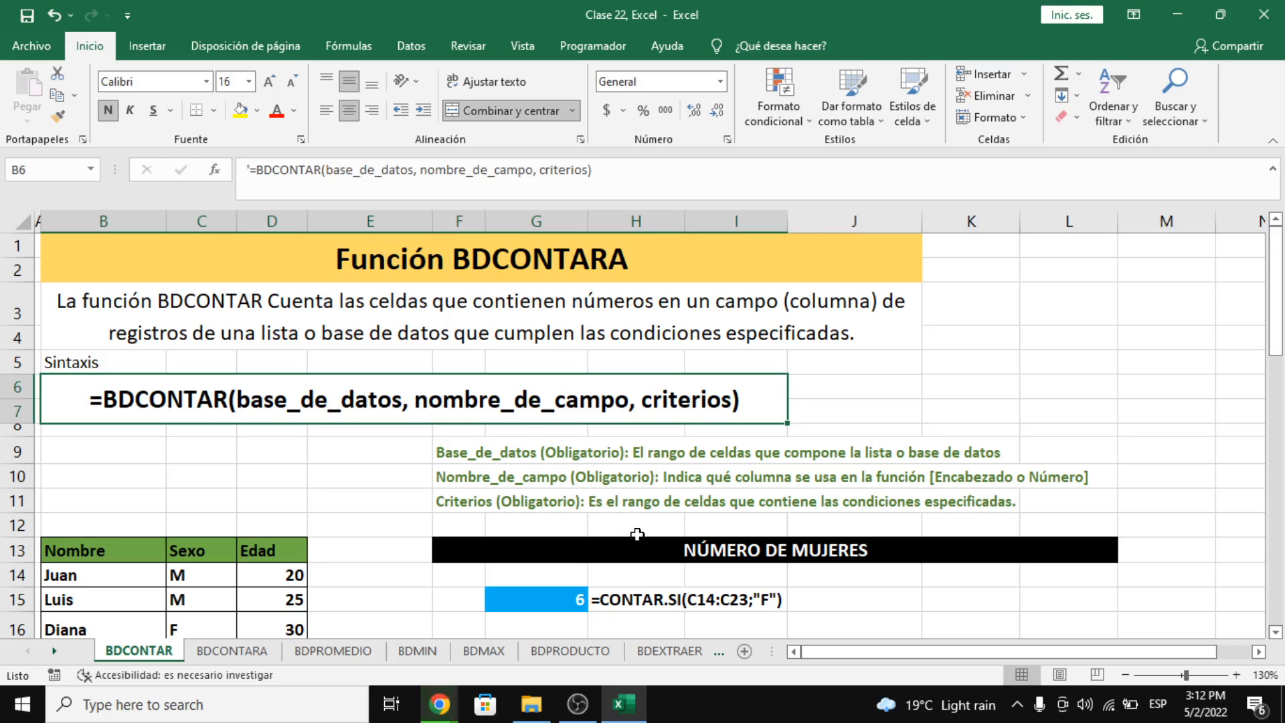
Step: Correct the sheet's title in B1 to read "Función BDCONTAR"
{"action": "left_click", "coordinate": [652, 266]}
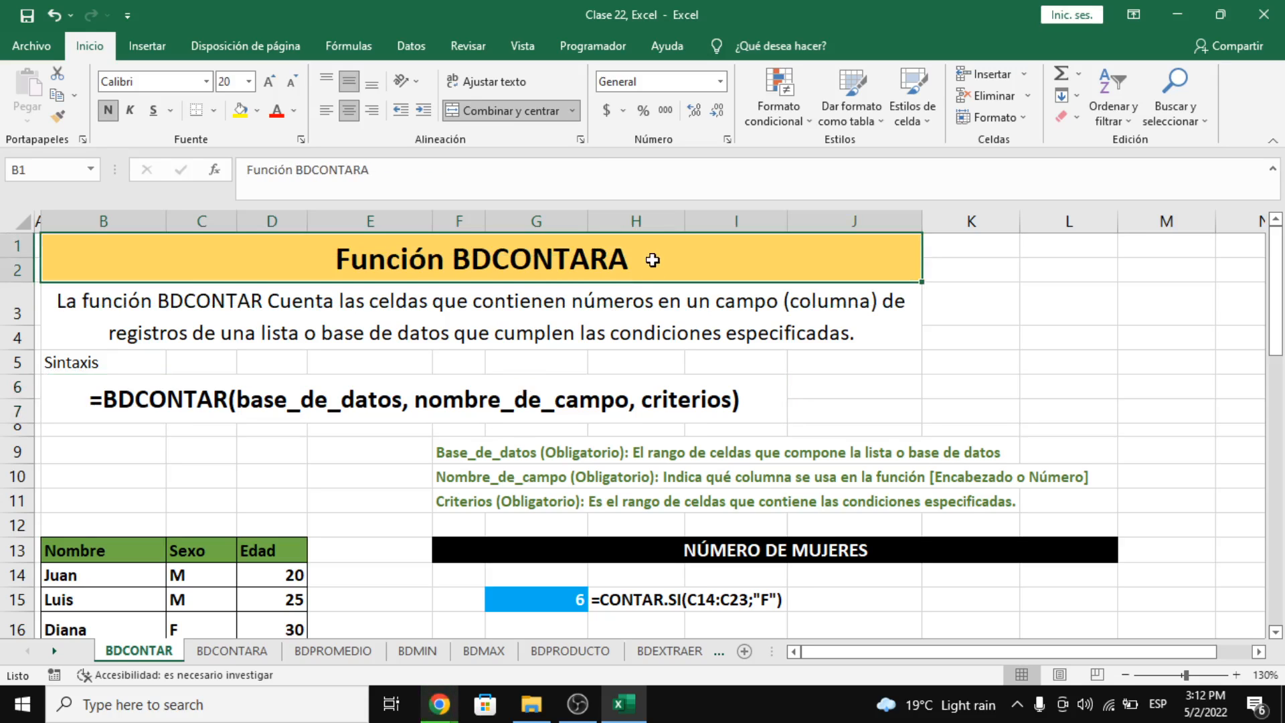
{"action": "double_click", "coordinate": [649, 261]}
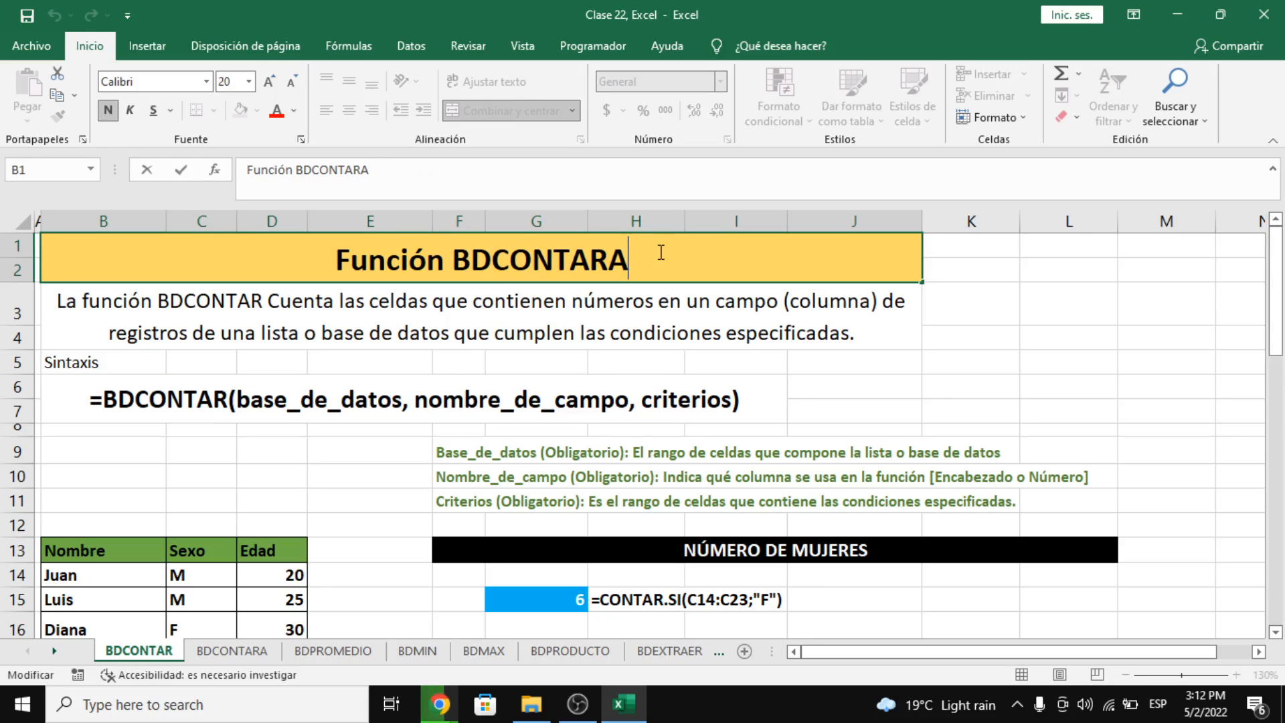
{"action": "key", "text": "BackSpace"}
{"action": "key", "text": "Return"}
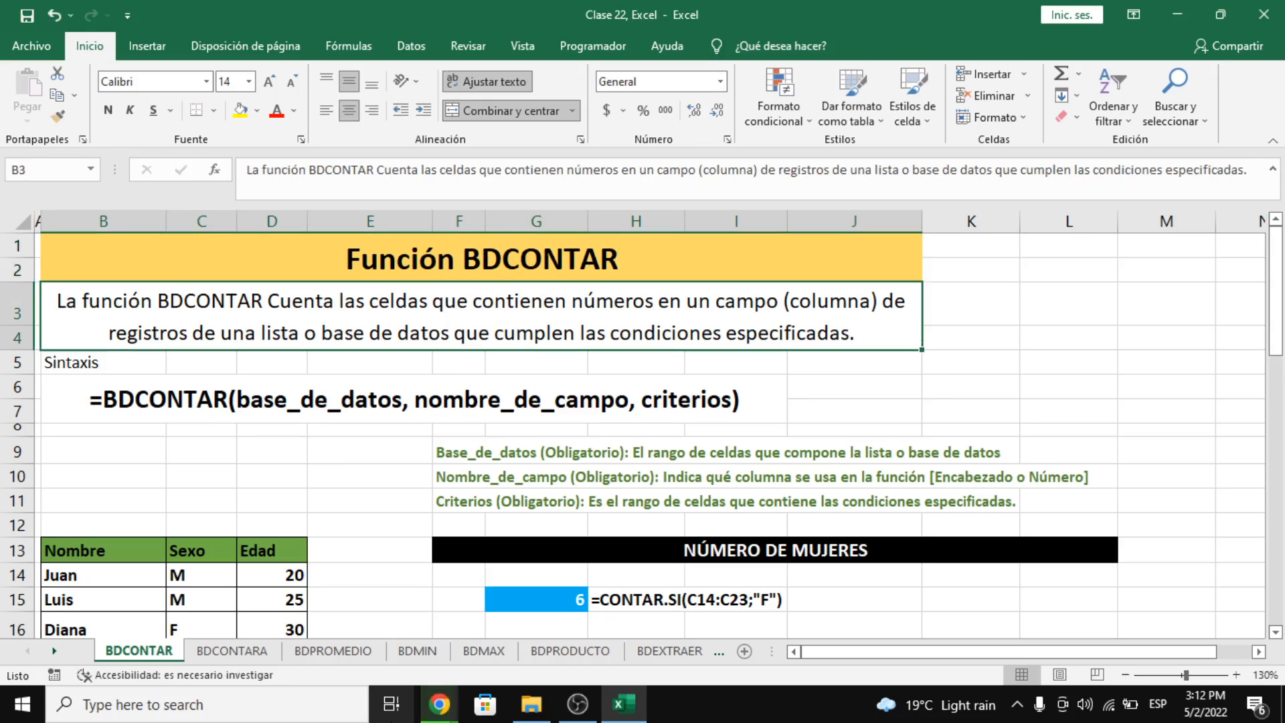
Step: Switch to the Google Meet call in Chrome to check the presentation, and return to the Excel workbook
{"action": "left_click", "coordinate": [439, 704]}
{"action": "left_click", "coordinate": [392, 621]}
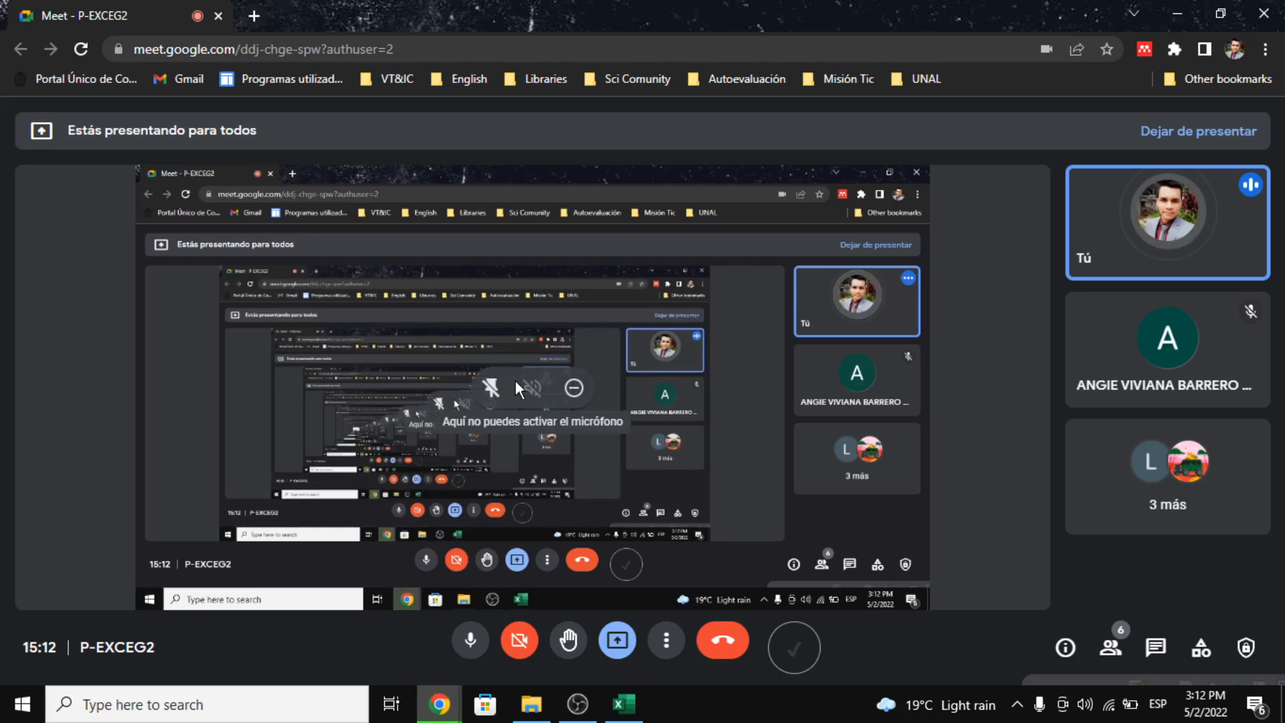
{"action": "key", "text": "alt+Tab"}
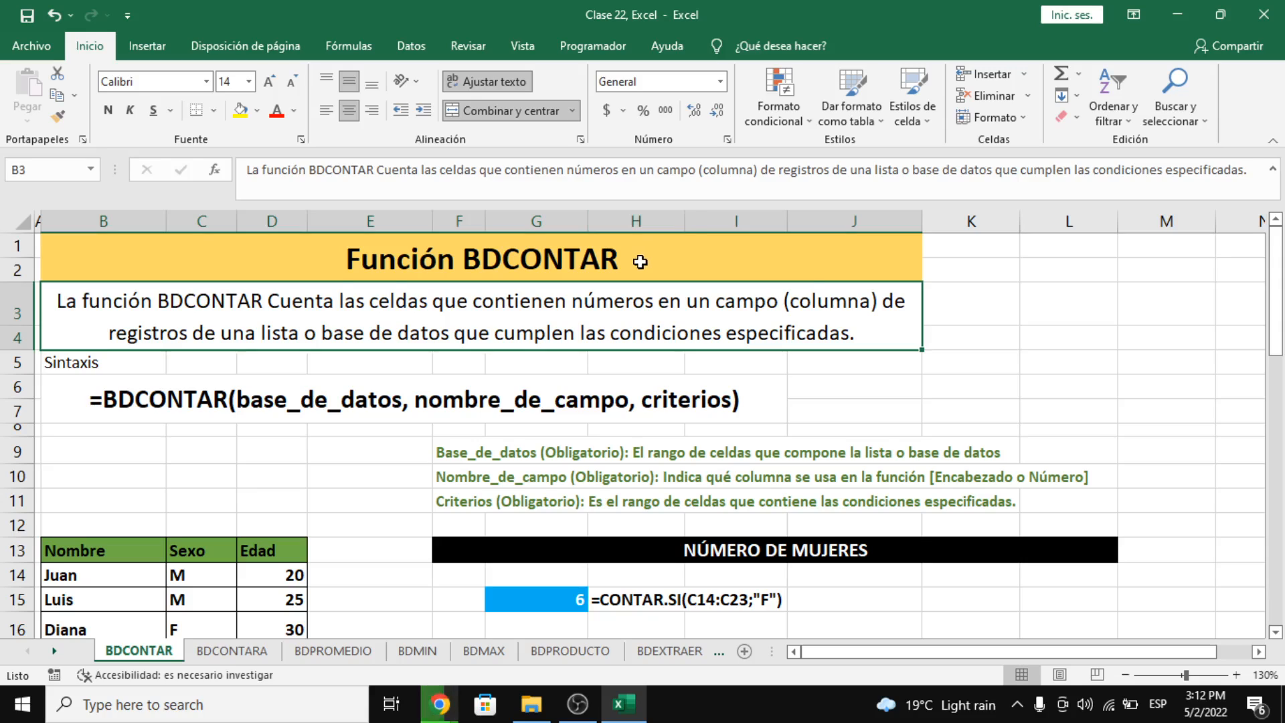
Step: Look over the BDCONTAR sheet's title, syntax notes and the Sexo/Resultado criteria block of the NÚMERO DE MUJERES exercise
{"action": "left_click", "coordinate": [639, 260]}
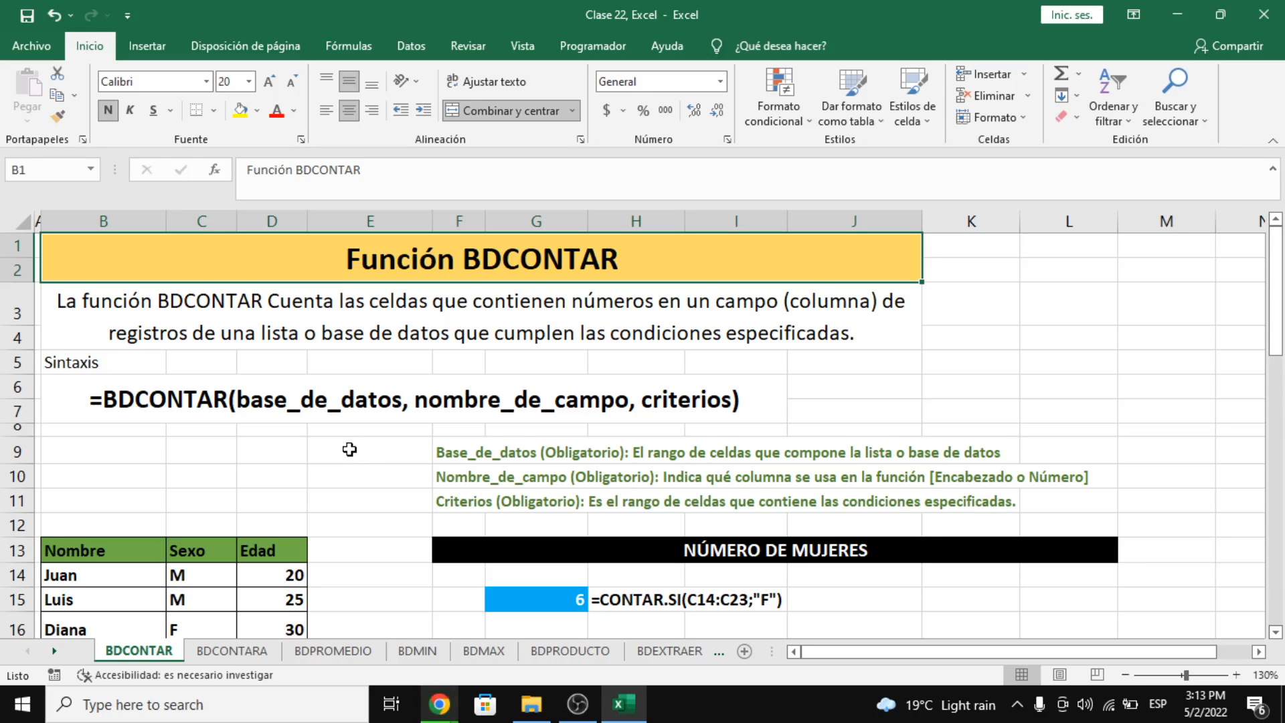
{"action": "scroll", "coordinate": [380, 489], "scroll_direction": "down", "scroll_amount": 1}
{"action": "scroll", "coordinate": [381, 499], "scroll_direction": "down", "scroll_amount": 2}
{"action": "scroll", "coordinate": [428, 536], "scroll_direction": "up", "scroll_amount": 1}
{"action": "left_click_drag", "start_coordinate": [562, 498], "coordinate": [550, 508]}
{"action": "left_click", "coordinate": [545, 491]}
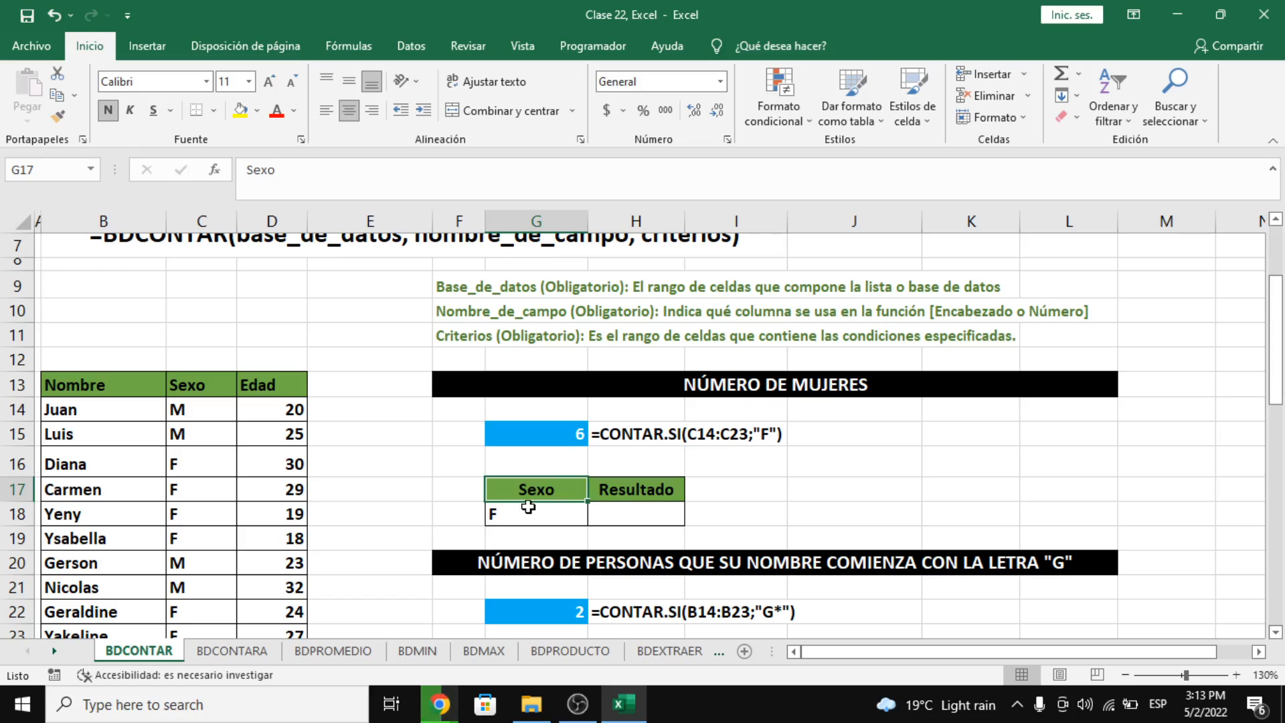
{"action": "scroll", "coordinate": [526, 509], "scroll_direction": "up", "scroll_amount": 1}
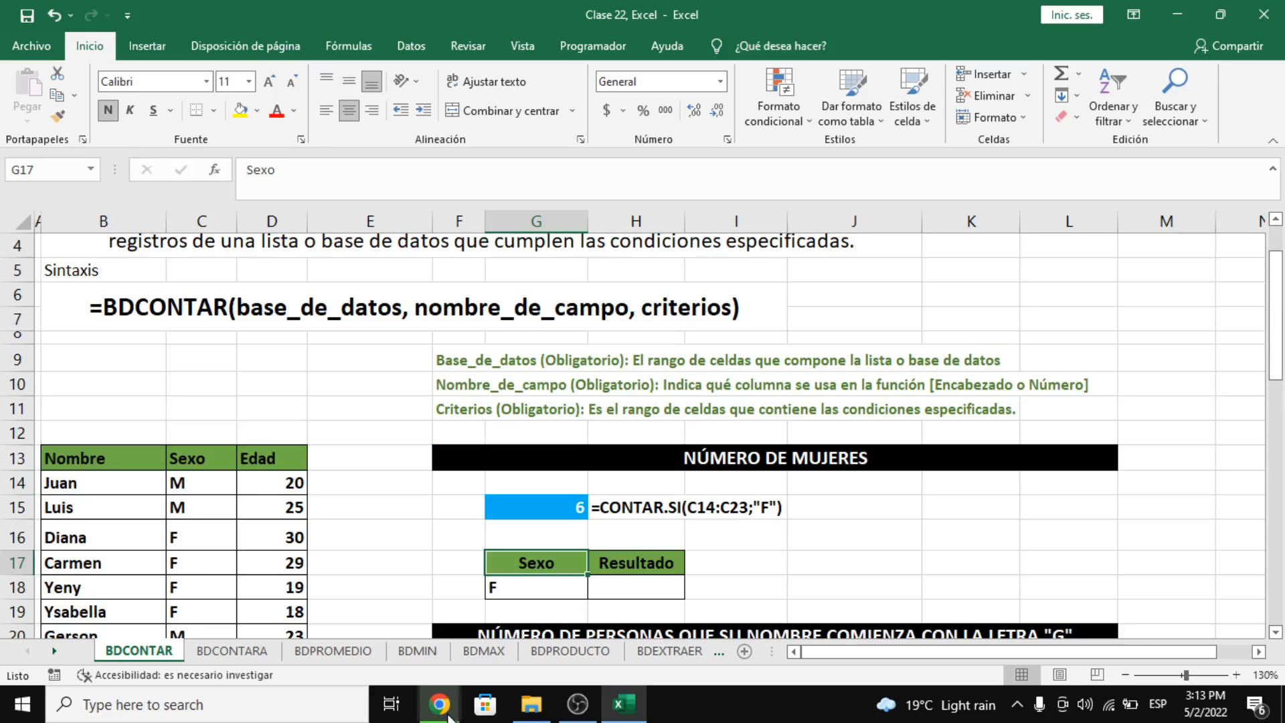
{"action": "mouse_move", "coordinate": [439, 704]}
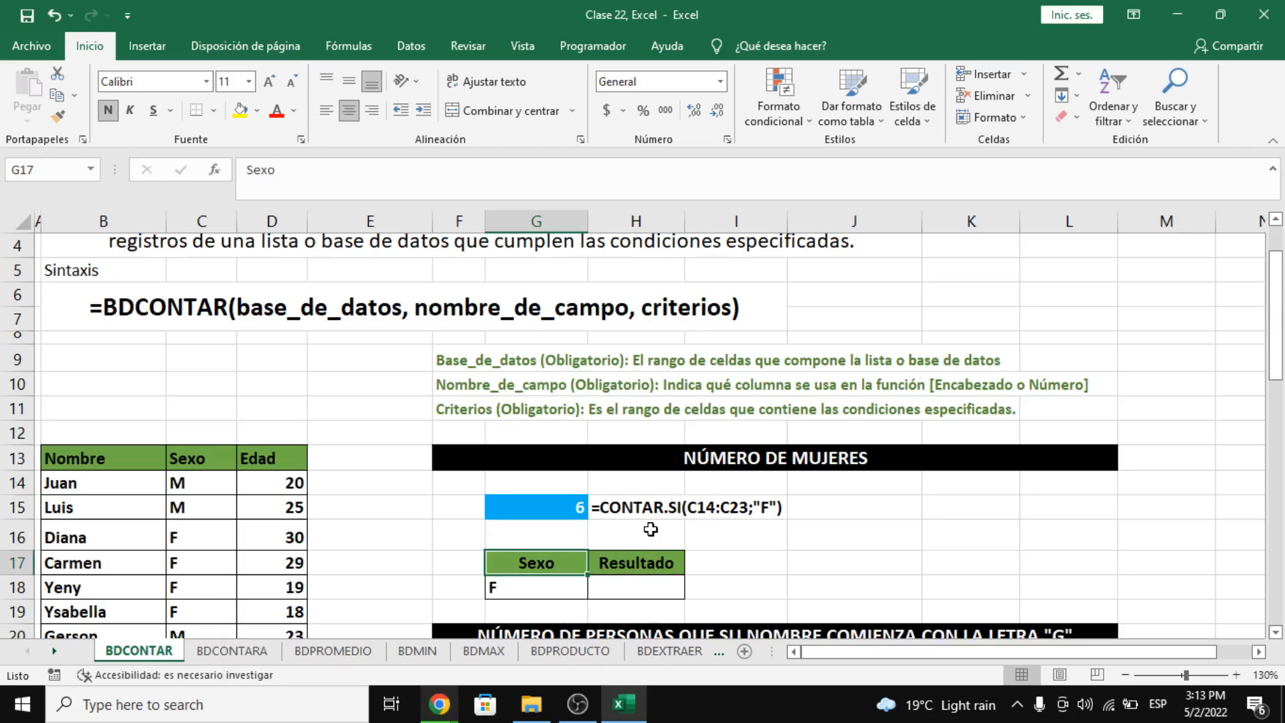
{"action": "scroll", "coordinate": [650, 529], "scroll_direction": "up", "scroll_amount": 1}
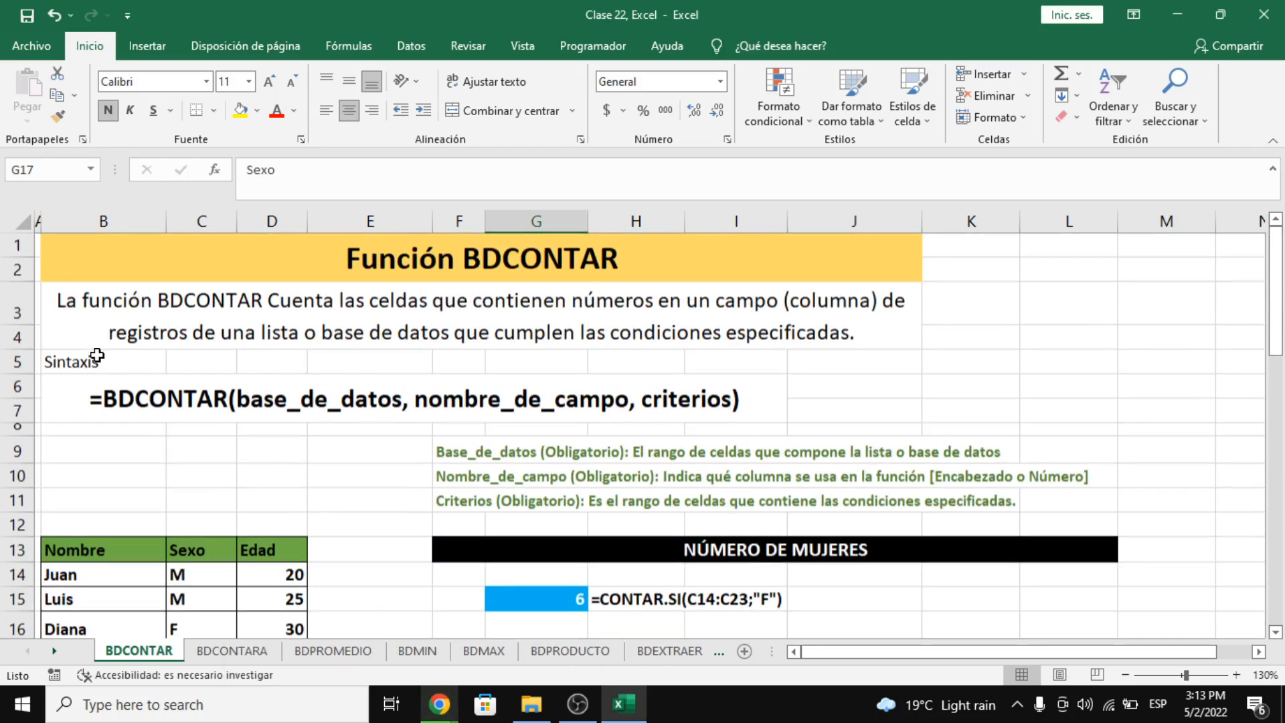
Step: Examine the CONTAR part of the function name in the syntax cell B6 and compare it with the title and description
{"action": "double_click", "coordinate": [115, 408]}
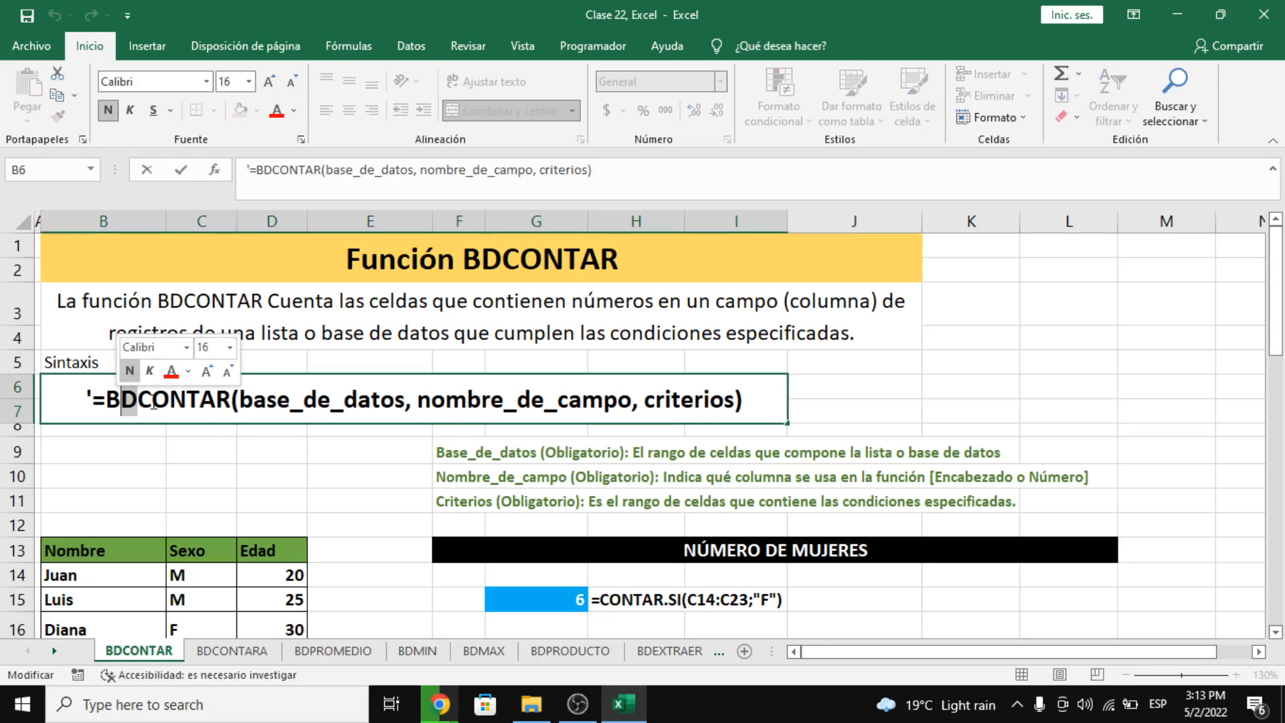
{"action": "left_click_drag", "start_coordinate": [138, 400], "coordinate": [241, 415]}
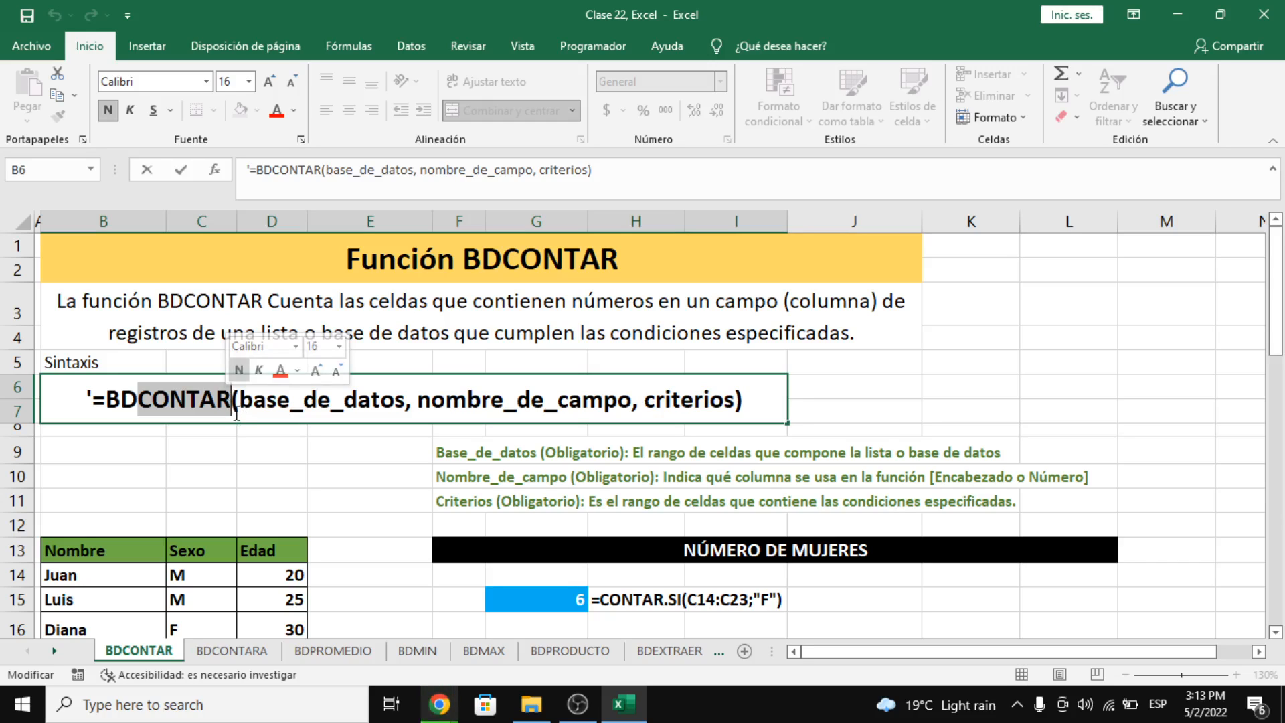
{"action": "left_click", "coordinate": [535, 274]}
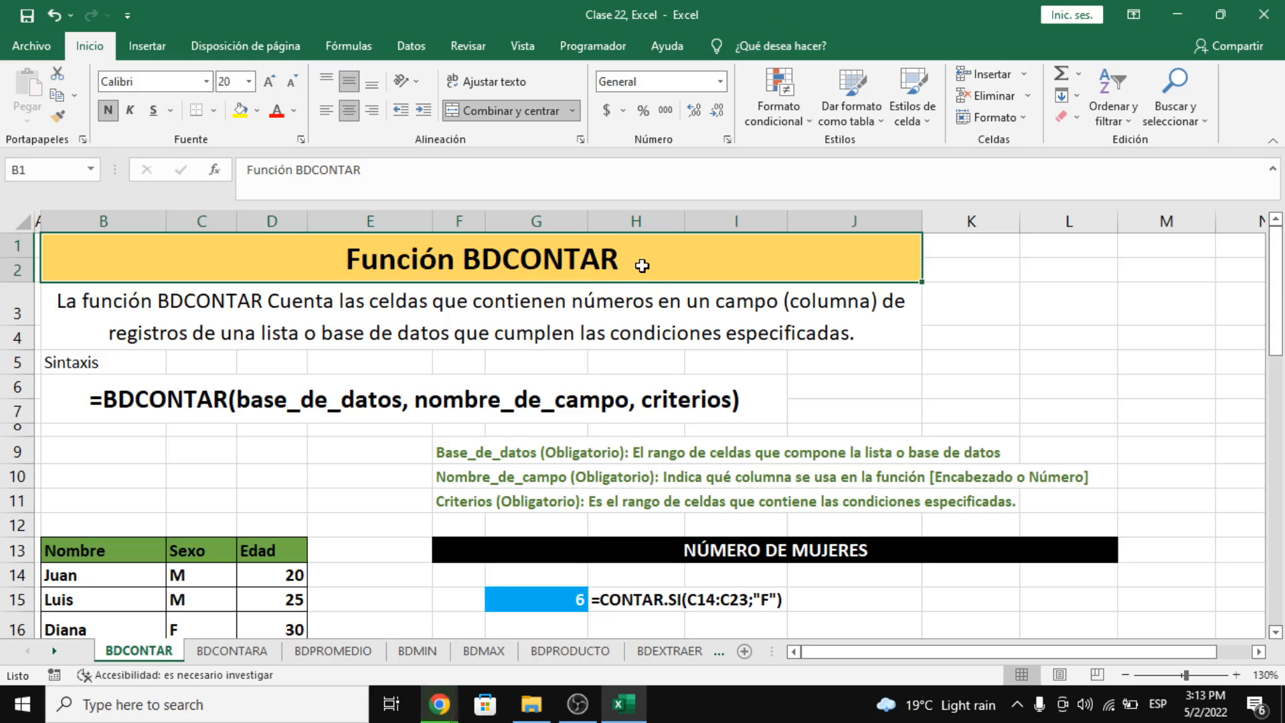
{"action": "double_click", "coordinate": [642, 266]}
{"action": "key", "text": "shift+Left"}
{"action": "key", "text": "Right"}
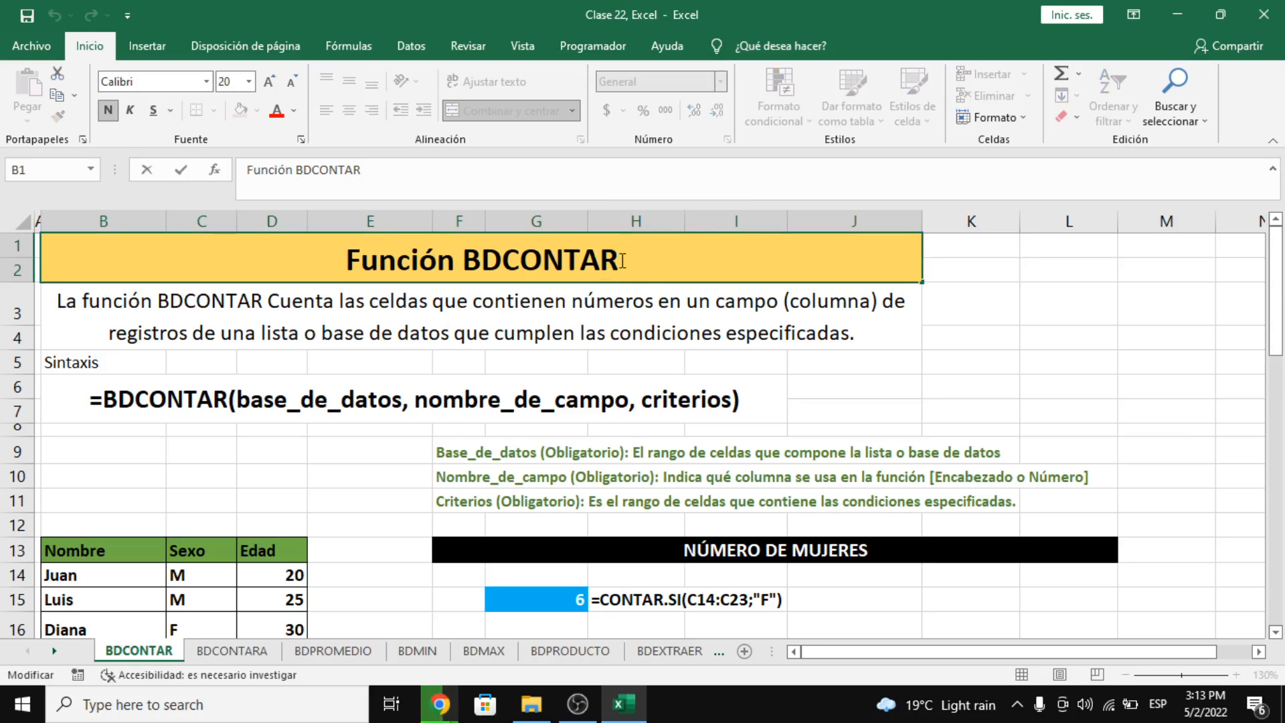
{"action": "left_click", "coordinate": [432, 333]}
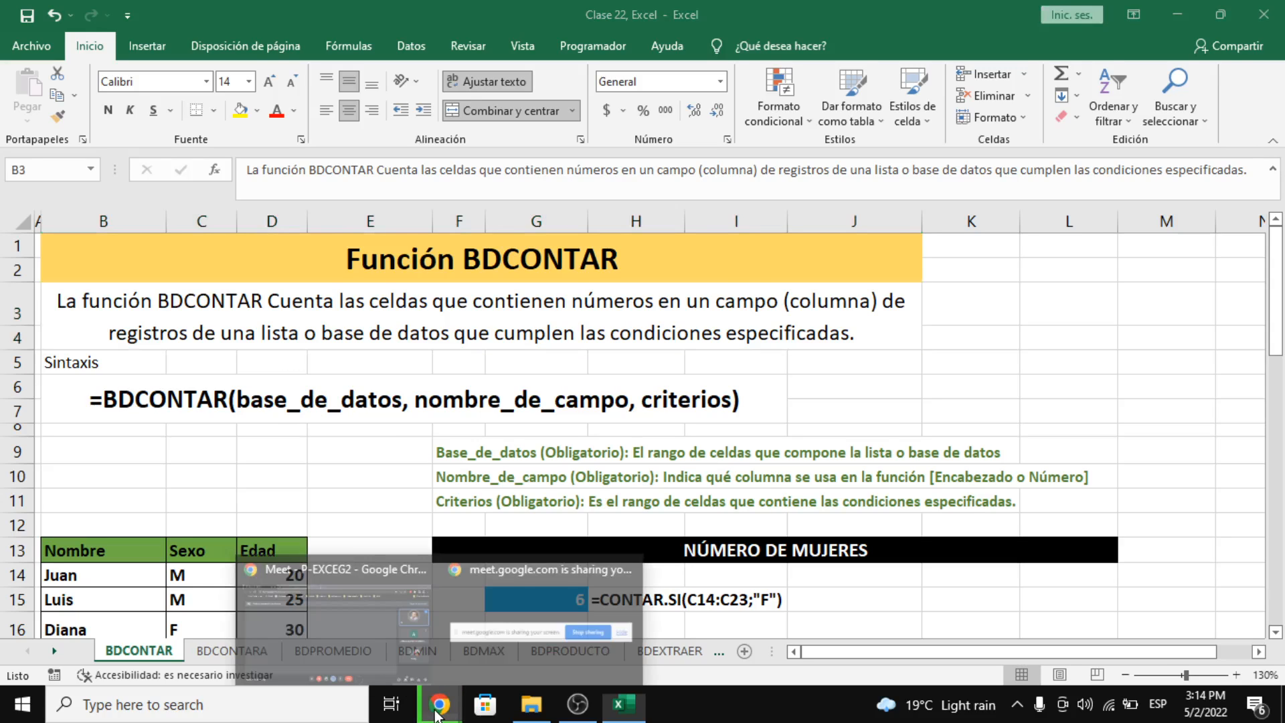
{"action": "mouse_move", "coordinate": [390, 616]}
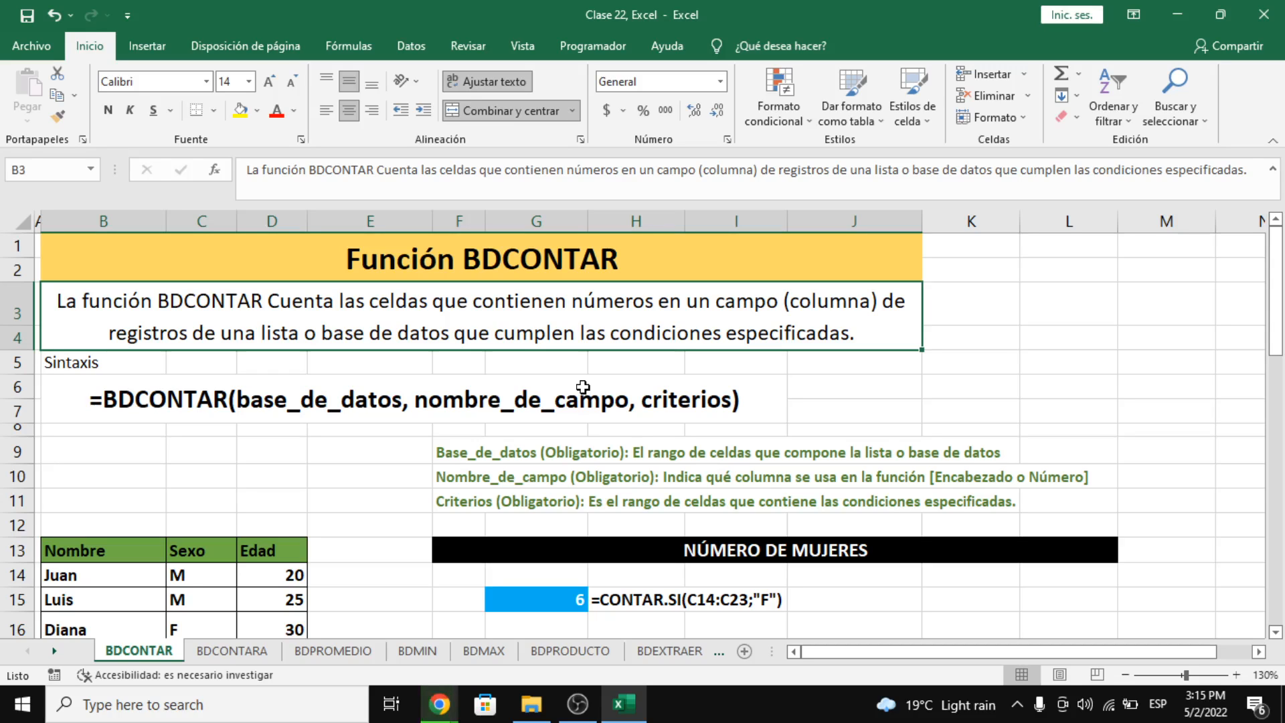
Step: Inspect the CONTAR.SI formula in cell G15 of the NÚMERO DE MUJERES exercise, keeping it as it is
{"action": "scroll", "coordinate": [570, 478], "scroll_direction": "down", "scroll_amount": 1}
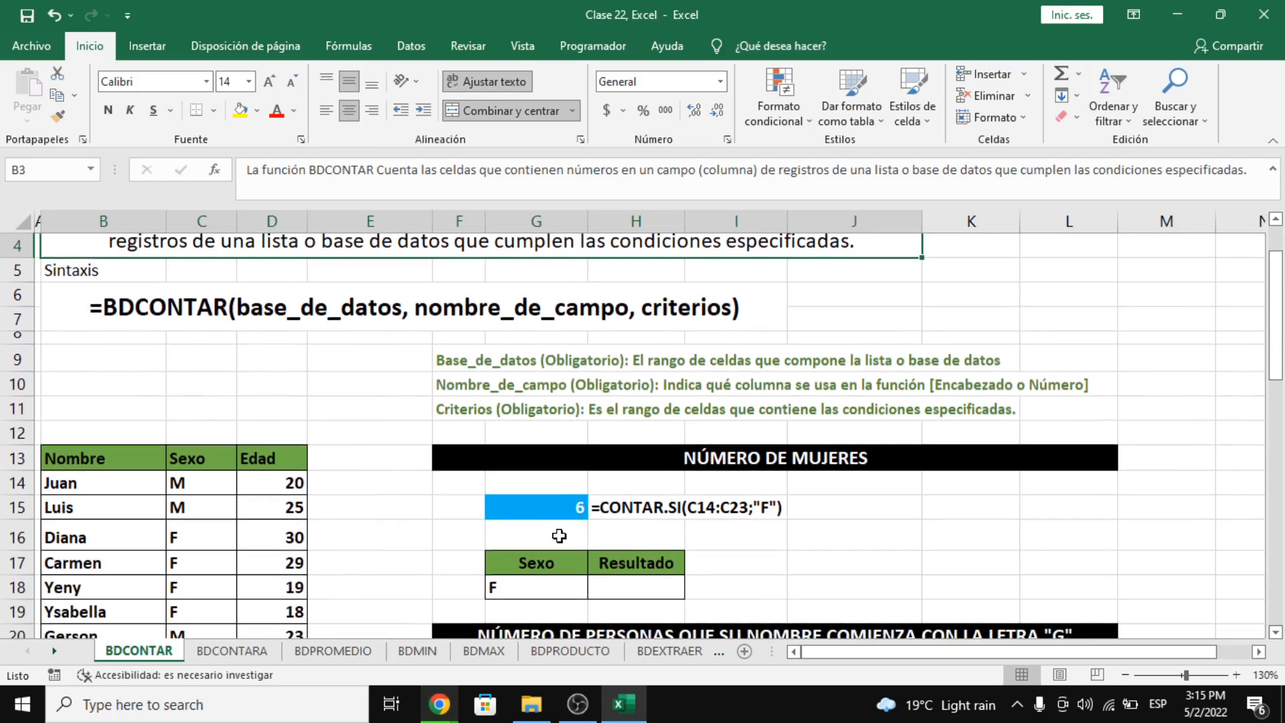
{"action": "left_click", "coordinate": [558, 511]}
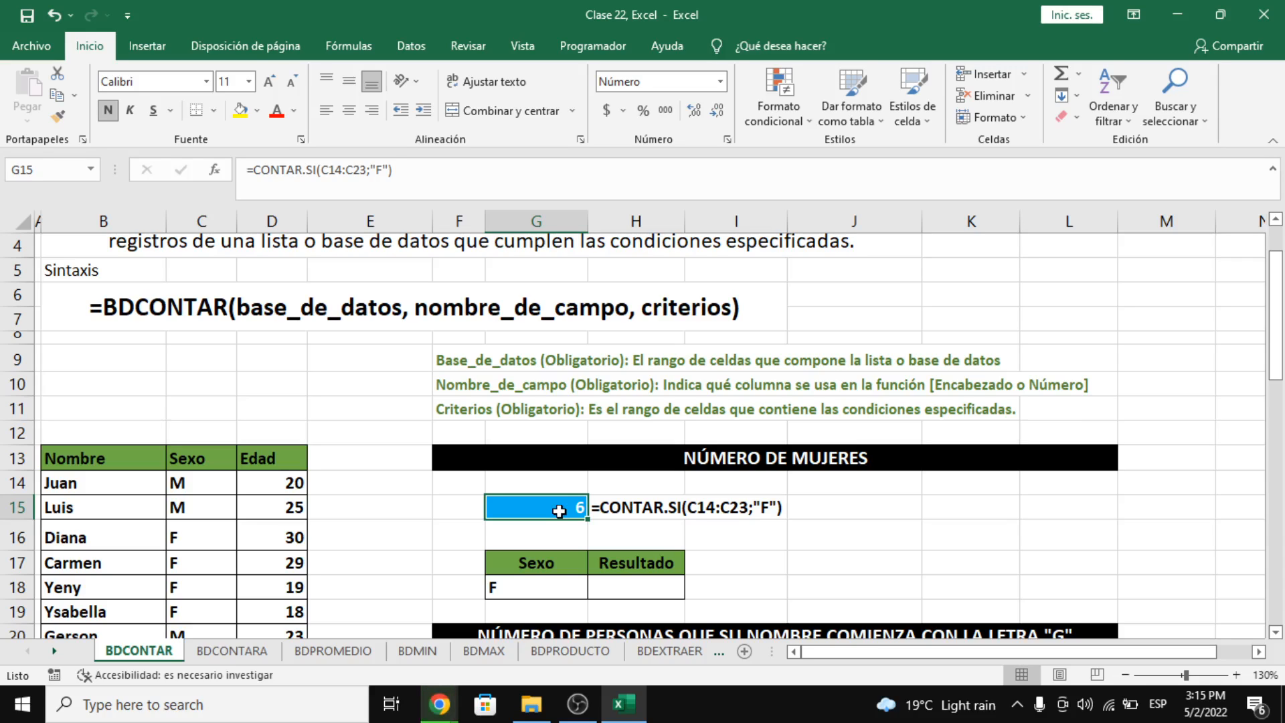
{"action": "mouse_move", "coordinate": [354, 174]}
{"action": "left_mouse_down"}
{"action": "mouse_move", "coordinate": [380, 165]}
{"action": "mouse_move", "coordinate": [379, 176]}
{"action": "left_mouse_up"}
{"action": "left_click", "coordinate": [435, 171]}
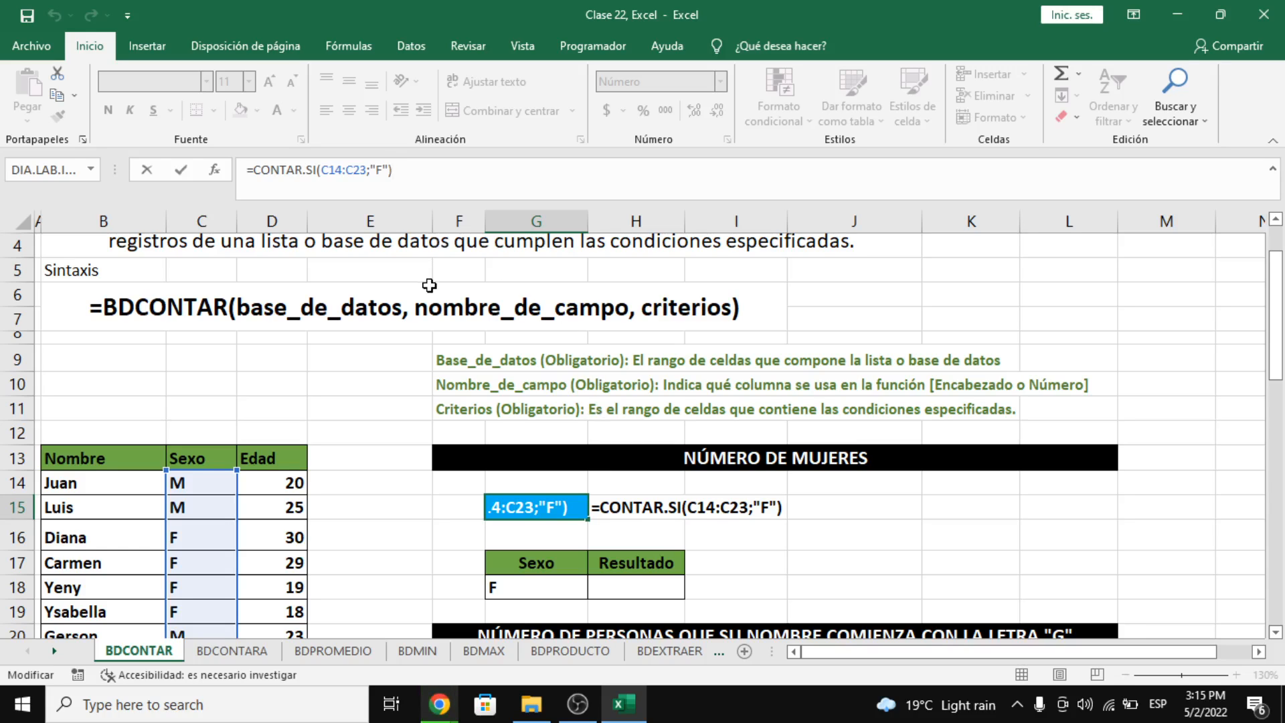
{"action": "key", "text": "Return"}
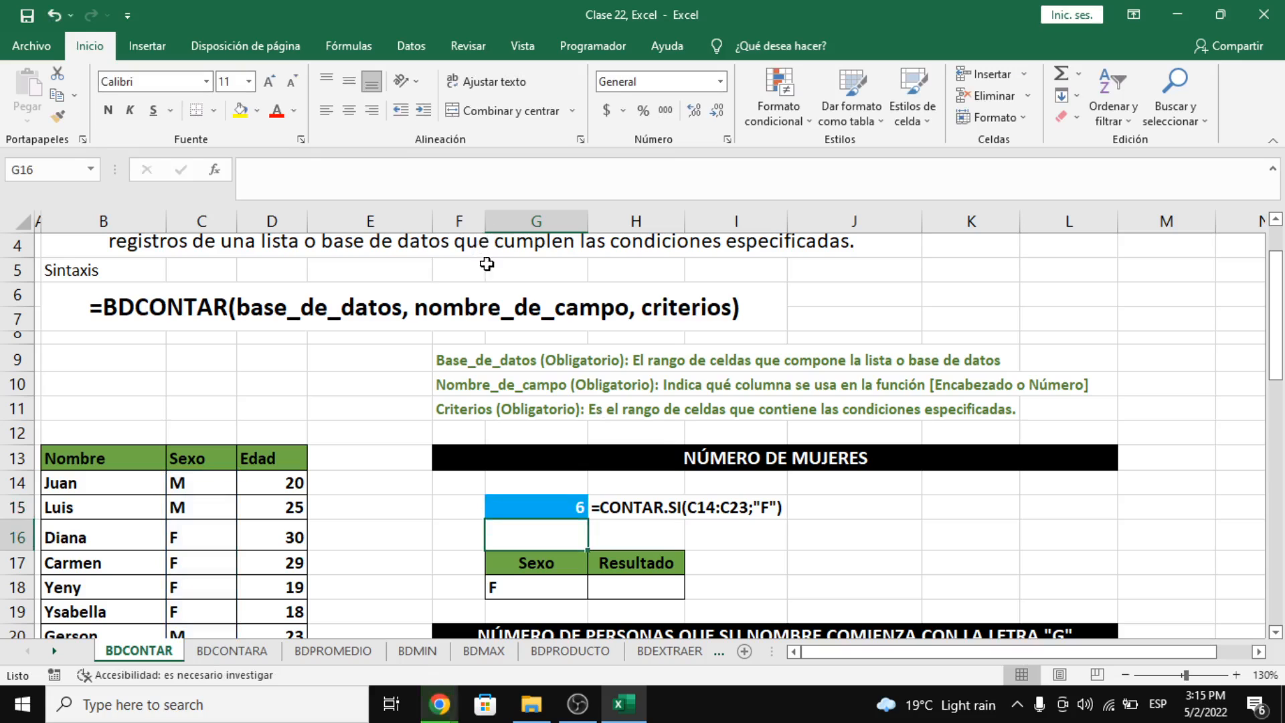
Step: Review the range argument C14:C23 and the criterion "F" of G15's formula against the data table
{"action": "scroll", "coordinate": [477, 395], "scroll_direction": "down", "scroll_amount": 1}
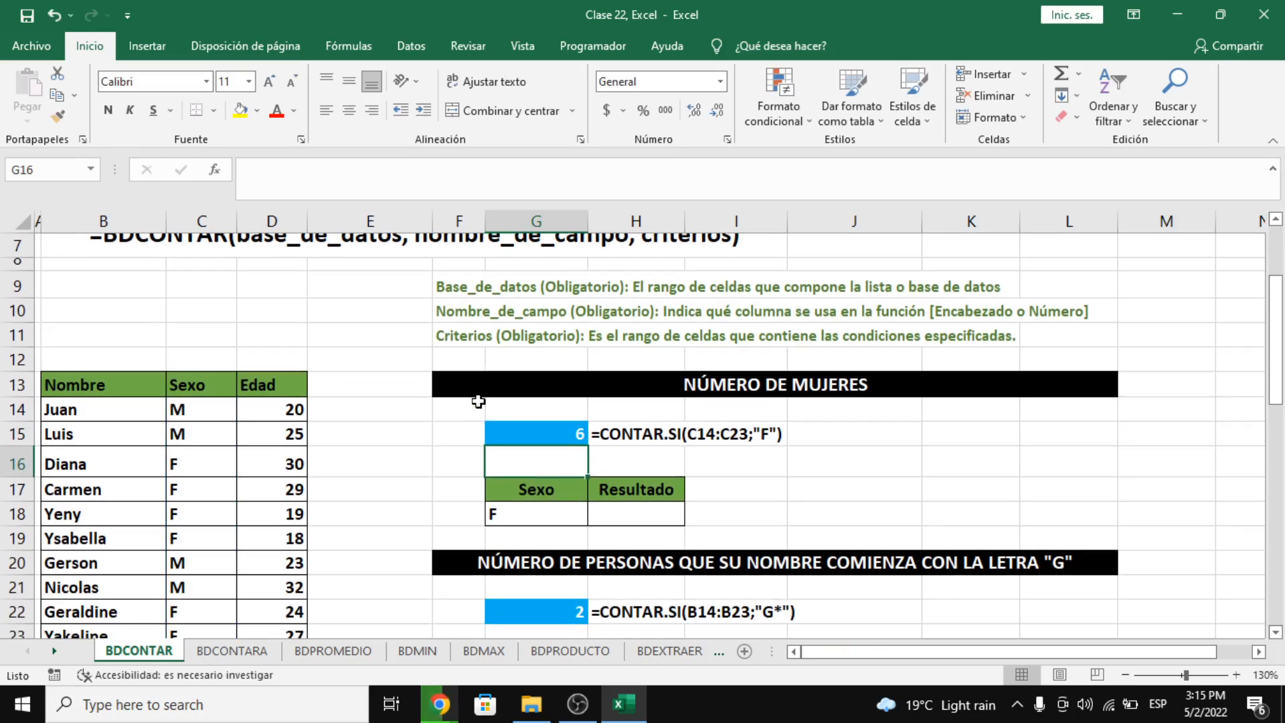
{"action": "left_click", "coordinate": [546, 428]}
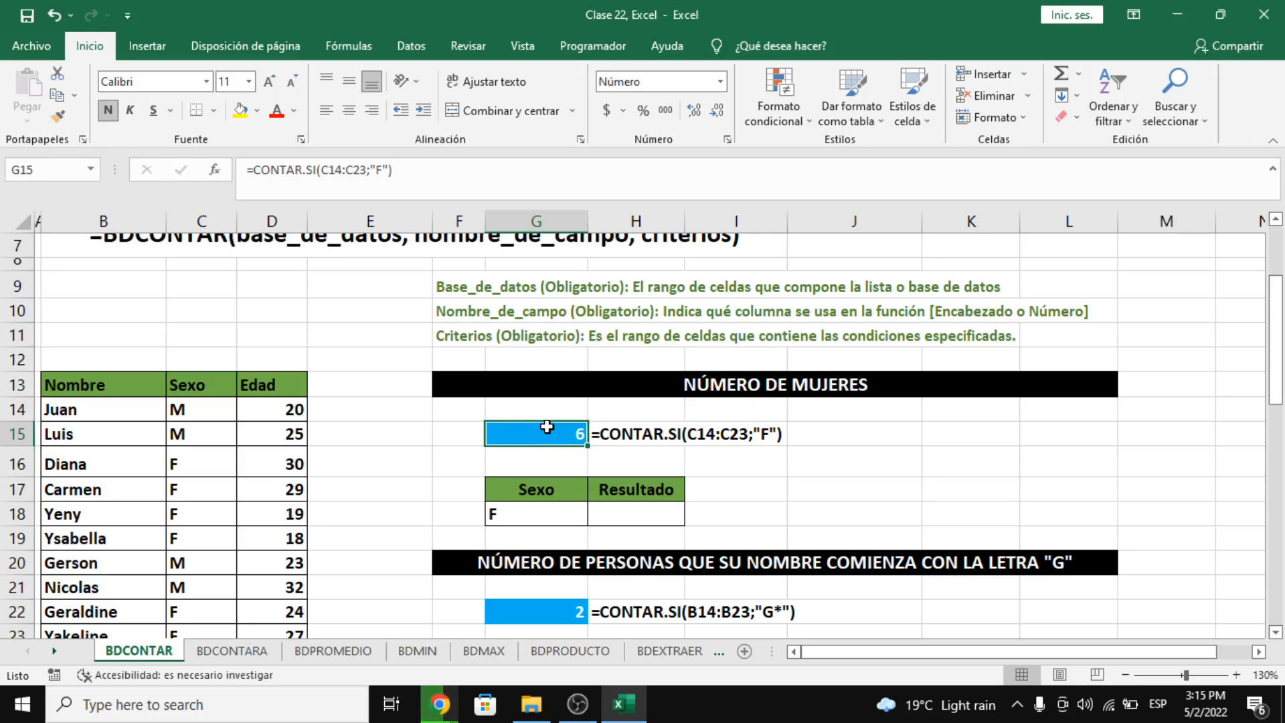
{"action": "scroll", "coordinate": [545, 422], "scroll_direction": "down", "scroll_amount": 1}
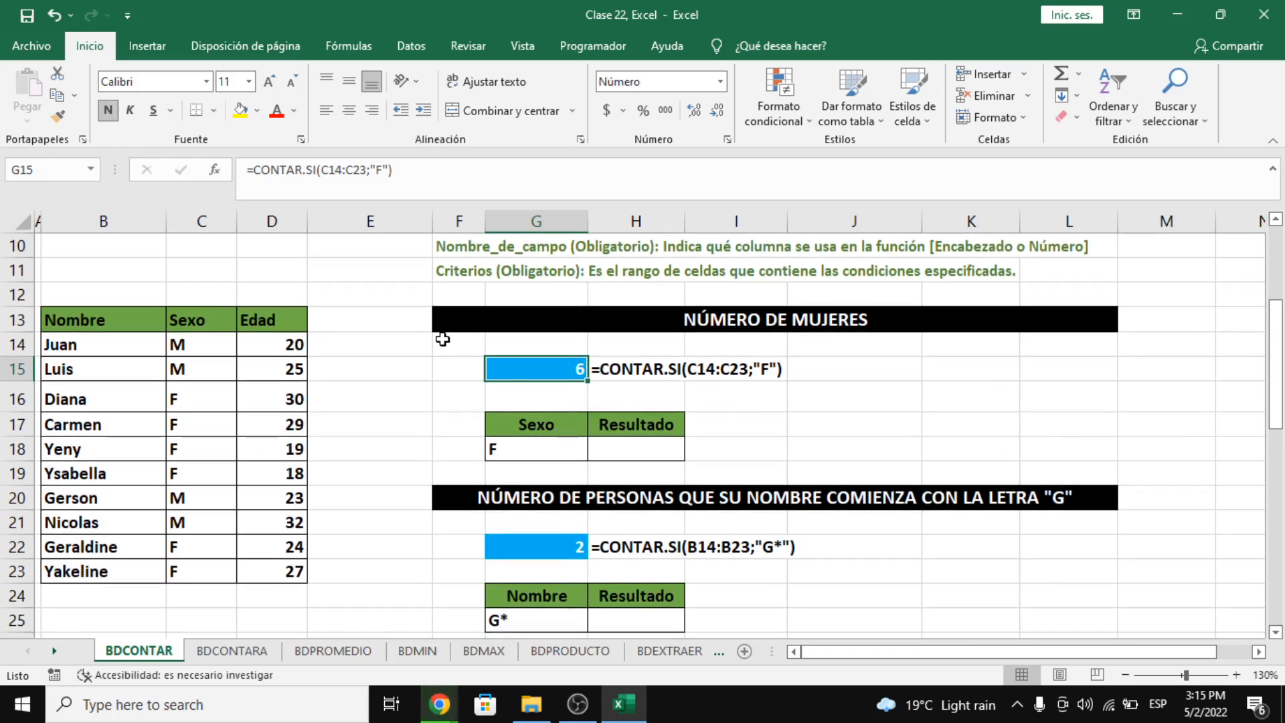
{"action": "scroll", "coordinate": [446, 341], "scroll_direction": "up", "scroll_amount": 2}
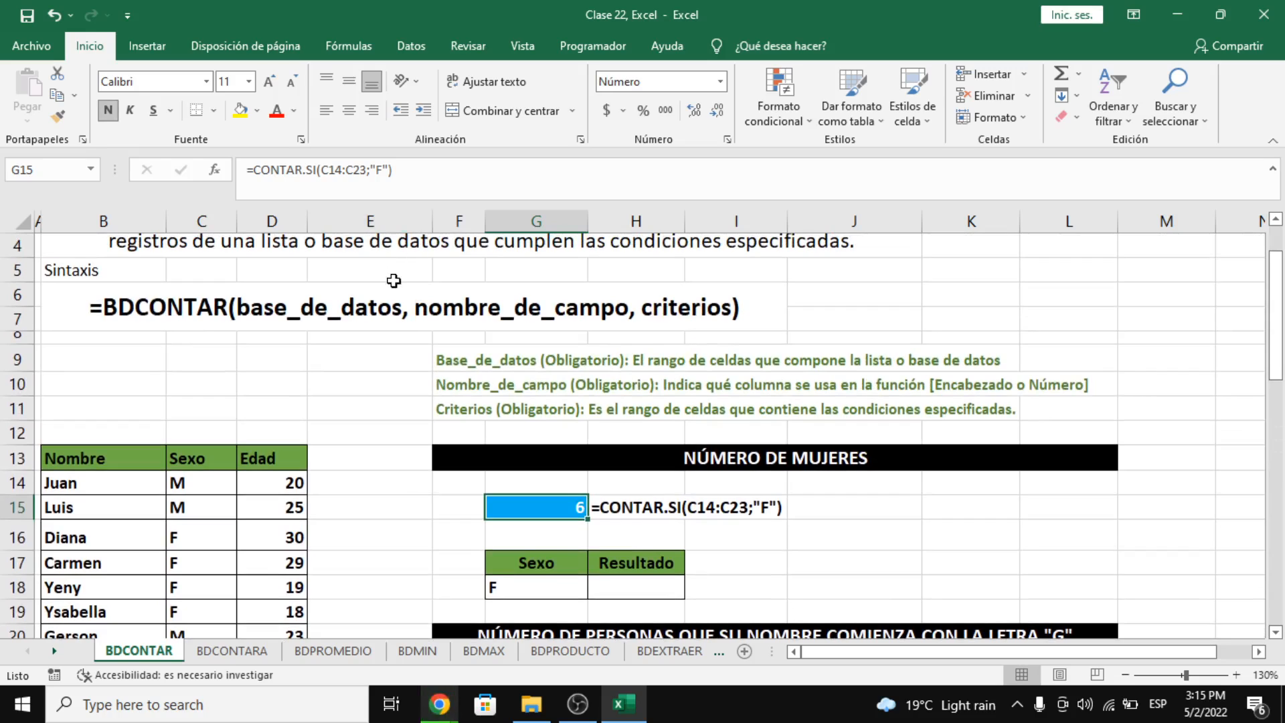
{"action": "scroll", "coordinate": [393, 281], "scroll_direction": "down", "scroll_amount": 1}
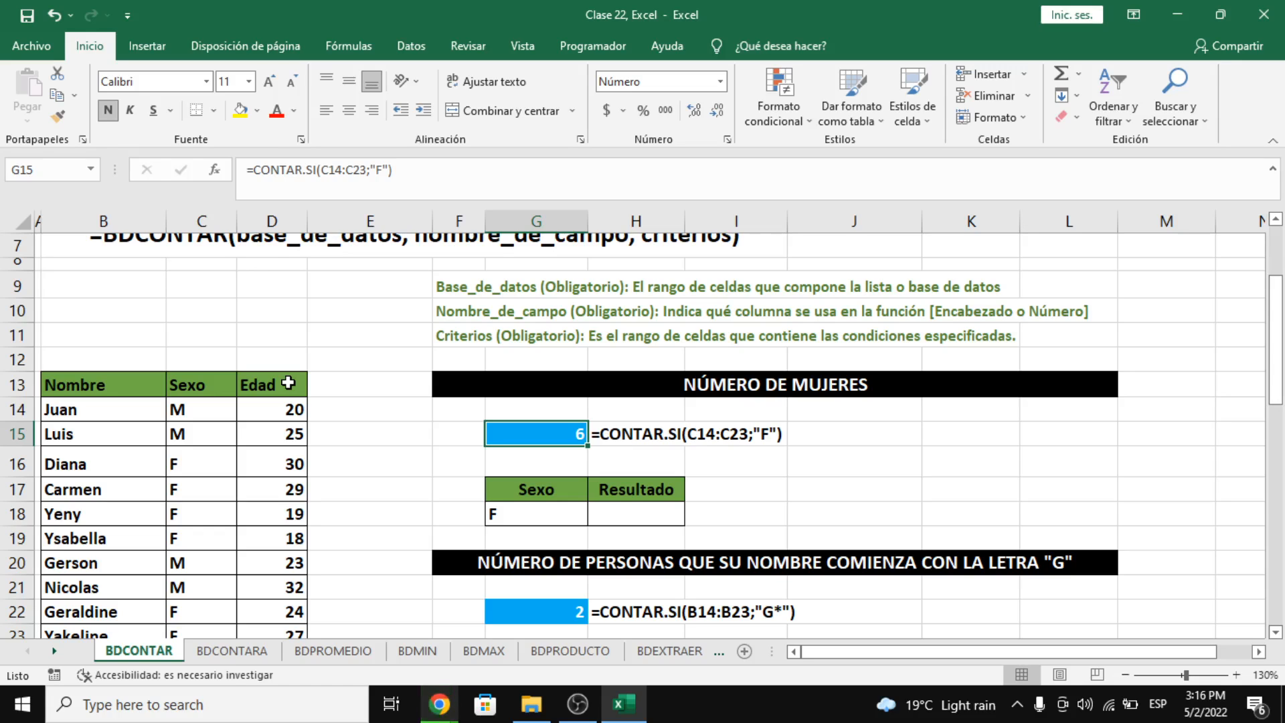
{"action": "scroll", "coordinate": [327, 359], "scroll_direction": "down", "scroll_amount": 1}
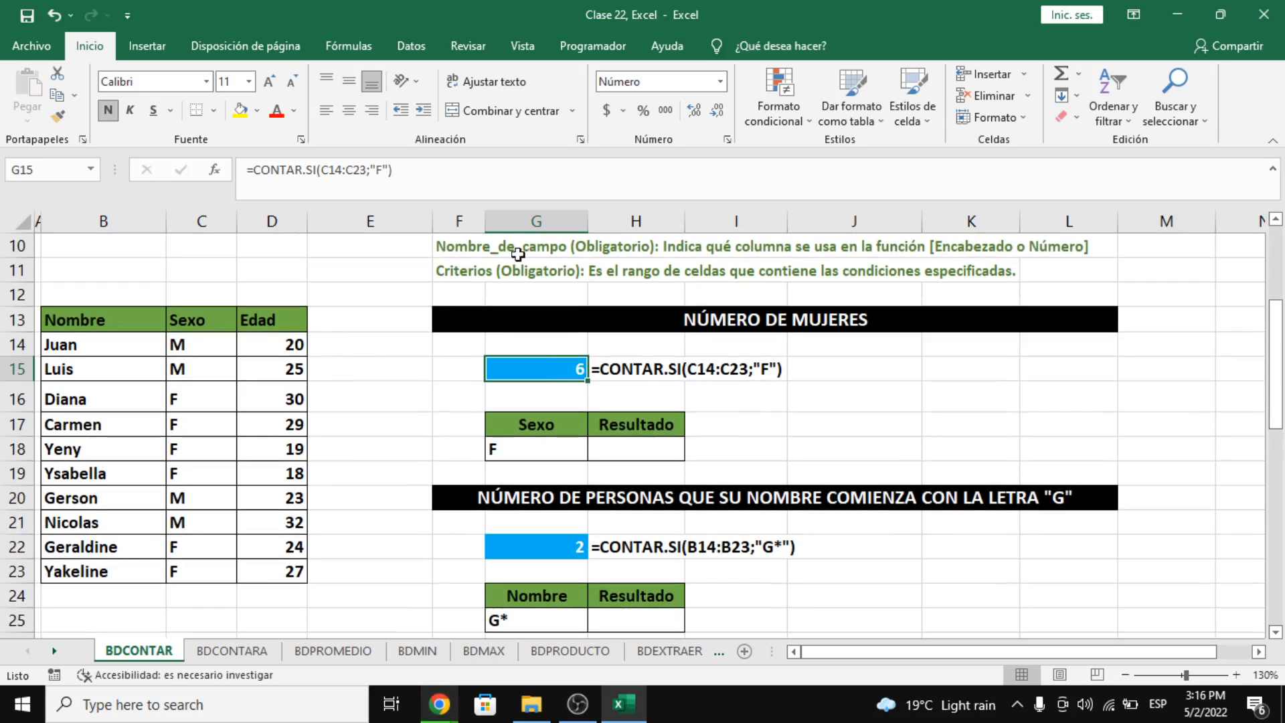
{"action": "left_click", "coordinate": [331, 171]}
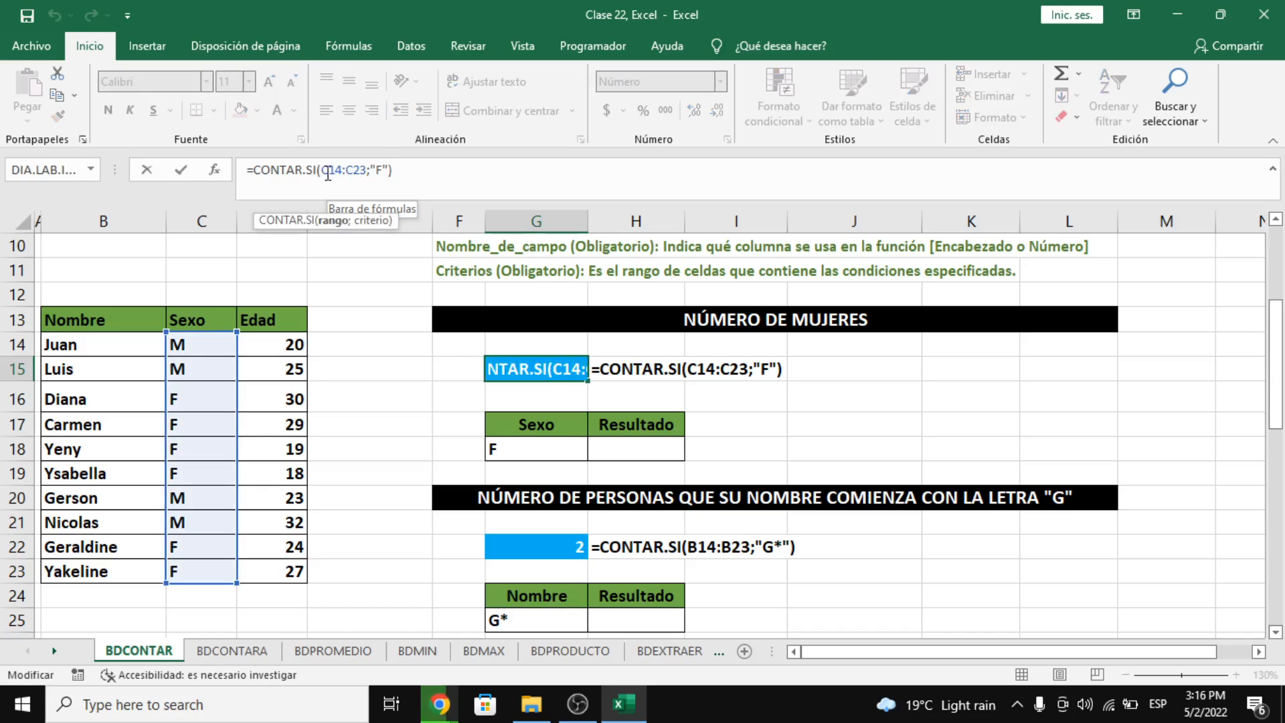
{"action": "mouse_move", "coordinate": [346, 171]}
{"action": "left_mouse_down"}
{"action": "mouse_move", "coordinate": [368, 171]}
{"action": "mouse_move", "coordinate": [322, 171]}
{"action": "left_mouse_up"}
{"action": "double_click", "coordinate": [347, 172]}
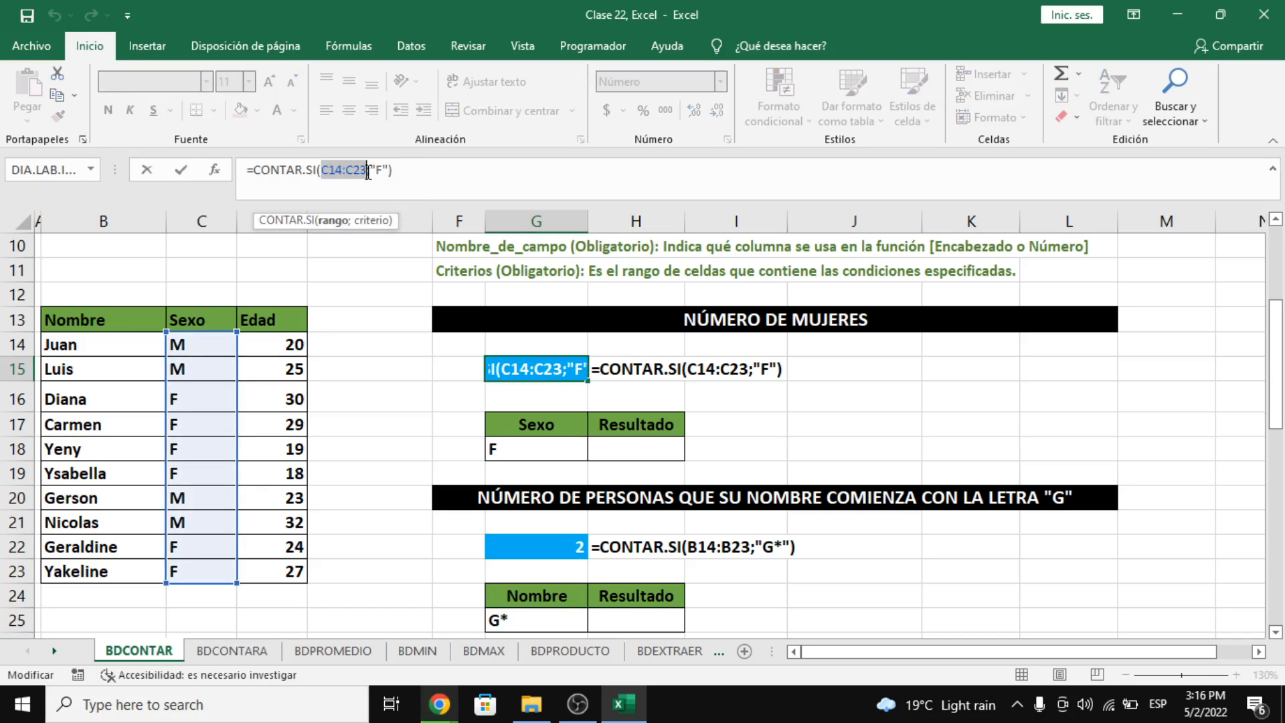
{"action": "left_click_drag", "start_coordinate": [370, 172], "coordinate": [388, 167]}
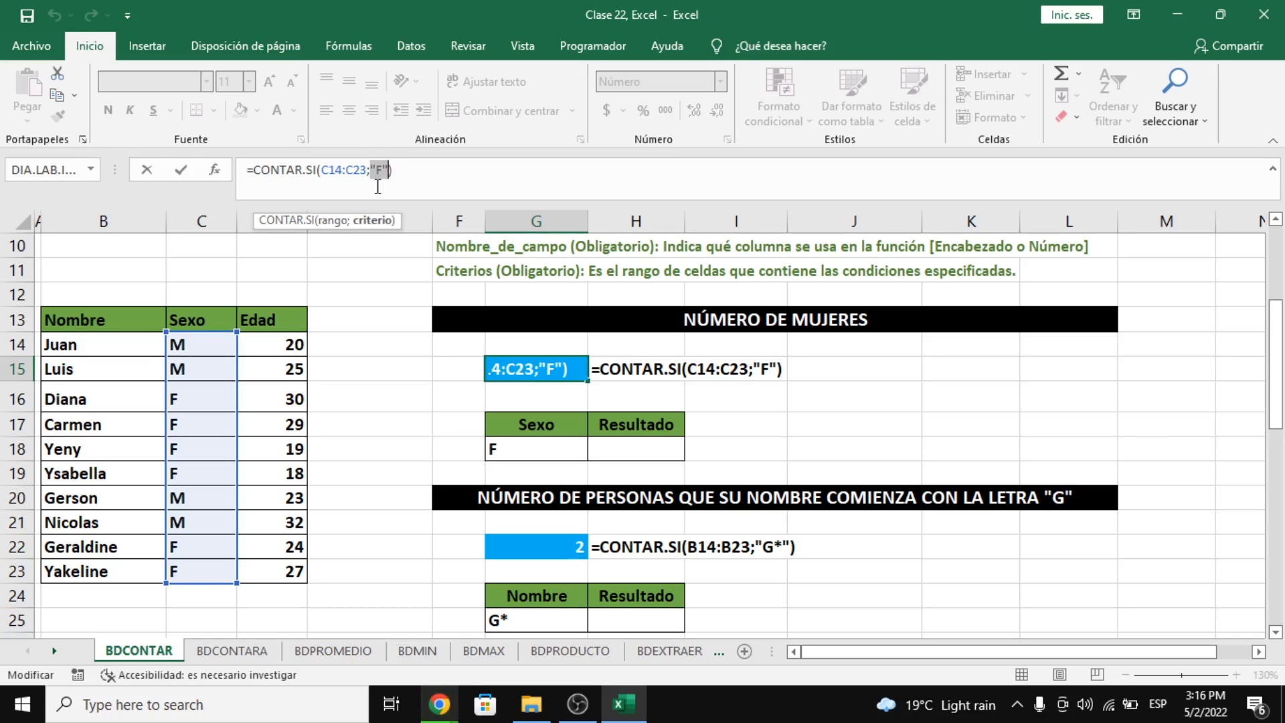
{"action": "left_click", "coordinate": [511, 180]}
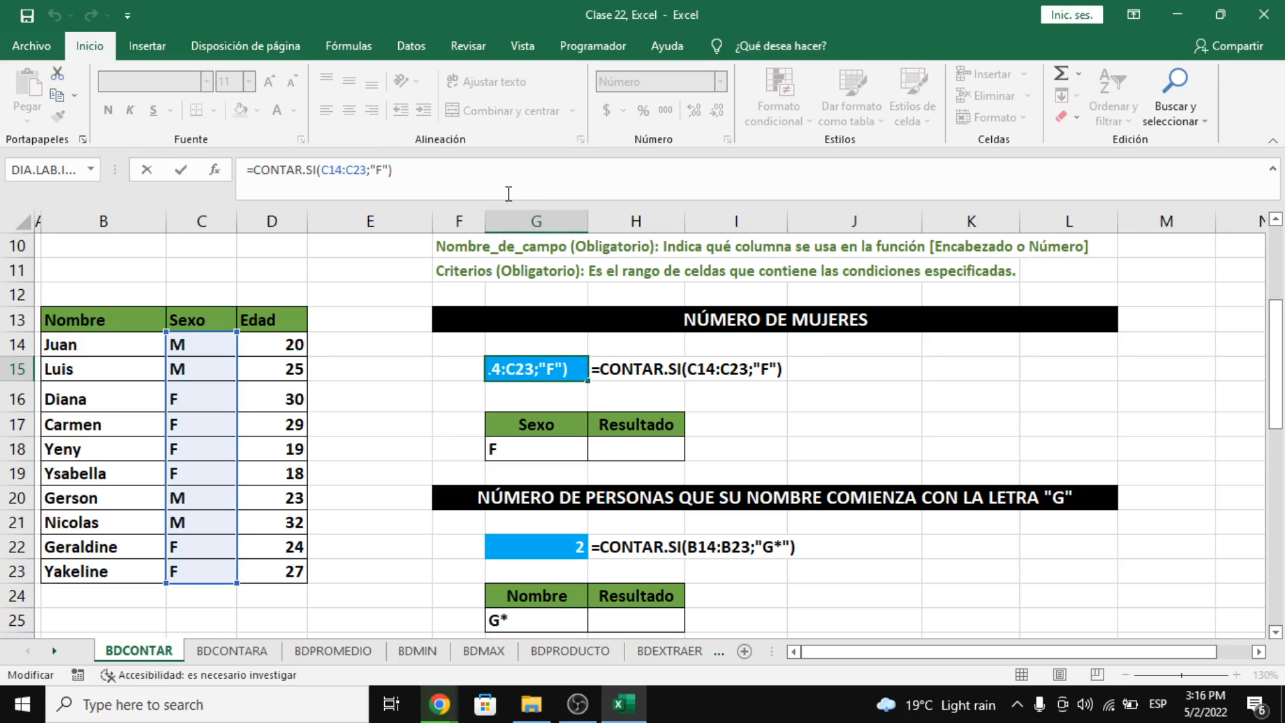
{"action": "key", "text": "Return"}
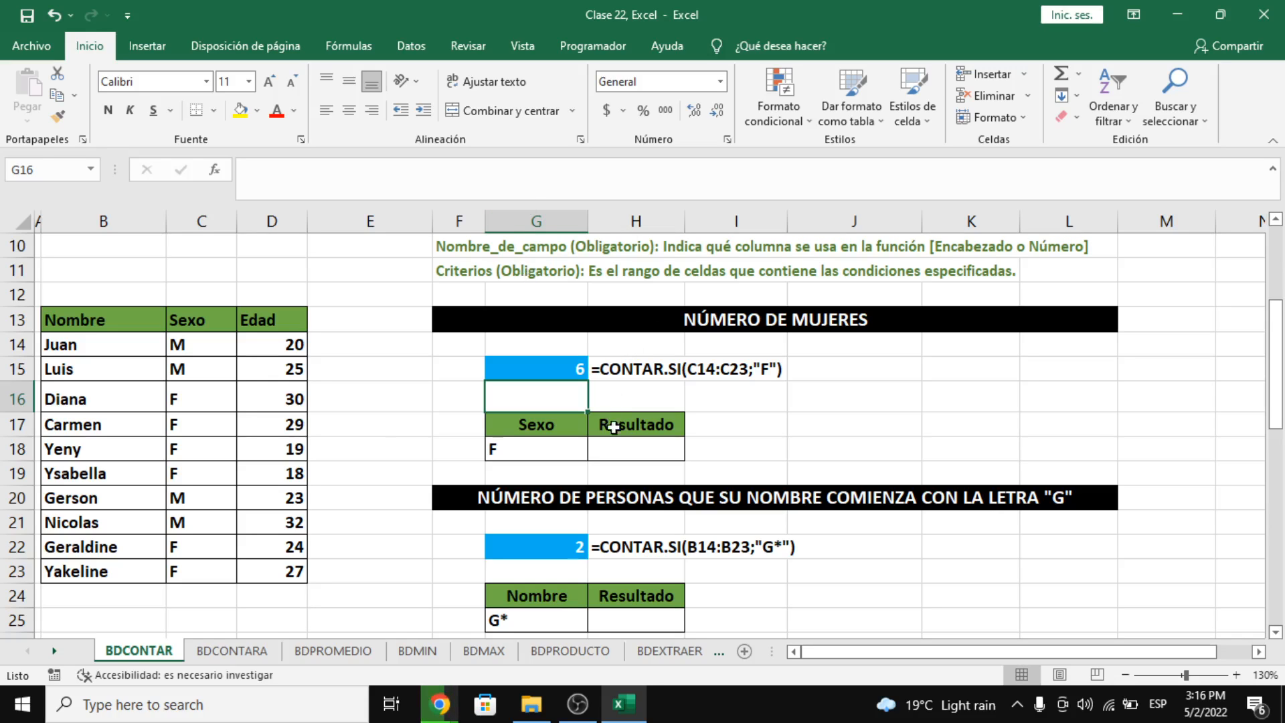
Step: Start a BDCONTAR formula in the Resultado cell H18 of the NÚMERO DE MUJERES exercise
{"action": "left_click", "coordinate": [623, 455]}
{"action": "scroll", "coordinate": [623, 455], "scroll_direction": "up", "scroll_amount": 3}
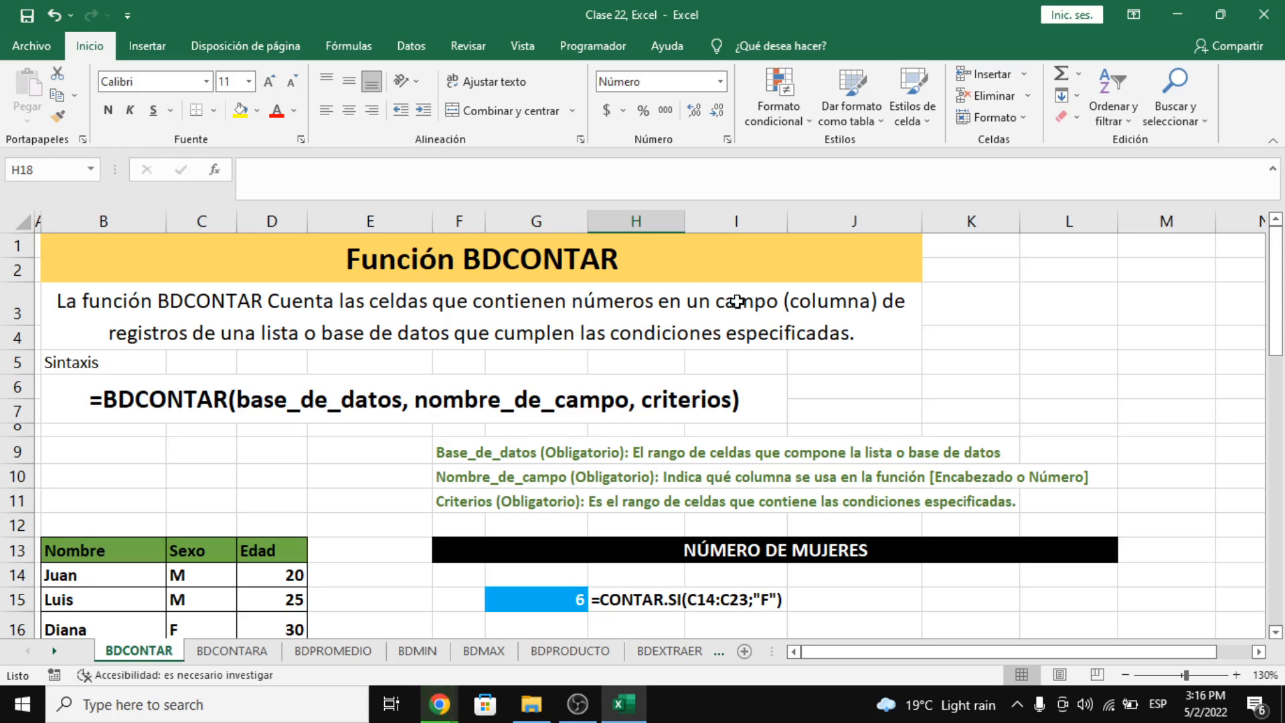
{"action": "scroll", "coordinate": [663, 408], "scroll_direction": "down", "scroll_amount": 3}
{"action": "scroll", "coordinate": [668, 401], "scroll_direction": "down", "scroll_amount": 2}
{"action": "scroll", "coordinate": [659, 405], "scroll_direction": "up", "scroll_amount": 2}
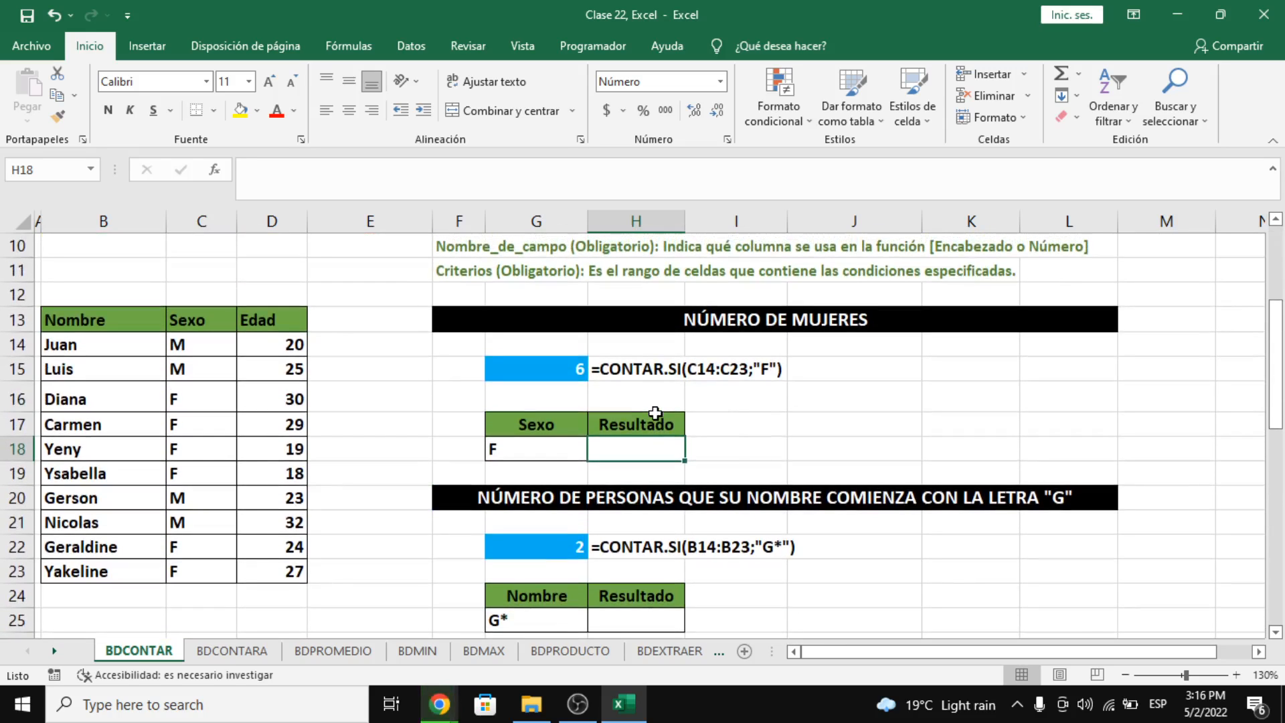
{"action": "type", "text": "="}
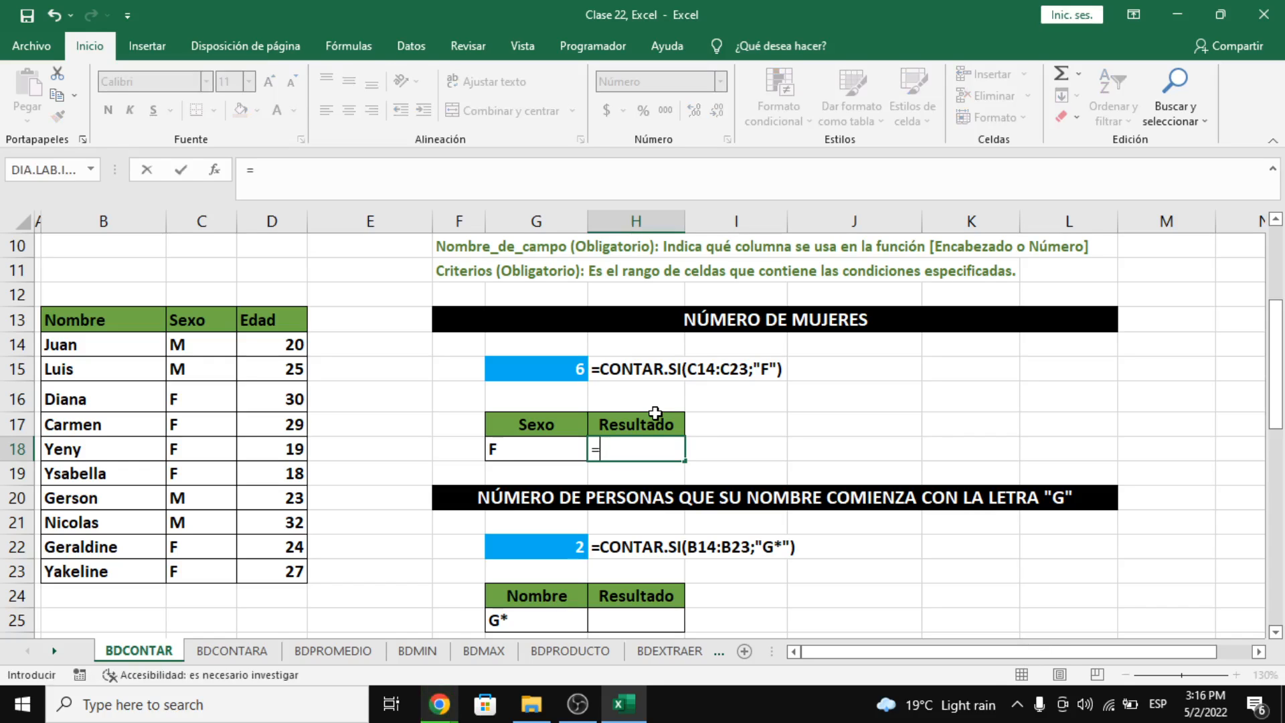
{"action": "type", "text": "b"}
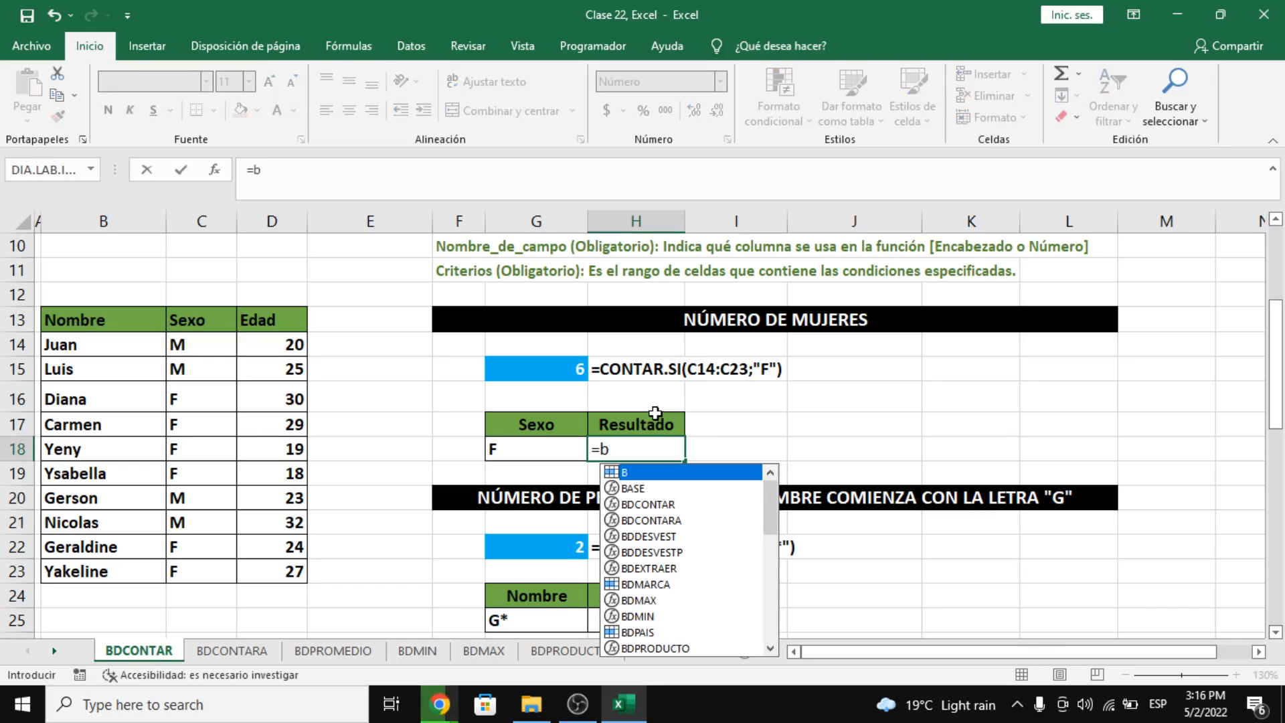
{"action": "key", "text": "BackSpace"}
{"action": "type", "text": "BDCONTAR"}
{"action": "key", "text": "alt+Tab"}
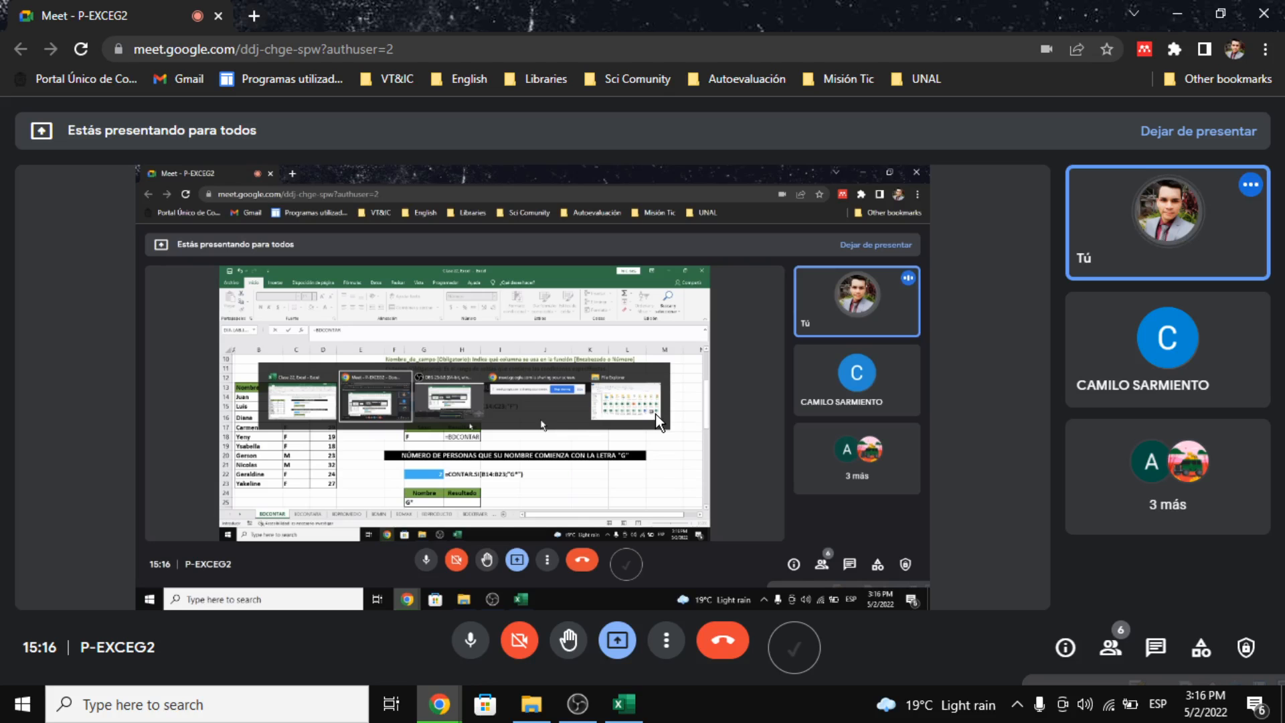
{"action": "key", "text": "alt+Tab"}
{"action": "type", "text": "("}
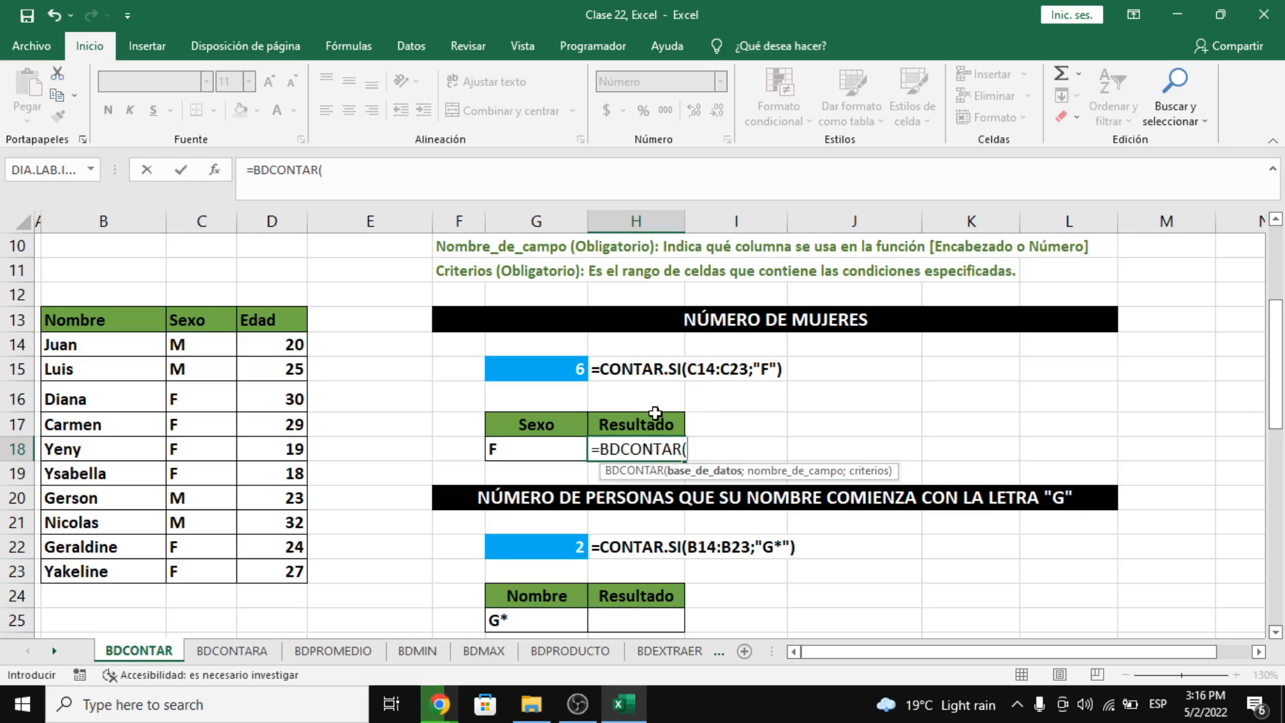
Step: Complete H18's BDCONTAR formula with database B13:D23, field name C13 and criteria G17:G18
{"action": "left_click_drag", "start_coordinate": [122, 327], "coordinate": [291, 569]}
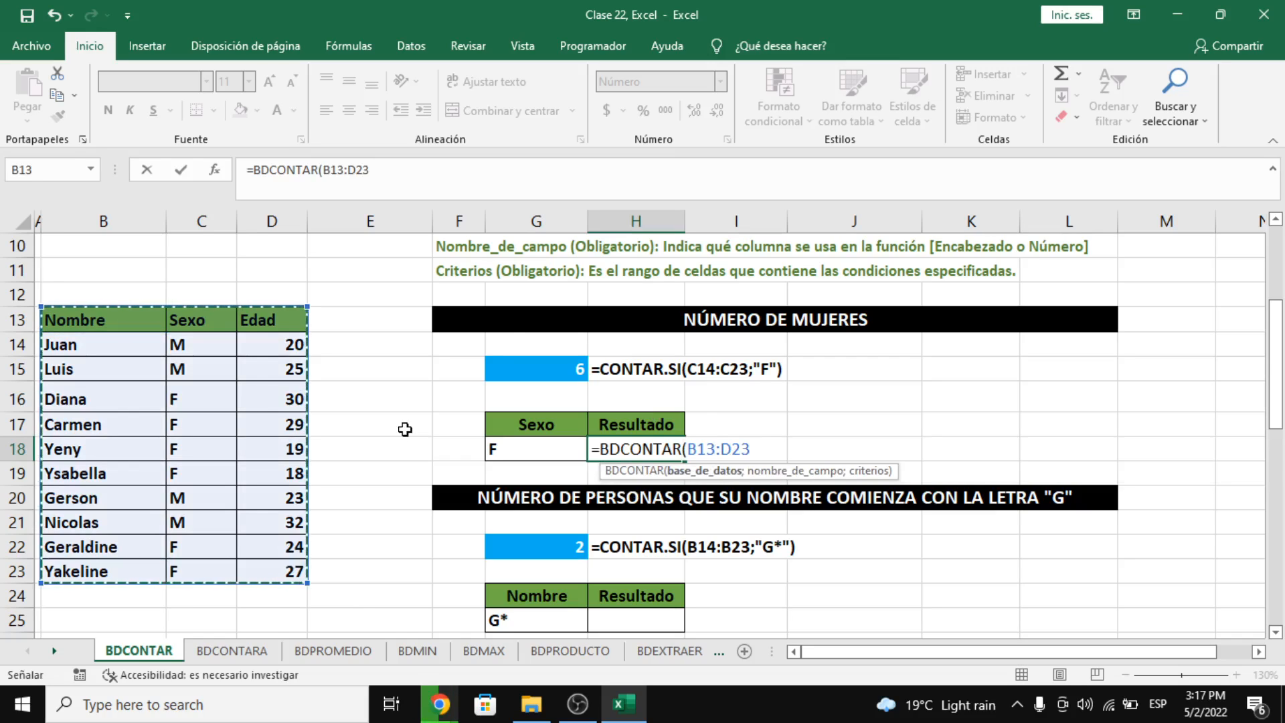
{"action": "type", "text": ";"}
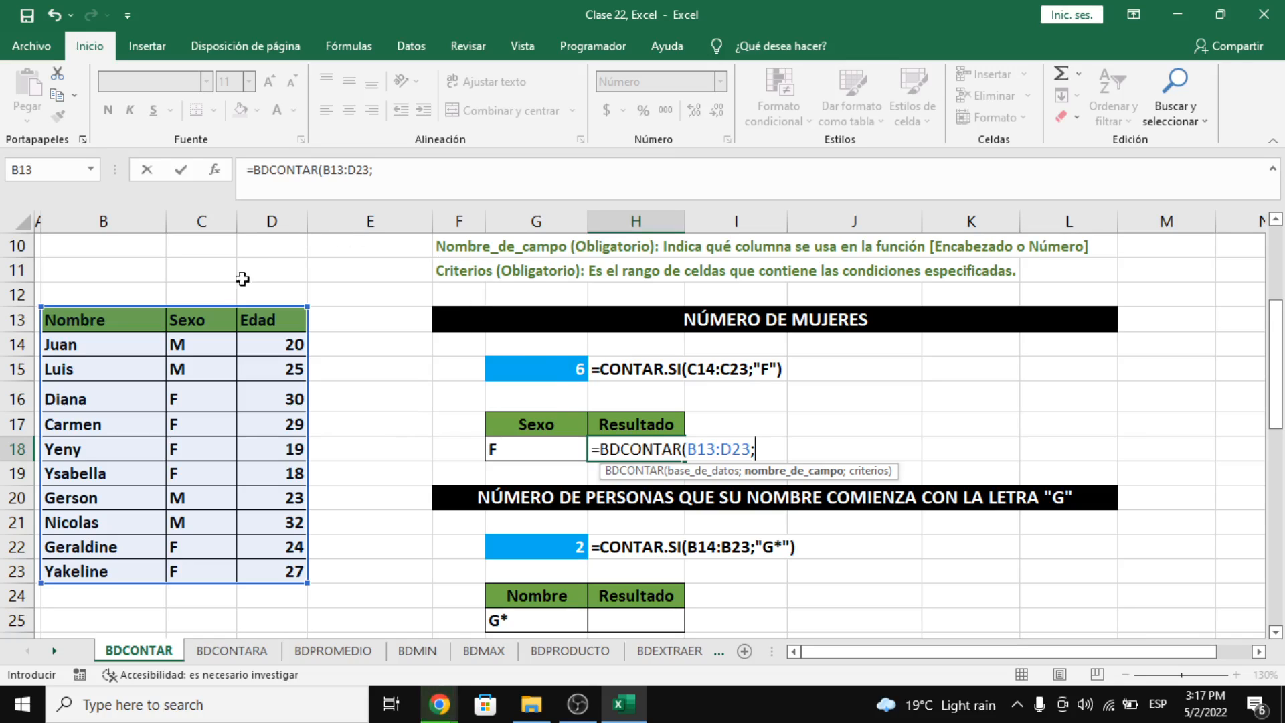
{"action": "left_click", "coordinate": [212, 324]}
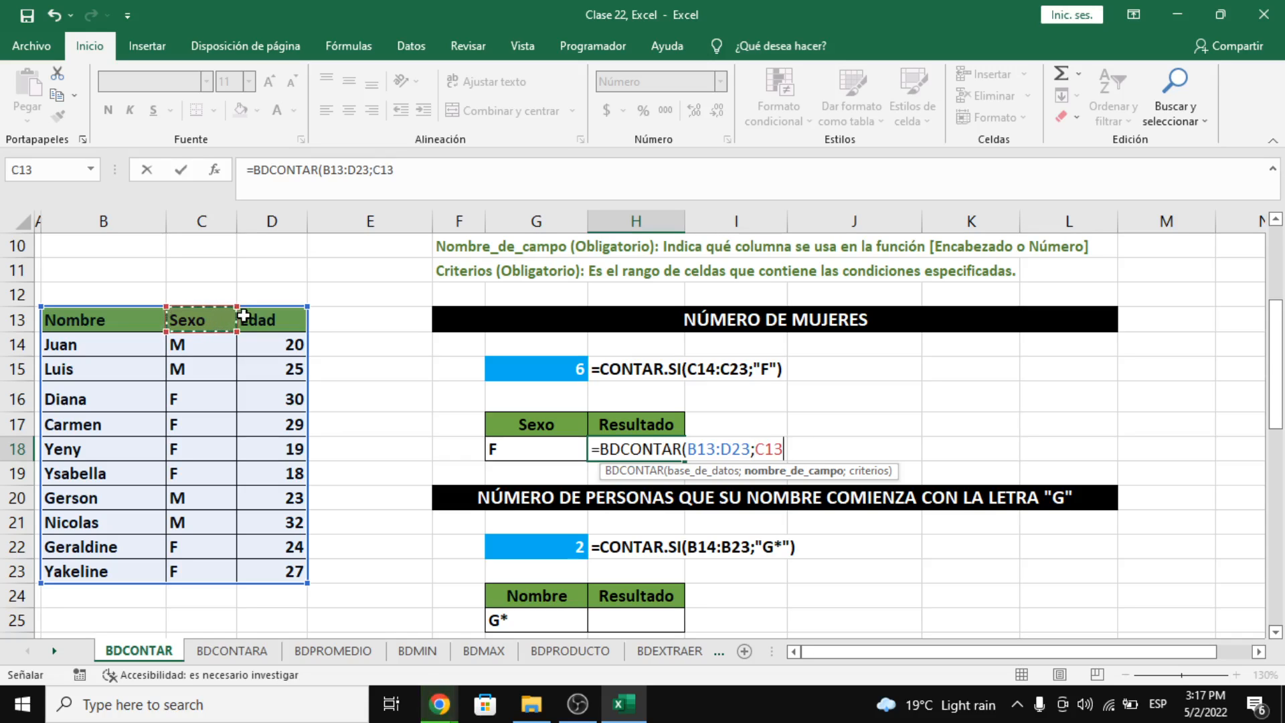
{"action": "type", "text": ";"}
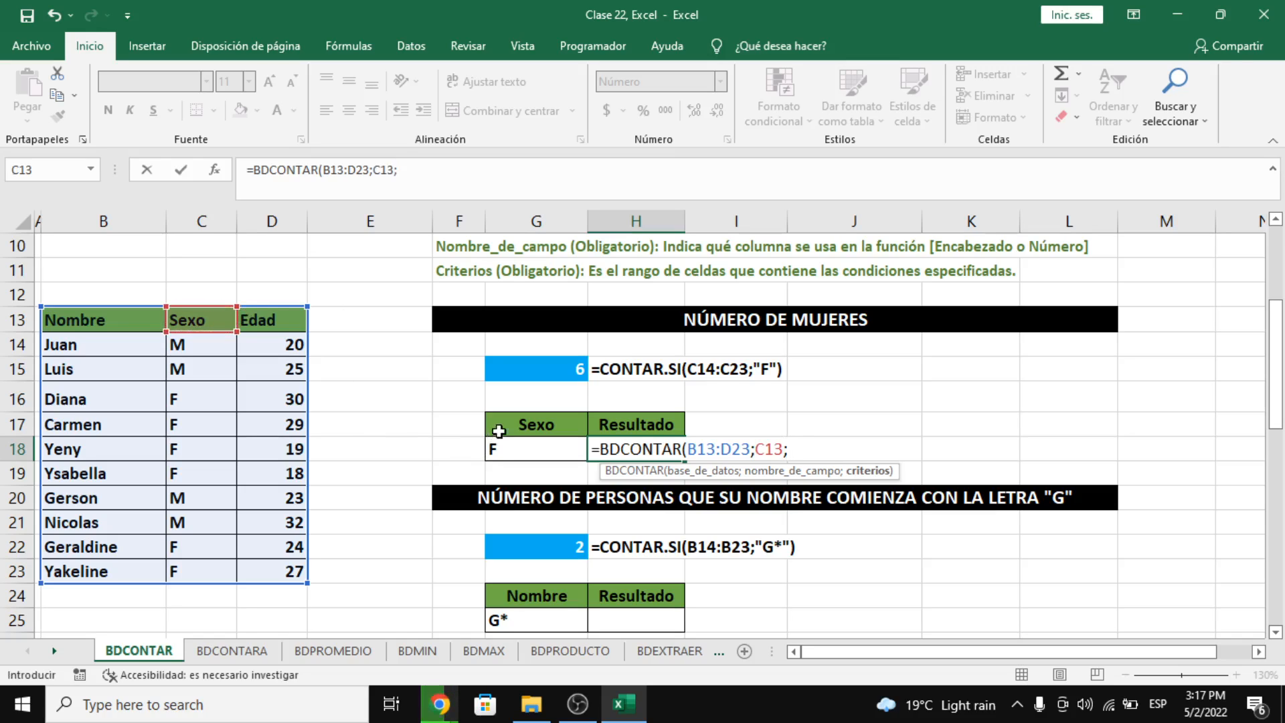
{"action": "left_click_drag", "start_coordinate": [502, 427], "coordinate": [503, 449]}
{"action": "left_click", "coordinate": [669, 192]}
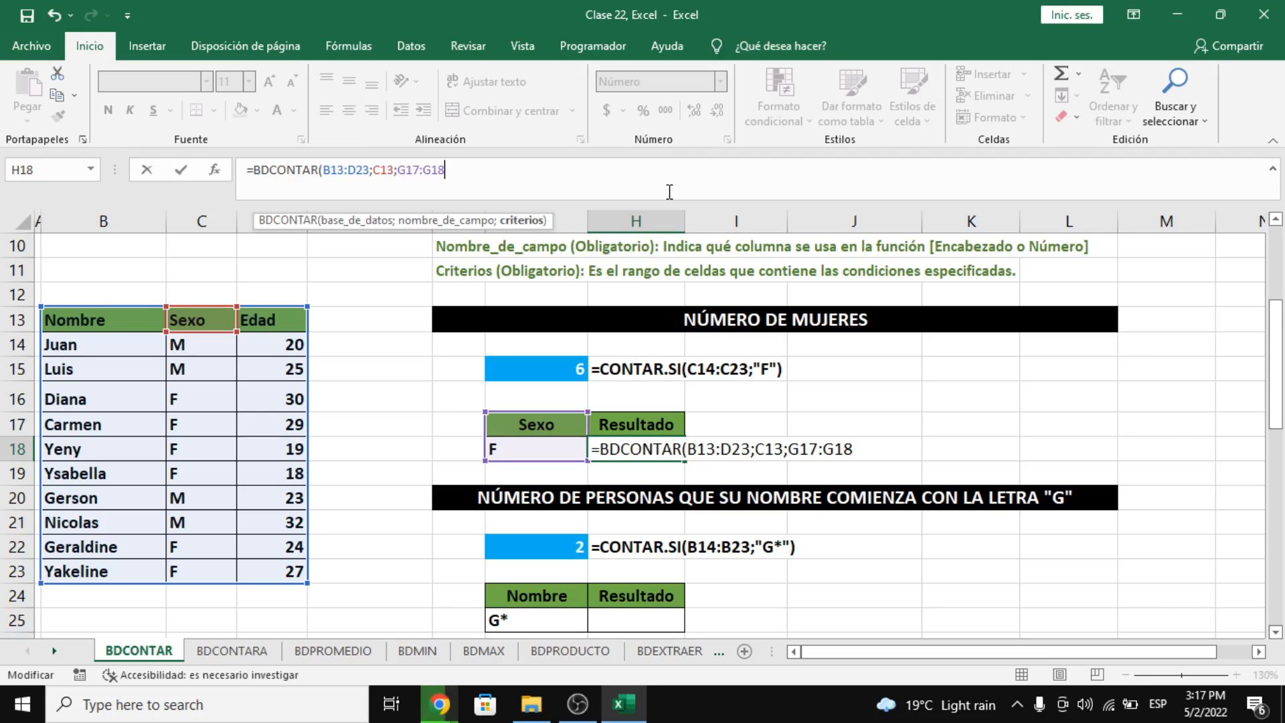
{"action": "key", "text": "alt+Tab"}
{"action": "key", "text": "alt+Tab"}
{"action": "key", "text": "alt+Tab"}
{"action": "key", "text": "alt+Tab"}
{"action": "key", "text": "Return"}
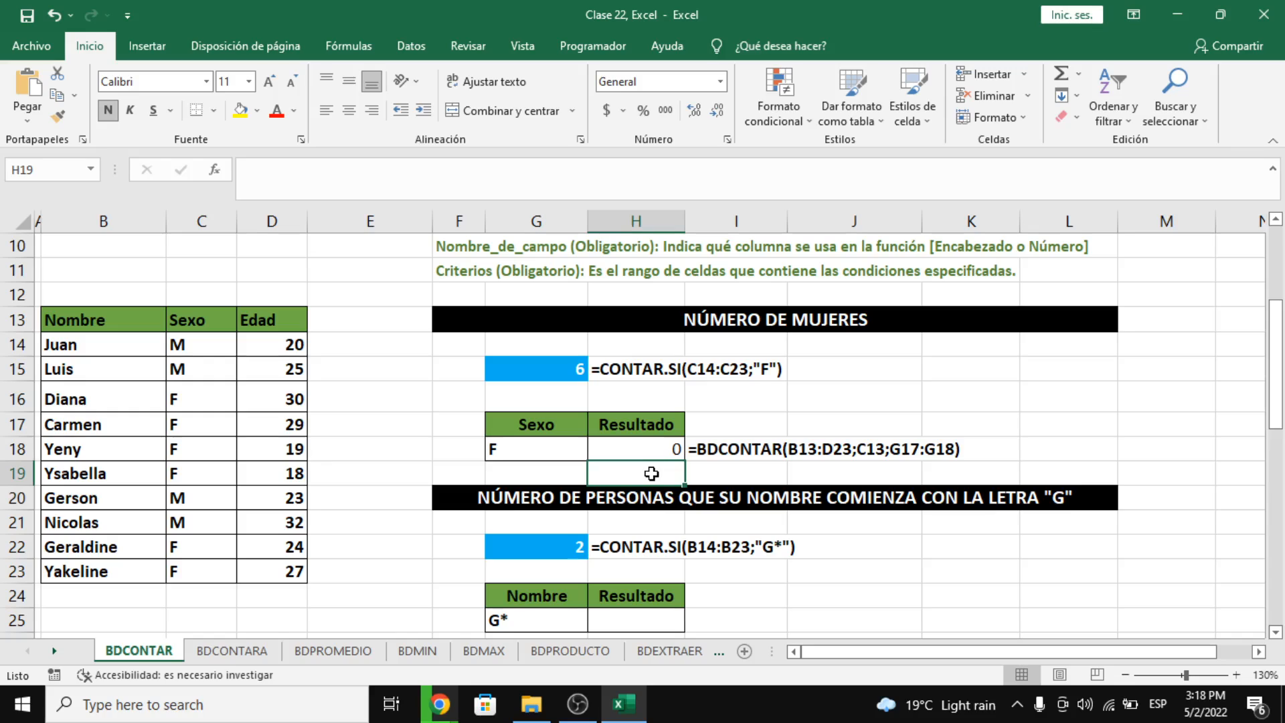
Step: Review the CONTAR part of the function name in H18's formula, keeping the formula as it is
{"action": "left_click", "coordinate": [644, 452]}
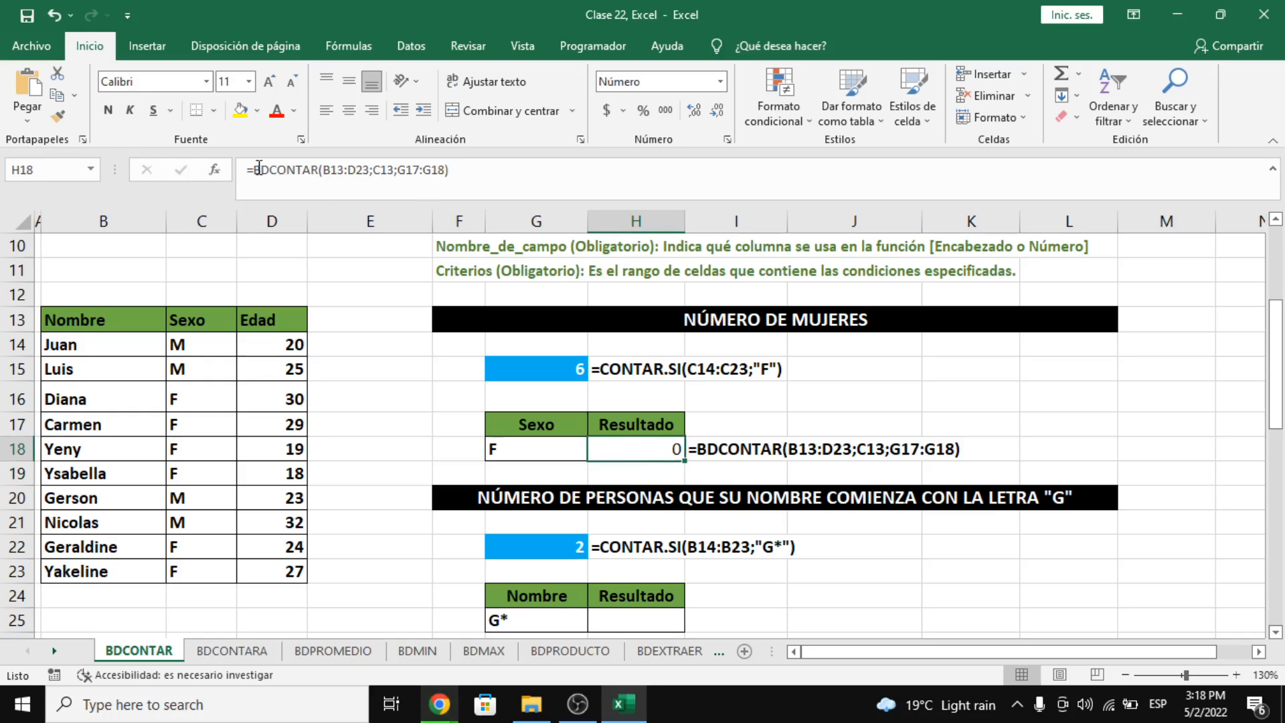
{"action": "left_click_drag", "start_coordinate": [268, 175], "coordinate": [311, 173]}
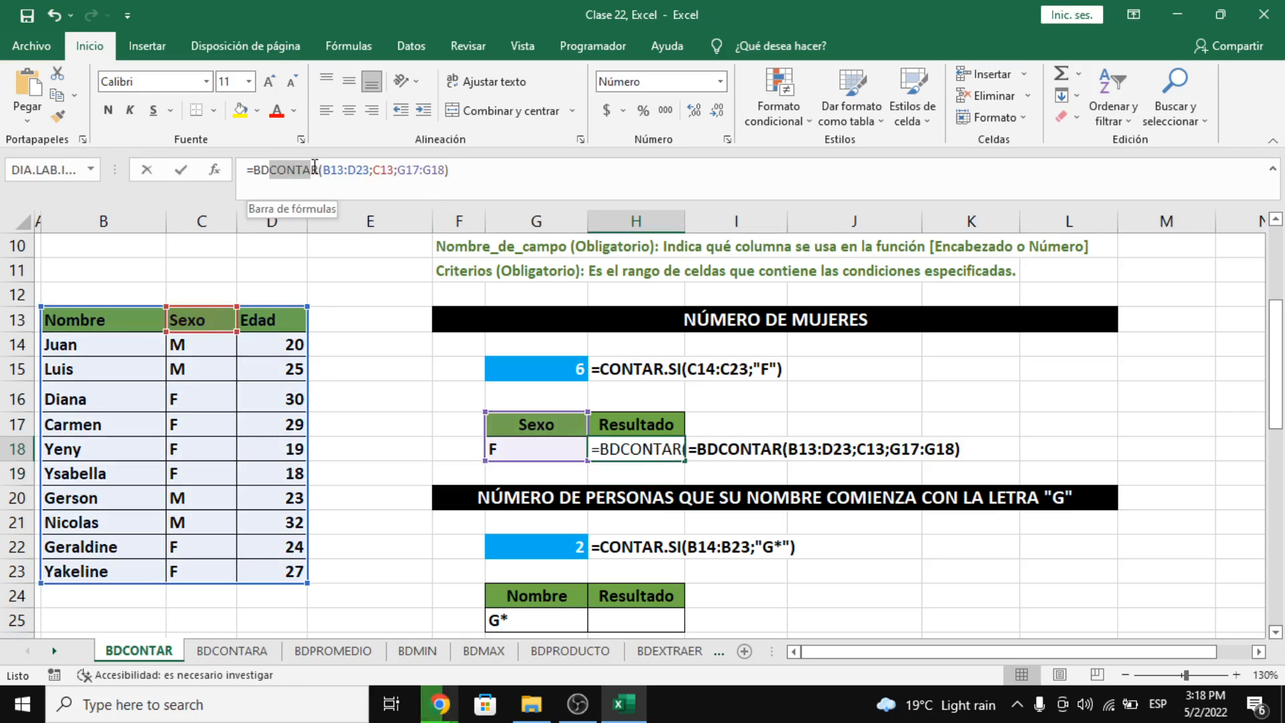
{"action": "key", "text": "Escape"}
Step: Compare the kind of data in the Sexo column, C14:C23, with that in the Edad column, D14:D23
{"action": "left_click", "coordinate": [211, 326]}
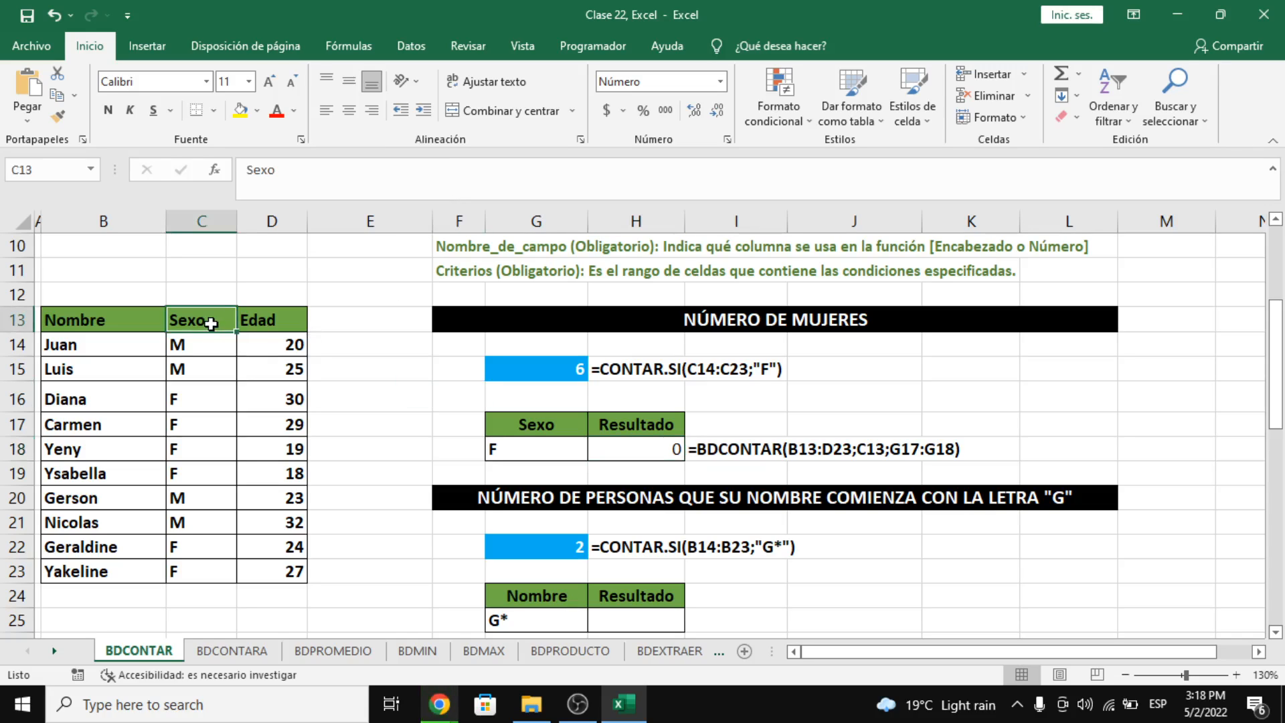
{"action": "left_click", "coordinate": [163, 321]}
{"action": "left_click", "coordinate": [210, 314]}
{"action": "left_click_drag", "start_coordinate": [221, 345], "coordinate": [224, 566]}
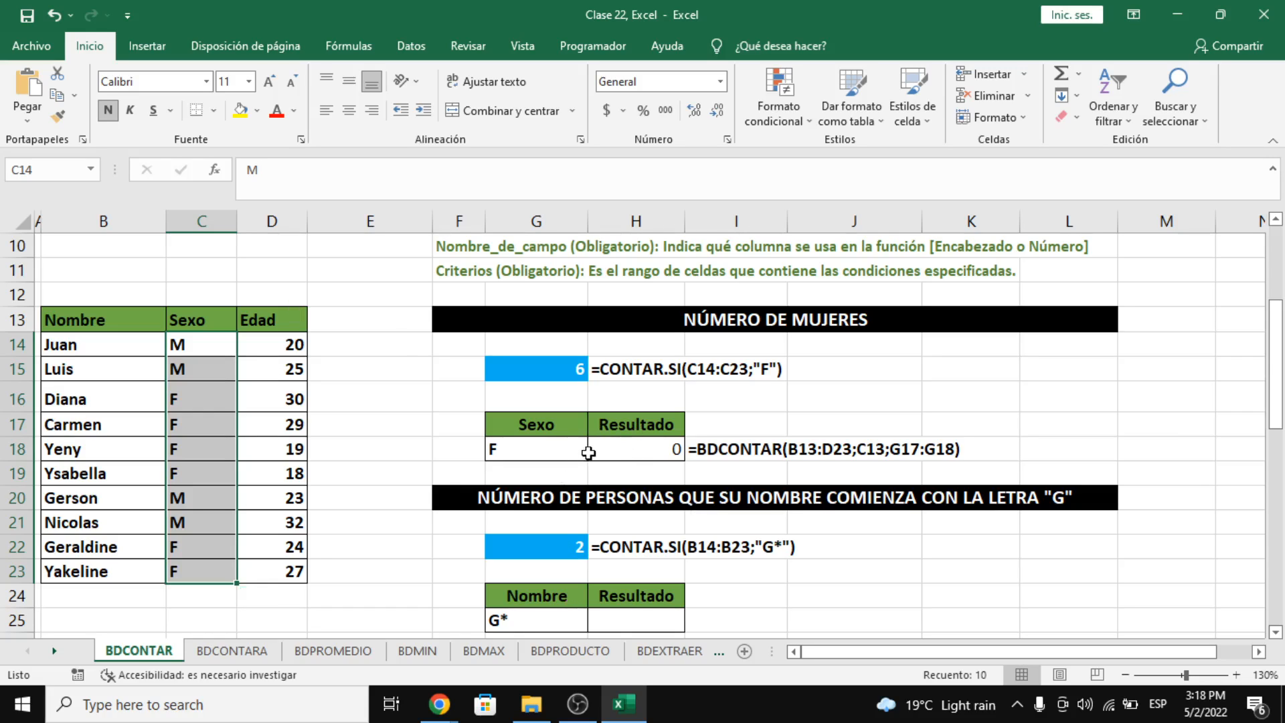
{"action": "left_click", "coordinate": [278, 320]}
{"action": "left_click_drag", "start_coordinate": [278, 320], "coordinate": [292, 548]}
{"action": "left_click_drag", "start_coordinate": [280, 342], "coordinate": [274, 572]}
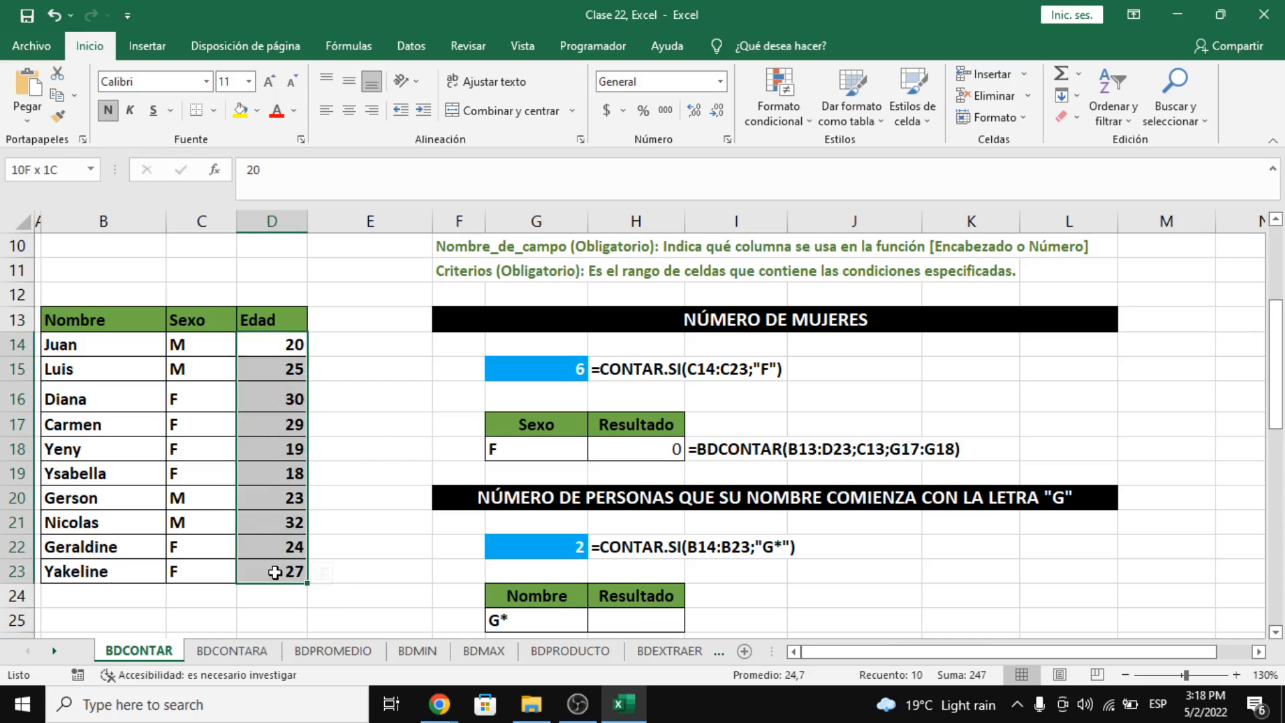
{"action": "left_click", "coordinate": [354, 369]}
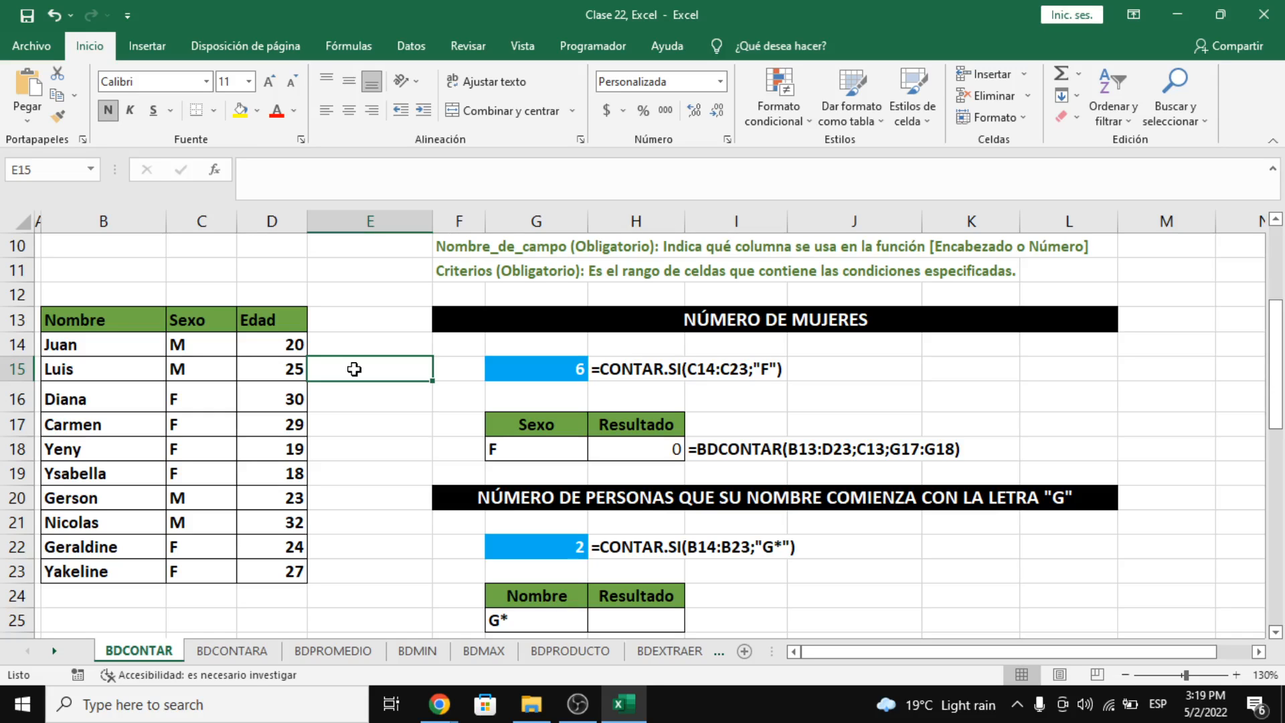
Step: Inspect the CONTAR.SI formula in G22 of the names-starting-with-"G" exercise against the Nombre range B14:B23
{"action": "scroll", "coordinate": [542, 532], "scroll_direction": "down", "scroll_amount": 1}
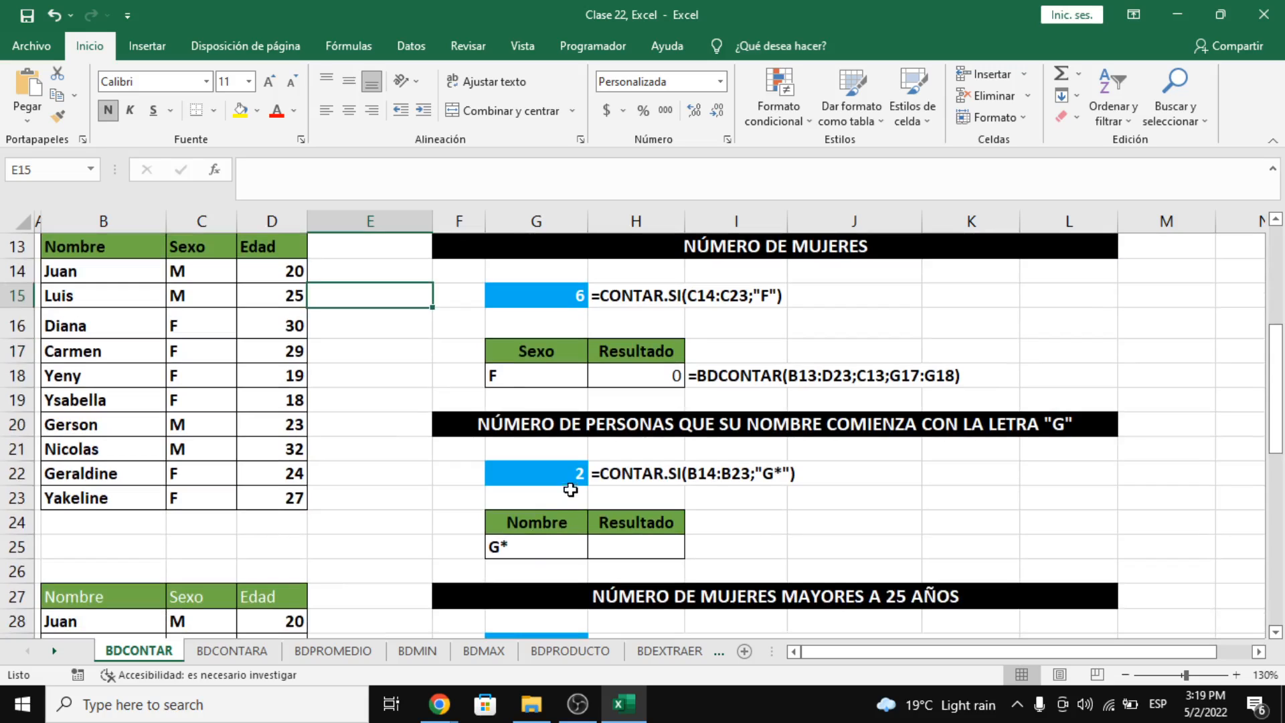
{"action": "left_click", "coordinate": [570, 491]}
{"action": "left_click", "coordinate": [575, 474]}
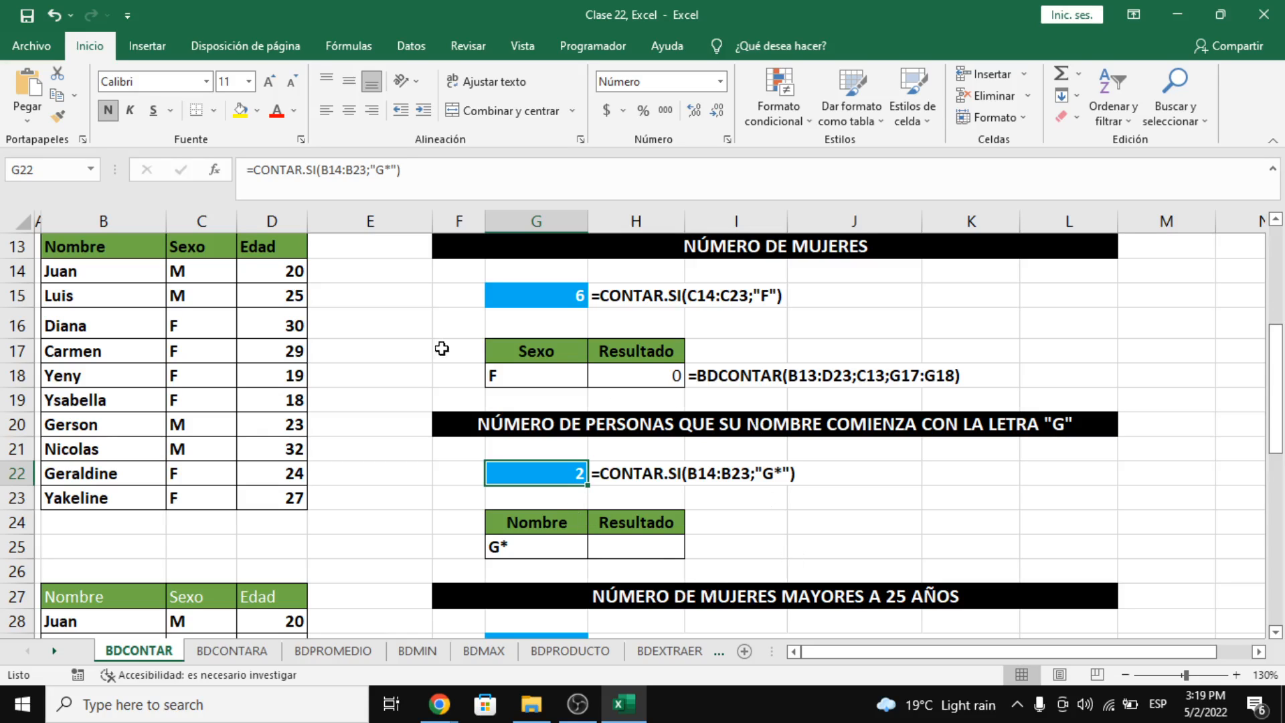
{"action": "left_click_drag", "start_coordinate": [141, 276], "coordinate": [73, 490]}
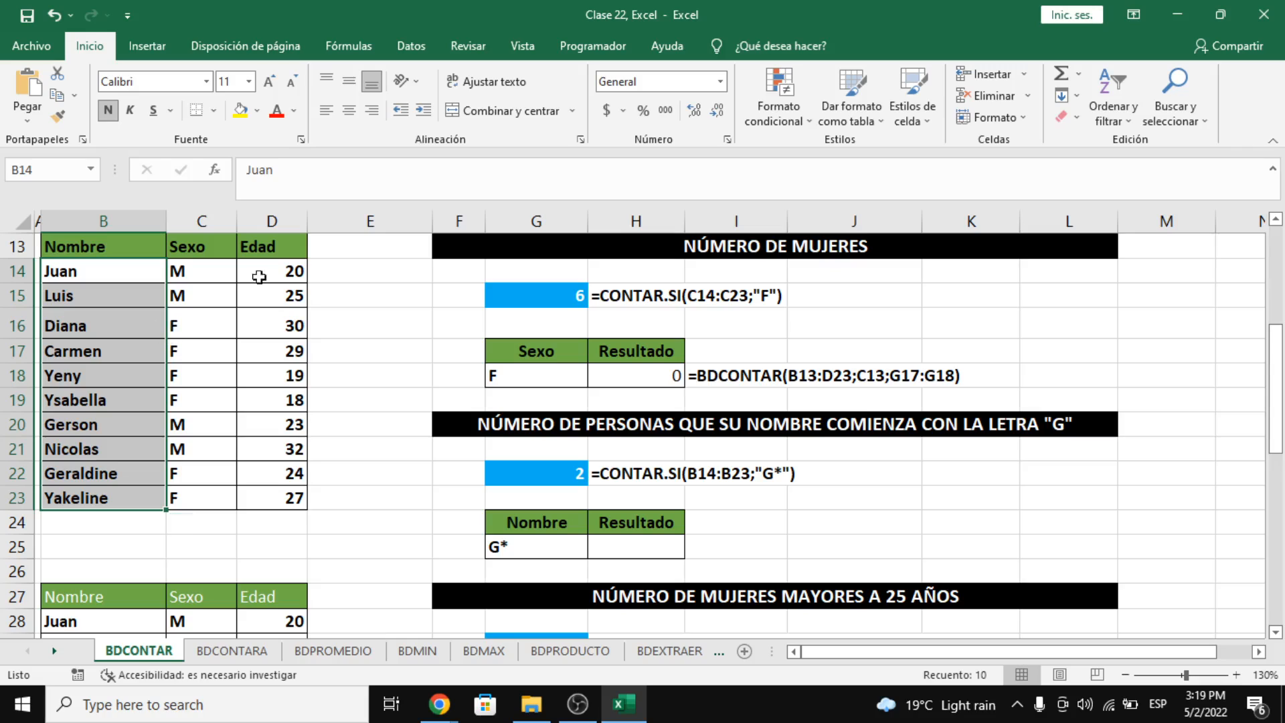
{"action": "left_click", "coordinate": [156, 273]}
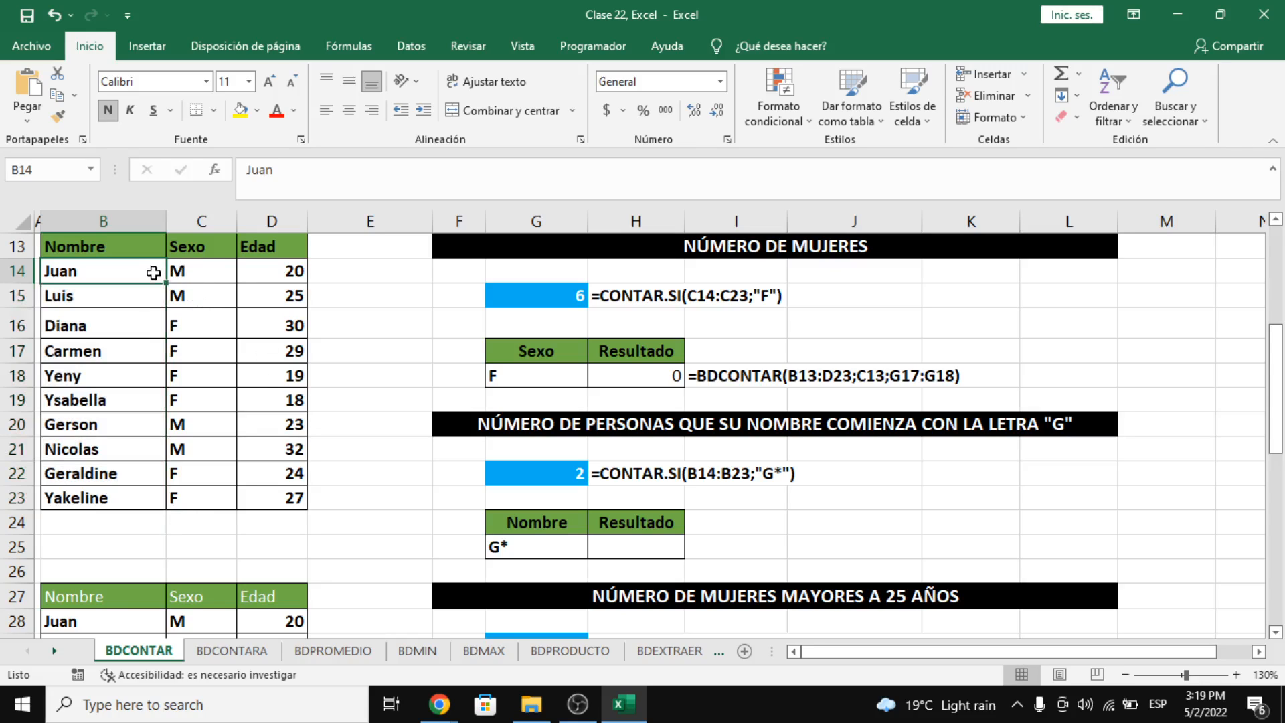
Step: Start a BDCONTAR formula in the Resultado cell H25, using B13:D23 as the database
{"action": "left_click", "coordinate": [618, 541]}
{"action": "type", "text": "="}
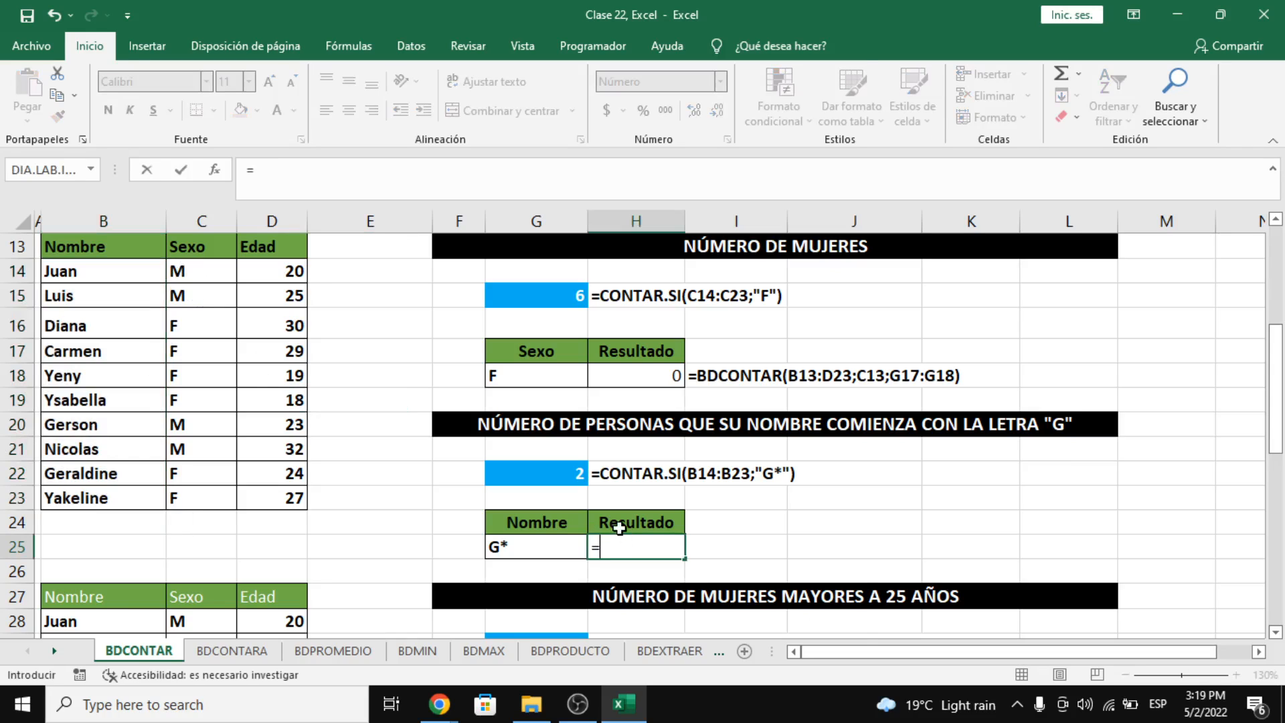
{"action": "type", "text": "BDCONTAR"}
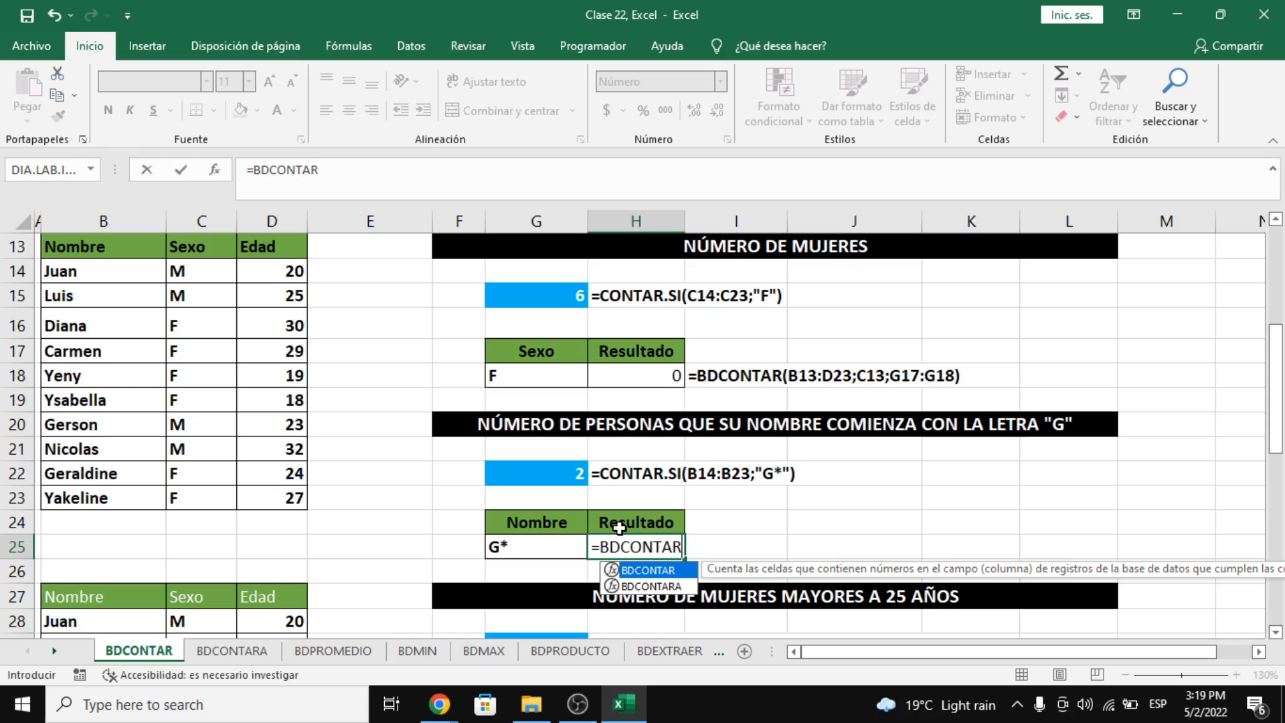
{"action": "type", "text": "("}
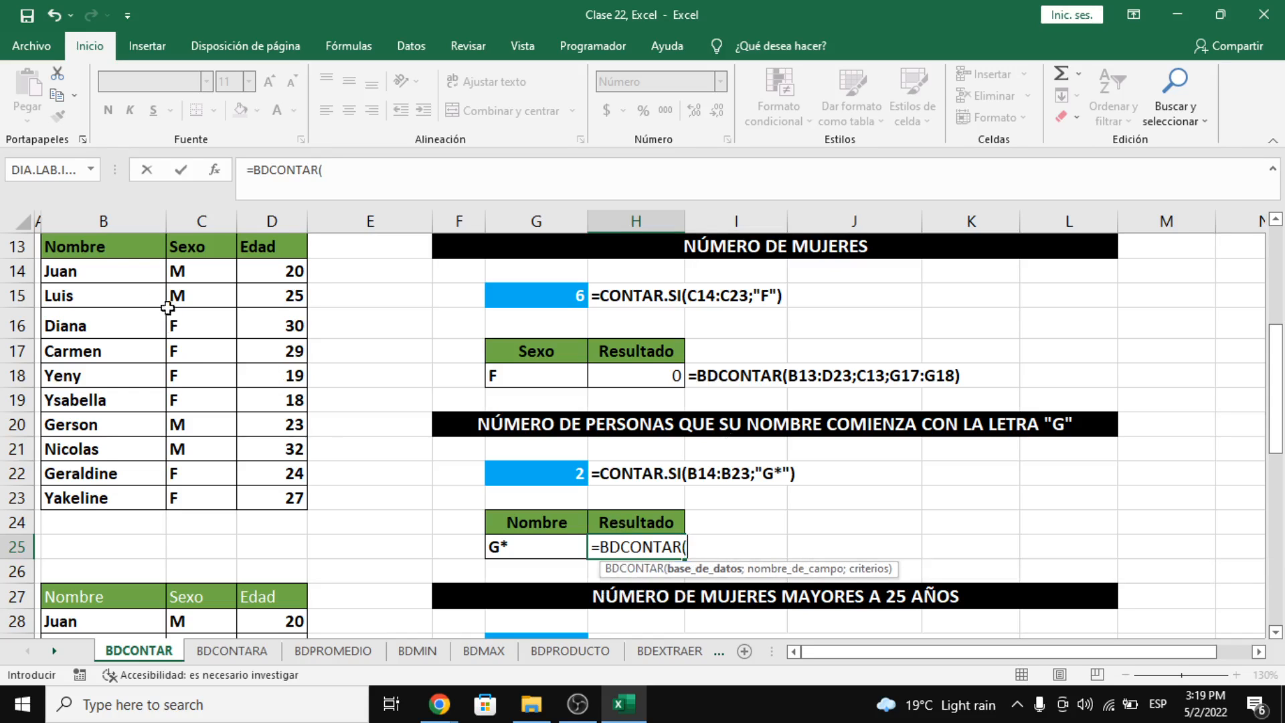
{"action": "left_click_drag", "start_coordinate": [115, 249], "coordinate": [262, 519]}
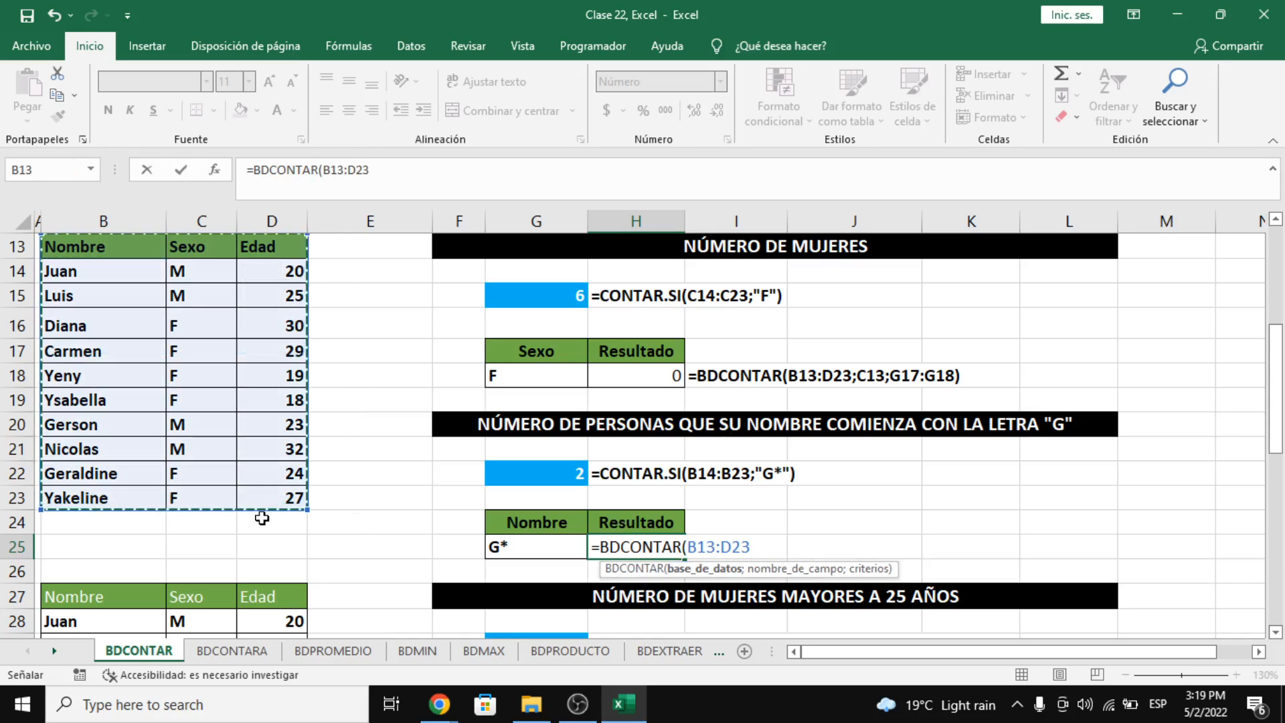
{"action": "type", "text": ";"}
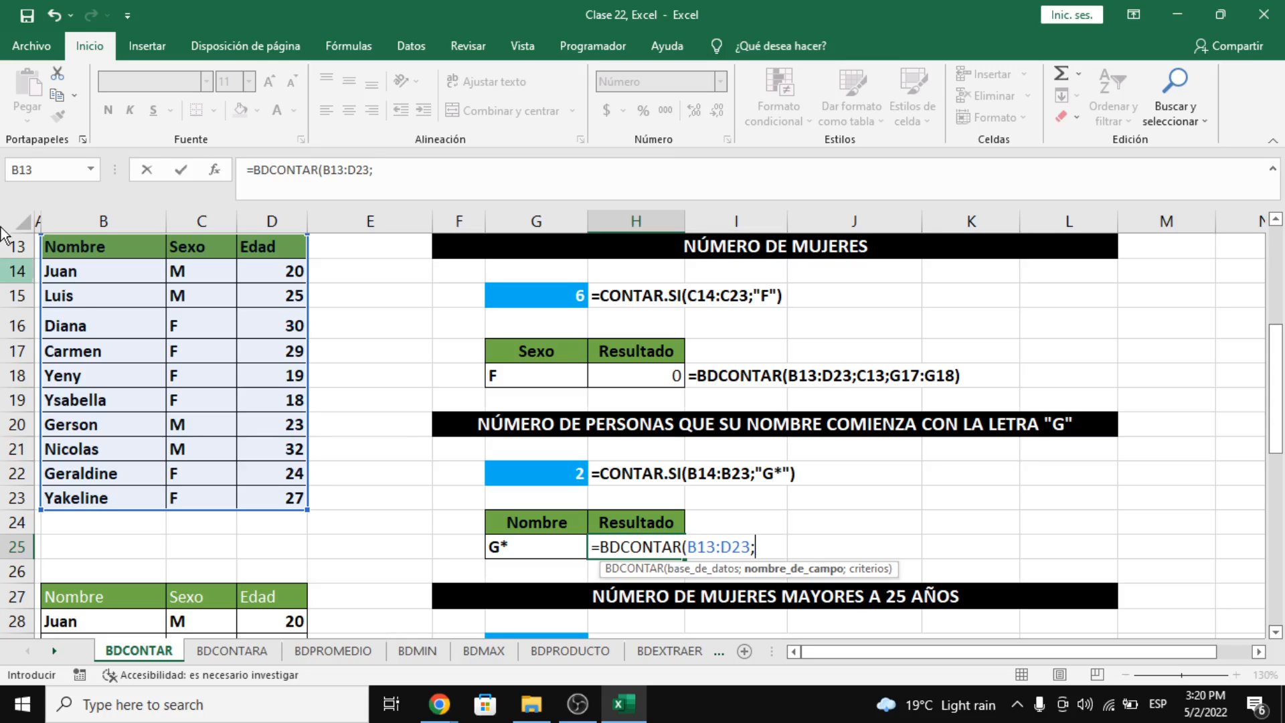
Step: Complete H25's BDCONTAR formula with field name B13 and criteria G24:G25
{"action": "left_click", "coordinate": [82, 251]}
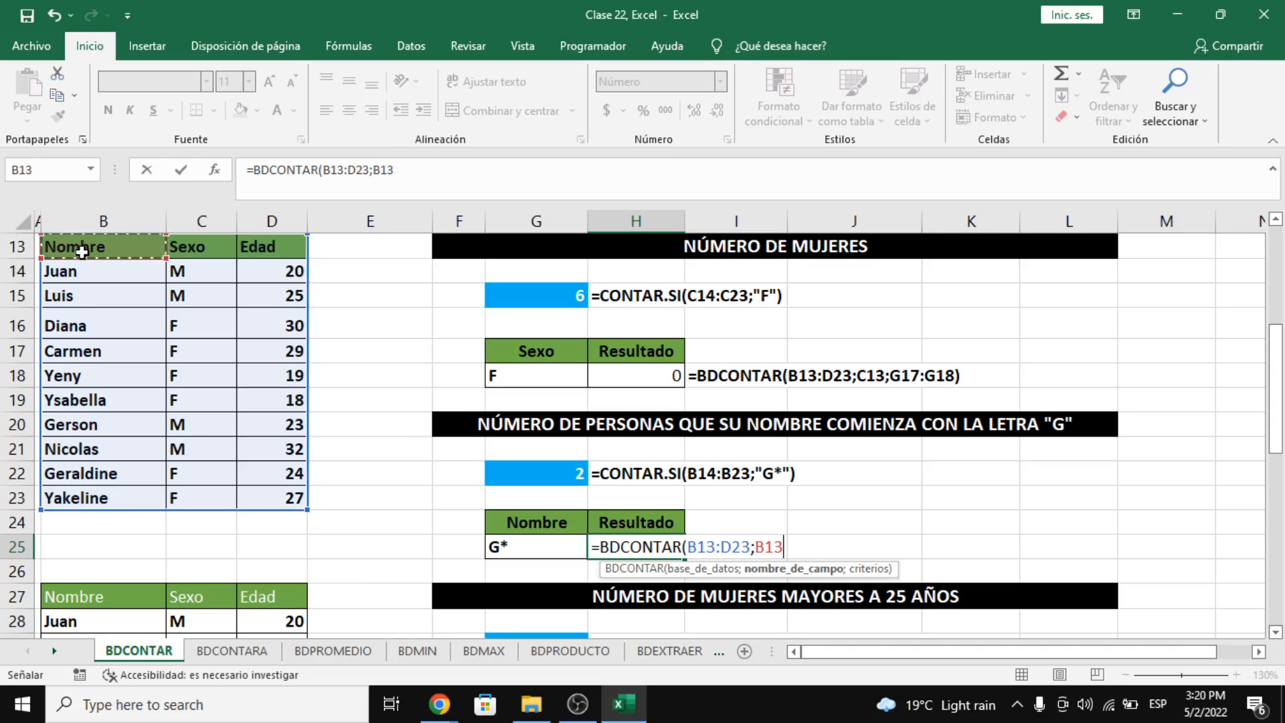
{"action": "type", "text": ";"}
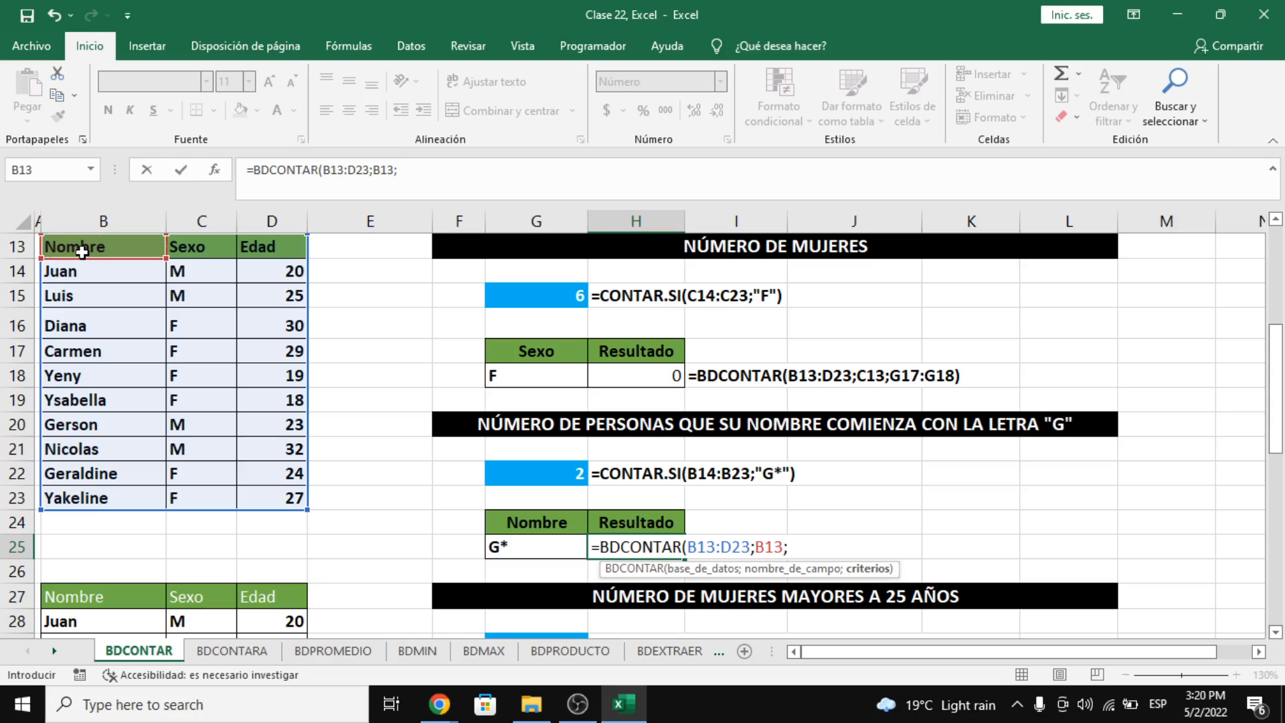
{"action": "left_click_drag", "start_coordinate": [537, 522], "coordinate": [537, 545]}
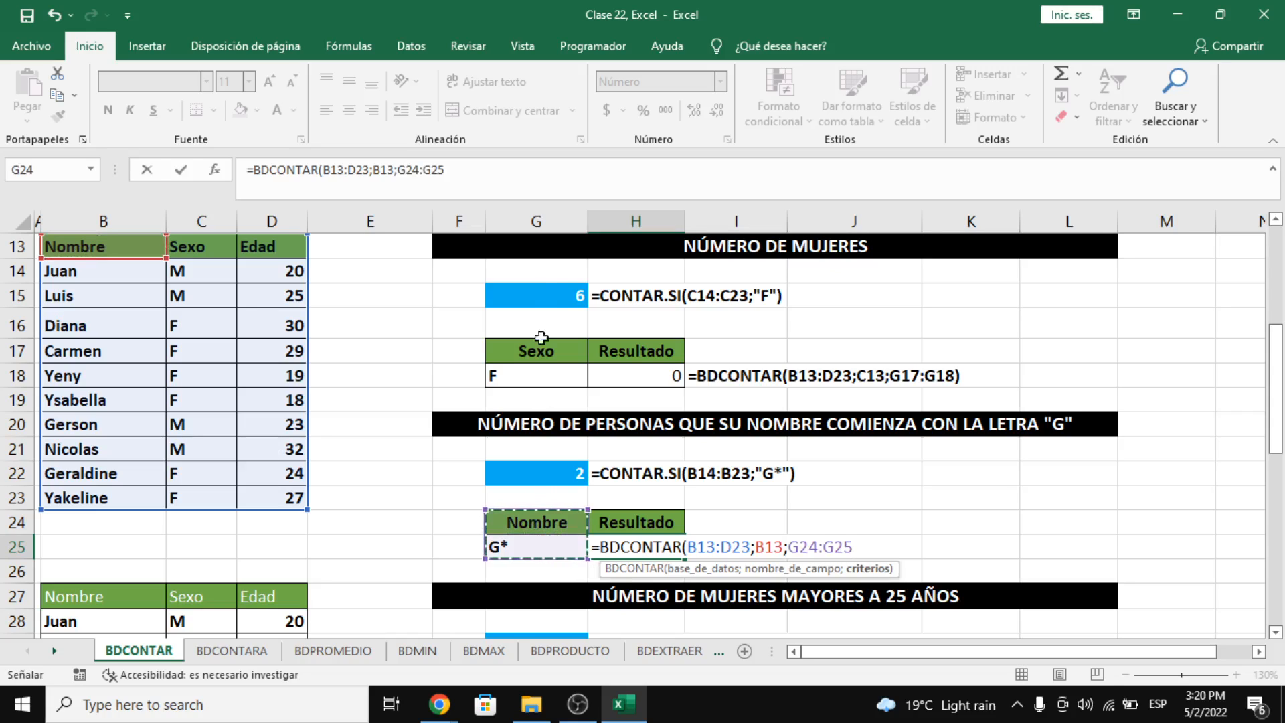
{"action": "left_click", "coordinate": [529, 193]}
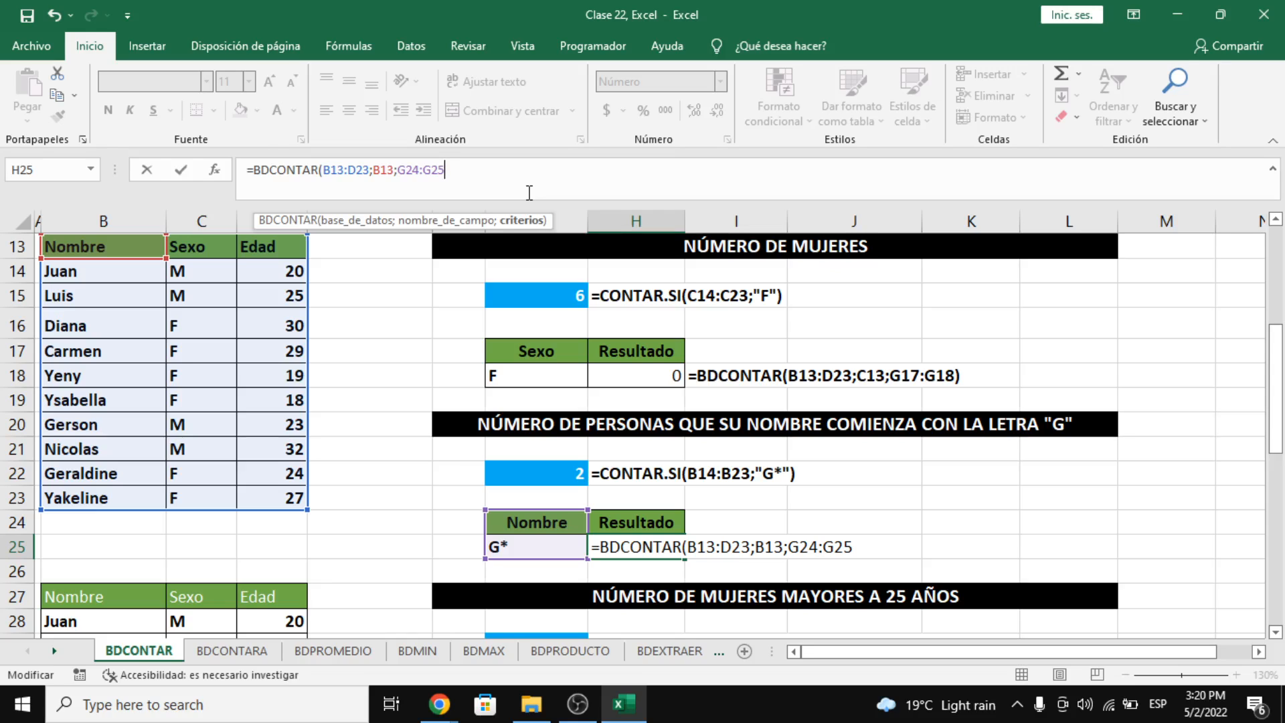
{"action": "type", "text": ")"}
{"action": "key", "text": "Return"}
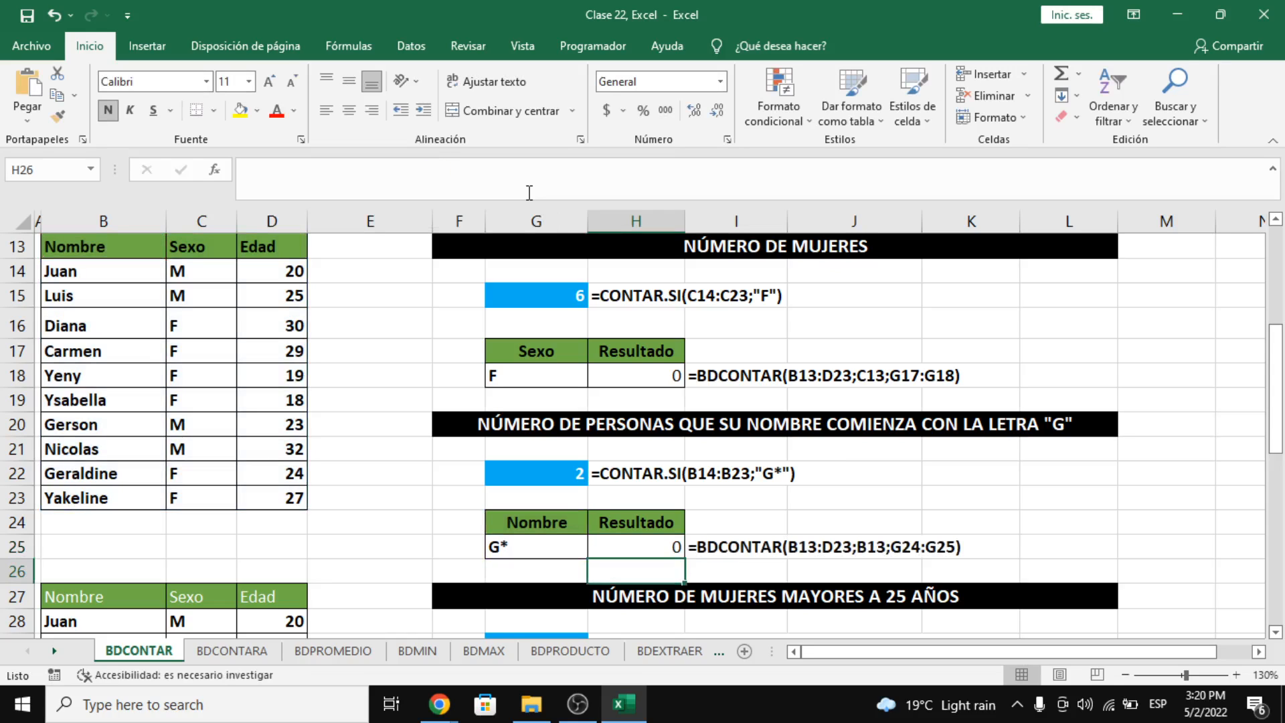
{"action": "key", "text": "Up"}
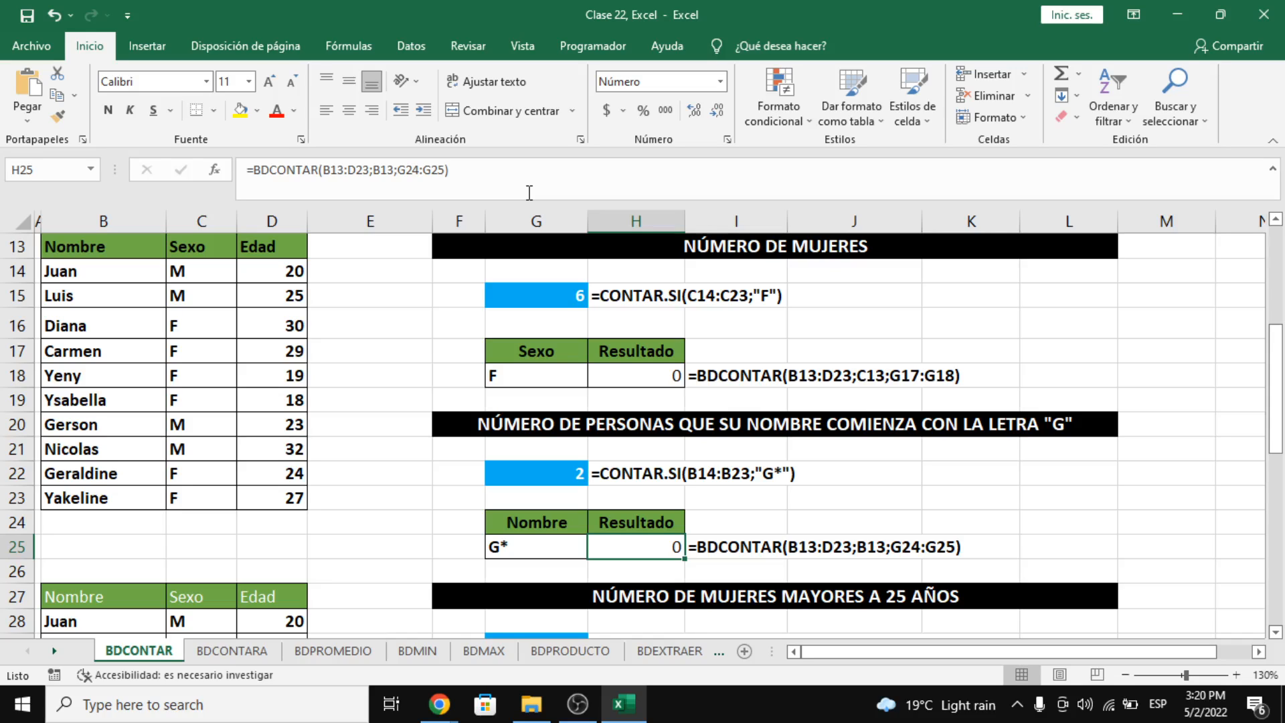
Step: Examine the NÚMERO DE MUJERES MAYORES A 25 AÑOS exercise, its Sexo and Edad criteria, and the data table beside it
{"action": "scroll", "coordinate": [484, 444], "scroll_direction": "down", "scroll_amount": 2}
{"action": "scroll", "coordinate": [483, 445], "scroll_direction": "down", "scroll_amount": 3}
{"action": "scroll", "coordinate": [166, 298], "scroll_direction": "up", "scroll_amount": 1}
{"action": "left_click_drag", "start_coordinate": [166, 299], "coordinate": [259, 543]}
{"action": "scroll", "coordinate": [260, 543], "scroll_direction": "up", "scroll_amount": 2}
{"action": "scroll", "coordinate": [158, 457], "scroll_direction": "down", "scroll_amount": 2}
{"action": "scroll", "coordinate": [698, 321], "scroll_direction": "down", "scroll_amount": 1}
{"action": "scroll", "coordinate": [698, 321], "scroll_direction": "up", "scroll_amount": 1}
Step: Start a BDCONTAR formula in the Resultado cell I32 of the women-over-25 exercise, using B27:D37 as the database
{"action": "left_click", "coordinate": [732, 413]}
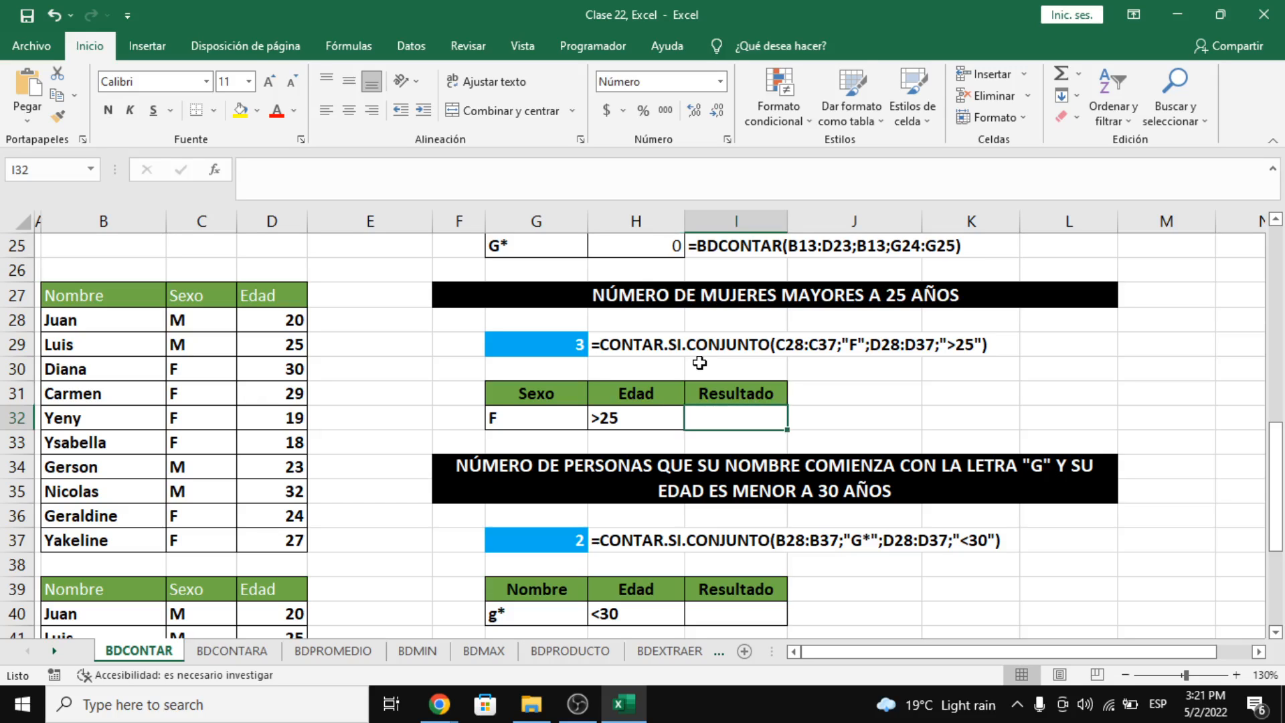
{"action": "type", "text": "=BDCONT"}
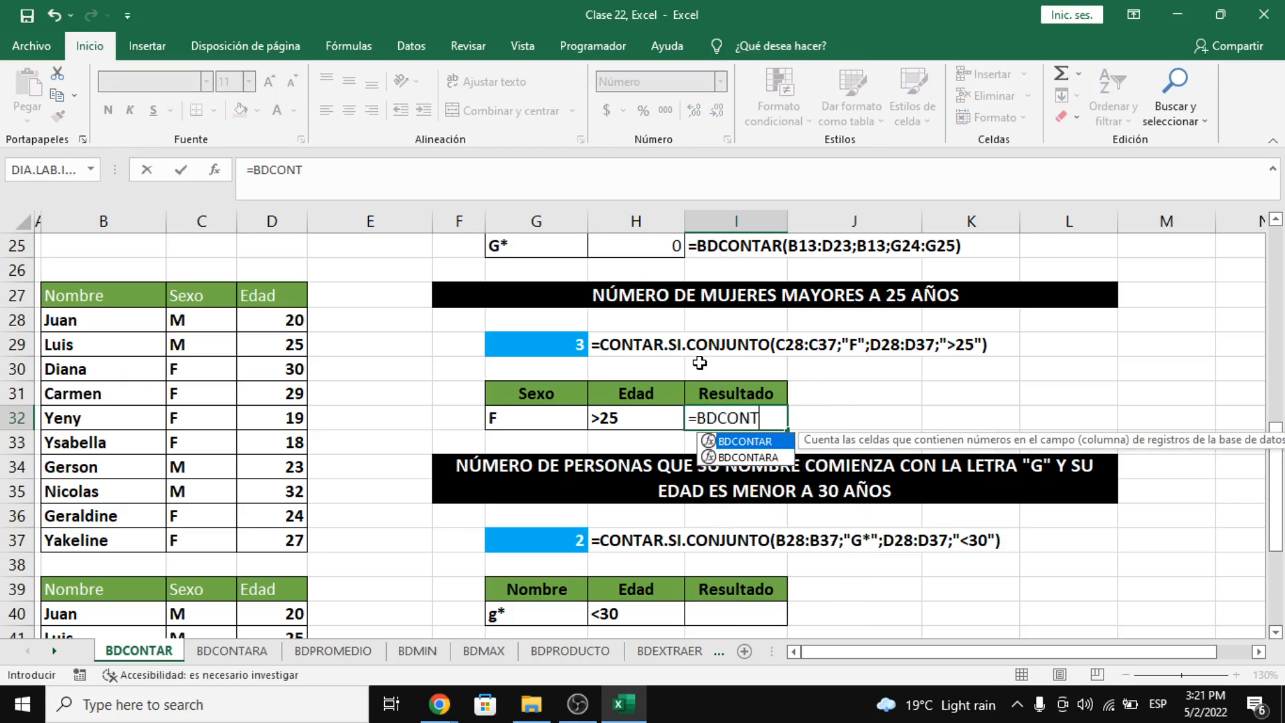
{"action": "key", "text": "Tab"}
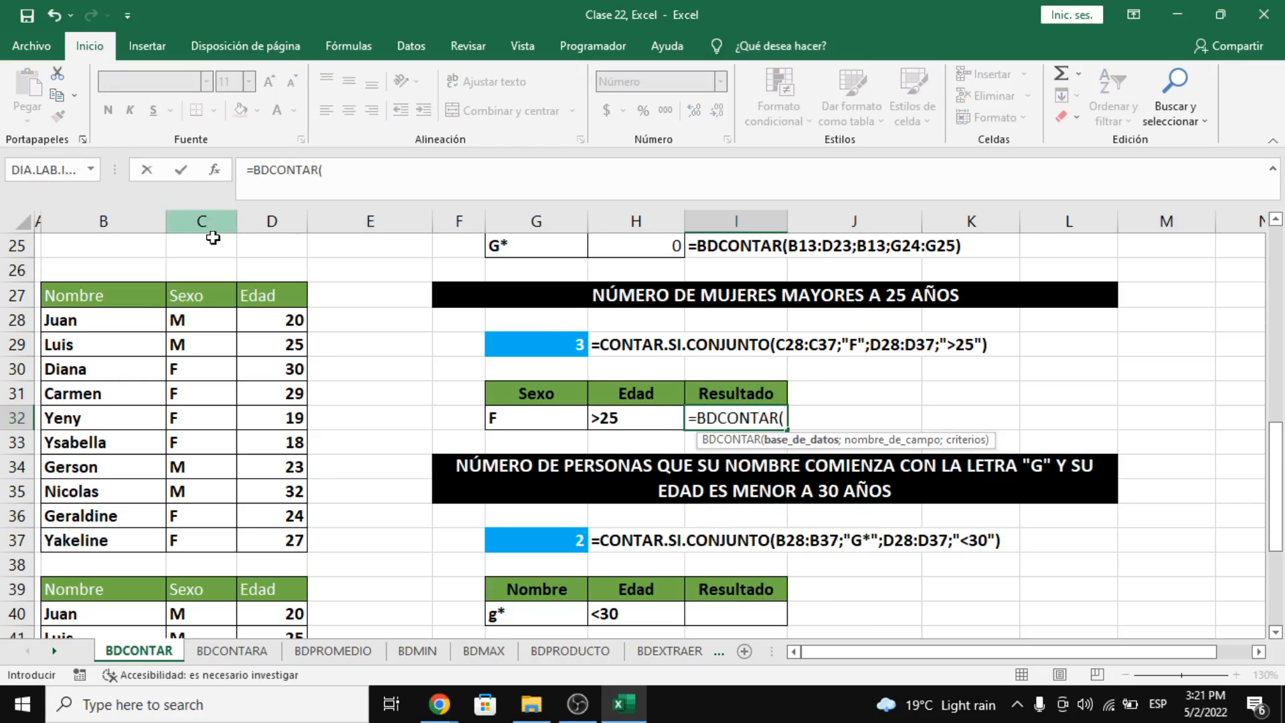
{"action": "left_click_drag", "start_coordinate": [131, 293], "coordinate": [296, 403]}
{"action": "left_click_drag", "start_coordinate": [305, 542], "coordinate": [275, 540]}
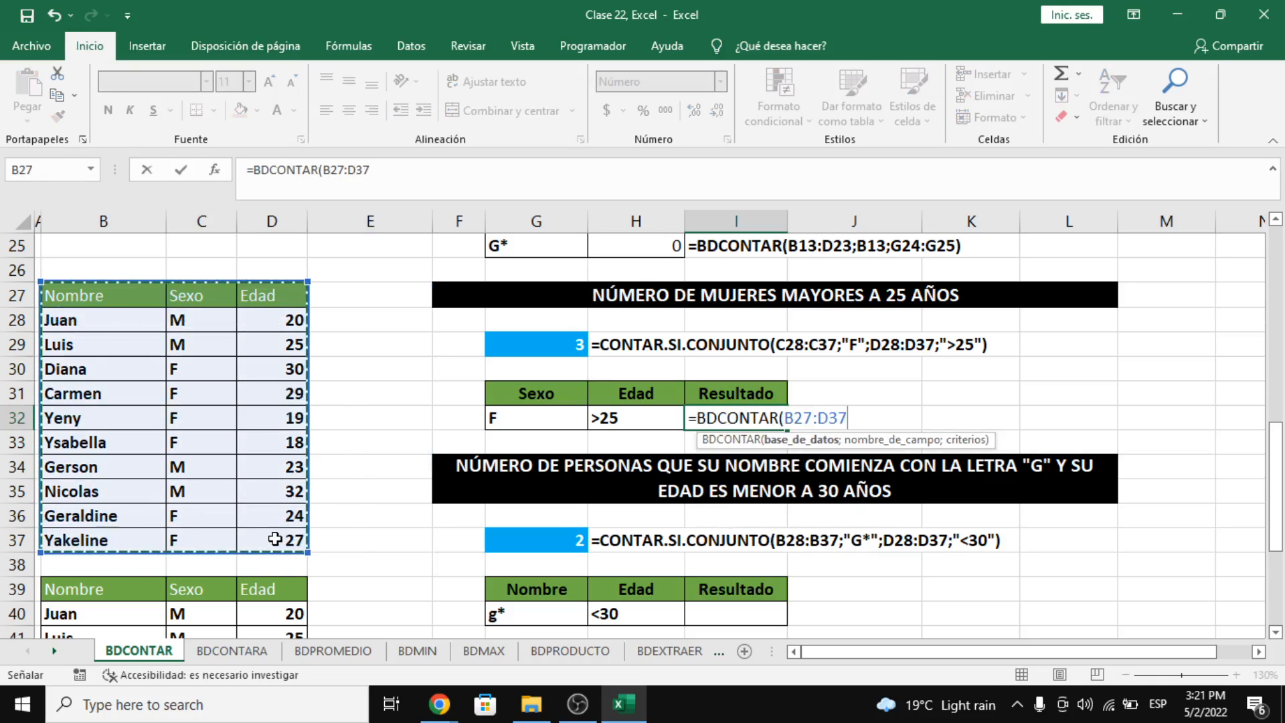
{"action": "type", "text": ";"}
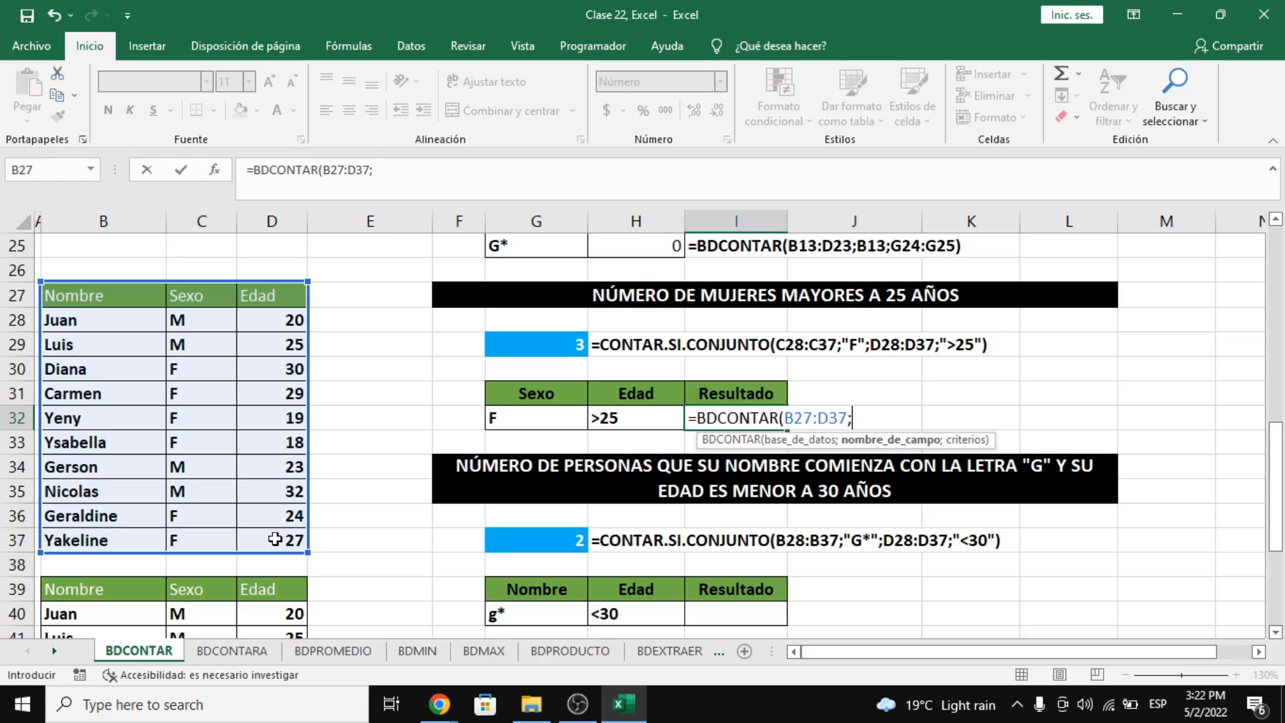
Step: Complete I32's BDCONTAR formula with the Edad header D27 as field name and G31:H32 as criteria
{"action": "left_click", "coordinate": [259, 295]}
{"action": "type", "text": ";"}
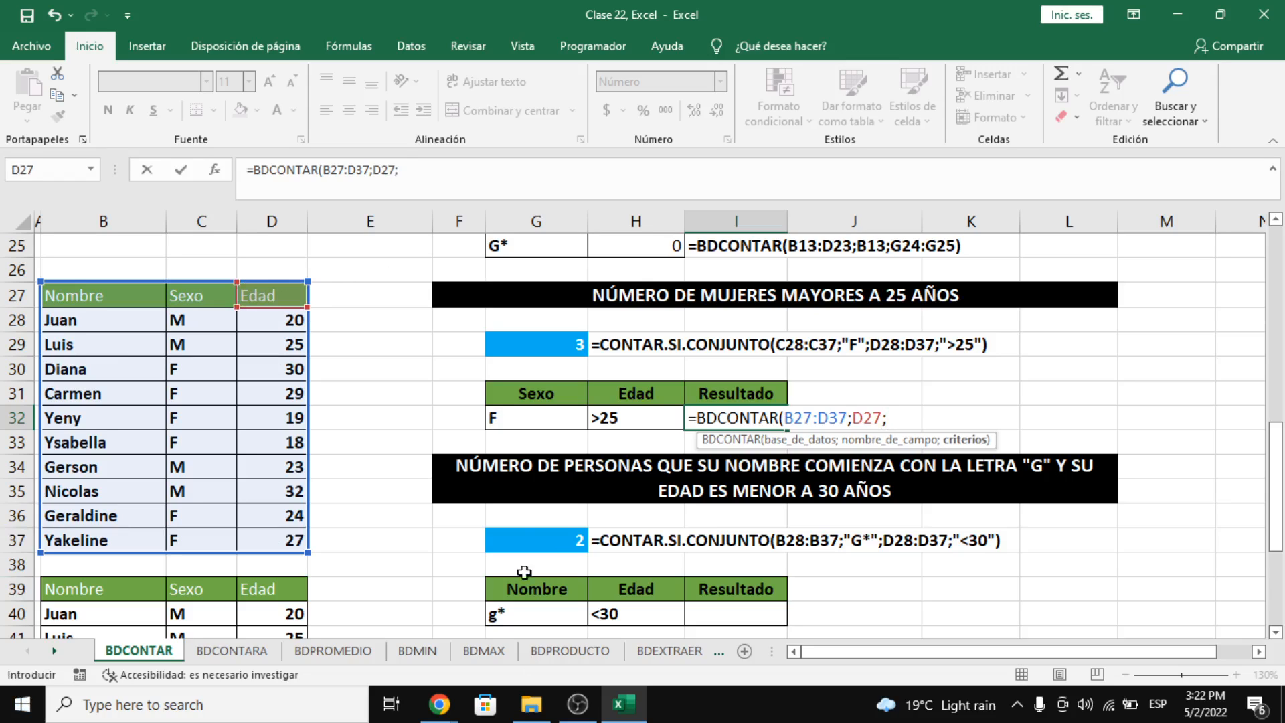
{"action": "left_click", "coordinate": [587, 403]}
{"action": "left_click_drag", "start_coordinate": [587, 404], "coordinate": [635, 418]}
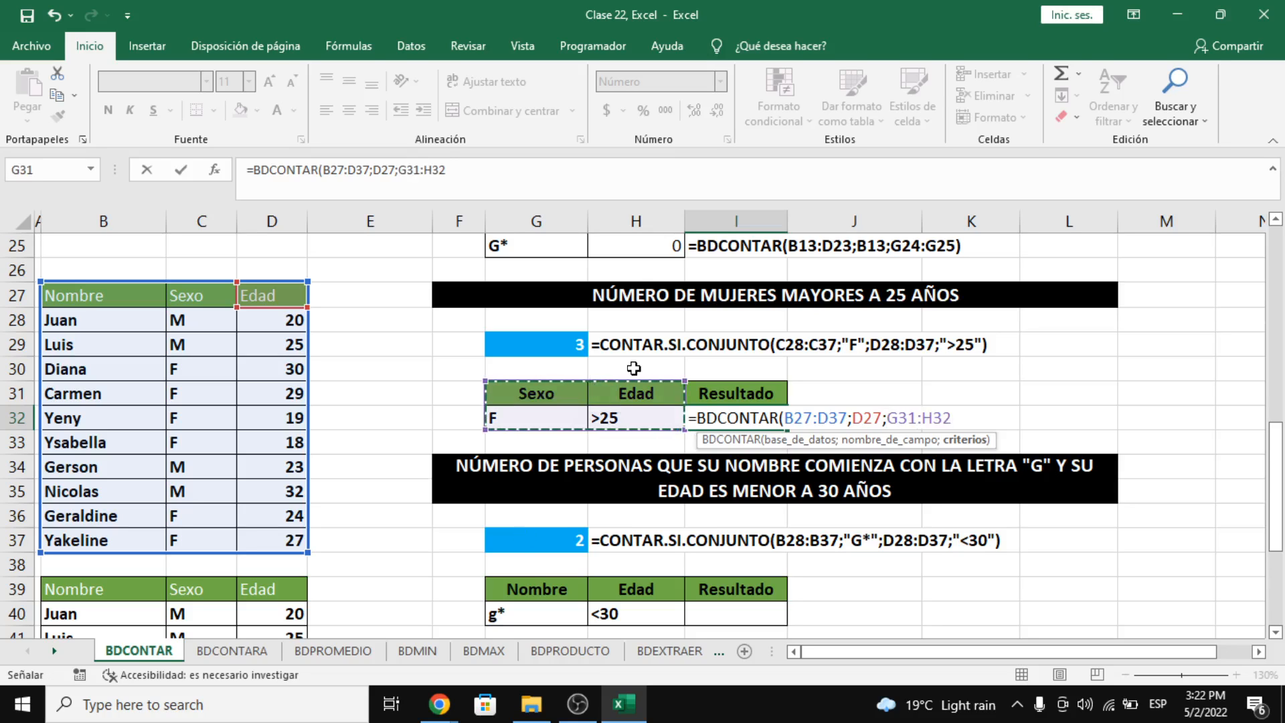
{"action": "left_click", "coordinate": [591, 175]}
{"action": "type", "text": ")"}
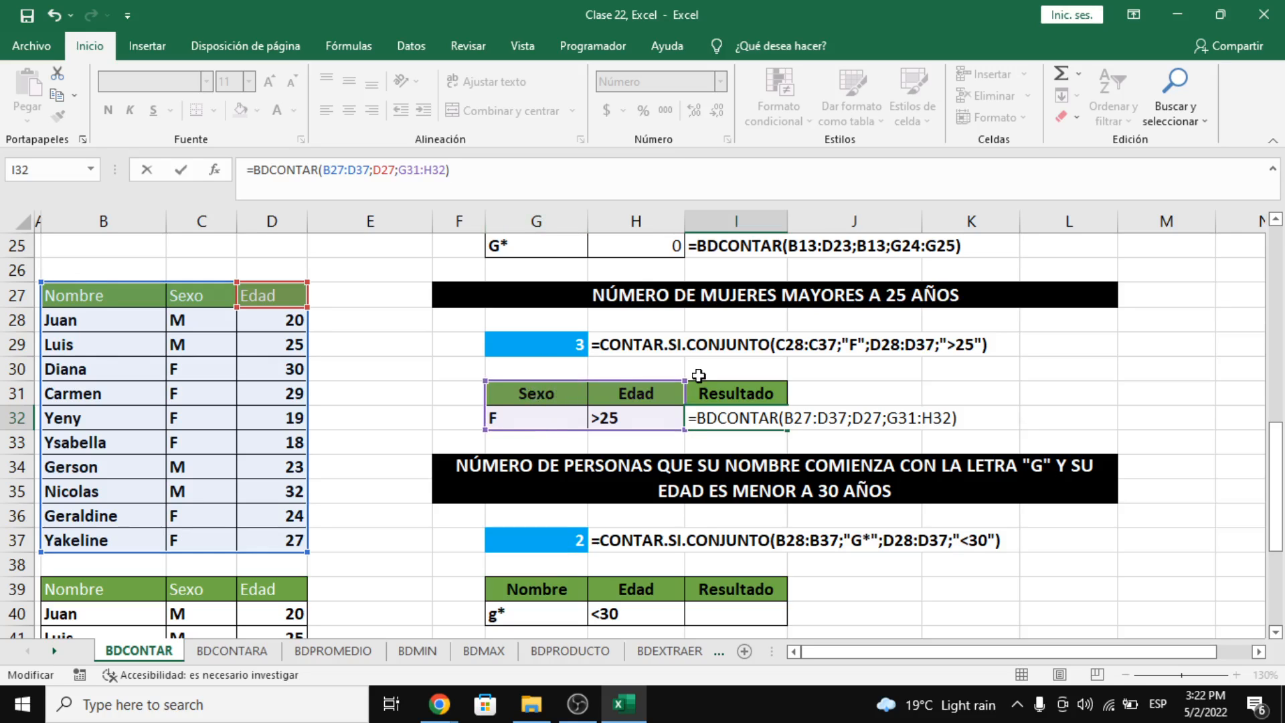
{"action": "key", "text": "Return"}
{"action": "left_click", "coordinate": [756, 417]}
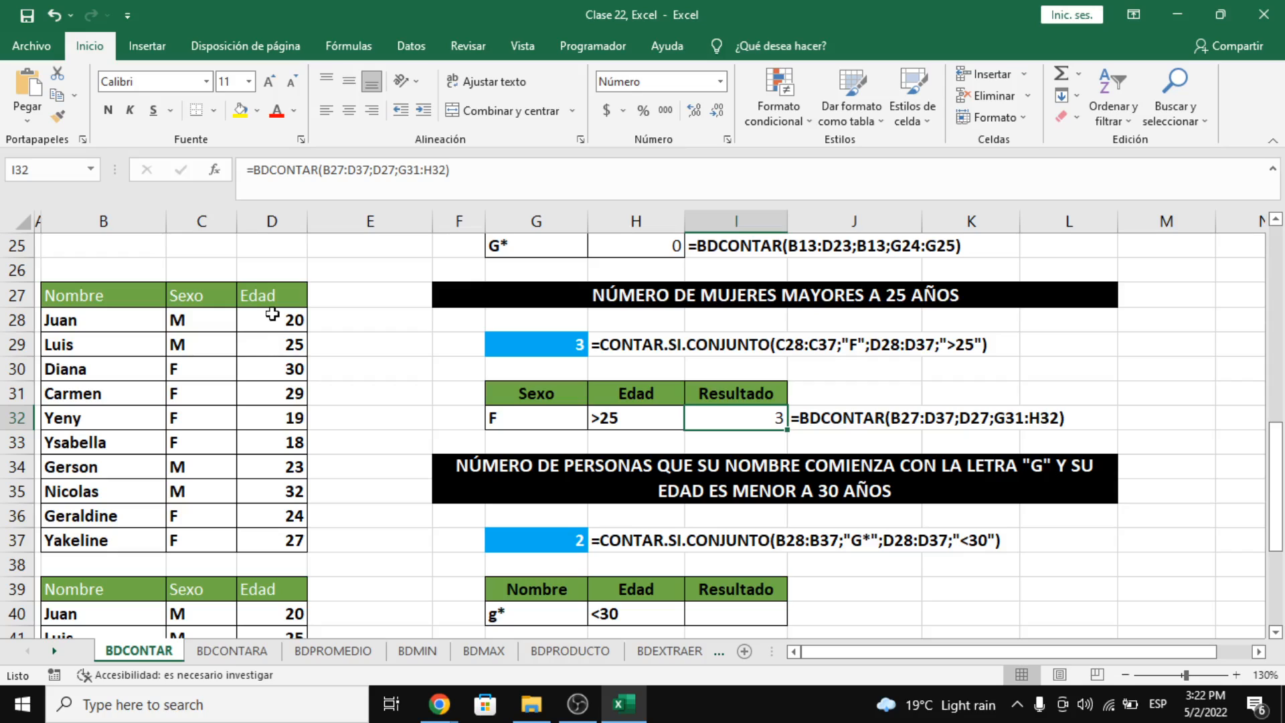
Step: Check I32's BDCONTAR formula against the Edad field and compare the Sexo and Edad values of the first women in the table
{"action": "left_click_drag", "start_coordinate": [275, 296], "coordinate": [281, 541]}
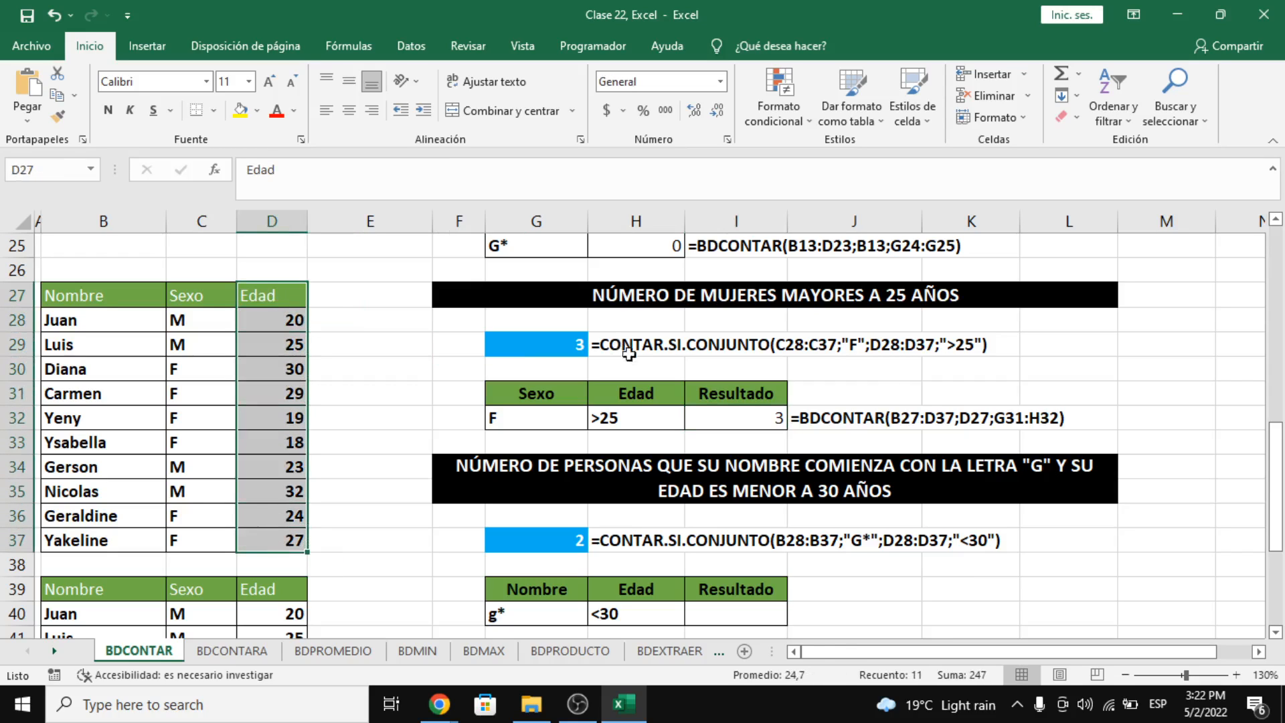
{"action": "left_click", "coordinate": [942, 418]}
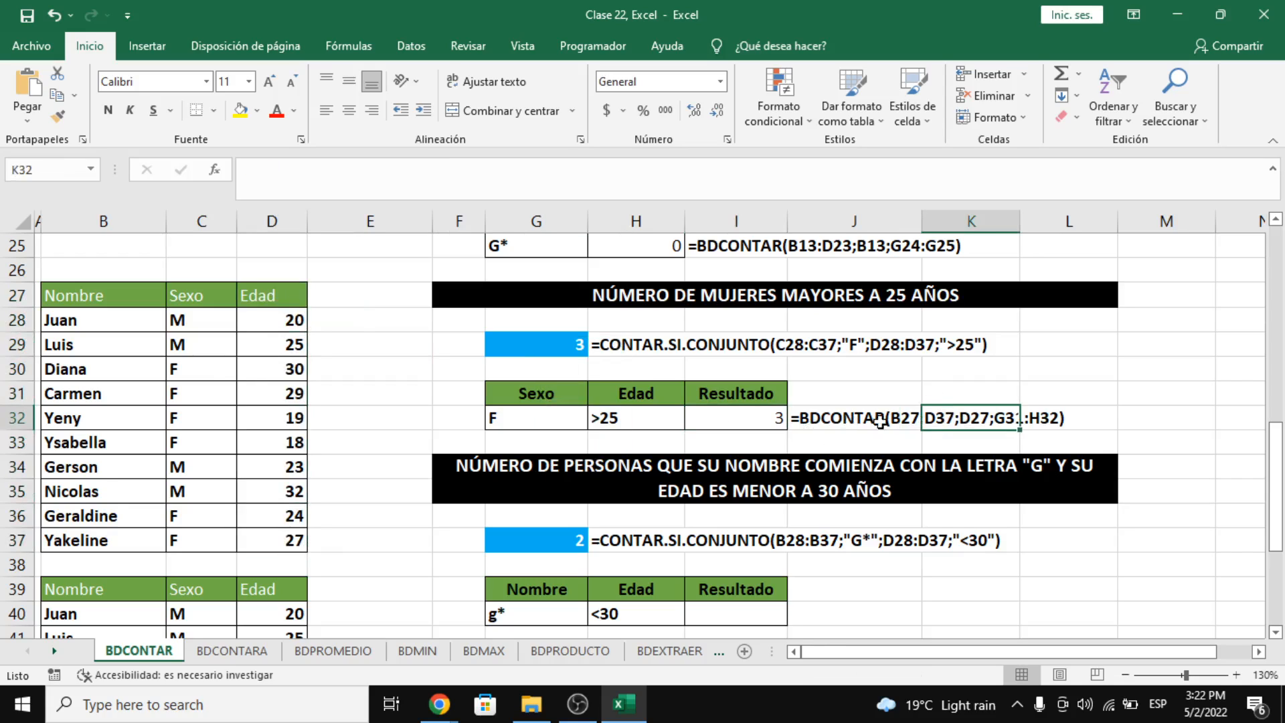
{"action": "left_click", "coordinate": [266, 300]}
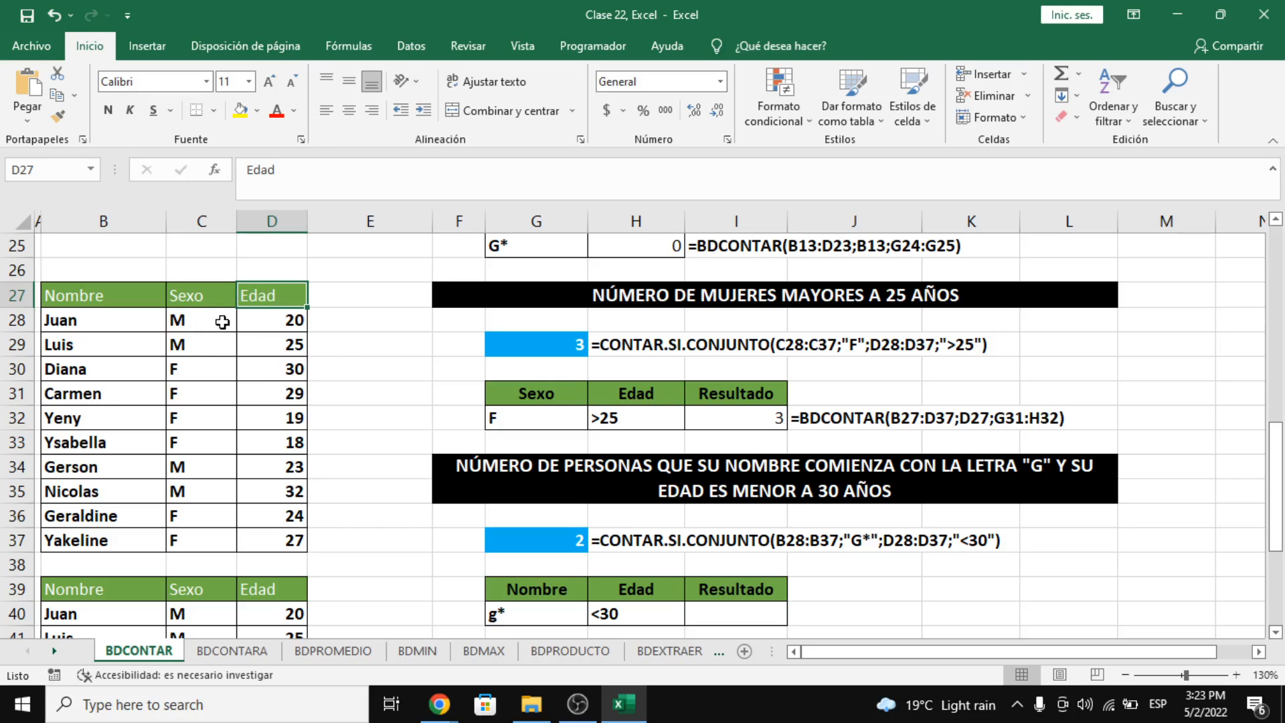
{"action": "mouse_move", "coordinate": [175, 297]}
{"action": "left_mouse_down"}
{"action": "mouse_move", "coordinate": [114, 298]}
{"action": "mouse_move", "coordinate": [179, 299]}
{"action": "left_mouse_up"}
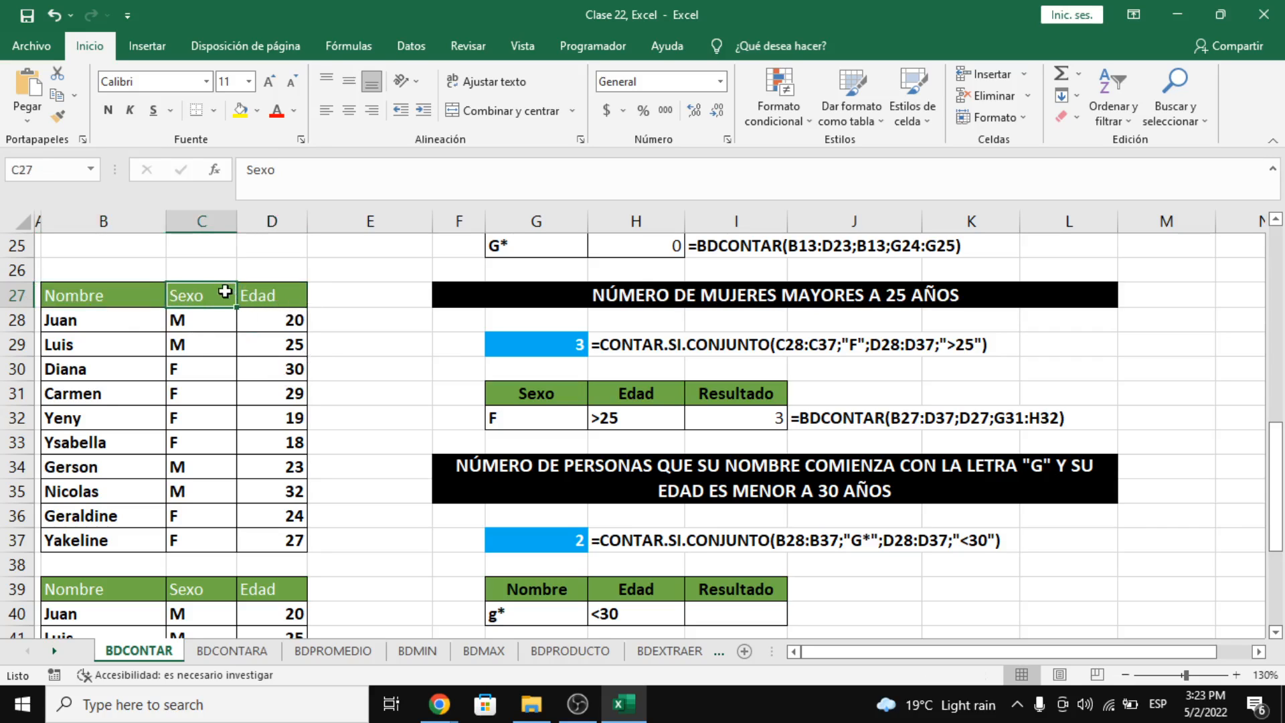
{"action": "left_click_drag", "start_coordinate": [201, 324], "coordinate": [202, 361]}
{"action": "left_click", "coordinate": [191, 377]}
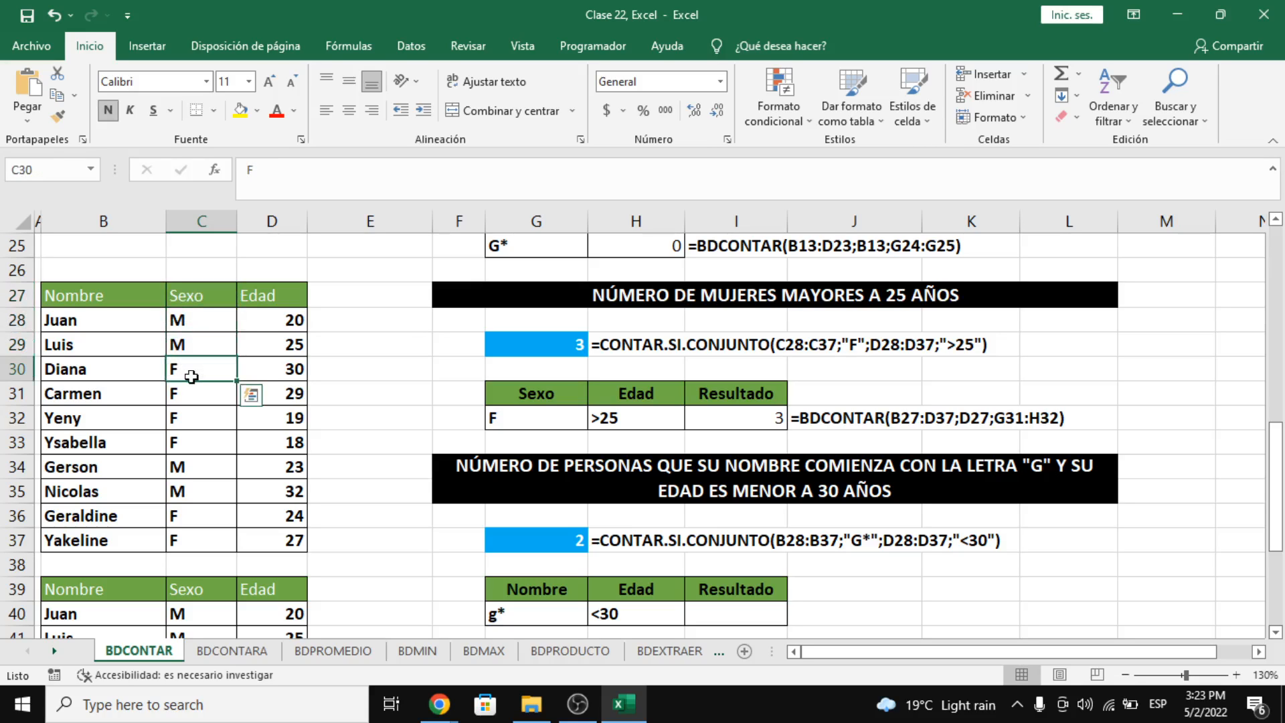
{"action": "left_click_drag", "start_coordinate": [261, 322], "coordinate": [264, 539]}
{"action": "left_click", "coordinate": [187, 367]}
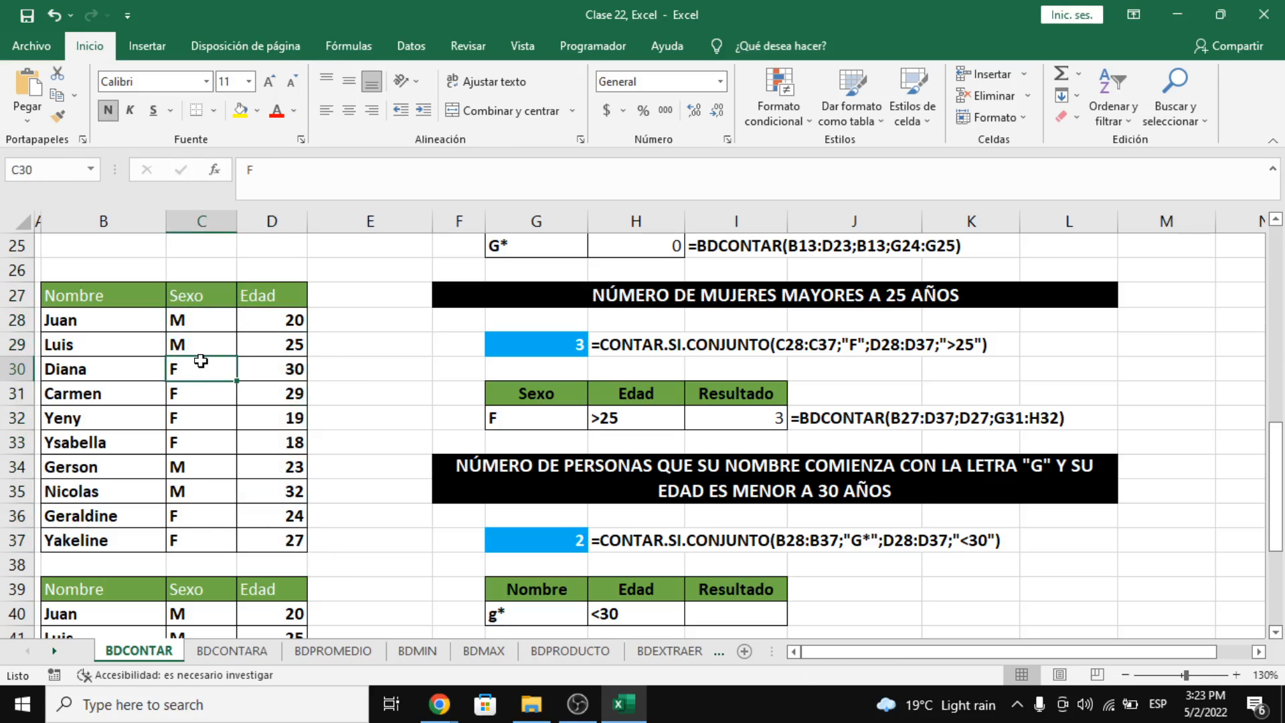
{"action": "left_click", "coordinate": [269, 372]}
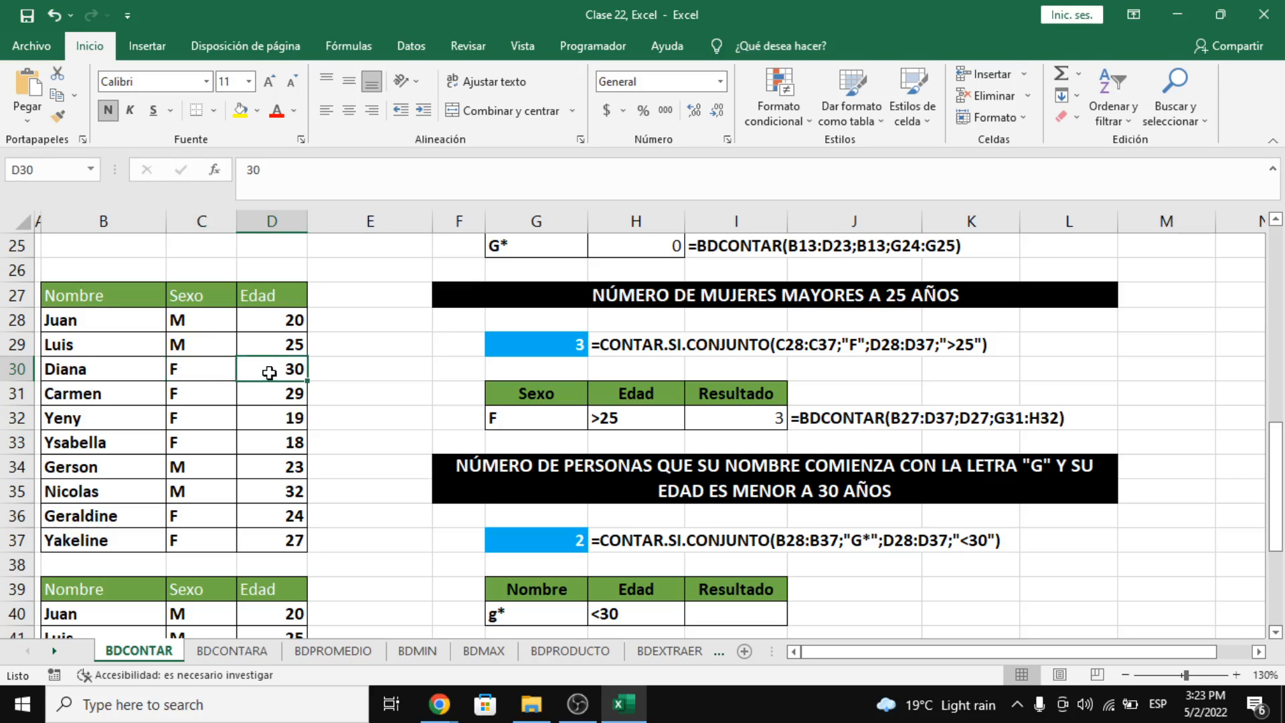
{"action": "left_click", "coordinate": [192, 395]}
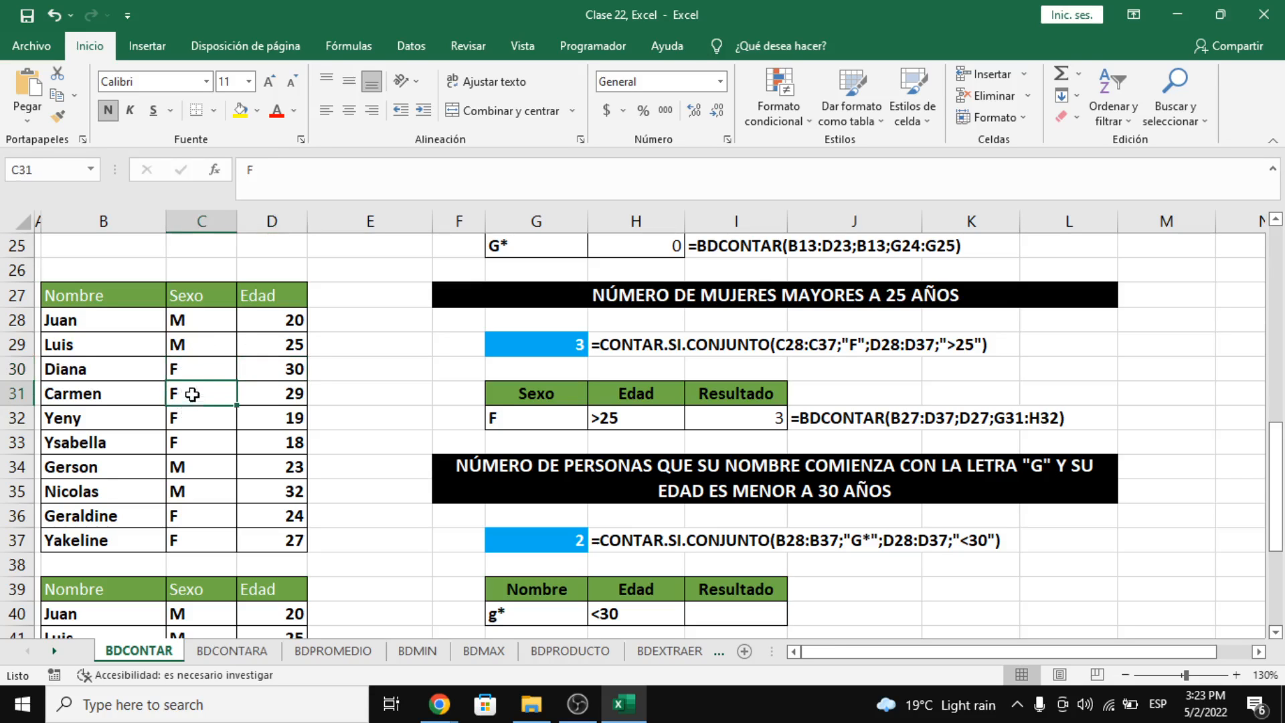
{"action": "left_click", "coordinate": [272, 395]}
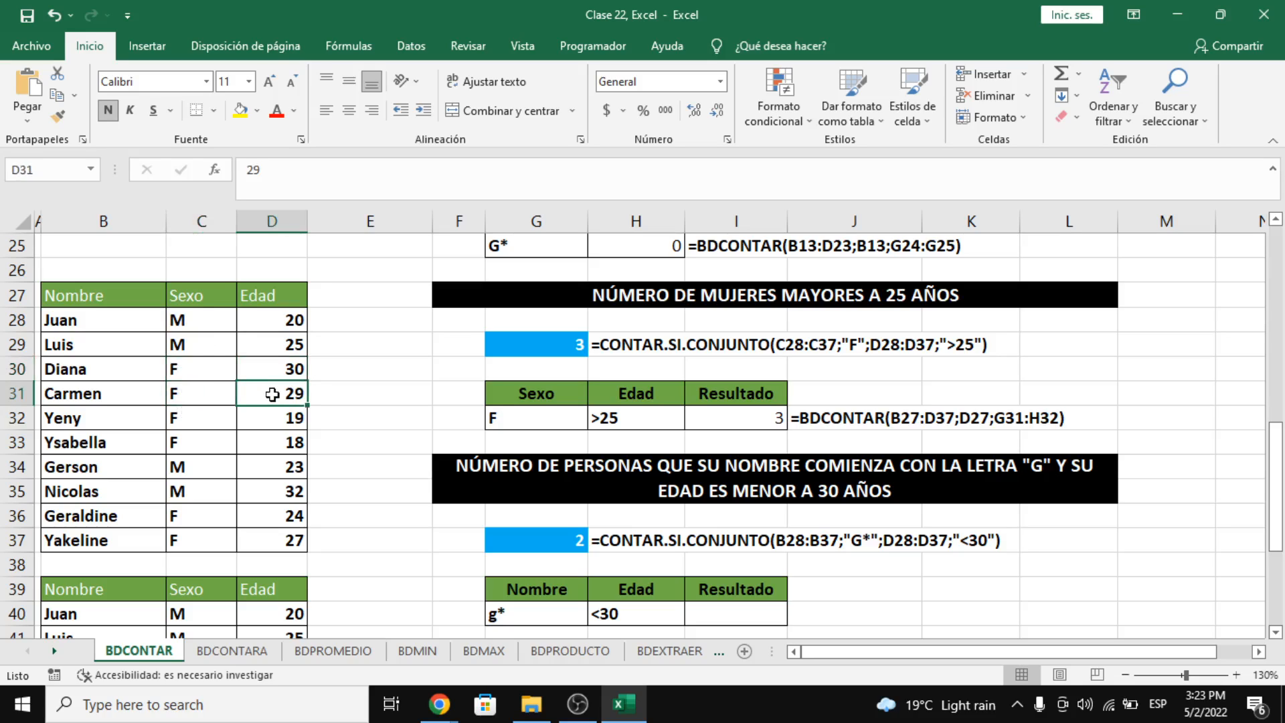
{"action": "left_click", "coordinate": [194, 422]}
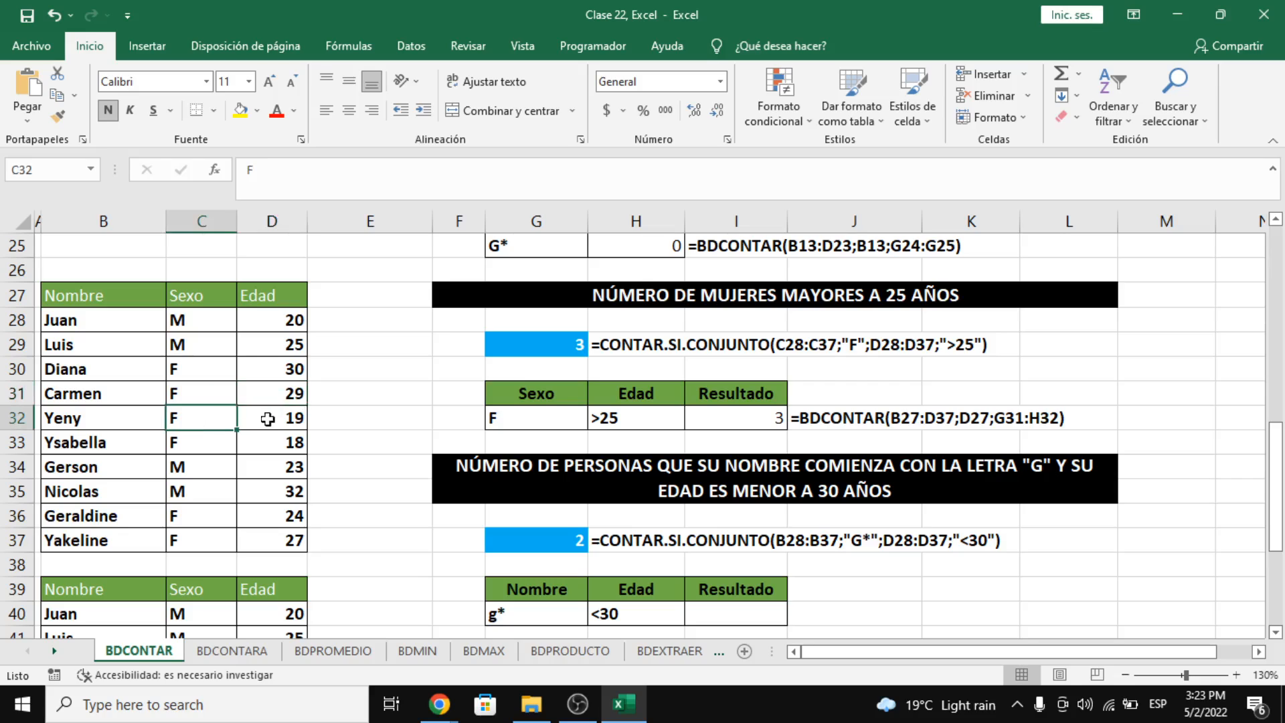
{"action": "left_click", "coordinate": [266, 419]}
{"action": "left_click", "coordinate": [211, 421], "text": "shift"}
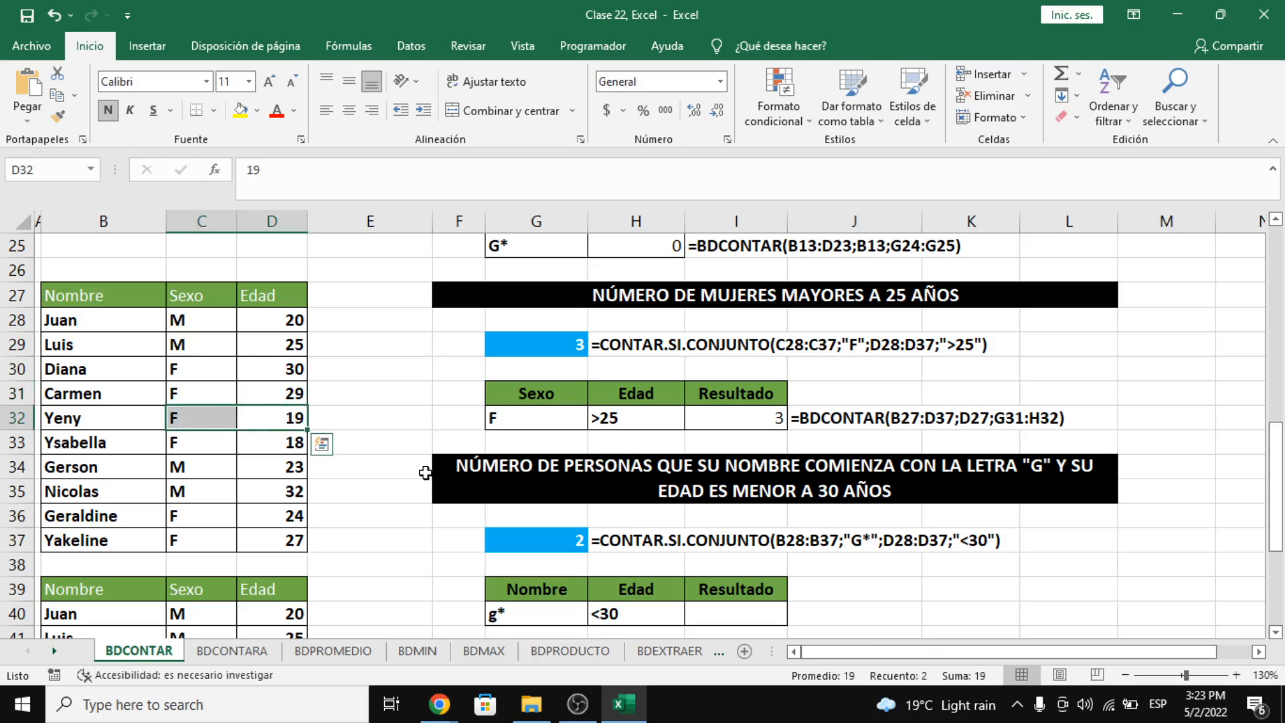
{"action": "left_click", "coordinate": [292, 418]}
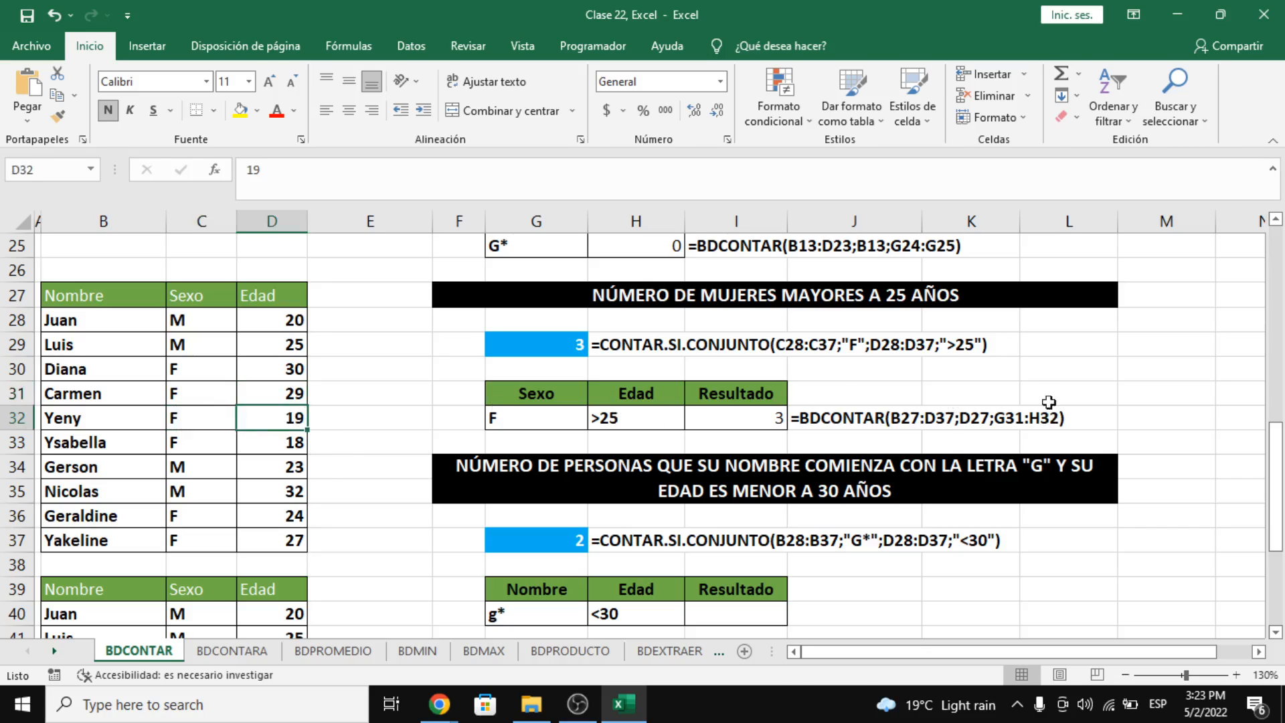
{"action": "left_click", "coordinate": [1109, 372]}
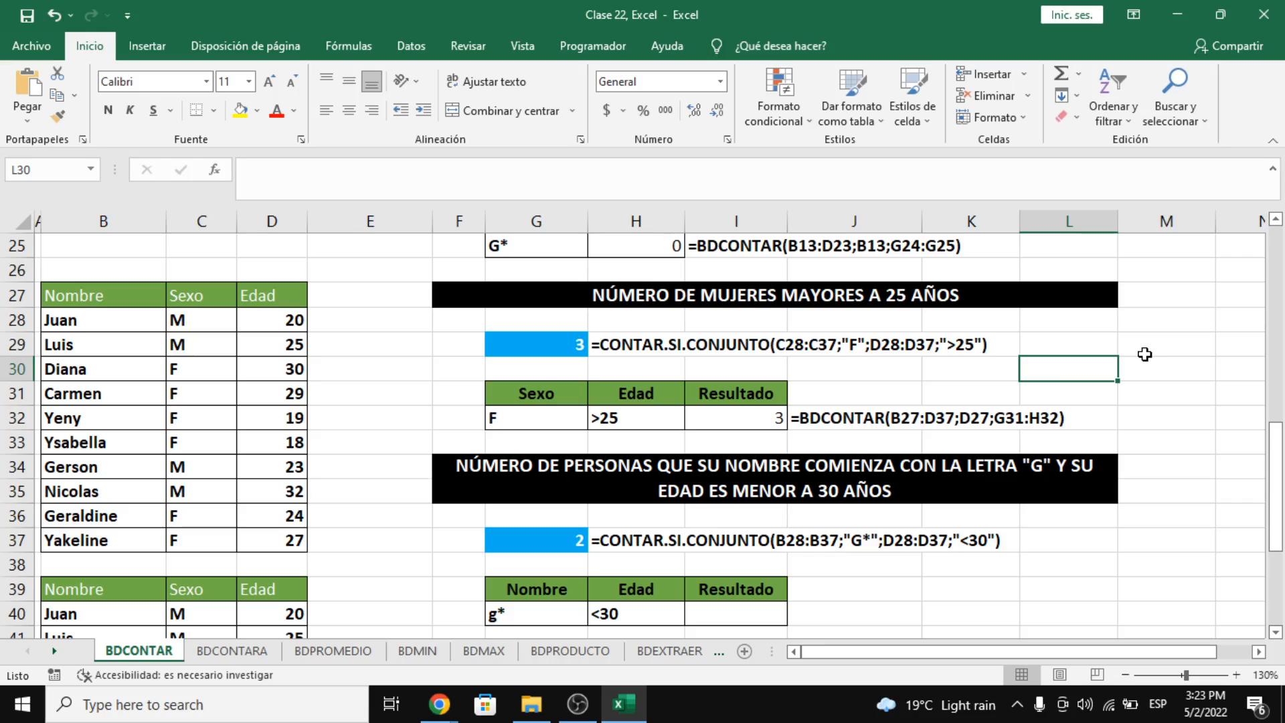
Step: Start a BDCONTAR formula in the Resultado cell I40 of the "G"-names-under-30 exercise, using B39:D49 as the database
{"action": "scroll", "coordinate": [801, 437], "scroll_direction": "down", "scroll_amount": 3}
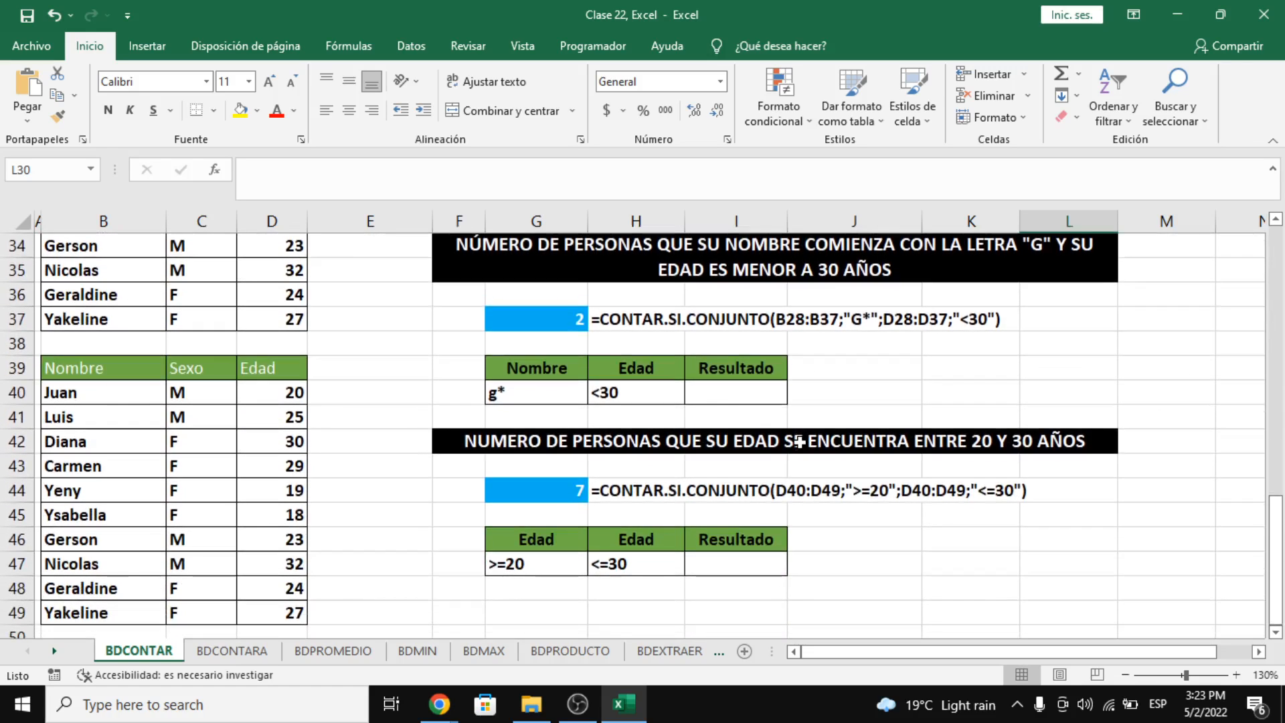
{"action": "left_click", "coordinate": [702, 393]}
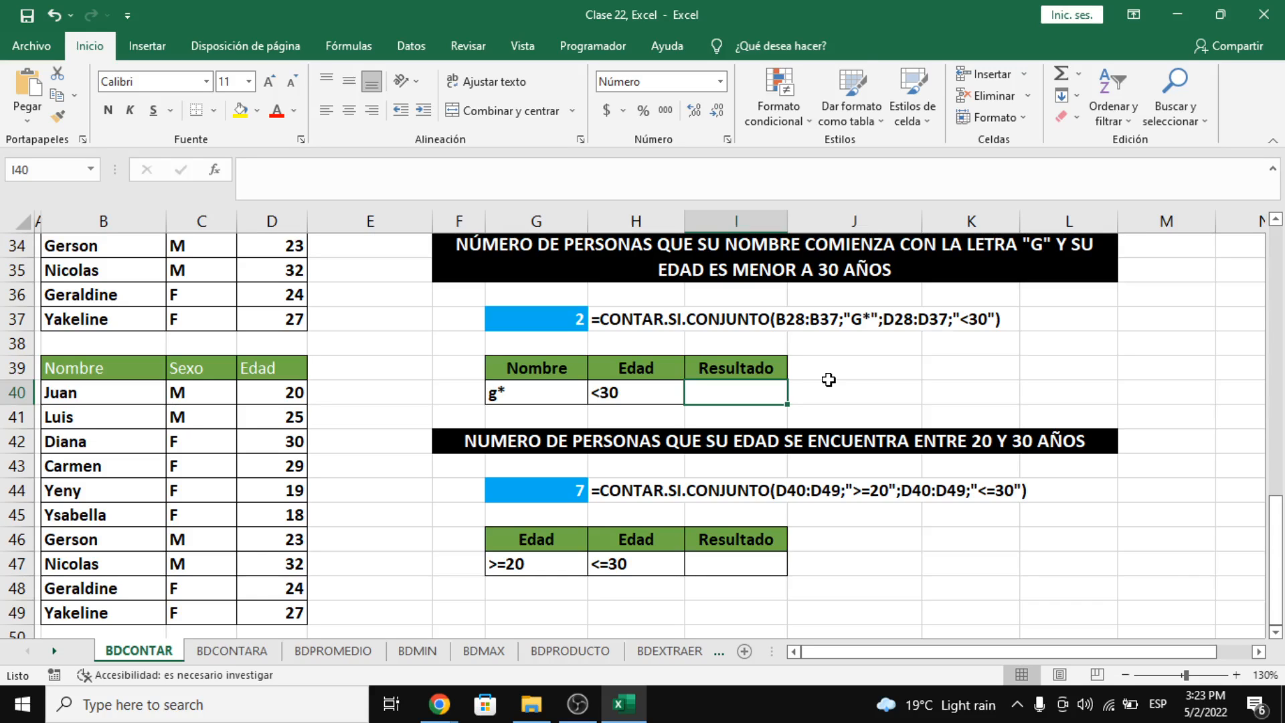
{"action": "type", "text": "=BDCONTAR("}
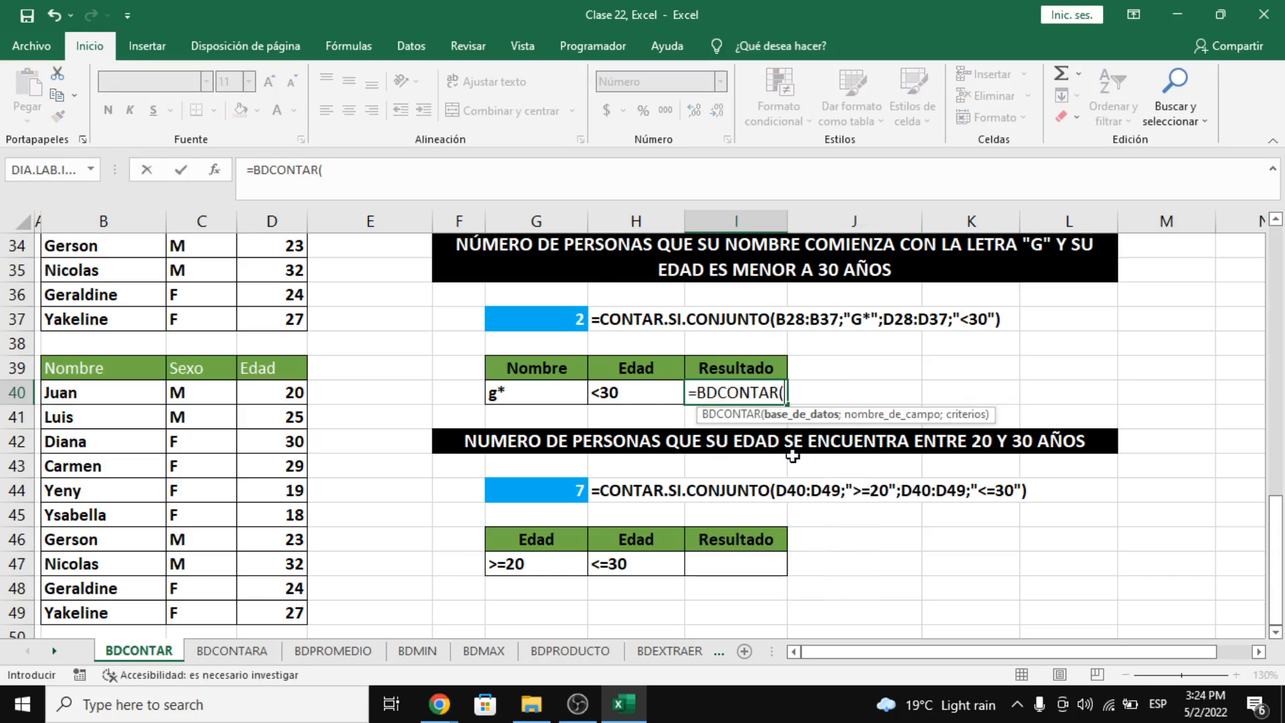
{"action": "left_click", "coordinate": [87, 367]}
{"action": "left_click_drag", "start_coordinate": [87, 367], "coordinate": [271, 609]}
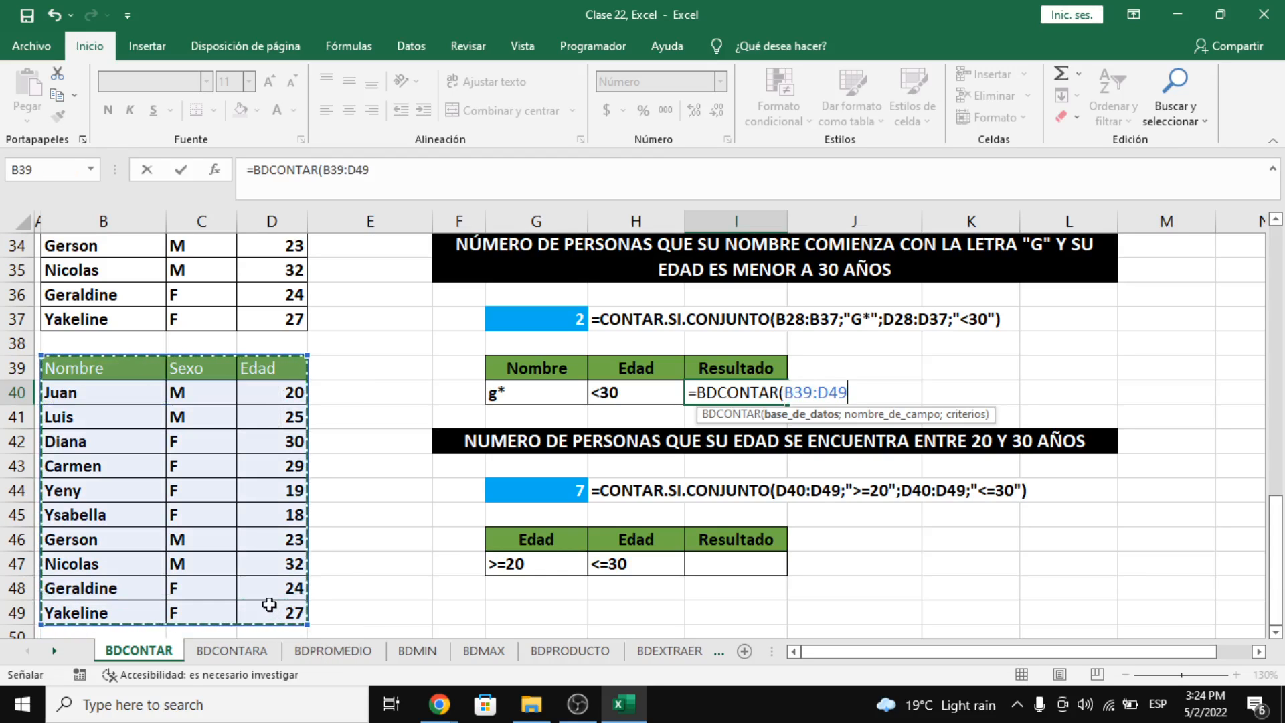
{"action": "type", "text": ";"}
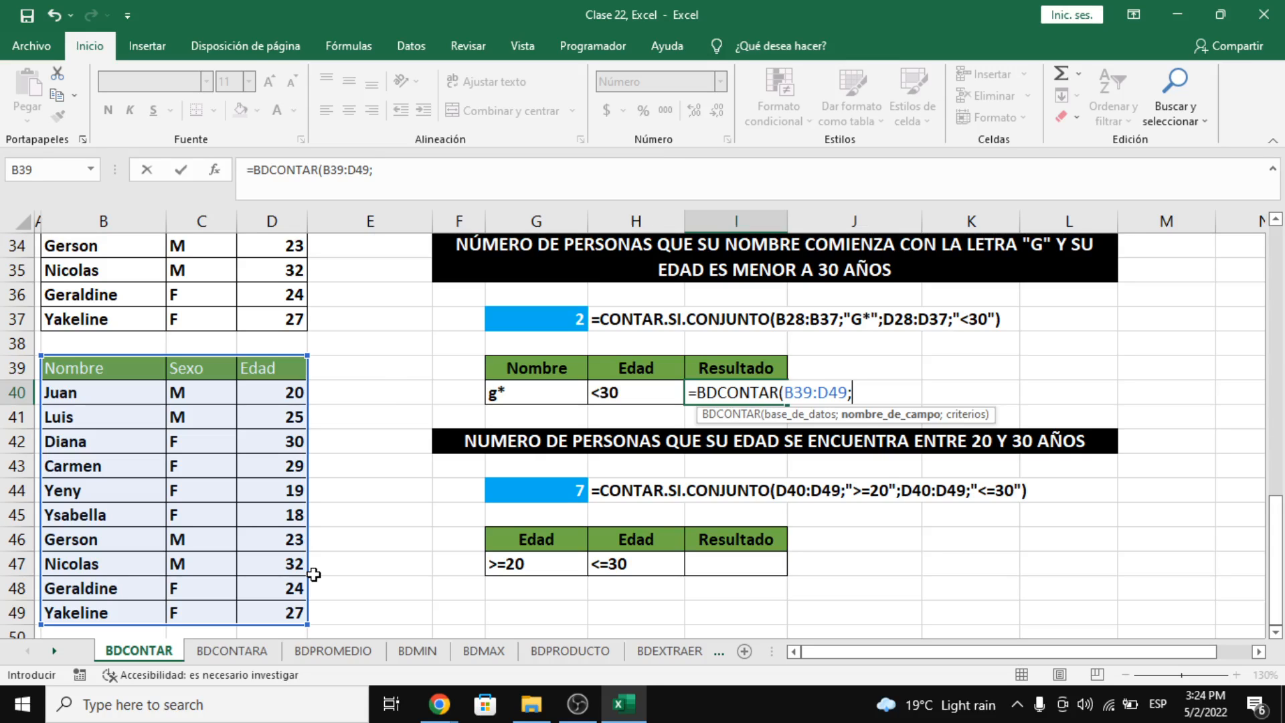
Step: Complete I40's BDCONTAR formula with the Edad header D39 as field name and G39:H40 as criteria
{"action": "left_click", "coordinate": [134, 373]}
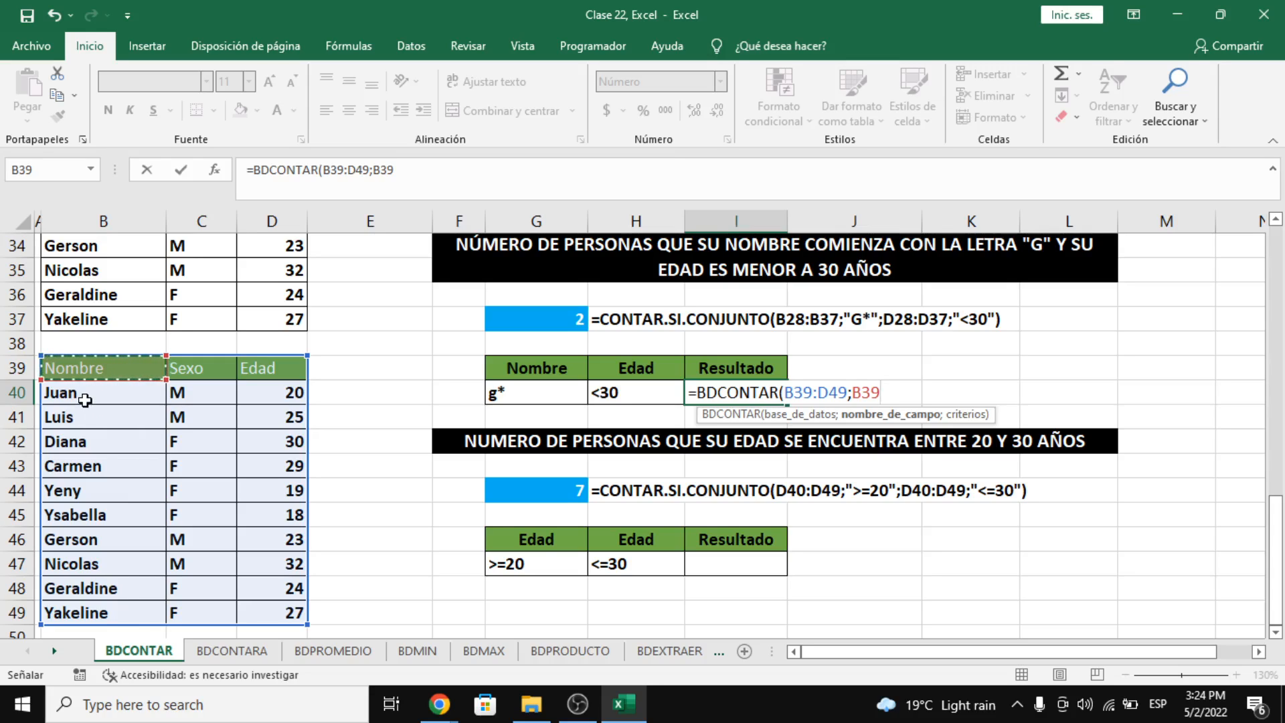
{"action": "left_click", "coordinate": [262, 368]}
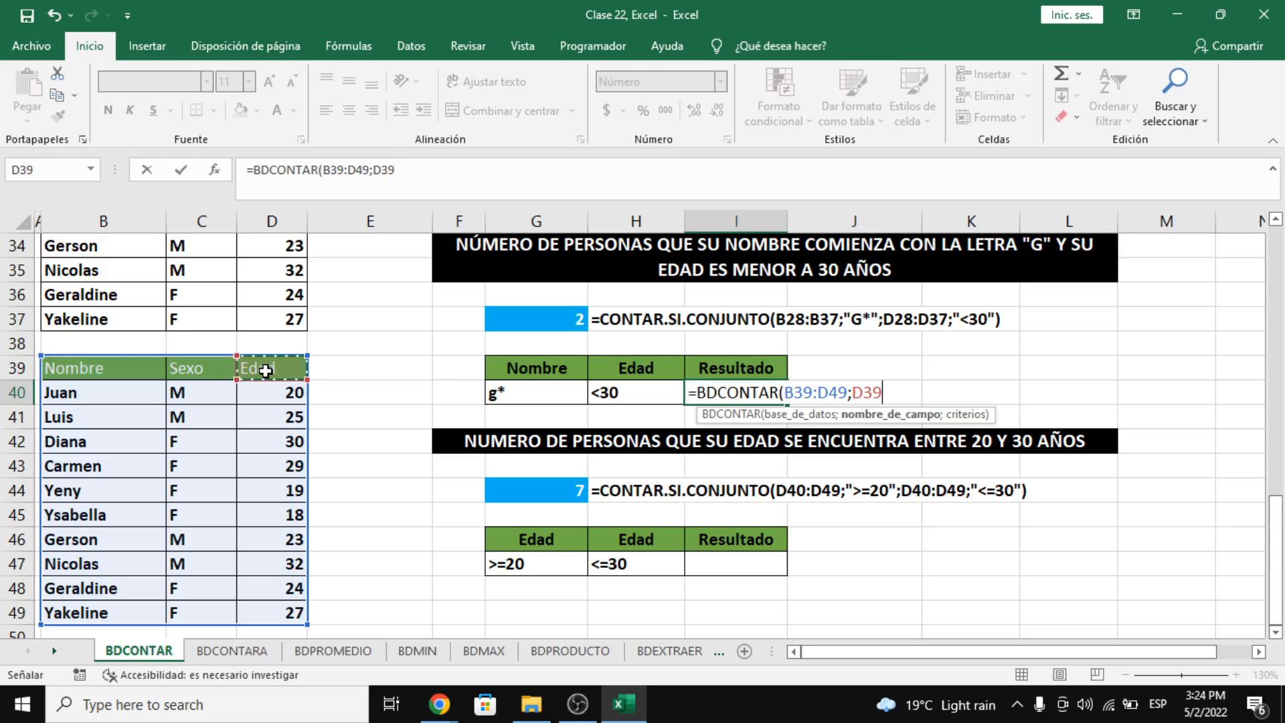
{"action": "type", "text": ";"}
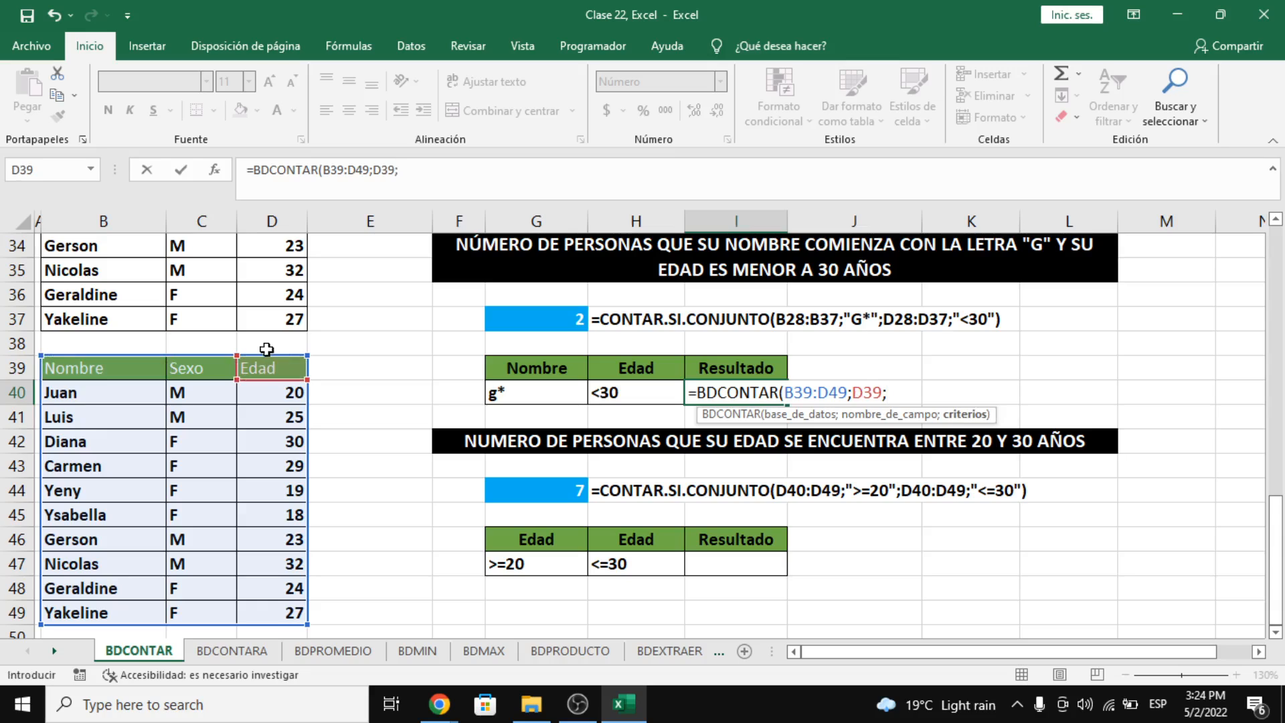
{"action": "left_click_drag", "start_coordinate": [558, 369], "coordinate": [623, 396]}
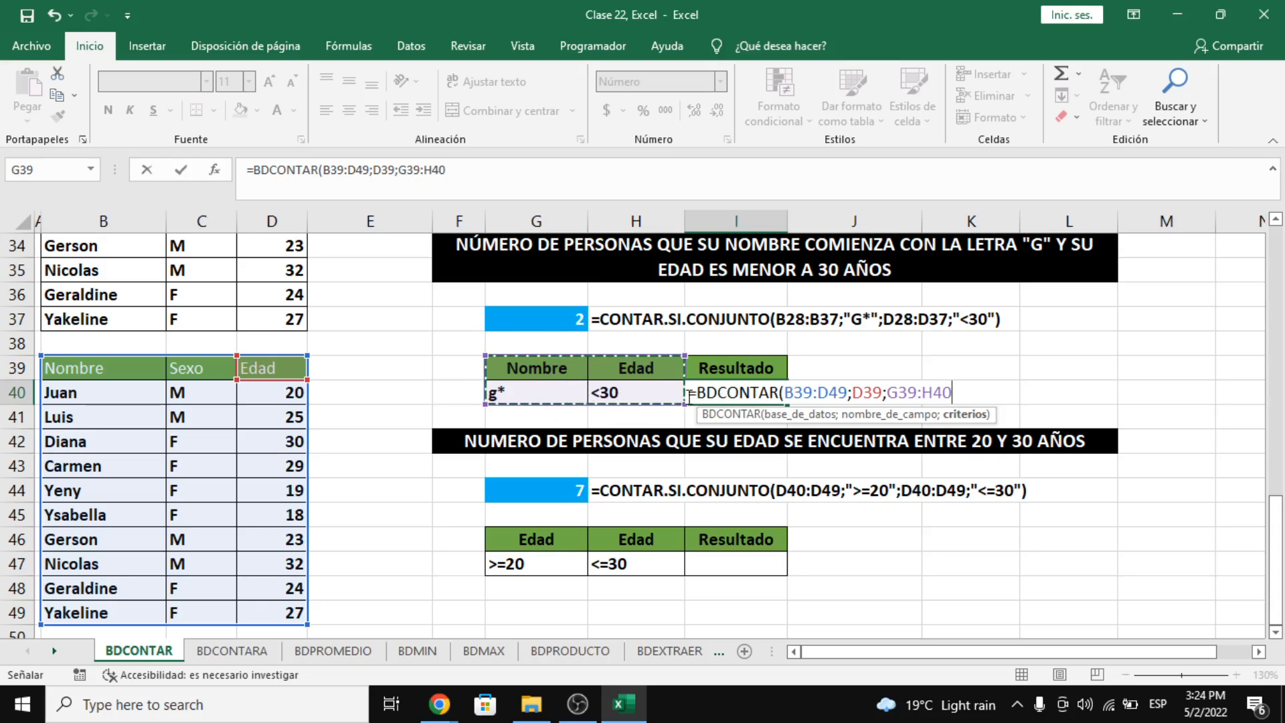
{"action": "key", "text": "Return"}
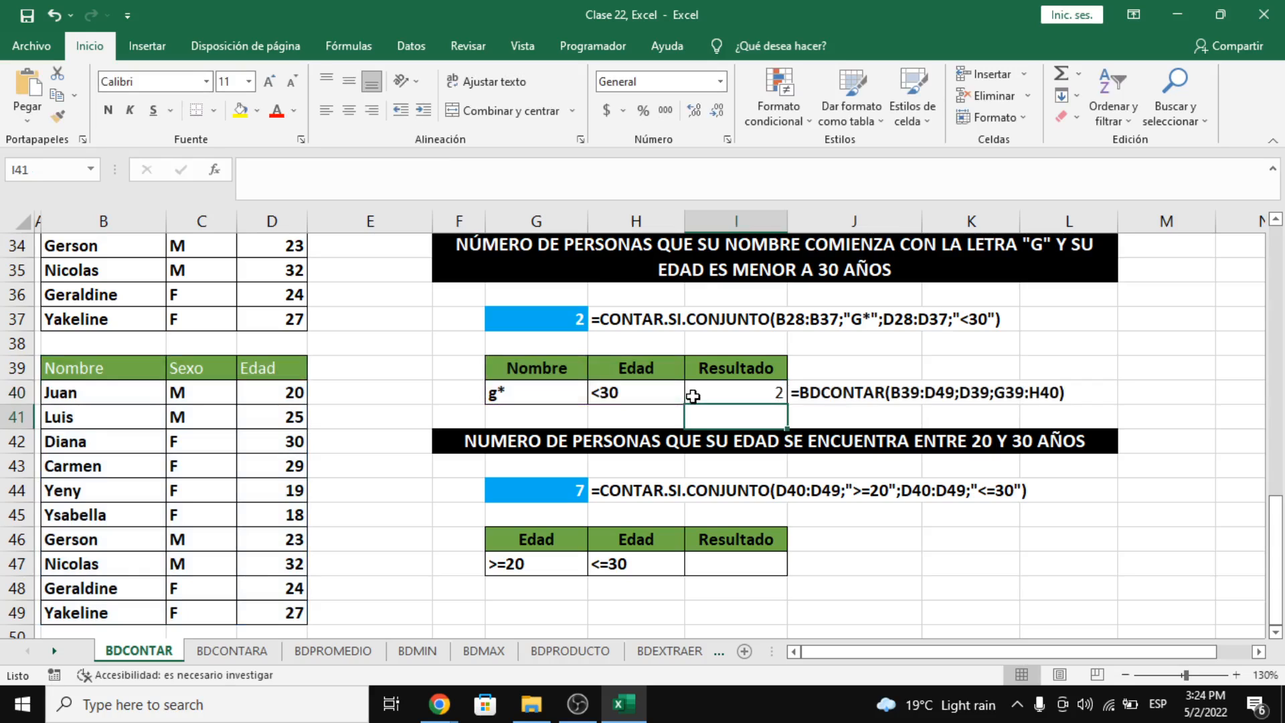
Step: Start a BDCONTAR formula in Resultado cell I47 of the 20-to-30-years exercise, using B39:D49 as the database
{"action": "left_click", "coordinate": [742, 565]}
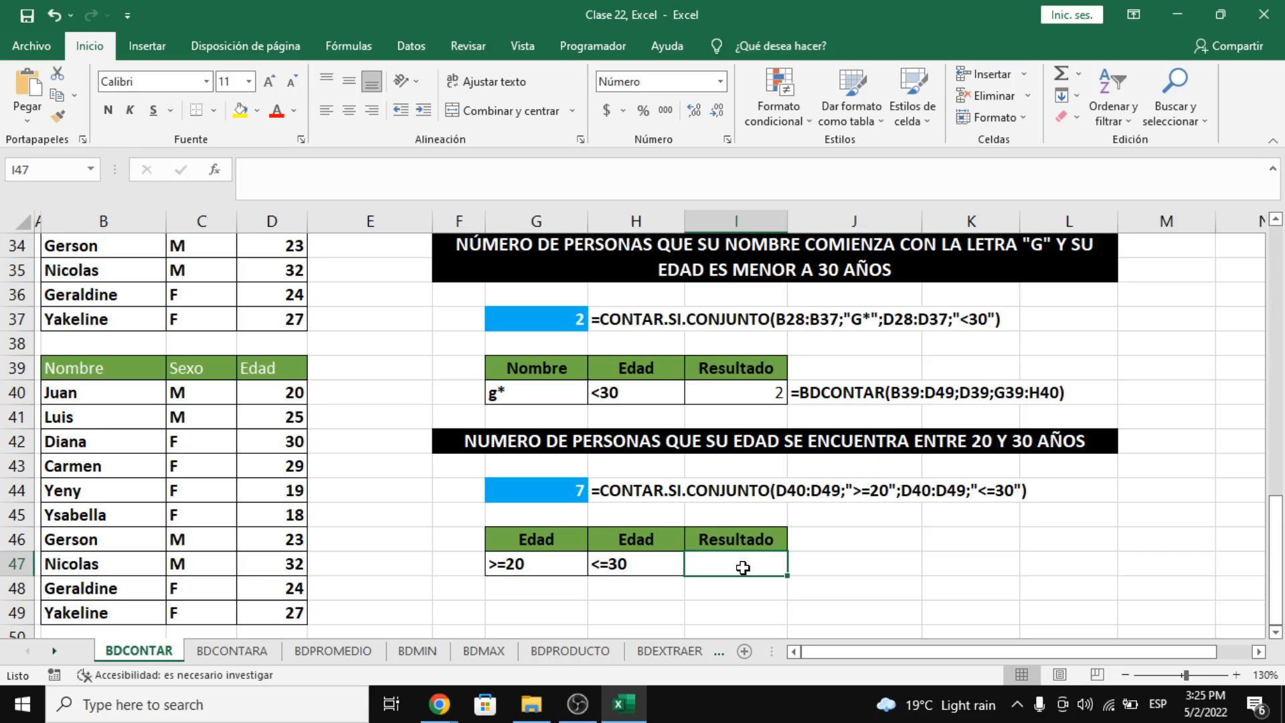
{"action": "type", "text": "="}
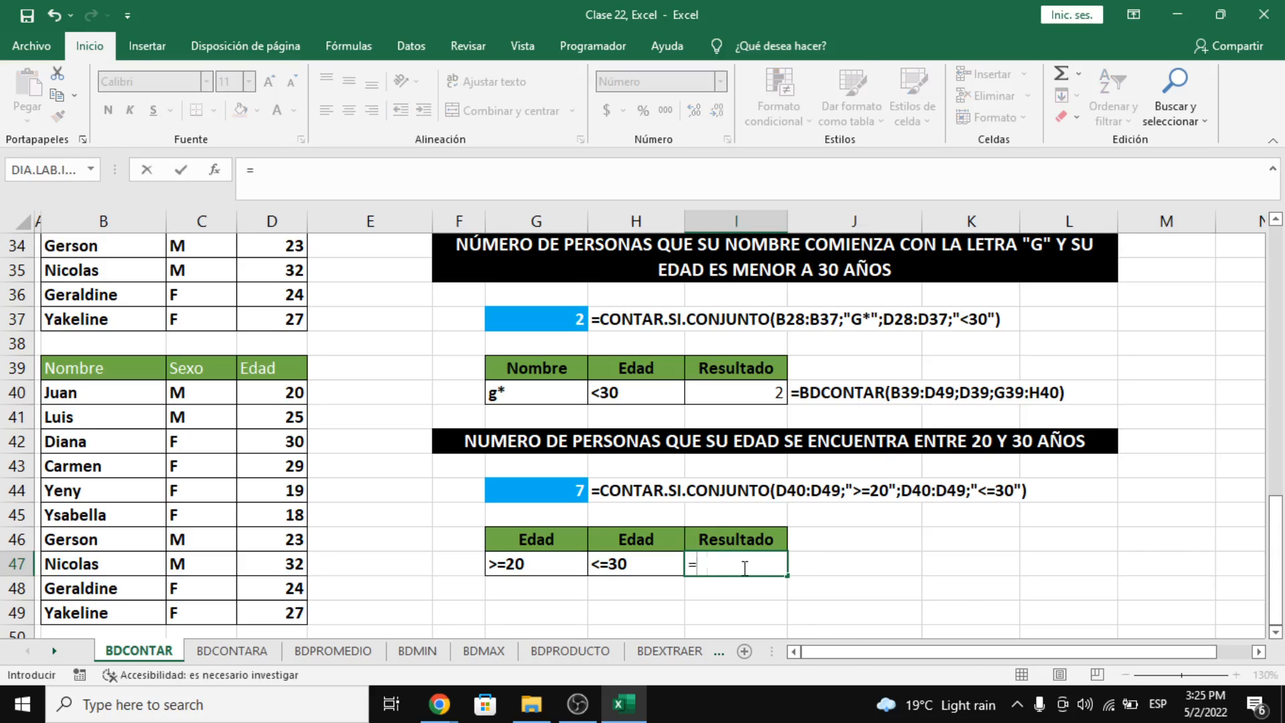
{"action": "type", "text": "CONTAR"}
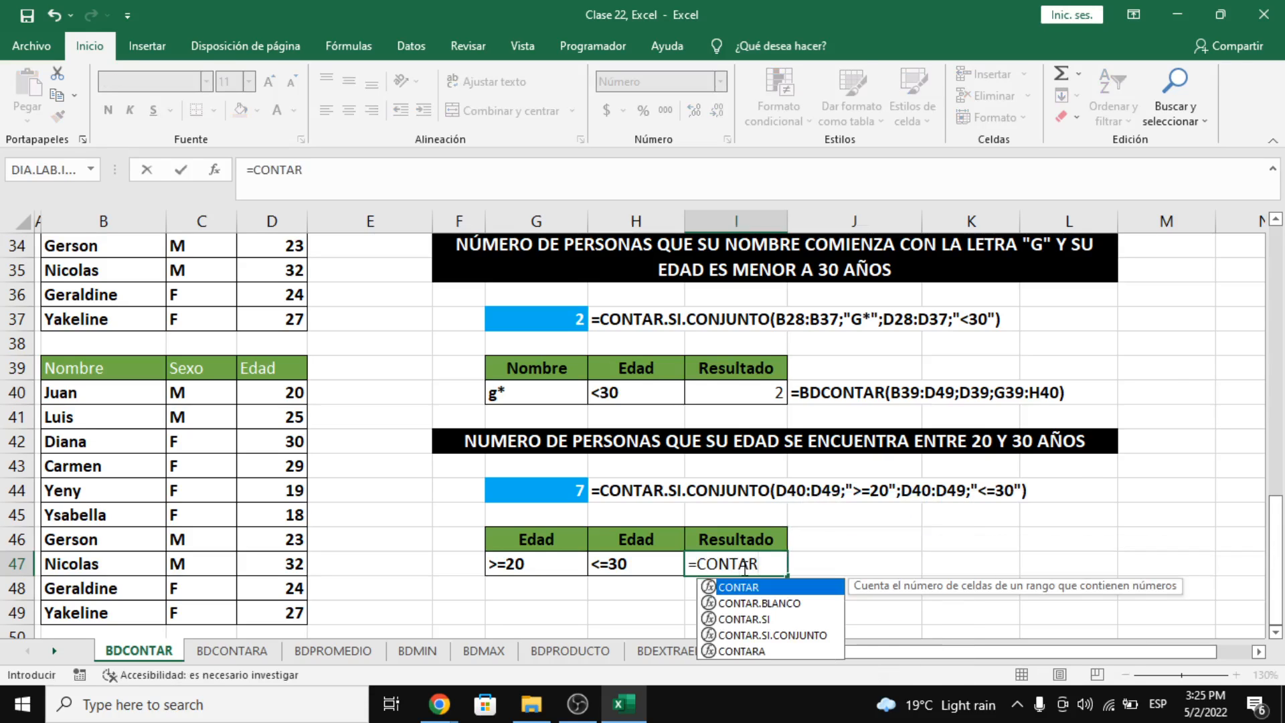
{"action": "key", "text": "BackSpace"}
{"action": "key", "text": "BackSpace"}
{"action": "key", "text": "BackSpace"}
{"action": "key", "text": "BackSpace"}
{"action": "key", "text": "BackSpace"}
{"action": "key", "text": "BackSpace"}
{"action": "type", "text": "BDCON"}
{"action": "key", "text": "Tab"}
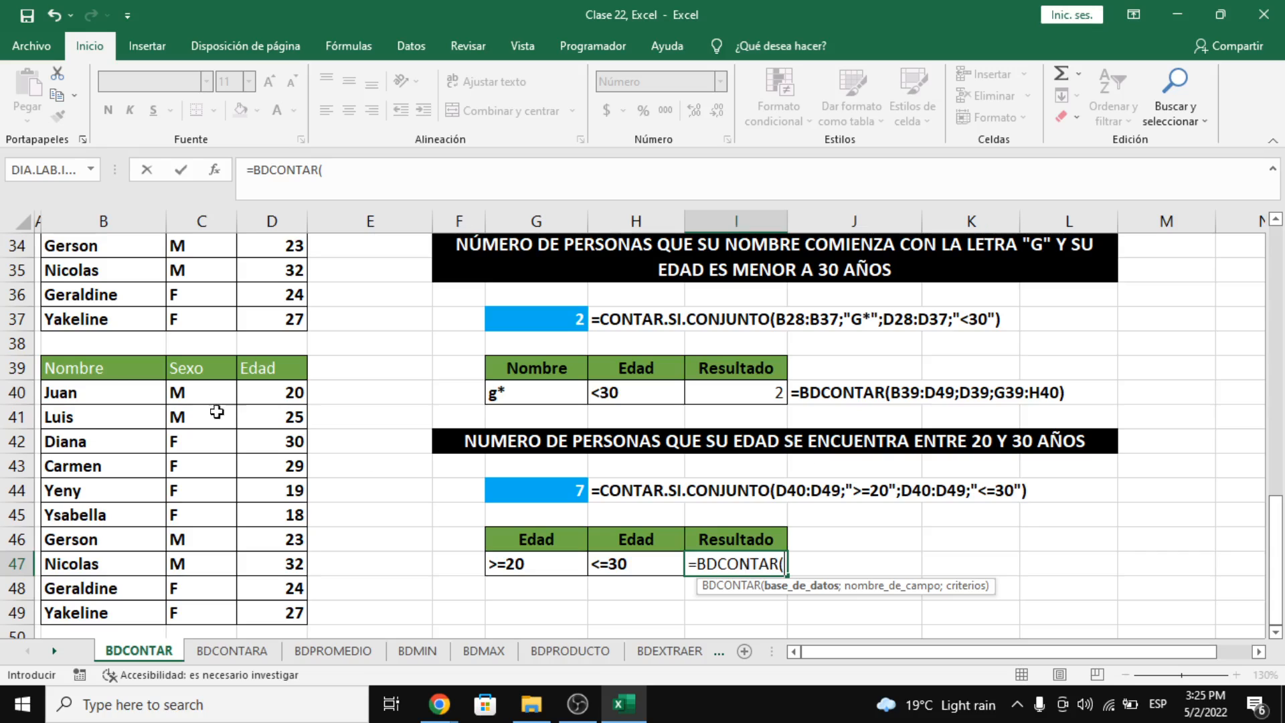
{"action": "left_click_drag", "start_coordinate": [74, 369], "coordinate": [252, 602]}
{"action": "type", "text": ";"}
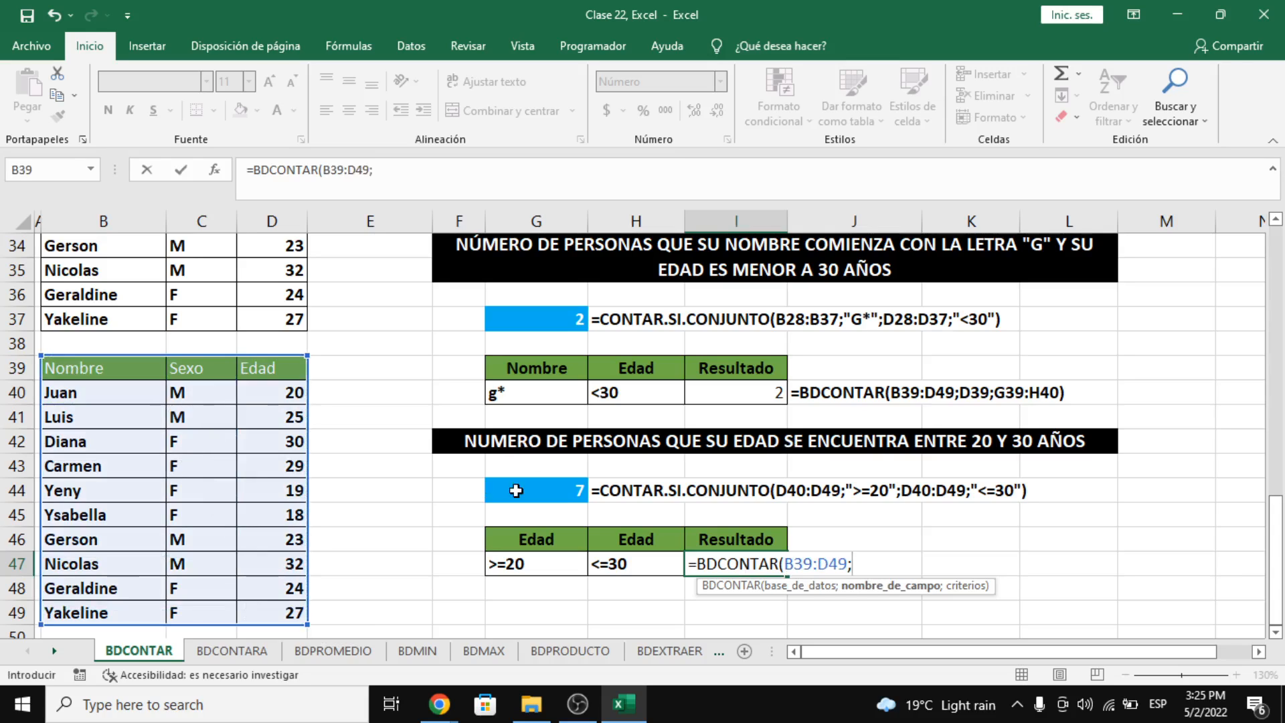
Step: Complete I47's BDCONTAR formula with the Edad header D39 as field name and G46:H47 as criteria
{"action": "left_click", "coordinate": [291, 367]}
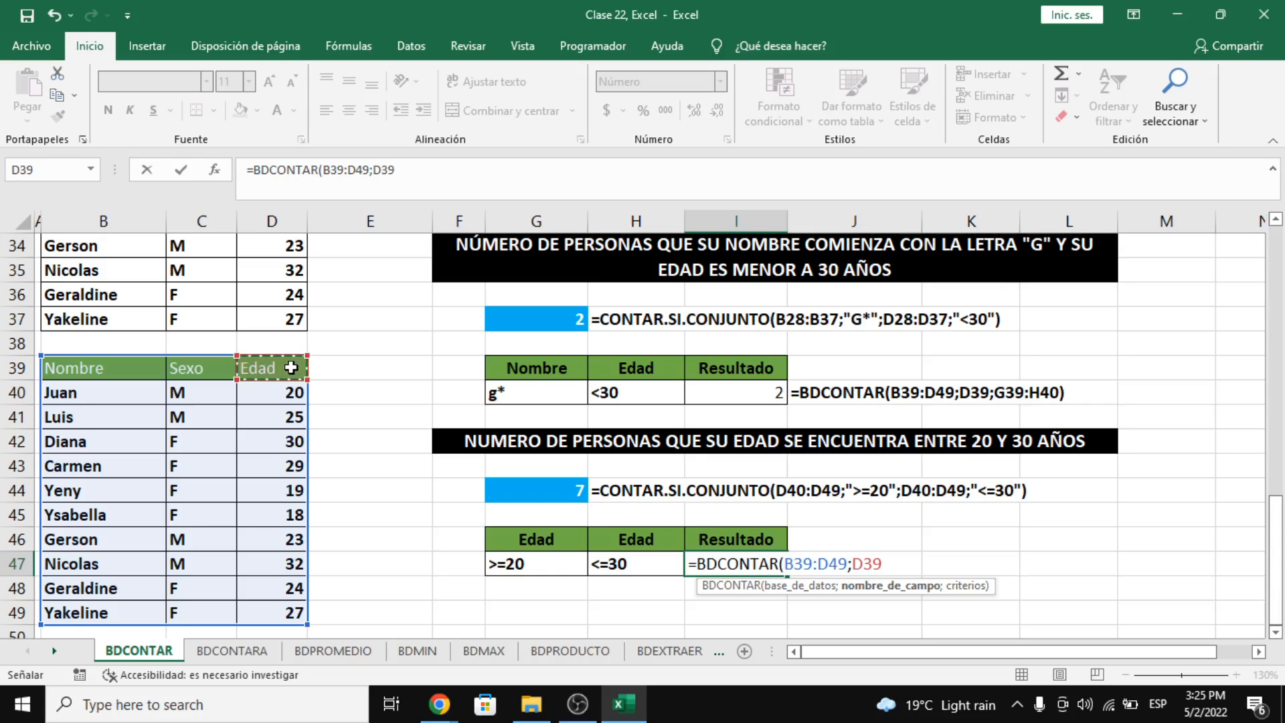
{"action": "type", "text": ";"}
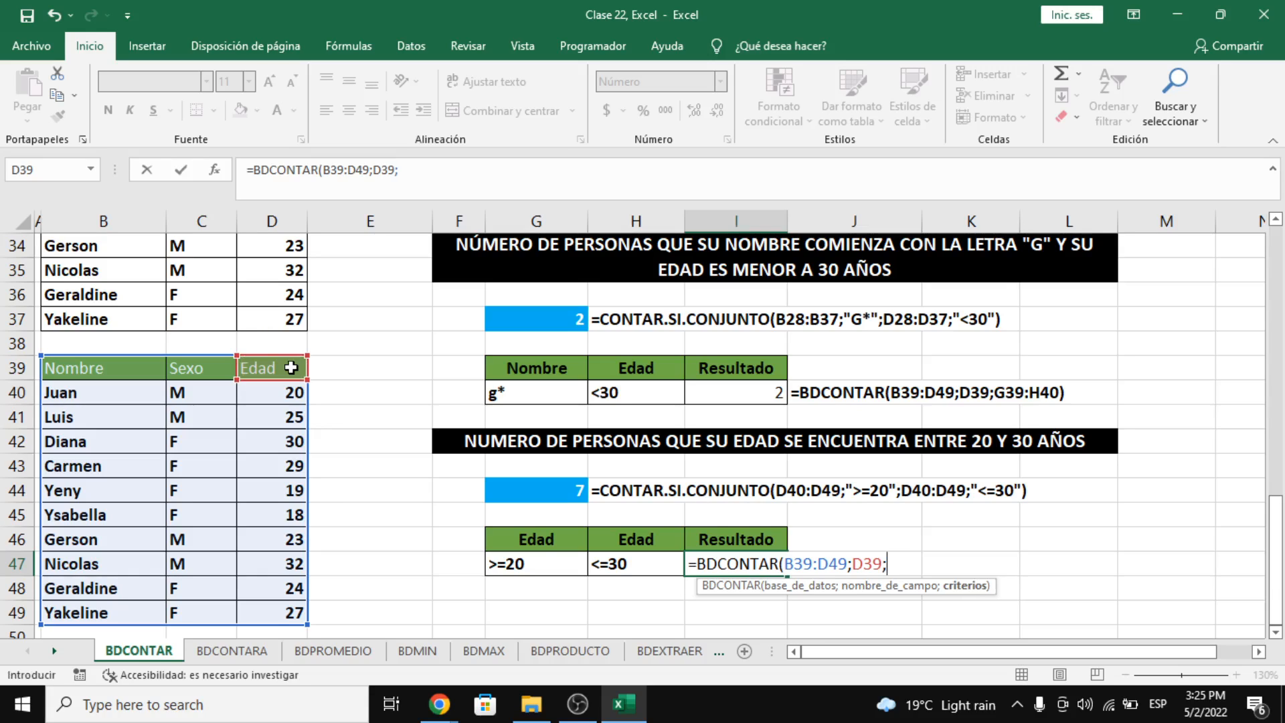
{"action": "left_click_drag", "start_coordinate": [514, 539], "coordinate": [630, 563]}
{"action": "key", "text": "Return"}
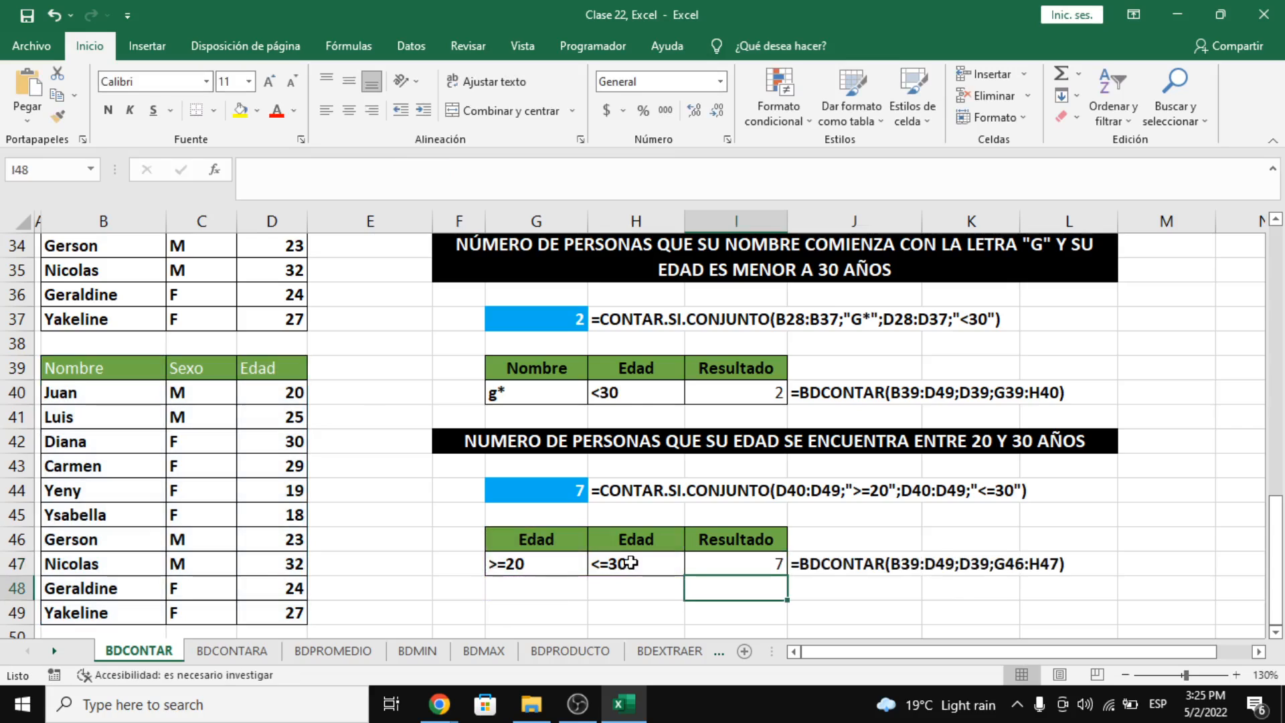
Step: Compare I47's result with G44's and examine the age ranges and criteria in G44's CONTAR.SI.CONJUNTO formula
{"action": "left_click", "coordinate": [700, 563]}
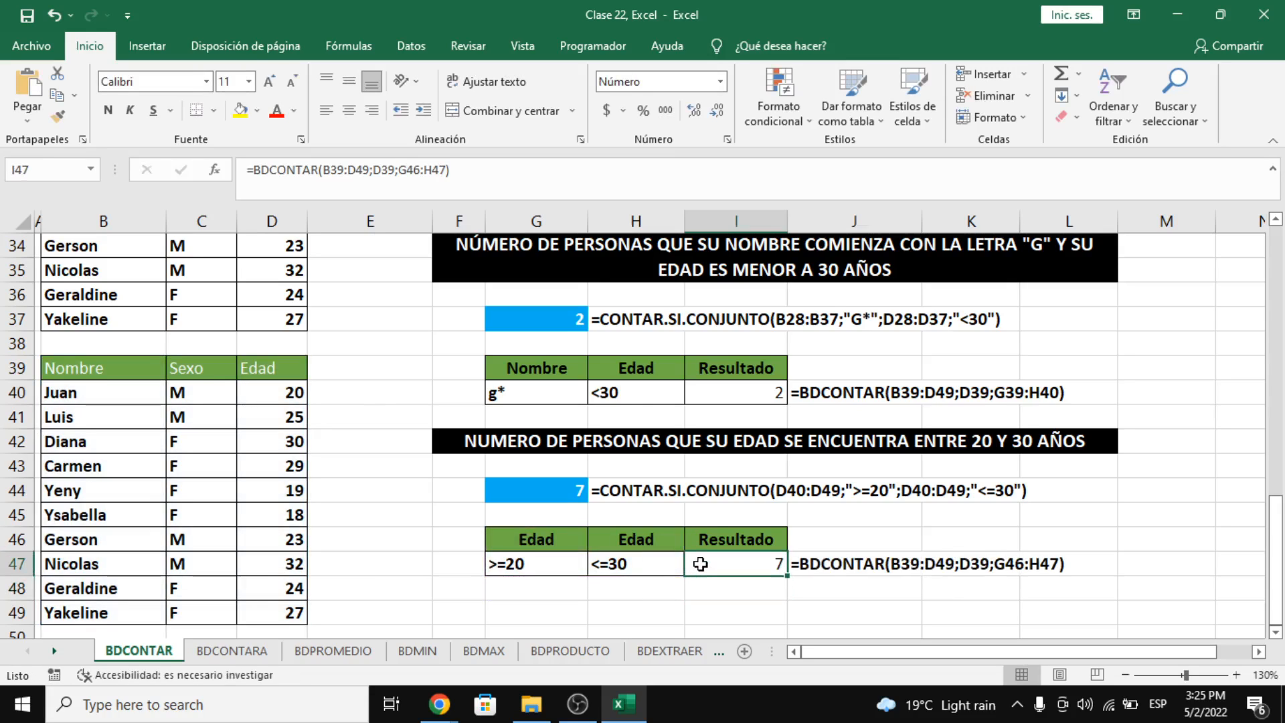
{"action": "left_click", "coordinate": [574, 495]}
{"action": "left_click", "coordinate": [781, 561]}
{"action": "left_click", "coordinate": [566, 493]}
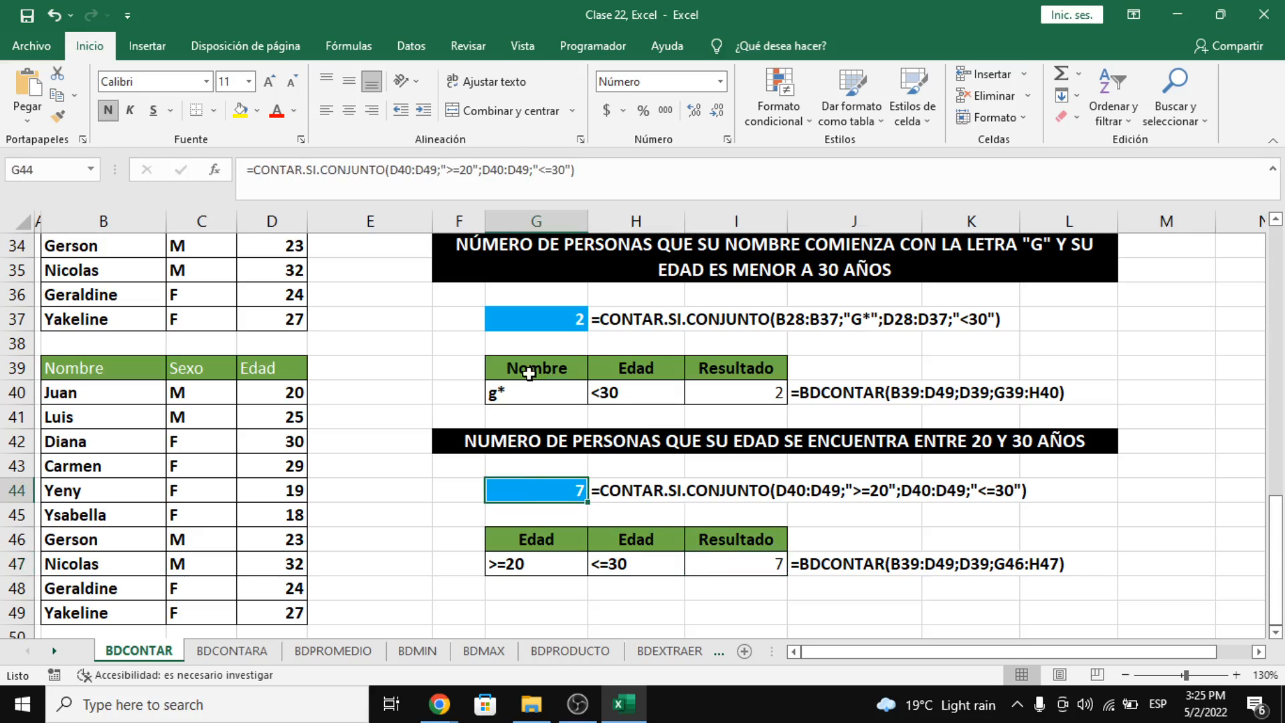
{"action": "left_click", "coordinate": [438, 171]}
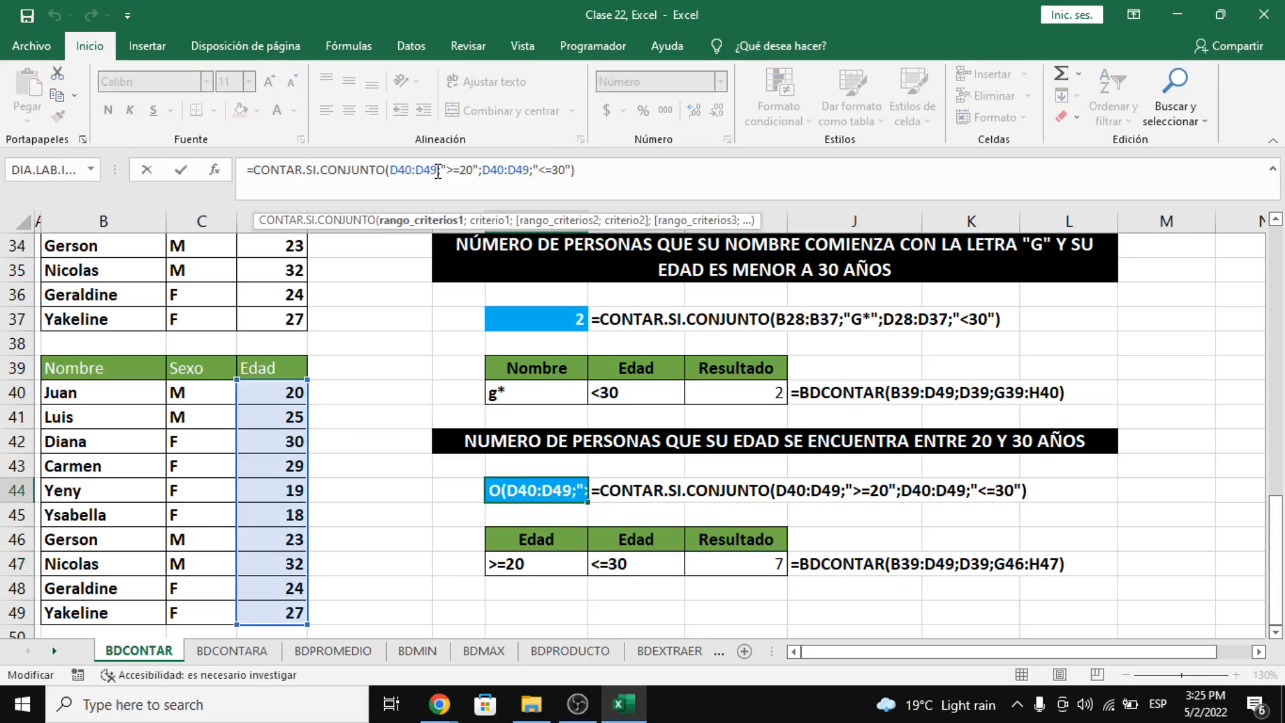
{"action": "left_click_drag", "start_coordinate": [438, 171], "coordinate": [568, 170]}
{"action": "left_click", "coordinate": [541, 170]}
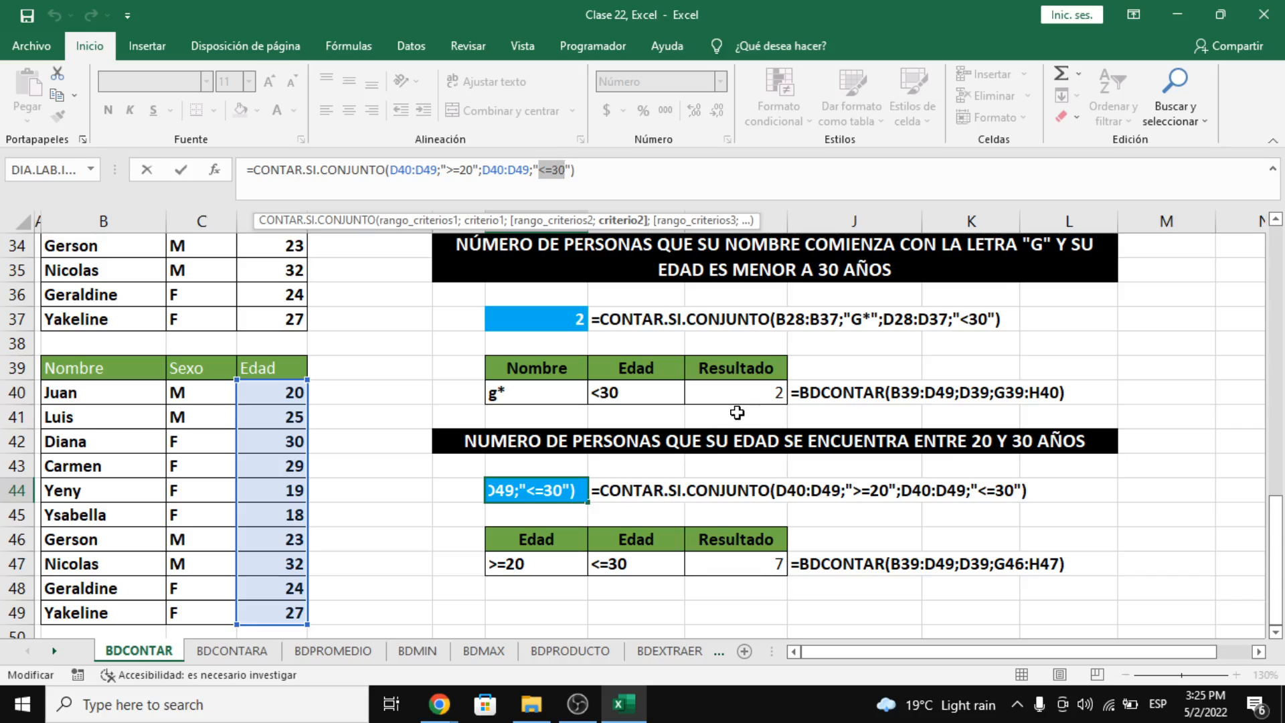
{"action": "key", "text": "Escape"}
Step: Compare the written-out BDCONTAR formula in J47 with the CONTAR.SI.CONJUNTO formula in H44
{"action": "left_click", "coordinate": [794, 555]}
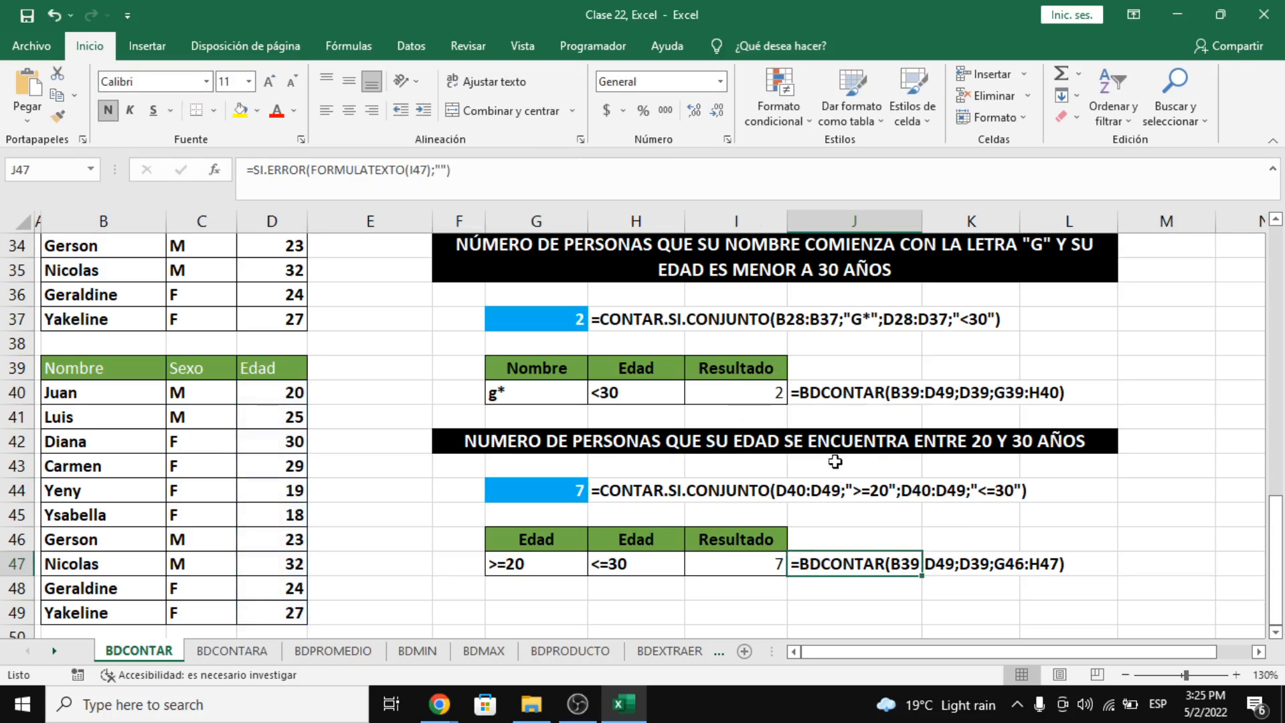
{"action": "left_click", "coordinate": [577, 489]}
{"action": "left_click", "coordinate": [913, 560]}
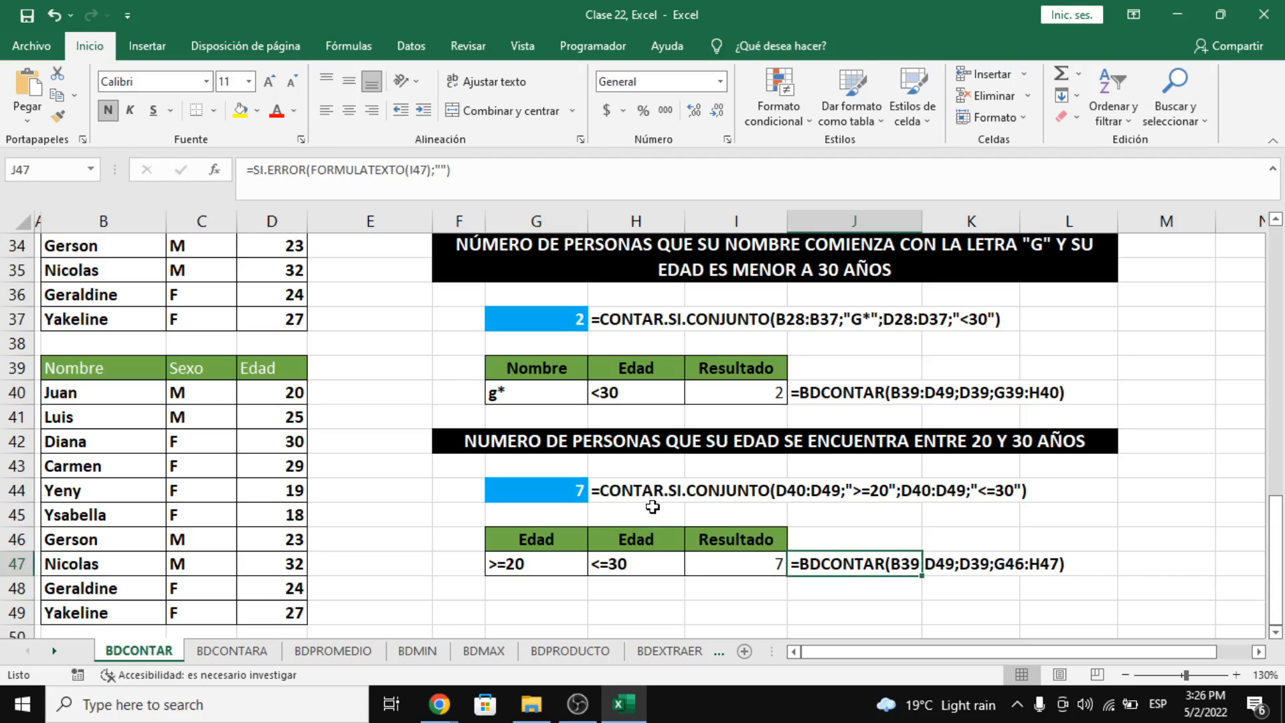
{"action": "left_click", "coordinate": [580, 493]}
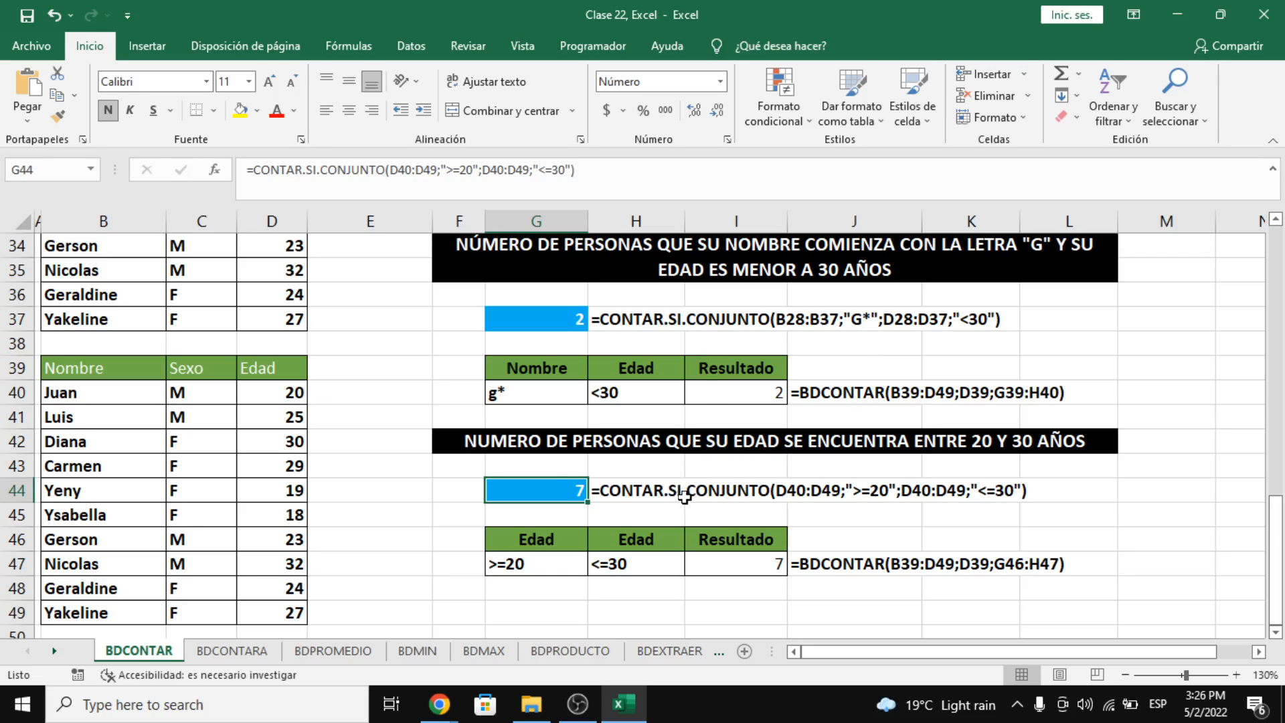
{"action": "left_click", "coordinate": [661, 489]}
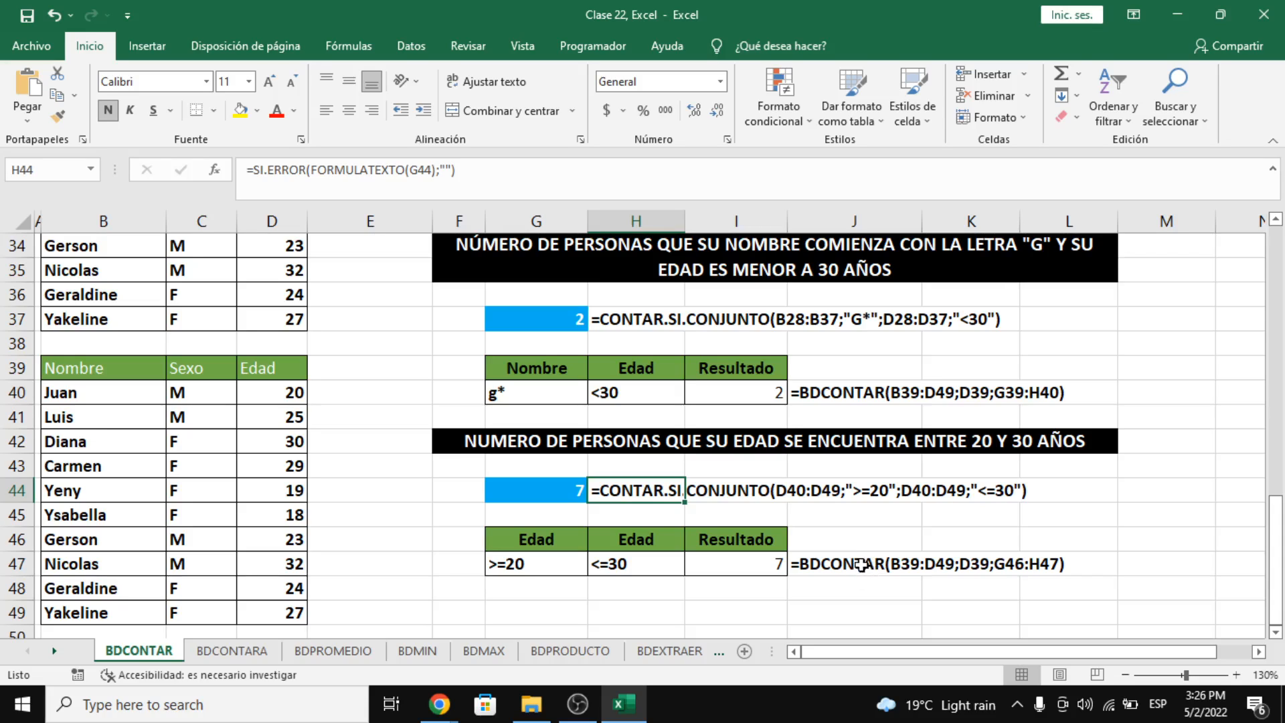
{"action": "left_click", "coordinate": [862, 565]}
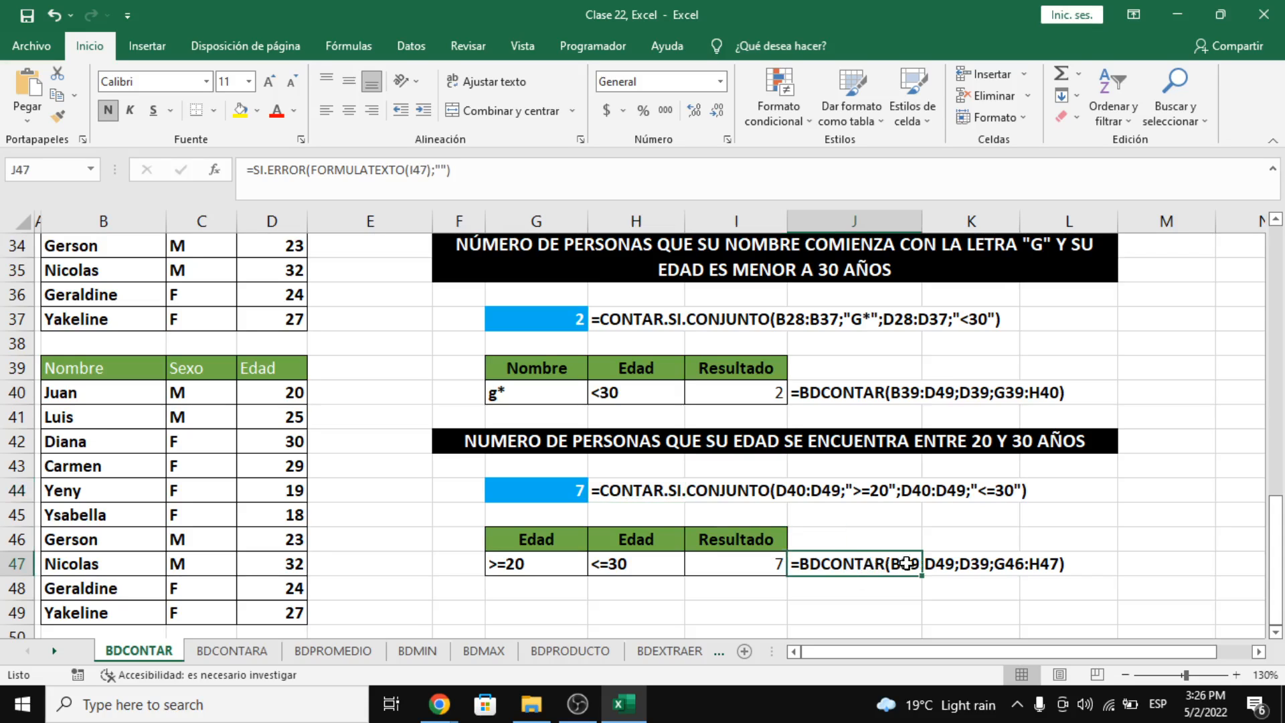
Step: Try the Nombre header B39 as the field name in I40's BDCONTAR formula
{"action": "left_click", "coordinate": [734, 400]}
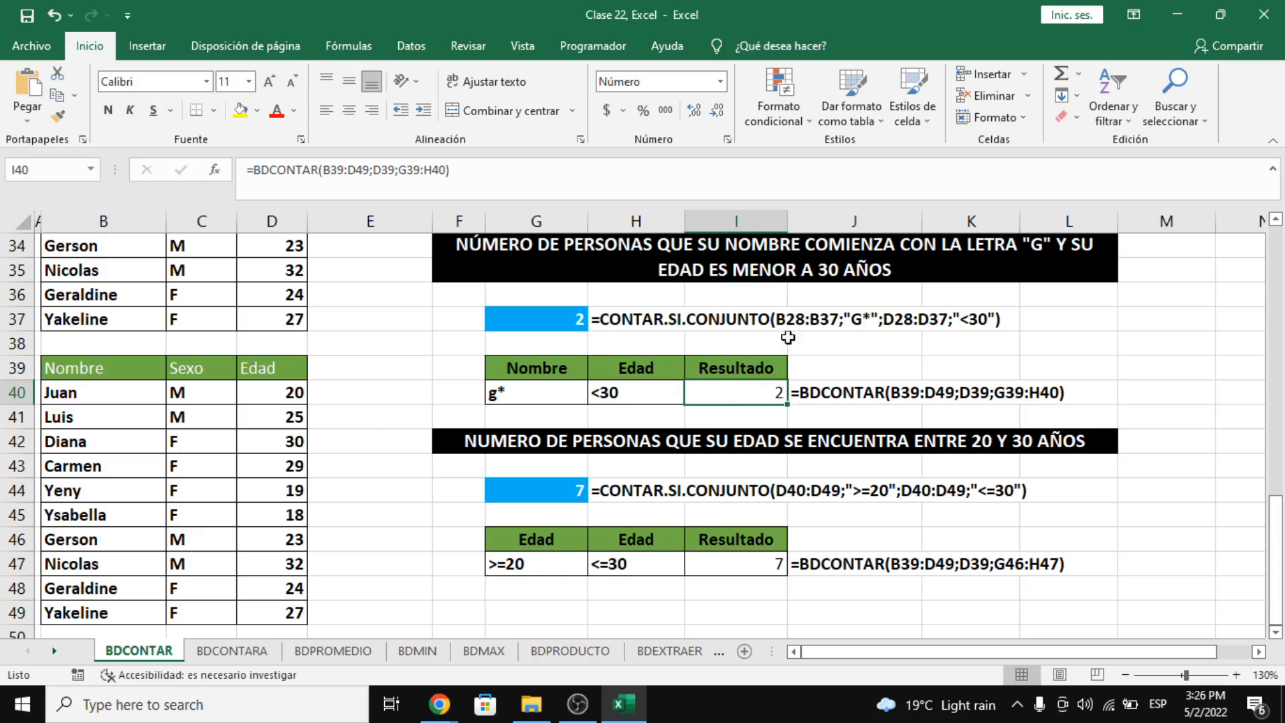
{"action": "left_click", "coordinate": [618, 253]}
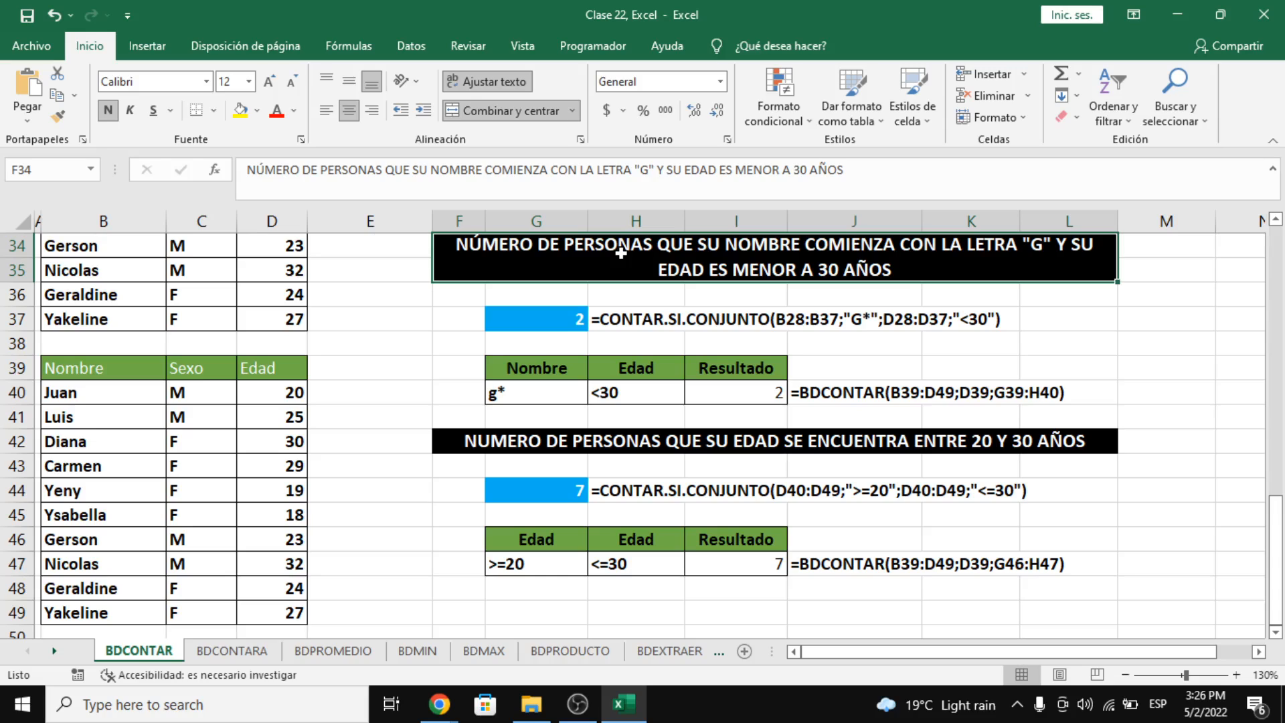
{"action": "left_click", "coordinate": [692, 392]}
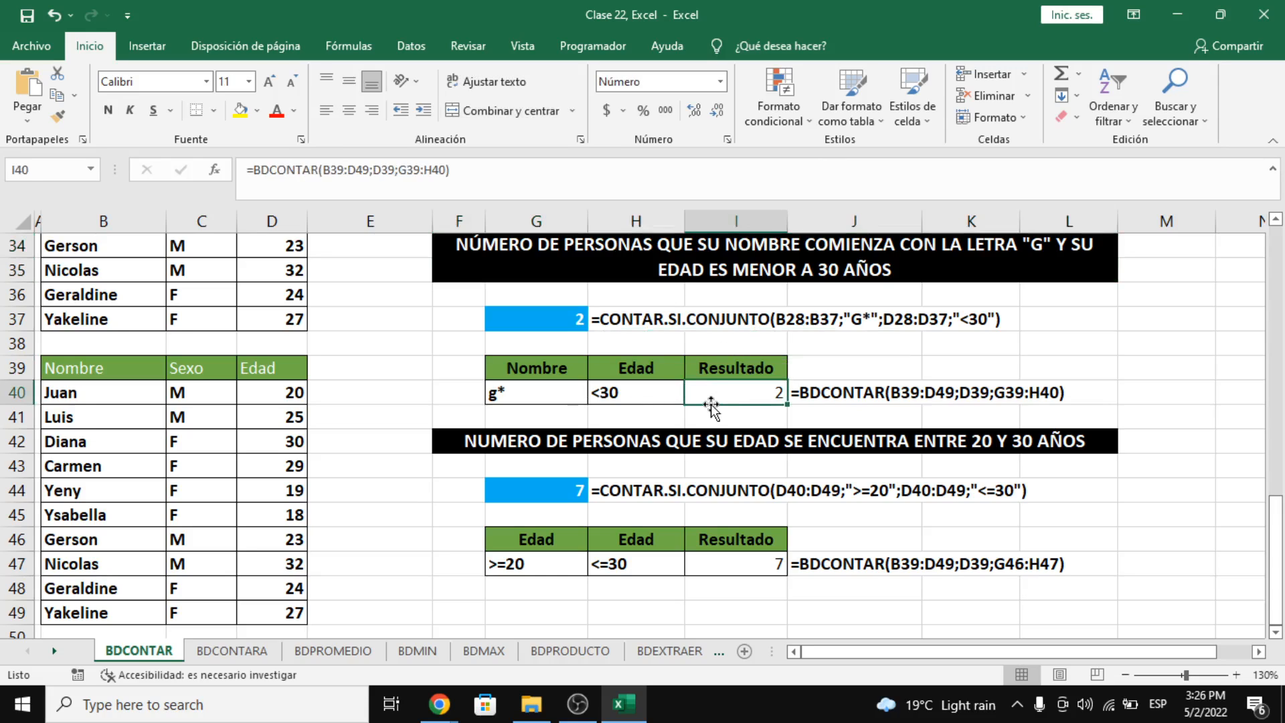
{"action": "left_click", "coordinate": [396, 168]}
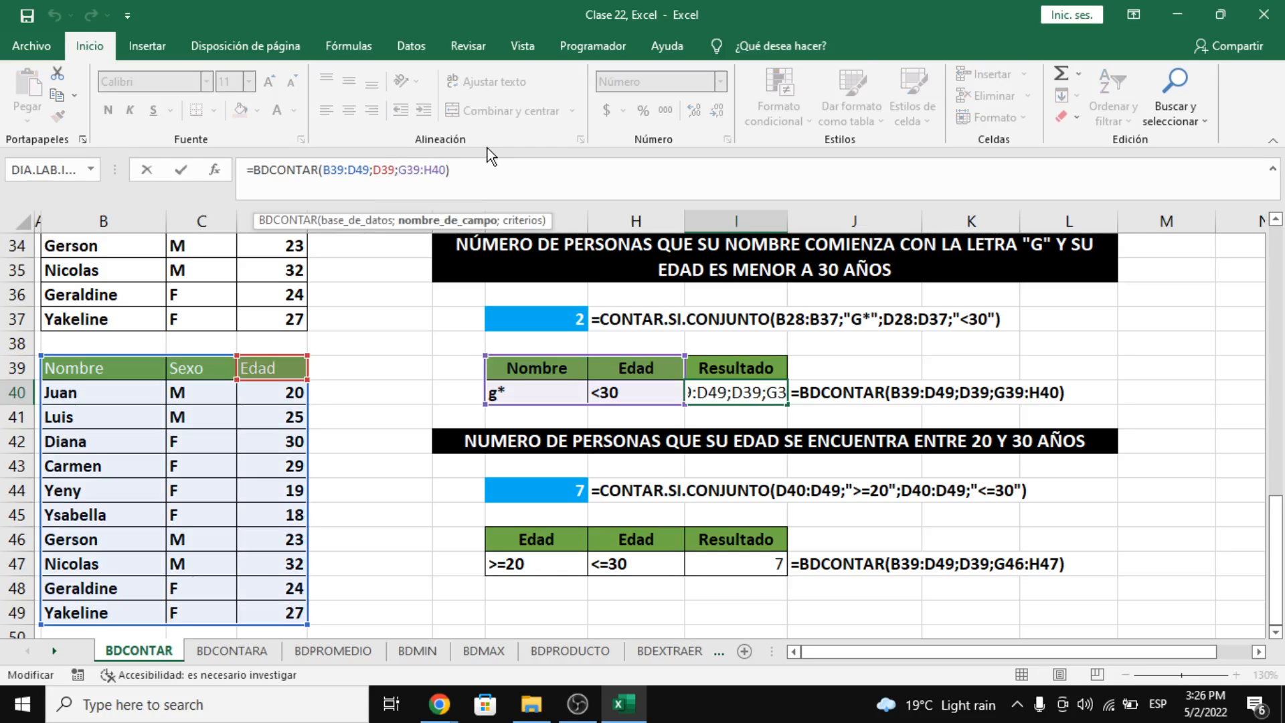
{"action": "key", "text": "BackSpace"}
{"action": "key", "text": "BackSpace"}
{"action": "key", "text": "BackSpace"}
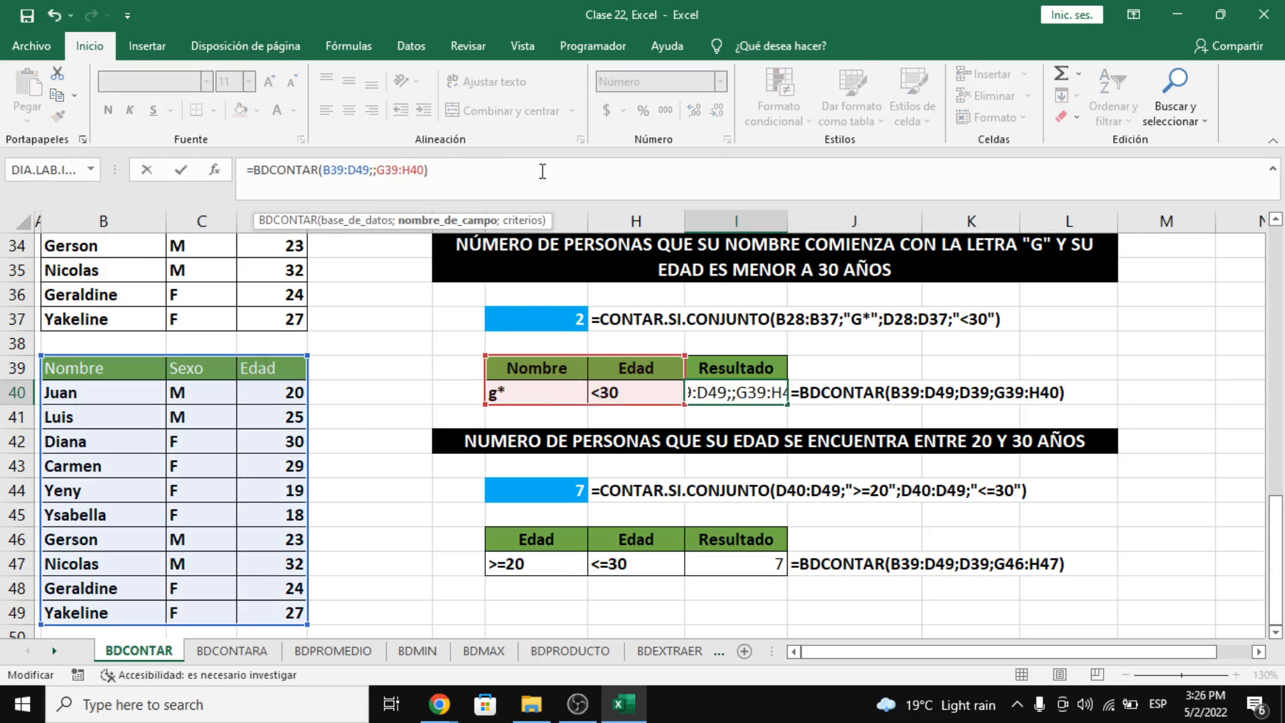
{"action": "left_click", "coordinate": [100, 370]}
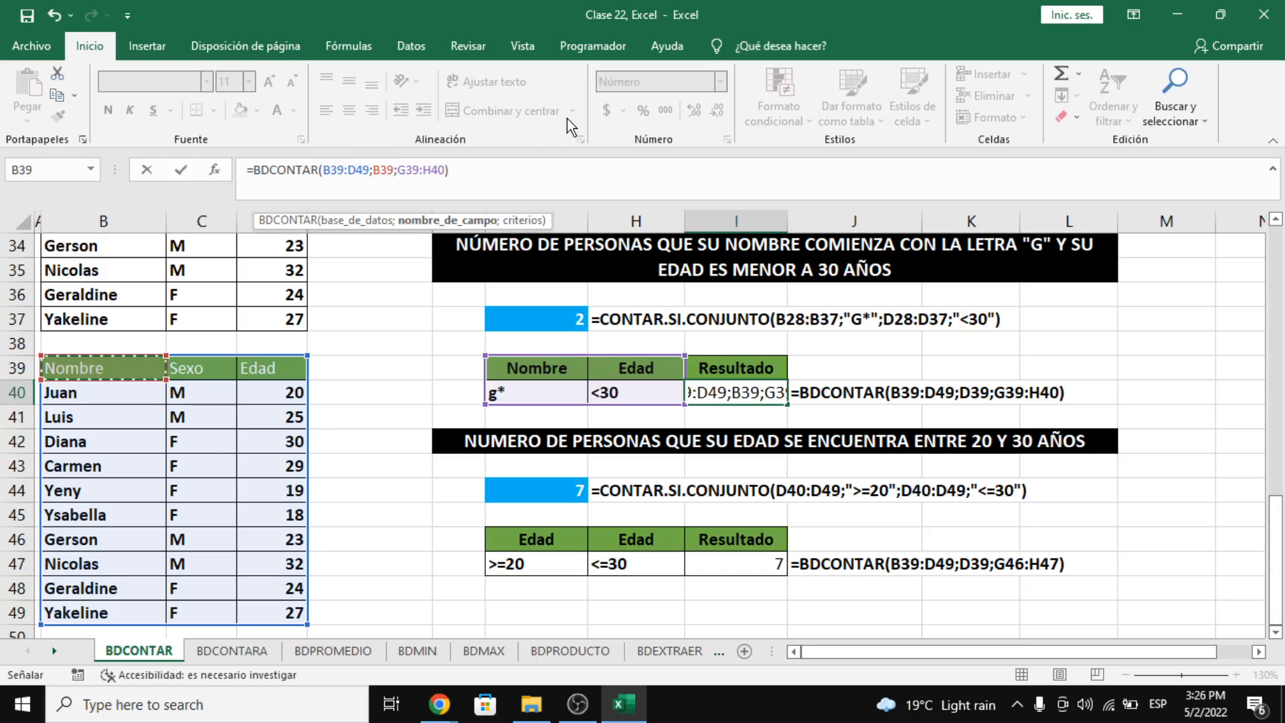
{"action": "key", "text": "Return"}
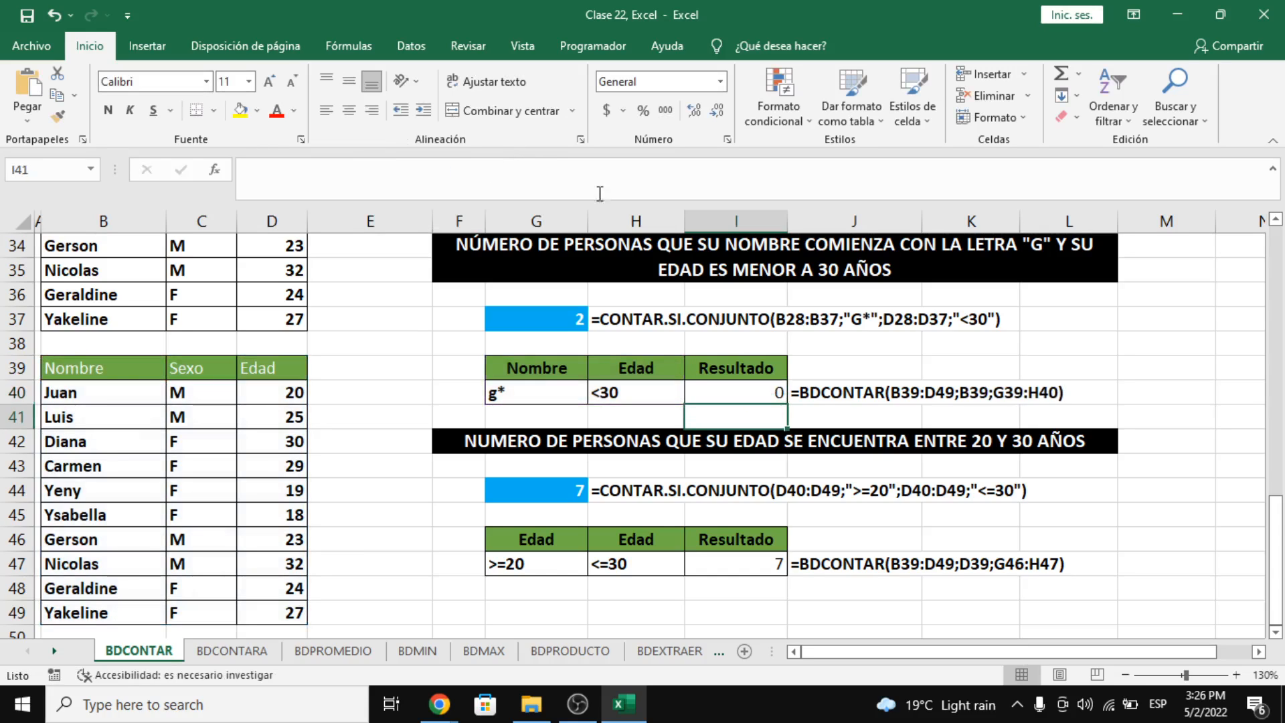
Step: Restore the Edad header D39 as the field name in I40's BDCONTAR formula
{"action": "left_click", "coordinate": [765, 392]}
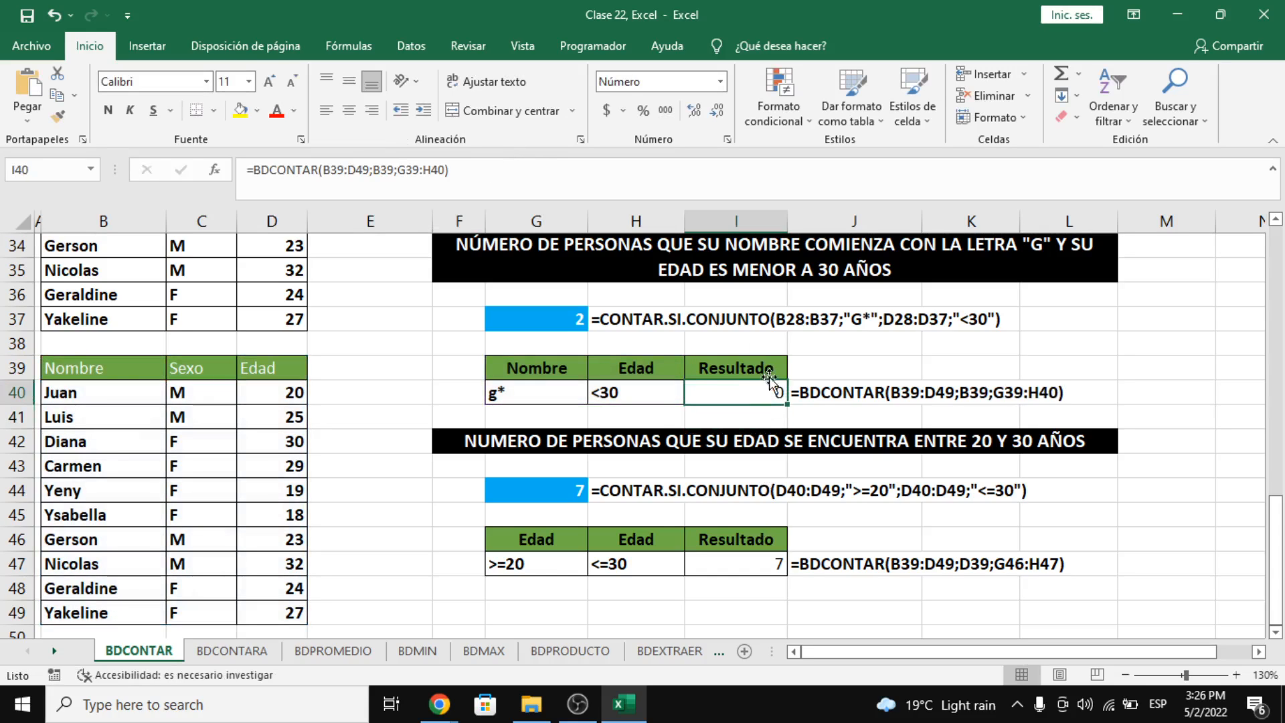
{"action": "left_click_drag", "start_coordinate": [376, 171], "coordinate": [396, 167]}
{"action": "left_click", "coordinate": [396, 168]}
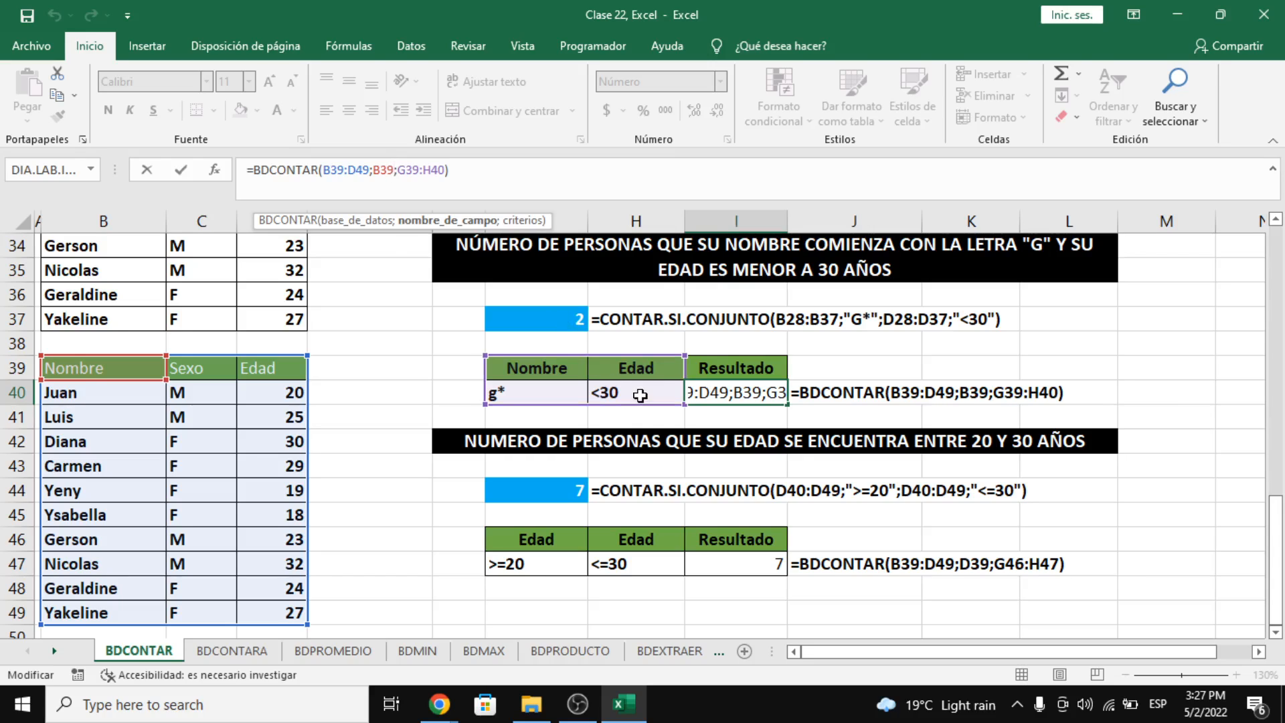
{"action": "key", "text": "BackSpace"}
{"action": "key", "text": "BackSpace"}
{"action": "key", "text": "BackSpace"}
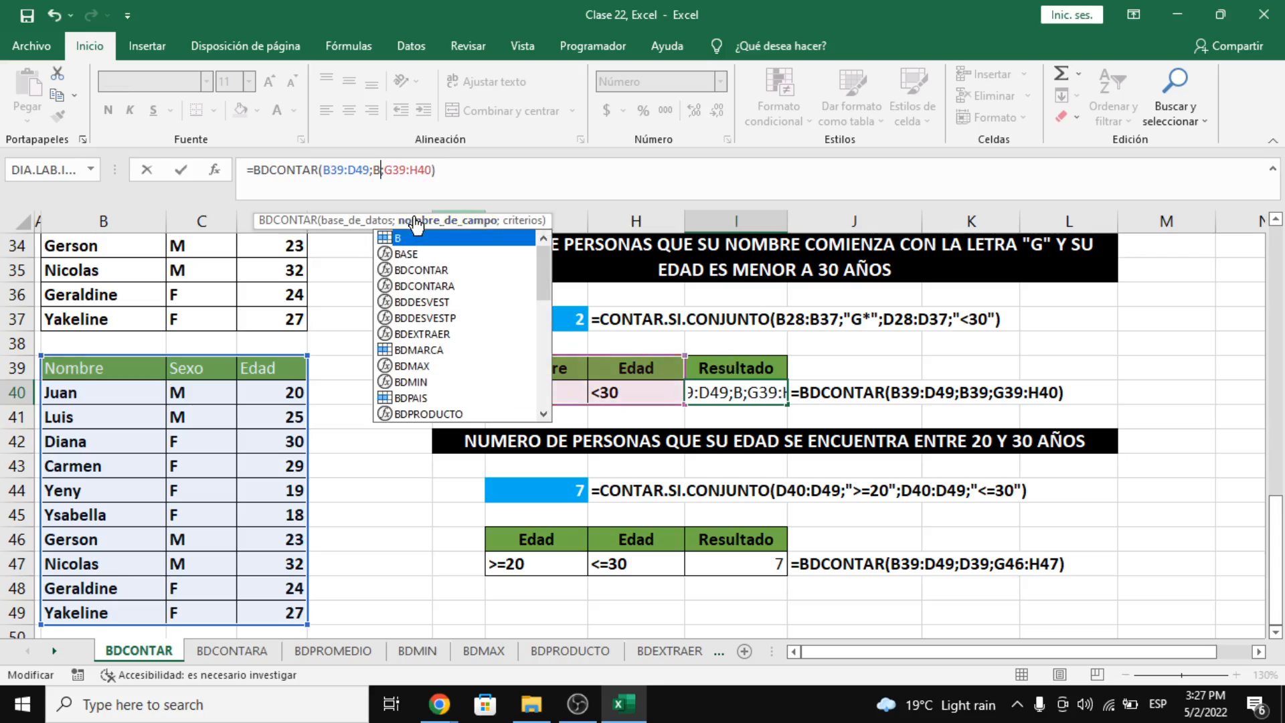
{"action": "left_click", "coordinate": [288, 368]}
{"action": "key", "text": "Return"}
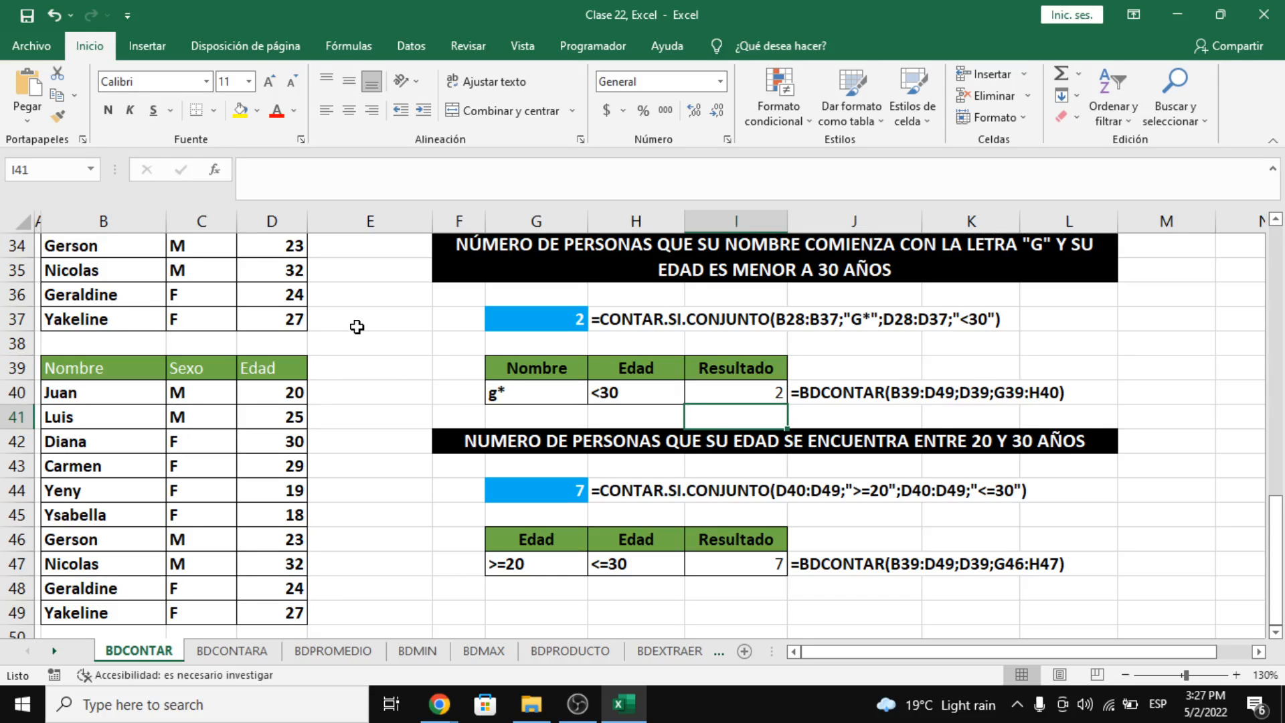
Step: Replace the field name reference in I40's BDCONTAR formula with the column number 3
{"action": "key", "text": "alt+Tab"}
{"action": "key", "text": "alt+Tab"}
{"action": "left_click", "coordinate": [726, 387]}
{"action": "left_click", "coordinate": [392, 172]}
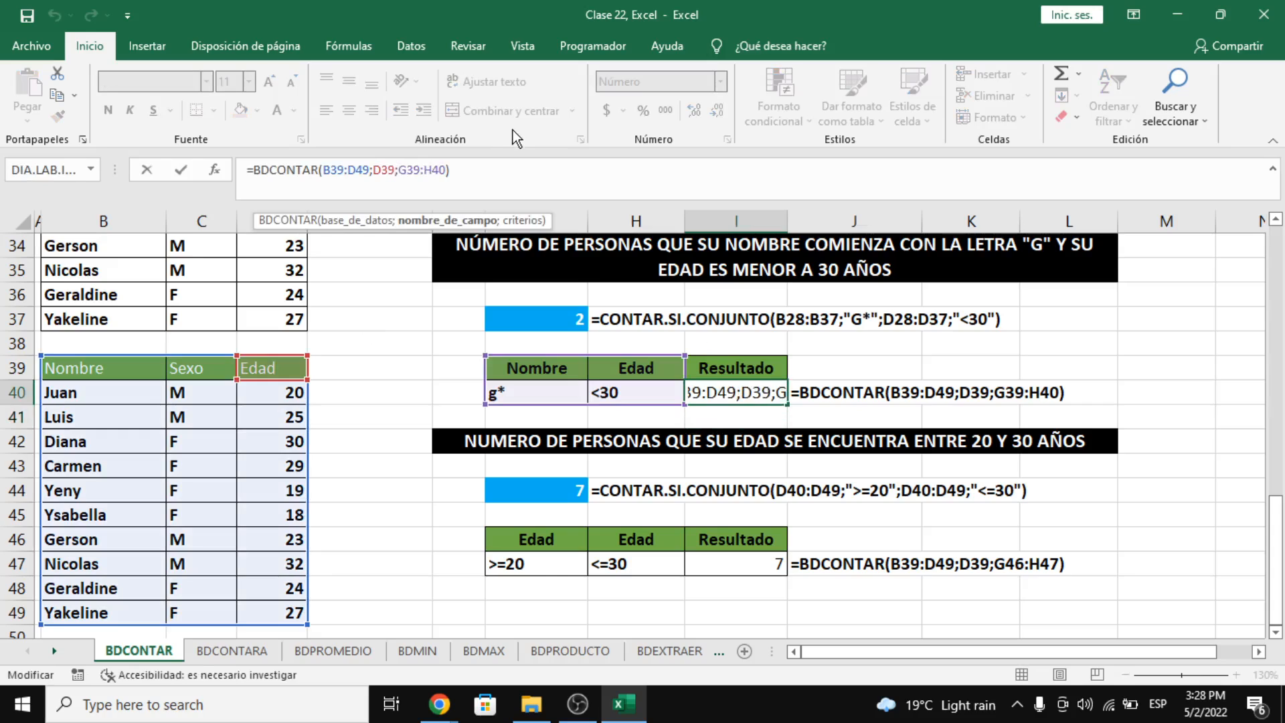
{"action": "key", "text": "BackSpace"}
{"action": "key", "text": "BackSpace"}
{"action": "key", "text": "BackSpace"}
{"action": "type", "text": "3"}
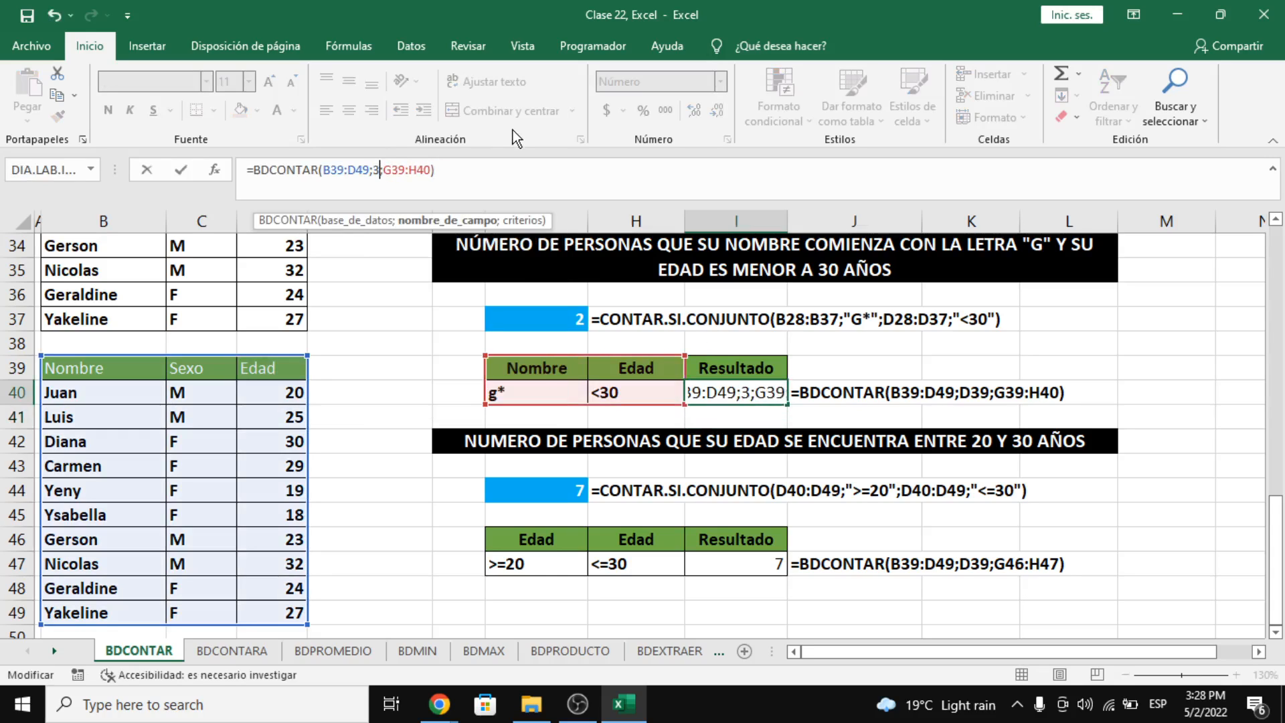
{"action": "key", "text": "Return"}
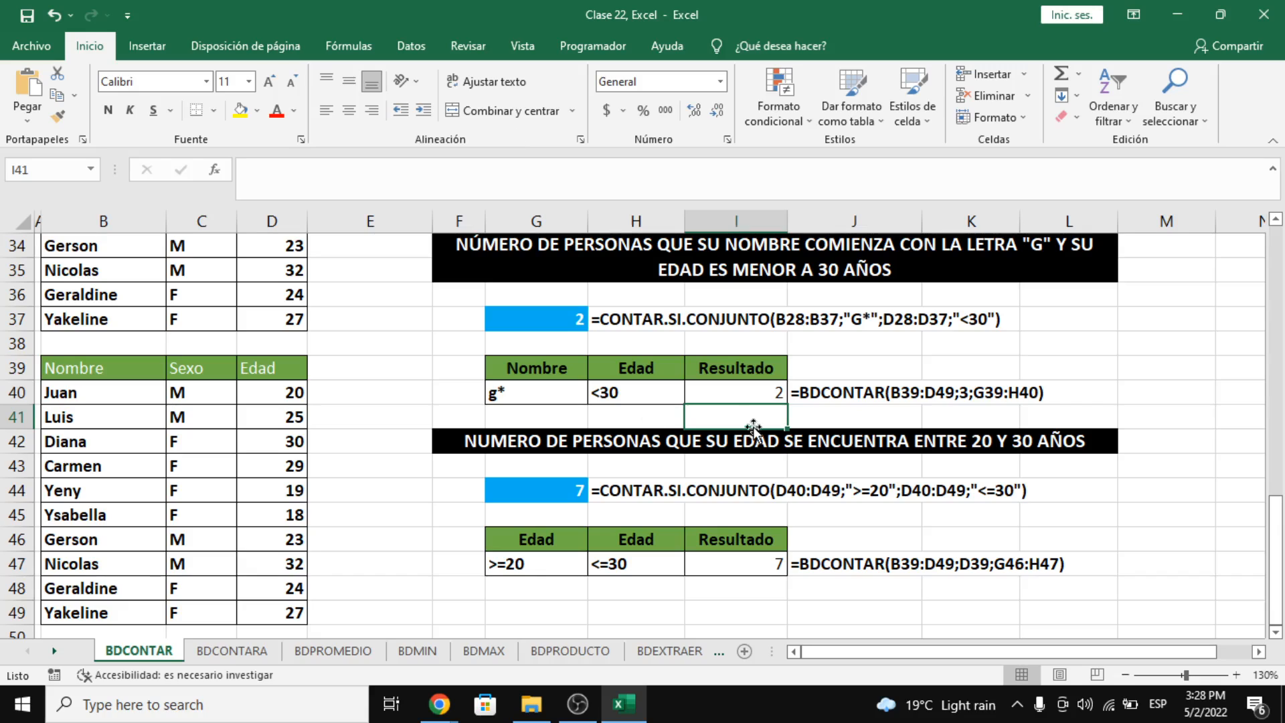
Step: Check the database range and the field number 3 in I40's BDCONTAR formula
{"action": "left_click", "coordinate": [736, 396]}
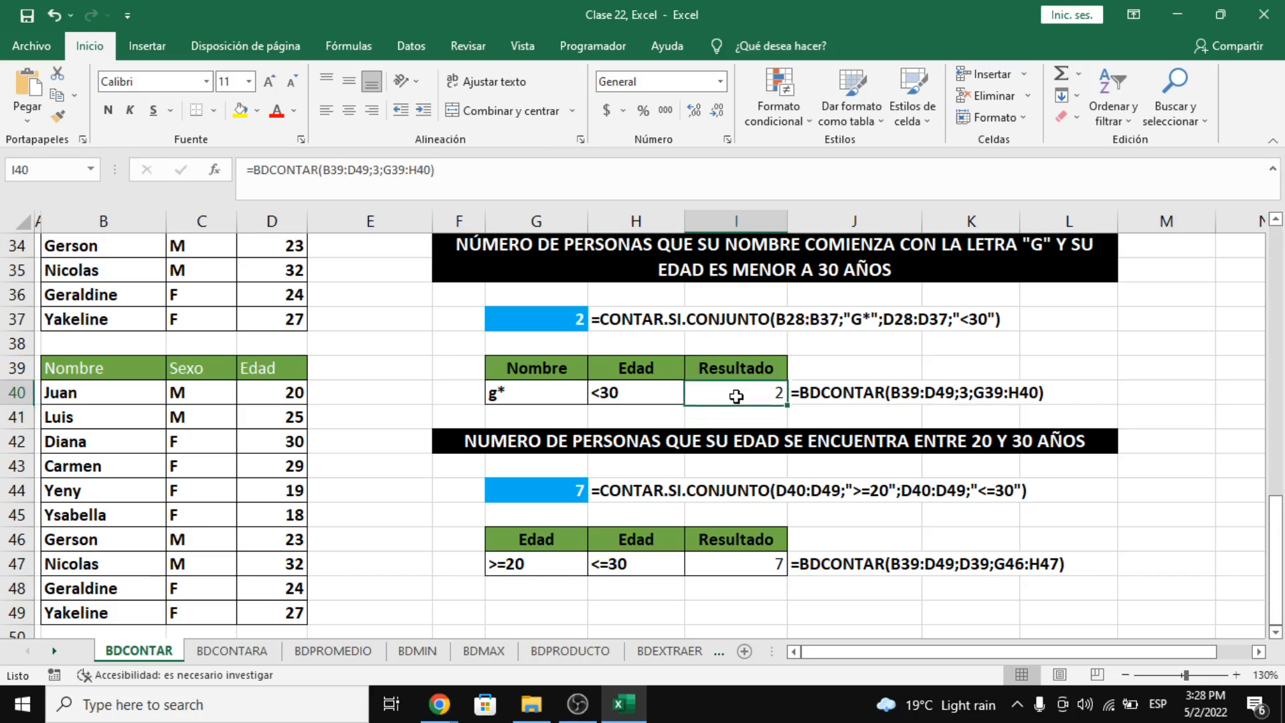
{"action": "left_click_drag", "start_coordinate": [369, 172], "coordinate": [322, 172]}
{"action": "double_click", "coordinate": [378, 171]}
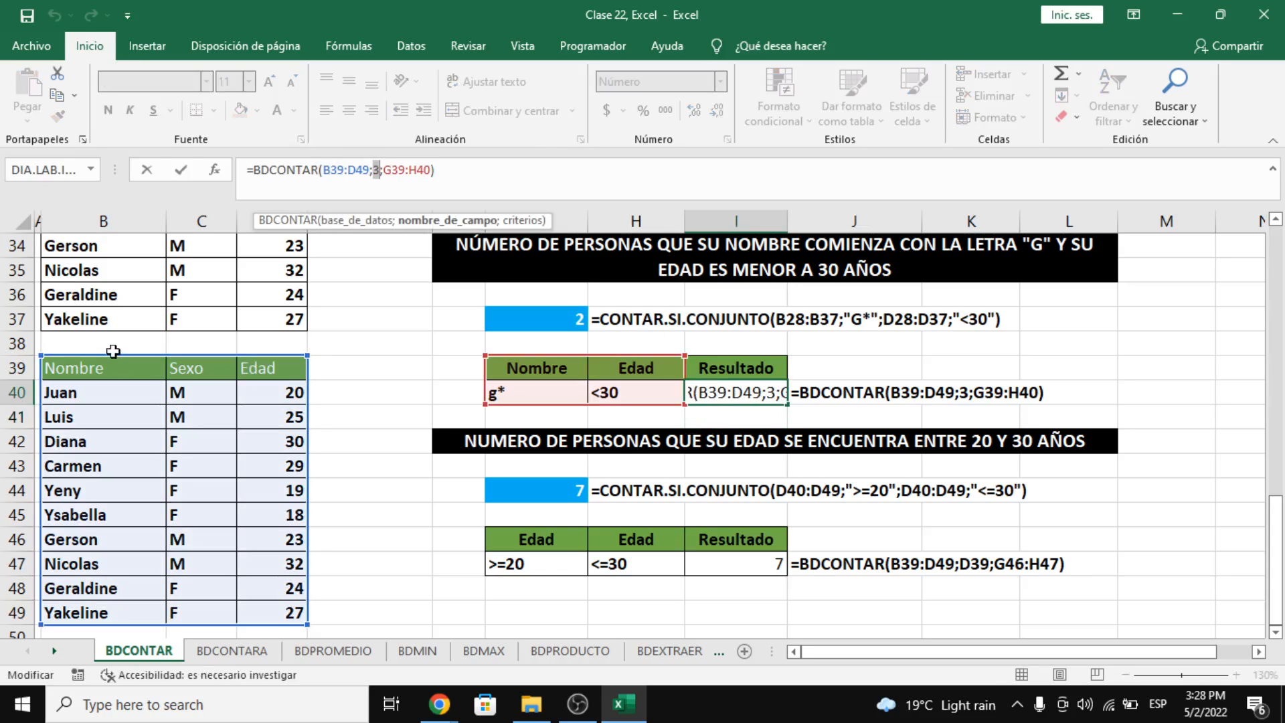
{"action": "key", "text": "Return"}
Step: Number the second database's columns 1, 2 and 3 in cells B38 to D38, above the Nombre, Sexo and Edad headers
{"action": "left_click", "coordinate": [110, 352]}
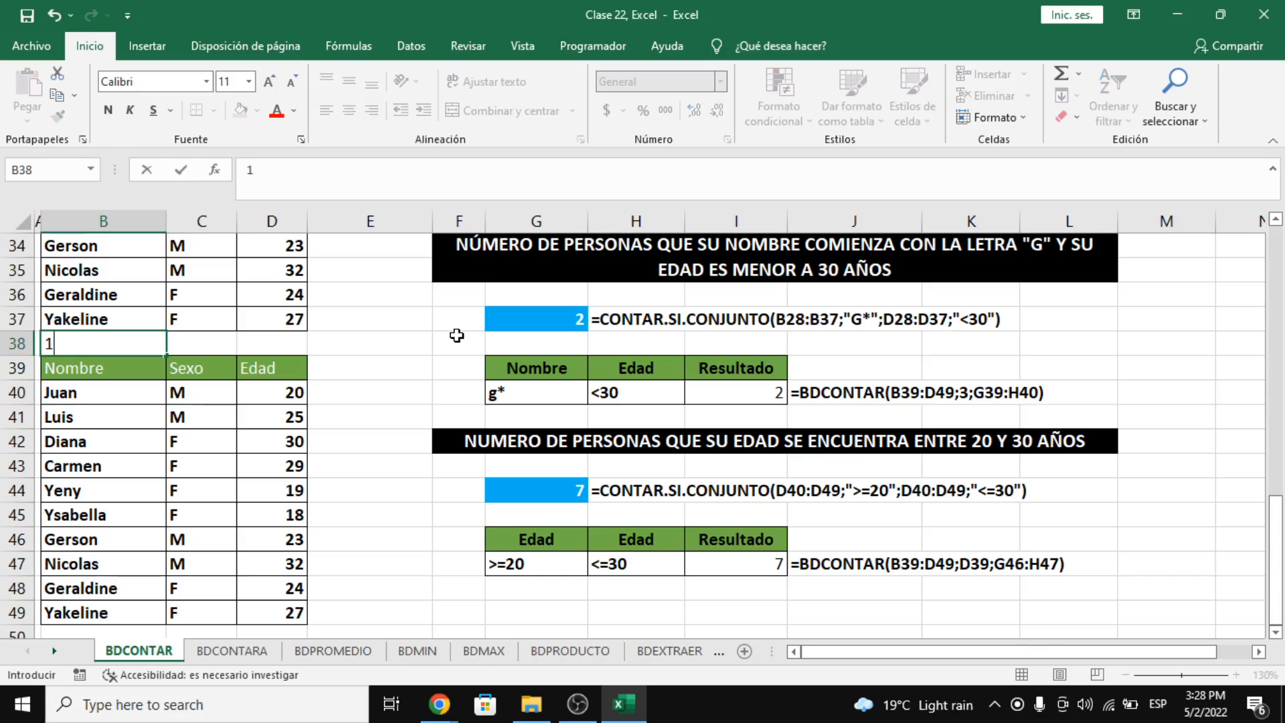
{"action": "type", "text": "1"}
{"action": "key", "text": "Tab"}
{"action": "type", "text": "2"}
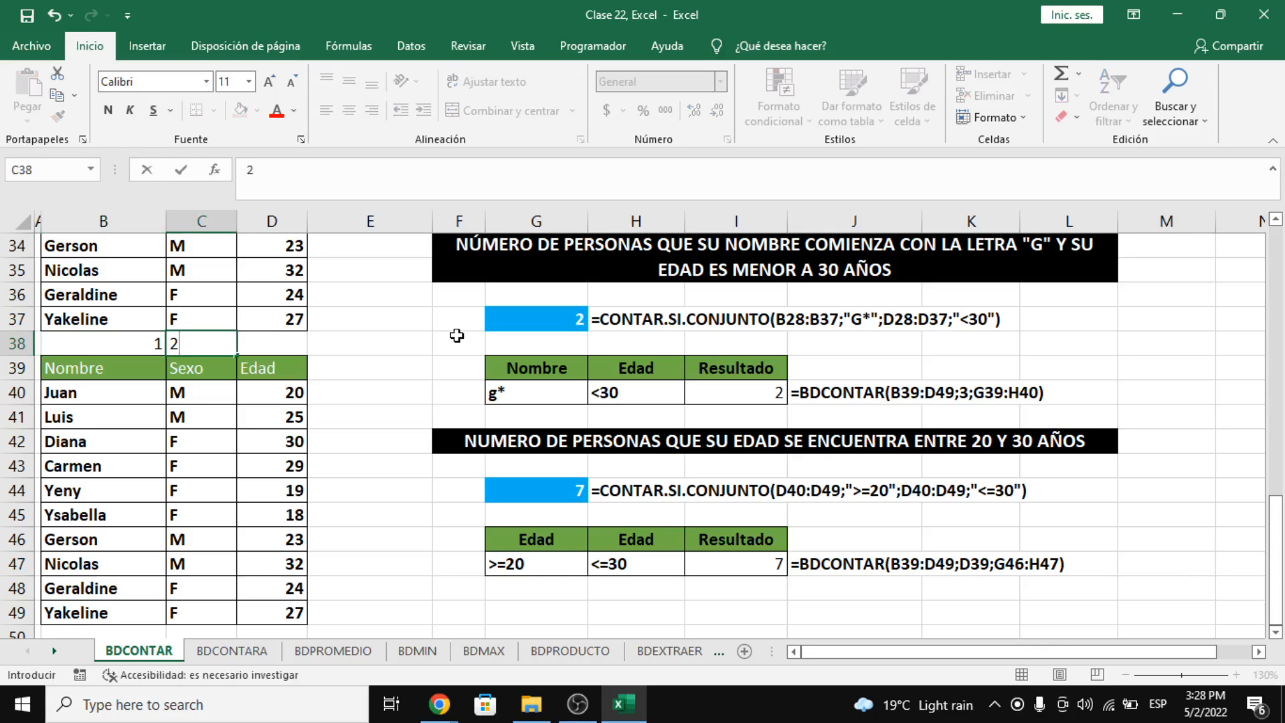
{"action": "key", "text": "Tab"}
{"action": "type", "text": "3"}
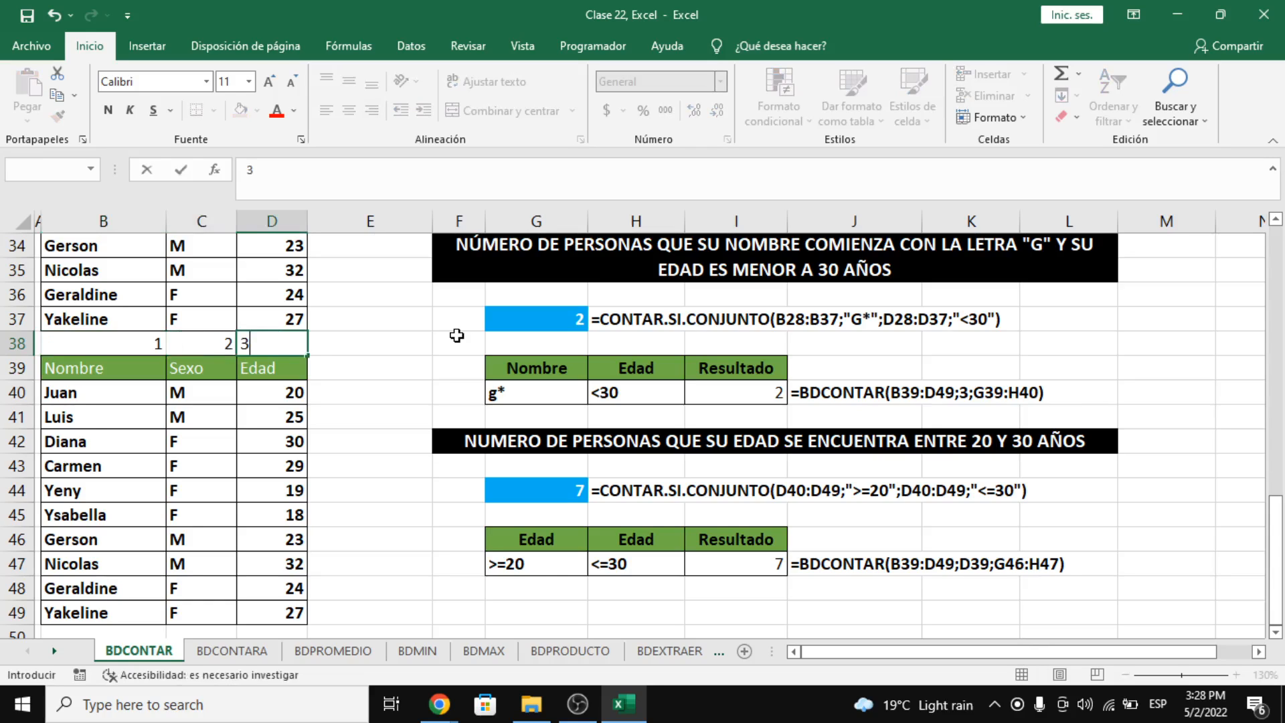
{"action": "key", "text": "Return"}
{"action": "key", "text": "Up"}
{"action": "key", "text": "Left"}
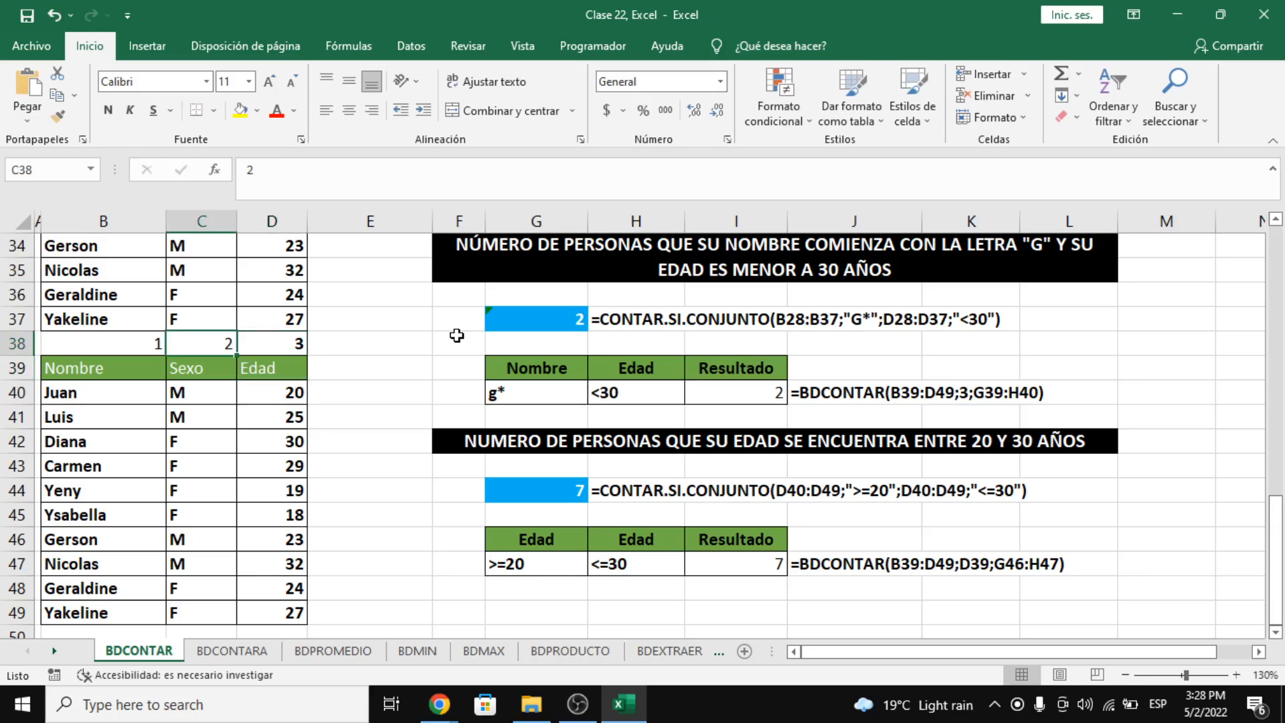
Step: Undo the three column numbers entered in B38:D38
{"action": "key", "text": "ctrl+z"}
{"action": "key", "text": "ctrl+z"}
{"action": "key", "text": "ctrl+z"}
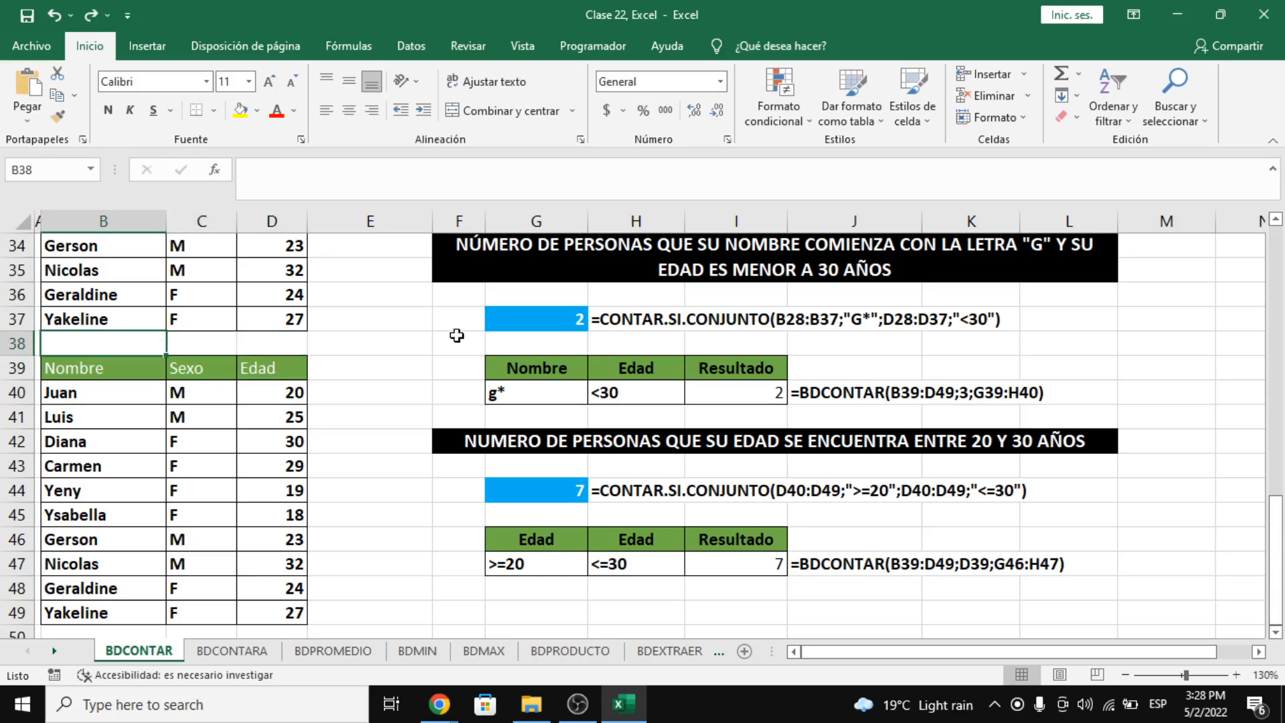
{"action": "key", "text": "alt+Tab"}
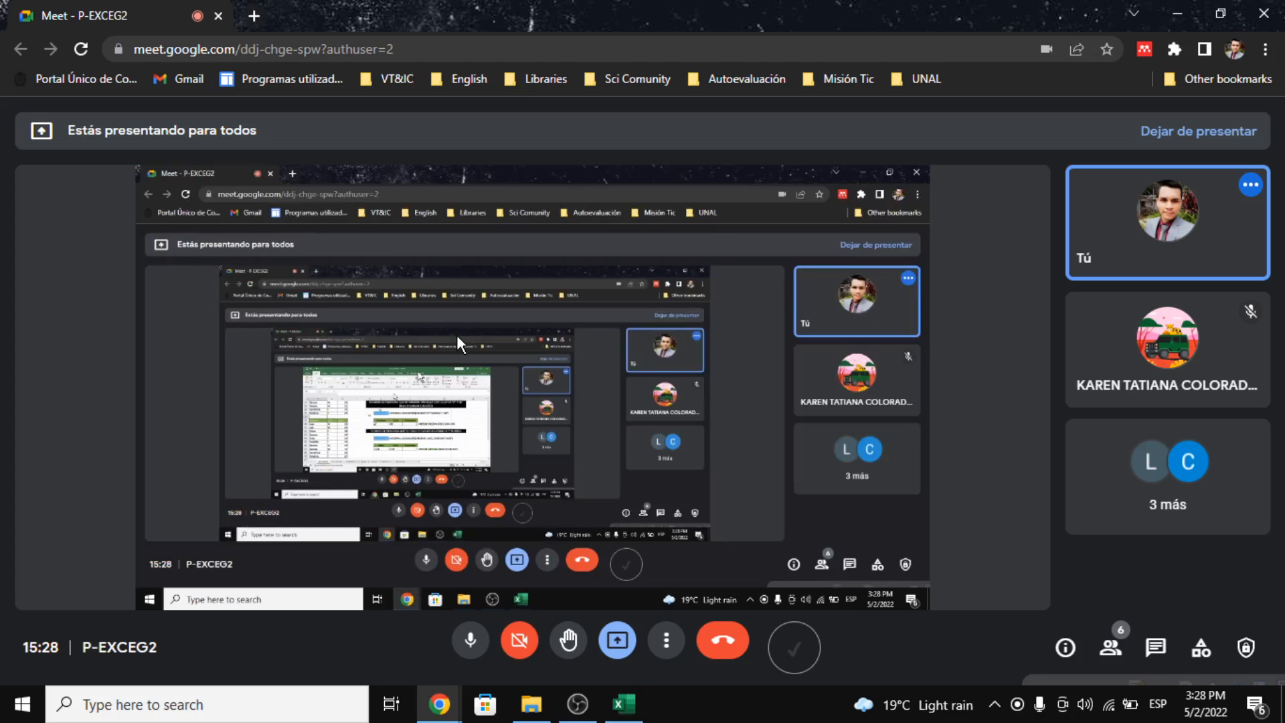
{"action": "key", "text": "alt+Tab"}
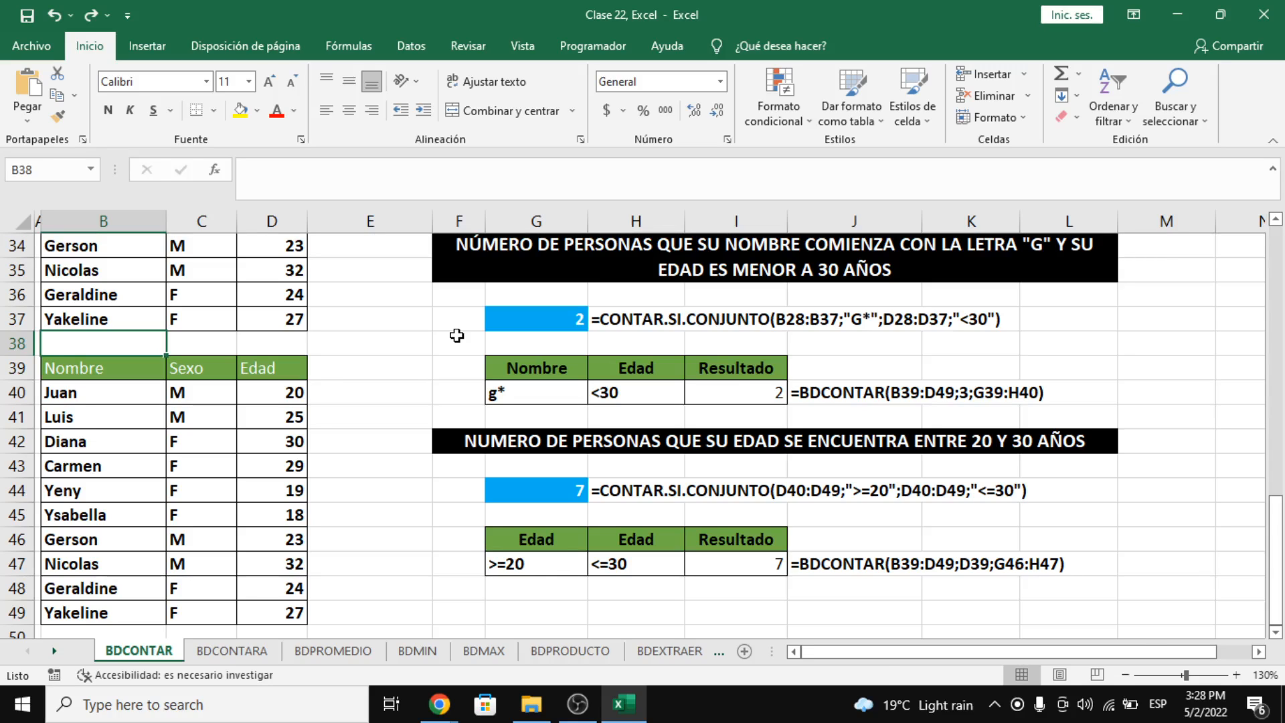
{"action": "key", "text": "alt+Tab"}
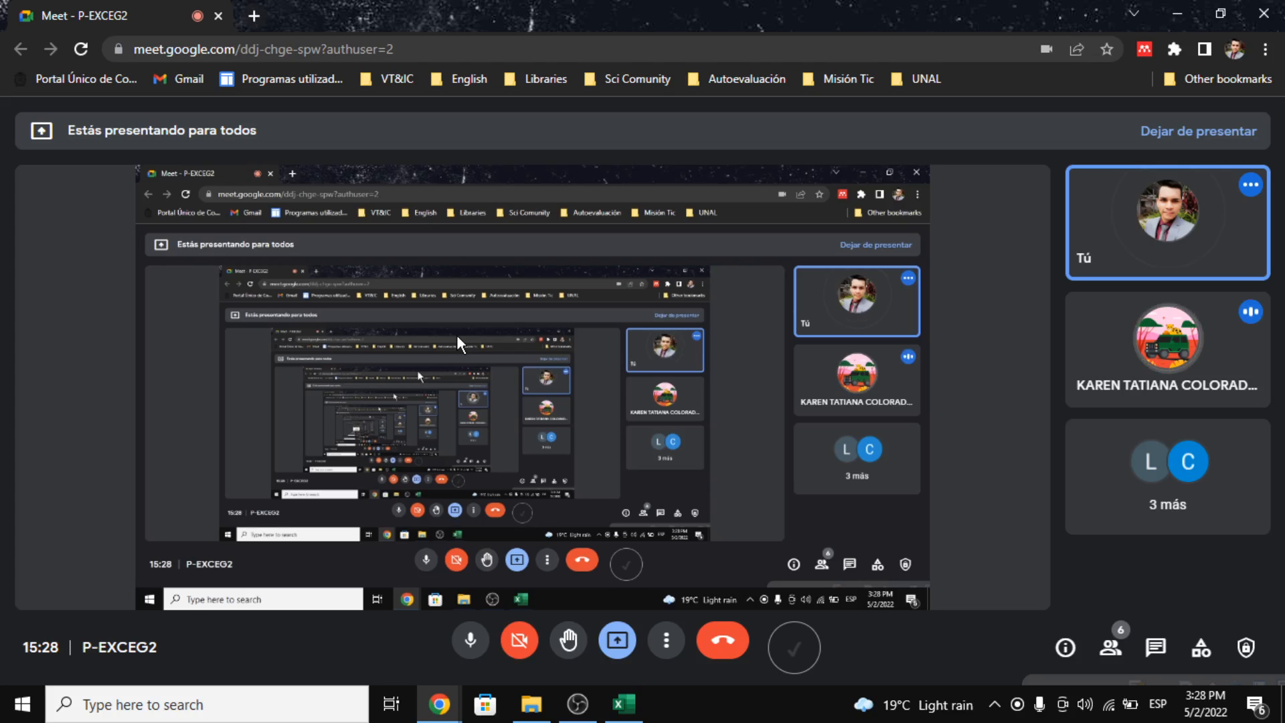
{"action": "key", "text": "alt+Tab"}
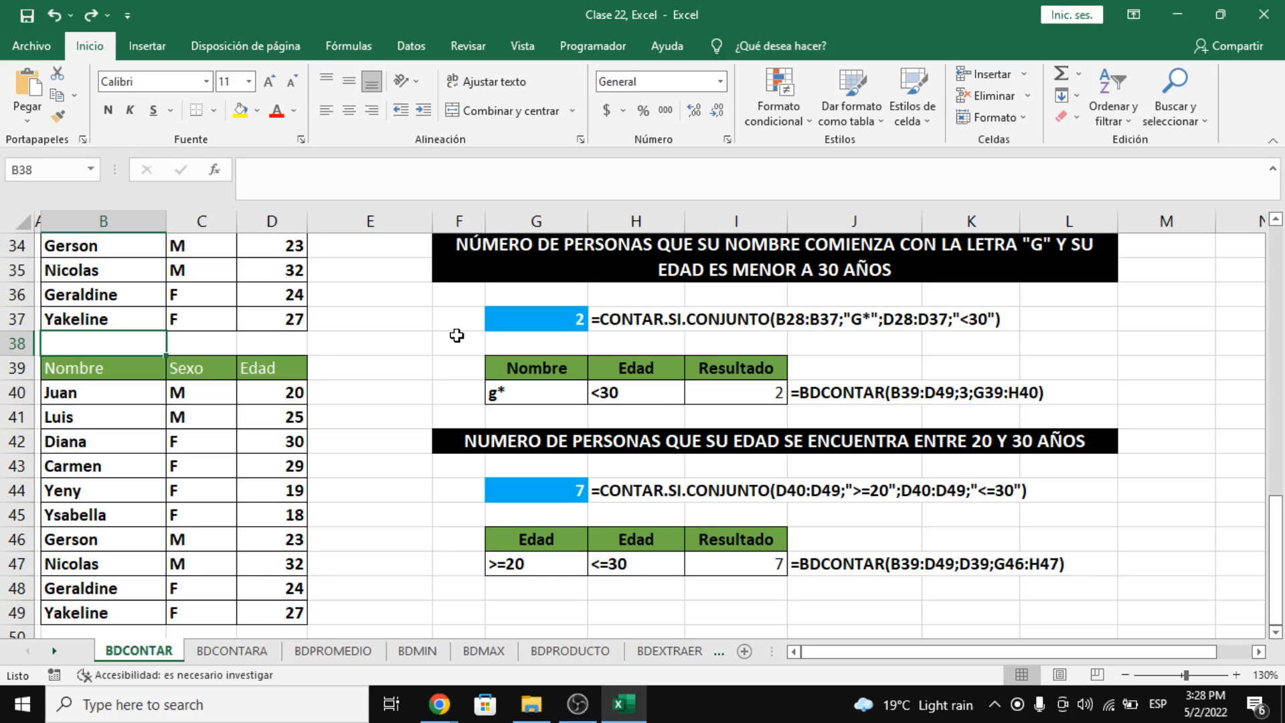
Step: Switch to the BDCONTARA sheet and go to the function's description in B3
{"action": "key", "text": "ctrl+Page_Down"}
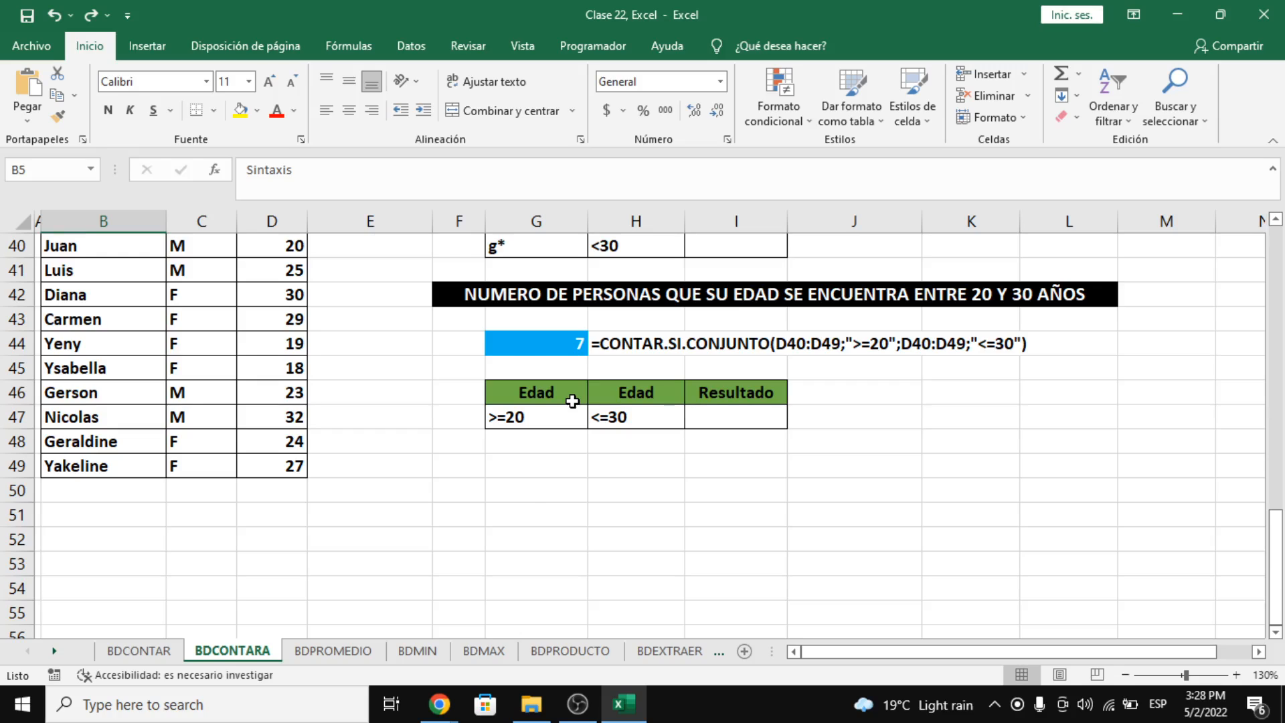
{"action": "scroll", "coordinate": [573, 334], "scroll_direction": "up", "scroll_amount": 13}
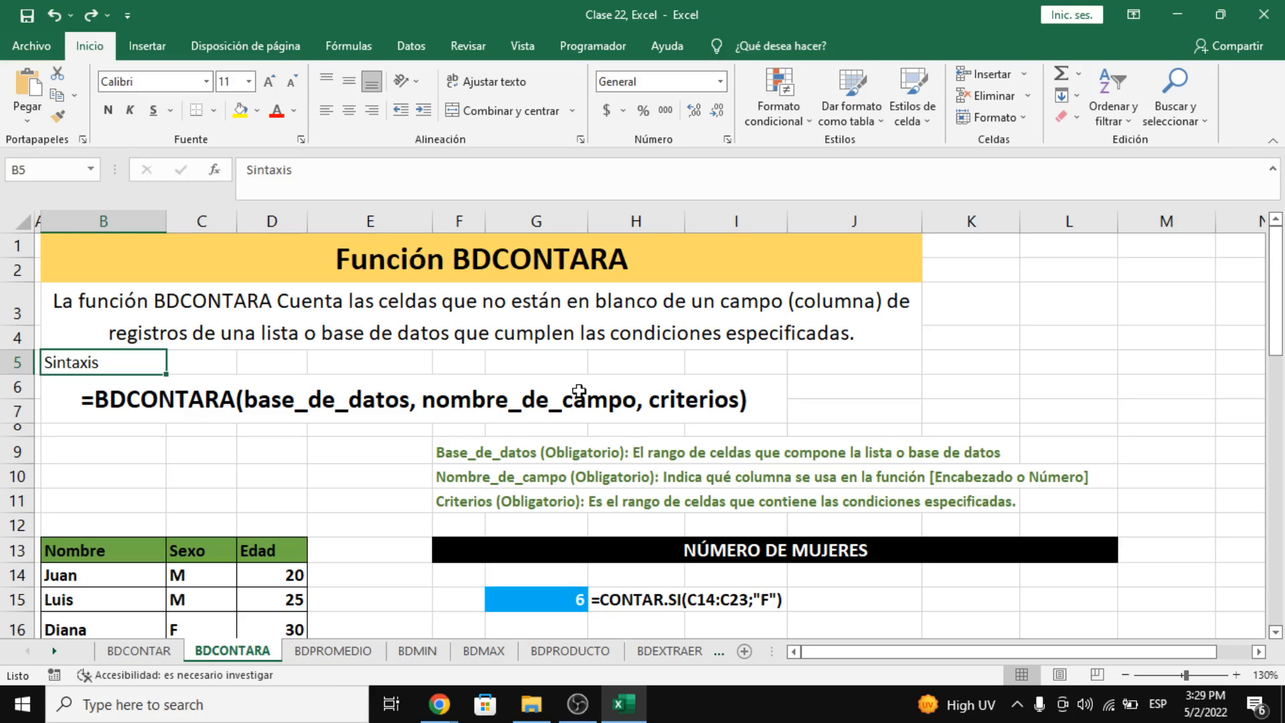
{"action": "left_click", "coordinate": [532, 316]}
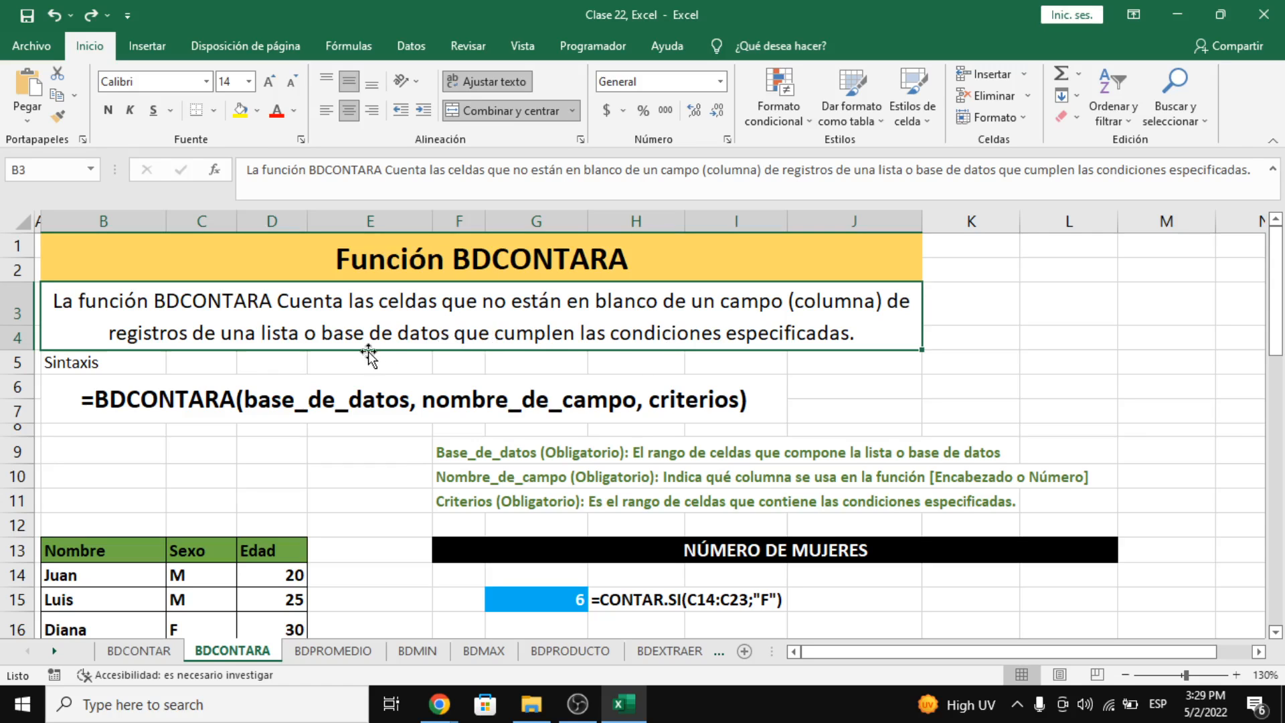
Step: Examine the BDCONTARA syntax in B6, going over the function name and its base_de_datos and criterios arguments
{"action": "scroll", "coordinate": [536, 342], "scroll_direction": "down", "scroll_amount": 1}
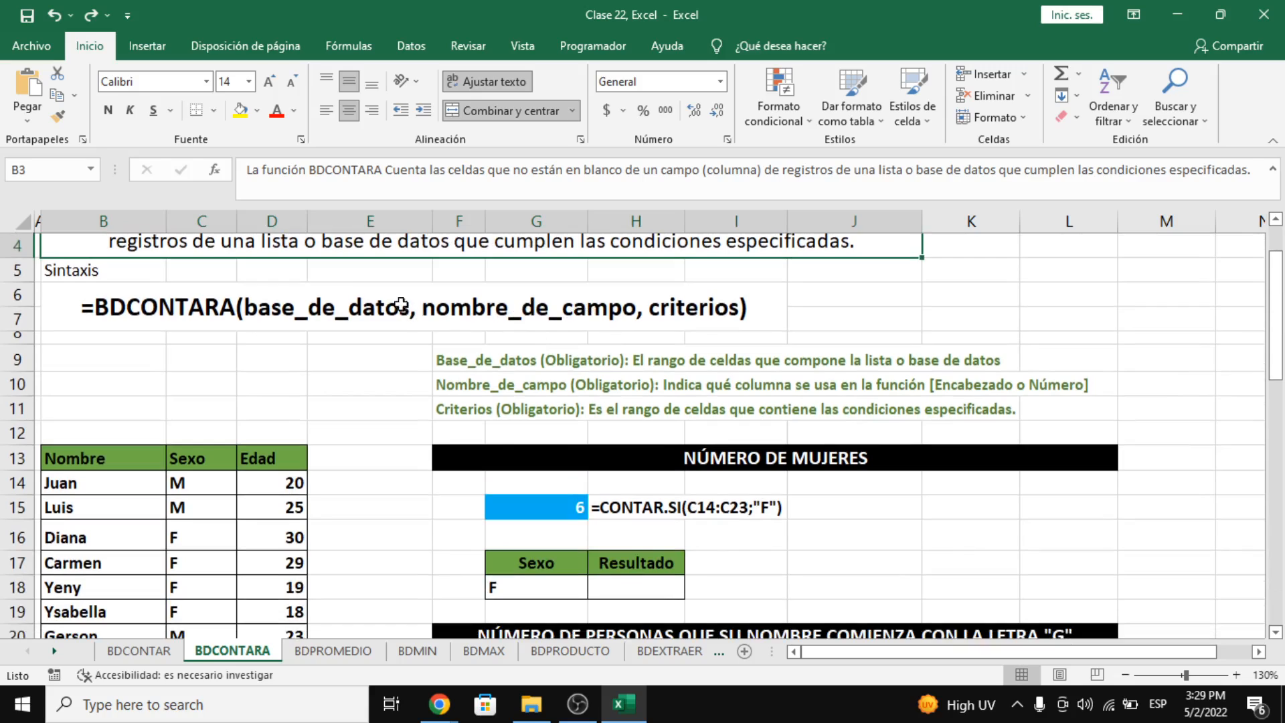
{"action": "left_click", "coordinate": [337, 300]}
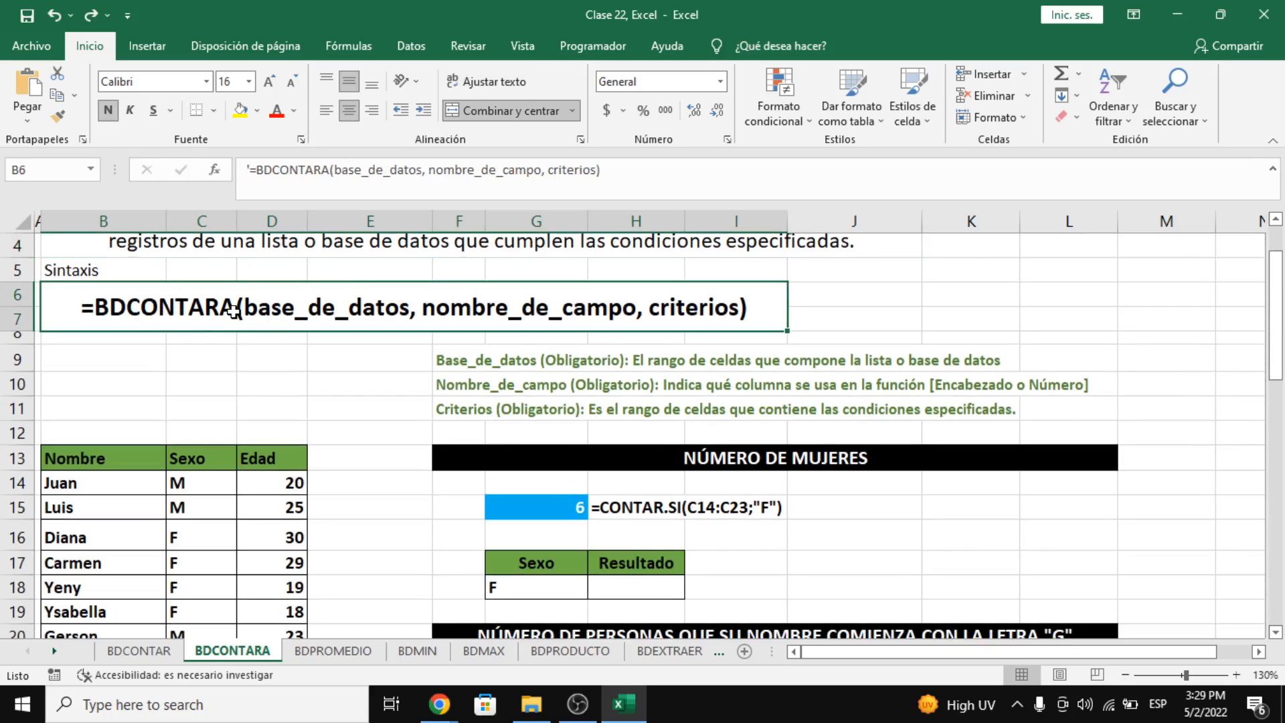
{"action": "double_click", "coordinate": [118, 307]}
{"action": "left_click_drag", "start_coordinate": [129, 309], "coordinate": [243, 318]}
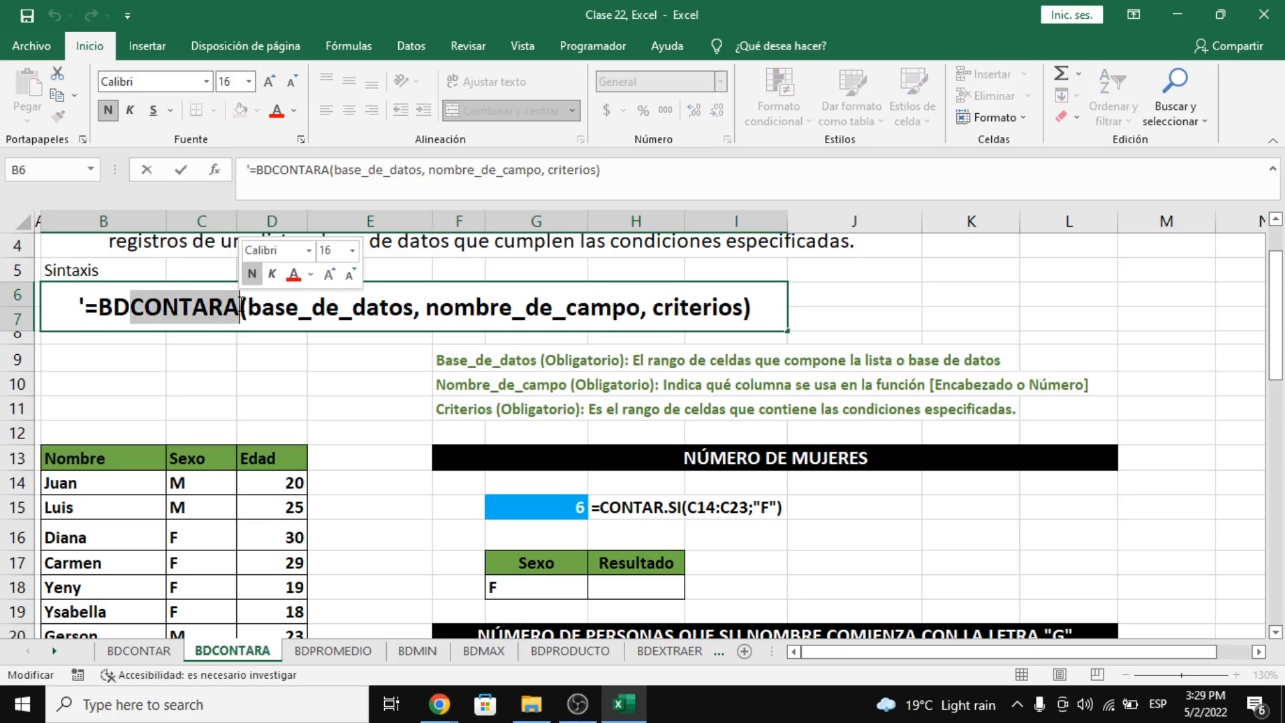
{"action": "left_click_drag", "start_coordinate": [114, 308], "coordinate": [102, 308]}
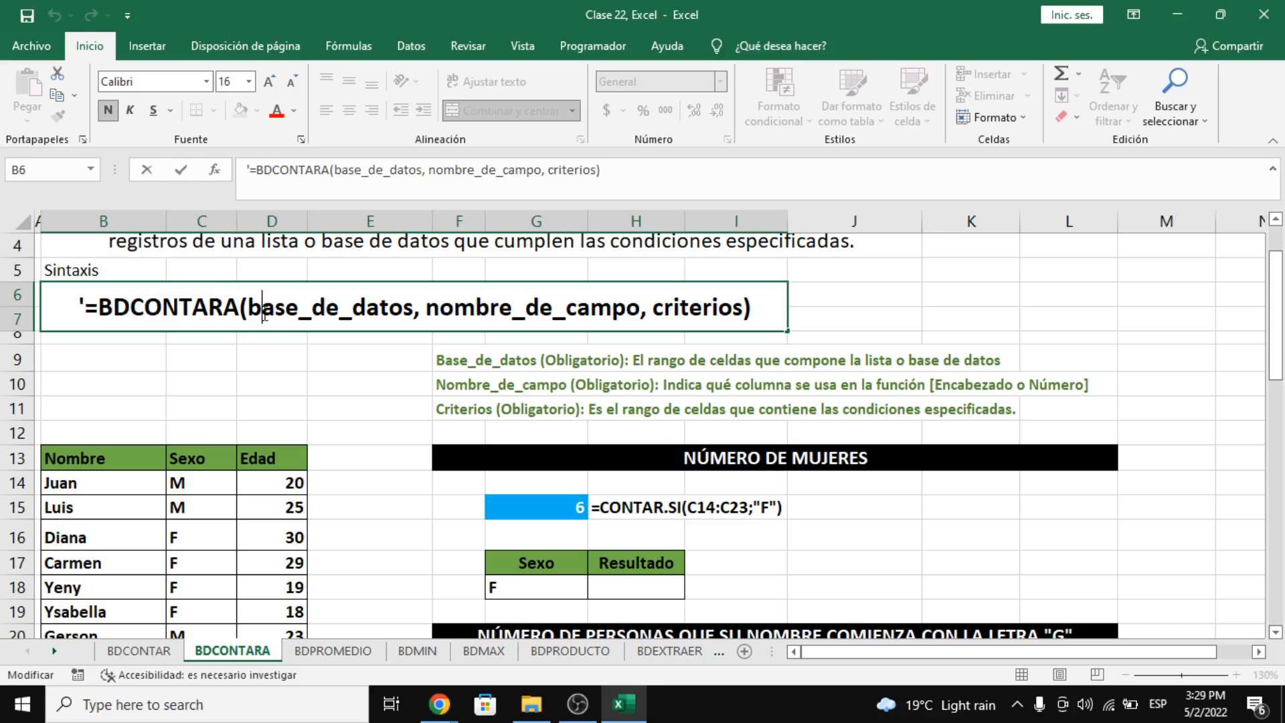
{"action": "left_click_drag", "start_coordinate": [249, 308], "coordinate": [404, 309]}
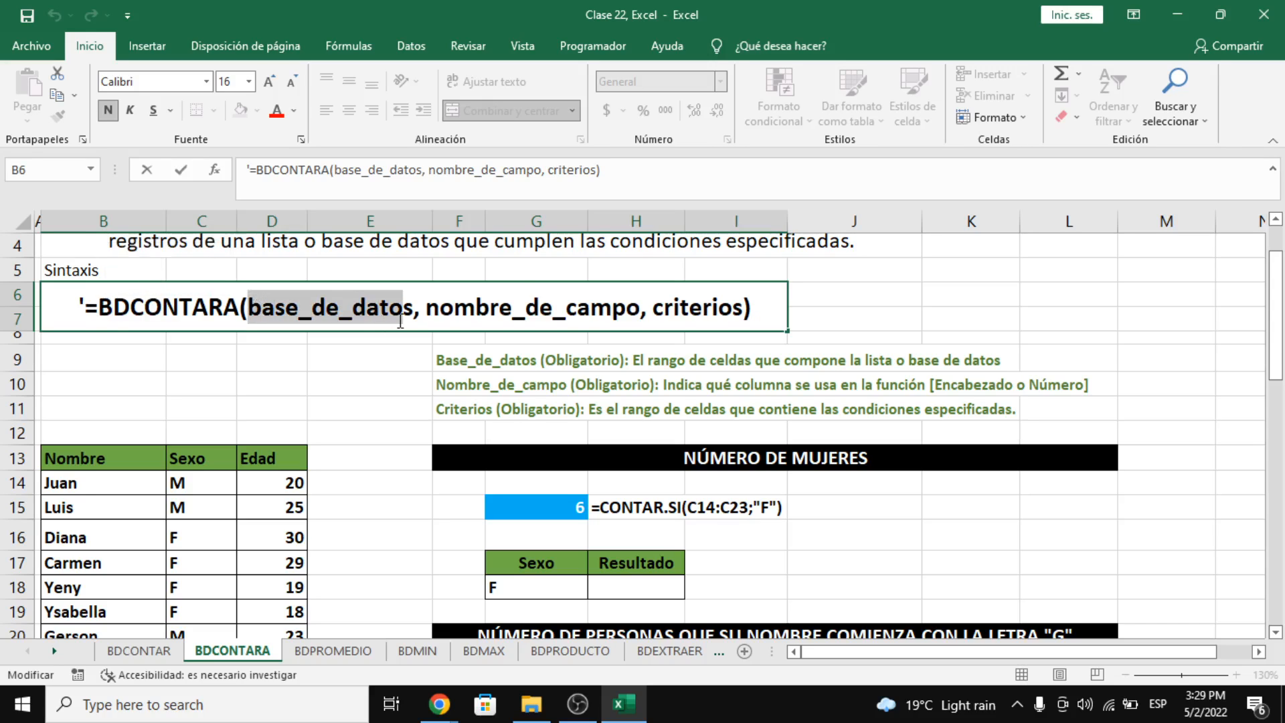
{"action": "left_click", "coordinate": [680, 308]}
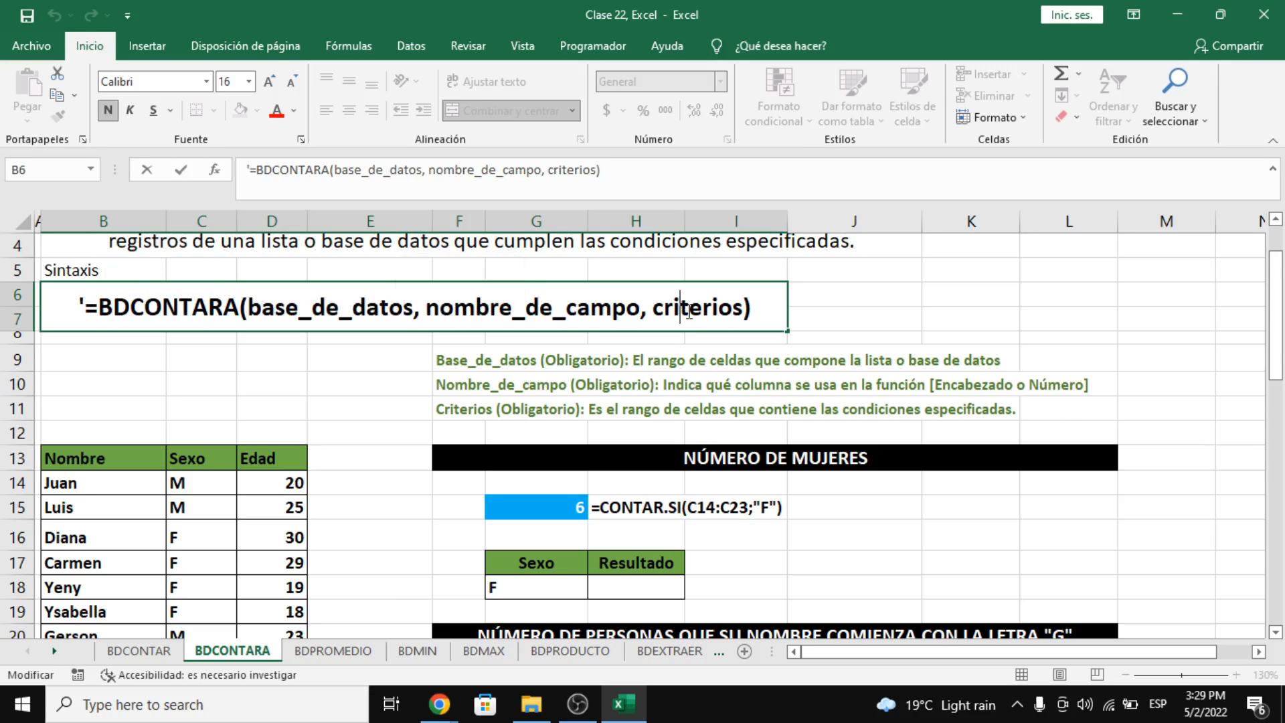
{"action": "key", "text": "Return"}
Step: Start a BDCONTARA formula in H18 for the number of women, with B13:D23 as the database range
{"action": "scroll", "coordinate": [795, 348], "scroll_direction": "down", "scroll_amount": 3}
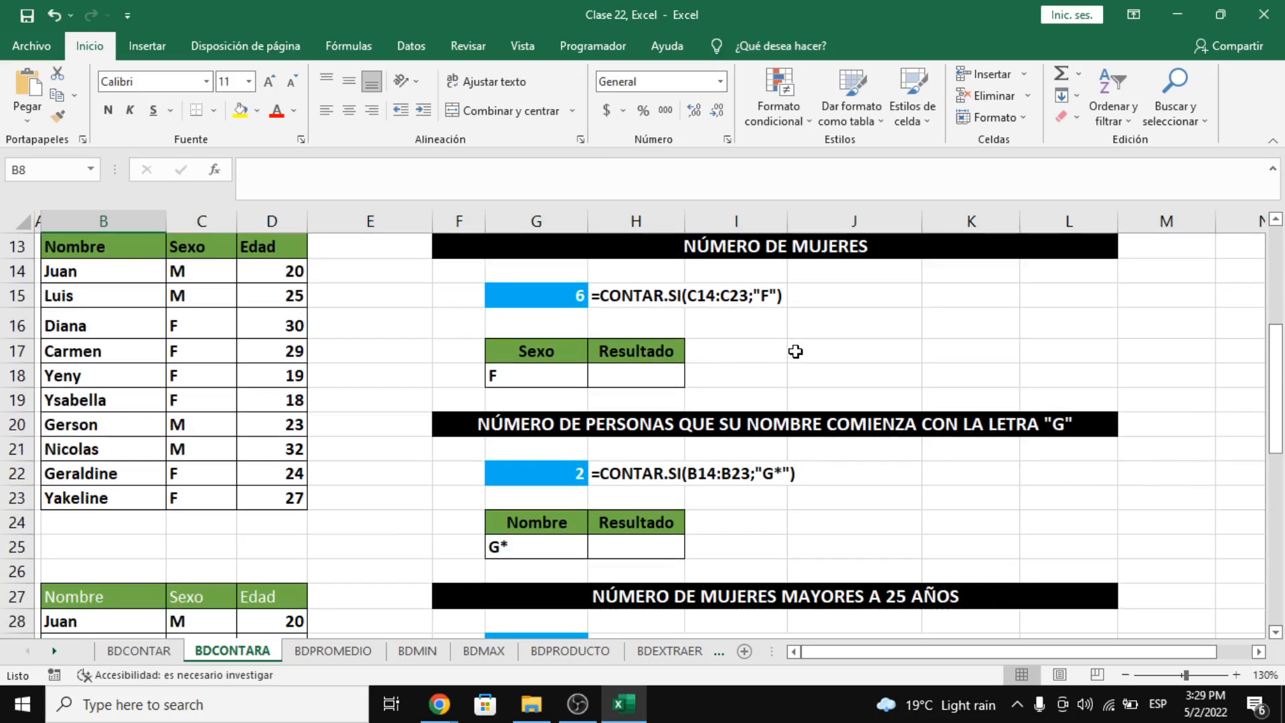
{"action": "left_click", "coordinate": [670, 369]}
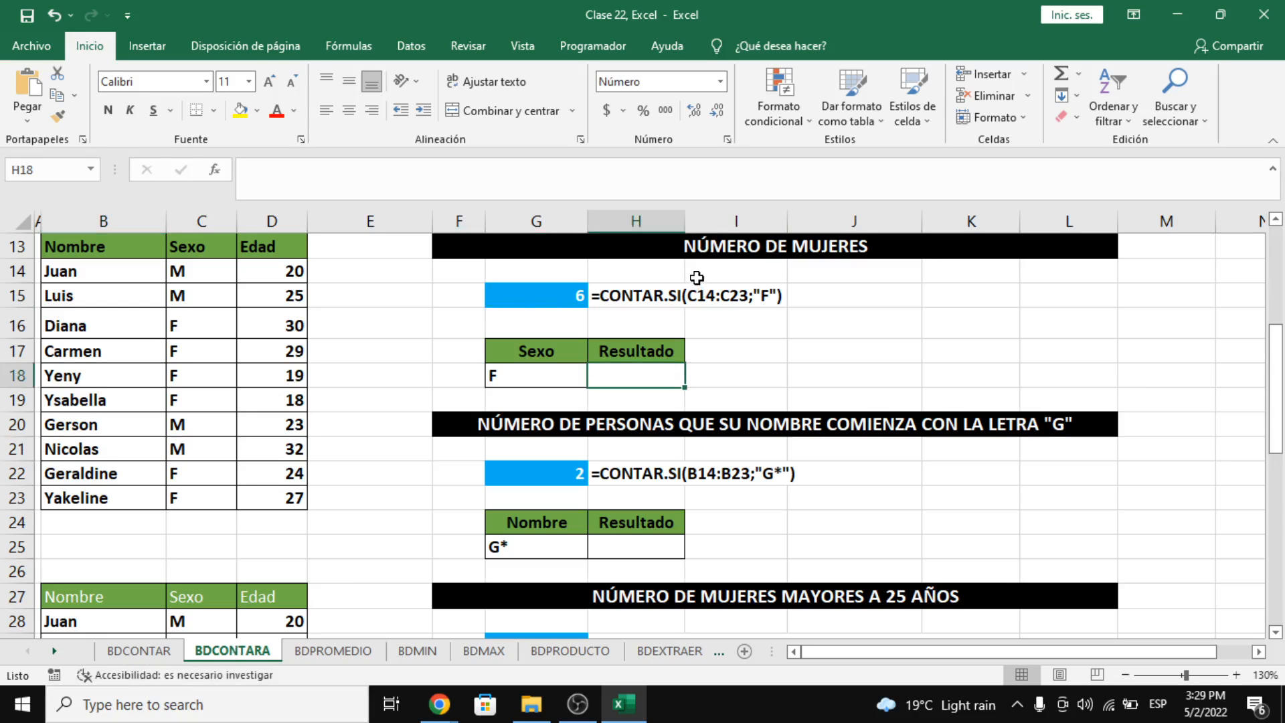
{"action": "left_click", "coordinate": [210, 244]}
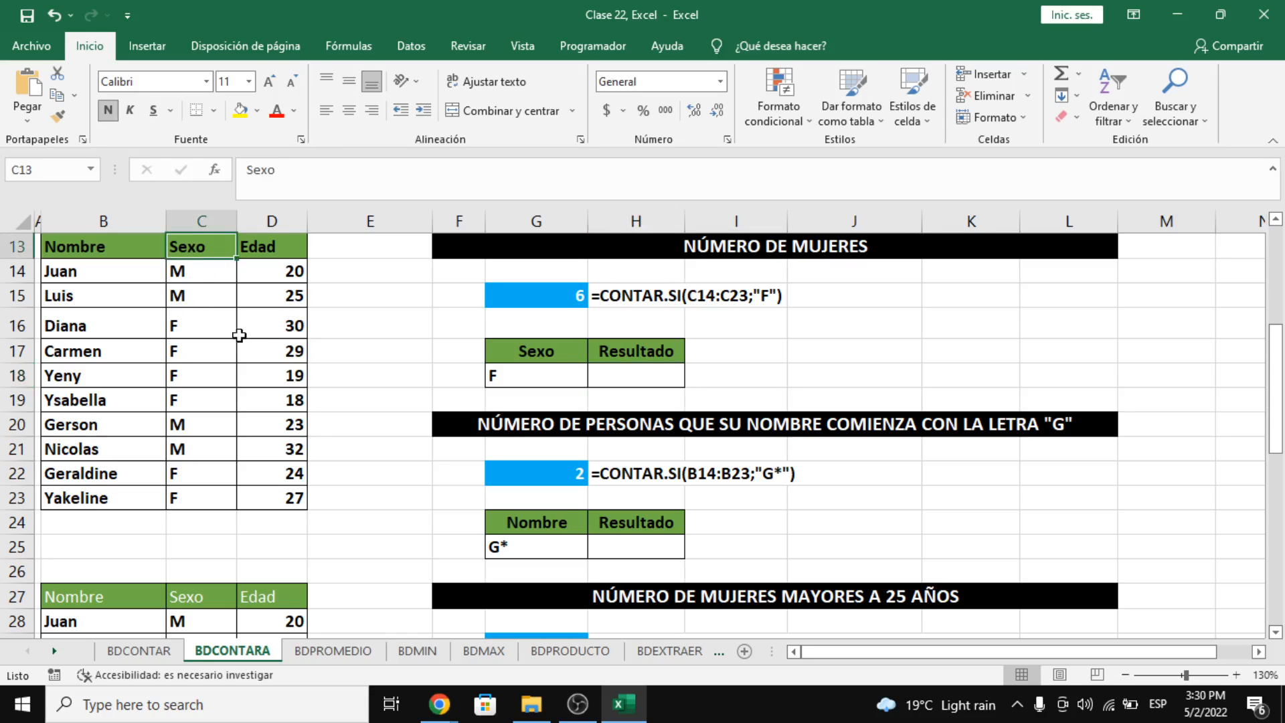
{"action": "left_click", "coordinate": [654, 366]}
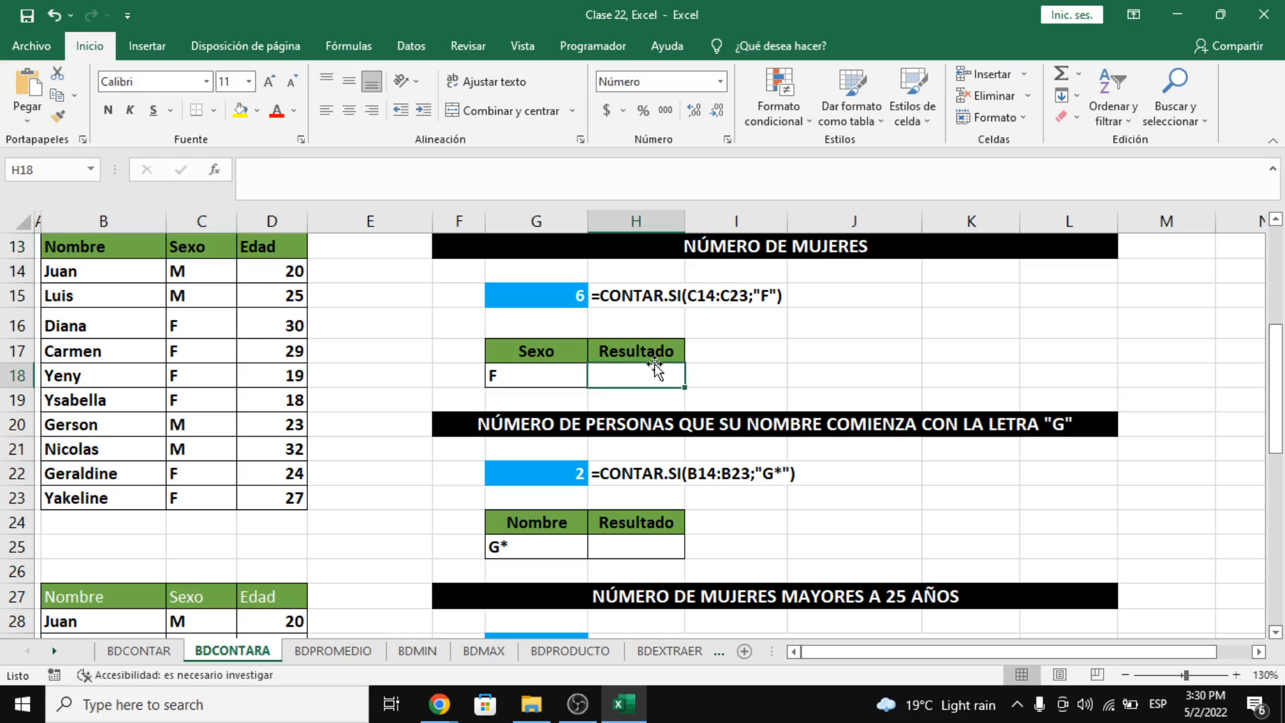
{"action": "type", "text": "="}
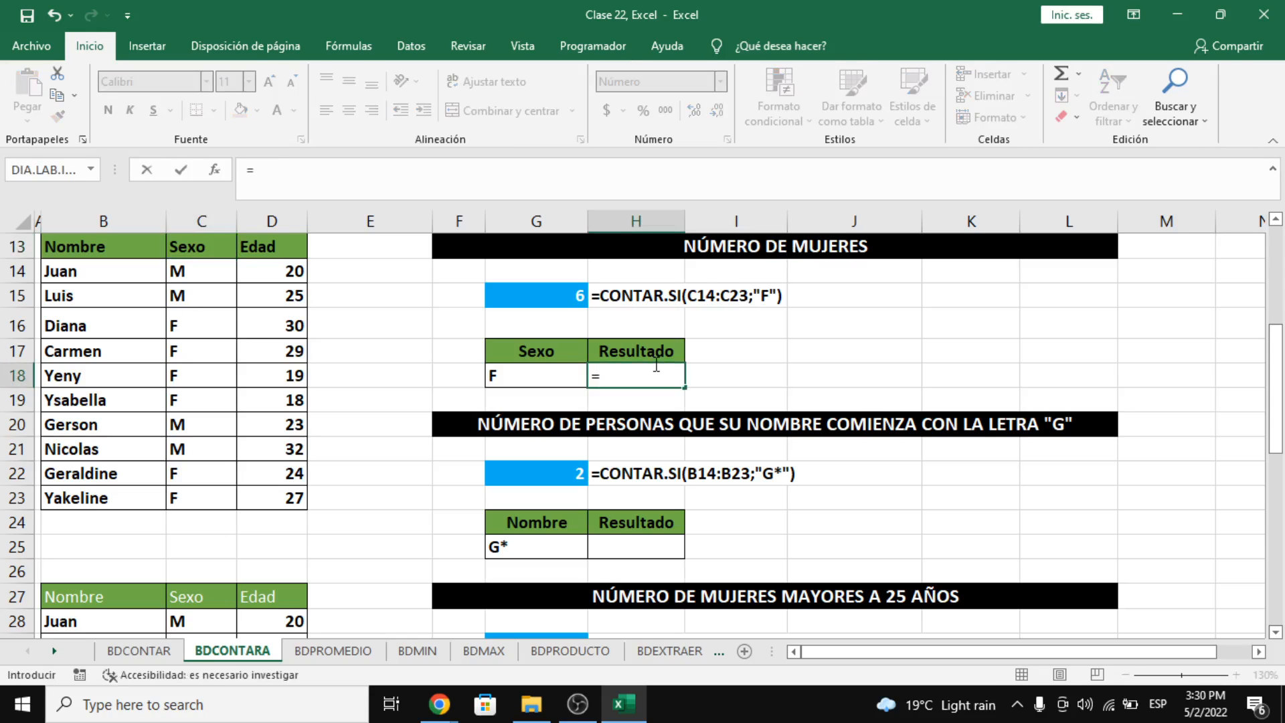
{"action": "type", "text": "BDCO"}
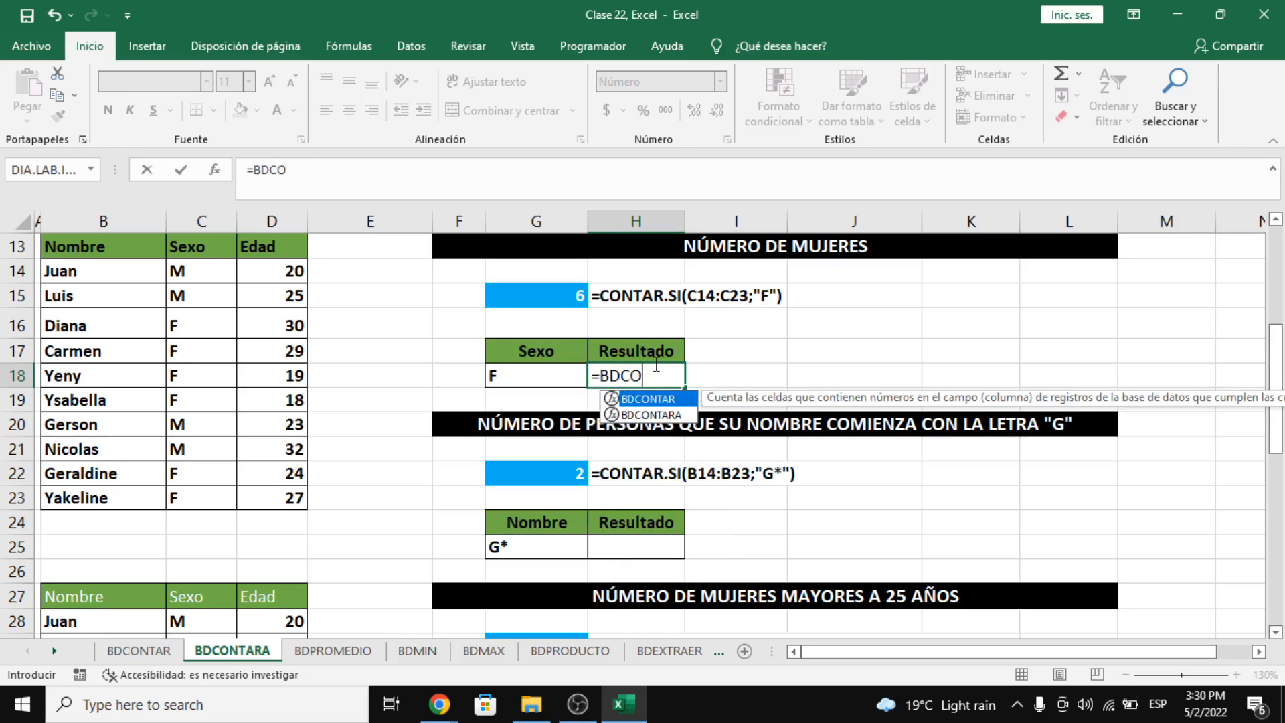
{"action": "type", "text": "NTARA("}
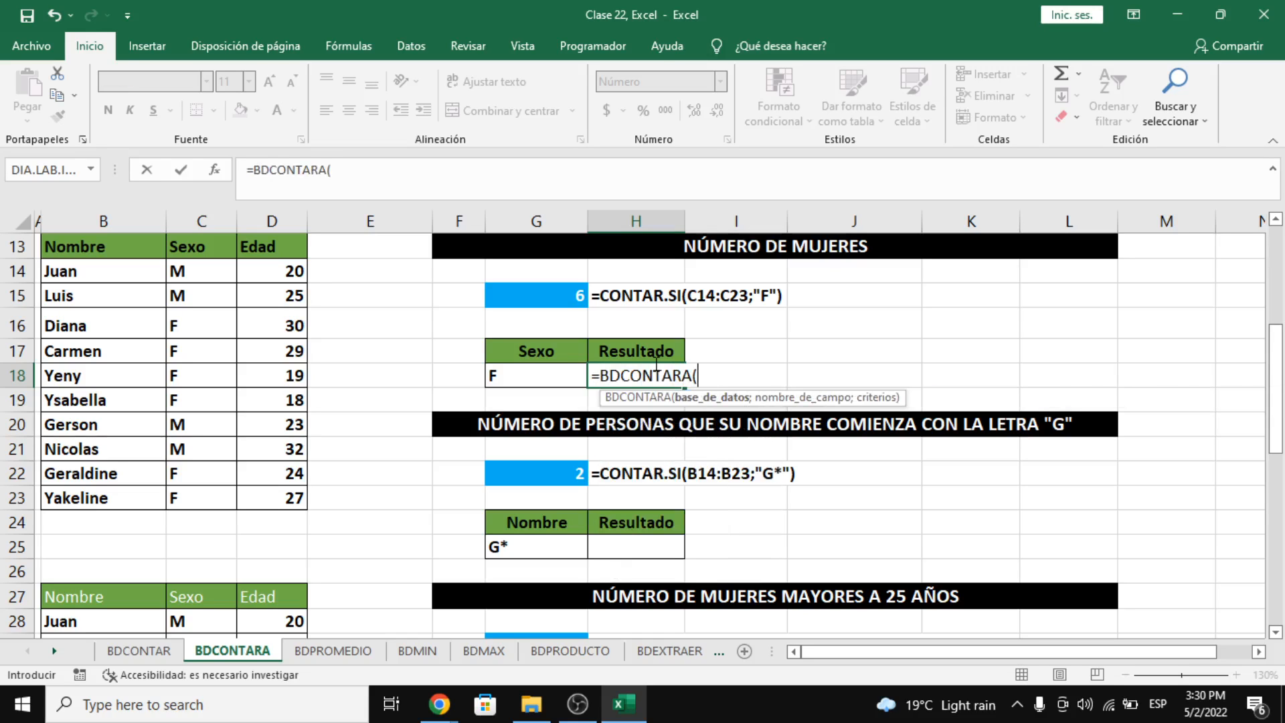
{"action": "left_click_drag", "start_coordinate": [145, 246], "coordinate": [283, 504]}
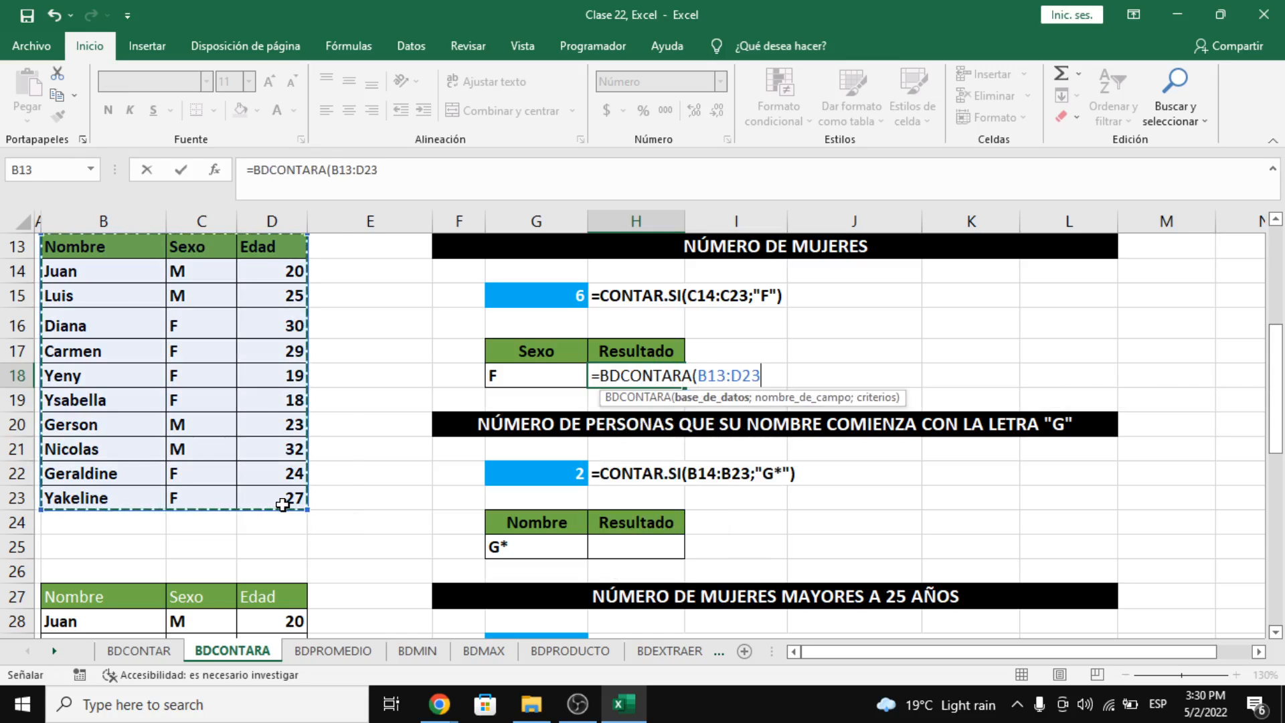
{"action": "type", "text": ";"}
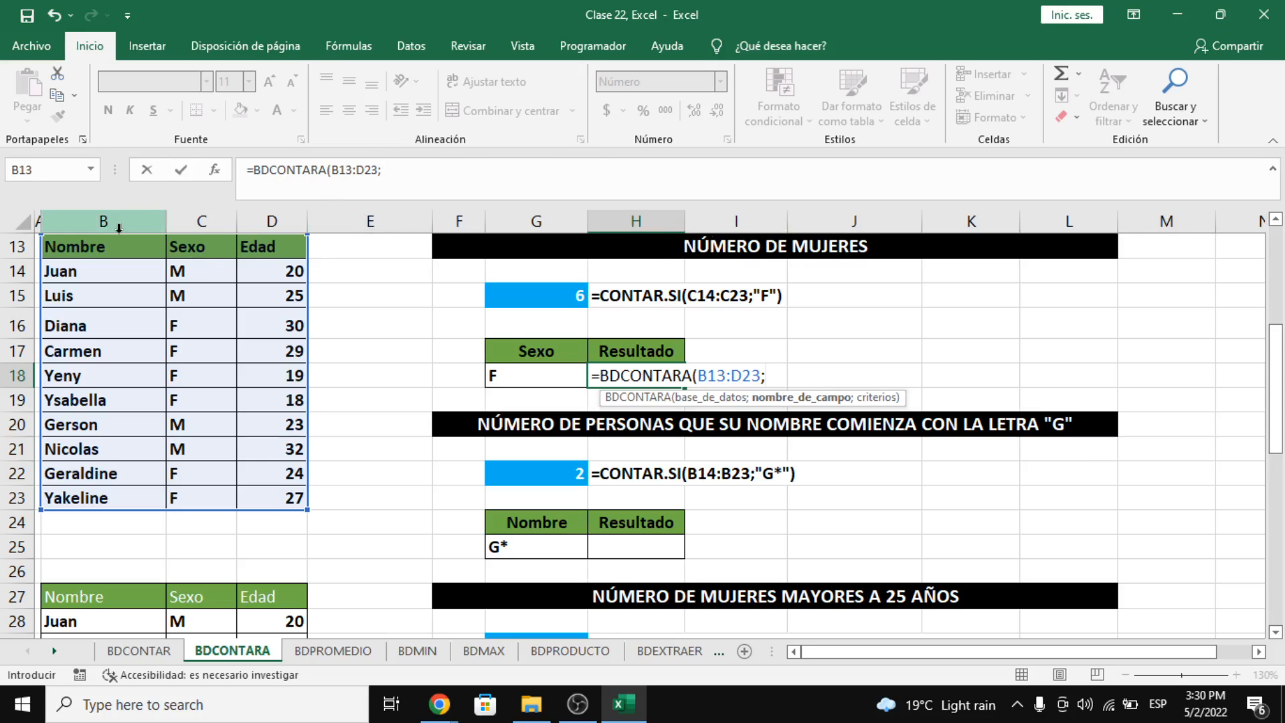
Step: Complete H18's BDCONTARA formula with the Sexo header C13 as the field name and G17:G18 as the criteria
{"action": "left_click", "coordinate": [194, 251]}
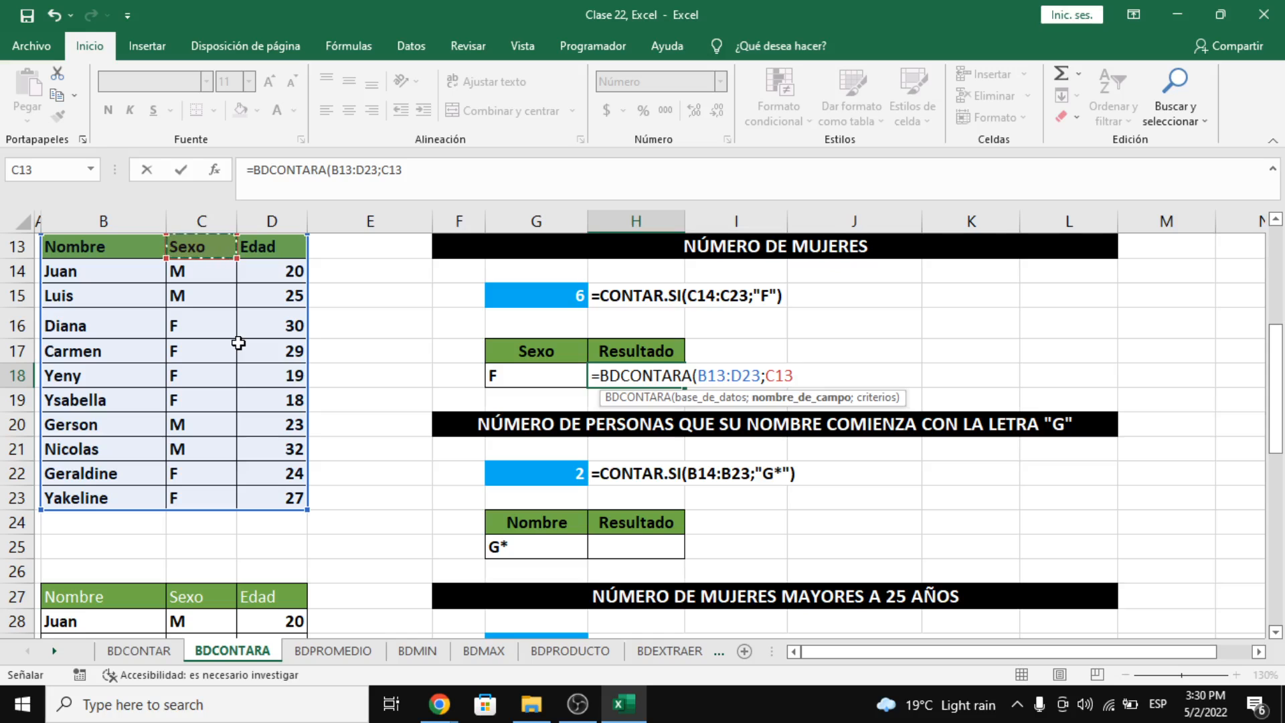
{"action": "scroll", "coordinate": [193, 308], "scroll_direction": "up", "scroll_amount": 2}
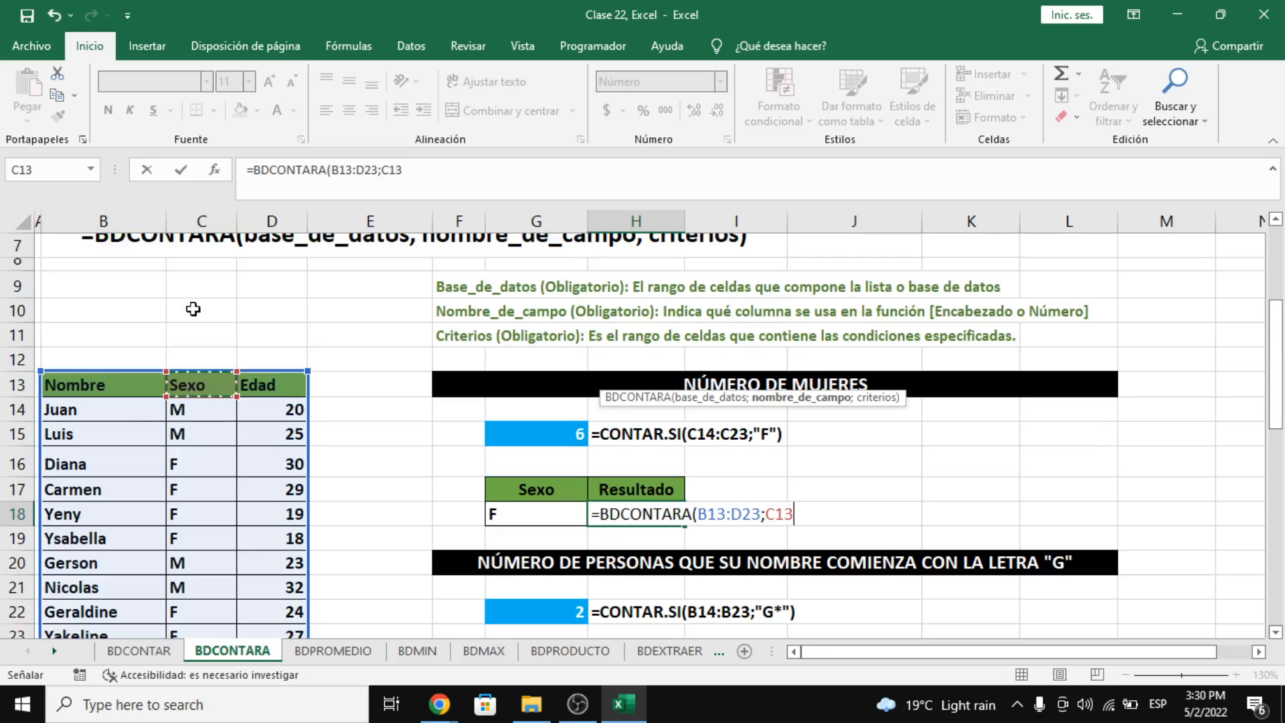
{"action": "scroll", "coordinate": [186, 365], "scroll_direction": "down", "scroll_amount": 1}
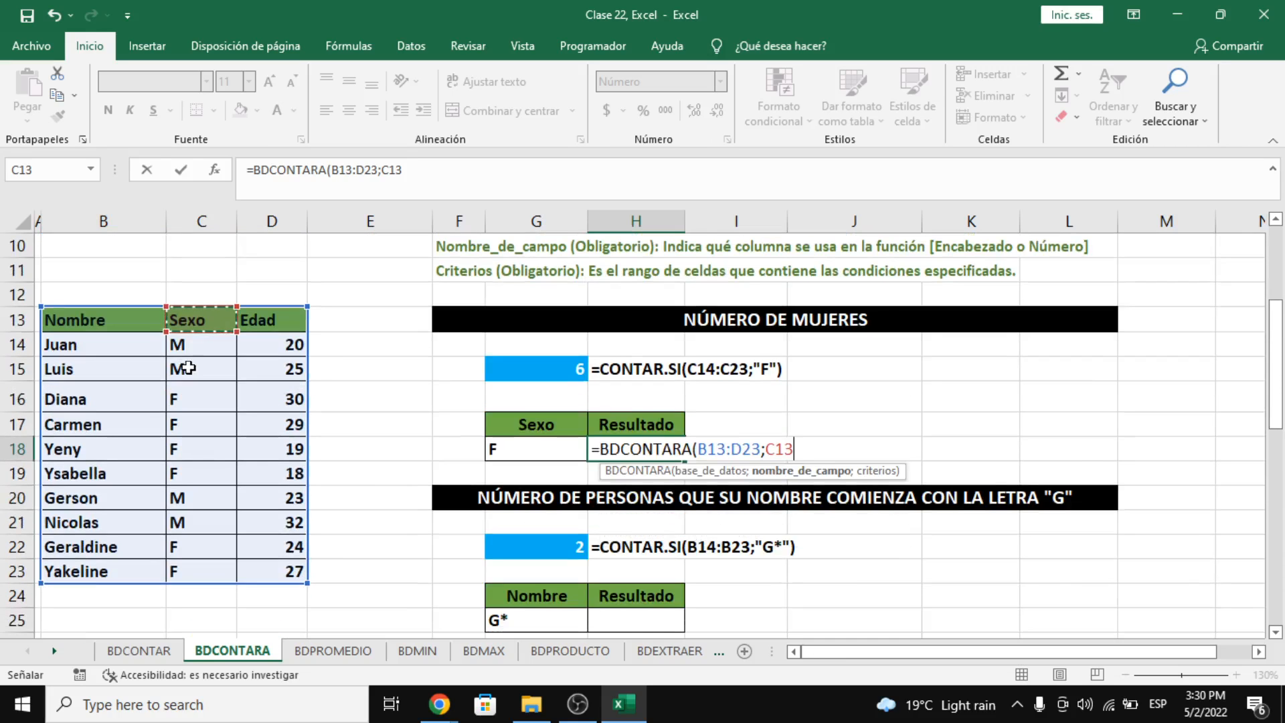
{"action": "type", "text": ";"}
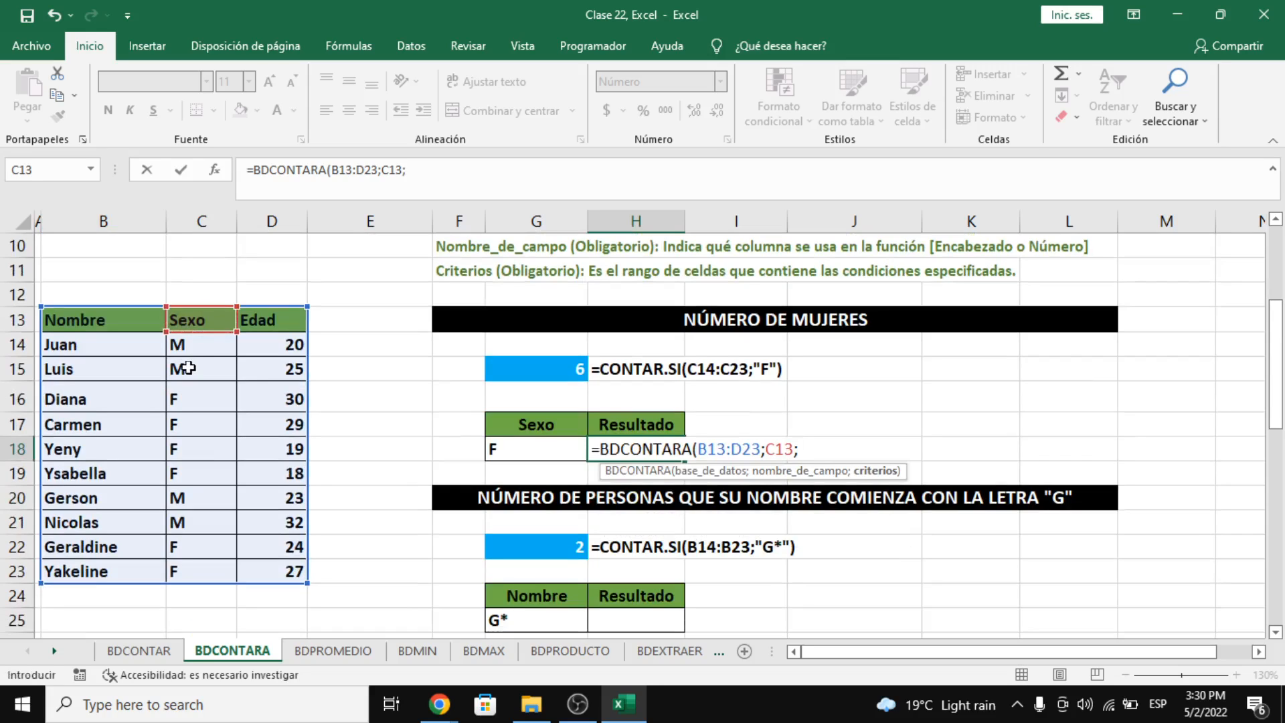
{"action": "left_click", "coordinate": [533, 425]}
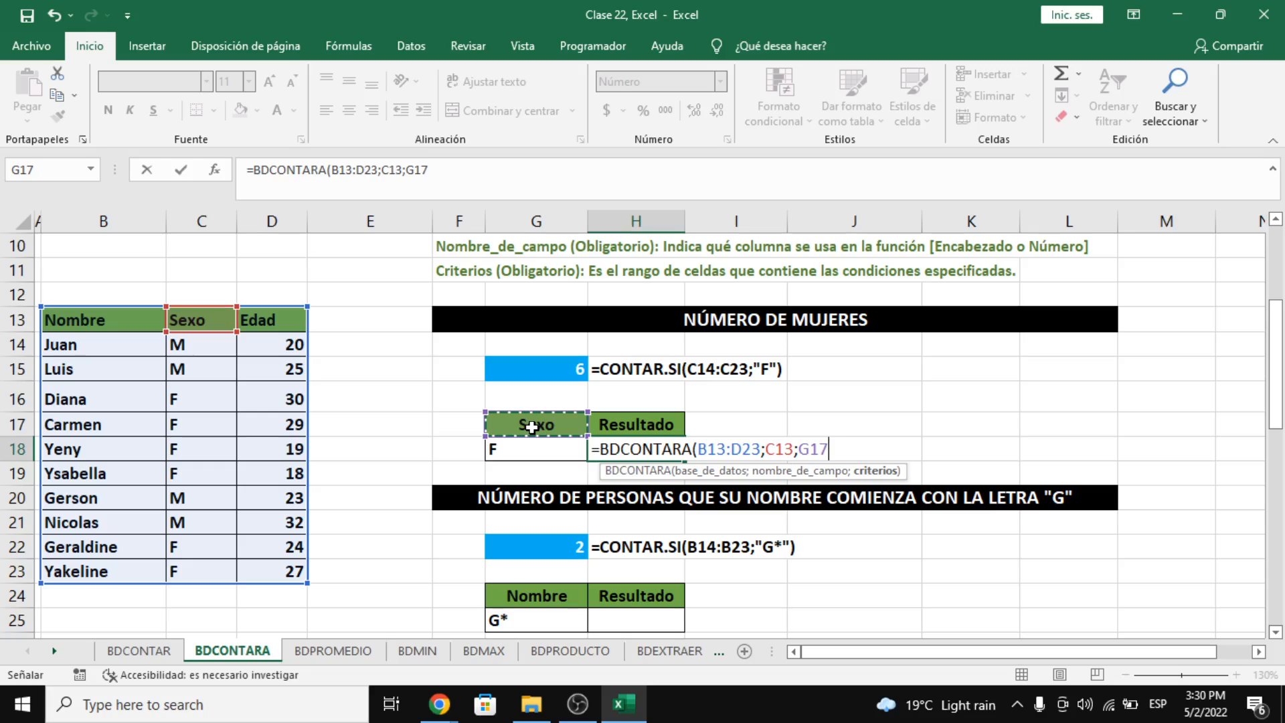
{"action": "left_click_drag", "start_coordinate": [532, 427], "coordinate": [532, 452]}
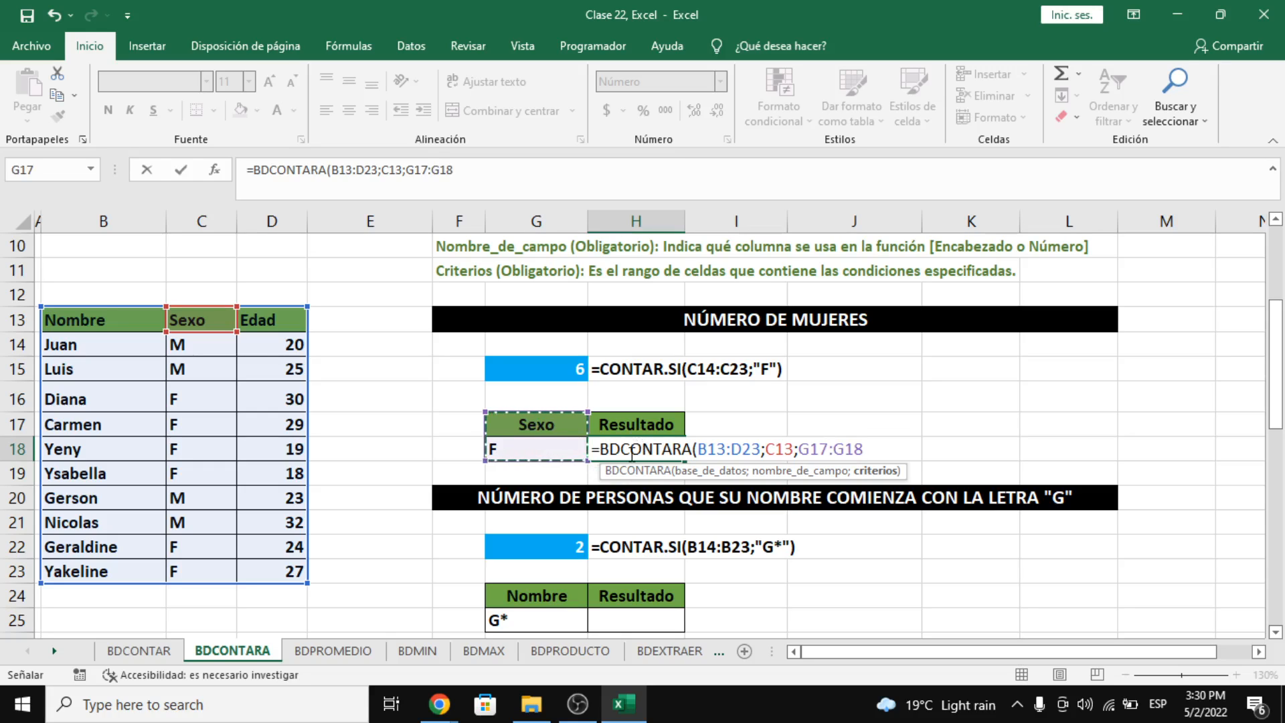
{"action": "key", "text": "Return"}
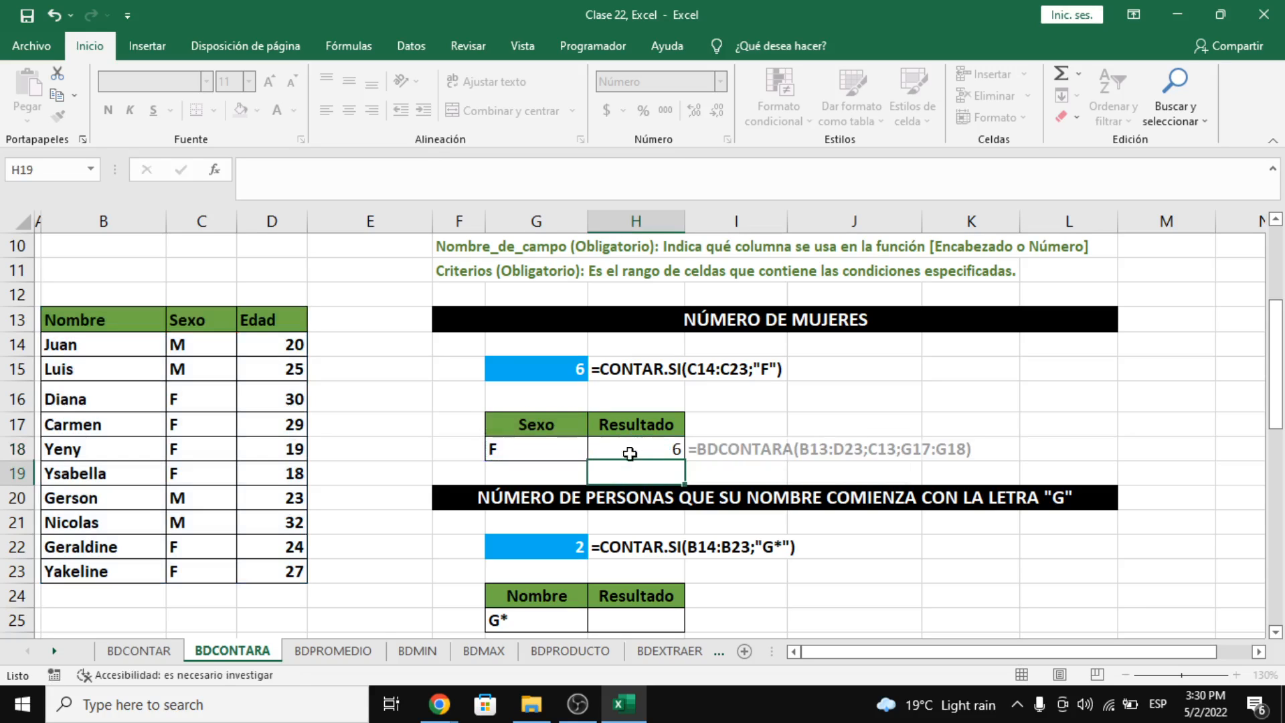
{"action": "left_click", "coordinate": [639, 424]}
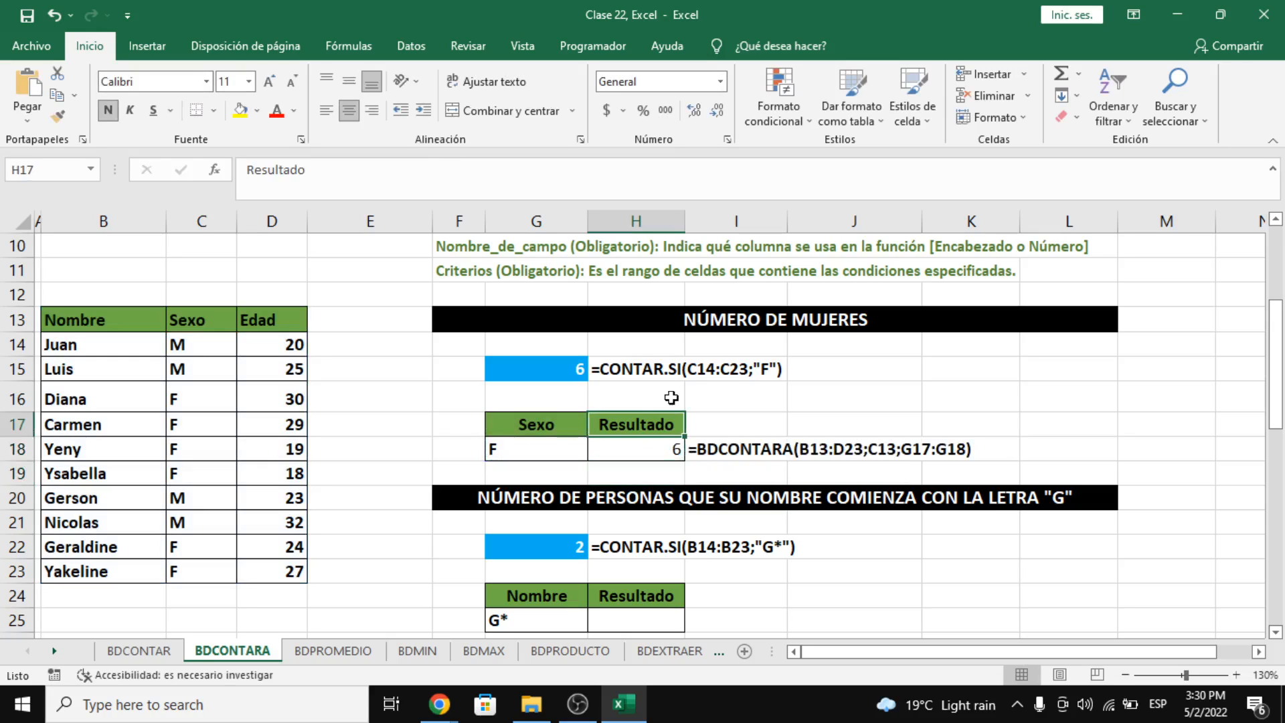
Step: Review H18's BDCONTARA formula for the number of women against its database range B13:D23
{"action": "left_click", "coordinate": [643, 447]}
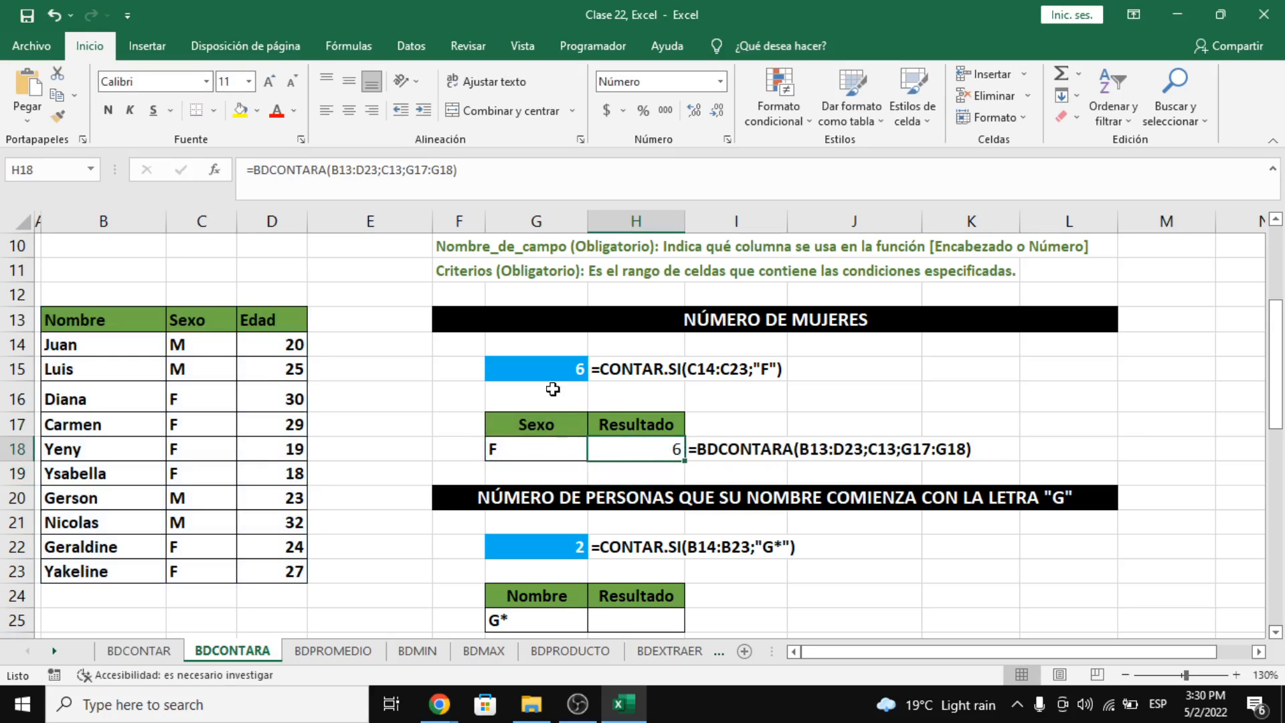
{"action": "left_click", "coordinate": [72, 322]}
{"action": "left_click_drag", "start_coordinate": [71, 322], "coordinate": [275, 571]}
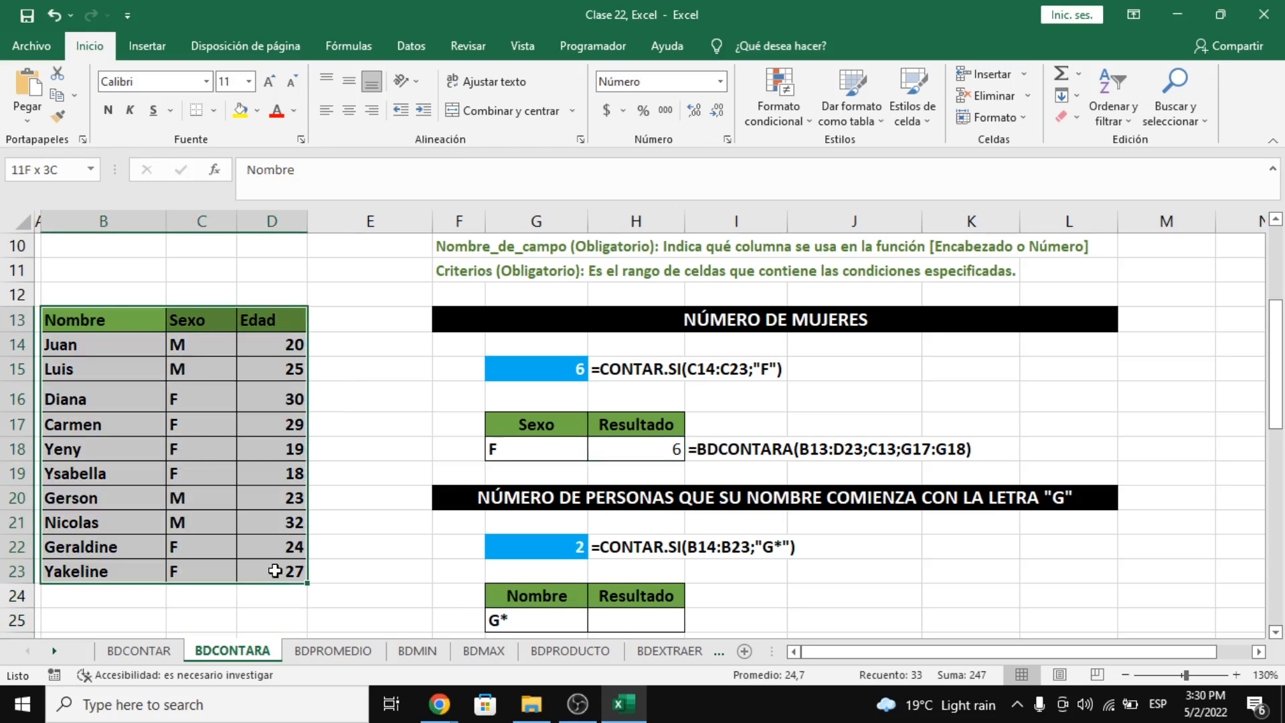
{"action": "left_click", "coordinate": [650, 451]}
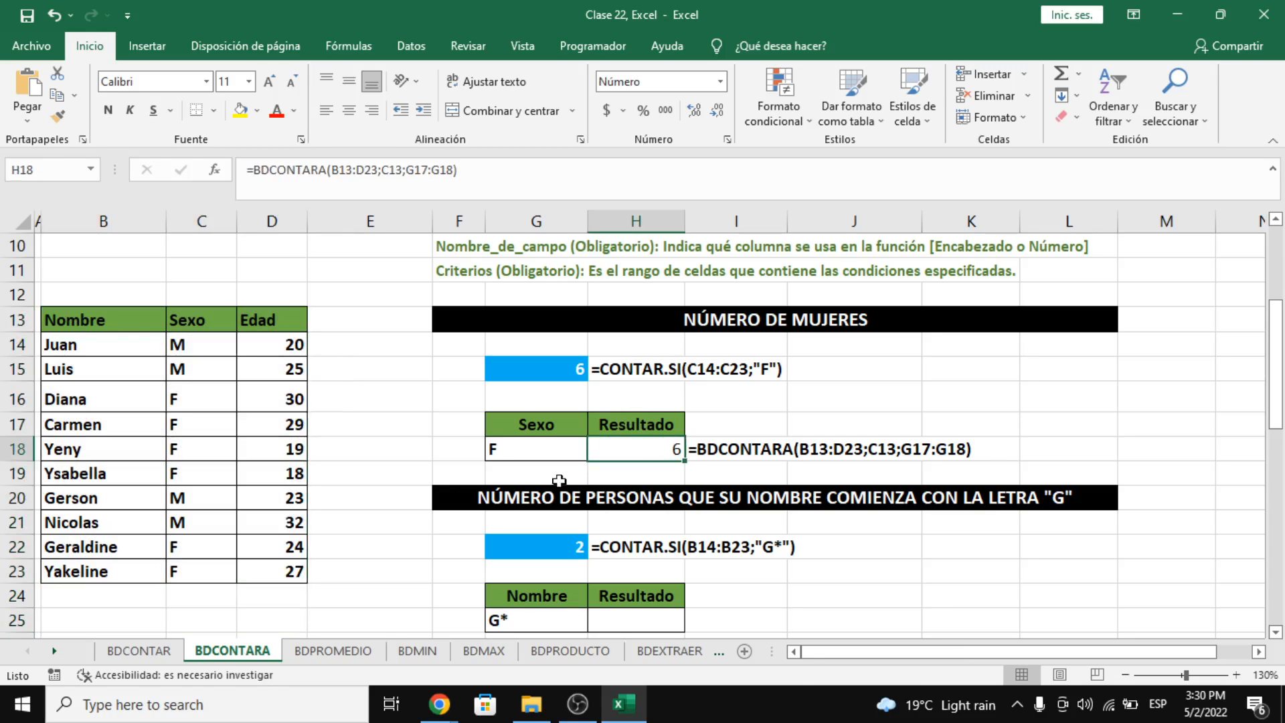
Step: Compare with H18 on the BDCONTAR sheet, examining the Sexo data in C13:C23, and return to the BDCONTARA sheet
{"action": "left_click", "coordinate": [152, 655]}
{"action": "scroll", "coordinate": [538, 495], "scroll_direction": "up", "scroll_amount": 8}
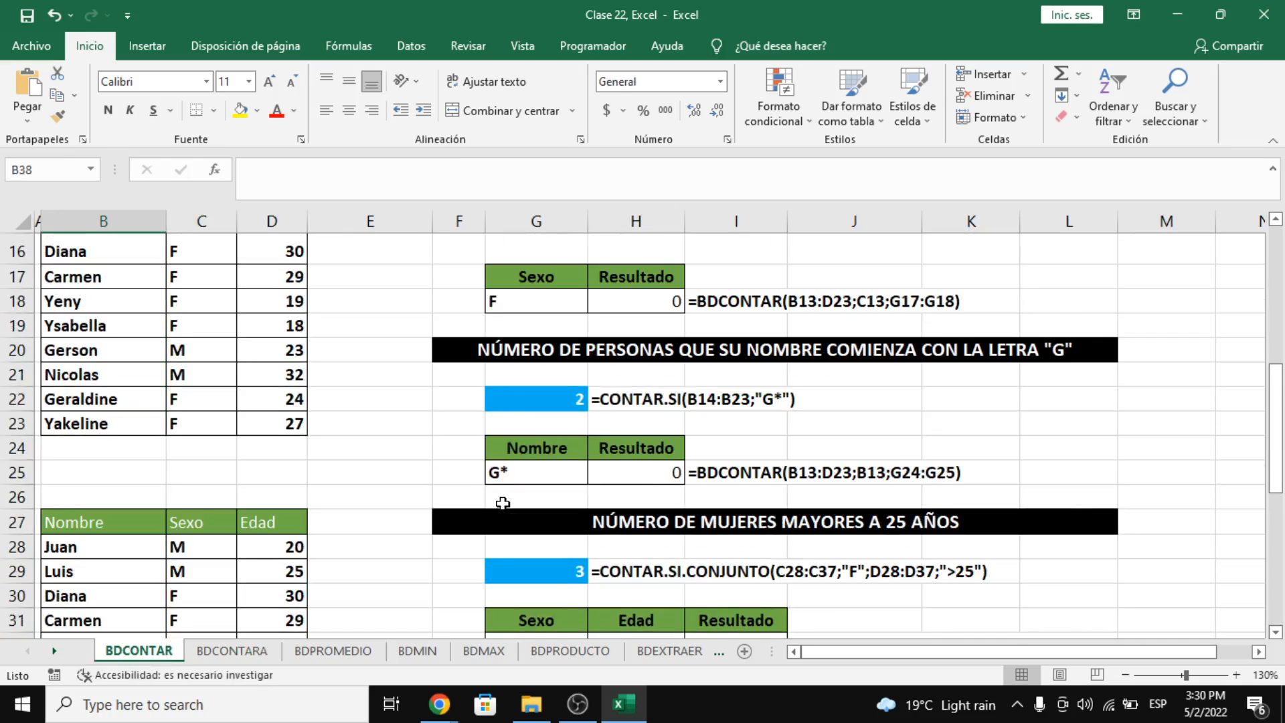
{"action": "left_click", "coordinate": [653, 450]}
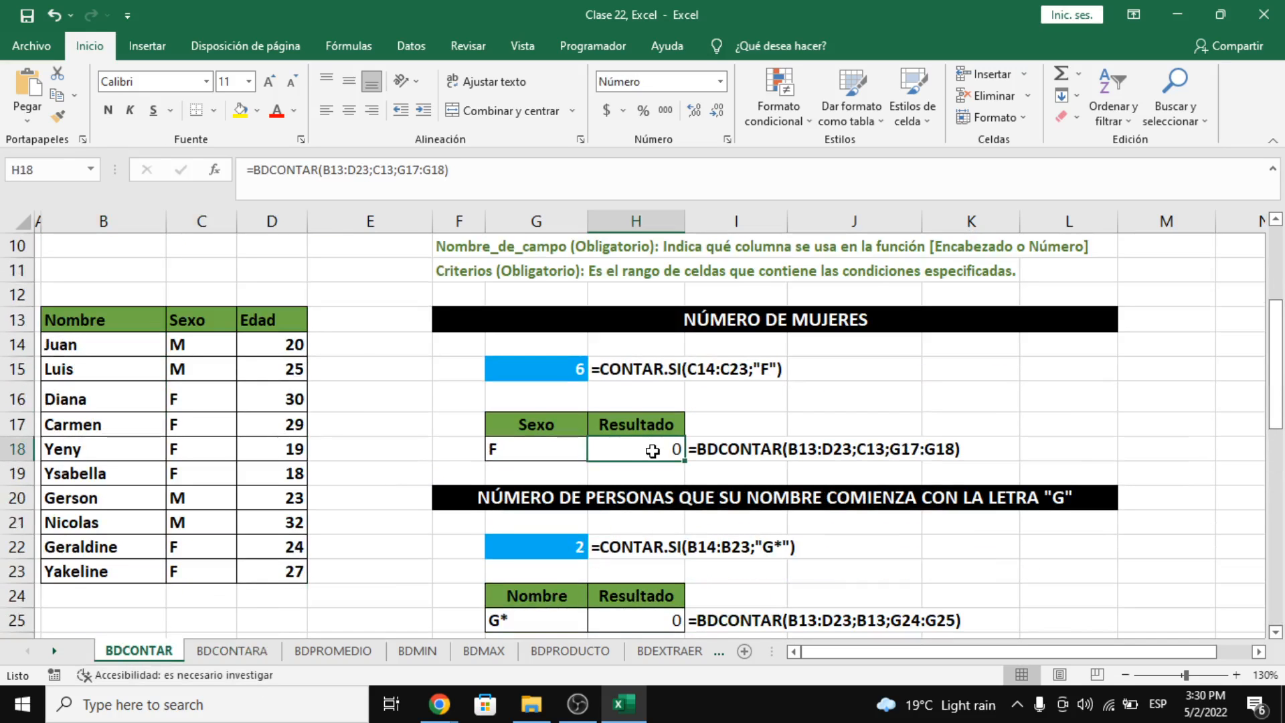
{"action": "left_click", "coordinate": [198, 321]}
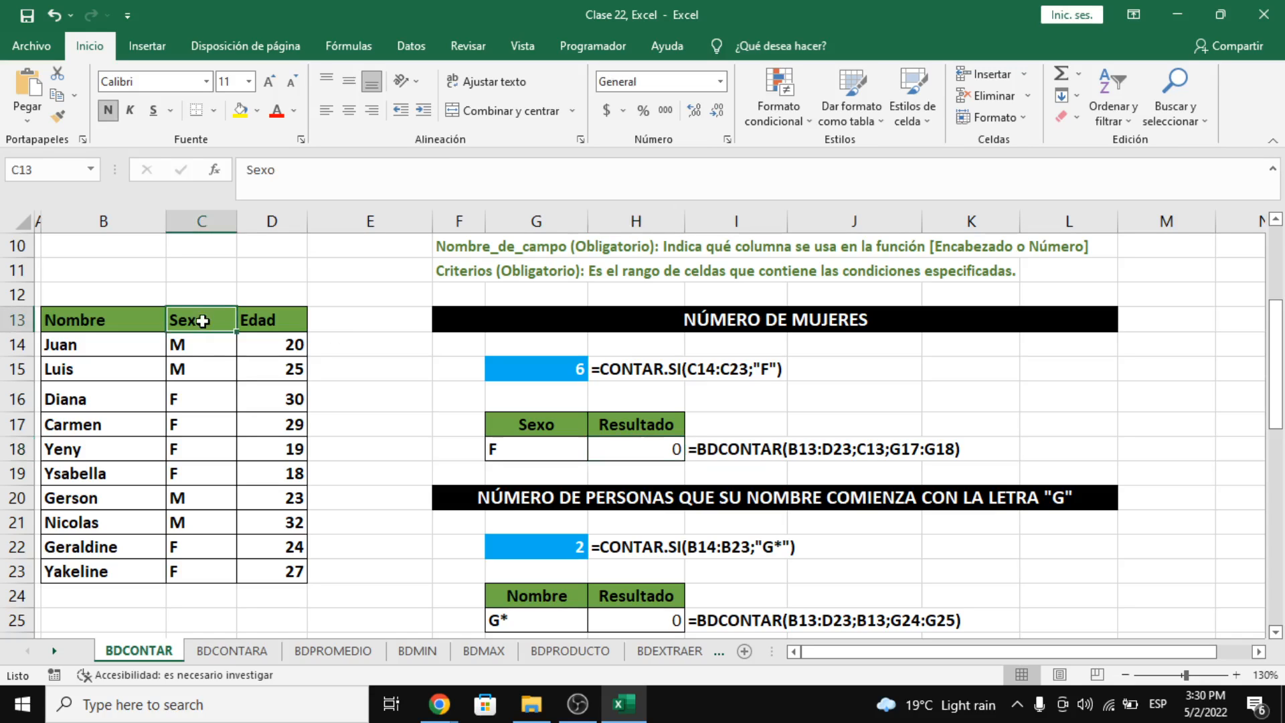
{"action": "left_click_drag", "start_coordinate": [204, 344], "coordinate": [212, 576]}
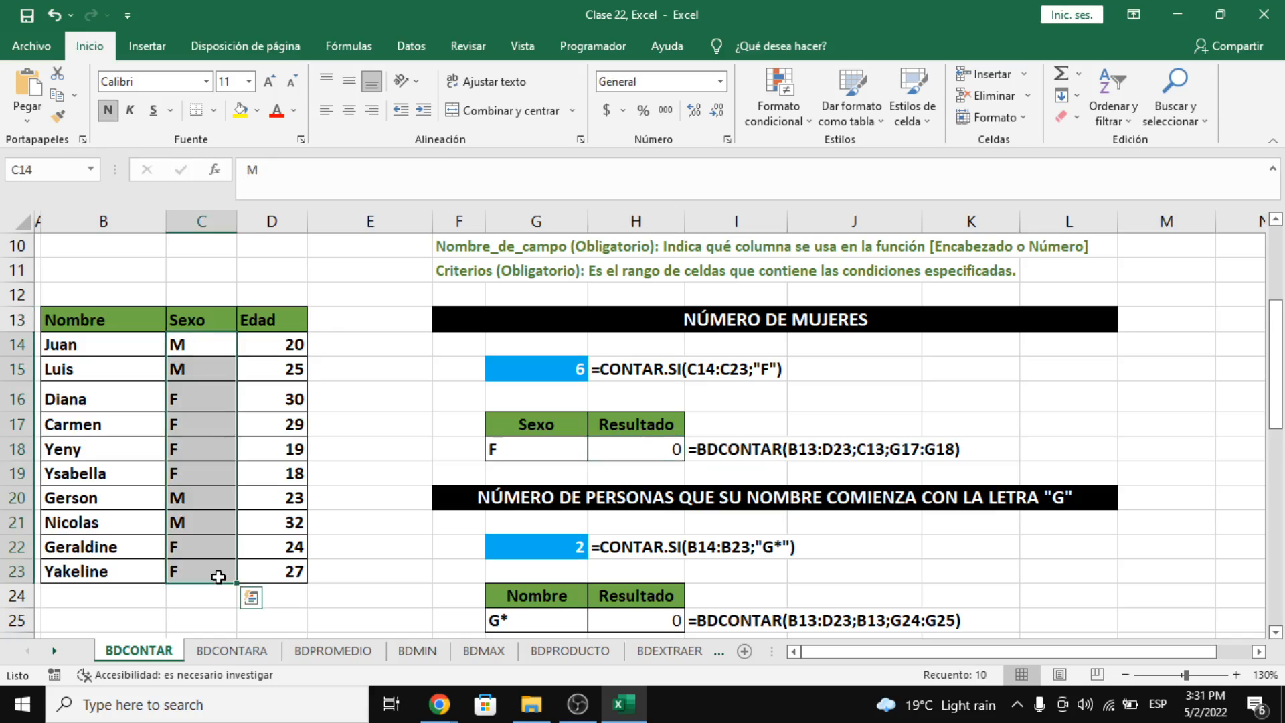
{"action": "left_click", "coordinate": [229, 651]}
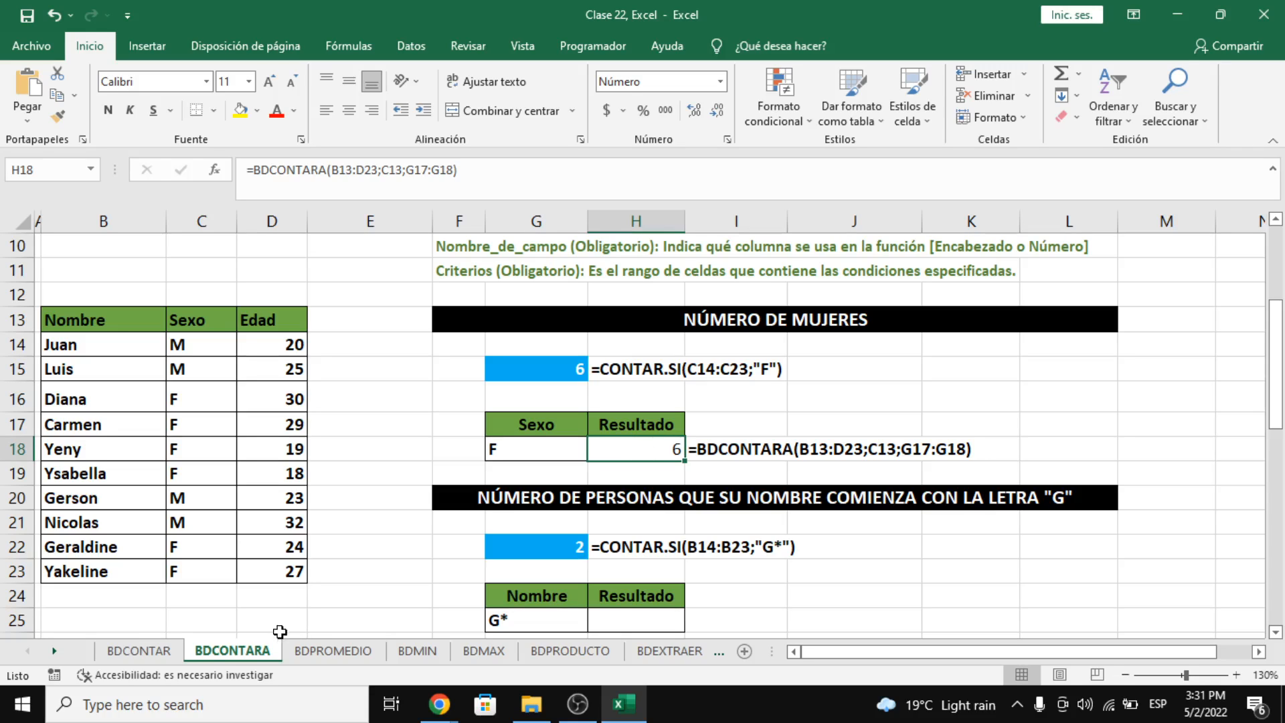
{"action": "left_click", "coordinate": [138, 651]}
{"action": "left_click", "coordinate": [216, 652]}
Step: Start a BDCONTARA formula in H25 for people whose name begins with G, with B13:D23 as the database range
{"action": "scroll", "coordinate": [620, 480], "scroll_direction": "down", "scroll_amount": 3}
{"action": "left_click", "coordinate": [539, 540]}
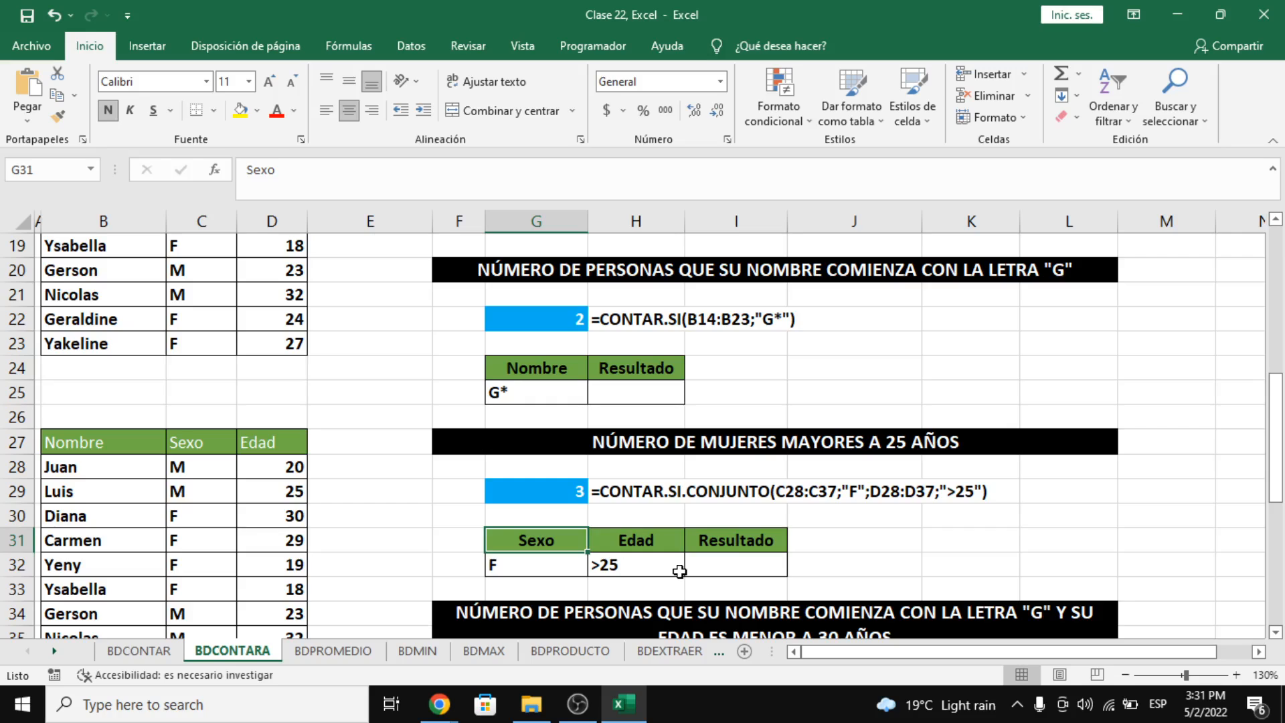
{"action": "scroll", "coordinate": [679, 571], "scroll_direction": "up", "scroll_amount": 2}
{"action": "left_click", "coordinate": [637, 547]}
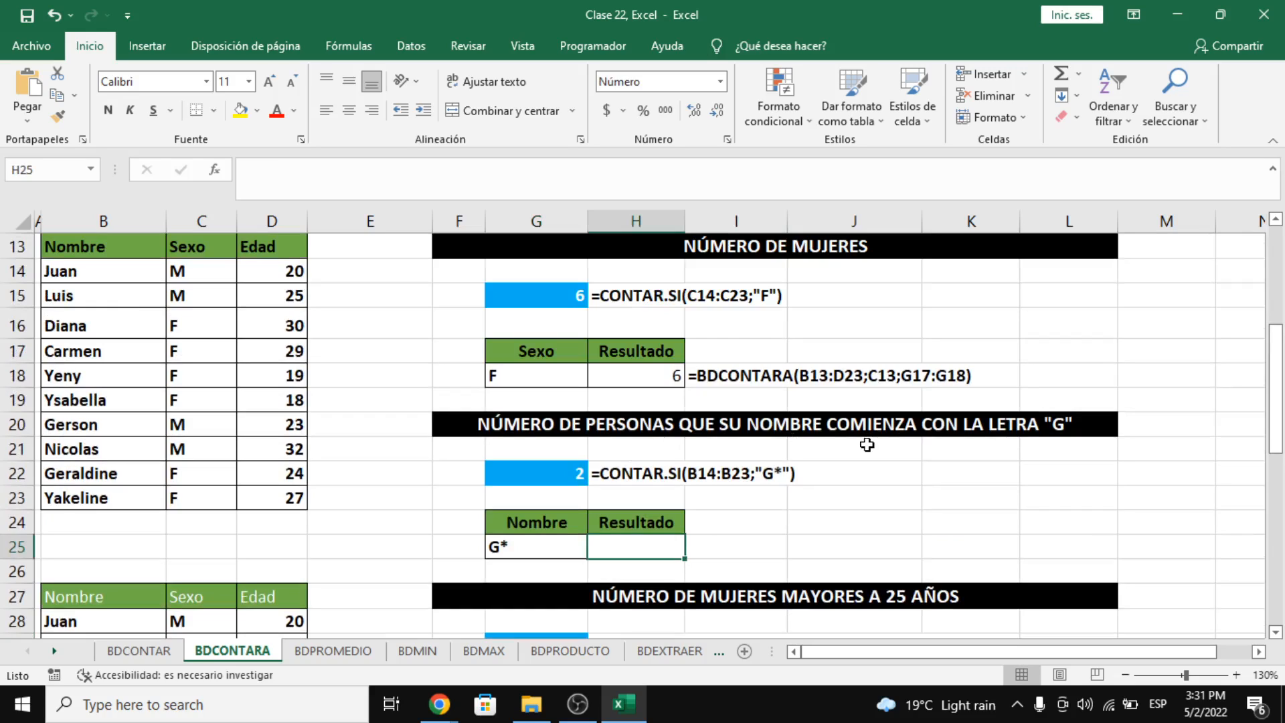
{"action": "type", "text": "=BDCONT"}
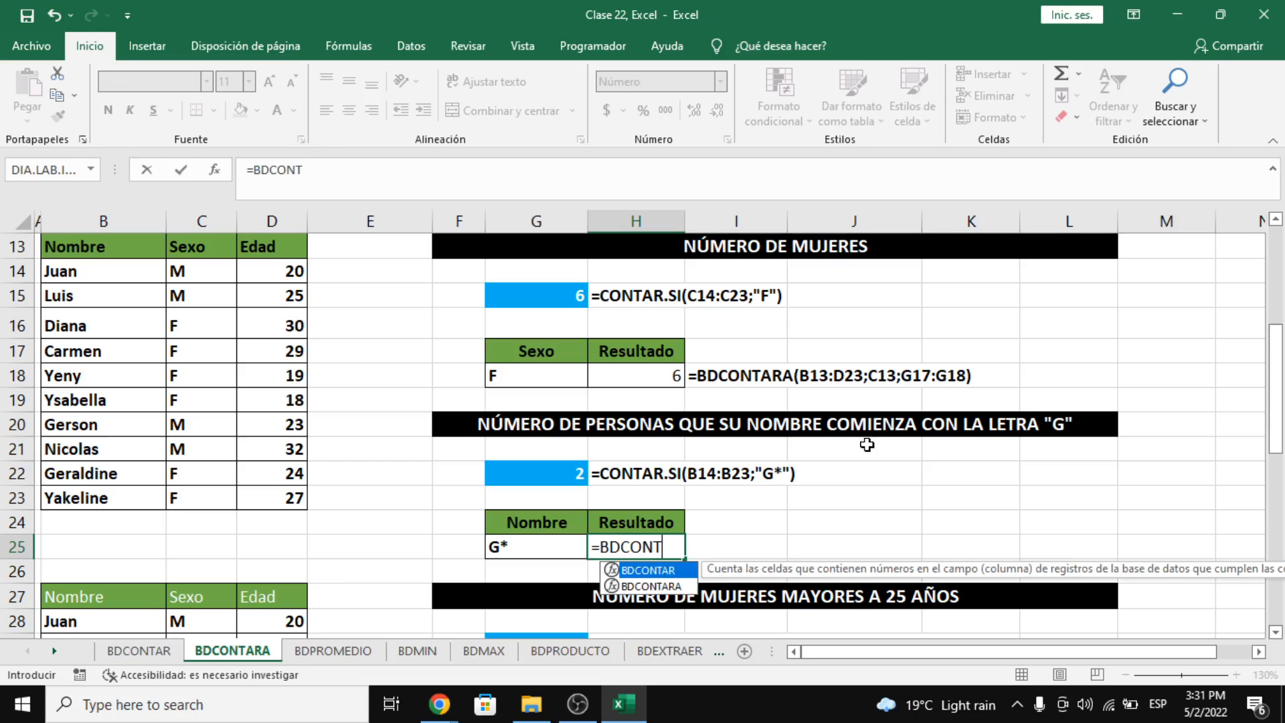
{"action": "key", "text": "Down"}
{"action": "key", "text": "Tab"}
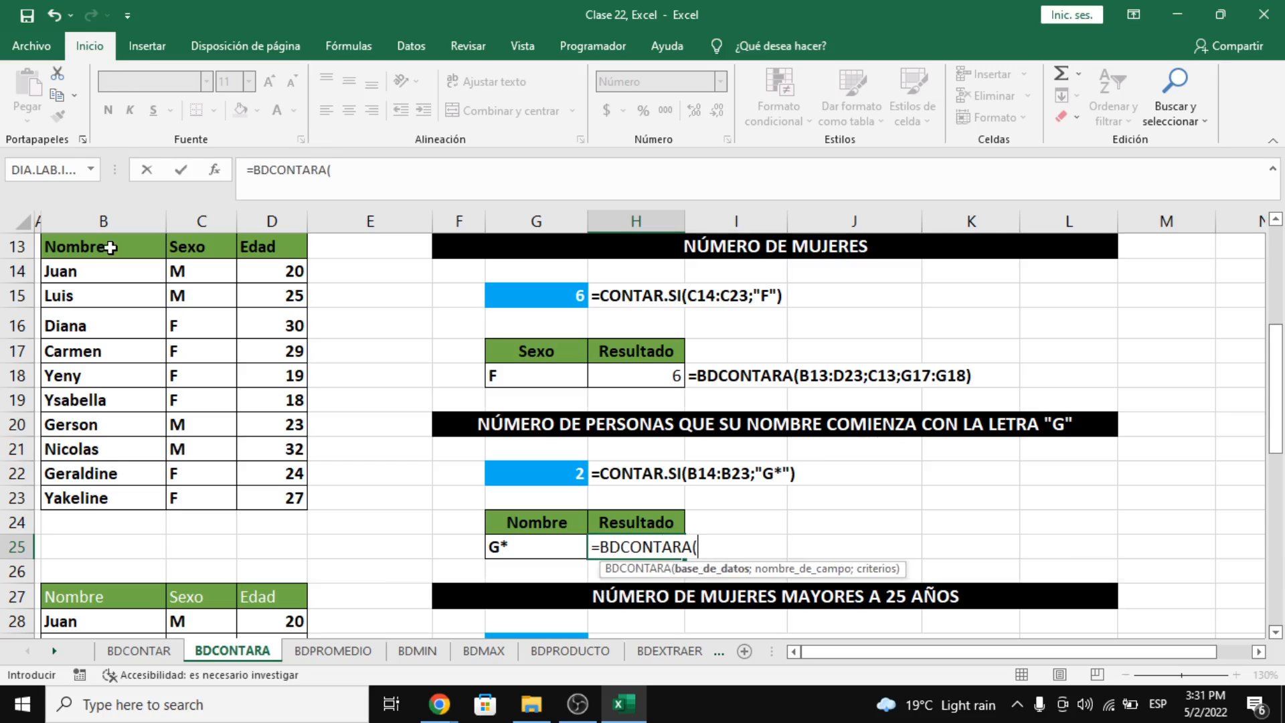
{"action": "left_click_drag", "start_coordinate": [110, 247], "coordinate": [285, 496]}
{"action": "type", "text": ";"}
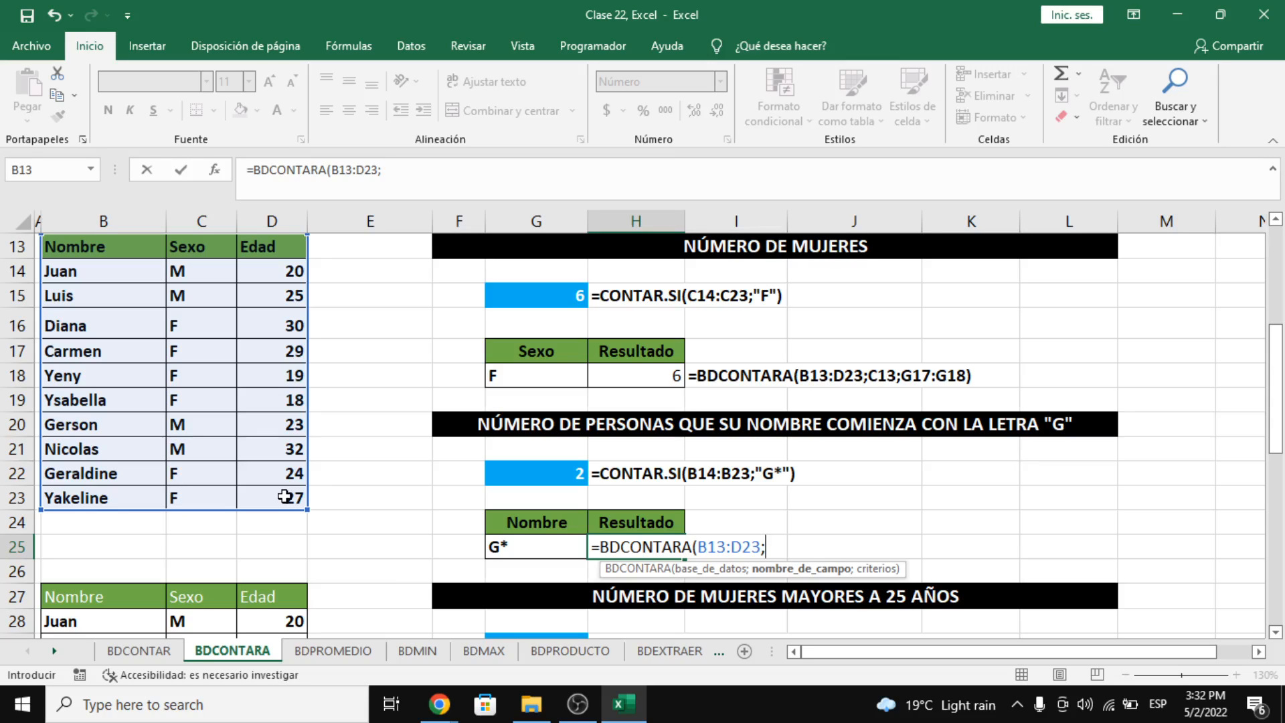
Step: Complete H25's BDCONTARA formula with the Nombre header B13 as the field name and G24:G25 as the criteria
{"action": "left_click", "coordinate": [108, 250]}
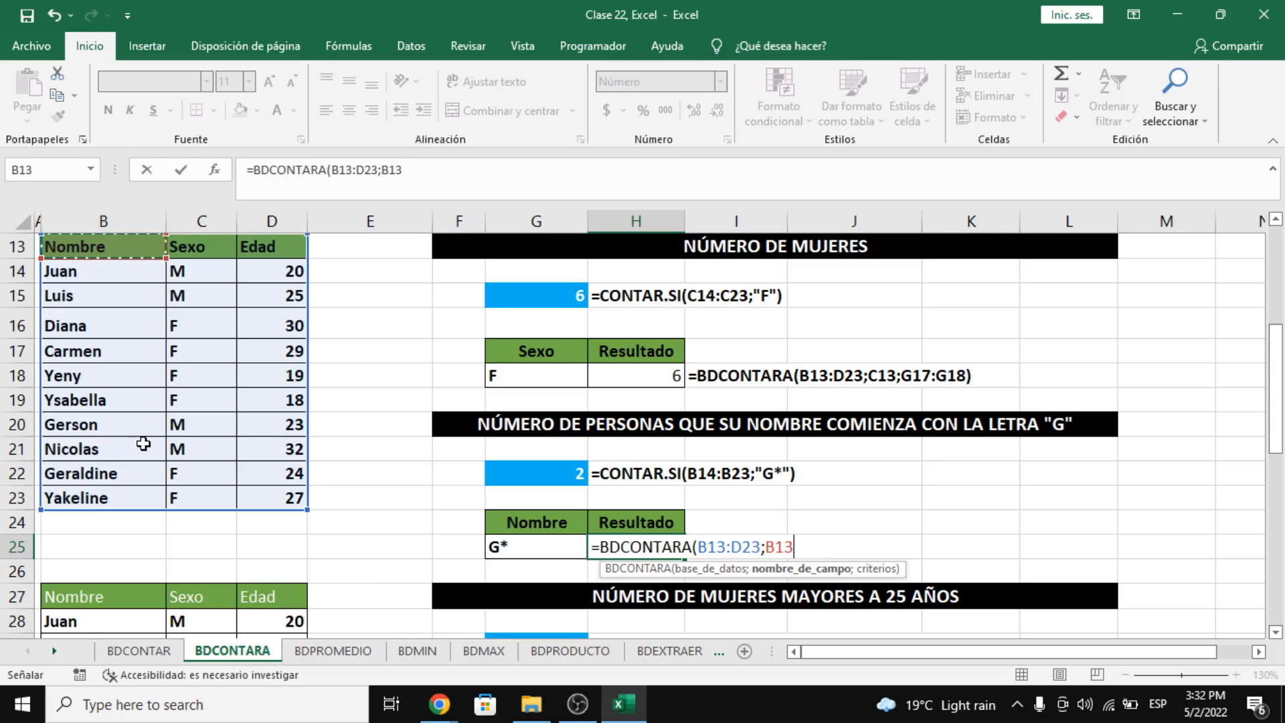
{"action": "type", "text": ";"}
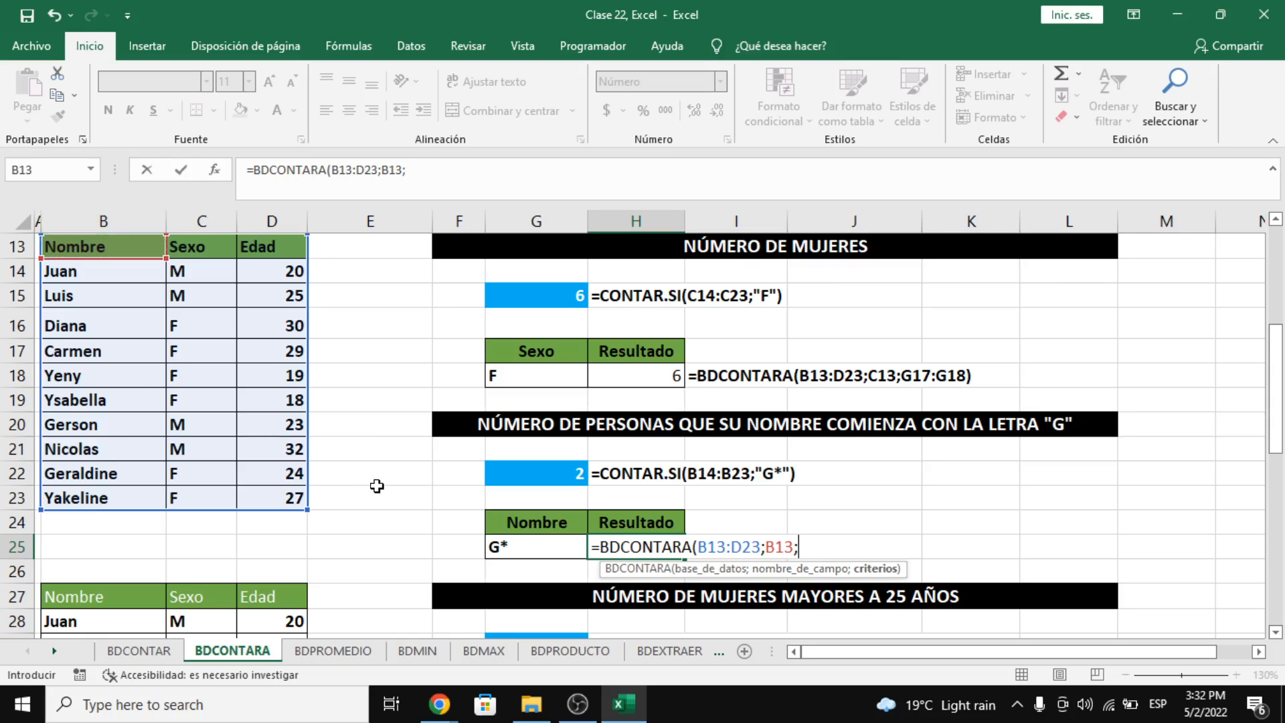
{"action": "left_click_drag", "start_coordinate": [504, 524], "coordinate": [511, 542]}
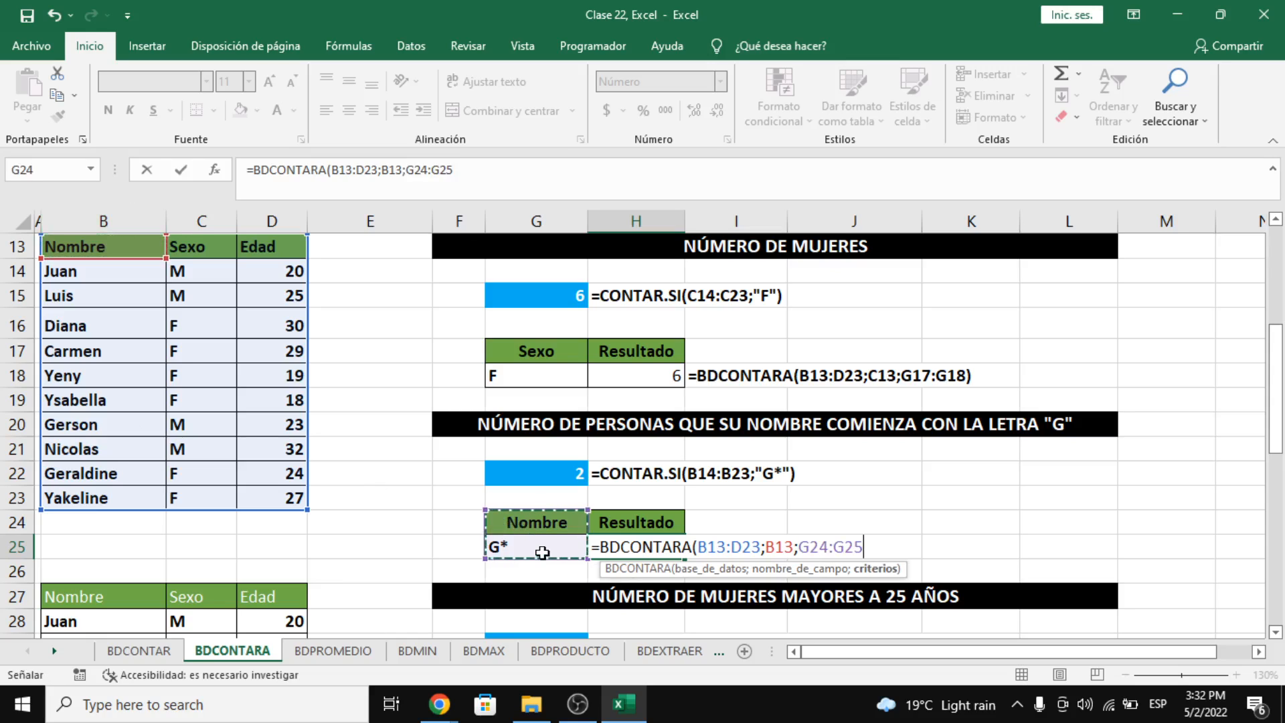
{"action": "key", "text": "Return"}
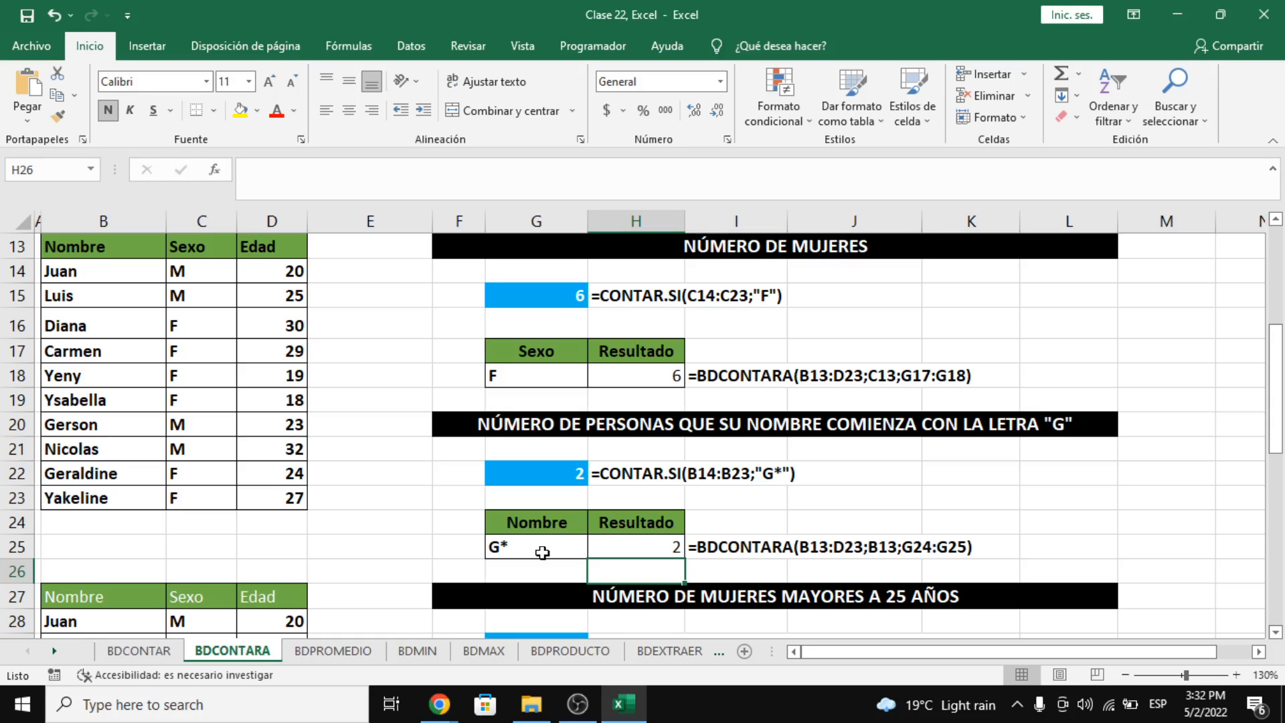
Step: Compare the BDCONTARA result in H25 with the CONTAR.SI formula in row 22
{"action": "key", "text": "Up"}
{"action": "key", "text": "Up"}
{"action": "key", "text": "Up"}
{"action": "key", "text": "Up"}
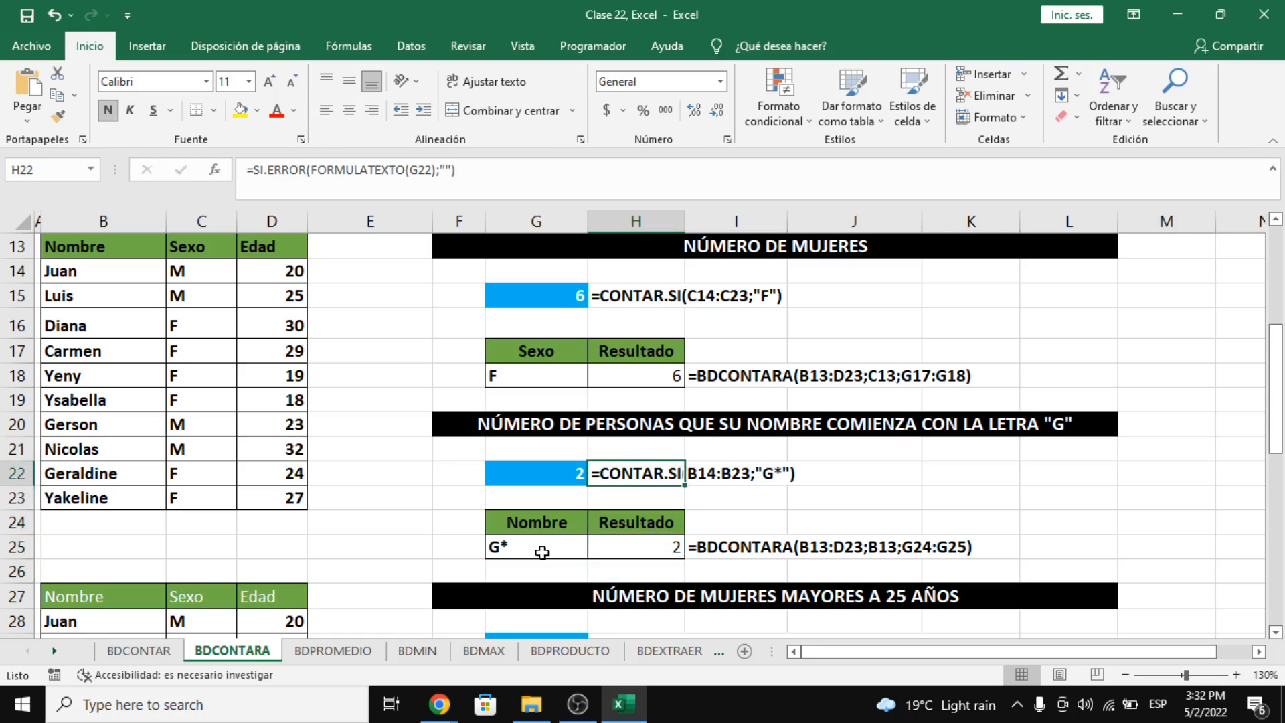
{"action": "key", "text": "Down"}
{"action": "key", "text": "Down"}
{"action": "key", "text": "Down"}
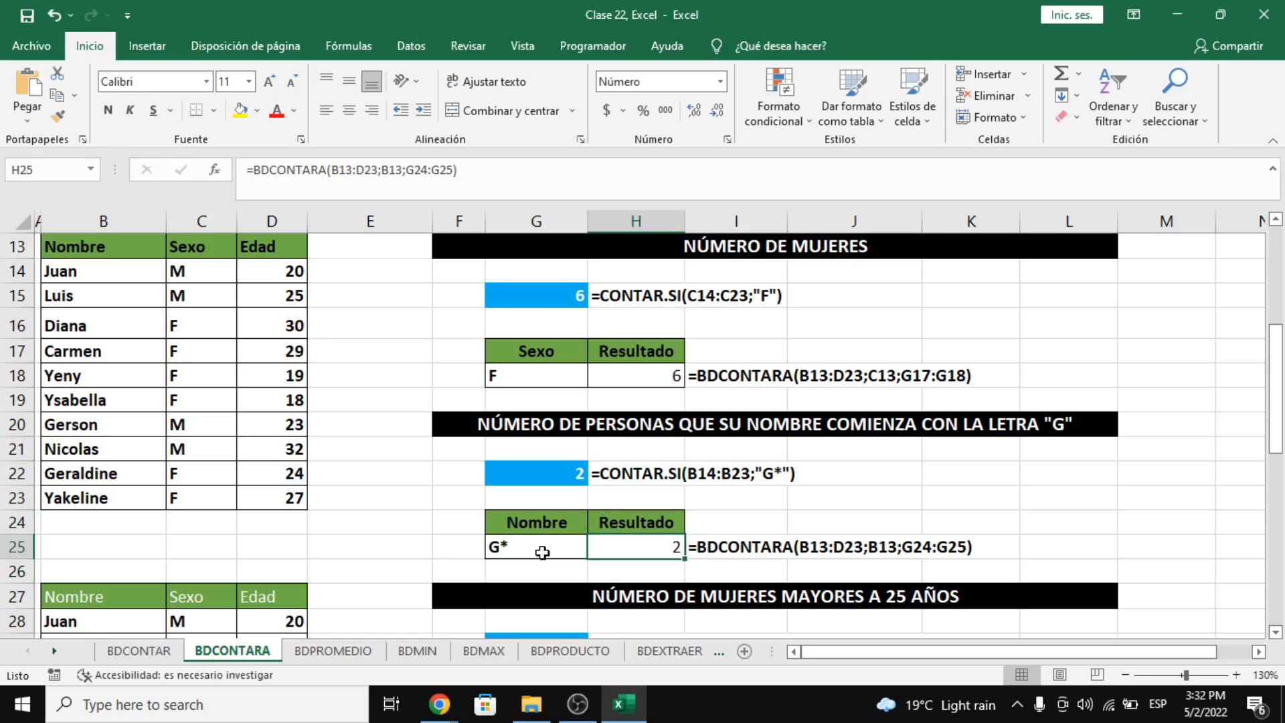
Step: Go to the exercise on women older than 25 and examine its heading in F27 and its Sexo and Edad criteria
{"action": "key", "text": "Down"}
{"action": "key", "text": "Down"}
{"action": "key", "text": "Down"}
{"action": "key", "text": "Down"}
{"action": "key", "text": "Down"}
{"action": "key", "text": "Down"}
{"action": "key", "text": "Right"}
{"action": "key", "text": "Right"}
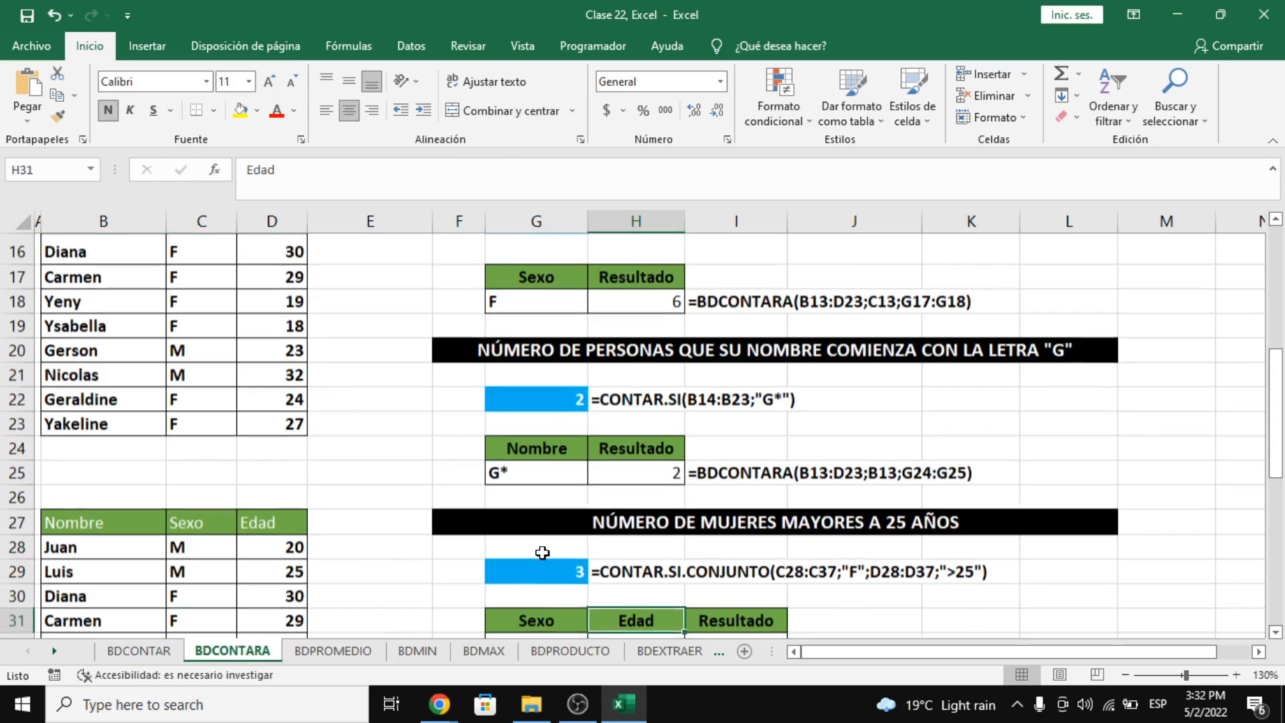
{"action": "scroll", "coordinate": [542, 553], "scroll_direction": "down", "scroll_amount": 2}
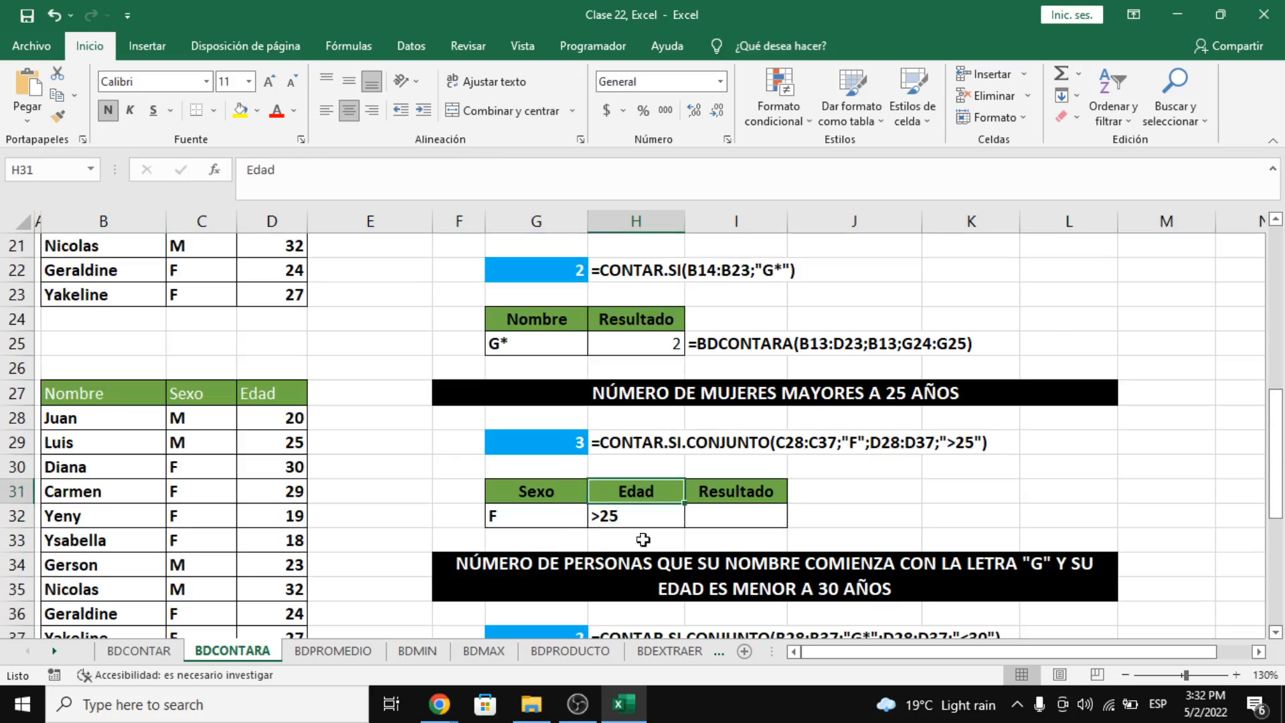
{"action": "left_click", "coordinate": [766, 403]}
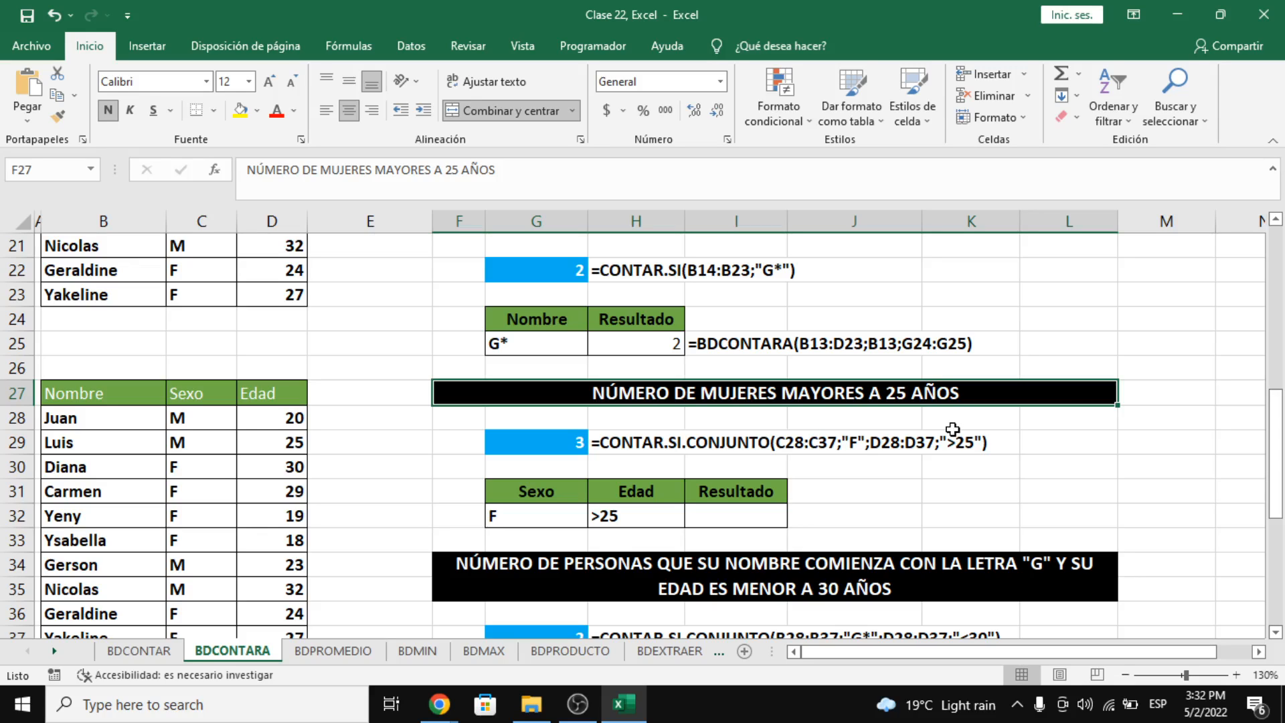
Step: Start a BDCONTARA formula in I32 for women older than 25, with B27:D37 as the database range
{"action": "left_click", "coordinate": [770, 513]}
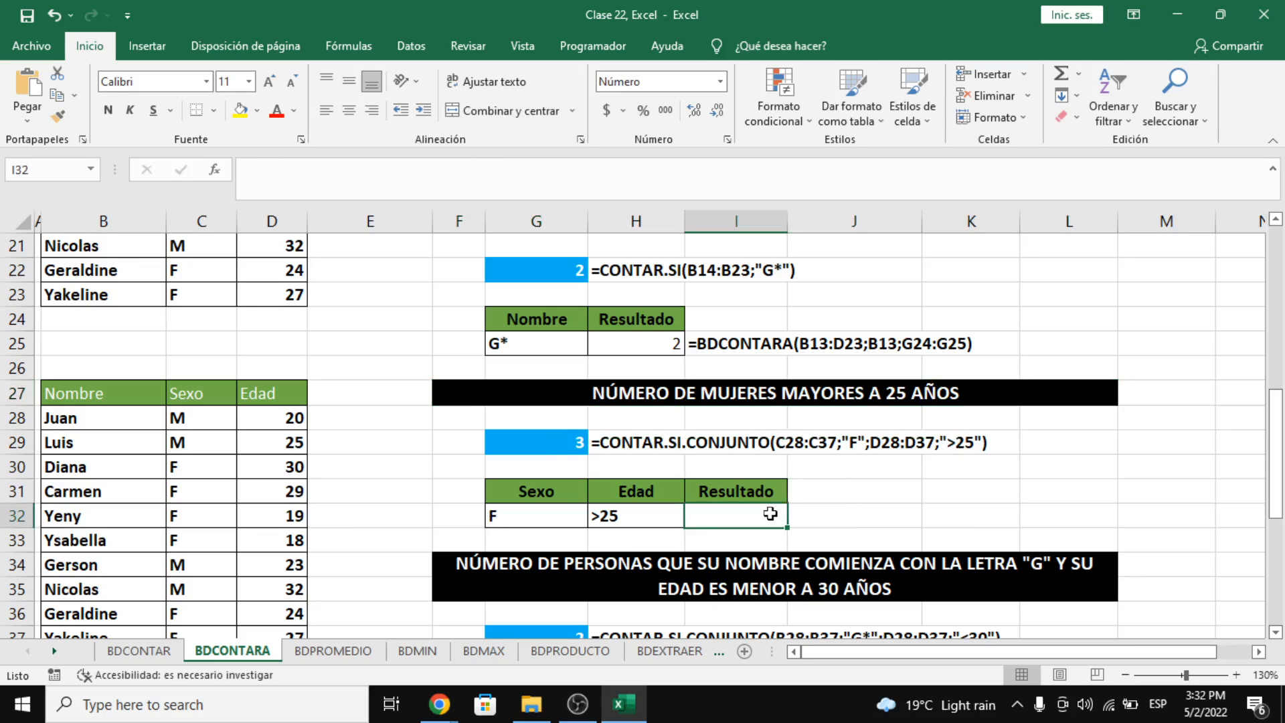
{"action": "type", "text": "="}
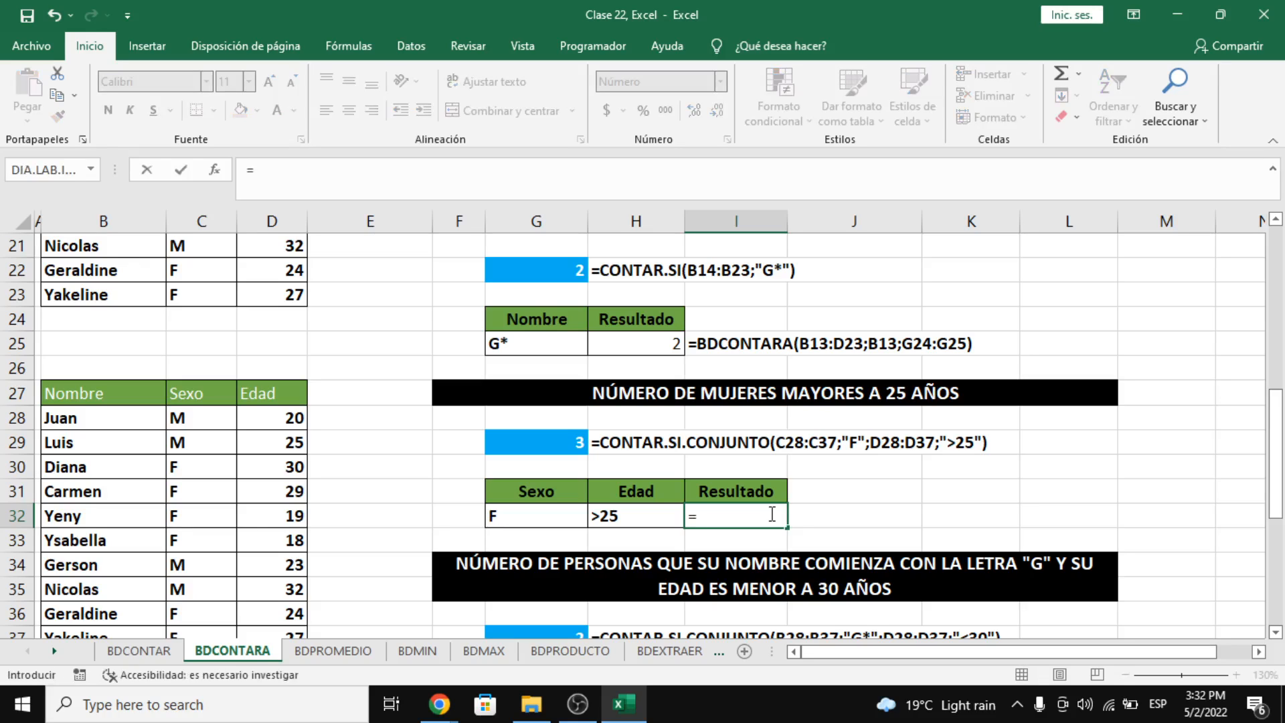
{"action": "type", "text": "BDCONTARA("}
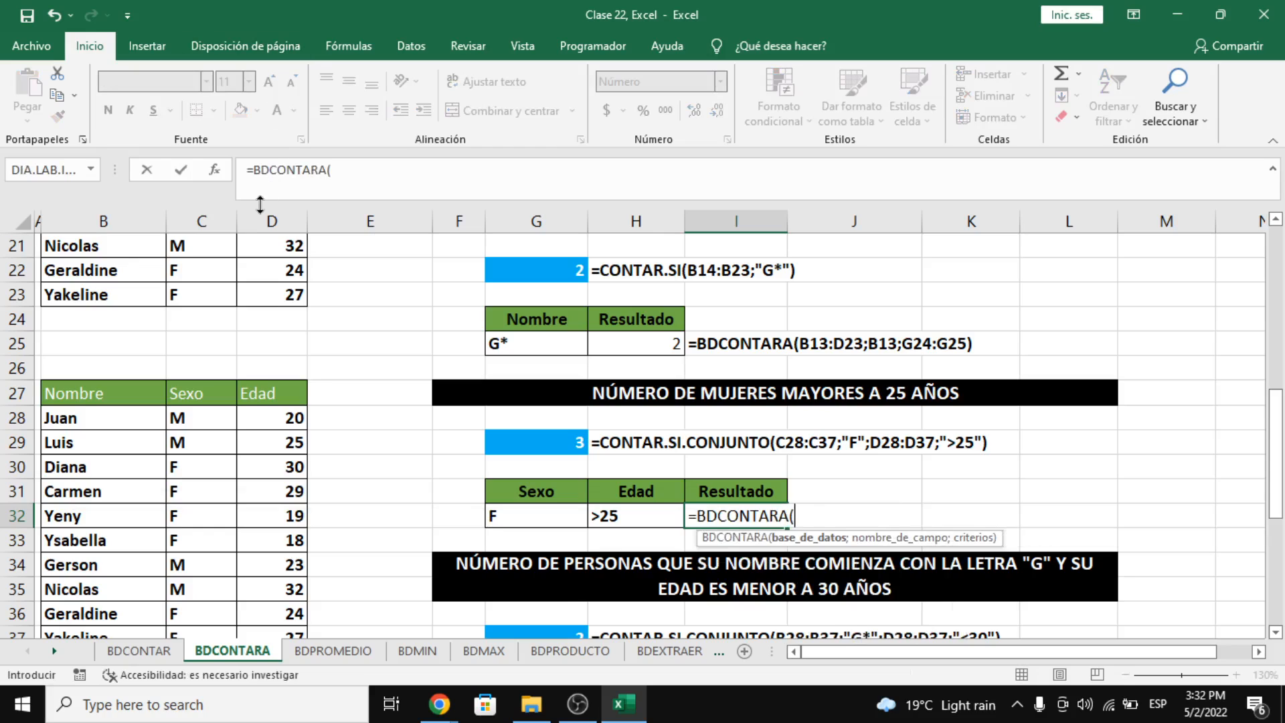
{"action": "scroll", "coordinate": [264, 387], "scroll_direction": "down", "scroll_amount": 1}
{"action": "left_click_drag", "start_coordinate": [135, 318], "coordinate": [279, 562]}
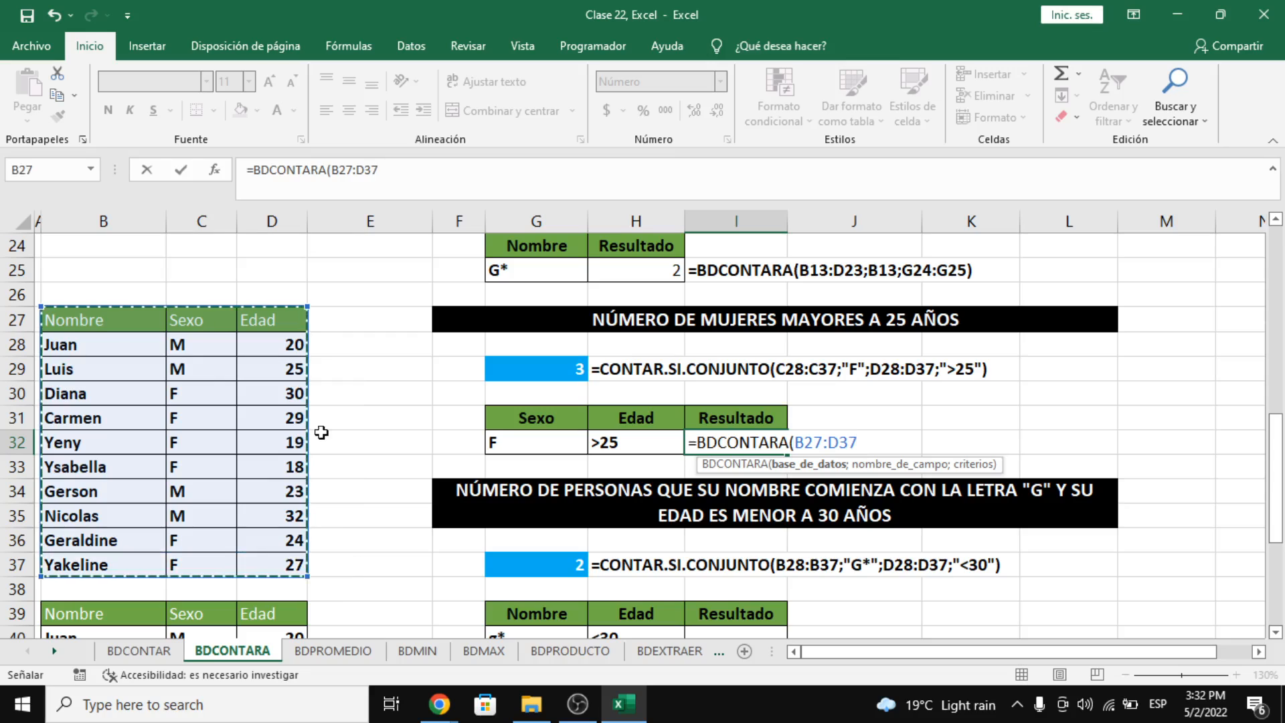
{"action": "type", "text": ";"}
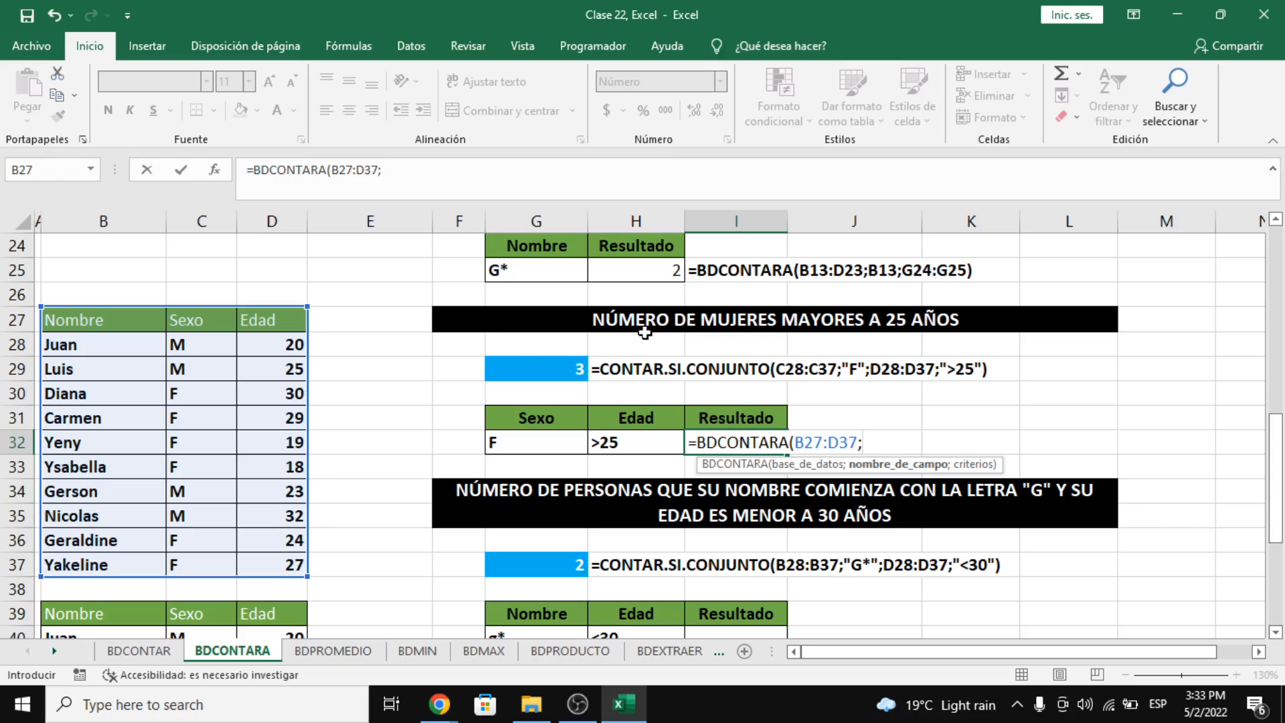
Step: Complete I32's BDCONTARA formula with the Edad header D27 as the field name and G31:H32 as the criteria
{"action": "left_click", "coordinate": [264, 323]}
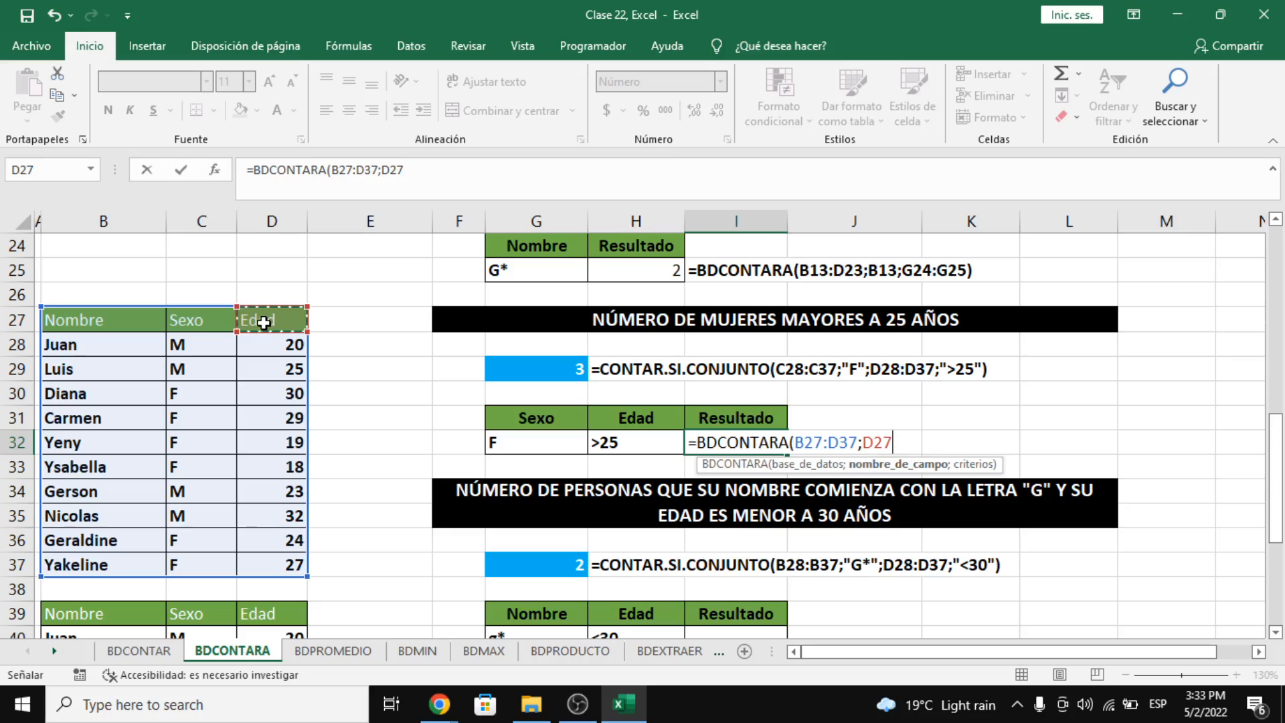
{"action": "type", "text": ";"}
{"action": "left_click_drag", "start_coordinate": [532, 420], "coordinate": [613, 442]}
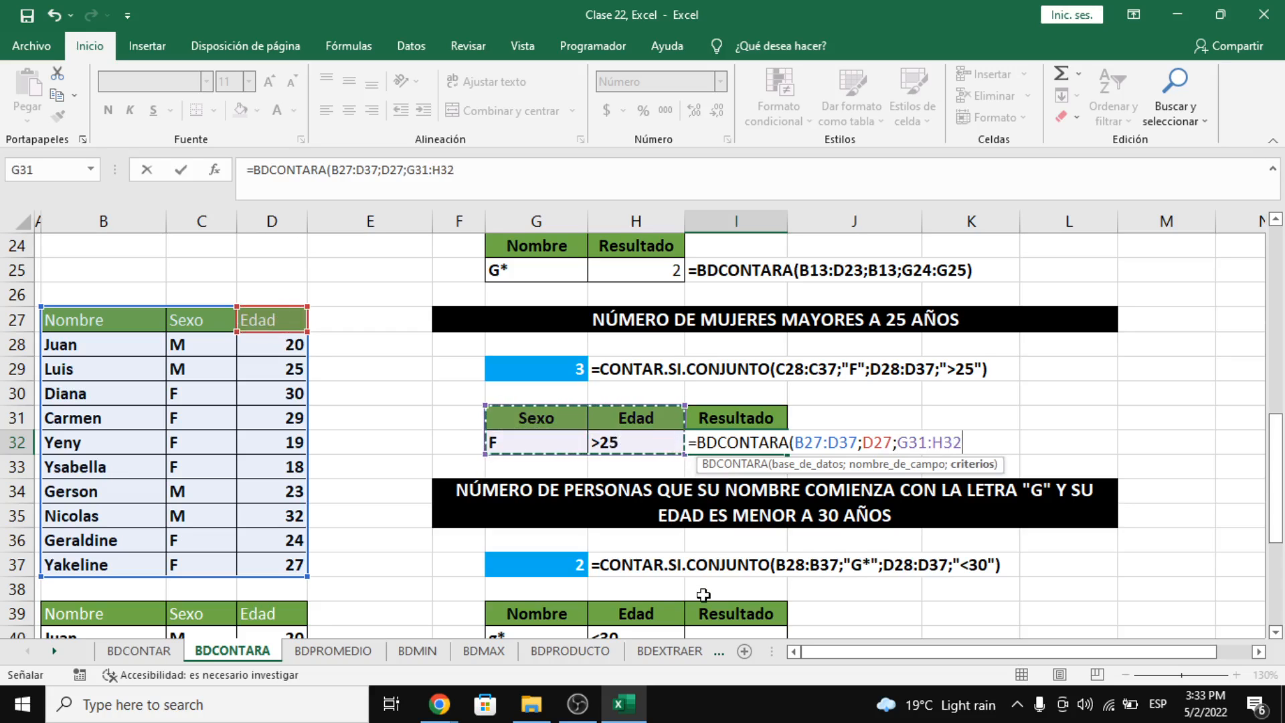
{"action": "type", "text": ")"}
{"action": "key", "text": "Return"}
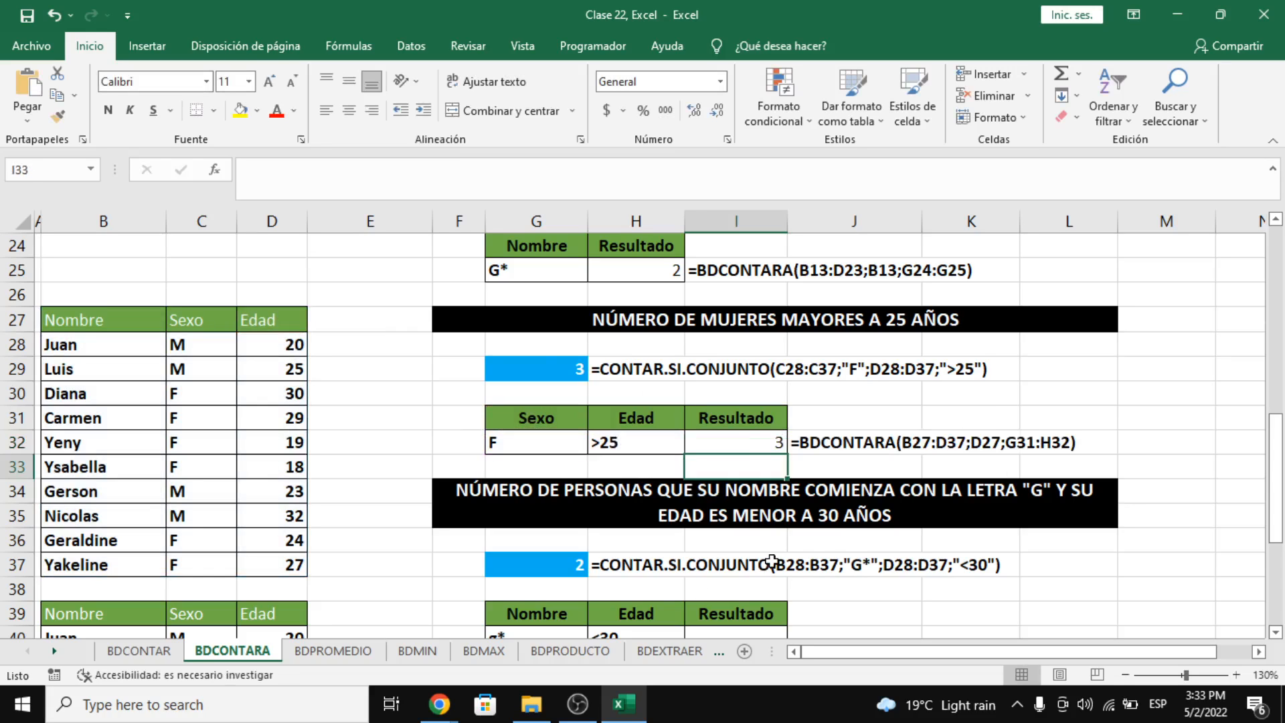
Step: Compare the BDCONTARA result in I32 with the CONTAR.SI.CONJUNTO result in G29
{"action": "left_click", "coordinate": [539, 365]}
{"action": "left_click", "coordinate": [750, 445]}
{"action": "left_click", "coordinate": [572, 368]}
{"action": "left_click", "coordinate": [750, 445]}
{"action": "left_click", "coordinate": [572, 367]}
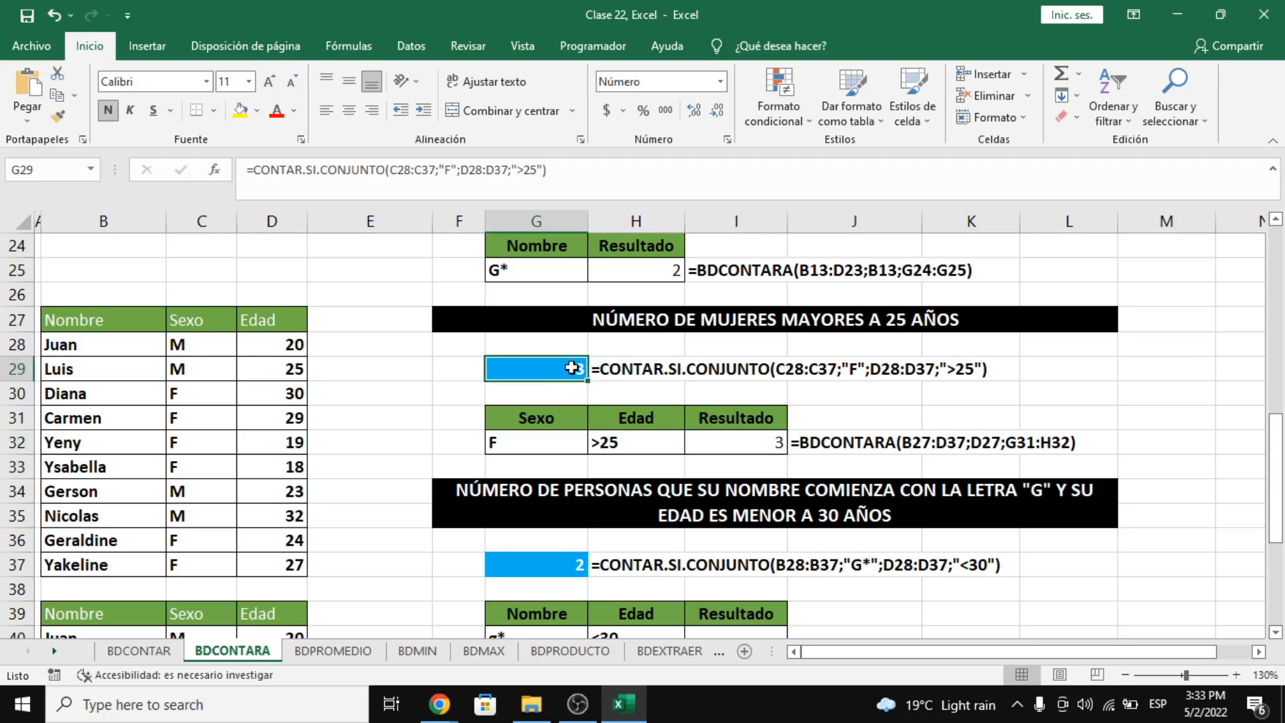
{"action": "left_click", "coordinate": [702, 443]}
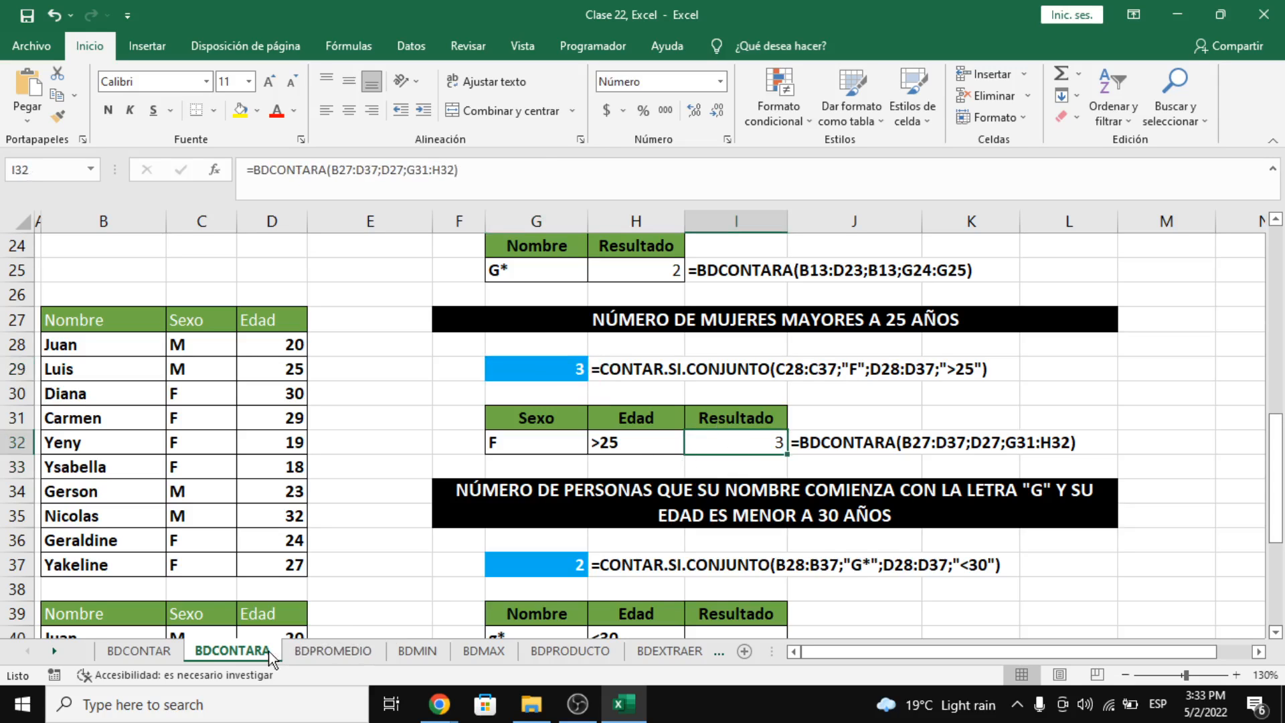
Step: Review the women and letter G exercises on the BDCONTAR sheet, then return to the BDCONTARA sheet
{"action": "left_click", "coordinate": [150, 653]}
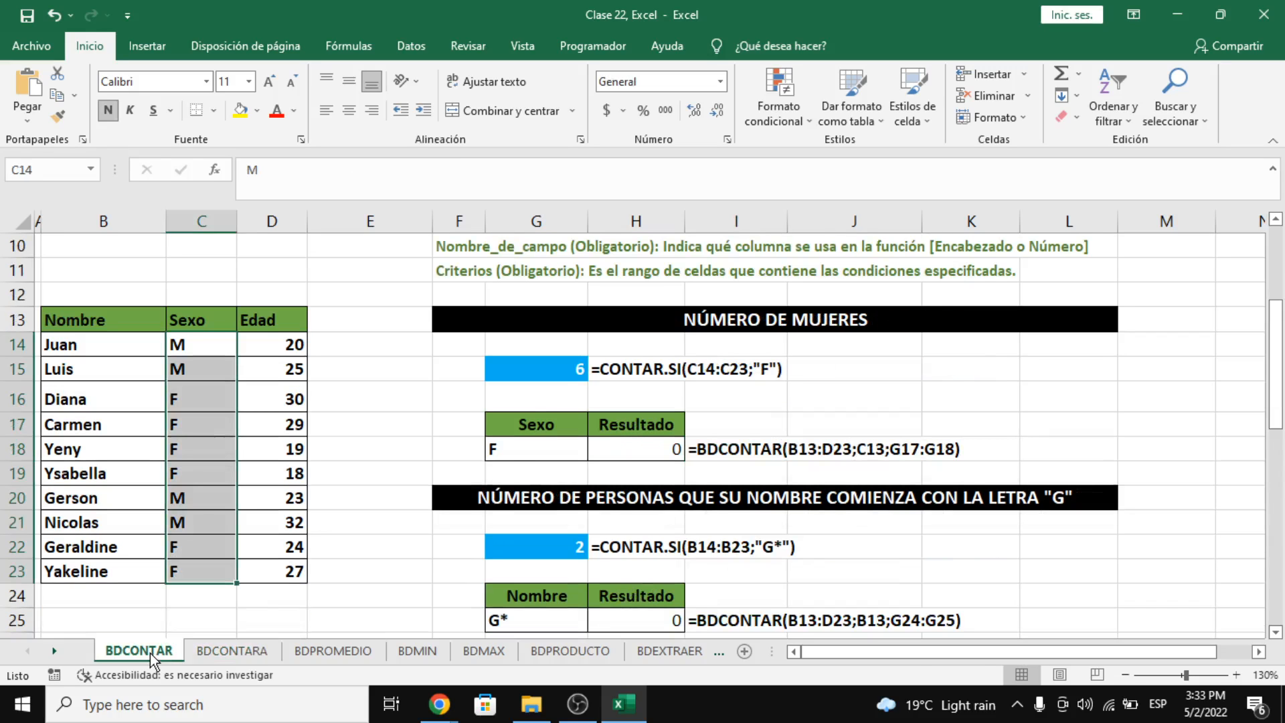
{"action": "scroll", "coordinate": [663, 368], "scroll_direction": "down", "scroll_amount": 3}
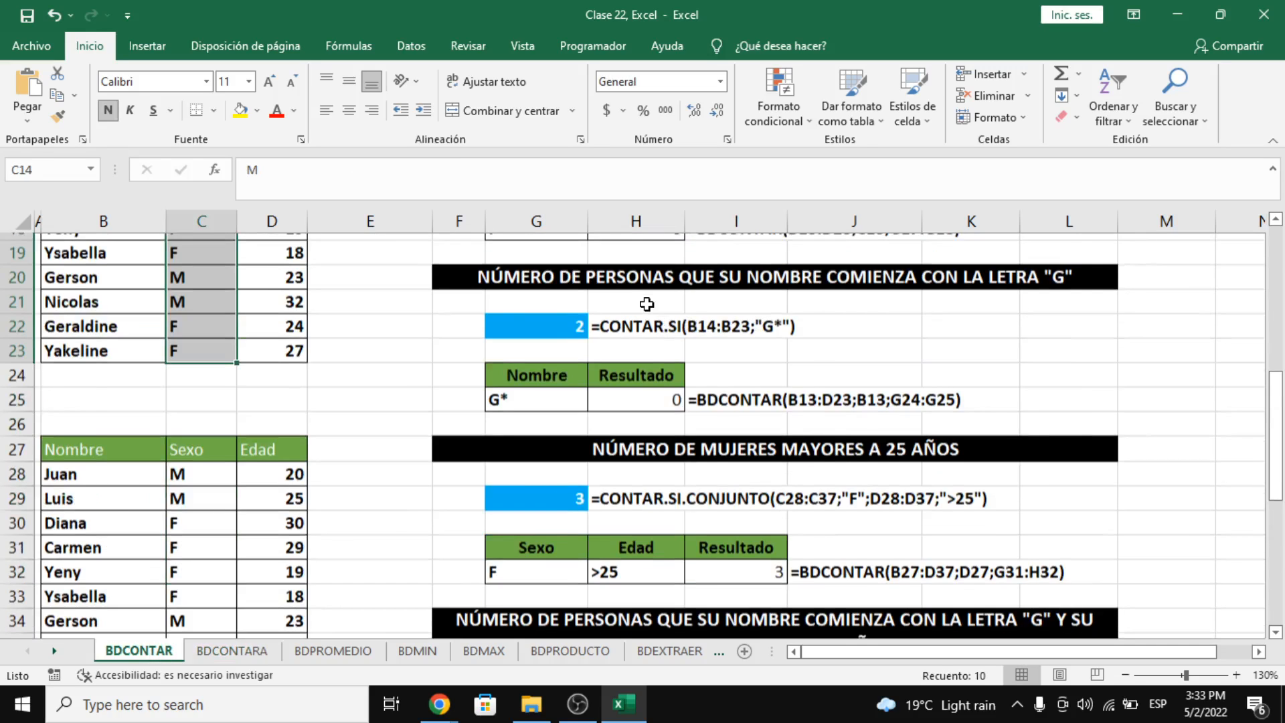
{"action": "scroll", "coordinate": [648, 301], "scroll_direction": "up", "scroll_amount": 2}
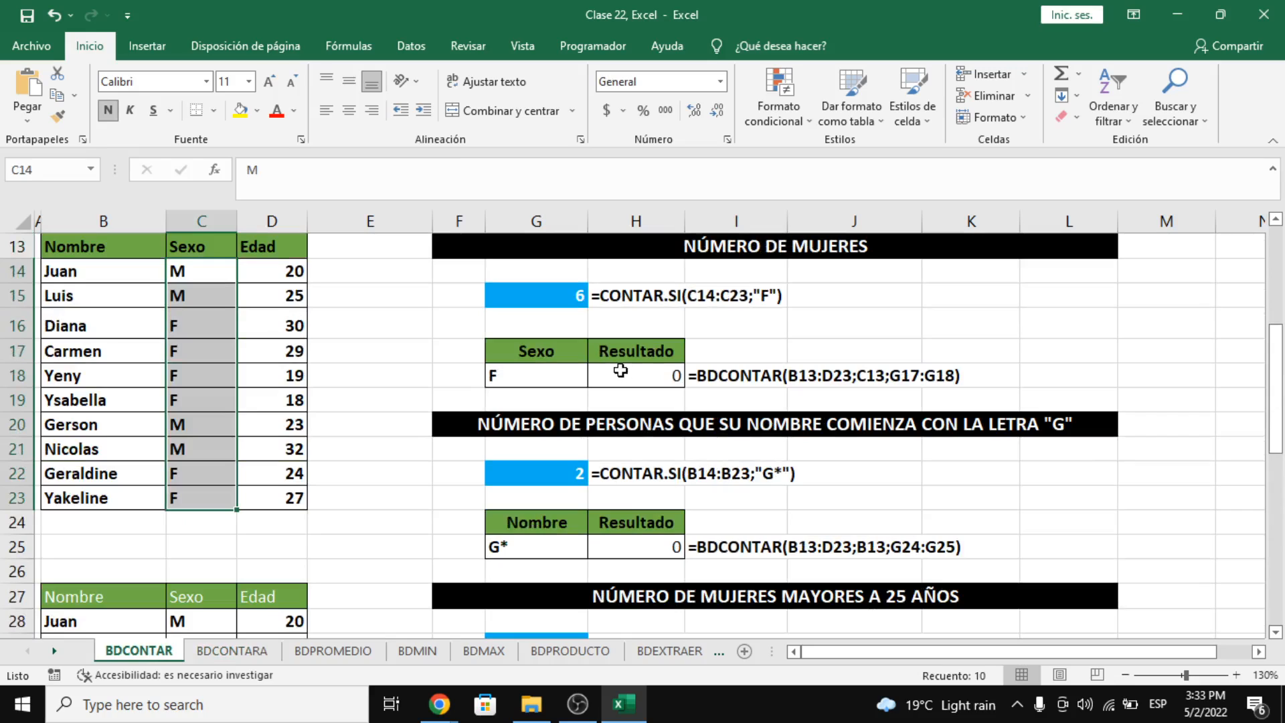
{"action": "left_click", "coordinate": [265, 653]}
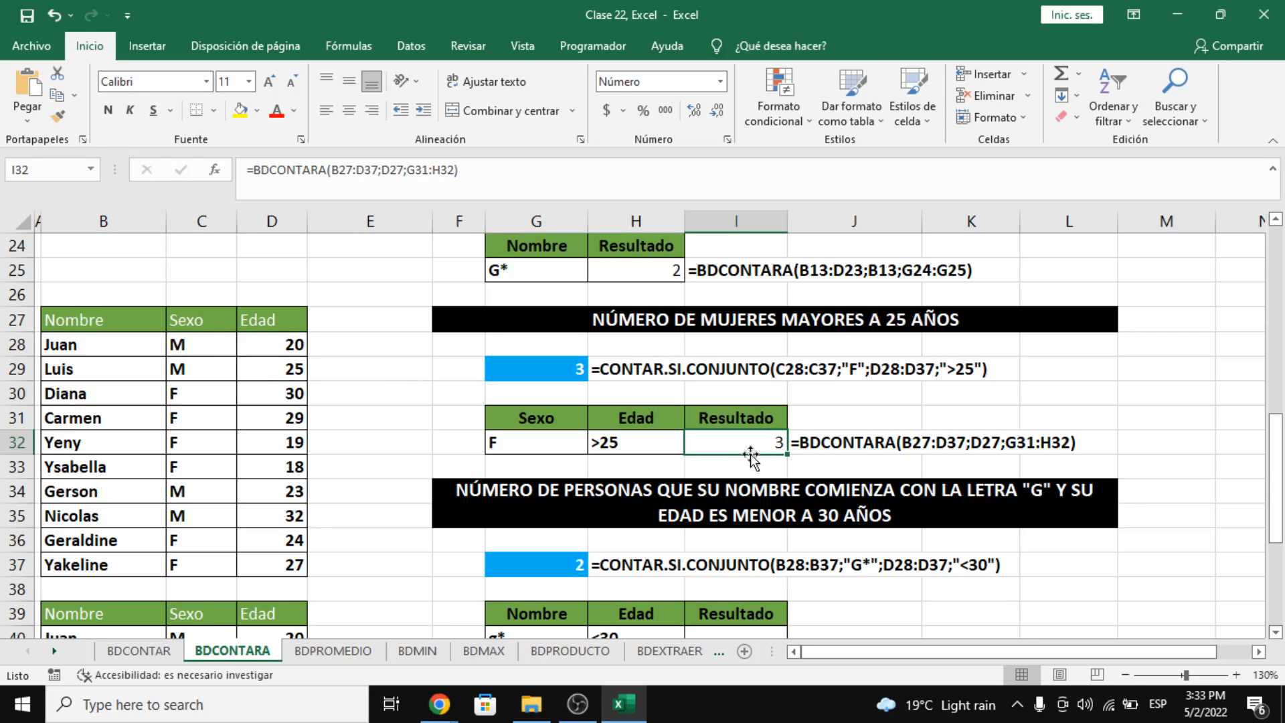
Step: Reread the description and syntax of the BDCONTARA function above the exercises on its sheet
{"action": "scroll", "coordinate": [750, 448], "scroll_direction": "up", "scroll_amount": 7}
{"action": "scroll", "coordinate": [716, 433], "scroll_direction": "up", "scroll_amount": 1}
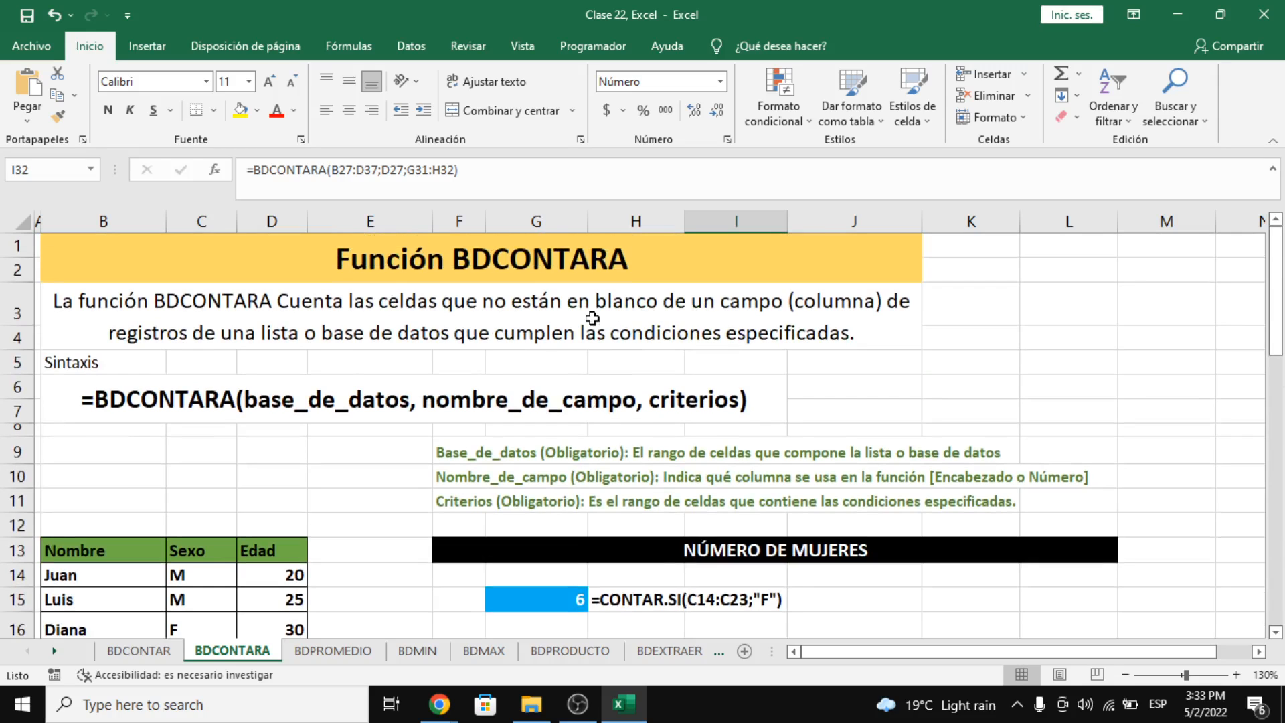
{"action": "scroll", "coordinate": [483, 315], "scroll_direction": "down", "scroll_amount": 1}
{"action": "scroll", "coordinate": [484, 314], "scroll_direction": "down", "scroll_amount": 9}
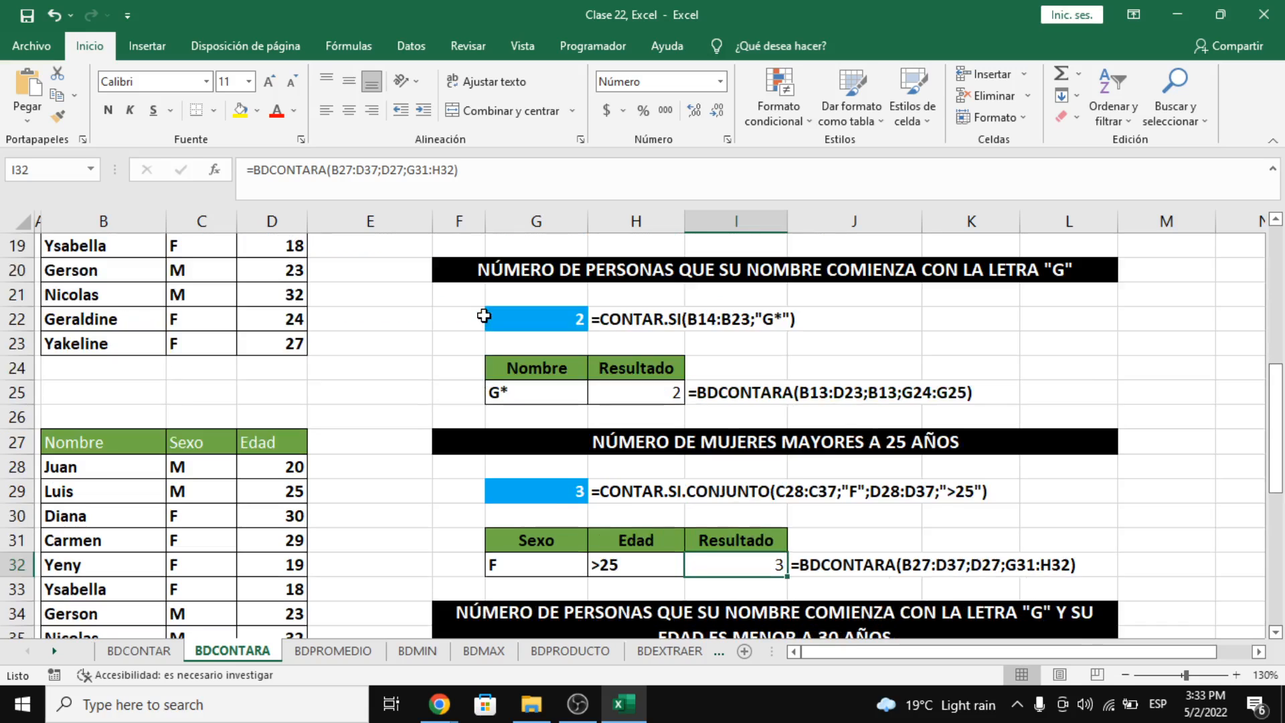
Step: Replace the field name in I32's BDCONTARA formula with the Sexo header C27
{"action": "scroll", "coordinate": [747, 397], "scroll_direction": "up", "scroll_amount": 2}
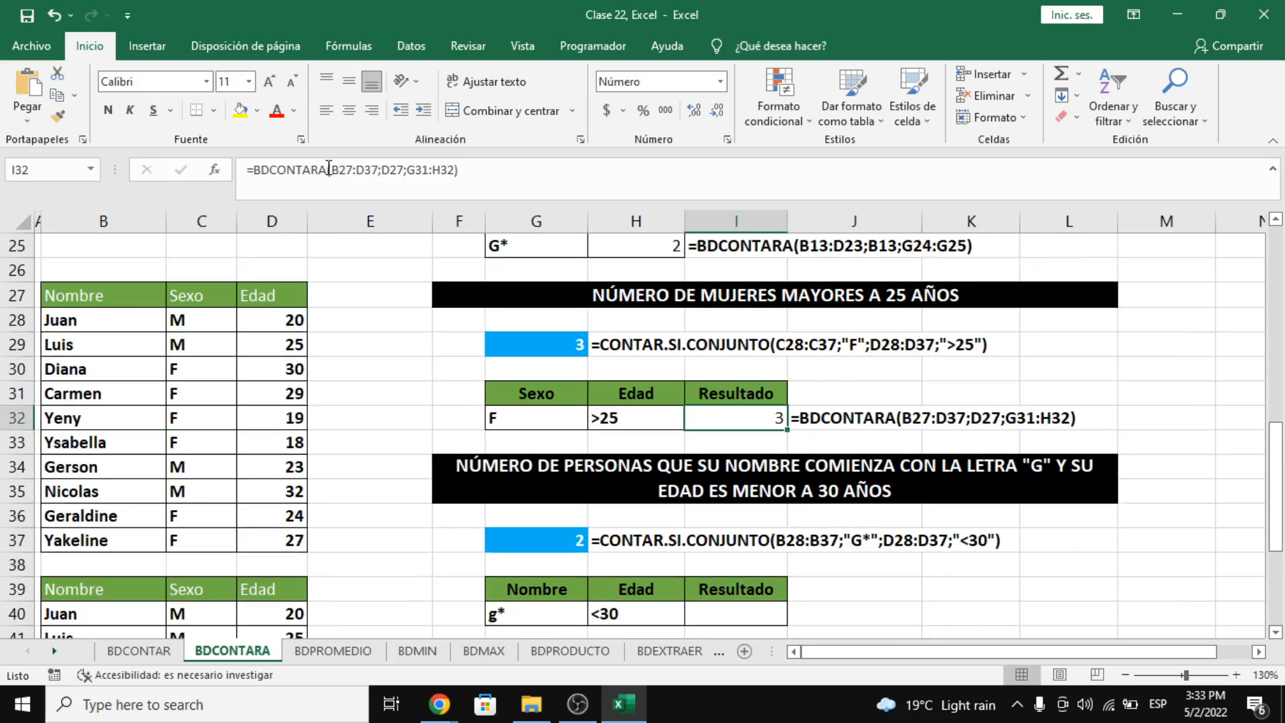
{"action": "left_click", "coordinate": [399, 171]}
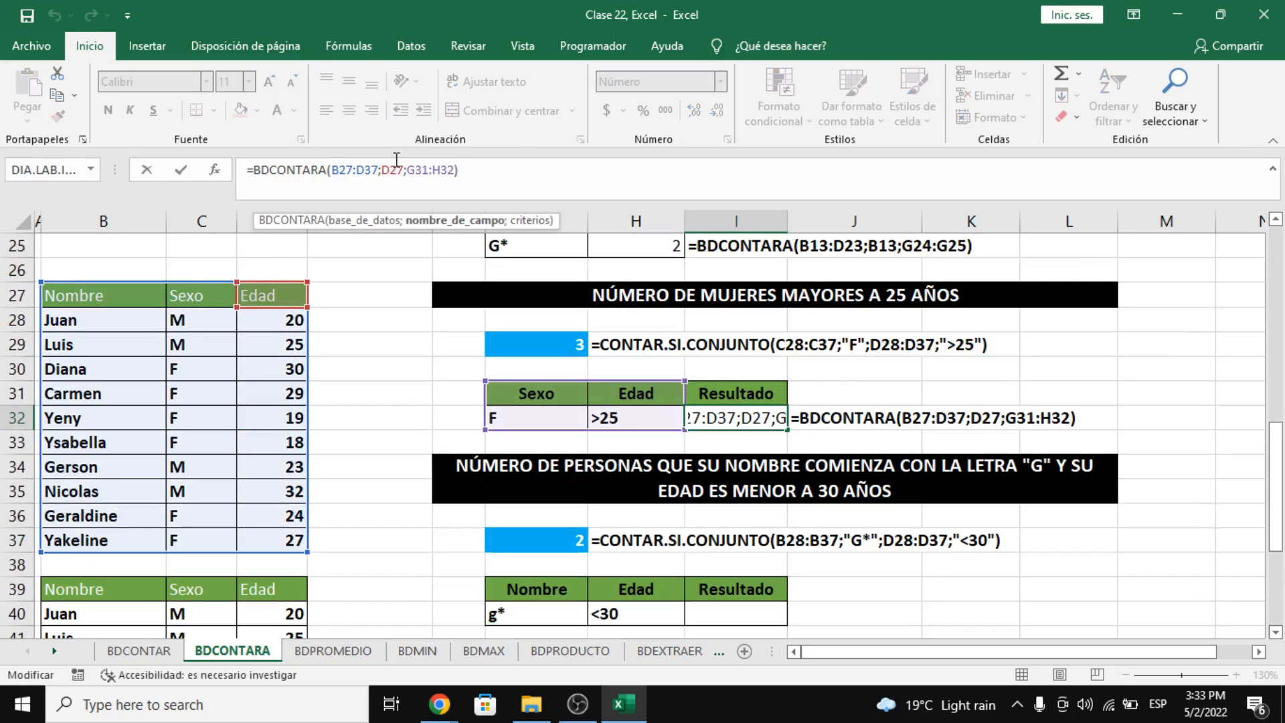
{"action": "left_click", "coordinate": [403, 171]}
{"action": "key", "text": "BackSpace"}
{"action": "key", "text": "BackSpace"}
{"action": "key", "text": "BackSpace"}
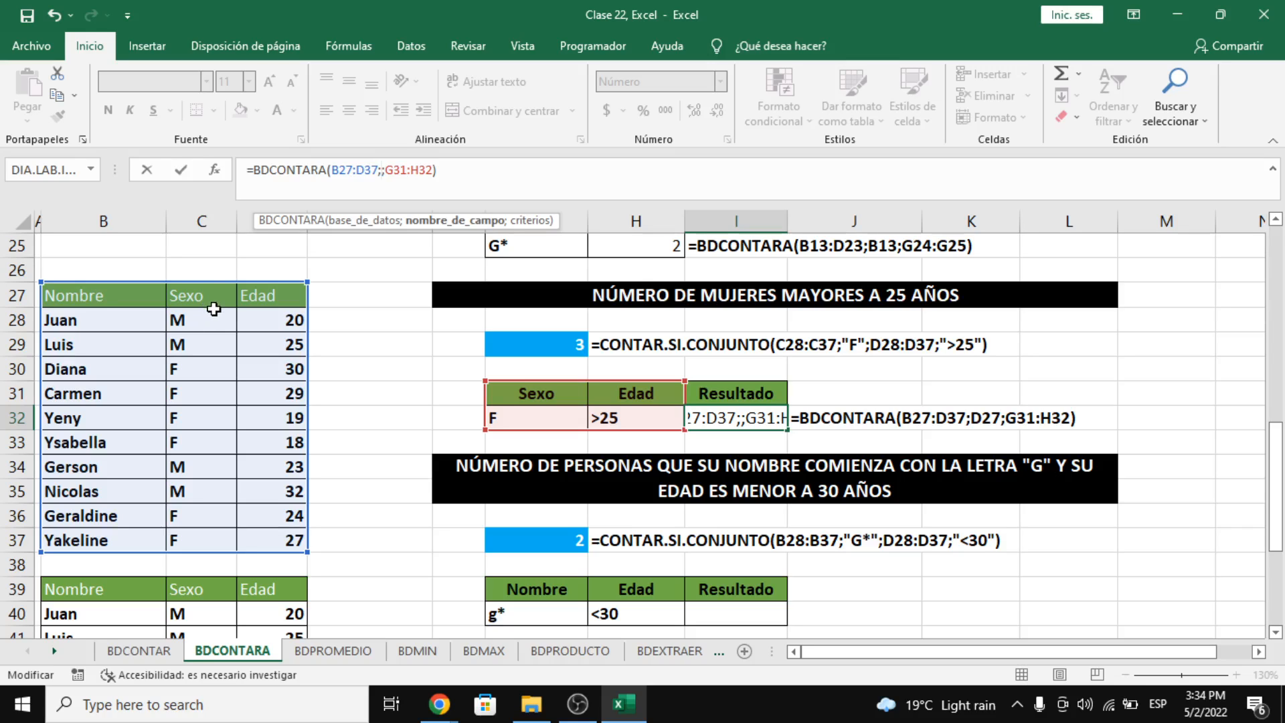
{"action": "left_click", "coordinate": [216, 302]}
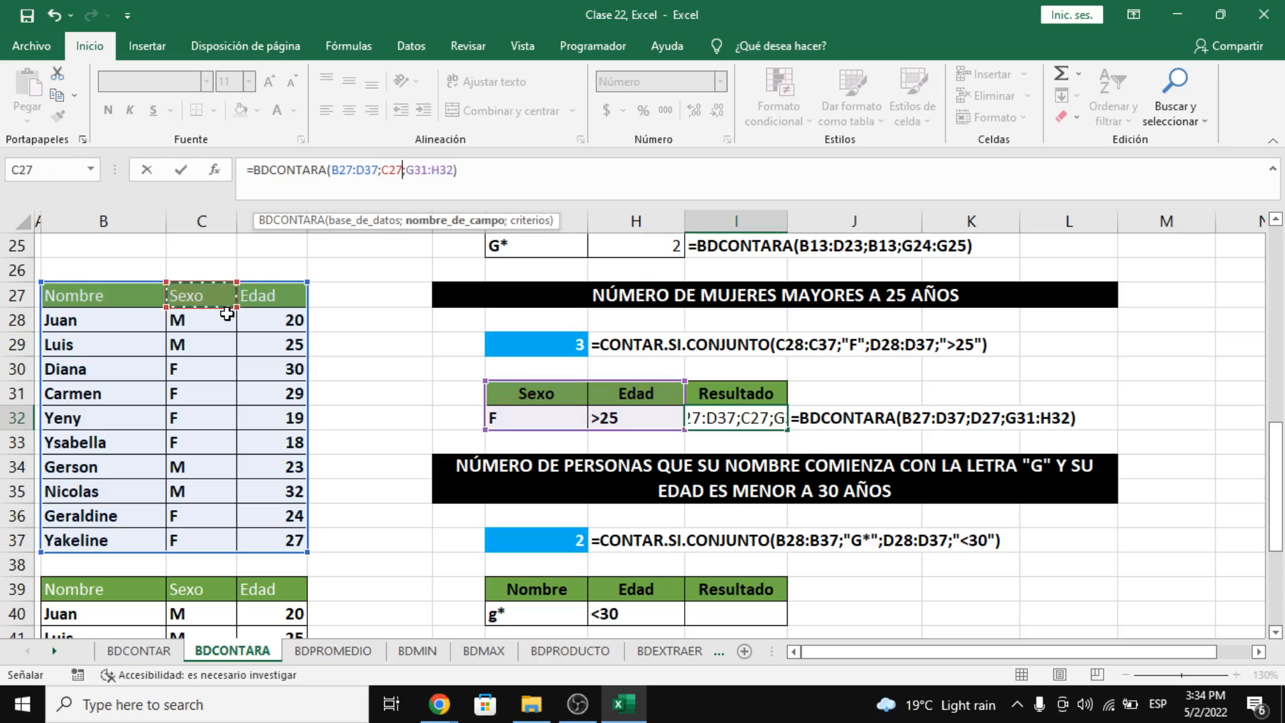
{"action": "left_click", "coordinate": [511, 167]}
{"action": "key", "text": "Return"}
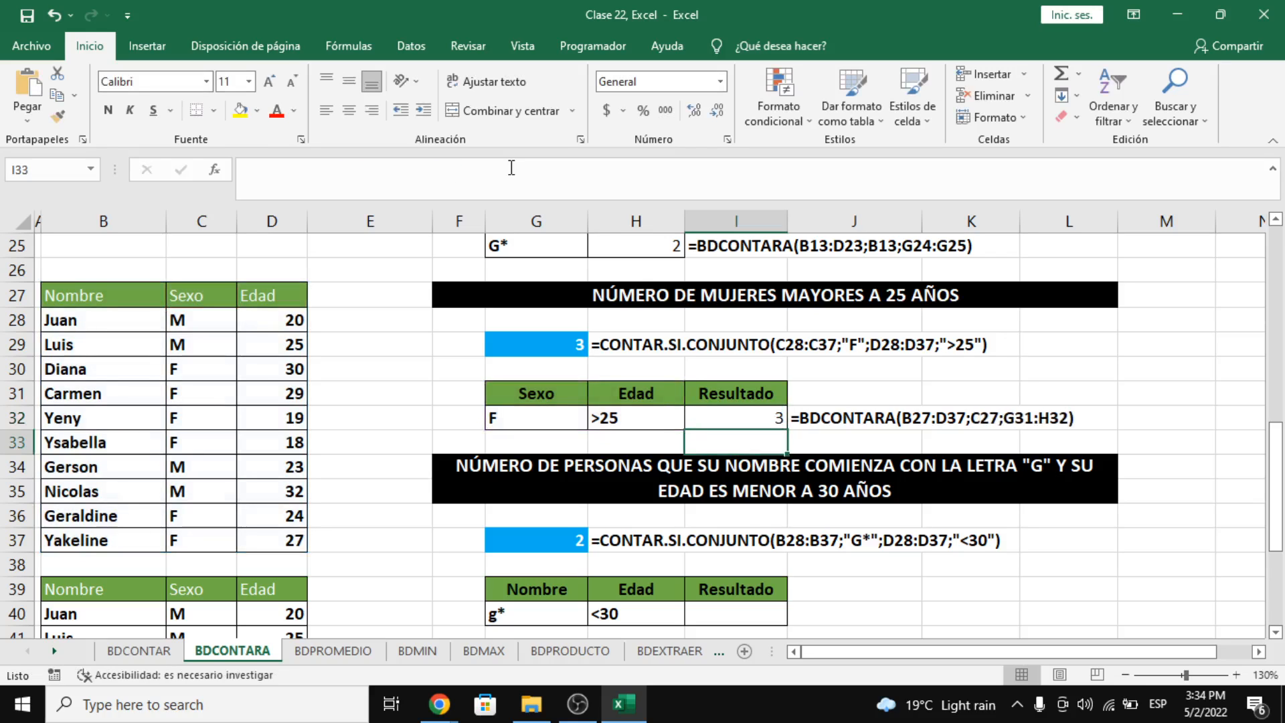
Step: Check the BDCONTARA result in I32 against the CONTAR.SI.CONJUNTO result in G29 with Sexo as the field
{"action": "left_click", "coordinate": [703, 411]}
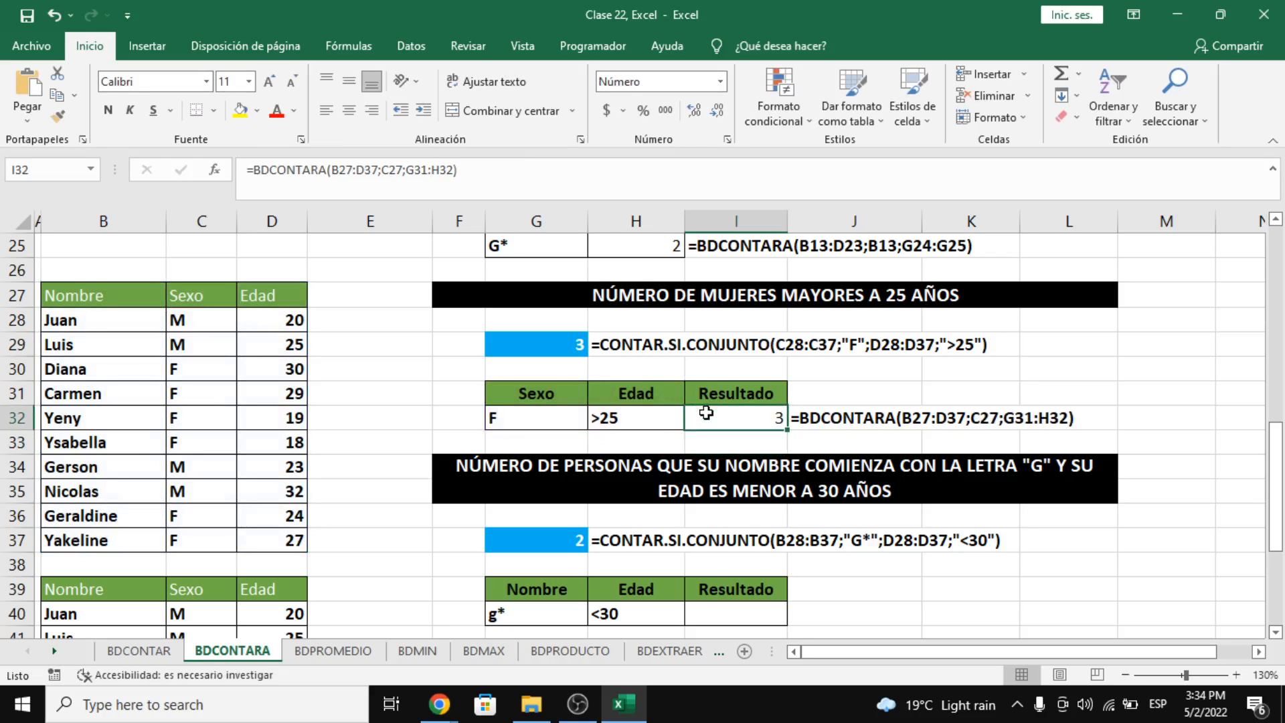
{"action": "left_click", "coordinate": [571, 354]}
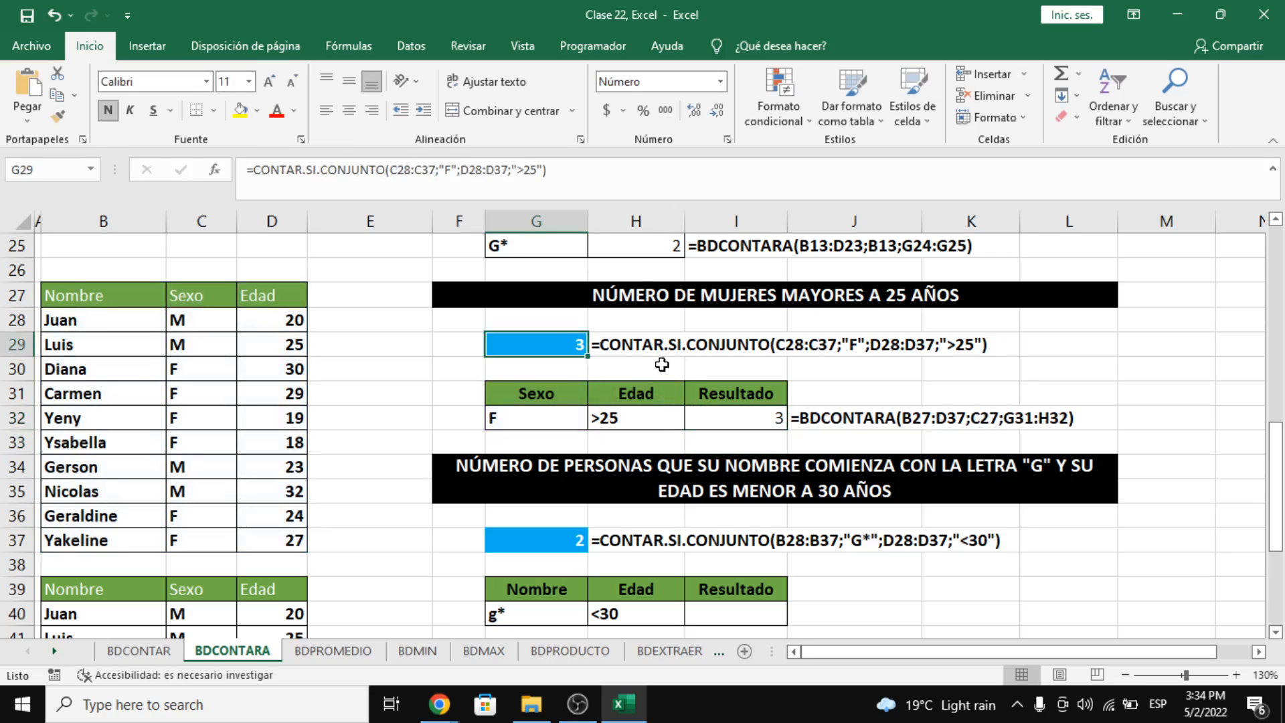
{"action": "left_click", "coordinate": [699, 417]}
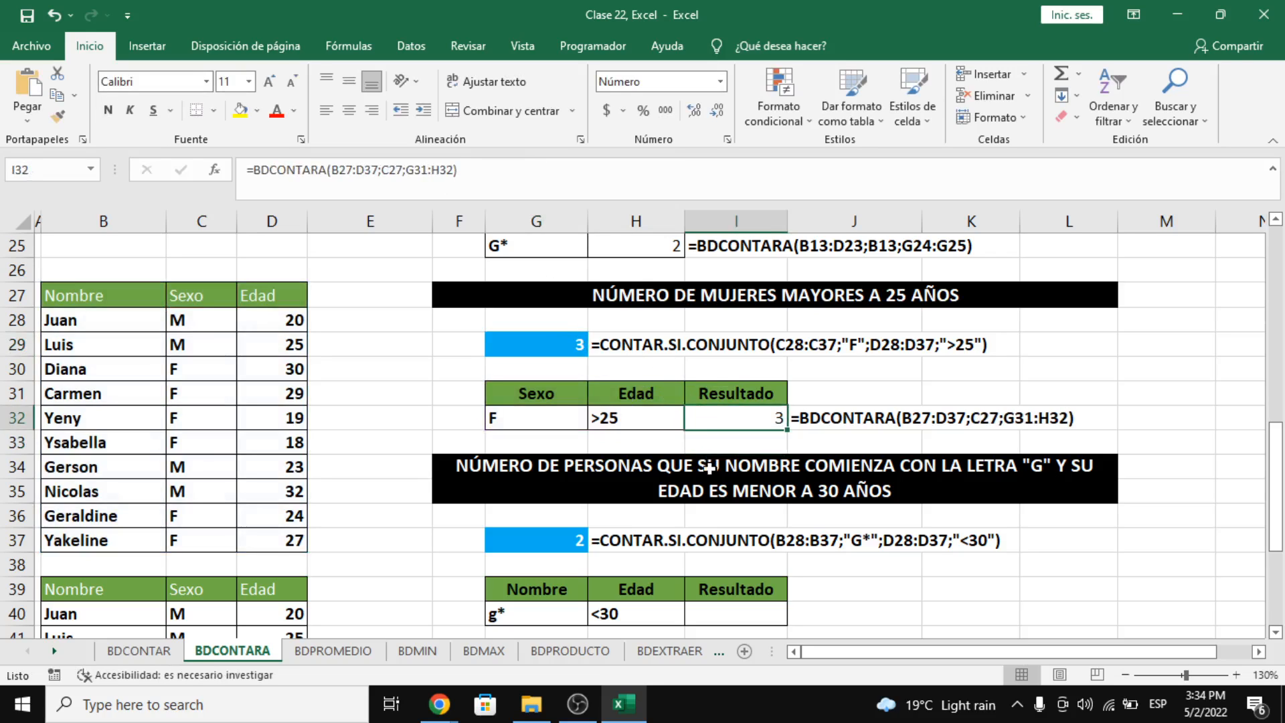
Step: Examine how the Sexo header C27 relates to the Sexo criterion in G31:G32 and the Edad criterion in H31:H32
{"action": "left_click", "coordinate": [230, 304]}
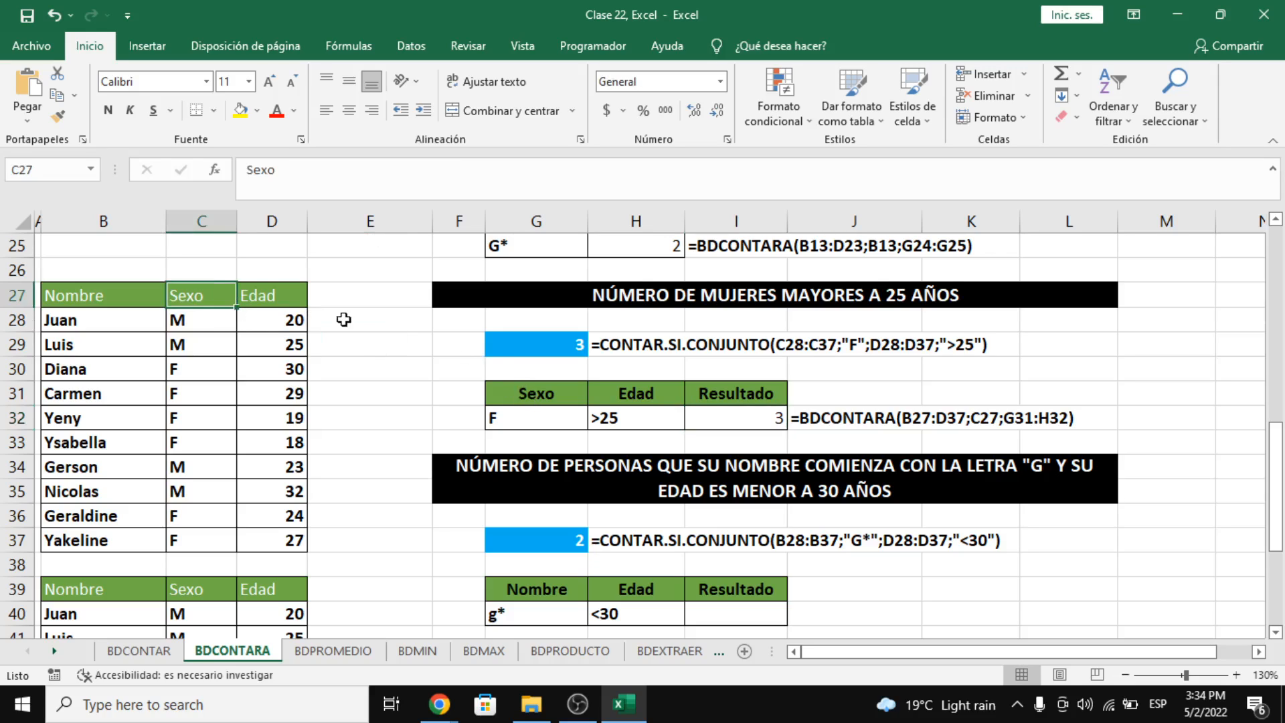
{"action": "left_click", "coordinate": [563, 399]}
{"action": "left_click", "coordinate": [598, 412]}
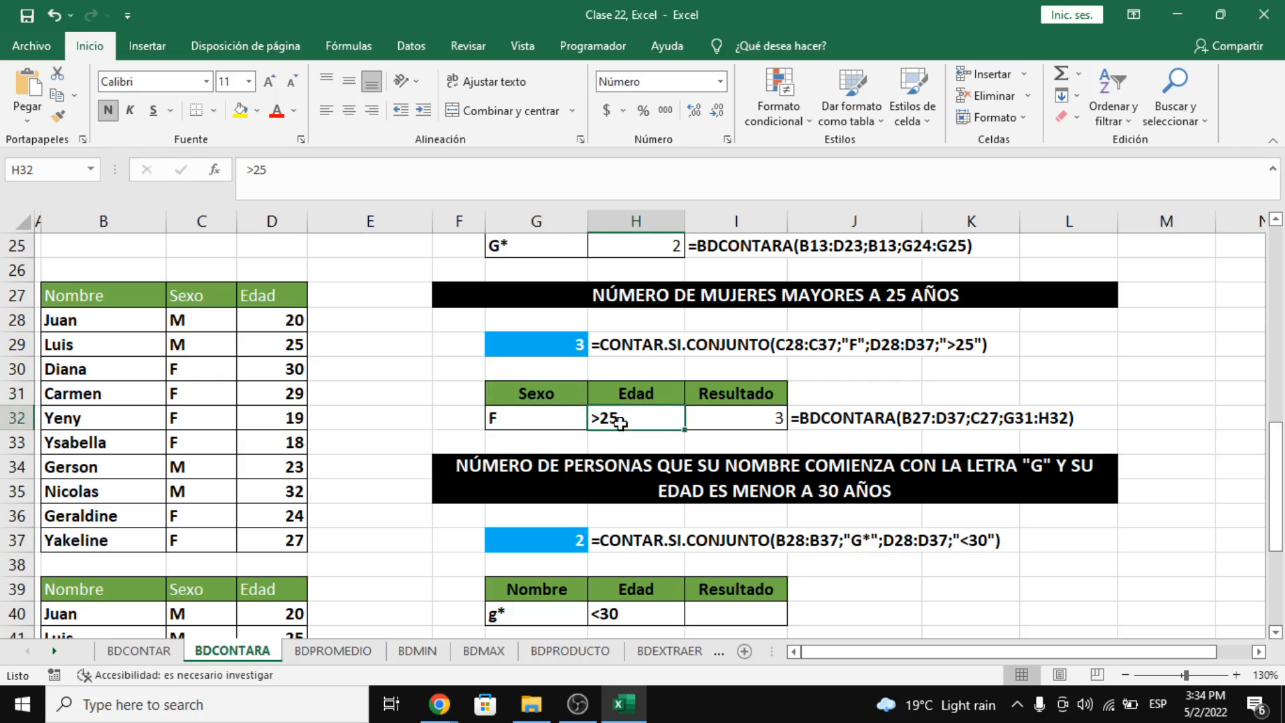
{"action": "left_click", "coordinate": [615, 403]}
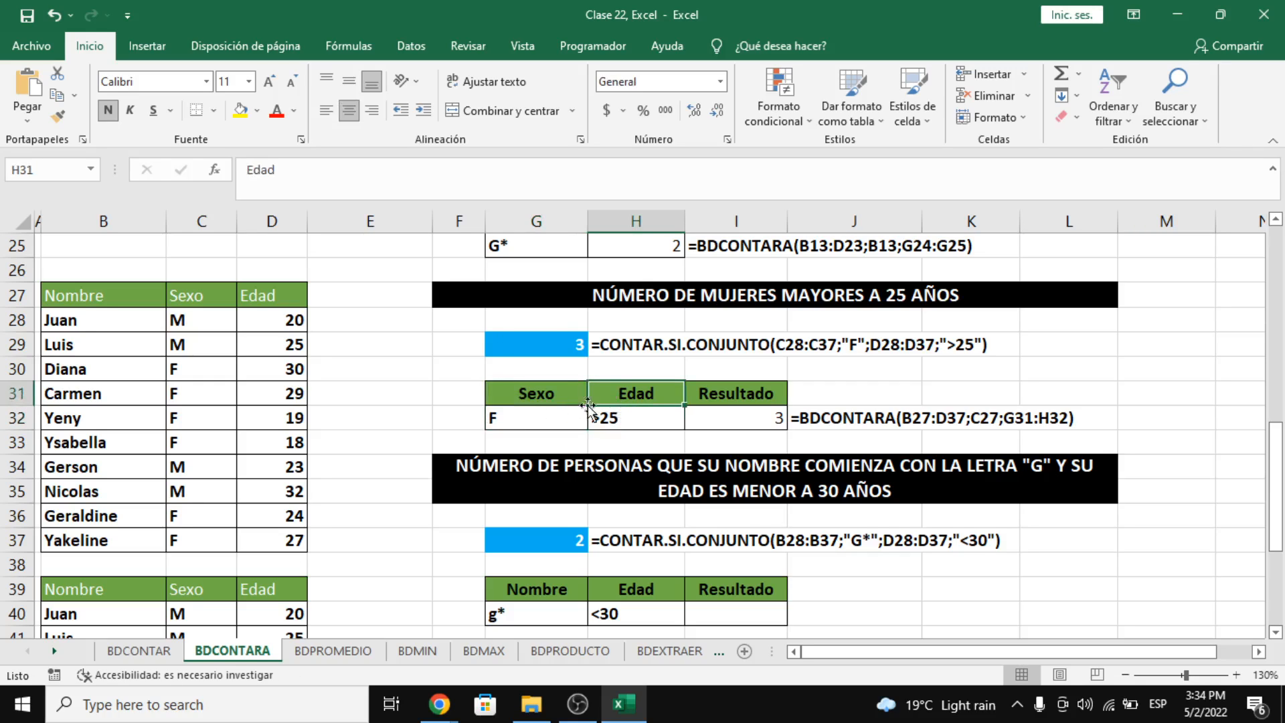
{"action": "mouse_move", "coordinate": [626, 396]}
{"action": "left_mouse_down"}
{"action": "mouse_move", "coordinate": [632, 429]}
{"action": "mouse_move", "coordinate": [622, 412]}
{"action": "left_mouse_up"}
{"action": "left_click", "coordinate": [629, 414]}
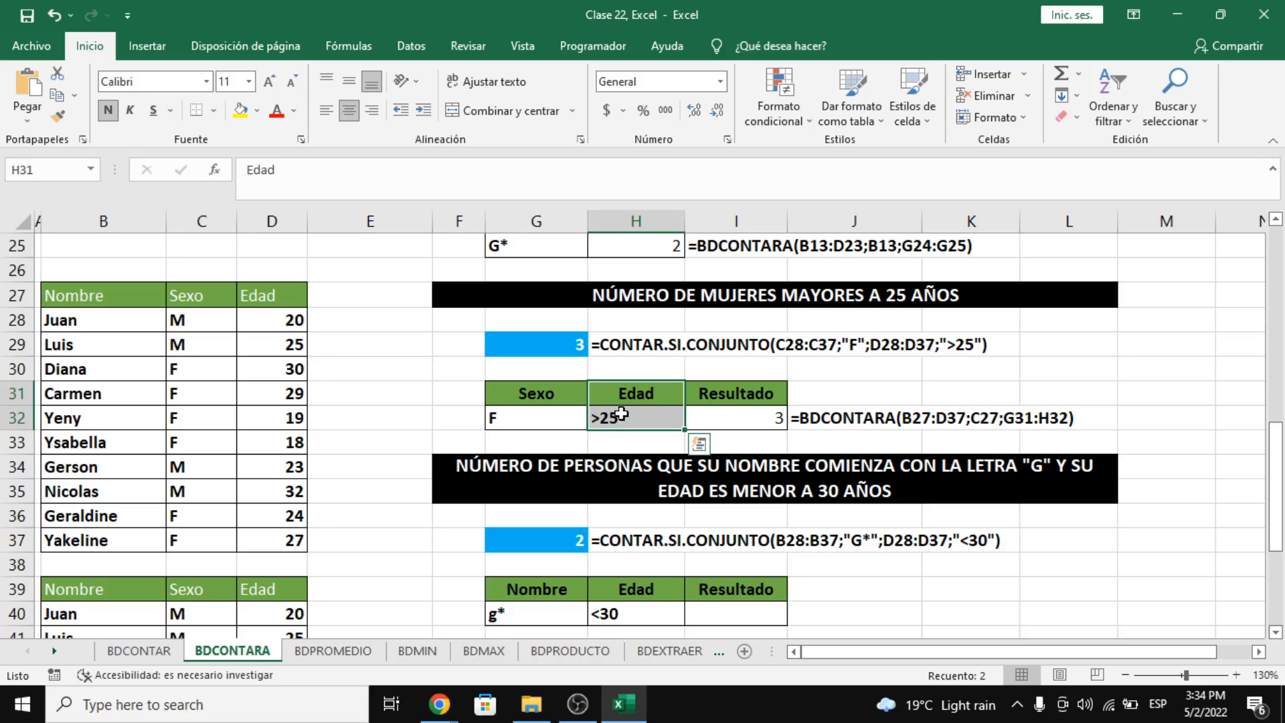
{"action": "left_click", "coordinate": [225, 301]}
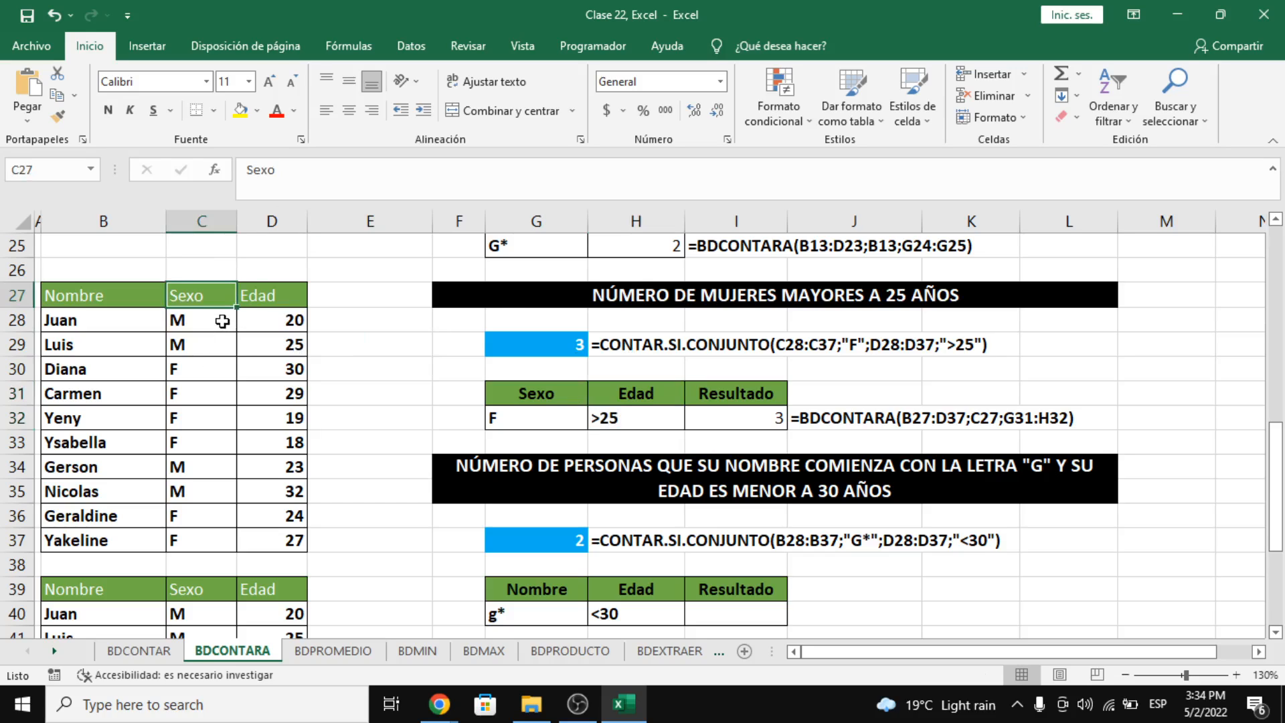
{"action": "left_click", "coordinate": [521, 402]}
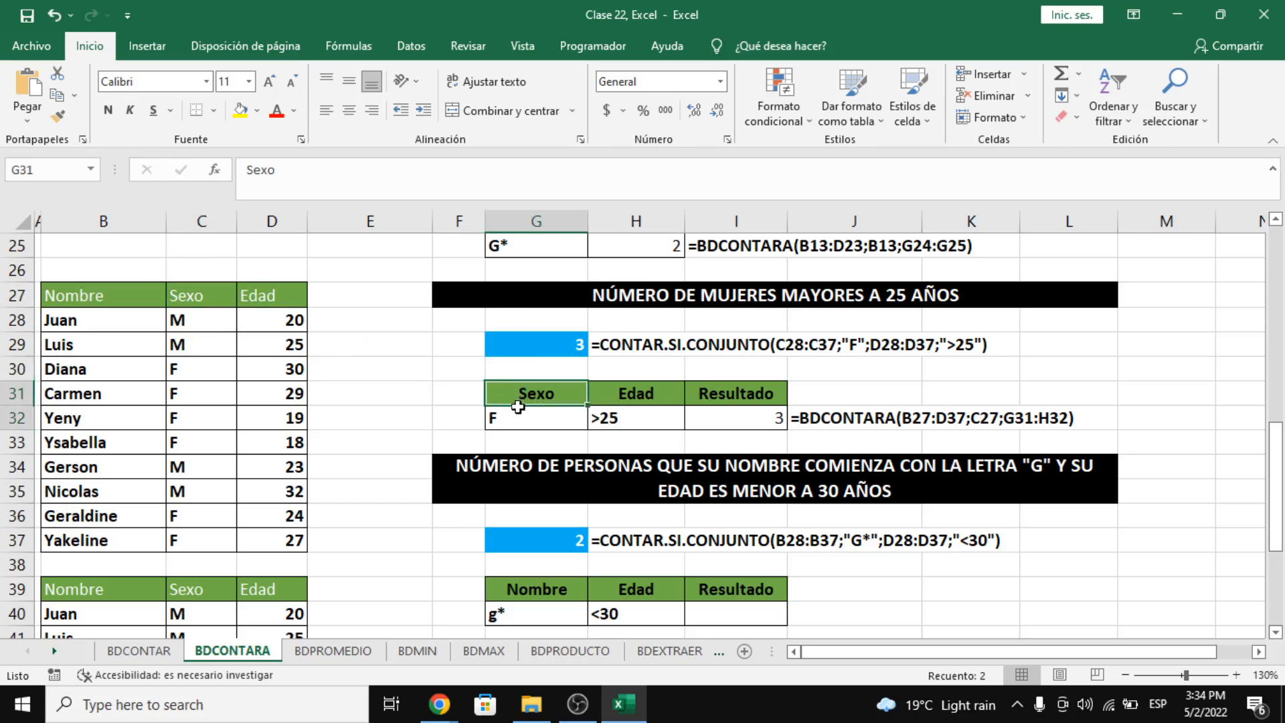
{"action": "left_click_drag", "start_coordinate": [521, 403], "coordinate": [522, 412]}
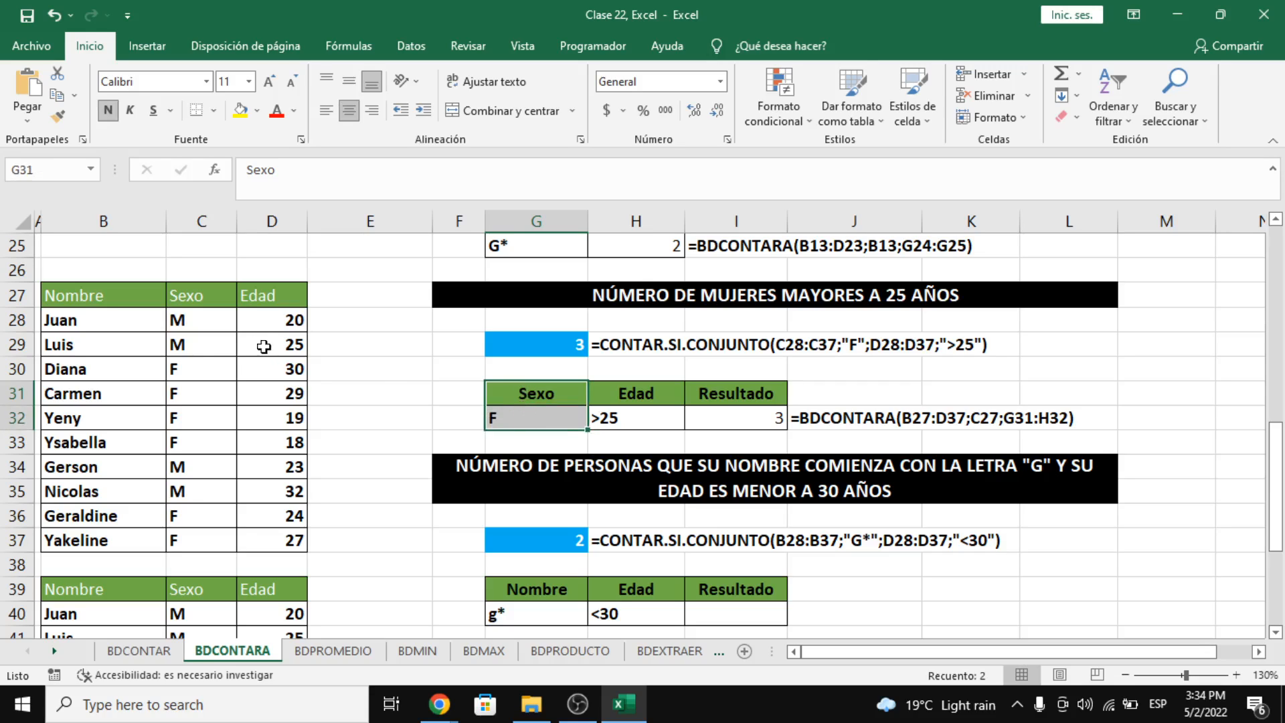
Step: Highlight the Sexo and Edad values of all the women in C30:D33 and C36:D37
{"action": "left_click_drag", "start_coordinate": [196, 361], "coordinate": [278, 439]}
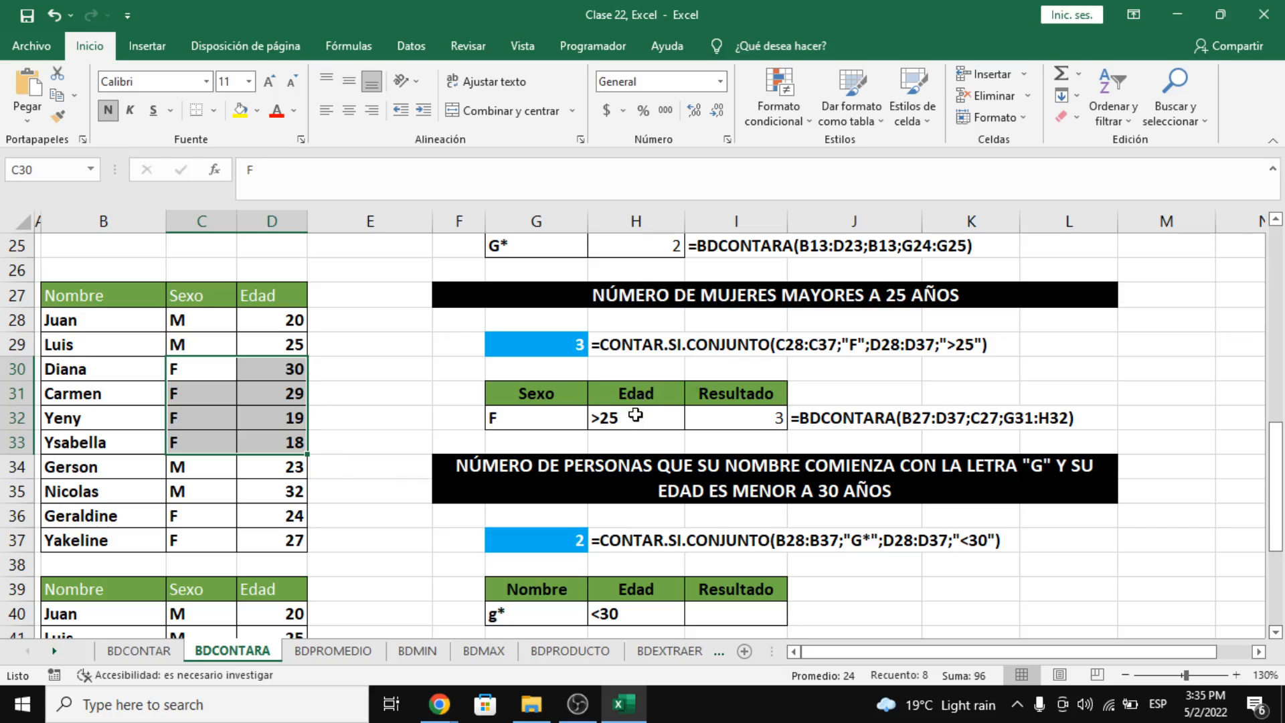
{"action": "left_click_drag", "start_coordinate": [223, 370], "coordinate": [285, 445]}
{"action": "left_click_drag", "start_coordinate": [213, 515], "coordinate": [279, 539]}
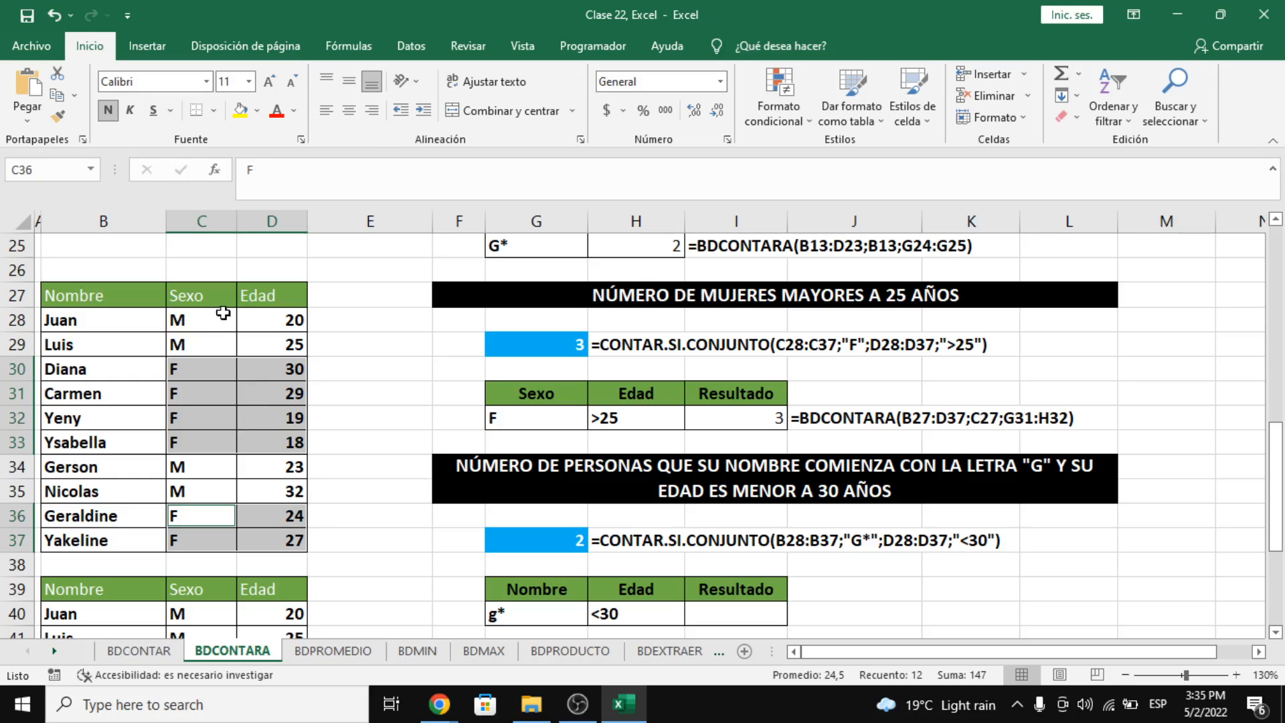
Step: Match the Sexo and Edad headers in row 27 and the criterion in H31:H32 with the women's values in C30:D33
{"action": "left_click", "coordinate": [277, 305]}
{"action": "left_click", "coordinate": [211, 296]}
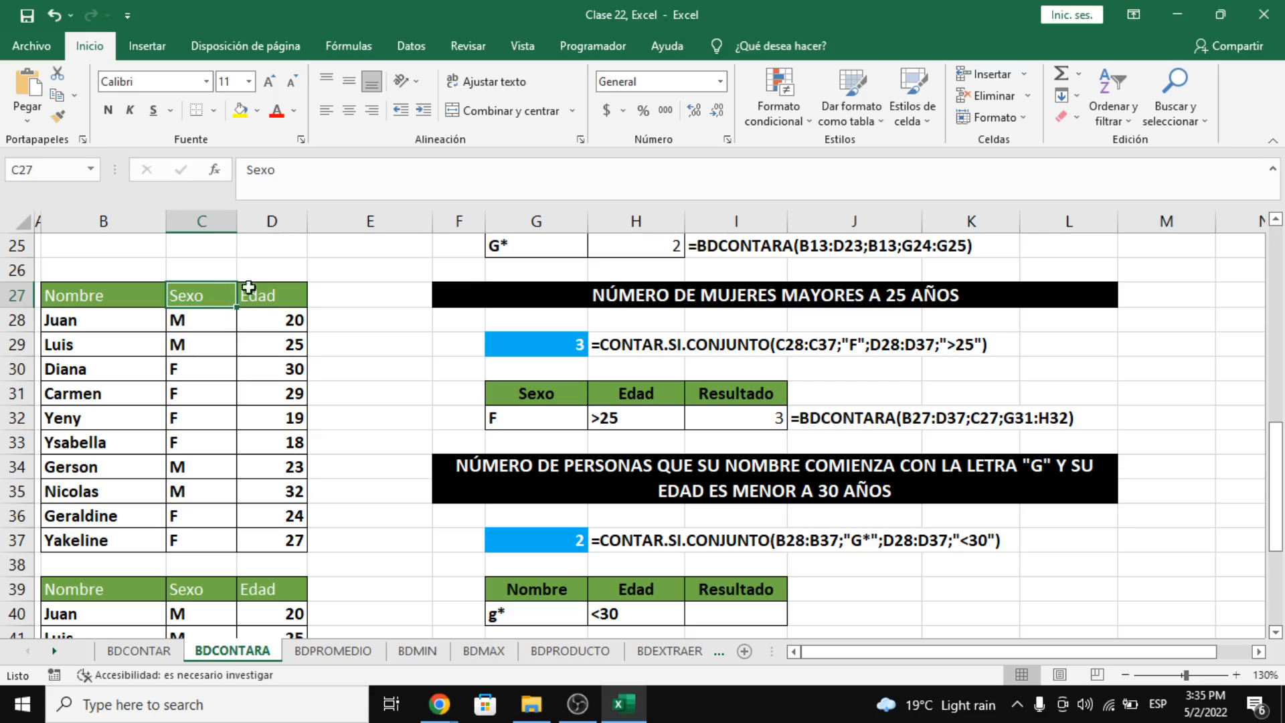
{"action": "left_click", "coordinate": [275, 295]}
{"action": "mouse_move", "coordinate": [648, 393]}
{"action": "left_mouse_down"}
{"action": "mouse_move", "coordinate": [647, 435]}
{"action": "mouse_move", "coordinate": [646, 413]}
{"action": "left_mouse_up"}
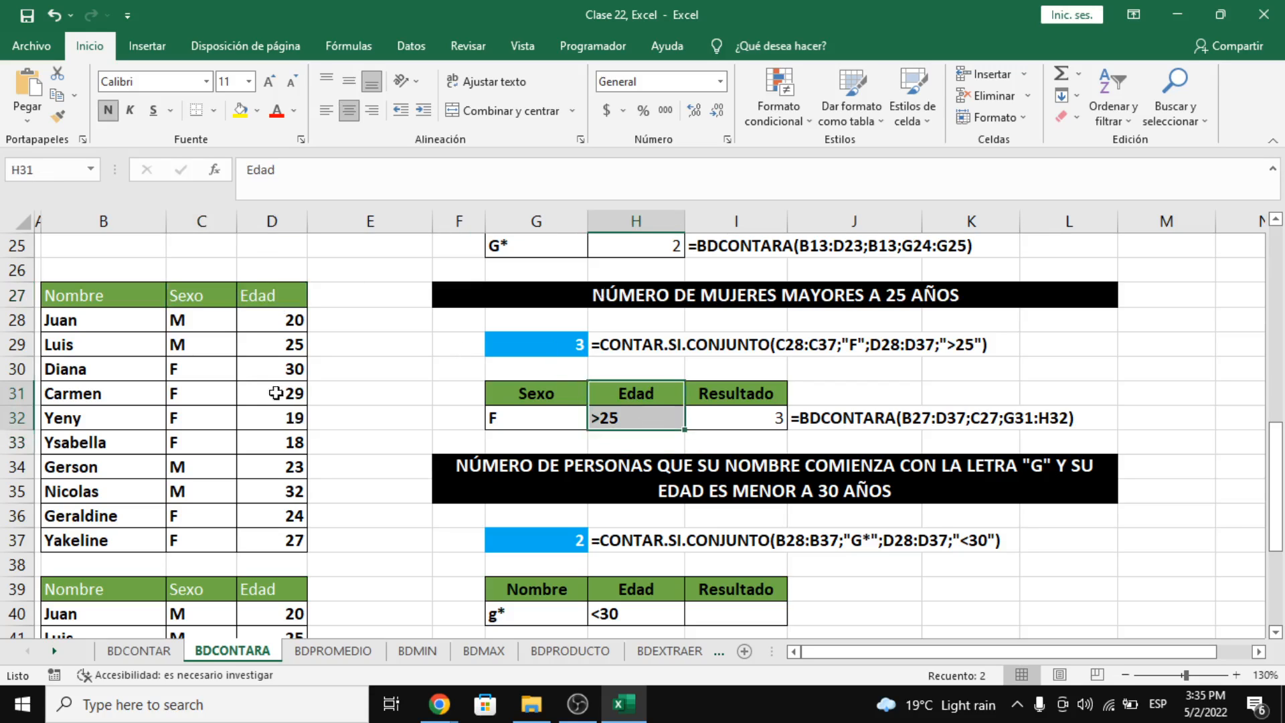
{"action": "left_click_drag", "start_coordinate": [221, 373], "coordinate": [227, 440]}
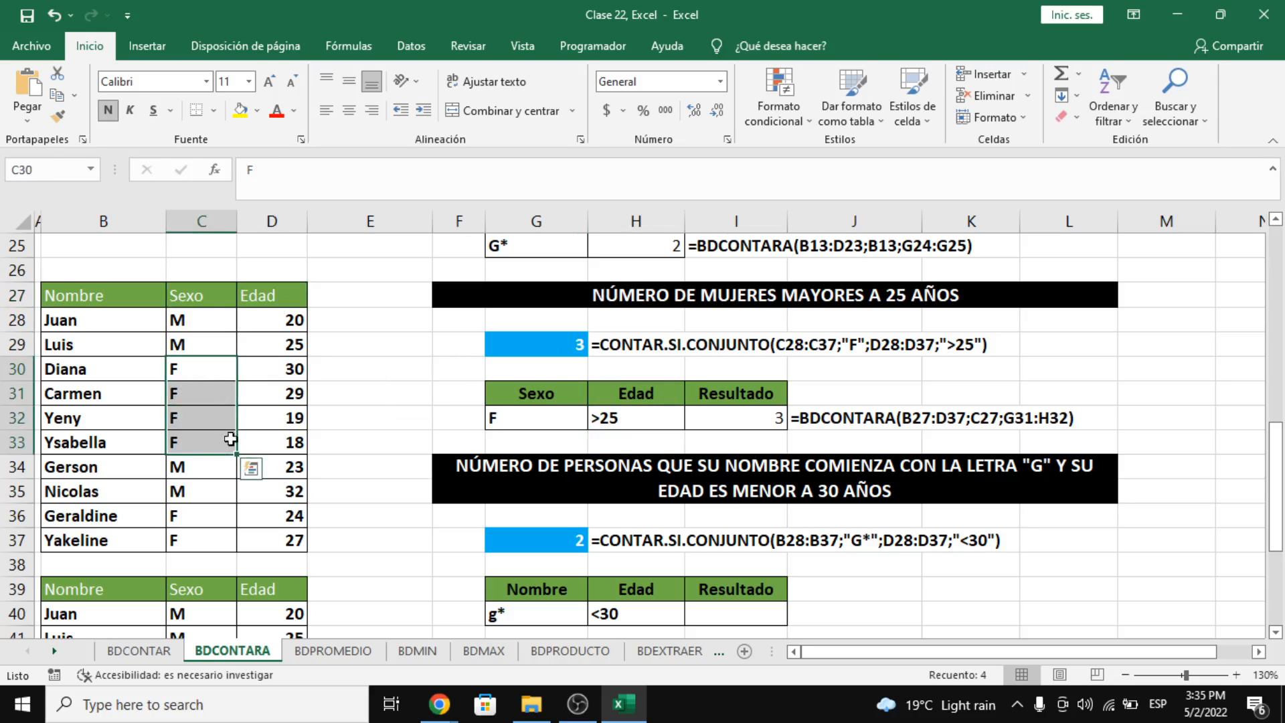
{"action": "left_click", "coordinate": [207, 296]}
{"action": "left_click_drag", "start_coordinate": [195, 368], "coordinate": [197, 450]}
{"action": "left_click_drag", "start_coordinate": [281, 372], "coordinate": [280, 444]}
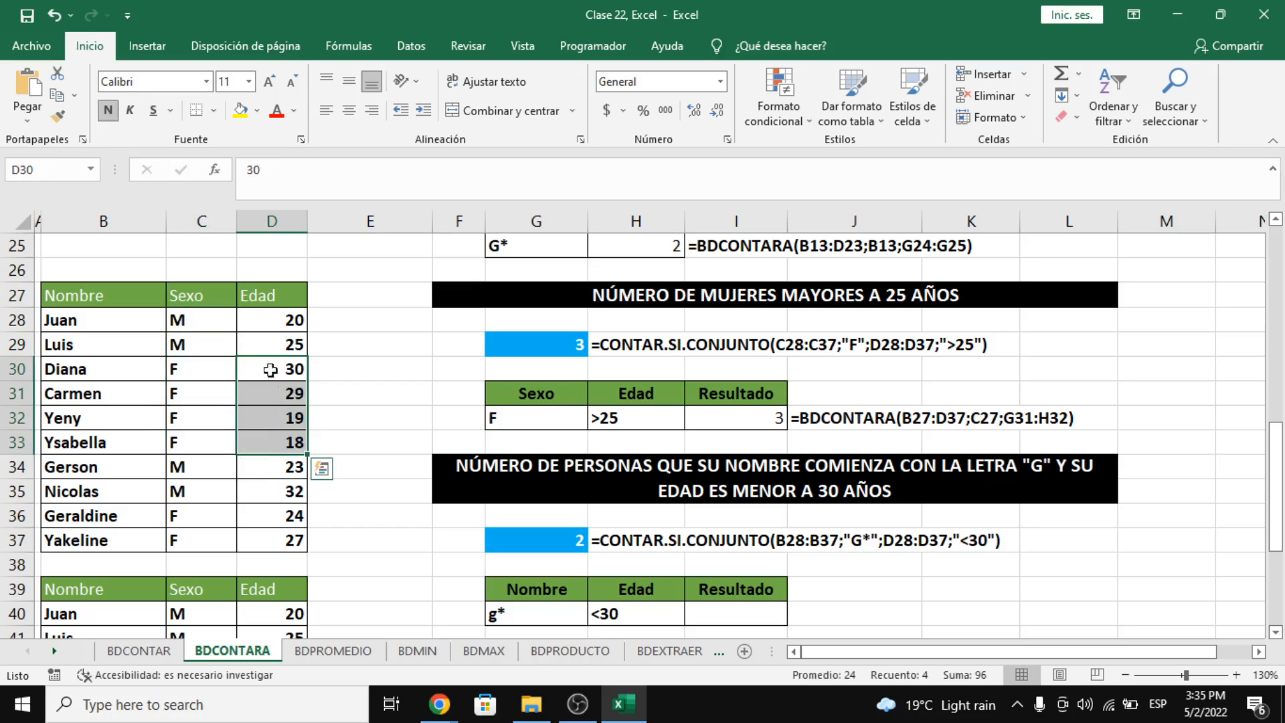
Step: Trace the filtering from all the women's records to those older than 25, highlighting C30:D31 together with C37:D37
{"action": "left_click_drag", "start_coordinate": [195, 375], "coordinate": [240, 443]}
{"action": "left_click_drag", "start_coordinate": [215, 518], "coordinate": [279, 536]}
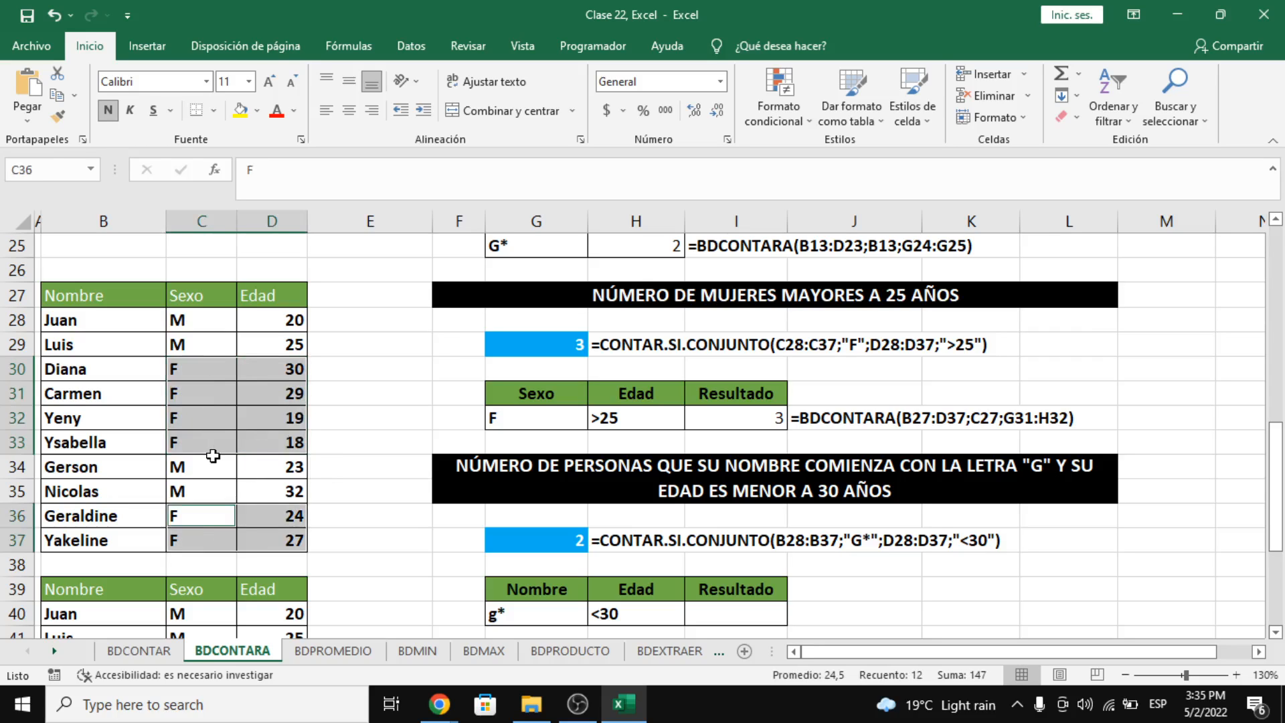
{"action": "left_click_drag", "start_coordinate": [224, 418], "coordinate": [285, 437]}
{"action": "left_click_drag", "start_coordinate": [223, 371], "coordinate": [271, 395]}
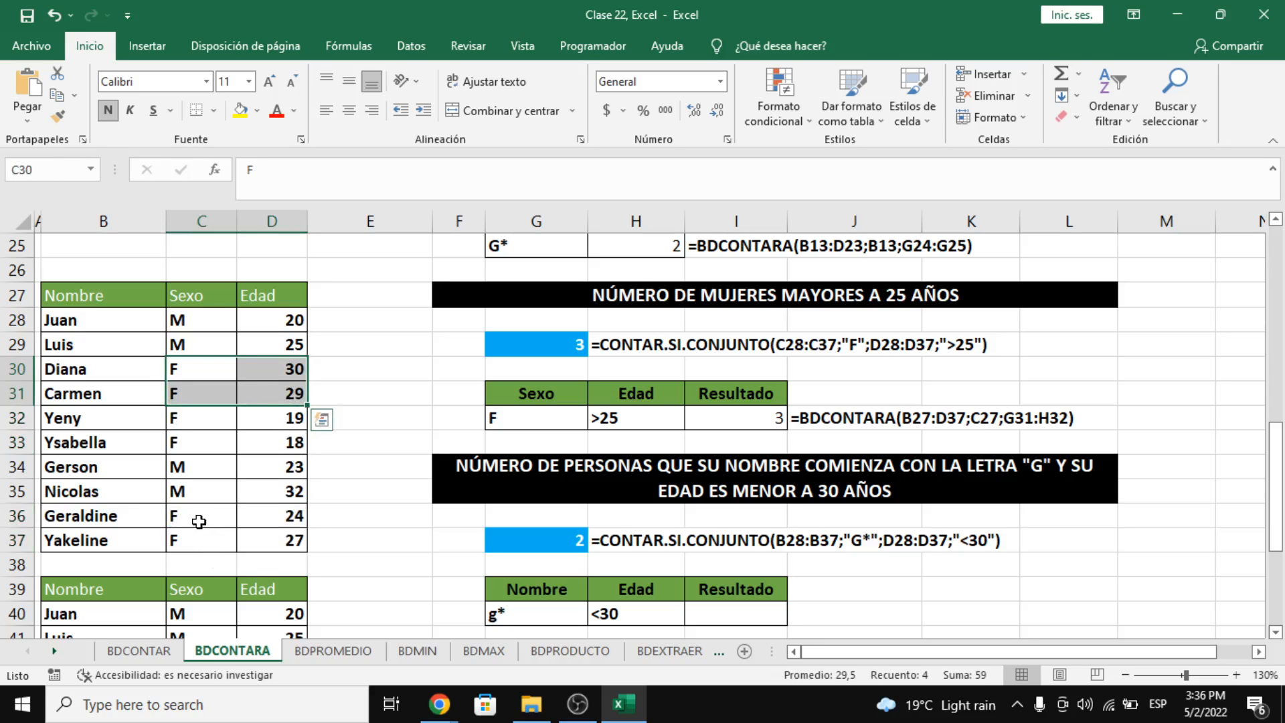
{"action": "left_click_drag", "start_coordinate": [194, 541], "coordinate": [275, 540], "text": "ctrl"}
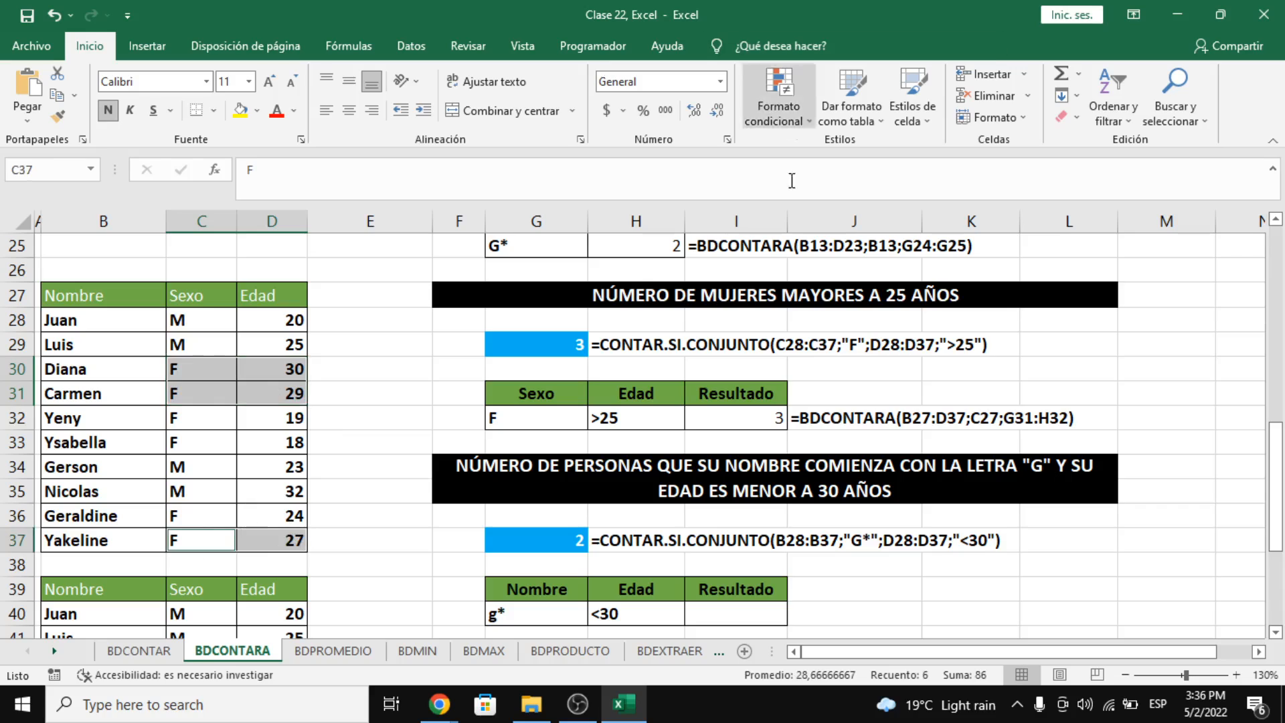
Step: Change the field name in I32's BDCONTARA formula to the Nombre header B27
{"action": "left_click", "coordinate": [770, 423]}
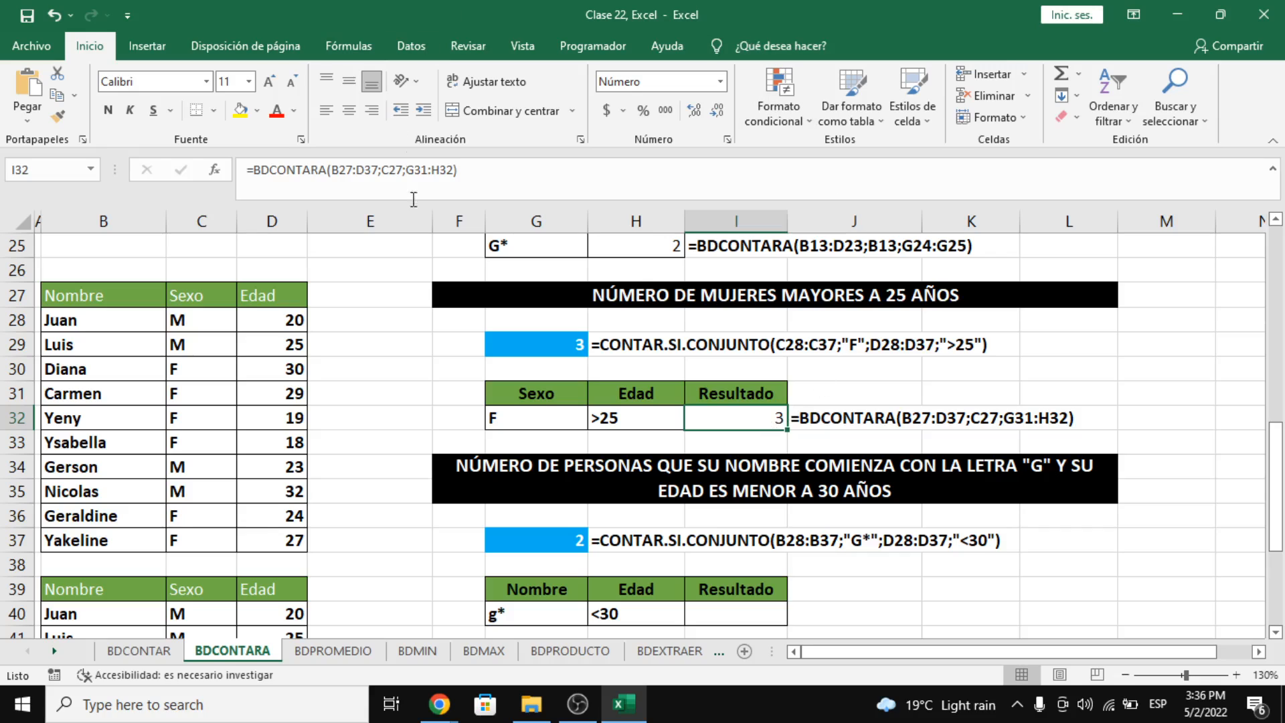
{"action": "left_click", "coordinate": [405, 167]}
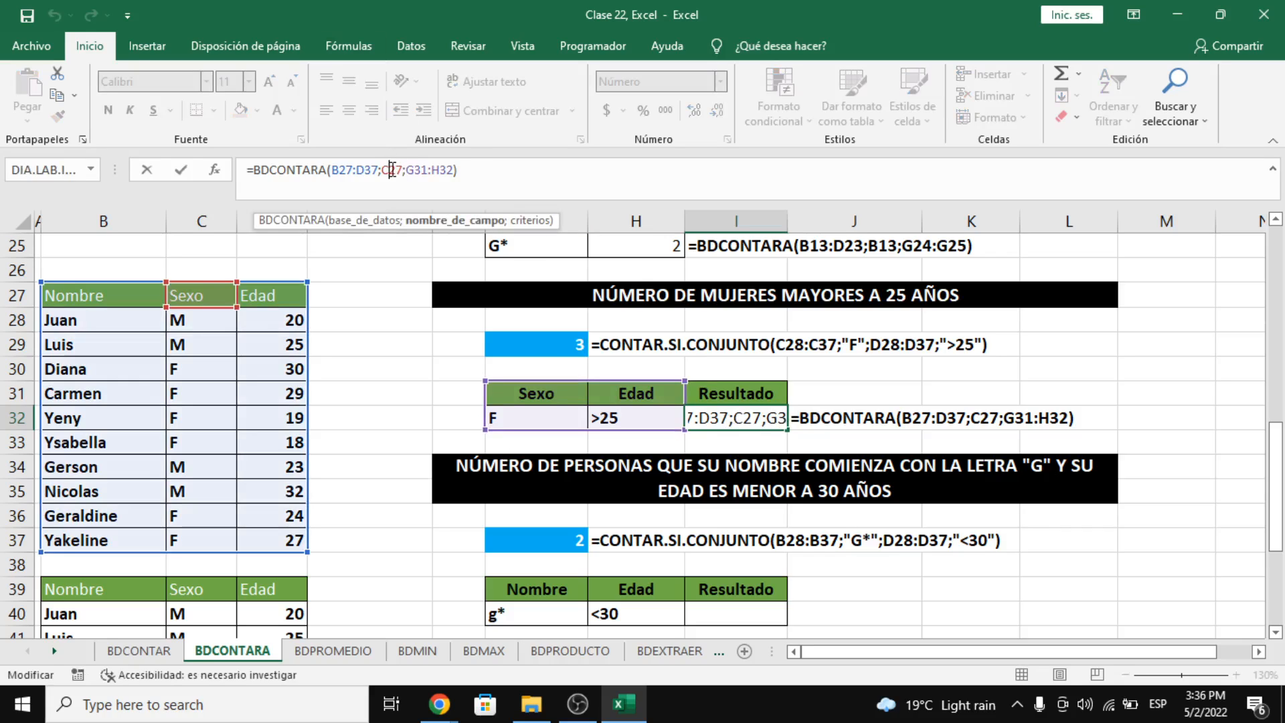
{"action": "key", "text": "BackSpace"}
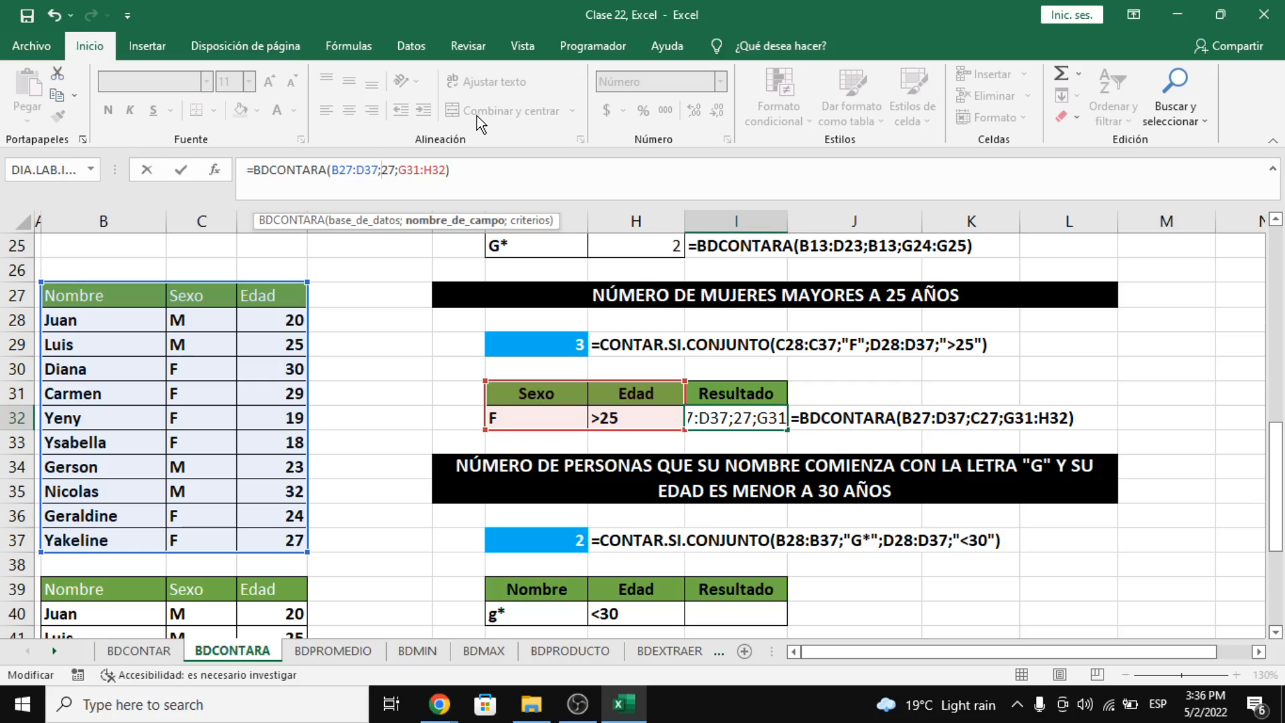
{"action": "type", "text": "B"}
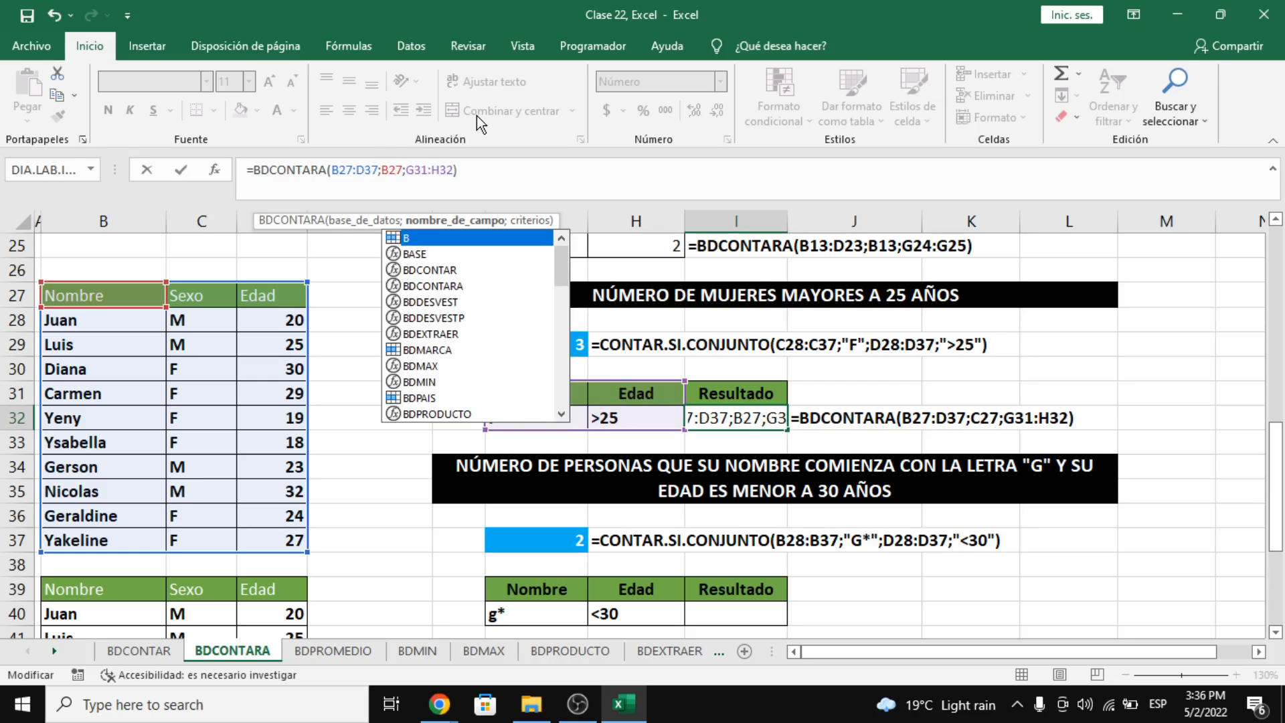
{"action": "key", "text": "Return"}
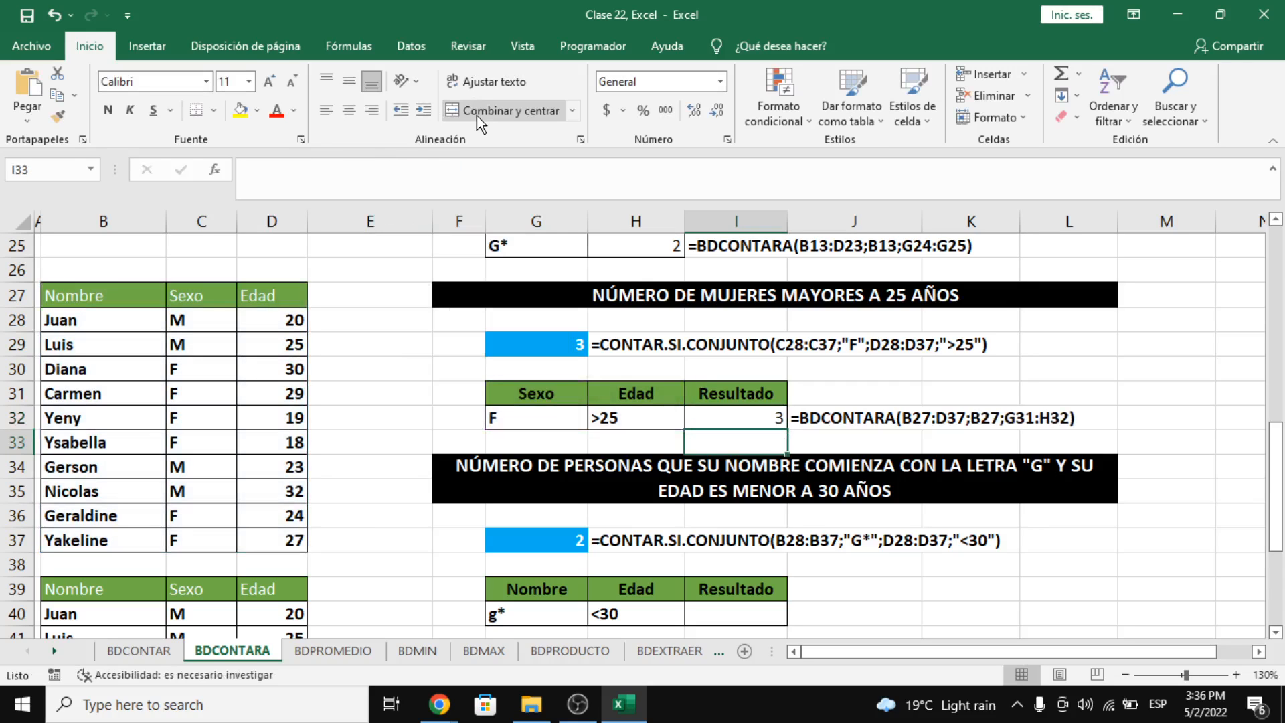
Step: Examine the B27 field name in I32's BDCONTARA formula, and relate criteria G31:H32 to the Sexo and Edad columns C27:D37
{"action": "left_click", "coordinate": [761, 420]}
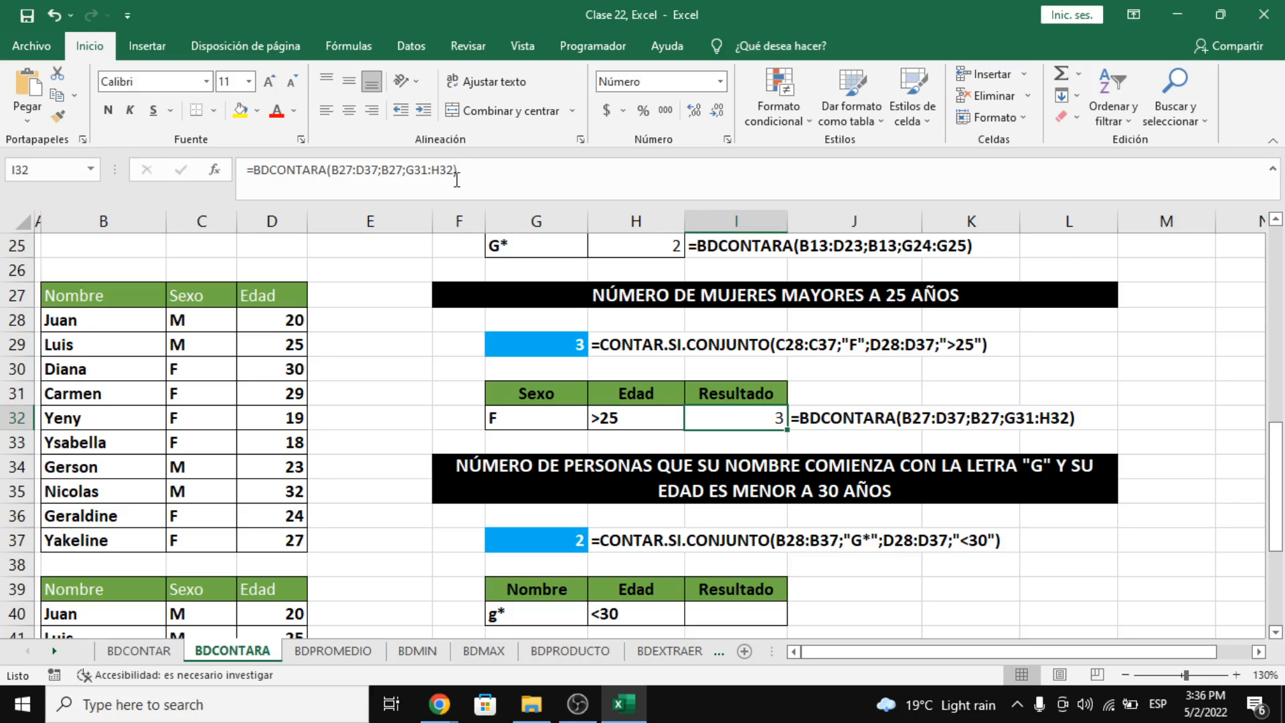
{"action": "double_click", "coordinate": [392, 171]}
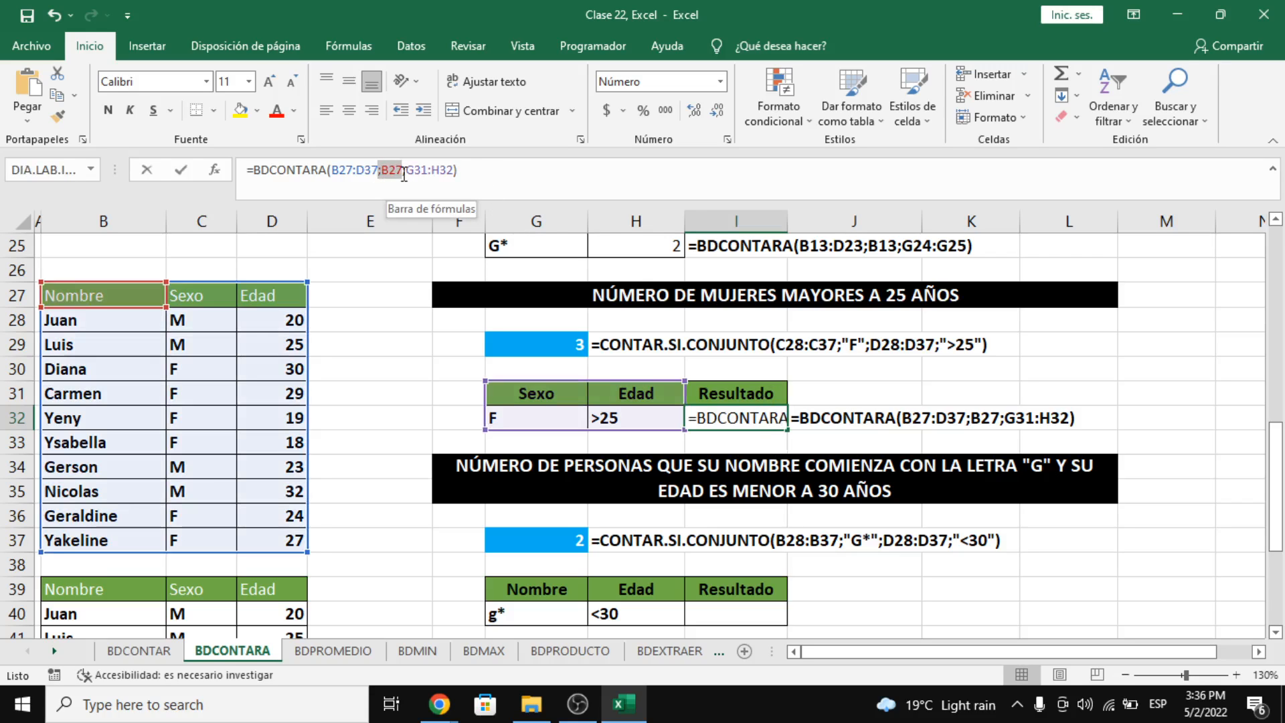
{"action": "left_click", "coordinate": [125, 329]}
{"action": "left_click_drag", "start_coordinate": [119, 317], "coordinate": [137, 518]}
{"action": "left_click_drag", "start_coordinate": [581, 390], "coordinate": [603, 419]}
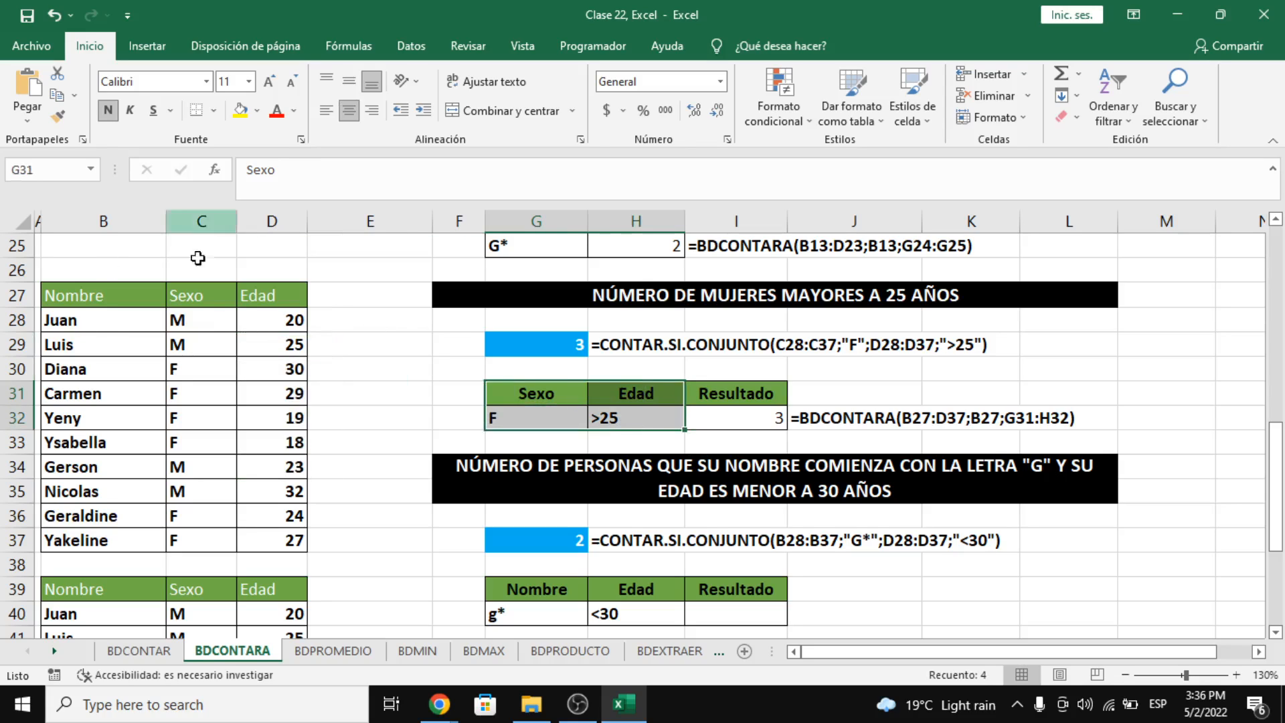
{"action": "left_click_drag", "start_coordinate": [206, 303], "coordinate": [261, 539]}
{"action": "left_click_drag", "start_coordinate": [584, 393], "coordinate": [644, 415]}
Step: Check the BDCONTAR sheet for comparison, then highlight the Nombre column B27:B37 and the Sexo and Edad columns on the BDCONTARA sheet
{"action": "left_click", "coordinate": [142, 654]}
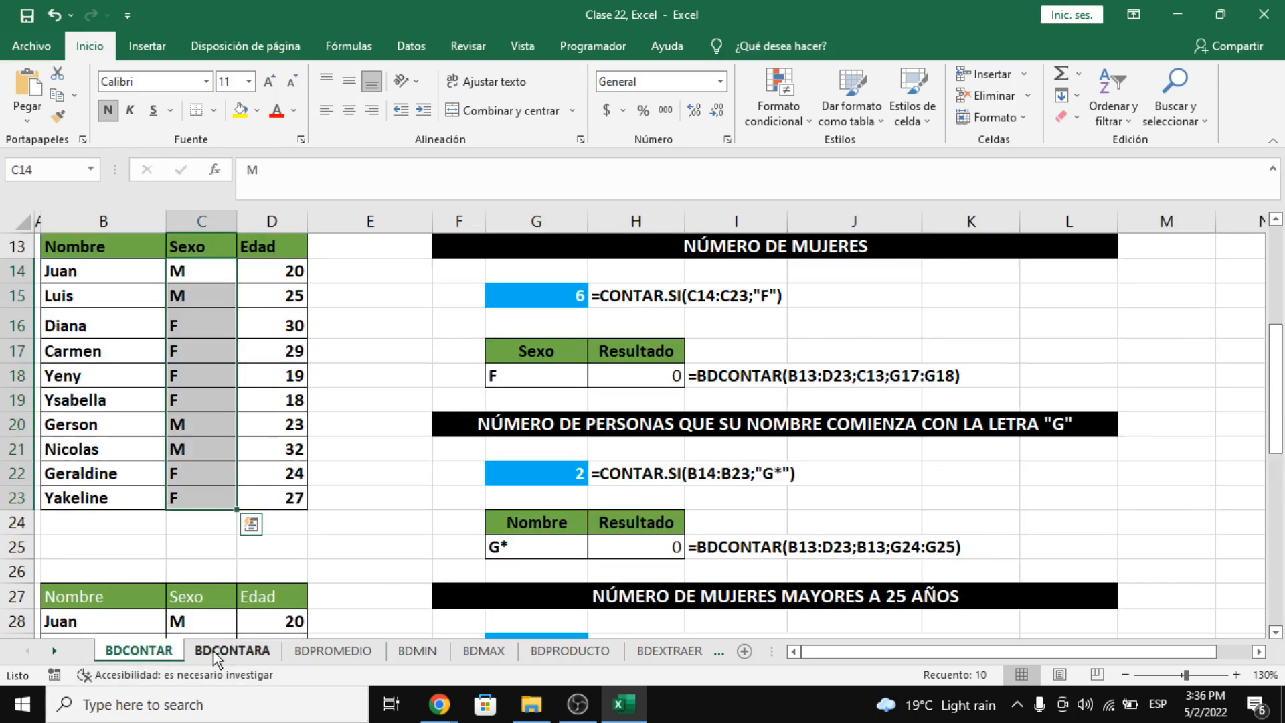
{"action": "left_click", "coordinate": [214, 653]}
{"action": "left_click", "coordinate": [249, 372]}
{"action": "left_click_drag", "start_coordinate": [143, 303], "coordinate": [149, 540]}
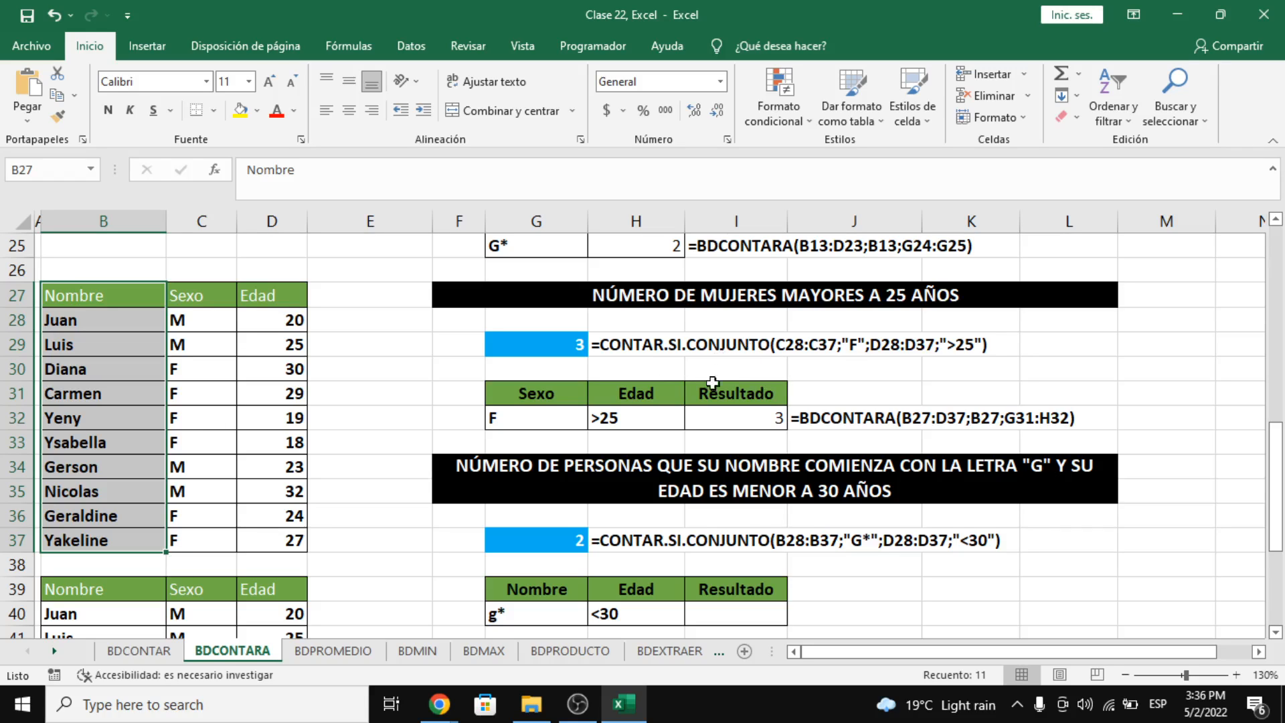
{"action": "left_click_drag", "start_coordinate": [160, 301], "coordinate": [139, 551]}
{"action": "left_click_drag", "start_coordinate": [211, 296], "coordinate": [268, 540]}
{"action": "left_click", "coordinate": [739, 426]}
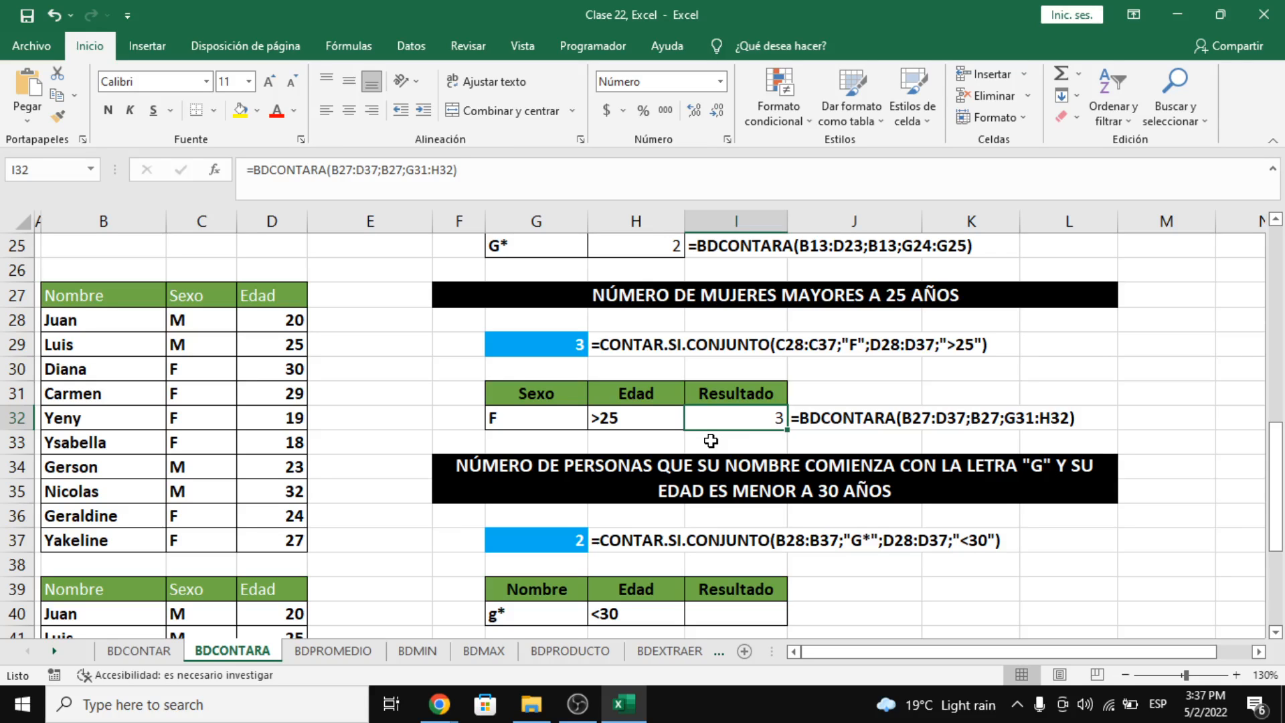
{"action": "key", "text": "alt+Tab"}
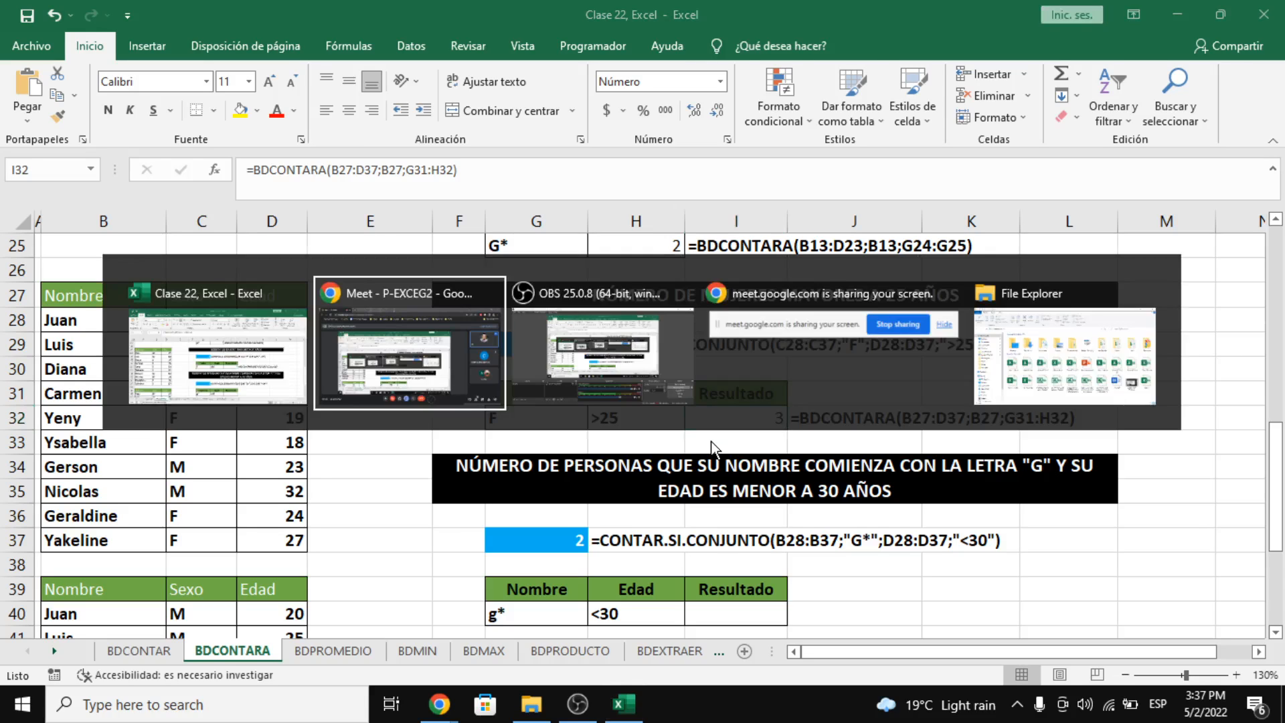
{"action": "key", "text": "alt+Tab"}
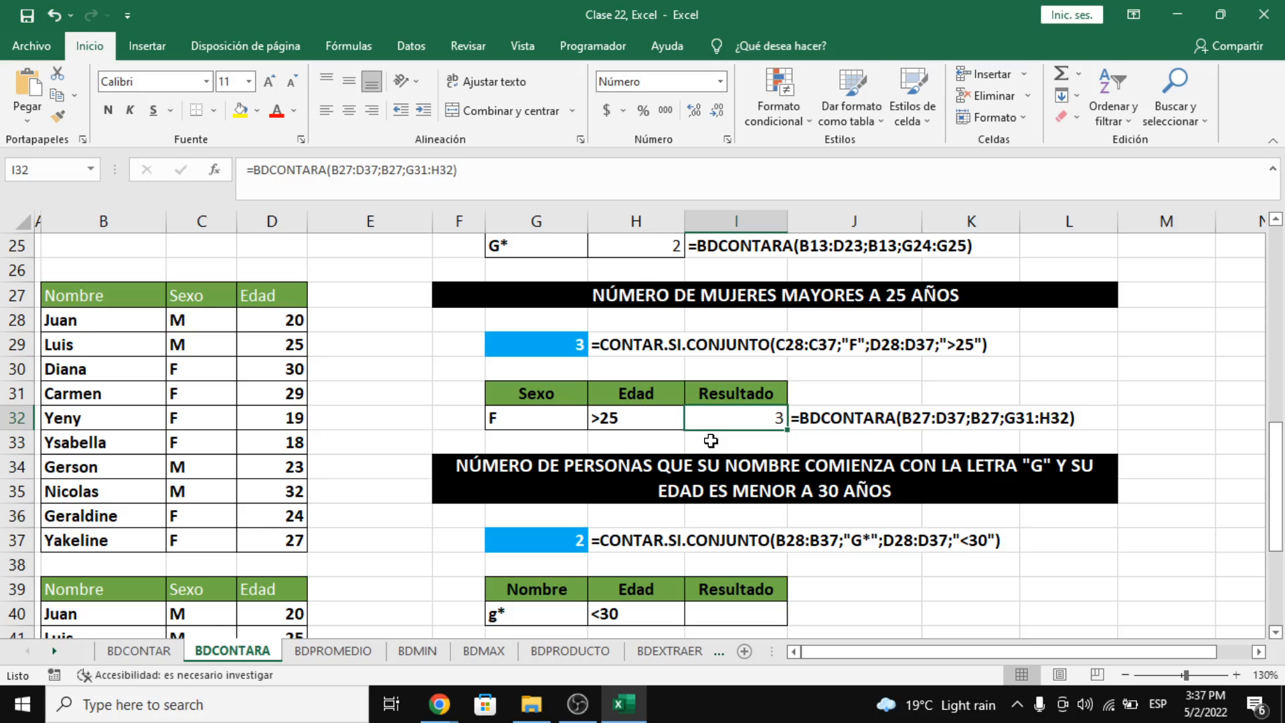
{"action": "key", "text": "alt+Tab"}
{"action": "key", "text": "alt+Tab"}
Step: Review the two formulas for women over 25 and read the next exercise about names starting with "G" and ages under 30
{"action": "left_click", "coordinate": [670, 346]}
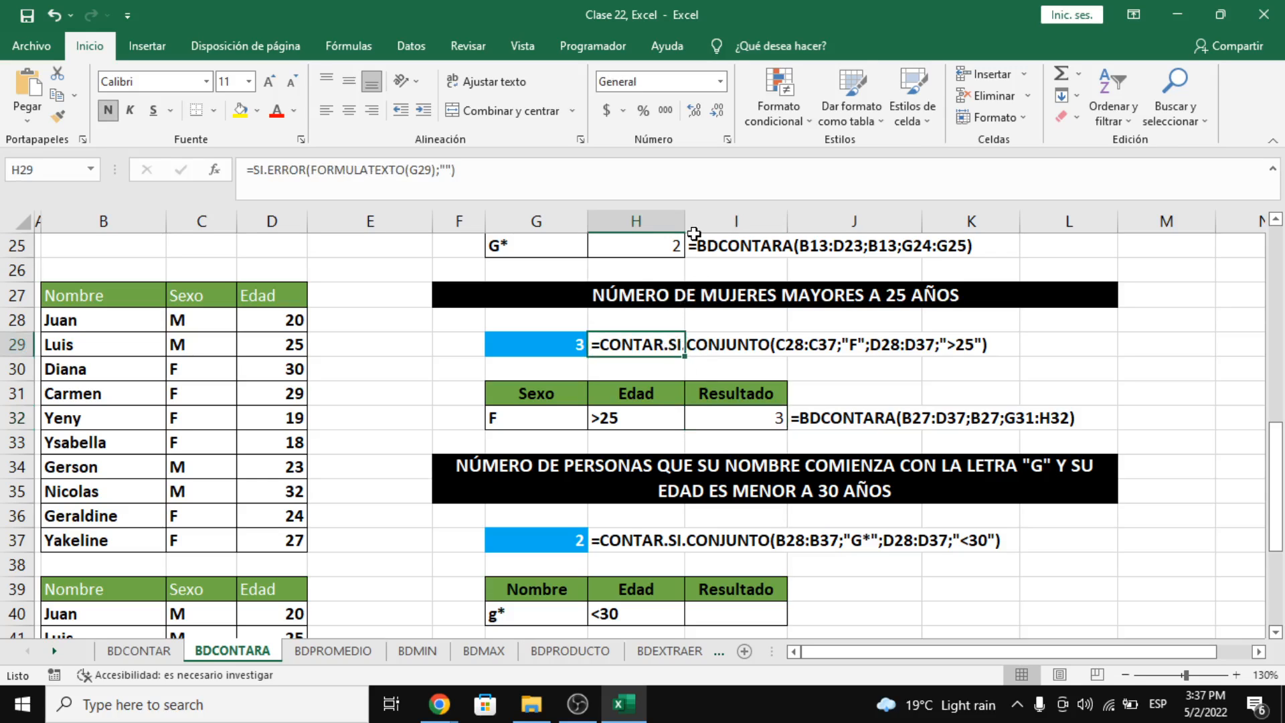
{"action": "scroll", "coordinate": [654, 315], "scroll_direction": "down", "scroll_amount": 3}
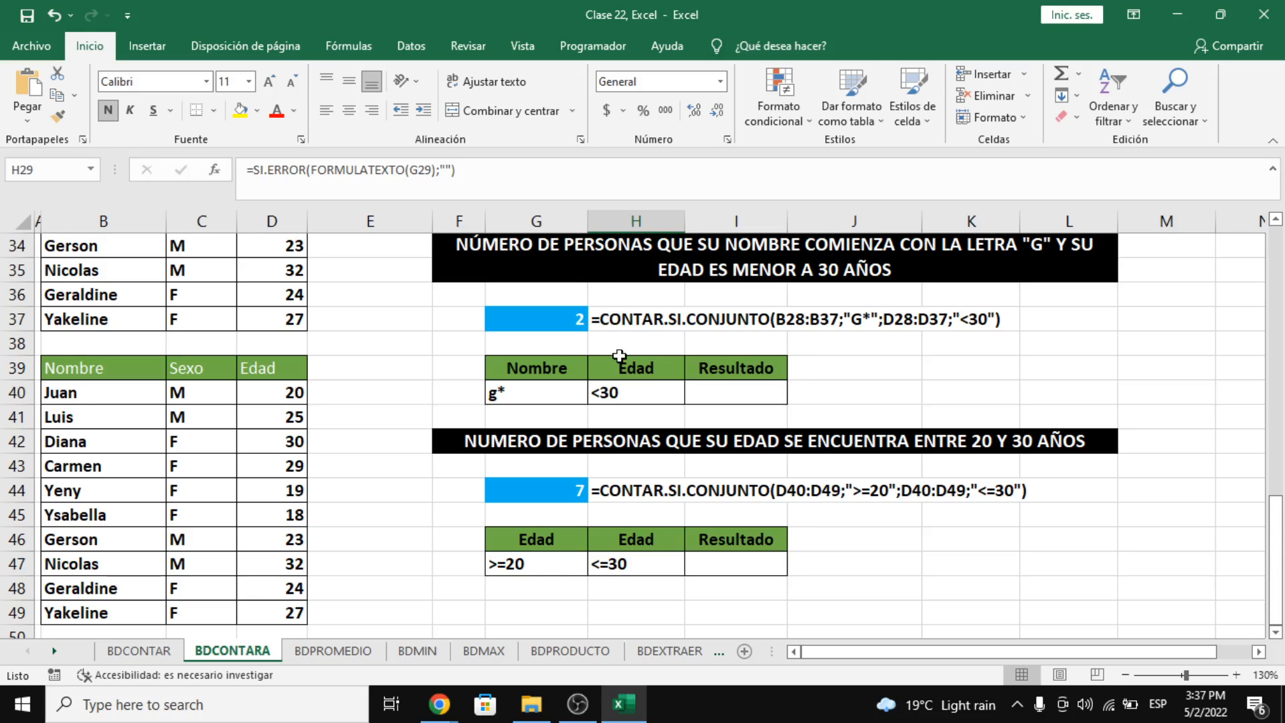
{"action": "scroll", "coordinate": [618, 355], "scroll_direction": "up", "scroll_amount": 1}
{"action": "scroll", "coordinate": [612, 324], "scroll_direction": "up", "scroll_amount": 1}
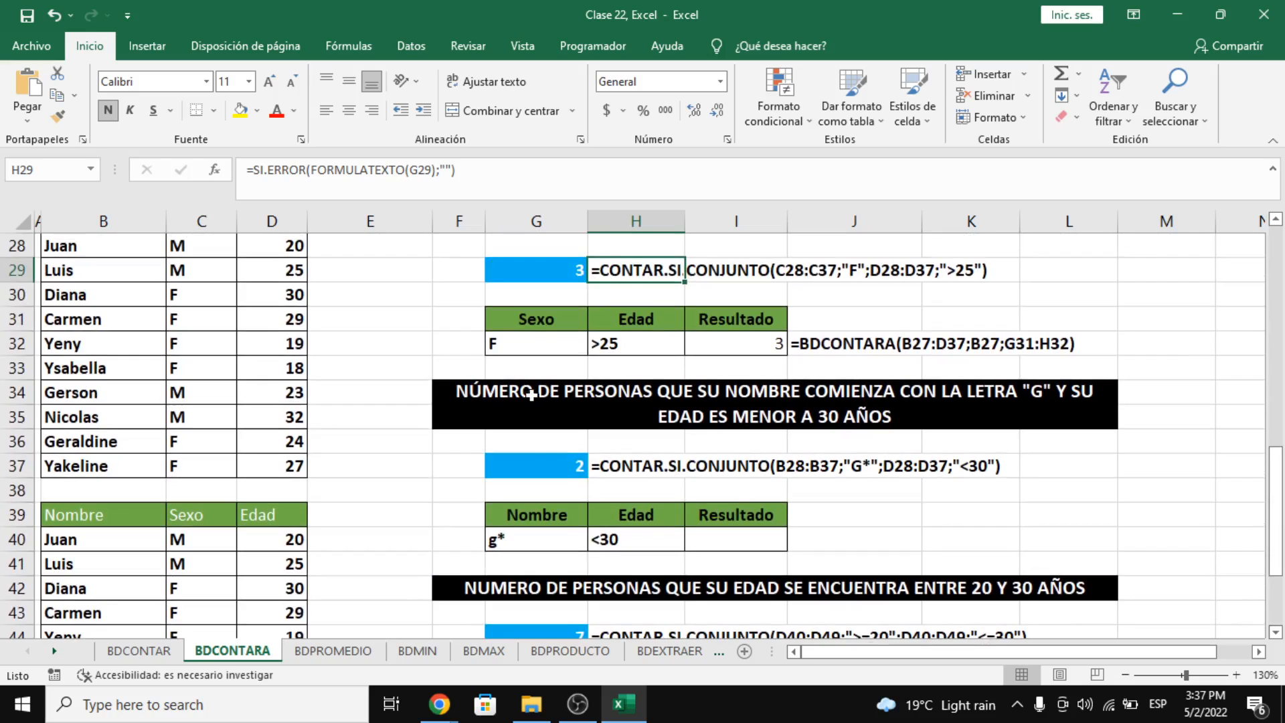
{"action": "scroll", "coordinate": [534, 401], "scroll_direction": "down", "scroll_amount": 1}
{"action": "scroll", "coordinate": [680, 318], "scroll_direction": "up", "scroll_amount": 1}
{"action": "left_click", "coordinate": [746, 345]}
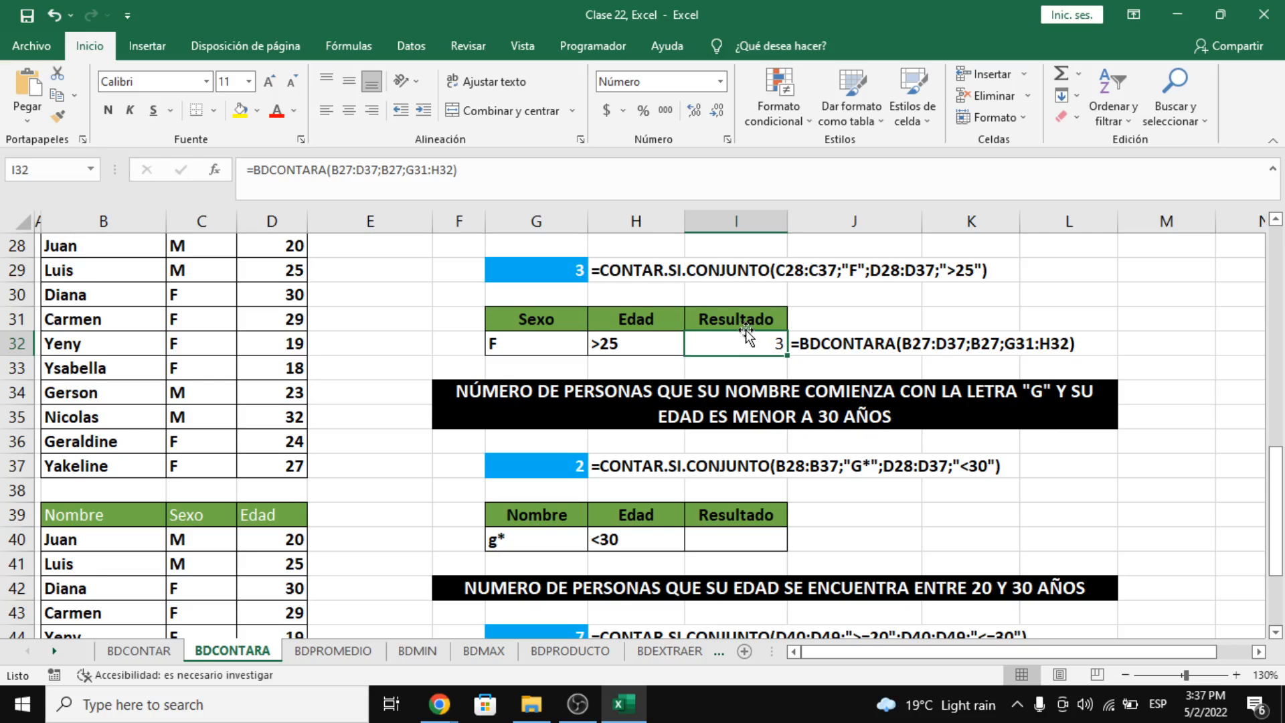
{"action": "scroll", "coordinate": [747, 335], "scroll_direction": "down", "scroll_amount": 2}
{"action": "left_click", "coordinate": [716, 290]}
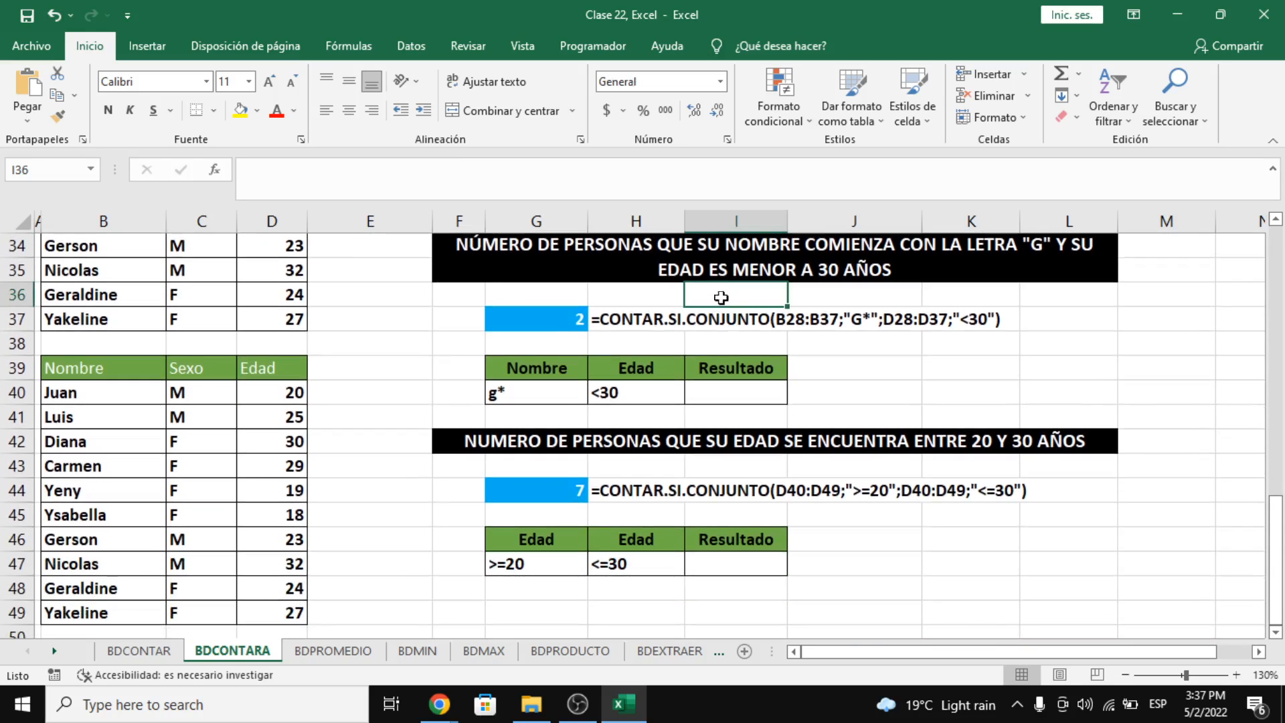
{"action": "left_click", "coordinate": [557, 267]}
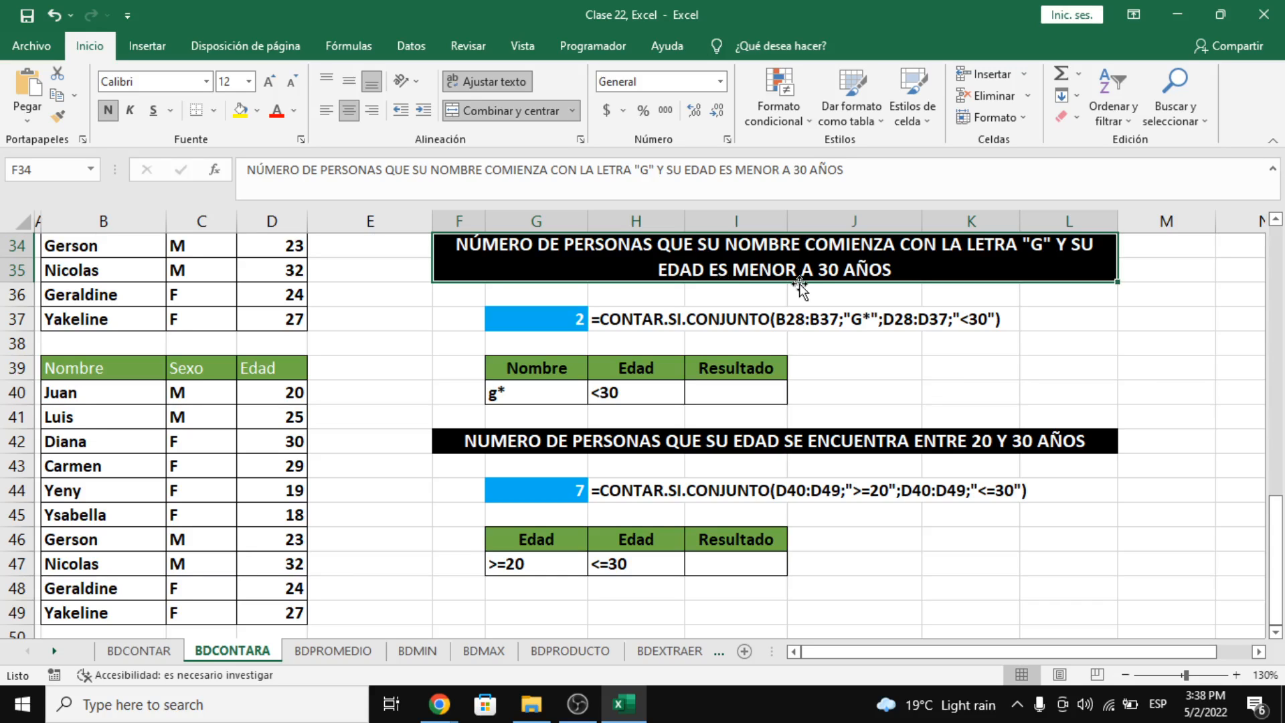
Step: Start a BDCONTARA formula in I40 with the table B39:D49 as its database argument
{"action": "left_click", "coordinate": [768, 391]}
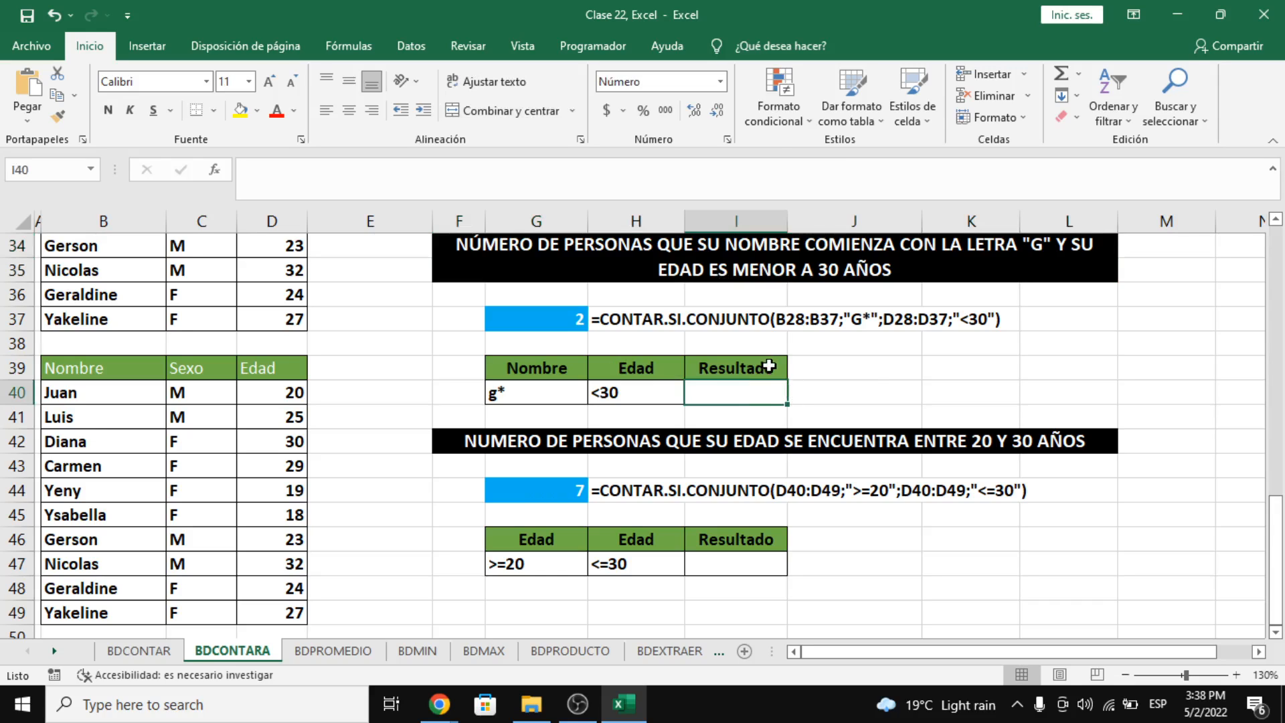
{"action": "type", "text": "="}
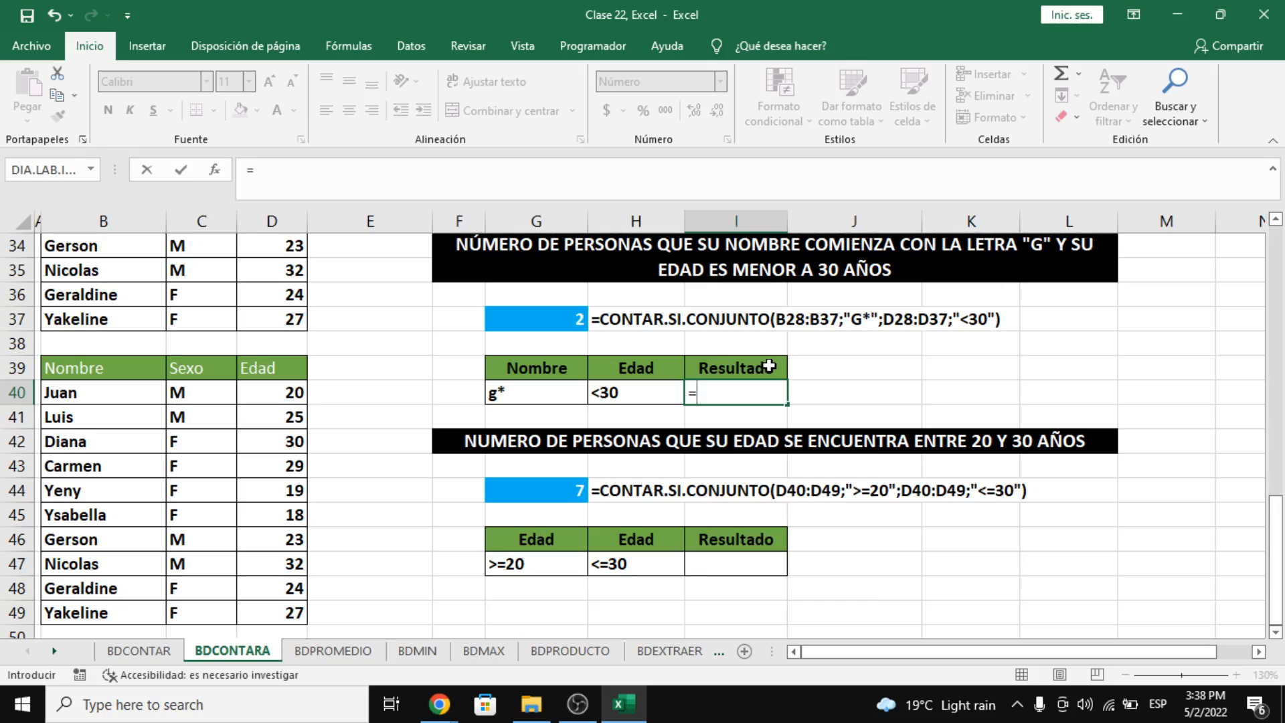
{"action": "type", "text": "BDCONTARÁ"}
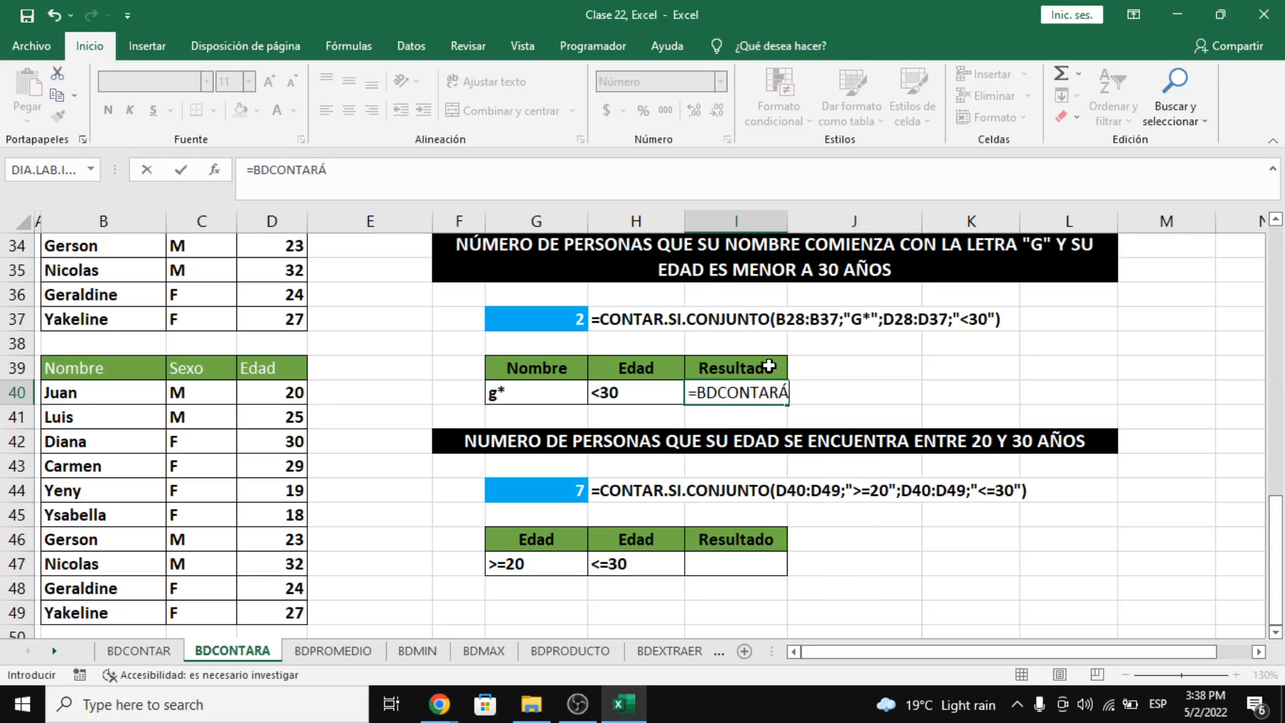
{"action": "key", "text": "BackSpace"}
{"action": "type", "text": "A("}
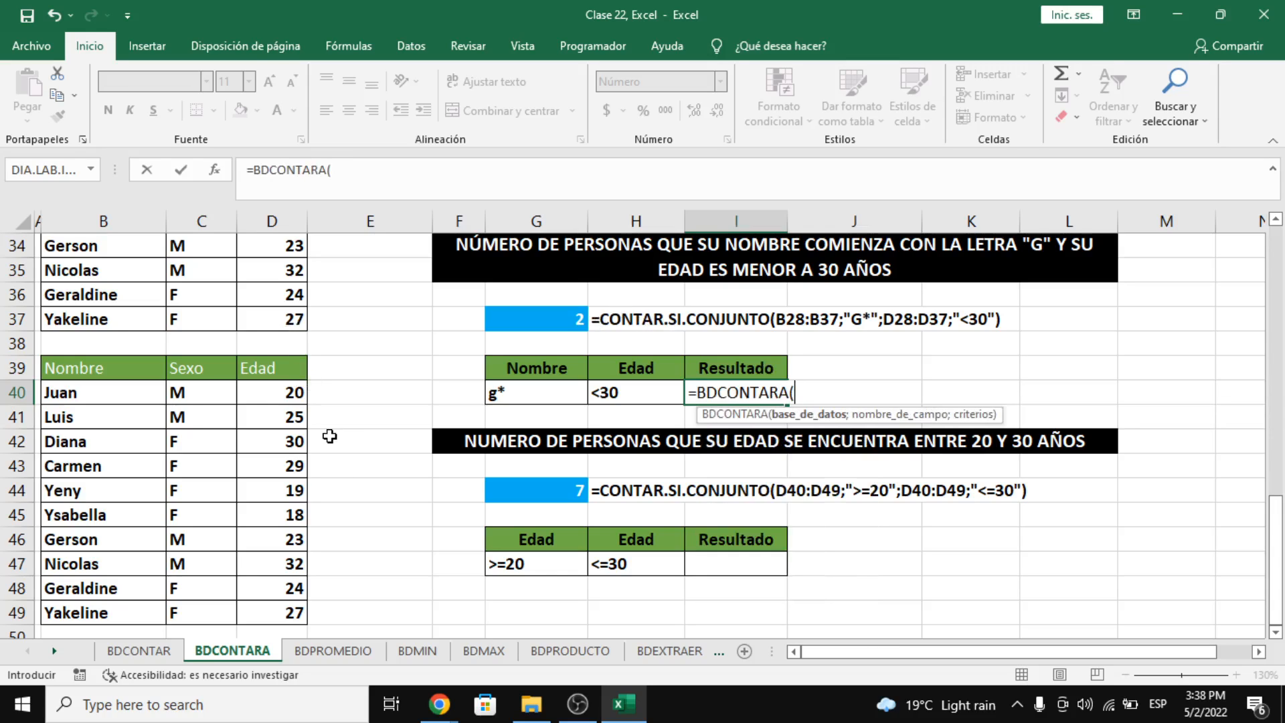
{"action": "left_click_drag", "start_coordinate": [75, 370], "coordinate": [278, 605]}
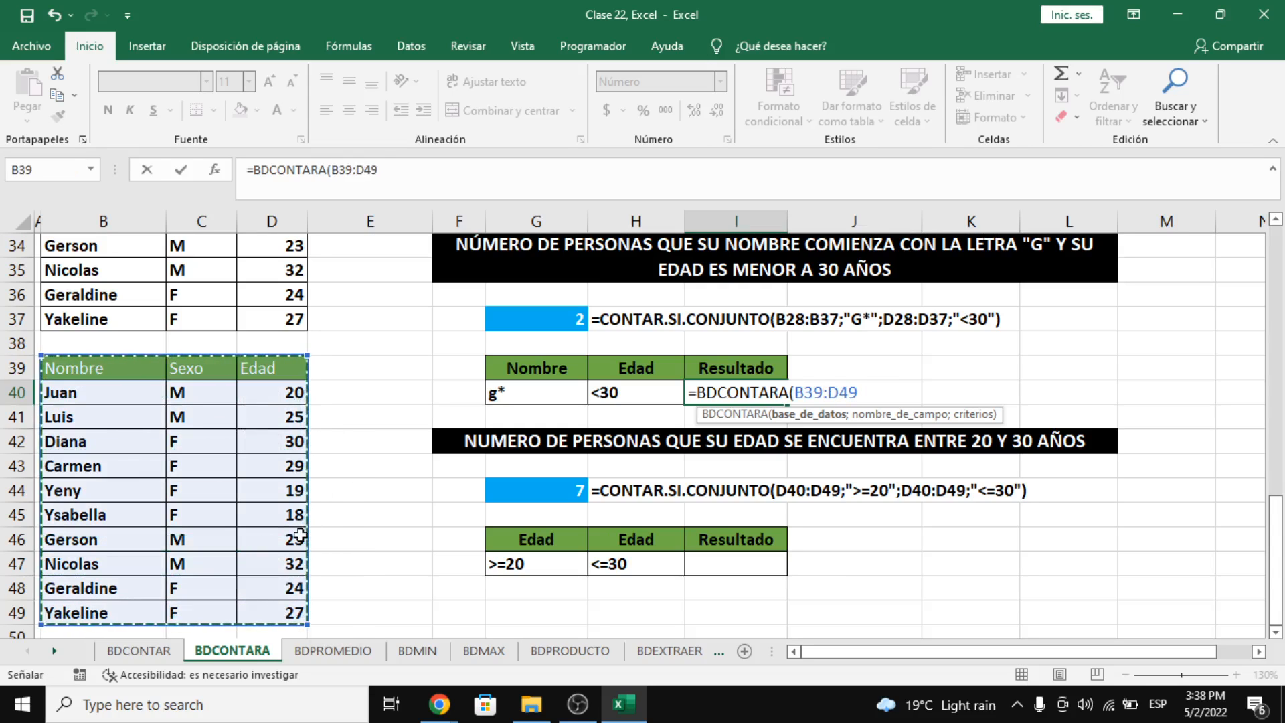
{"action": "type", "text": ";"}
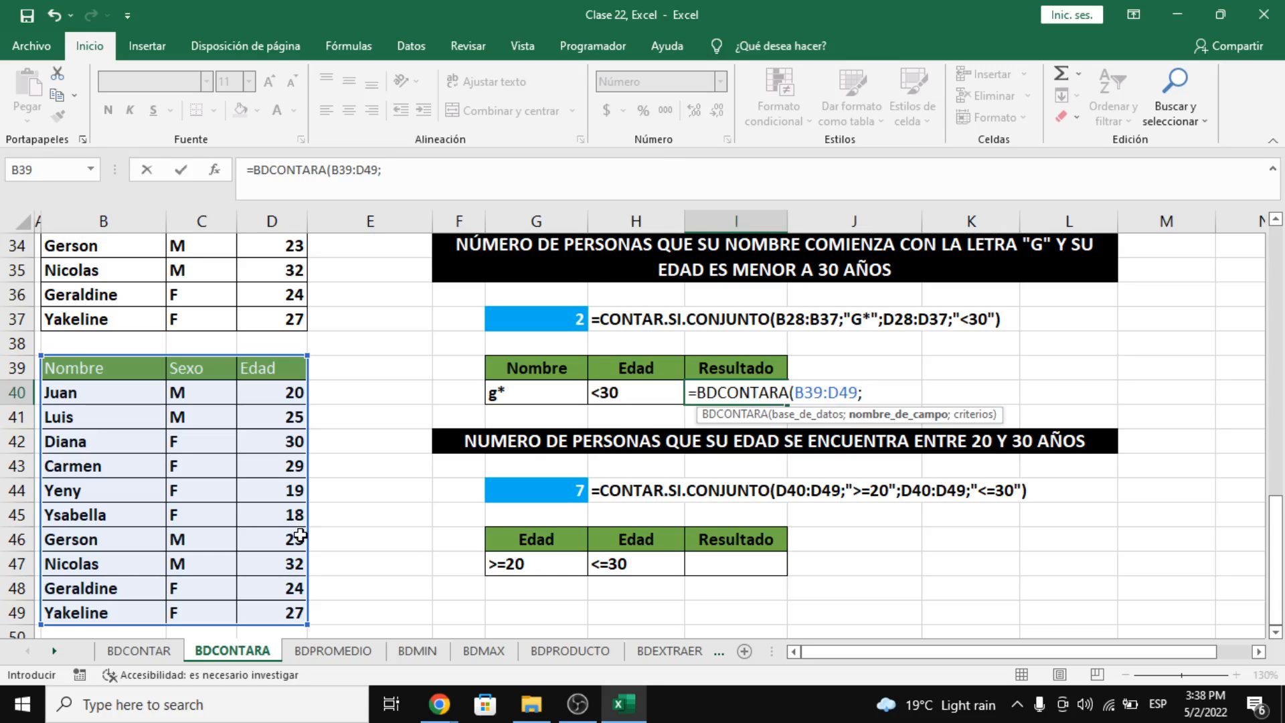
Step: Switch to the Google Meet call in Chrome, dismiss the screen-mirroring notice and check the meeting chat
{"action": "mouse_move", "coordinate": [438, 706]}
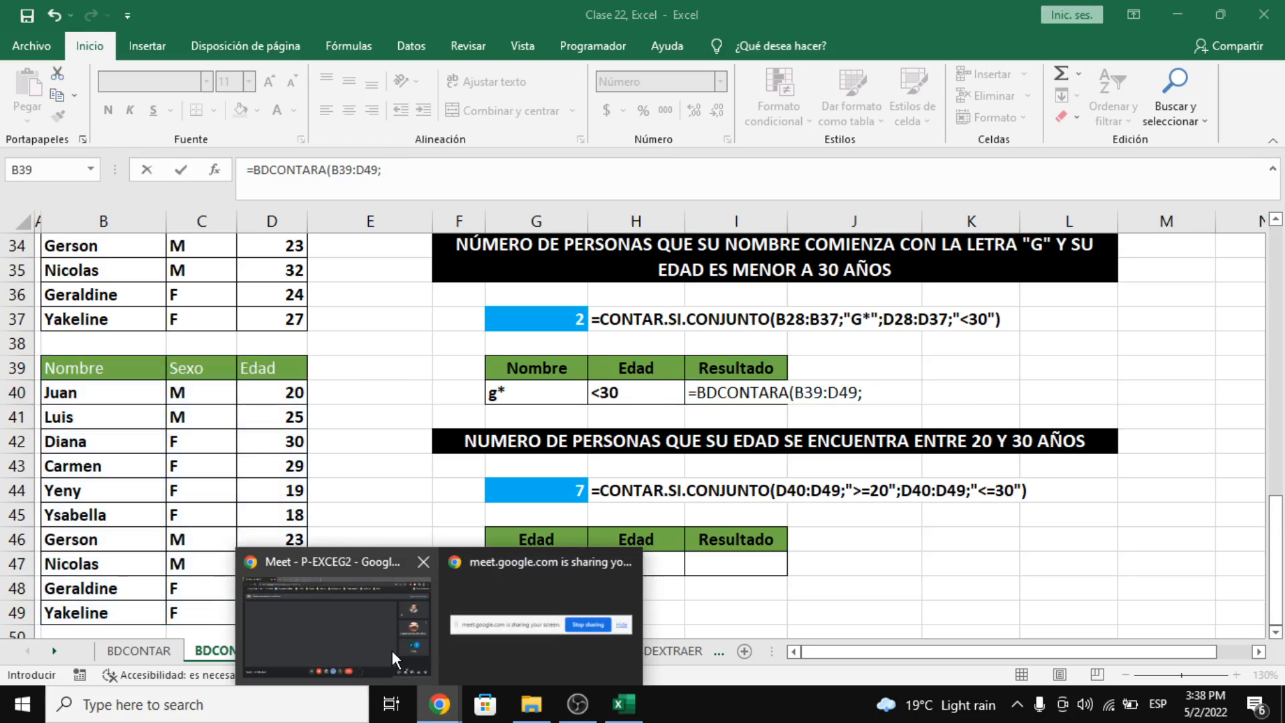
{"action": "mouse_move", "coordinate": [380, 620]}
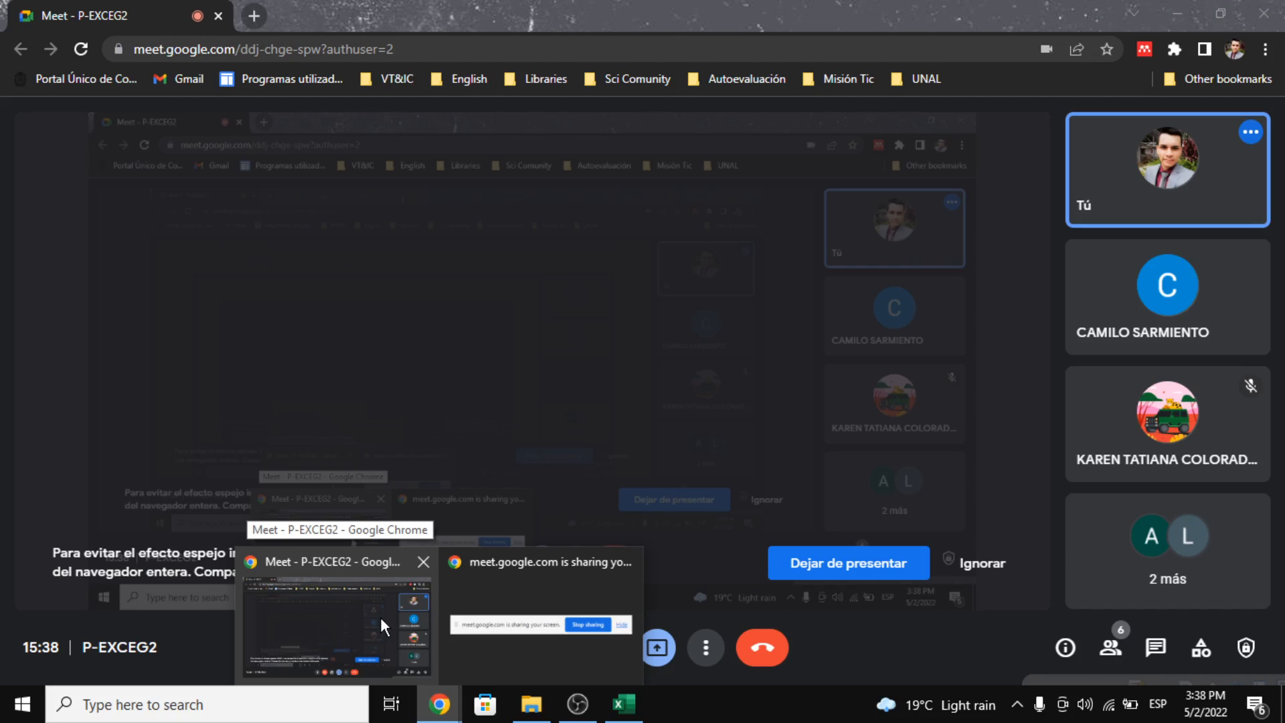
{"action": "left_click", "coordinate": [380, 617]}
{"action": "left_click", "coordinate": [993, 553]}
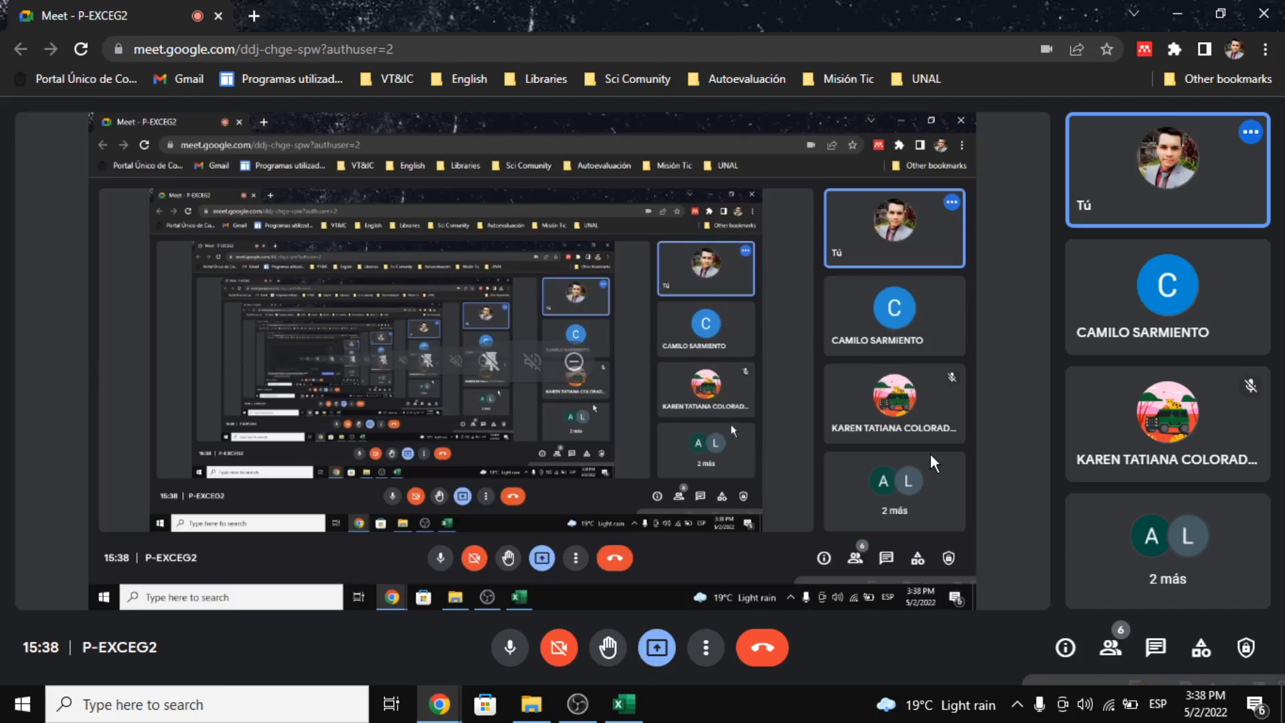
{"action": "key", "text": "alt+Tab"}
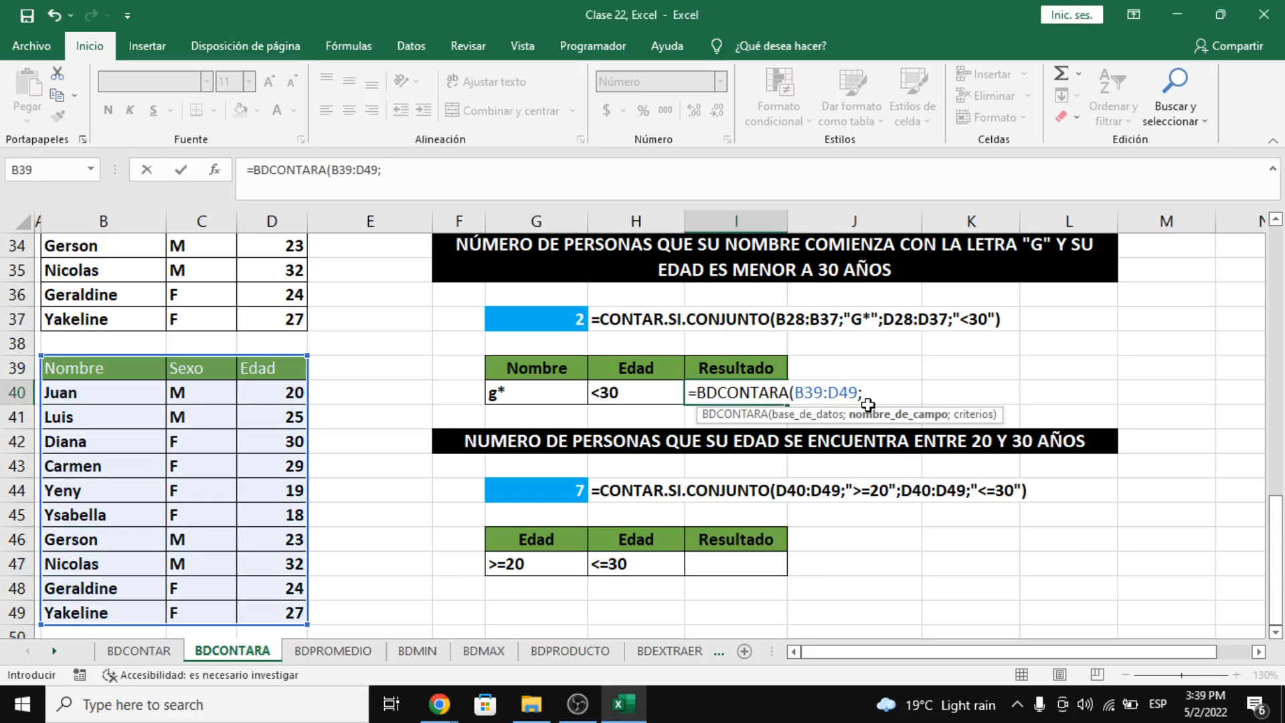
{"action": "key", "text": "alt+Tab"}
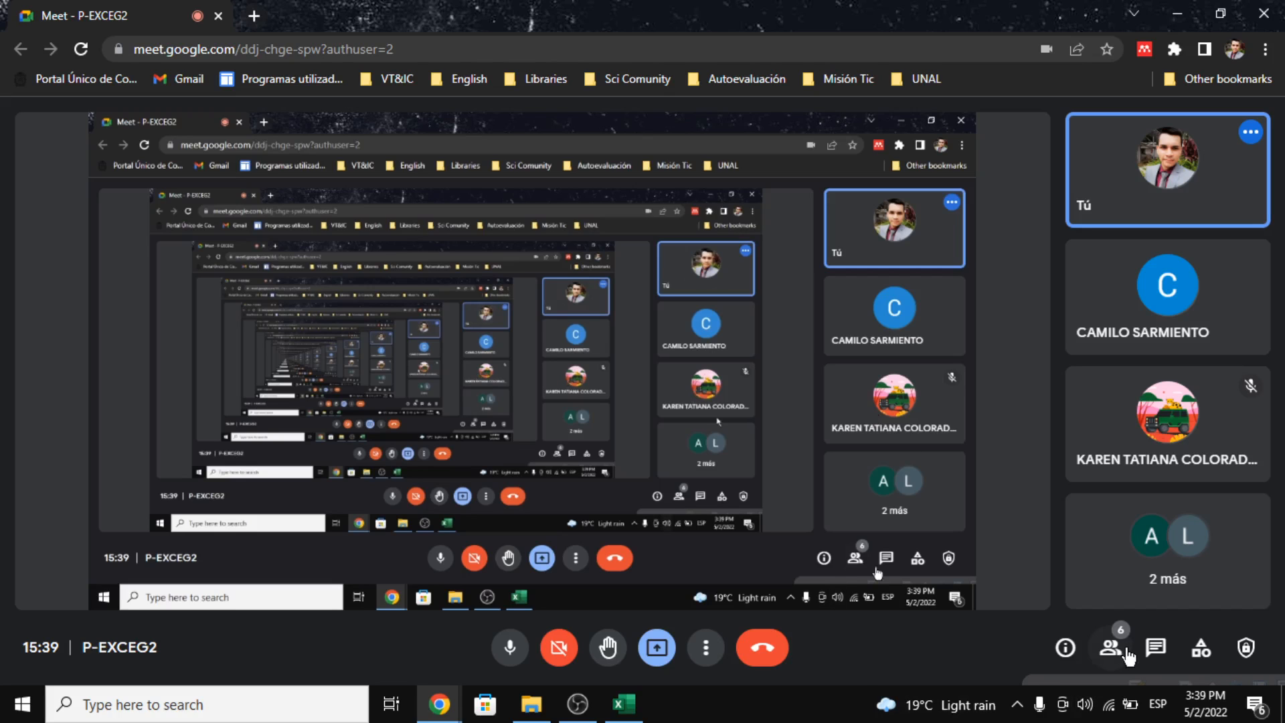
{"action": "left_click", "coordinate": [1149, 654]}
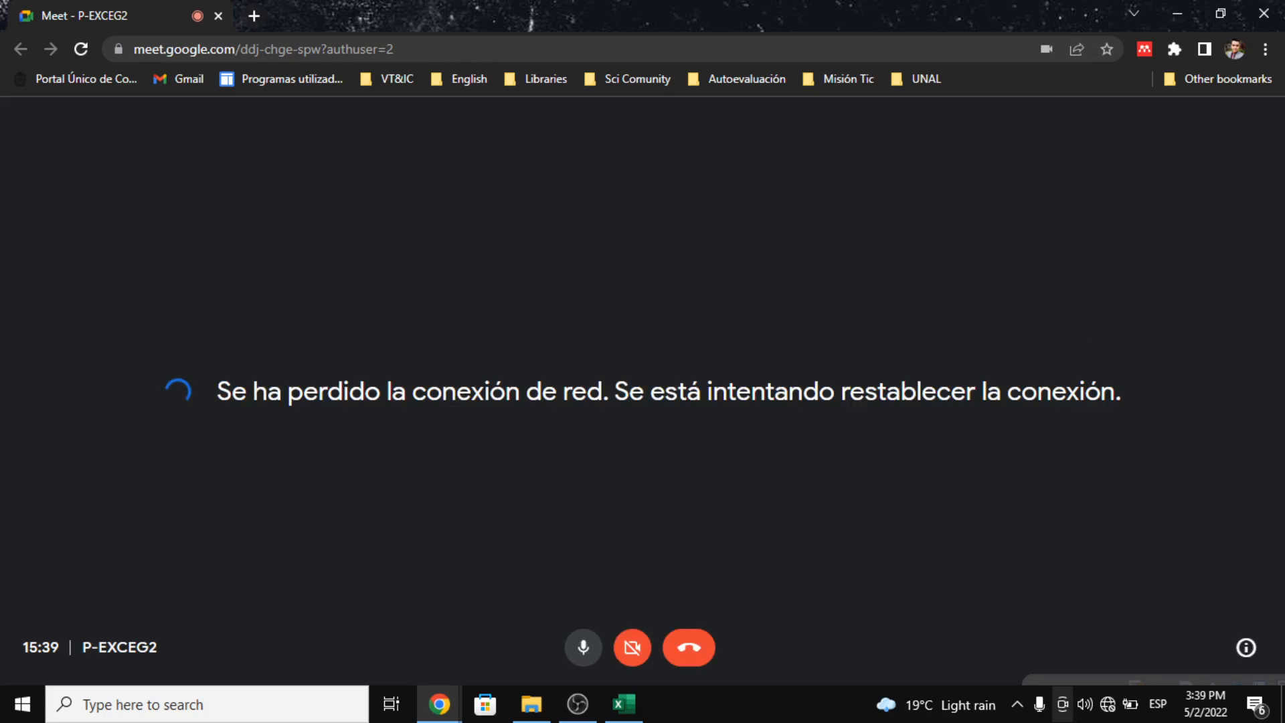
Step: Choose the POCO X3 NFC Wi-Fi network and return from the Google Meet call to the Excel workbook
{"action": "left_click", "coordinate": [1108, 704]}
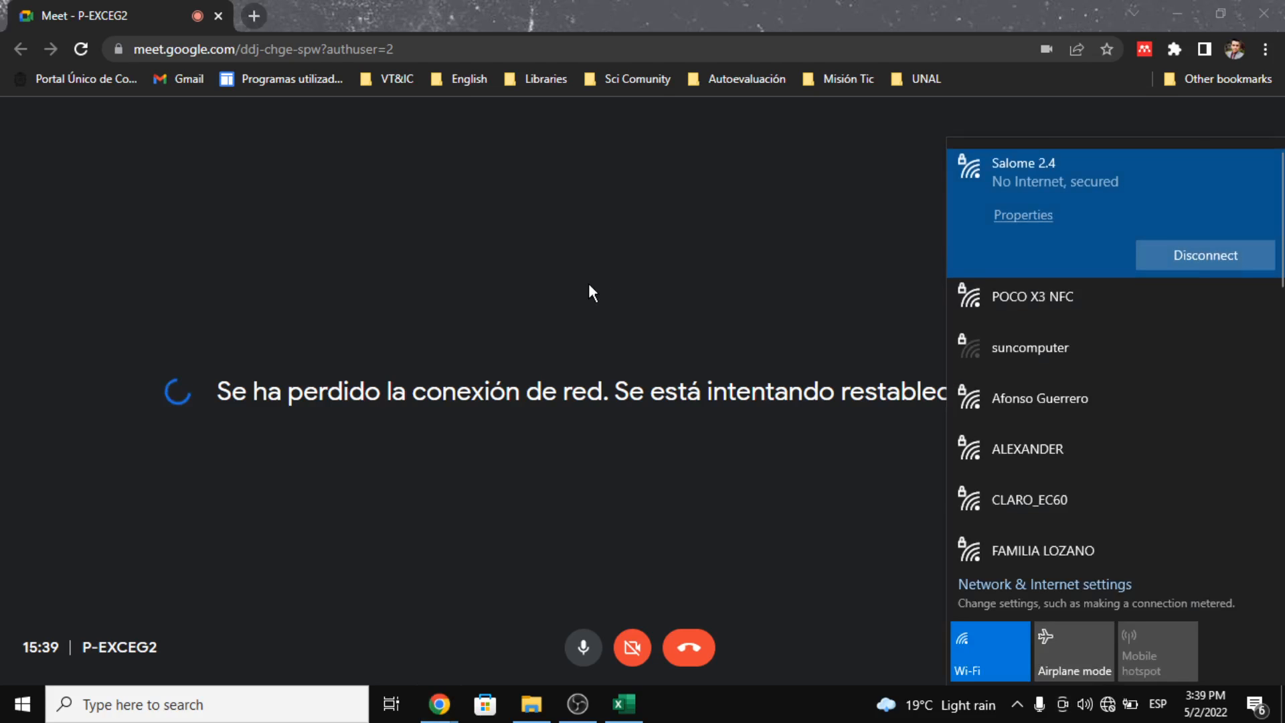
{"action": "left_click", "coordinate": [1071, 298]}
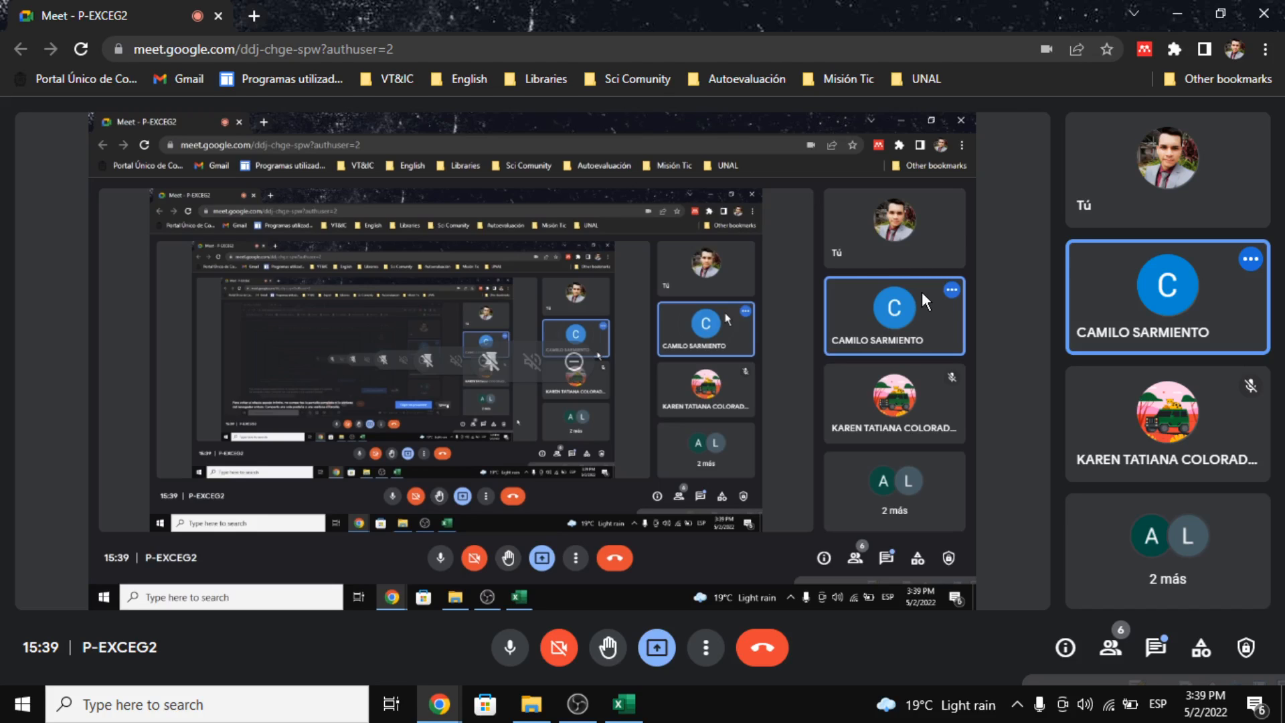
{"action": "key", "text": "alt+Tab"}
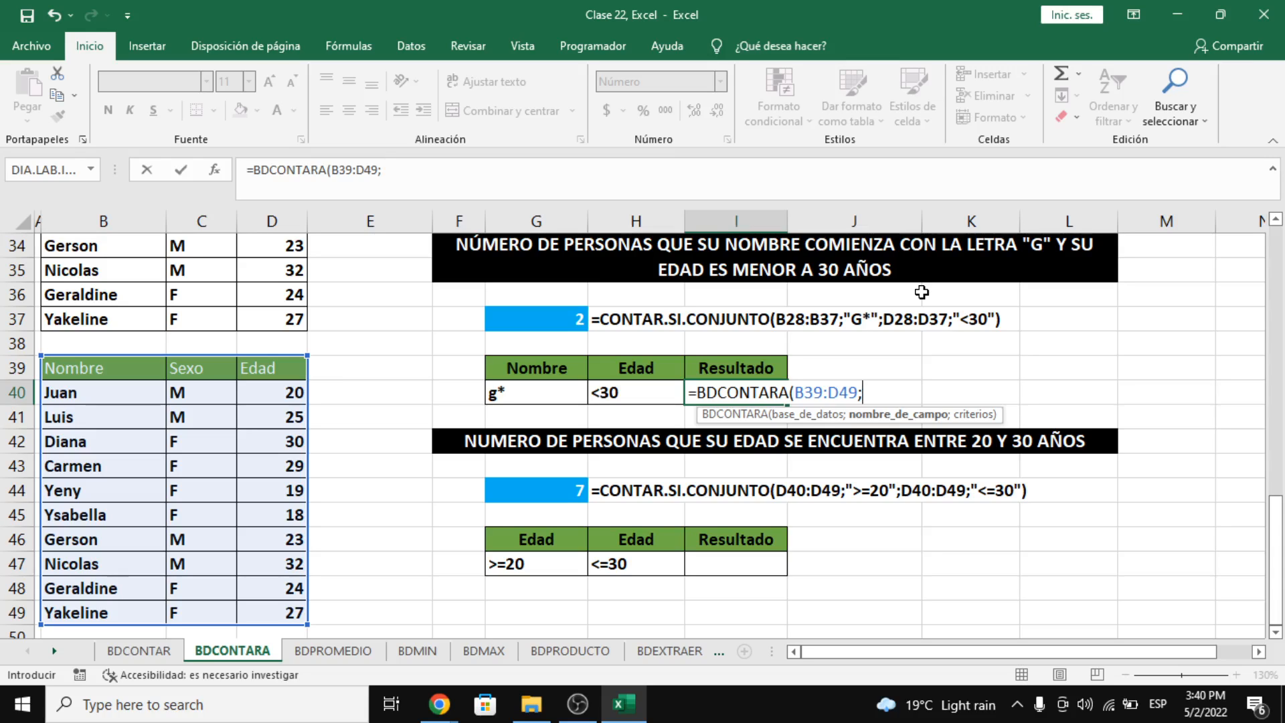
{"action": "key", "text": "alt+Tab"}
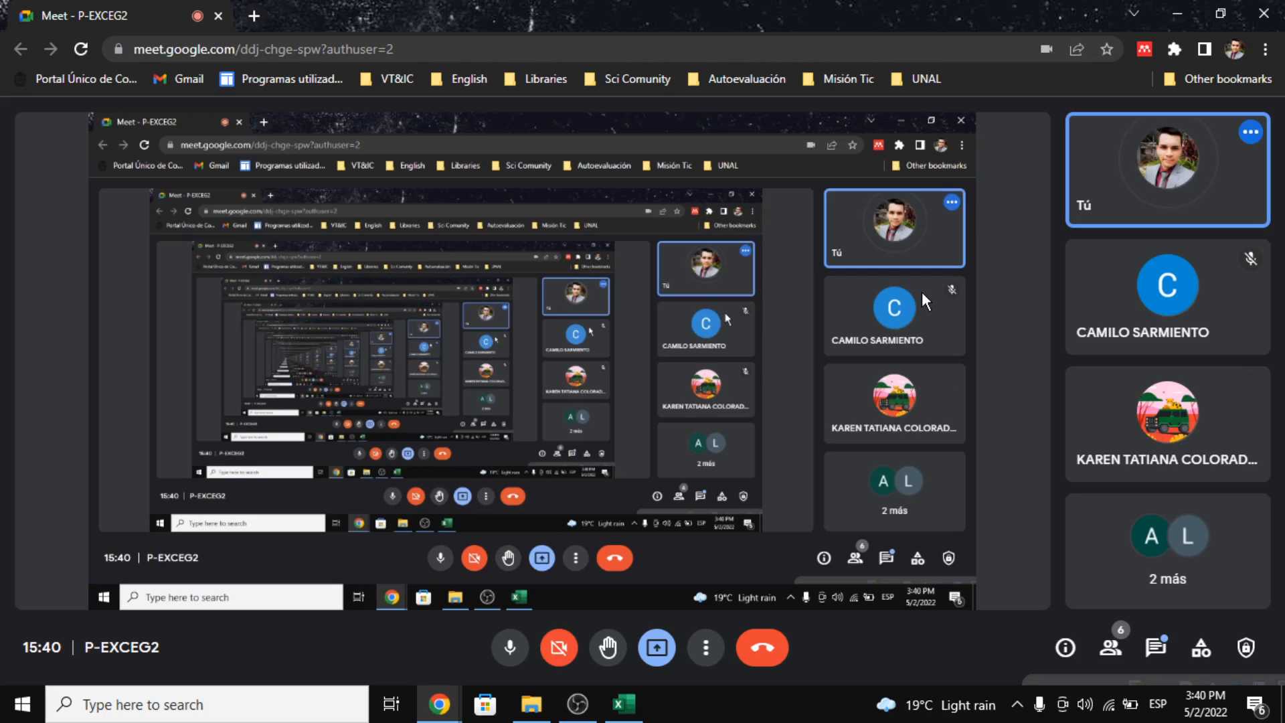
{"action": "key", "text": "alt+Tab"}
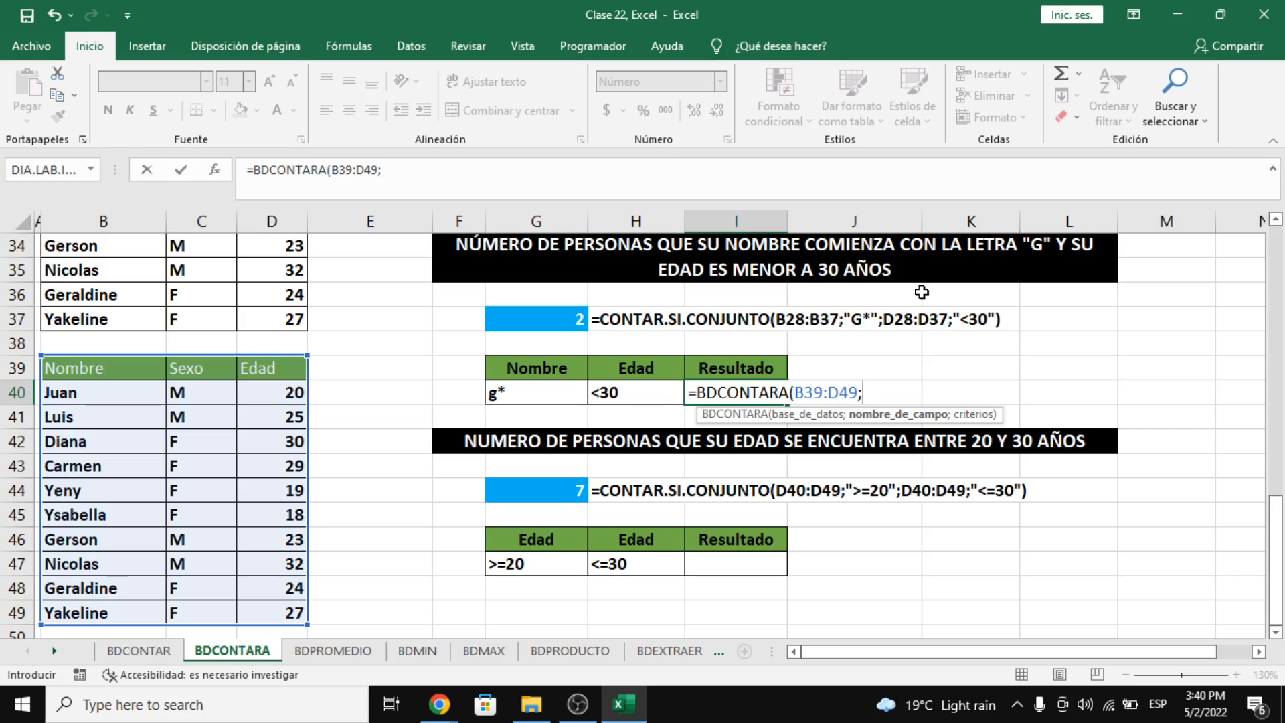
Step: Set the Nombre header B39 as the field name argument of I40's BDCONTARA formula
{"action": "left_click", "coordinate": [112, 367]}
{"action": "left_click", "coordinate": [178, 368]}
{"action": "left_click", "coordinate": [90, 367]}
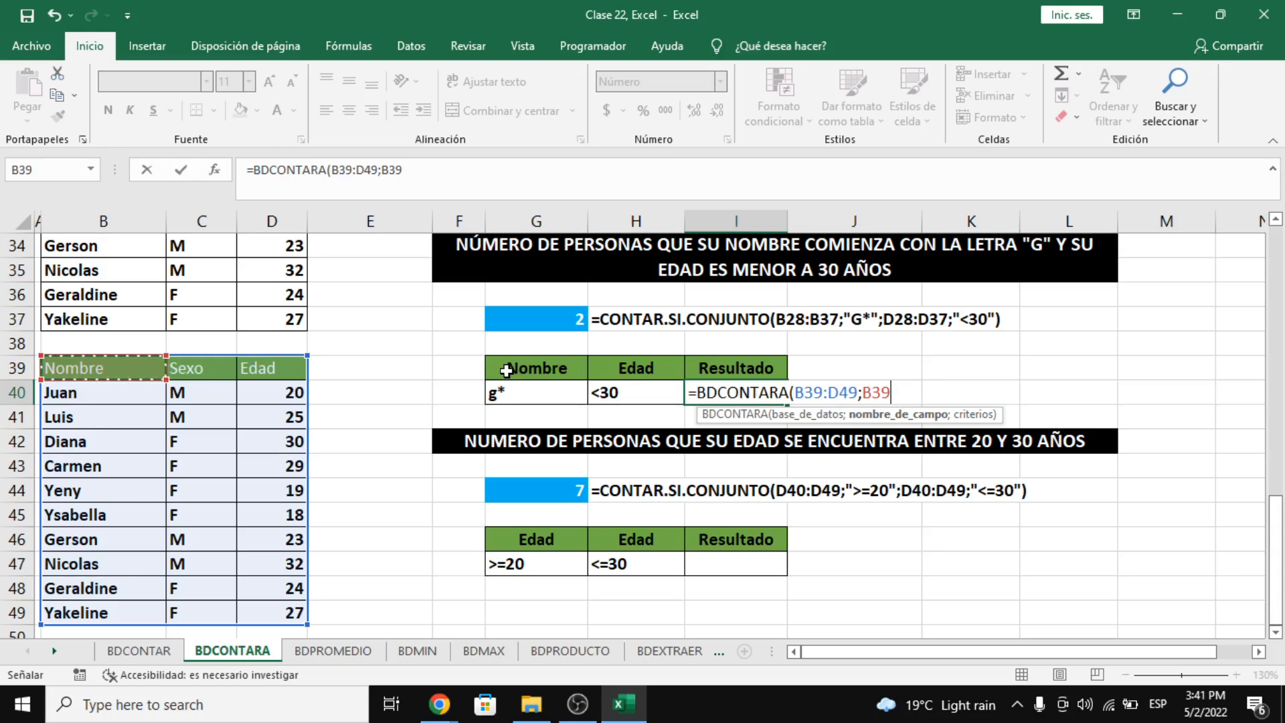
{"action": "key", "text": "alt+Tab"}
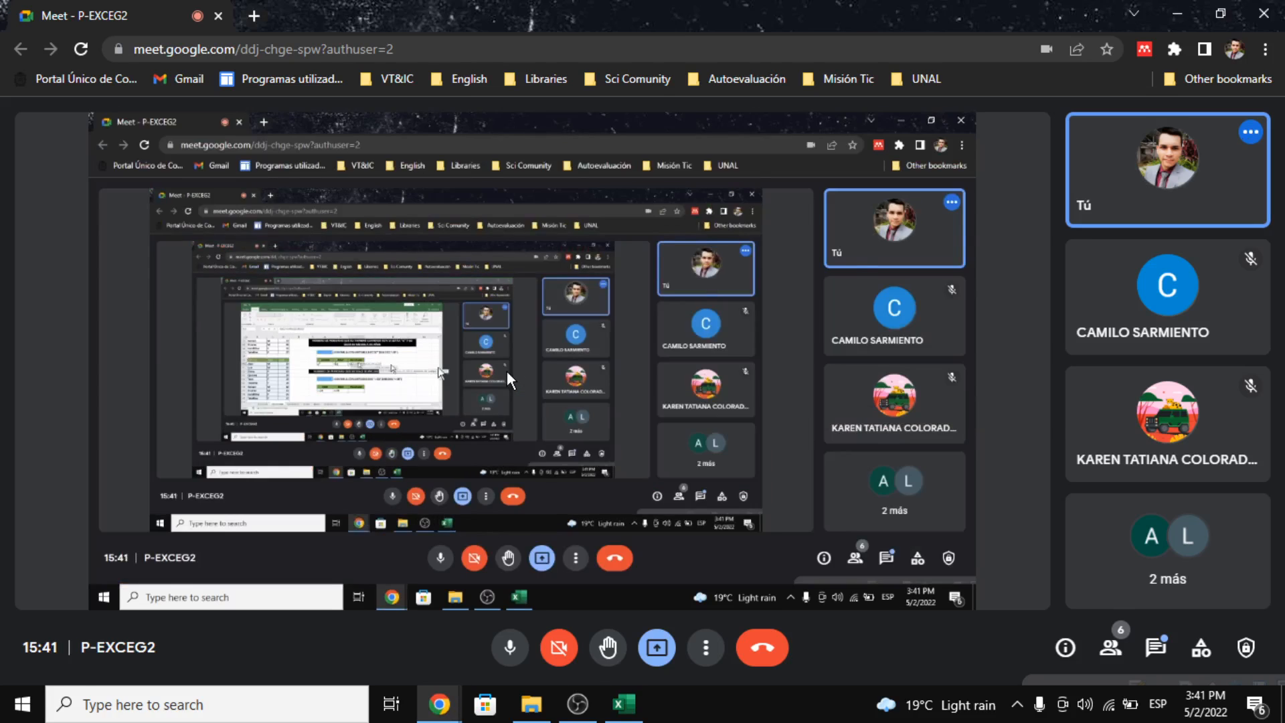
{"action": "key", "text": "alt+Tab"}
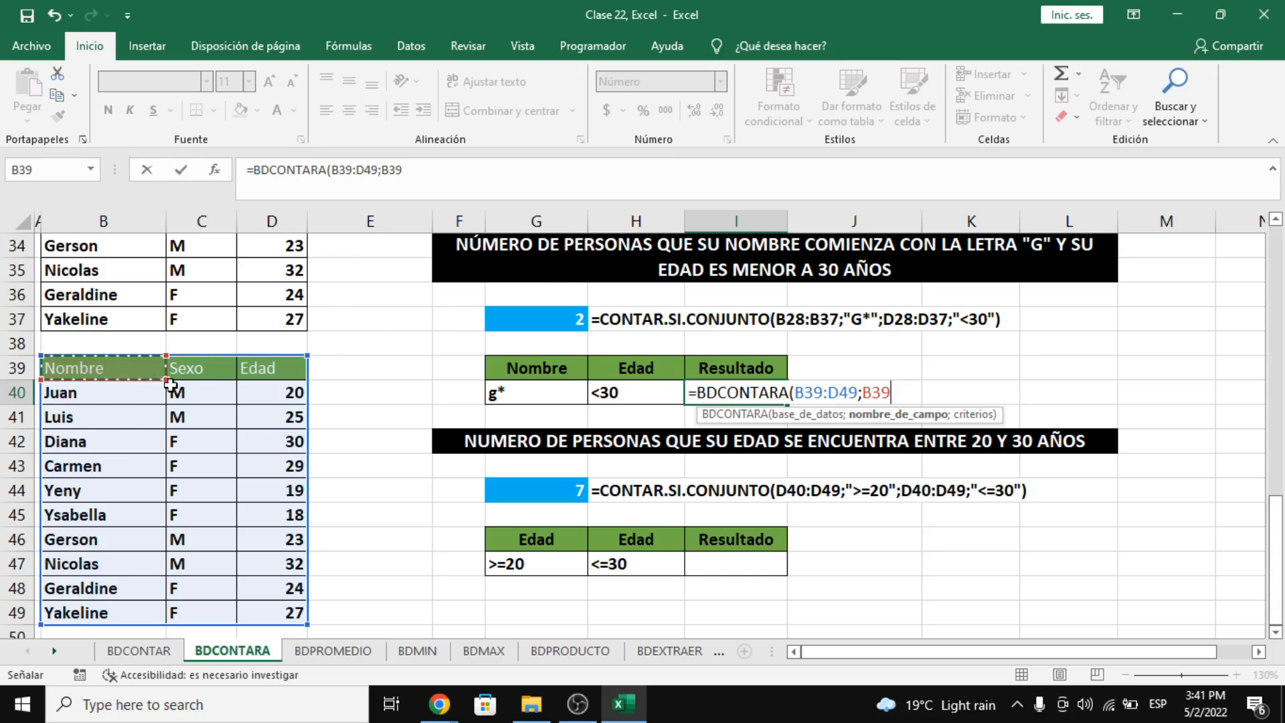
{"action": "type", "text": ";"}
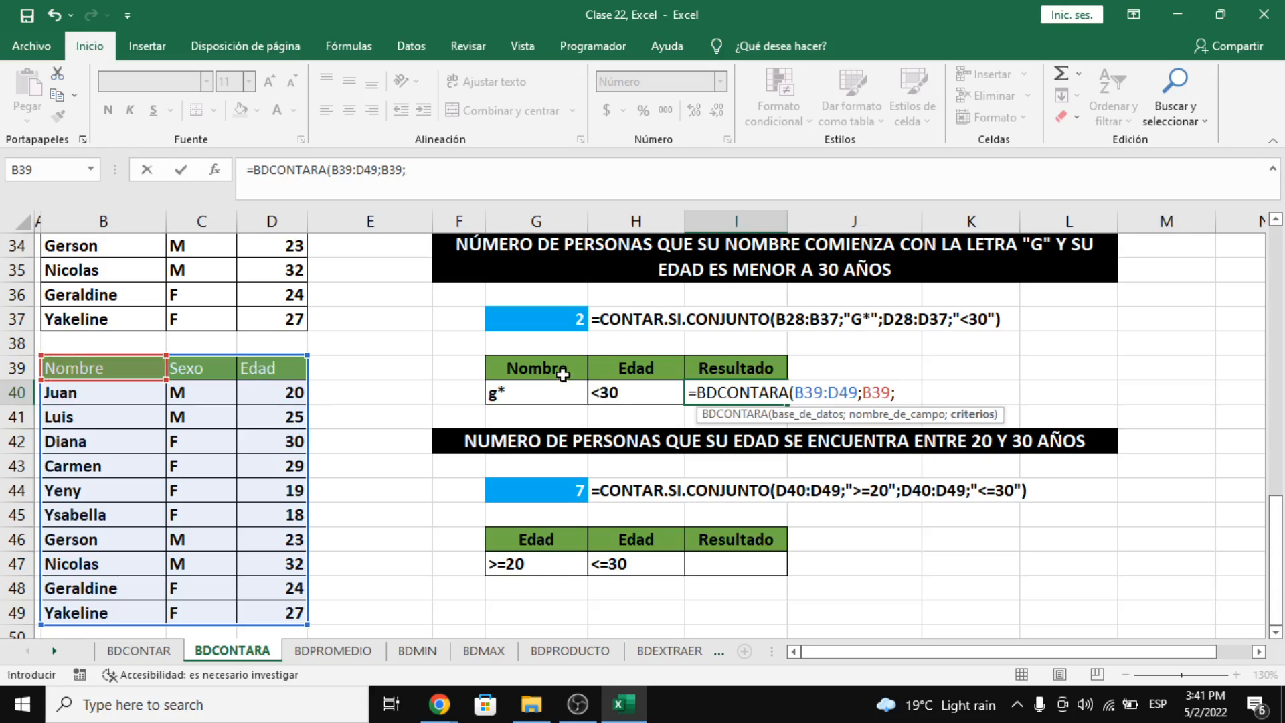
Step: Complete I40's BDCONTARA formula with the range G39:H40 as its criteria argument
{"action": "left_click_drag", "start_coordinate": [512, 368], "coordinate": [602, 394]}
{"action": "key", "text": "Return"}
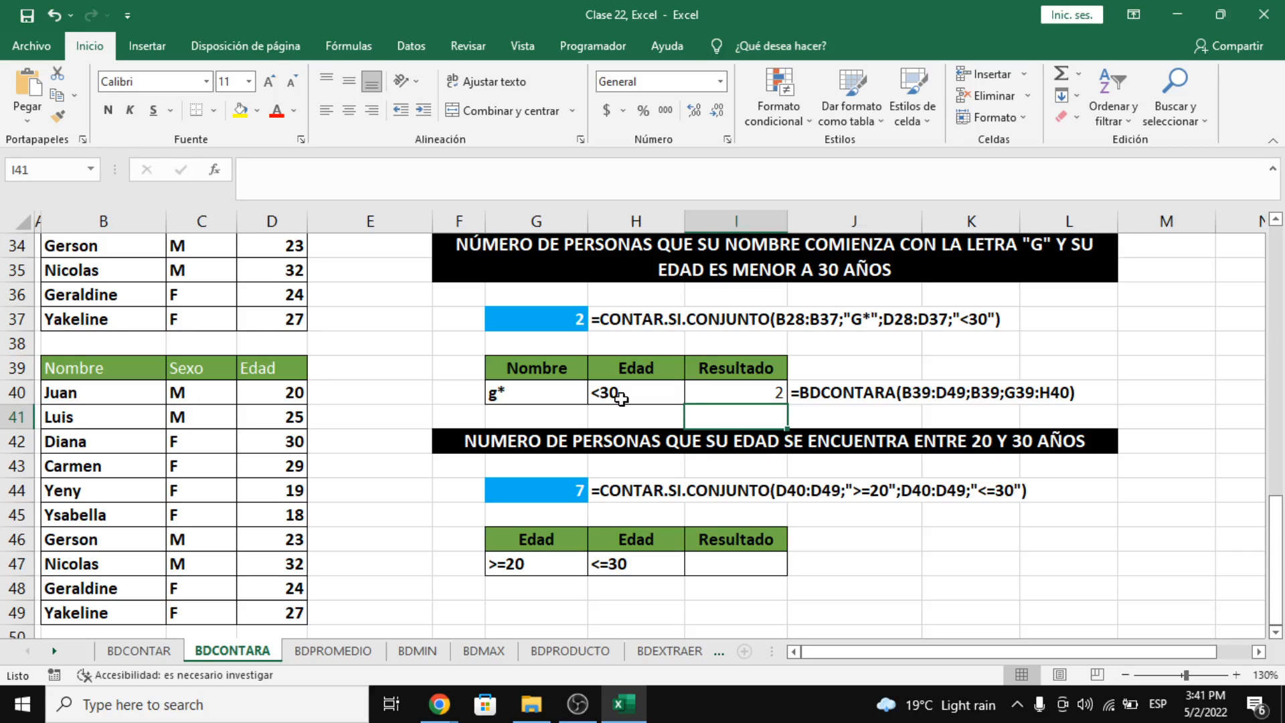
Step: Replace the field name argument of I40's BDCONTARA formula with the Sexo header C39
{"action": "left_click", "coordinate": [759, 394]}
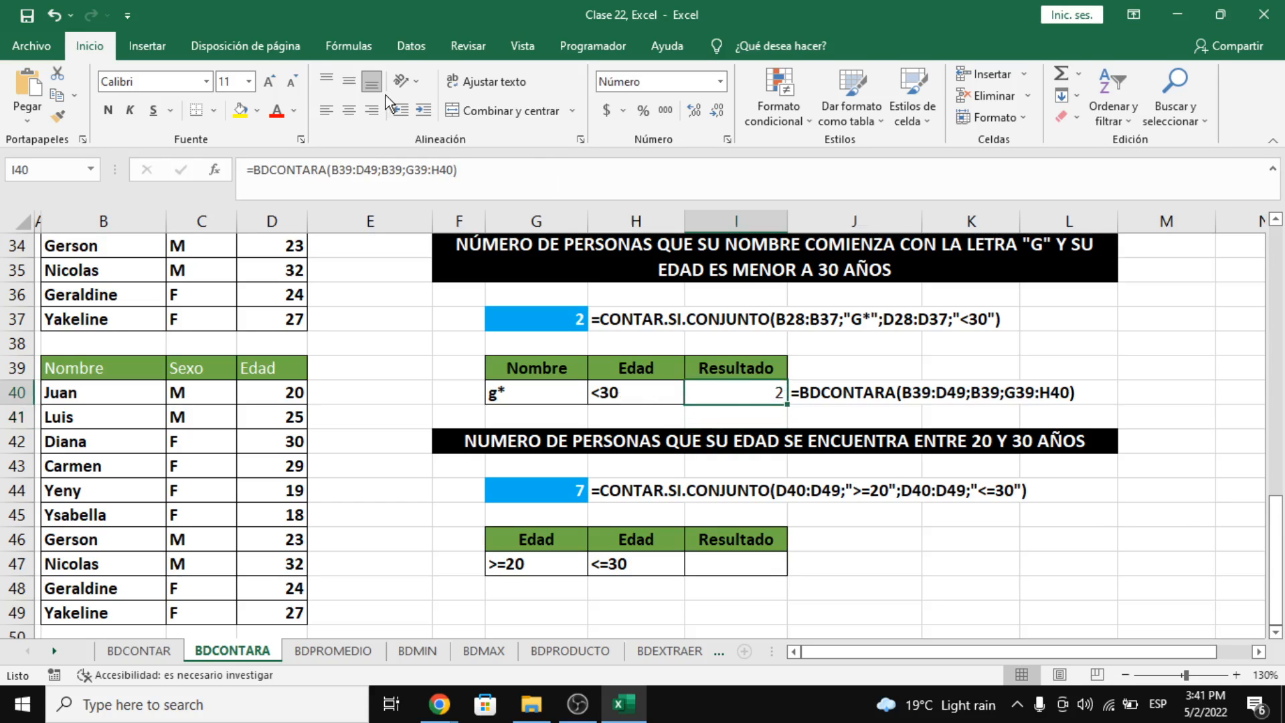
{"action": "double_click", "coordinate": [385, 159]}
{"action": "key", "text": "Delete"}
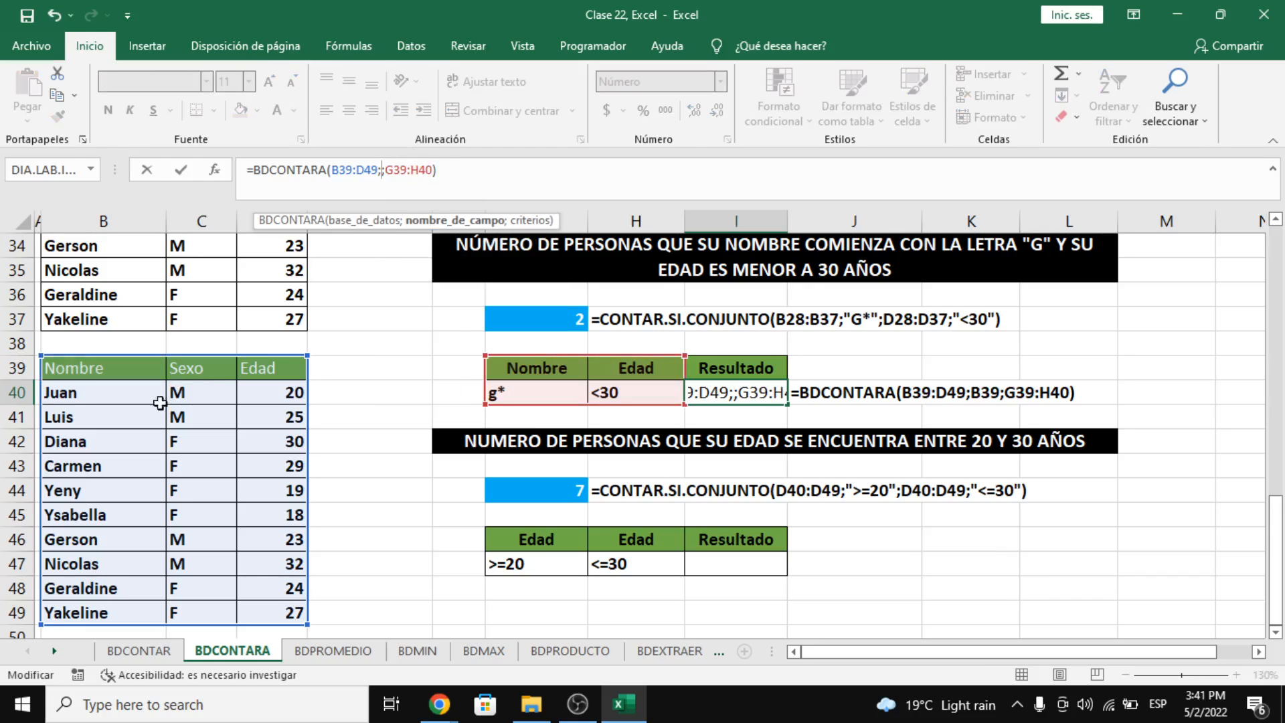
{"action": "left_click", "coordinate": [204, 369]}
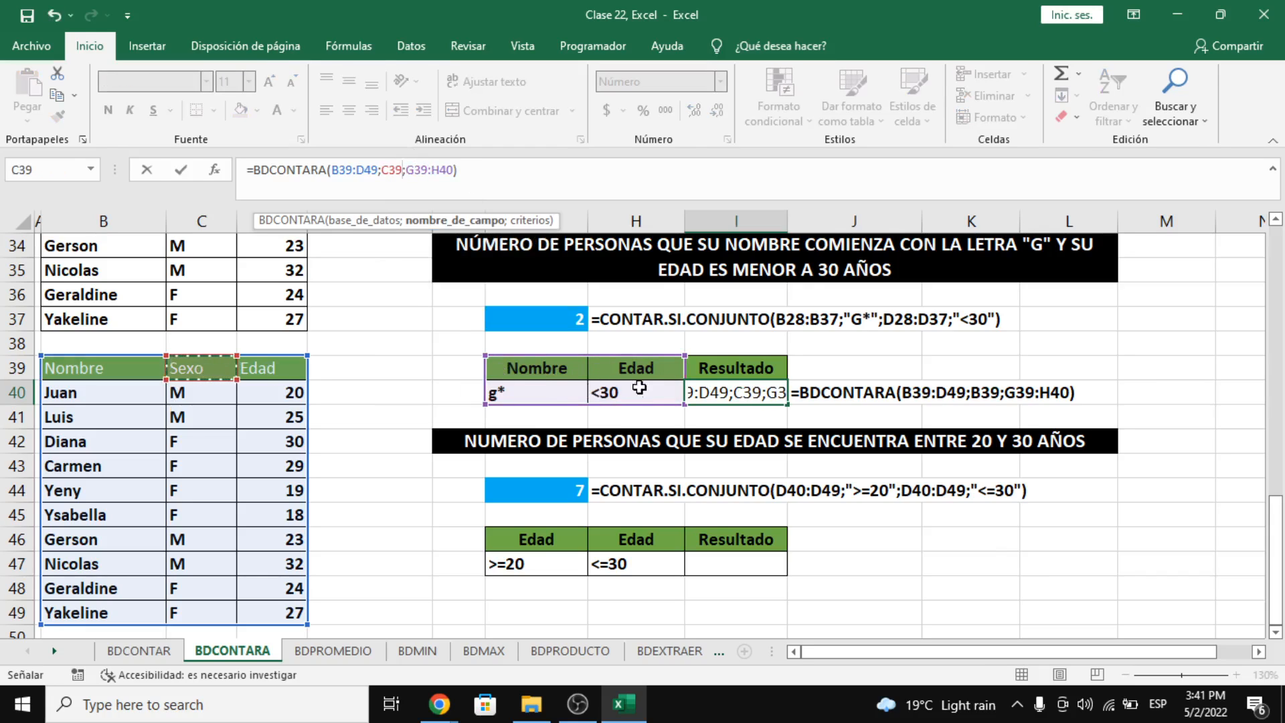
{"action": "key", "text": "Return"}
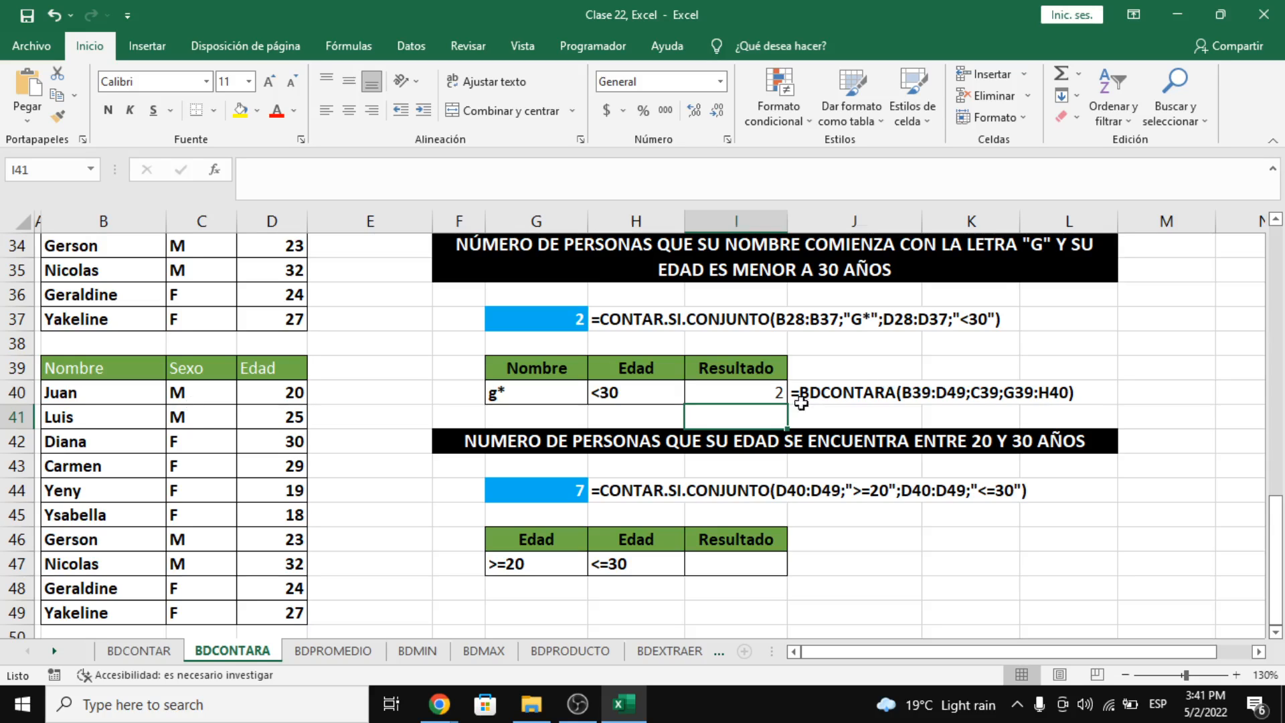
Step: Change the field name argument of I40's BDCONTARA formula to the Edad header D39
{"action": "left_click", "coordinate": [761, 397]}
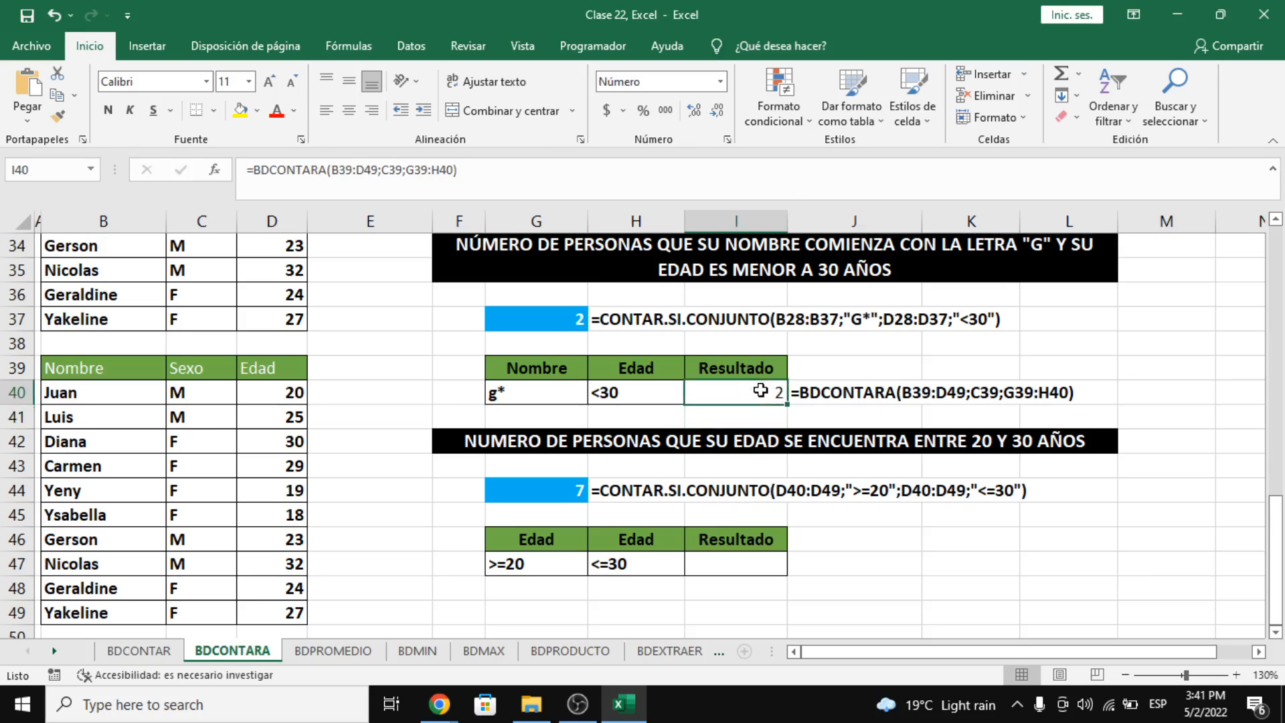
{"action": "left_click", "coordinate": [402, 169]}
{"action": "key", "text": "BackSpace"}
{"action": "key", "text": "BackSpace"}
{"action": "key", "text": "BackSpace"}
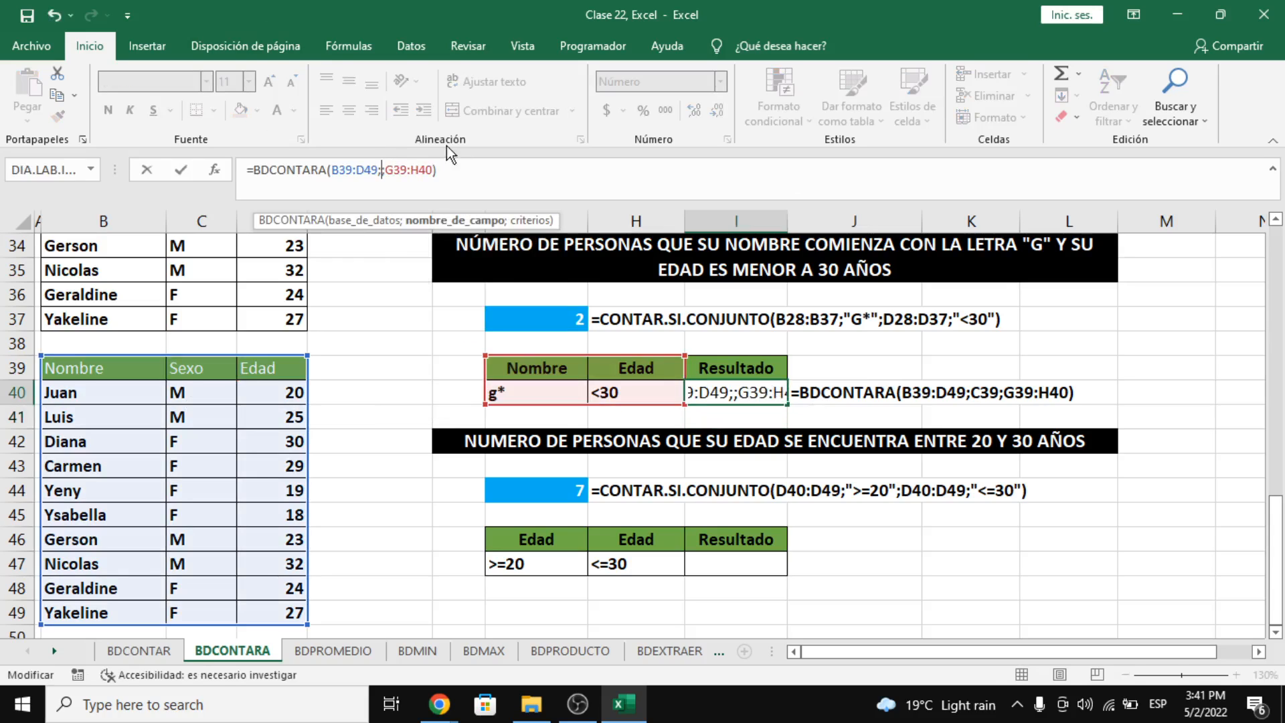
{"action": "left_click", "coordinate": [278, 361]}
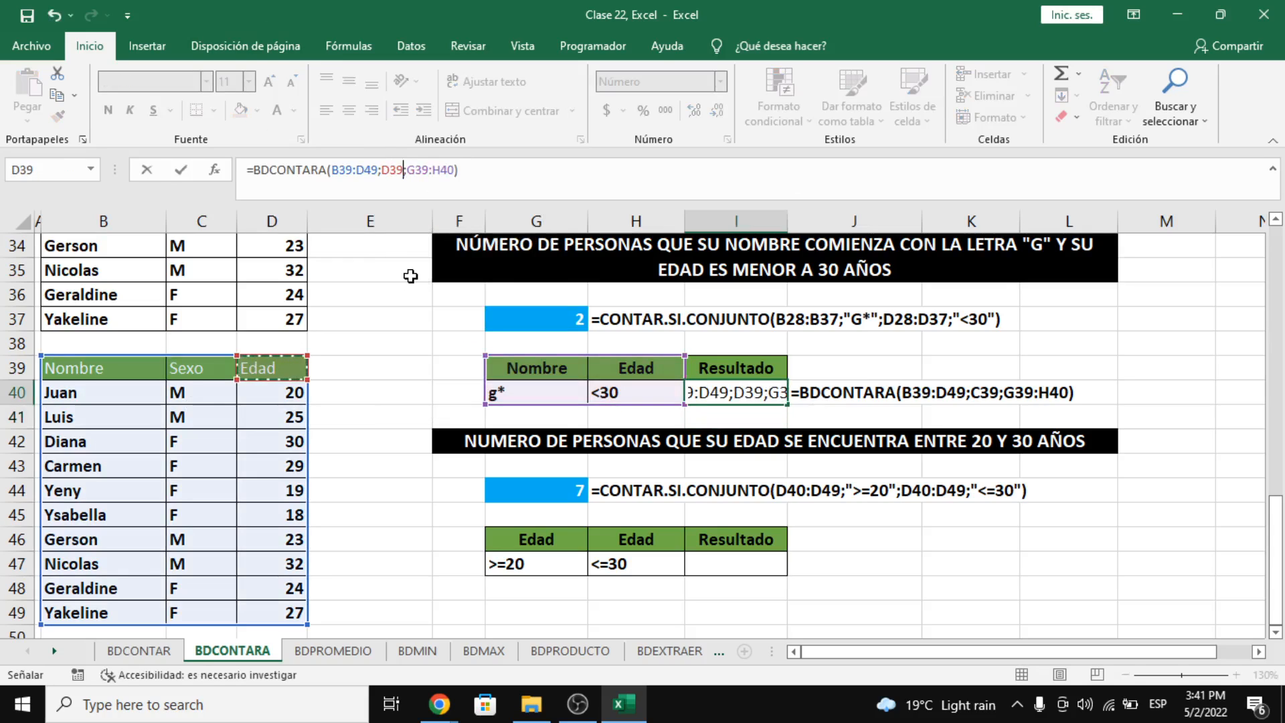
{"action": "key", "text": "Return"}
Step: Highlight the Sexo column entries and the data records B40:D49 to review the table's filled cells
{"action": "left_click_drag", "start_coordinate": [221, 391], "coordinate": [204, 619]}
{"action": "left_click_drag", "start_coordinate": [111, 401], "coordinate": [249, 609]}
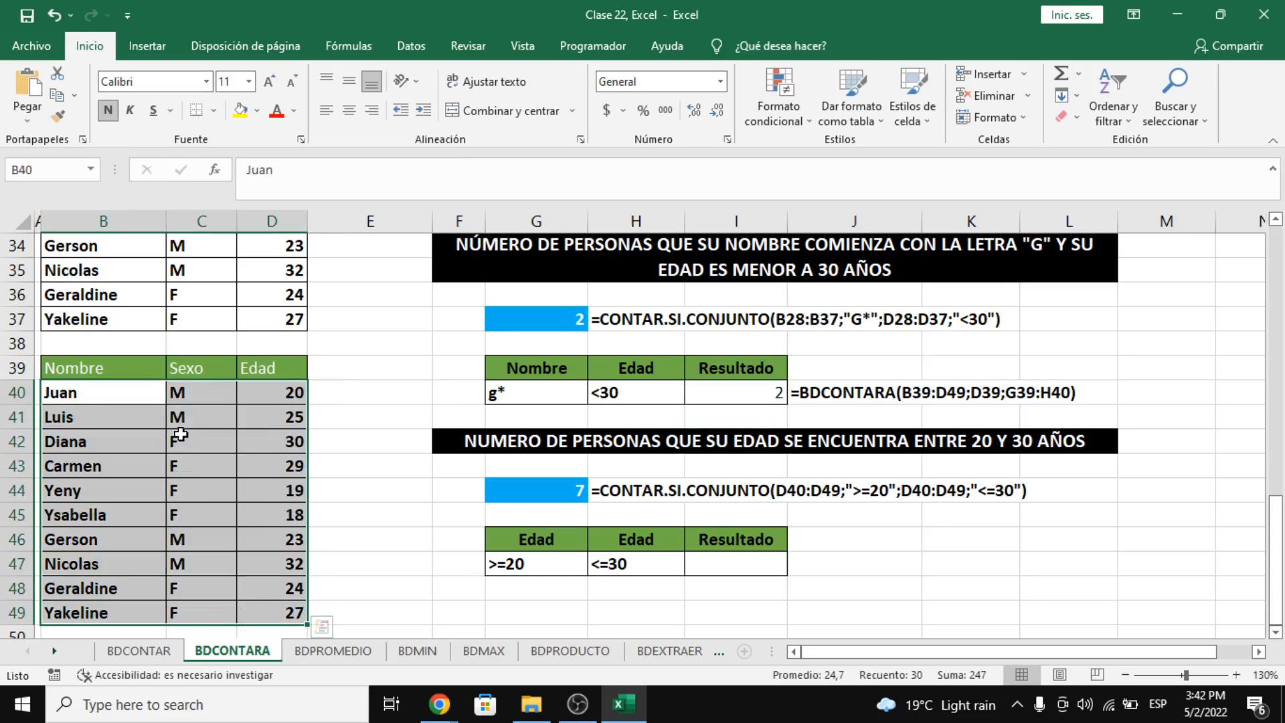
{"action": "left_click", "coordinate": [247, 414]}
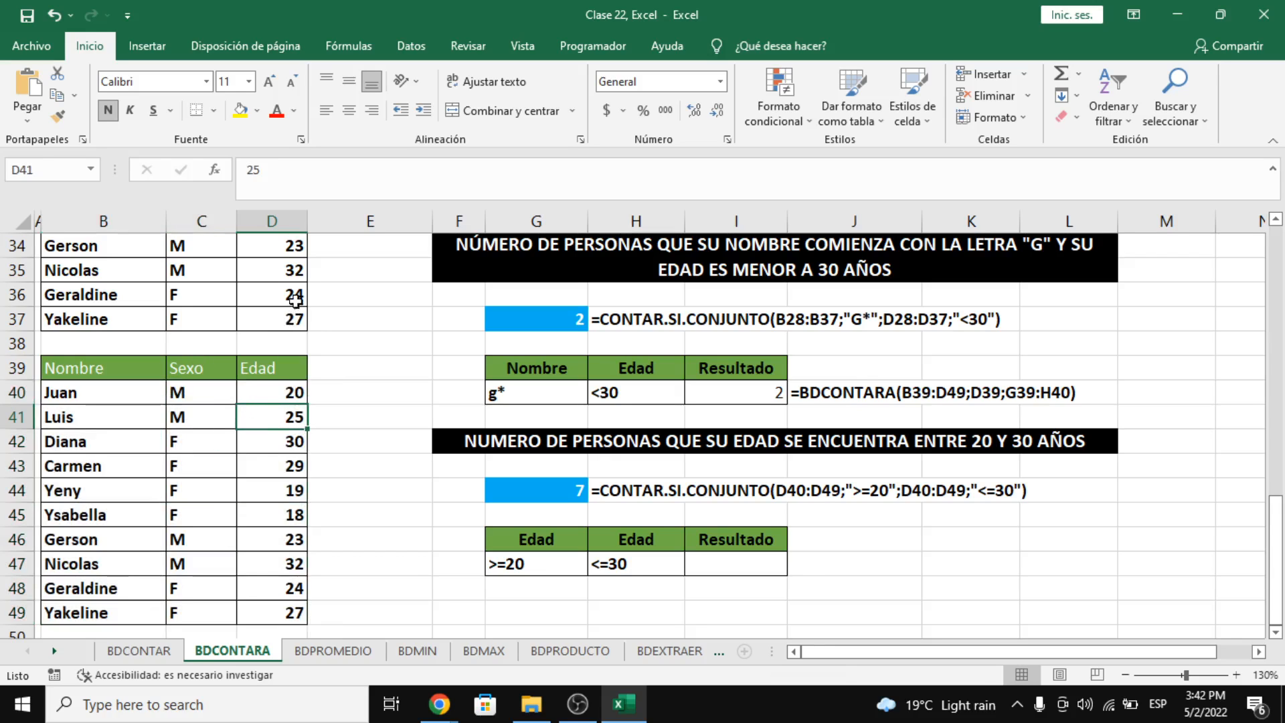
Step: Switch to the Google Meet call in Chrome to check on the participants, then return to the Excel workbook
{"action": "key", "text": "alt+Tab"}
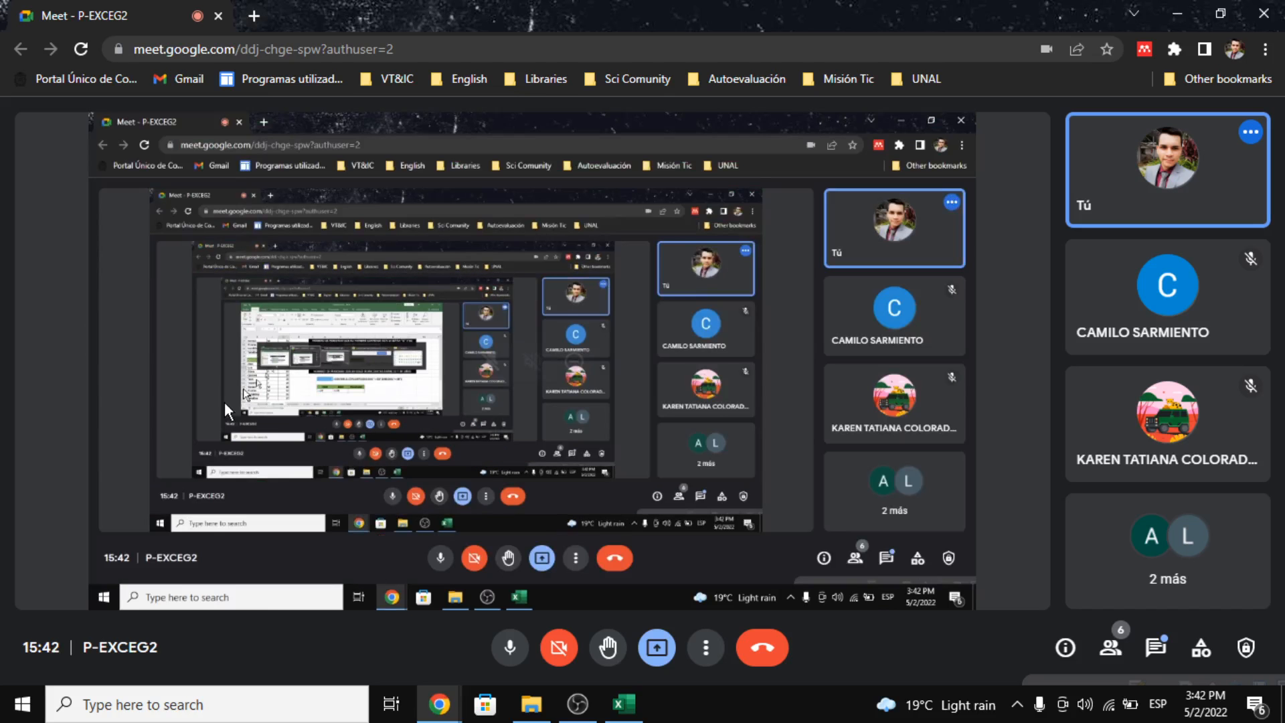
{"action": "key", "text": "alt+Tab"}
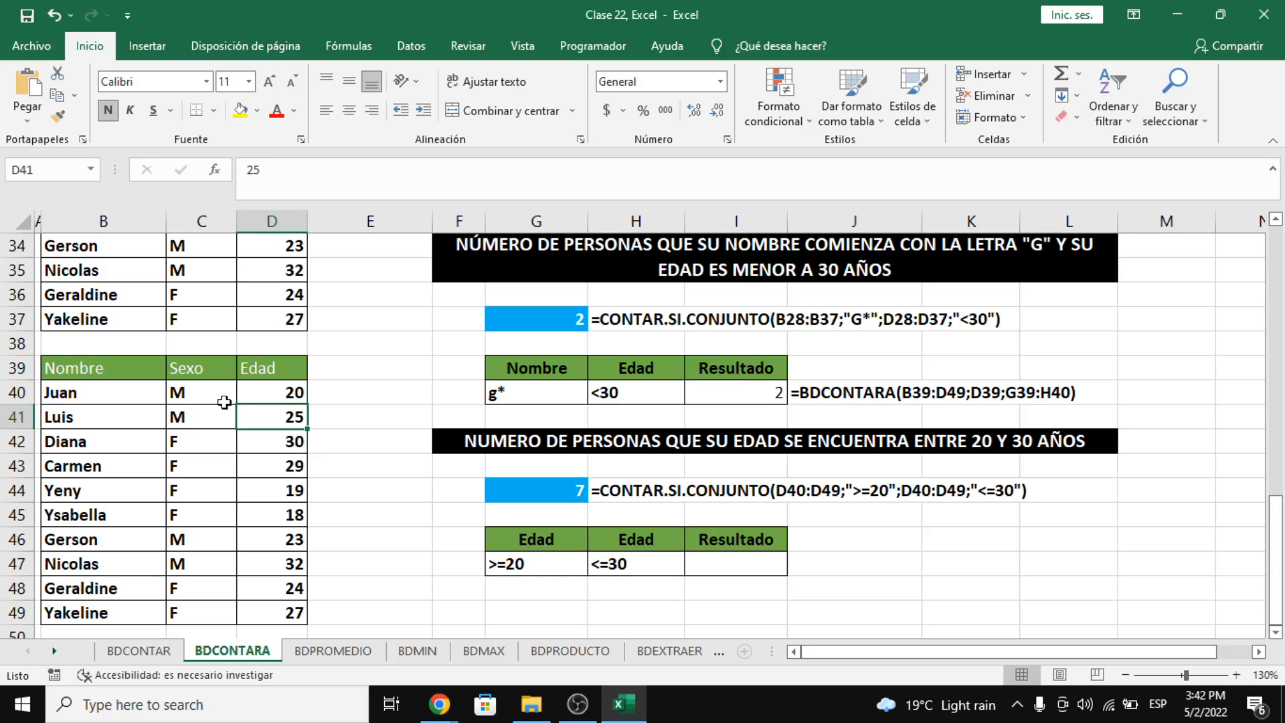
{"action": "key", "text": "alt+Tab"}
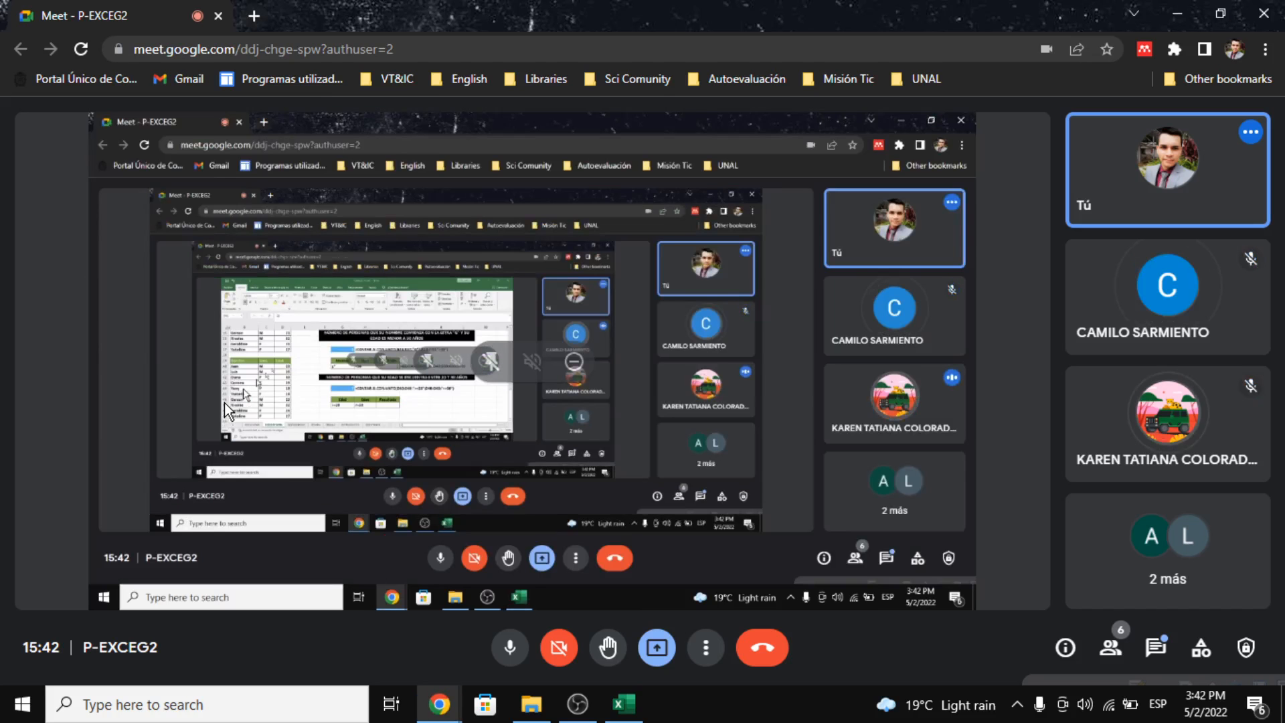
{"action": "key", "text": "alt+Tab"}
Step: Start a BDCONTARA formula in I47 with the table B39:D49 as its database argument
{"action": "scroll", "coordinate": [430, 587], "scroll_direction": "down", "scroll_amount": 1}
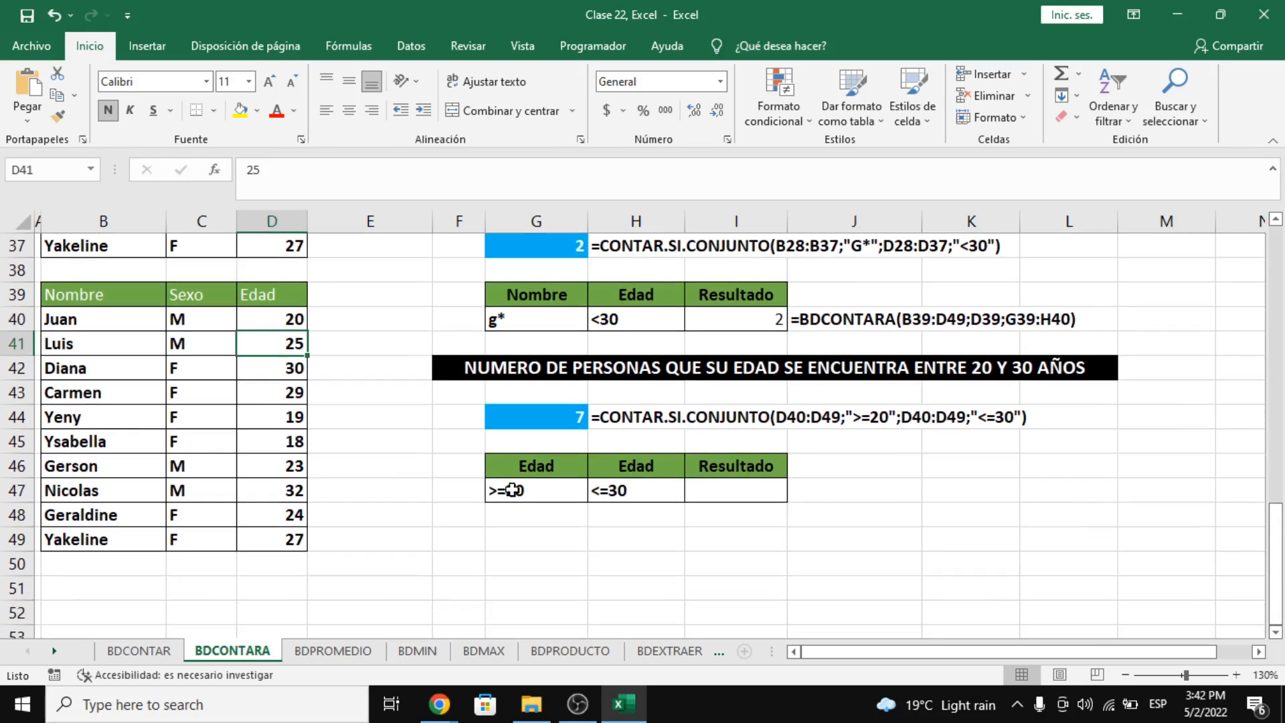
{"action": "left_click", "coordinate": [671, 499]}
{"action": "left_click", "coordinate": [716, 487]}
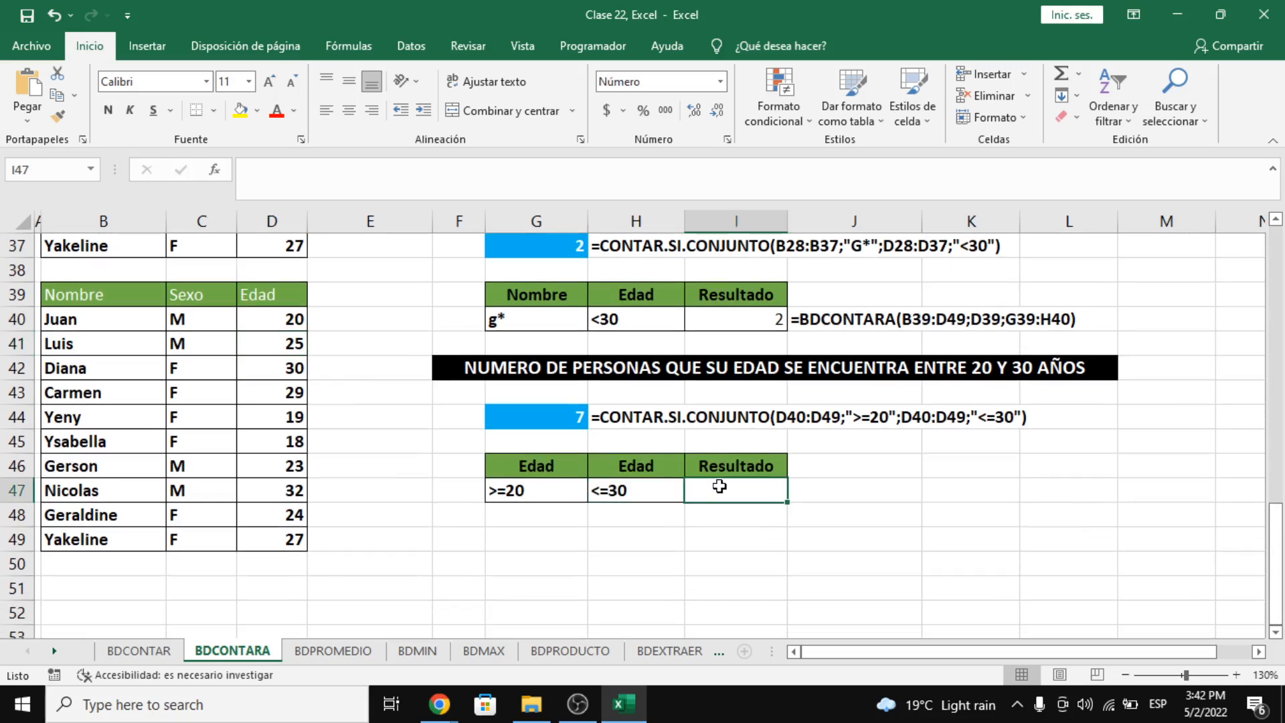
{"action": "type", "text": "=BD"}
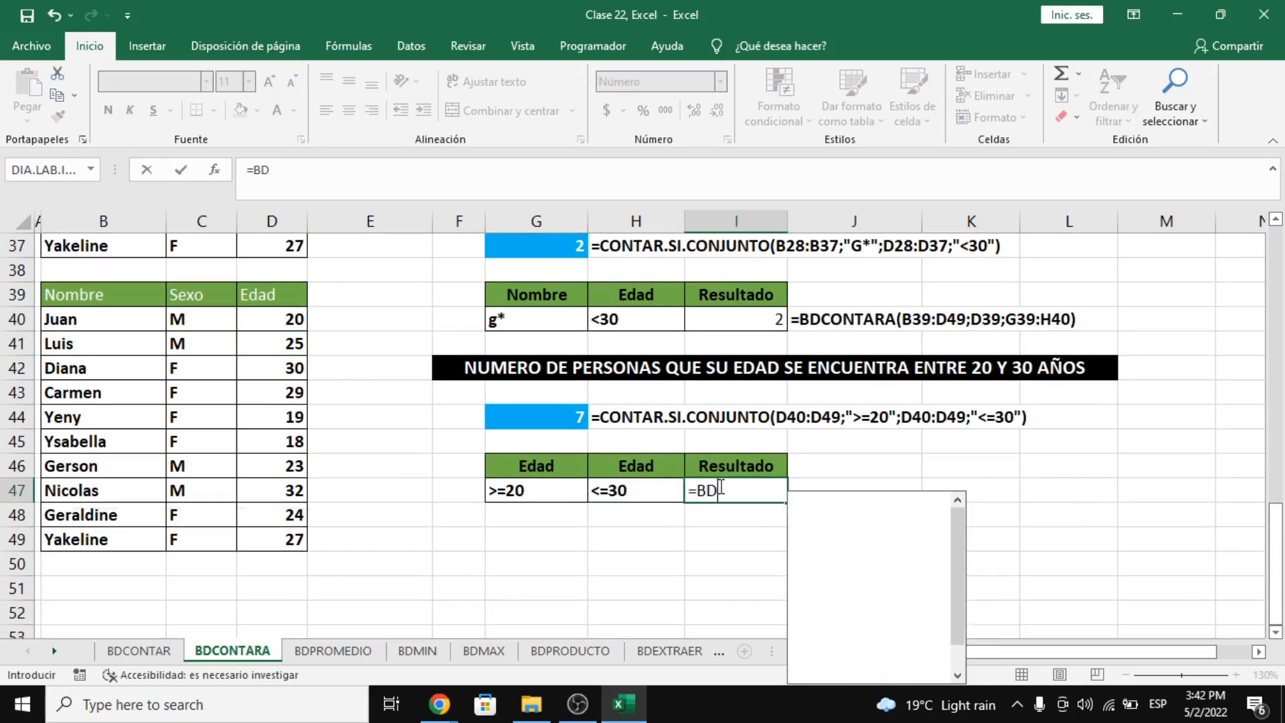
{"action": "type", "text": "CONTARA("}
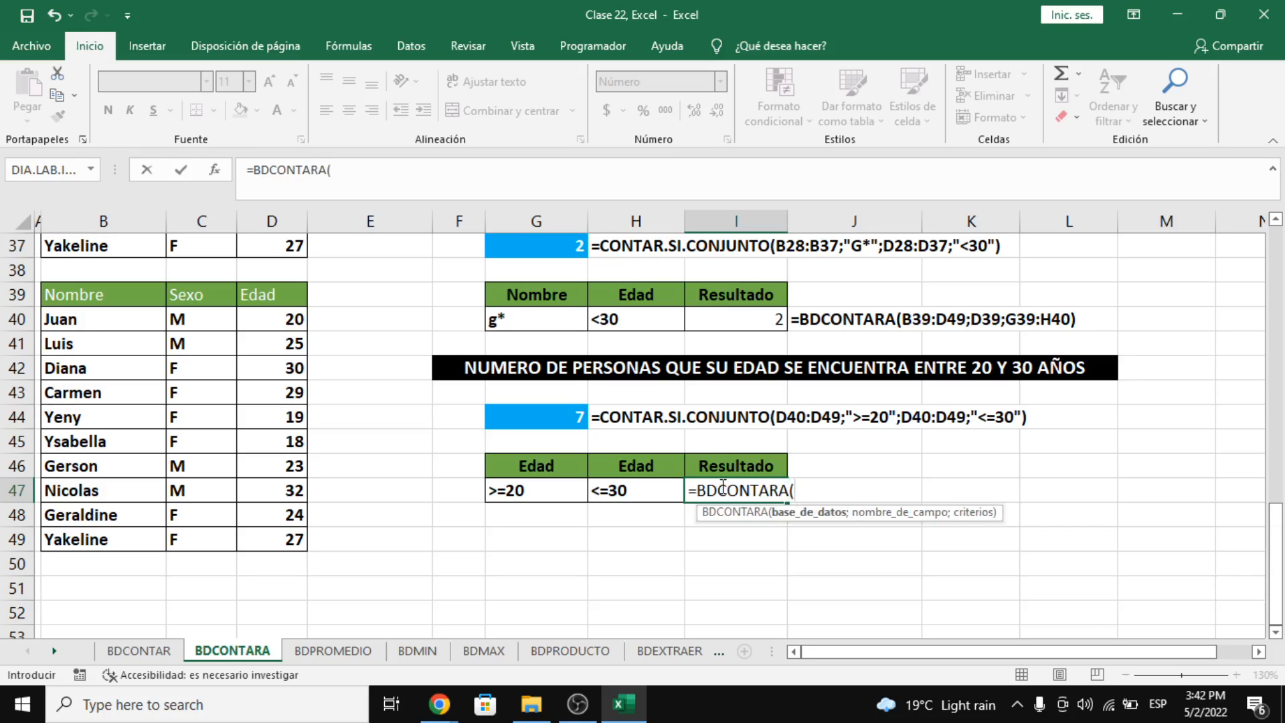
{"action": "left_click_drag", "start_coordinate": [94, 300], "coordinate": [281, 537]}
{"action": "type", "text": ";"}
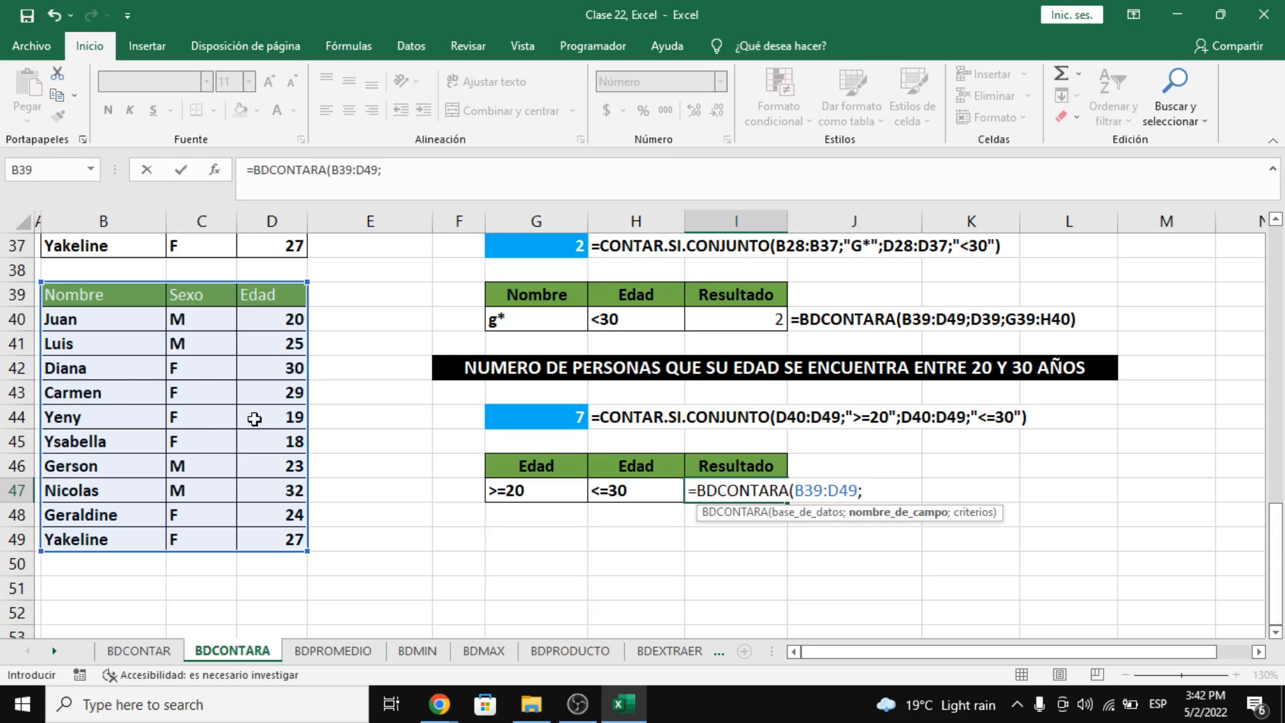
Step: Complete I47's BDCONTARA formula with the Edad header D39 as field name and G46:H47 as criteria
{"action": "left_click", "coordinate": [267, 299]}
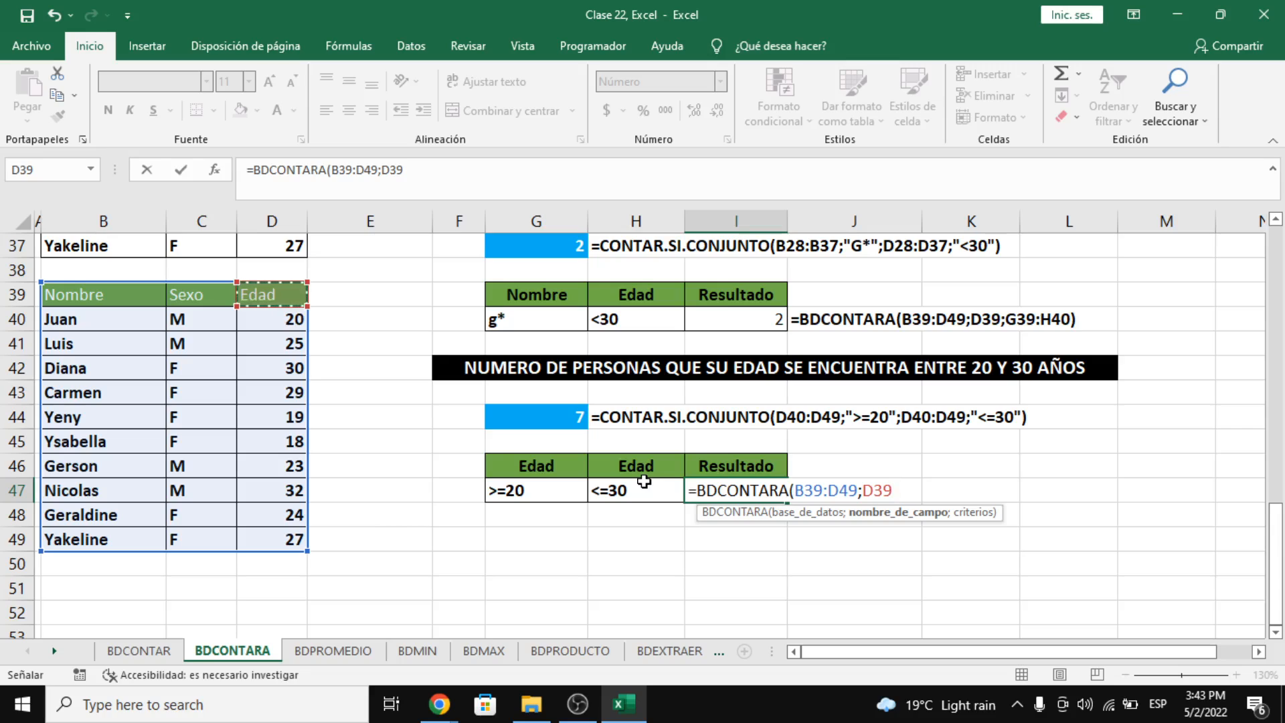
{"action": "type", "text": ";"}
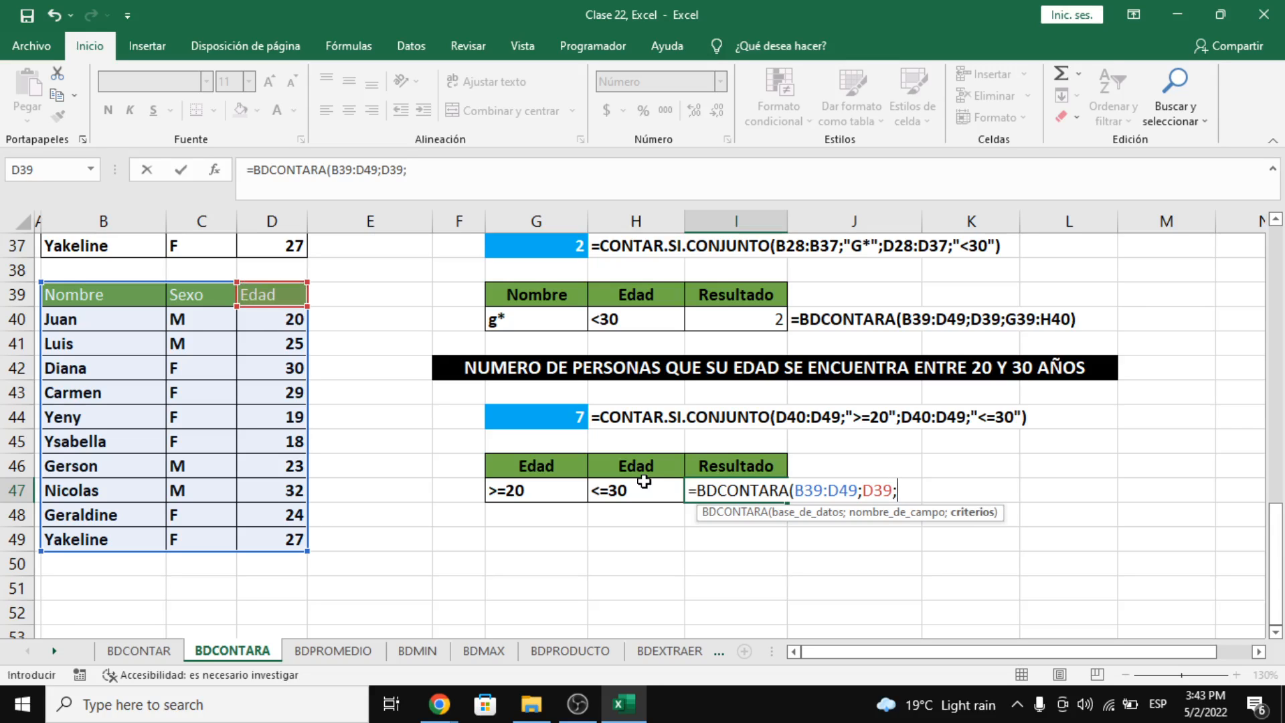
{"action": "left_click_drag", "start_coordinate": [563, 465], "coordinate": [655, 476]}
{"action": "type", "text": ")"}
{"action": "key", "text": "Return"}
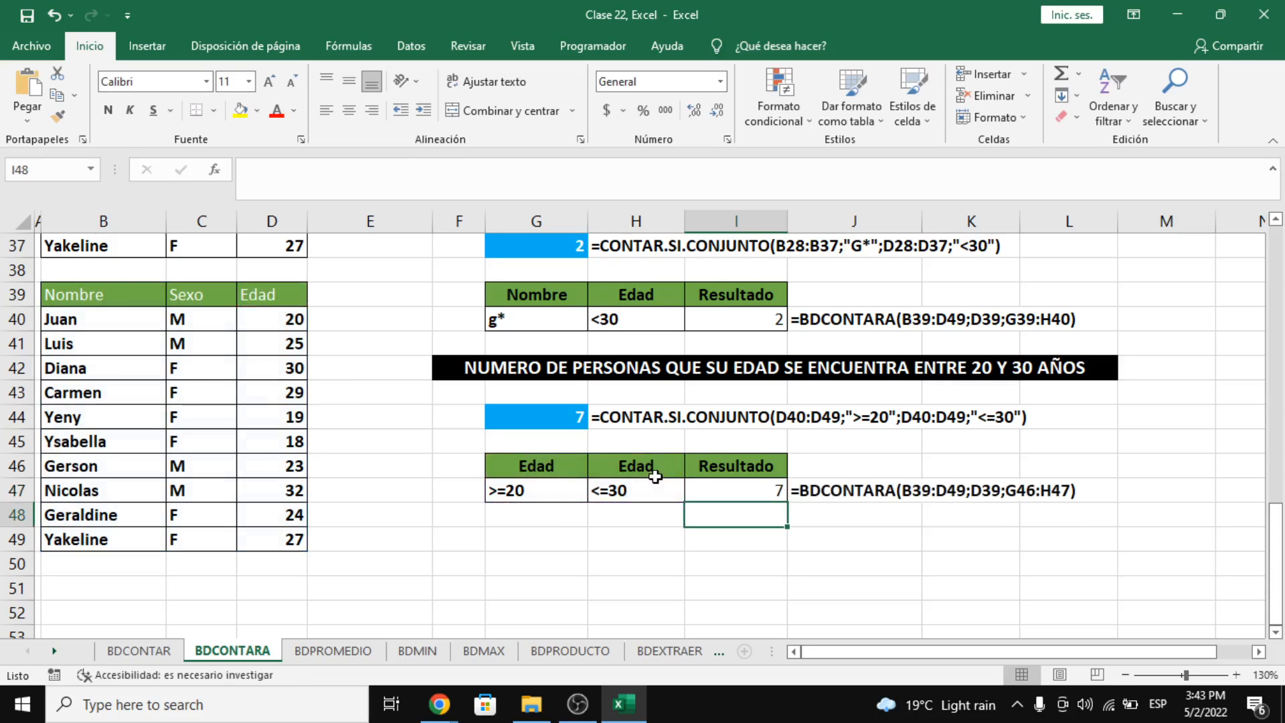
Step: Compare the BDCONTARA result in I47 with the CONTAR.SI.CONJUNTO result in G44
{"action": "left_click", "coordinate": [703, 493]}
{"action": "left_click", "coordinate": [525, 422]}
{"action": "left_click", "coordinate": [698, 493]}
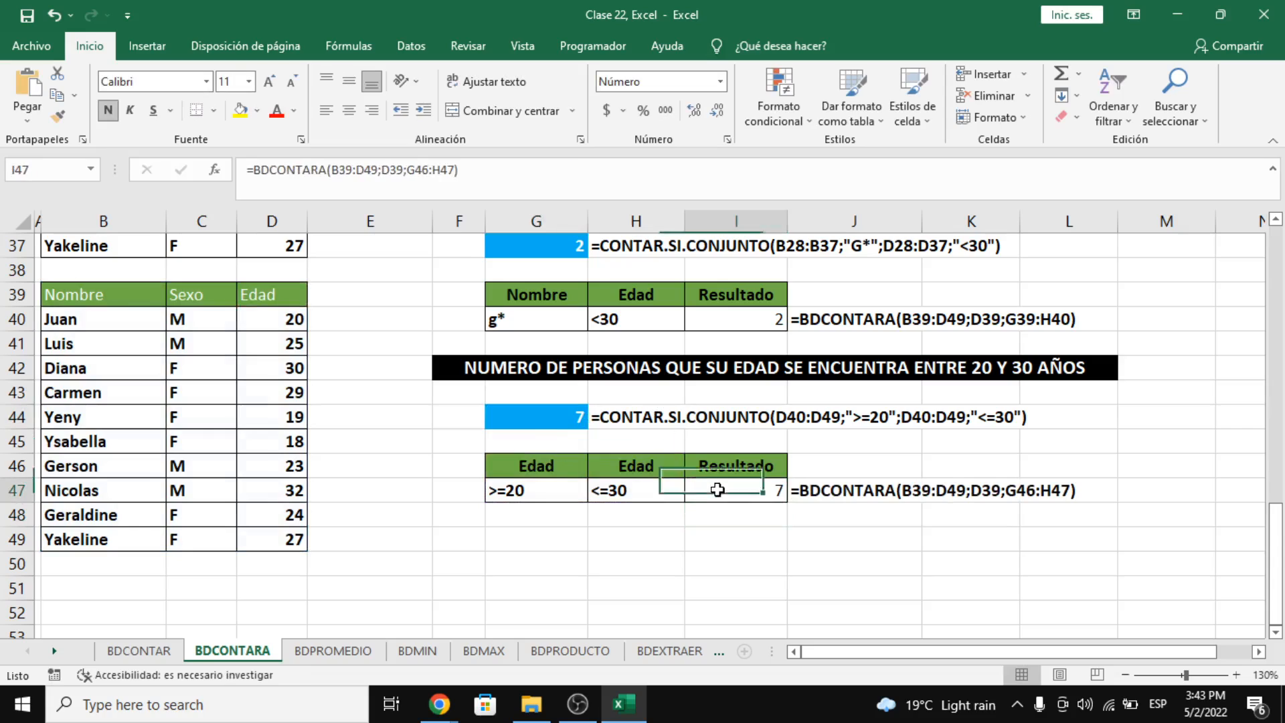
Step: Compare the CONTAR.SI.CONJUNTO formula in G44 with the BDCONTARA formula in I47
{"action": "left_click", "coordinate": [532, 423]}
{"action": "left_click", "coordinate": [728, 493]}
{"action": "left_click", "coordinate": [586, 416]}
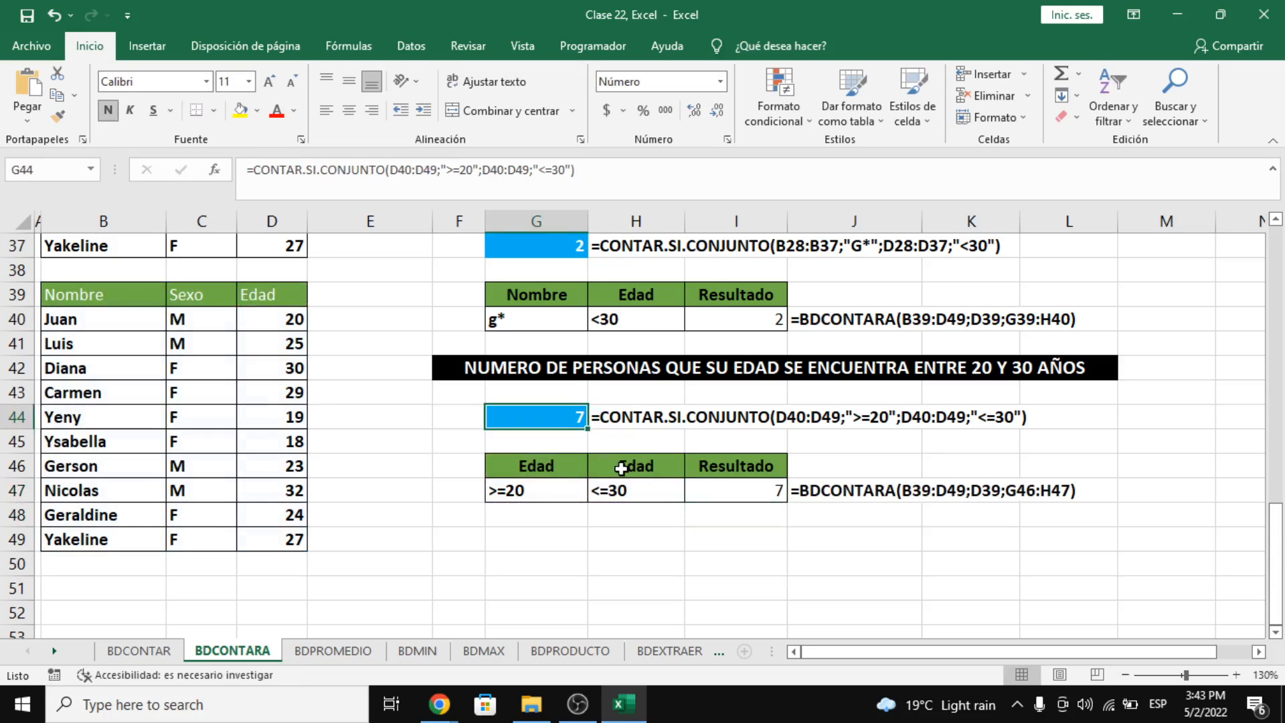
{"action": "left_click", "coordinate": [716, 487]}
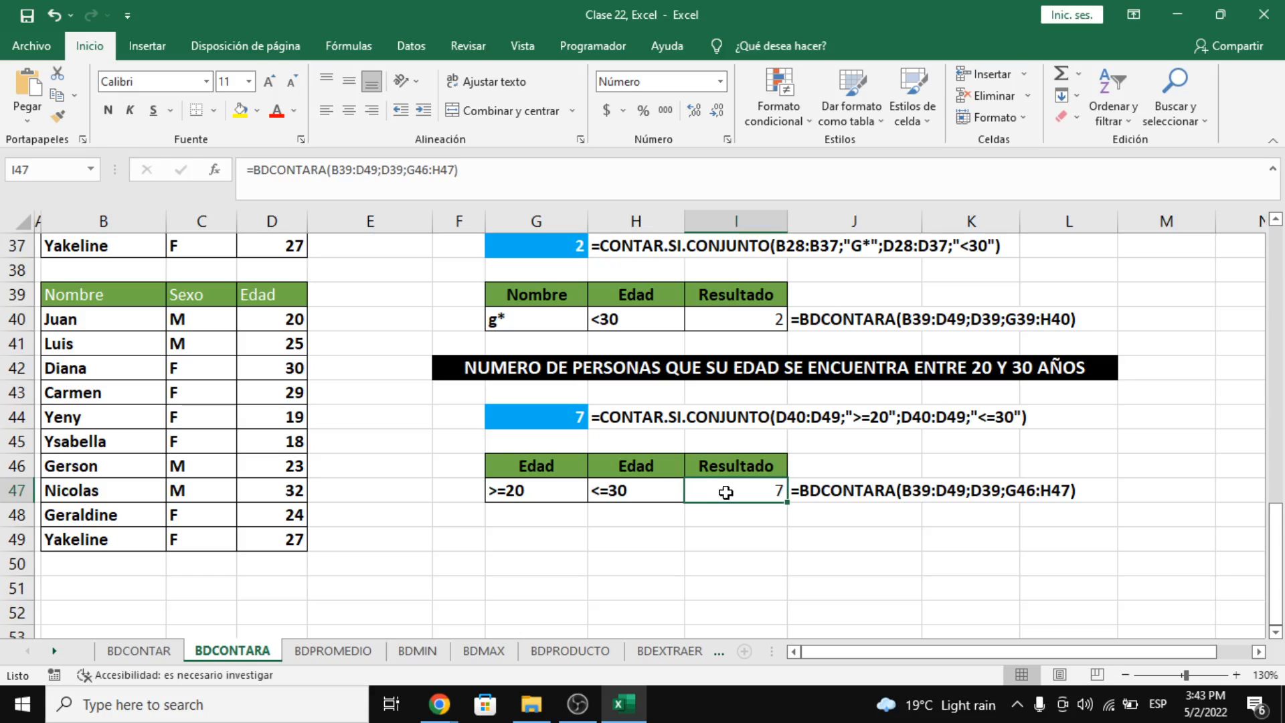
Step: Open the BDPROMEDIO sheet and read the function's definition in B3 at the start of the sheet
{"action": "left_click", "coordinate": [334, 654]}
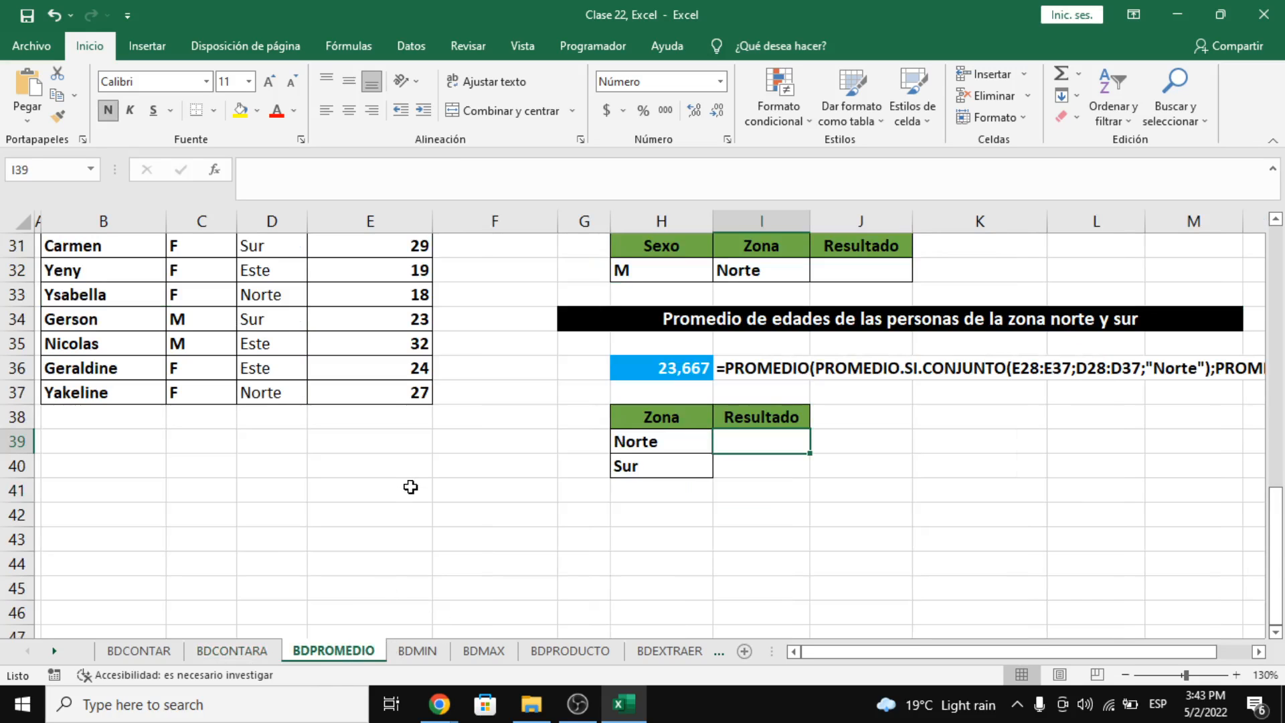
{"action": "scroll", "coordinate": [410, 484], "scroll_direction": "up", "scroll_amount": 7}
{"action": "scroll", "coordinate": [409, 485], "scroll_direction": "up", "scroll_amount": 3}
{"action": "left_click", "coordinate": [495, 362]}
{"action": "left_click", "coordinate": [497, 313]}
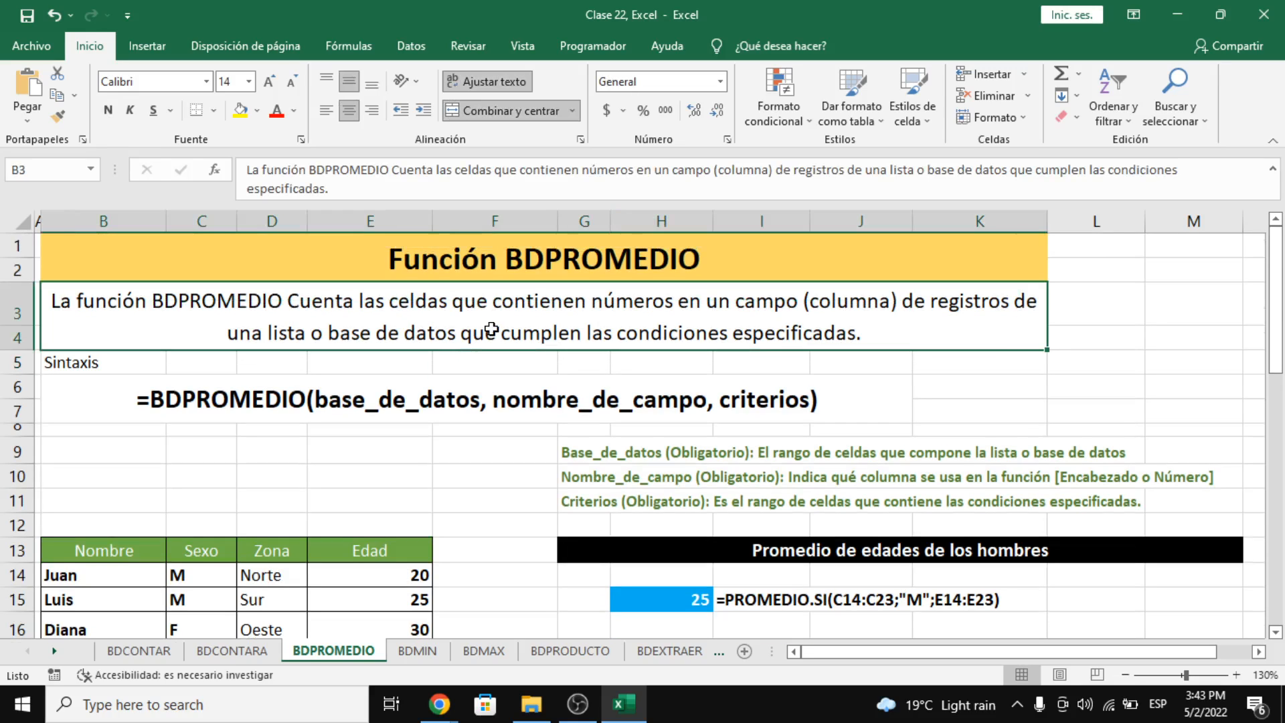
{"action": "double_click", "coordinate": [475, 330]}
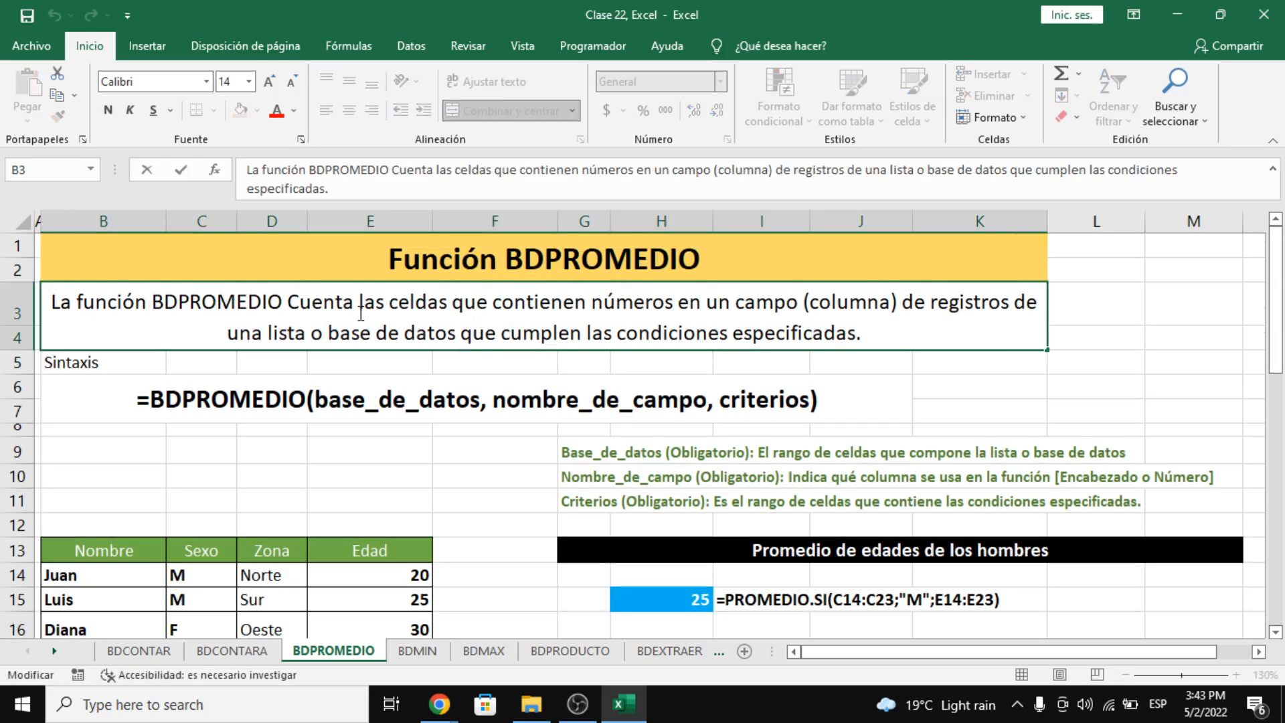
{"action": "left_click_drag", "start_coordinate": [296, 299], "coordinate": [882, 358]}
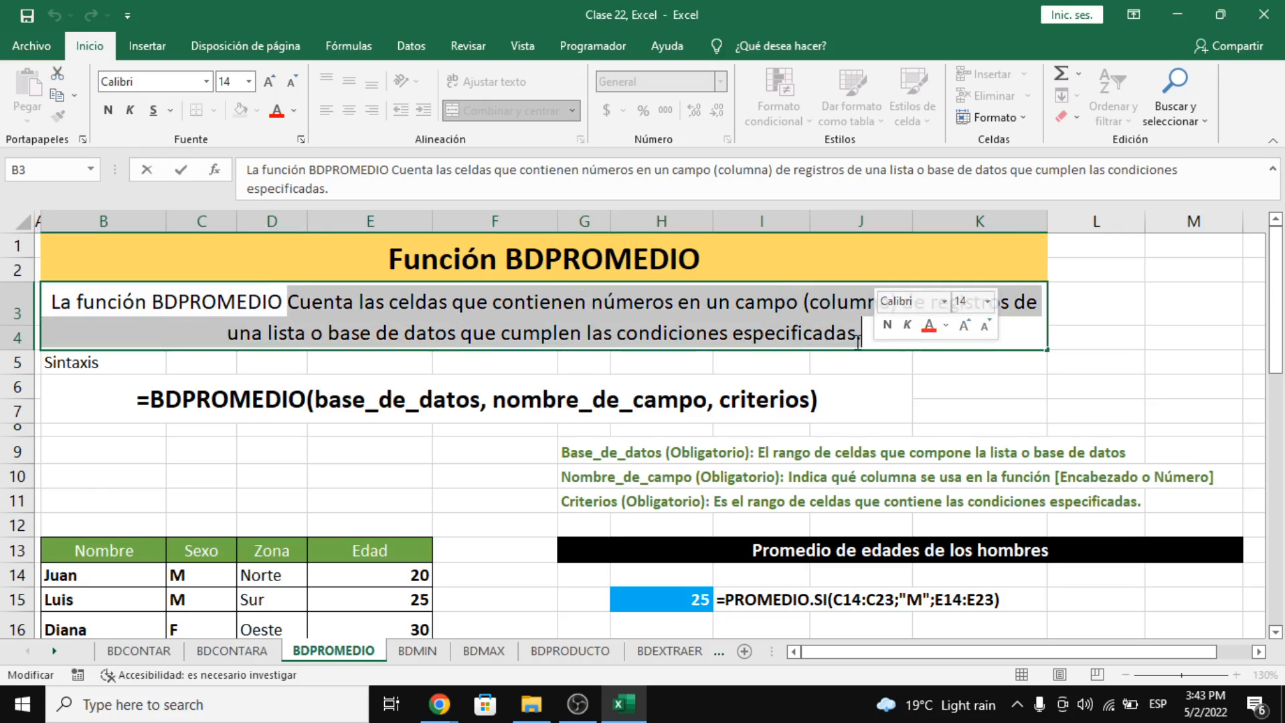
{"action": "left_click", "coordinate": [723, 331]}
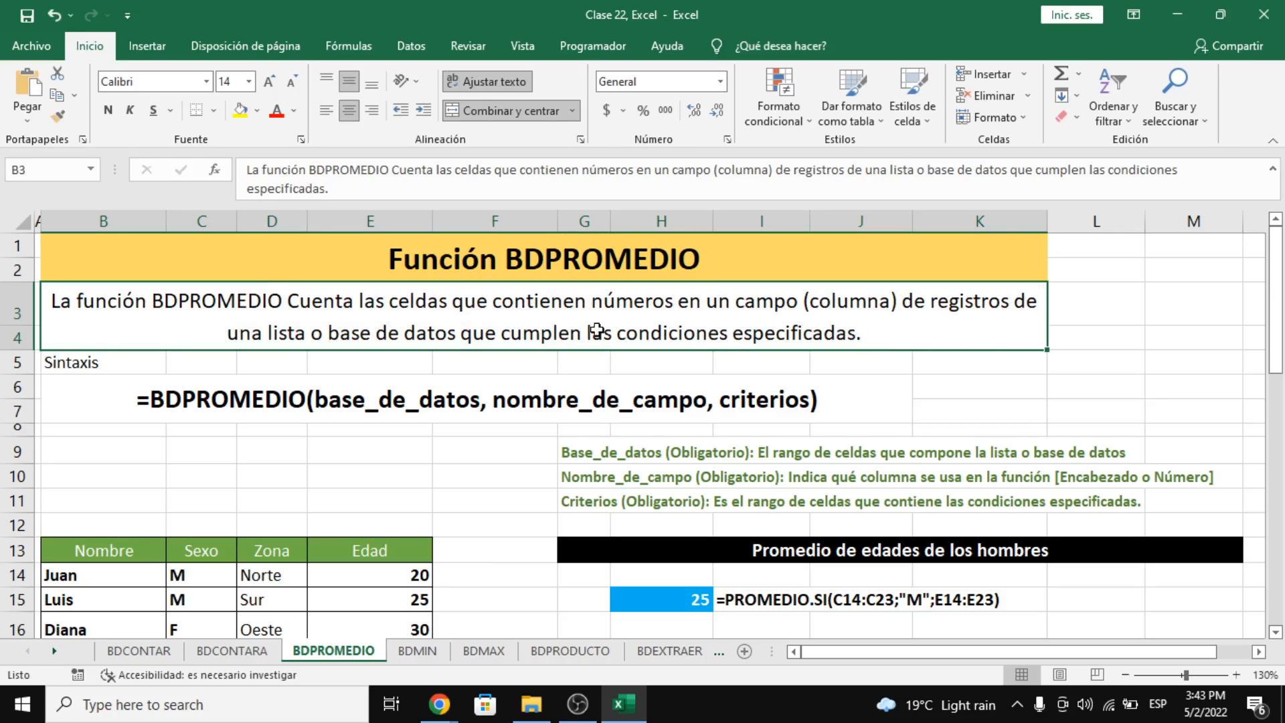
{"action": "left_click", "coordinate": [328, 328]}
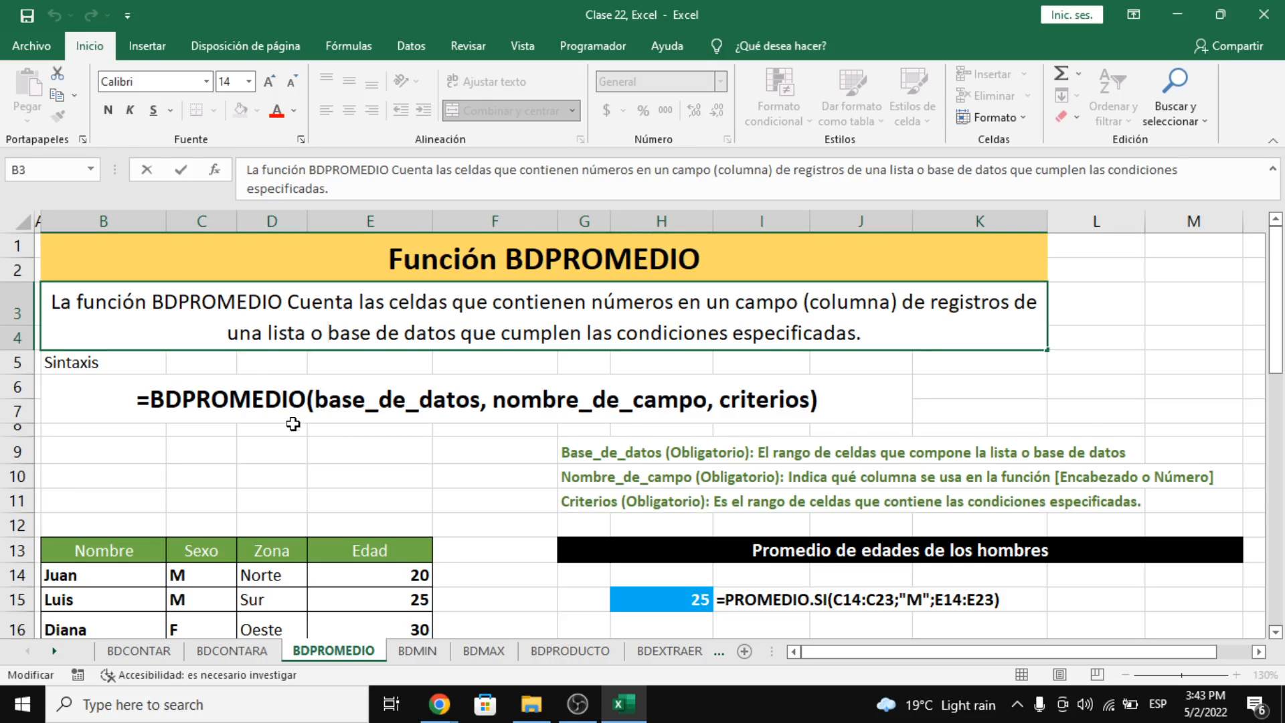
Step: Review the BDPROMEDIO syntax in B6, its argument notes and the first exercise on the men's average age
{"action": "scroll", "coordinate": [293, 371], "scroll_direction": "down", "scroll_amount": 1}
{"action": "left_click", "coordinate": [294, 298]}
{"action": "scroll", "coordinate": [355, 469], "scroll_direction": "down", "scroll_amount": 3}
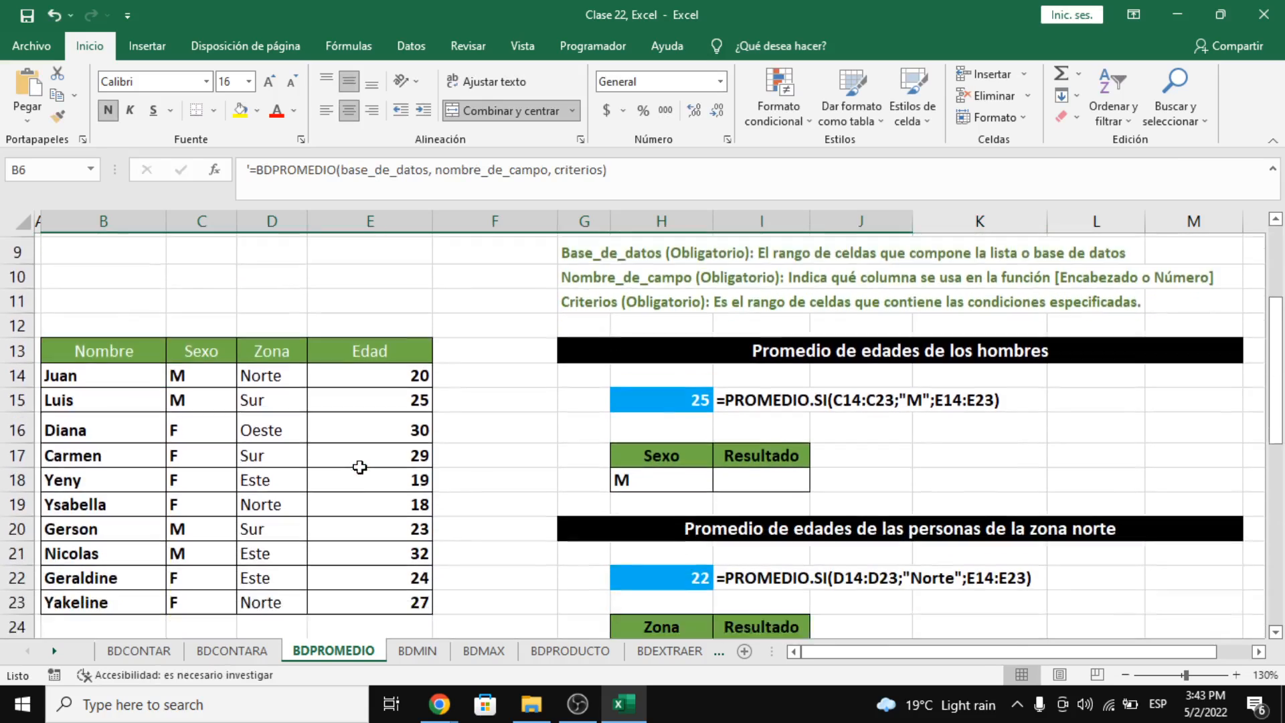
{"action": "scroll", "coordinate": [365, 455], "scroll_direction": "up", "scroll_amount": 1}
{"action": "left_click", "coordinate": [548, 326]}
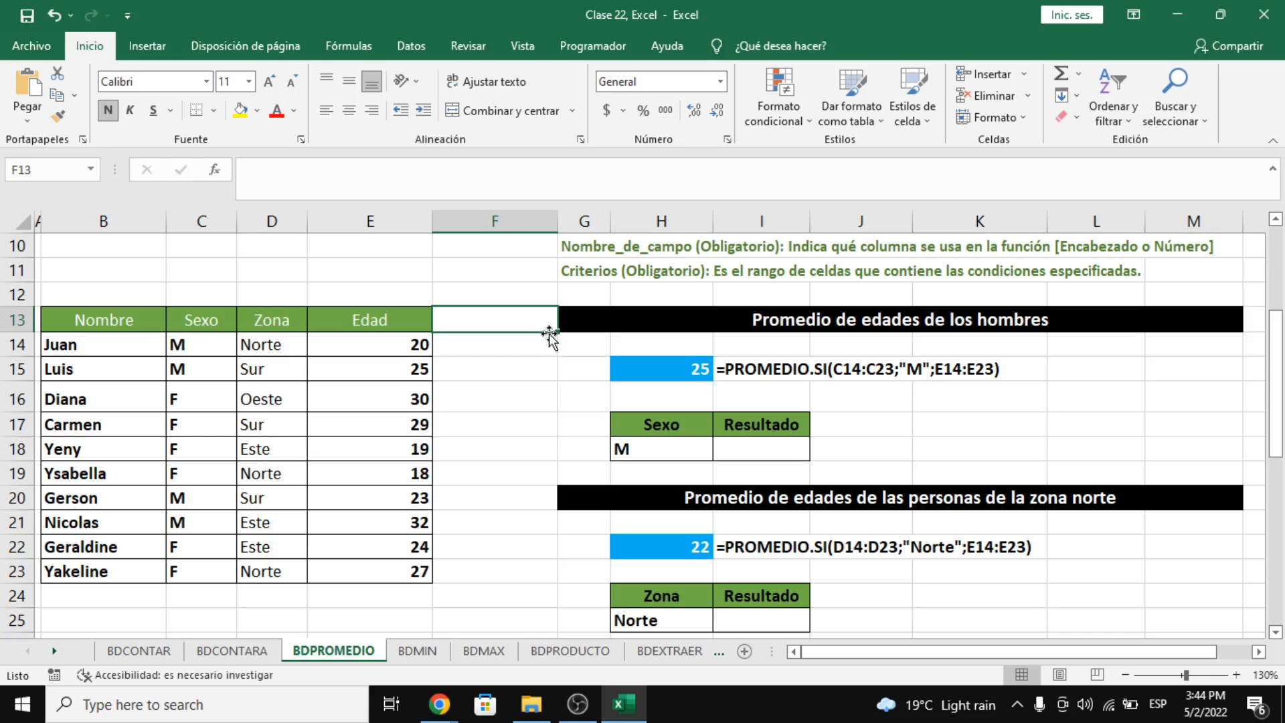
Step: Start a BDPROMEDIO formula in I18 with B13:E23 as the database argument
{"action": "left_click", "coordinate": [818, 445]}
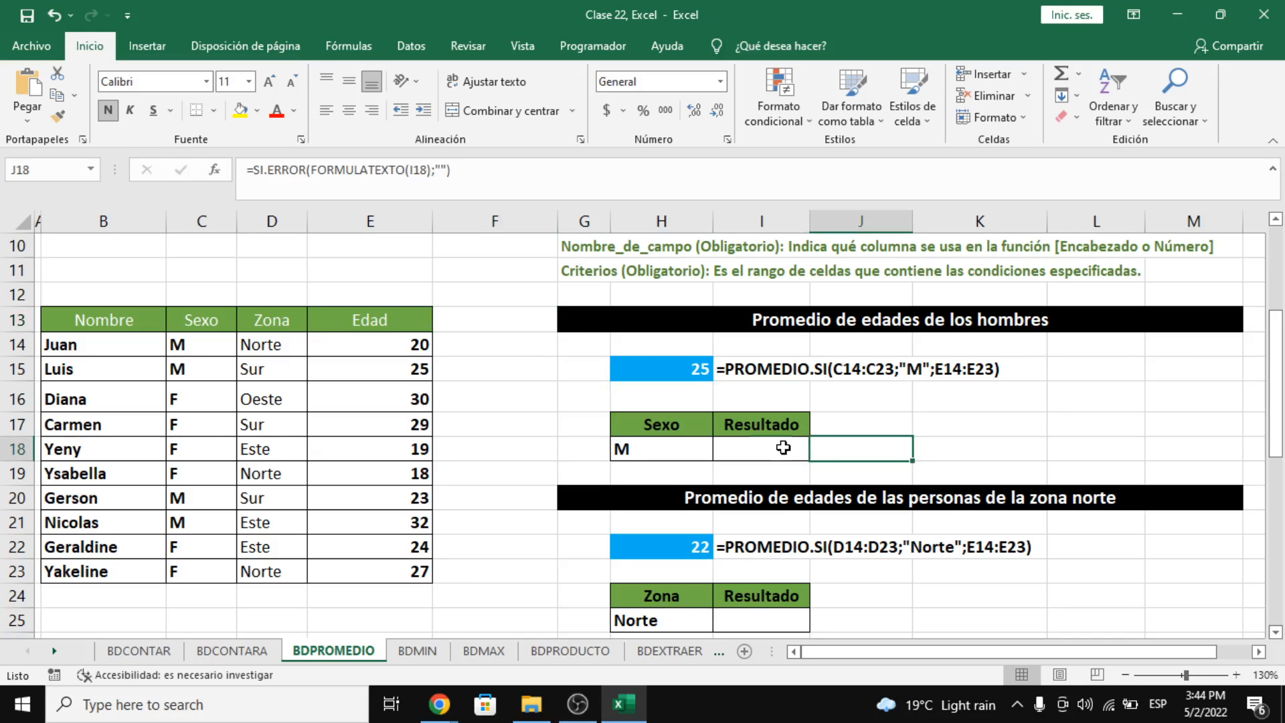
{"action": "left_click", "coordinate": [783, 448]}
{"action": "type", "text": "=BDPRO"}
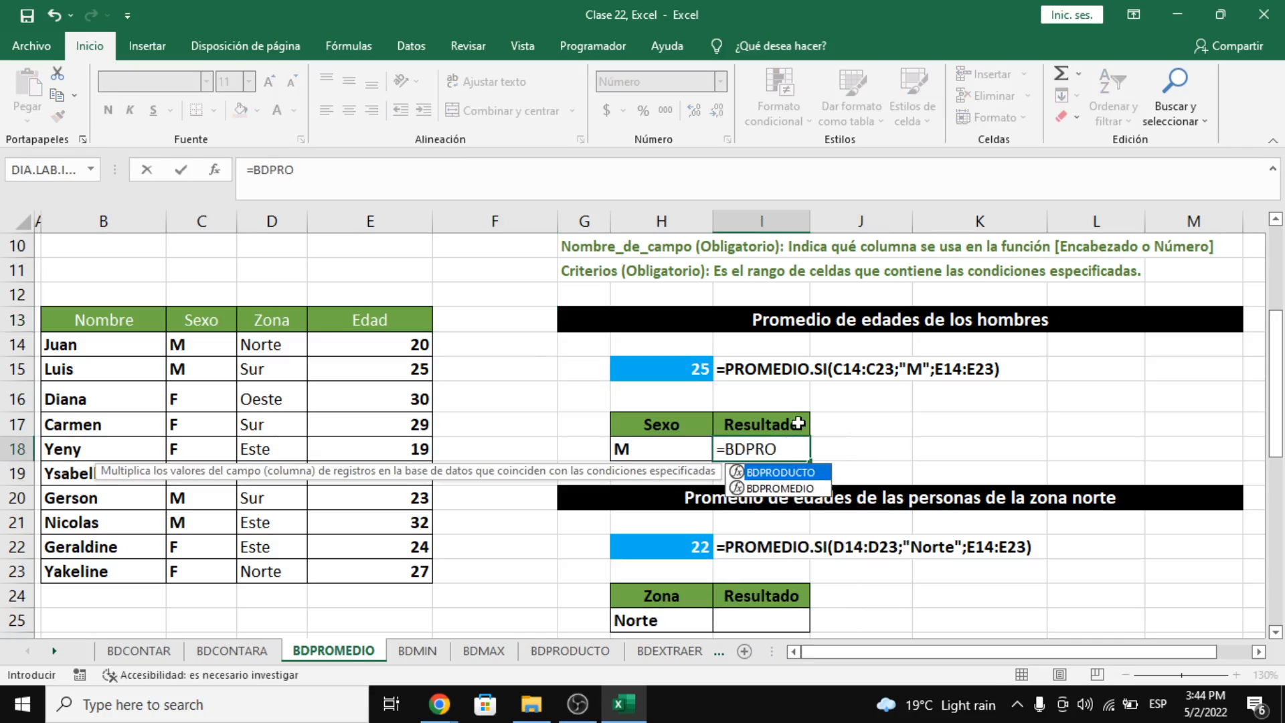
{"action": "key", "text": "Down"}
{"action": "key", "text": "Tab"}
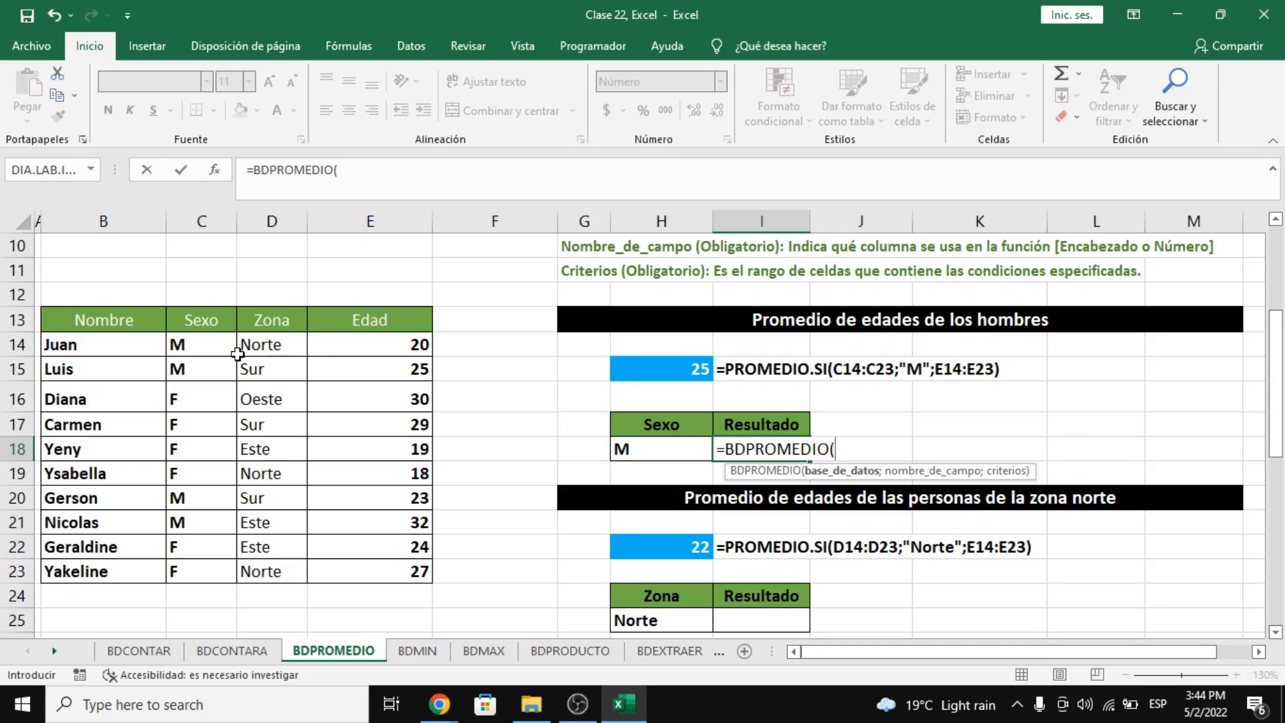
{"action": "left_click_drag", "start_coordinate": [106, 317], "coordinate": [342, 575]}
{"action": "type", "text": ";"}
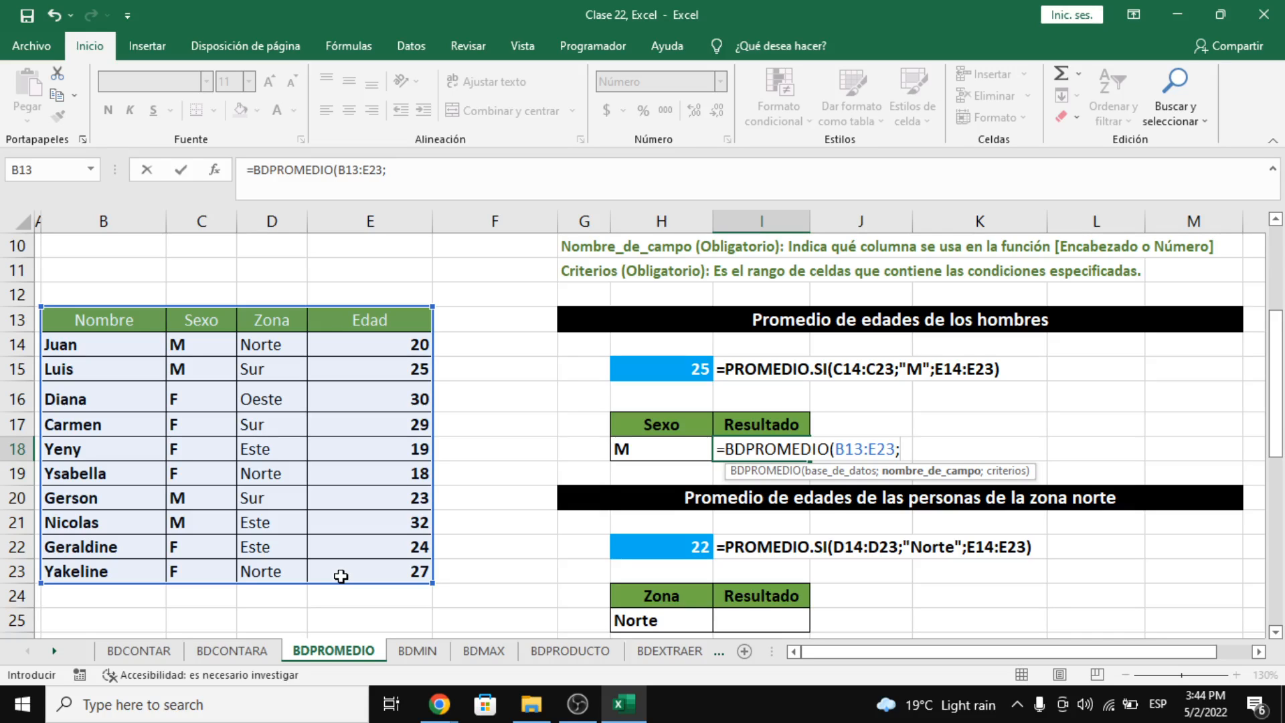
Step: Complete the I18 formula with the Edad header E13 as the field and H17:H18 as the criteria
{"action": "key", "text": "alt+Tab"}
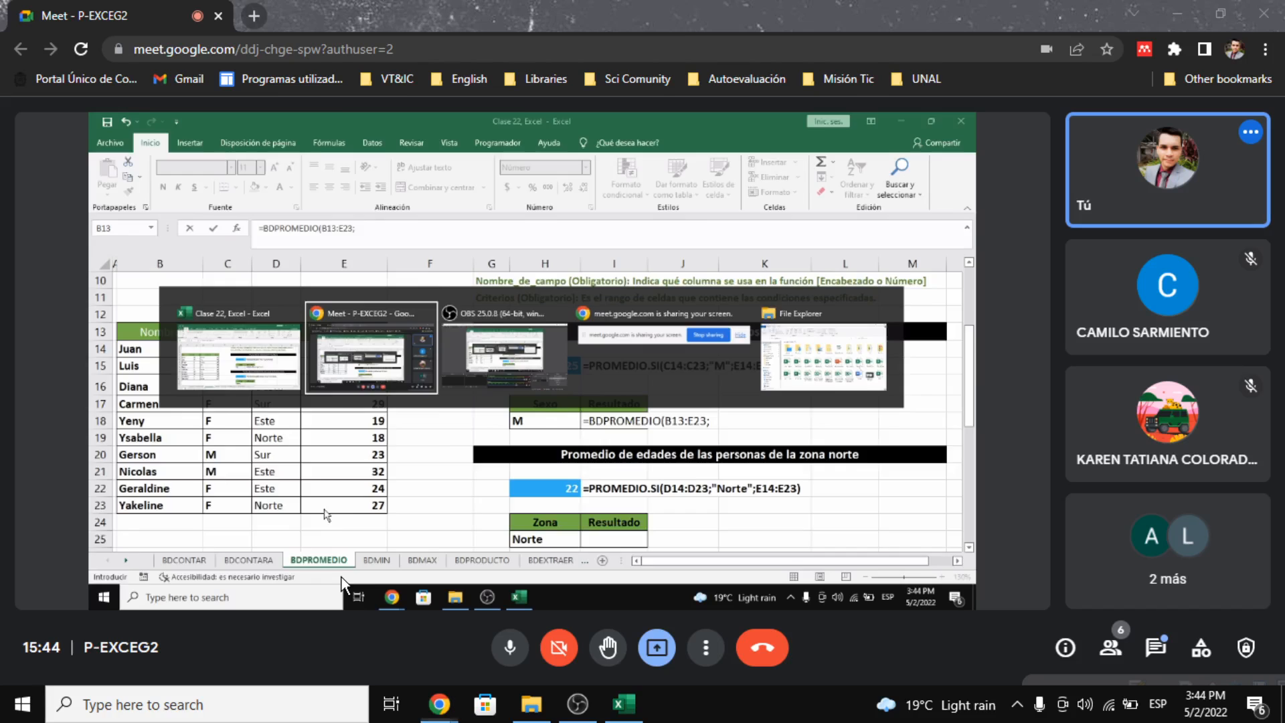
{"action": "key", "text": "alt+Tab"}
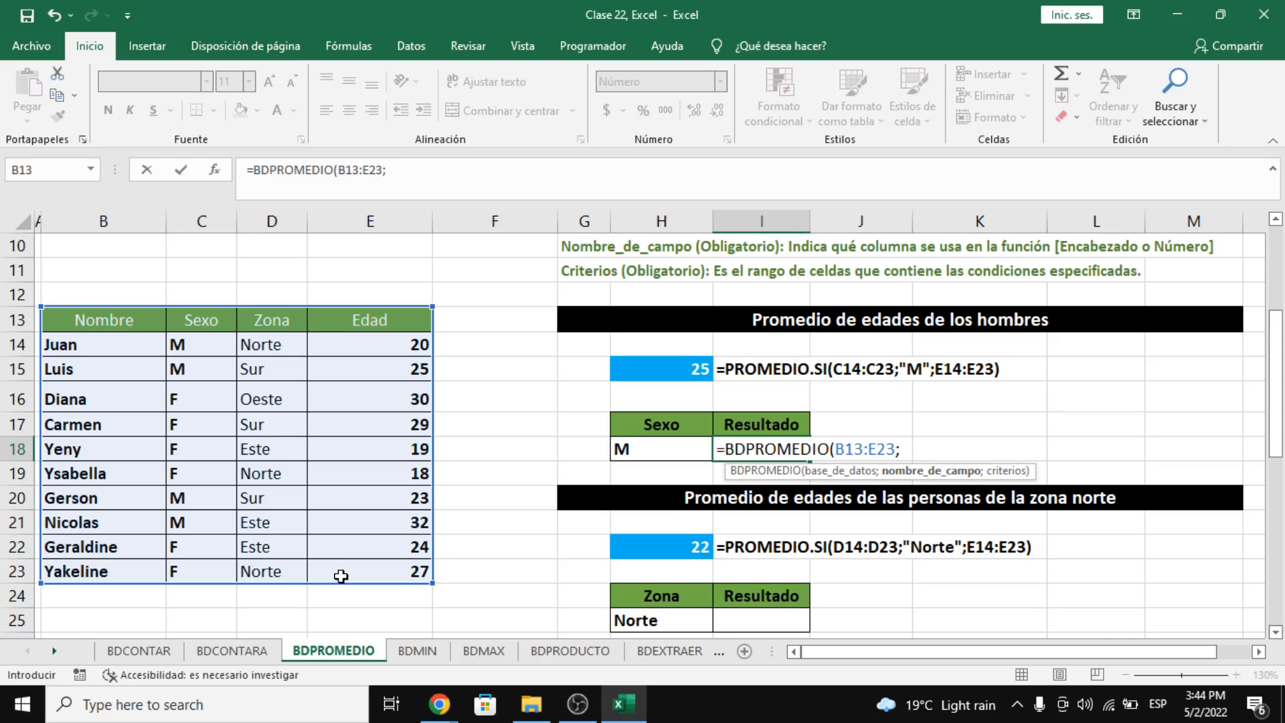
{"action": "left_click", "coordinate": [382, 327]}
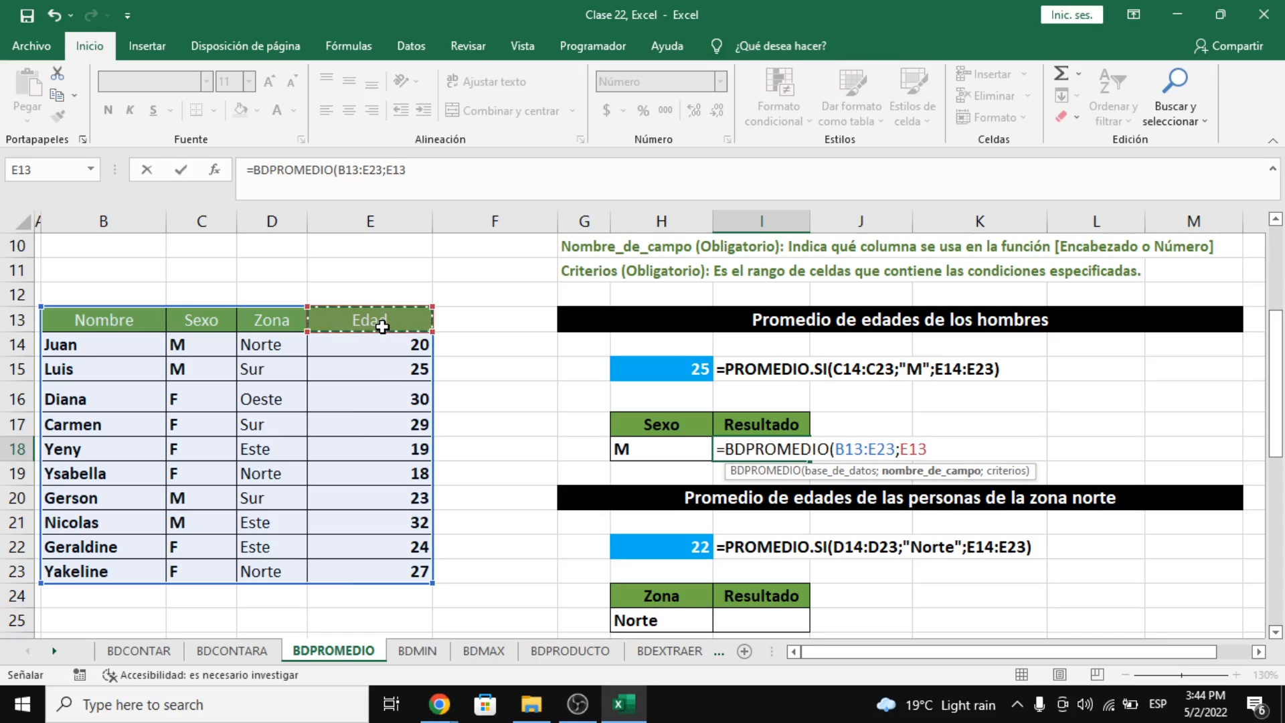
{"action": "type", "text": ";"}
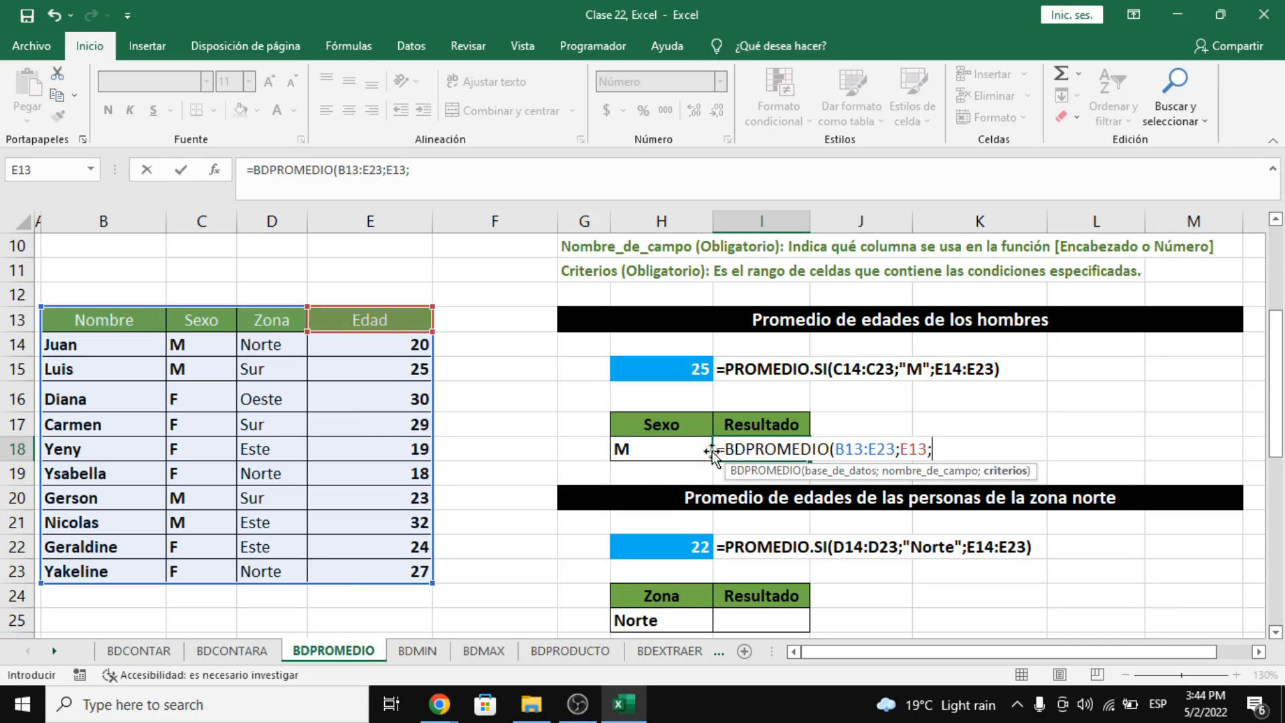
{"action": "left_click_drag", "start_coordinate": [703, 428], "coordinate": [712, 441]}
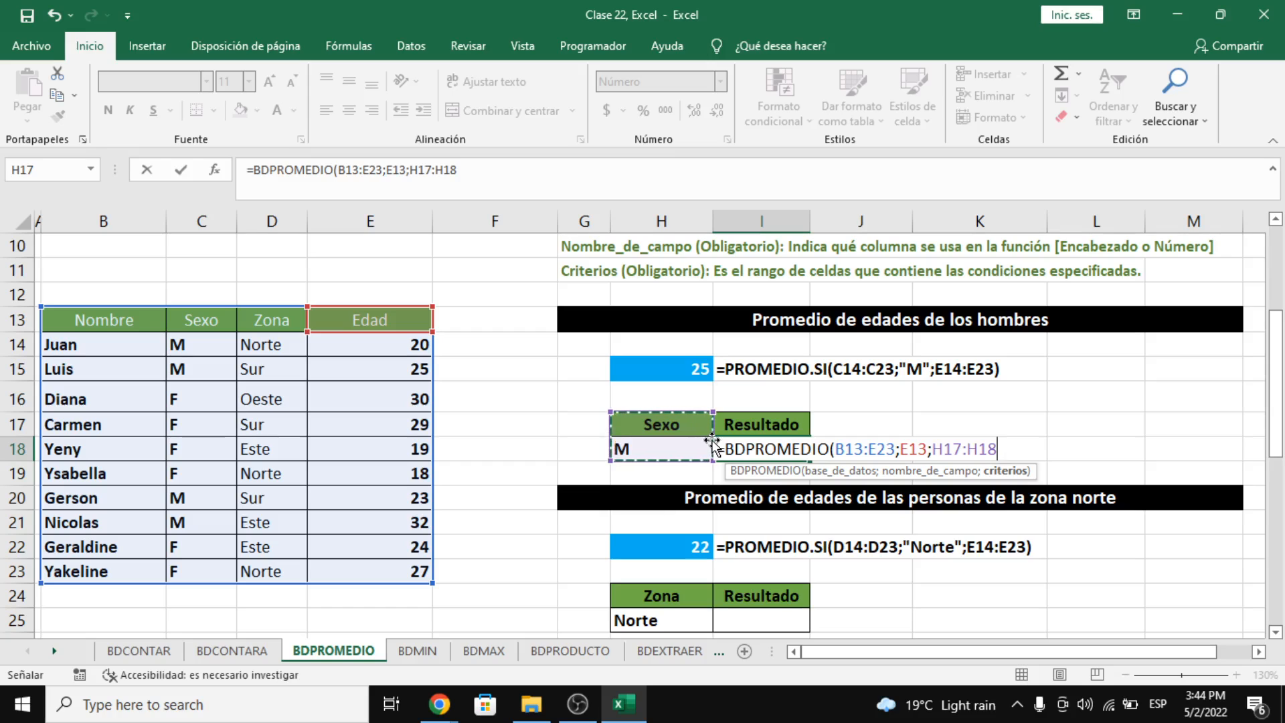
{"action": "key", "text": "Return"}
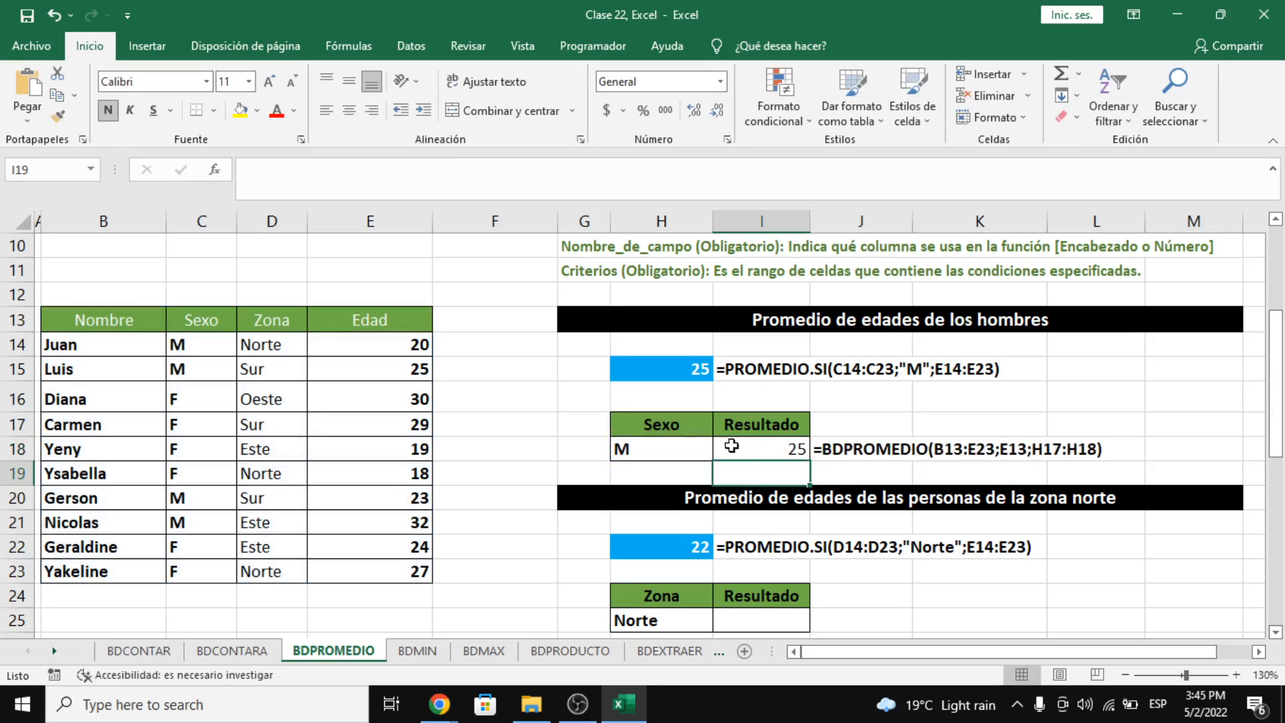
Step: Try the Zona header D13 as the field argument of the BDPROMEDIO formula in I18
{"action": "left_click", "coordinate": [743, 446]}
{"action": "left_click", "coordinate": [408, 163]}
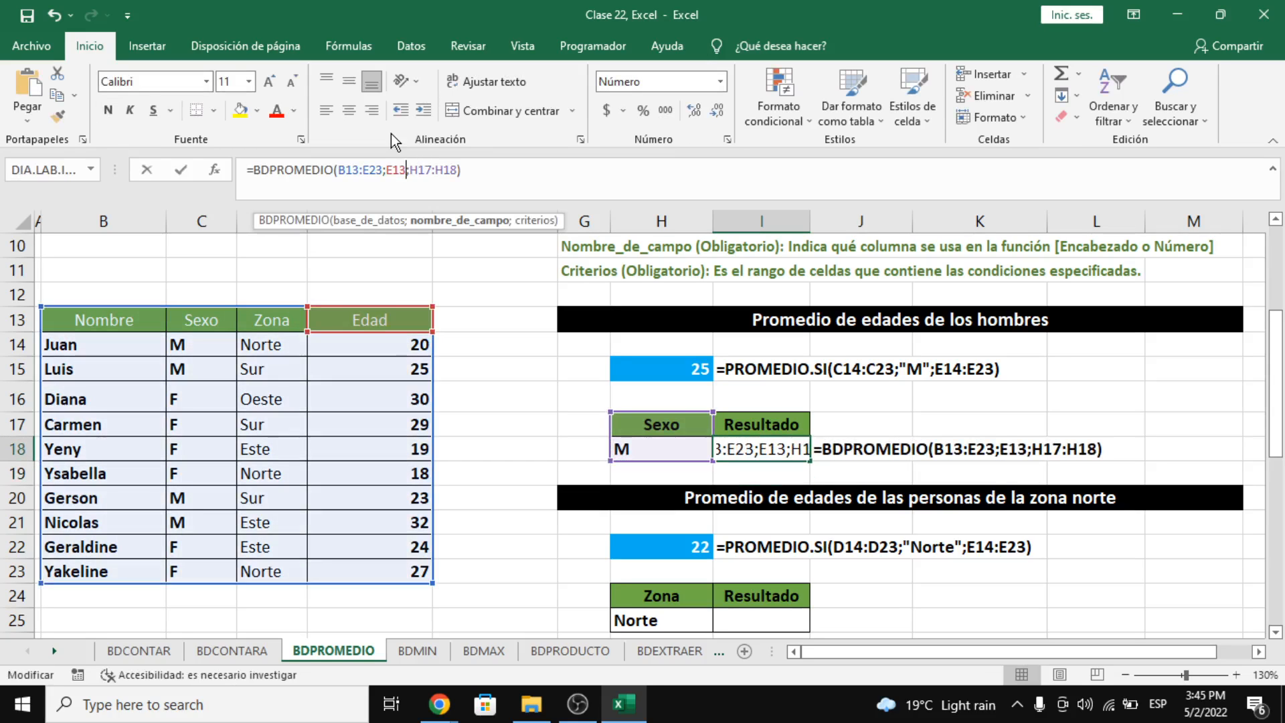
{"action": "key", "text": "Left"}
{"action": "key", "text": "BackSpace"}
{"action": "key", "text": "BackSpace"}
{"action": "key", "text": "BackSpace"}
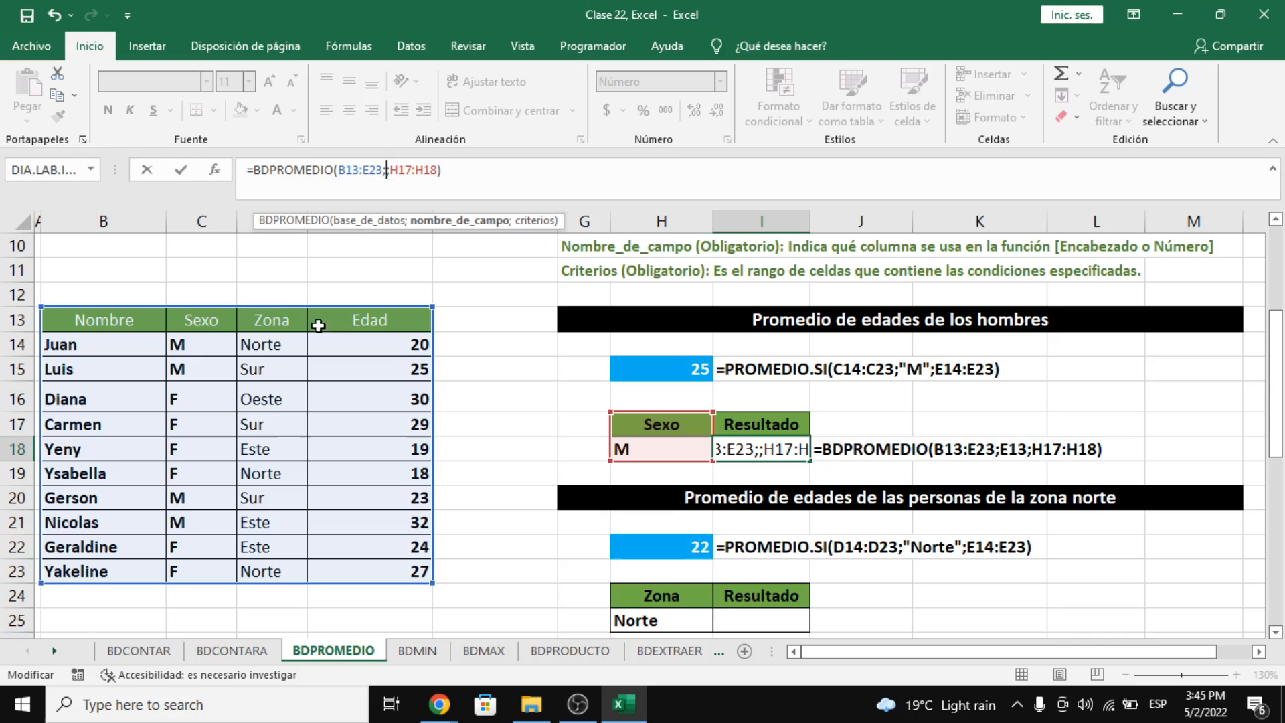
{"action": "left_click", "coordinate": [289, 322]}
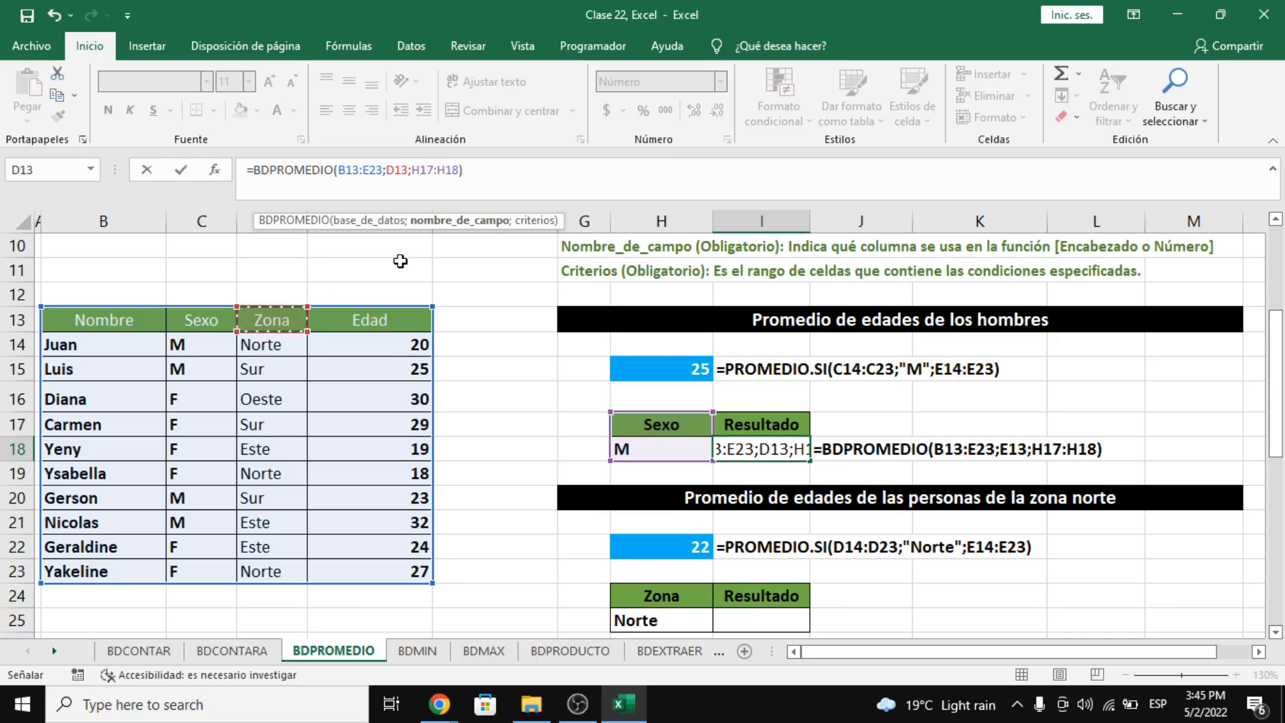
Step: Replace the field argument of the I18 formula with the Sexo header C13
{"action": "key", "text": "BackSpace"}
{"action": "key", "text": "BackSpace"}
{"action": "key", "text": "BackSpace"}
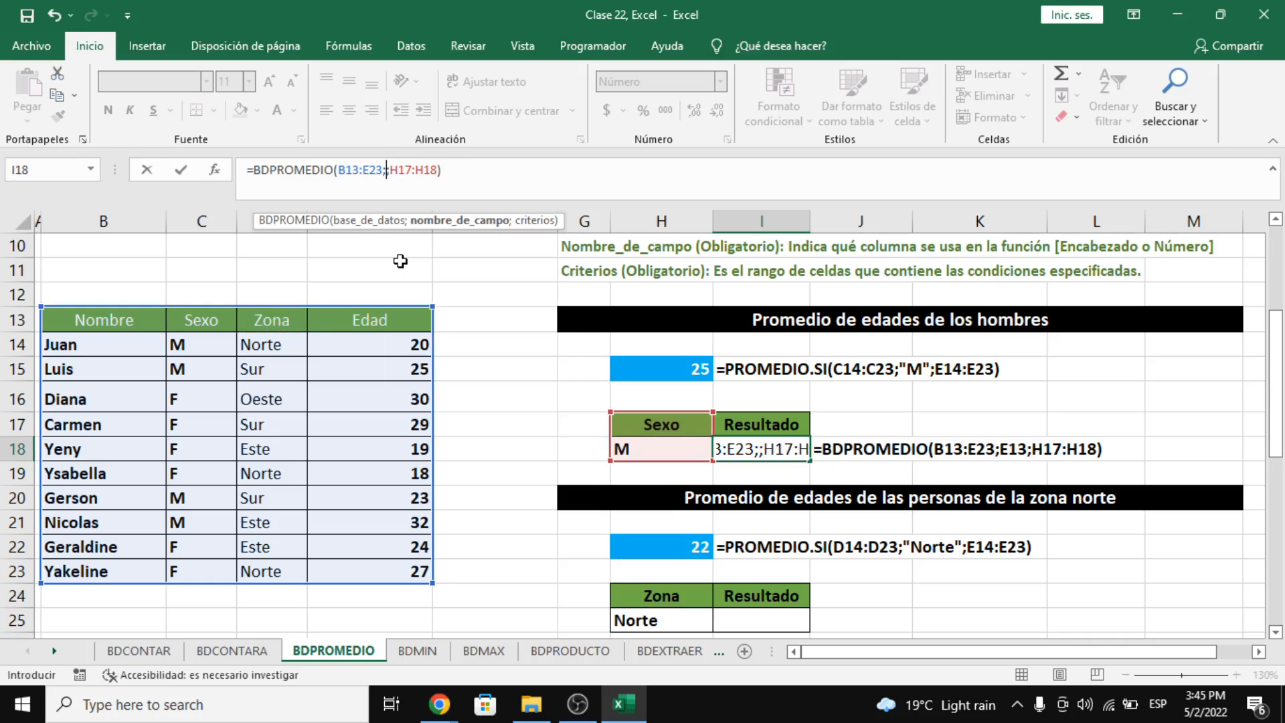
{"action": "left_click", "coordinate": [216, 320]}
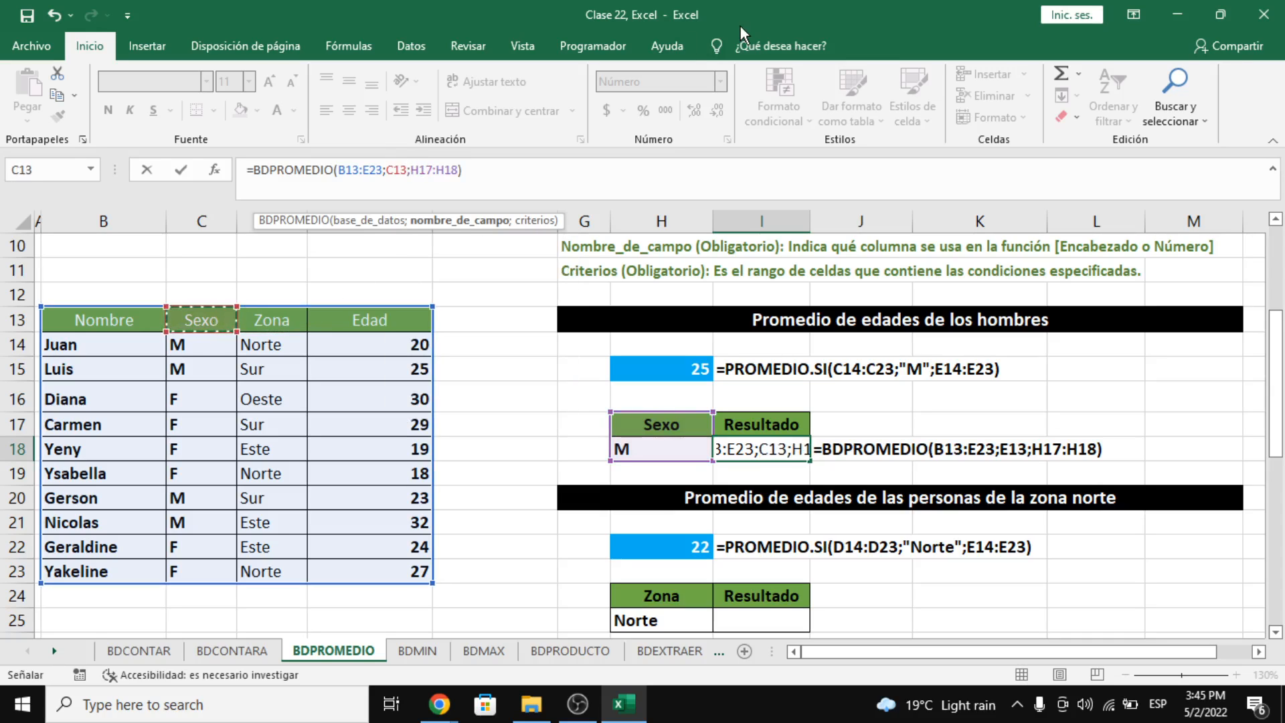
{"action": "key", "text": "Return"}
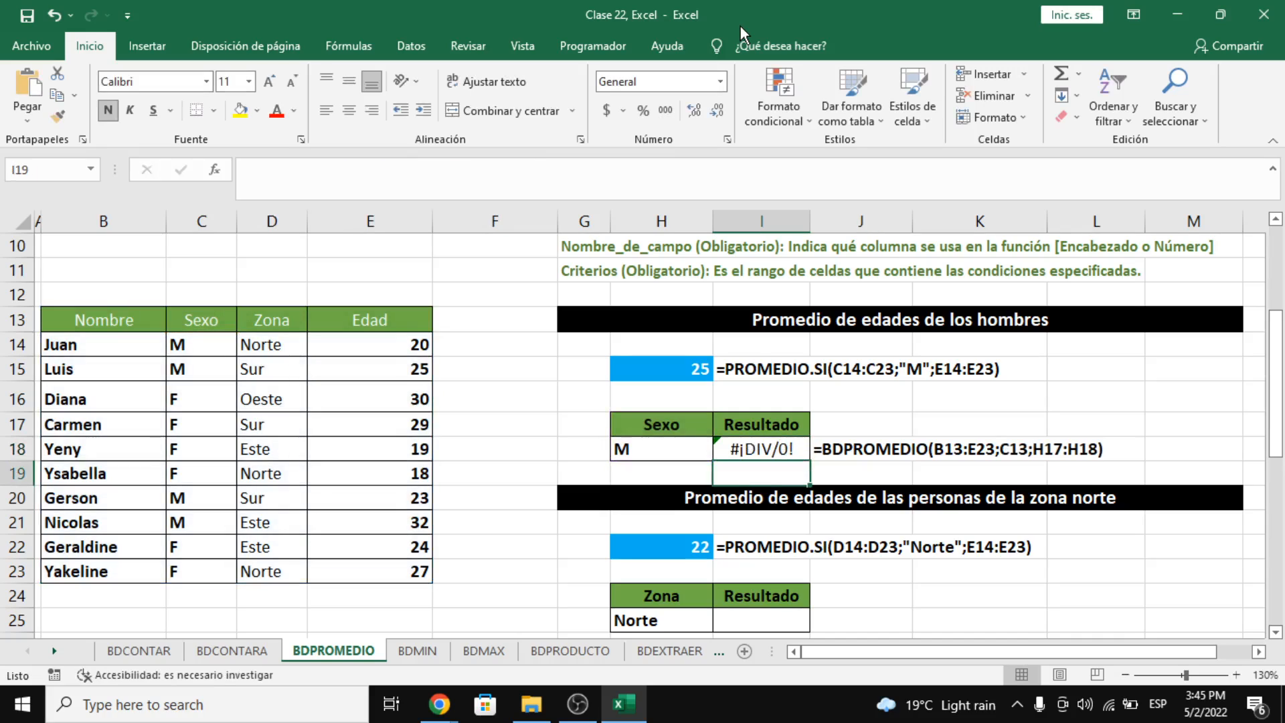
Step: Restore the Edad header E13 as the field argument of the BDPROMEDIO formula in I18
{"action": "left_click", "coordinate": [754, 450]}
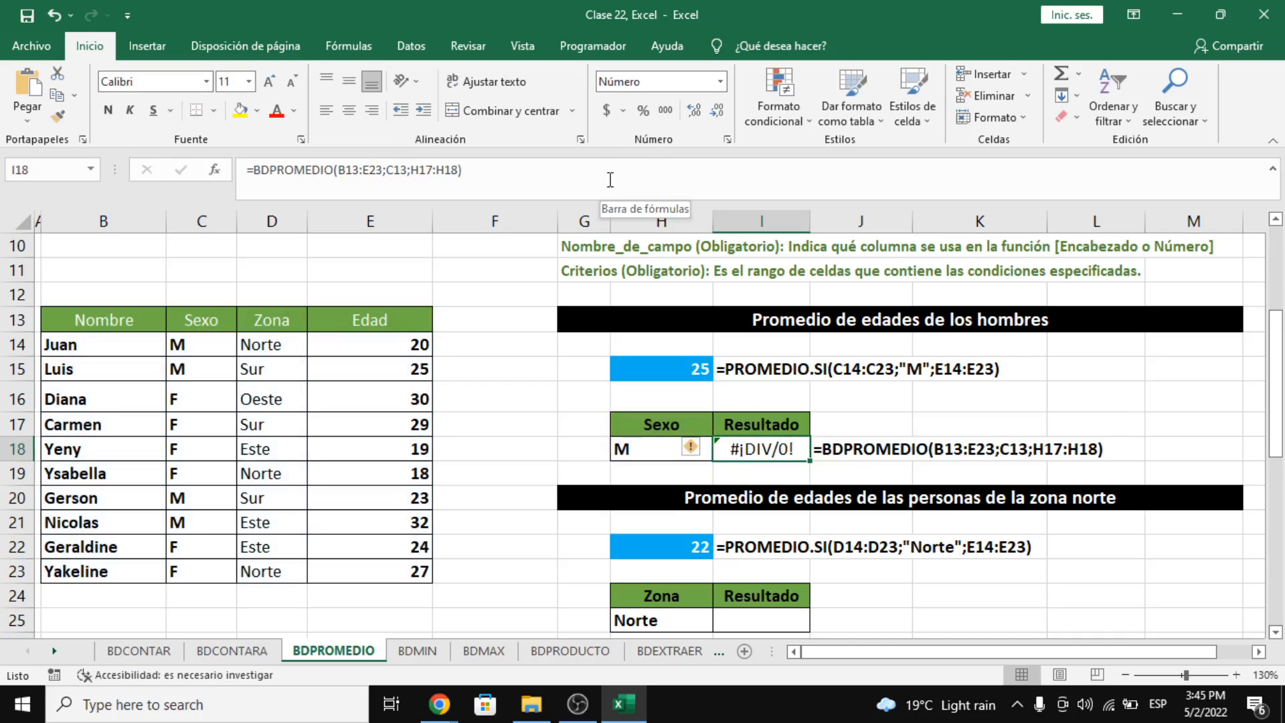
{"action": "left_click", "coordinate": [408, 165]}
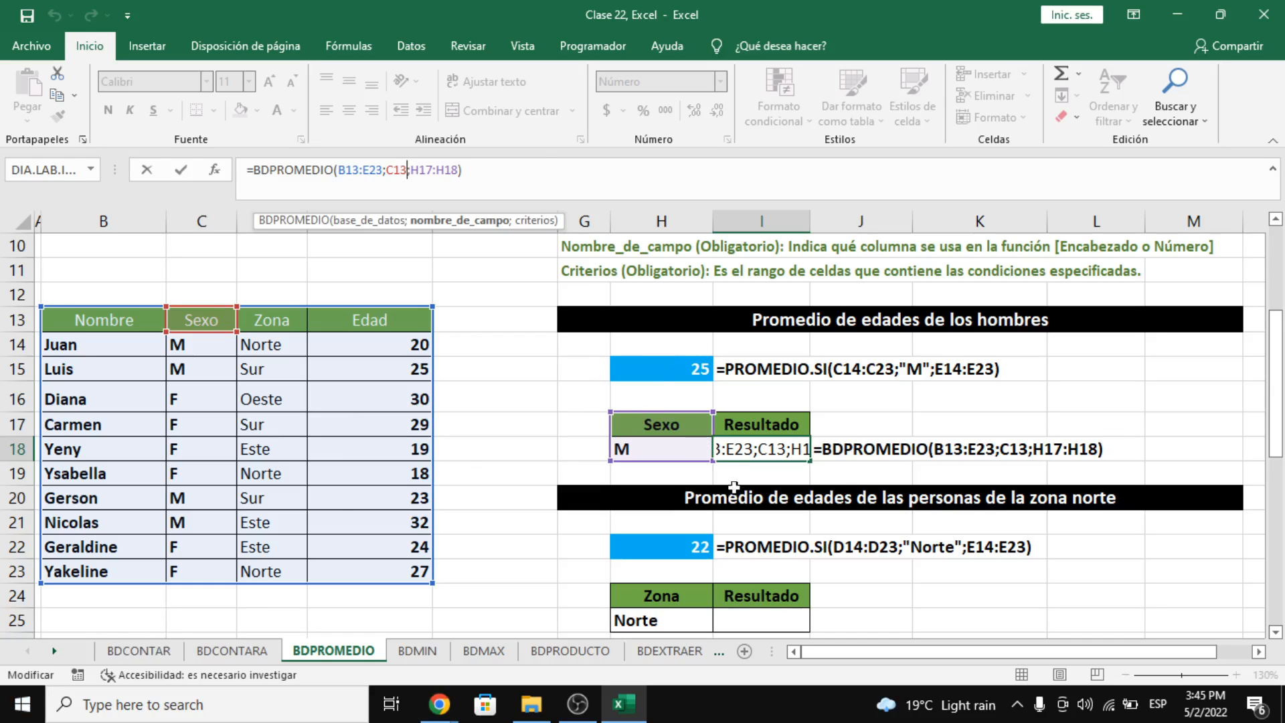
{"action": "key", "text": "BackSpace"}
{"action": "key", "text": "BackSpace"}
{"action": "key", "text": "BackSpace"}
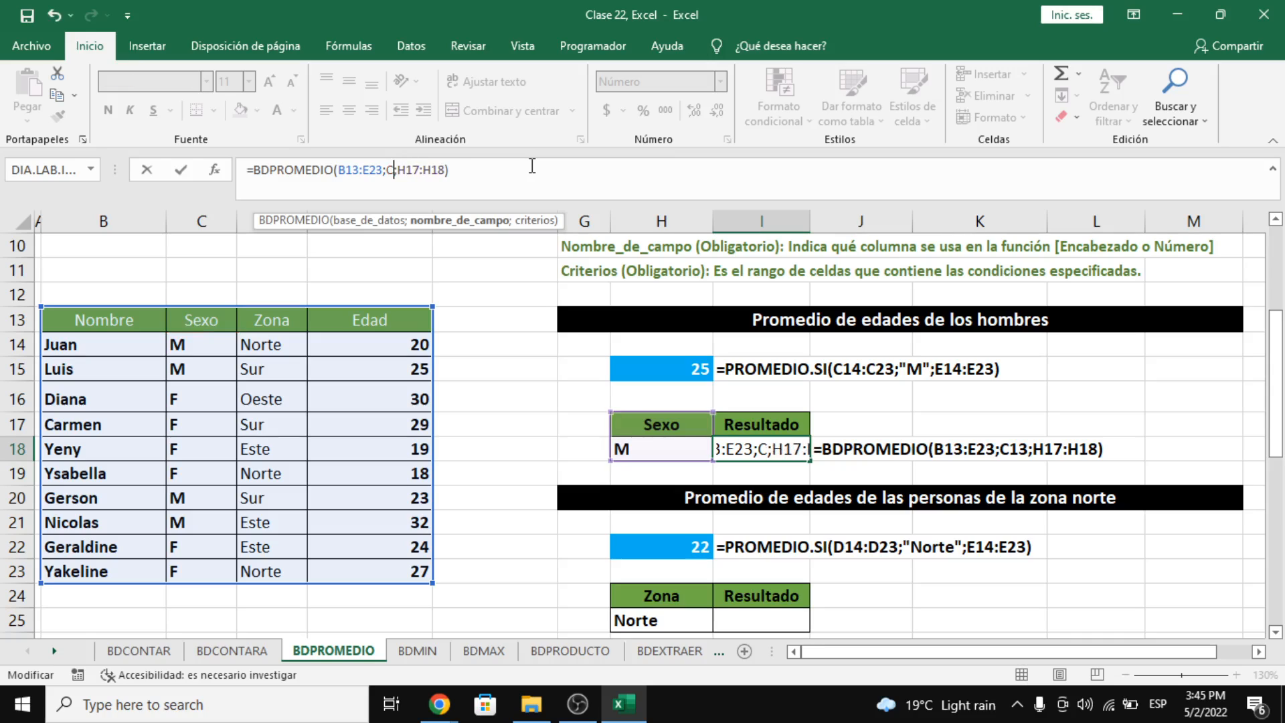
{"action": "left_click", "coordinate": [352, 321]}
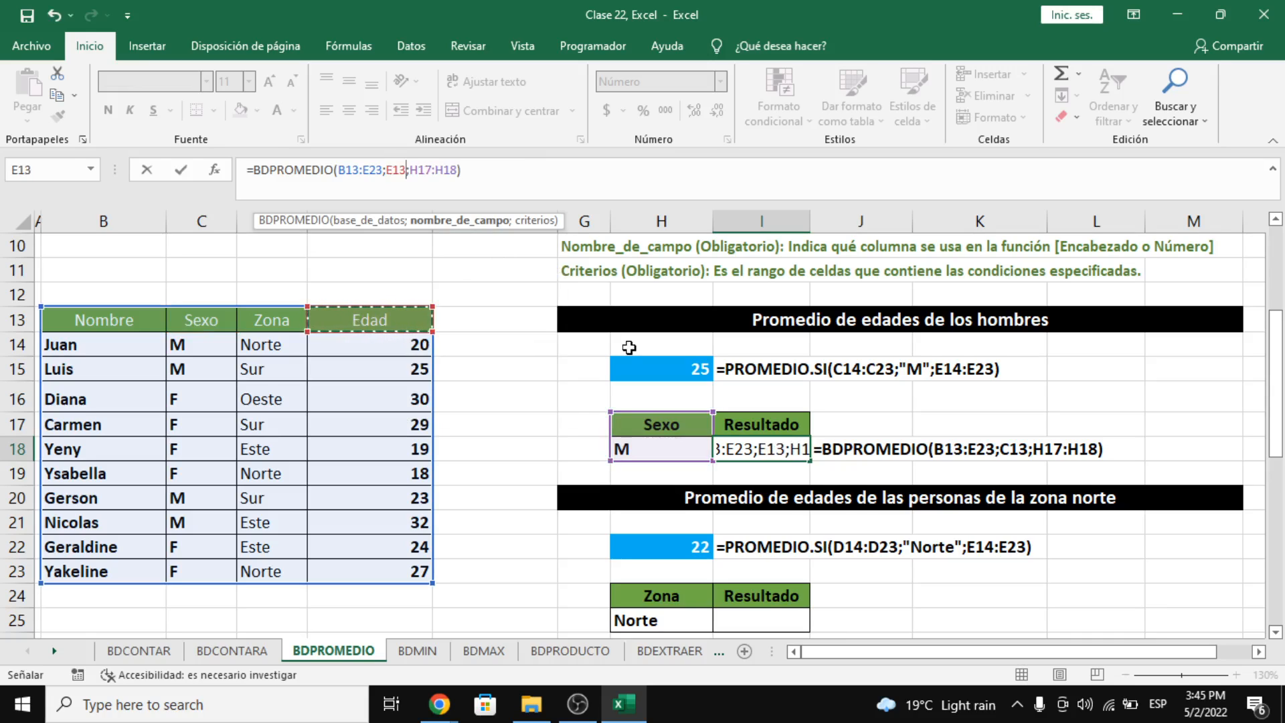
{"action": "key", "text": "Return"}
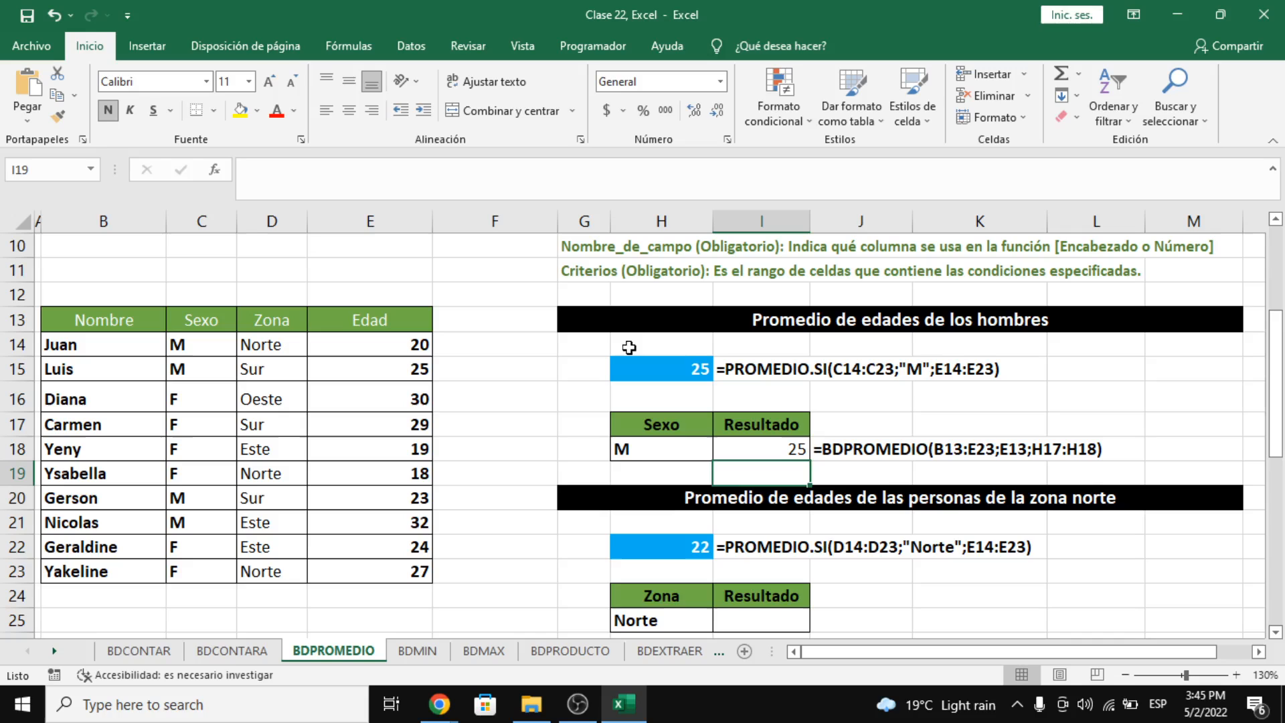
{"action": "left_click", "coordinate": [793, 451]}
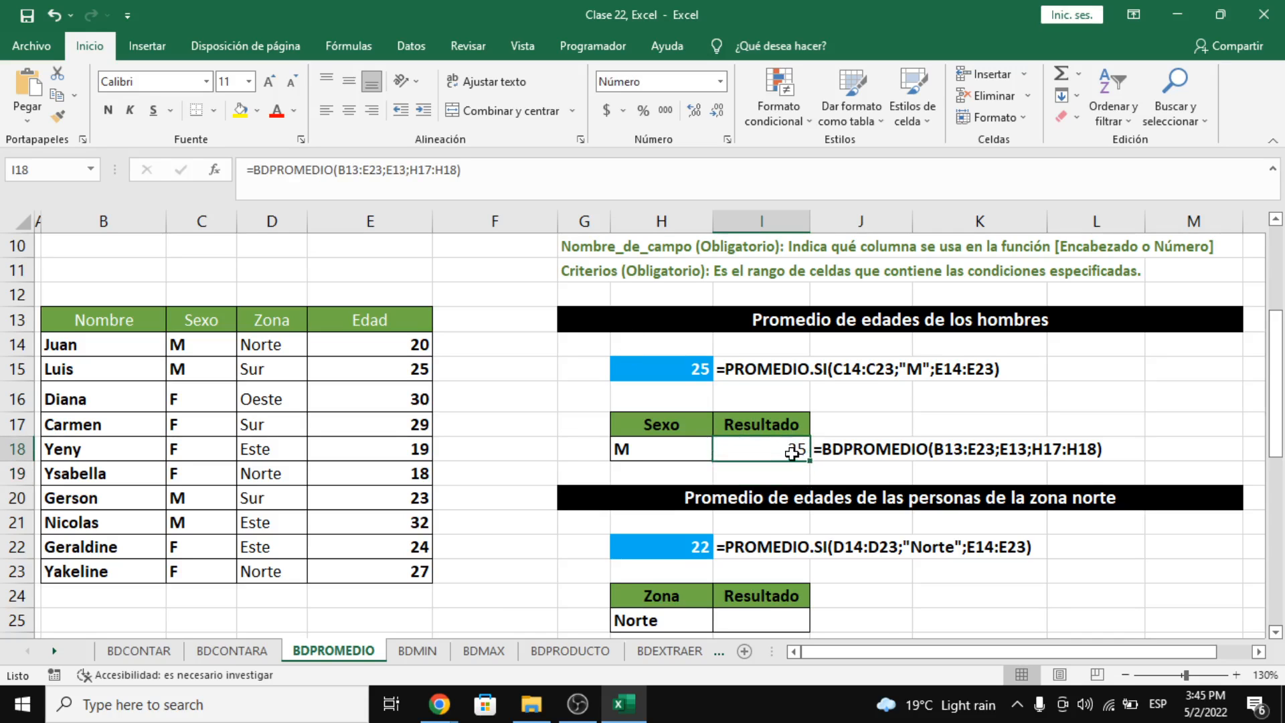
{"action": "scroll", "coordinate": [793, 453], "scroll_direction": "down", "scroll_amount": 1}
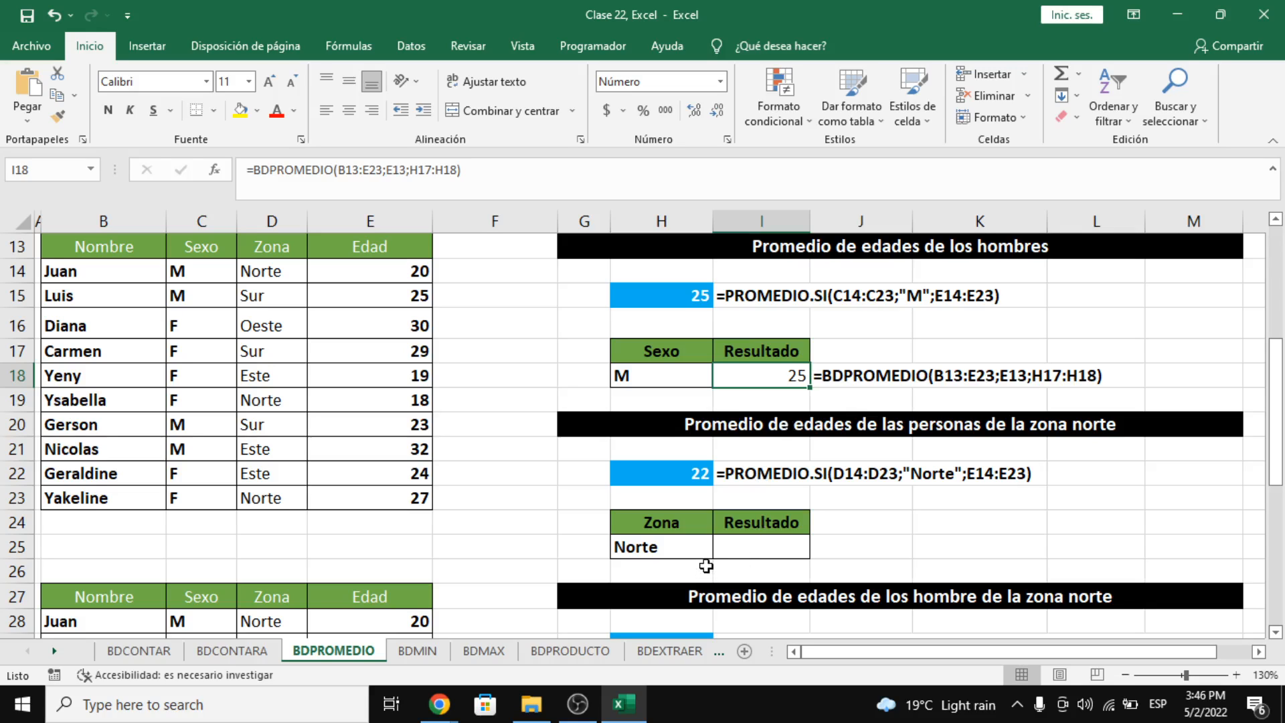
{"action": "mouse_move", "coordinate": [439, 704]}
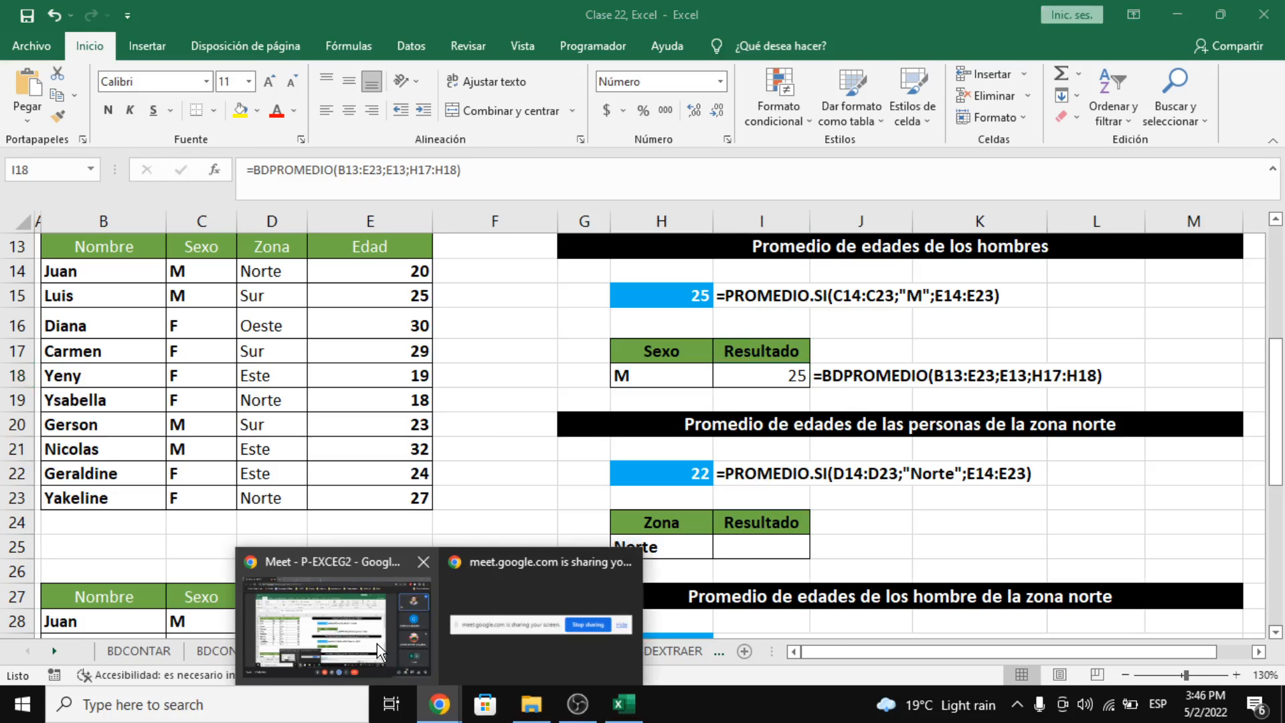
{"action": "mouse_move", "coordinate": [373, 643]}
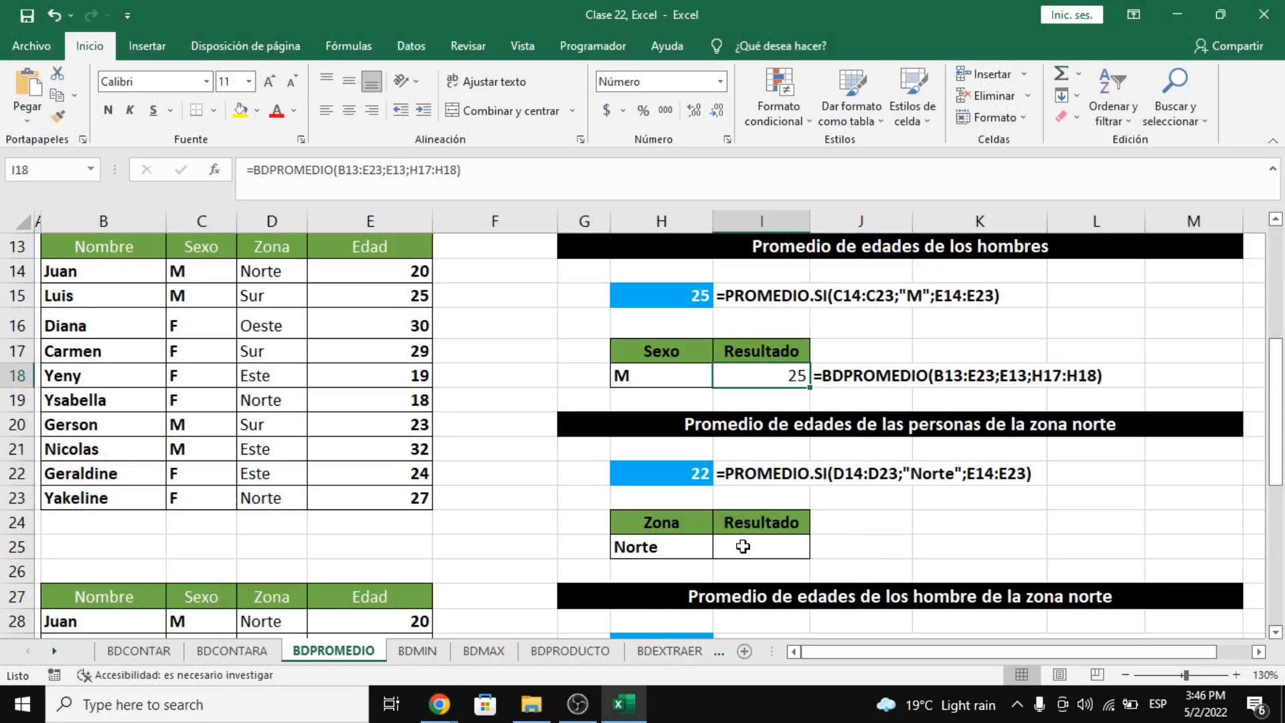
{"action": "left_click", "coordinate": [749, 545]}
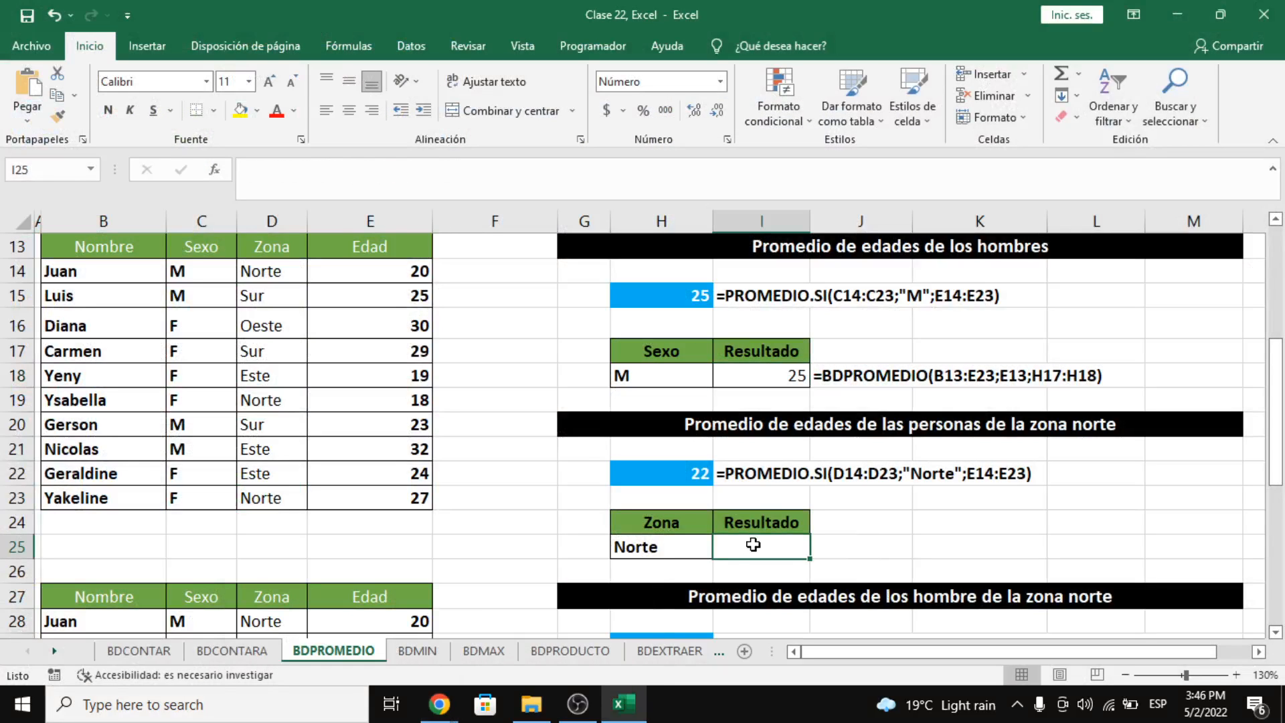
{"action": "type", "text": "=PROMEDIO"}
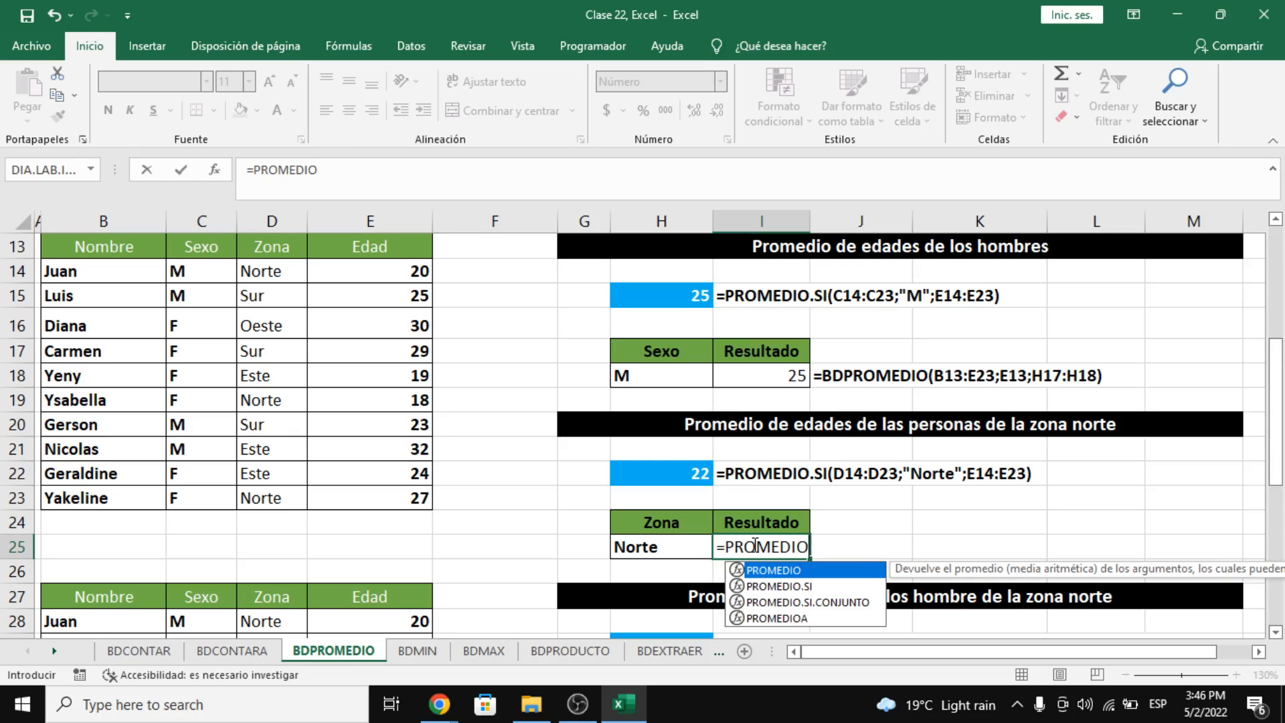
{"action": "key", "text": "BackSpace"}
{"action": "key", "text": "BackSpace"}
{"action": "key", "text": "BackSpace"}
{"action": "key", "text": "BackSpace"}
{"action": "key", "text": "BackSpace"}
{"action": "key", "text": "BackSpace"}
{"action": "key", "text": "BackSpace"}
{"action": "key", "text": "BackSpace"}
{"action": "type", "text": "B"}
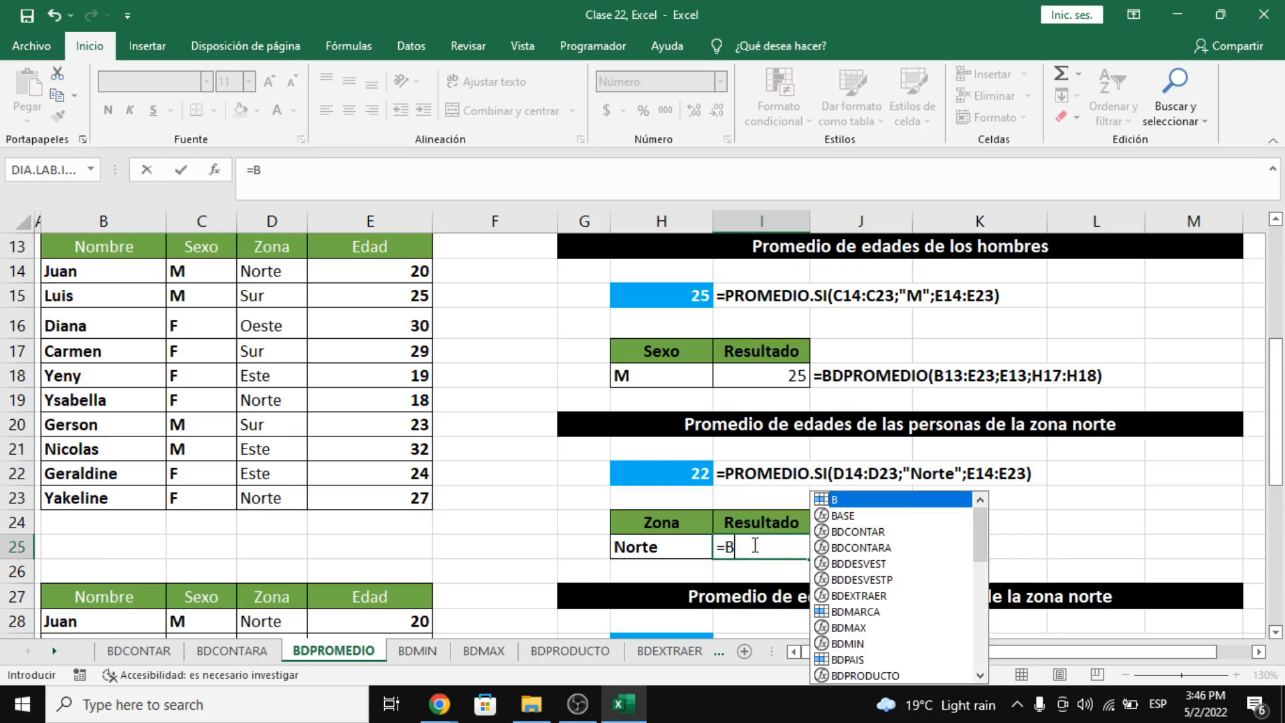
{"action": "type", "text": "PROMEDIO"}
{"action": "key", "text": "Tab"}
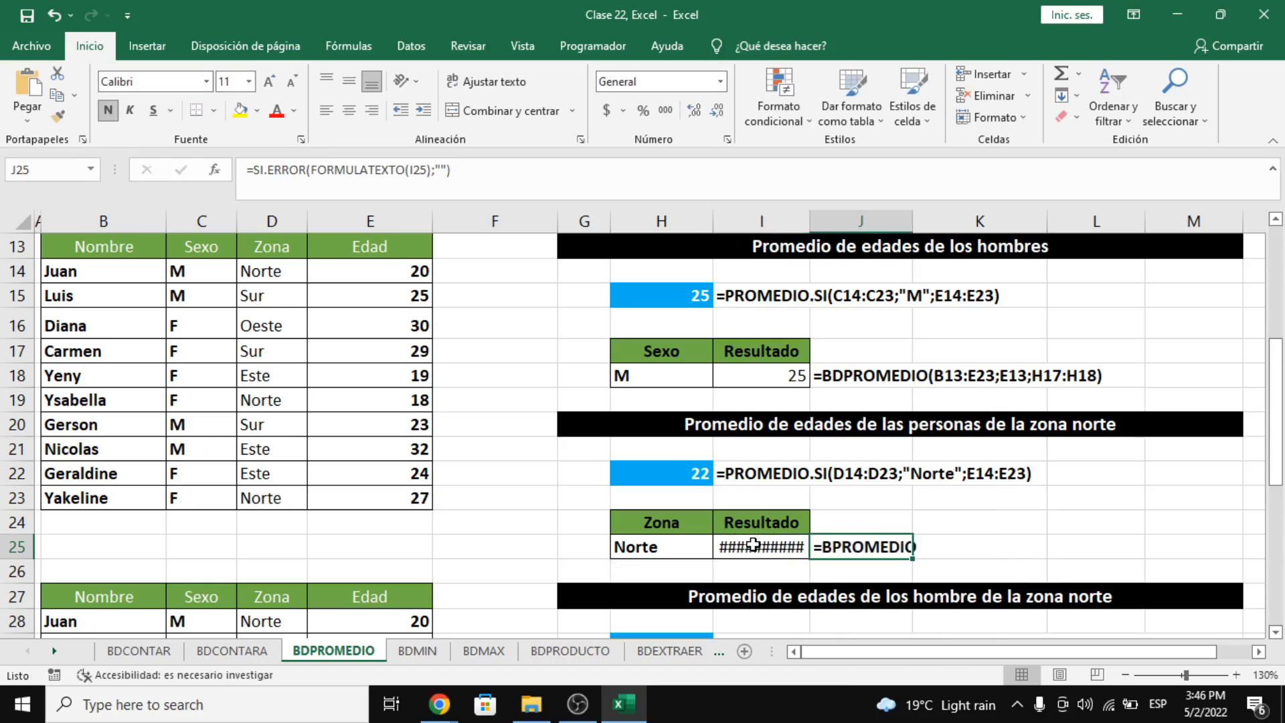
Step: Enter a BDPROMEDIO formula in I25 with B13:E23 as the database, the Edad header E13 as the field and H24:H25 as the criteria
{"action": "left_click", "coordinate": [753, 545]}
{"action": "type", "text": "="}
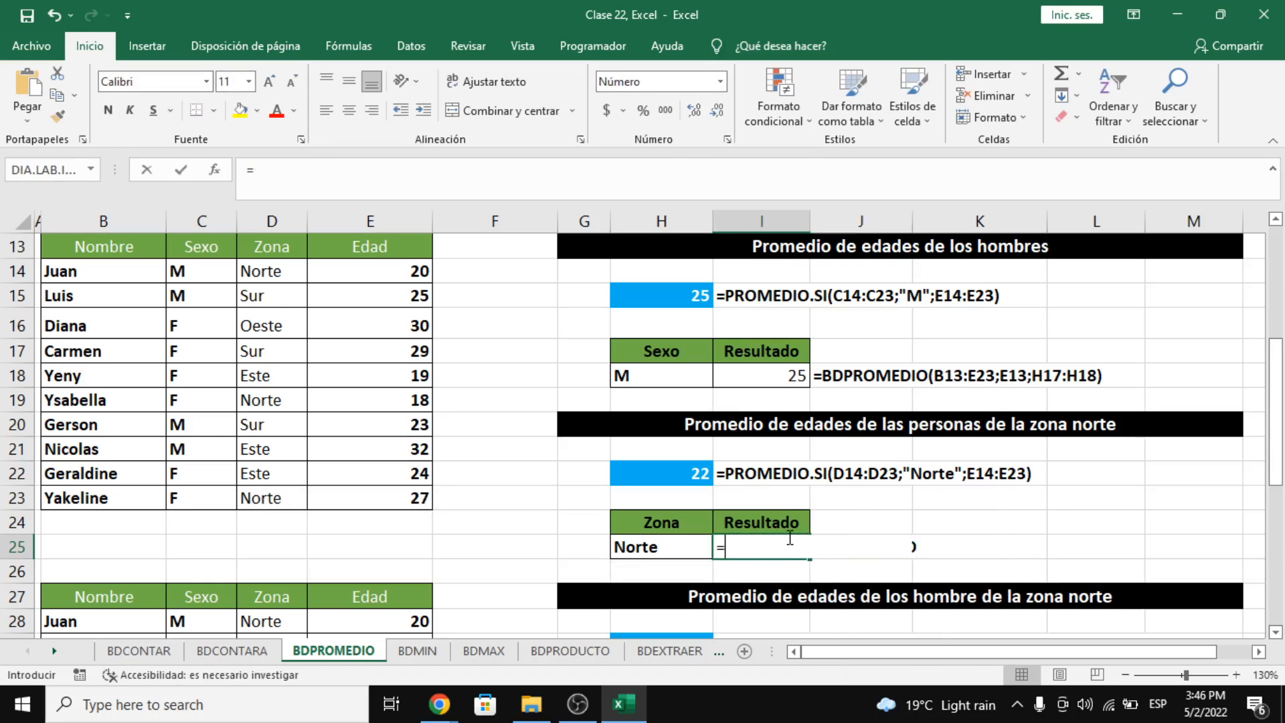
{"action": "type", "text": "BDPROMEDIO("}
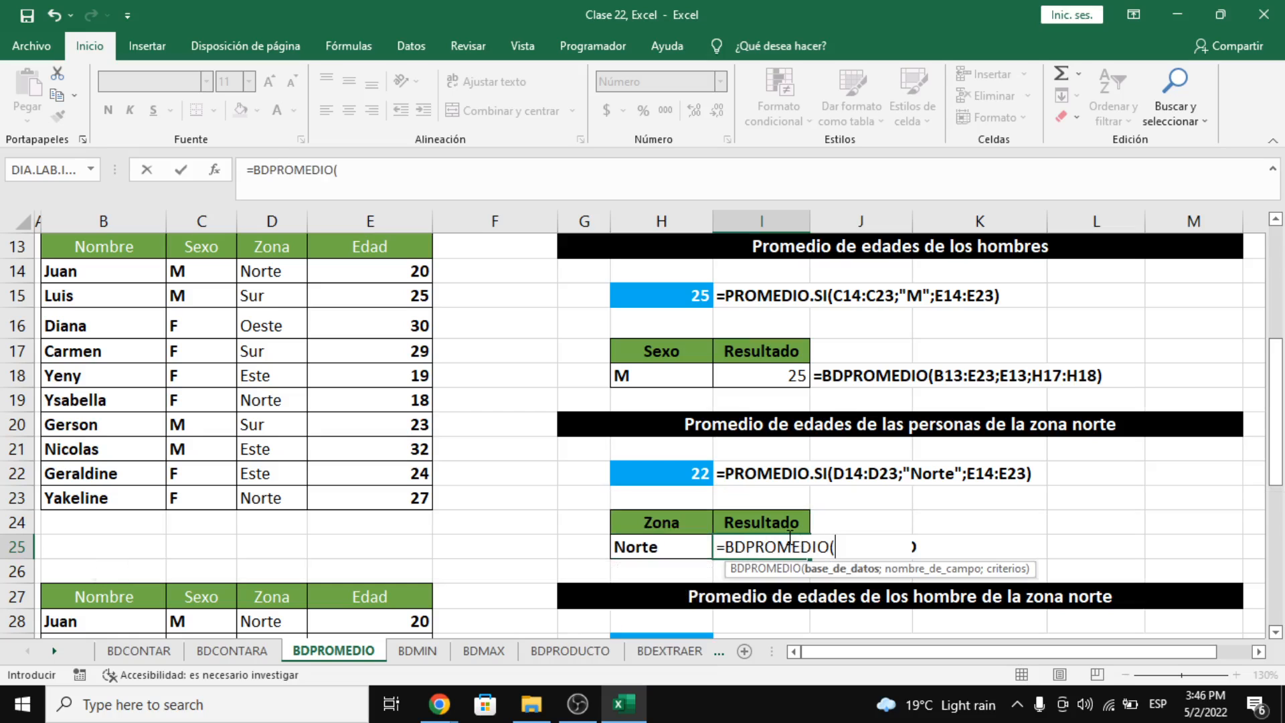
{"action": "left_click_drag", "start_coordinate": [64, 248], "coordinate": [366, 500]}
{"action": "type", "text": ";"}
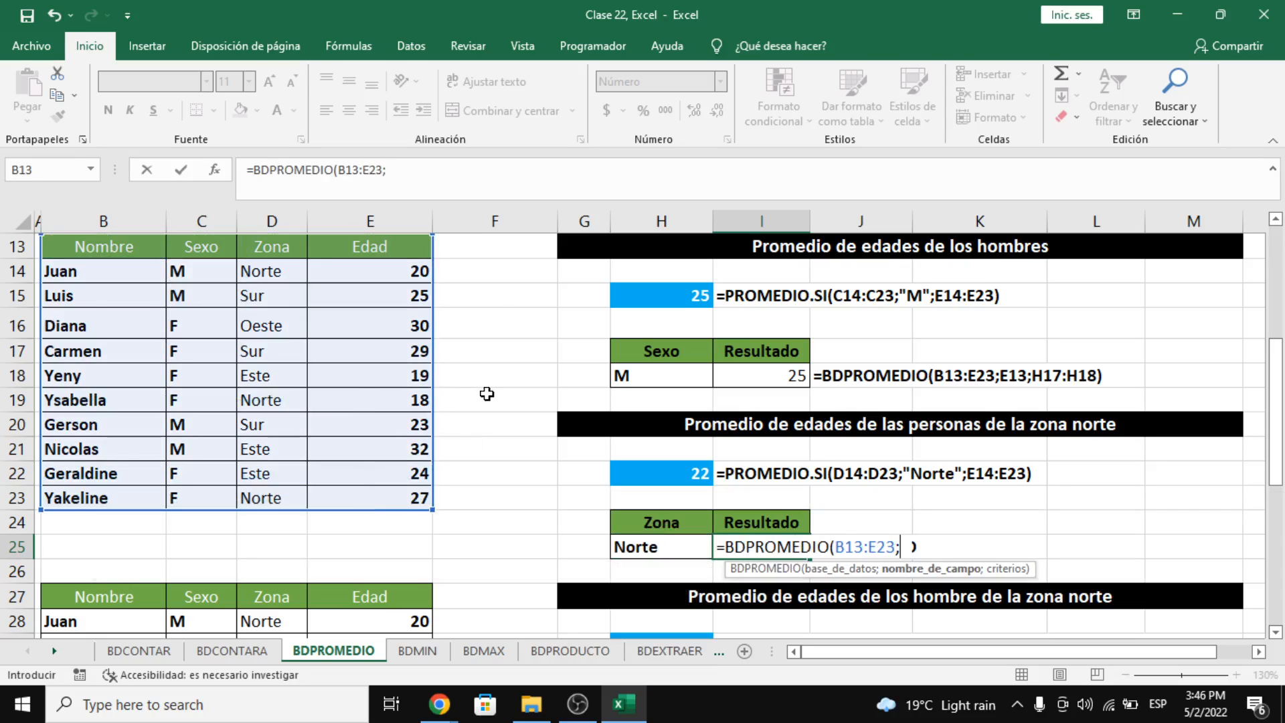
{"action": "left_click", "coordinate": [417, 241]}
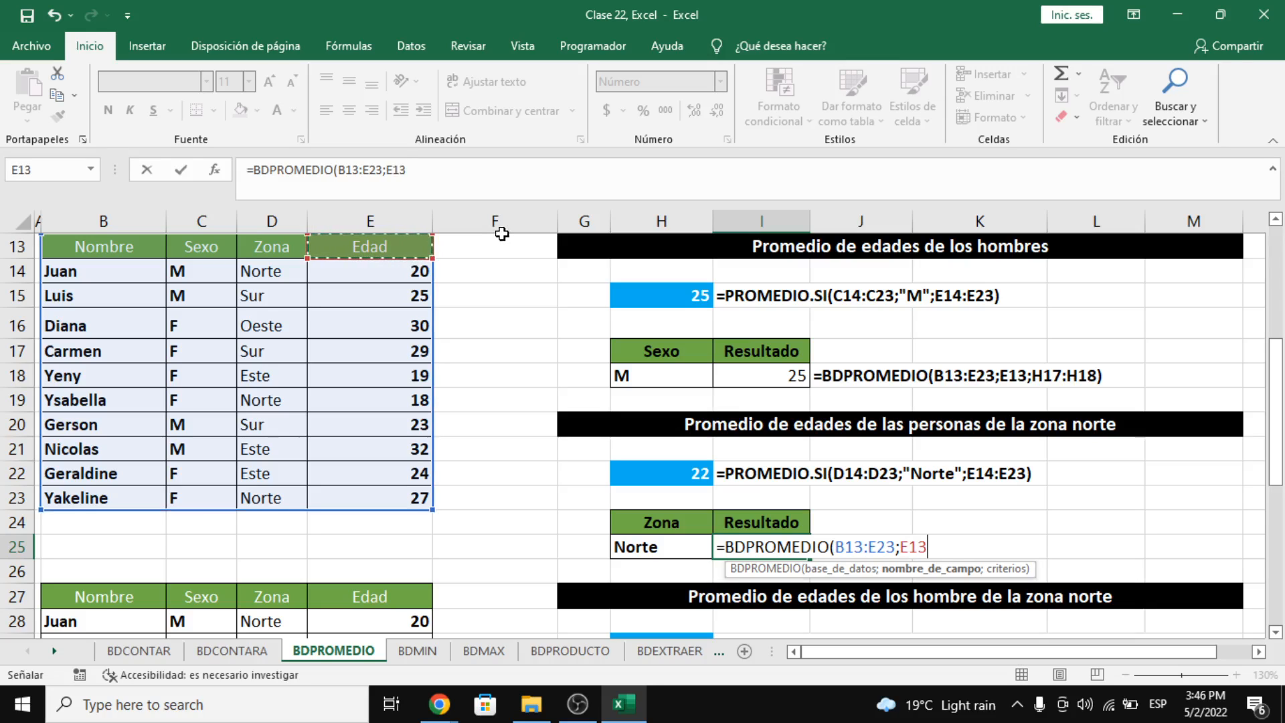
{"action": "type", "text": ";"}
{"action": "left_click_drag", "start_coordinate": [641, 520], "coordinate": [655, 549]}
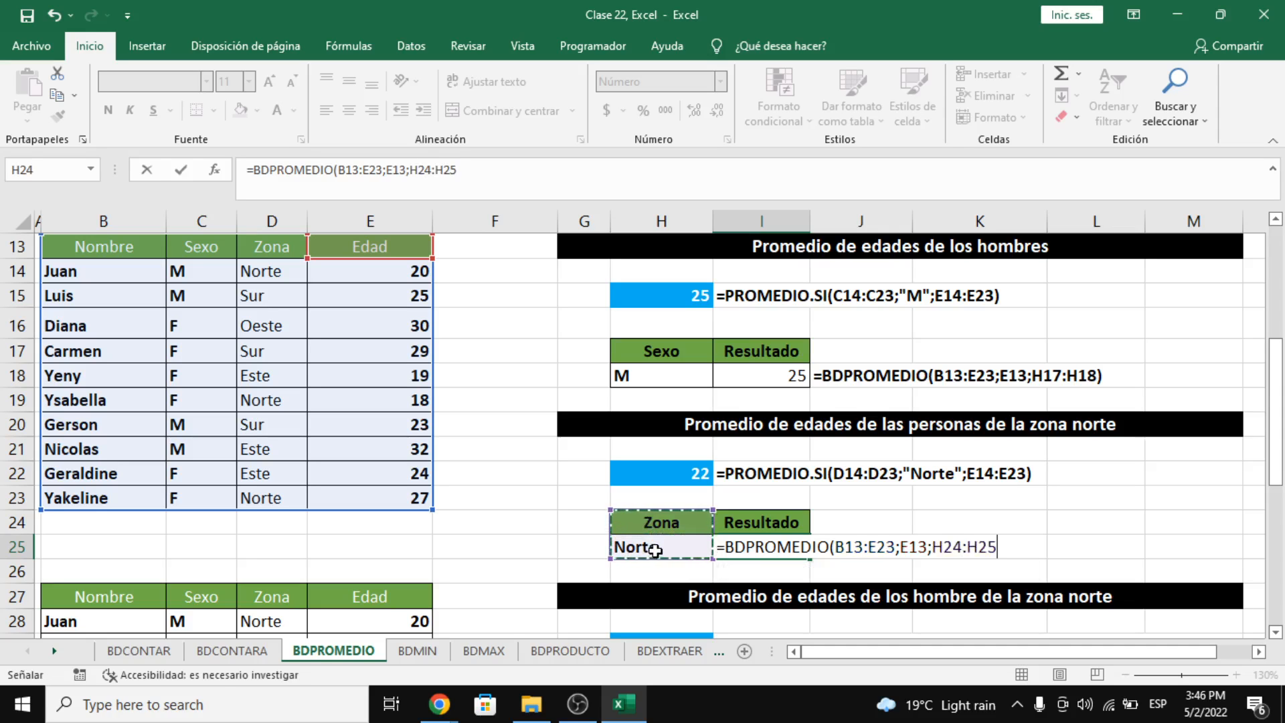
{"action": "key", "text": "Return"}
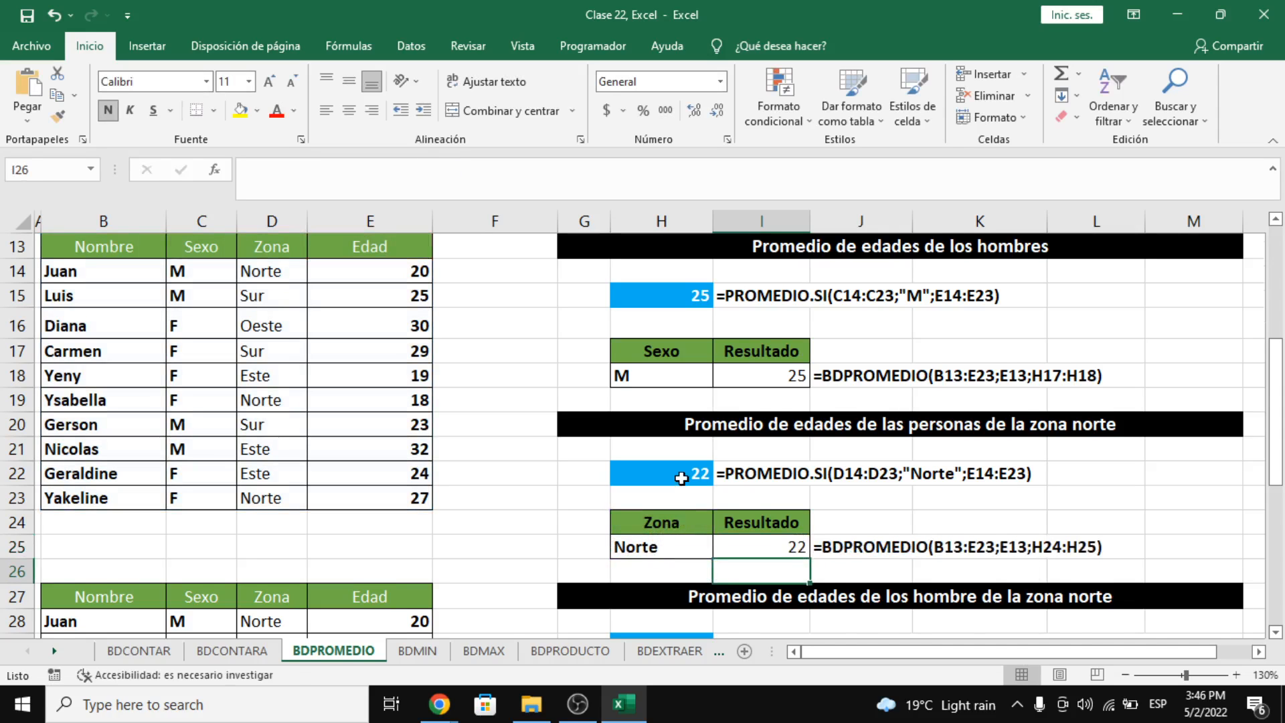
Step: Start a BDPROMEDIO formula in J32 for the average age of the men from the north zone
{"action": "scroll", "coordinate": [682, 478], "scroll_direction": "down", "scroll_amount": 4}
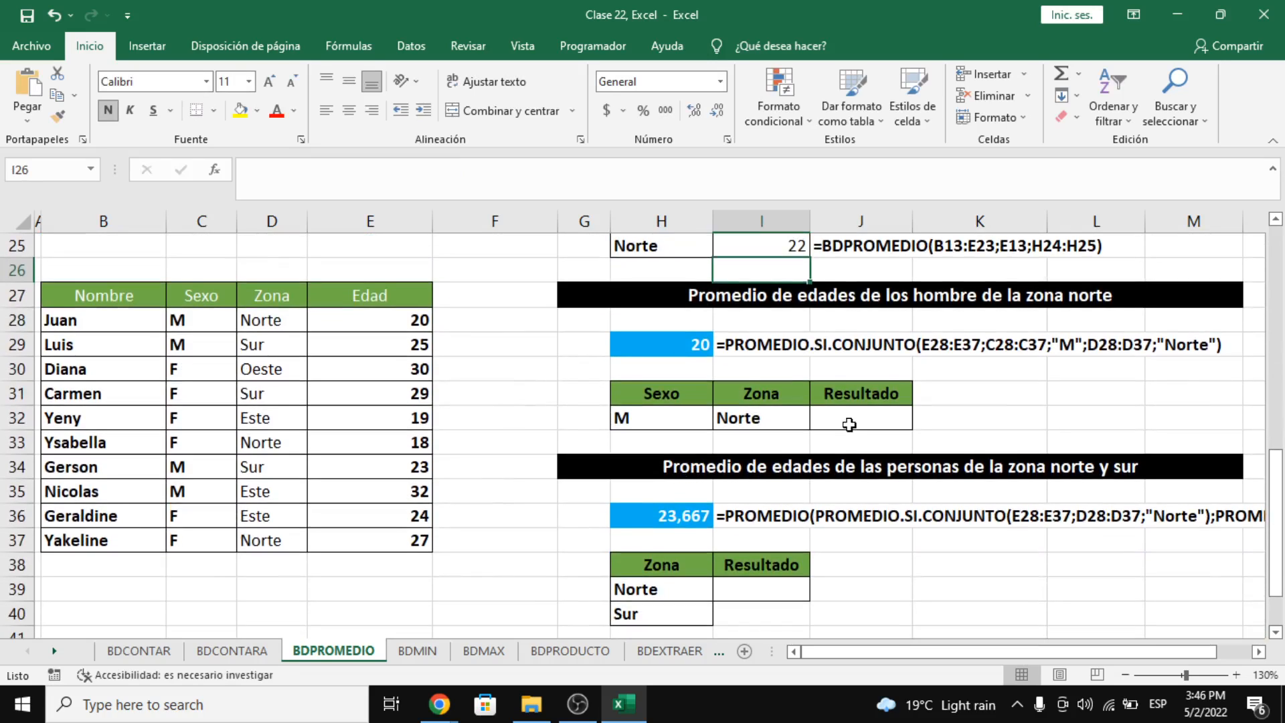
{"action": "left_click", "coordinate": [849, 424]}
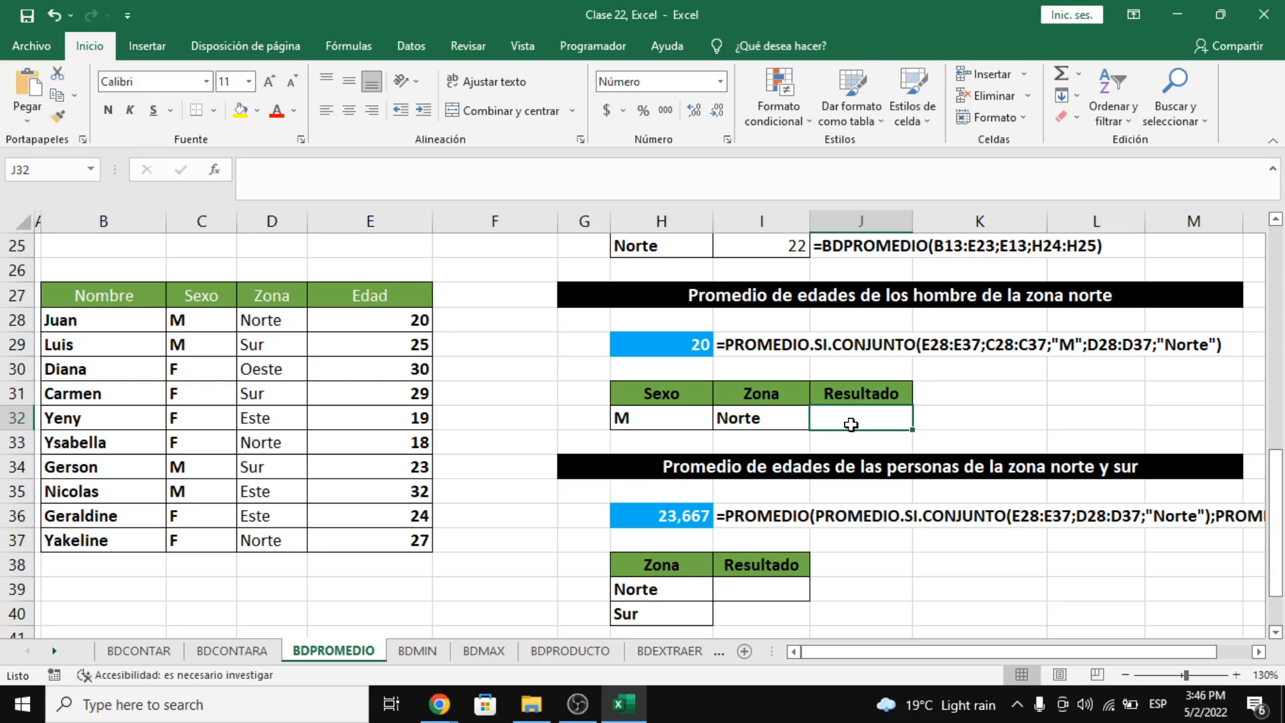
{"action": "type", "text": "=PROMEDIO("}
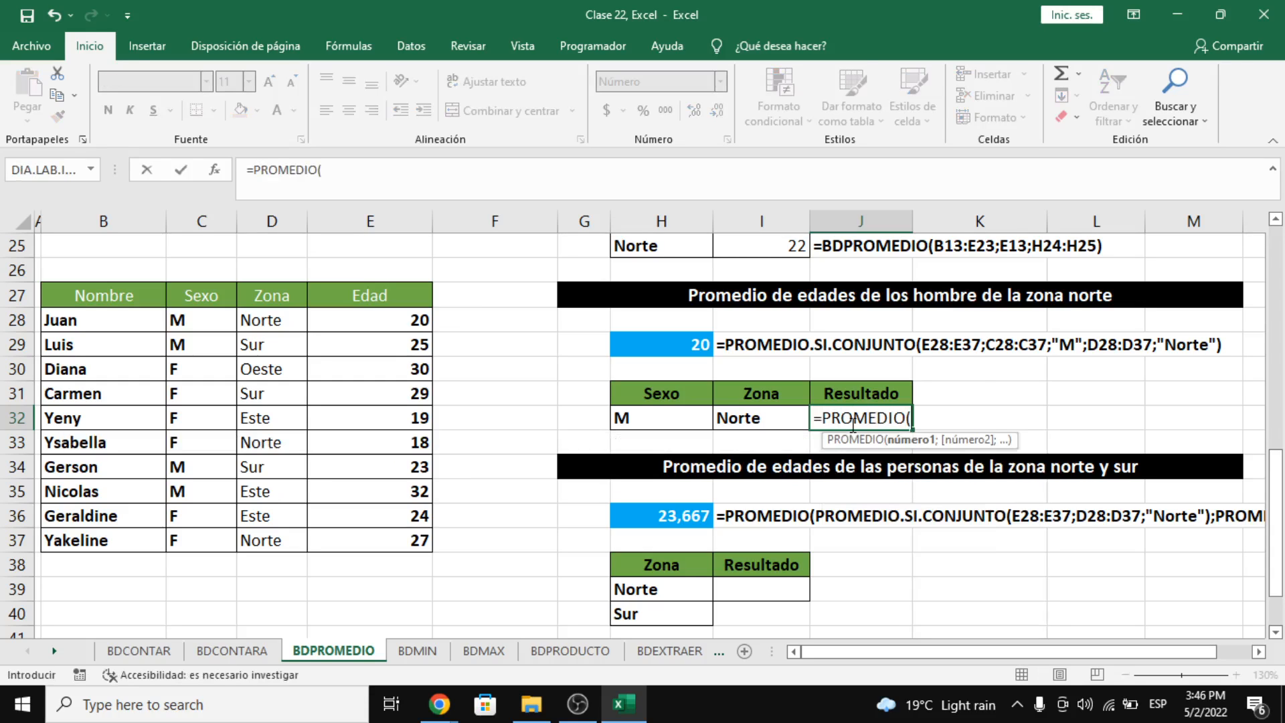
{"action": "key", "text": "BackSpace"}
{"action": "key", "text": "BackSpace"}
{"action": "key", "text": "BackSpace"}
{"action": "key", "text": "BackSpace"}
{"action": "key", "text": "BackSpace"}
{"action": "key", "text": "BackSpace"}
{"action": "key", "text": "BackSpace"}
{"action": "key", "text": "BackSpace"}
{"action": "key", "text": "BackSpace"}
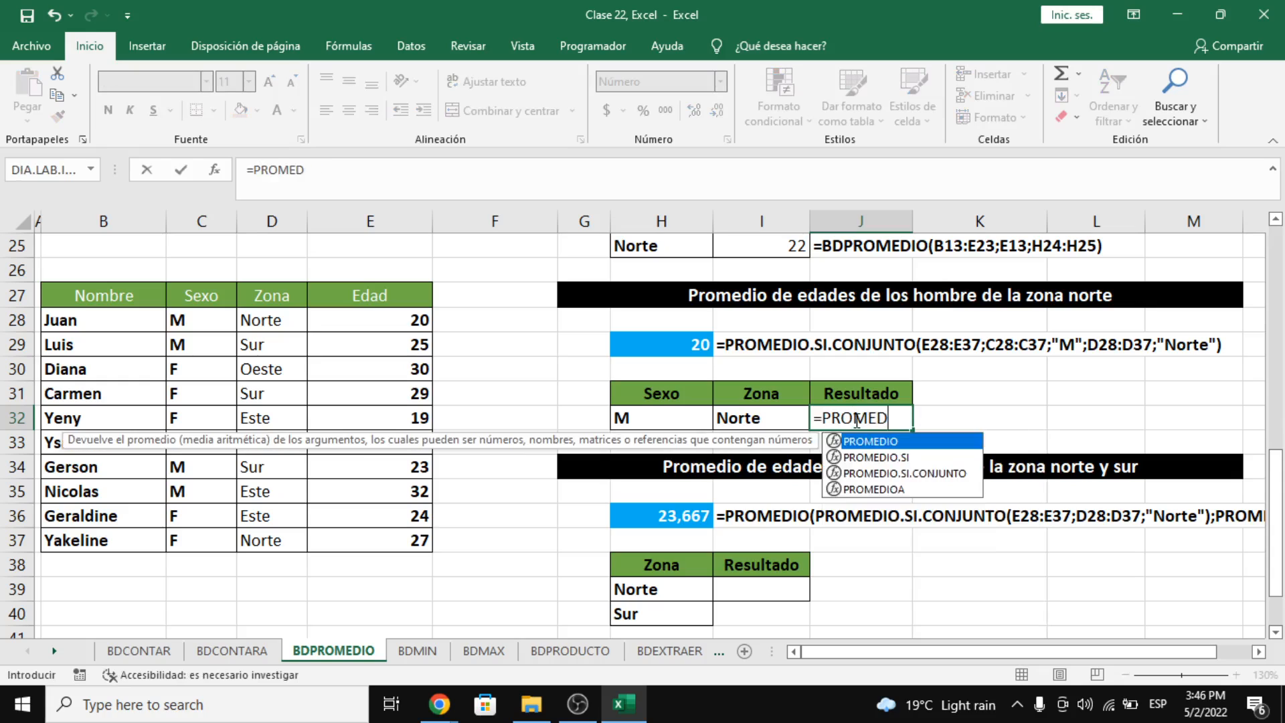
{"action": "type", "text": "BDPROMEDIO("}
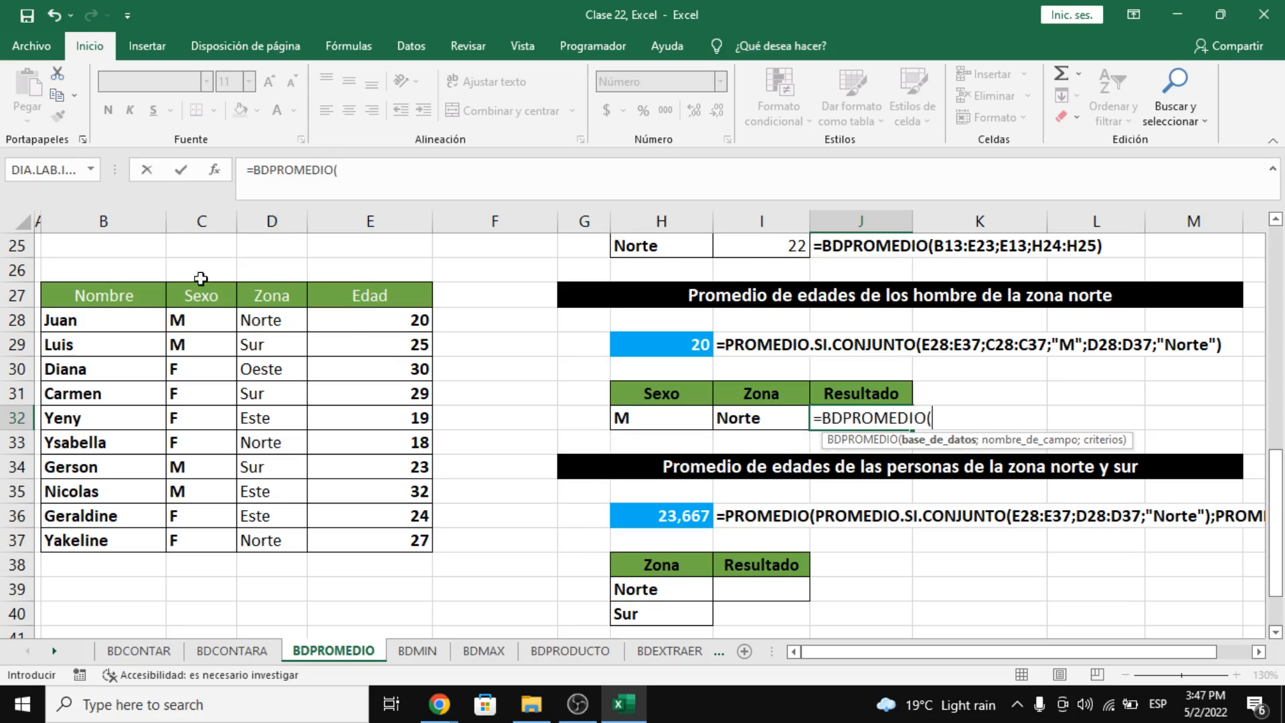
Step: Complete the J32 formula with B27:E37 as the database, the Edad header E27 as the field and H31:I32 as the criteria
{"action": "left_click_drag", "start_coordinate": [114, 295], "coordinate": [400, 532]}
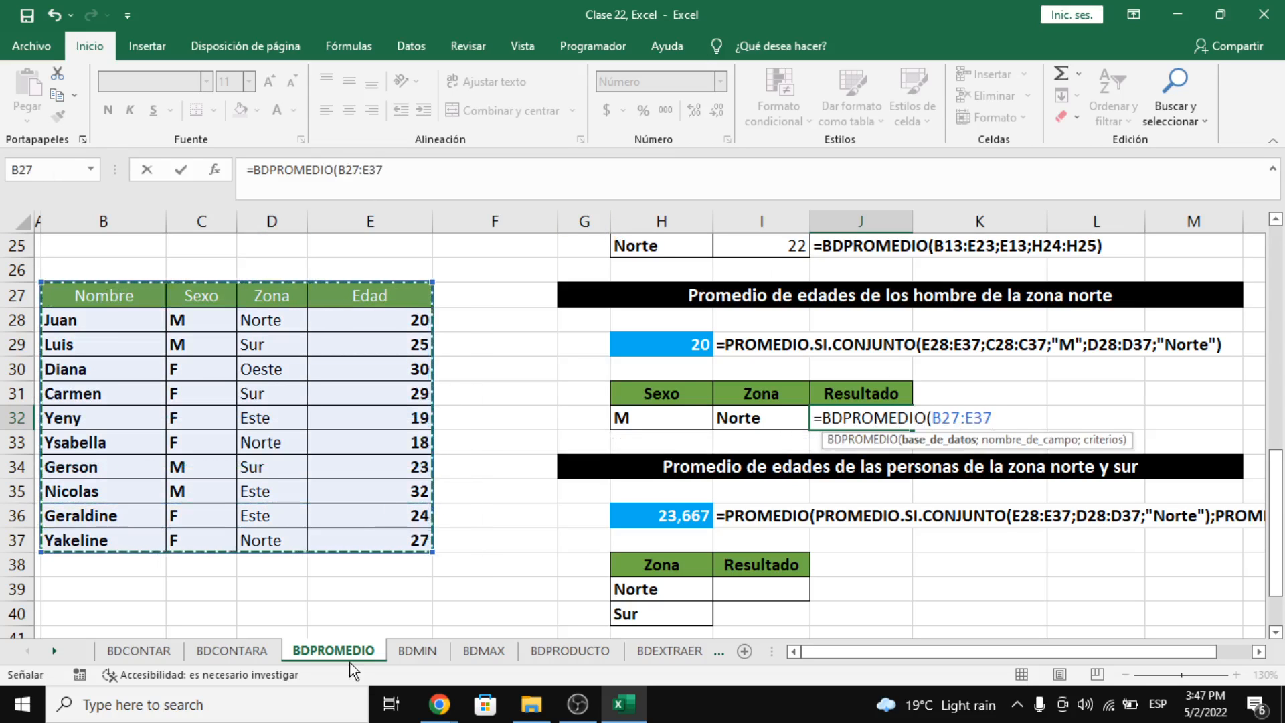
{"action": "type", "text": ";"}
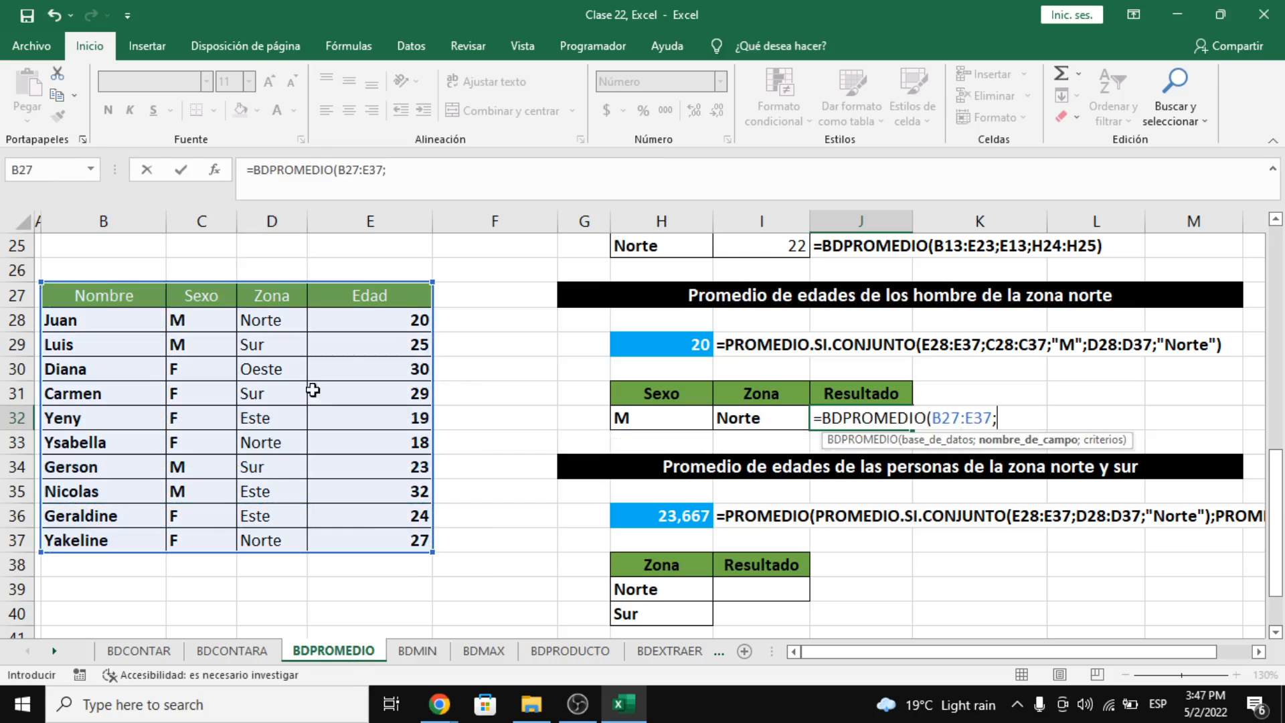
{"action": "left_click", "coordinate": [398, 291]}
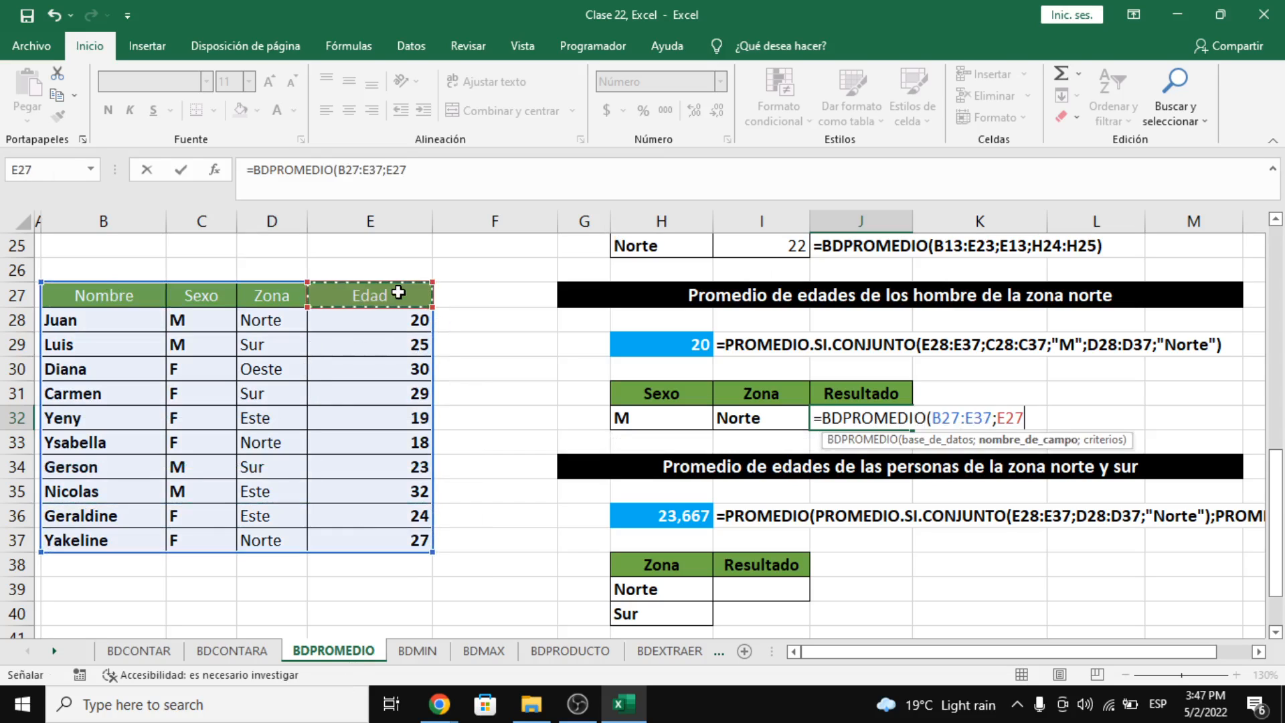
{"action": "type", "text": ";"}
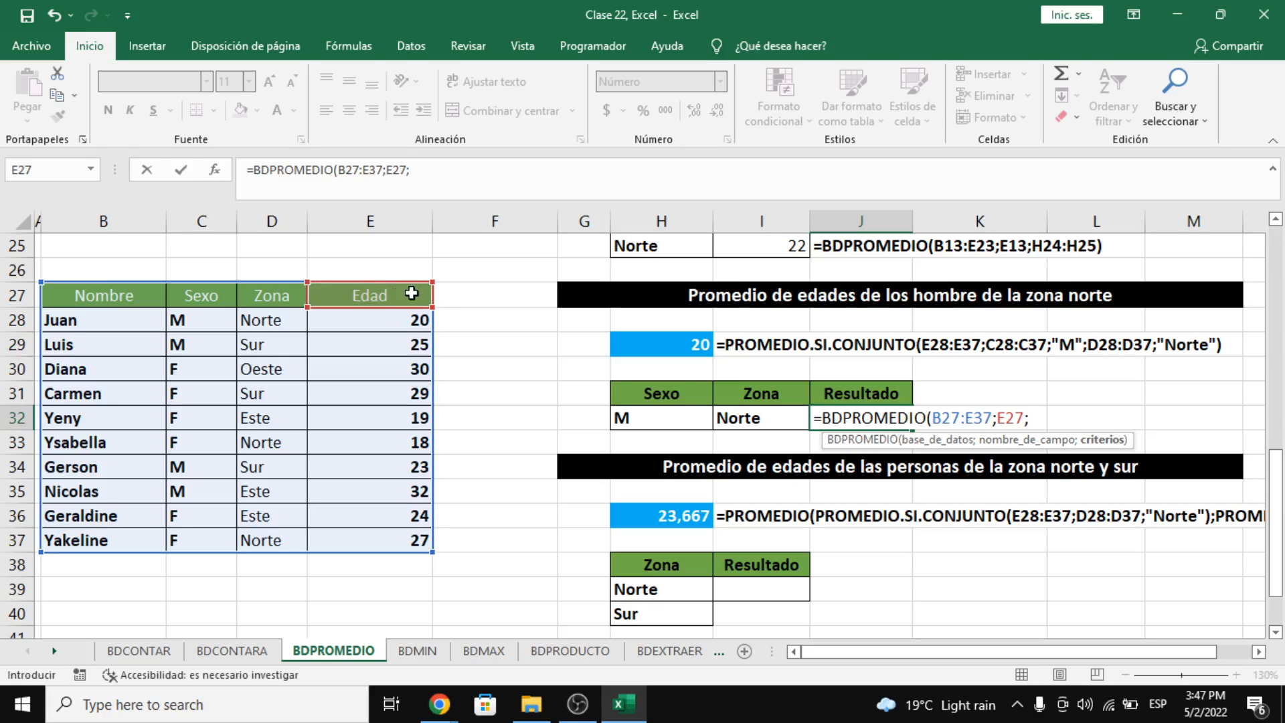
{"action": "left_click_drag", "start_coordinate": [629, 401], "coordinate": [782, 422]}
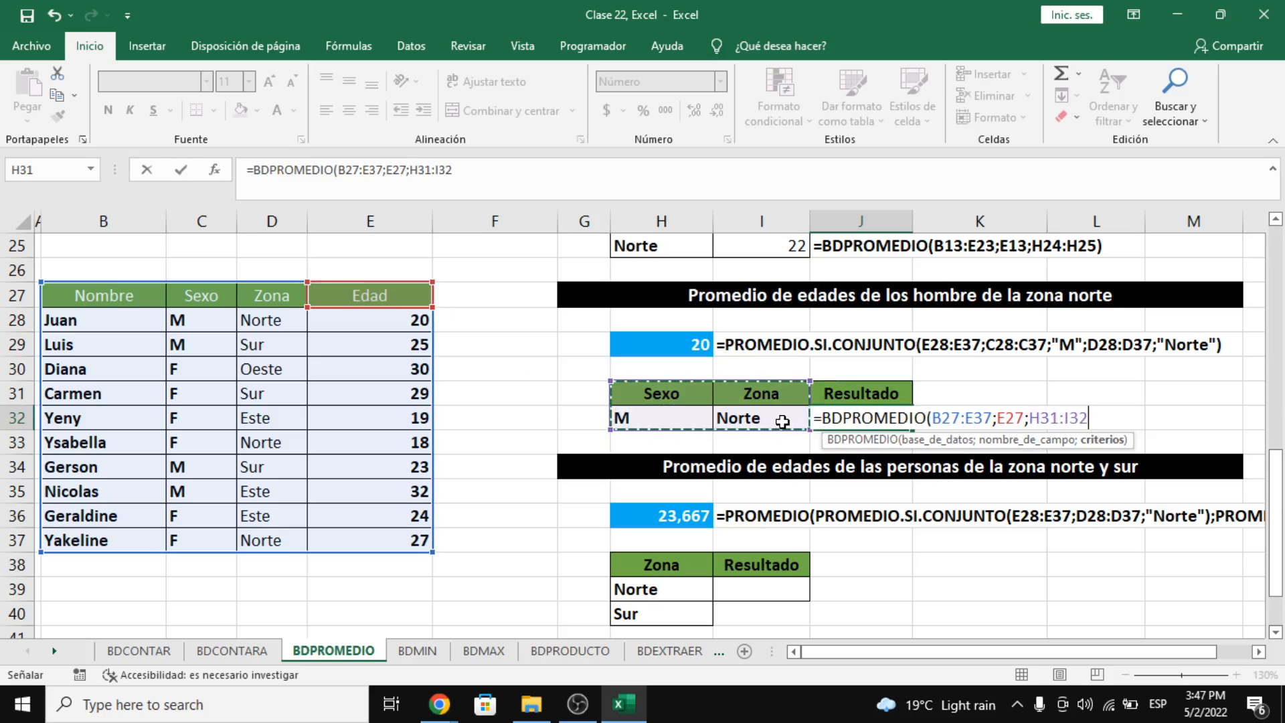
{"action": "key", "text": "Return"}
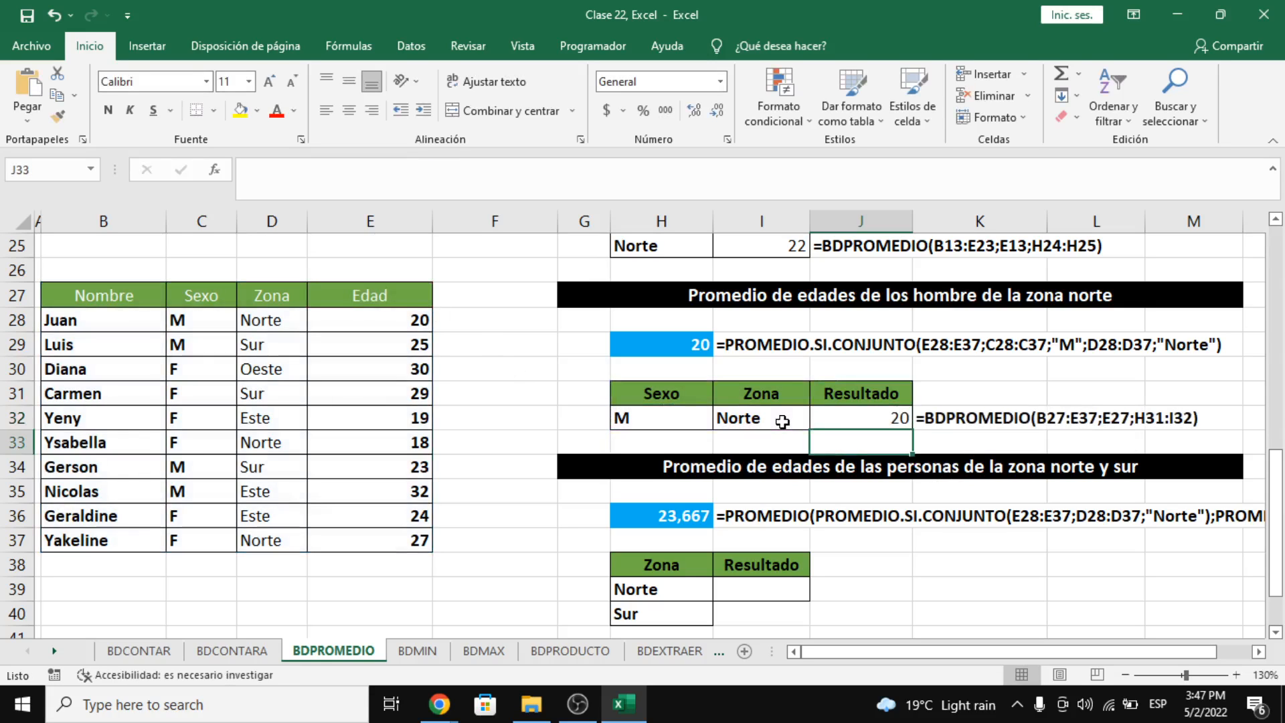
Step: Compare the J32 result with the PROMEDIO.SI.CONJUNTO result in H29 and review the nested PROMEDIO formula shown in I36 for the norte y sur exercise
{"action": "left_click", "coordinate": [692, 345]}
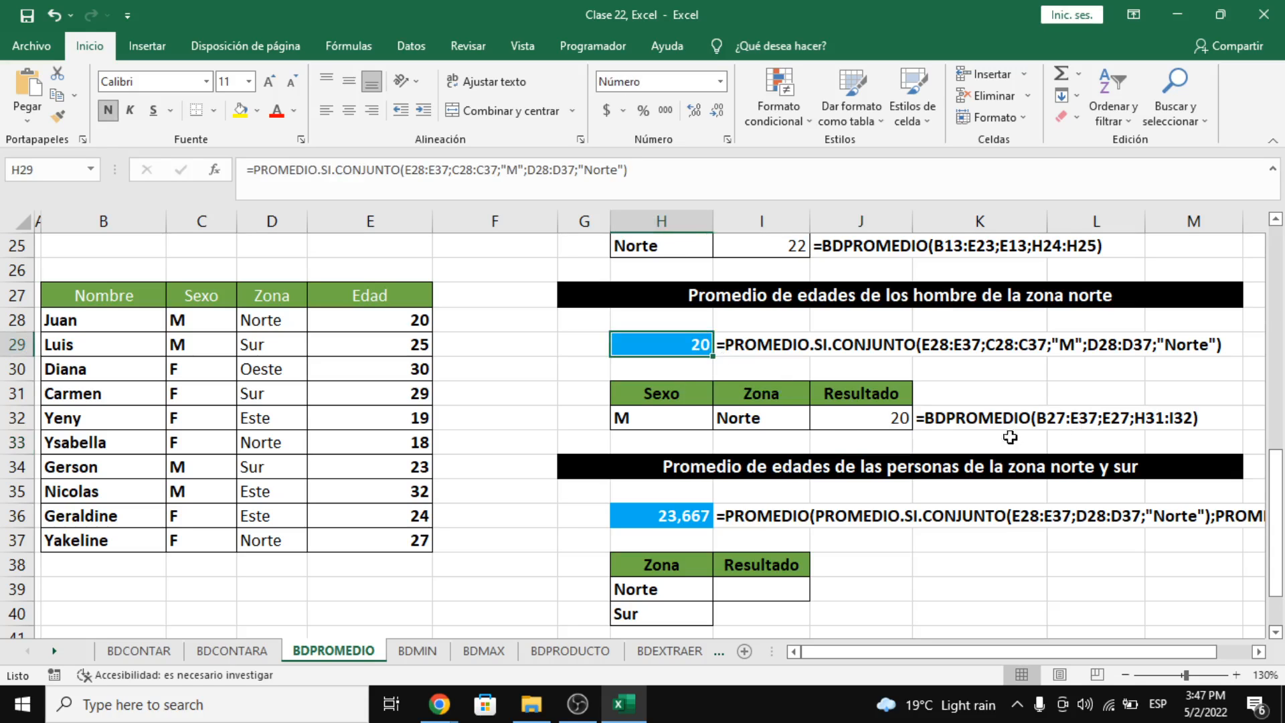
{"action": "left_click", "coordinate": [849, 421]}
{"action": "scroll", "coordinate": [762, 512], "scroll_direction": "down", "scroll_amount": 2}
{"action": "scroll", "coordinate": [764, 518], "scroll_direction": "up", "scroll_amount": 1}
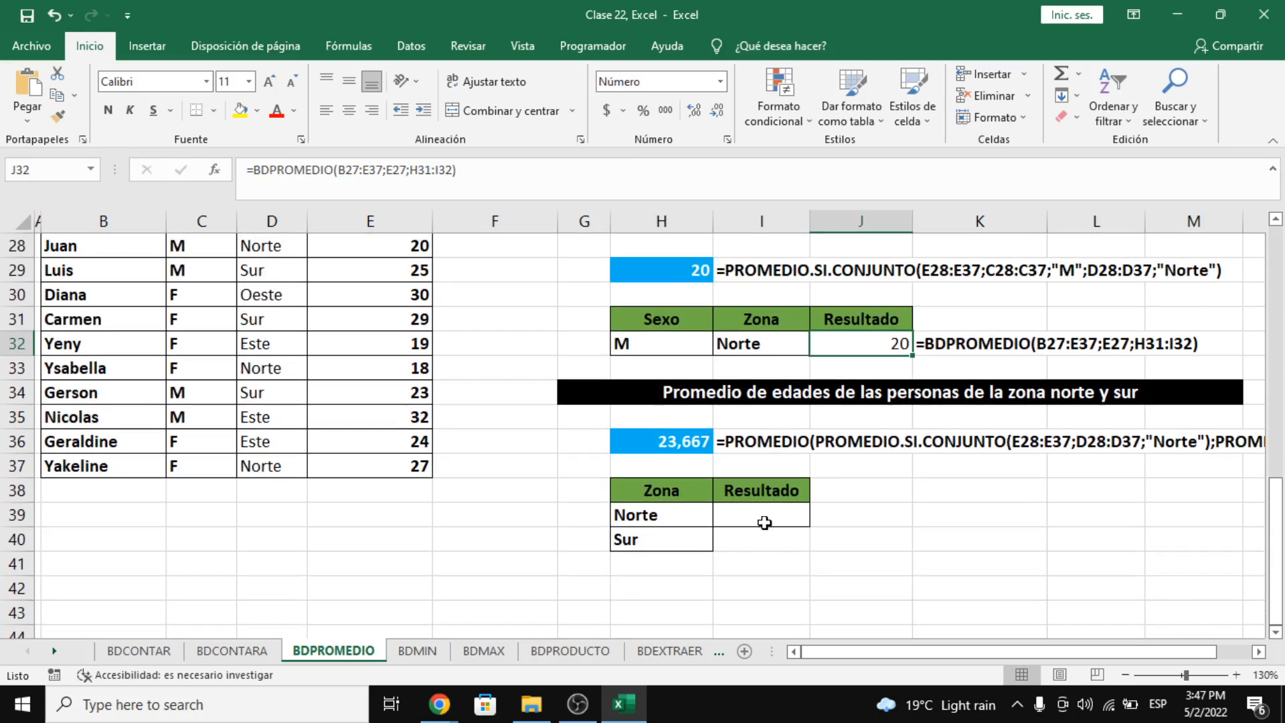
{"action": "left_click", "coordinate": [765, 518]}
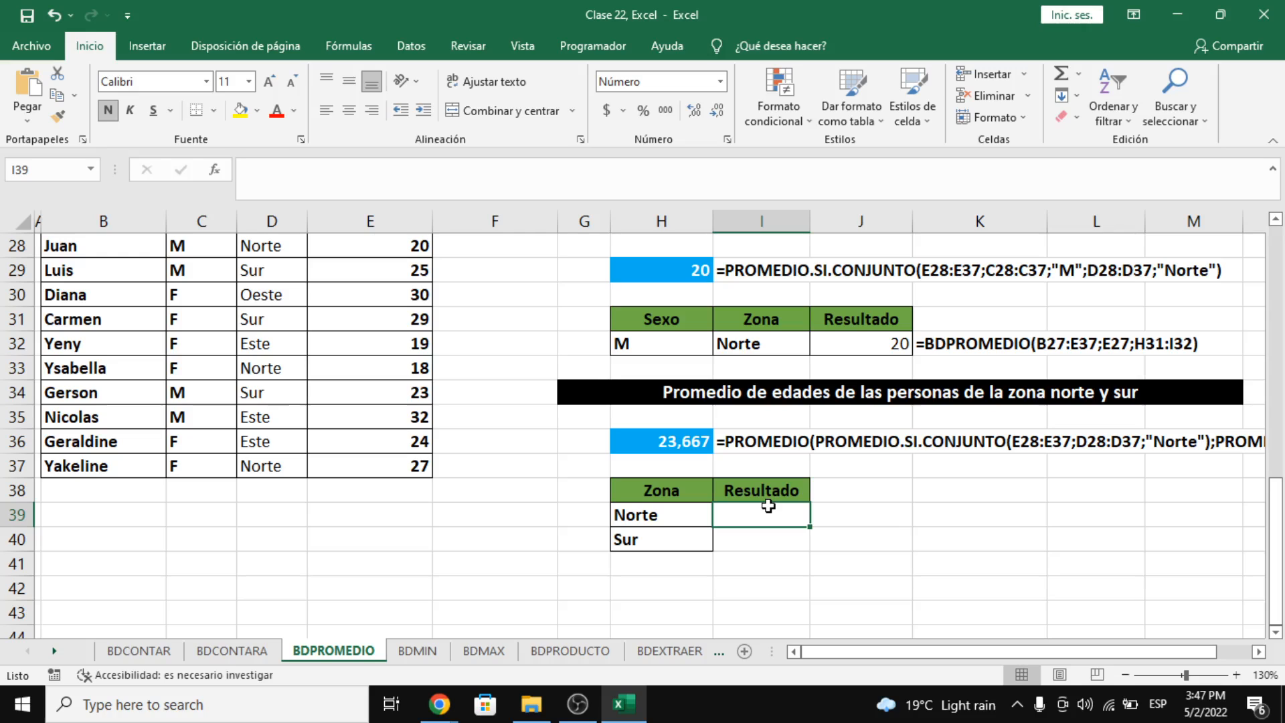
{"action": "scroll", "coordinate": [768, 506], "scroll_direction": "up", "scroll_amount": 1}
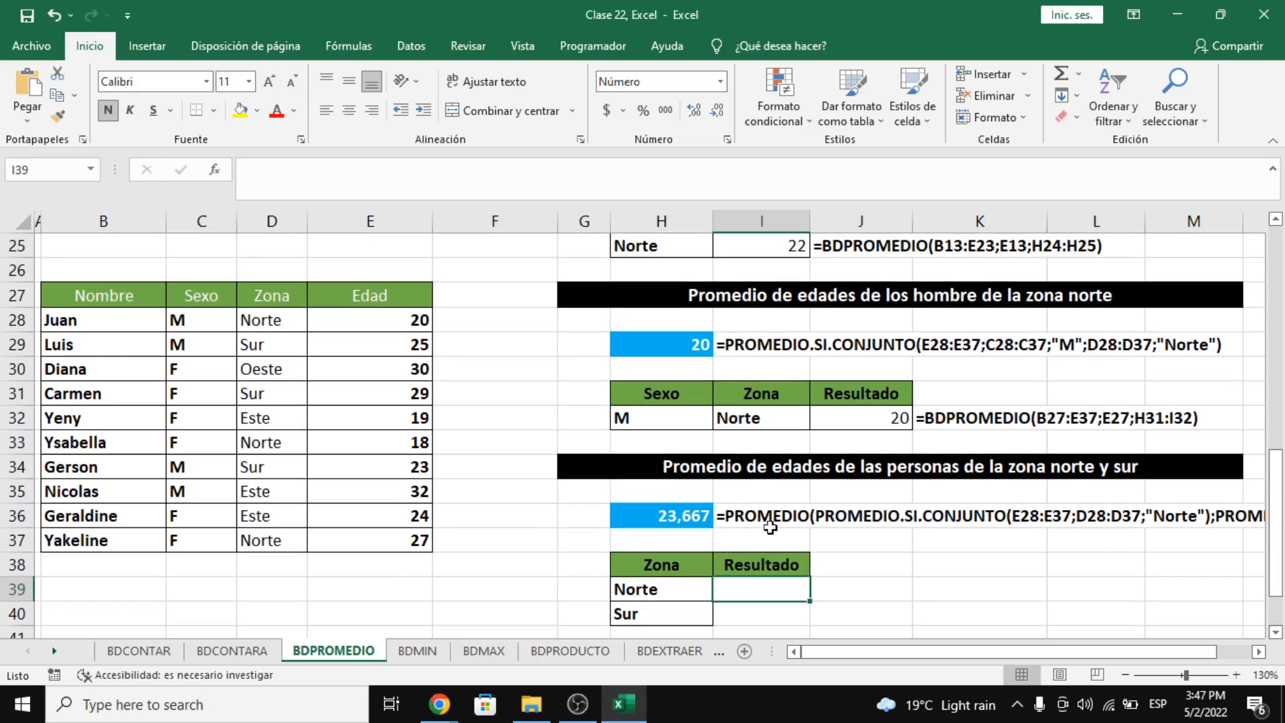
{"action": "left_click", "coordinate": [770, 522]}
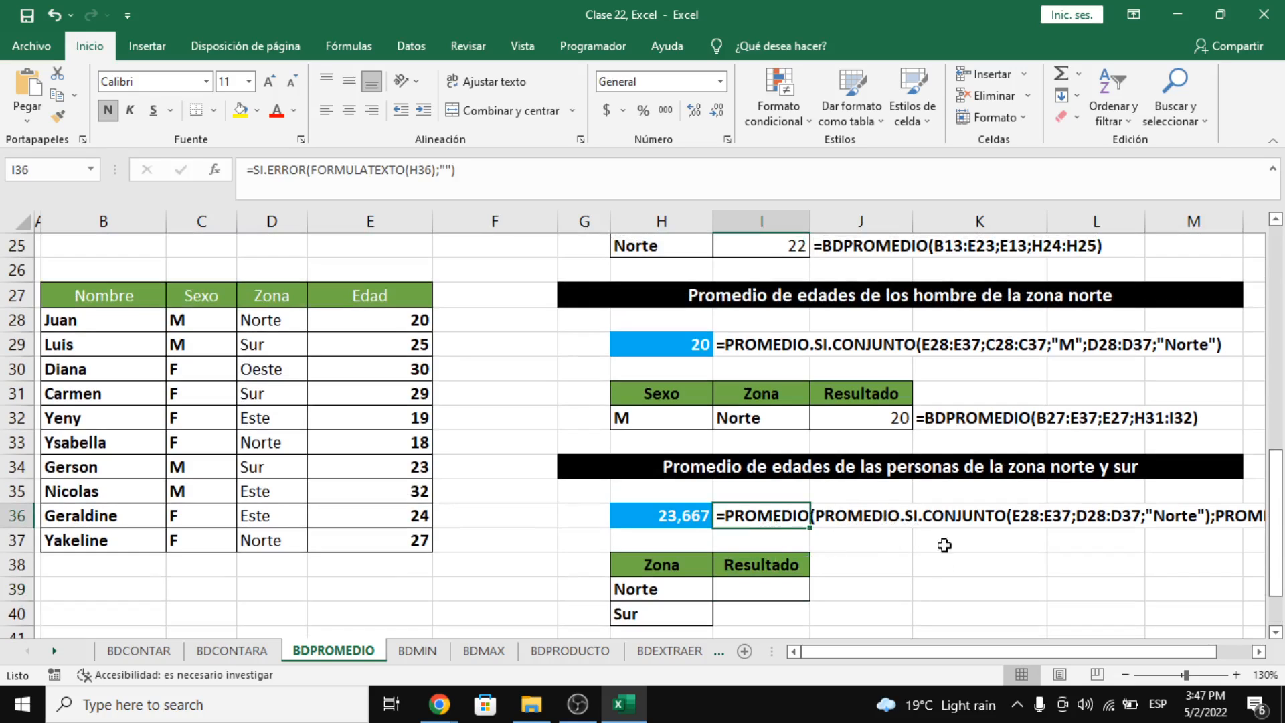
{"action": "left_click", "coordinate": [792, 537]}
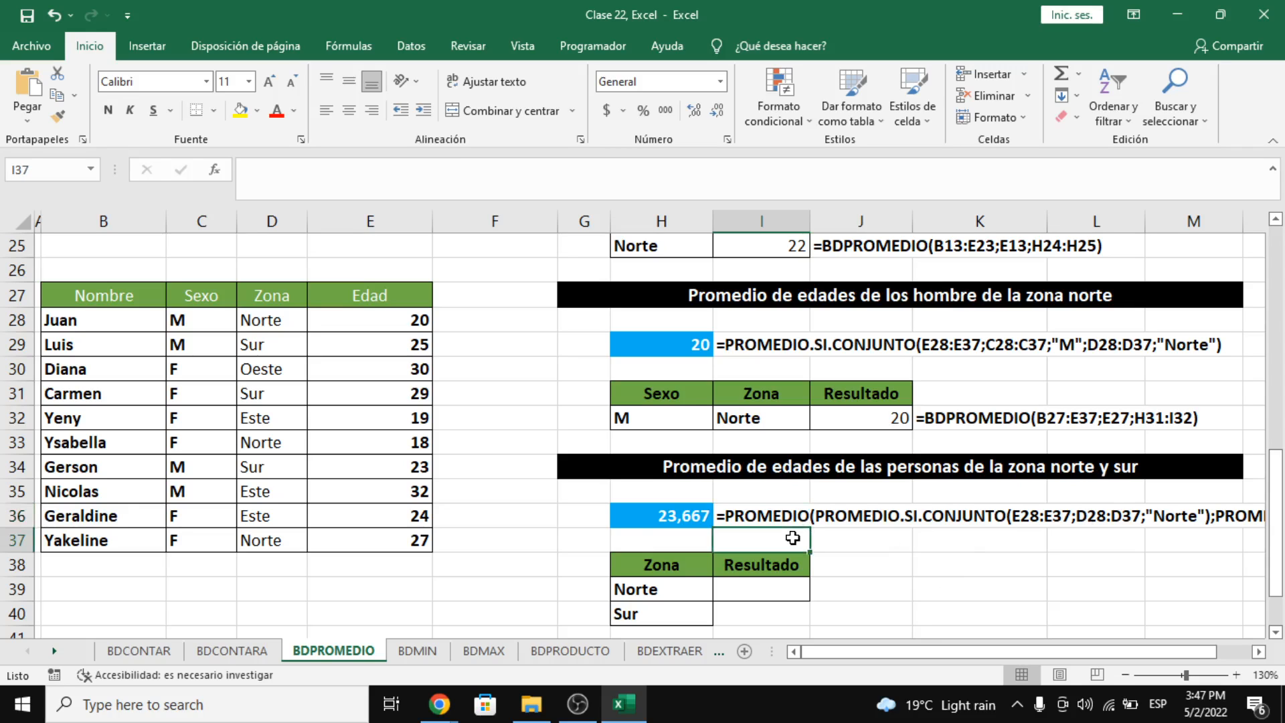
Step: Check the Google Meet call window and return to the Excel workbook
{"action": "key", "text": "alt+Tab"}
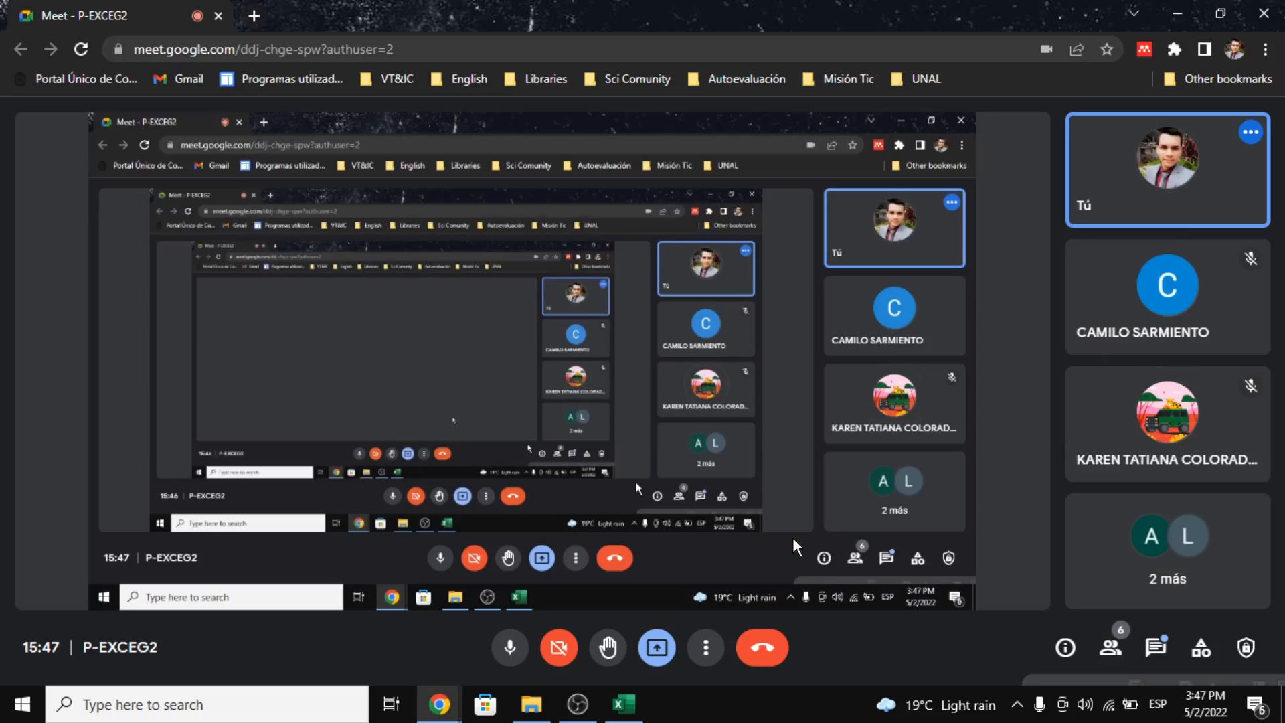
{"action": "key", "text": "alt+Tab"}
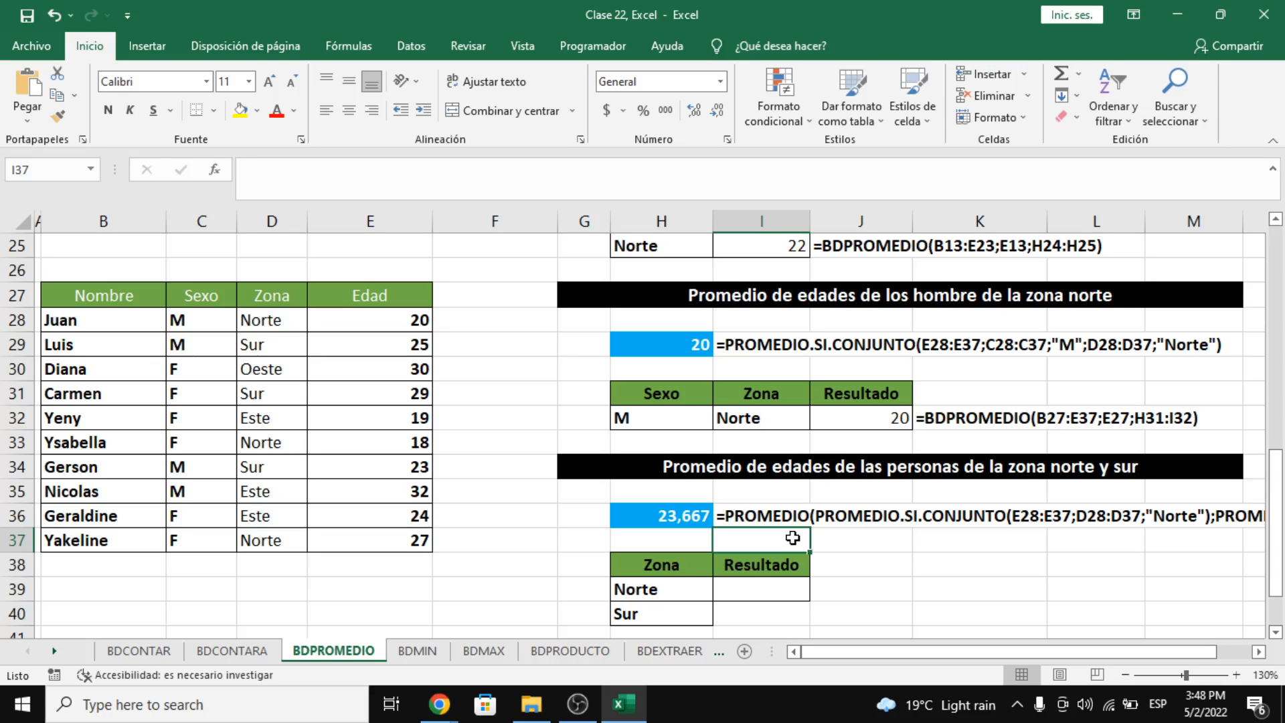
Step: Merge and center cells H37:I37 above the Zona and Resultado headers of the norte y sur exercise
{"action": "left_click", "coordinate": [768, 584]}
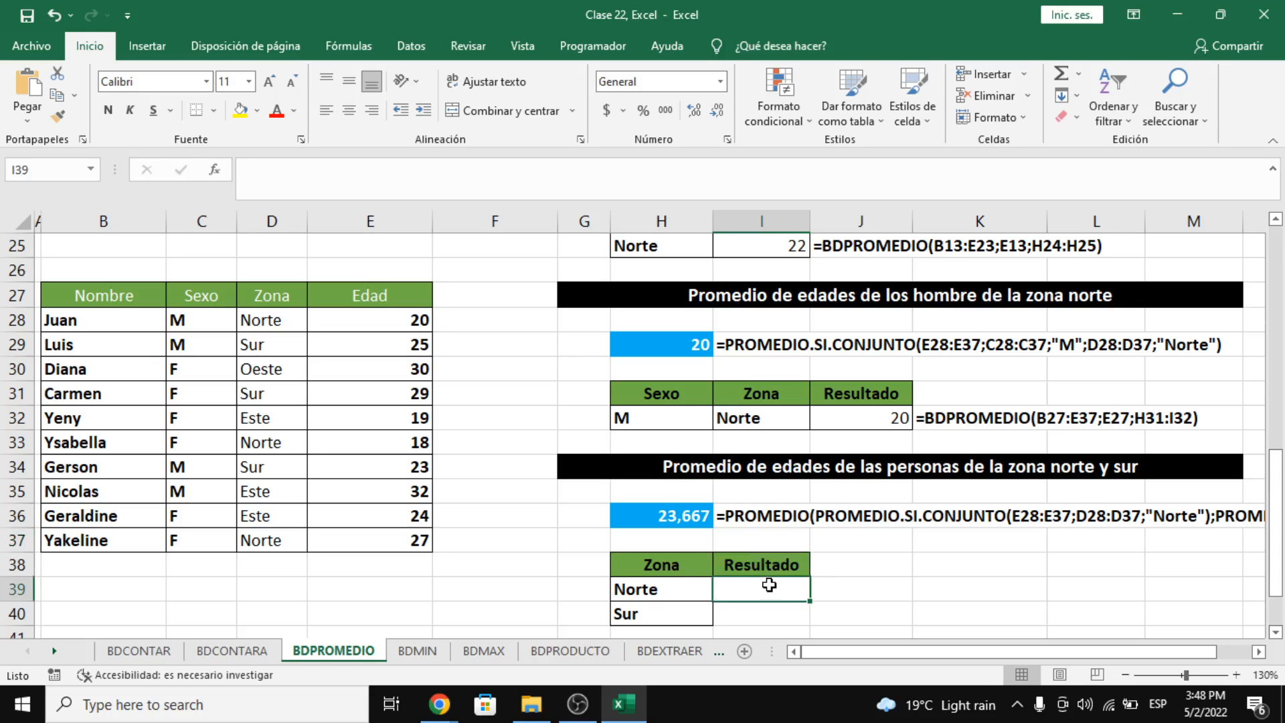
{"action": "left_click", "coordinate": [670, 546]}
{"action": "left_click_drag", "start_coordinate": [711, 539], "coordinate": [768, 537]}
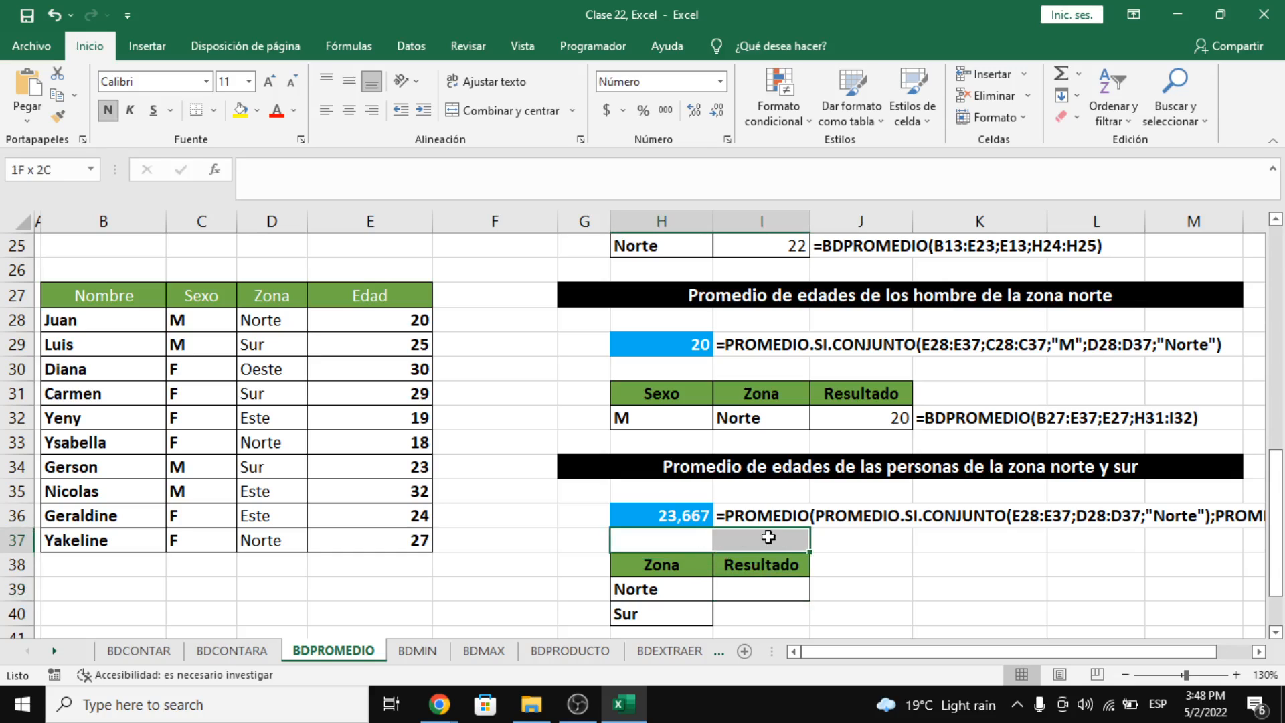
{"action": "left_click", "coordinate": [520, 112]}
Step: Compare the layout of the Zona criteria in H38:H39 with the Sexo and Zona criteria in H31:I32
{"action": "left_click", "coordinate": [668, 569]}
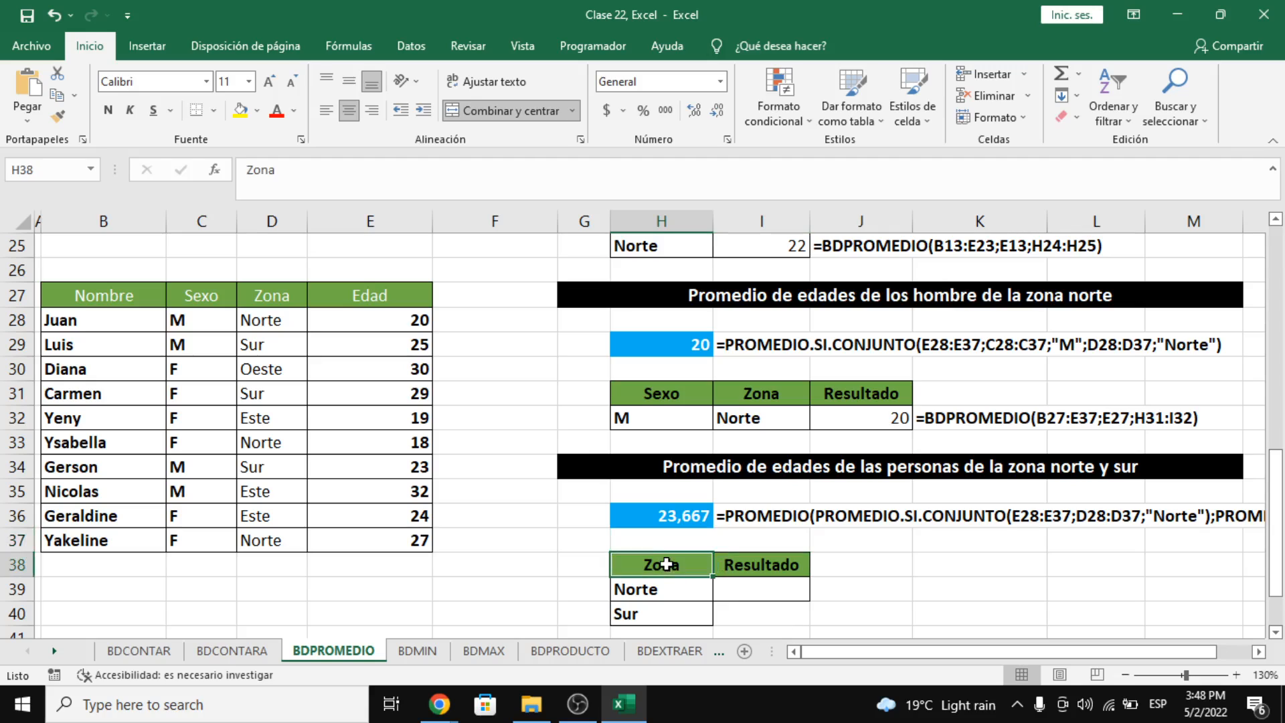
{"action": "left_click_drag", "start_coordinate": [671, 577], "coordinate": [666, 587]}
{"action": "left_click", "coordinate": [668, 588]}
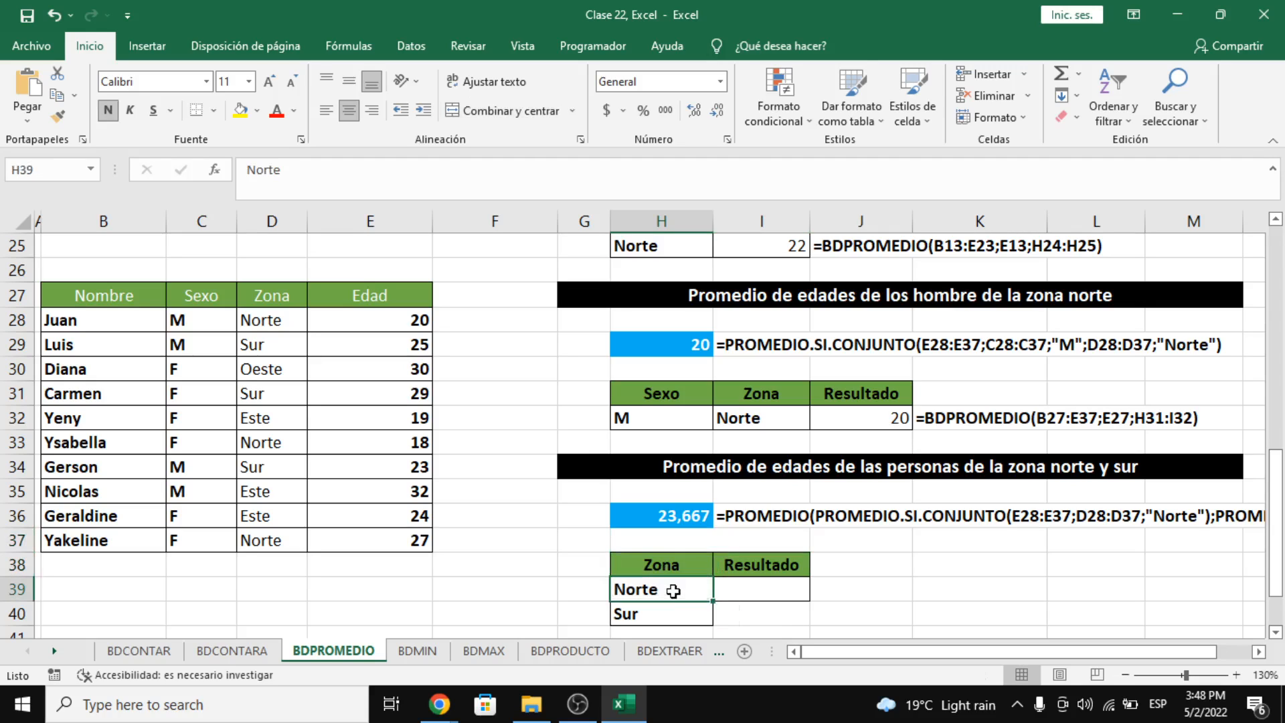
{"action": "left_click_drag", "start_coordinate": [780, 572], "coordinate": [783, 585]}
{"action": "left_click_drag", "start_coordinate": [669, 398], "coordinate": [647, 422]}
{"action": "left_click", "coordinate": [761, 395]}
{"action": "left_click", "coordinate": [761, 416]}
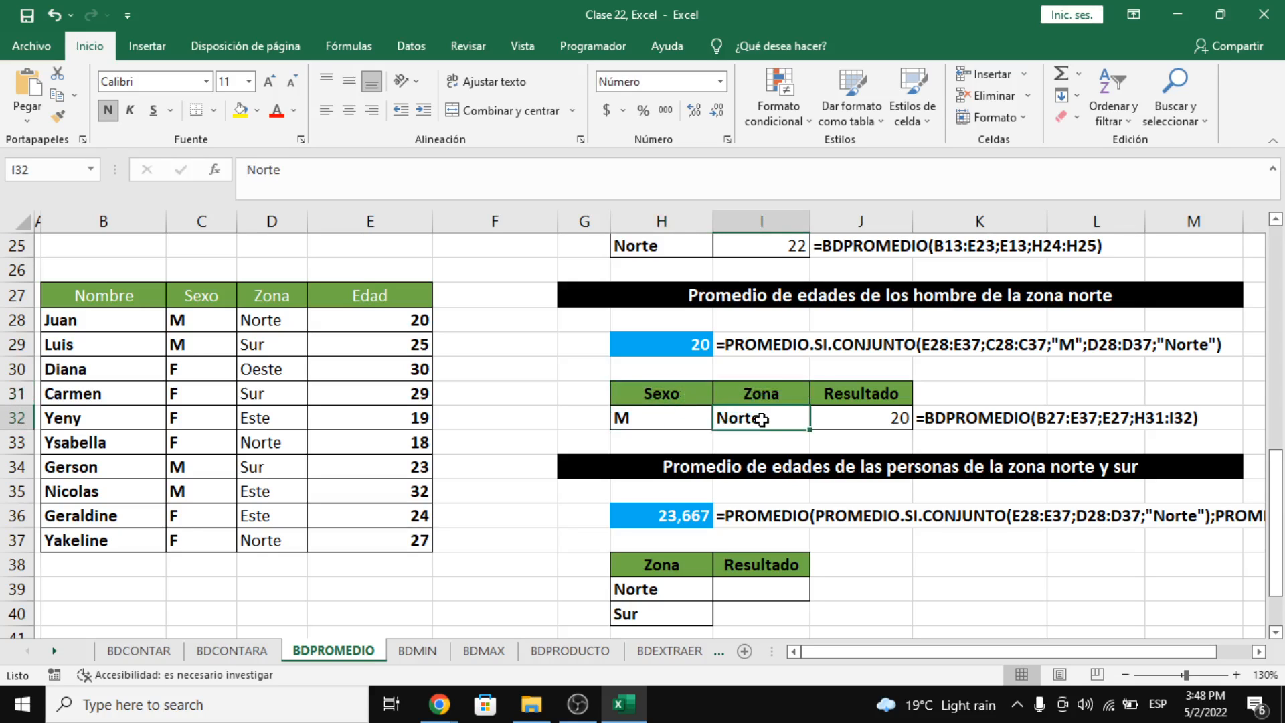
Step: Enter the label Y in the merged cell H37:I37
{"action": "double_click", "coordinate": [720, 547]}
{"action": "type", "text": "Y"}
{"action": "left_click", "coordinate": [690, 576]}
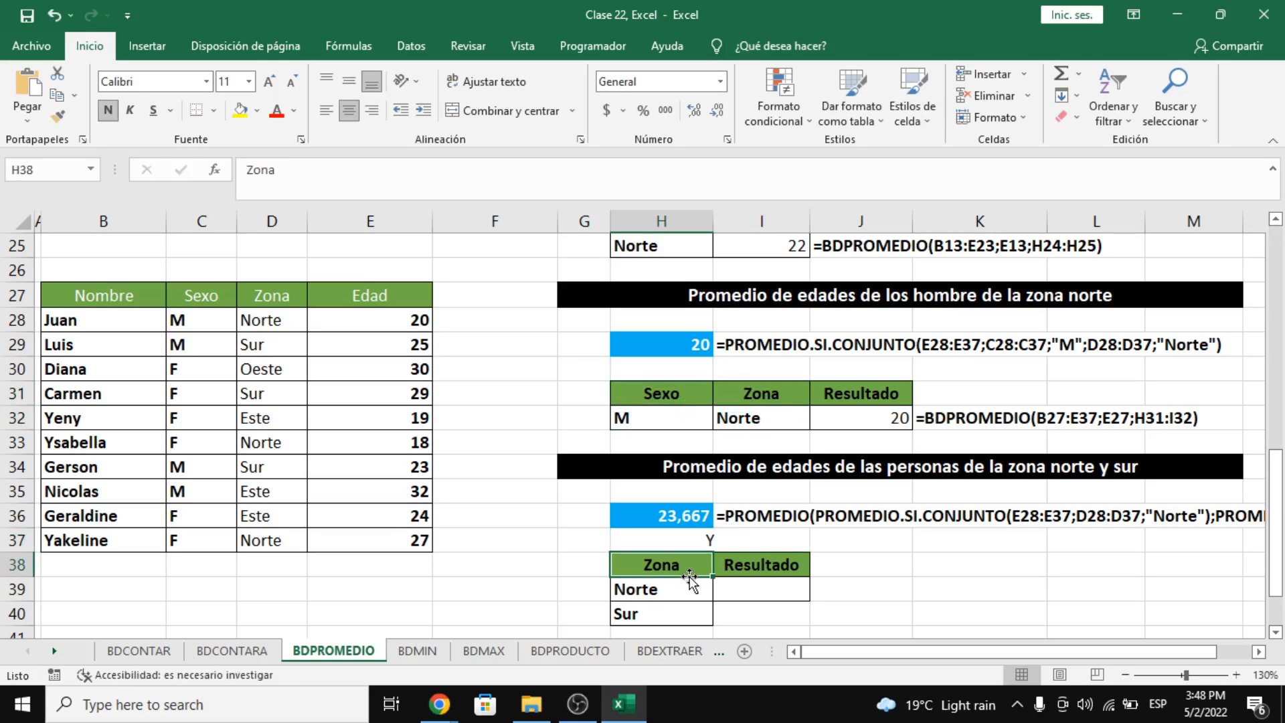
Step: Compare the merged Y cell and the stacked Zona criteria with the side-by-side Sexo and Zona criteria in H31:I32
{"action": "left_click", "coordinate": [734, 547]}
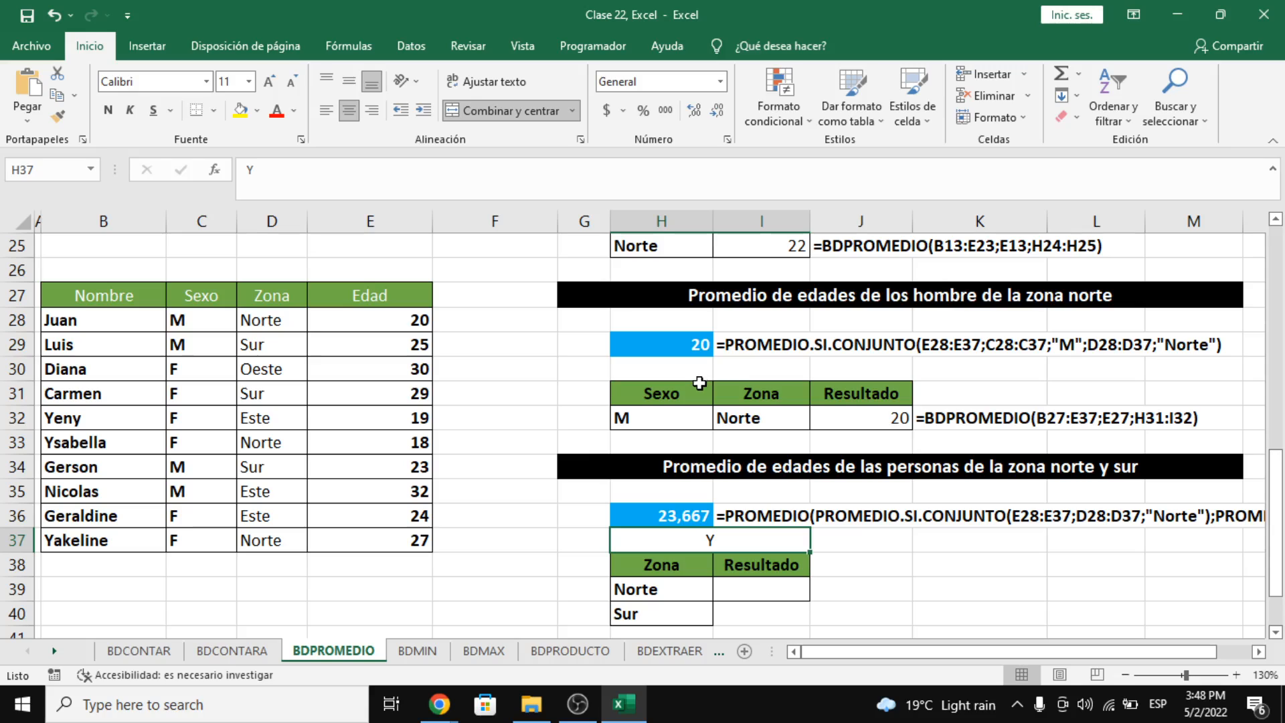
{"action": "left_click_drag", "start_coordinate": [673, 399], "coordinate": [754, 427]}
{"action": "left_click", "coordinate": [604, 589]}
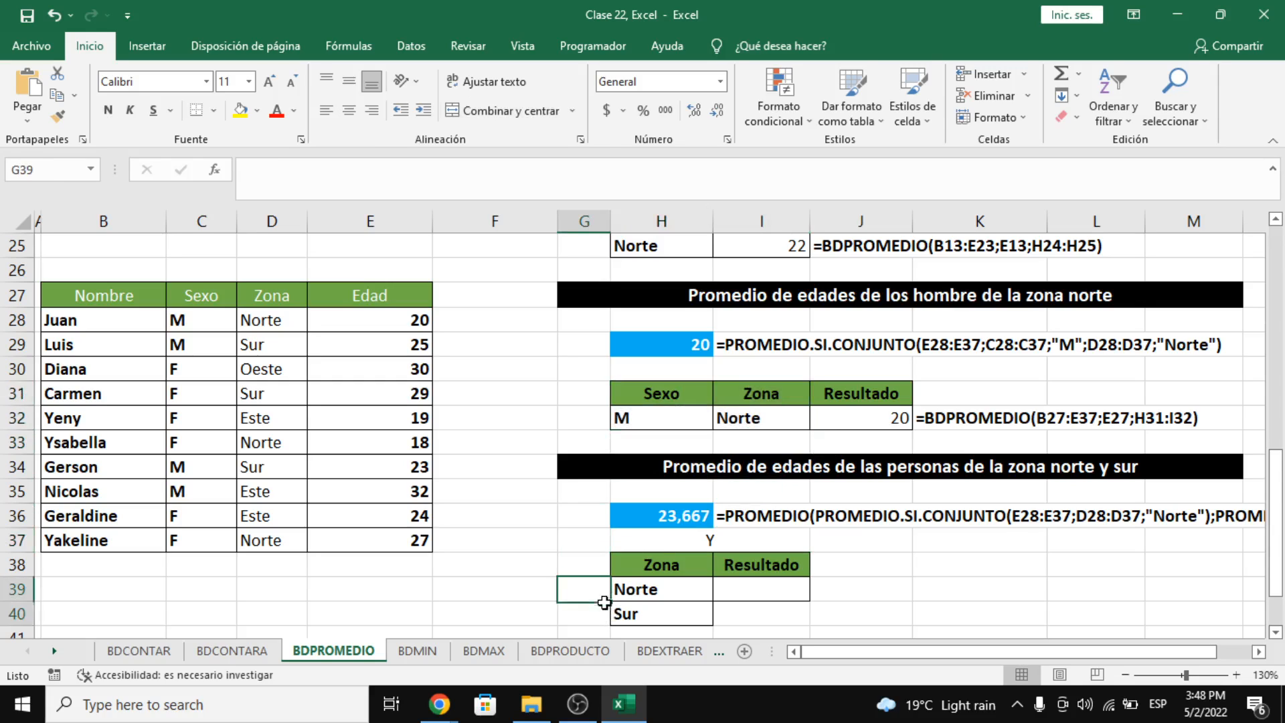
{"action": "left_click", "coordinate": [658, 565]}
{"action": "scroll", "coordinate": [661, 545], "scroll_direction": "down", "scroll_amount": 1}
{"action": "mouse_move", "coordinate": [660, 517]}
{"action": "left_mouse_down"}
{"action": "mouse_move", "coordinate": [668, 645]}
{"action": "mouse_move", "coordinate": [663, 492]}
{"action": "left_mouse_up"}
{"action": "scroll", "coordinate": [662, 424], "scroll_direction": "up", "scroll_amount": 4}
{"action": "scroll", "coordinate": [636, 552], "scroll_direction": "down", "scroll_amount": 2}
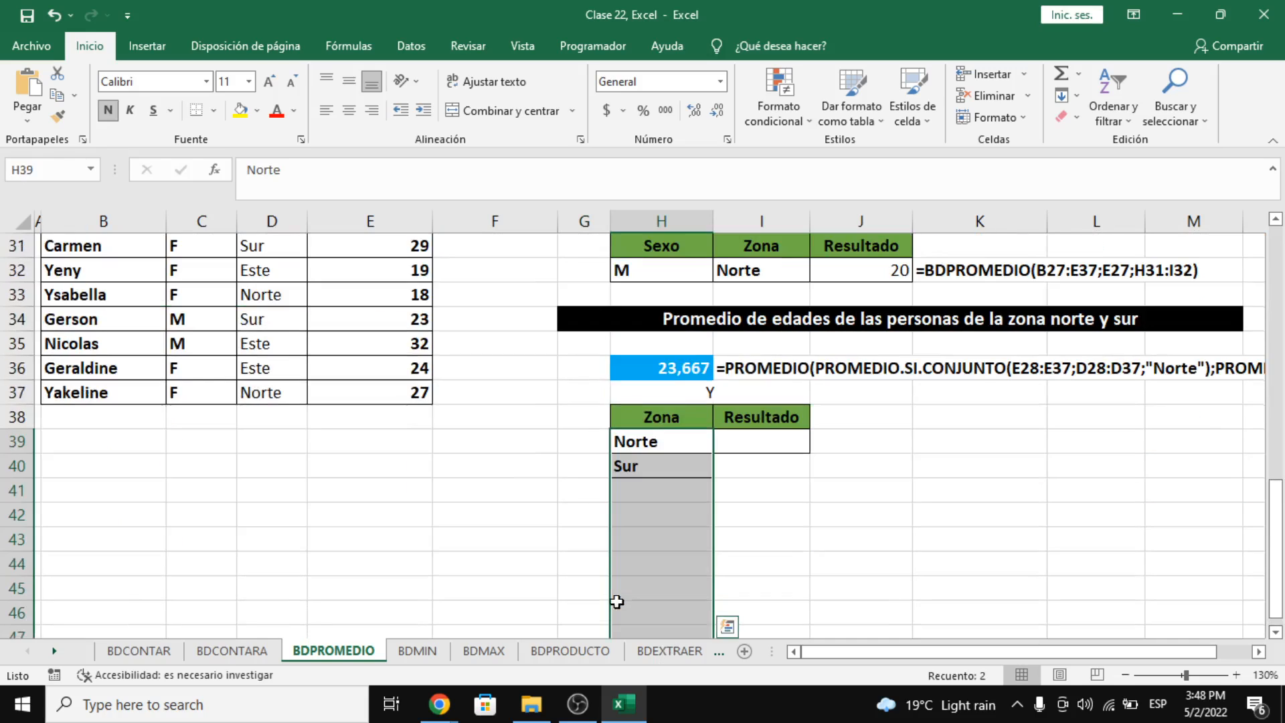
Step: Merge and center cells G39:G40 beside the Norte and Sur criteria and enter the label O
{"action": "left_click_drag", "start_coordinate": [592, 440], "coordinate": [589, 466]}
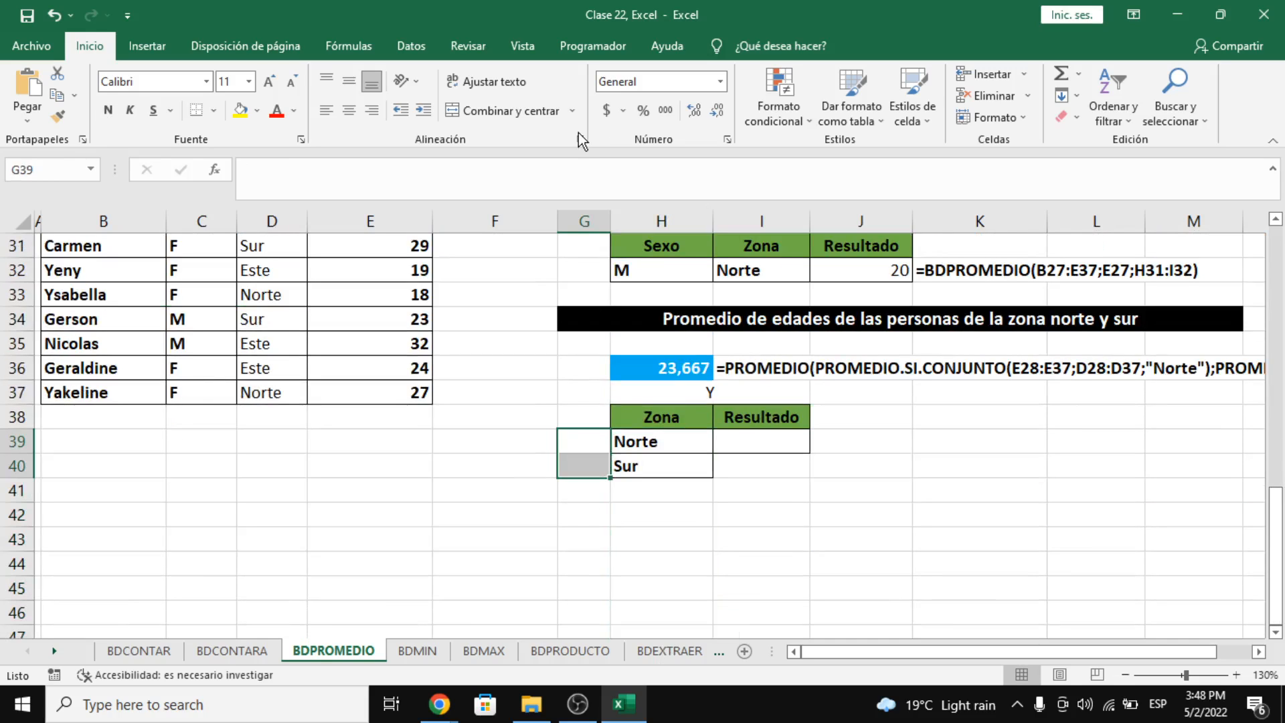
{"action": "left_click", "coordinate": [502, 111]}
{"action": "type", "text": "O"}
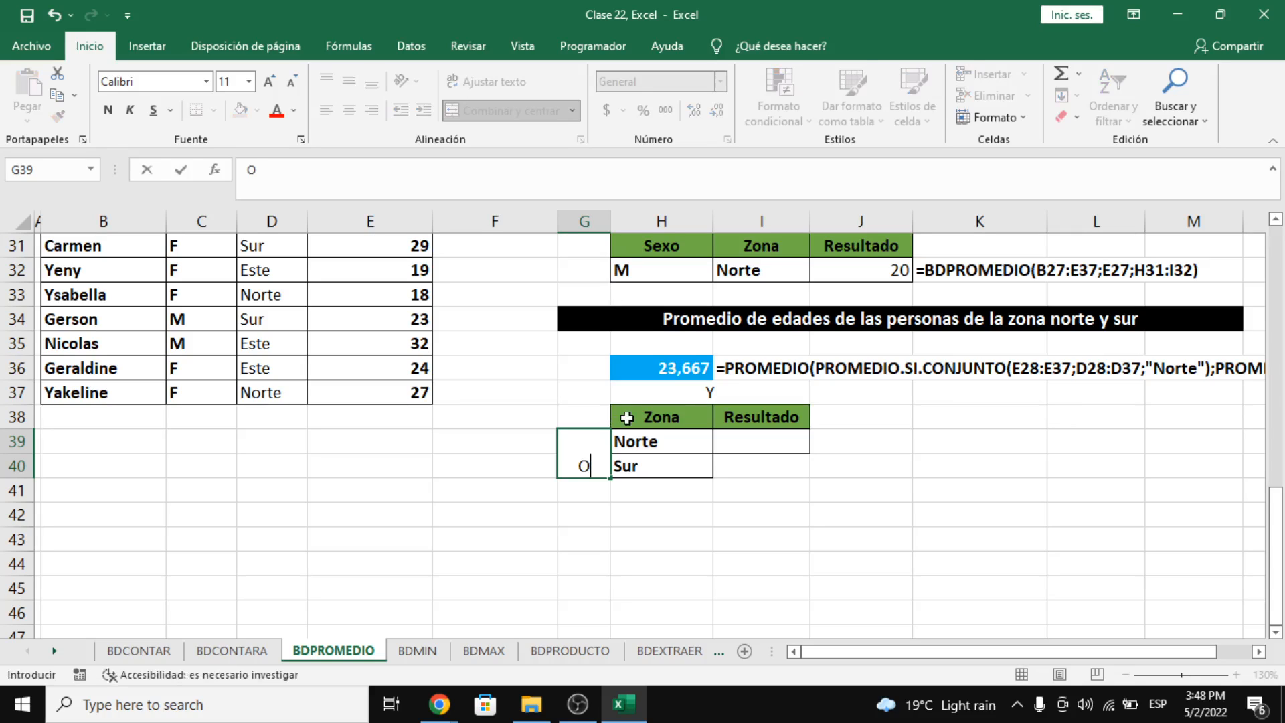
{"action": "key", "text": "Return"}
Step: Examine the wording of the norte y sur exercise title against its Zona criteria and the preceding exercises
{"action": "left_click", "coordinate": [631, 440]}
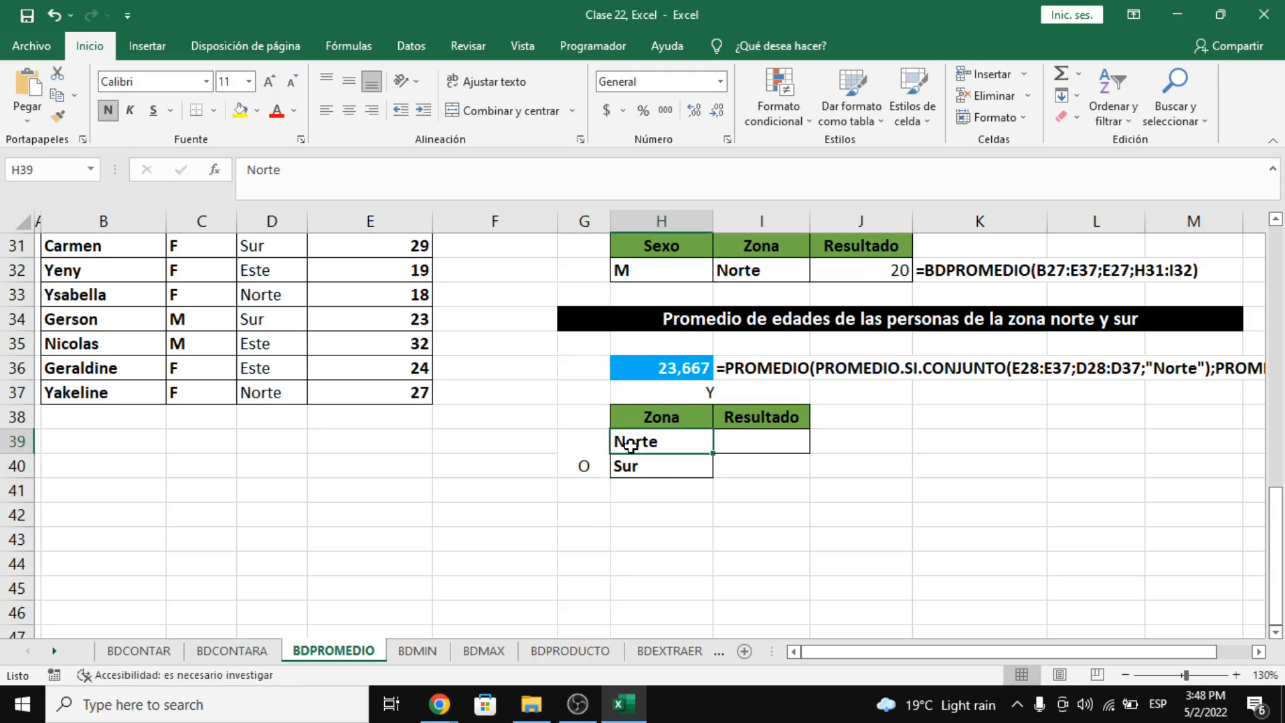
{"action": "left_click", "coordinate": [668, 317]}
{"action": "double_click", "coordinate": [664, 314]}
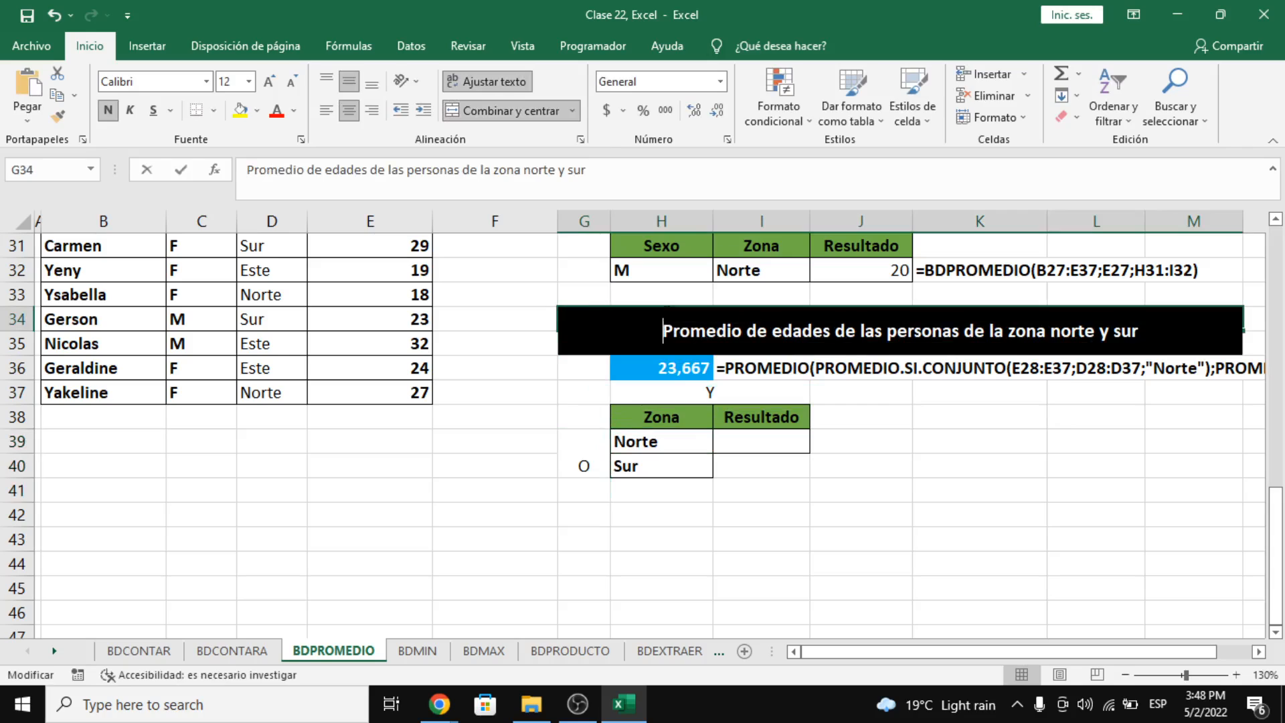
{"action": "left_click_drag", "start_coordinate": [662, 331], "coordinate": [1145, 329]}
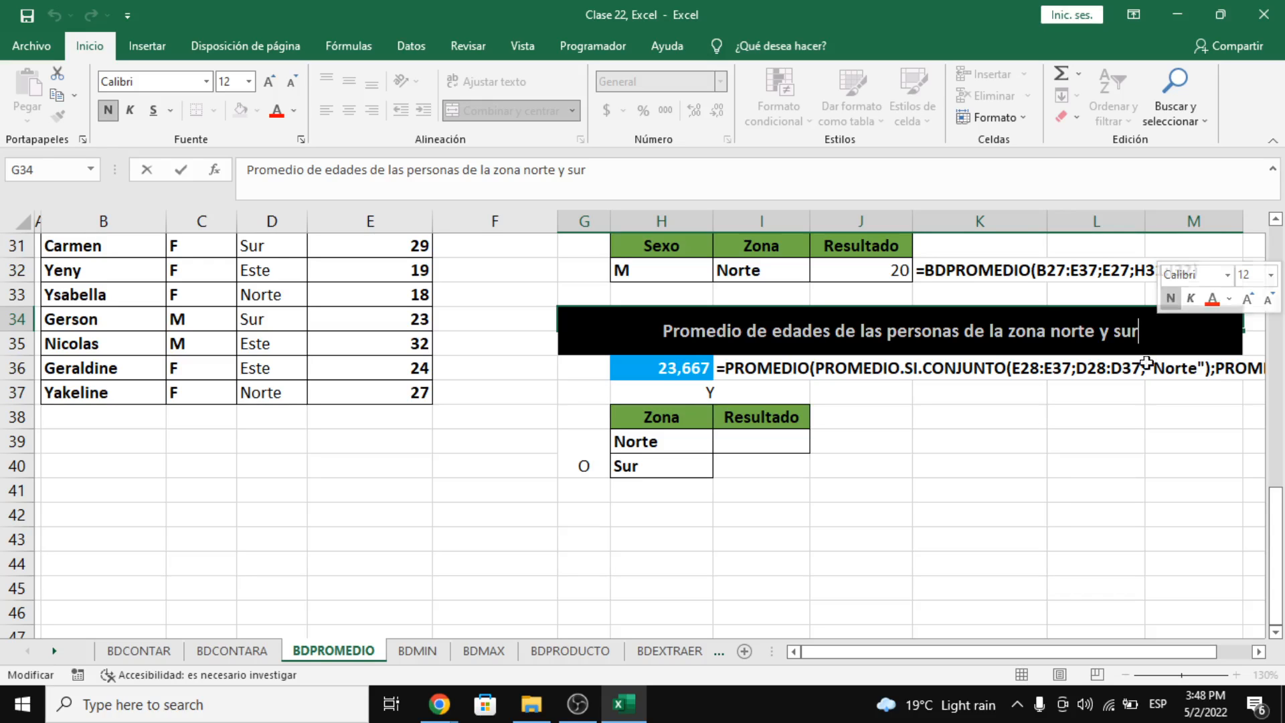
{"action": "left_click", "coordinate": [1008, 510]}
{"action": "scroll", "coordinate": [984, 529], "scroll_direction": "up", "scroll_amount": 1}
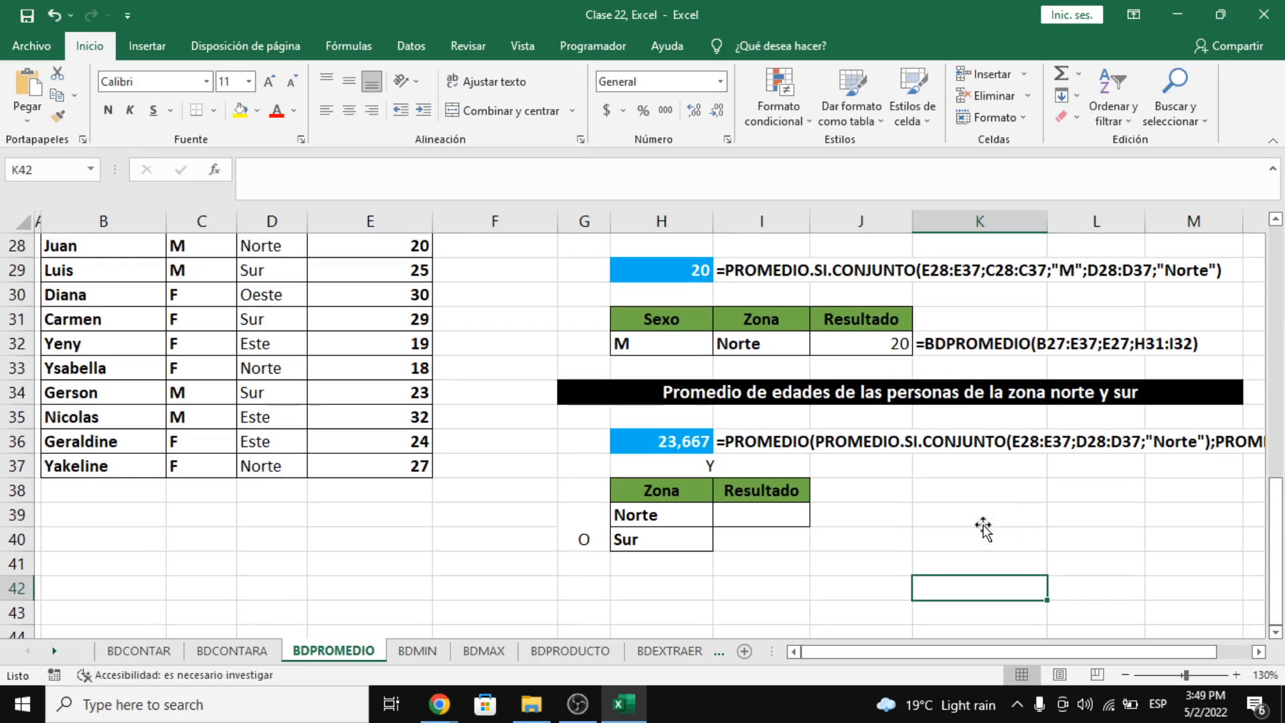
{"action": "scroll", "coordinate": [943, 464], "scroll_direction": "up", "scroll_amount": 2}
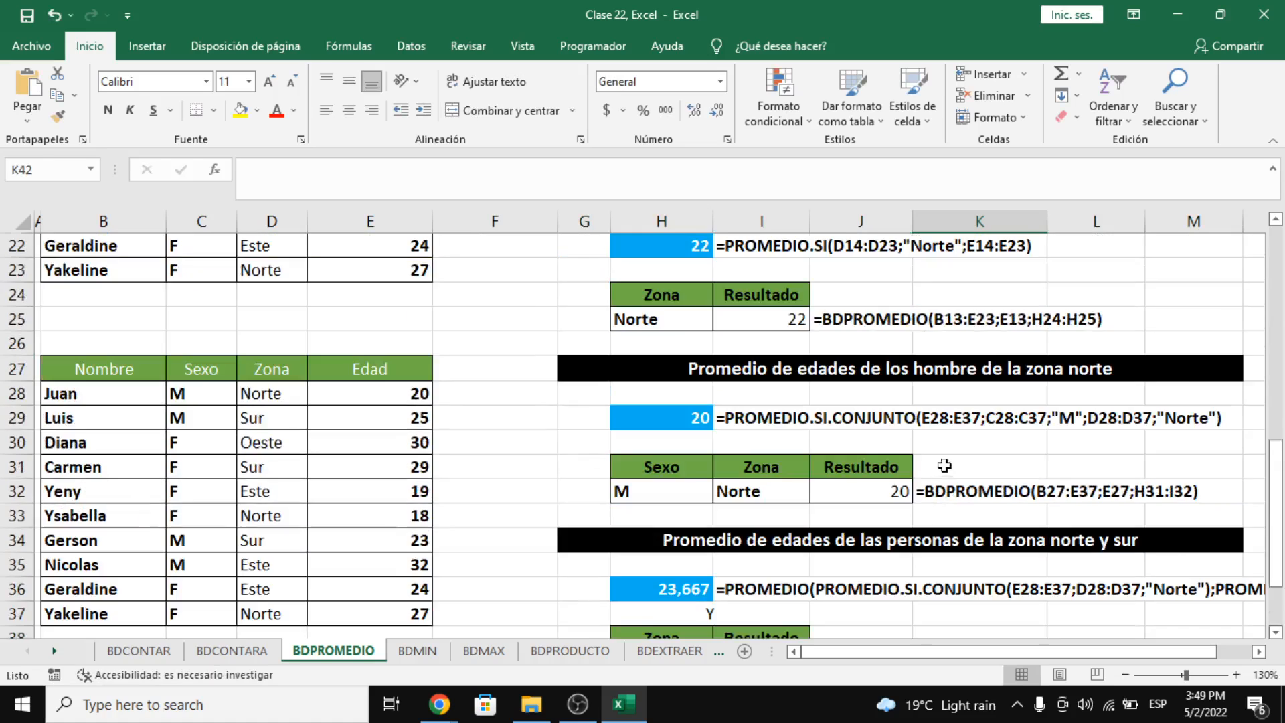
{"action": "scroll", "coordinate": [884, 450], "scroll_direction": "down", "scroll_amount": 1}
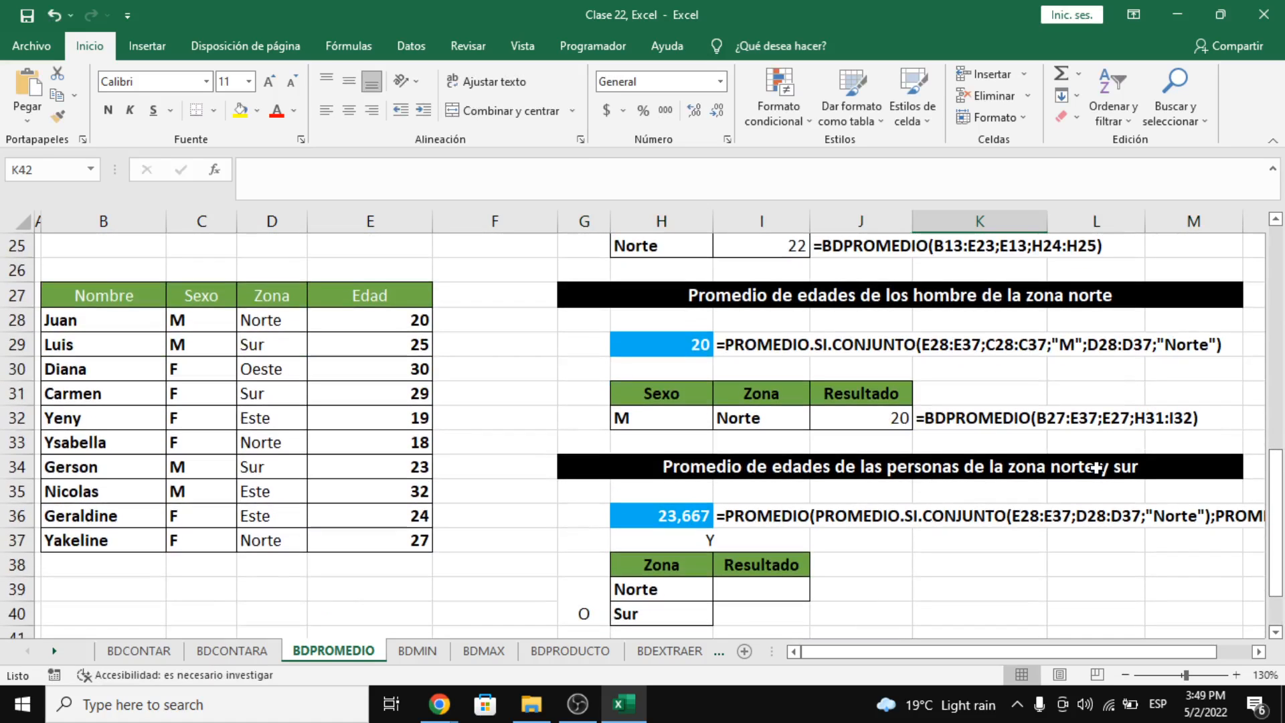
{"action": "left_click", "coordinate": [703, 564]}
{"action": "left_click_drag", "start_coordinate": [696, 569], "coordinate": [745, 590]}
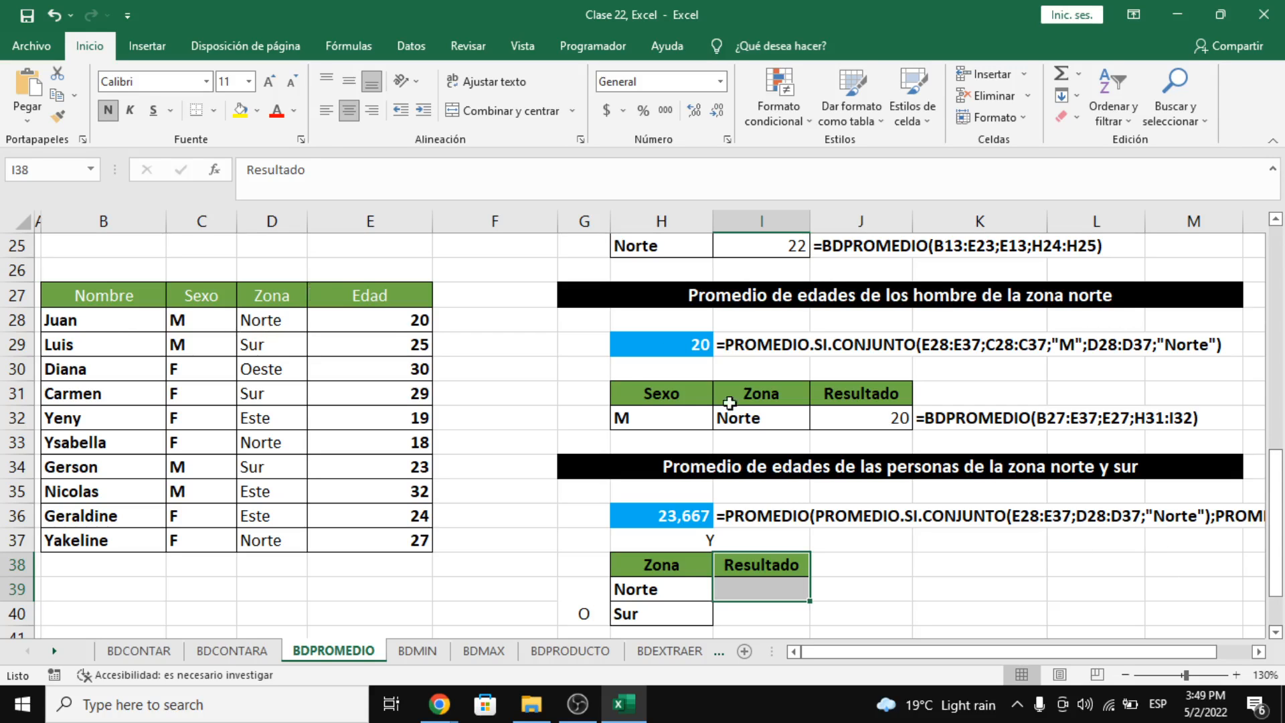
Step: Fill table rows 28, 29, 31, 33, 34 and 37 in yellow to highlight the people from zones Norte and Sur
{"action": "left_click_drag", "start_coordinate": [93, 325], "coordinate": [377, 353]}
{"action": "left_click", "coordinate": [246, 112]}
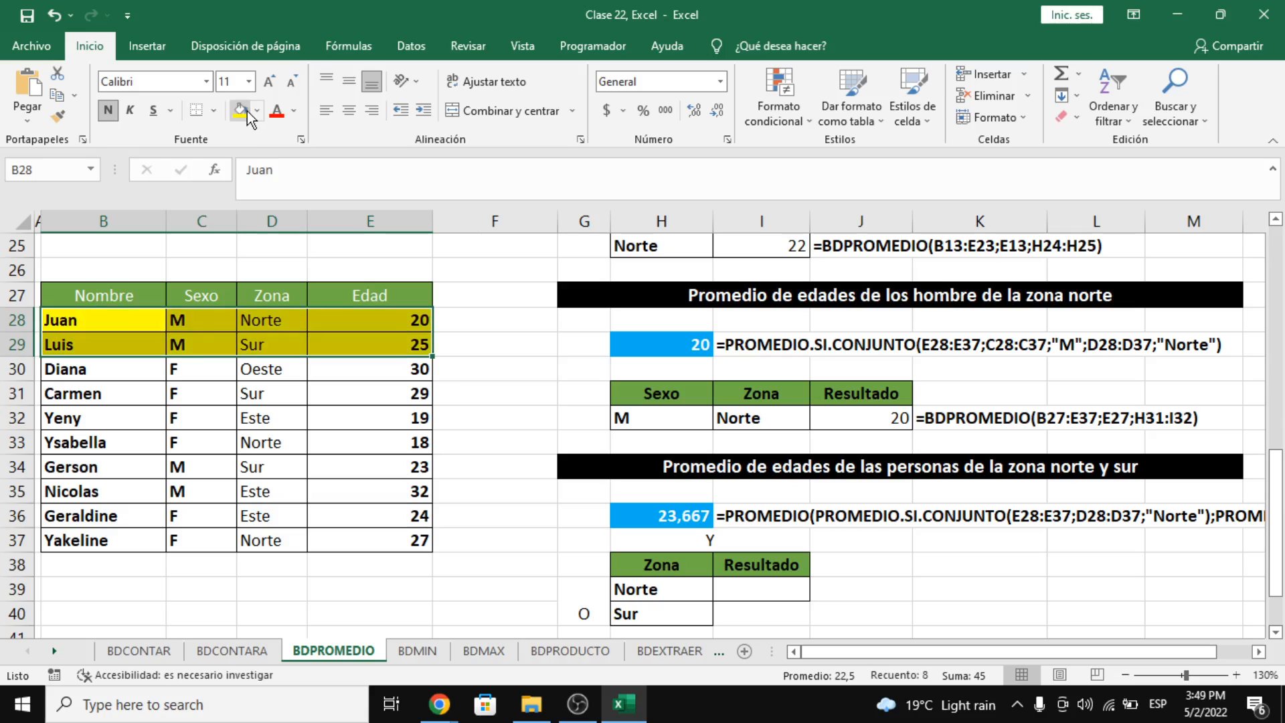
{"action": "left_click_drag", "start_coordinate": [154, 395], "coordinate": [400, 392]}
{"action": "left_click", "coordinate": [240, 112]}
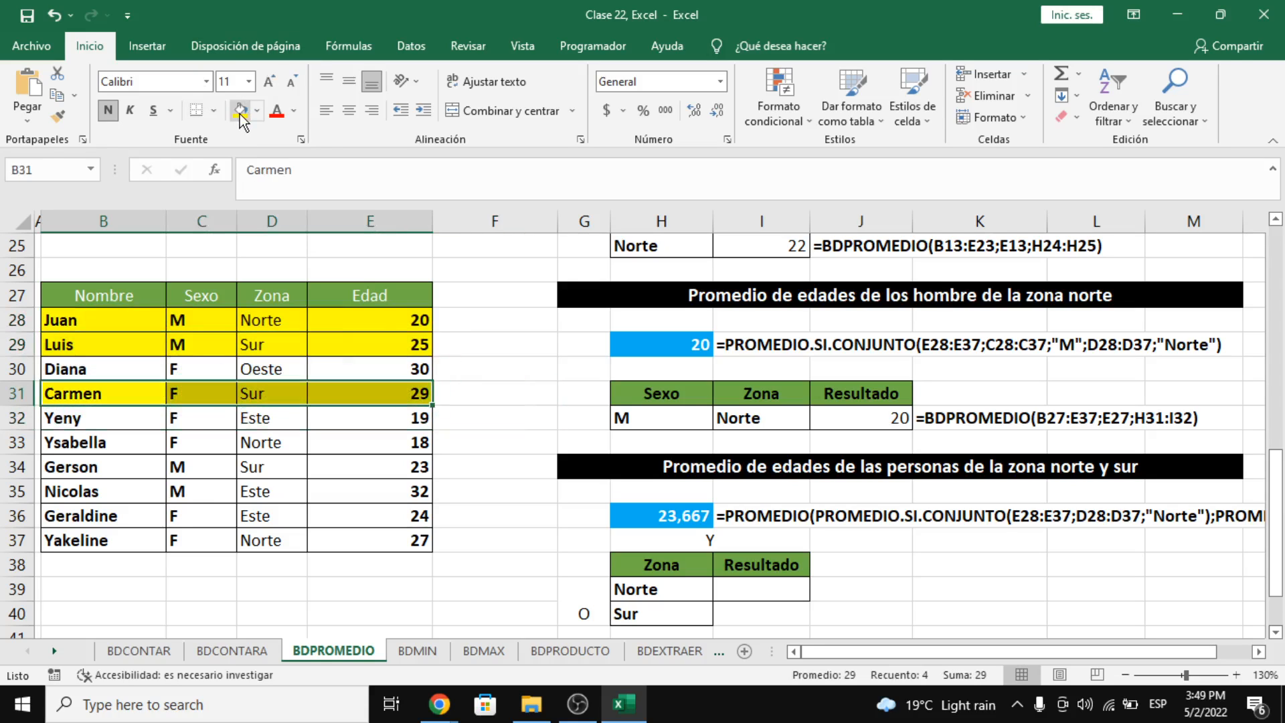
{"action": "left_click", "coordinate": [125, 441]}
{"action": "left_click_drag", "start_coordinate": [124, 441], "coordinate": [393, 464]}
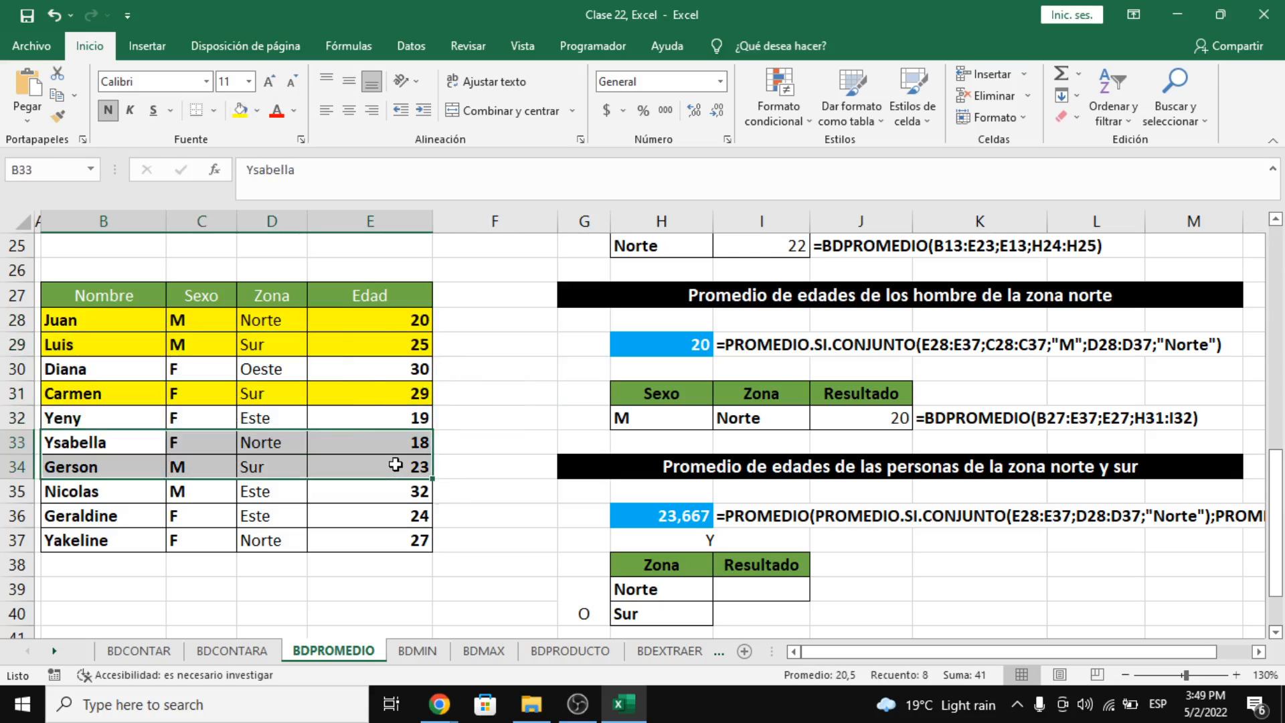
{"action": "left_click", "coordinate": [239, 112]}
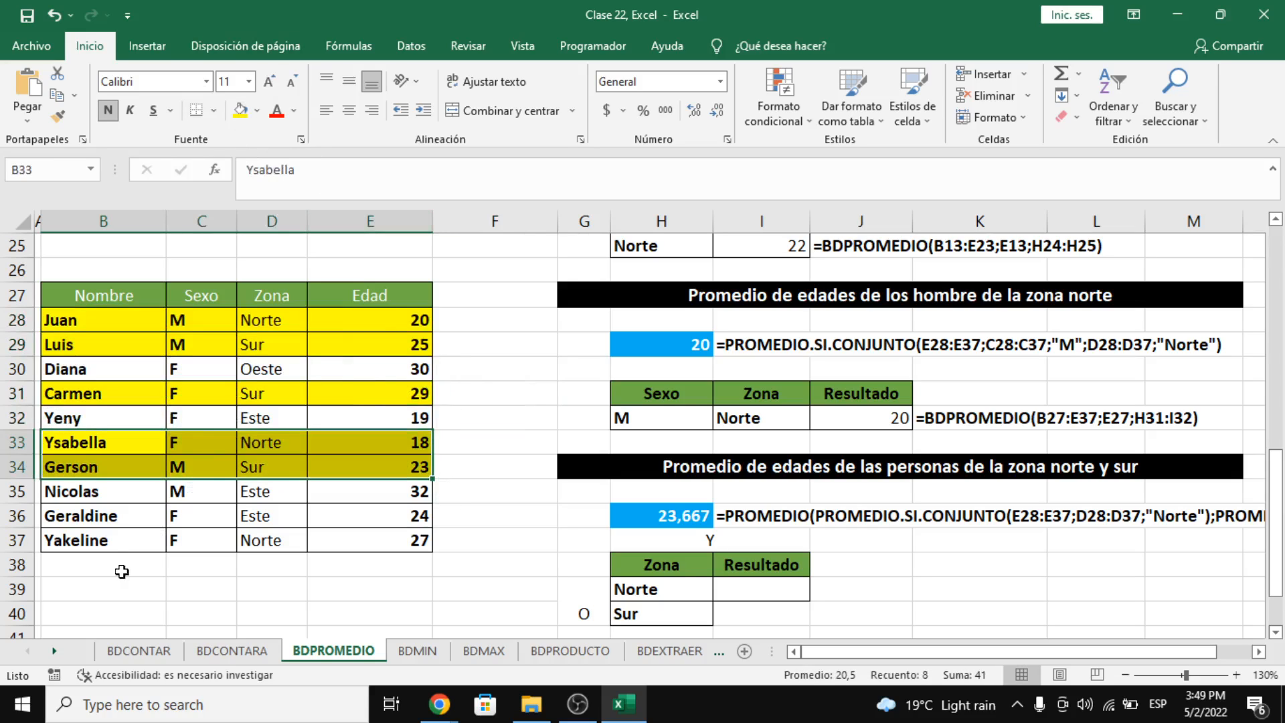
{"action": "left_click_drag", "start_coordinate": [113, 541], "coordinate": [412, 533]}
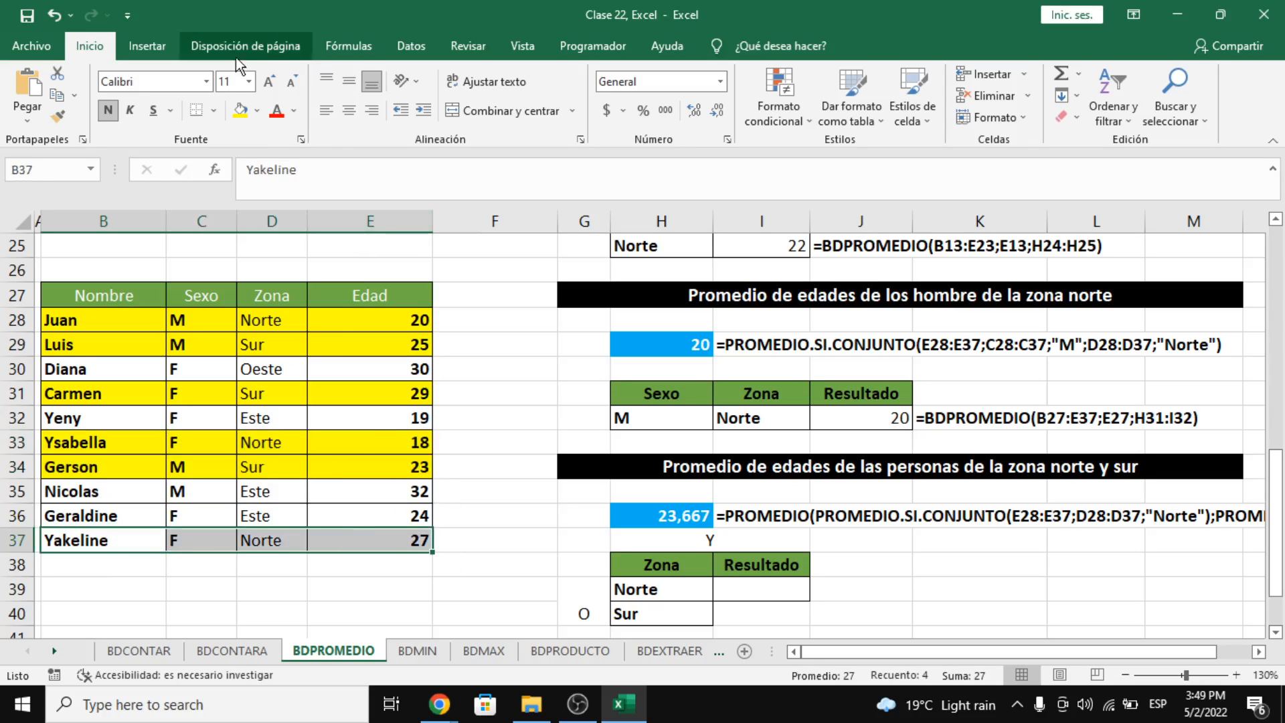
{"action": "left_click", "coordinate": [241, 111]}
Step: Check the Zona value of each yellow row in column D of the age table
{"action": "left_click", "coordinate": [296, 331]}
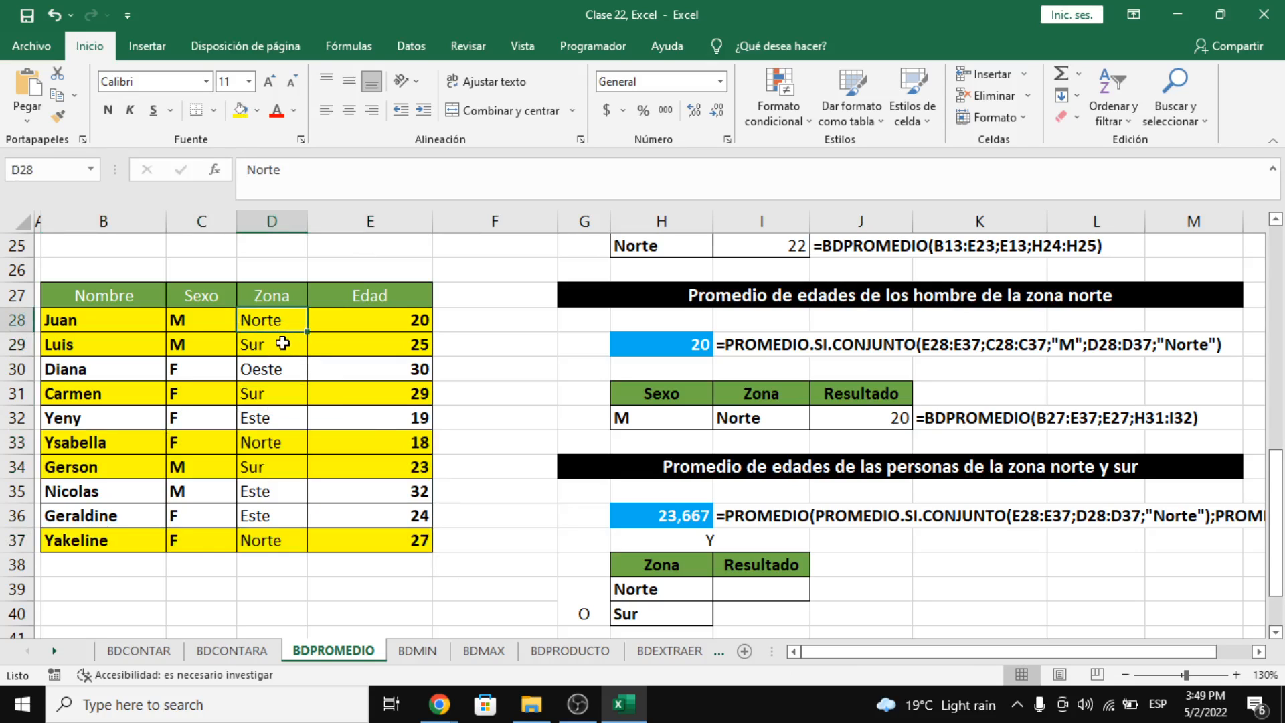
{"action": "left_click", "coordinate": [158, 324]}
{"action": "left_click", "coordinate": [268, 321]}
{"action": "left_click", "coordinate": [126, 328]}
{"action": "left_click", "coordinate": [268, 324]}
{"action": "left_click", "coordinate": [261, 349]}
{"action": "left_click", "coordinate": [259, 399]}
{"action": "left_click", "coordinate": [259, 446]}
{"action": "left_click", "coordinate": [260, 470]}
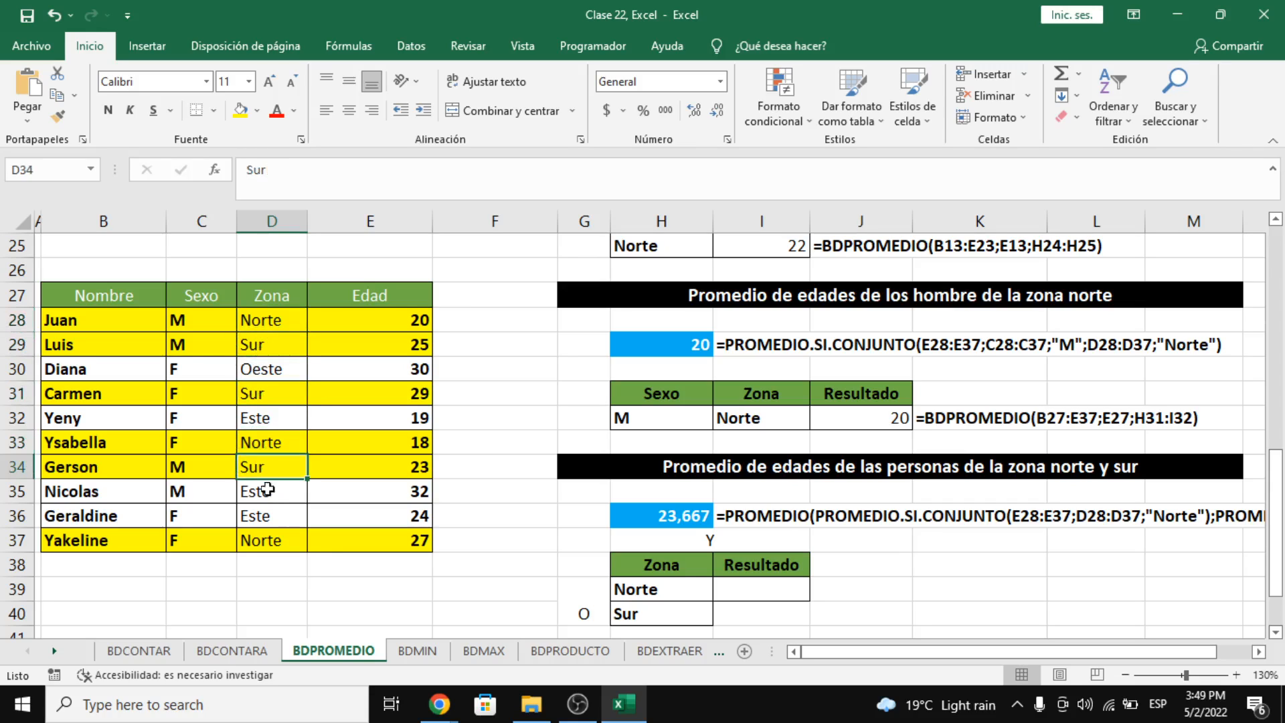
{"action": "left_click", "coordinate": [264, 538]}
{"action": "left_click", "coordinate": [278, 324]}
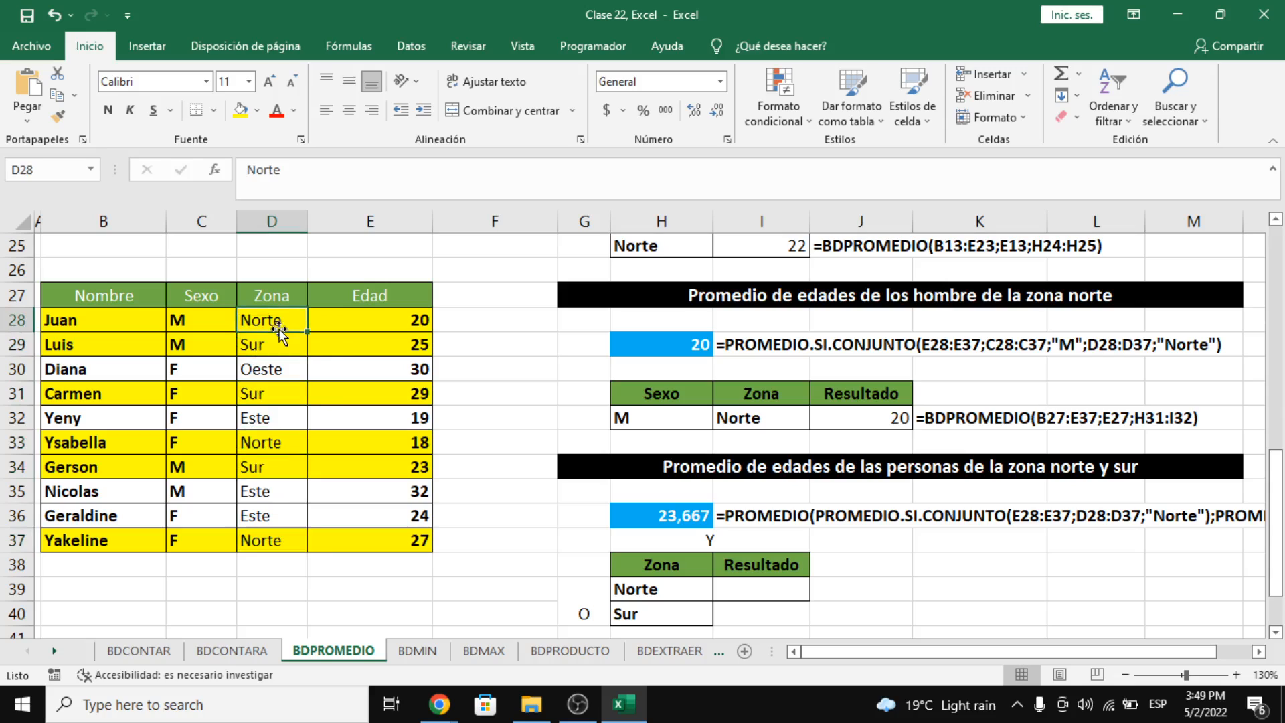
Step: Change the Zona value in D28 to Norte y Sur
{"action": "double_click", "coordinate": [292, 322]}
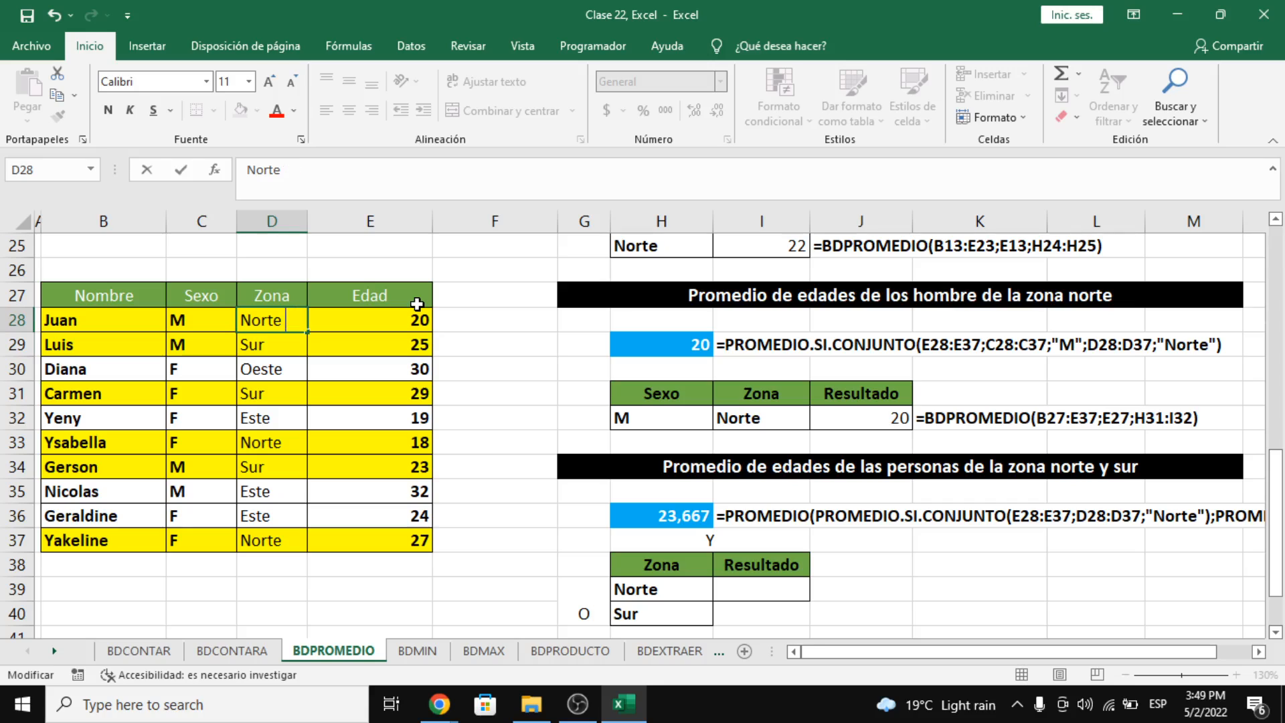
{"action": "type", "text": "y S"}
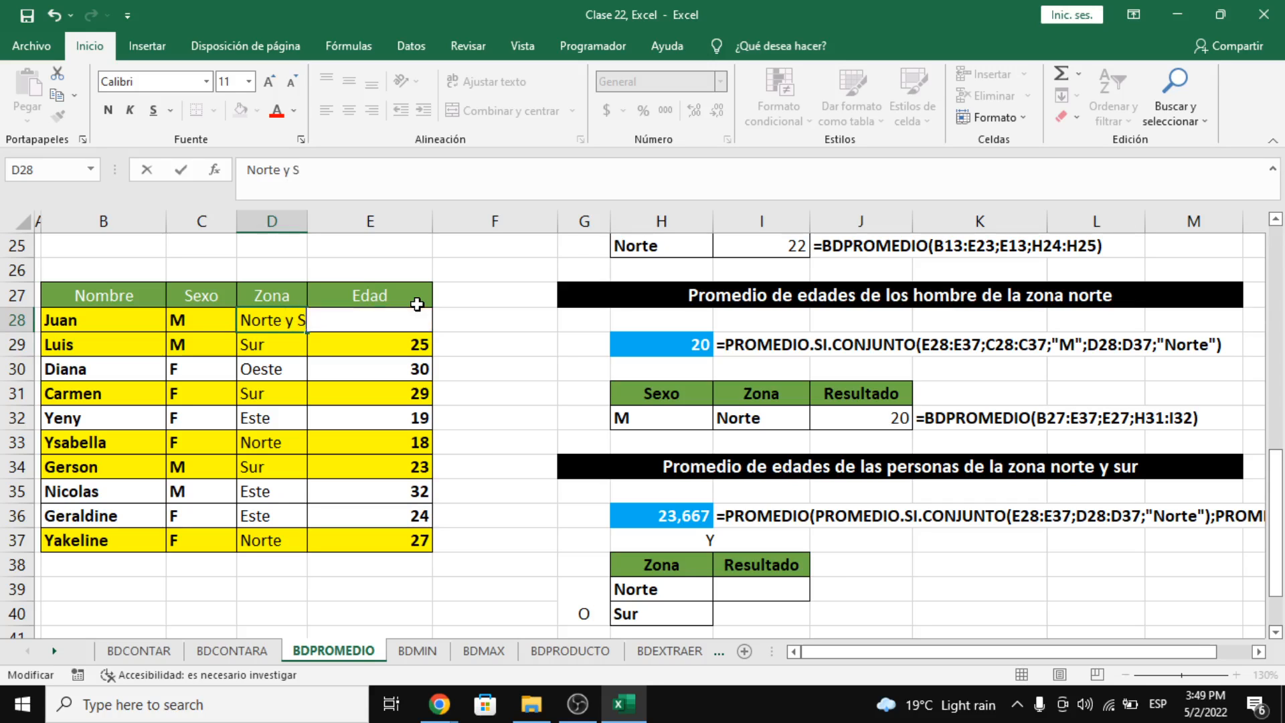
{"action": "type", "text": "ur"}
{"action": "key", "text": "Return"}
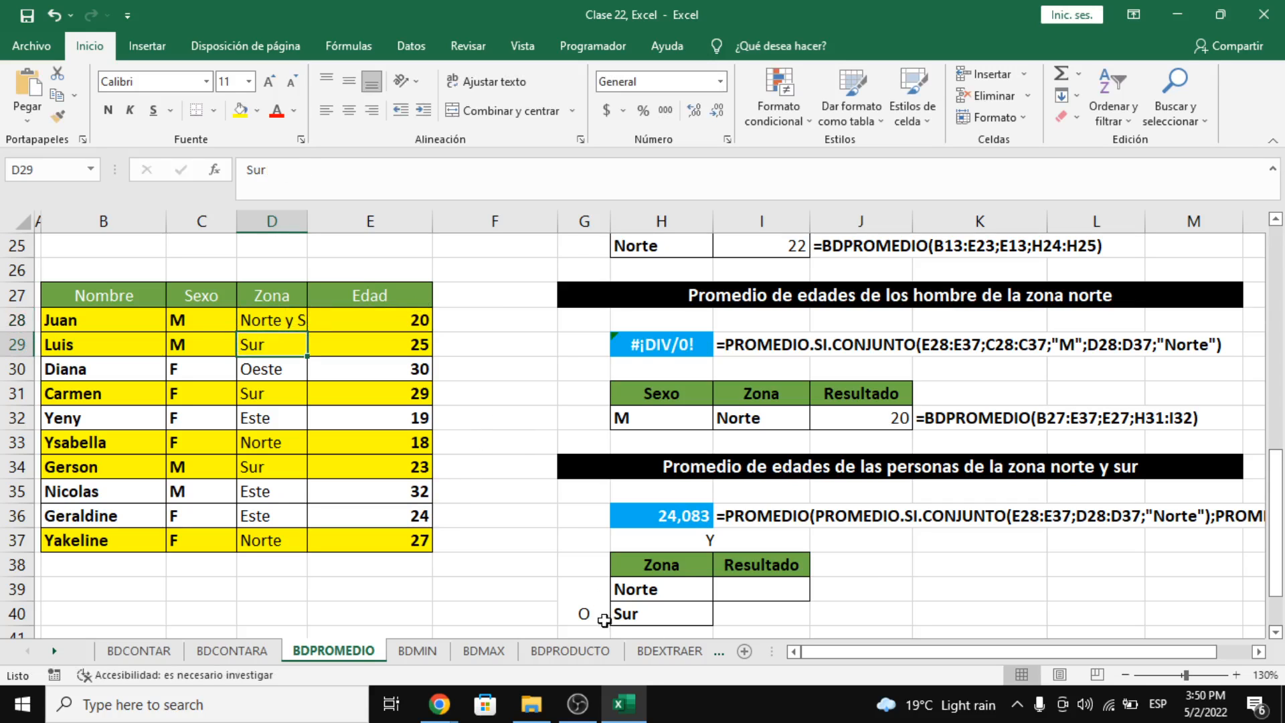
Step: Try Norte y Sur as the Zona criterion in H39, and undo it together with the same entry in D28
{"action": "left_click", "coordinate": [727, 591]}
{"action": "left_click", "coordinate": [668, 589]}
{"action": "left_click", "coordinate": [662, 613]}
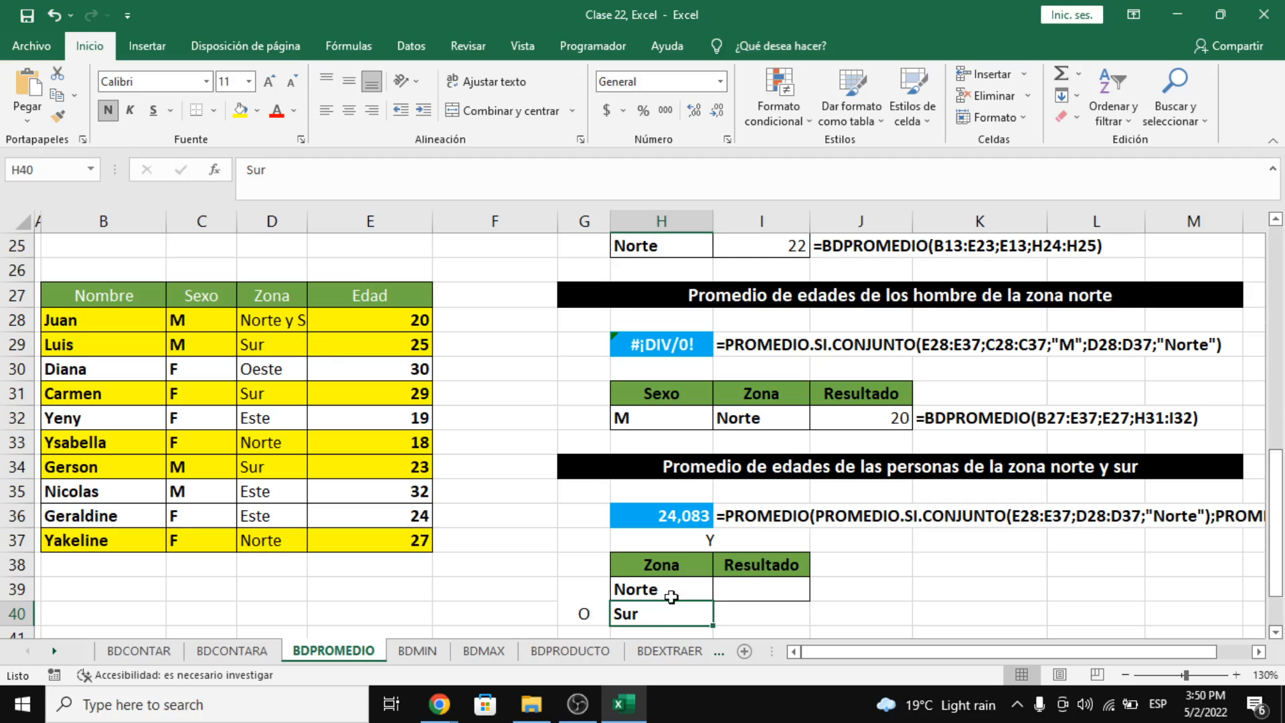
{"action": "double_click", "coordinate": [672, 589]}
{"action": "type", "text": "y Sur"}
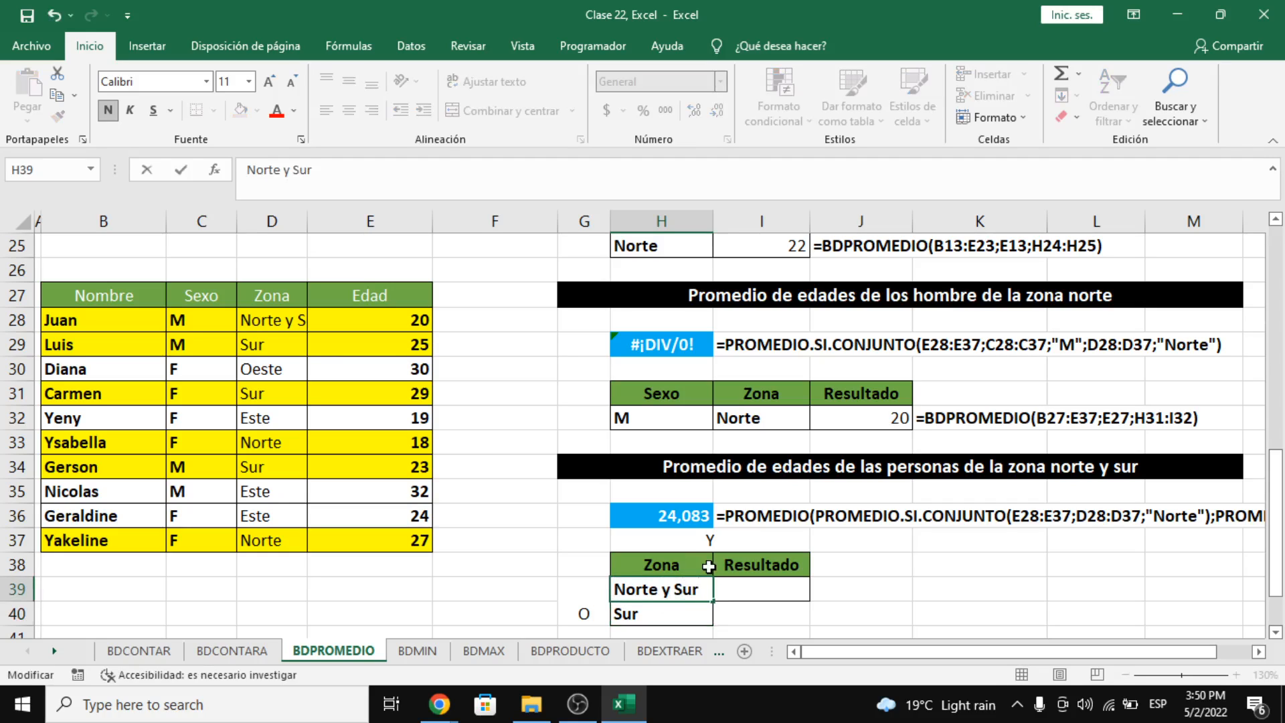
{"action": "key", "text": "Return"}
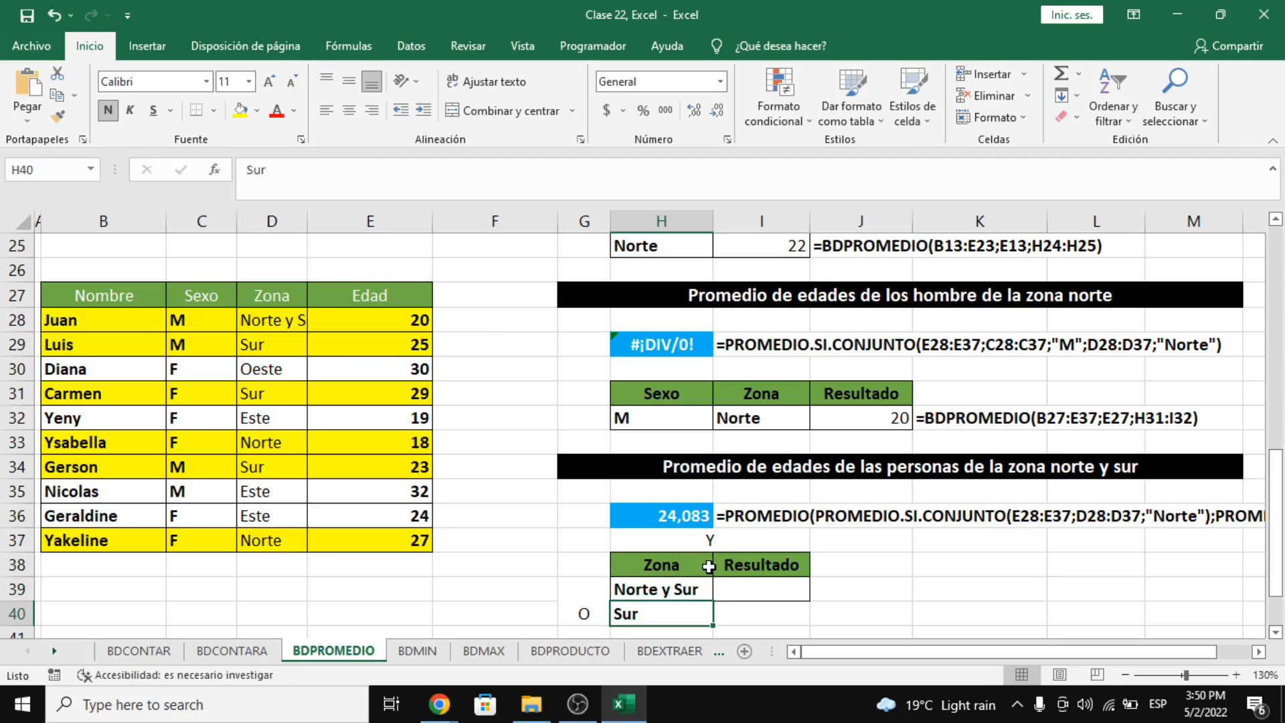
{"action": "key", "text": "ctrl+z"}
{"action": "key", "text": "ctrl+z"}
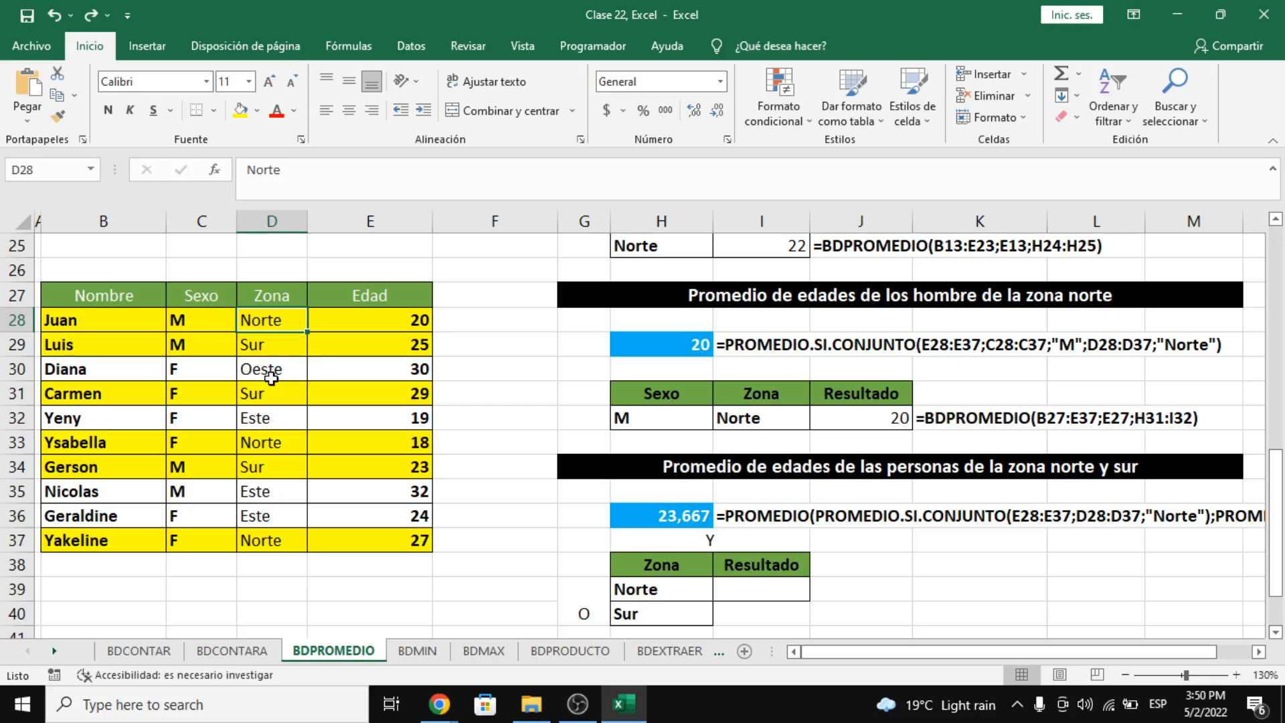
Step: Compare the Zona values of rows 28 and 29 with the norte y sur title and the O label in G39
{"action": "left_click_drag", "start_coordinate": [138, 324], "coordinate": [365, 344]}
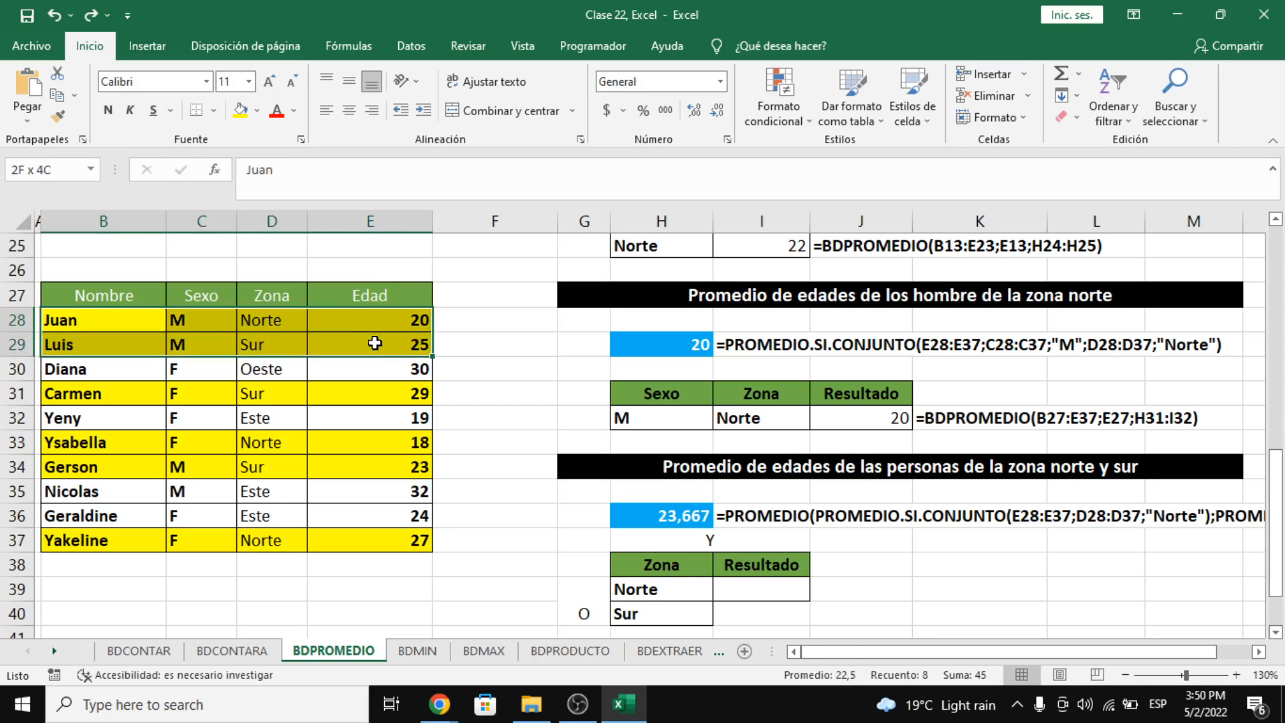
{"action": "left_click", "coordinate": [281, 344]}
{"action": "left_click", "coordinate": [726, 474]}
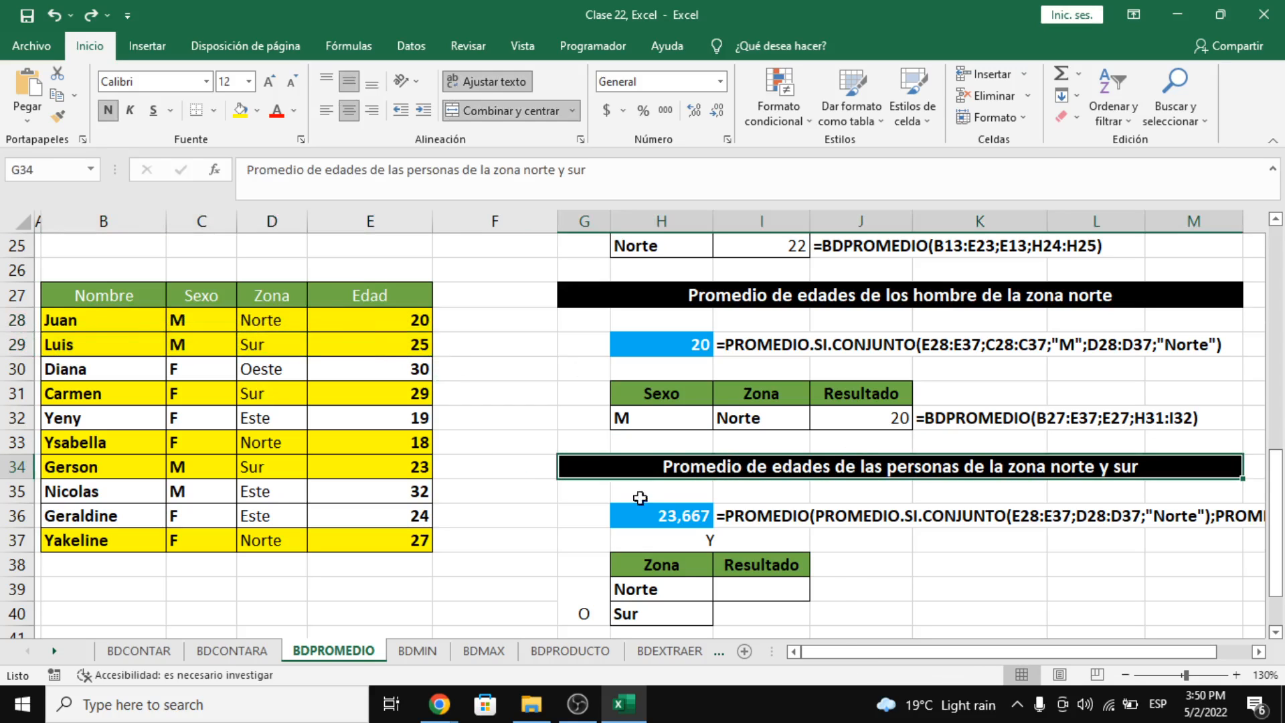
{"action": "left_click", "coordinate": [594, 597]}
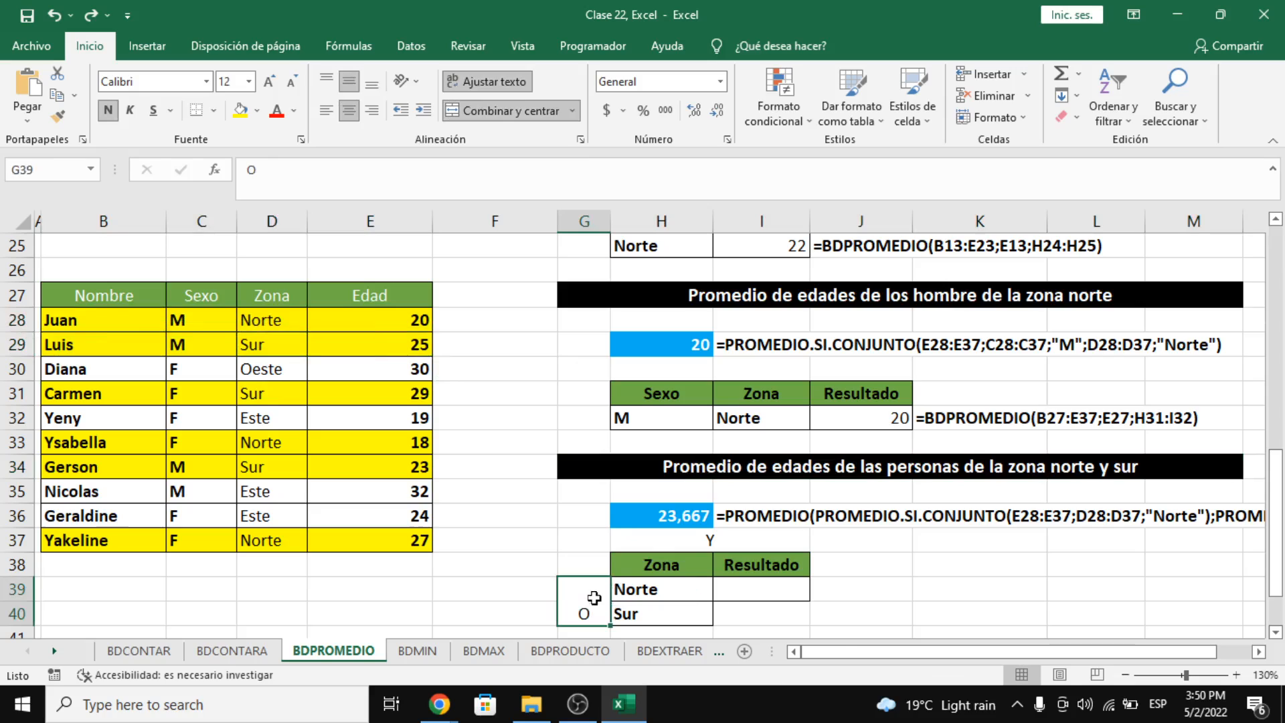
{"action": "left_click", "coordinate": [279, 342]}
{"action": "left_click", "coordinate": [280, 322]}
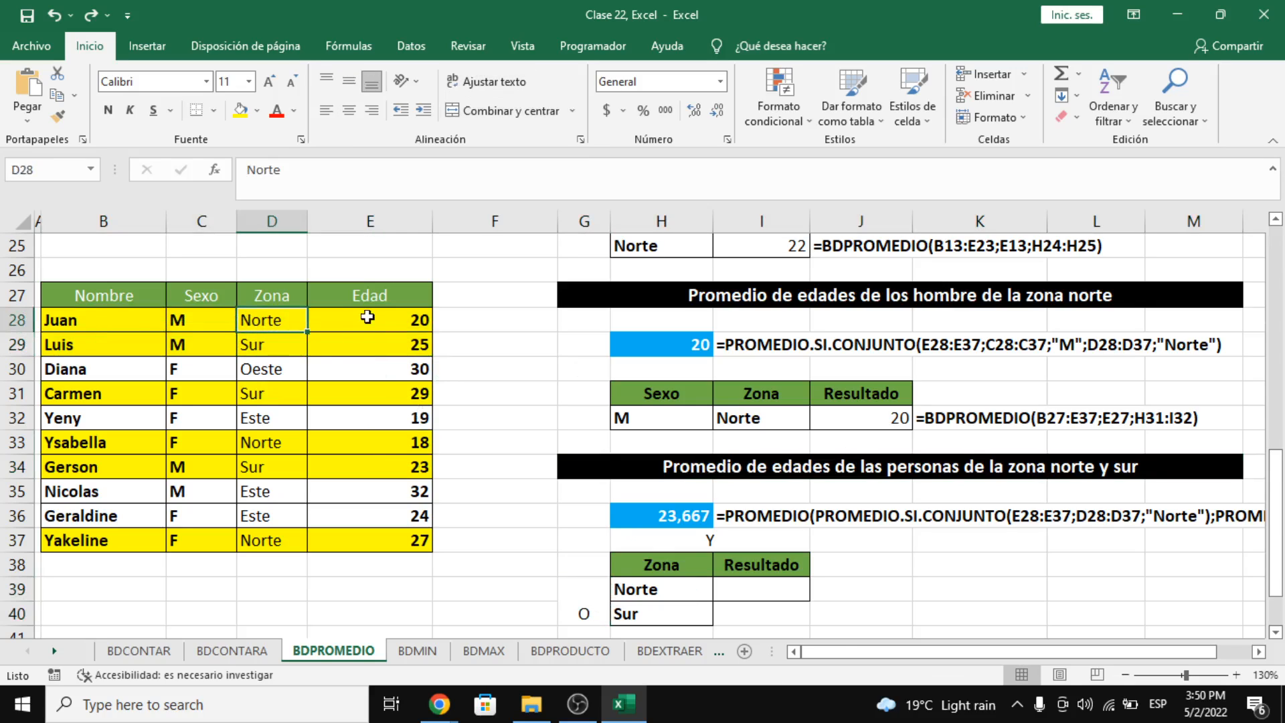
Step: Select the ages in E28, E29, E31, E33, E34 and E37 together to read their average
{"action": "left_click", "coordinate": [408, 326]}
{"action": "left_click", "coordinate": [405, 342], "text": "ctrl"}
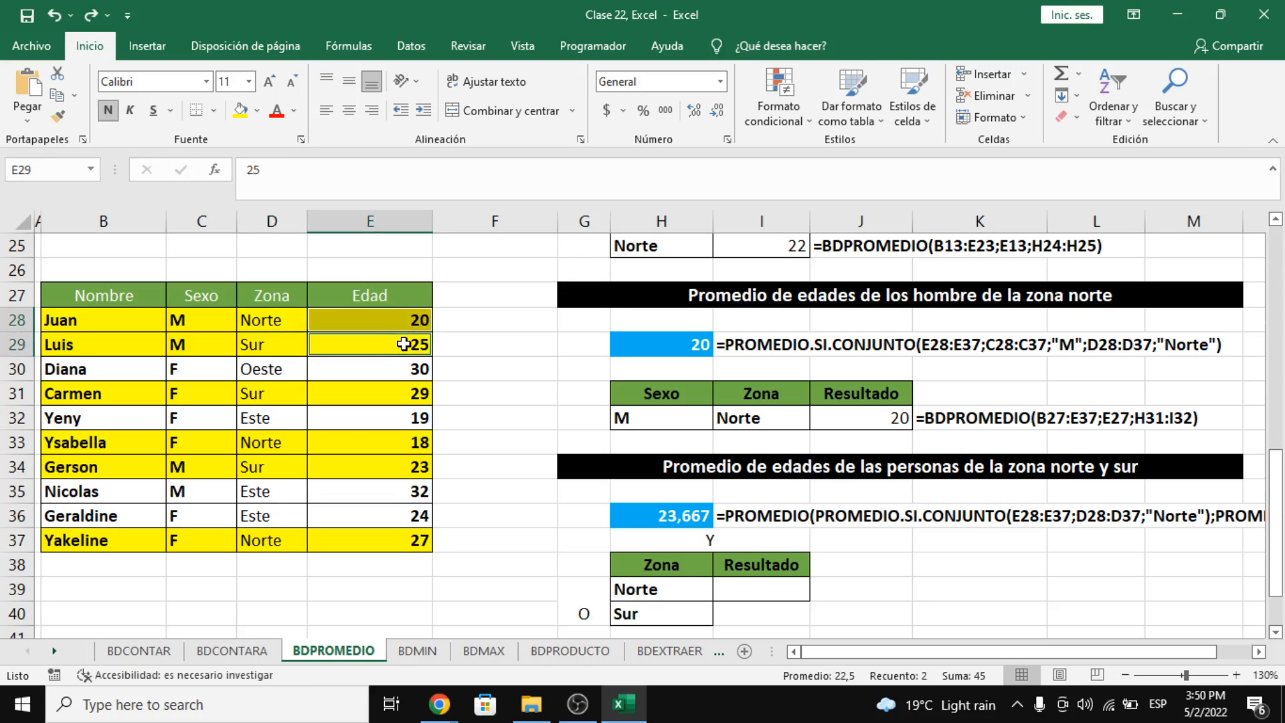
{"action": "left_click", "coordinate": [363, 394], "text": "ctrl"}
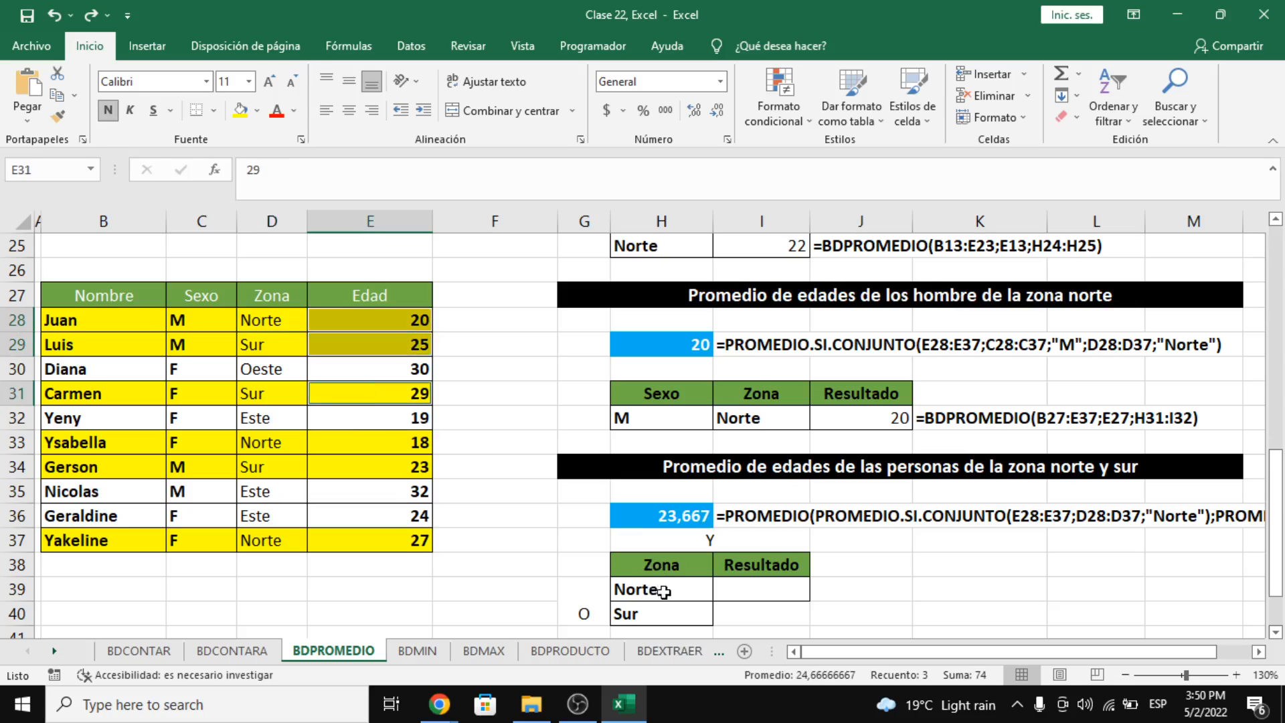
{"action": "left_click", "coordinate": [408, 445], "text": "ctrl"}
{"action": "left_click", "coordinate": [401, 468], "text": "ctrl"}
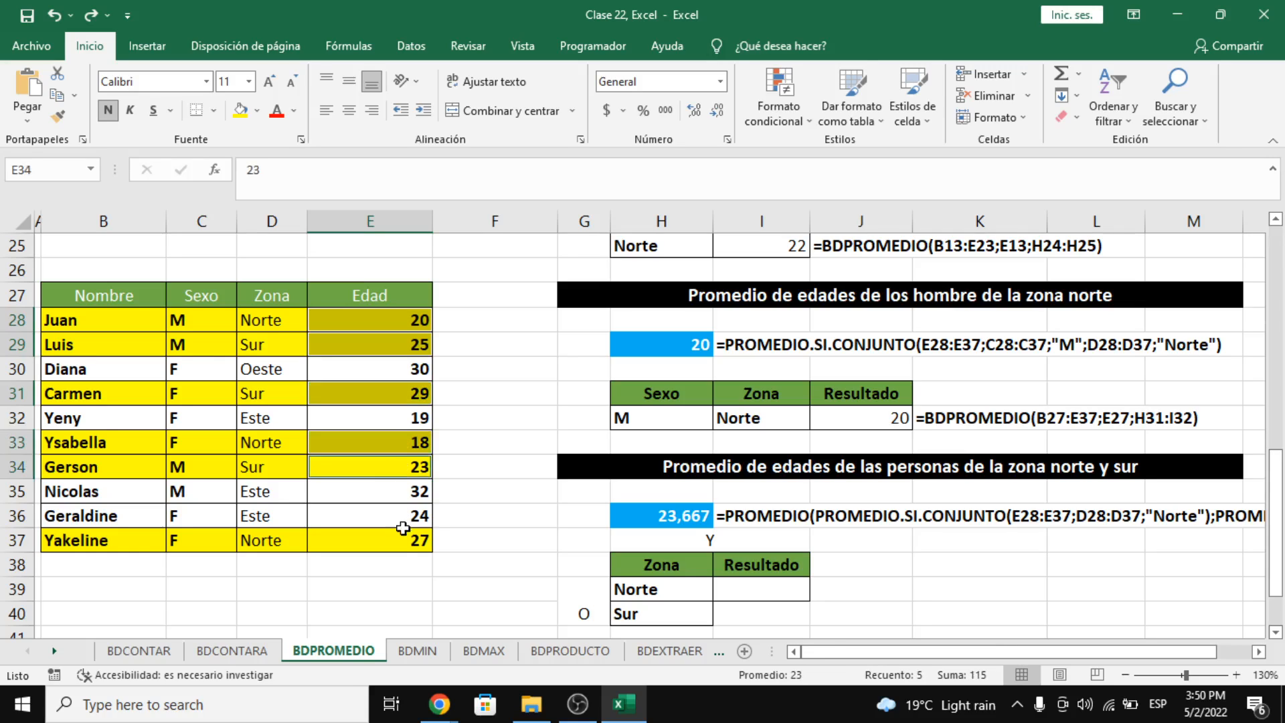
{"action": "left_click", "coordinate": [402, 542], "text": "ctrl"}
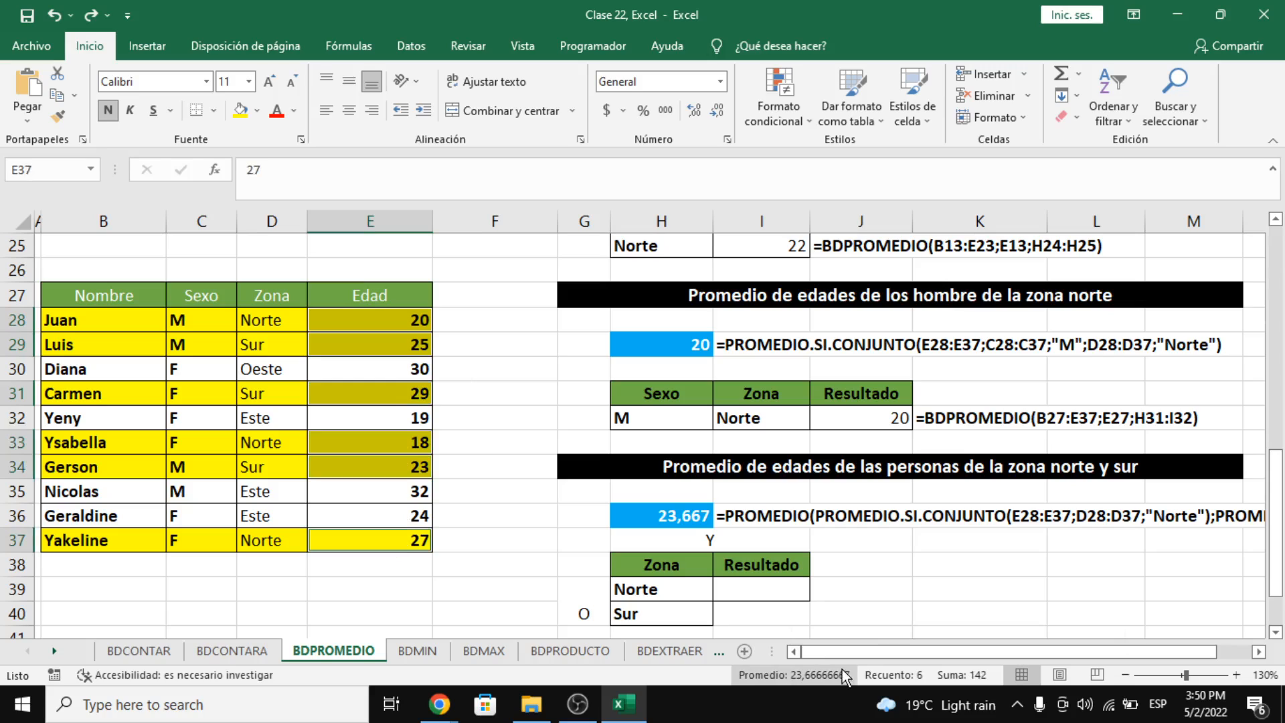
Step: Calculate the norte y sur average age in I39 with BDPROMEDIO, using database B27:E37, field E27 and criteria H38:H40
{"action": "left_click", "coordinate": [688, 513]}
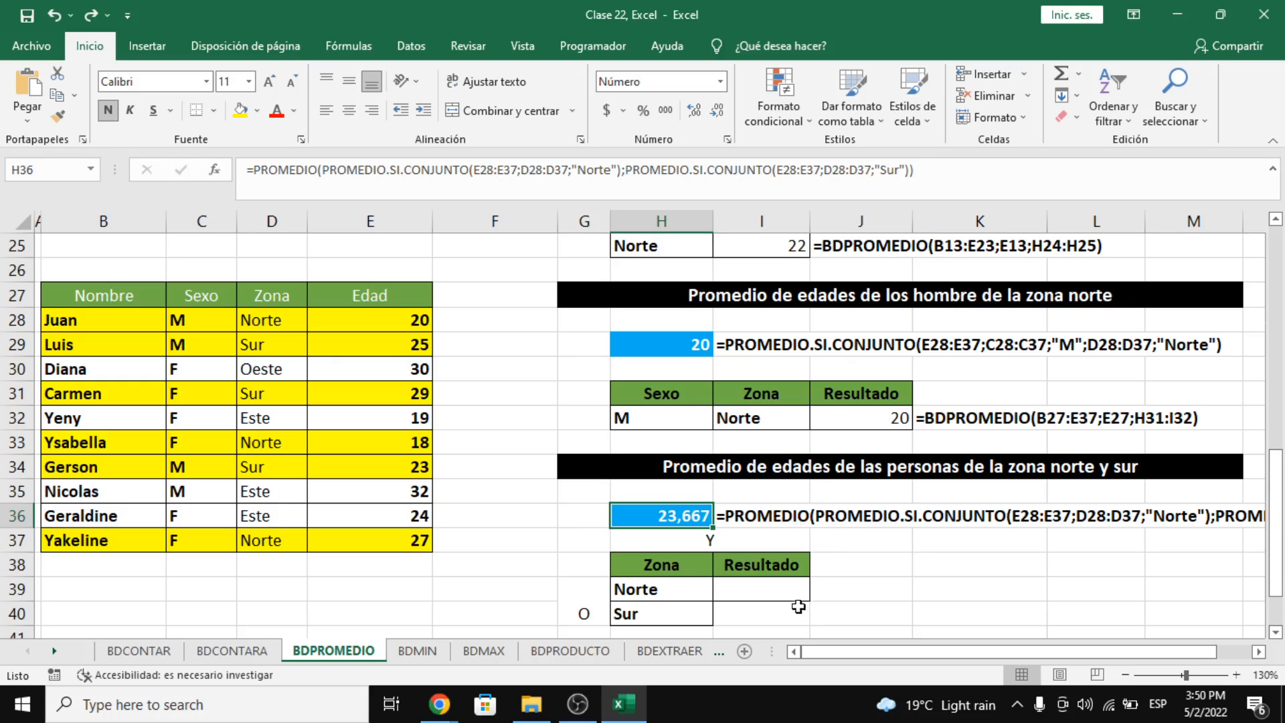
{"action": "left_click", "coordinate": [788, 587]}
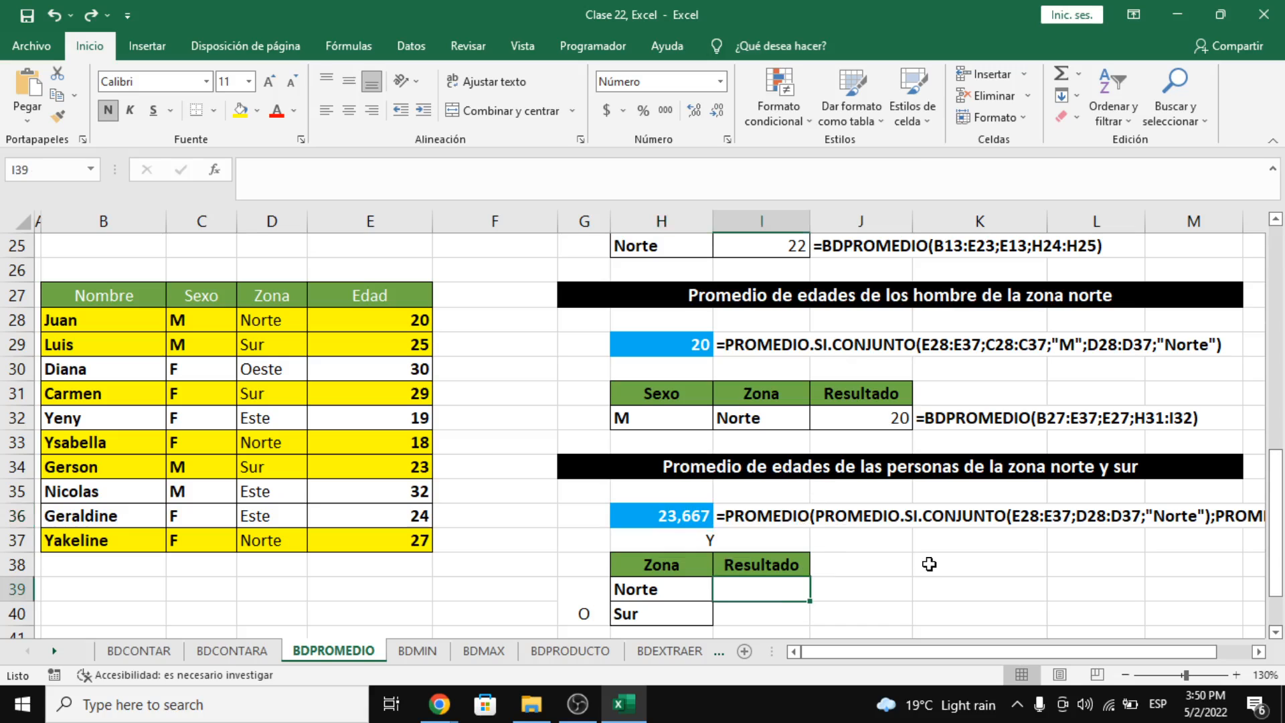
{"action": "type", "text": "="}
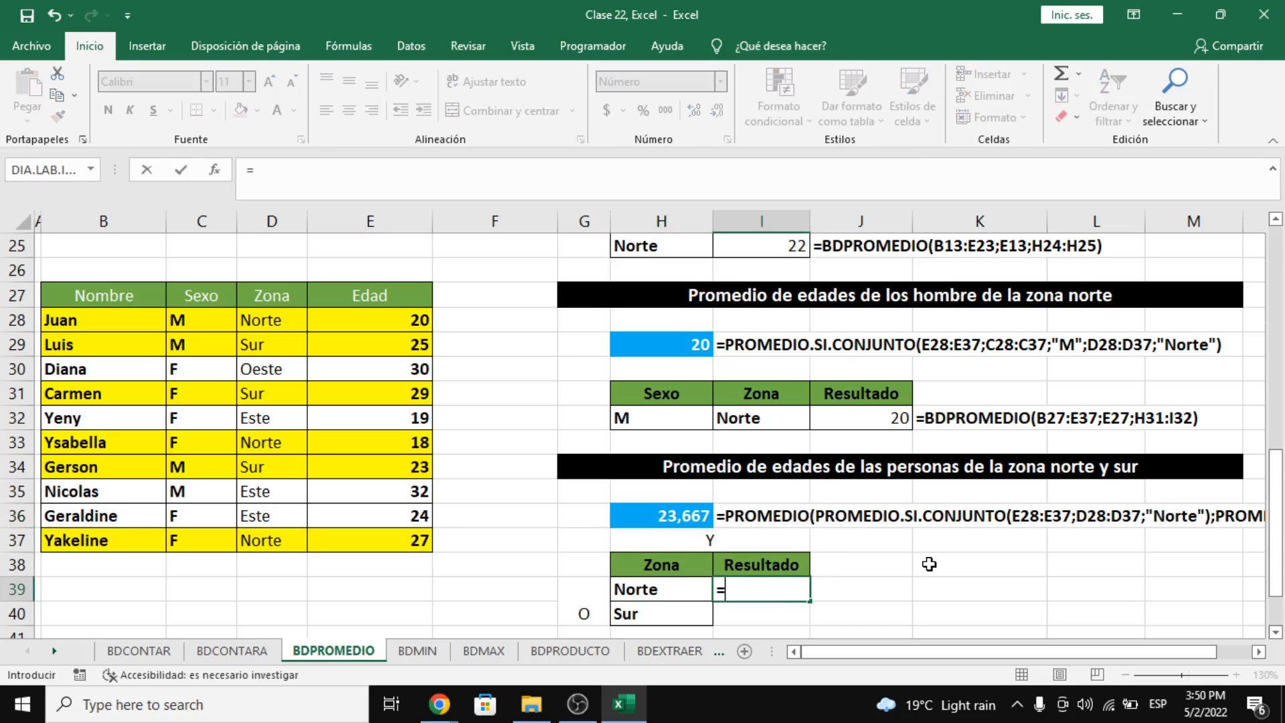
{"action": "type", "text": "bdpro"}
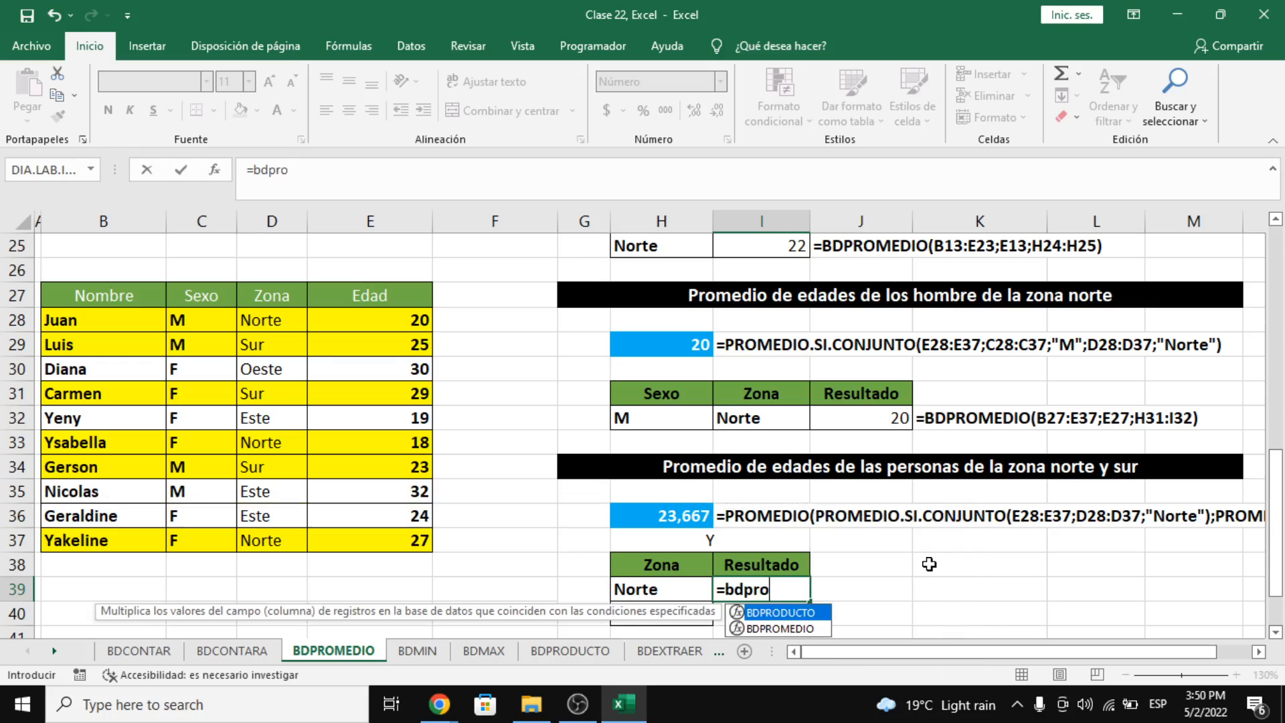
{"action": "key", "text": "Down"}
{"action": "key", "text": "Tab"}
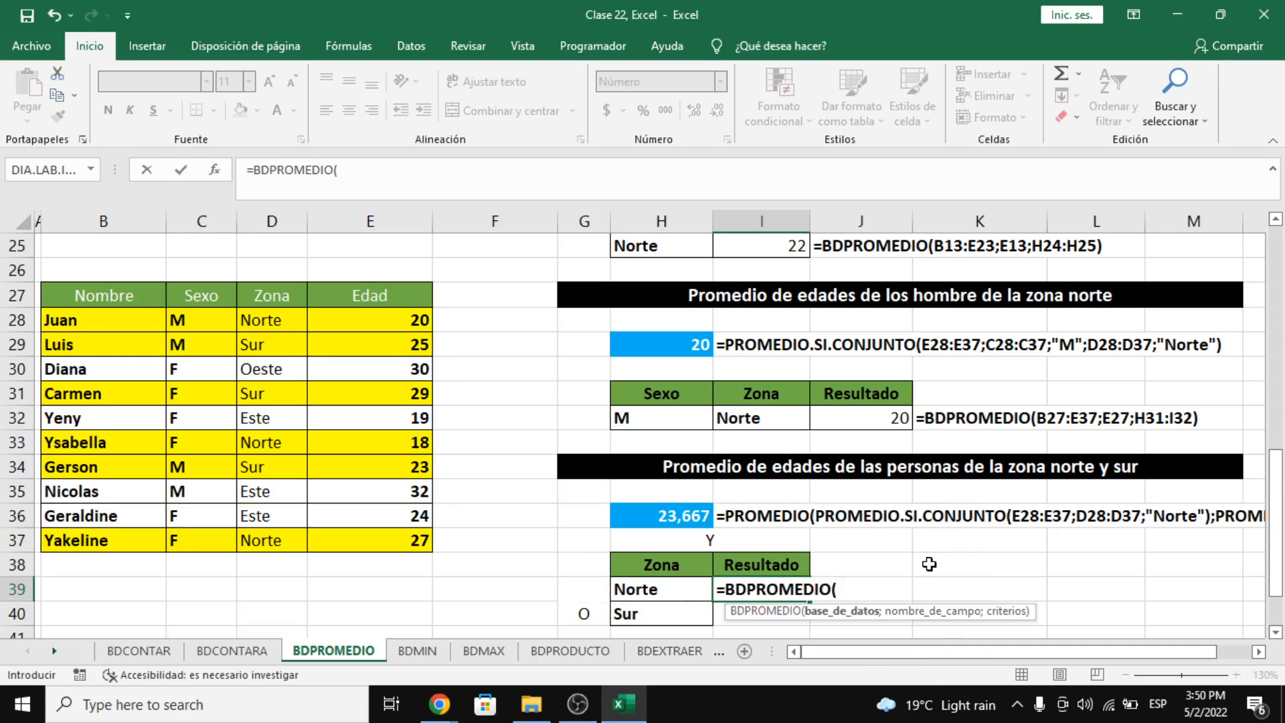
{"action": "left_click_drag", "start_coordinate": [124, 291], "coordinate": [403, 535]}
{"action": "type", "text": ";"}
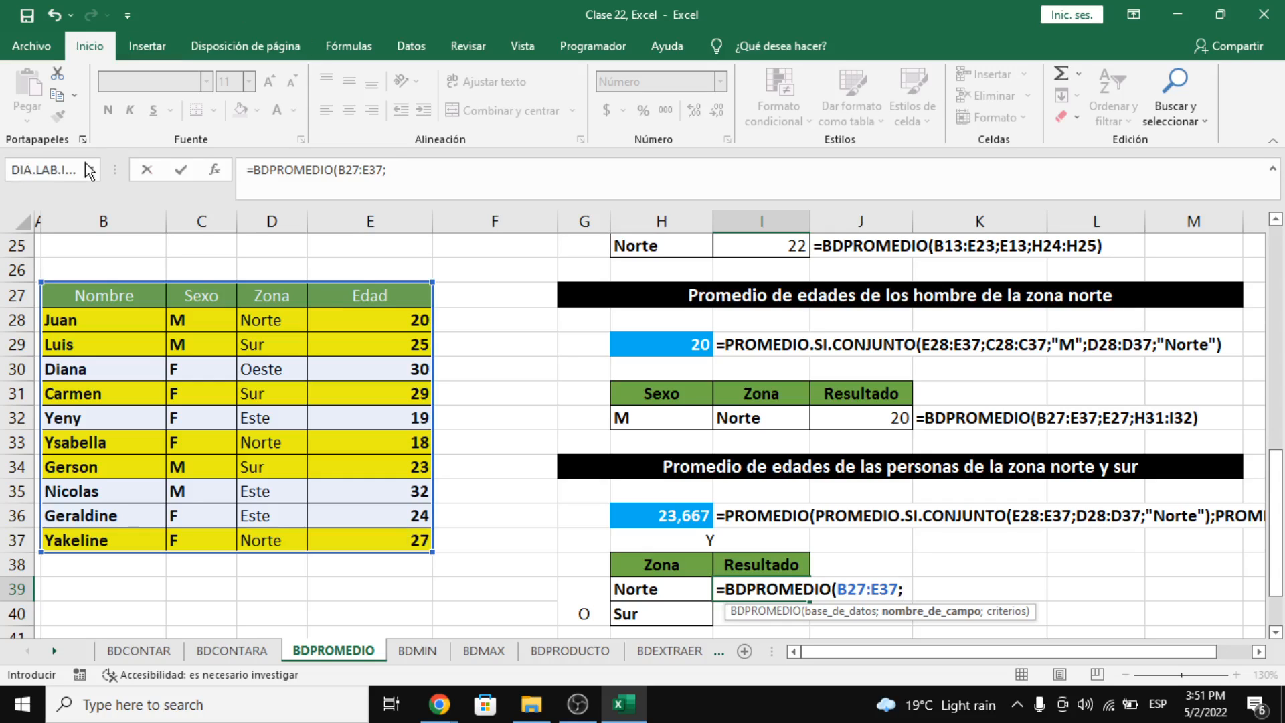
{"action": "left_click", "coordinate": [370, 295]}
{"action": "type", "text": ";"}
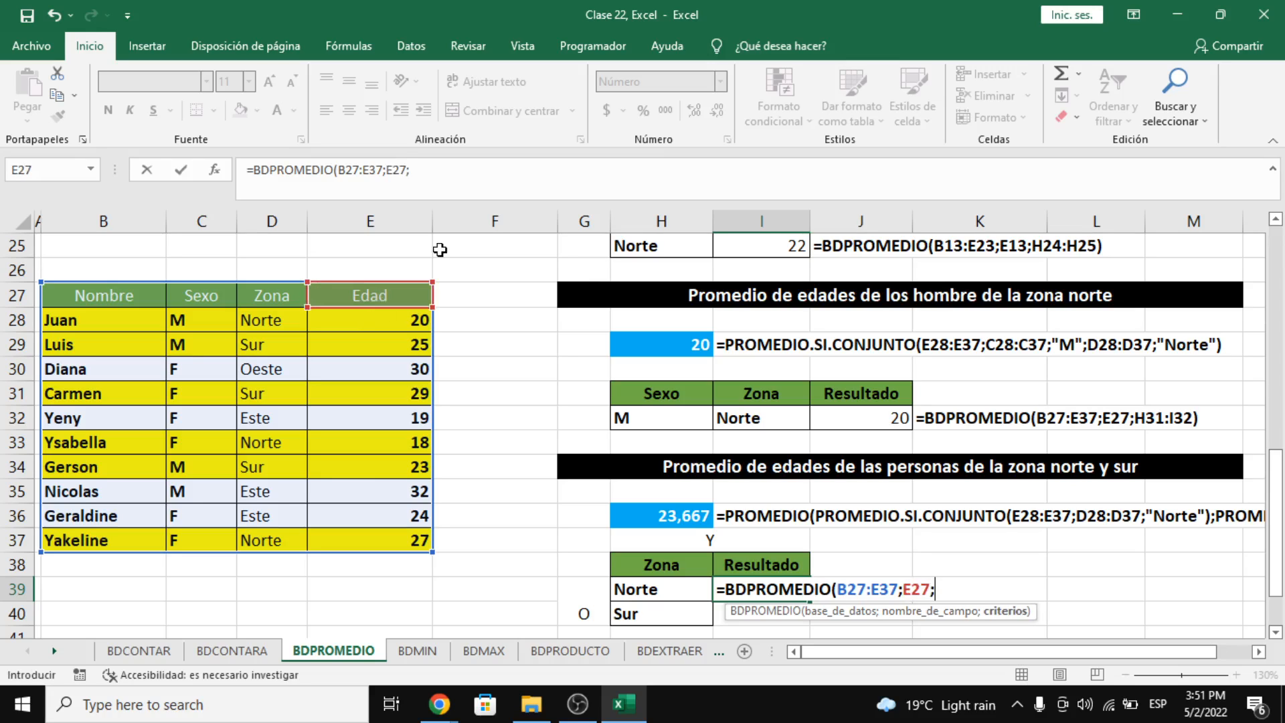
{"action": "left_click_drag", "start_coordinate": [701, 560], "coordinate": [695, 605]}
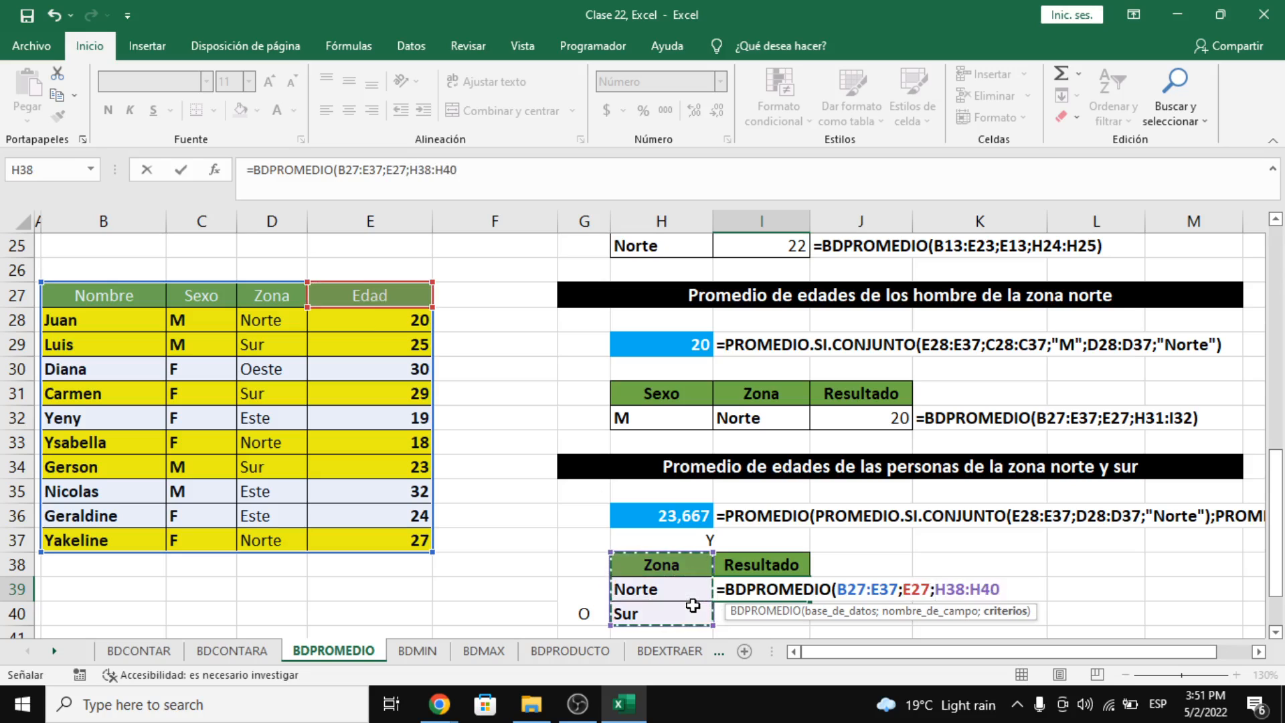
{"action": "key", "text": "Return"}
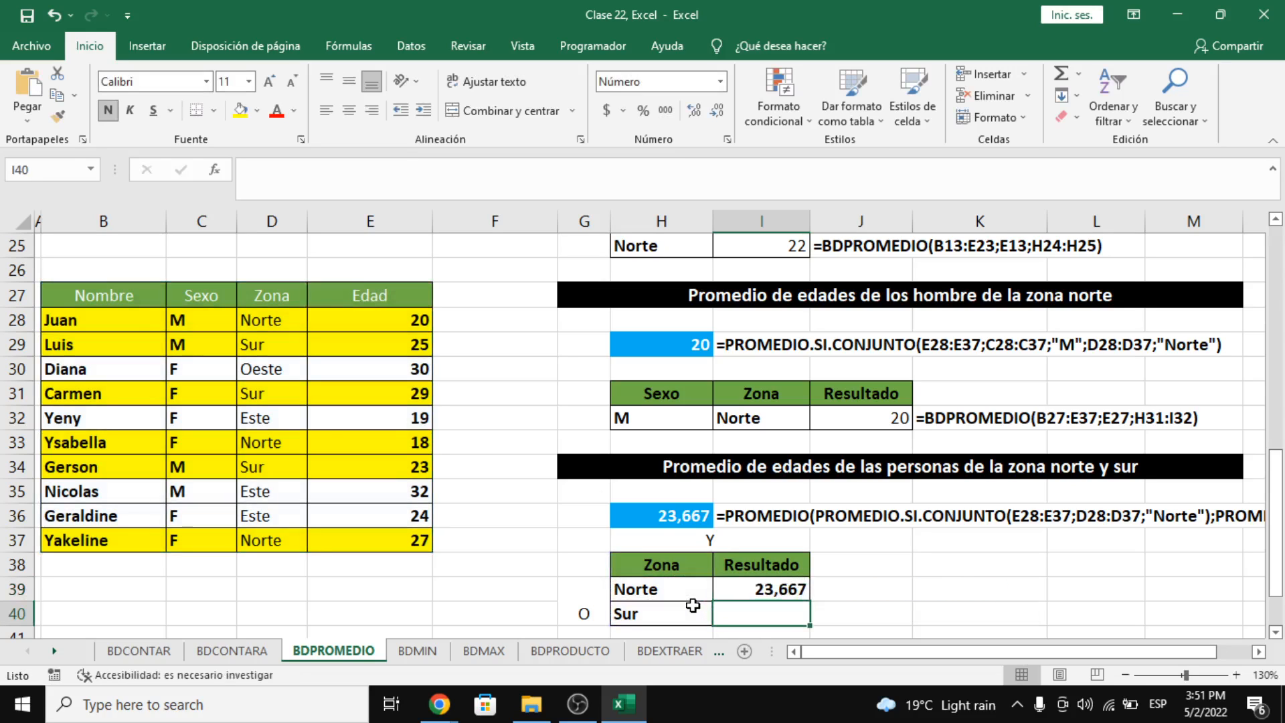
Step: Compare the PROMEDIO result in H36 with the BDPROMEDIO result in I39
{"action": "left_click", "coordinate": [672, 512]}
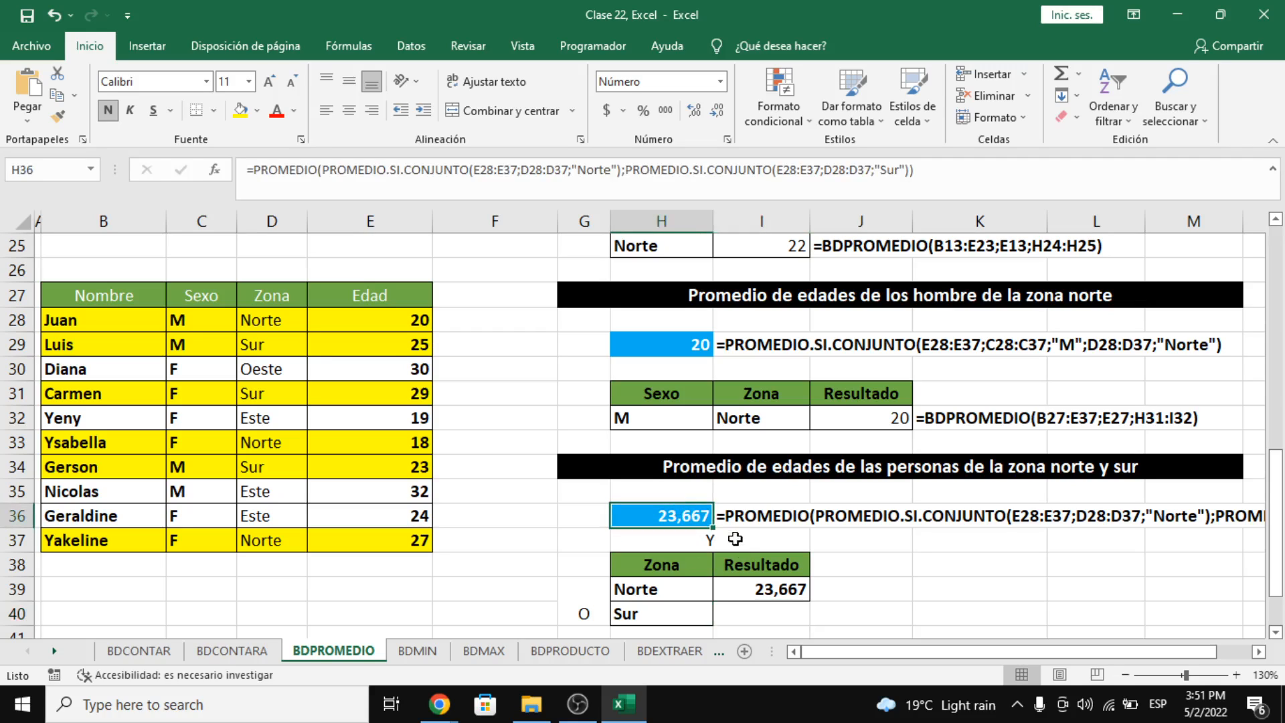
{"action": "left_click", "coordinate": [774, 595], "text": "ctrl"}
{"action": "left_click", "coordinate": [684, 522]}
{"action": "left_click", "coordinate": [760, 594], "text": "ctrl"}
Step: Display the formula of I39 as text in J39 with FORMULATEXTO
{"action": "left_click", "coordinate": [845, 587]}
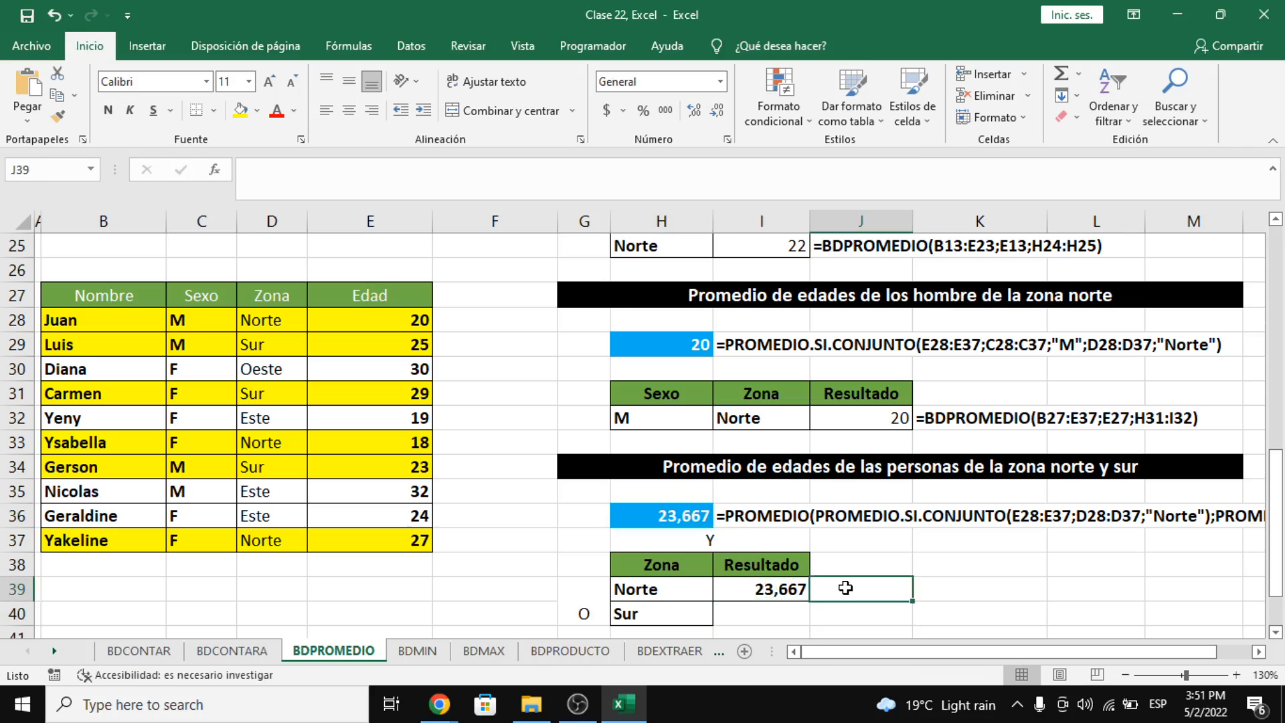
{"action": "type", "text": "=formula"}
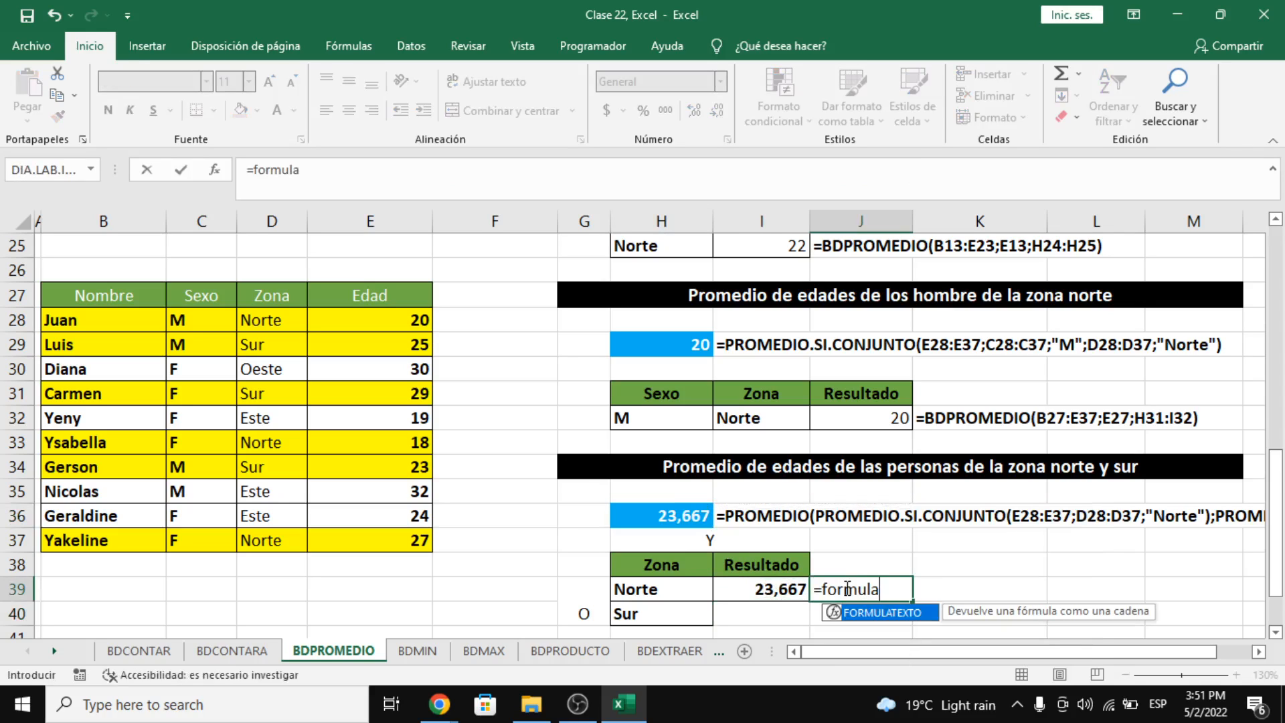
{"action": "key", "text": "Tab"}
{"action": "key", "text": "Left"}
{"action": "key", "text": "Left"}
{"action": "key", "text": "Right"}
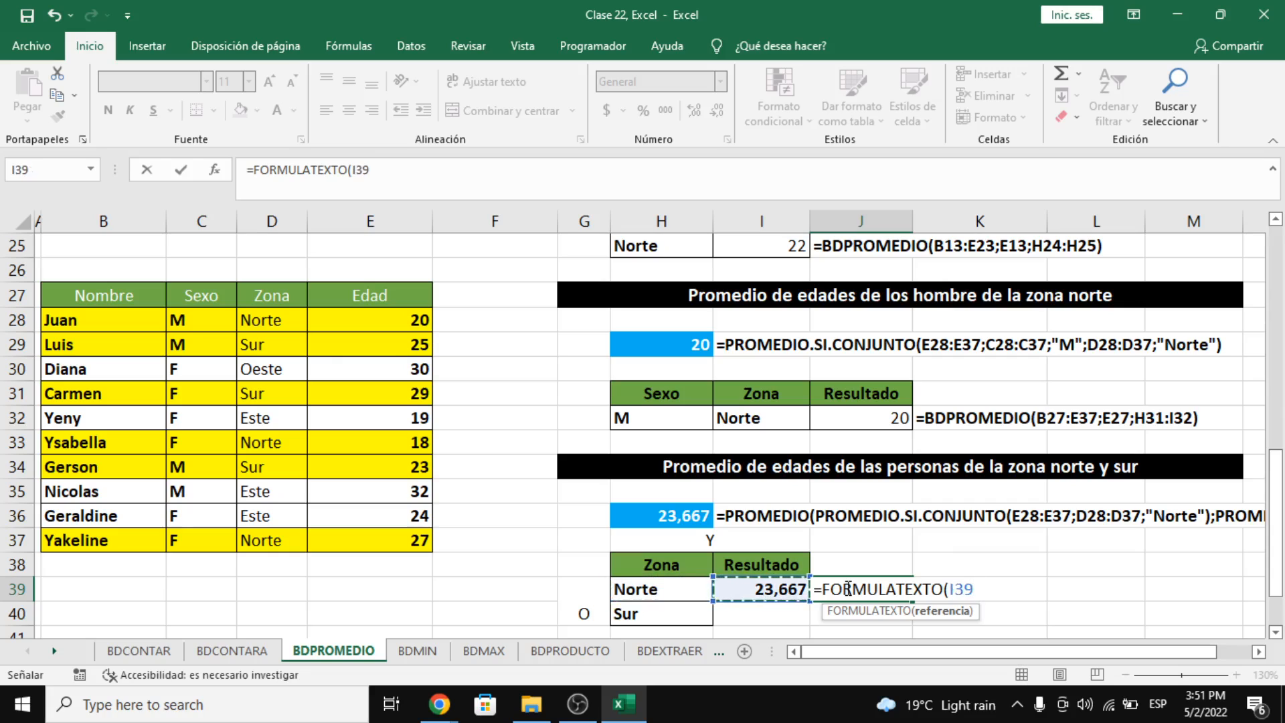
{"action": "type", "text": ")"}
{"action": "key", "text": "ctrl+Return"}
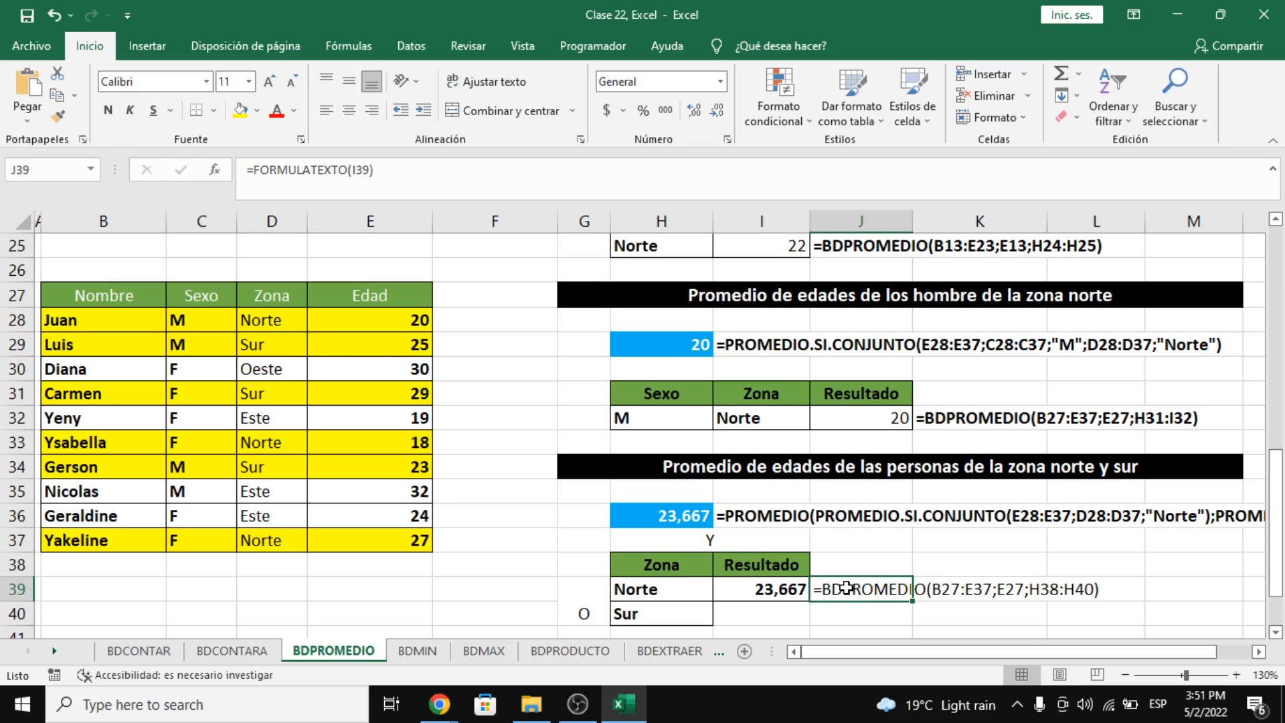
Step: Compare the full nested PROMEDIO formula text in row 36 with the shorter BDPROMEDIO formula text in J39
{"action": "left_click_drag", "start_coordinate": [921, 653], "coordinate": [1022, 648]}
{"action": "scroll", "coordinate": [708, 520], "scroll_direction": "right", "scroll_amount": 2}
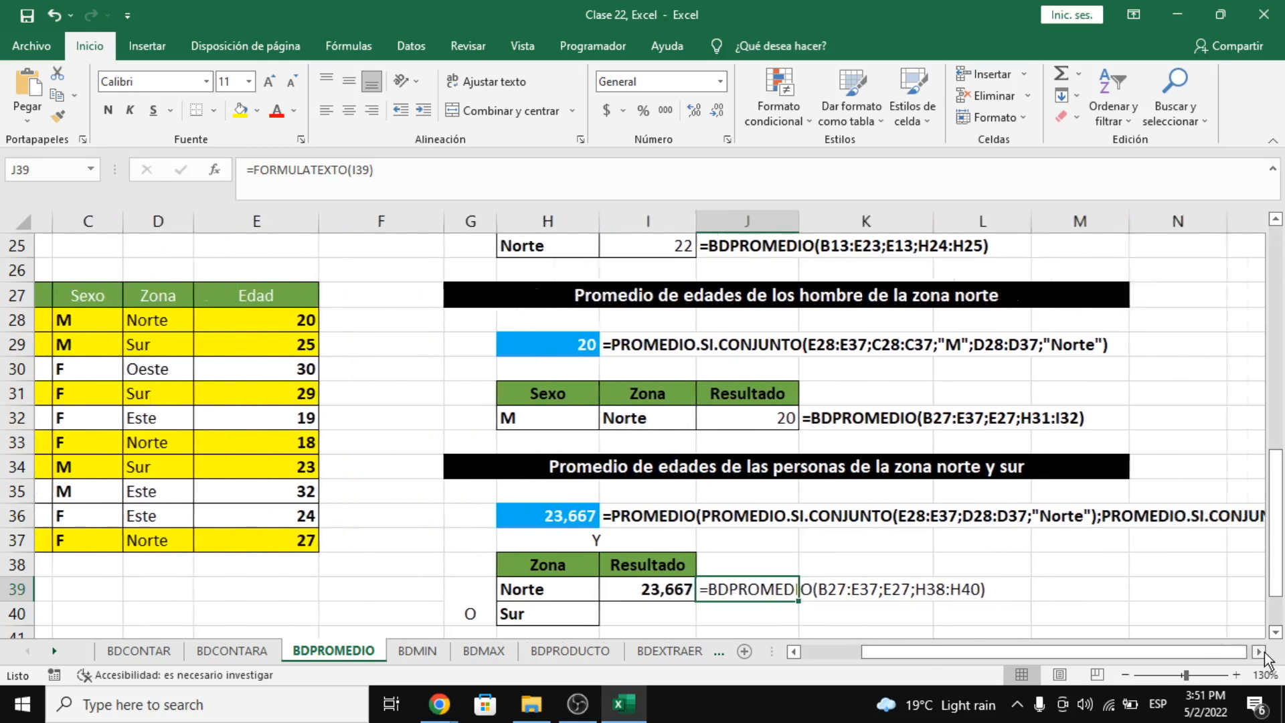
{"action": "scroll", "coordinate": [708, 520], "scroll_direction": "right", "scroll_amount": 2}
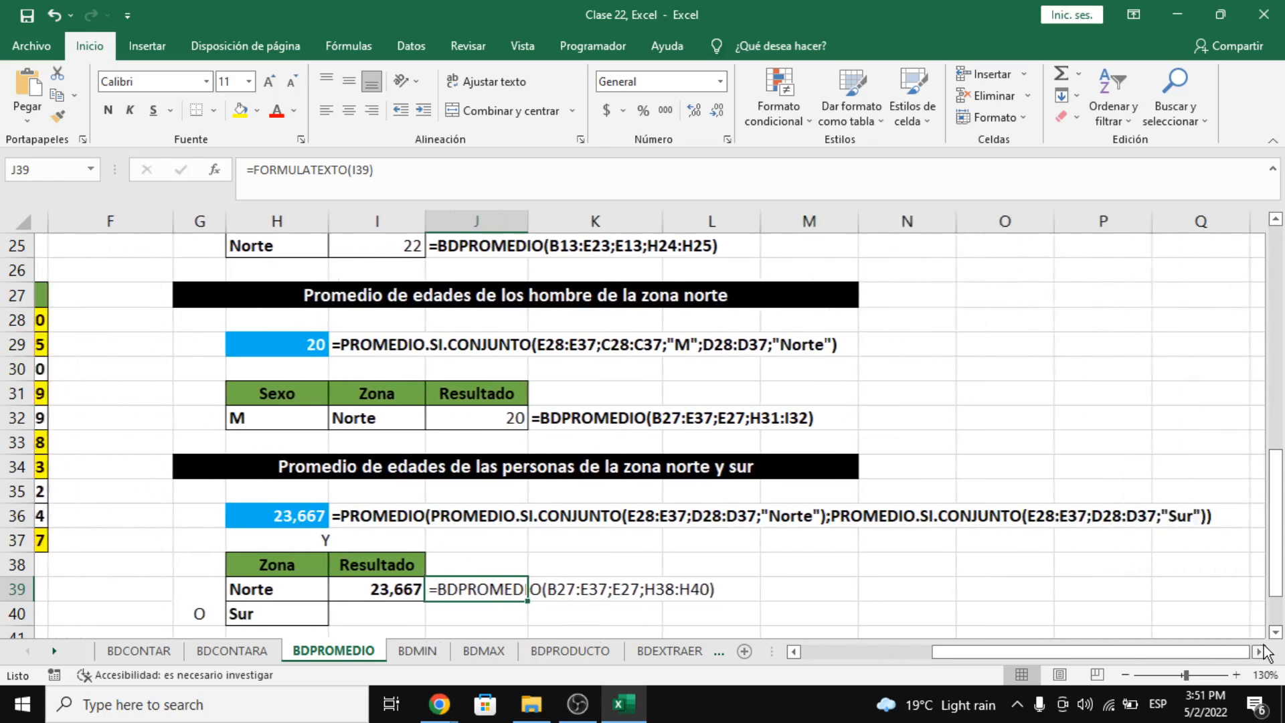
{"action": "left_click_drag", "start_coordinate": [428, 517], "coordinate": [1122, 510]}
{"action": "left_click", "coordinate": [452, 593]}
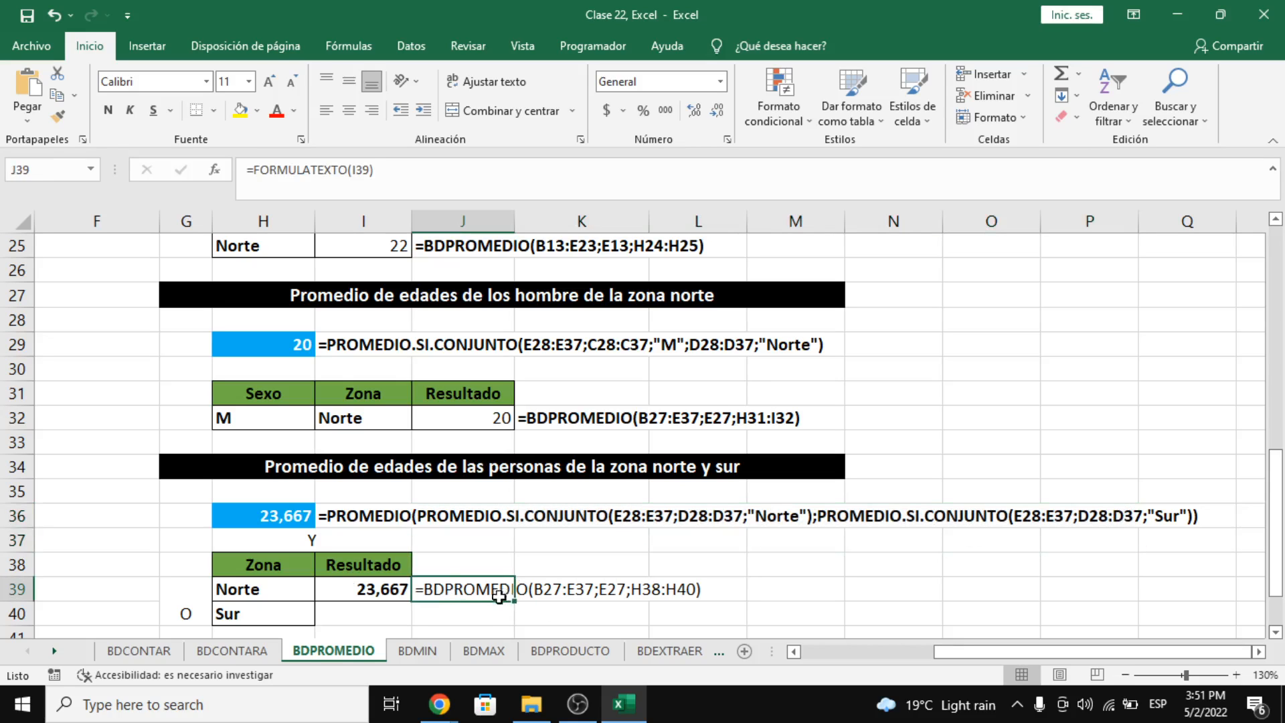
{"action": "left_click_drag", "start_coordinate": [1010, 650], "coordinate": [835, 659]}
{"action": "left_click", "coordinate": [743, 543]}
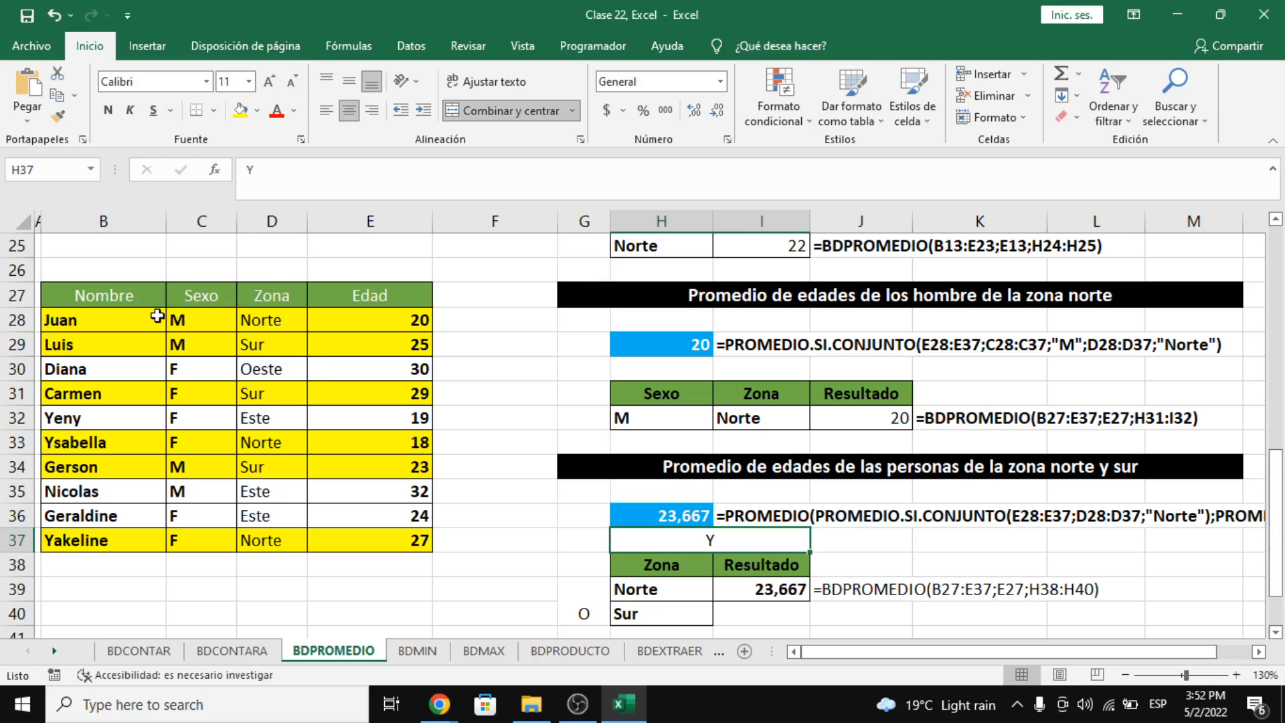
Step: Review the fields of the age table through its headers in B27:E27 and each of columns B to E
{"action": "left_click_drag", "start_coordinate": [67, 295], "coordinate": [384, 296]}
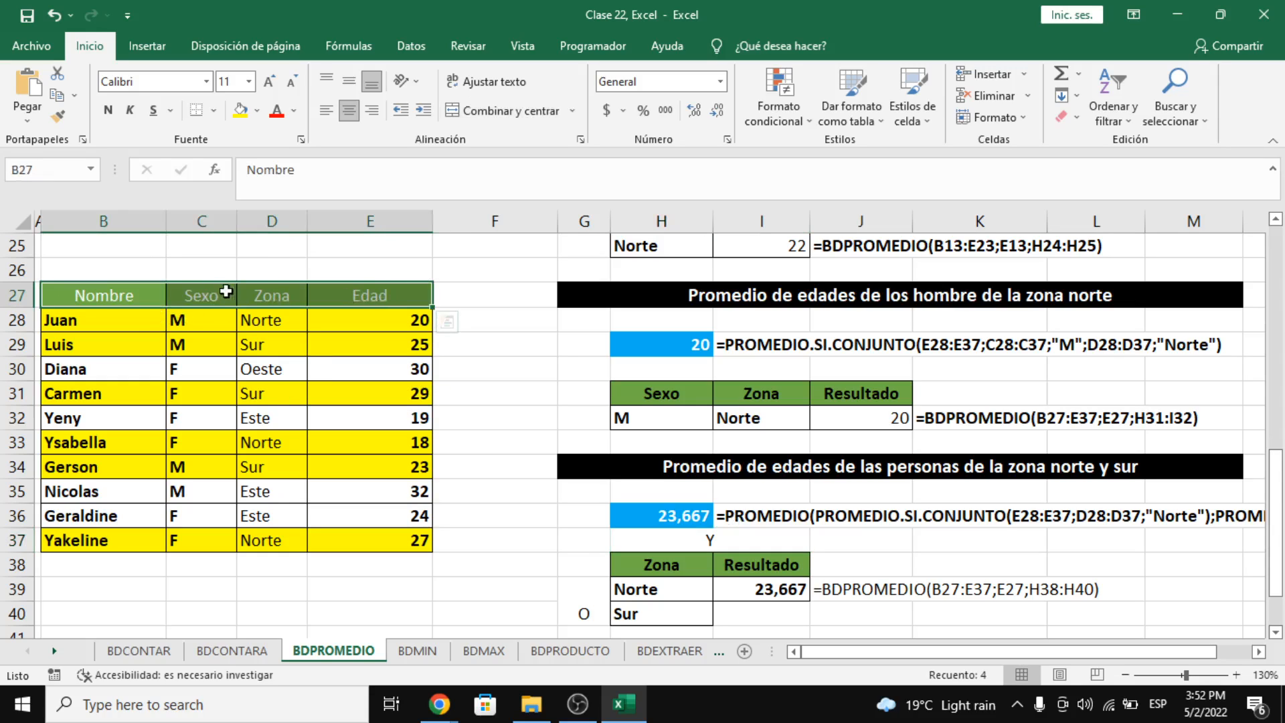
{"action": "left_click", "coordinate": [200, 220]}
{"action": "left_click", "coordinate": [271, 221]}
{"action": "left_click", "coordinate": [370, 221]}
{"action": "left_click", "coordinate": [369, 295]}
{"action": "left_click", "coordinate": [133, 292]}
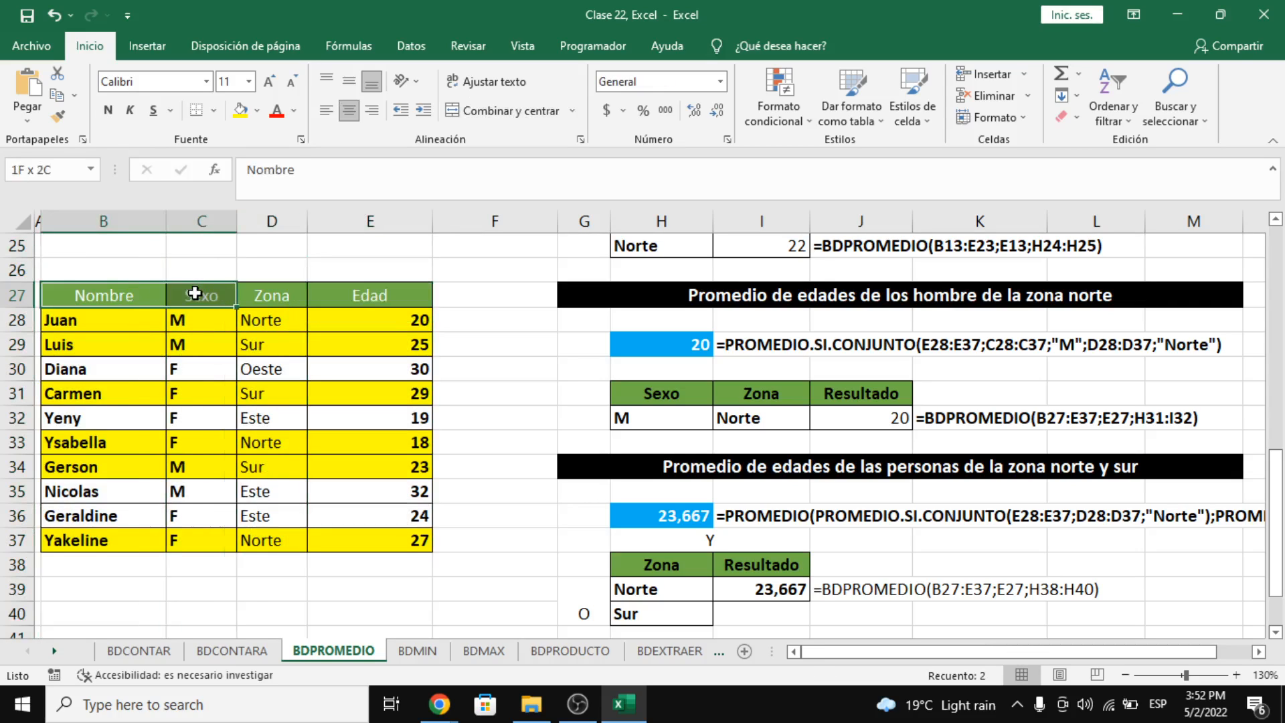
{"action": "left_click", "coordinate": [104, 221]}
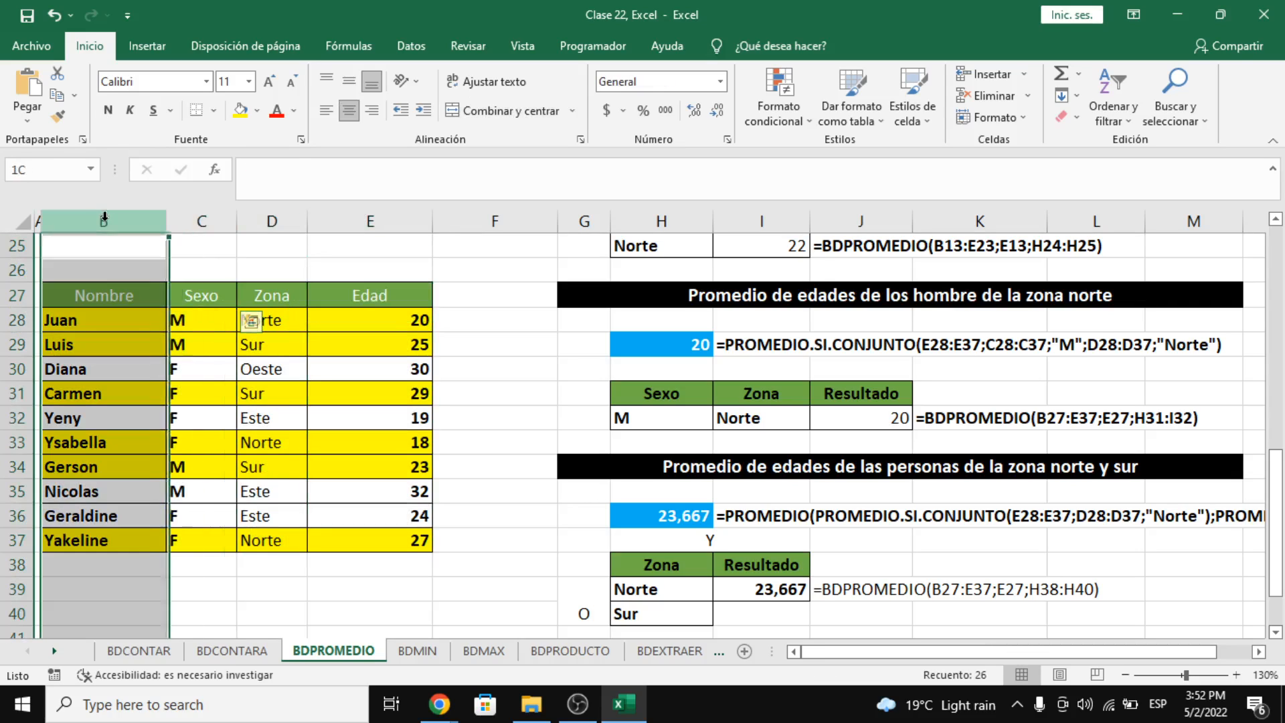
{"action": "left_click", "coordinate": [194, 221]}
{"action": "left_click", "coordinate": [268, 221]}
{"action": "left_click", "coordinate": [335, 221]}
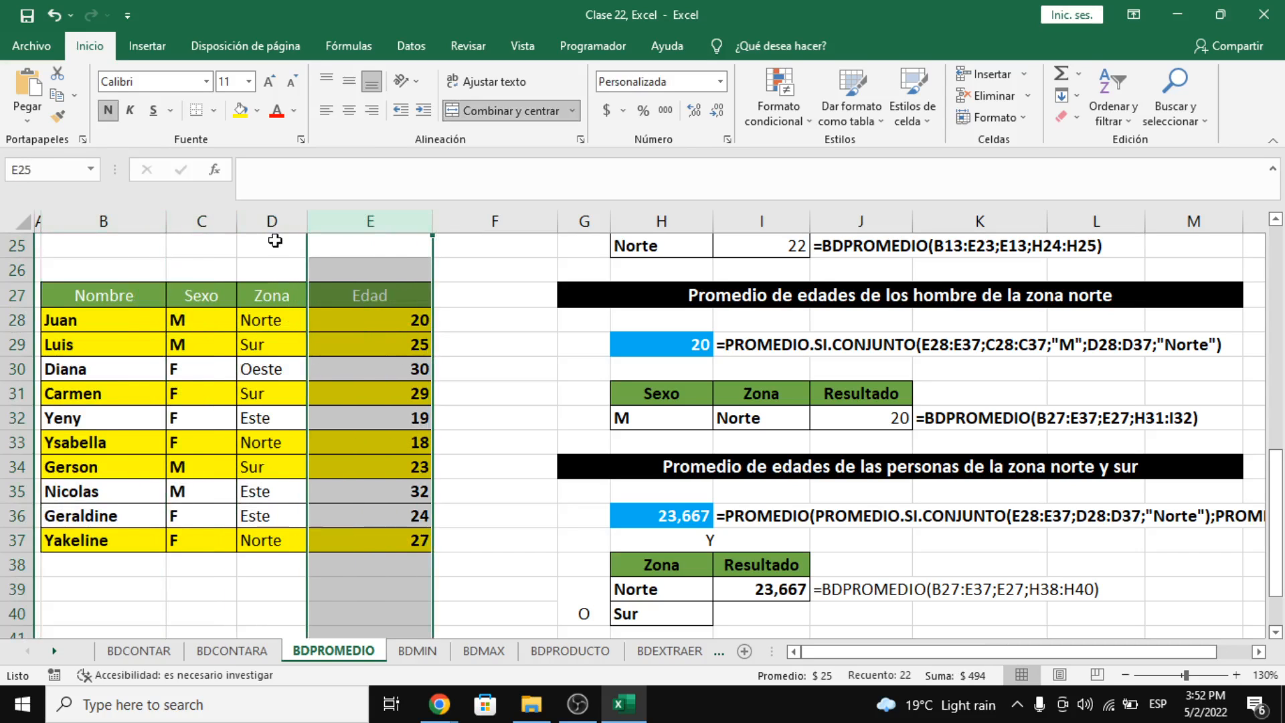
Step: Examine the individual records of the age table one row at a time, from row 28 to row 34
{"action": "left_click", "coordinate": [16, 320]}
{"action": "left_click", "coordinate": [16, 344]}
{"action": "left_click", "coordinate": [13, 370]}
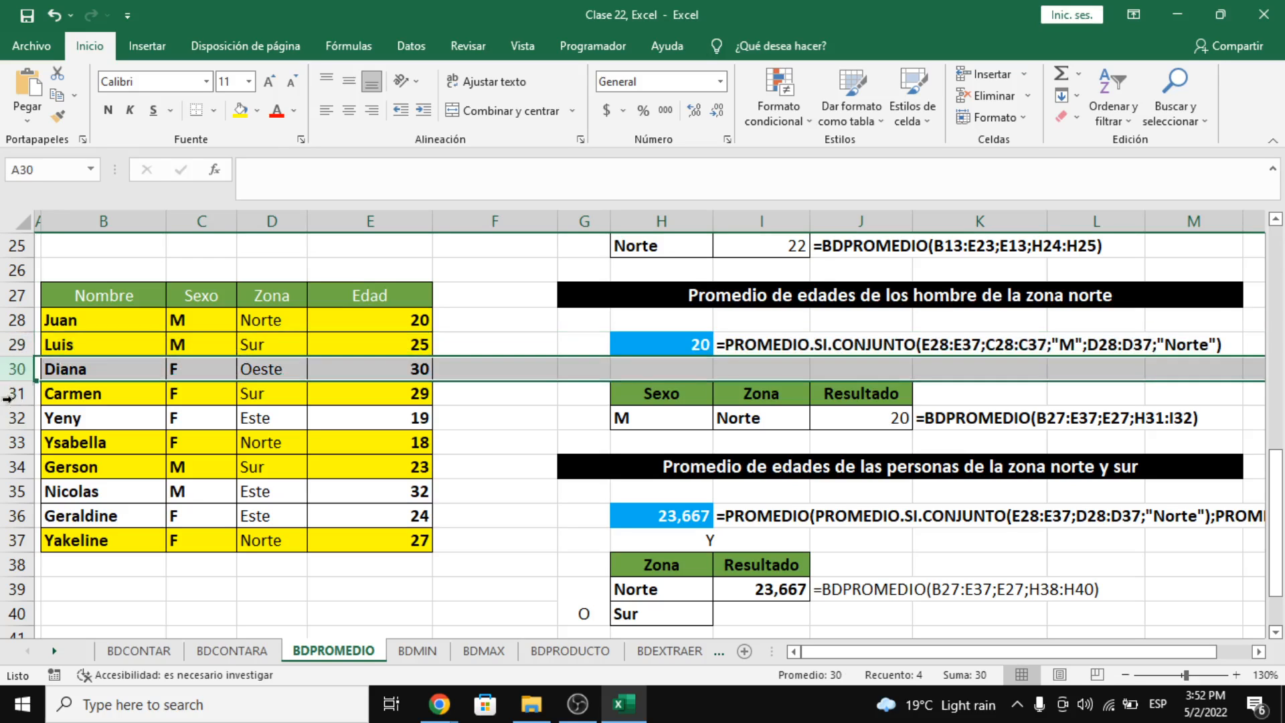
{"action": "left_click", "coordinate": [17, 394]}
{"action": "left_click", "coordinate": [19, 418]}
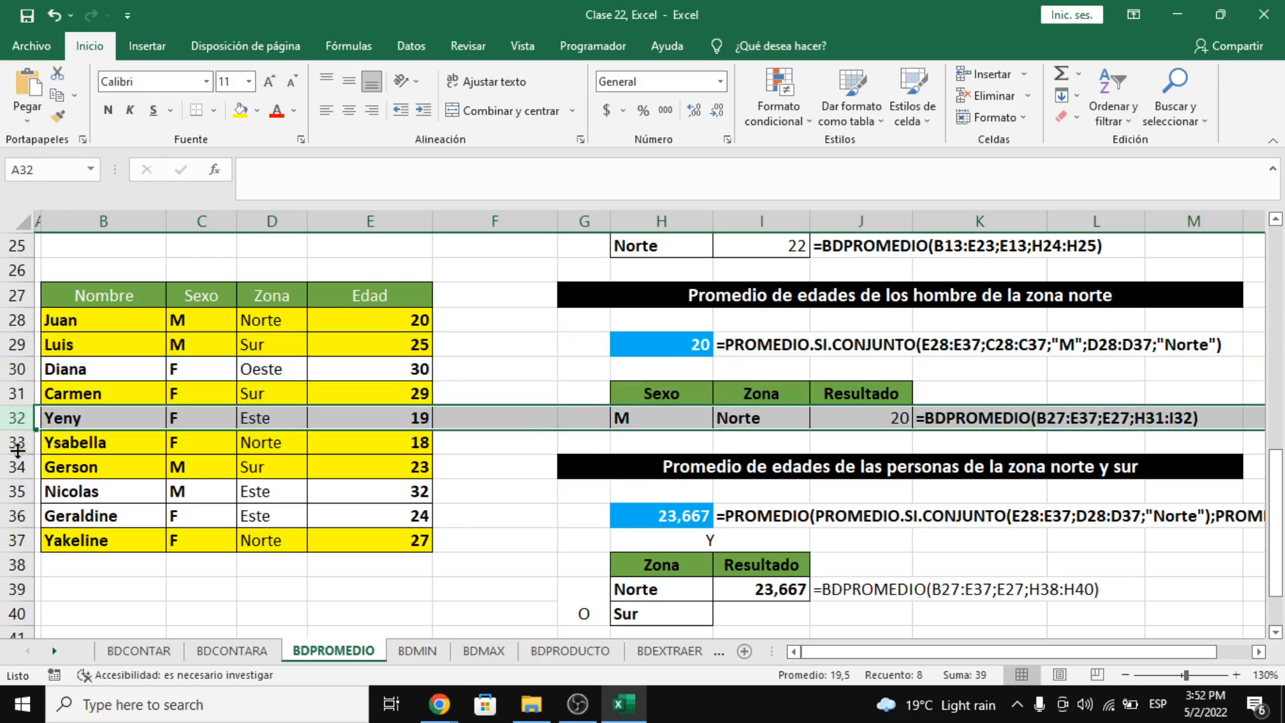
{"action": "left_click", "coordinate": [17, 443]}
{"action": "left_click", "coordinate": [10, 466]}
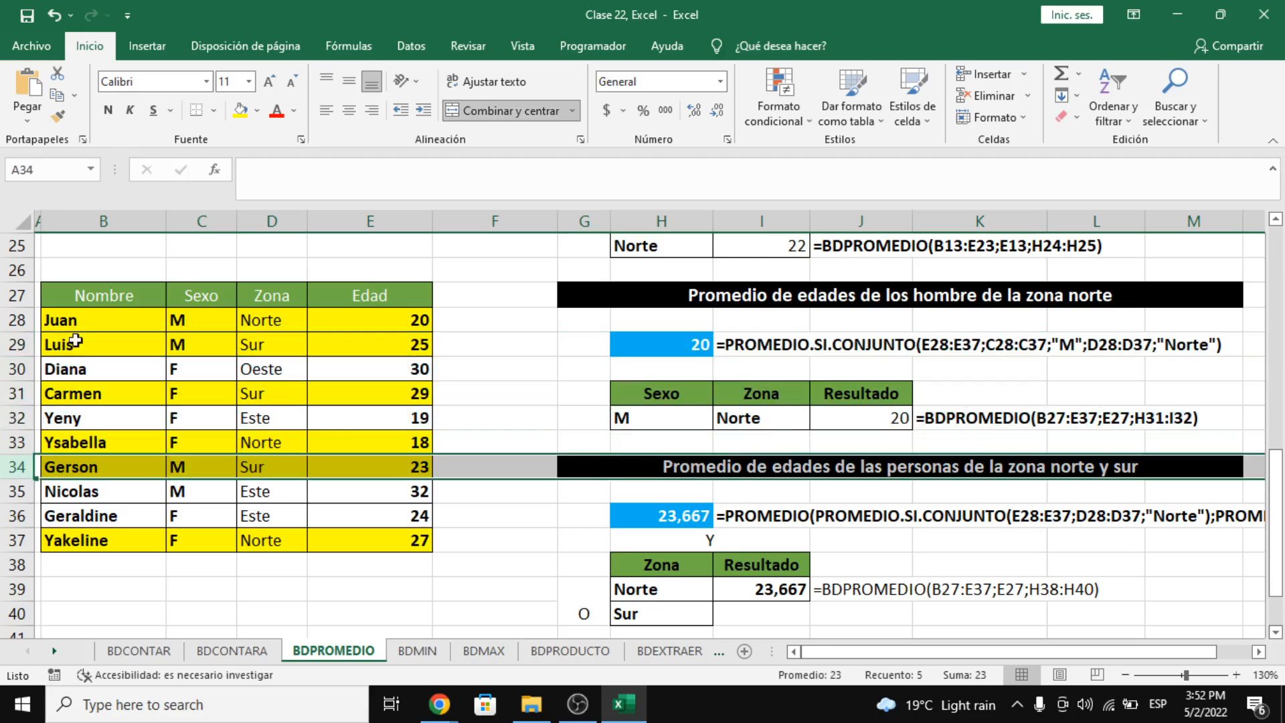
Step: Review the whole database range B27:E37, its header row and the entries under Nombre
{"action": "left_click_drag", "start_coordinate": [106, 295], "coordinate": [367, 526]}
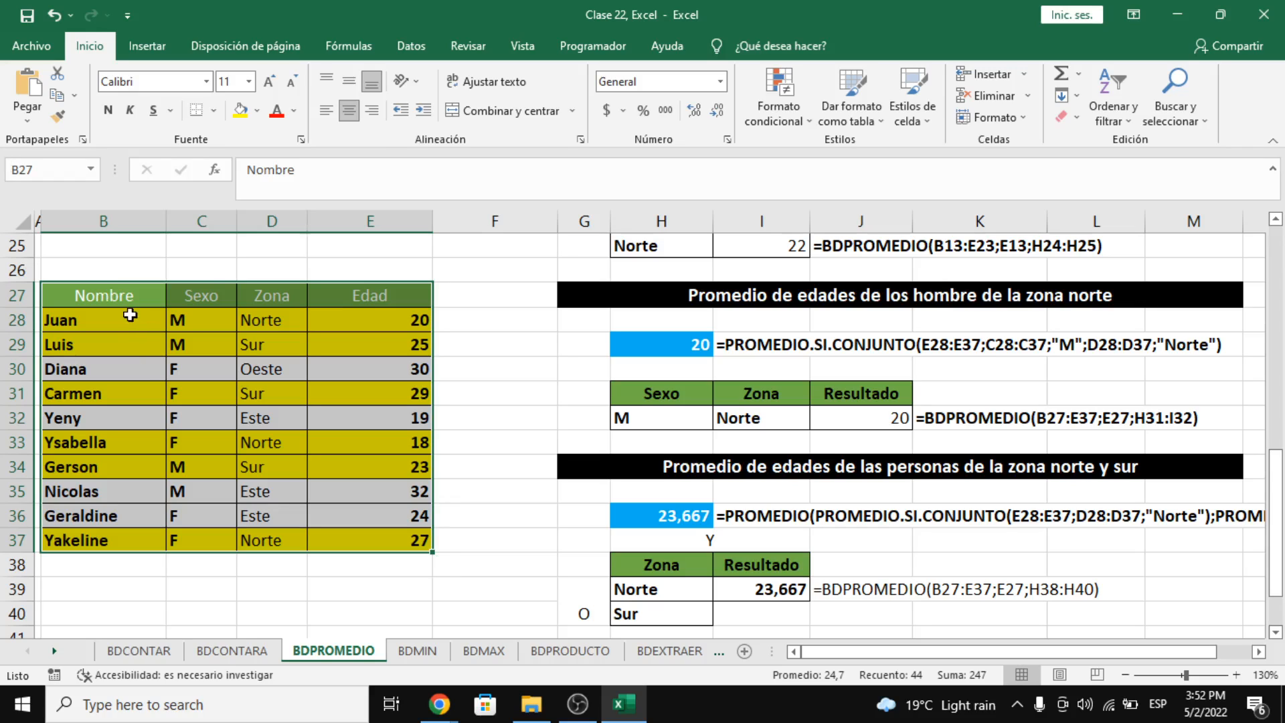
{"action": "left_click", "coordinate": [81, 305]}
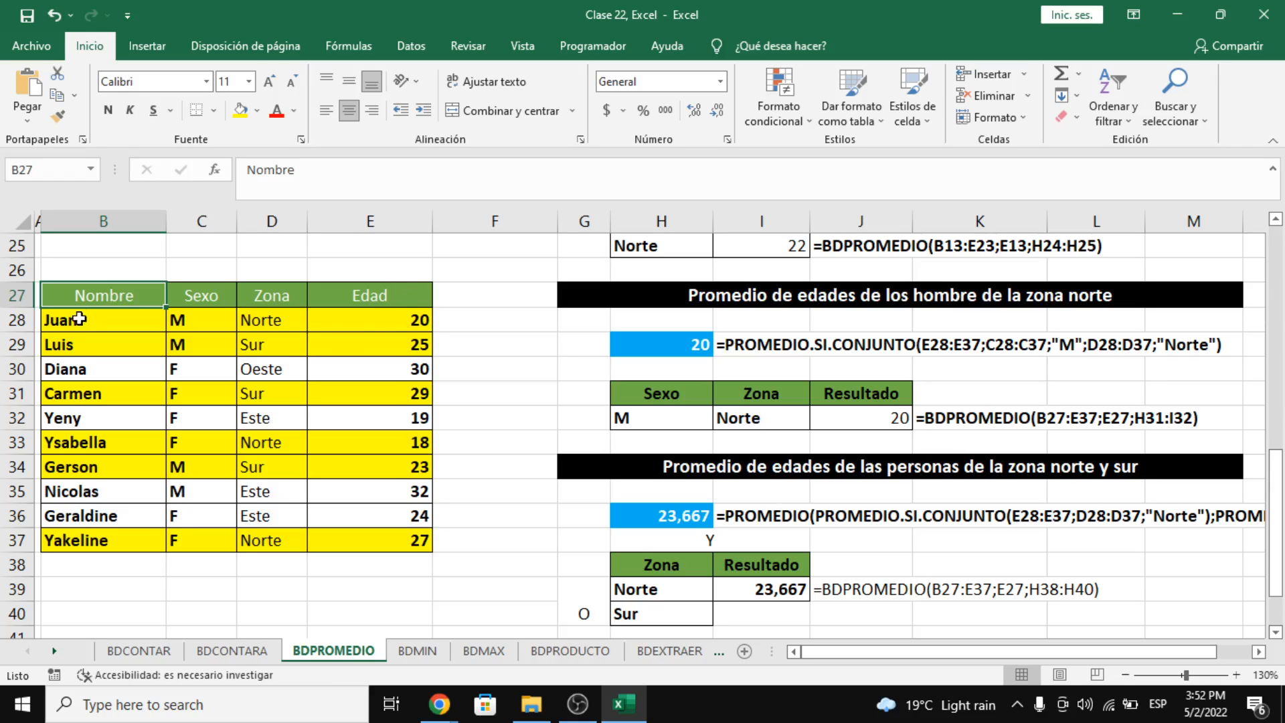
{"action": "left_click_drag", "start_coordinate": [78, 302], "coordinate": [392, 297]}
{"action": "left_click_drag", "start_coordinate": [138, 323], "coordinate": [158, 559]}
{"action": "left_click", "coordinate": [272, 417]}
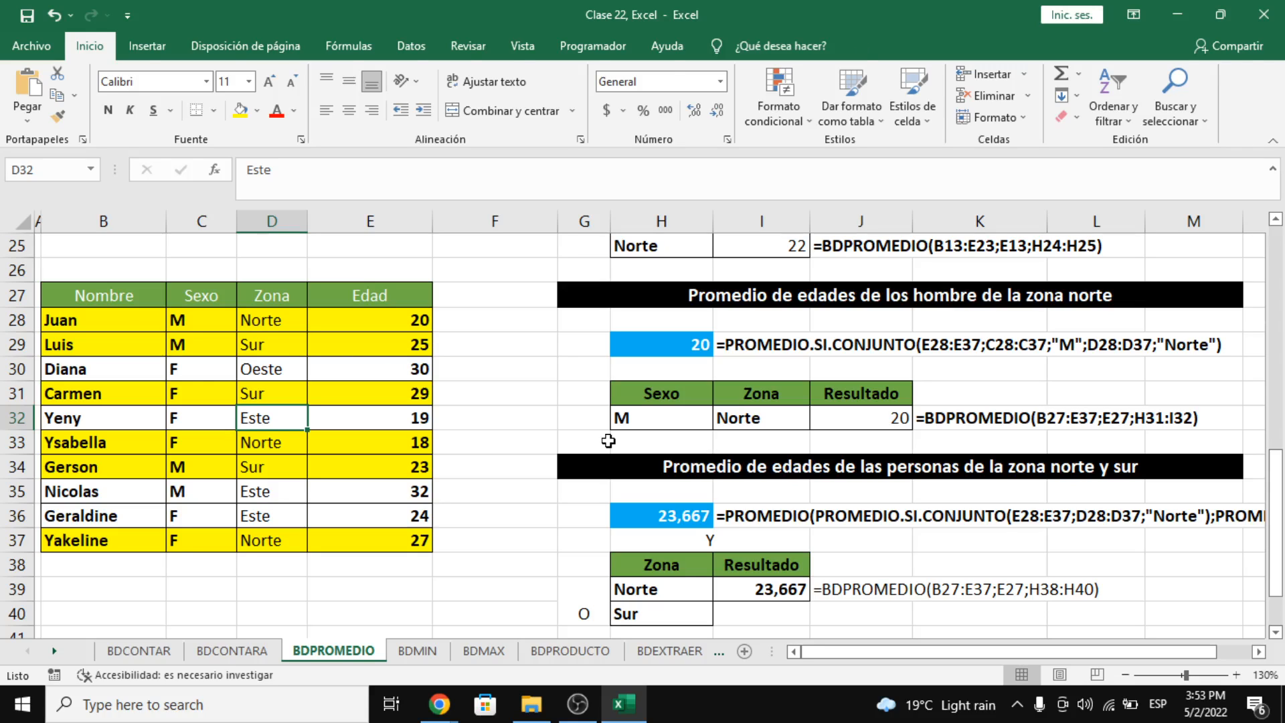
Step: Switch to the Google Meet call, check its chat messages, and close the chat
{"action": "key", "text": "alt+Tab"}
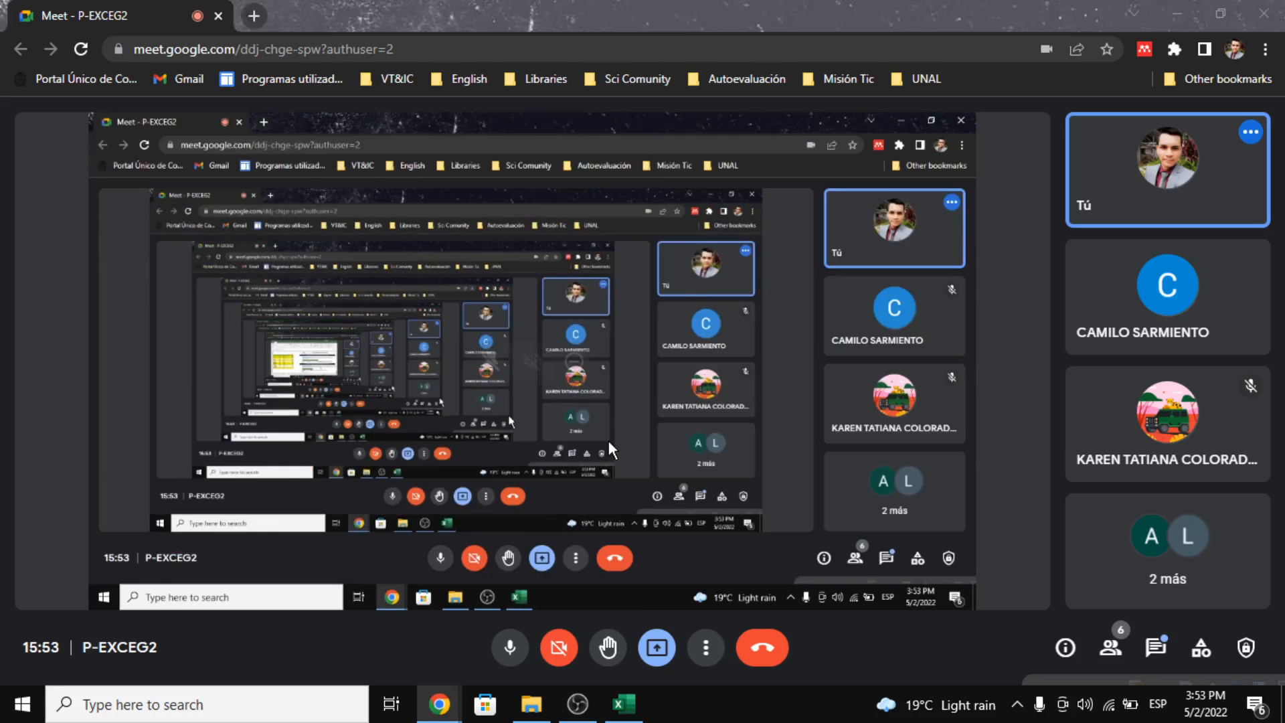
{"action": "key", "text": "alt+Tab"}
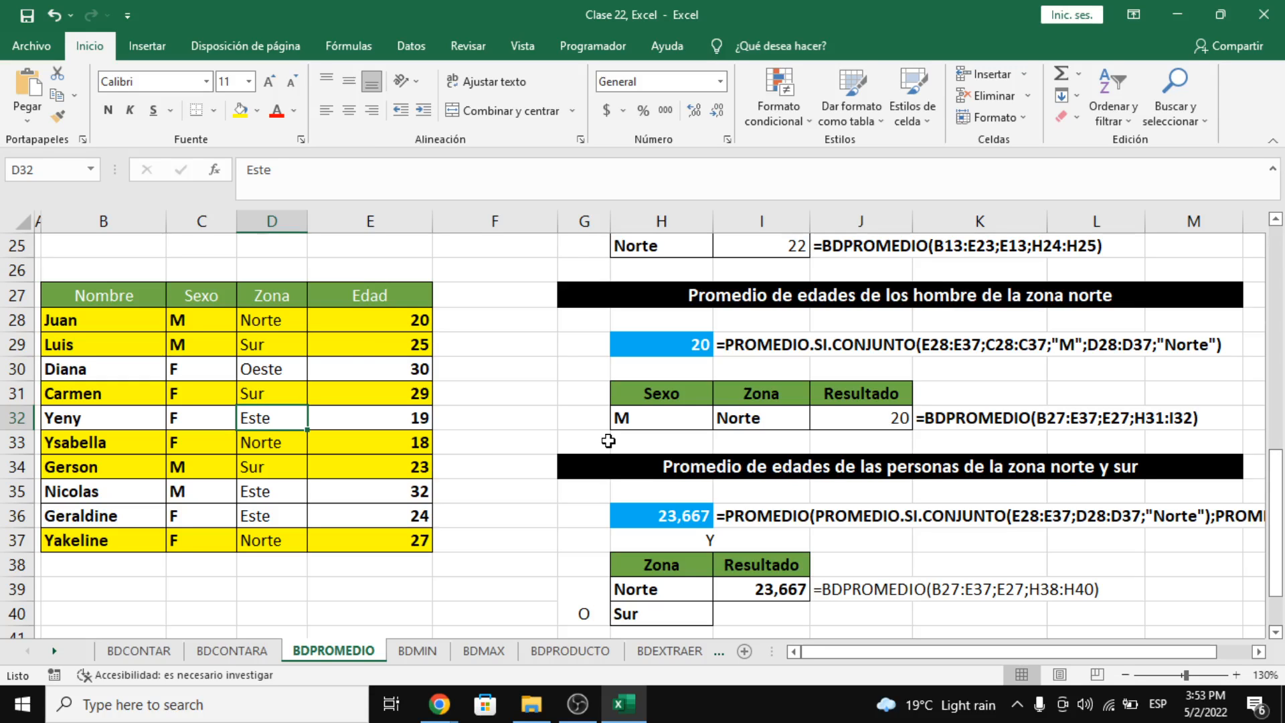
{"action": "key", "text": "alt+Tab"}
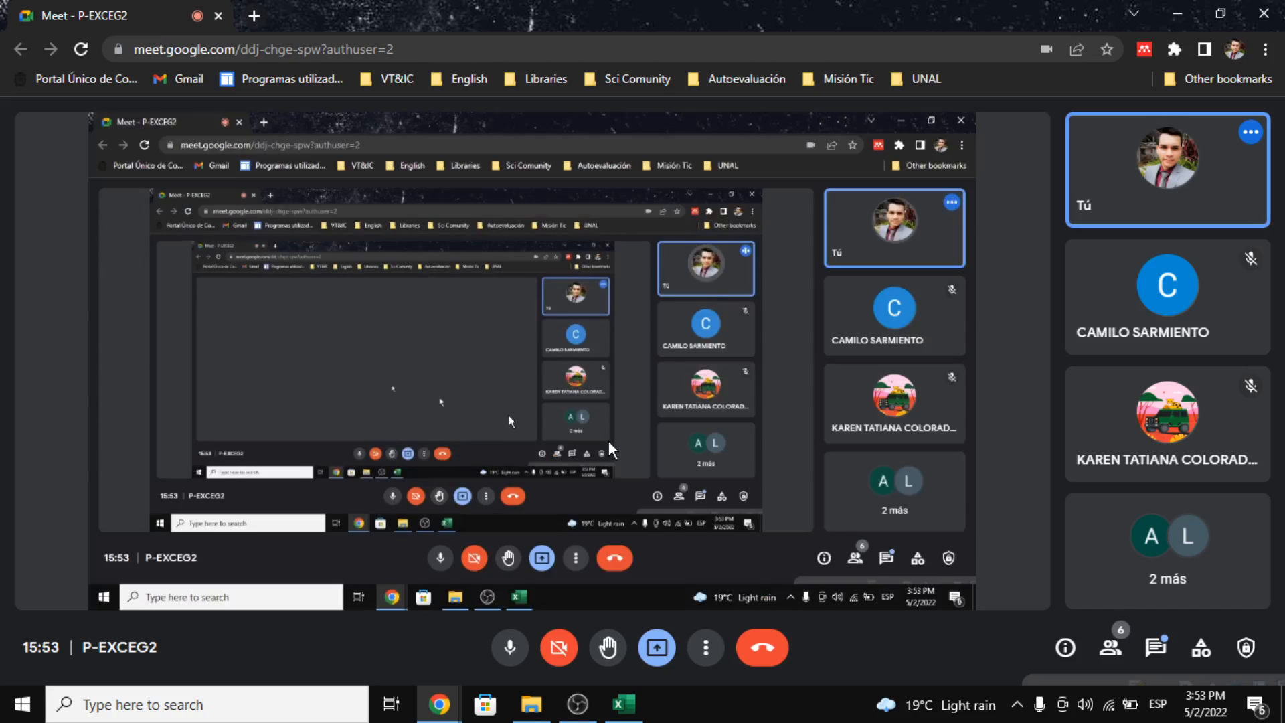
{"action": "key", "text": "alt+Tab"}
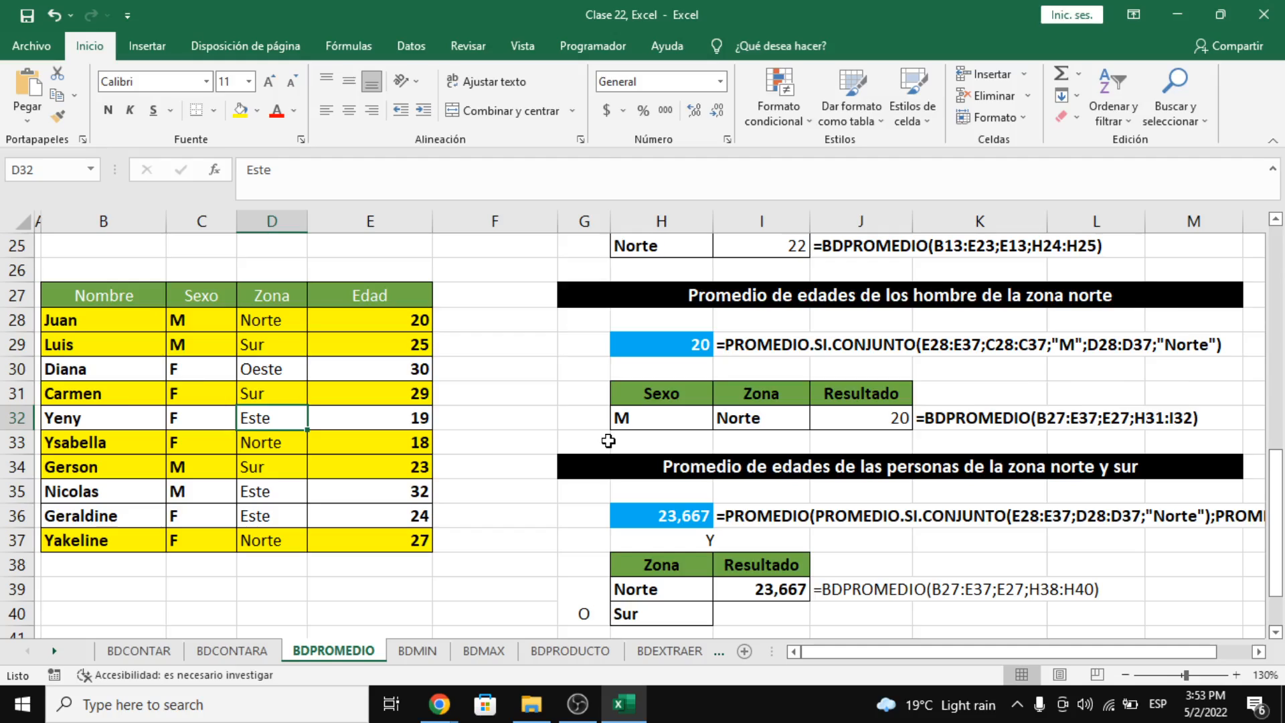
{"action": "key", "text": "alt+Tab"}
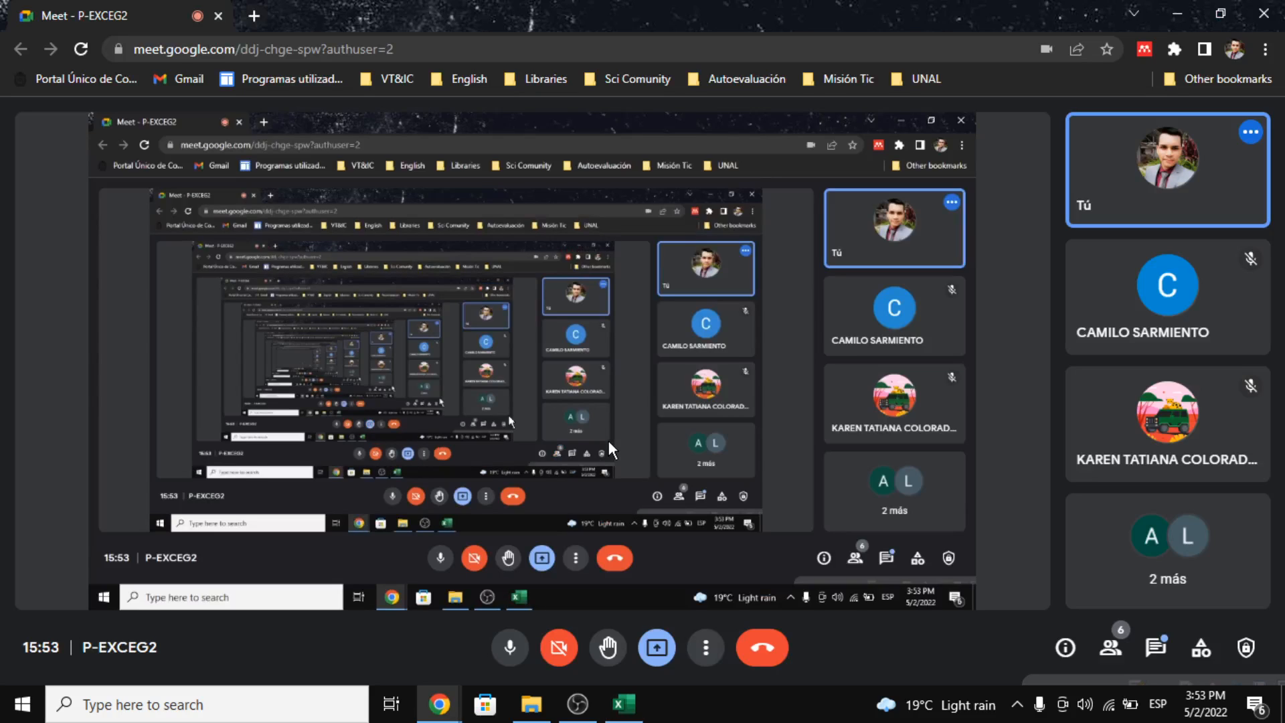
{"action": "left_click", "coordinate": [1155, 647]}
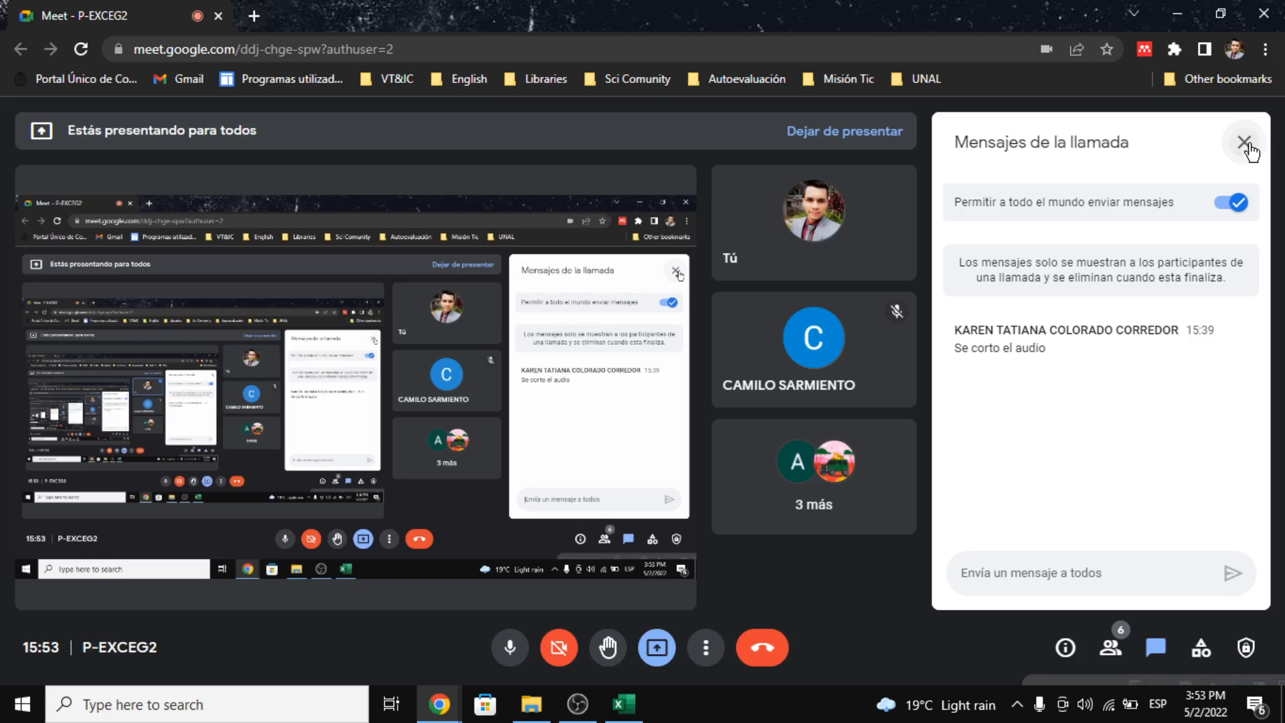
{"action": "left_click", "coordinate": [1244, 142]}
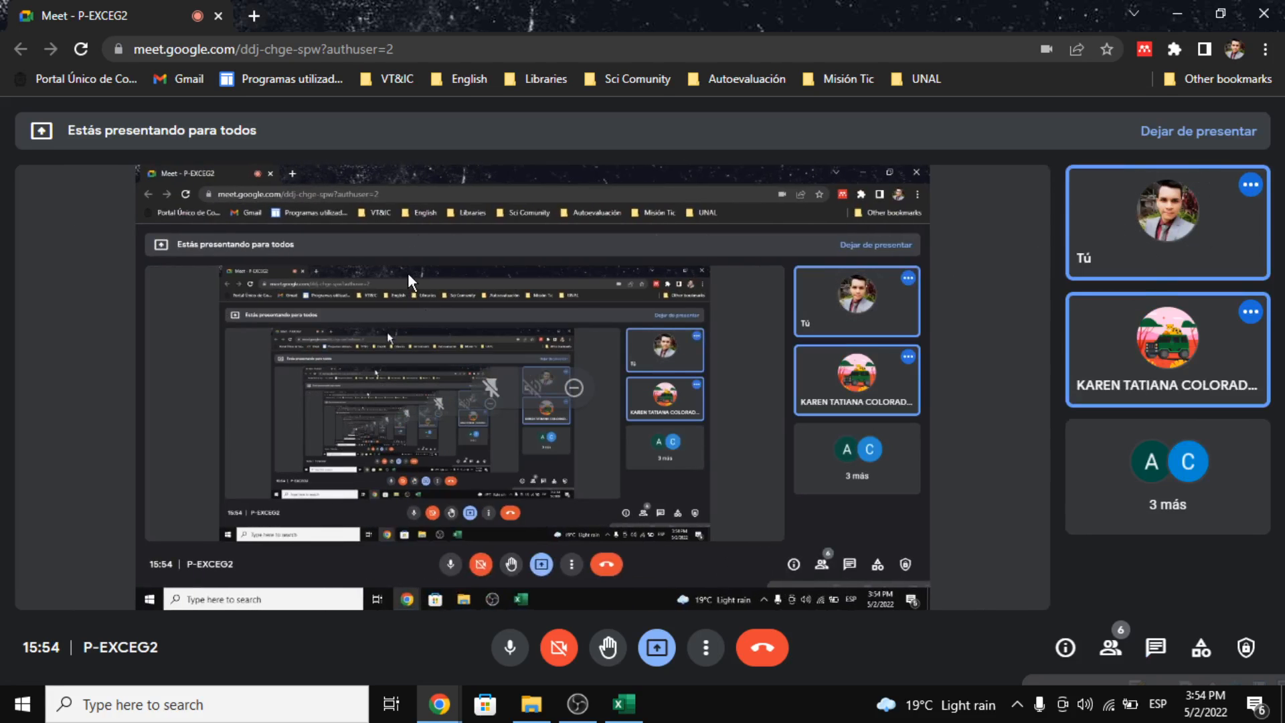
Step: Switch back to the Excel workbook and open the BDMIN sheet, glancing at the BDMAX sheet beside it
{"action": "key", "text": "alt+Tab"}
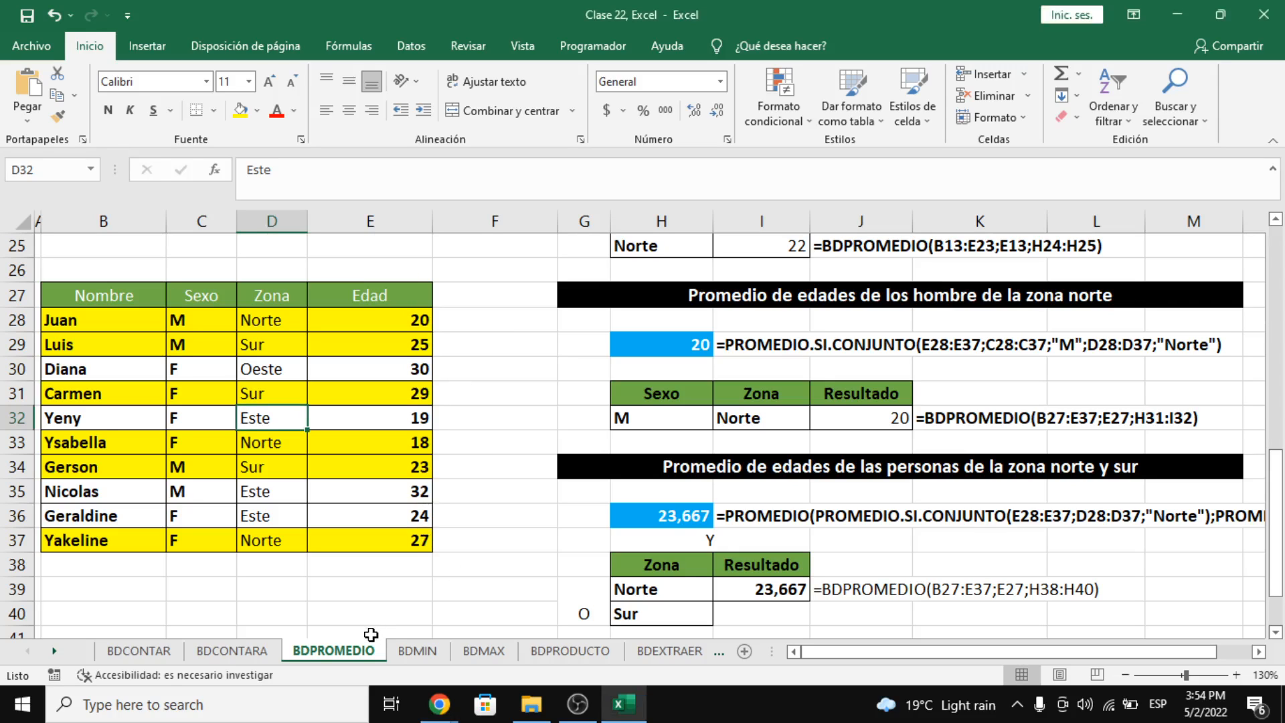
{"action": "left_click", "coordinate": [444, 659]}
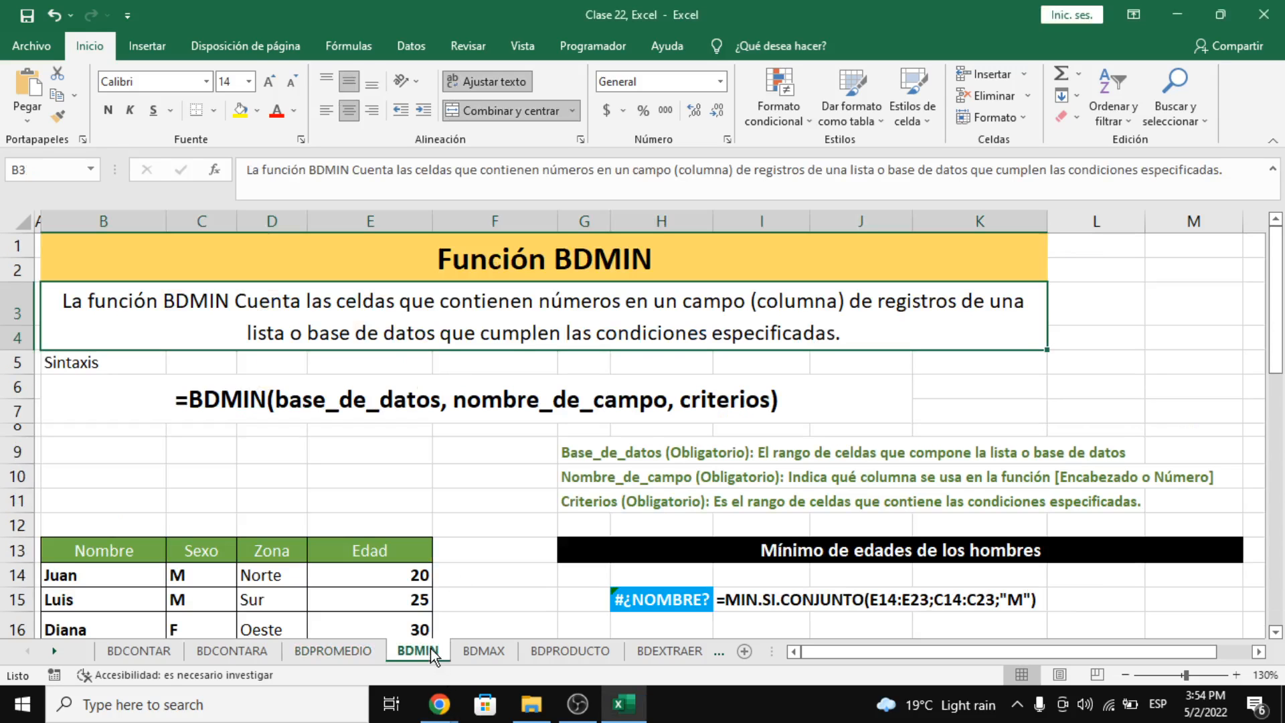
{"action": "left_click", "coordinate": [54, 651]}
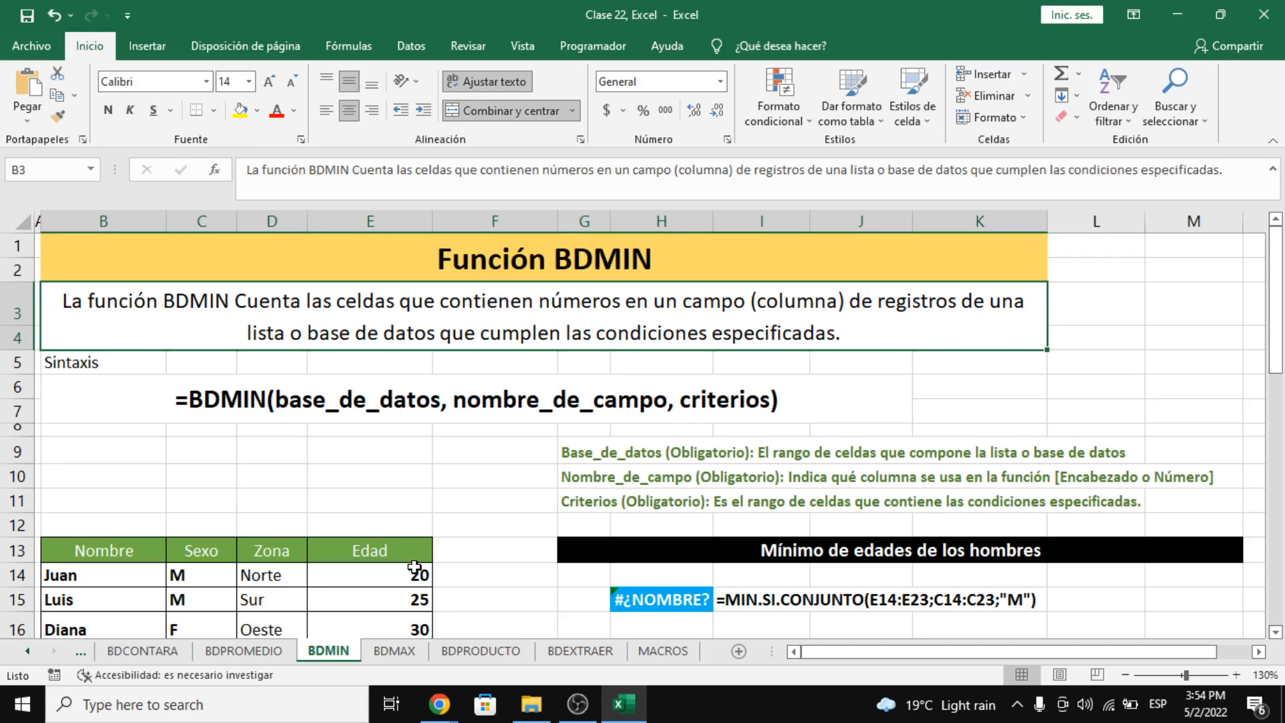
{"action": "left_click", "coordinate": [395, 650]}
{"action": "left_click", "coordinate": [332, 657]}
{"action": "left_click", "coordinate": [387, 649]}
{"action": "left_click", "coordinate": [346, 649]}
Step: Check the Google Meet call for responses from the class, alternating between it and the BDMIN sheet in Excel
{"action": "mouse_move", "coordinate": [441, 707]}
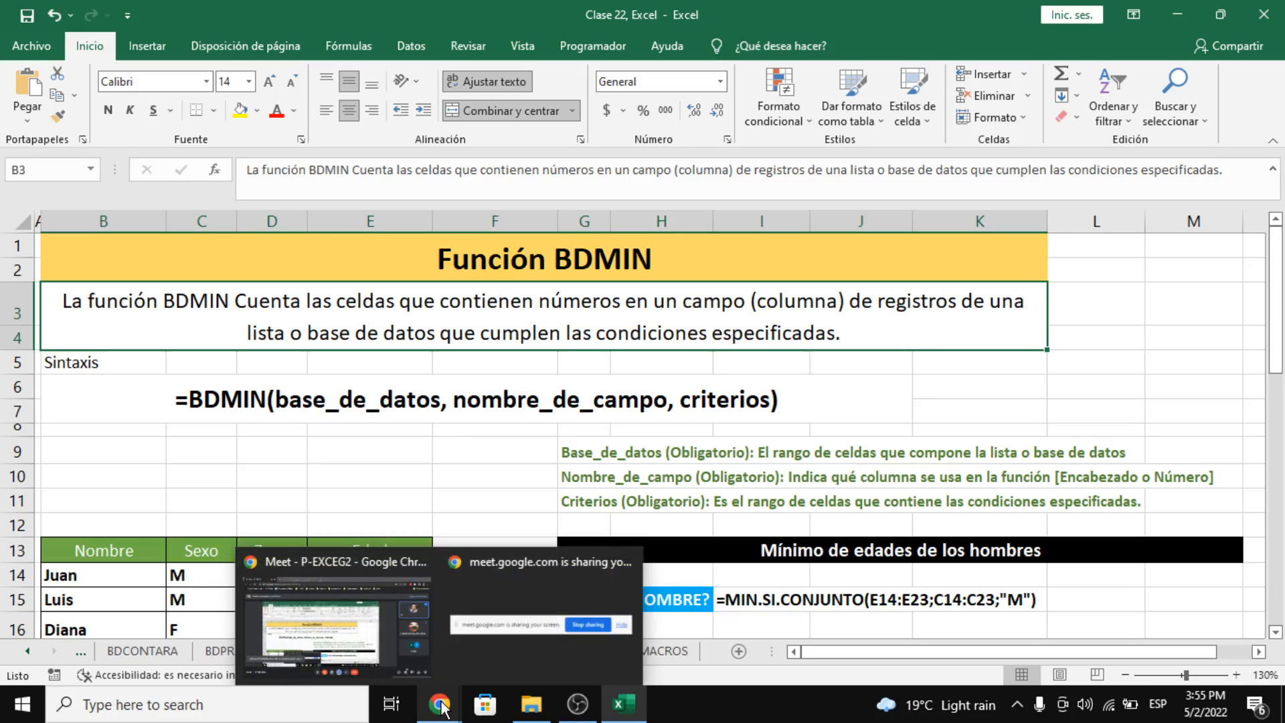
{"action": "left_click", "coordinate": [364, 636]}
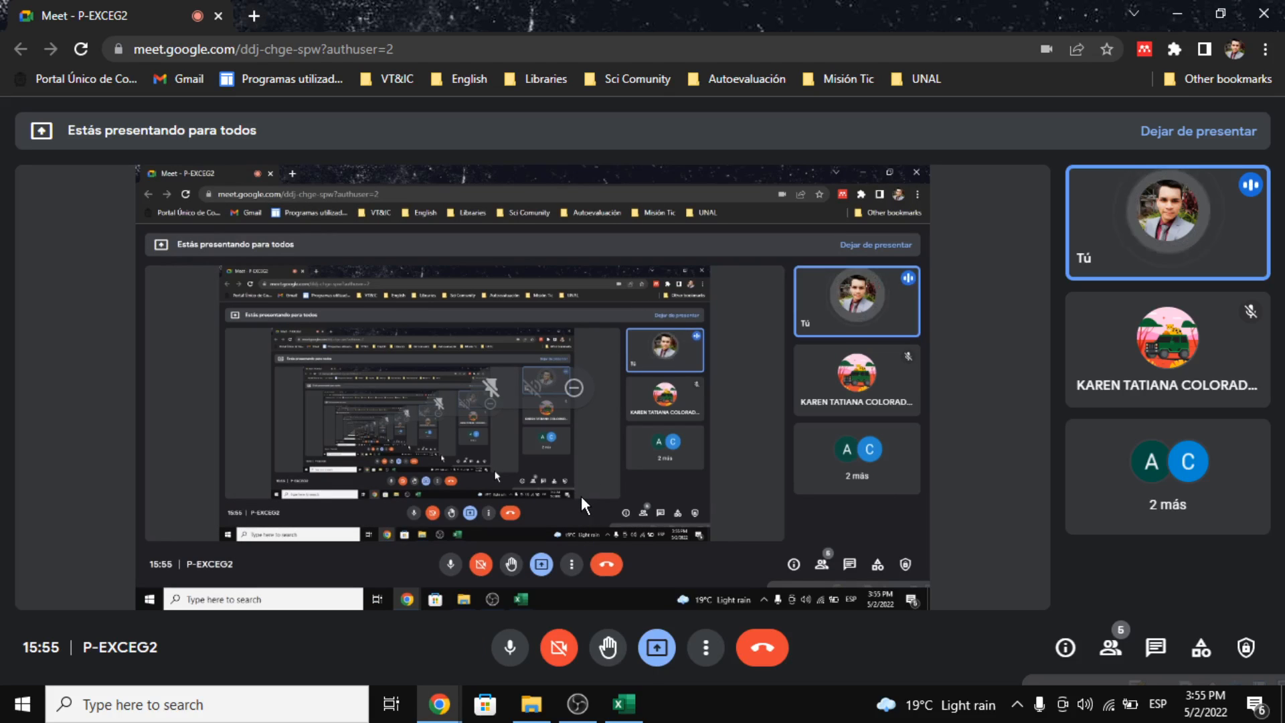
{"action": "left_click", "coordinate": [624, 703]}
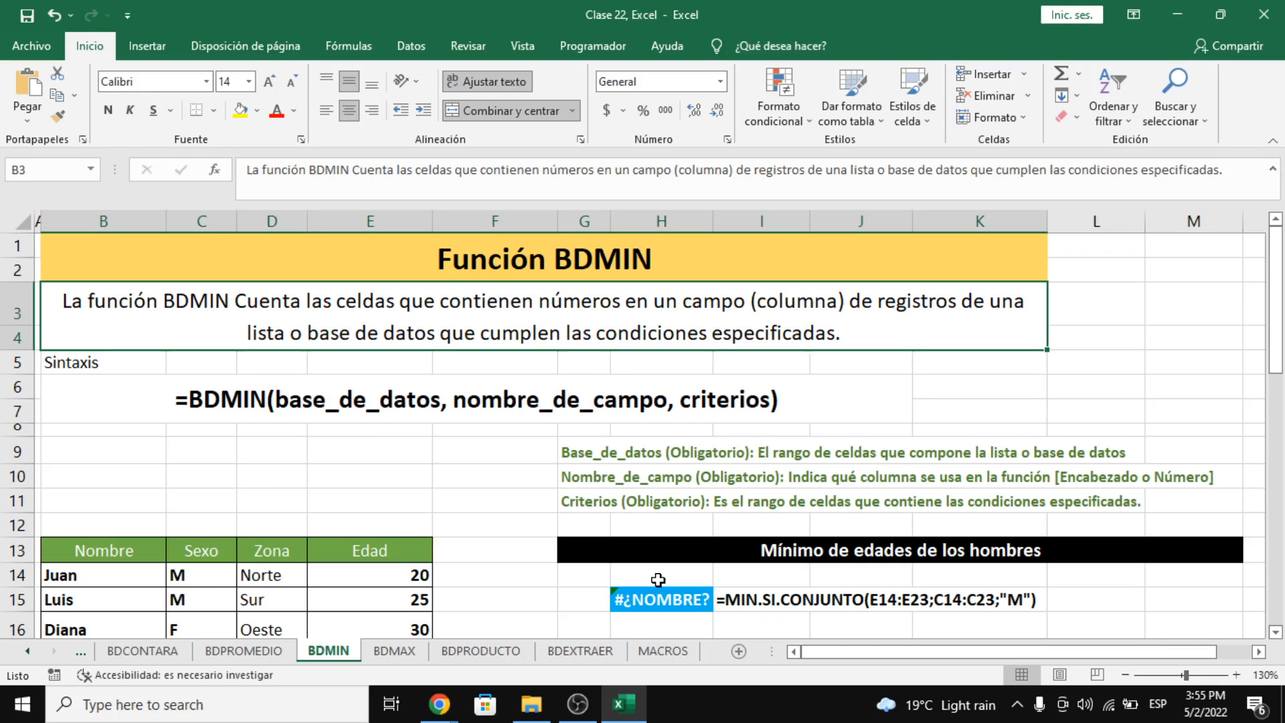
{"action": "key", "text": "alt+Tab"}
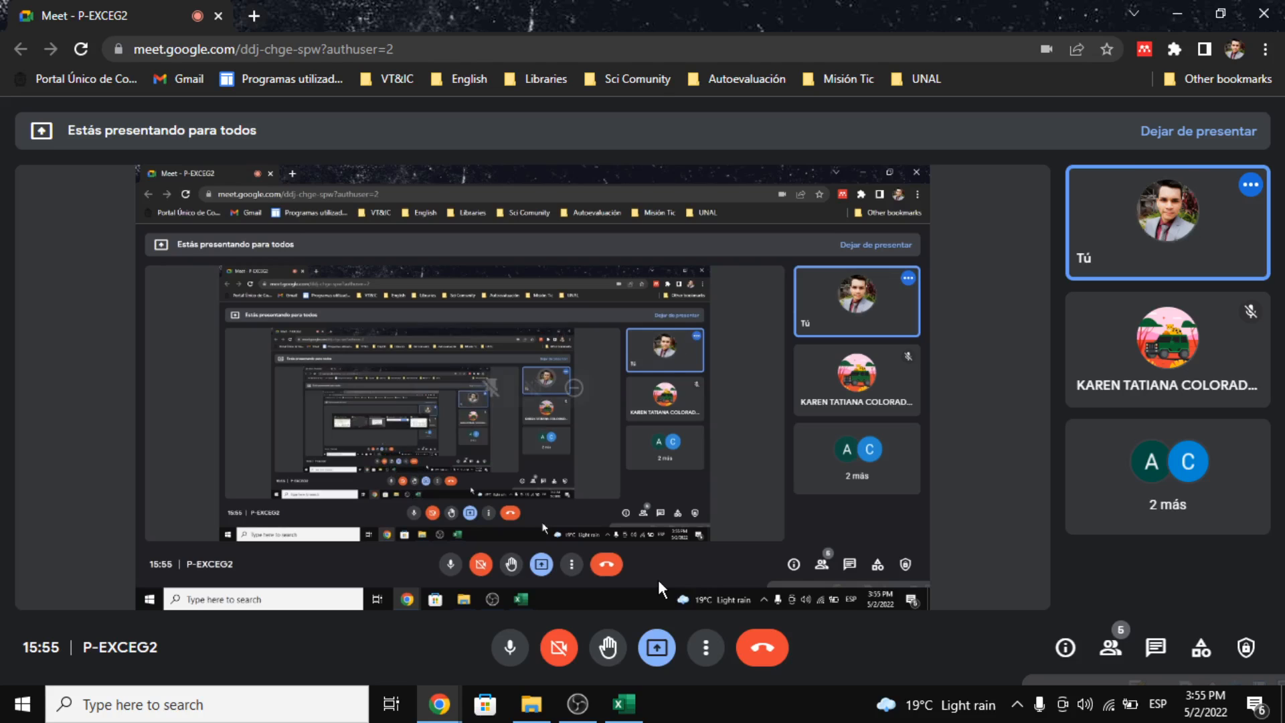
{"action": "key", "text": "alt+Tab"}
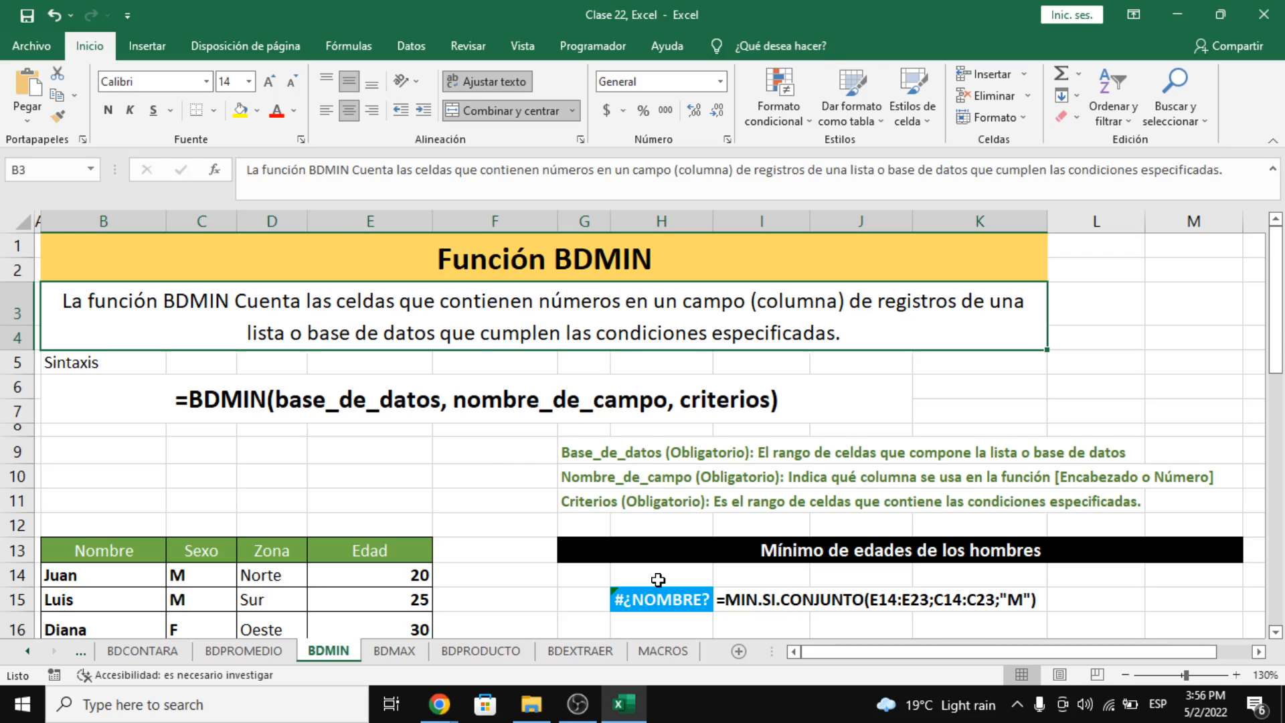
{"action": "key", "text": "alt+Tab"}
{"action": "key", "text": "alt+Tab"}
{"action": "key", "text": "alt+Tab"}
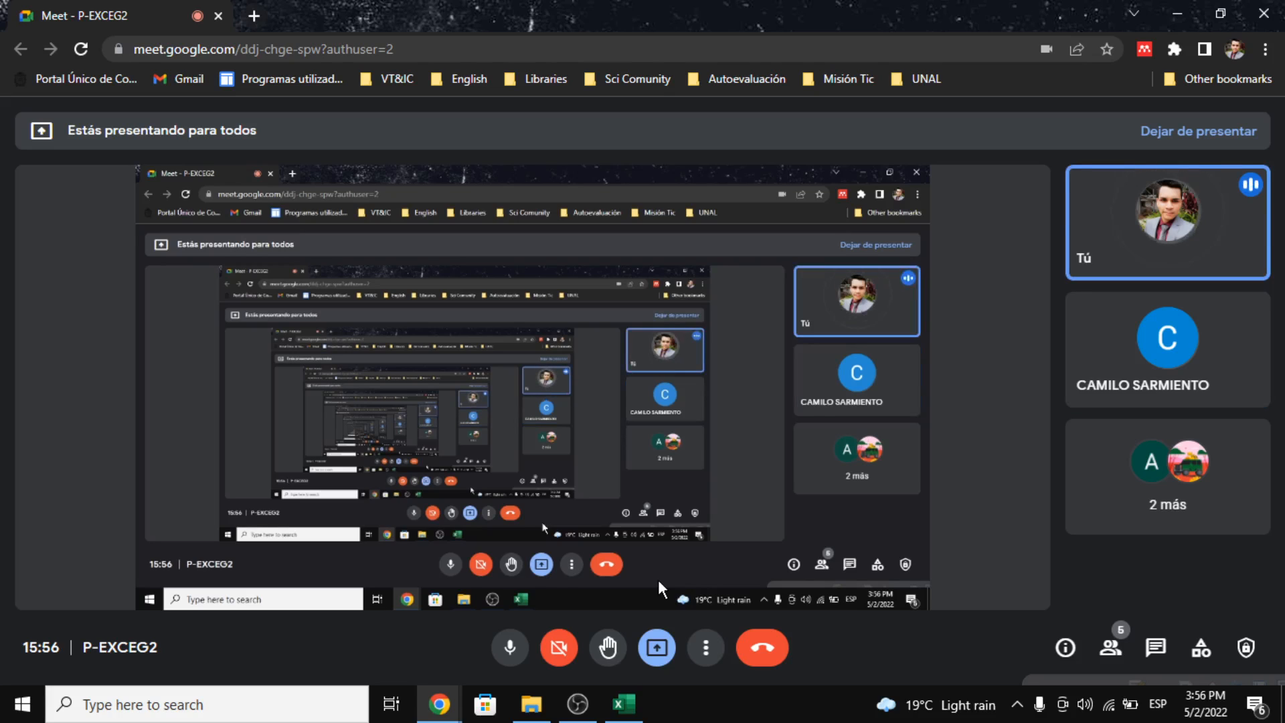
Step: Mute the participant whose microphone is open in the Meet participant list, and close the list
{"action": "left_click", "coordinate": [1110, 649]}
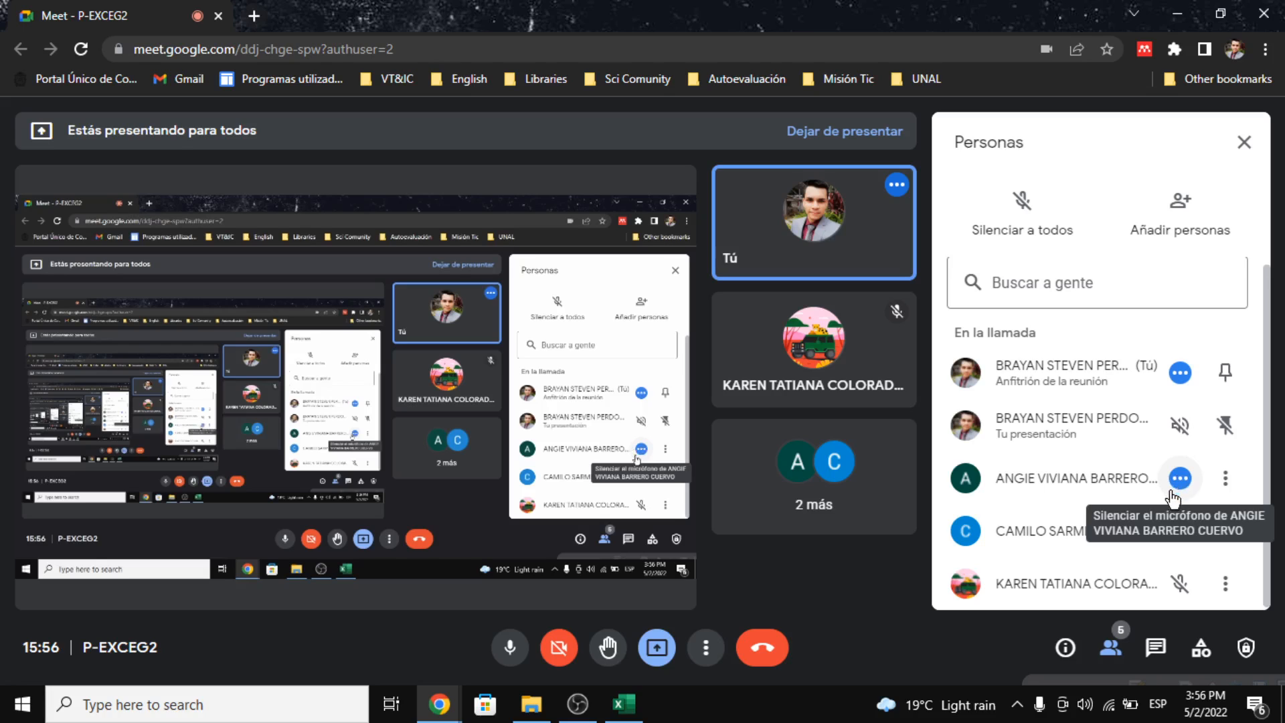
{"action": "left_click", "coordinate": [1187, 478]}
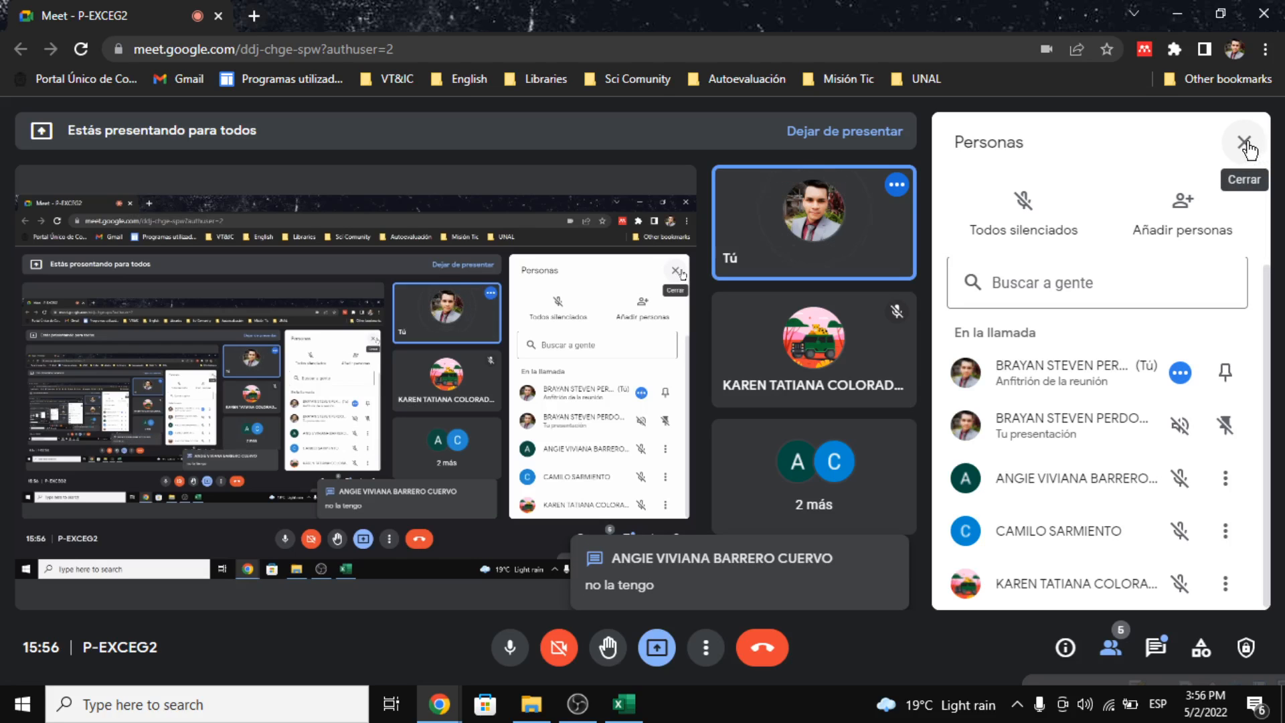
{"action": "left_click", "coordinate": [1246, 146]}
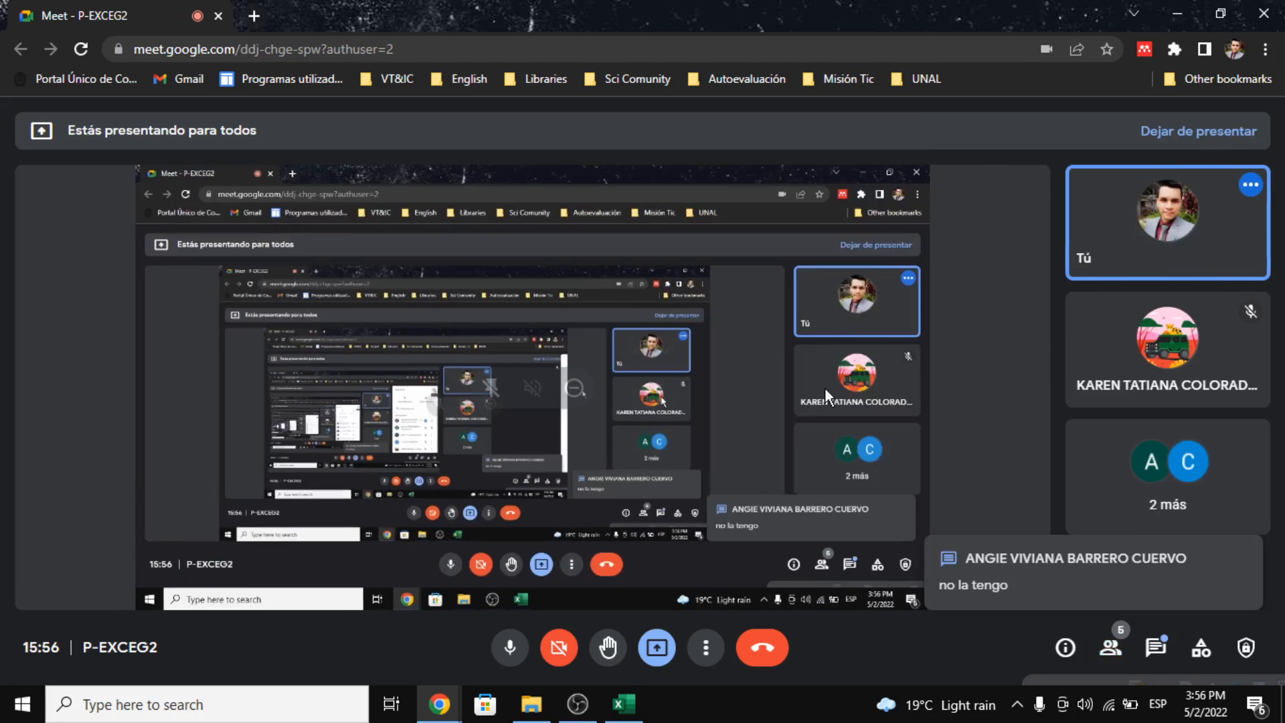
Step: Switch to Excel and examine the MIN.SI.CONJUNTO formula in H15 and the result cell I18 of the men's minimum-age exercise
{"action": "key", "text": "alt+Tab"}
{"action": "scroll", "coordinate": [667, 532], "scroll_direction": "down", "scroll_amount": 1}
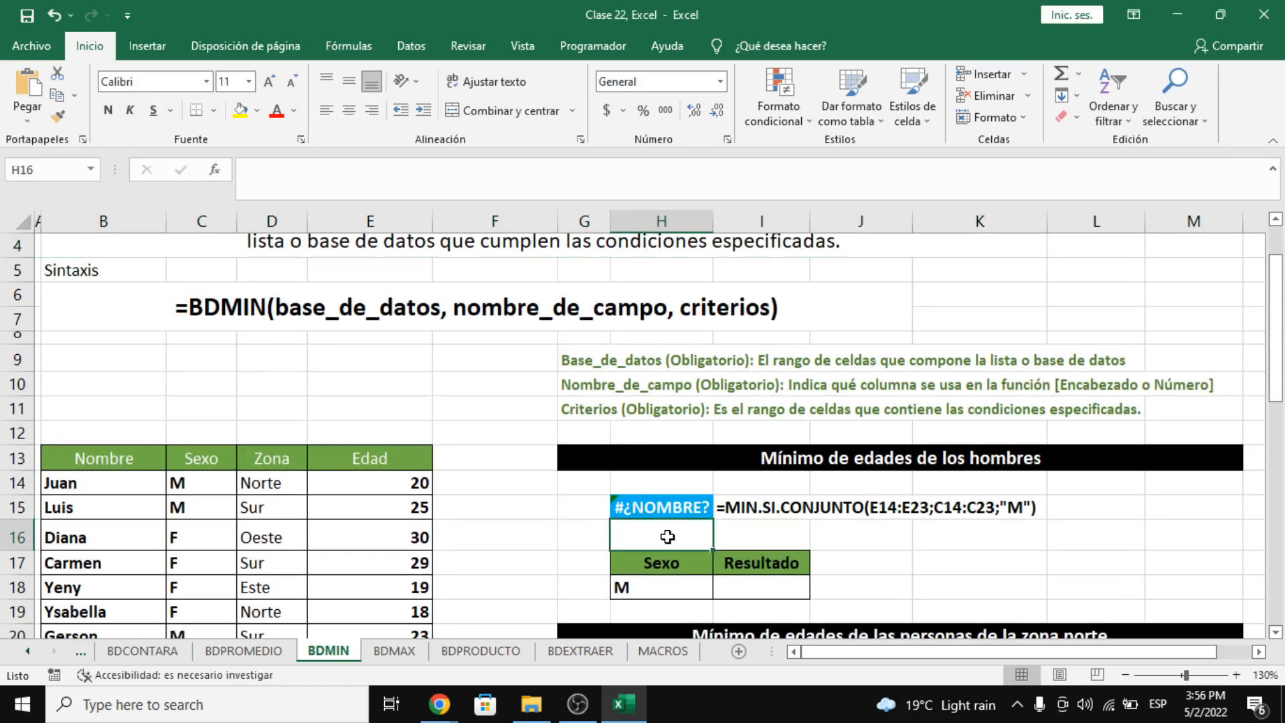
{"action": "left_click", "coordinate": [657, 509]}
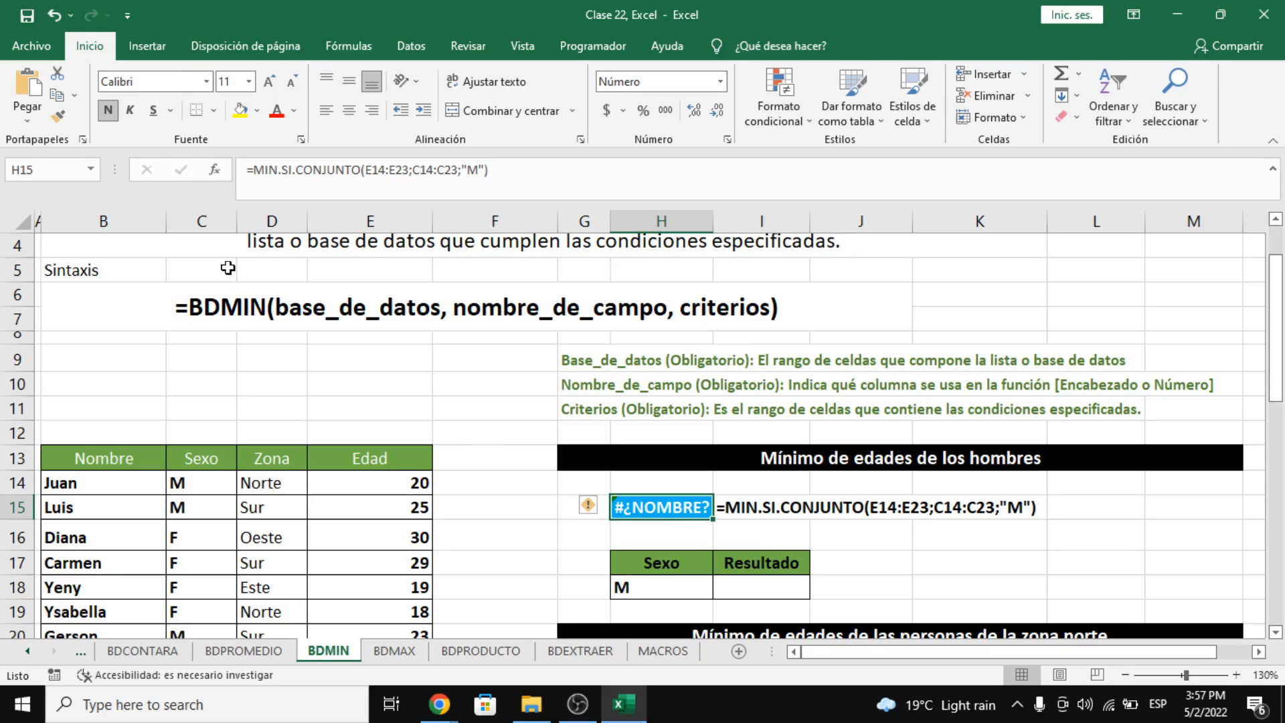
{"action": "left_click", "coordinate": [785, 532]}
{"action": "left_click", "coordinate": [671, 514]}
{"action": "scroll", "coordinate": [692, 513], "scroll_direction": "down", "scroll_amount": 2}
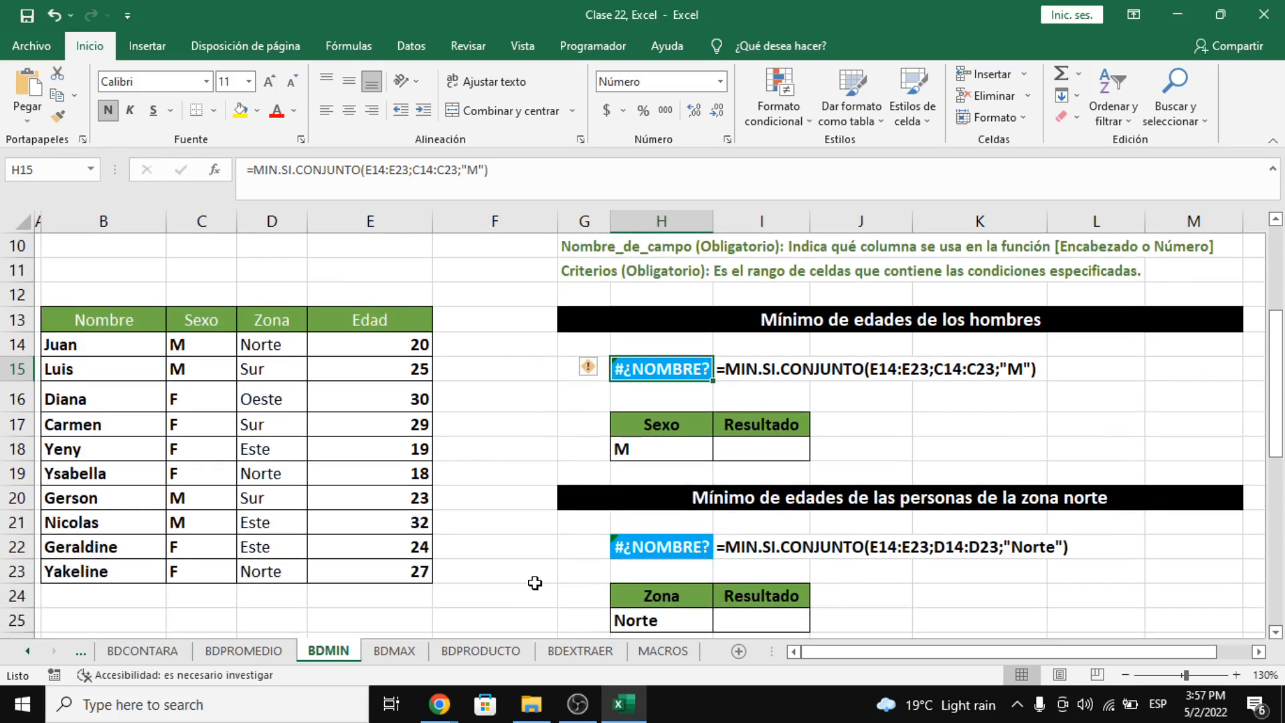
{"action": "left_click", "coordinate": [755, 372]}
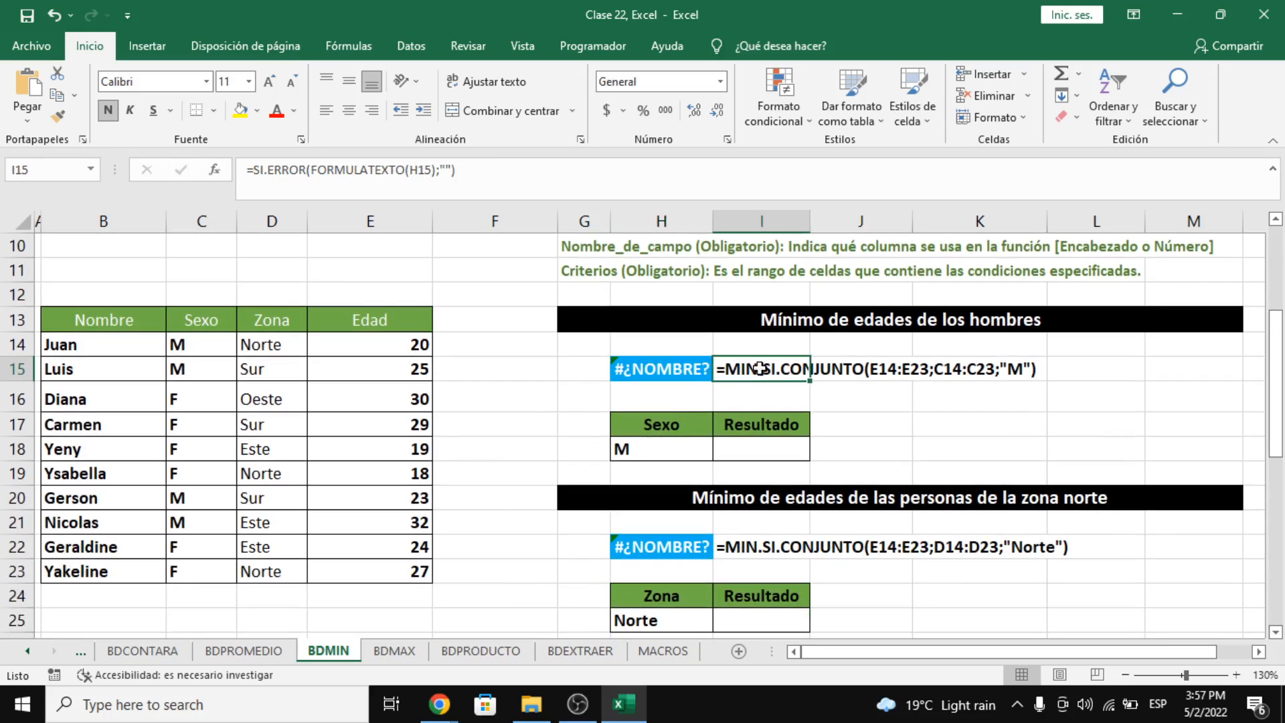
{"action": "left_click", "coordinate": [737, 445]}
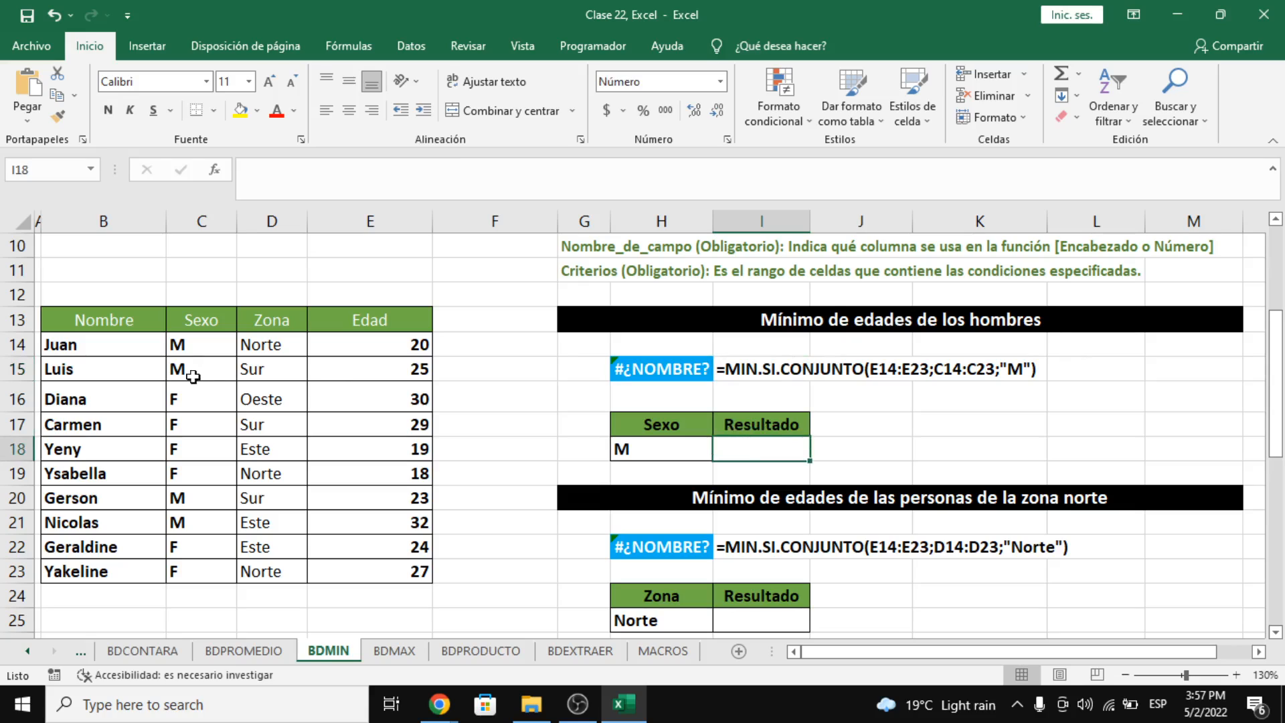
Step: Fill the male records B14:E15 and B20:E21 with yellow, and check the youngest man's age in E14
{"action": "left_click_drag", "start_coordinate": [80, 347], "coordinate": [418, 373]}
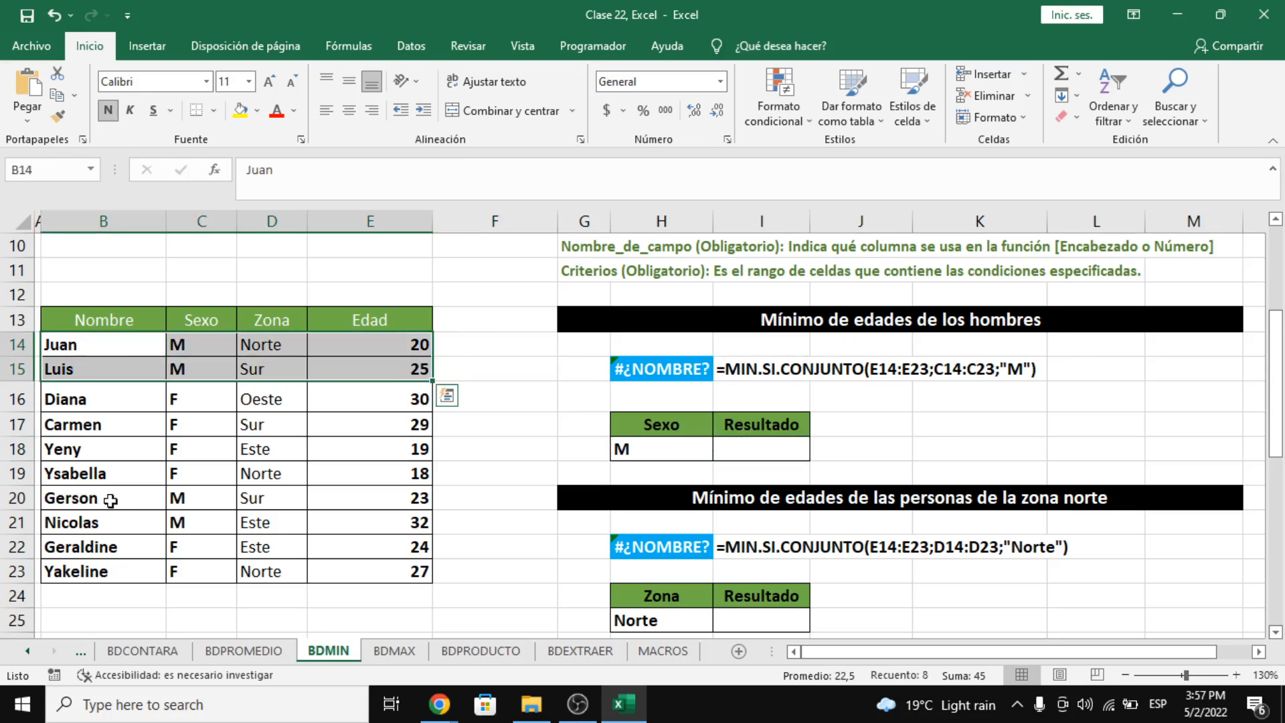
{"action": "left_click_drag", "start_coordinate": [107, 502], "coordinate": [363, 522]}
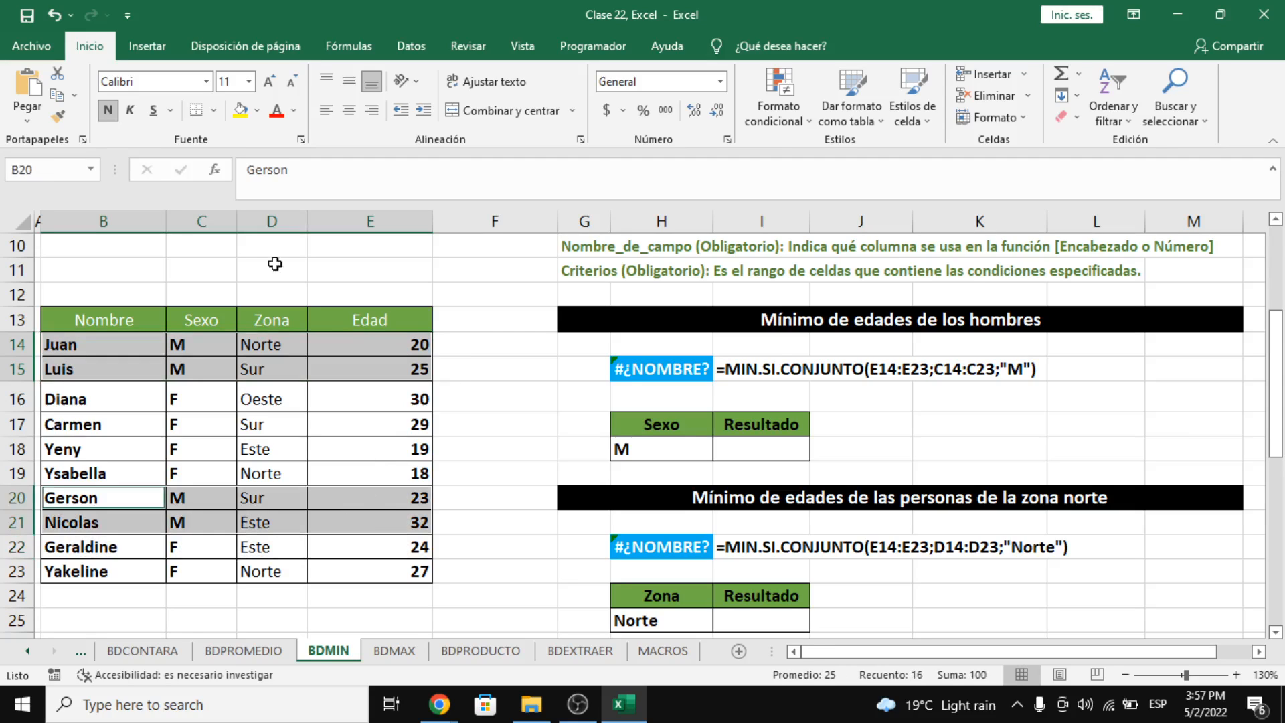
{"action": "left_click", "coordinate": [239, 109]}
{"action": "left_click", "coordinate": [354, 399]}
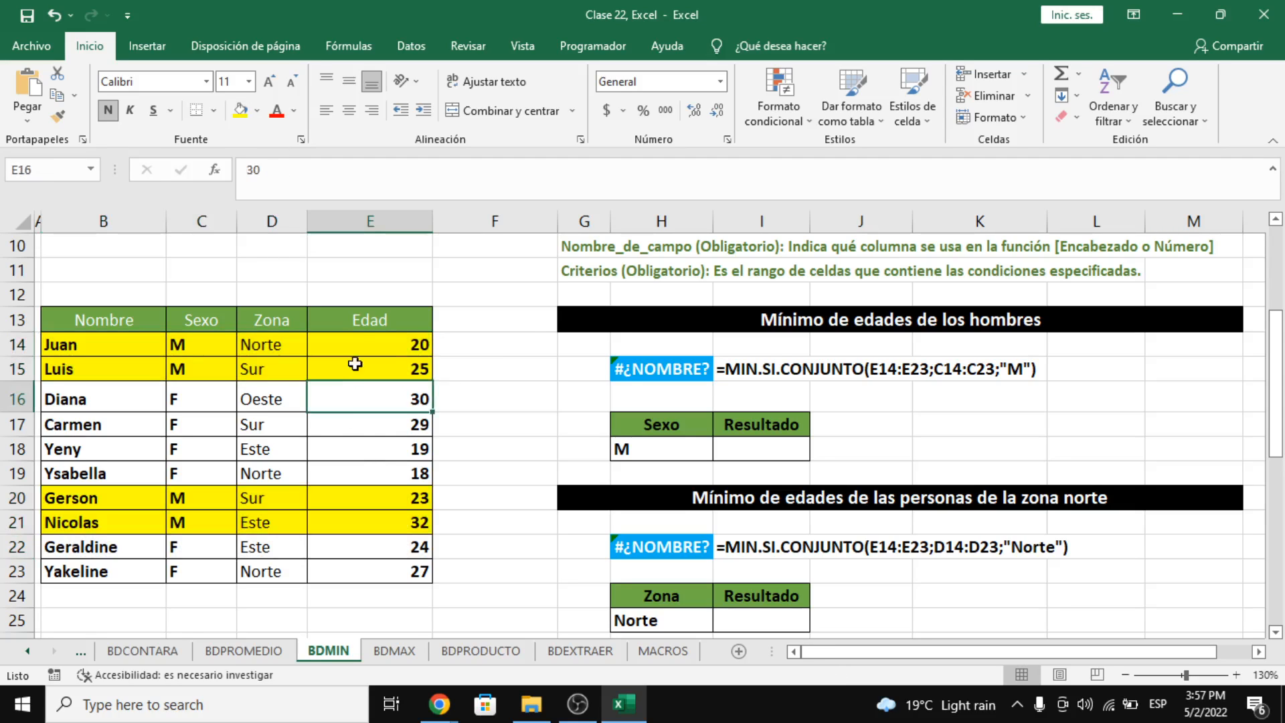
{"action": "left_click_drag", "start_coordinate": [134, 344], "coordinate": [375, 344]}
{"action": "left_click", "coordinate": [382, 341]}
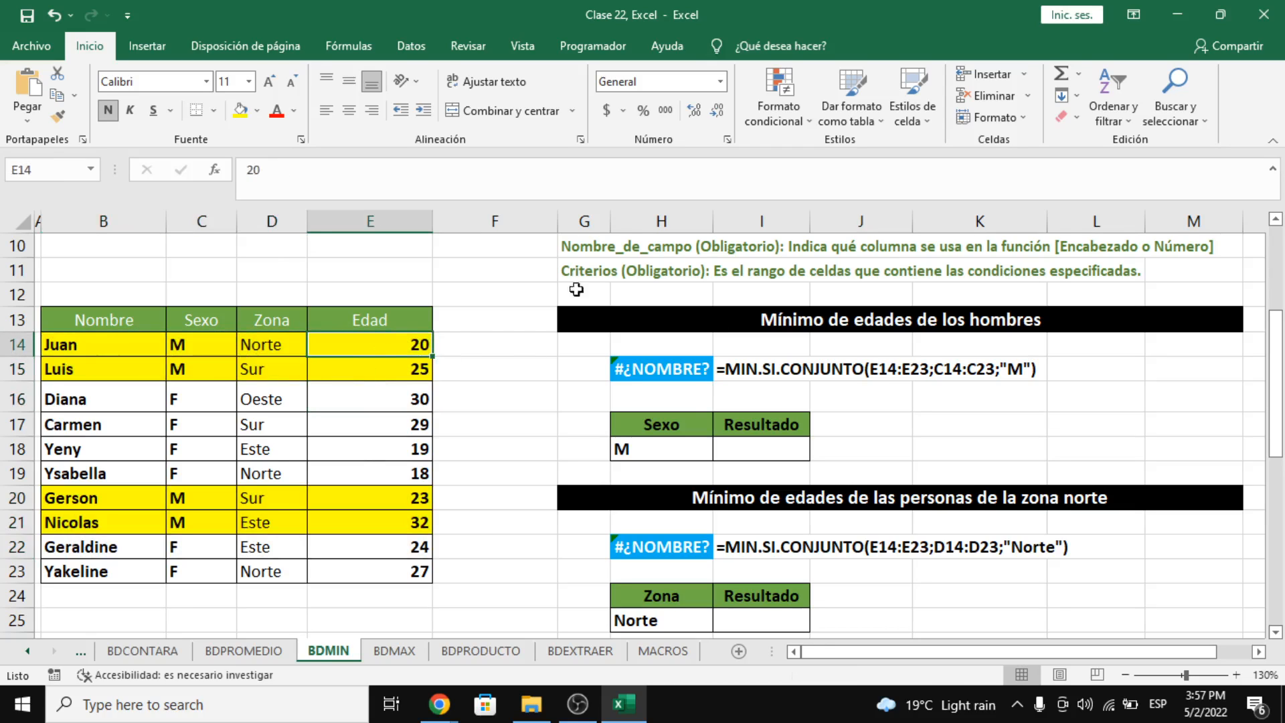
Step: Calculate the men's minimum age in I18 with =BDMIN(B13:E23;E13;H17:H18)
{"action": "left_click", "coordinate": [709, 372]}
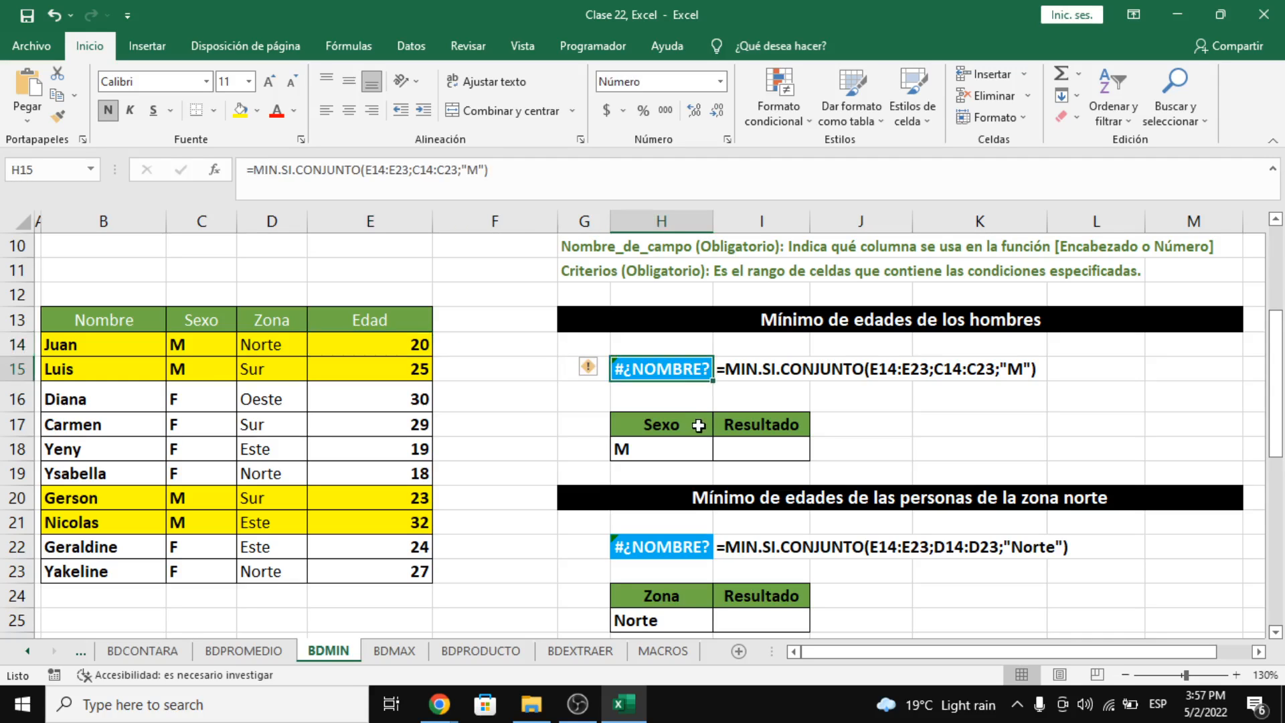
{"action": "left_click", "coordinate": [742, 464]}
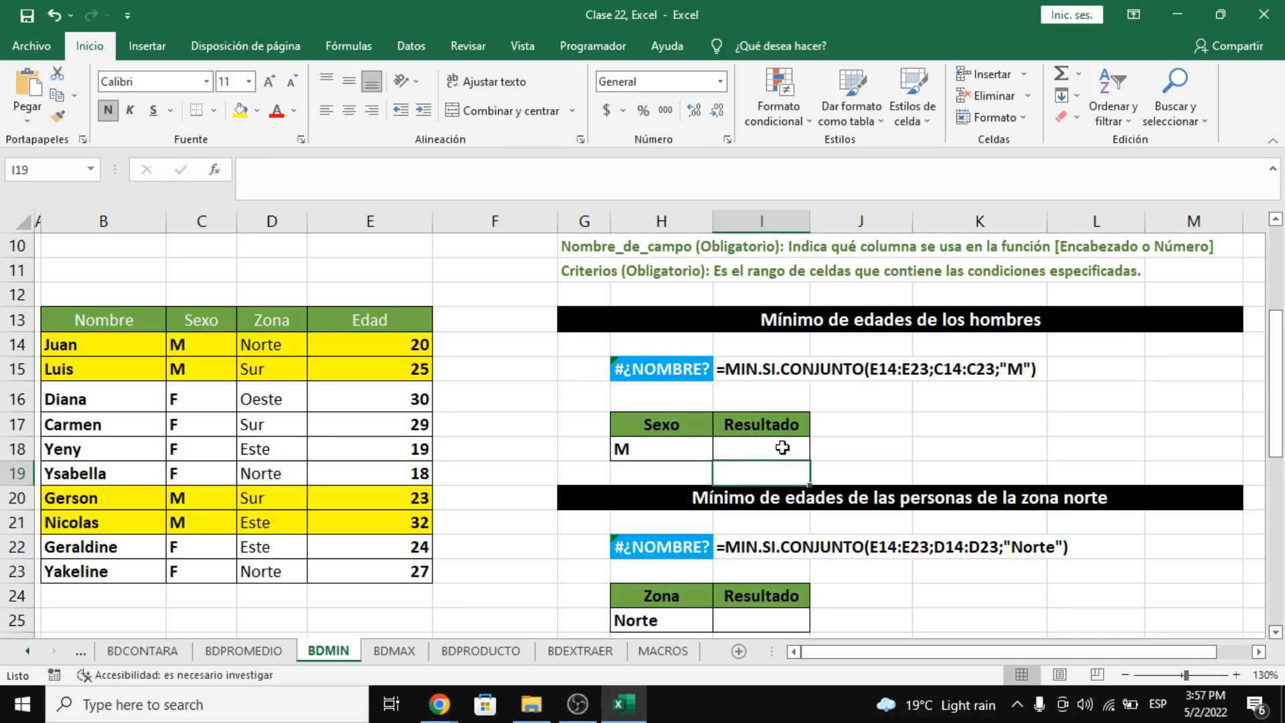
{"action": "left_click", "coordinate": [789, 445]}
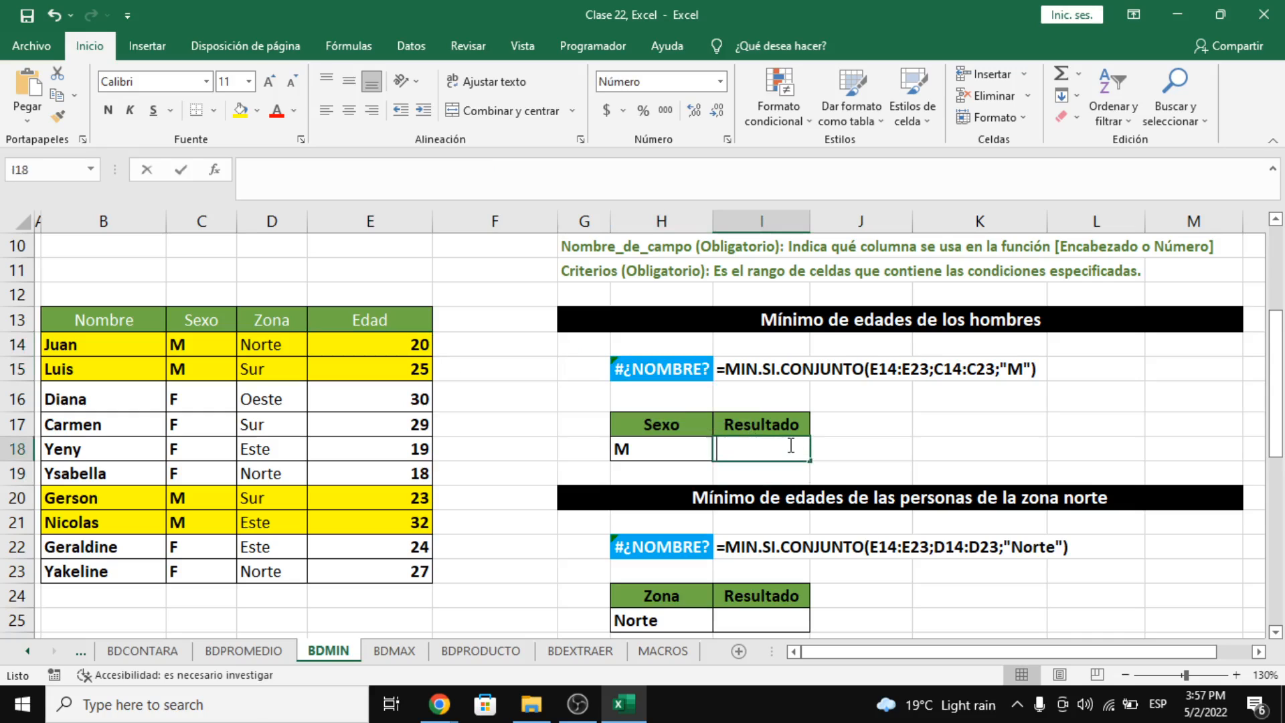
{"action": "type", "text": "=bdmin"}
{"action": "key", "text": "Tab"}
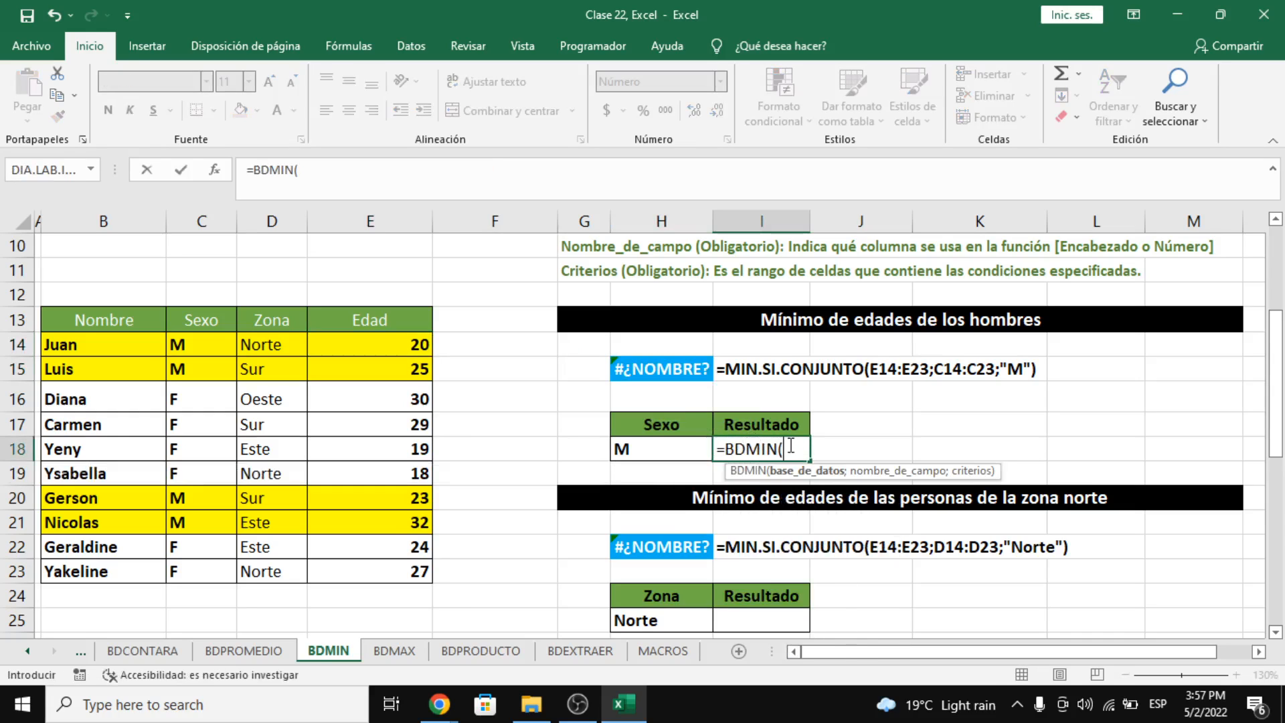
{"action": "left_click_drag", "start_coordinate": [111, 320], "coordinate": [382, 568]}
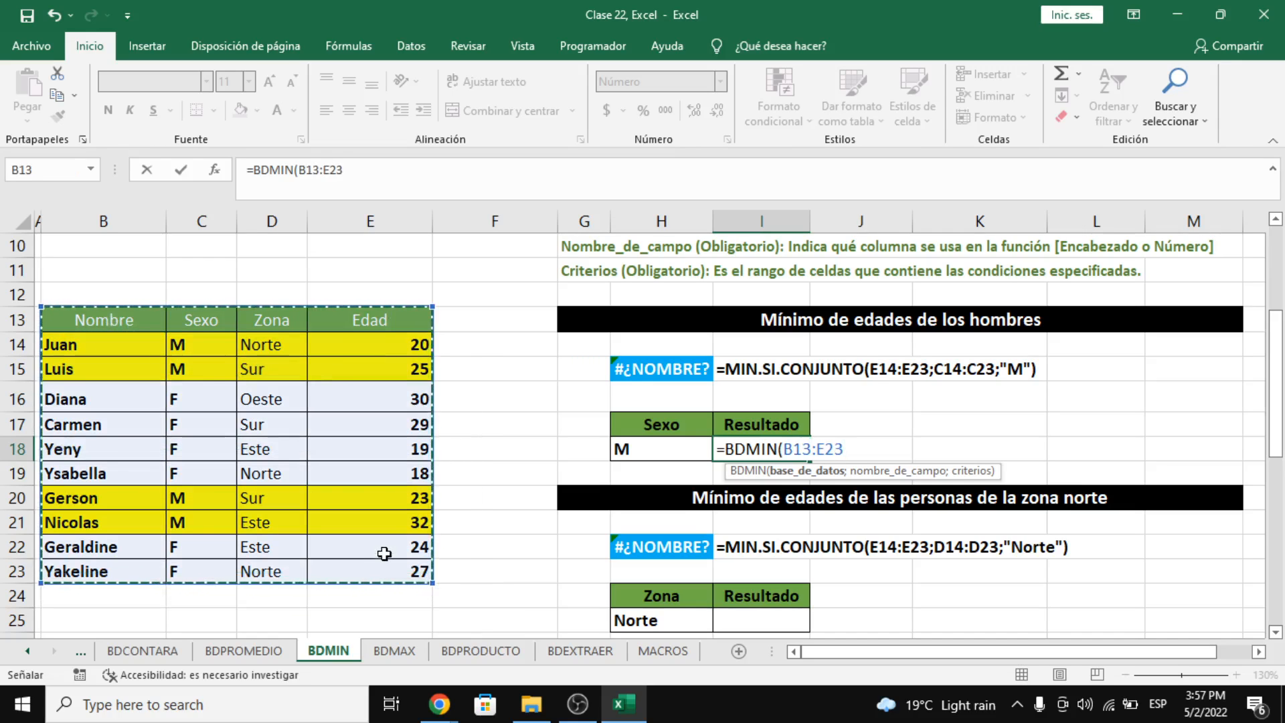
{"action": "type", "text": "L"}
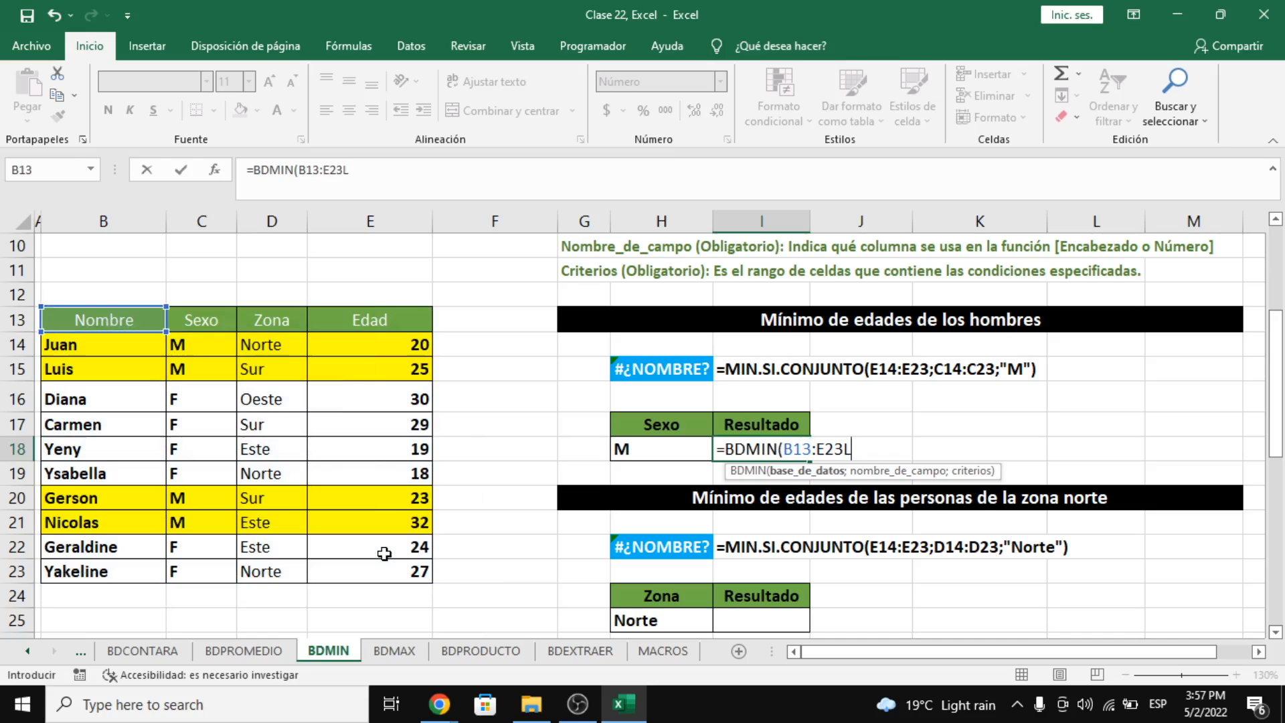
{"action": "key", "text": "BackSpace"}
{"action": "key", "text": "BackSpace"}
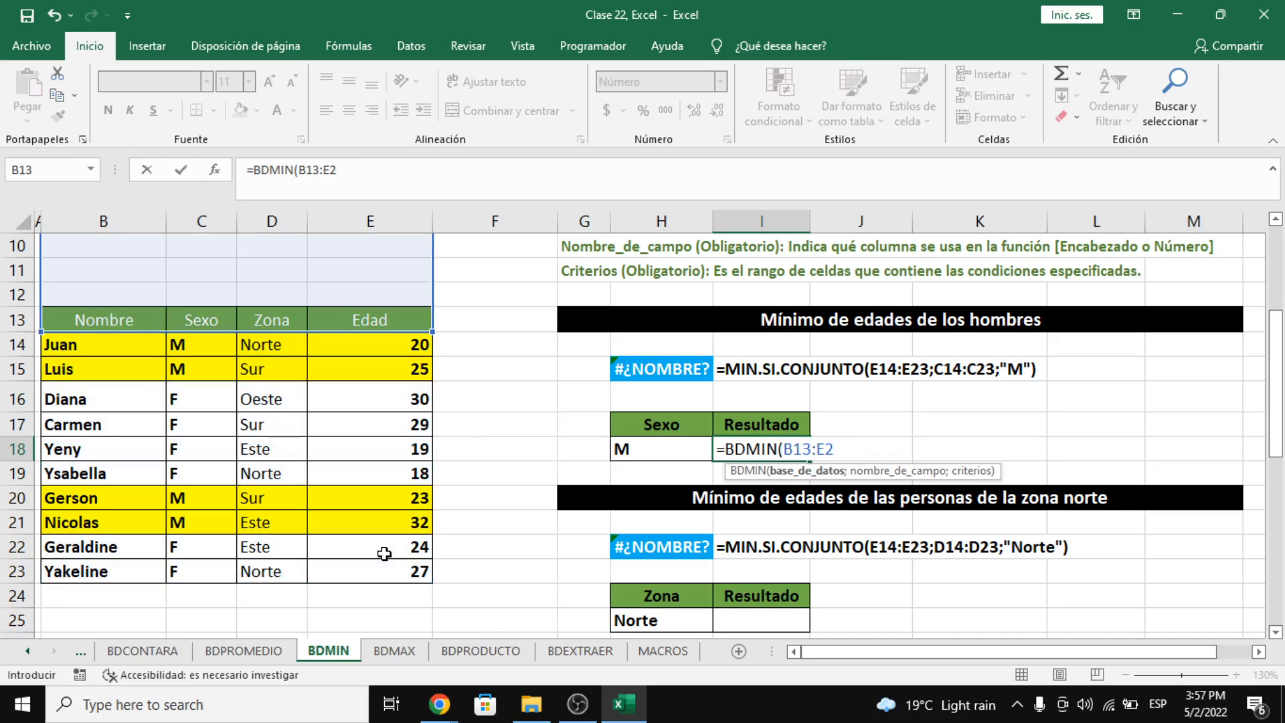
{"action": "type", "text": "3;"}
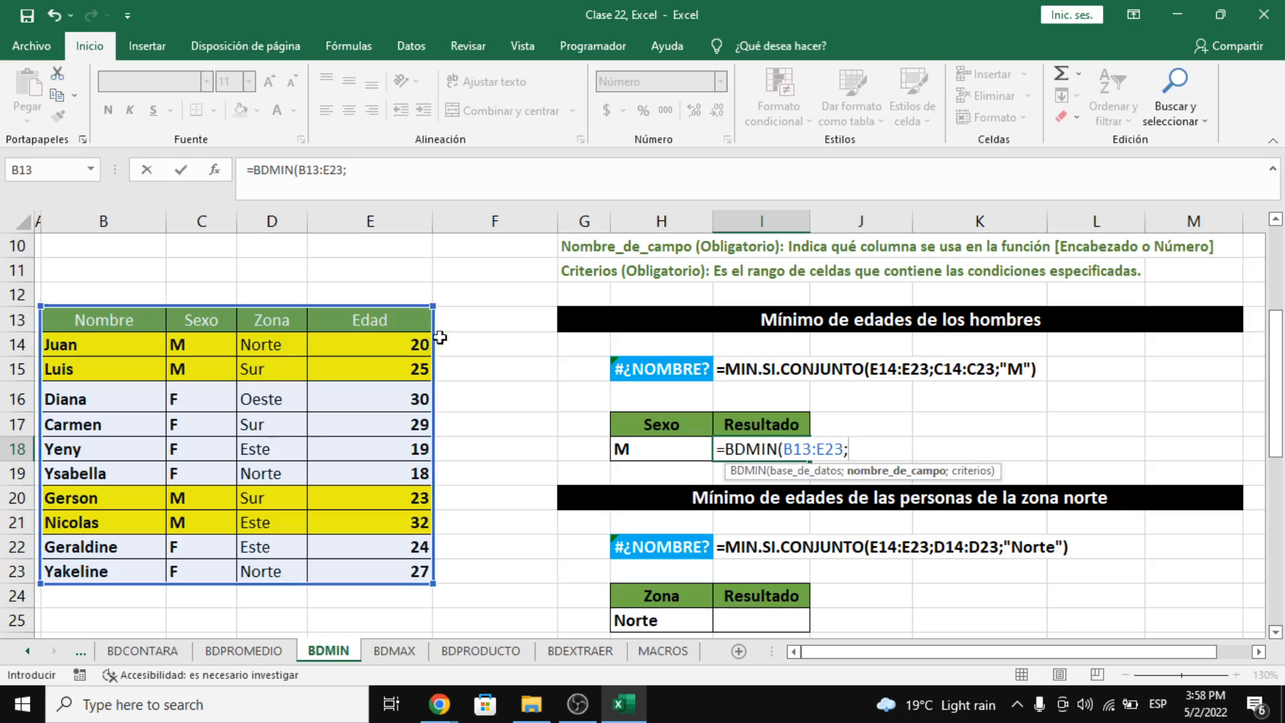
{"action": "left_click", "coordinate": [370, 319]}
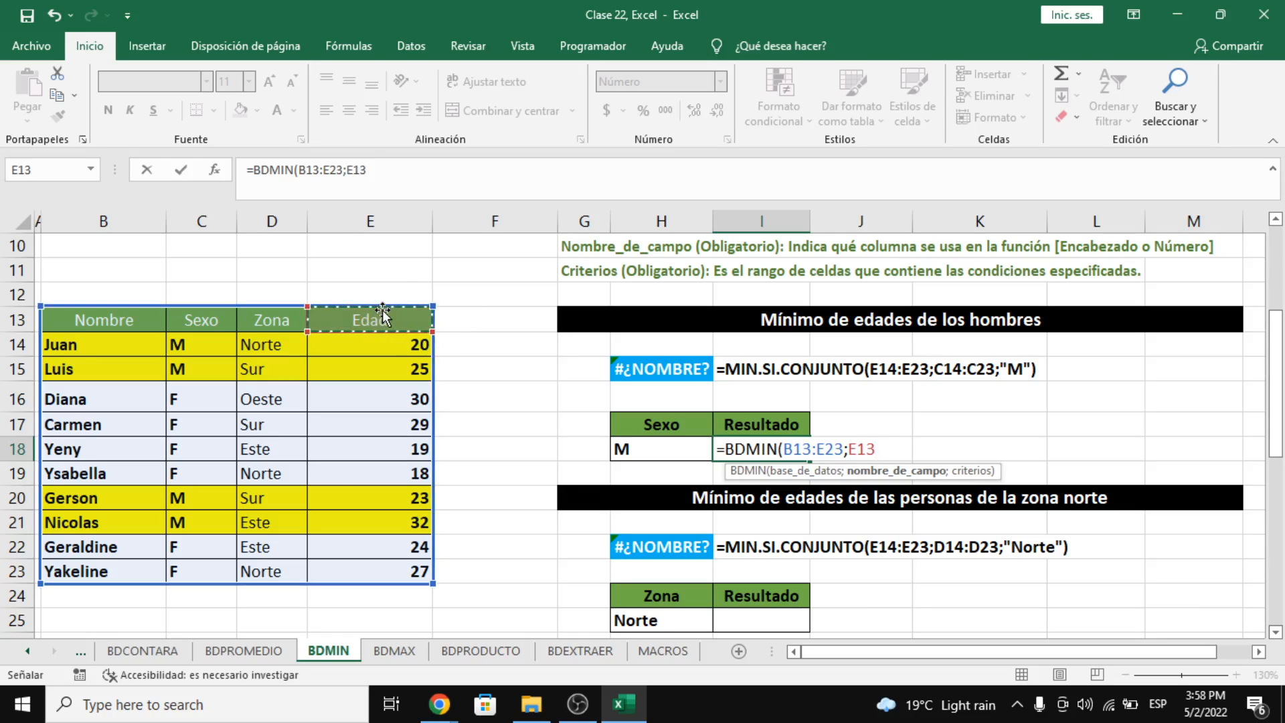
{"action": "type", "text": ";"}
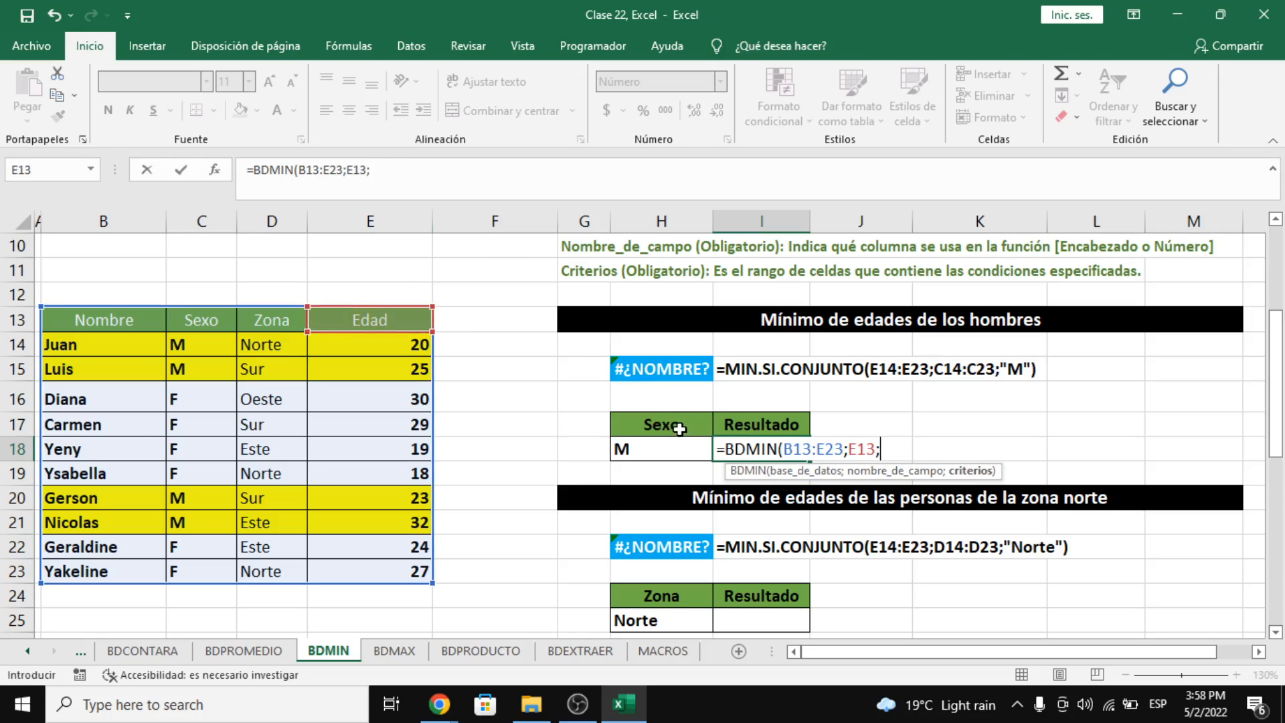
{"action": "left_click_drag", "start_coordinate": [680, 429], "coordinate": [687, 448]}
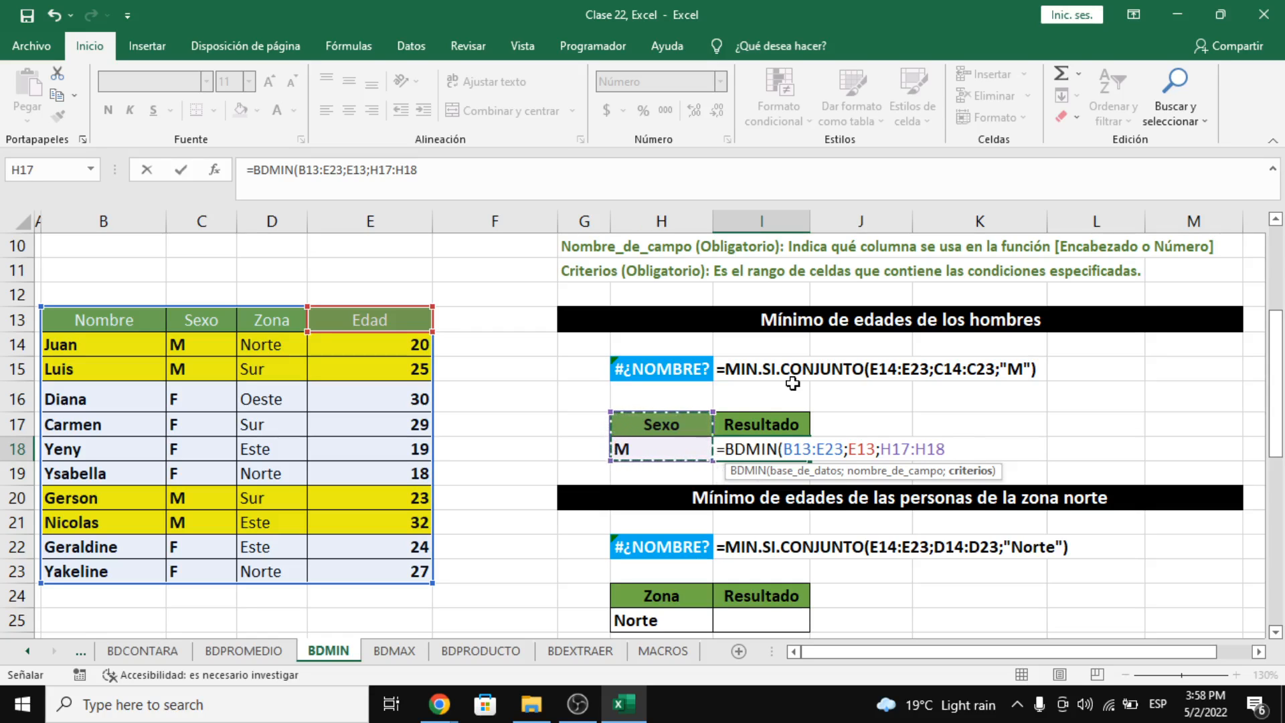
{"action": "key", "text": "Return"}
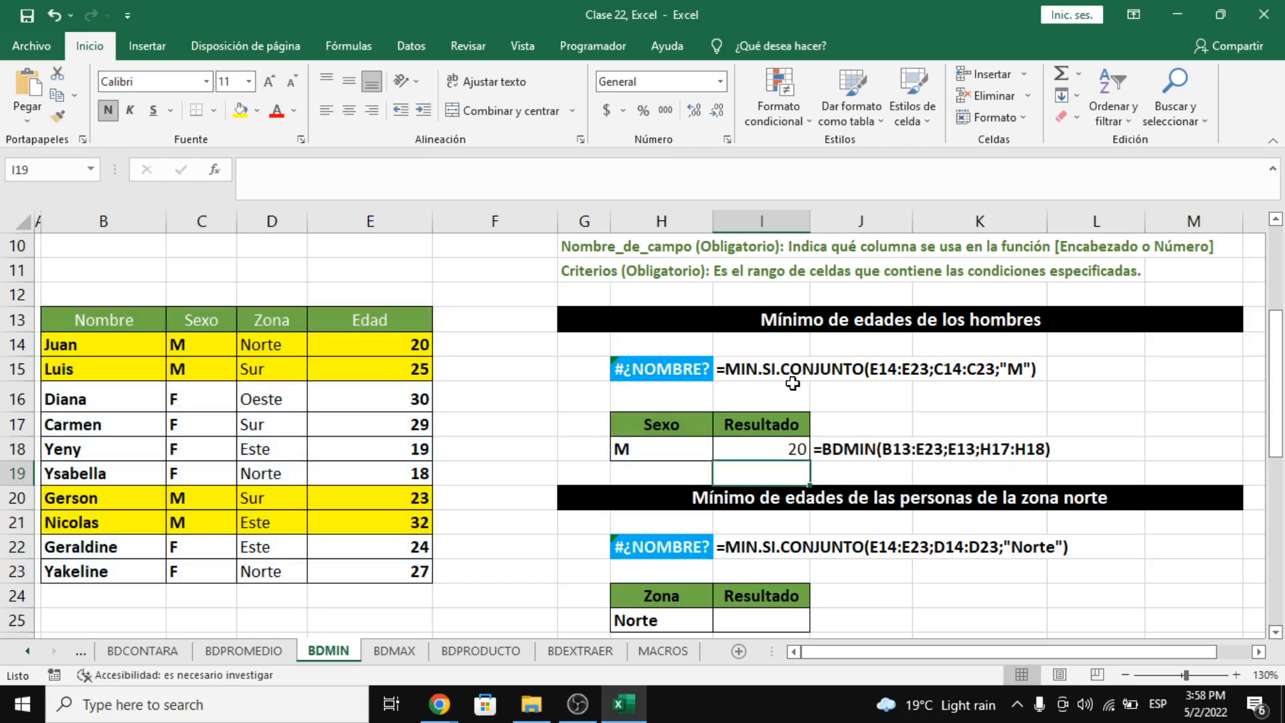
Step: Compare the BDMIN formula in I18 with the MIN.SI.CONJUNTO formula in H15
{"action": "left_click", "coordinate": [796, 448]}
{"action": "left_click", "coordinate": [659, 372]}
{"action": "left_click", "coordinate": [763, 449]}
{"action": "left_click", "coordinate": [664, 375]}
{"action": "left_click", "coordinate": [765, 452]}
{"action": "left_click", "coordinate": [677, 372]}
{"action": "left_click", "coordinate": [786, 444]}
{"action": "left_click", "coordinate": [677, 373]}
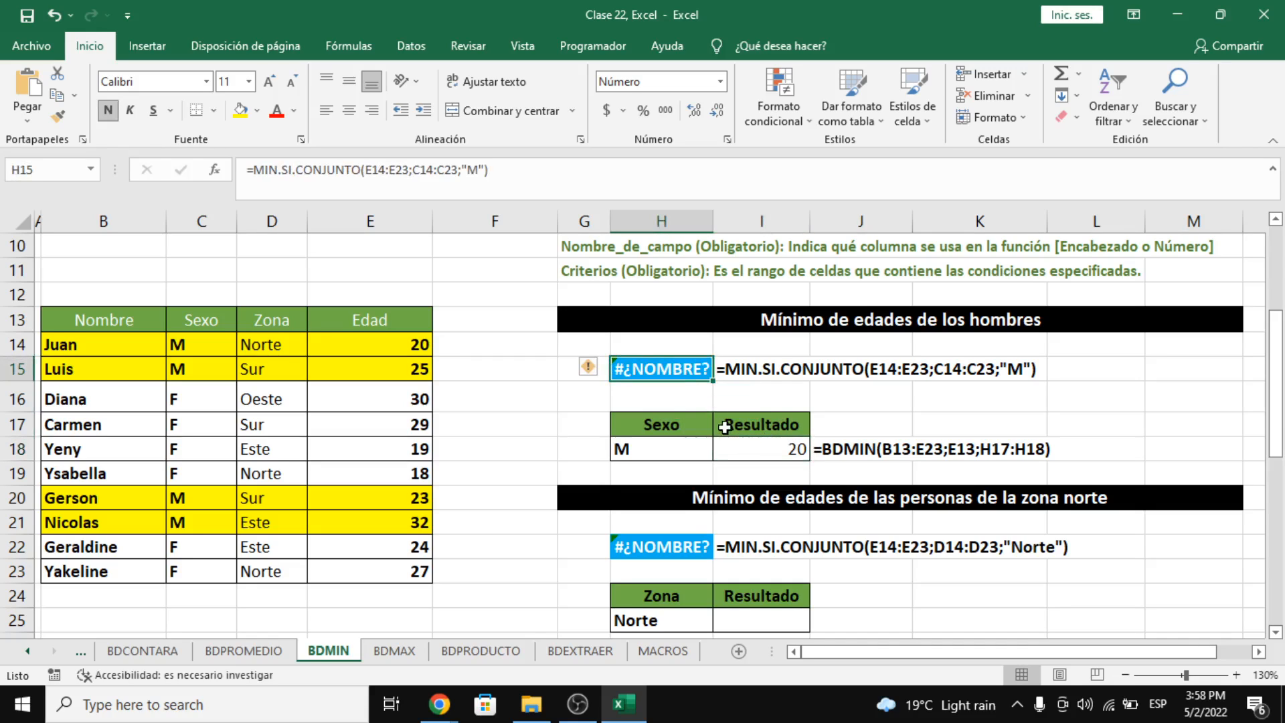
{"action": "left_click", "coordinate": [766, 450]}
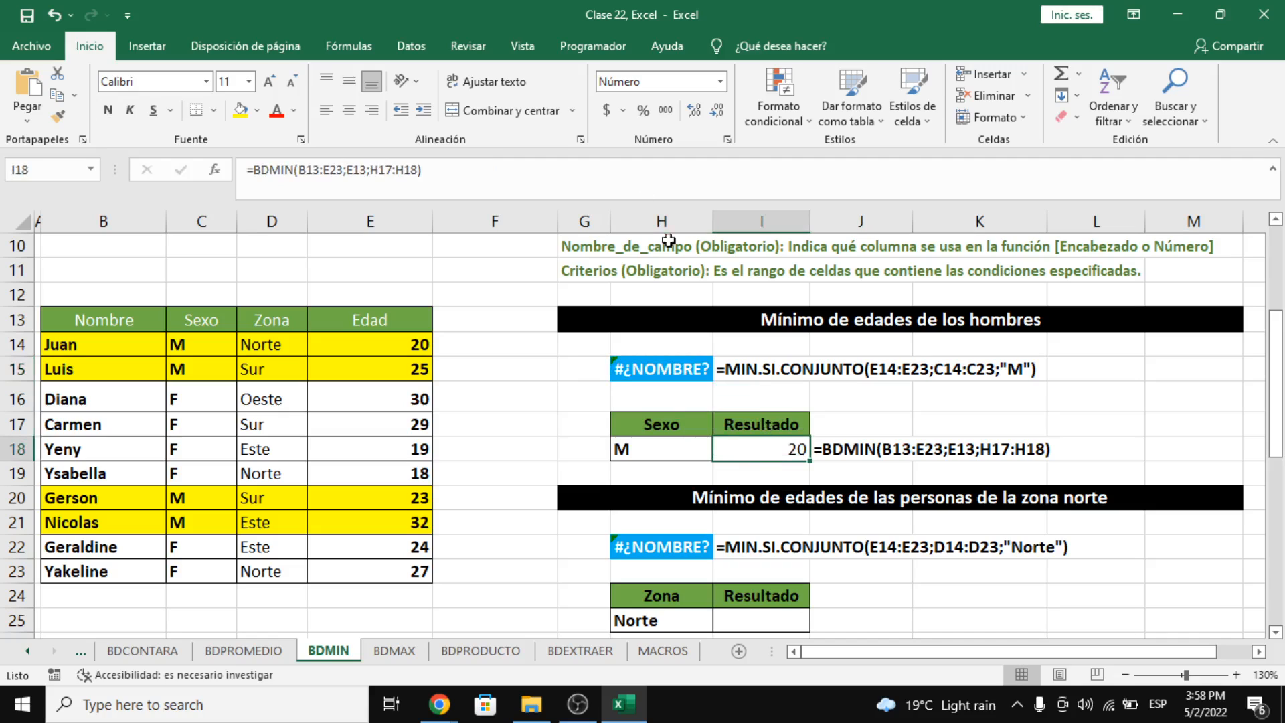
Step: Change the field argument of the BDMIN formula in I18 to the Sexo header C13
{"action": "left_click", "coordinate": [369, 171]}
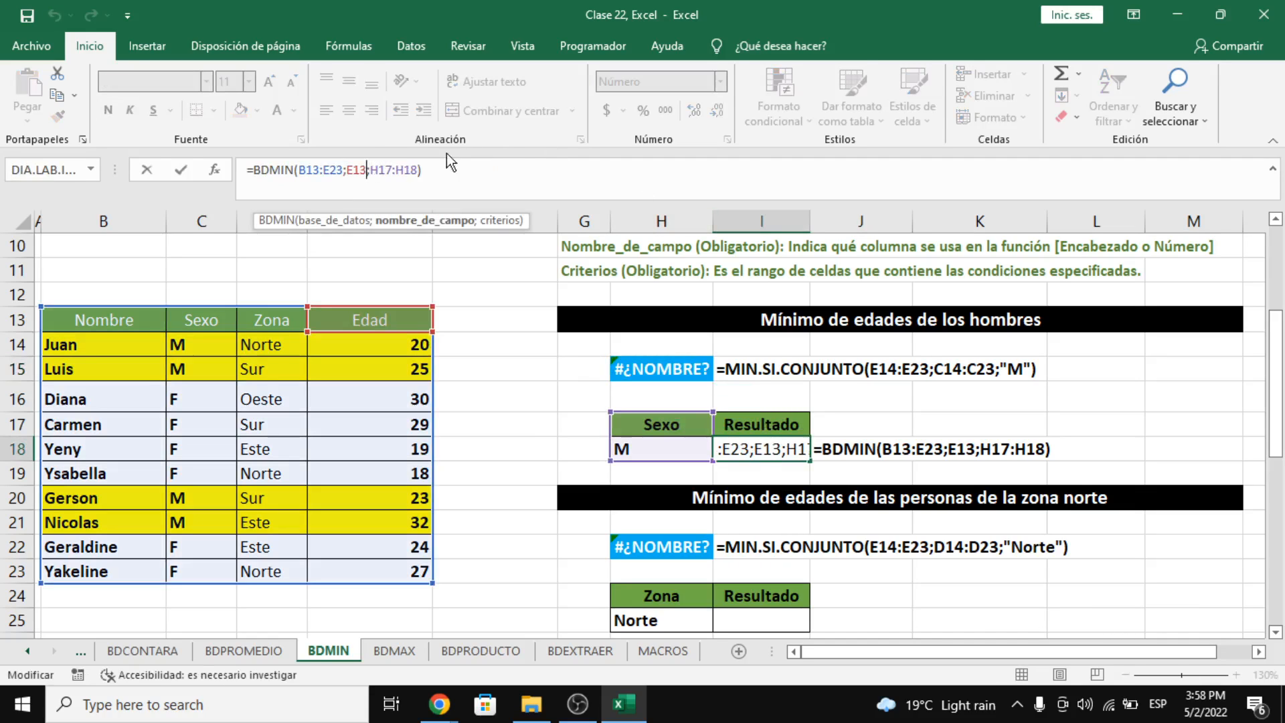
{"action": "key", "text": "BackSpace"}
{"action": "key", "text": "BackSpace"}
{"action": "key", "text": "BackSpace"}
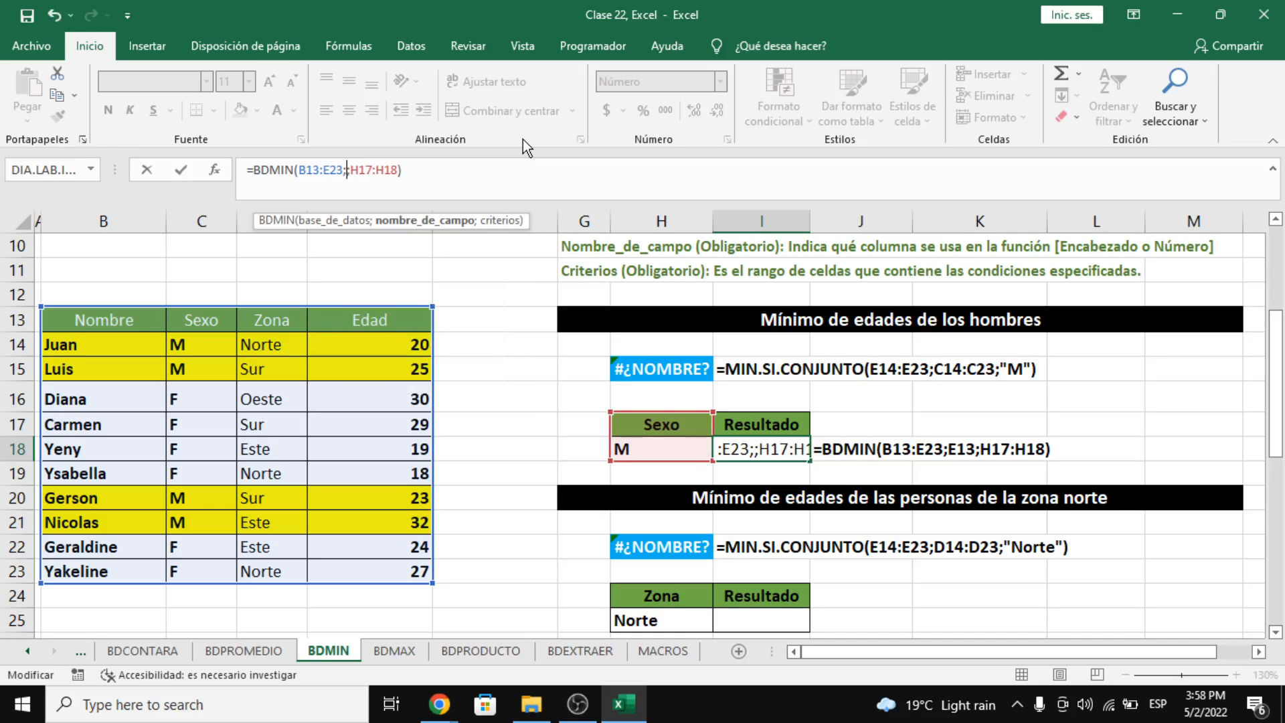
{"action": "left_click", "coordinate": [224, 324]}
{"action": "key", "text": "Return"}
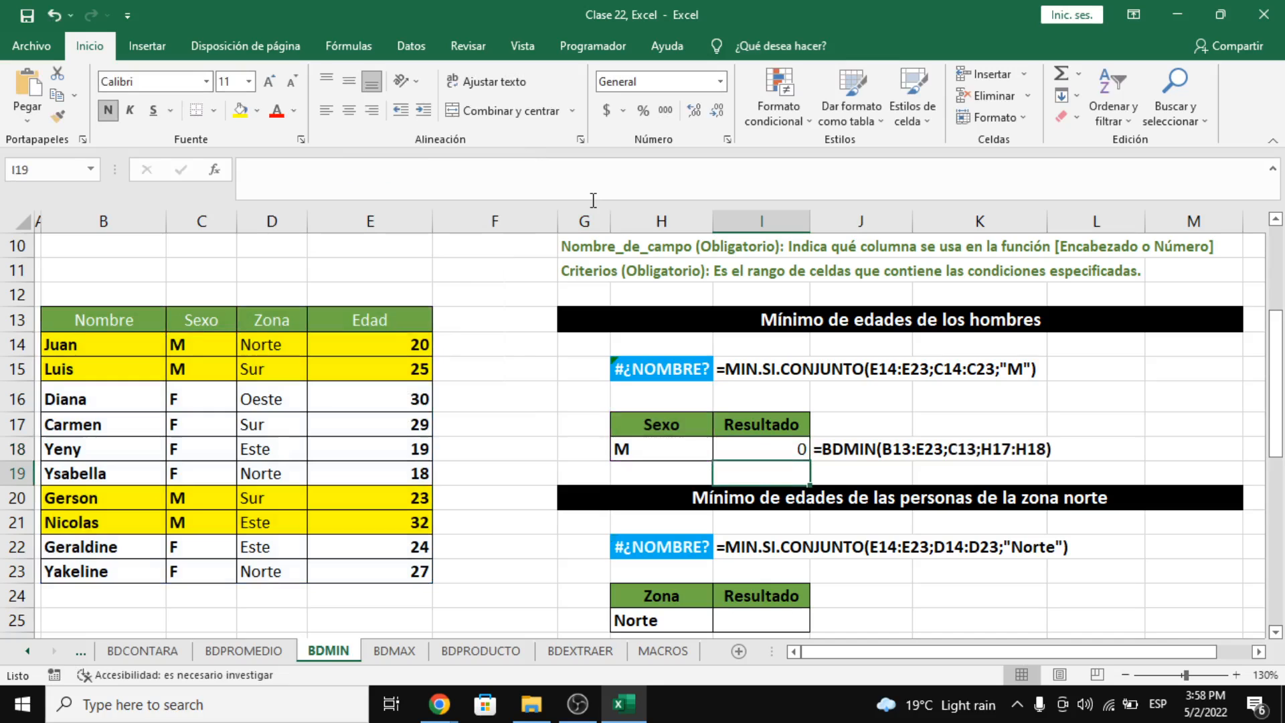
Step: Examine the modified BDMIN formula in I18 and the Sexo column entries it refers to
{"action": "left_click", "coordinate": [777, 451]}
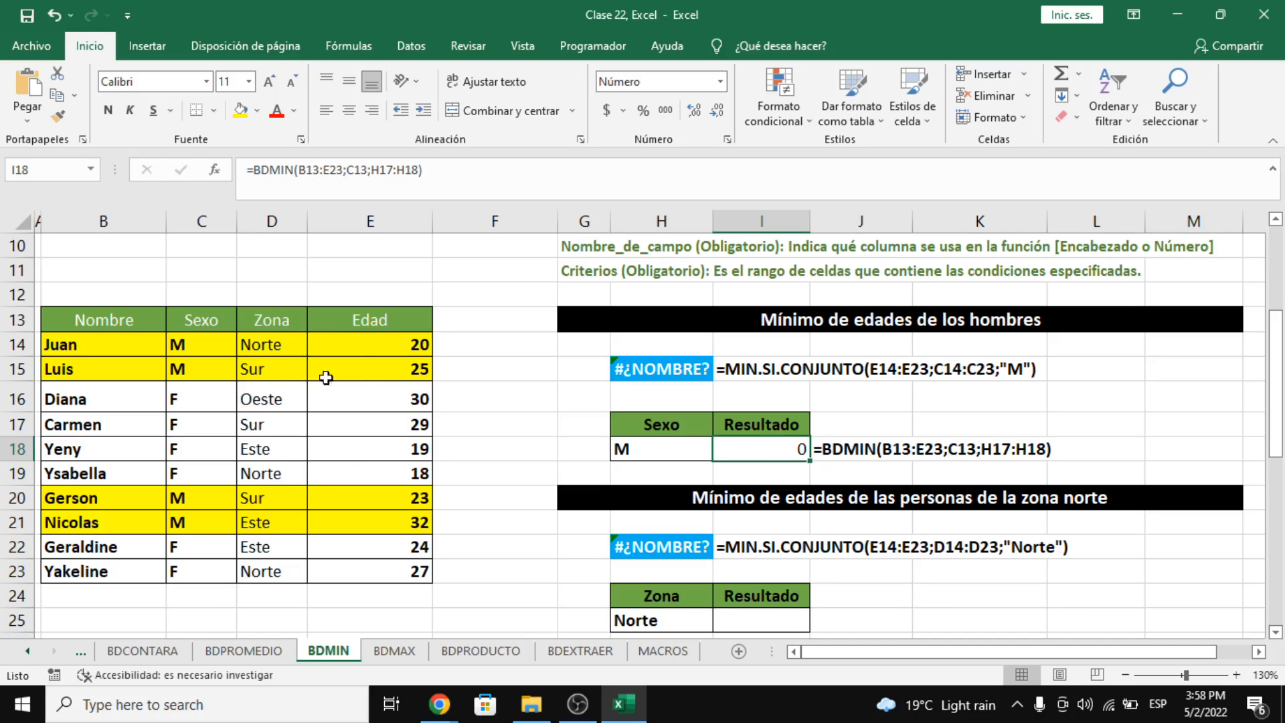
{"action": "scroll", "coordinate": [321, 378], "scroll_direction": "up", "scroll_amount": 1}
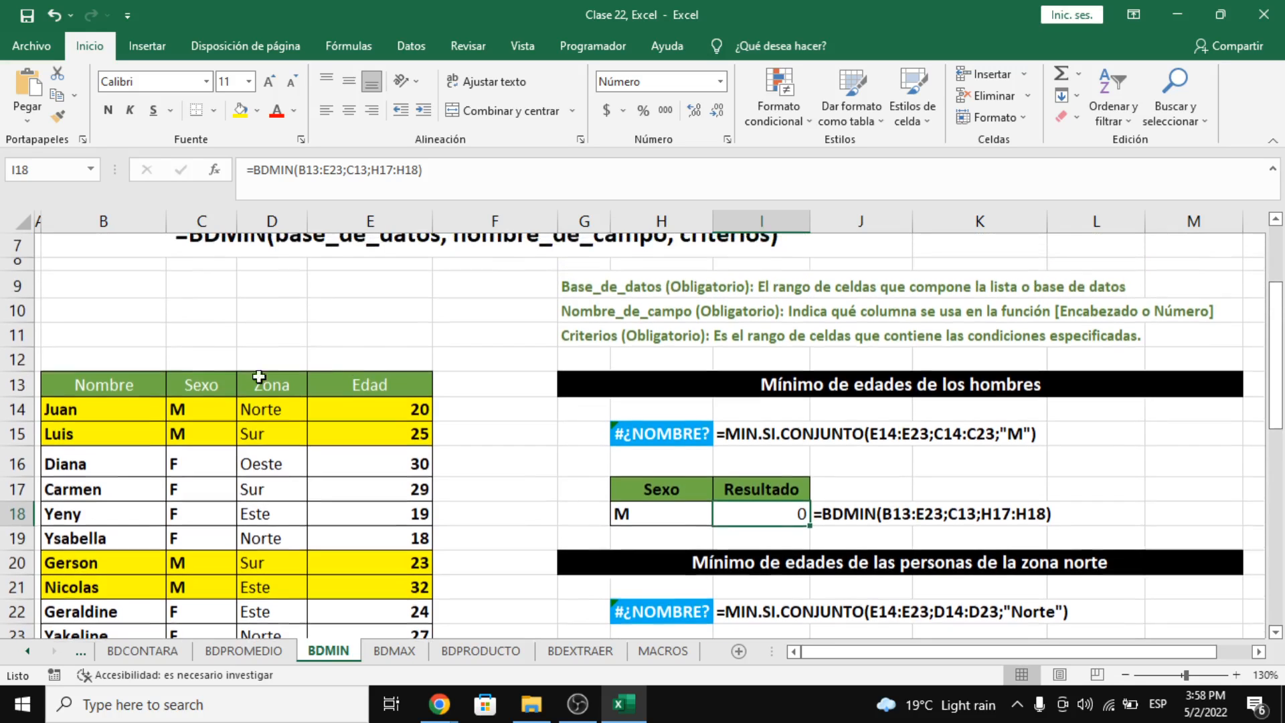
{"action": "scroll", "coordinate": [210, 393], "scroll_direction": "down", "scroll_amount": 1}
{"action": "left_click", "coordinate": [202, 334]}
{"action": "left_click_drag", "start_coordinate": [202, 333], "coordinate": [184, 599]}
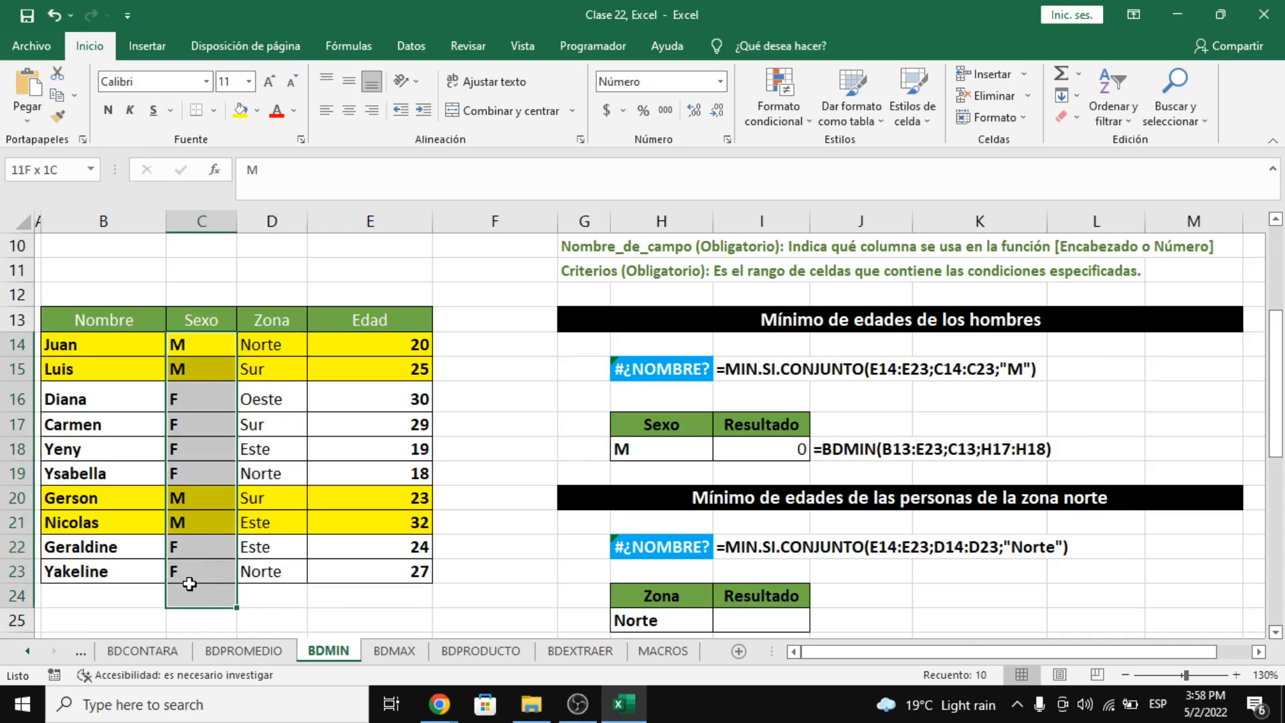
Step: Set the field argument of I18's BDMIN formula back to the Edad header E13
{"action": "left_click", "coordinate": [803, 450]}
{"action": "double_click", "coordinate": [367, 169]}
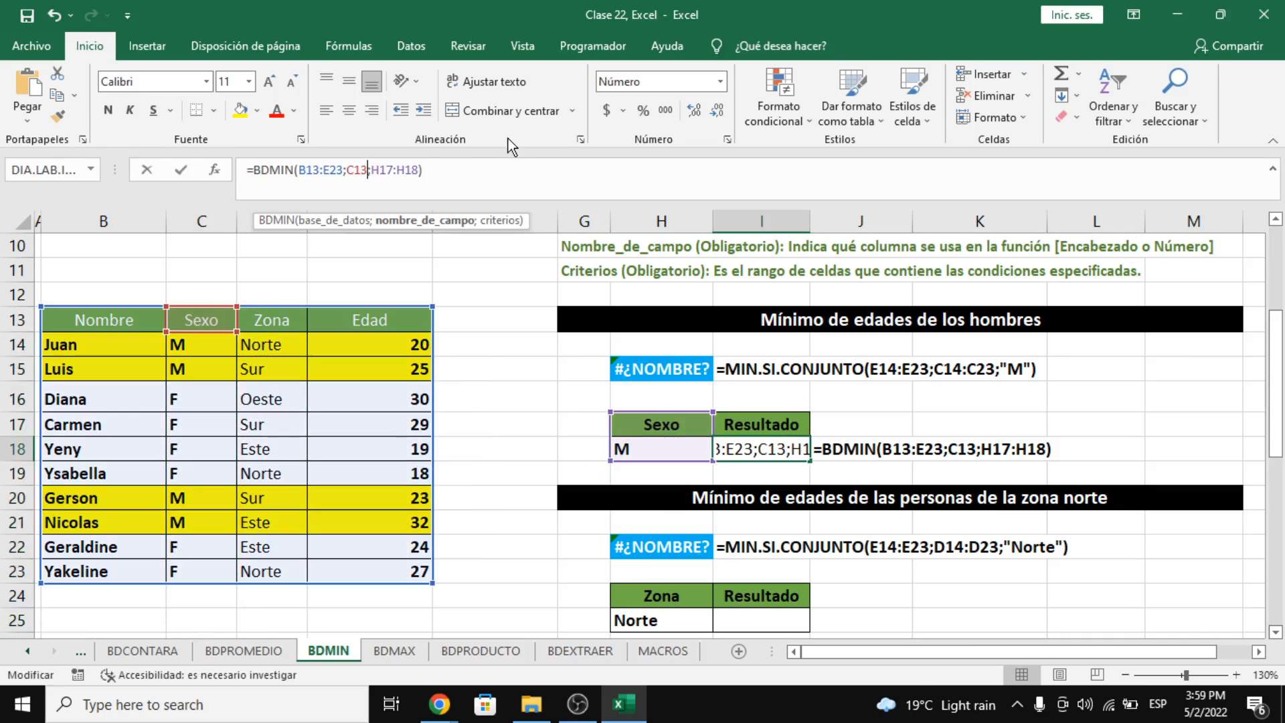
{"action": "key", "text": "Delete"}
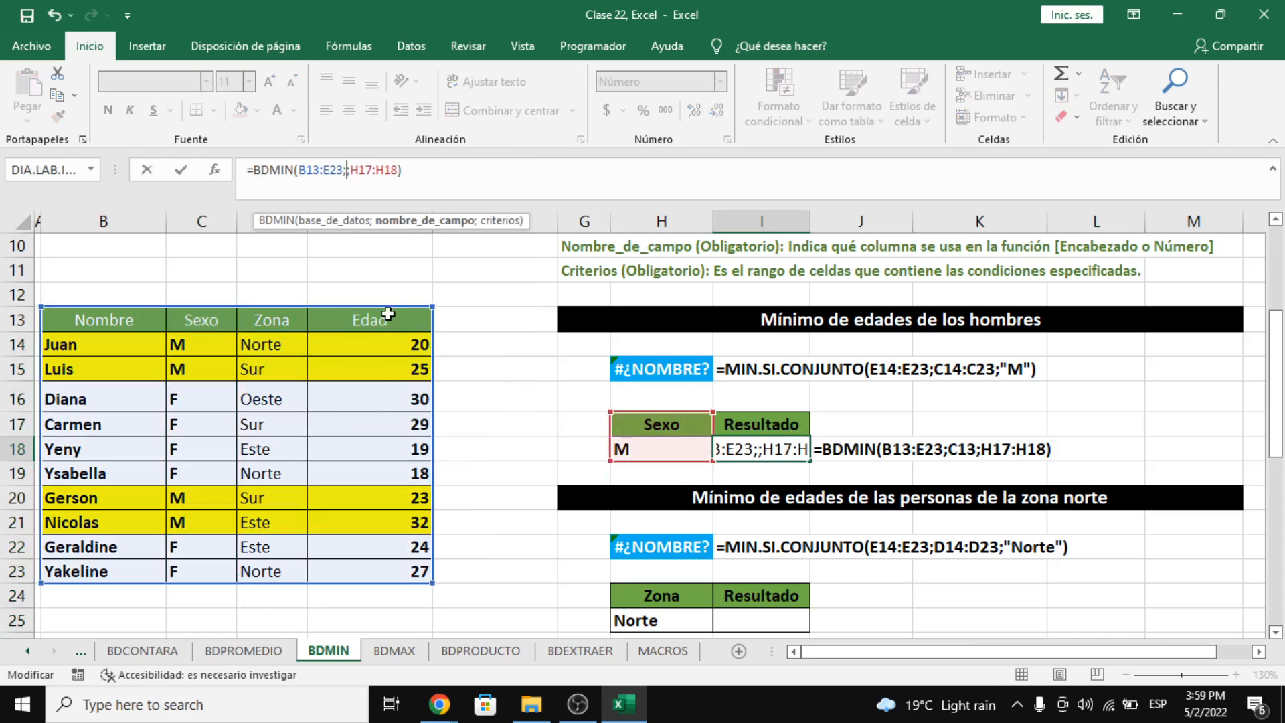
{"action": "left_click", "coordinate": [390, 319]}
{"action": "key", "text": "Return"}
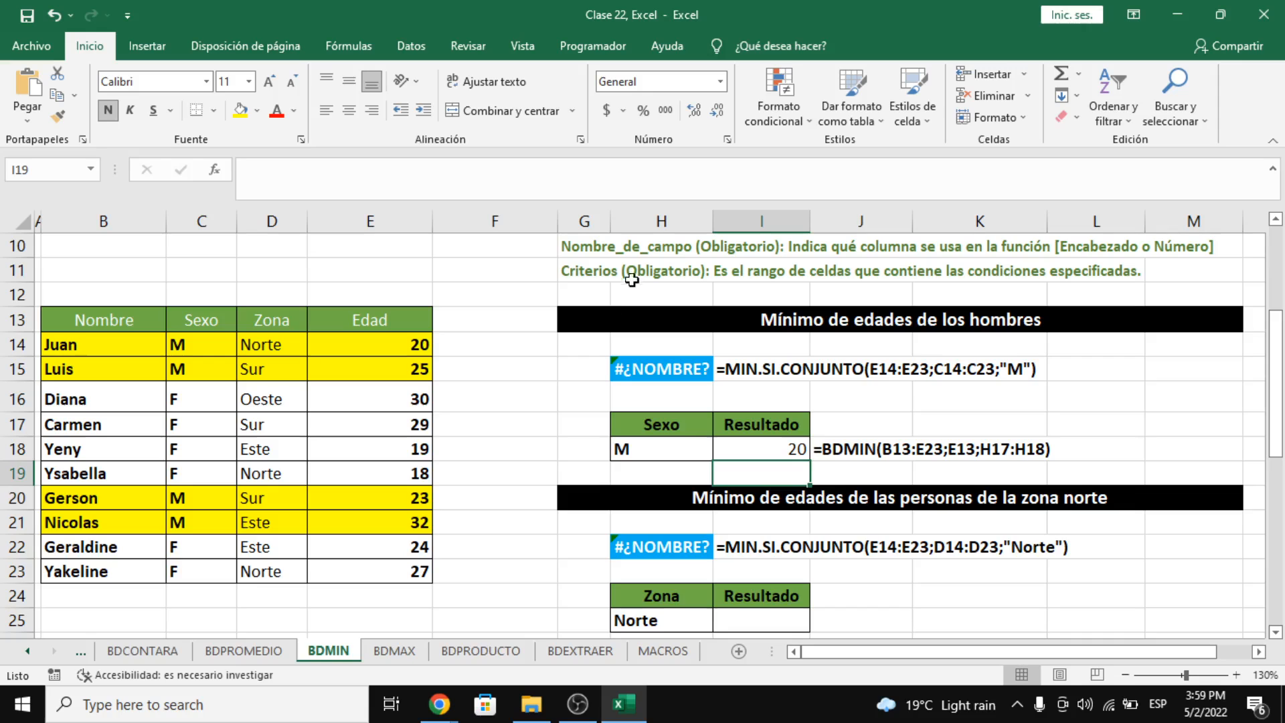
Step: Calculate the minimum age of people in the Norte zone in I25 with =BDMIN(B13:E23;E13;H24:H25)
{"action": "scroll", "coordinate": [612, 339], "scroll_direction": "down", "scroll_amount": 3}
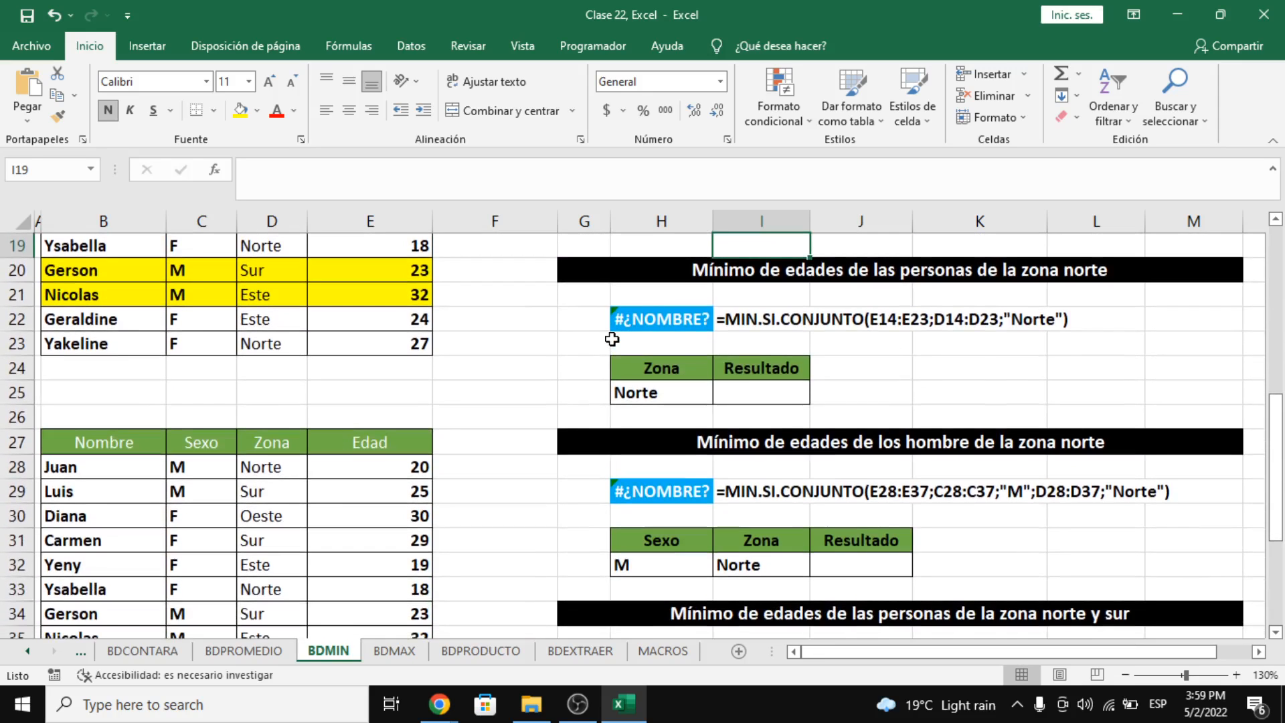
{"action": "left_click", "coordinate": [731, 391]}
{"action": "scroll", "coordinate": [732, 388], "scroll_direction": "up", "scroll_amount": 3}
{"action": "scroll", "coordinate": [732, 389], "scroll_direction": "down", "scroll_amount": 1}
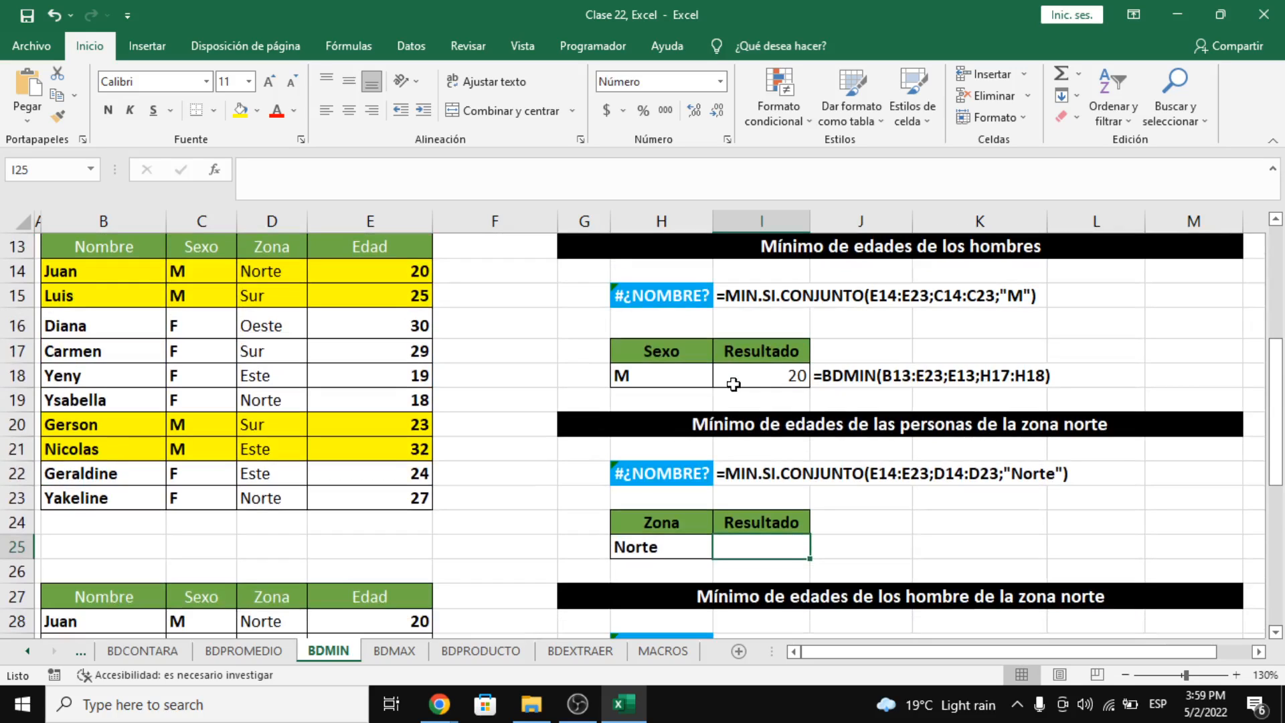
{"action": "type", "text": "=bdmin"}
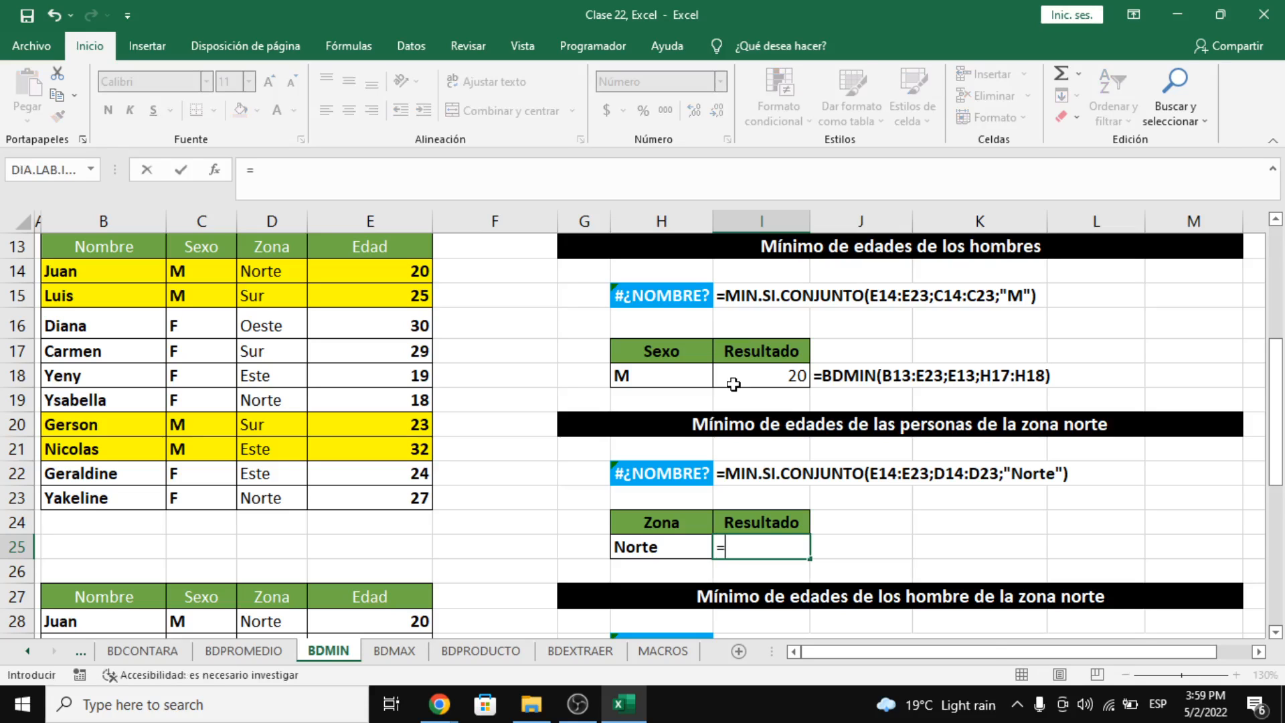
{"action": "key", "text": "Tab"}
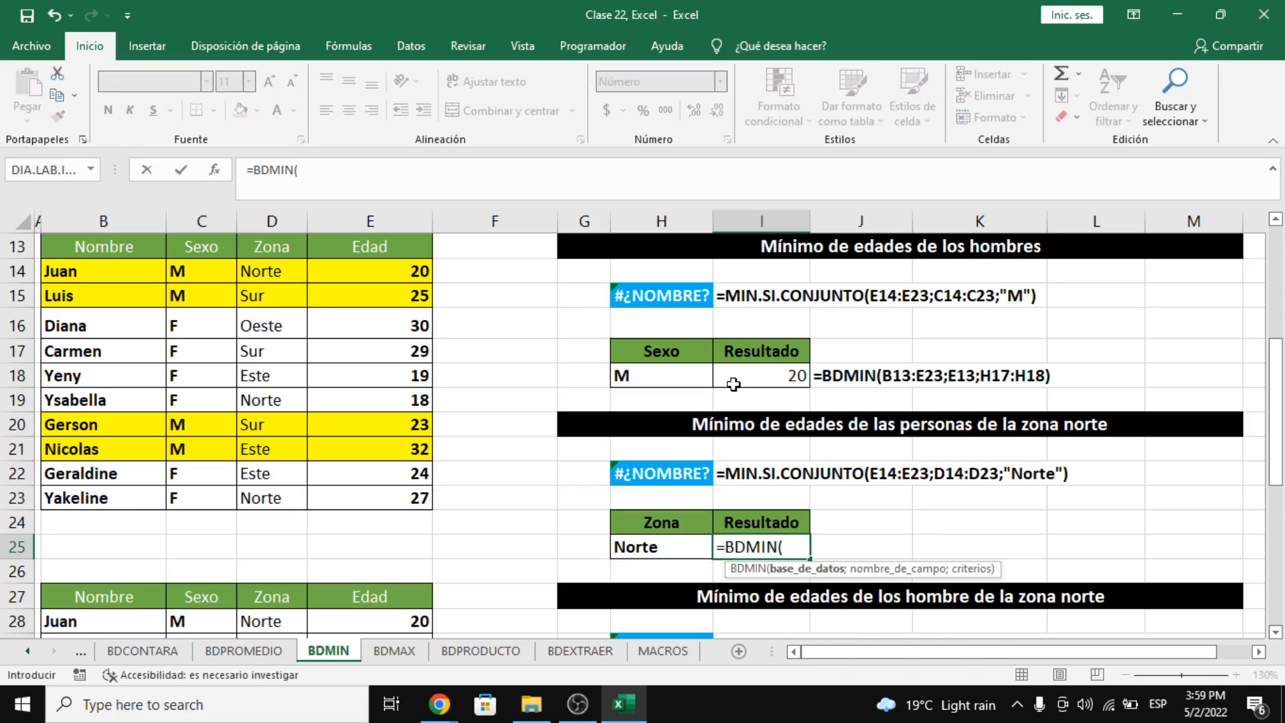
{"action": "left_click_drag", "start_coordinate": [85, 248], "coordinate": [415, 484]}
{"action": "type", "text": ";"}
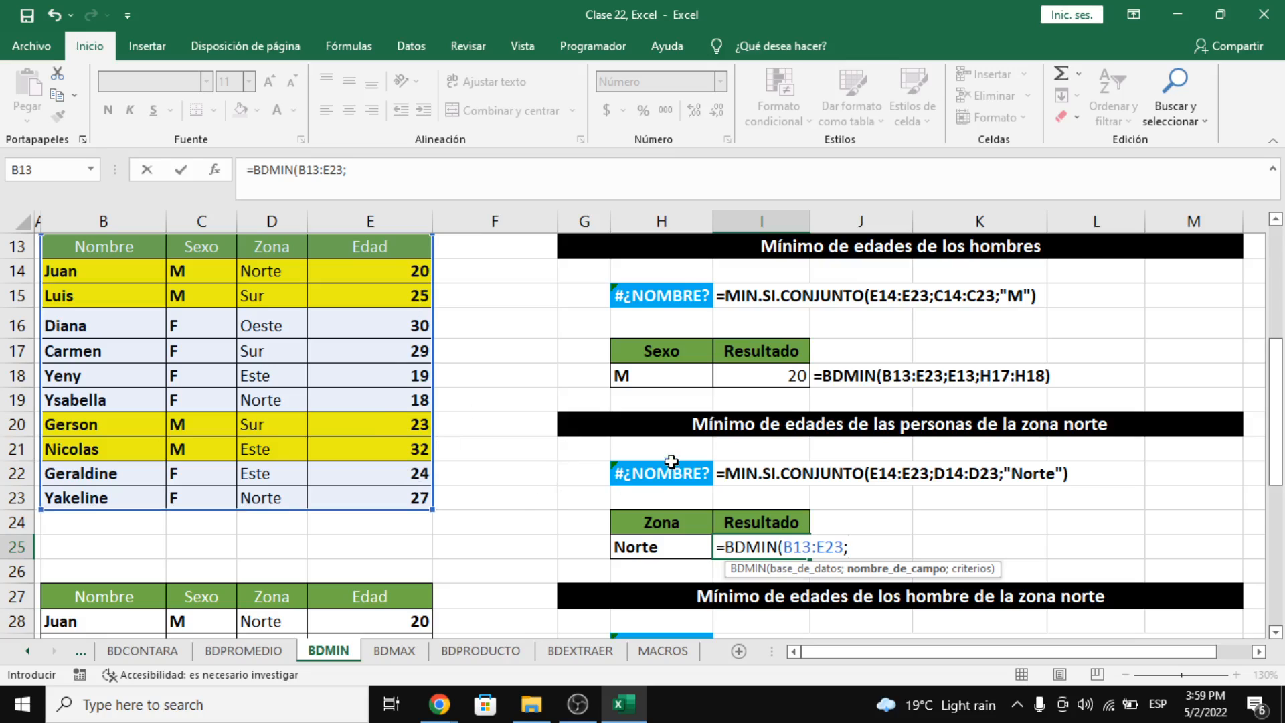
{"action": "left_click", "coordinate": [393, 254]}
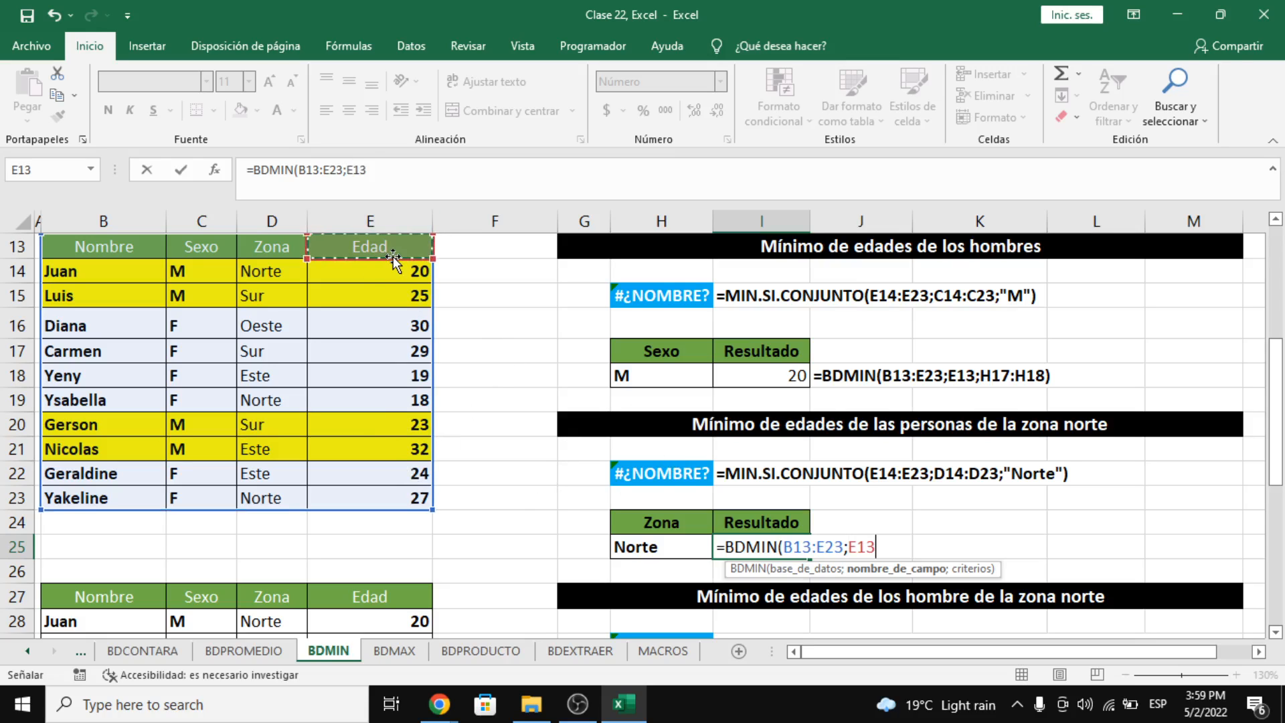
{"action": "type", "text": ";"}
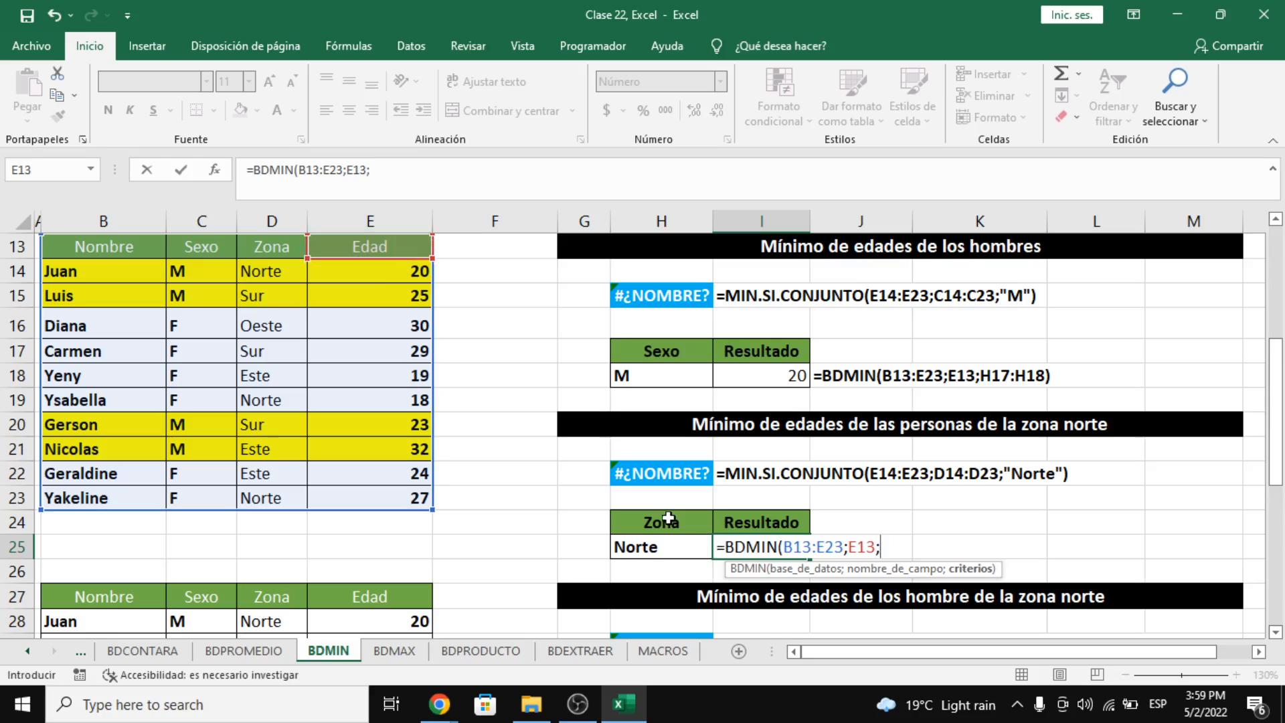
{"action": "left_click_drag", "start_coordinate": [666, 518], "coordinate": [680, 548]}
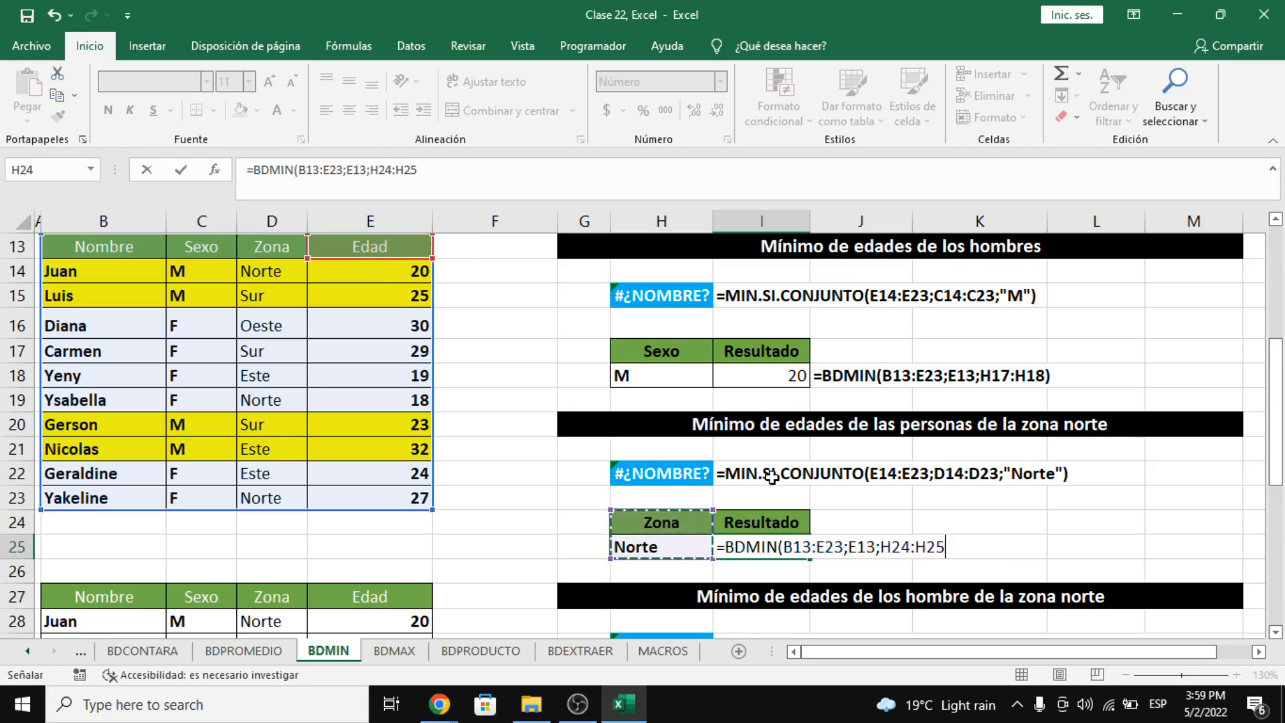
{"action": "key", "text": "Return"}
Step: Undo the BDMIN formula entry in I25 and redo it
{"action": "left_click", "coordinate": [793, 547]}
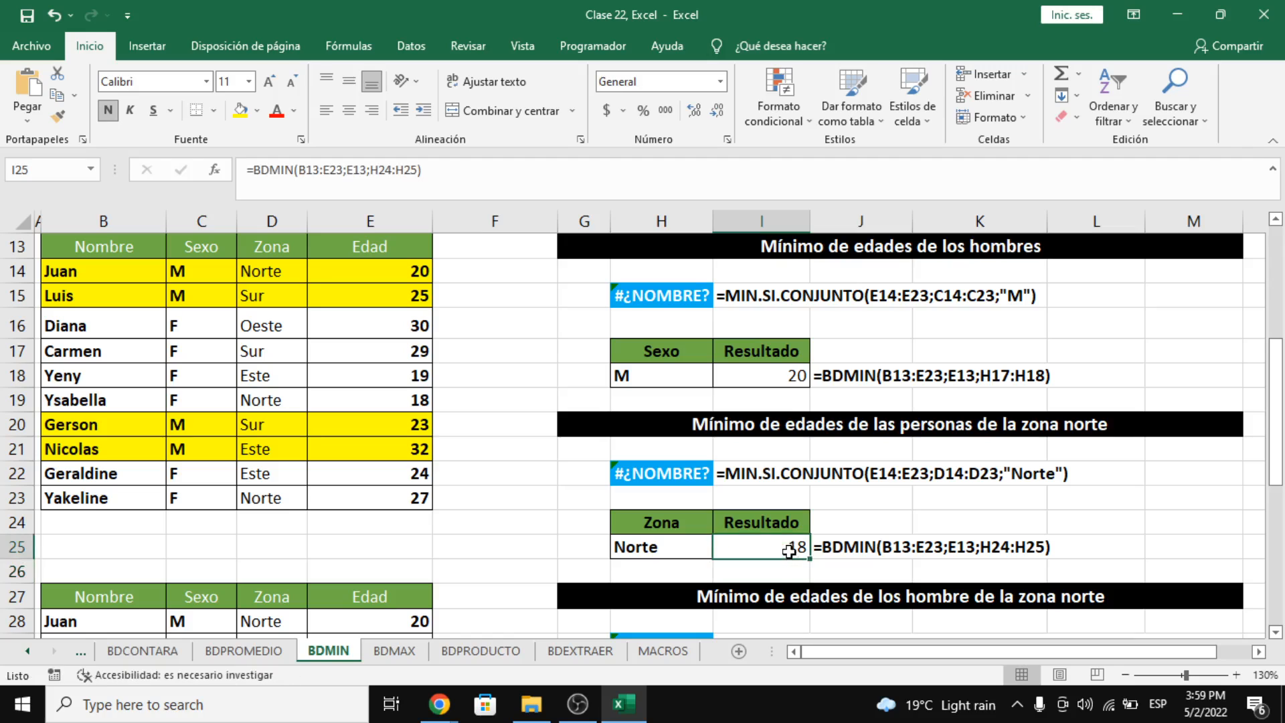
{"action": "key", "text": "Delete"}
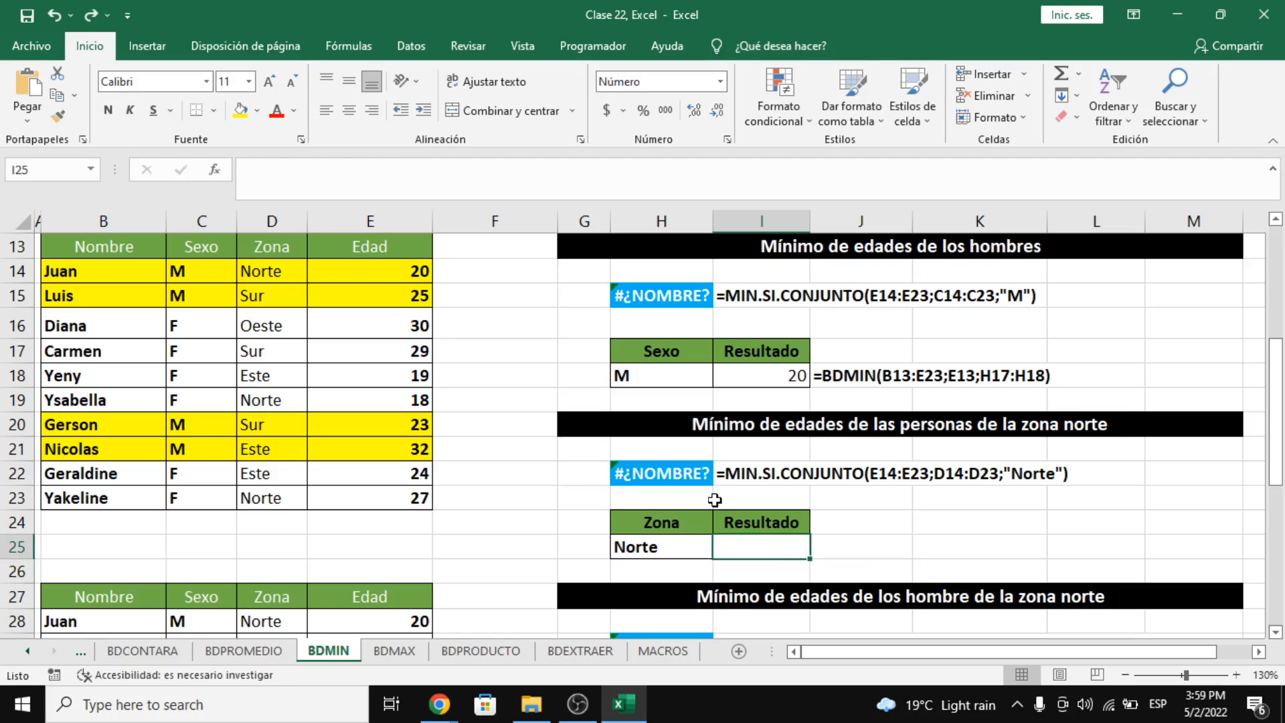
{"action": "key", "text": "ctrl+y"}
Step: Remove the yellow fill from the records in B14:E21
{"action": "left_click_drag", "start_coordinate": [112, 253], "coordinate": [428, 450]}
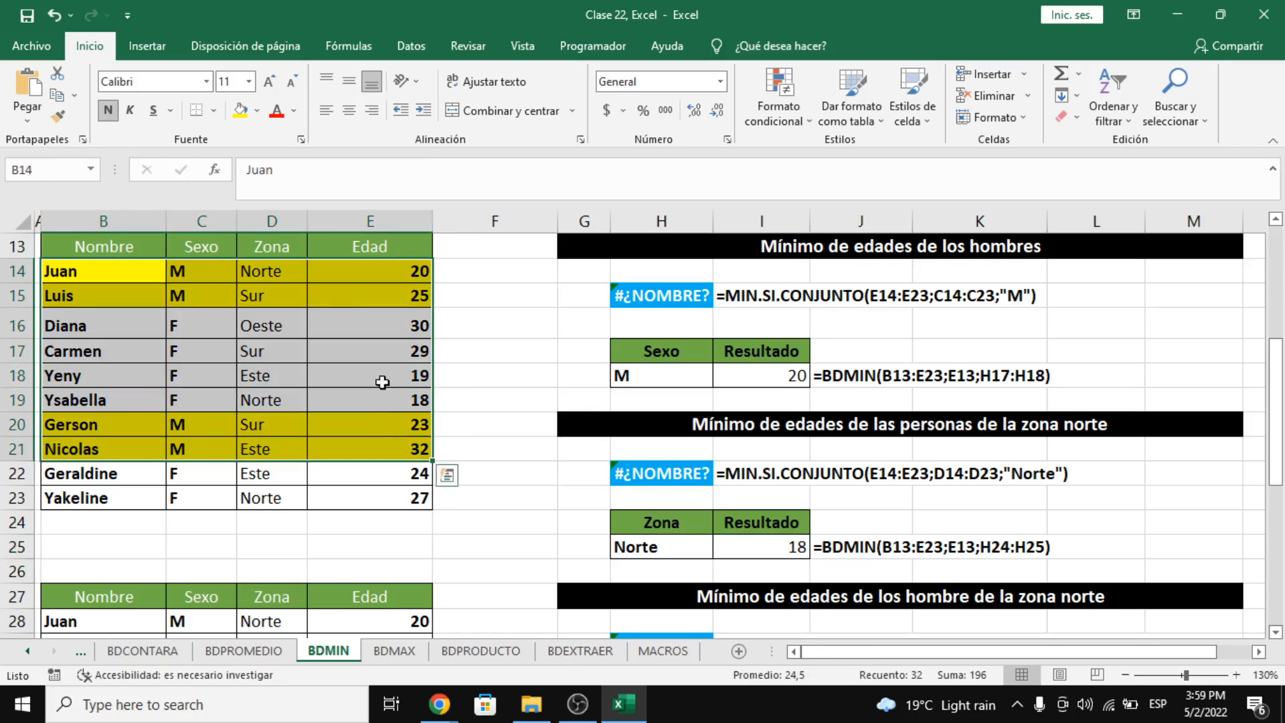
{"action": "left_click", "coordinate": [257, 110]}
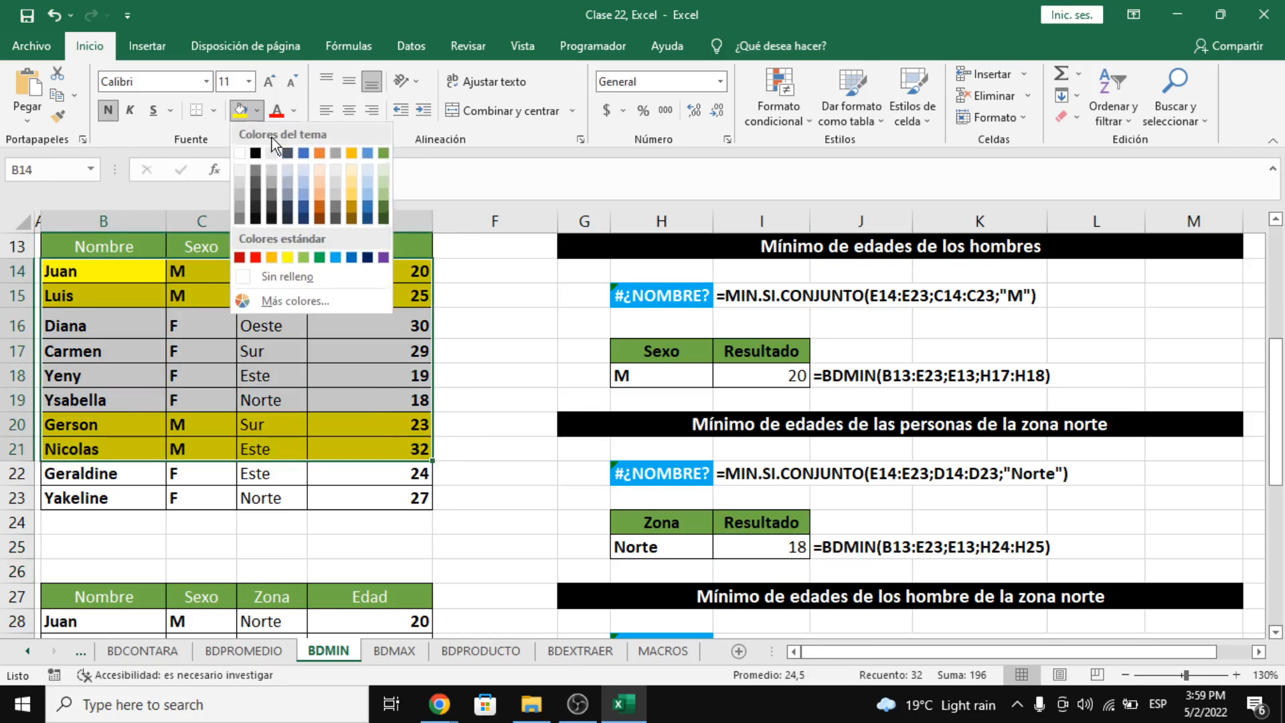
{"action": "left_click", "coordinate": [286, 276]}
{"action": "left_click", "coordinate": [376, 368]}
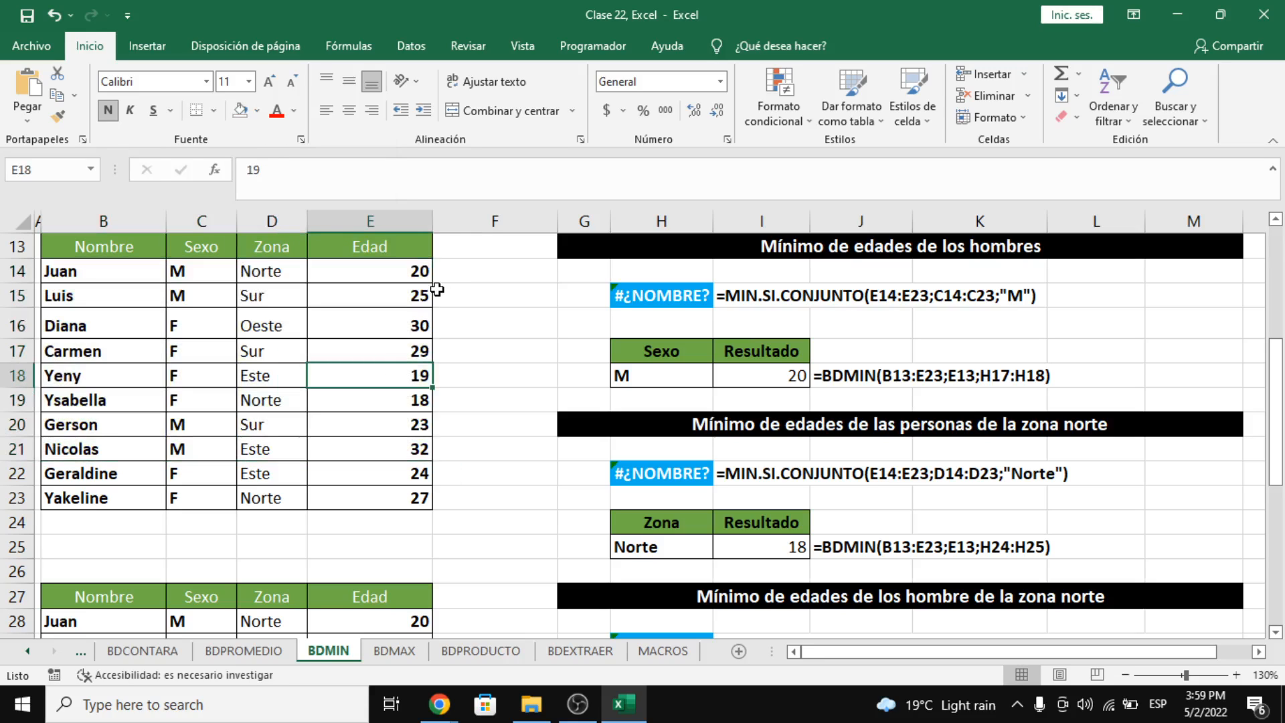
Step: Compare the BDMIN formula in I25 with the MIN.SI.CONJUNTO formula in H22
{"action": "left_click", "coordinate": [730, 554]}
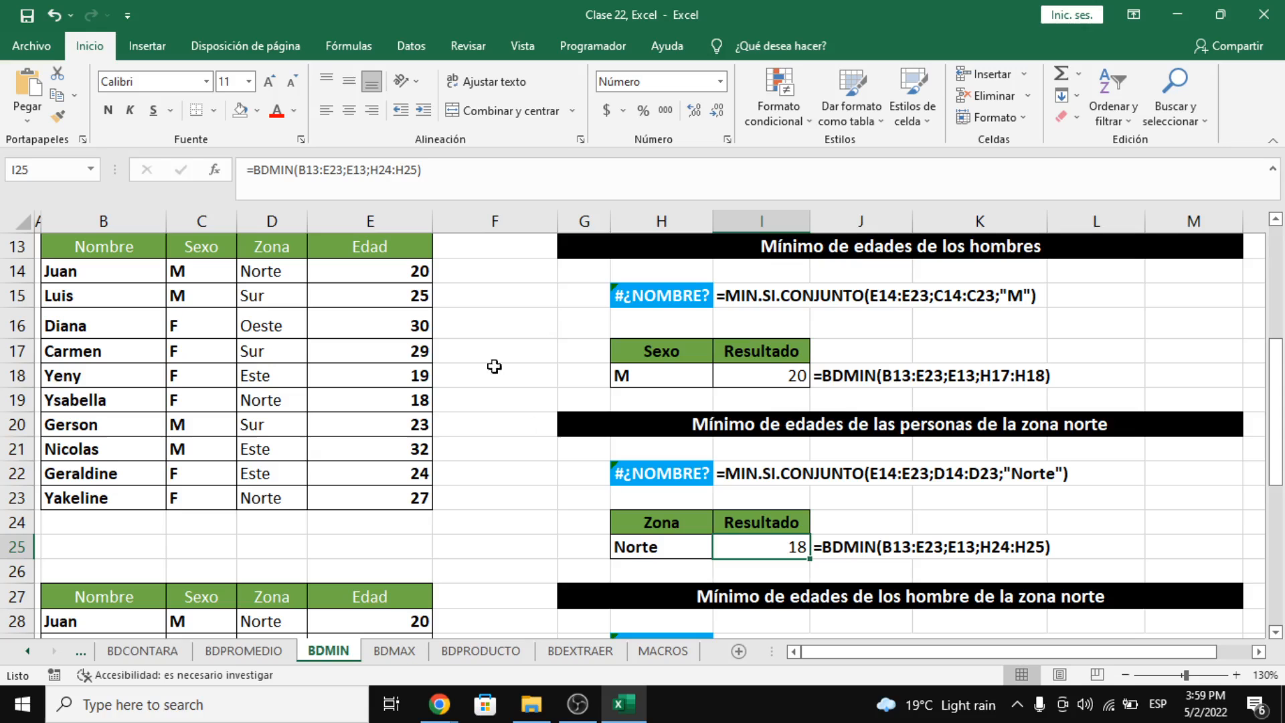
{"action": "left_click", "coordinate": [662, 475]}
{"action": "left_click", "coordinate": [771, 551]}
Step: Calculate the minimum age of the men in the Norte zone in J32 with =BDMIN(B27:E37;E27;H31:I32)
{"action": "scroll", "coordinate": [773, 551], "scroll_direction": "down", "scroll_amount": 5}
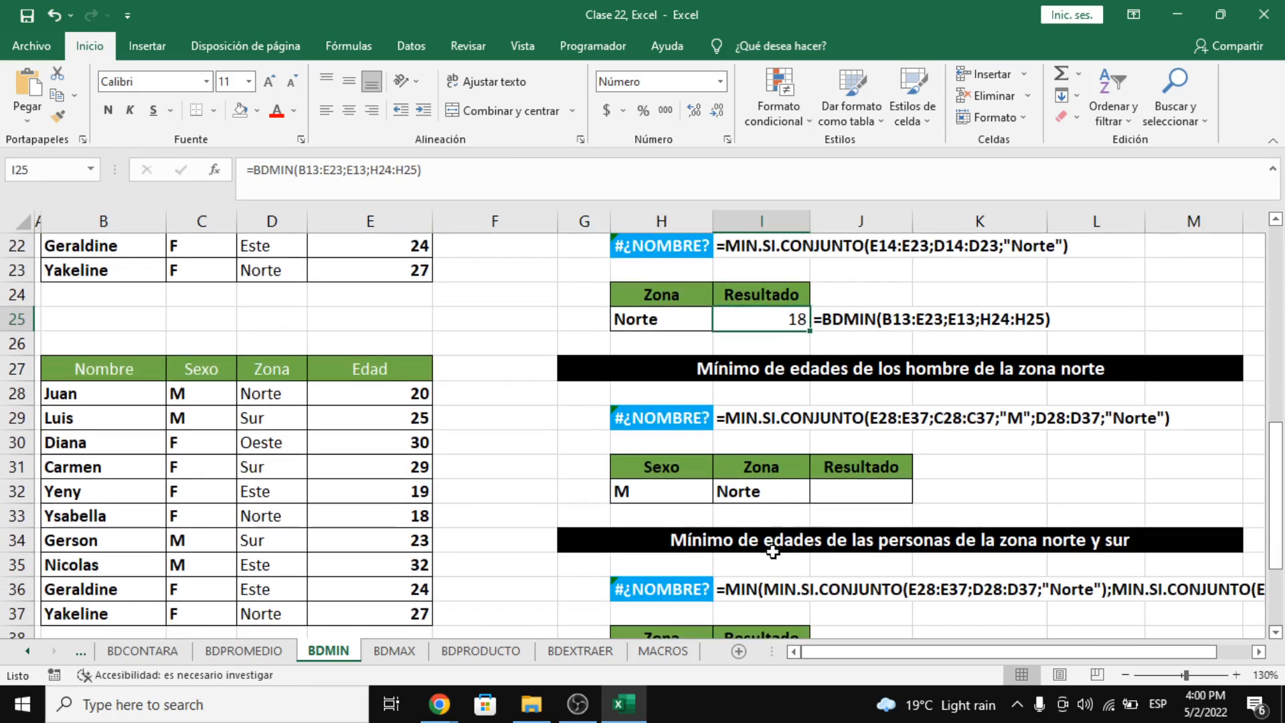
{"action": "scroll", "coordinate": [767, 437], "scroll_direction": "up", "scroll_amount": 1}
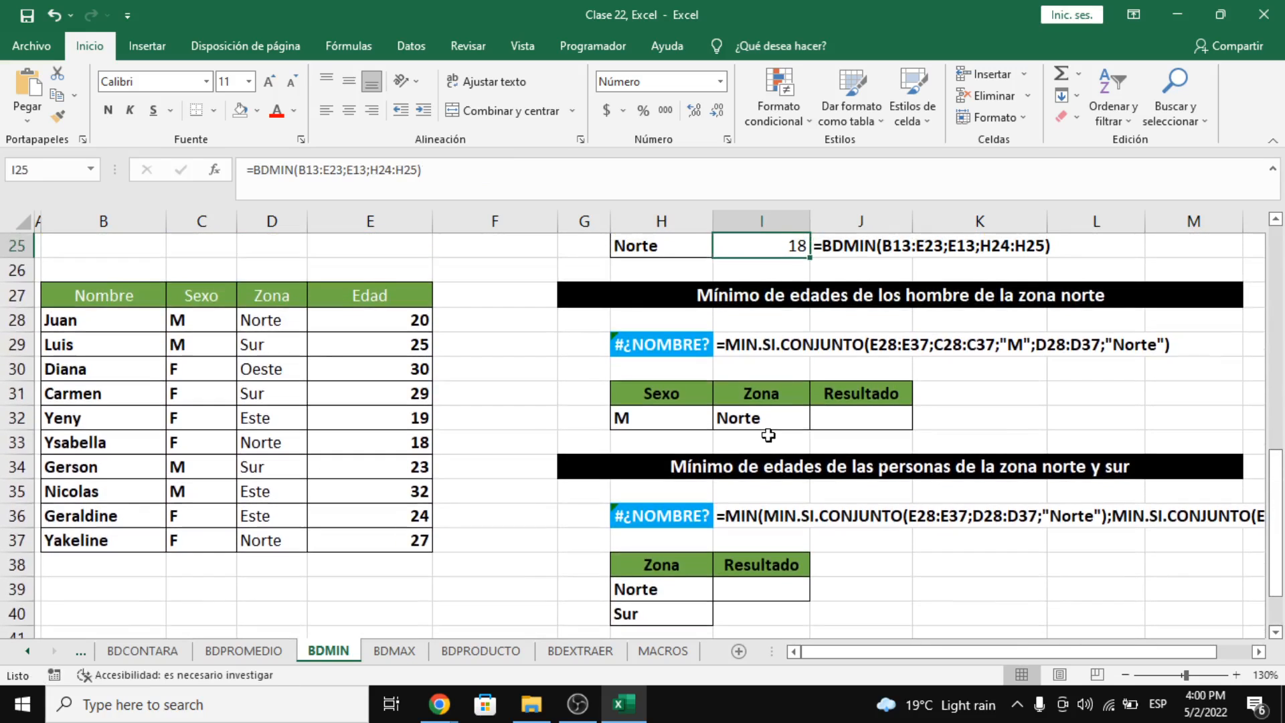
{"action": "left_click", "coordinate": [770, 420]}
{"action": "left_click", "coordinate": [673, 291]}
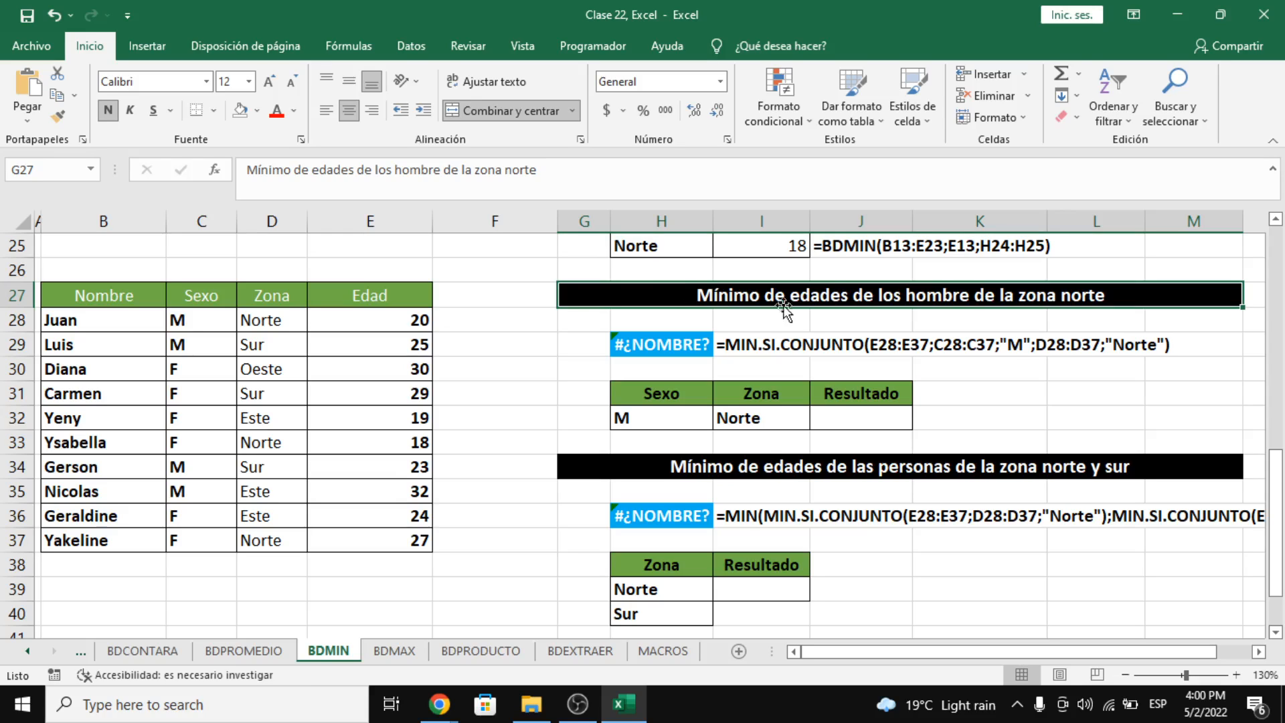
{"action": "left_click", "coordinate": [858, 412]}
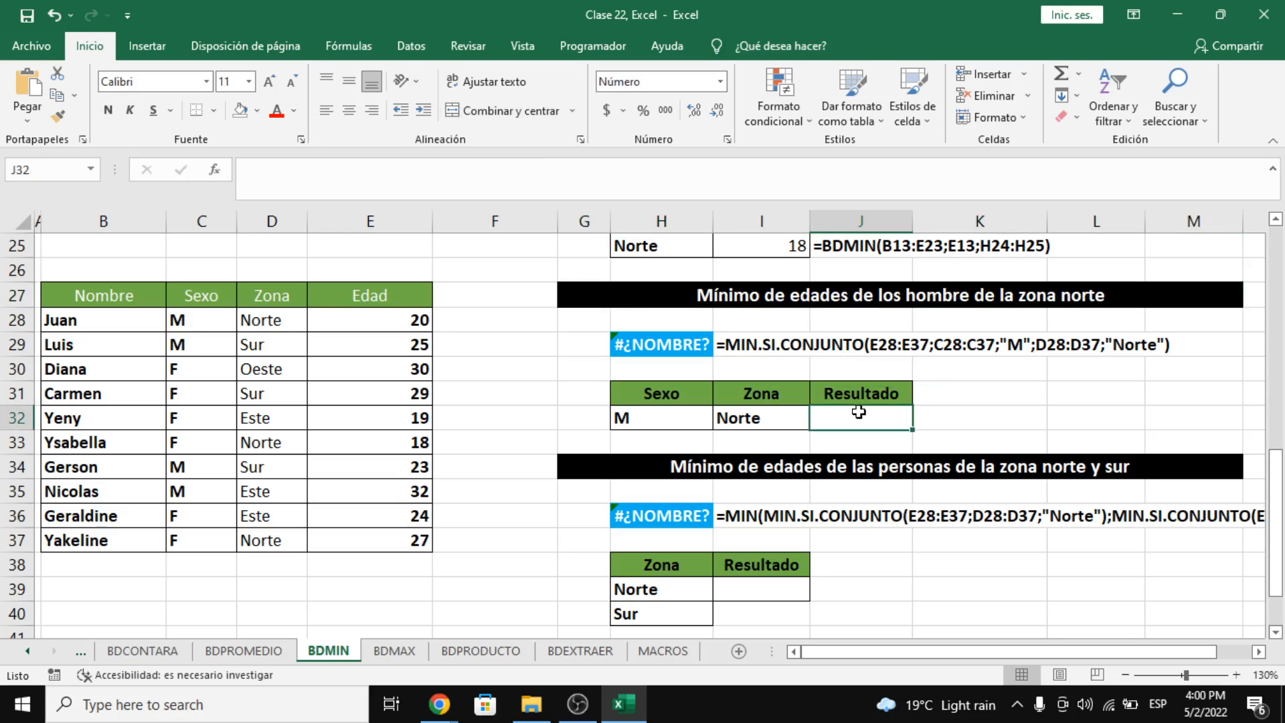
{"action": "type", "text": "=bdmin"}
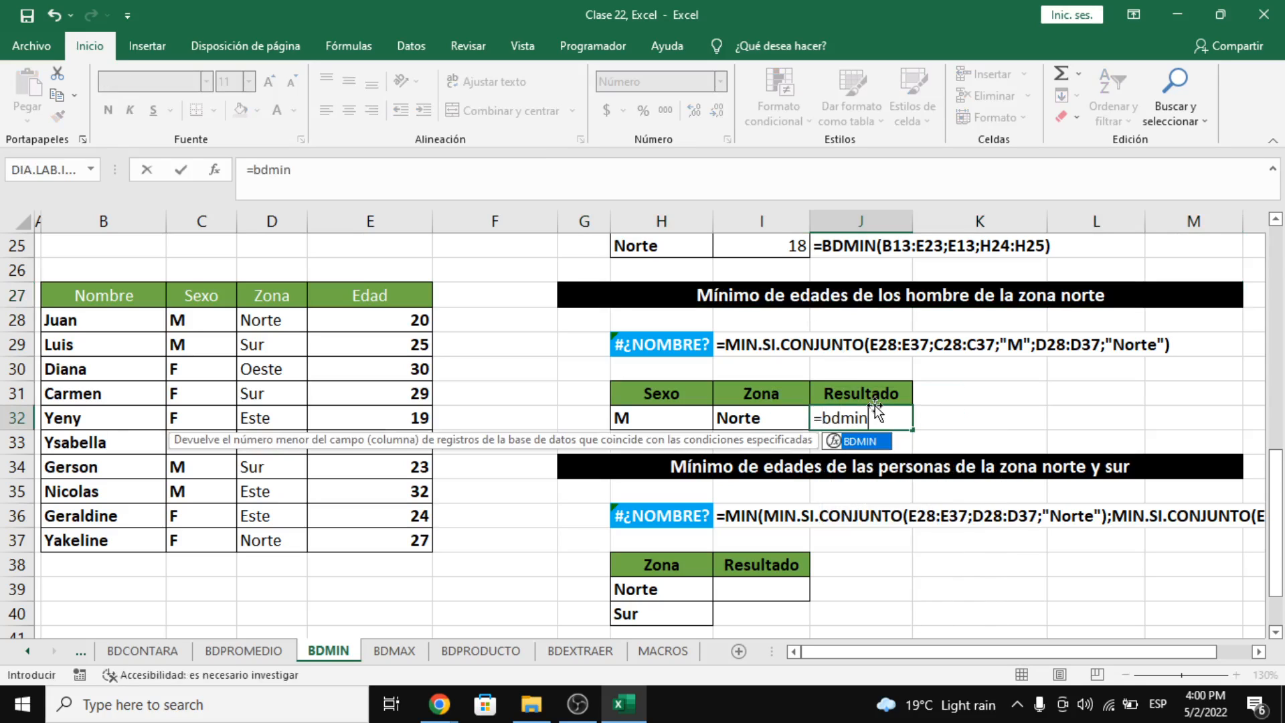
{"action": "key", "text": "Tab"}
{"action": "left_click_drag", "start_coordinate": [147, 294], "coordinate": [407, 534]}
{"action": "type", "text": ";"}
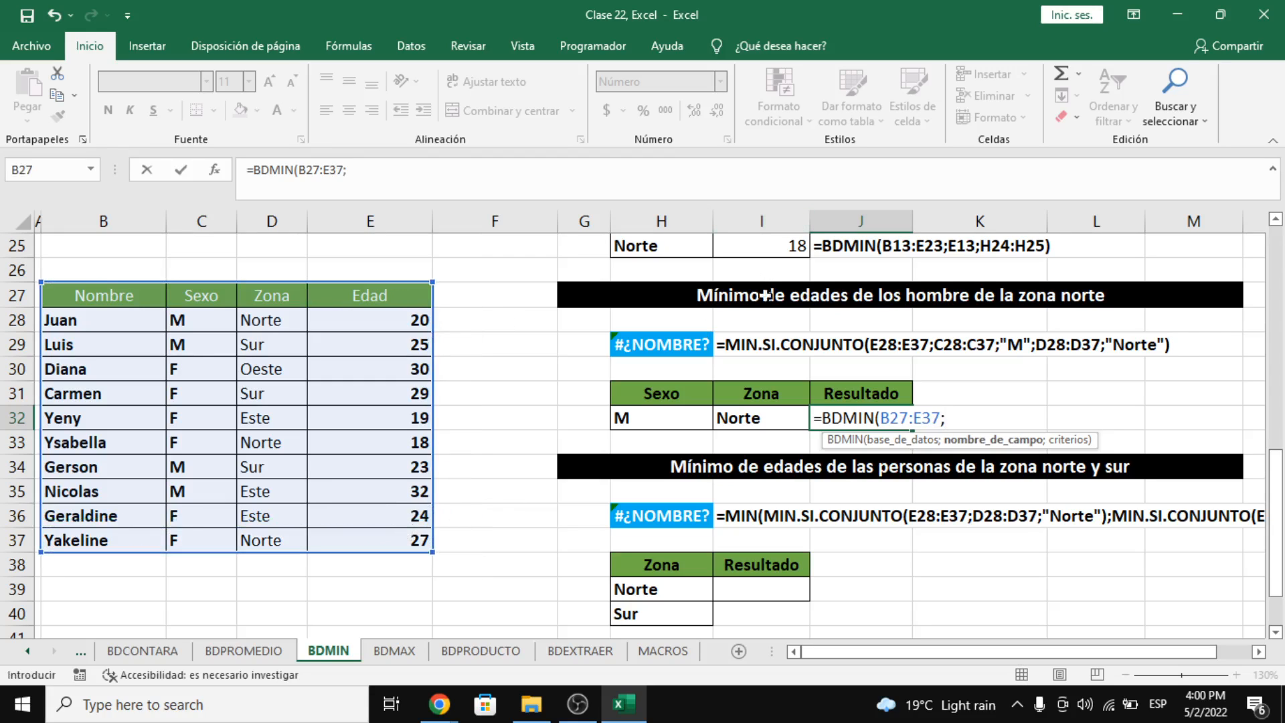
{"action": "left_click", "coordinate": [404, 292]}
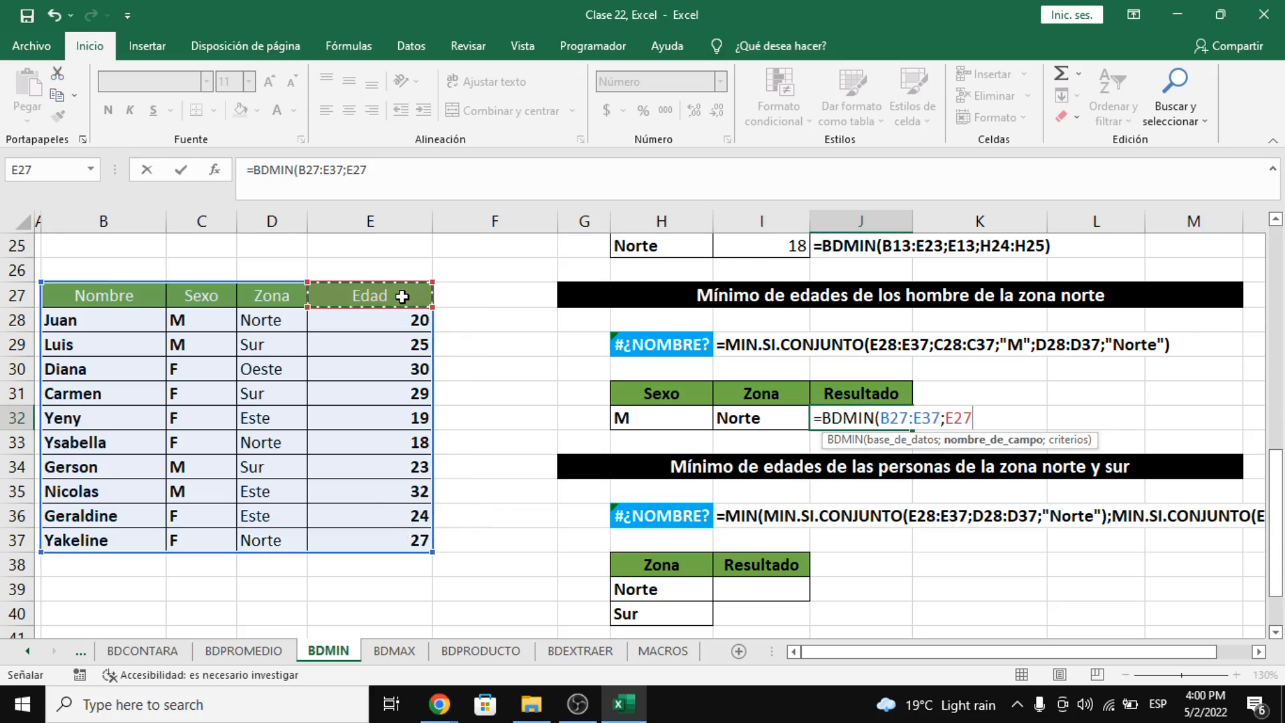
{"action": "type", "text": ";"}
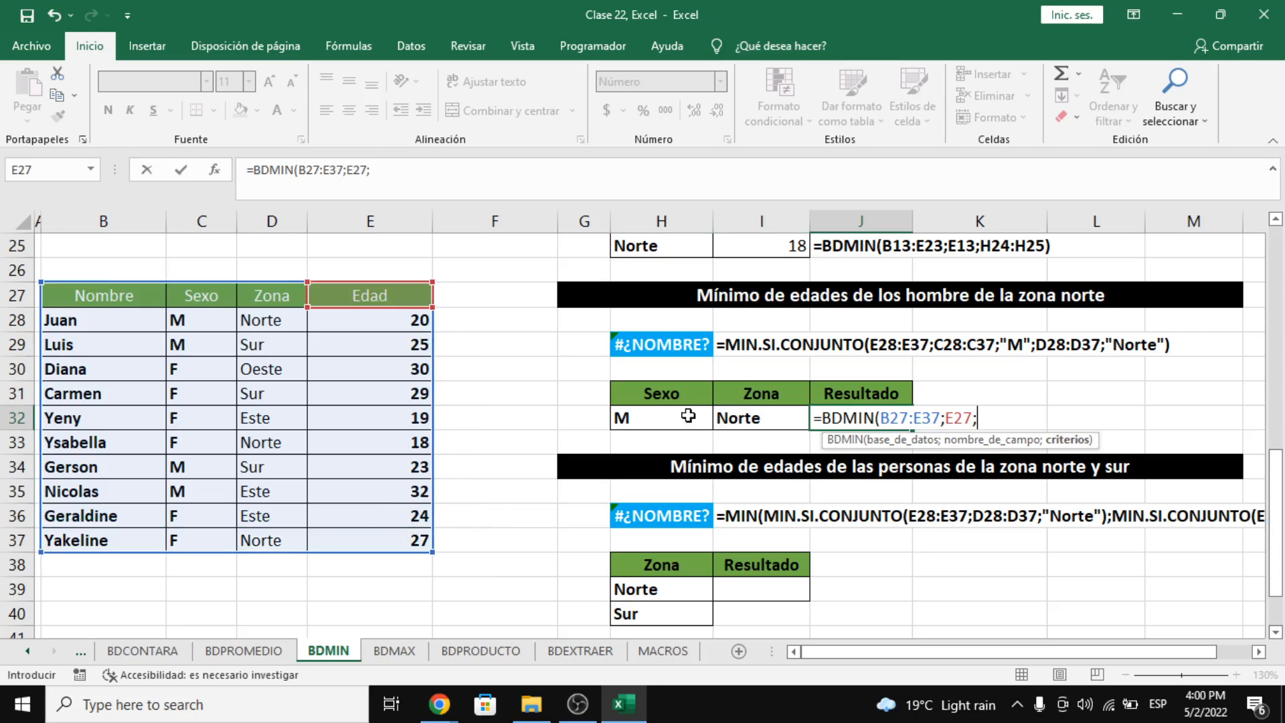
{"action": "left_click_drag", "start_coordinate": [674, 391], "coordinate": [783, 417]}
{"action": "key", "text": "Return"}
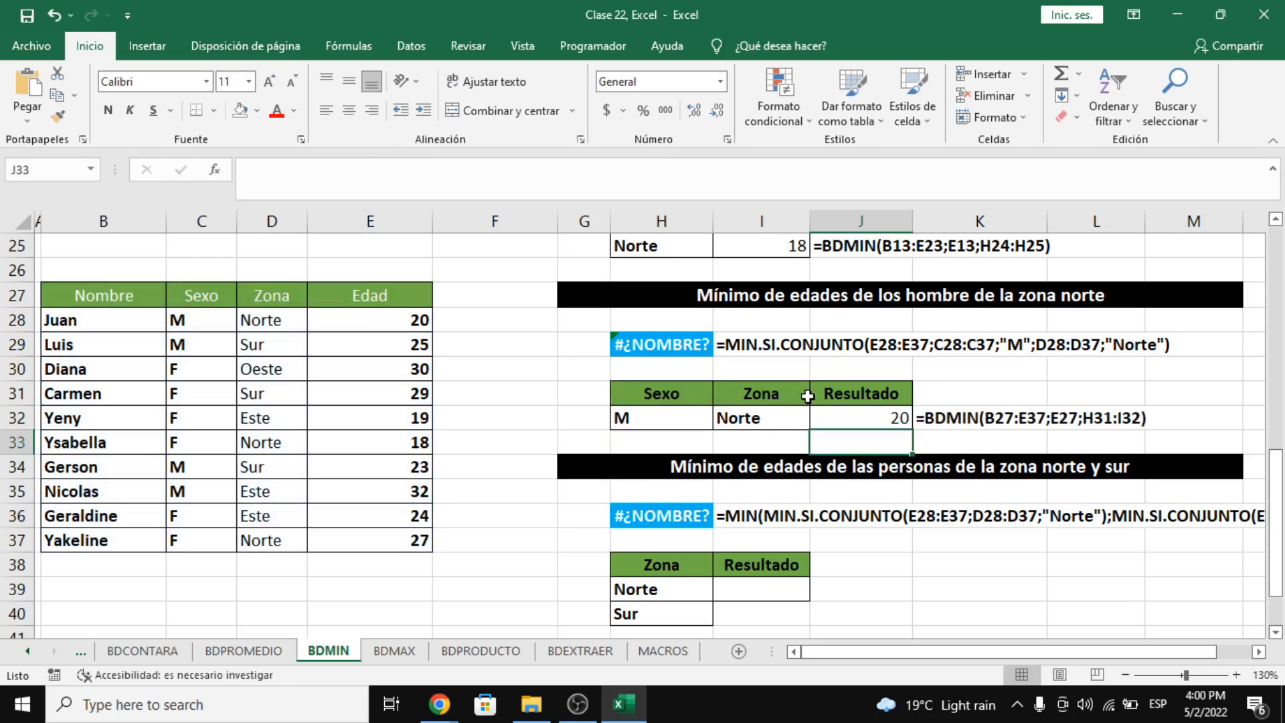
Step: Compare the BDMIN formula in J32 with the MIN.SI.CONJUNTO formula in H29
{"action": "left_click", "coordinate": [902, 423]}
{"action": "left_click", "coordinate": [689, 363]}
{"action": "left_click", "coordinate": [841, 409]}
{"action": "left_click", "coordinate": [646, 348]}
{"action": "left_click", "coordinate": [863, 418]}
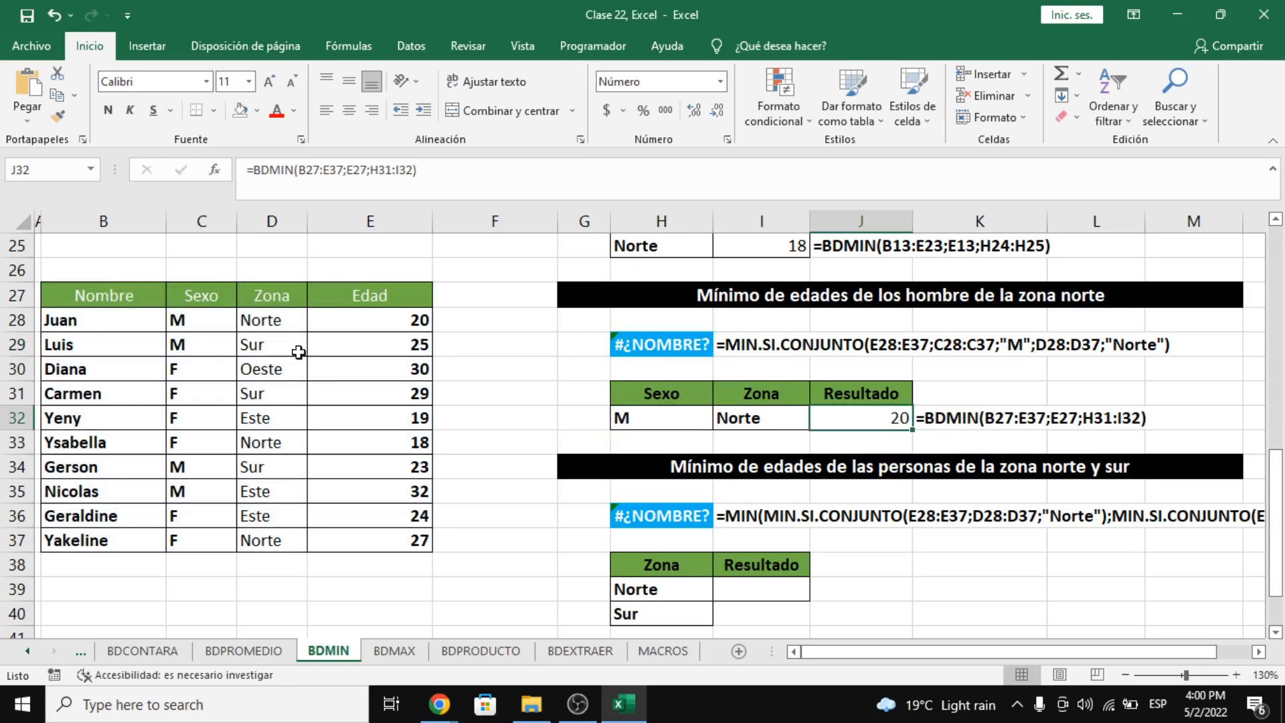
Step: Check the male records in rows 28 and 29 against the sex and zone criteria
{"action": "left_click_drag", "start_coordinate": [94, 319], "coordinate": [357, 318]}
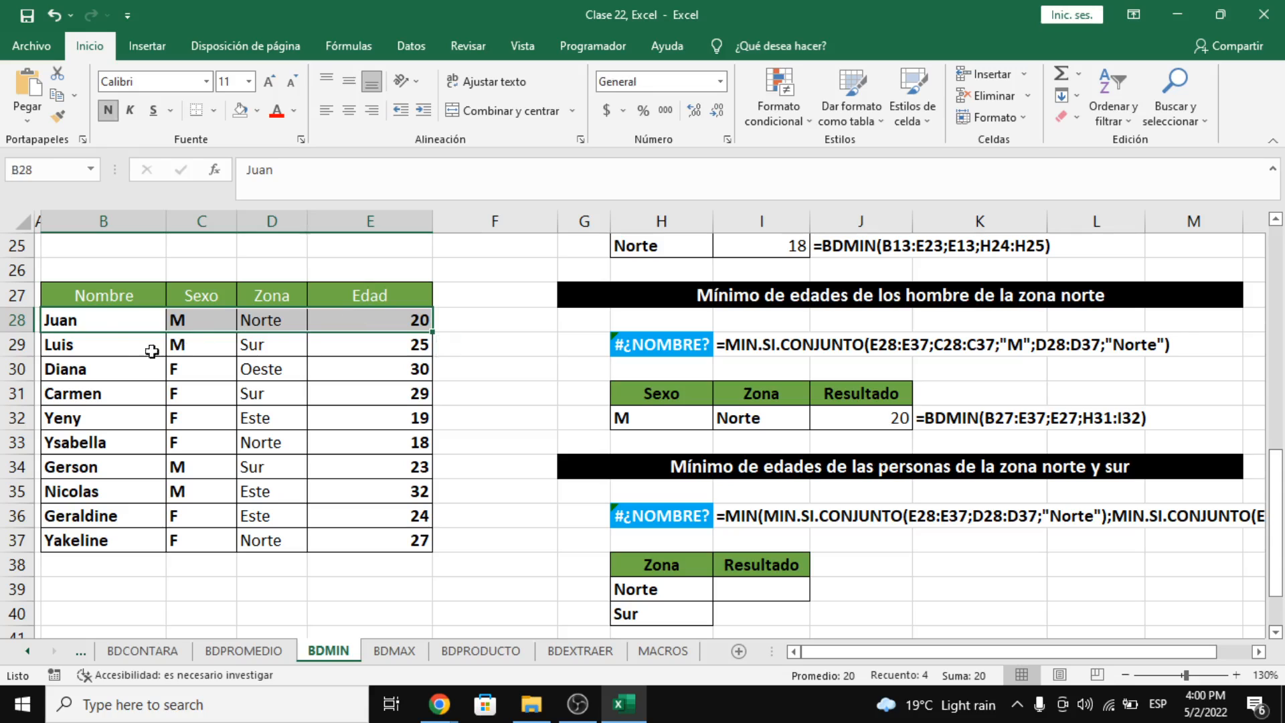
{"action": "left_click_drag", "start_coordinate": [114, 324], "coordinate": [314, 321]}
{"action": "left_click_drag", "start_coordinate": [160, 348], "coordinate": [258, 348]}
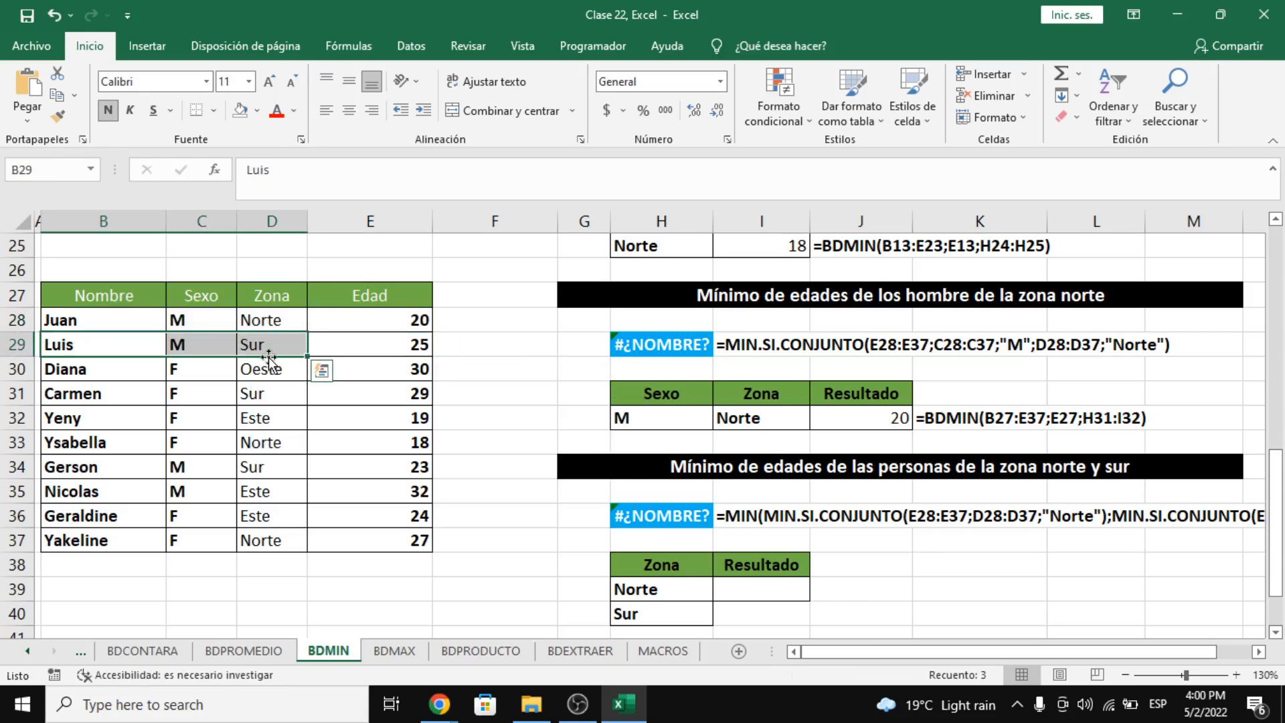
Step: Check the zone values of the remaining male records in rows 29, 34 and 35
{"action": "left_click", "coordinate": [278, 349]}
{"action": "left_click", "coordinate": [275, 460]}
{"action": "left_click", "coordinate": [275, 512]}
{"action": "left_click", "coordinate": [265, 491]}
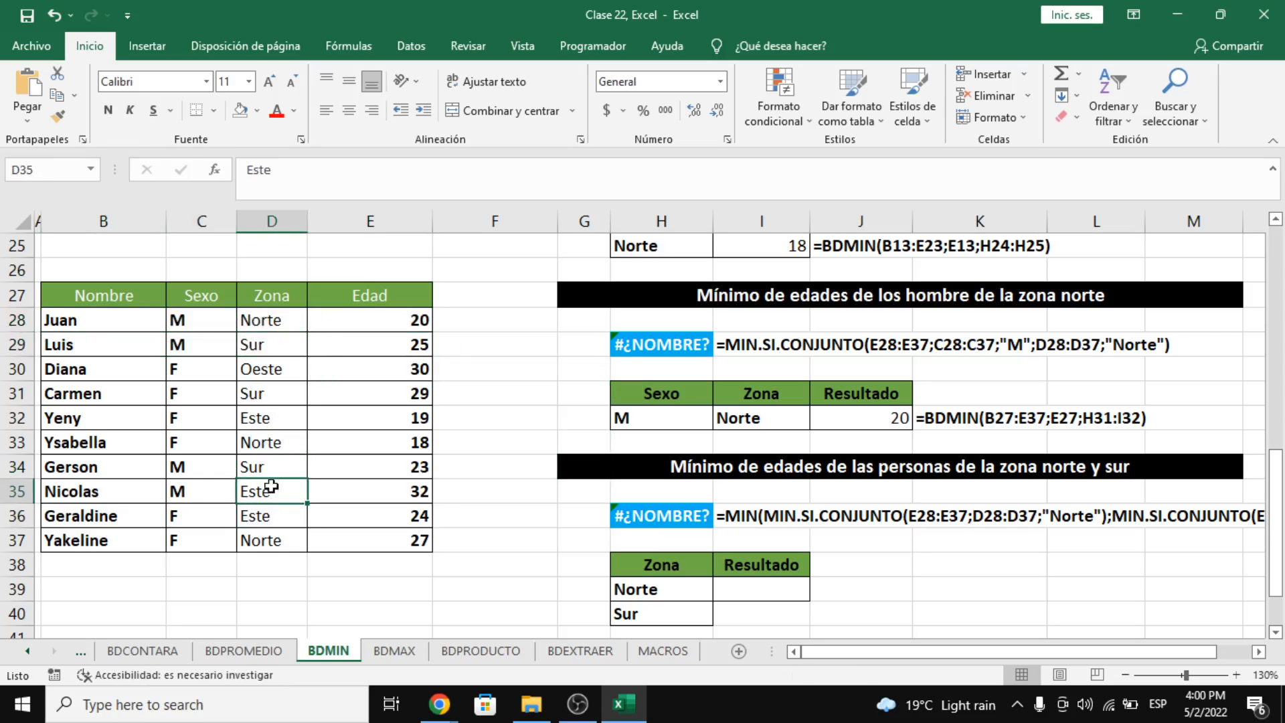
Step: Examine the formula in H36 that nests two MIN.SI.CONJUNTO functions, for Norte and Sur, inside MIN
{"action": "scroll", "coordinate": [732, 456], "scroll_direction": "down", "scroll_amount": 1}
{"action": "left_click", "coordinate": [769, 512]}
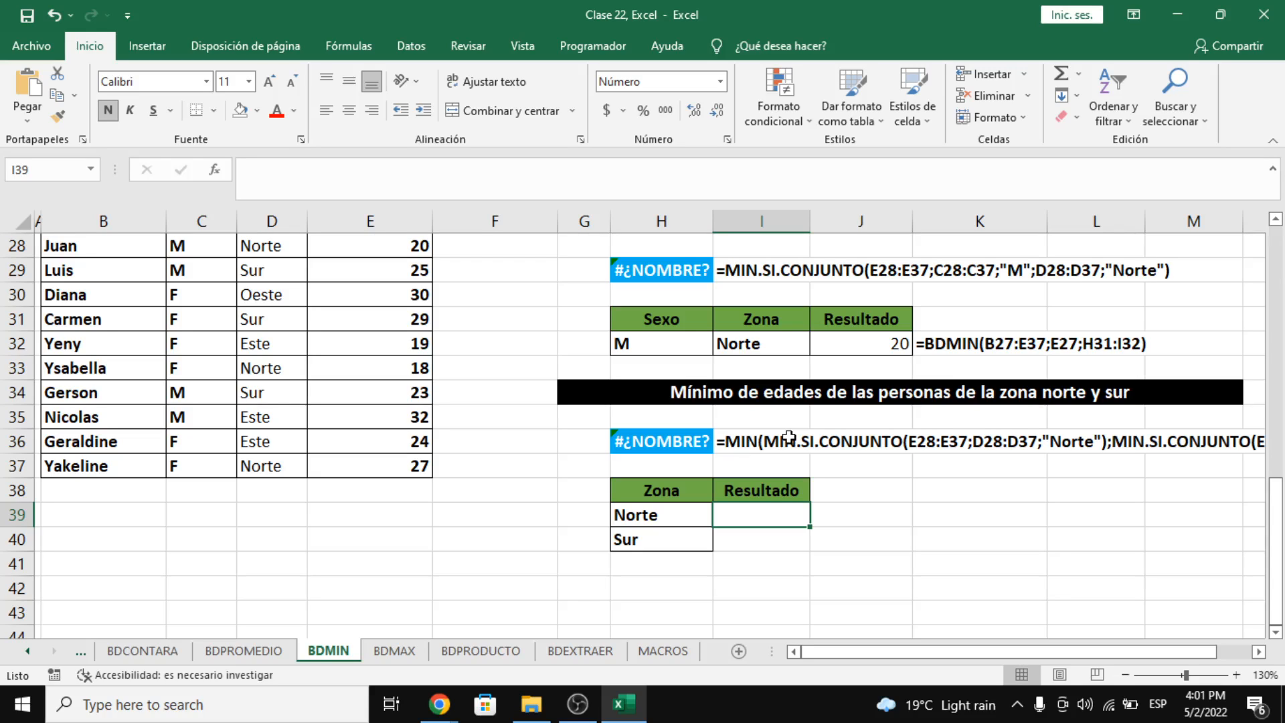
{"action": "left_click", "coordinate": [680, 447]}
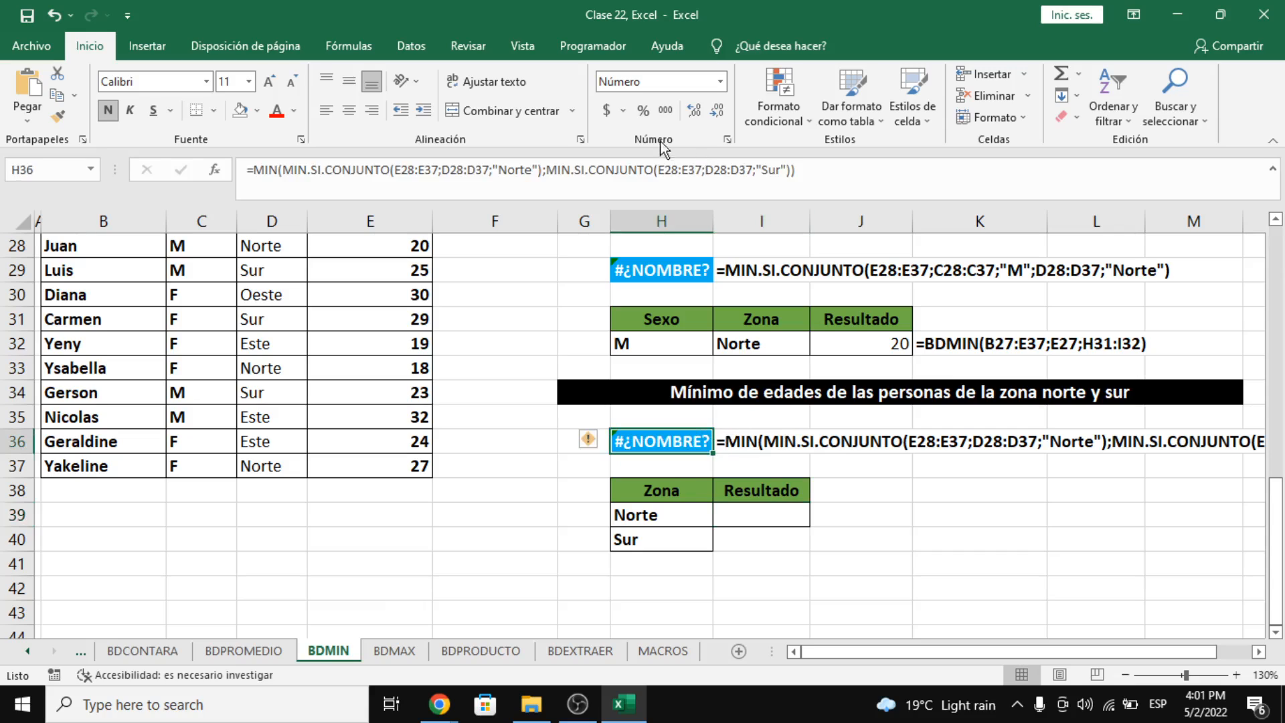
{"action": "left_click_drag", "start_coordinate": [289, 169], "coordinate": [781, 174]}
{"action": "key", "text": "End"}
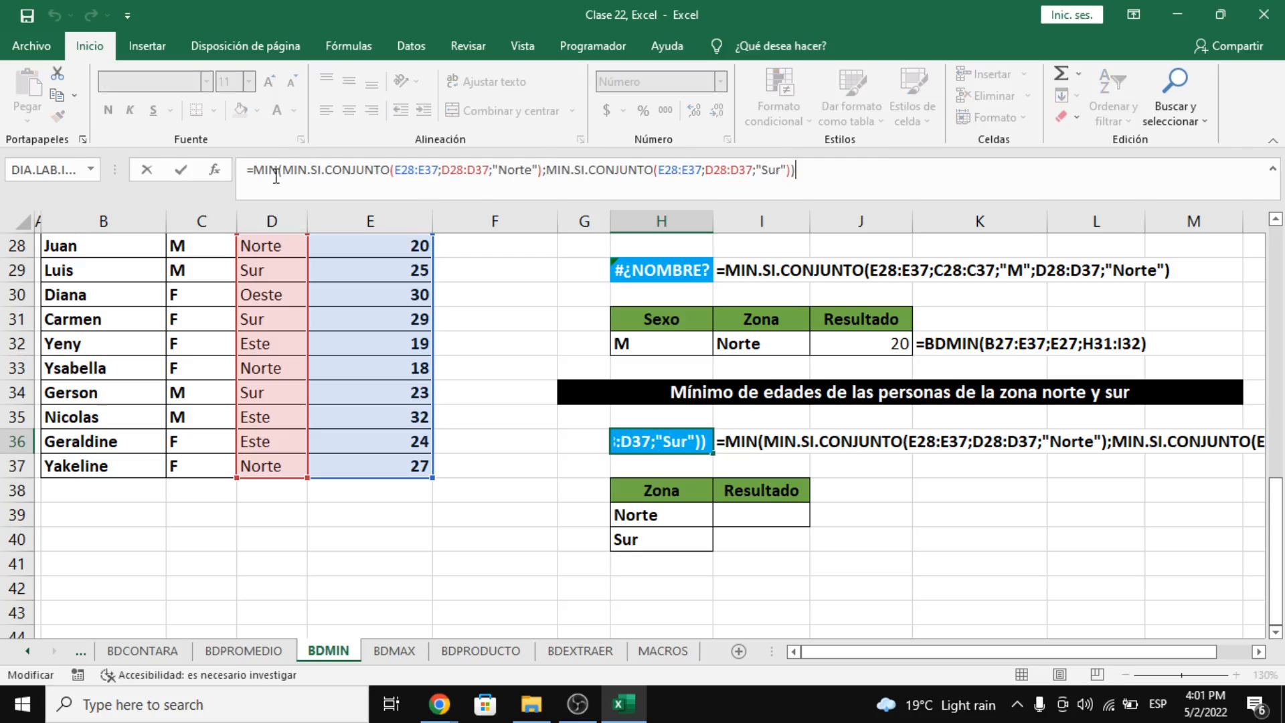
{"action": "double_click", "coordinate": [269, 170]}
{"action": "left_click", "coordinate": [845, 186]}
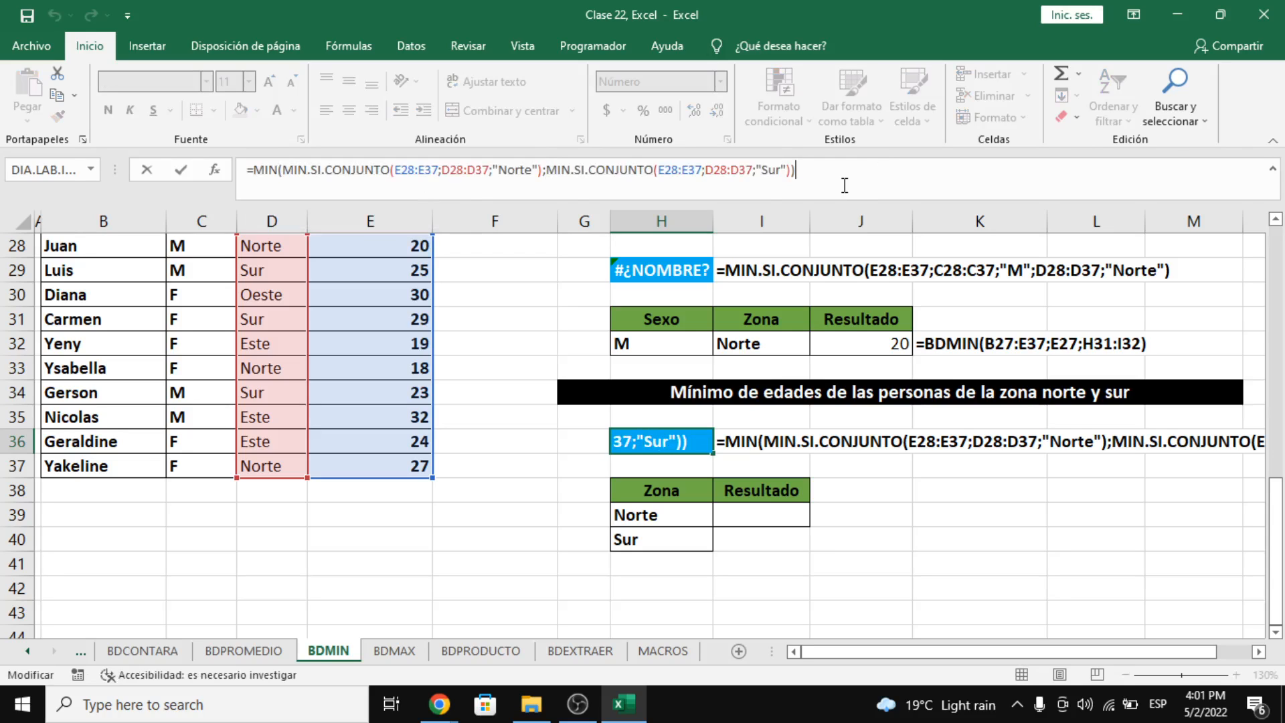
{"action": "key", "text": "Return"}
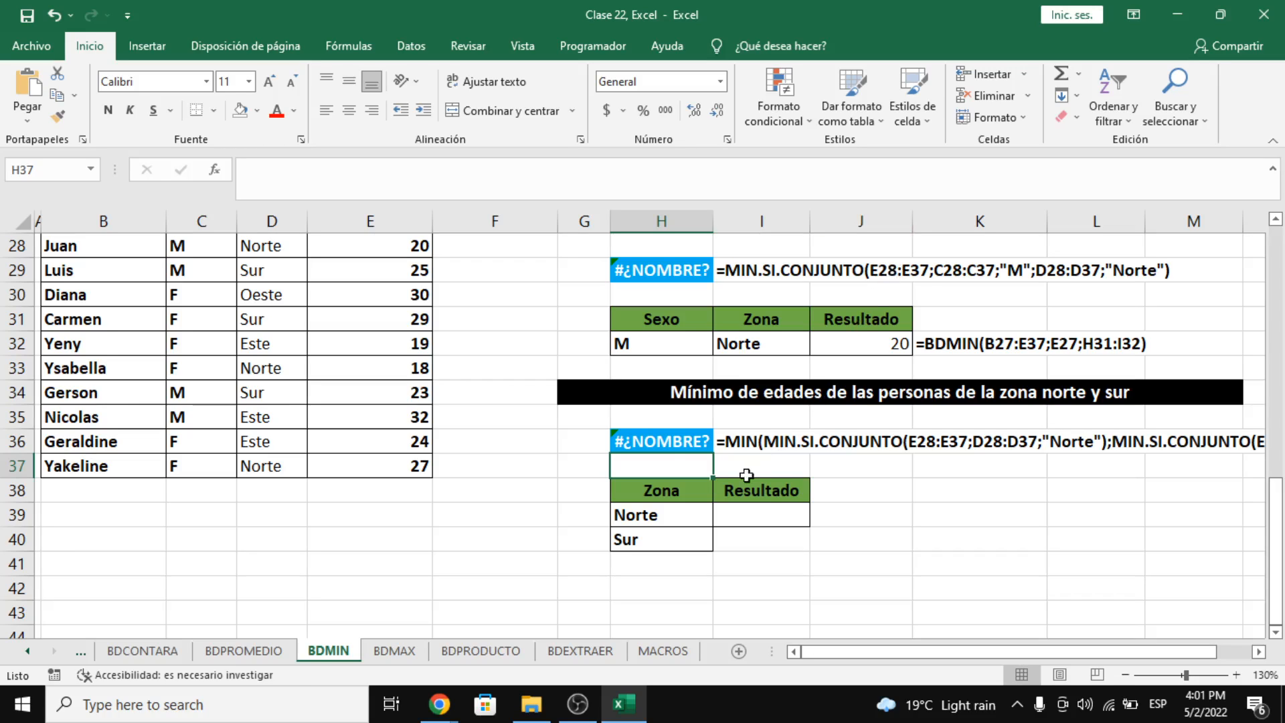
{"action": "left_click", "coordinate": [863, 179]}
{"action": "left_click", "coordinate": [235, 159], "text": "shift"}
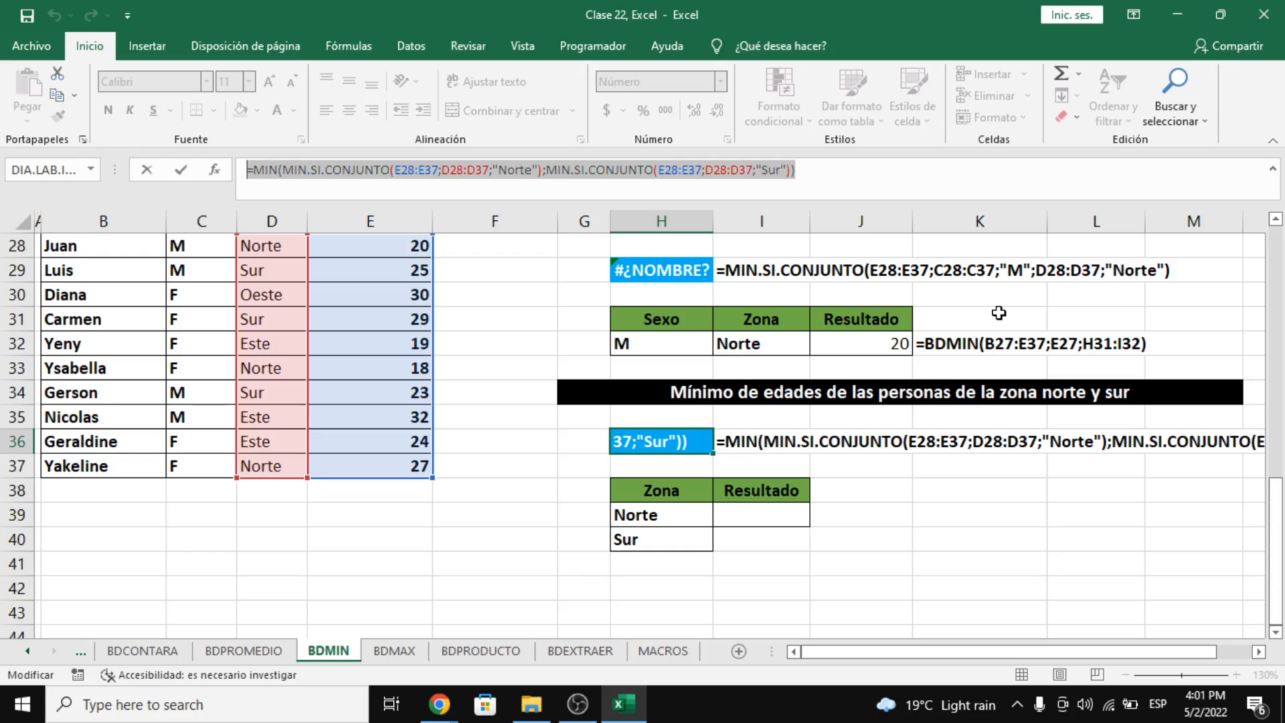
{"action": "key", "text": "Escape"}
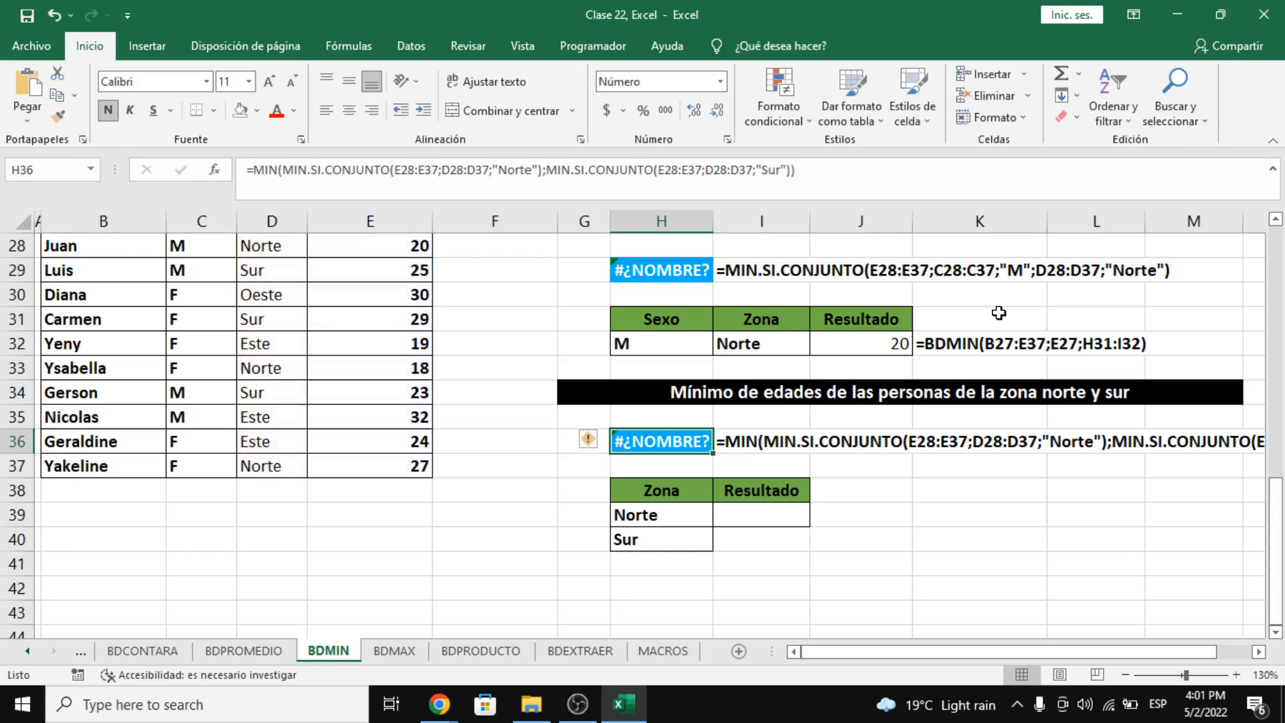
Step: Calculate the minimum age of the people in the Norte and Sur zones in I39 with =BDMIN(B27:E37;E27;H38:H40)
{"action": "left_click", "coordinate": [748, 506]}
{"action": "type", "text": "=bdmin("}
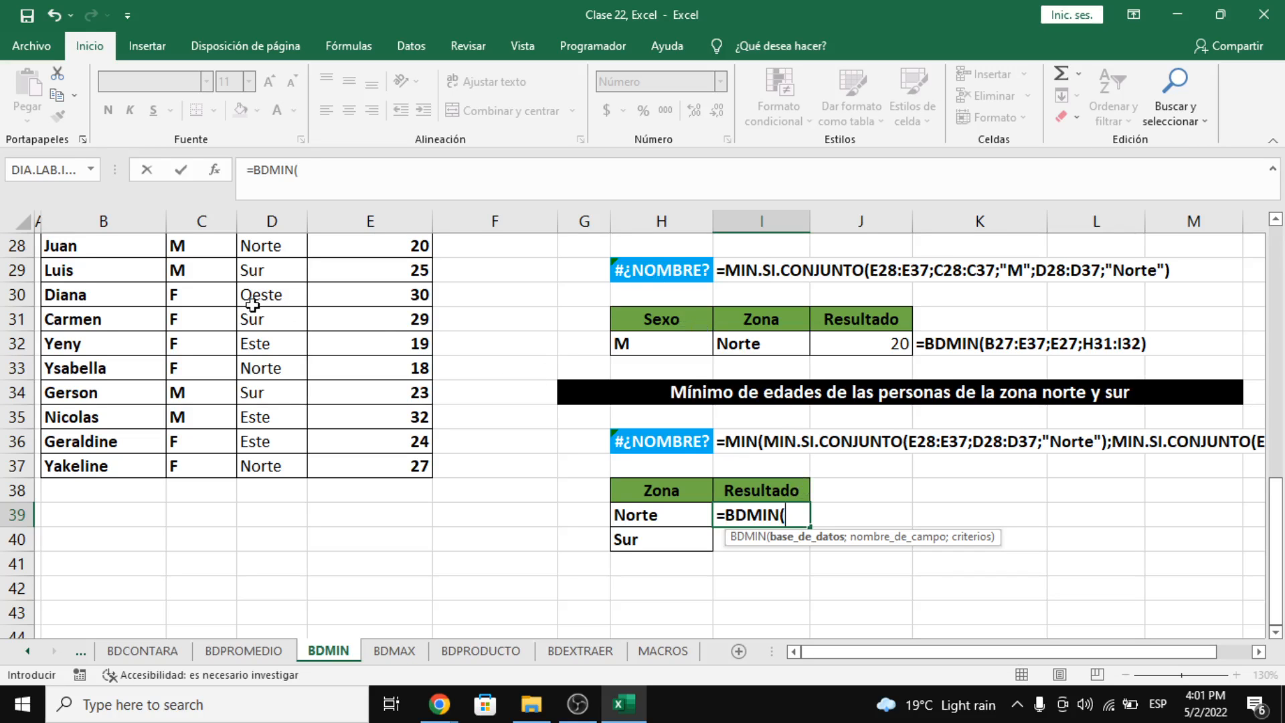
{"action": "scroll", "coordinate": [250, 305], "scroll_direction": "up", "scroll_amount": 1}
{"action": "left_click_drag", "start_coordinate": [134, 292], "coordinate": [379, 541]}
{"action": "type", "text": "<"}
{"action": "key", "text": "BackSpace"}
{"action": "type", "text": ";"}
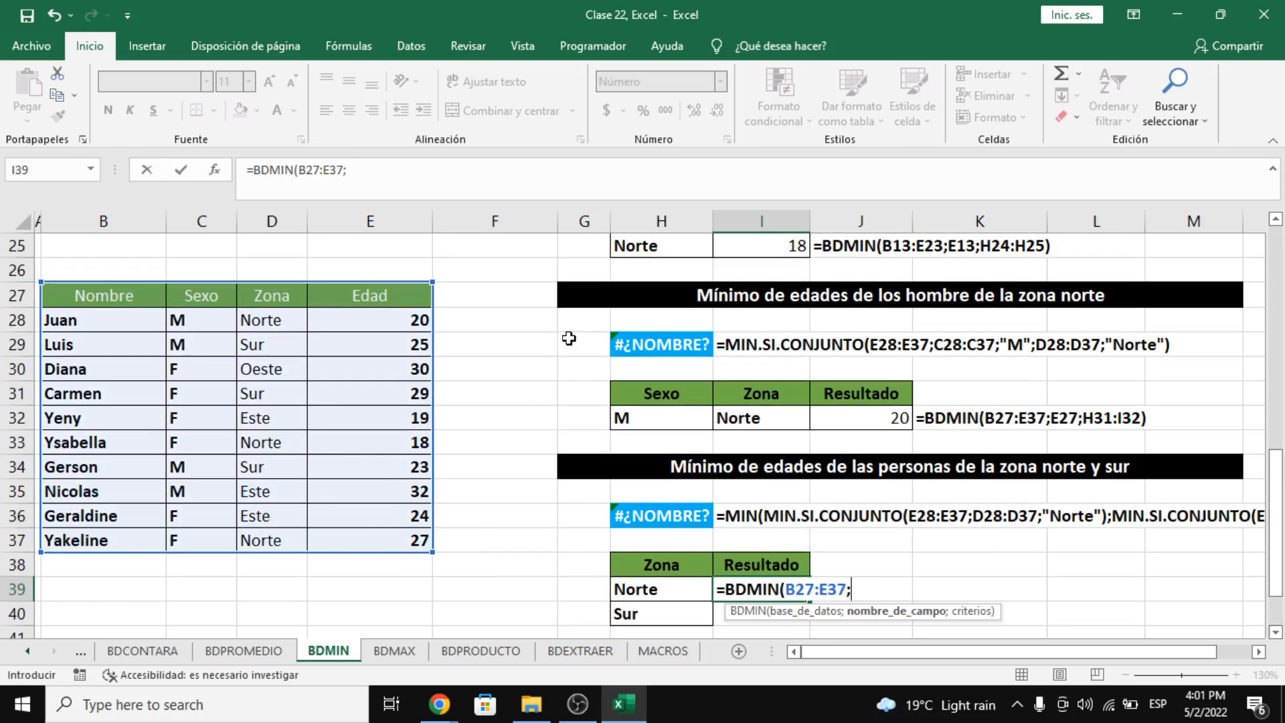
{"action": "key", "text": "alt+Tab"}
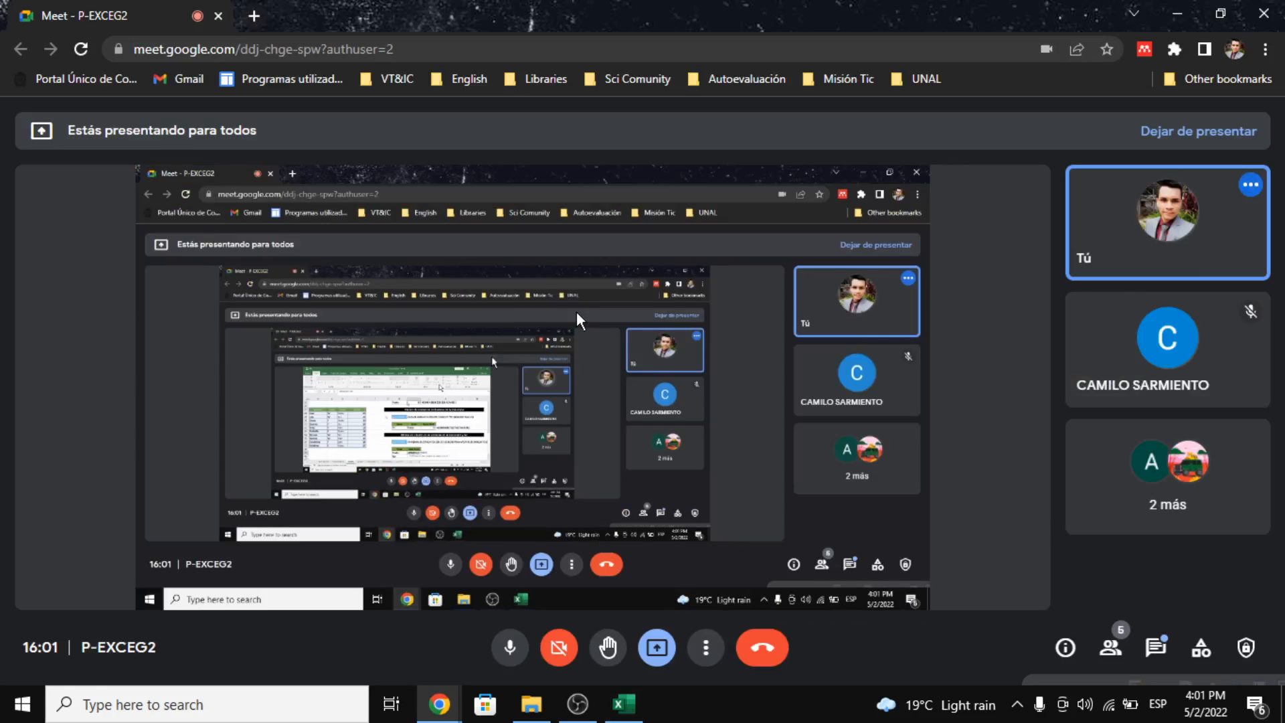
{"action": "key", "text": "alt+Tab"}
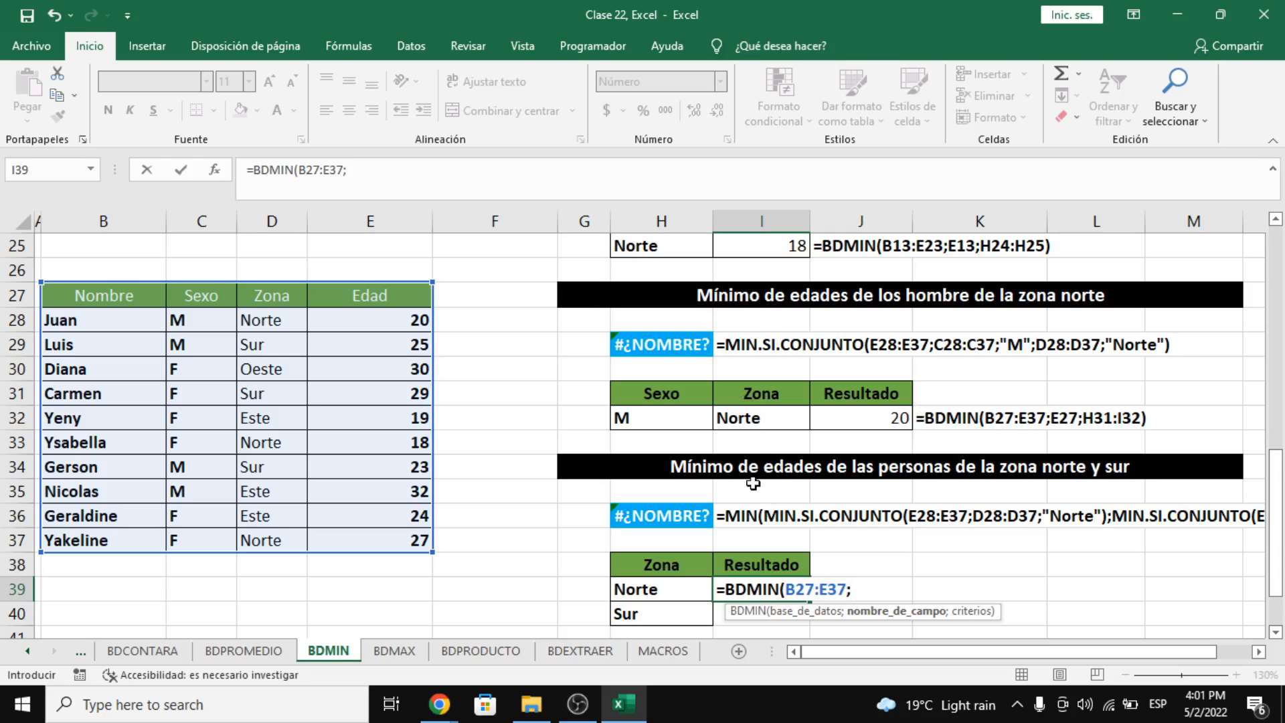
{"action": "left_click", "coordinate": [390, 295]}
{"action": "type", "text": ";"}
{"action": "scroll", "coordinate": [473, 459], "scroll_direction": "down", "scroll_amount": 1}
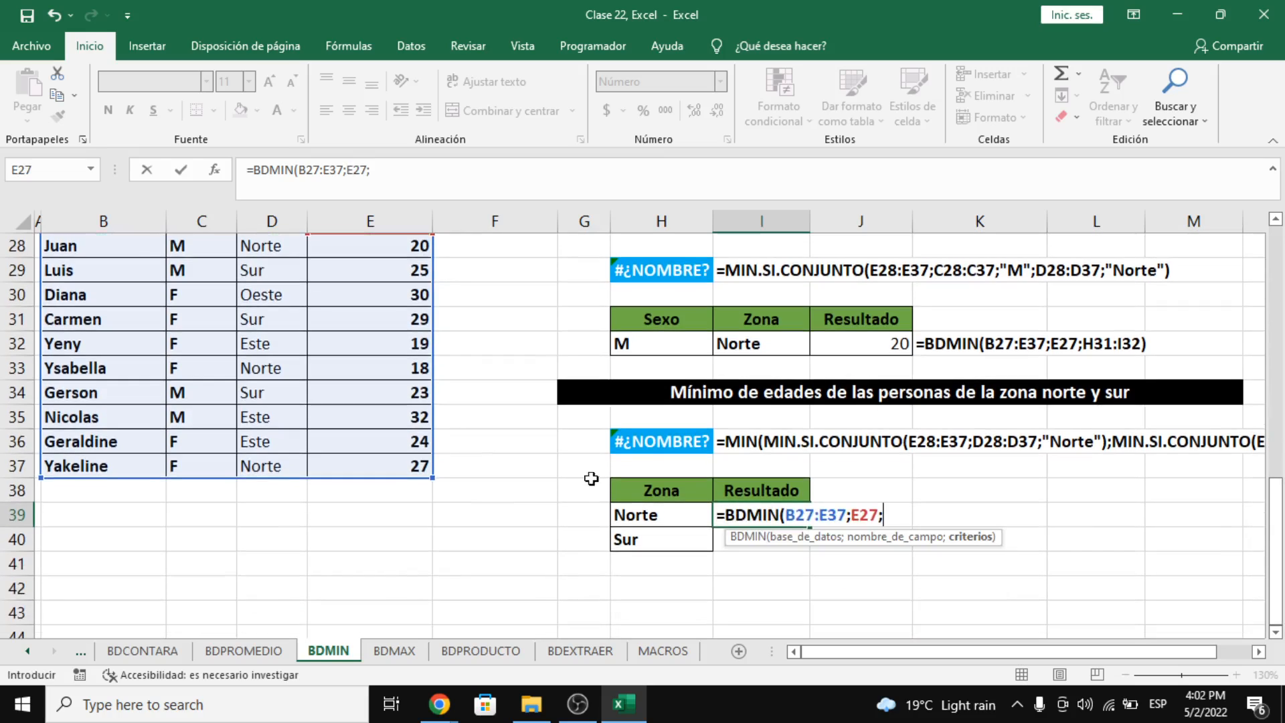
{"action": "left_click_drag", "start_coordinate": [642, 492], "coordinate": [656, 546]}
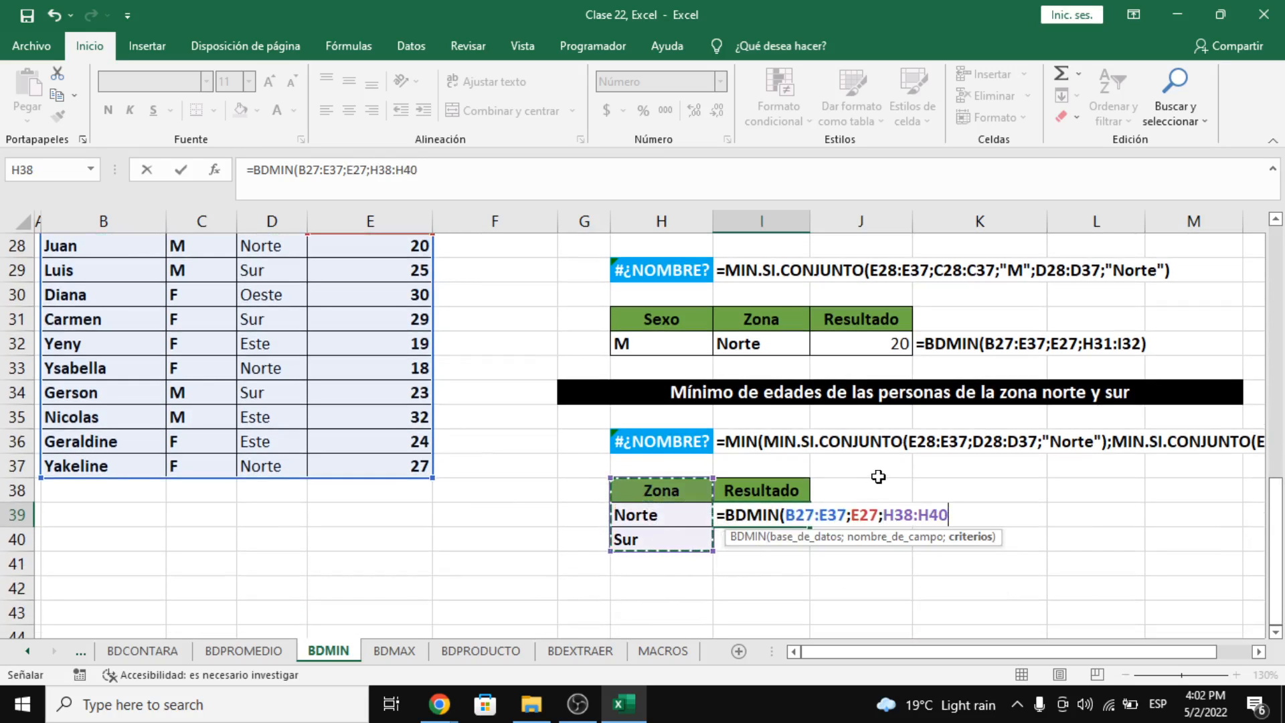
{"action": "key", "text": "Return"}
{"action": "scroll", "coordinate": [854, 520], "scroll_direction": "up", "scroll_amount": 1}
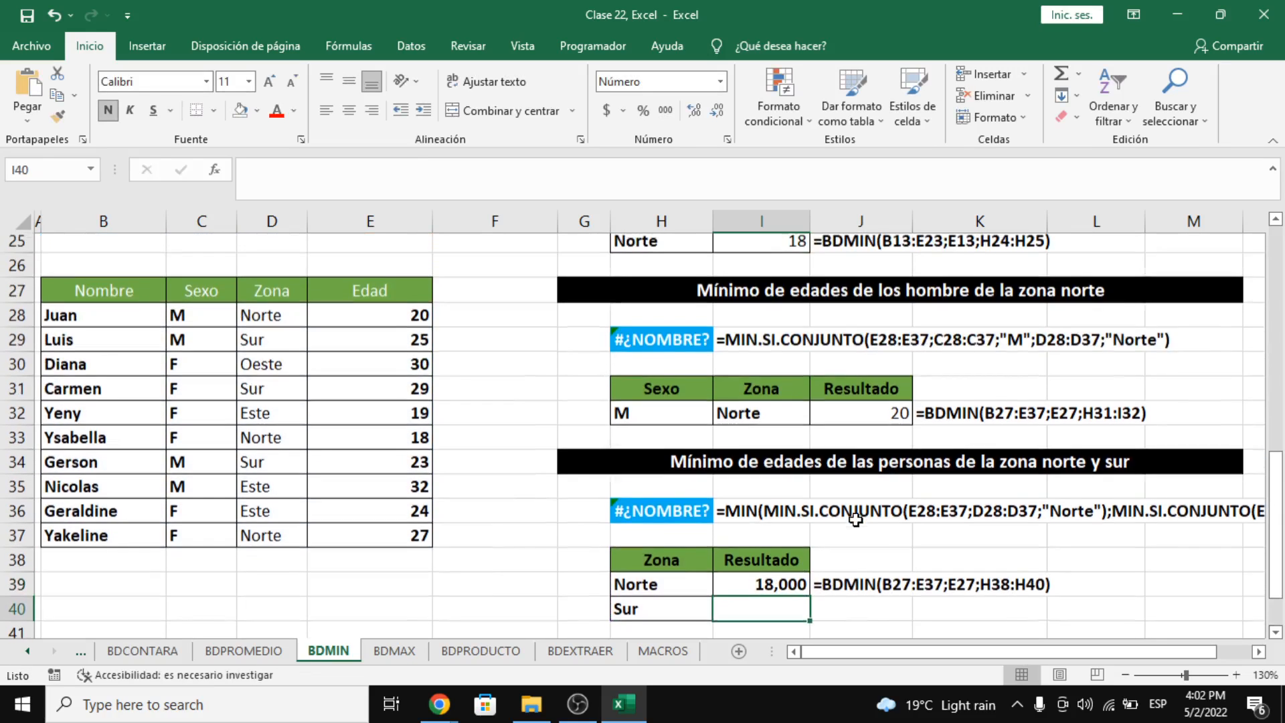
Step: Remove all decimals from the result in I39 and save the workbook
{"action": "left_click", "coordinate": [748, 587]}
{"action": "left_click", "coordinate": [727, 119]}
{"action": "left_click", "coordinate": [727, 119]}
{"action": "left_click", "coordinate": [727, 119]}
{"action": "left_click_drag", "start_coordinate": [898, 538], "coordinate": [926, 538]}
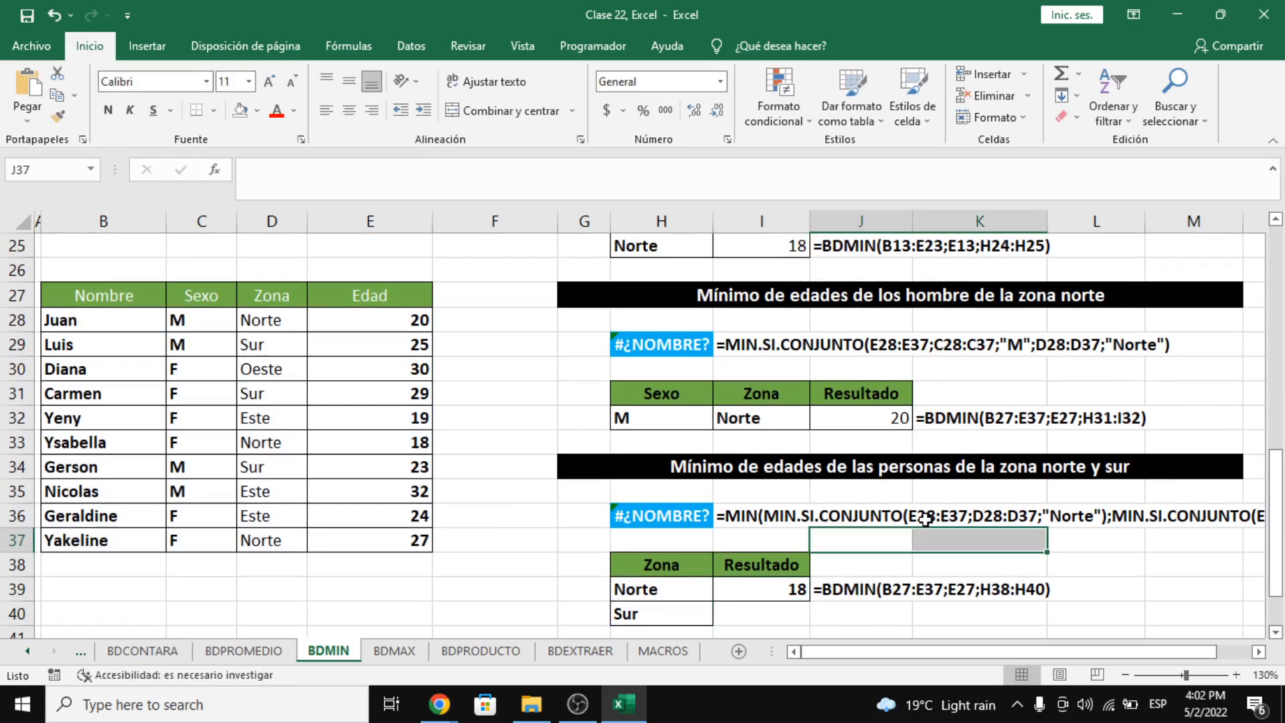
{"action": "left_click", "coordinate": [925, 565]}
{"action": "key", "text": "ctrl+s"}
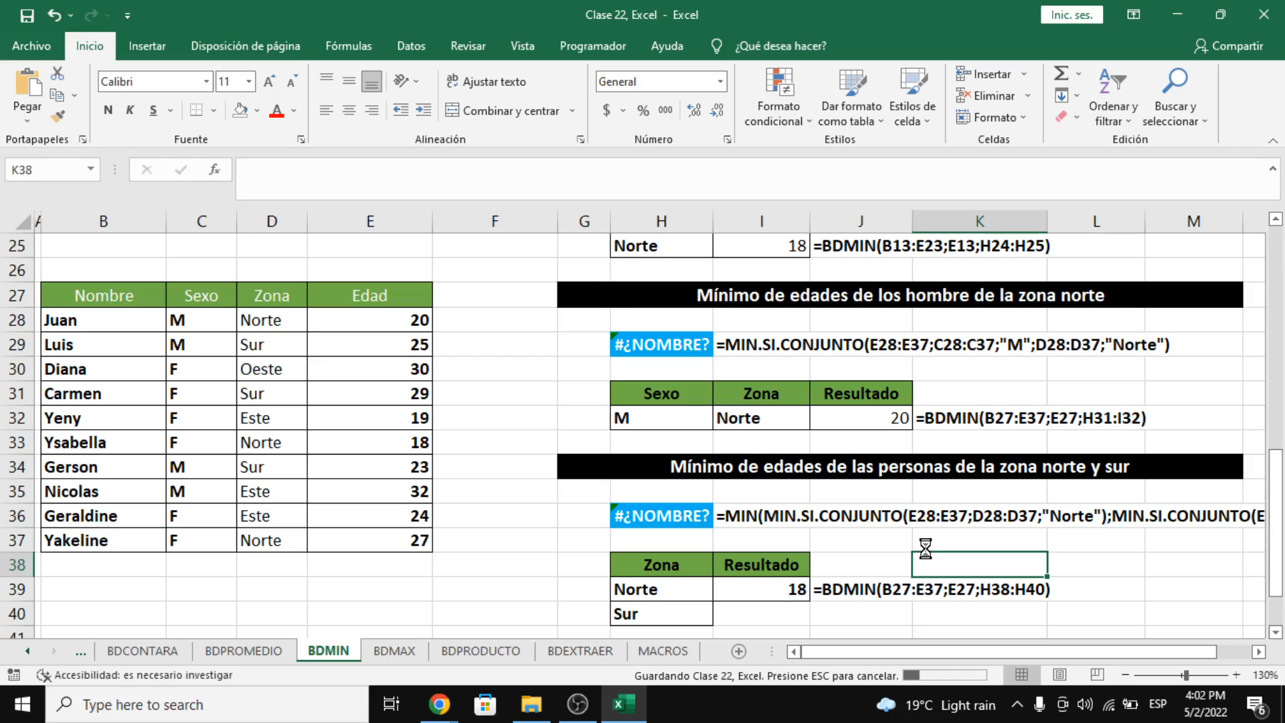
Step: Set a red font on all Norte and Sur records in the table B27:E37
{"action": "left_click_drag", "start_coordinate": [70, 323], "coordinate": [338, 345]}
{"action": "left_click", "coordinate": [92, 398], "text": "ctrl"}
{"action": "left_click_drag", "start_coordinate": [289, 396], "coordinate": [376, 390]}
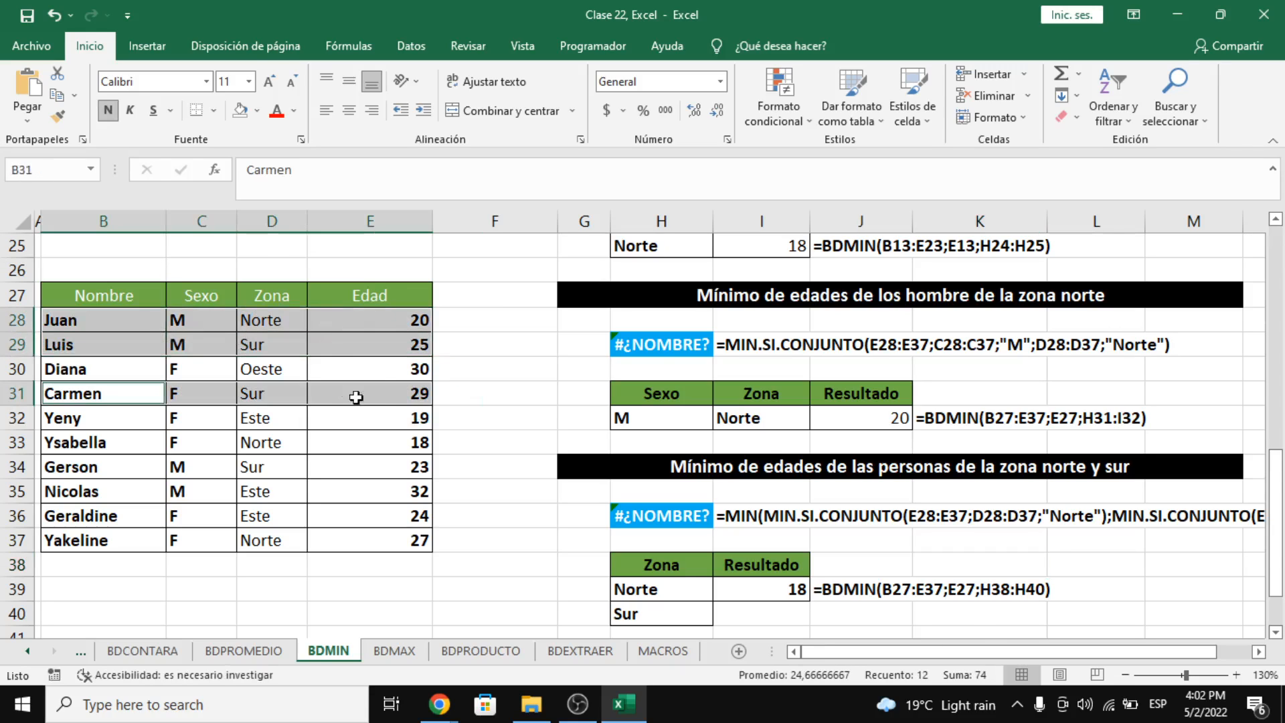
{"action": "left_click_drag", "start_coordinate": [100, 447], "coordinate": [407, 448]}
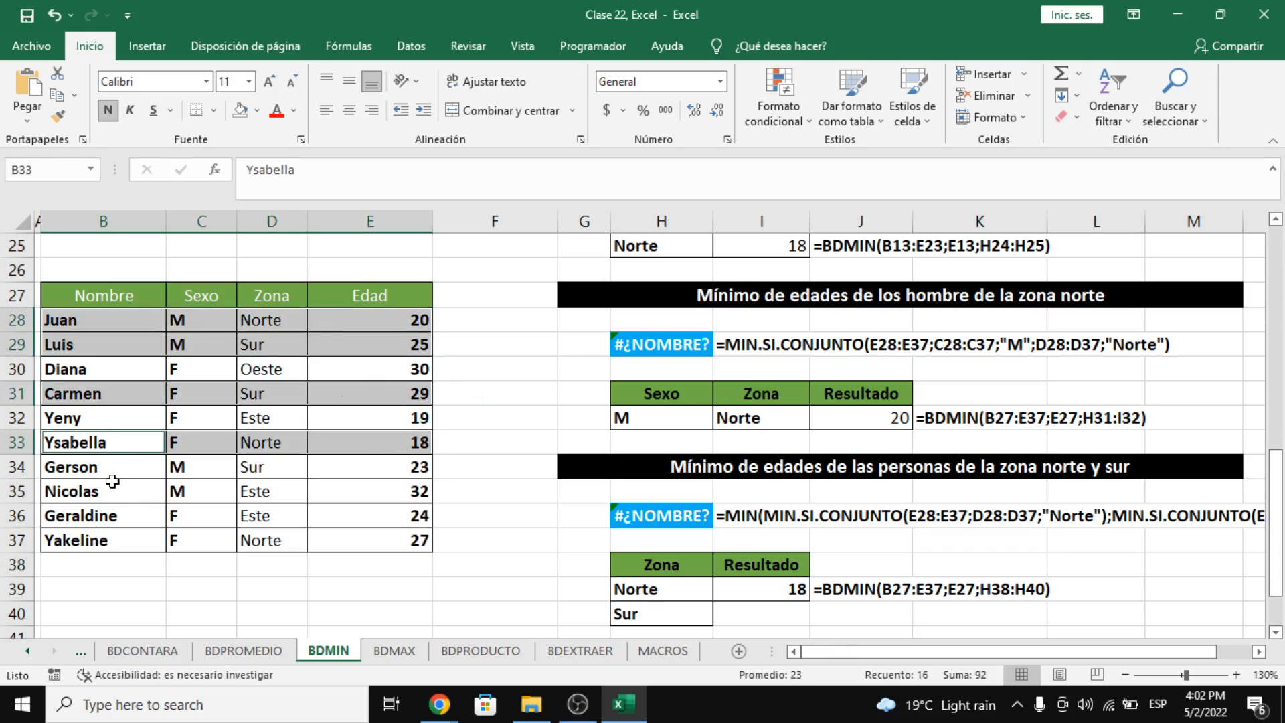
{"action": "left_click_drag", "start_coordinate": [111, 468], "coordinate": [386, 468]}
{"action": "left_click_drag", "start_coordinate": [91, 542], "coordinate": [351, 542]}
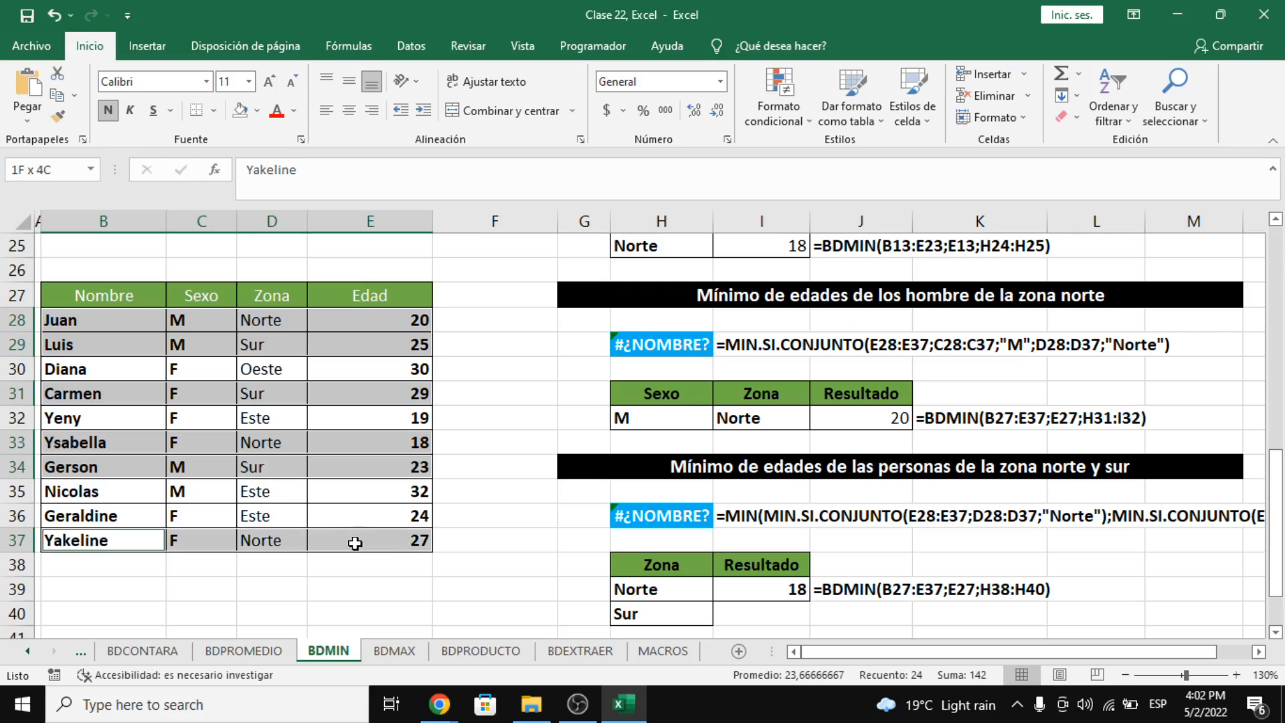
{"action": "left_click", "coordinate": [268, 117]}
{"action": "left_click", "coordinate": [257, 112]}
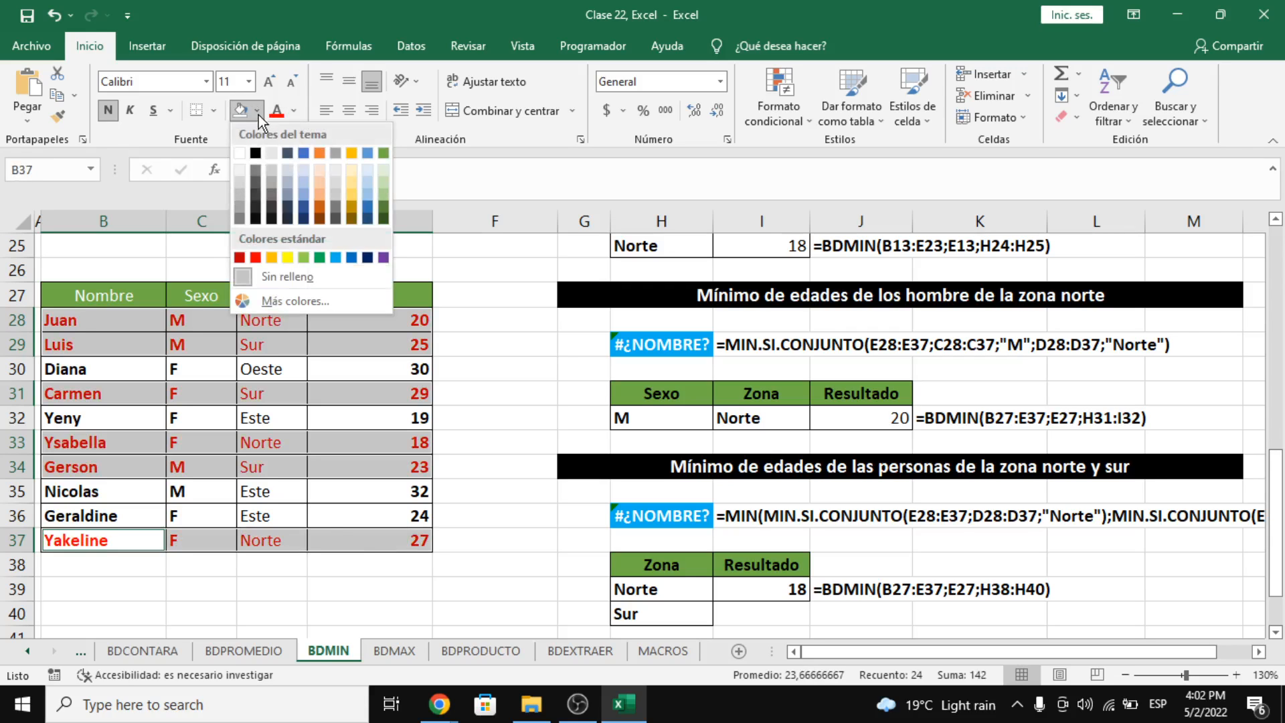
{"action": "left_click", "coordinate": [432, 315]}
{"action": "left_click", "coordinate": [474, 365]}
Step: Compare the ages in the red records to locate the youngest person in the Norte and Sur zones
{"action": "left_click", "coordinate": [431, 321]}
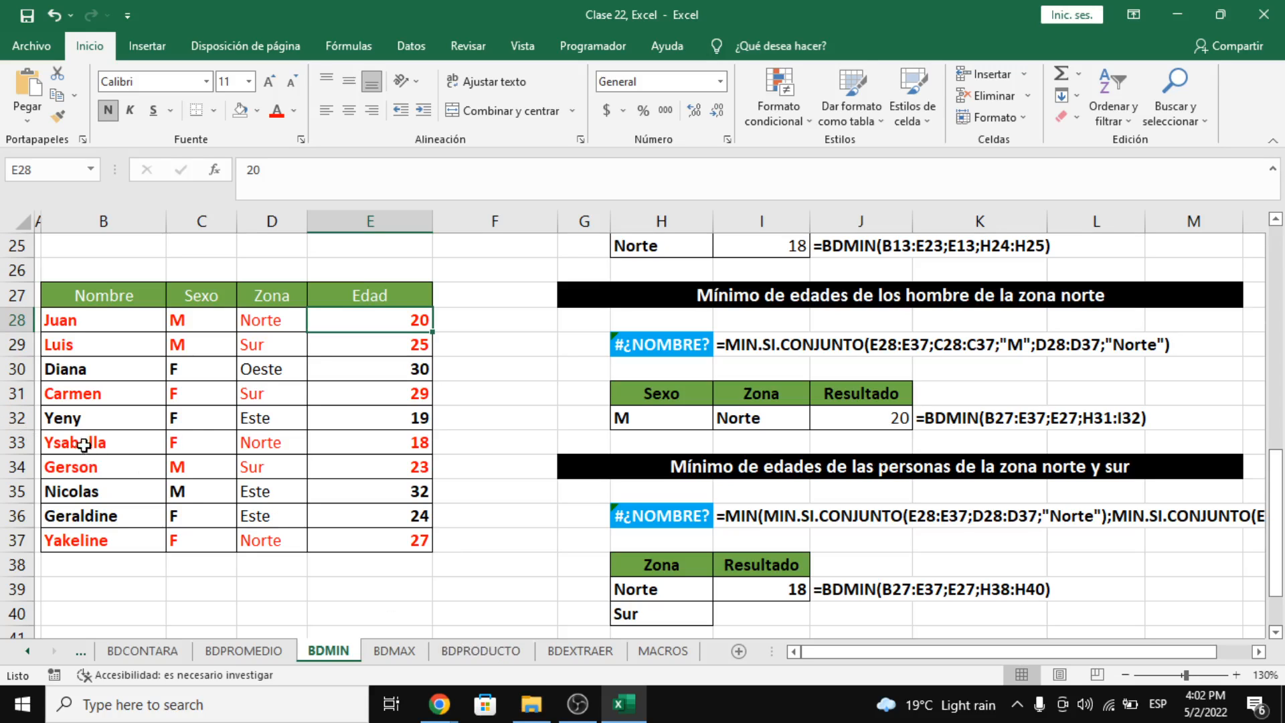
{"action": "left_click_drag", "start_coordinate": [84, 447], "coordinate": [384, 443]}
{"action": "left_click", "coordinate": [459, 417]}
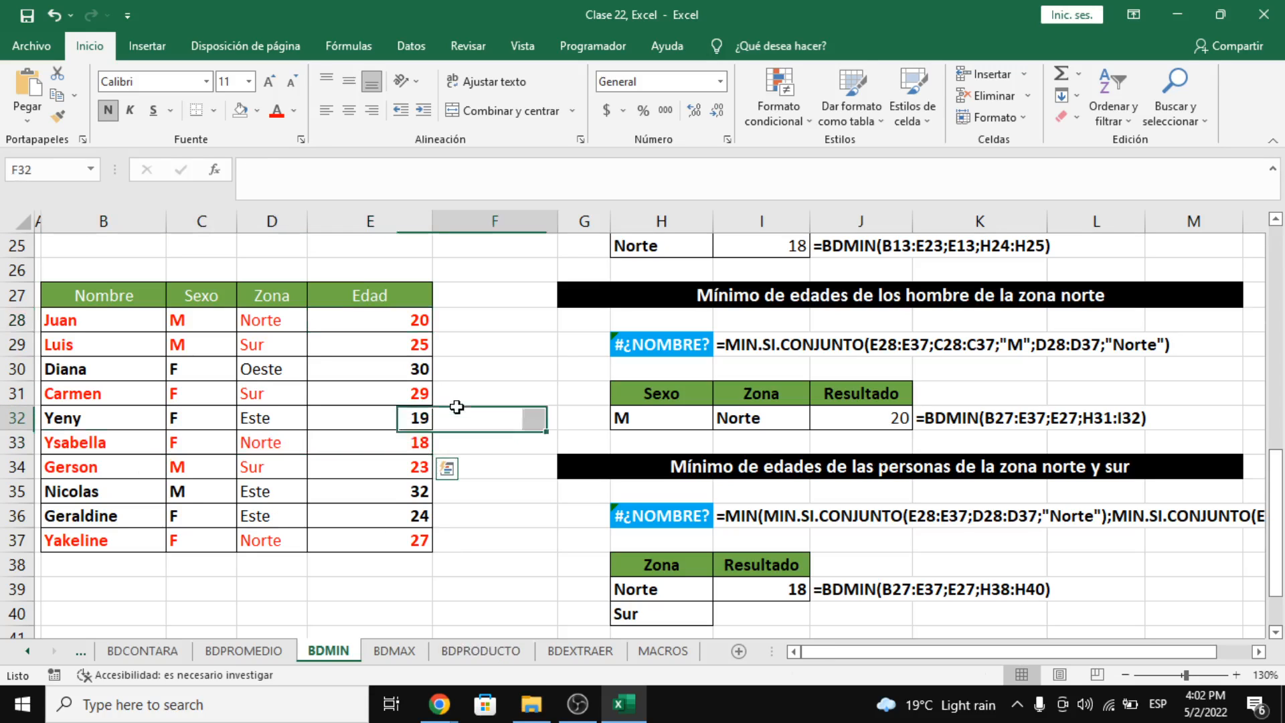
Step: Undo the red font on the Norte and Sur records and display I39 without decimals
{"action": "key", "text": "ctrl+z"}
{"action": "key", "text": "ctrl+z"}
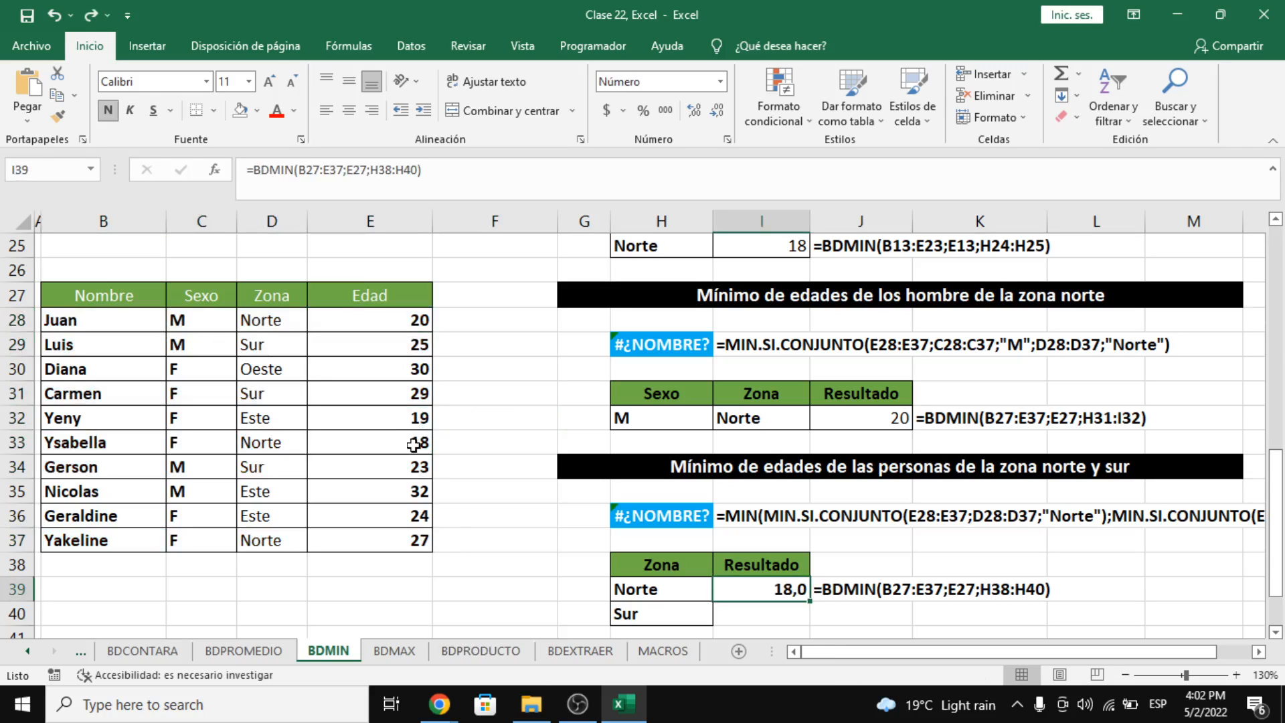
{"action": "left_click", "coordinate": [717, 112]}
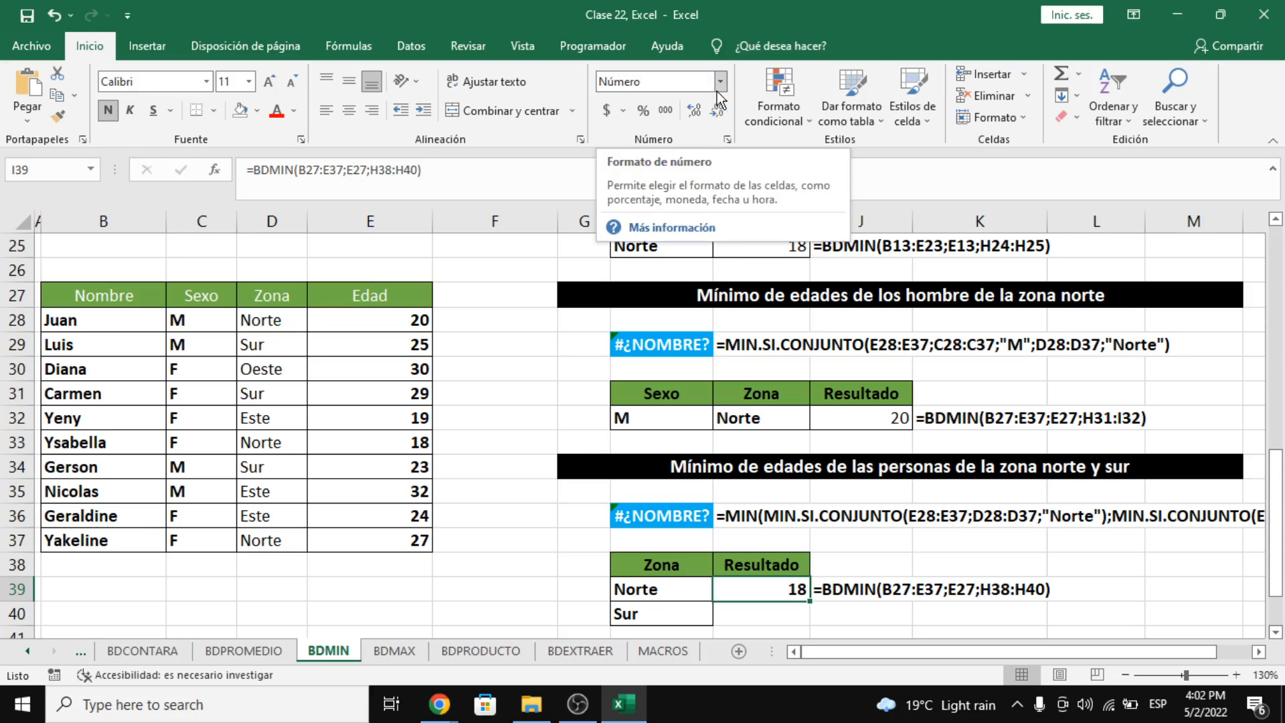
Step: Switch to the Google Meet call, read the chat messages, close the chat and return to Excel
{"action": "key", "text": "alt+Tab"}
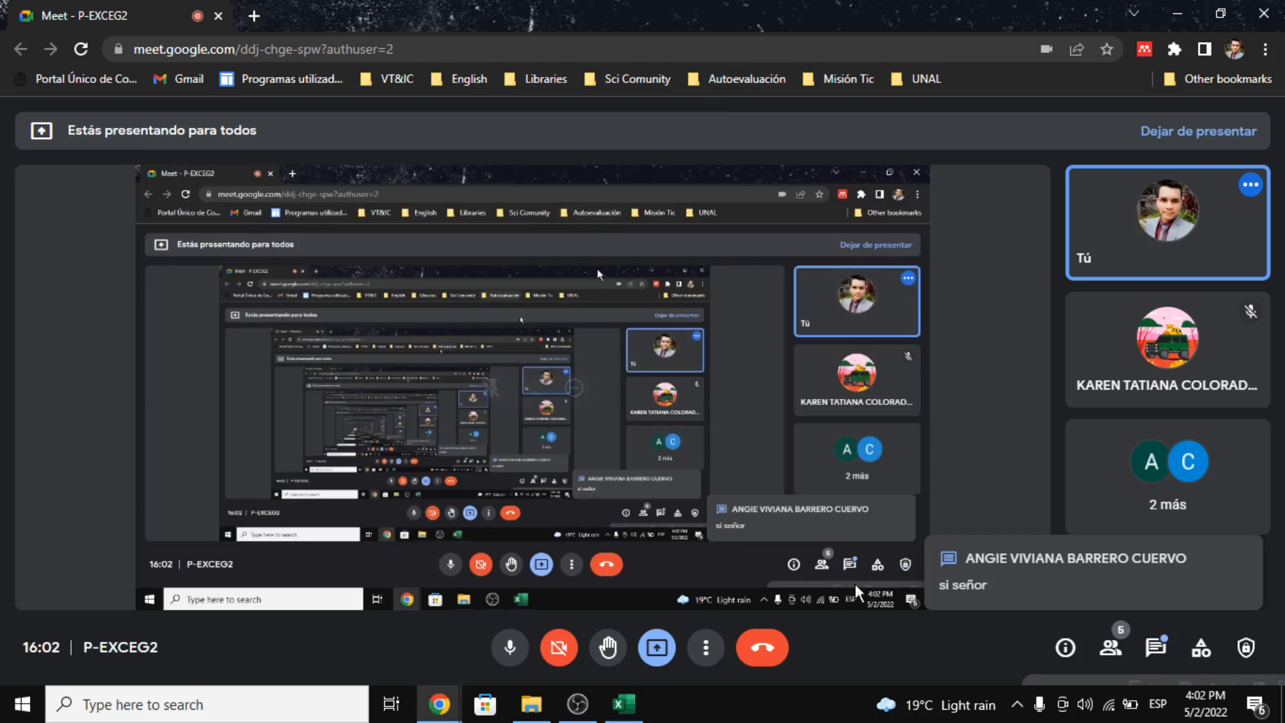
{"action": "left_click", "coordinate": [1157, 651]}
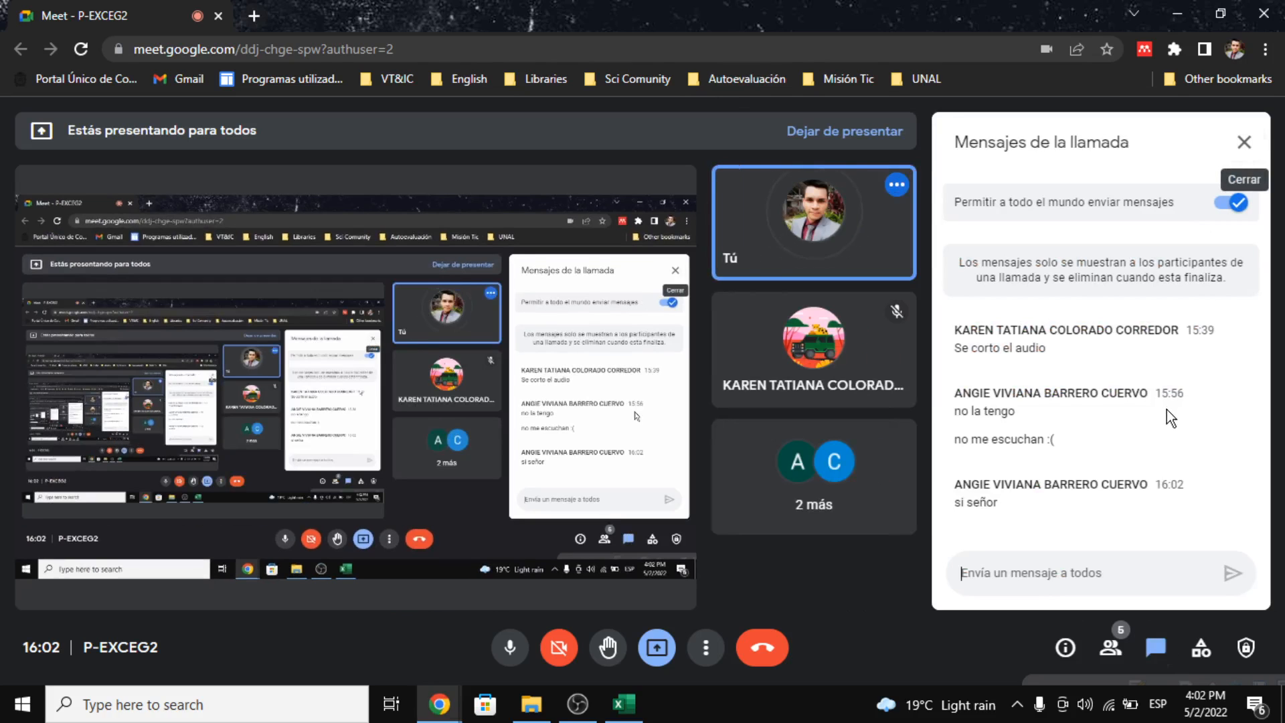
{"action": "left_click", "coordinate": [1243, 142]}
{"action": "key", "text": "alt+Tab"}
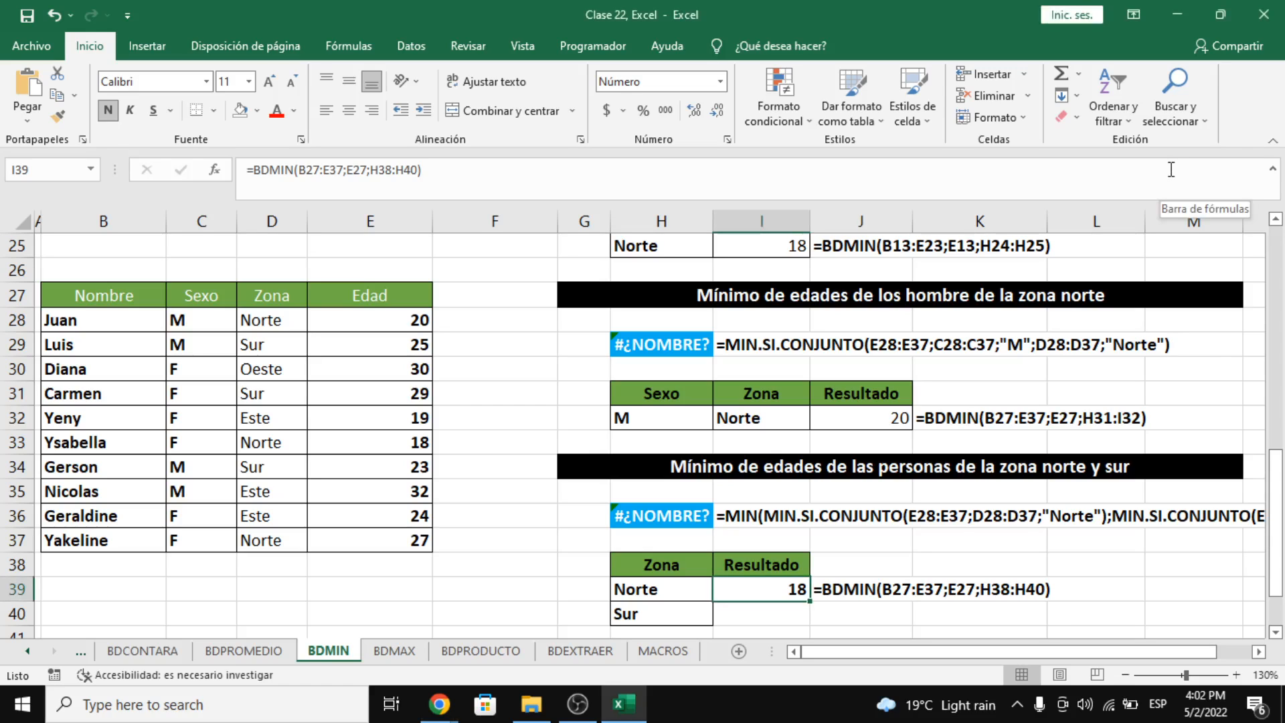
Step: Open the BDMAX sheet and review the exercise on the maximum age of the men and its source table
{"action": "left_click", "coordinate": [394, 651]}
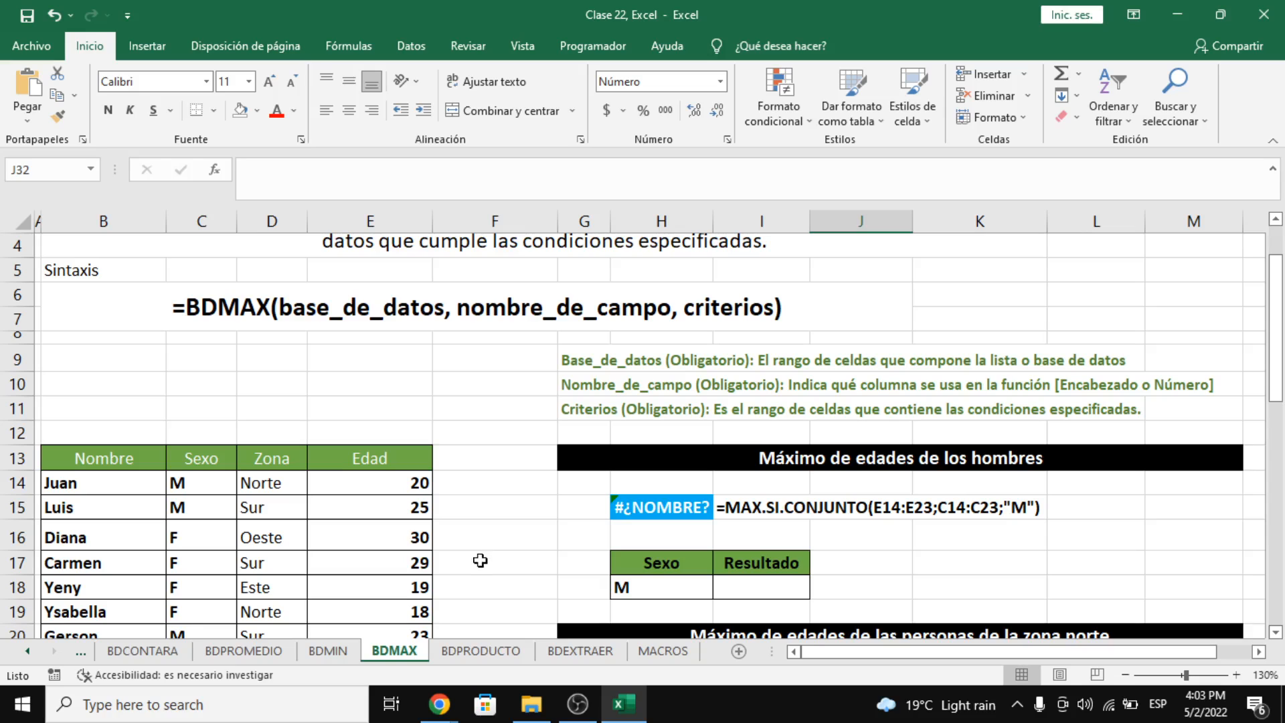
{"action": "scroll", "coordinate": [516, 481], "scroll_direction": "down", "scroll_amount": 2}
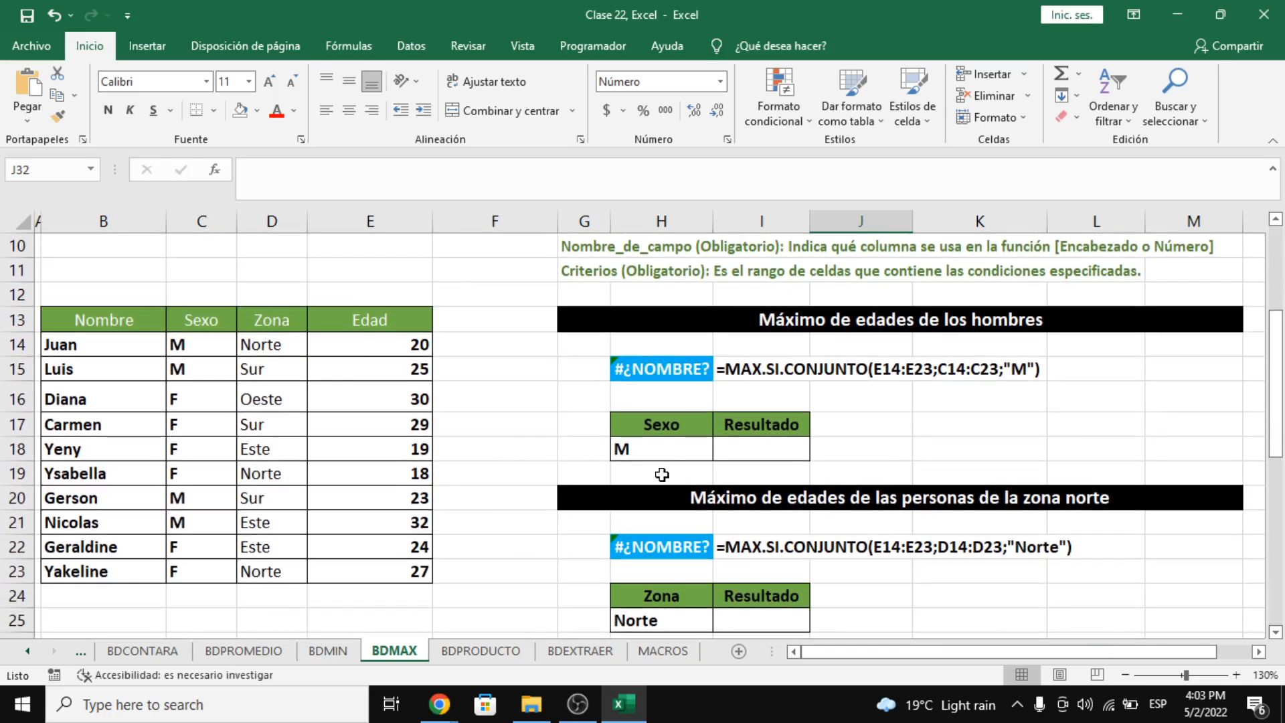
{"action": "left_click", "coordinate": [672, 441]}
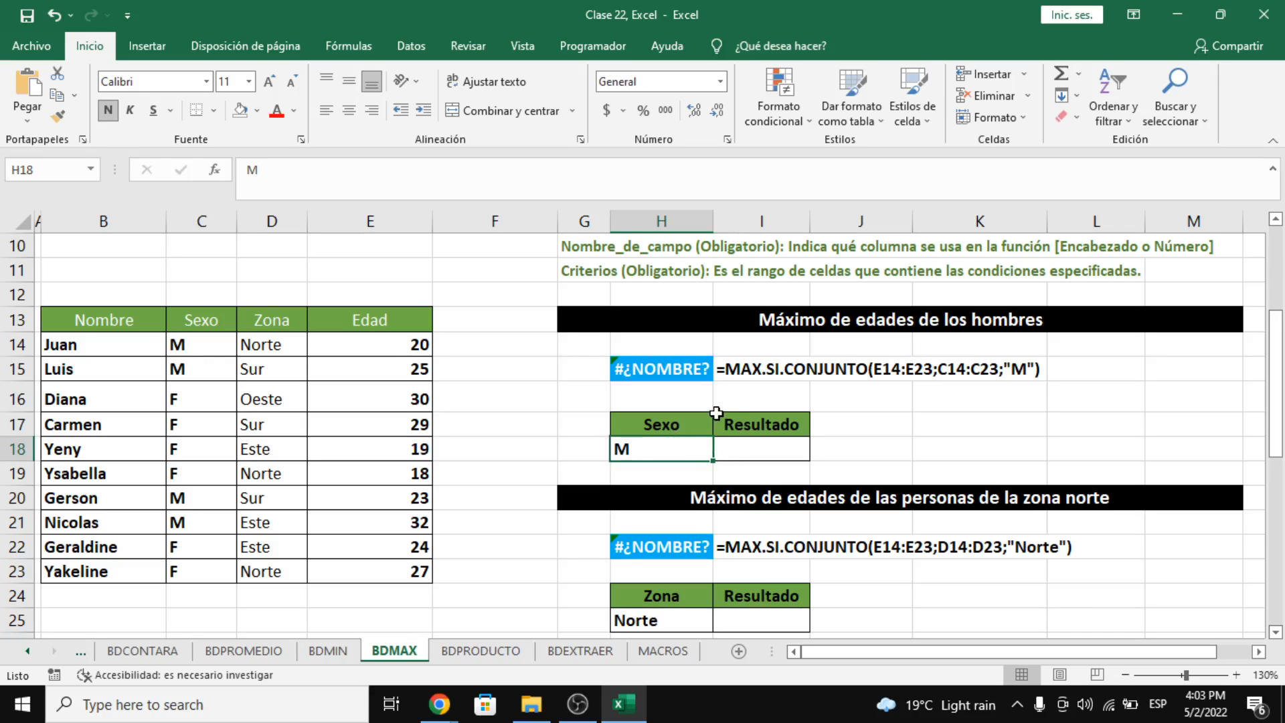
{"action": "left_click", "coordinate": [265, 362]}
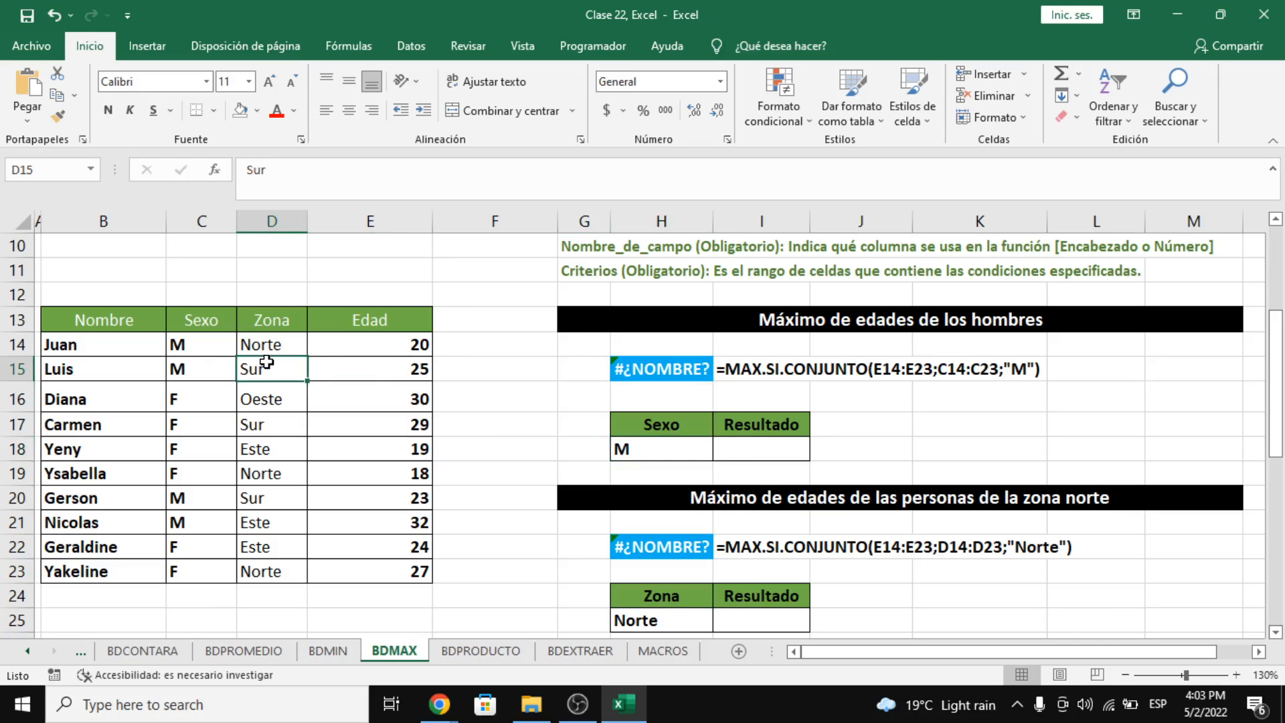
{"action": "left_click", "coordinate": [900, 319]}
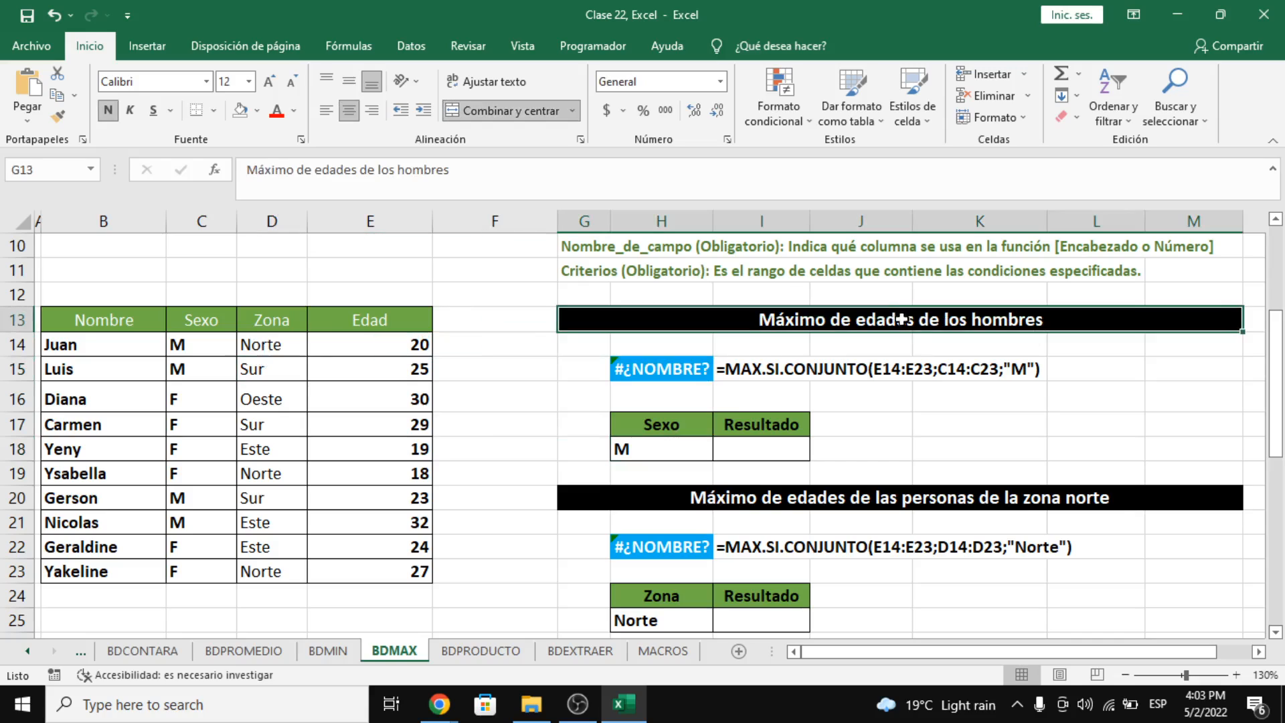
Step: Calculate the men's maximum age in I18 with =BDMAX(B13:E23;E13;H17:H18)
{"action": "left_click", "coordinate": [762, 445]}
{"action": "type", "text": "="}
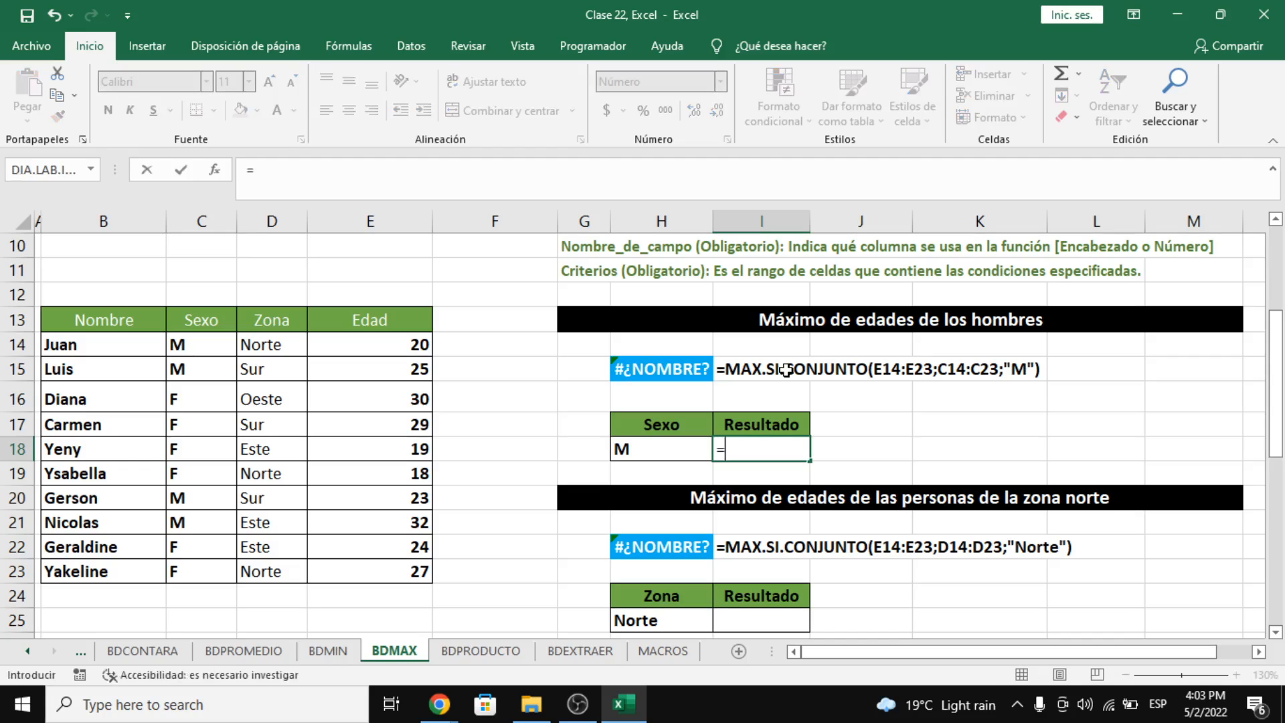
{"action": "type", "text": "=bdmax"}
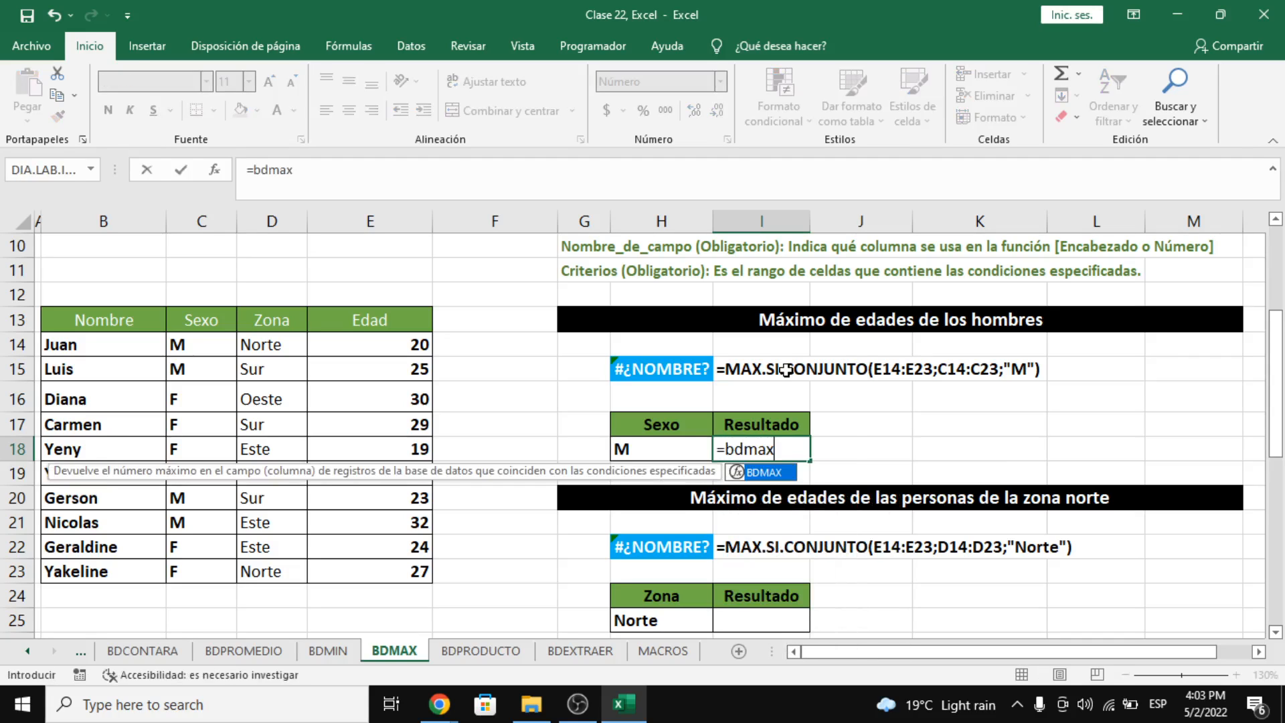
{"action": "key", "text": "Tab"}
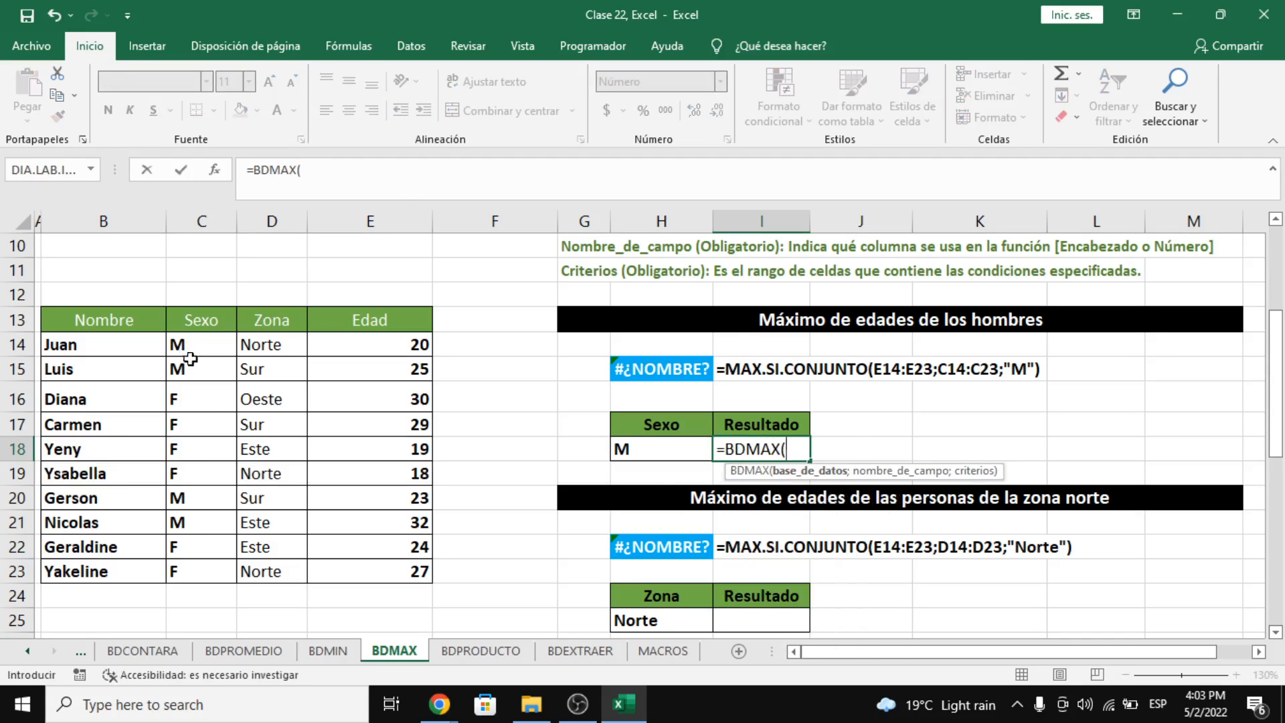
{"action": "left_click_drag", "start_coordinate": [113, 321], "coordinate": [378, 574]}
{"action": "type", "text": ";"}
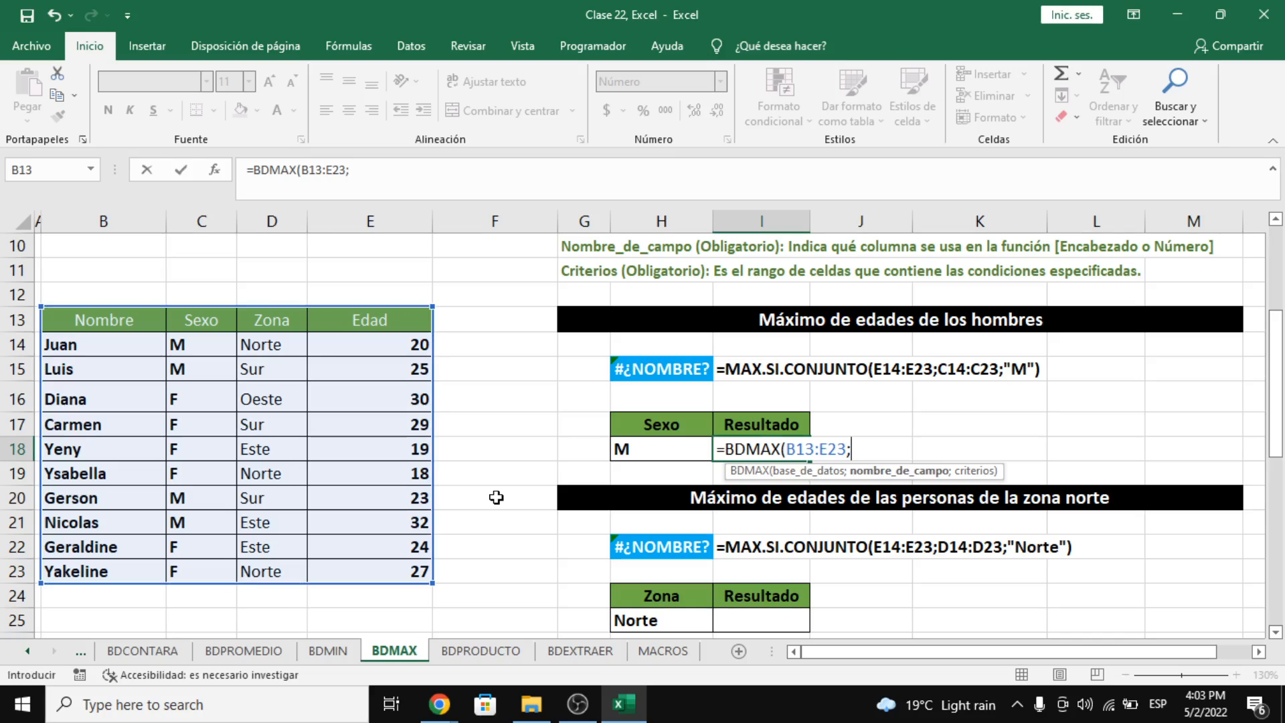
{"action": "left_click", "coordinate": [382, 317]}
{"action": "type", "text": ";"}
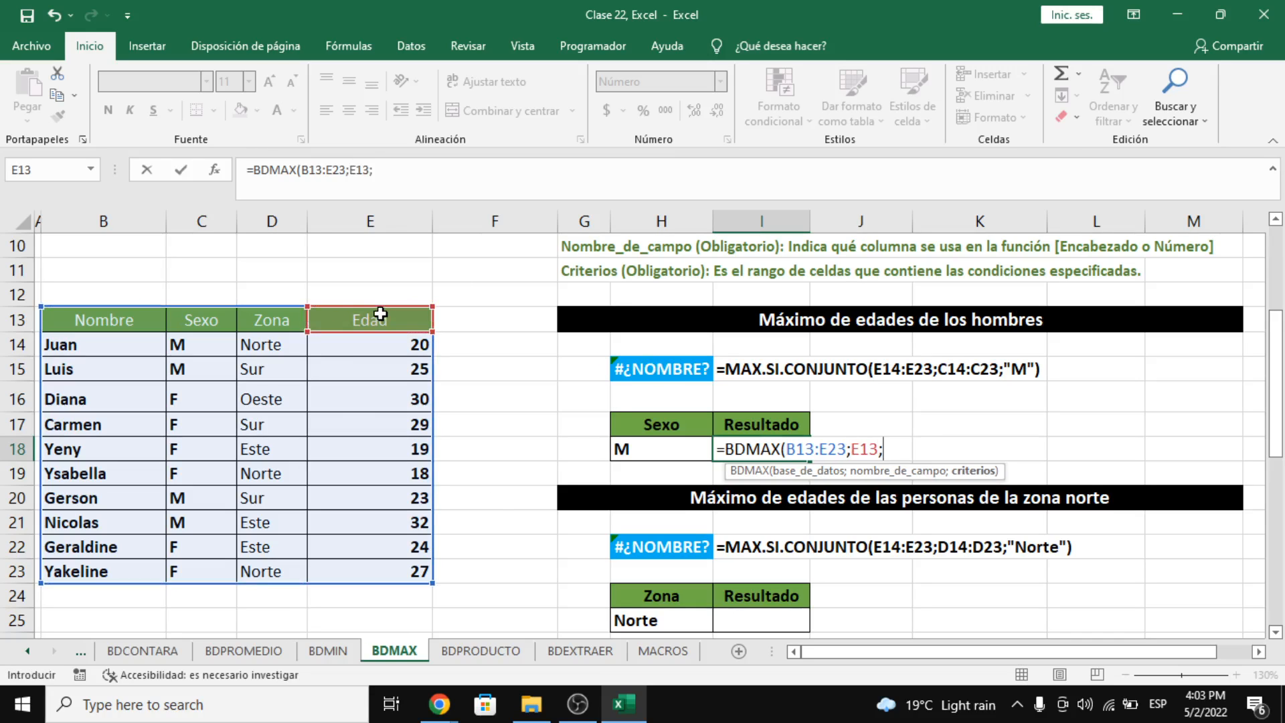
{"action": "left_click_drag", "start_coordinate": [663, 412], "coordinate": [632, 462]}
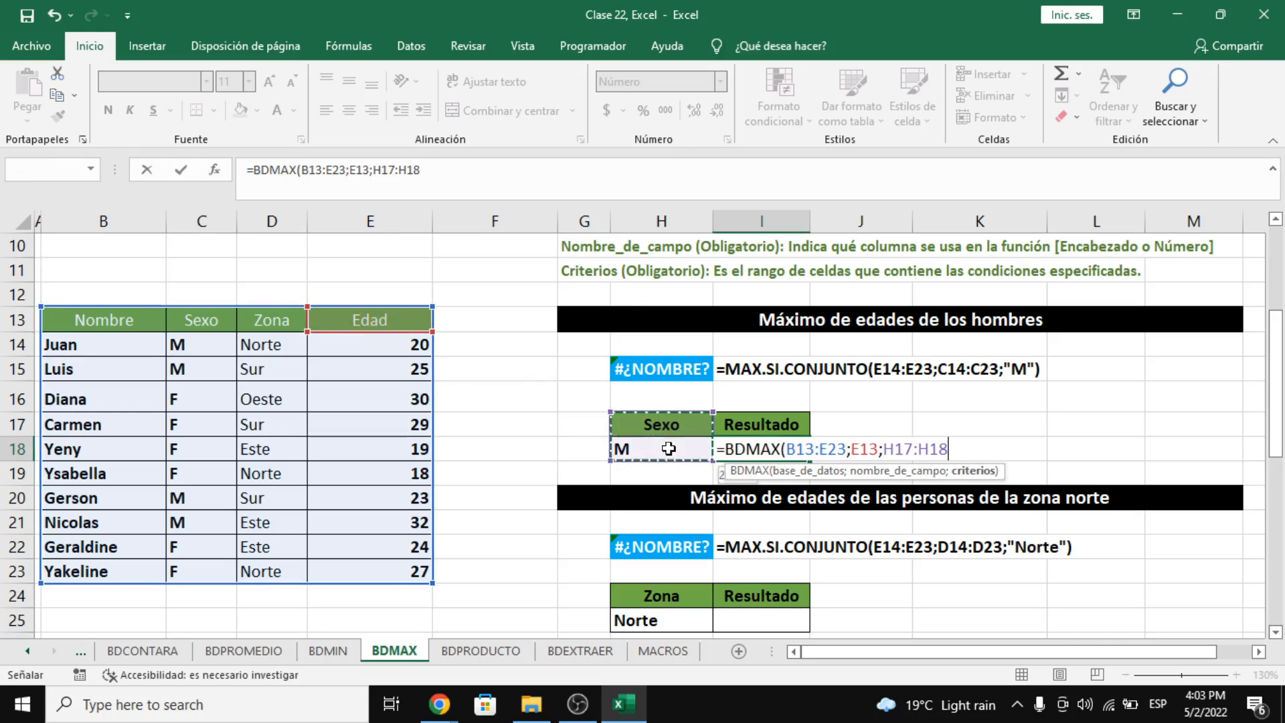
{"action": "key", "text": "Return"}
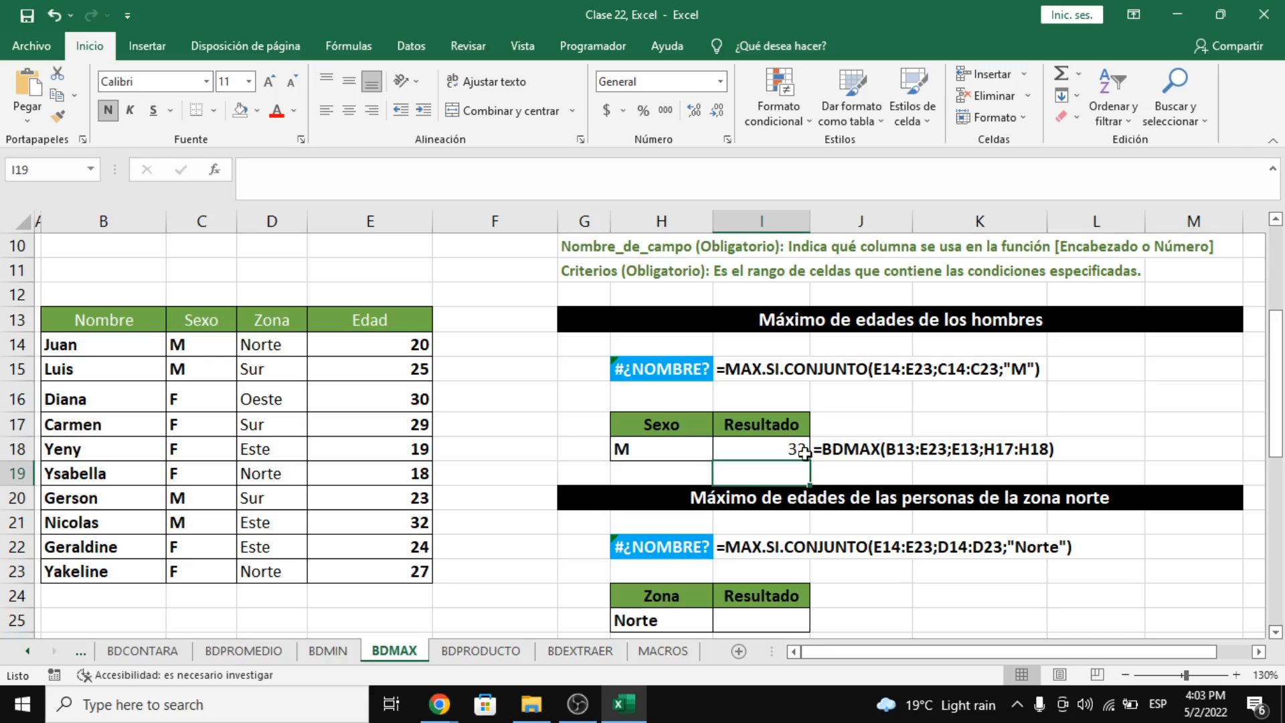
{"action": "left_click", "coordinate": [788, 448]}
Step: Format the male records in B14:E15 and B20:E21 with bold red font
{"action": "left_click_drag", "start_coordinate": [131, 350], "coordinate": [321, 358]}
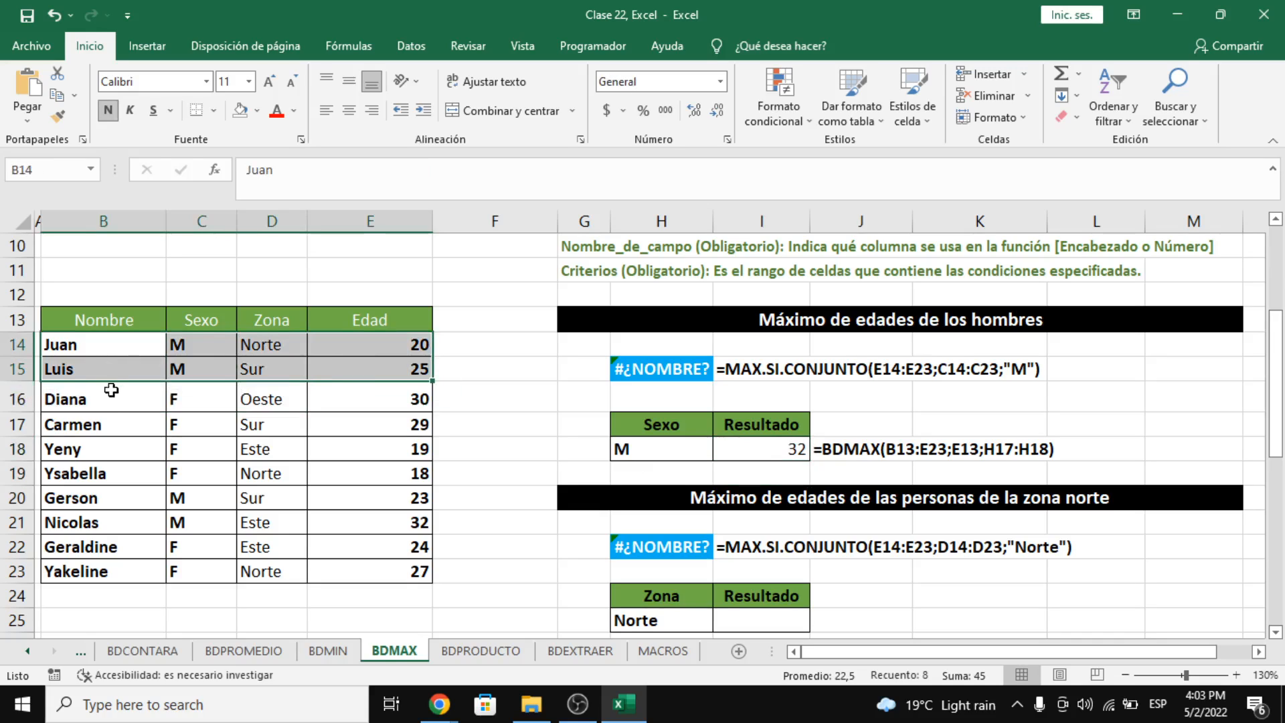
{"action": "key", "text": "ctrl+q"}
{"action": "left_click_drag", "start_coordinate": [127, 499], "coordinate": [373, 508]}
{"action": "left_click_drag", "start_coordinate": [111, 502], "coordinate": [334, 526]}
{"action": "left_click_drag", "start_coordinate": [123, 348], "coordinate": [391, 375]}
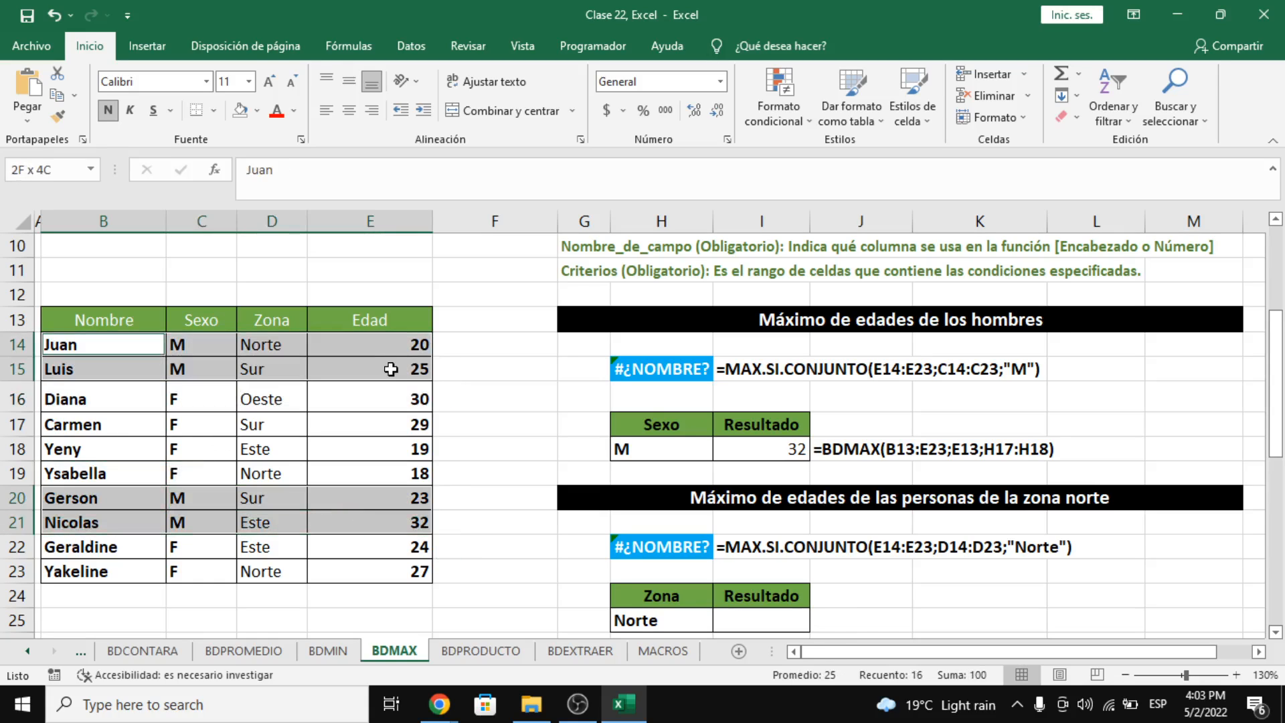
{"action": "left_click", "coordinate": [276, 112]}
{"action": "left_click", "coordinate": [106, 114]}
{"action": "left_click", "coordinate": [106, 114]}
Step: Compare the ages in the red male records with the BDMAX result in I18
{"action": "left_click", "coordinate": [423, 425]}
{"action": "left_click", "coordinate": [407, 348]}
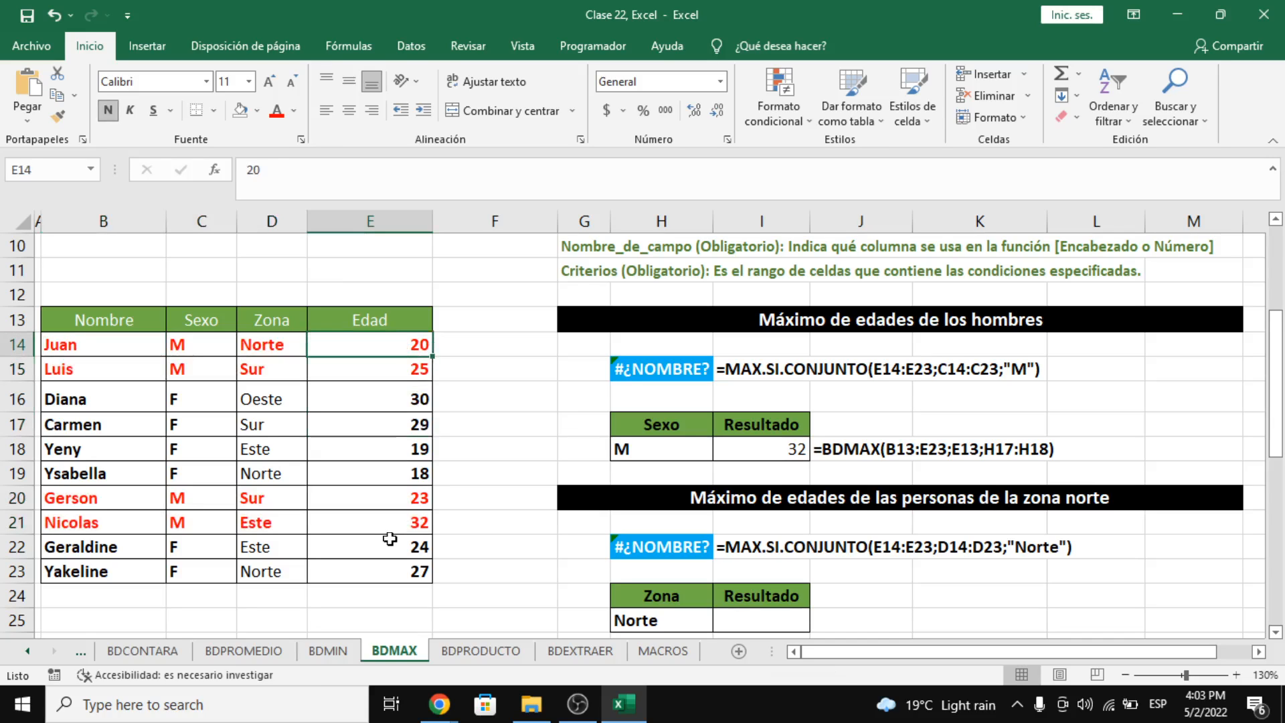
{"action": "left_click", "coordinate": [369, 522]}
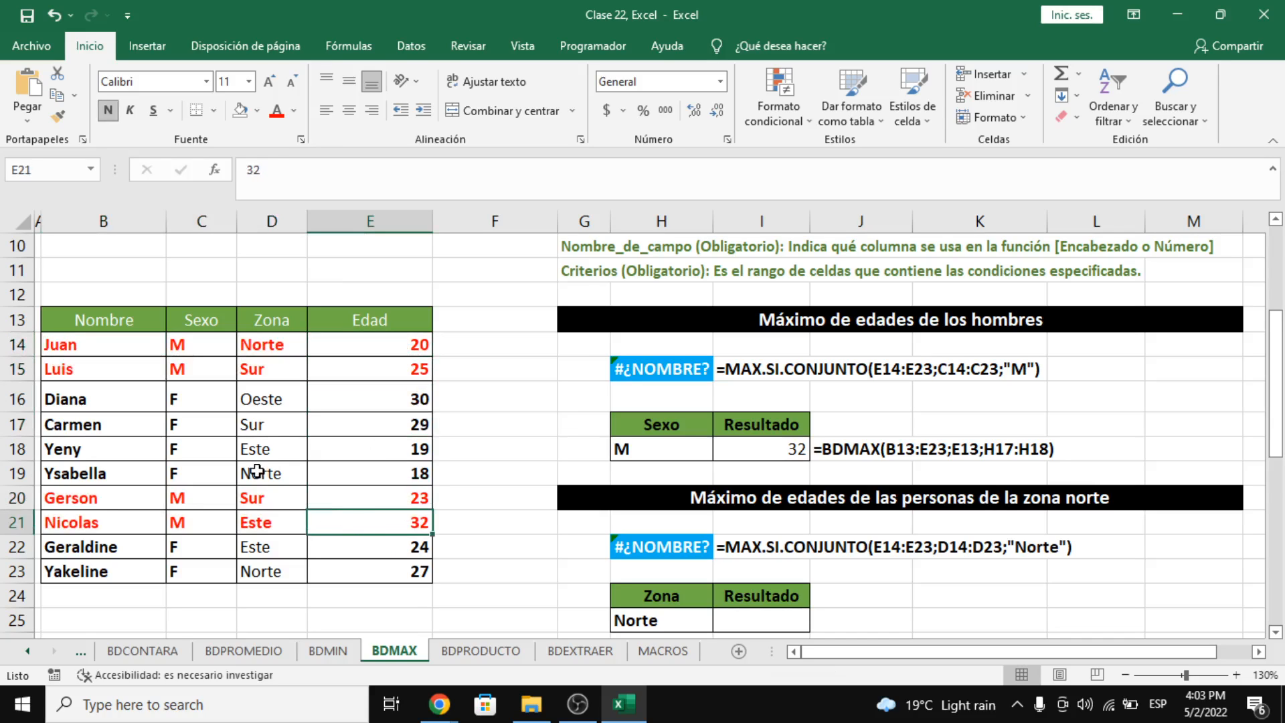
{"action": "left_click", "coordinate": [221, 519]}
{"action": "left_click", "coordinate": [362, 528]}
{"action": "left_click", "coordinate": [708, 448]}
Step: Copy the Norte zone minimum-age formula from I25 of the BDMIN sheet and return to the BDMAX sheet
{"action": "scroll", "coordinate": [708, 435], "scroll_direction": "down", "scroll_amount": 3}
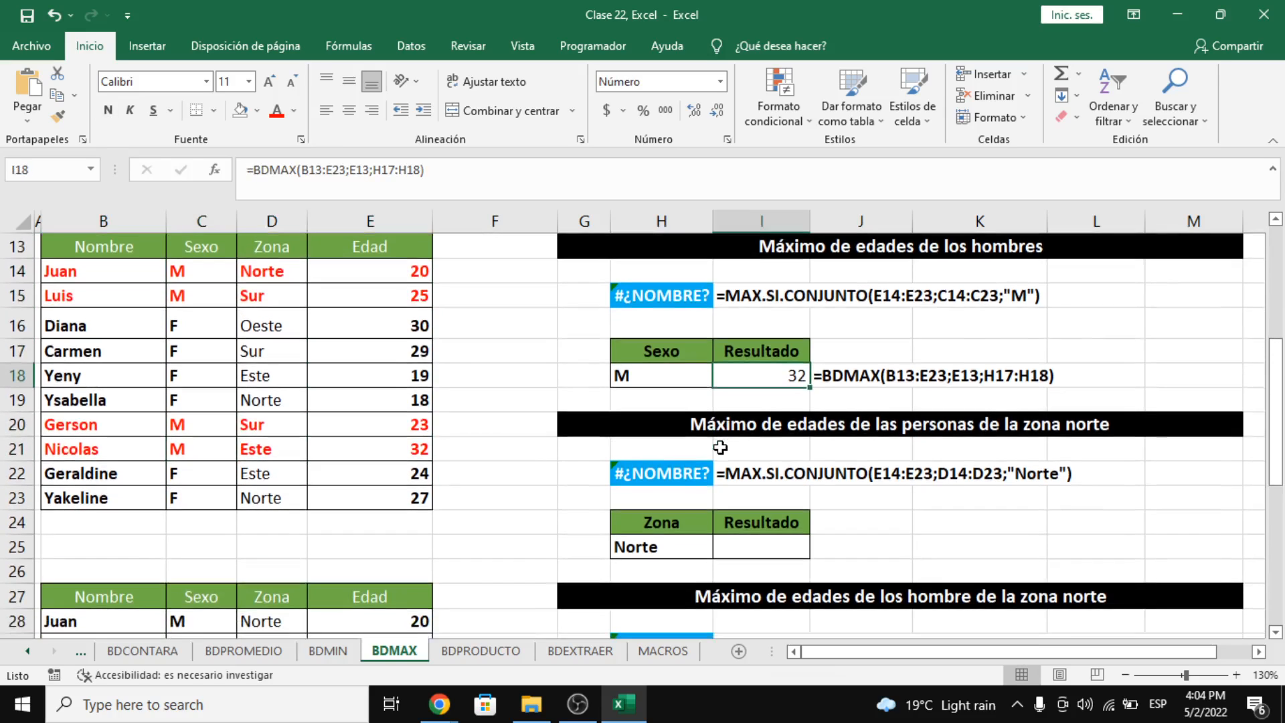
{"action": "scroll", "coordinate": [707, 429], "scroll_direction": "up", "scroll_amount": 2}
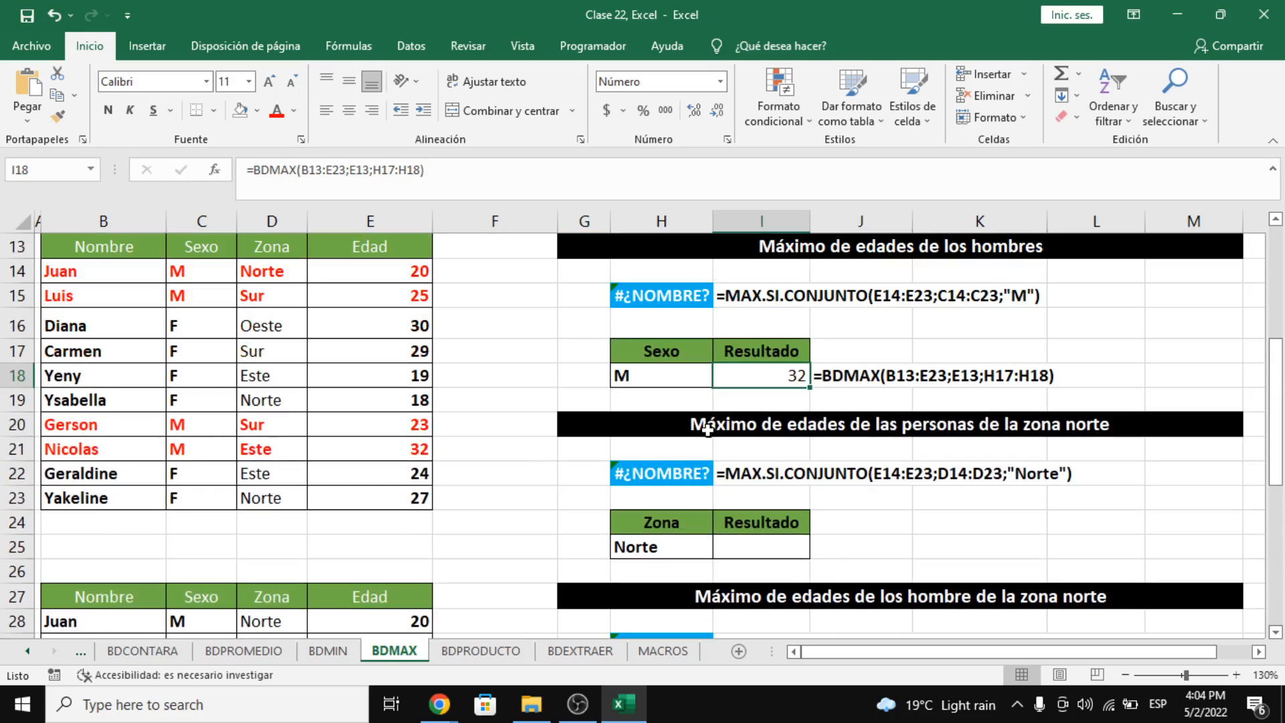
{"action": "left_click", "coordinate": [804, 550]}
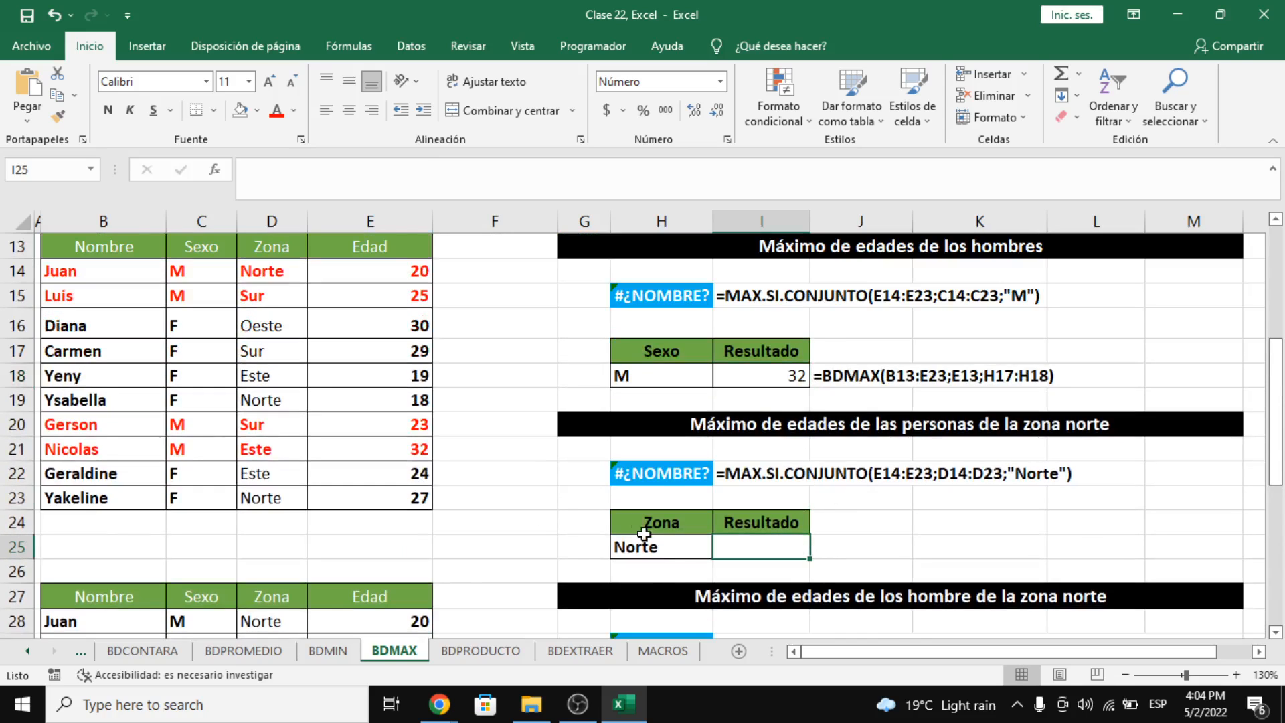
{"action": "left_click", "coordinate": [332, 649]}
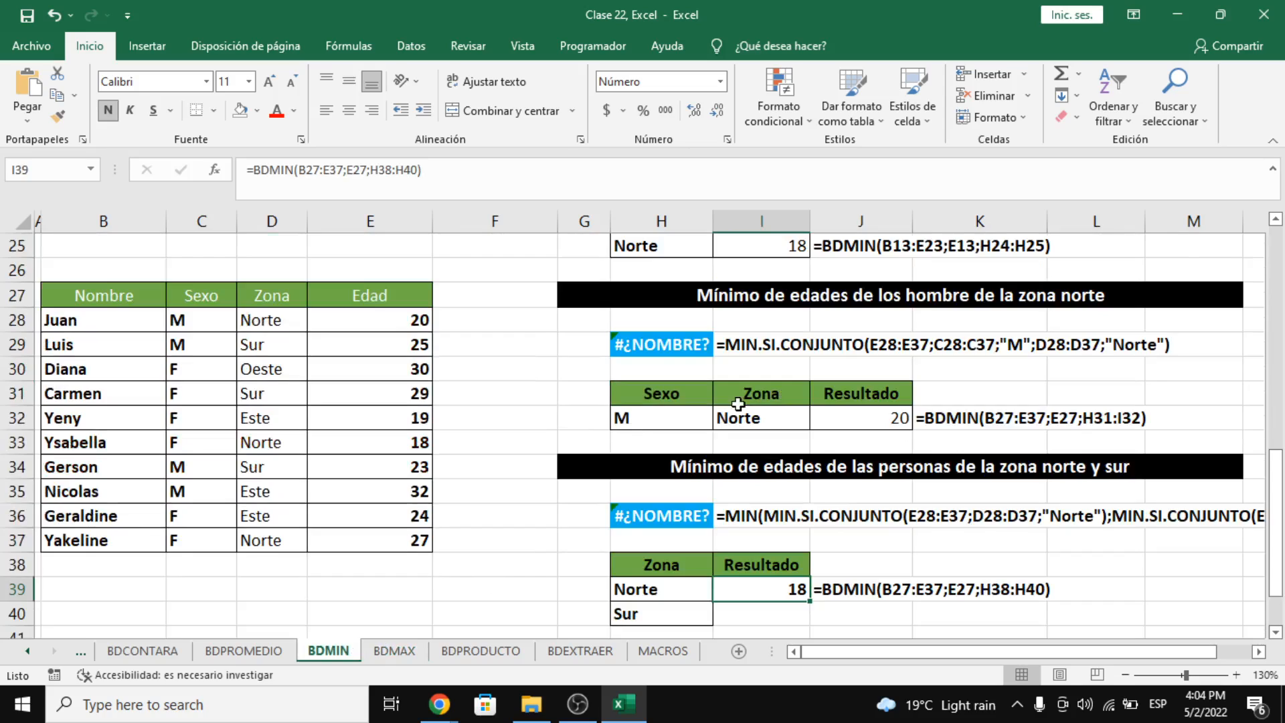
{"action": "scroll", "coordinate": [769, 428], "scroll_direction": "up", "scroll_amount": 2}
{"action": "scroll", "coordinate": [797, 447], "scroll_direction": "up", "scroll_amount": 3}
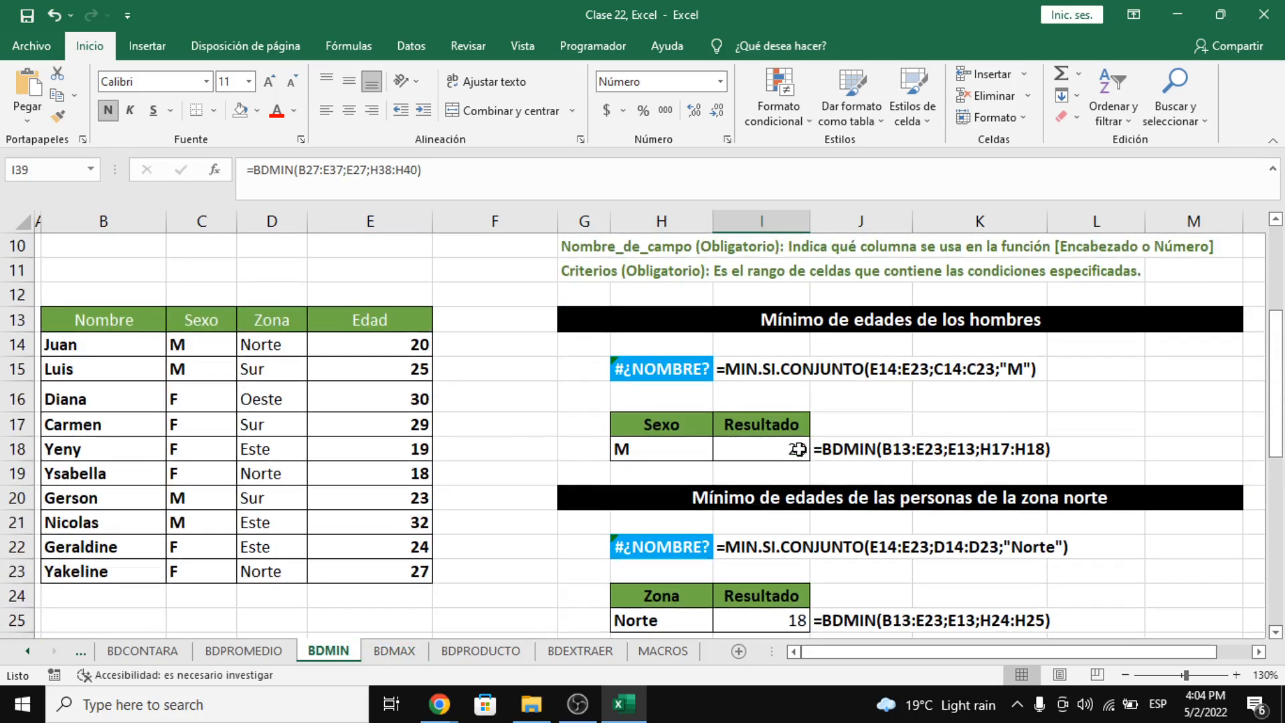
{"action": "scroll", "coordinate": [770, 536], "scroll_direction": "down", "scroll_amount": 1}
{"action": "left_click", "coordinate": [769, 545]}
{"action": "left_click_drag", "start_coordinate": [478, 189], "coordinate": [5, 139]}
{"action": "key", "text": "ctrl+c"}
{"action": "key", "text": "Escape"}
{"action": "left_click", "coordinate": [394, 651]}
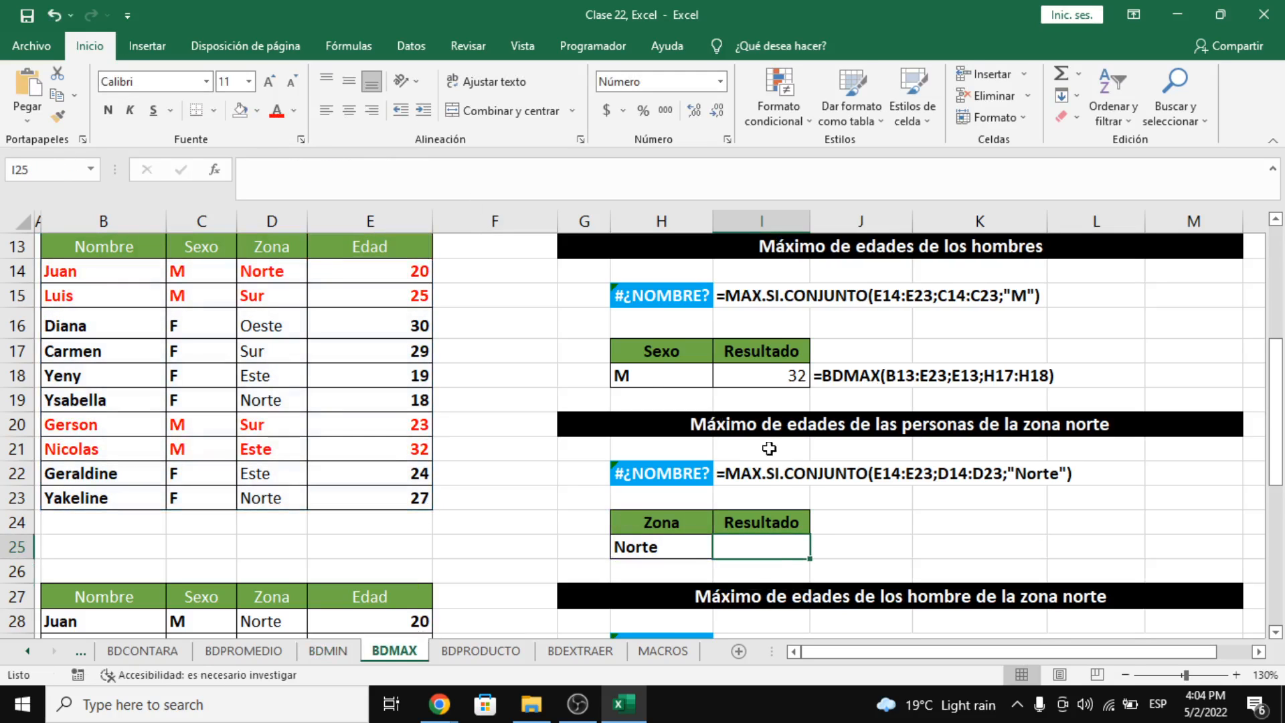
Step: Paste the copied formula into I25 and change its function so it reads =BDMAX(B13:E23;E13;H24:H25)
{"action": "double_click", "coordinate": [761, 550]}
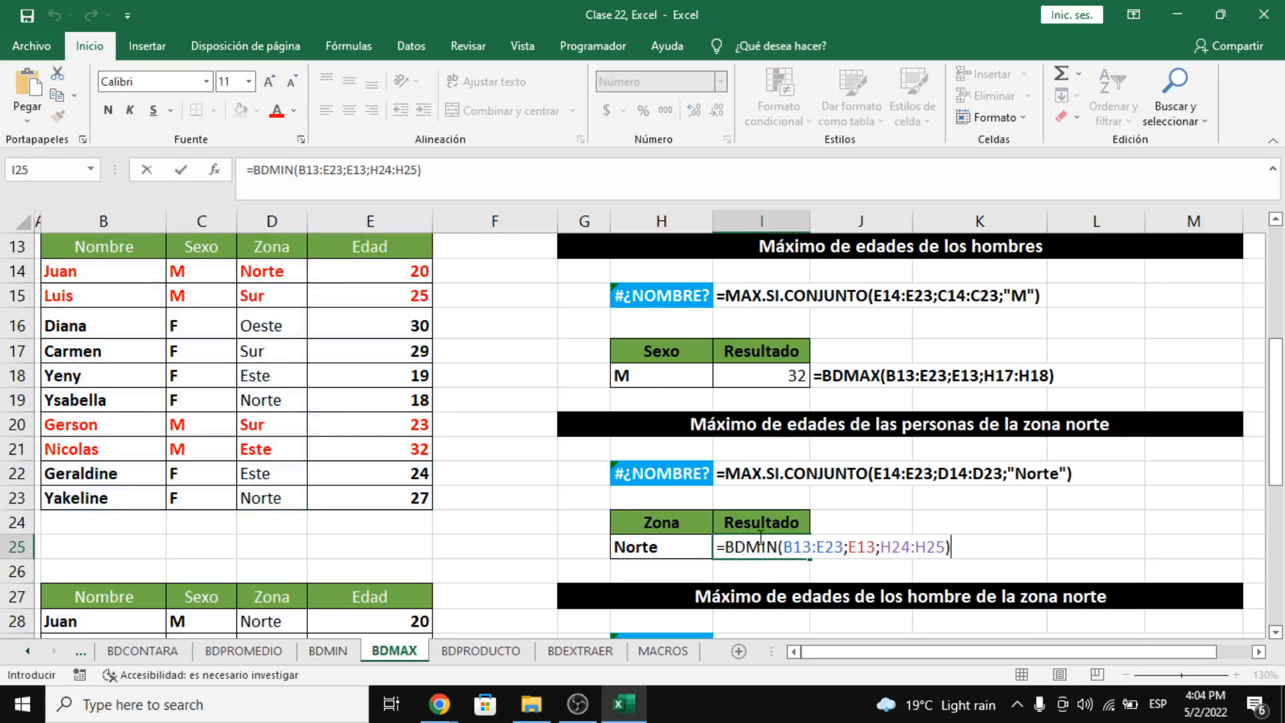
{"action": "key", "text": "ctrl+v"}
{"action": "key", "text": "BackSpace"}
{"action": "key", "text": "BackSpace"}
{"action": "type", "text": "ax"}
{"action": "key", "text": "Return"}
{"action": "left_click", "coordinate": [783, 548]}
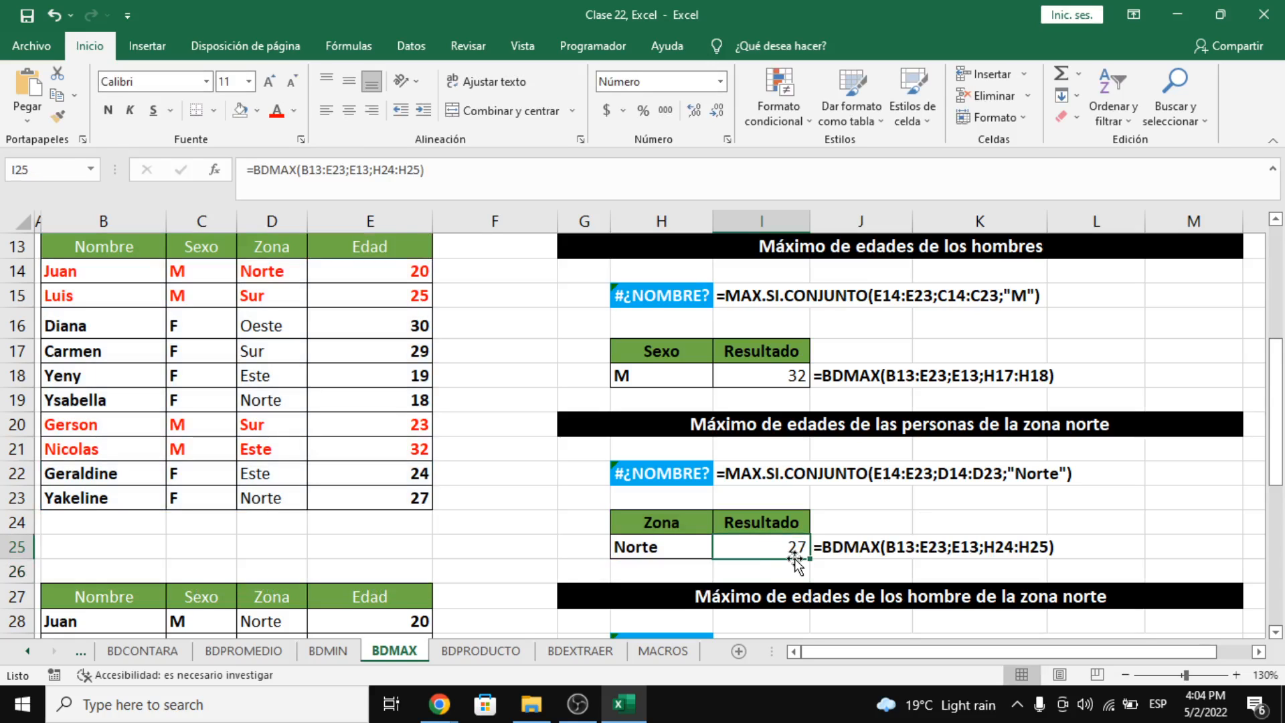
{"action": "key", "text": "F2"}
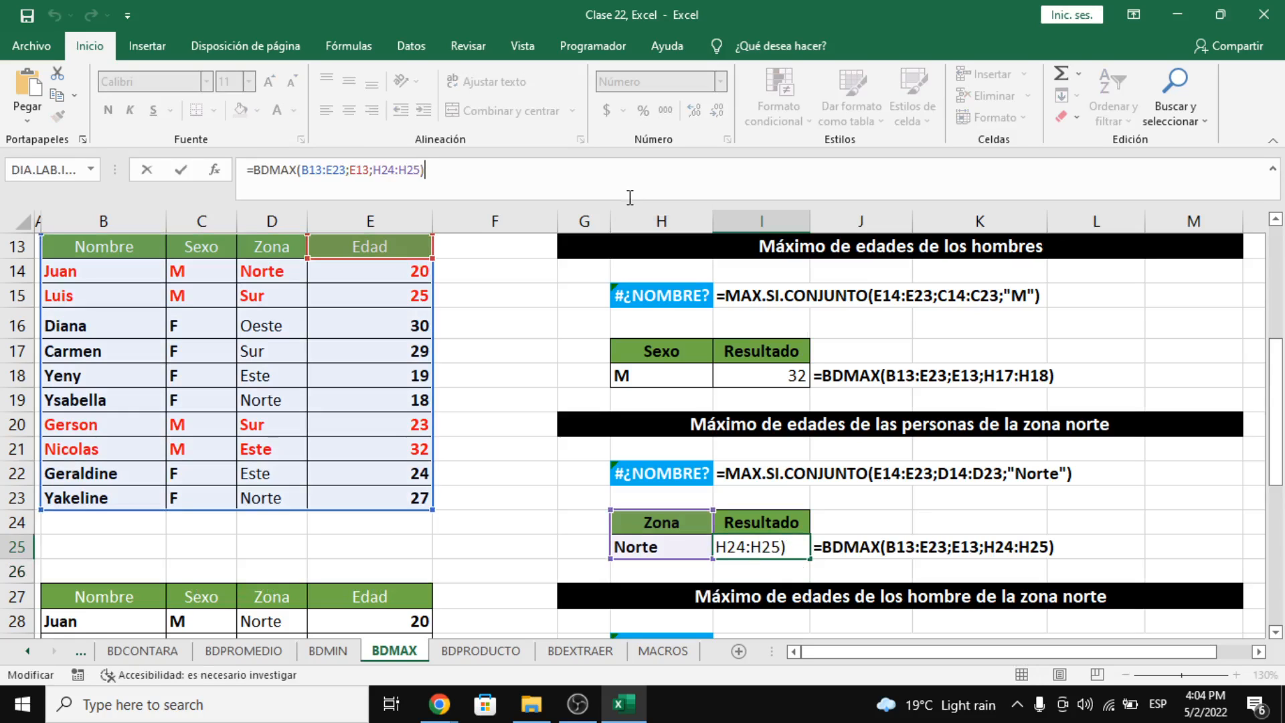
{"action": "key", "text": "ctrl+Return"}
Step: Clear the red emphasis by copying the formatting of B16:E16 over the records in B14:E23
{"action": "left_click_drag", "start_coordinate": [126, 275], "coordinate": [381, 496]}
{"action": "left_click_drag", "start_coordinate": [101, 332], "coordinate": [375, 326]}
{"action": "left_click", "coordinate": [54, 122]}
{"action": "mouse_move", "coordinate": [134, 266]}
{"action": "left_mouse_down"}
{"action": "mouse_move", "coordinate": [252, 303]}
{"action": "mouse_move", "coordinate": [391, 496]}
{"action": "left_mouse_up"}
{"action": "left_click", "coordinate": [369, 351]}
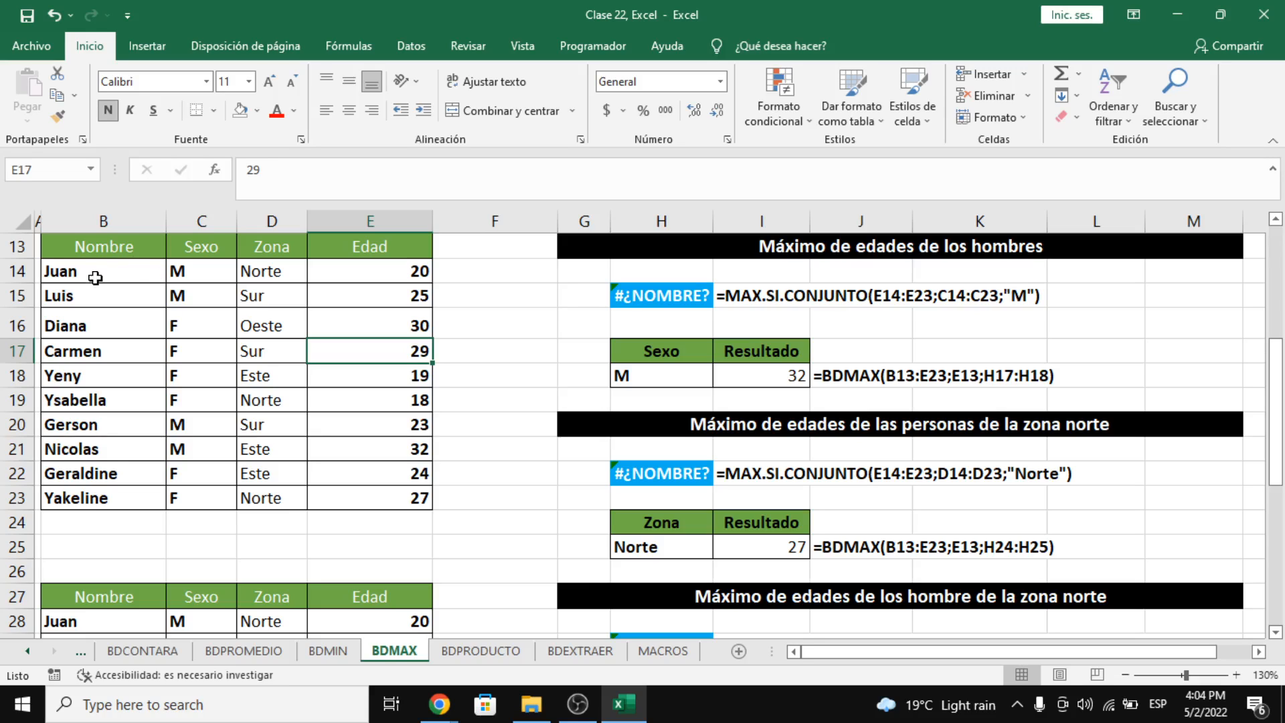
Step: Select all Norte zone records in the upper table together to compare their ages
{"action": "left_click_drag", "start_coordinate": [157, 274], "coordinate": [405, 271]}
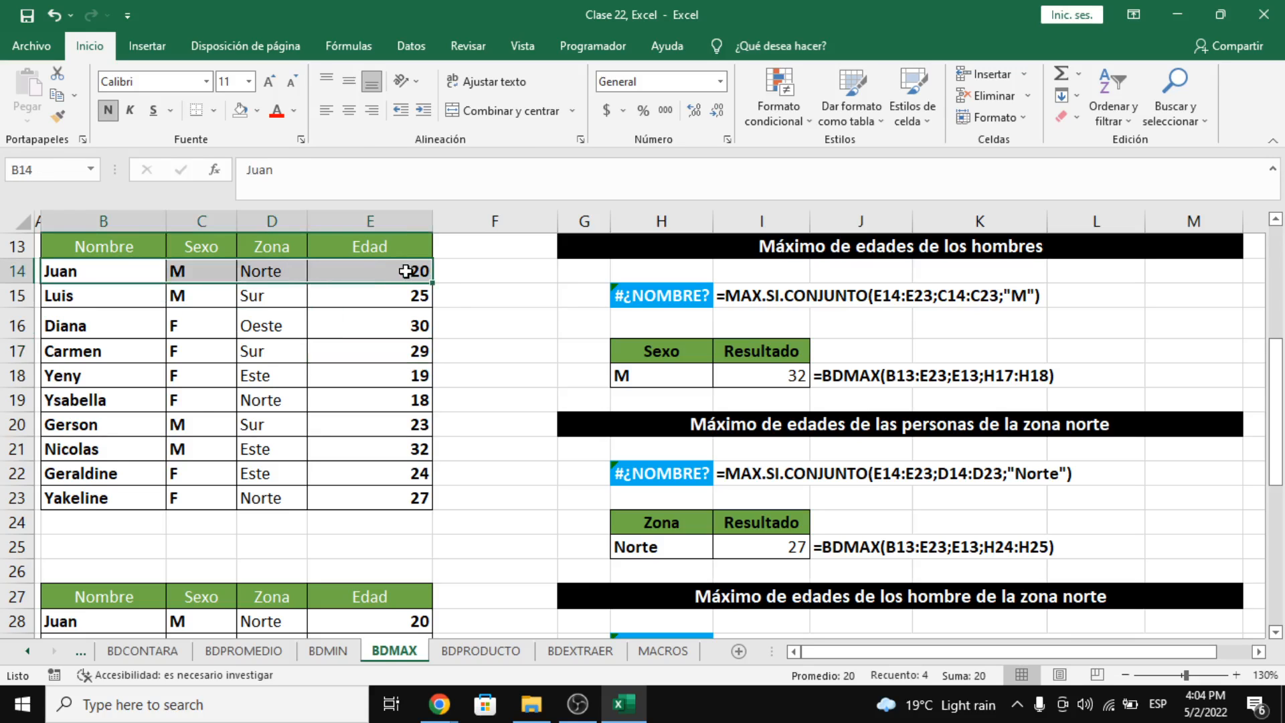
{"action": "left_click_drag", "start_coordinate": [108, 403], "coordinate": [397, 403], "text": "ctrl"}
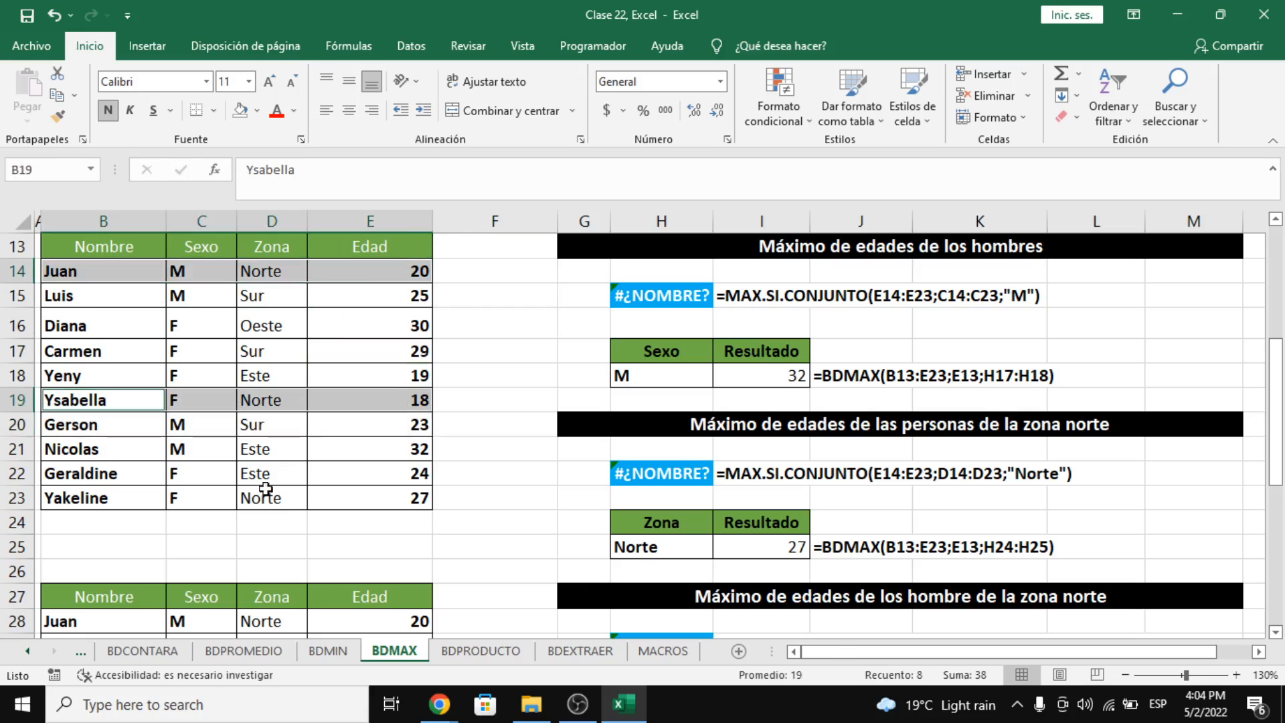
{"action": "left_click_drag", "start_coordinate": [131, 504], "coordinate": [369, 501], "text": "ctrl"}
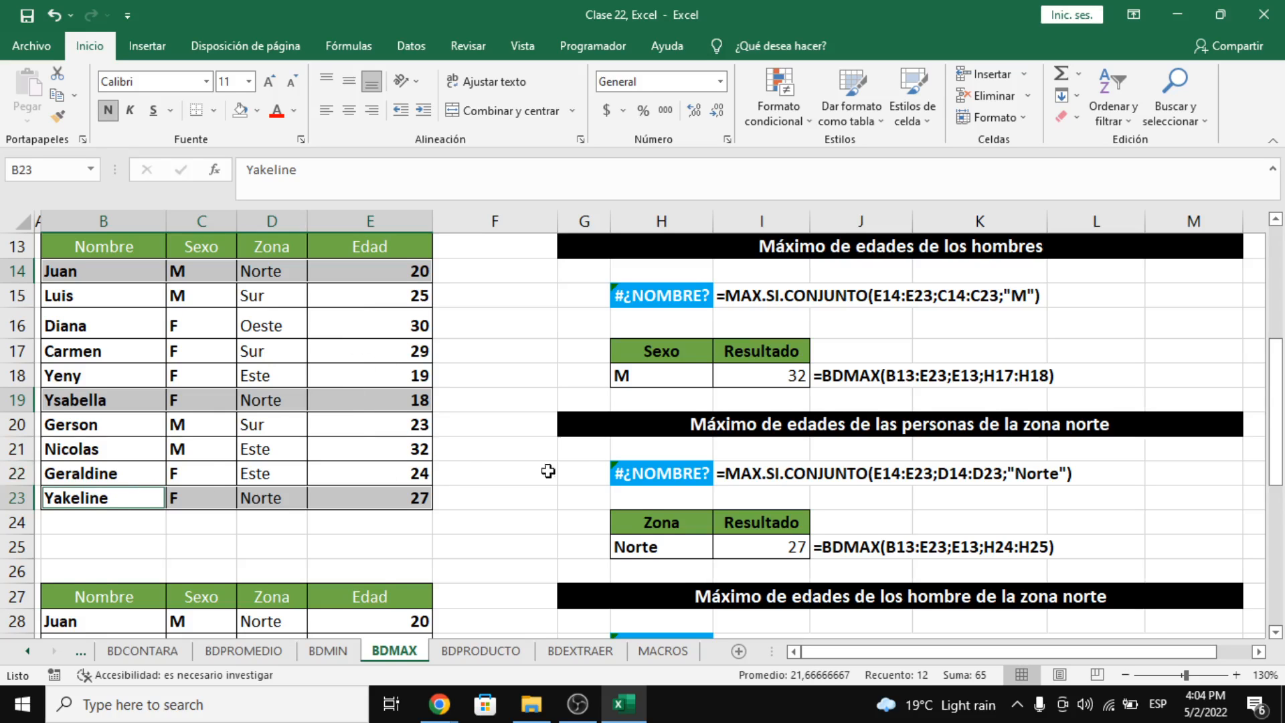
Step: Go to the exercise on the maximum age of men in the Norte zone and select result cell J32
{"action": "scroll", "coordinate": [575, 462], "scroll_direction": "down", "scroll_amount": 4}
{"action": "left_click", "coordinate": [541, 371]}
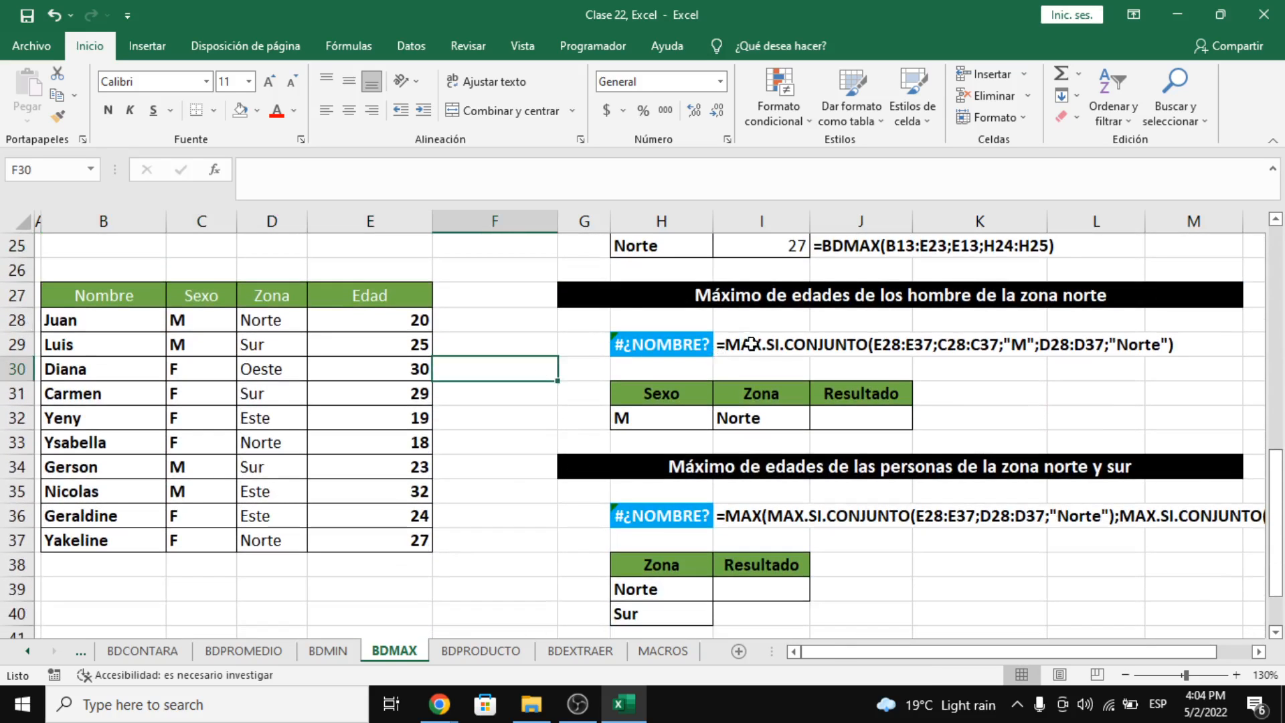
{"action": "scroll", "coordinate": [746, 343], "scroll_direction": "down", "scroll_amount": 1}
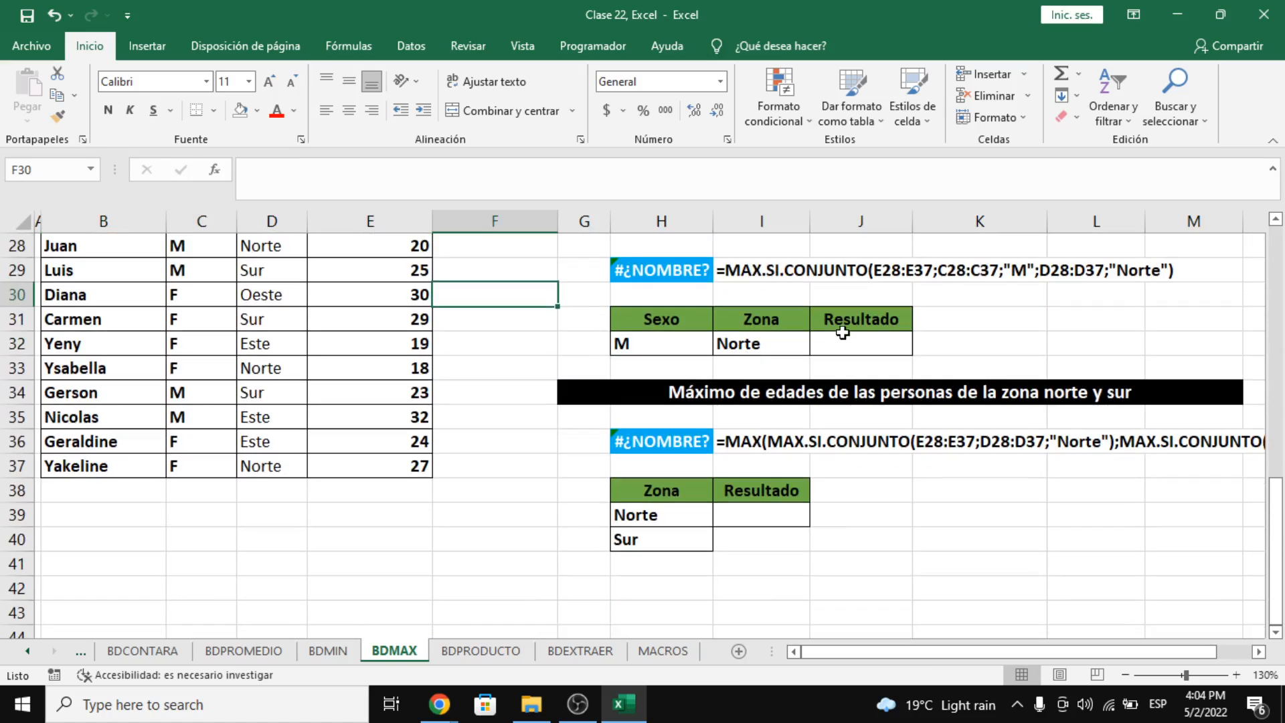
{"action": "scroll", "coordinate": [840, 341], "scroll_direction": "up", "scroll_amount": 1}
{"action": "left_click", "coordinate": [866, 416]}
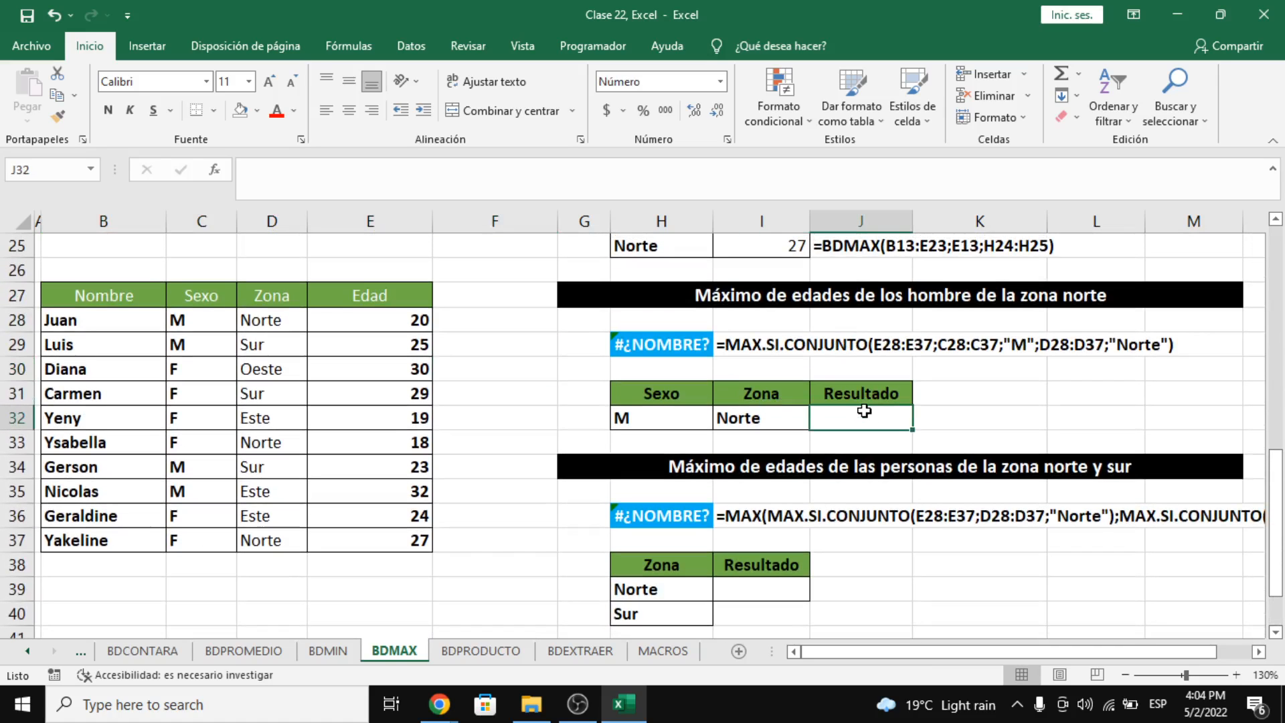
{"action": "type", "text": "bdmax"}
{"action": "key", "text": "BackSpace"}
{"action": "key", "text": "BackSpace"}
{"action": "key", "text": "BackSpace"}
{"action": "key", "text": "BackSpace"}
{"action": "key", "text": "BackSpace"}
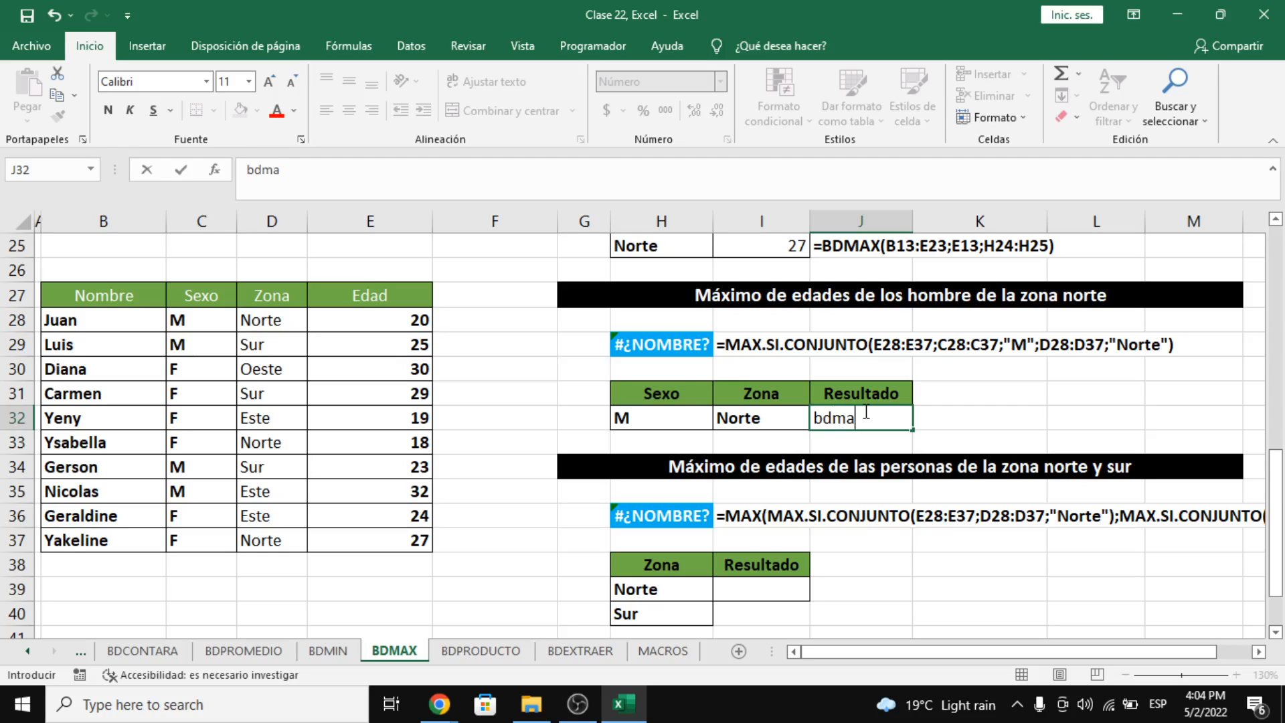
Step: Calculate the maximum age of the Norte zone men in J32 with =BDMAX(B27:E37;E27;H31:I32)
{"action": "type", "text": "=bdmax"}
{"action": "key", "text": "Tab"}
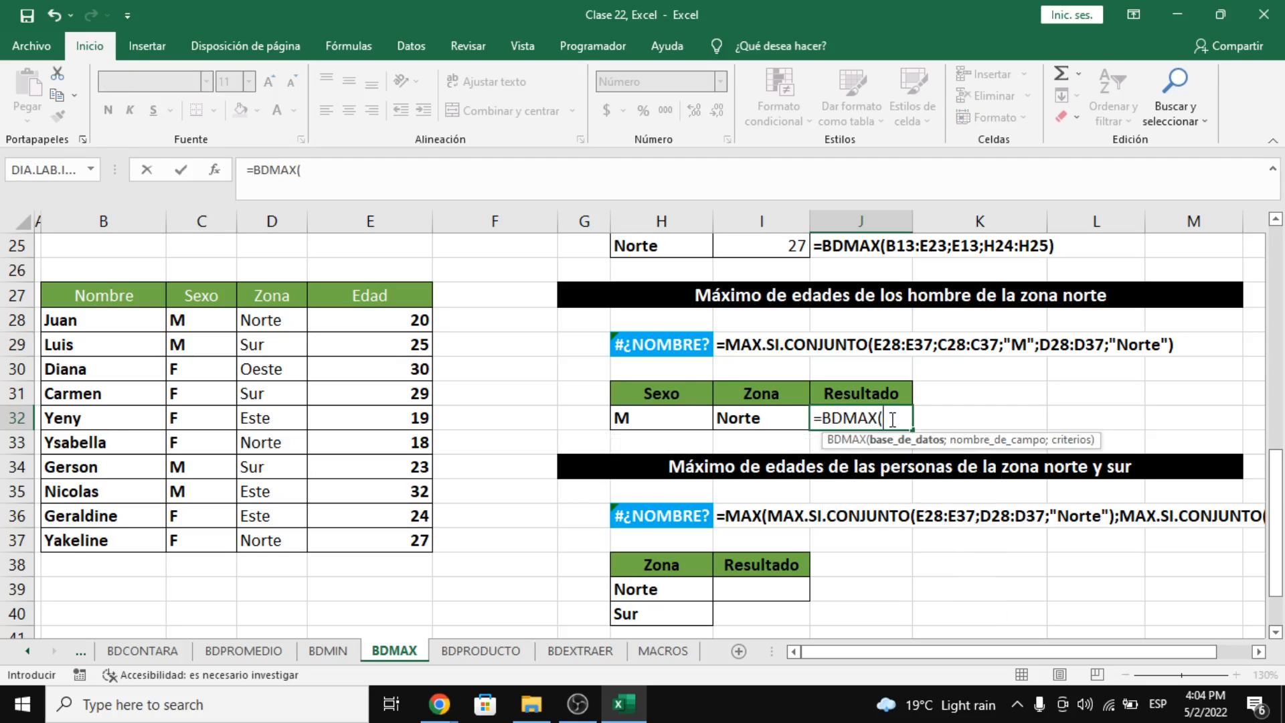
{"action": "left_click_drag", "start_coordinate": [85, 302], "coordinate": [382, 530]}
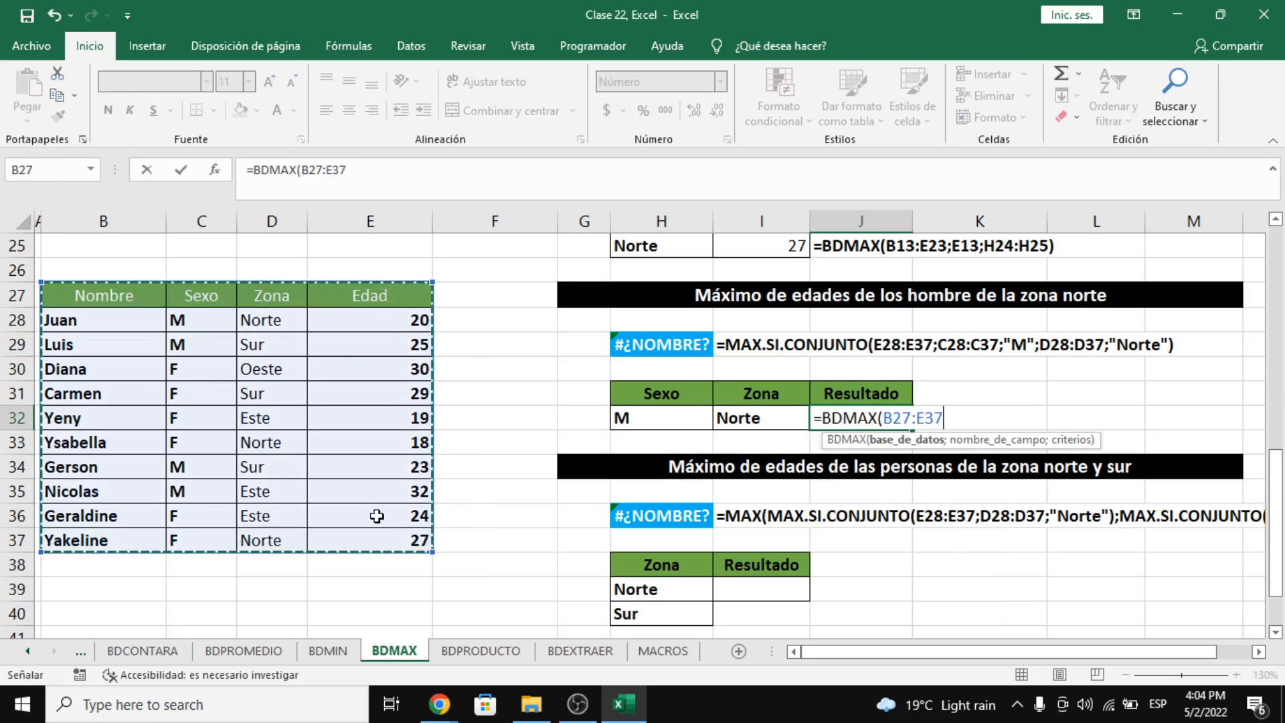
{"action": "type", "text": ";"}
{"action": "left_click", "coordinate": [407, 301]}
{"action": "type", "text": ";"}
{"action": "left_click_drag", "start_coordinate": [695, 400], "coordinate": [782, 417]}
{"action": "key", "text": "Return"}
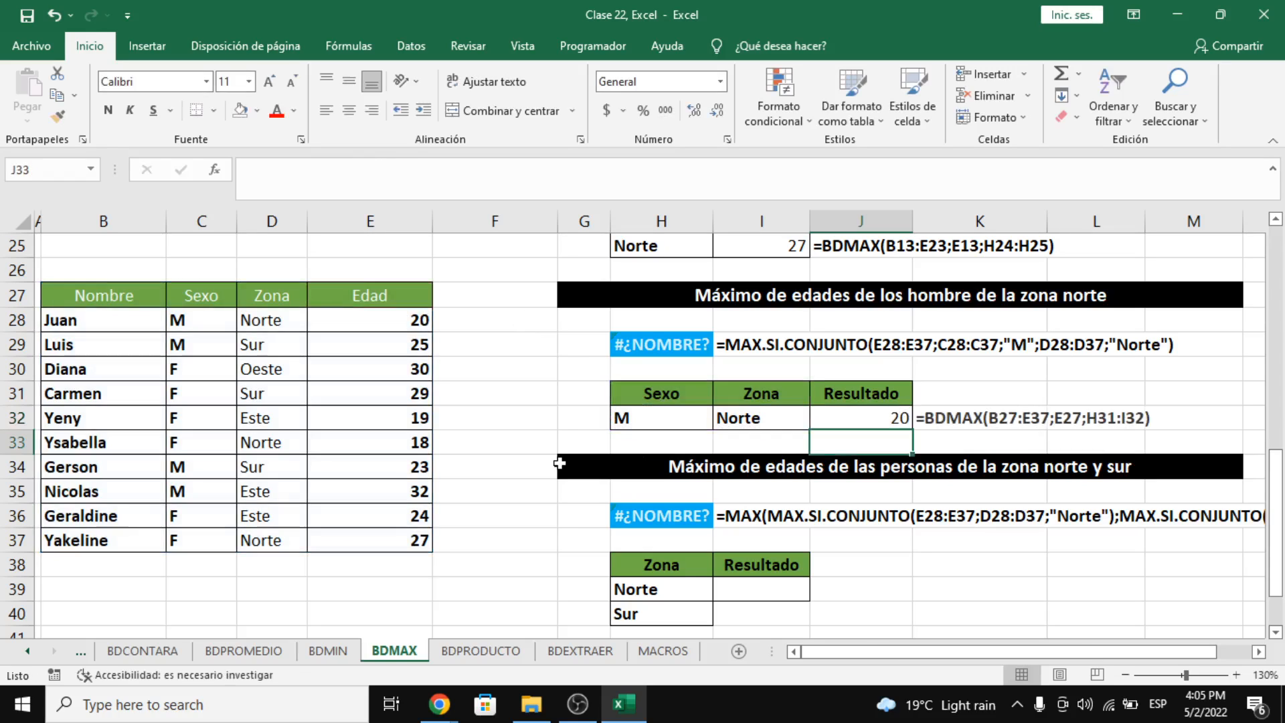
{"action": "left_click", "coordinate": [909, 417]}
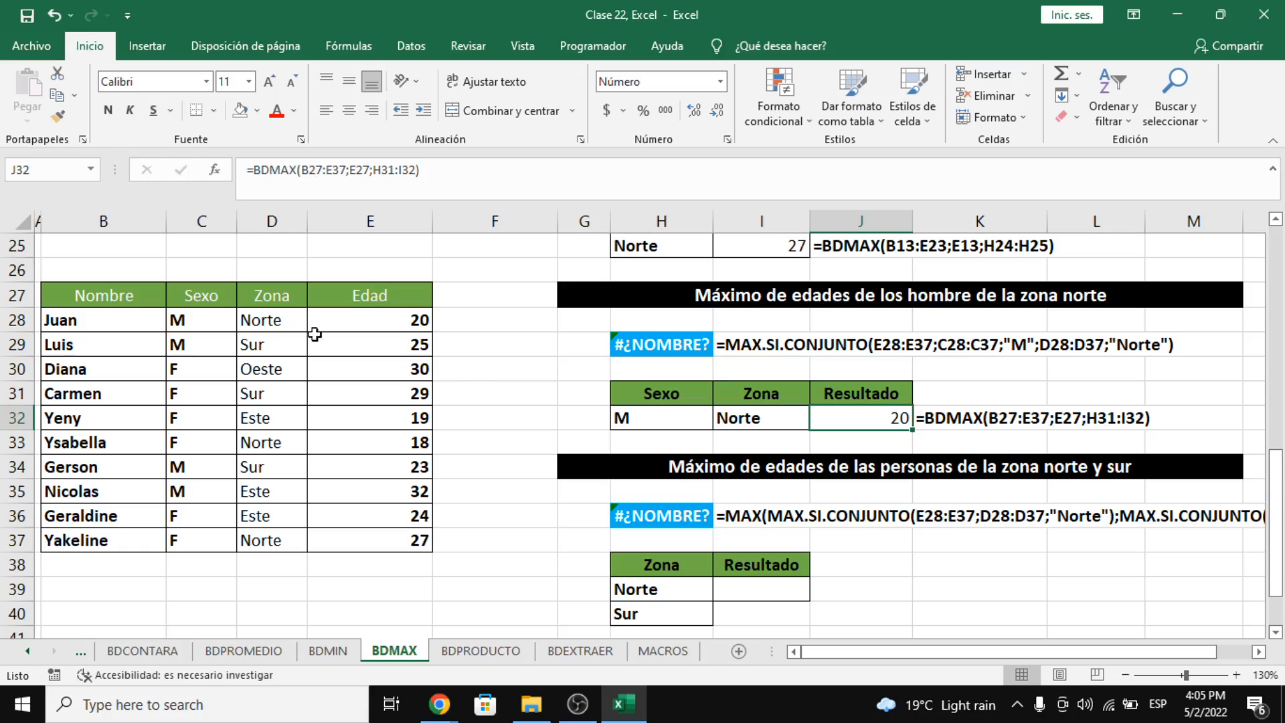
Step: Check the sex, zone and age of the male records in the lower table against the result in J32
{"action": "left_click_drag", "start_coordinate": [127, 321], "coordinate": [313, 319]}
{"action": "left_click_drag", "start_coordinate": [178, 473], "coordinate": [278, 467]}
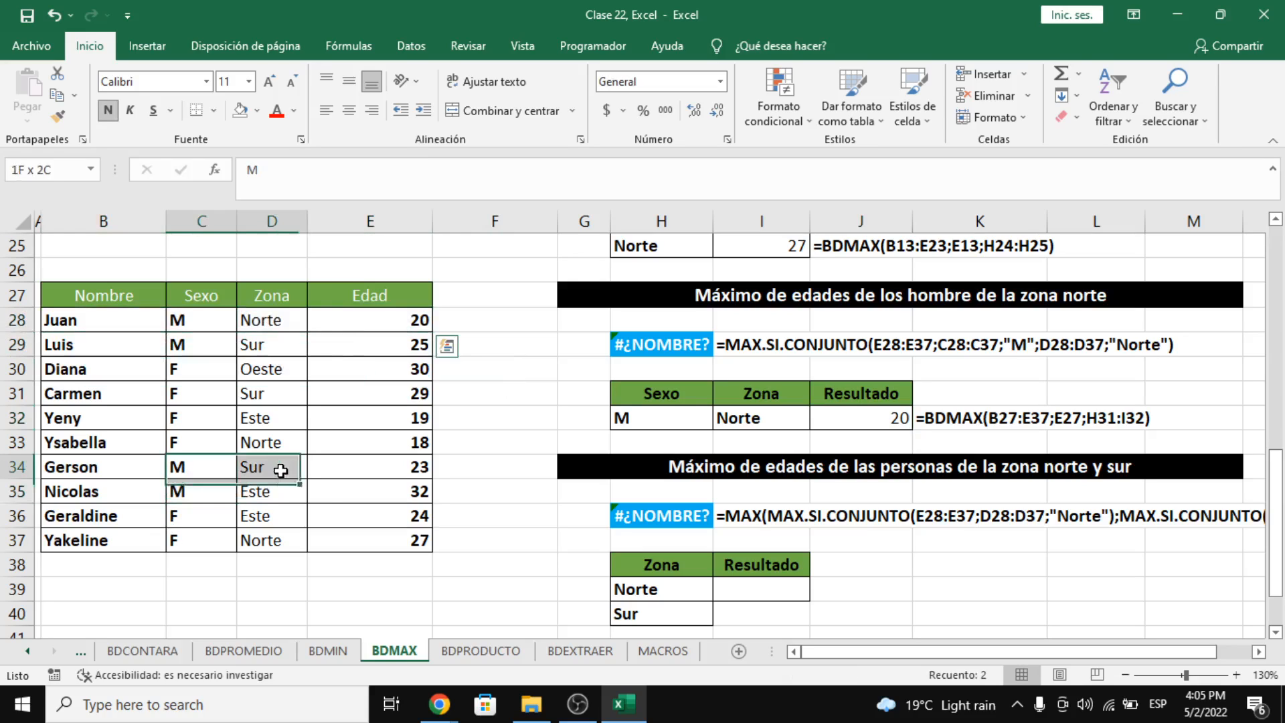
{"action": "left_click", "coordinate": [393, 320]}
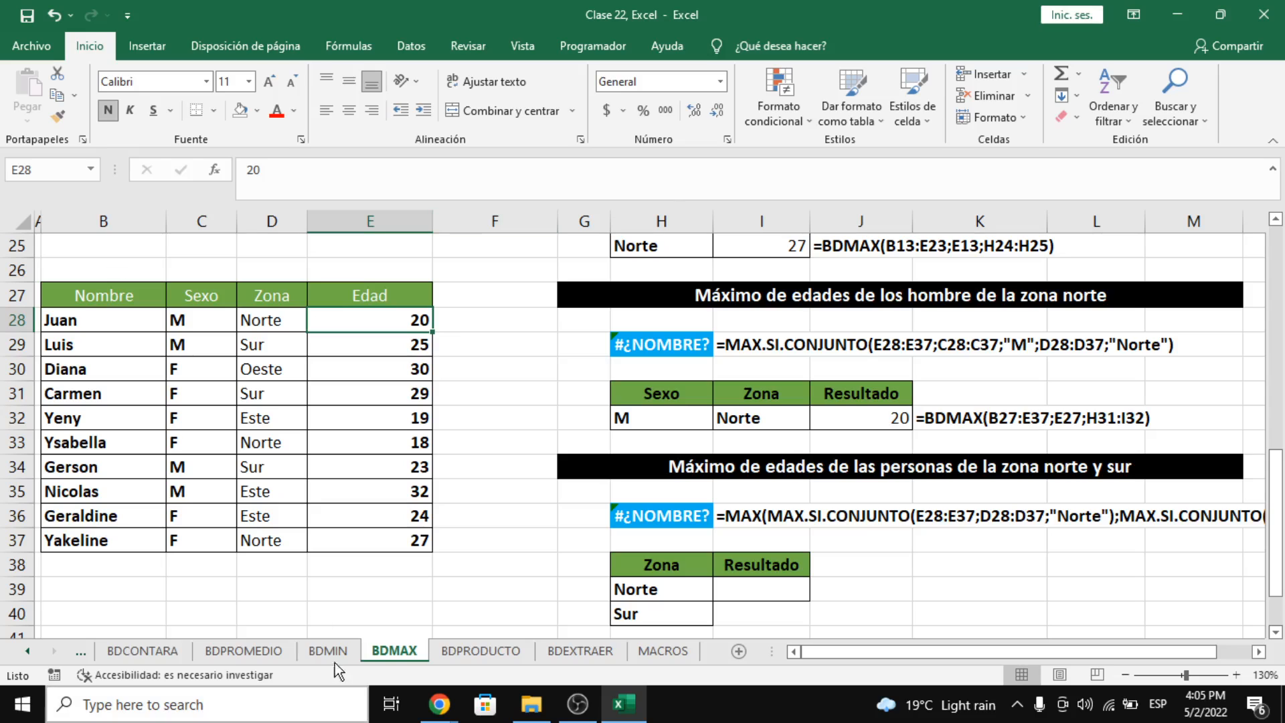
{"action": "scroll", "coordinate": [463, 548], "scroll_direction": "down", "scroll_amount": 1}
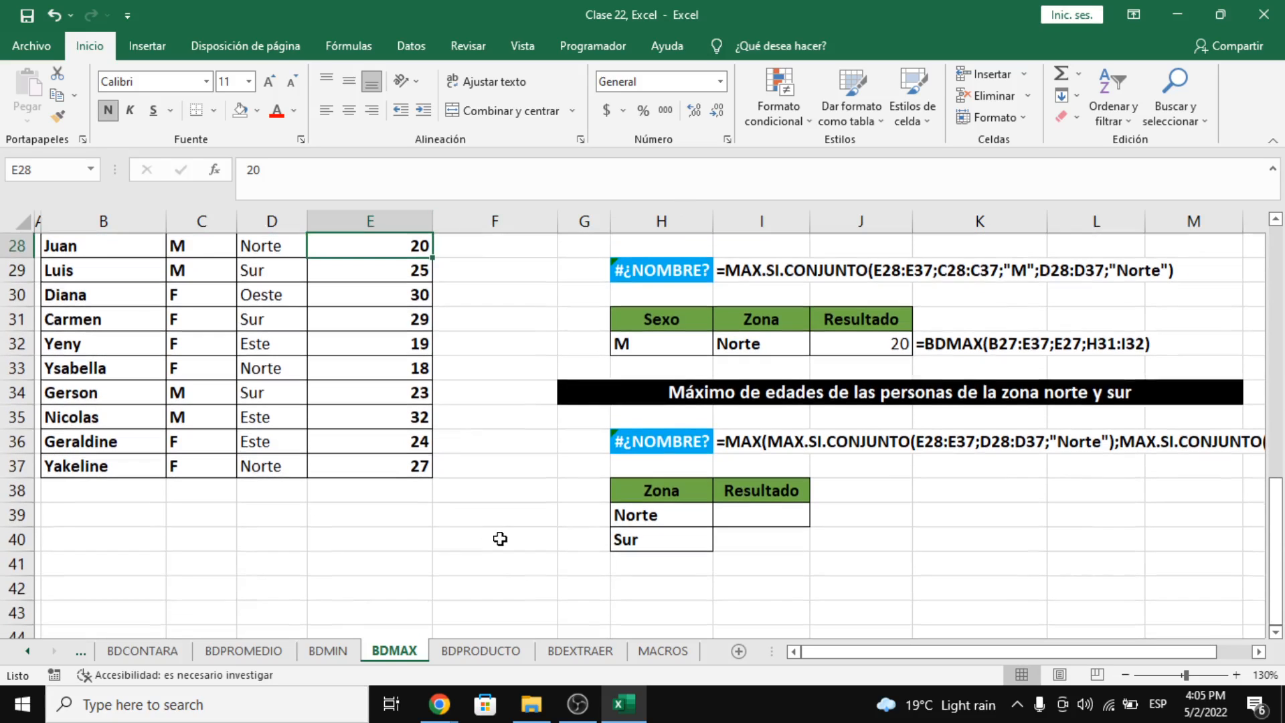
Step: Examine the full MAX and MAX.SI.CONJUNTO formula shown in I36 for the maximum age in the Norte and Sur zones
{"action": "left_click", "coordinate": [729, 515]}
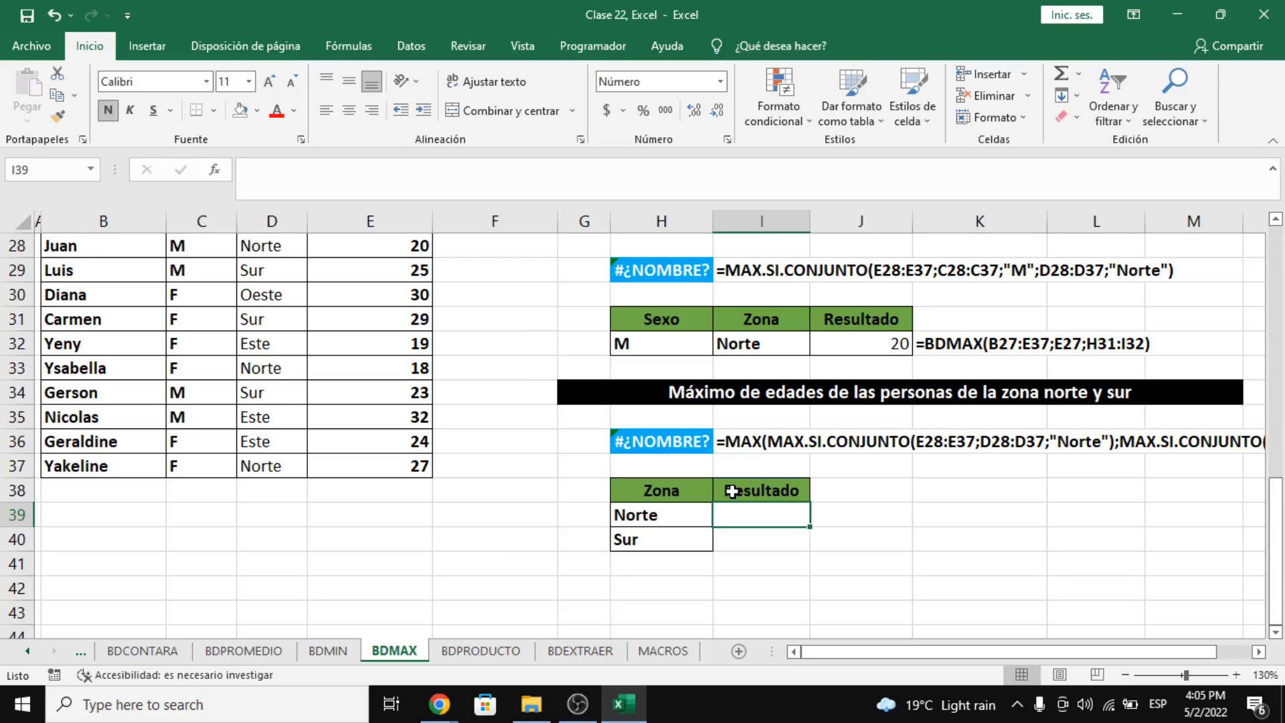
{"action": "left_click", "coordinate": [807, 446]}
{"action": "left_click_drag", "start_coordinate": [1006, 651], "coordinate": [1041, 651]}
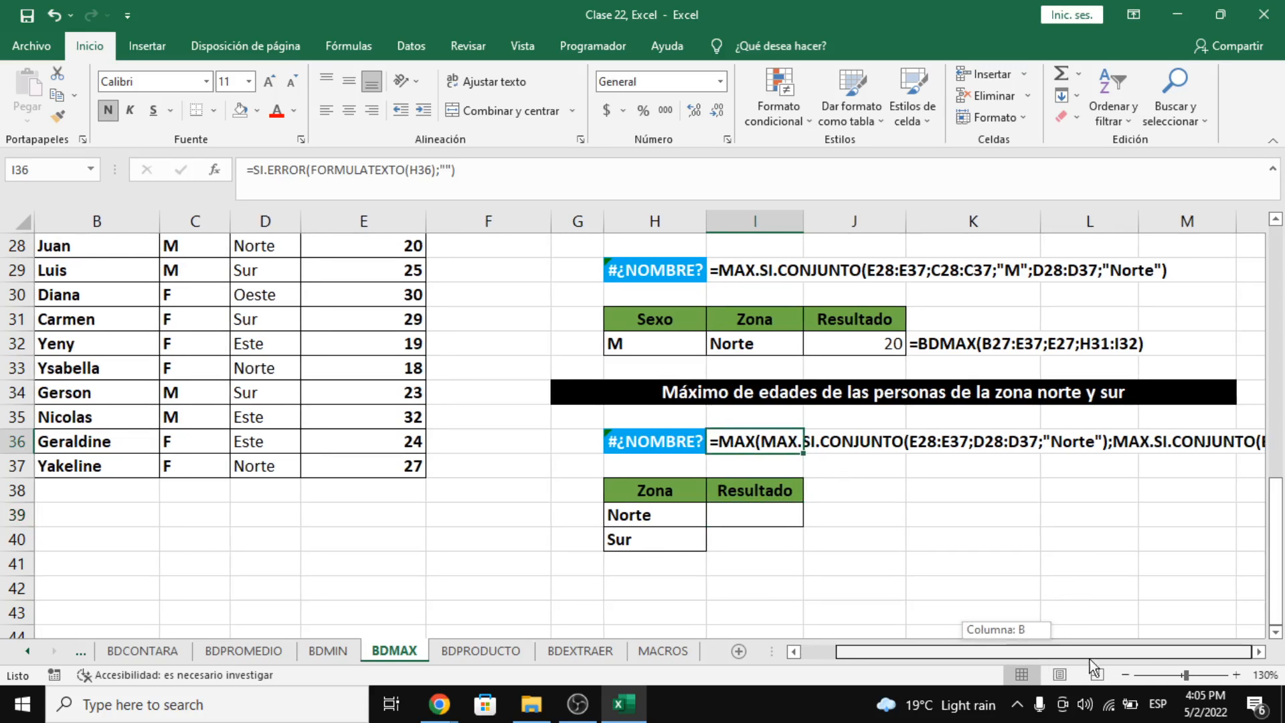
{"action": "left_click", "coordinate": [1259, 651]}
{"action": "left_click", "coordinate": [1259, 652]}
{"action": "left_click", "coordinate": [1259, 652]}
{"action": "left_click", "coordinate": [1259, 651]}
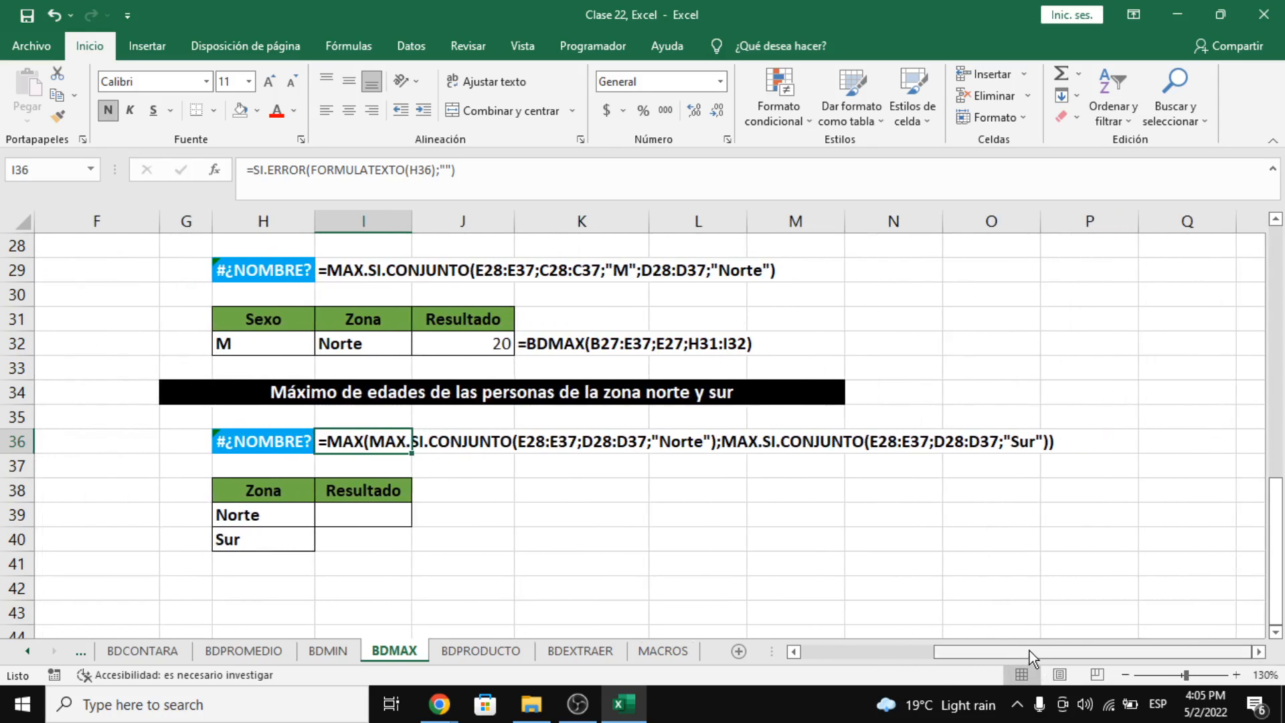
{"action": "left_click_drag", "start_coordinate": [1029, 651], "coordinate": [582, 636]}
{"action": "scroll", "coordinate": [736, 555], "scroll_direction": "up", "scroll_amount": 1}
Step: Calculate the maximum age of people in the Norte and Sur zones in I39 with =BDMAX(B27:E37;E27;H38:H40)
{"action": "left_click", "coordinate": [800, 589]}
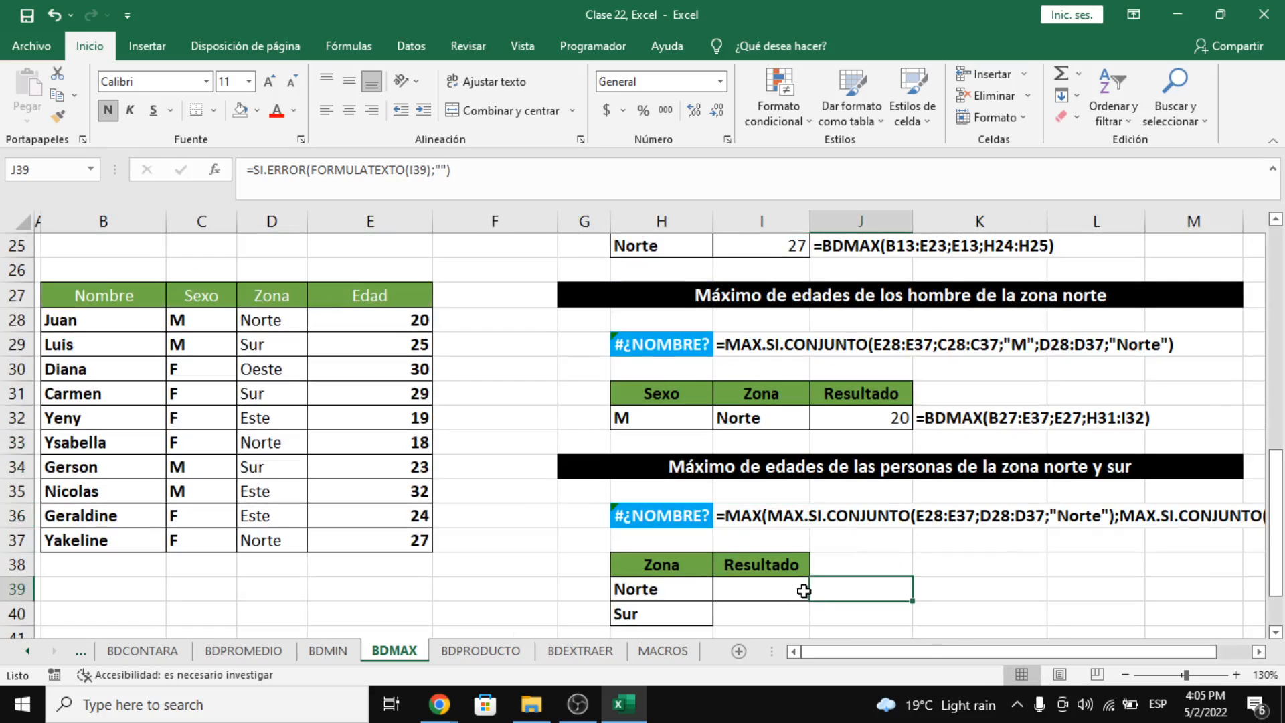
{"action": "type", "text": "=bdma"}
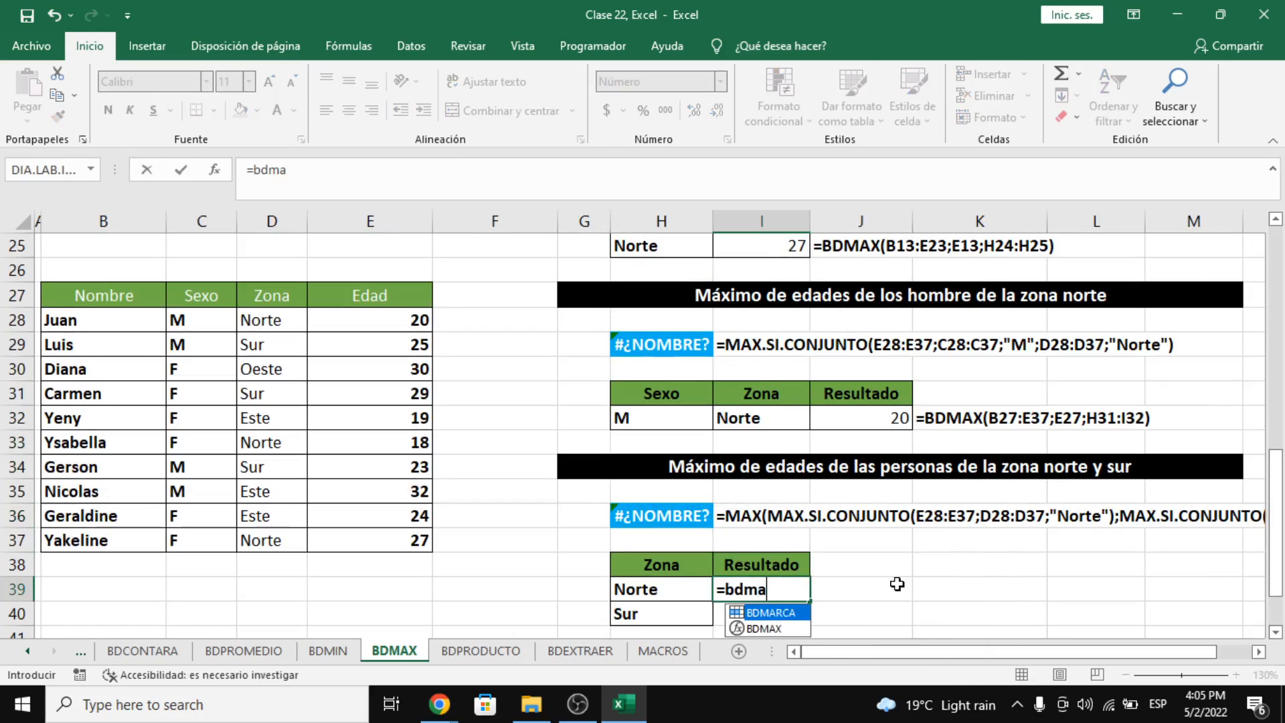
{"action": "key", "text": "Tab"}
{"action": "left_click_drag", "start_coordinate": [115, 295], "coordinate": [420, 542]}
{"action": "type", "text": ";"}
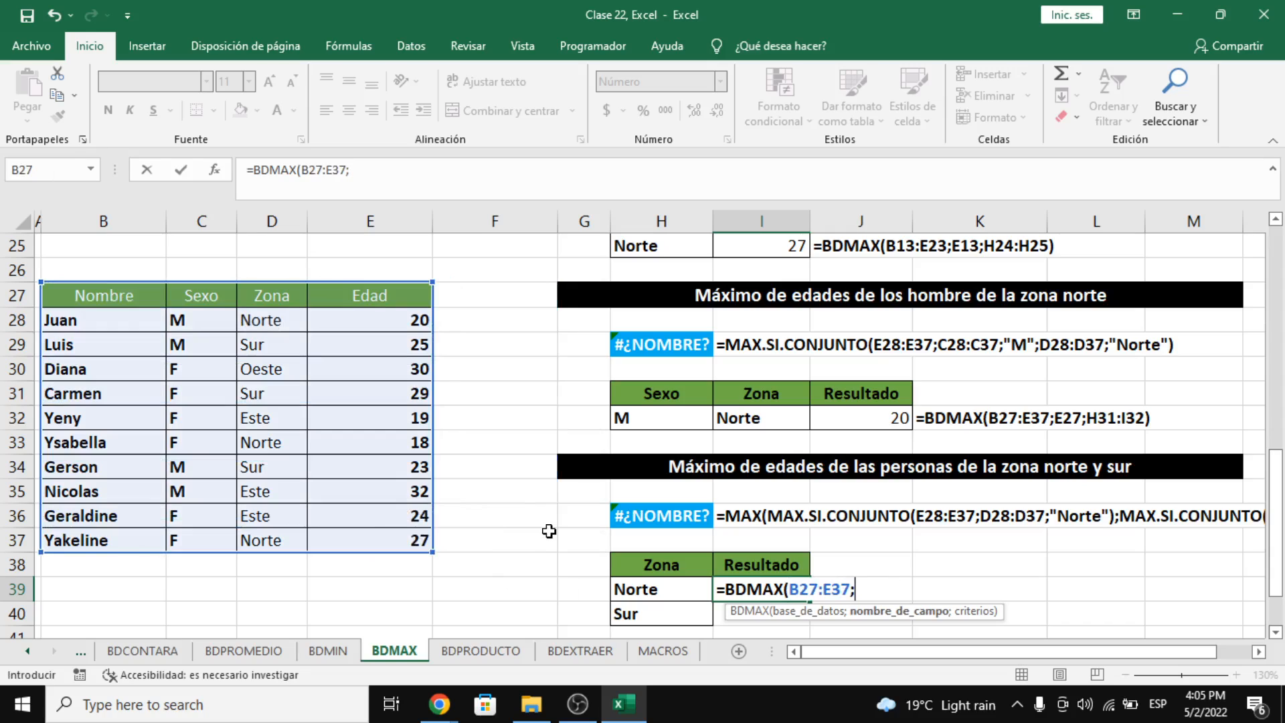
{"action": "left_click", "coordinate": [394, 295]}
{"action": "type", "text": ";"}
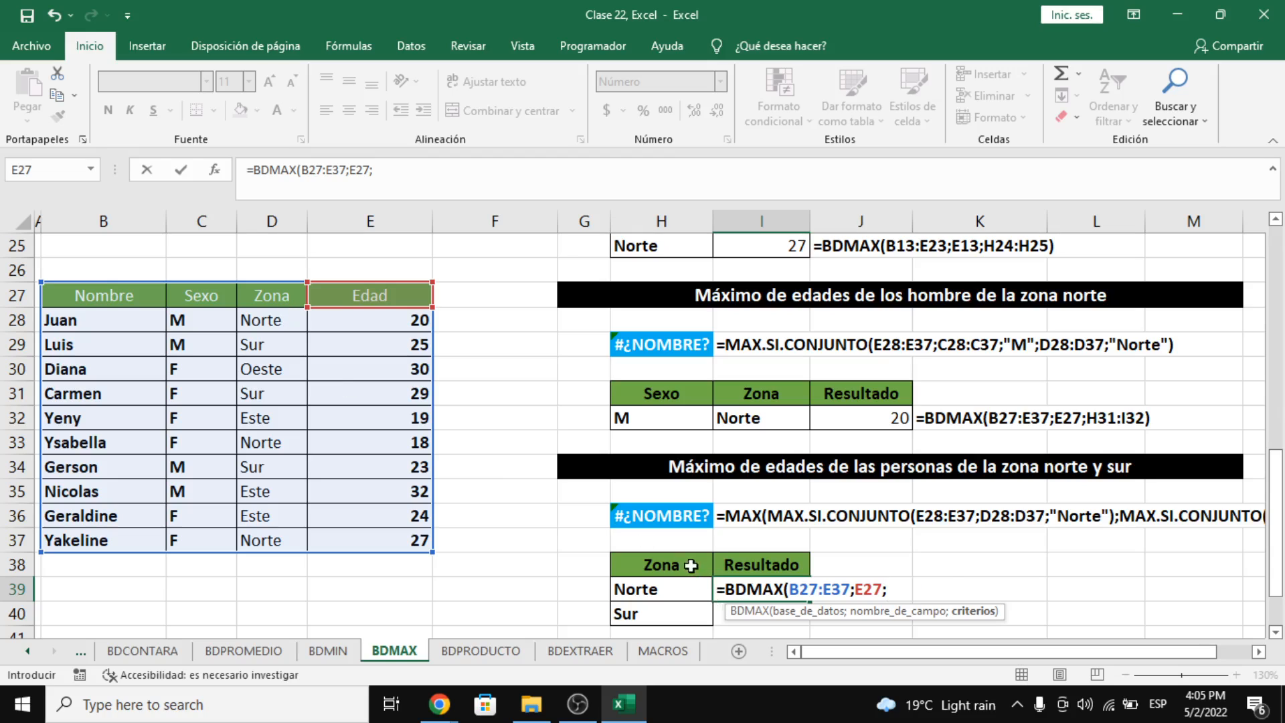
{"action": "left_click_drag", "start_coordinate": [686, 565], "coordinate": [691, 613]}
{"action": "type", "text": ")"}
{"action": "key", "text": "Return"}
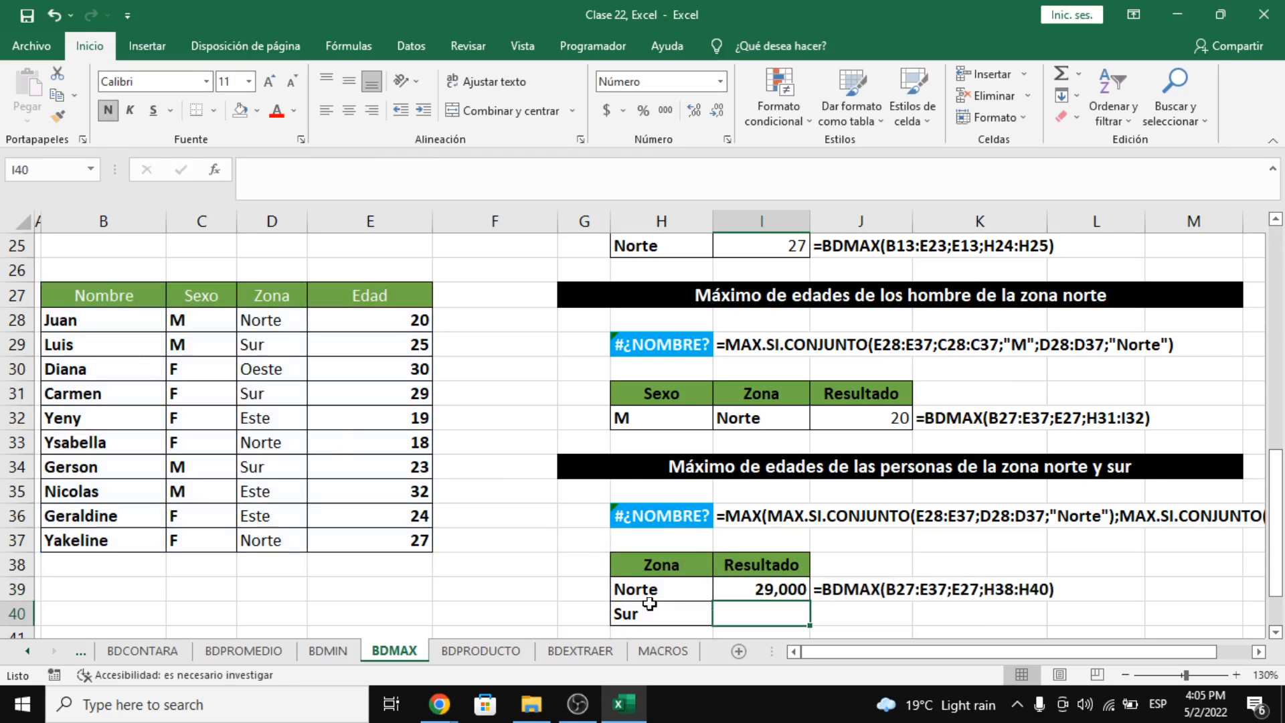
Step: Remove the three decimal places from the maximum age result in I39 so it is formatted as a whole number
{"action": "left_click", "coordinate": [783, 593]}
{"action": "left_click", "coordinate": [714, 114]}
{"action": "left_click", "coordinate": [714, 113]}
{"action": "left_click", "coordinate": [713, 114]}
{"action": "left_click", "coordinate": [828, 513]}
{"action": "left_click", "coordinate": [826, 555]}
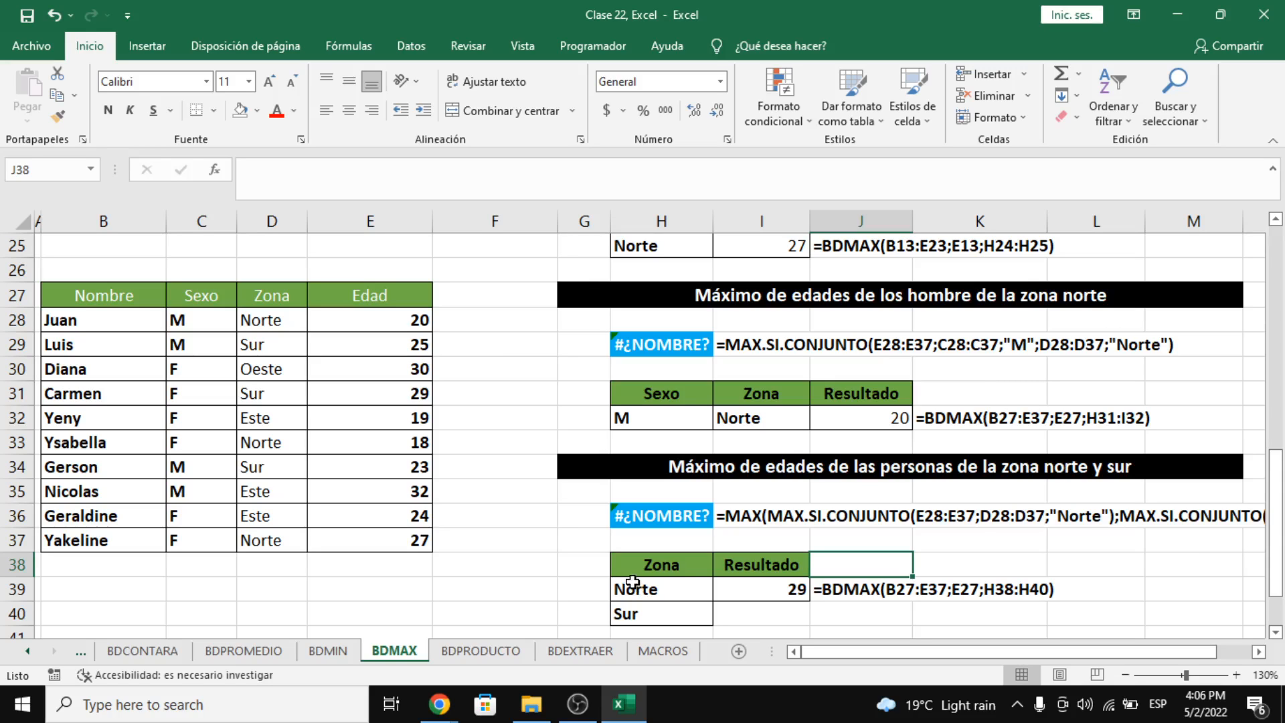
Step: Switch away from the workbook to another open window
{"action": "key", "text": "alt+Tab"}
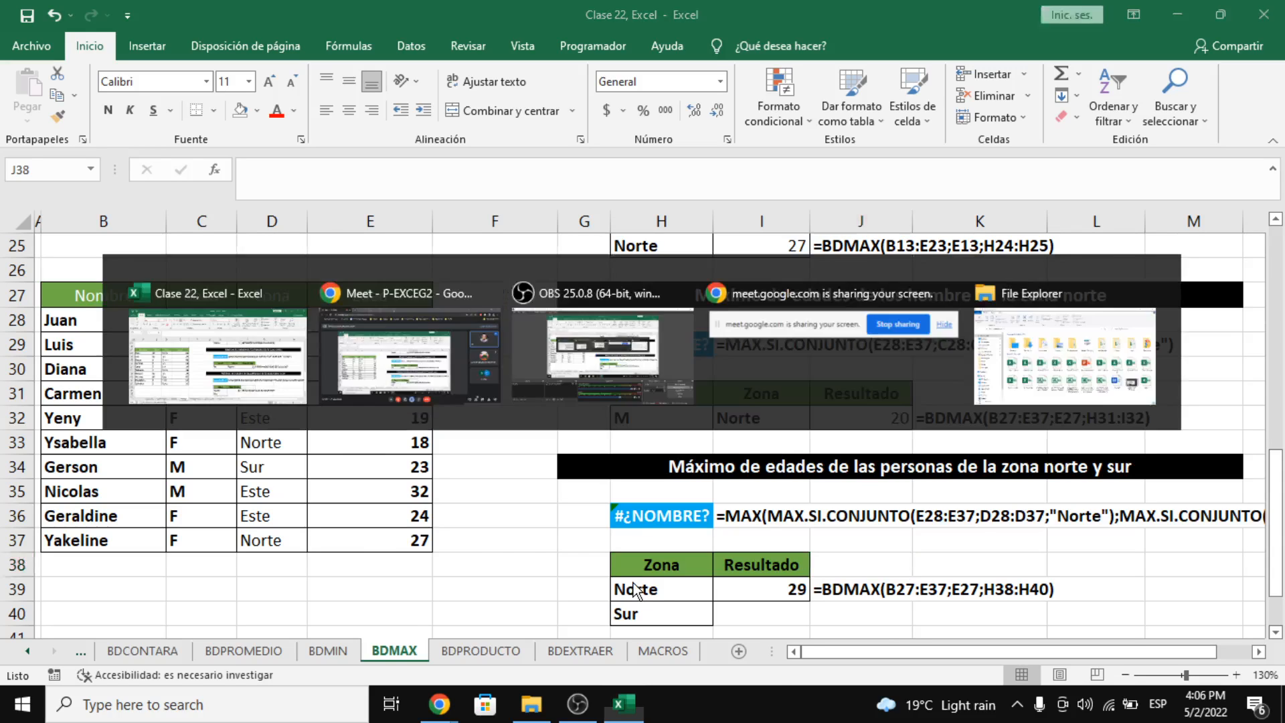
Step: Open the BDPRODUCTO sheet, then check the Google Meet call and return to the workbook
{"action": "key", "text": "alt+Tab"}
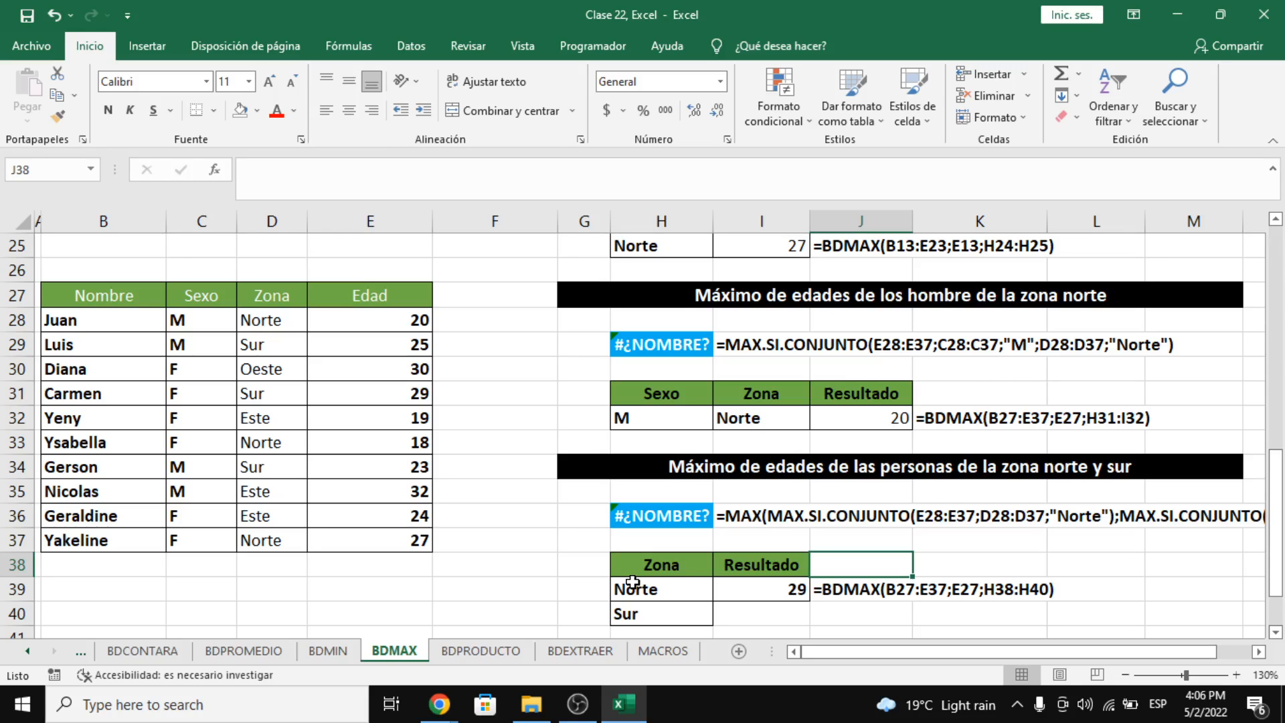
{"action": "left_click", "coordinate": [495, 650]}
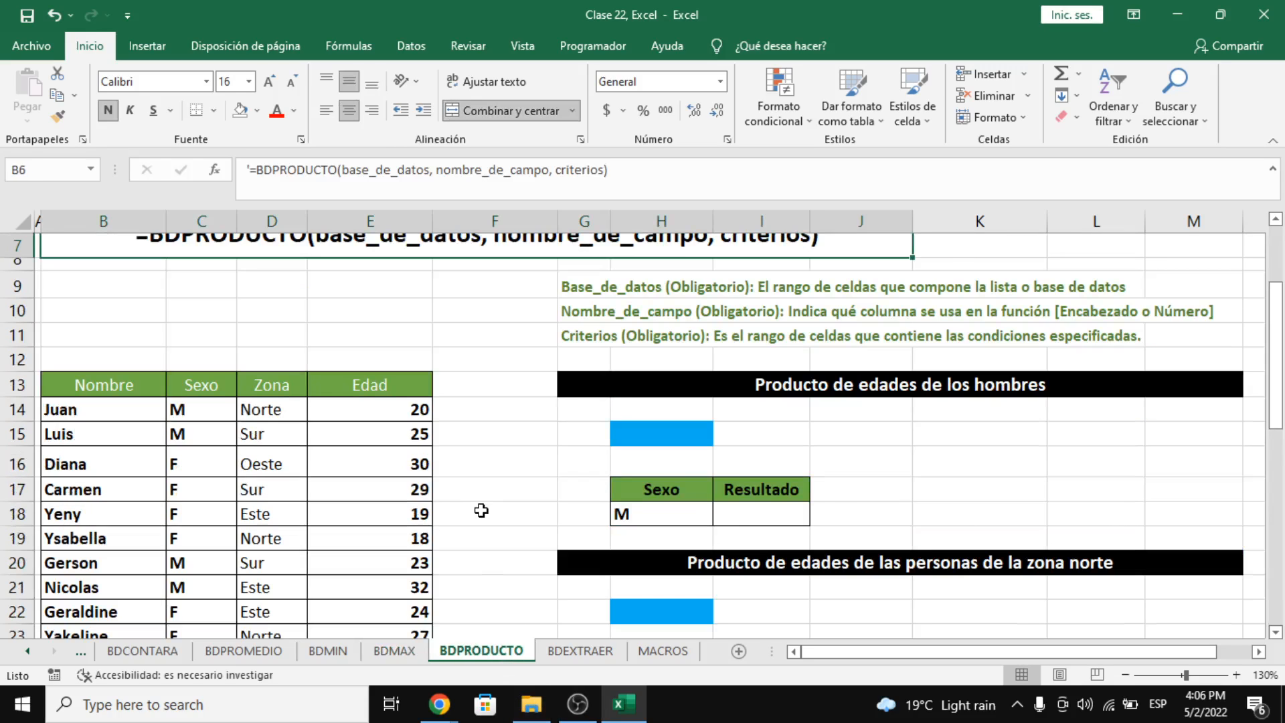
{"action": "scroll", "coordinate": [481, 510], "scroll_direction": "up", "scroll_amount": 2}
{"action": "key", "text": "alt+Tab"}
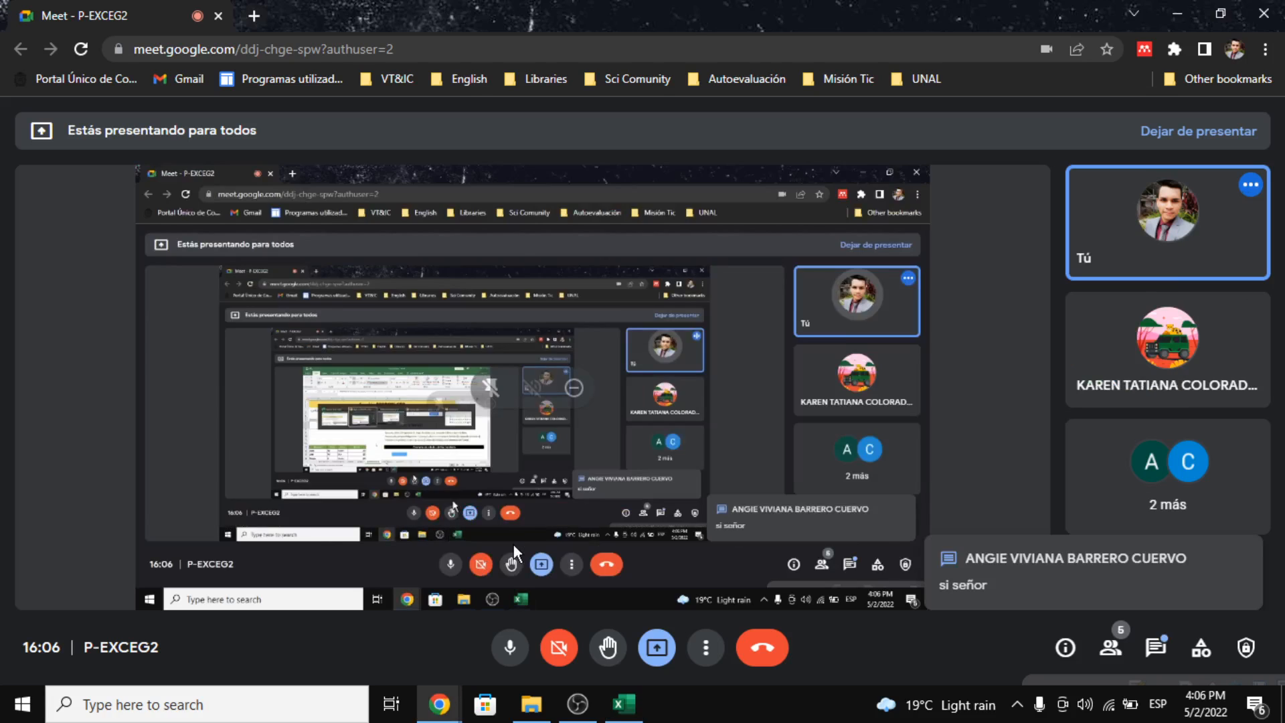
{"action": "key", "text": "alt+Tab"}
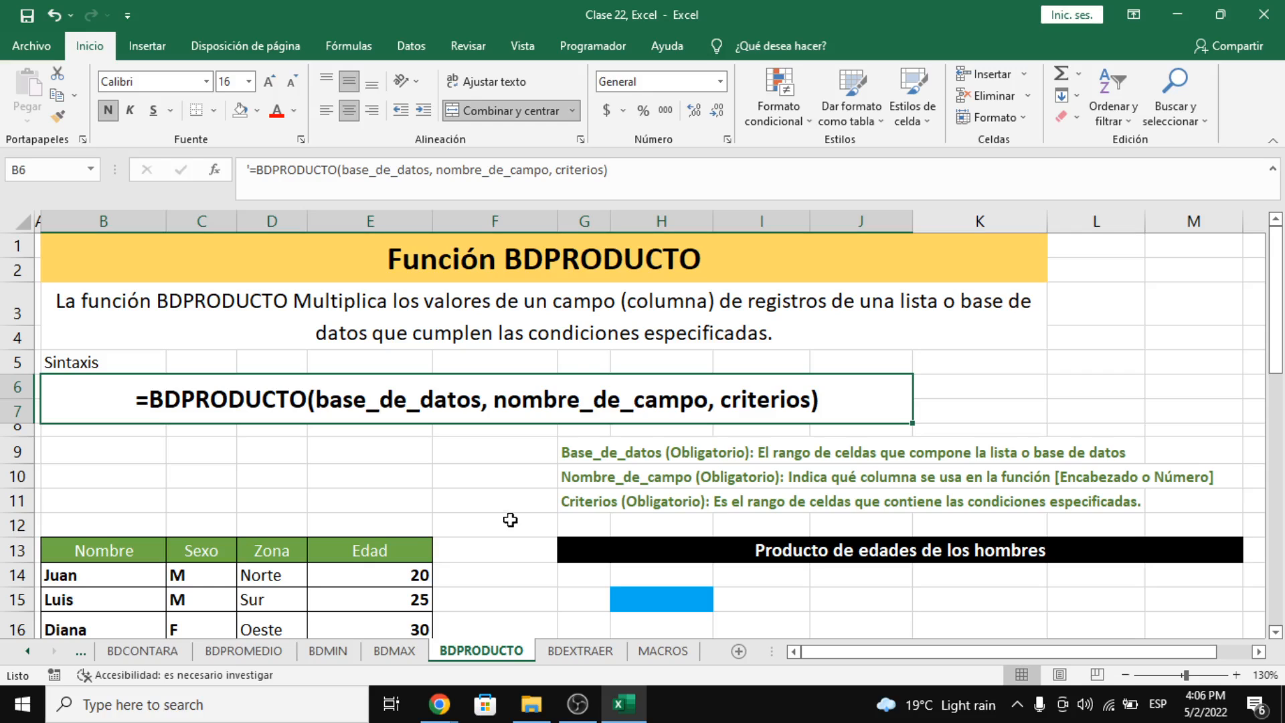
Step: Review the BDPRODUCTO syntax, the data table and the exercise on the product of the men's ages
{"action": "scroll", "coordinate": [517, 493], "scroll_direction": "down", "scroll_amount": 1}
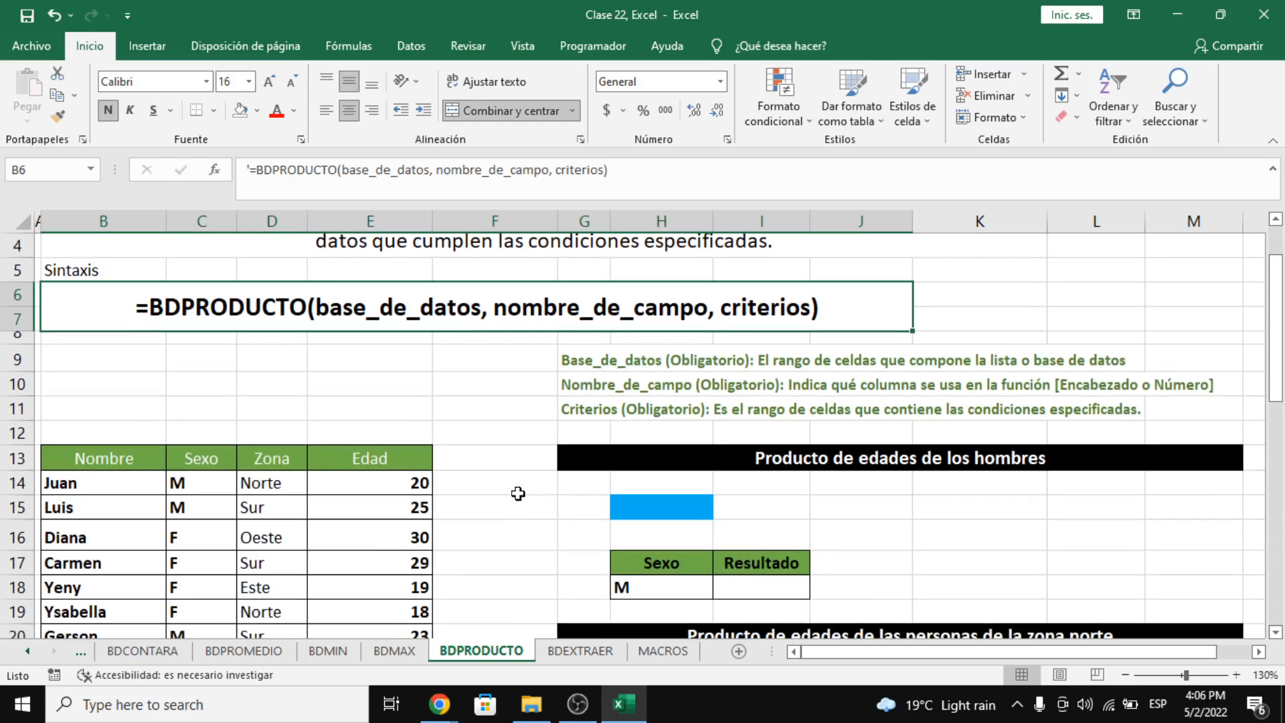
{"action": "scroll", "coordinate": [609, 369], "scroll_direction": "down", "scroll_amount": 1}
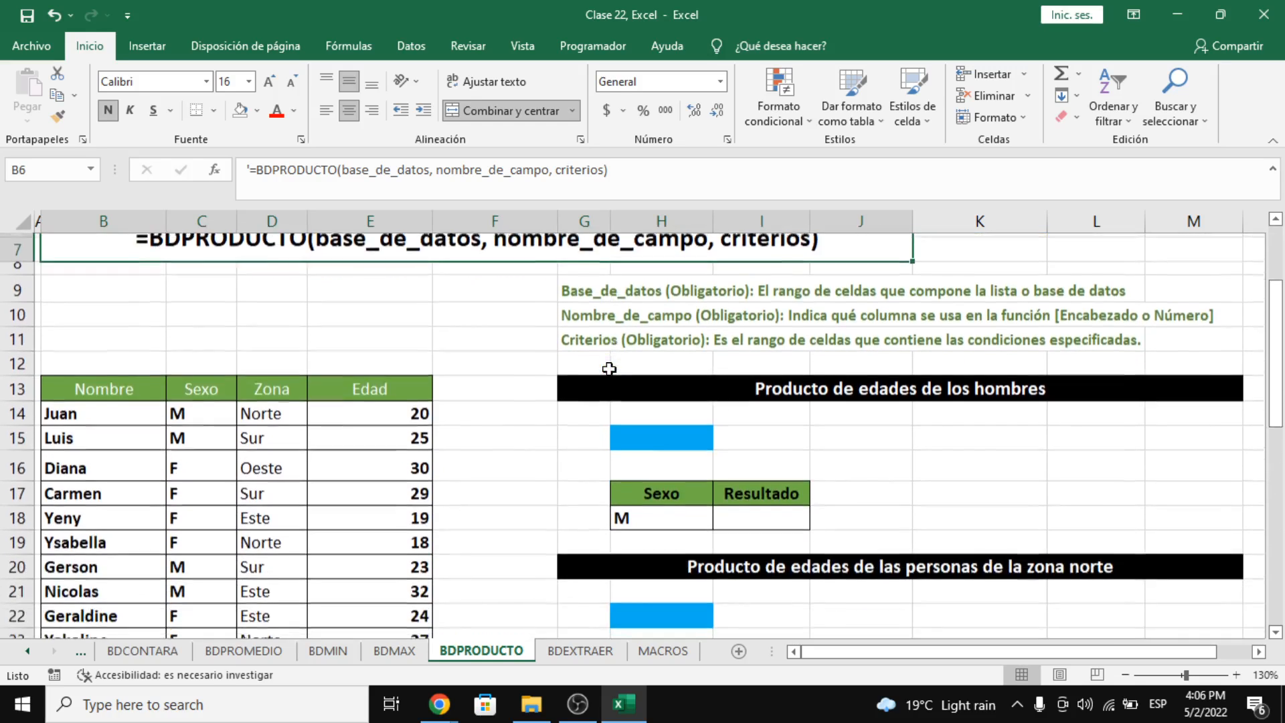
{"action": "scroll", "coordinate": [609, 369], "scroll_direction": "down", "scroll_amount": 1}
{"action": "mouse_move", "coordinate": [697, 364]}
{"action": "left_mouse_down"}
{"action": "mouse_move", "coordinate": [717, 350]}
{"action": "mouse_move", "coordinate": [674, 382]}
{"action": "mouse_move", "coordinate": [687, 368]}
{"action": "left_mouse_up"}
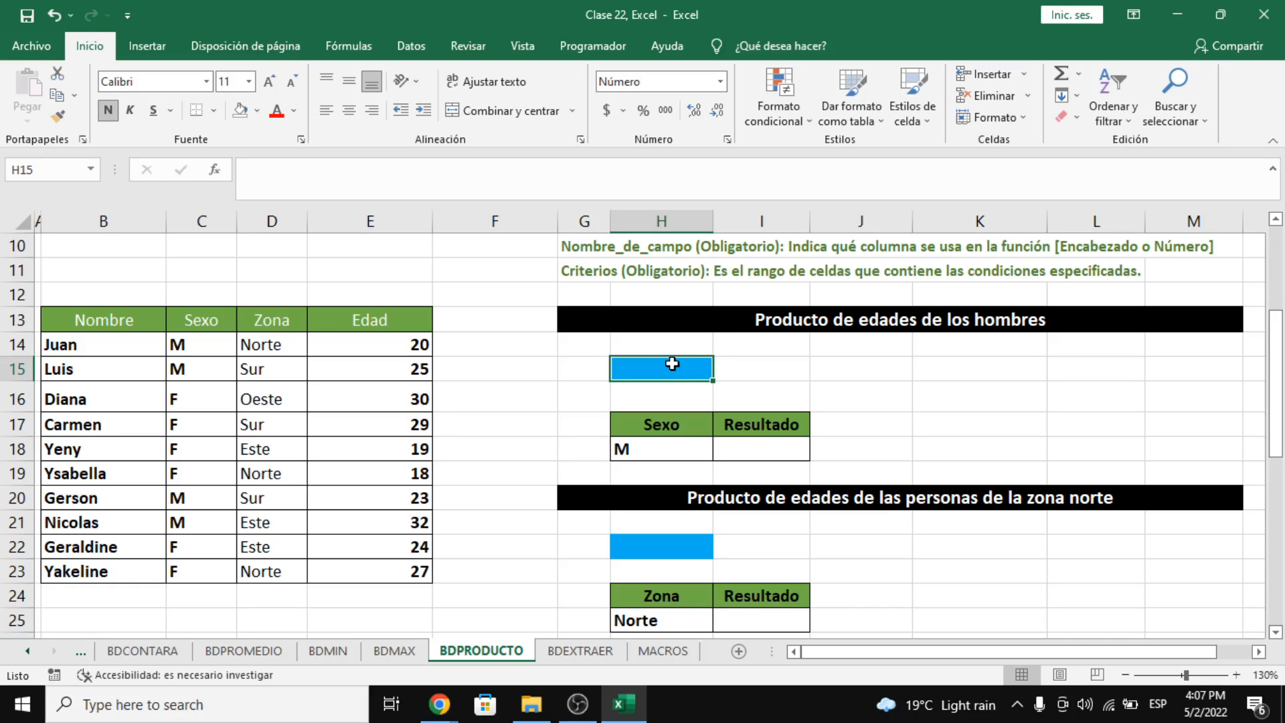
{"action": "left_click", "coordinate": [710, 326]}
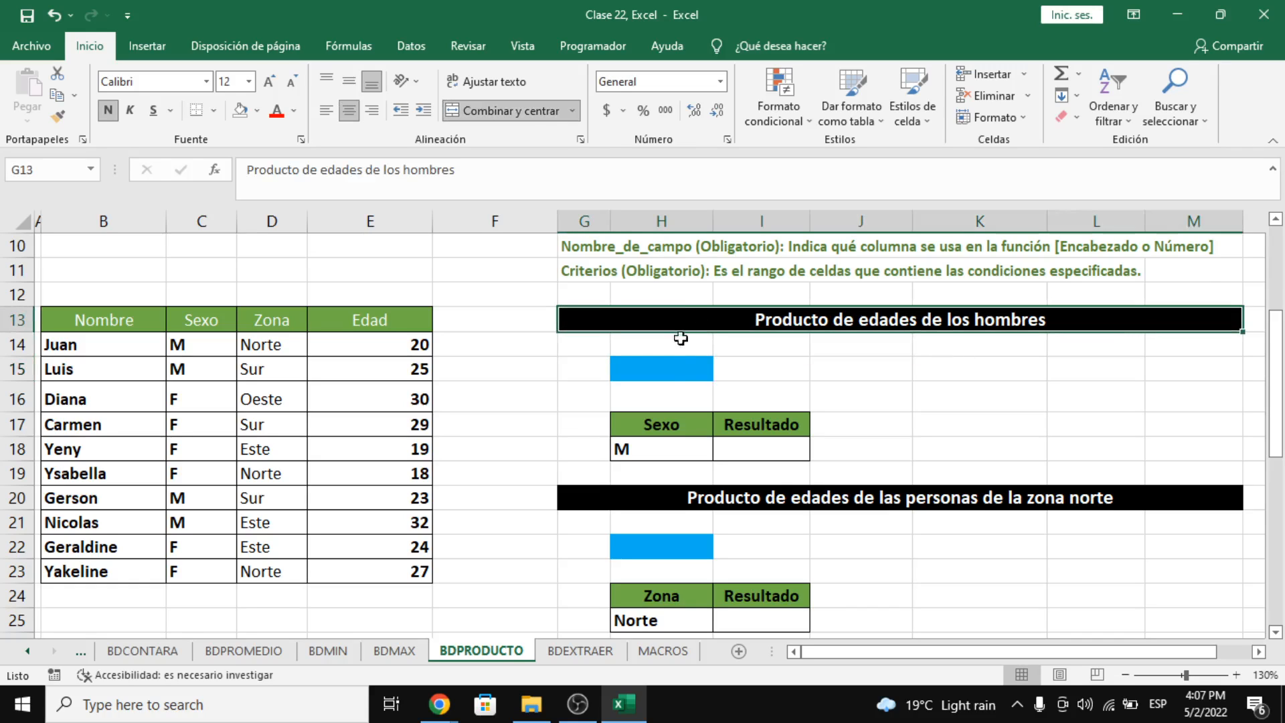
{"action": "left_click", "coordinate": [671, 368]}
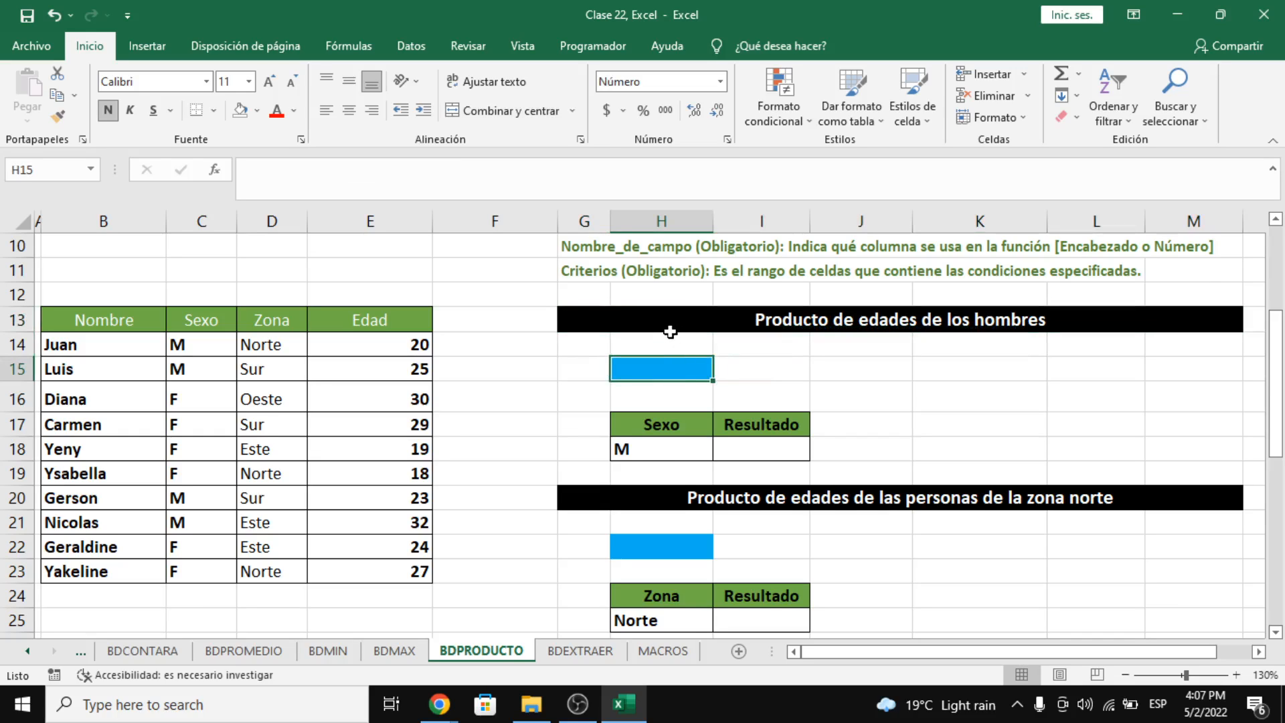
{"action": "scroll", "coordinate": [663, 341], "scroll_direction": "down", "scroll_amount": 1}
{"action": "scroll", "coordinate": [670, 341], "scroll_direction": "up", "scroll_amount": 1}
Step: Enter the text SUMAPRODUCTO in cell J15 beside the men's ages exercise
{"action": "left_click", "coordinate": [886, 366]}
{"action": "type", "text": "=s"}
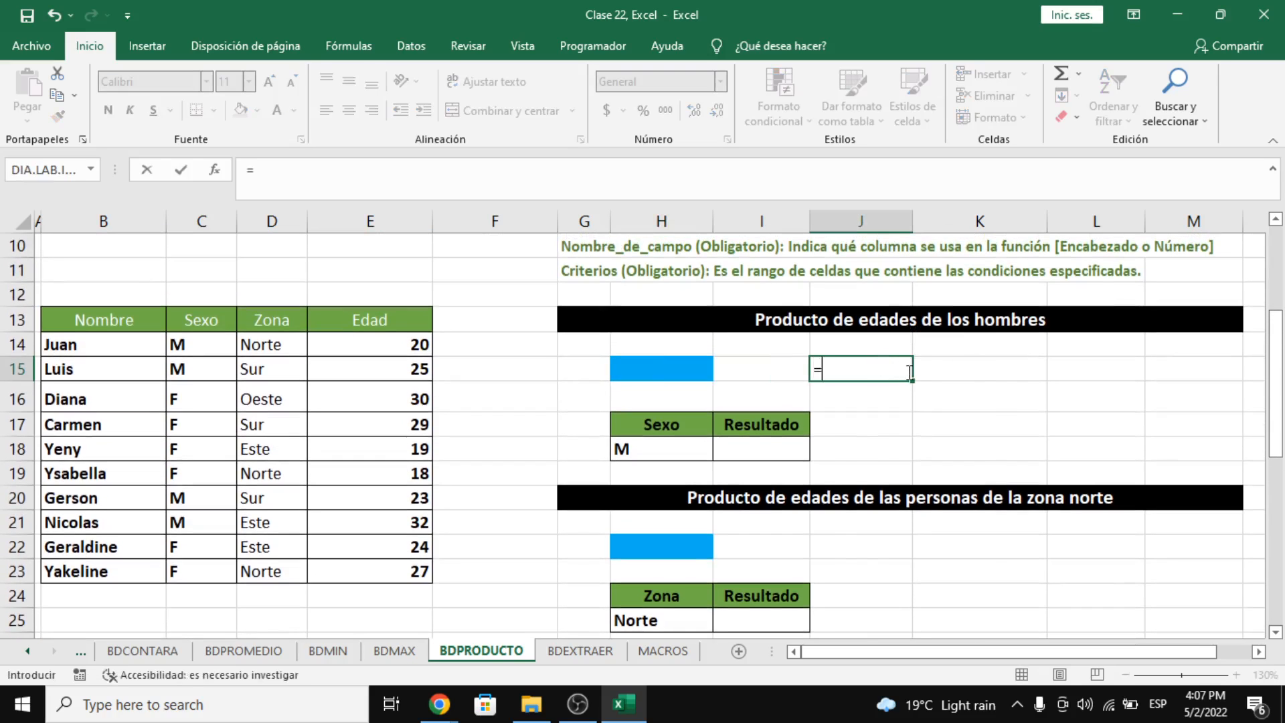
{"action": "key", "text": "BackSpace"}
{"action": "key", "text": "BackSpace"}
{"action": "type", "text": "suma"}
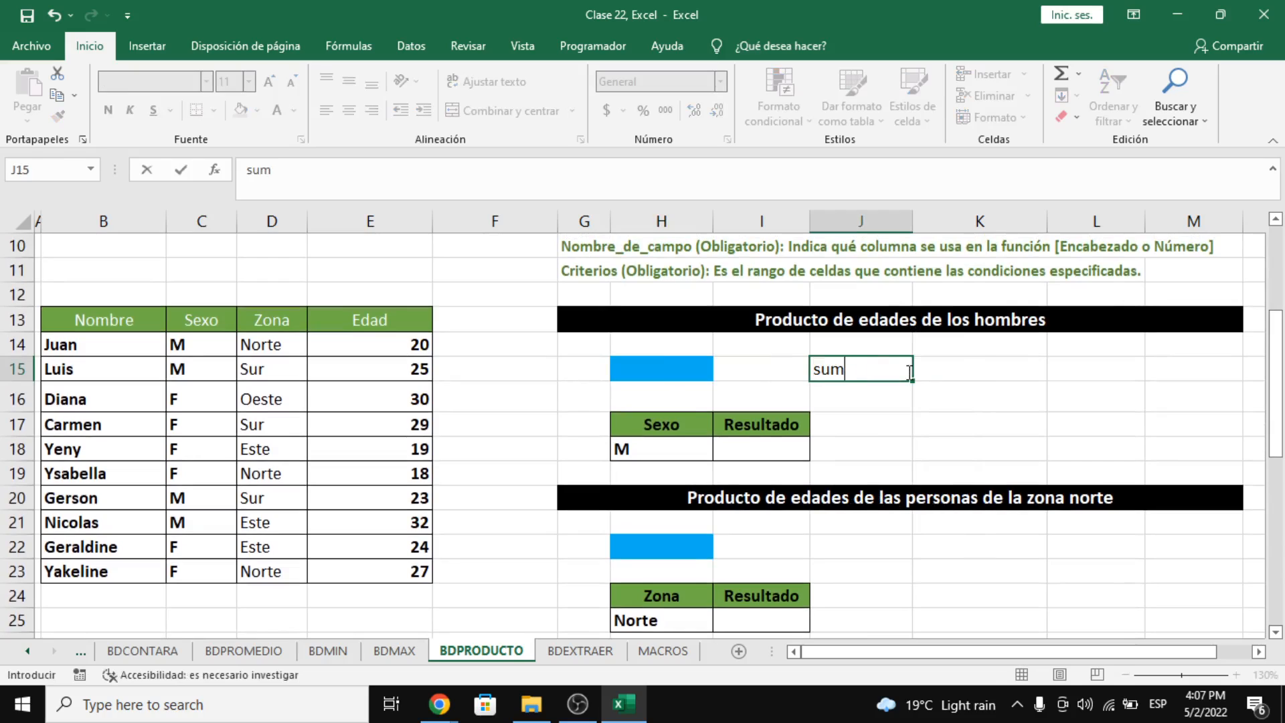
{"action": "key", "text": "BackSpace"}
{"action": "key", "text": "BackSpace"}
{"action": "key", "text": "BackSpace"}
{"action": "key", "text": "BackSpace"}
{"action": "type", "text": "SUMAPRODUCTO"}
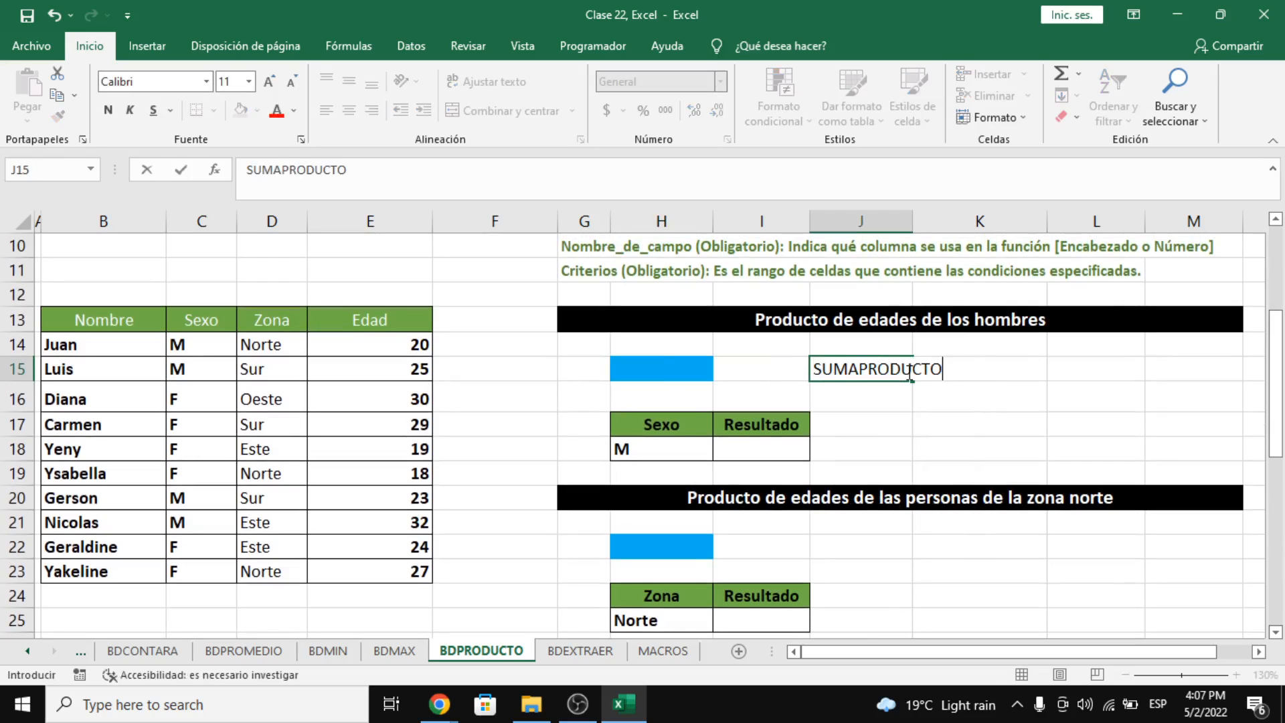
{"action": "key", "text": "Return"}
Step: Examine the first record of the data table, across its Nombre, Sexo, Zona and Edad fields
{"action": "key", "text": "Up"}
{"action": "key", "text": "Up"}
{"action": "key", "text": "Right"}
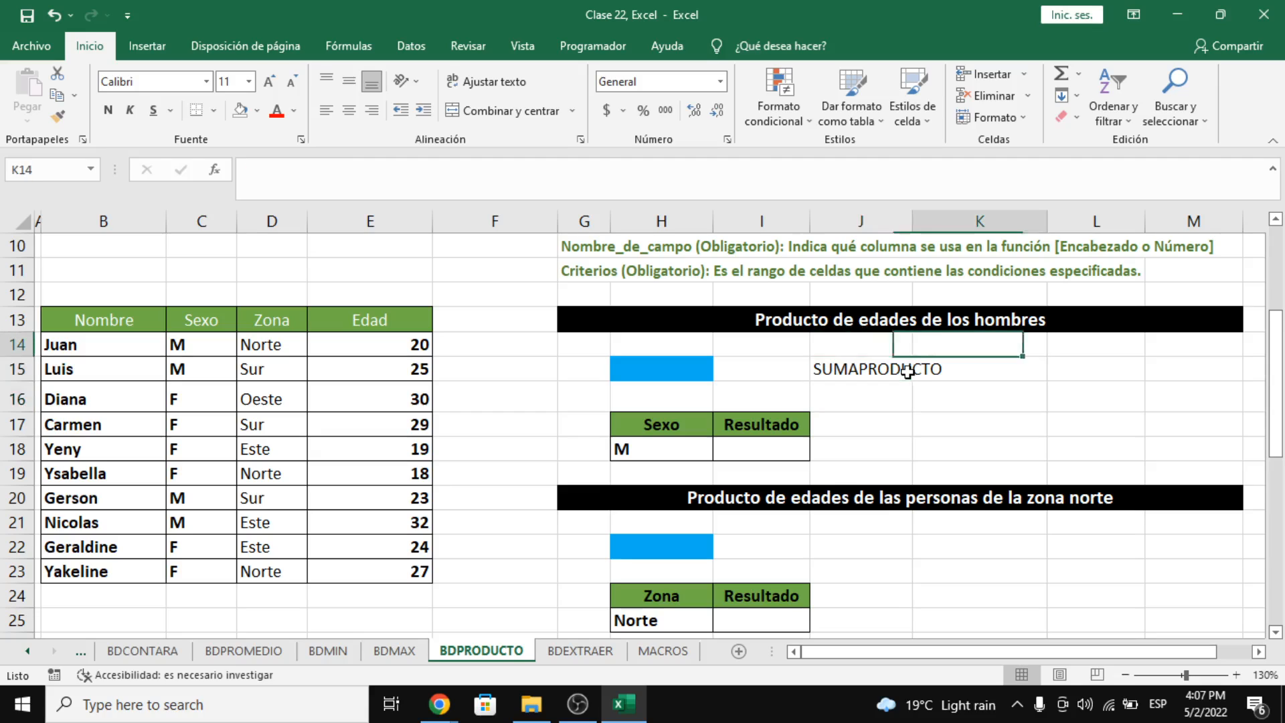
{"action": "left_click", "coordinate": [908, 372]}
{"action": "key", "text": "Right"}
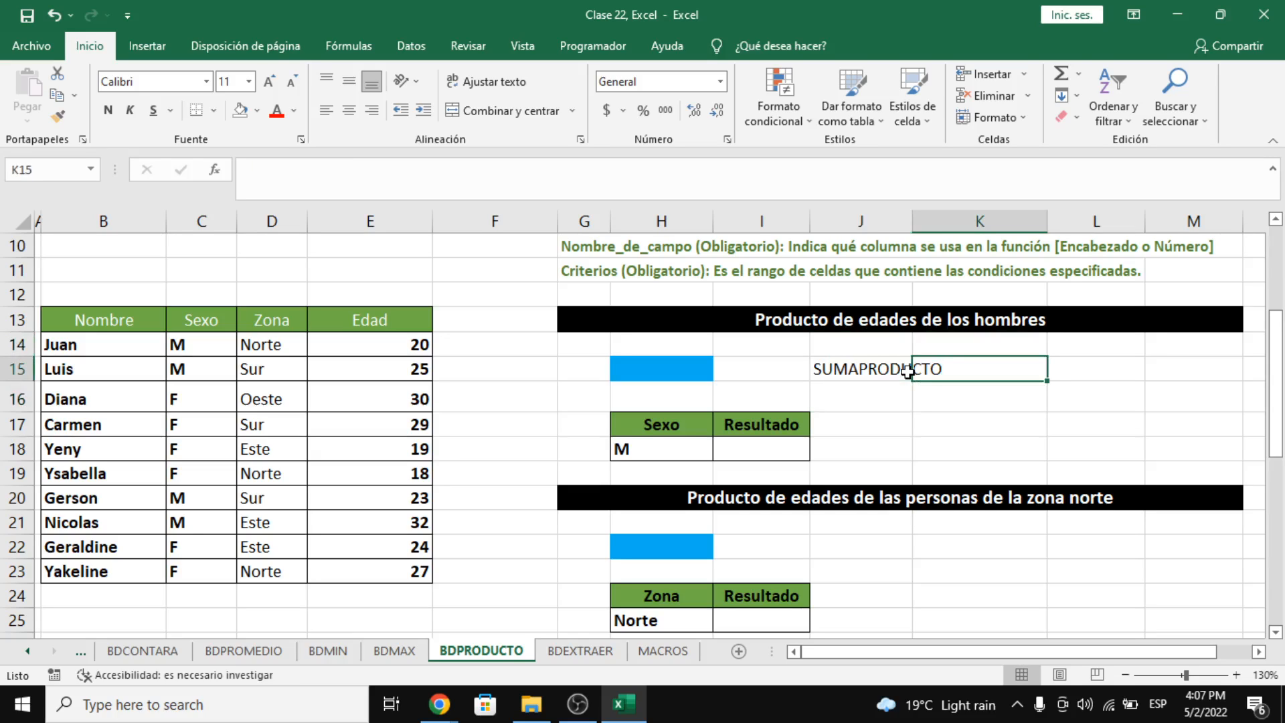
{"action": "key", "text": "Left"}
{"action": "key", "text": "Left"}
{"action": "key", "text": "Left"}
{"action": "key", "text": "Left"}
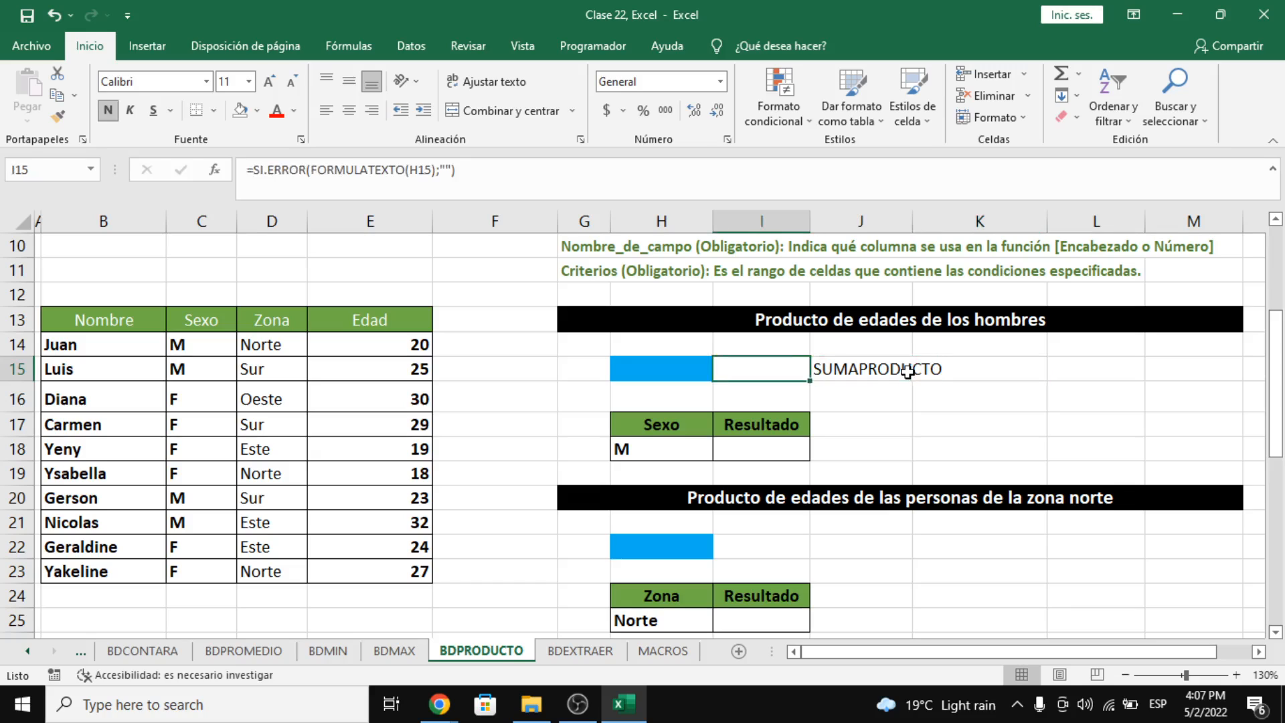
{"action": "key", "text": "Left"}
{"action": "key", "text": "Left"}
{"action": "key", "text": "Left"}
{"action": "key", "text": "Up"}
{"action": "key", "text": "Up"}
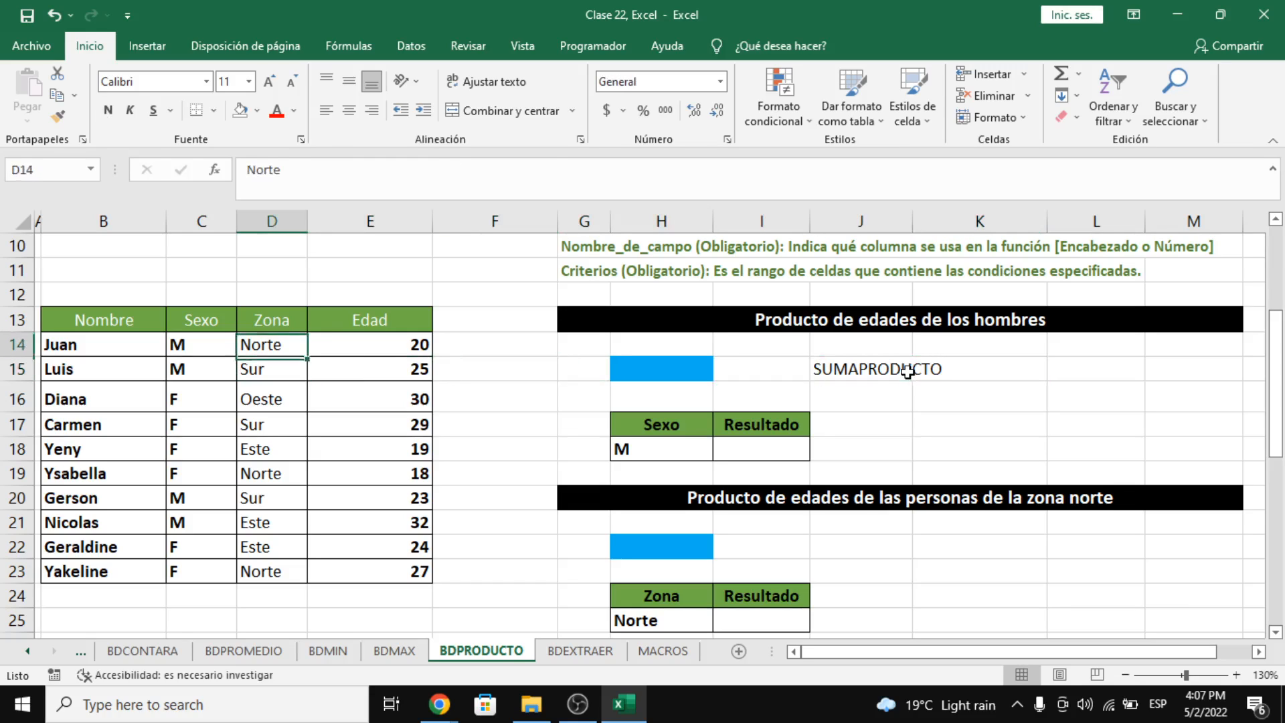
{"action": "key", "text": "Left"}
{"action": "key", "text": "Left"}
{"action": "key", "text": "Down"}
{"action": "key", "text": "shift+Right"}
{"action": "key", "text": "shift+Right"}
{"action": "key", "text": "shift+Right"}
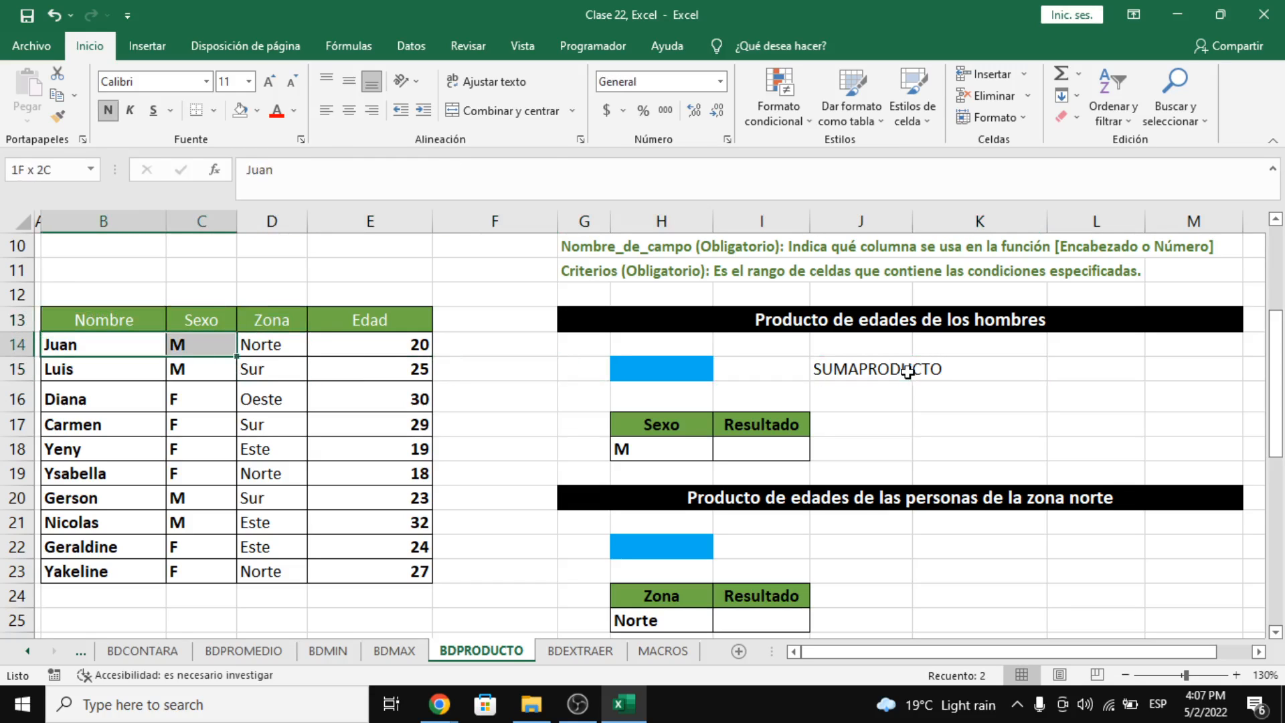
{"action": "key", "text": "Right"}
{"action": "key", "text": "Right"}
{"action": "key", "text": "Right"}
{"action": "key", "text": "Right"}
{"action": "key", "text": "Right"}
{"action": "key", "text": "Right"}
{"action": "key", "text": "Right"}
{"action": "key", "text": "Right"}
{"action": "key", "text": "Right"}
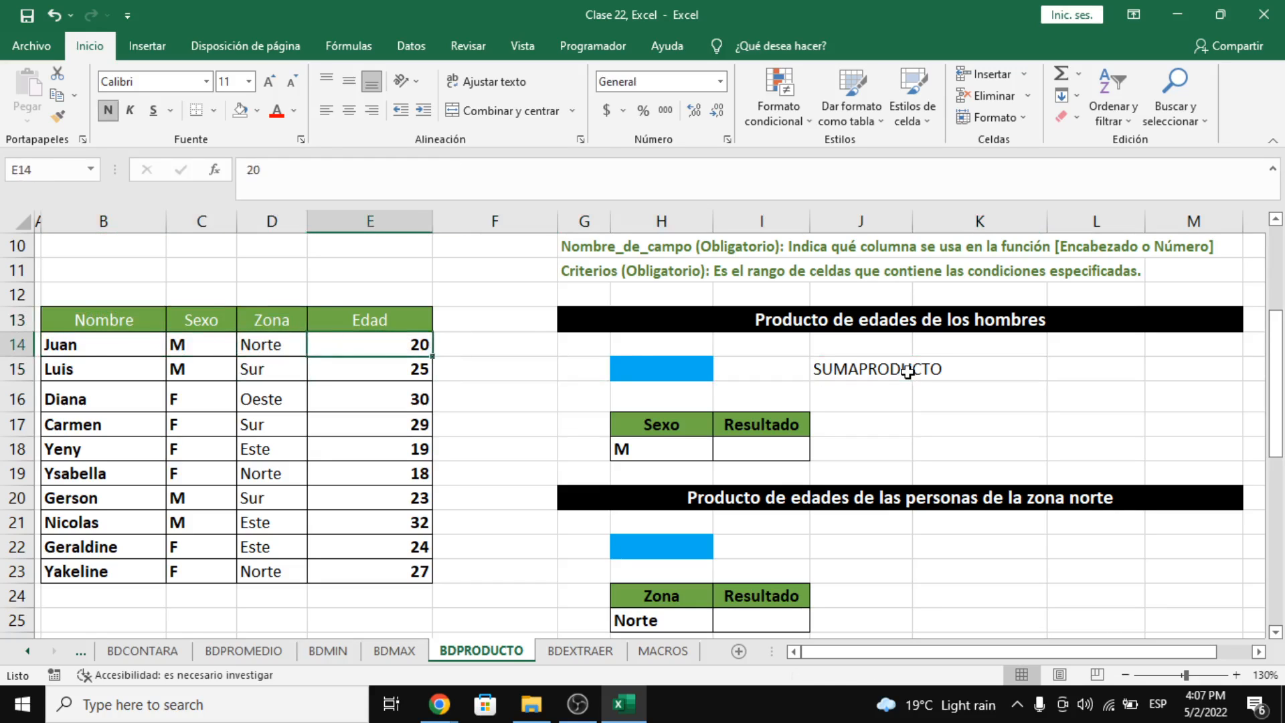
Step: Enter the first two men's ages, 20 in cell L15 and 25 in cell M15
{"action": "key", "text": "Right"}
{"action": "key", "text": "Down"}
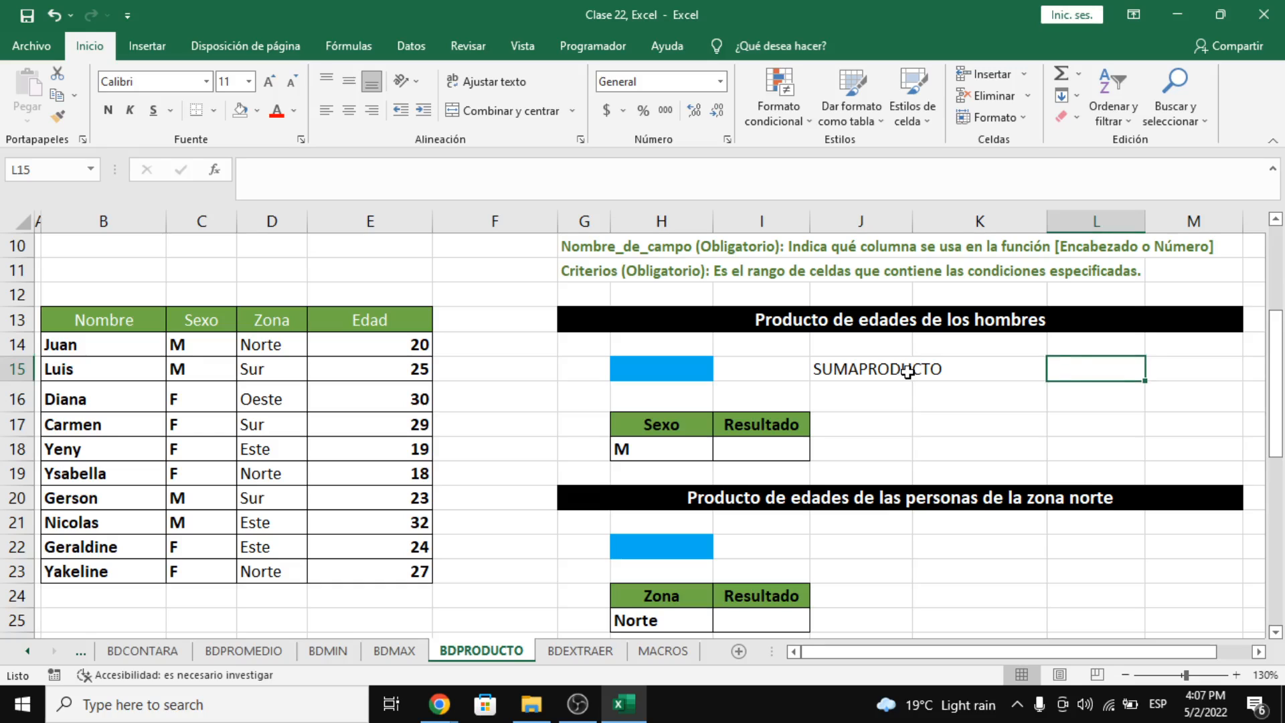
{"action": "type", "text": "20"}
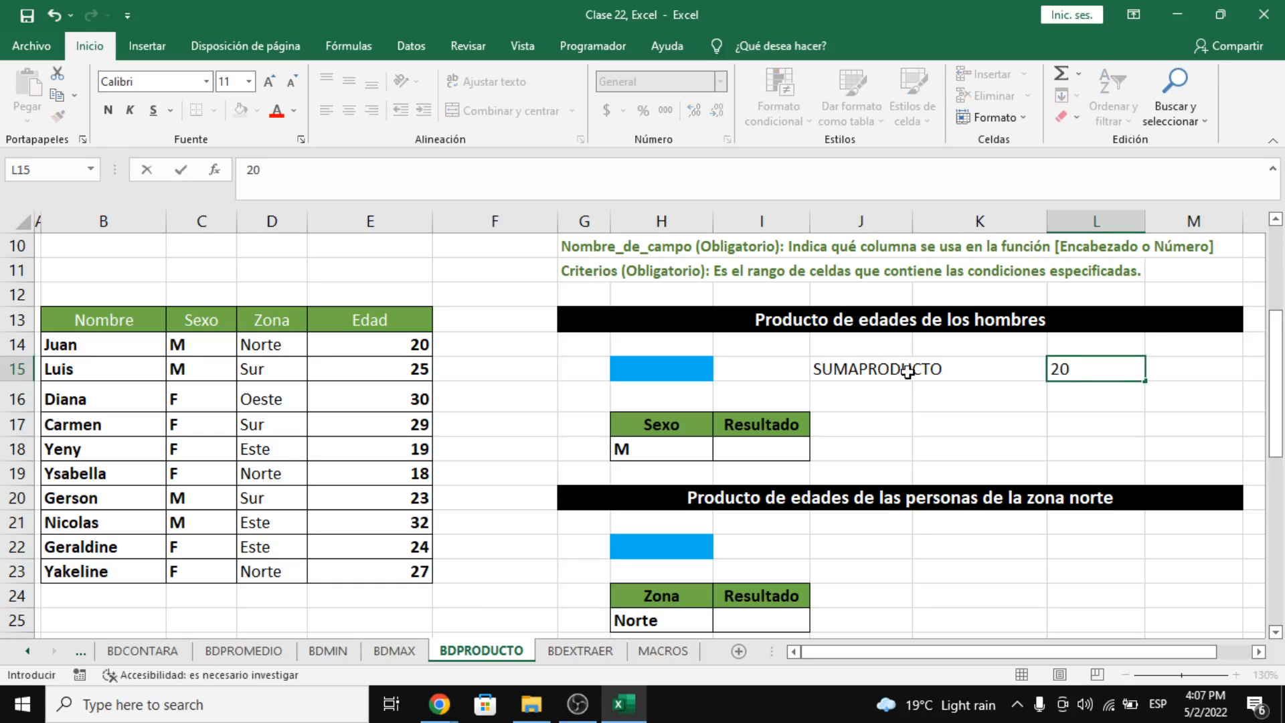
{"action": "key", "text": "ctrl+Return"}
{"action": "key", "text": "Right"}
{"action": "type", "text": "25"}
{"action": "key", "text": "Return"}
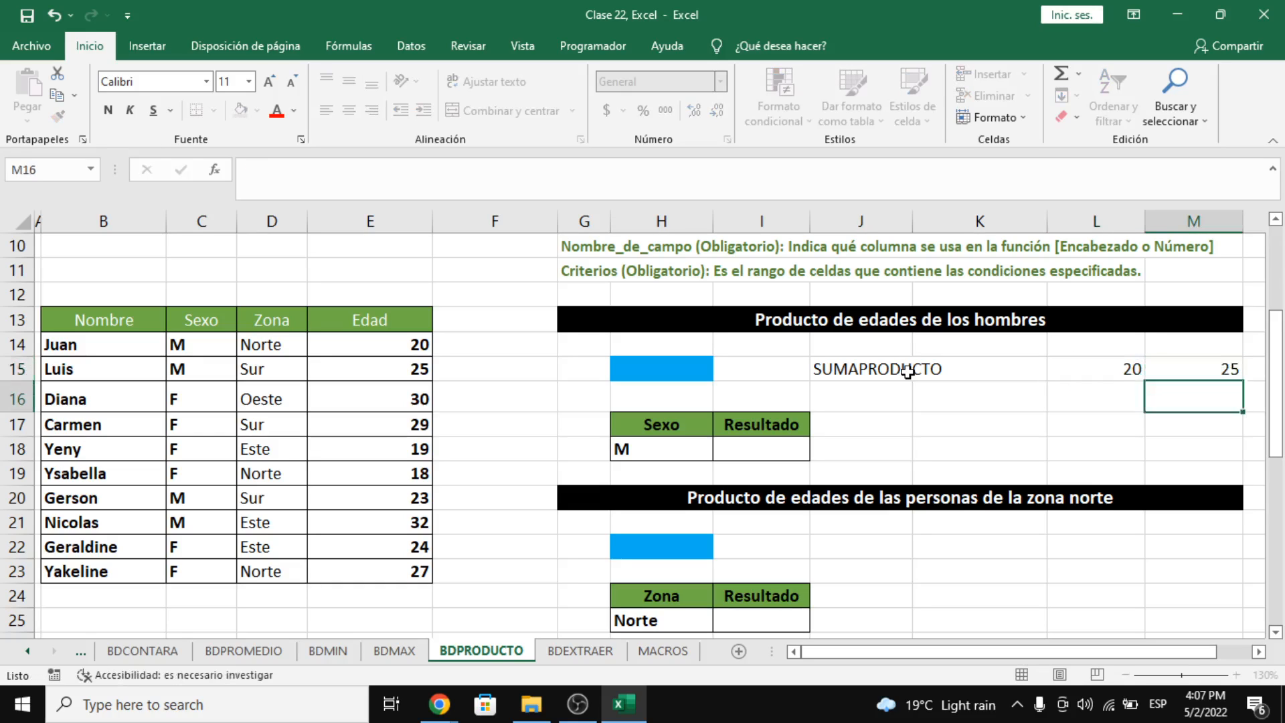
Step: Enter the remaining two men's ages, 23 in cell N15 and 32 in cell O15
{"action": "key", "text": "Up"}
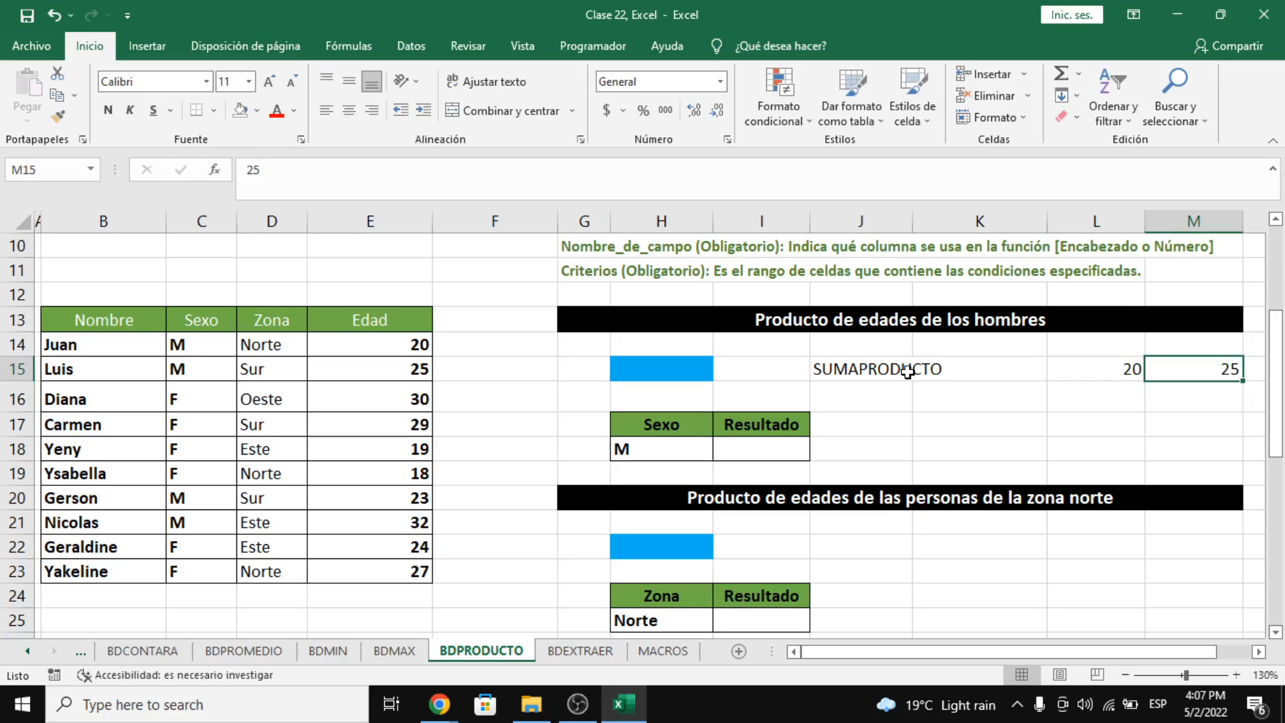
{"action": "key", "text": "Right"}
{"action": "type", "text": "2"}
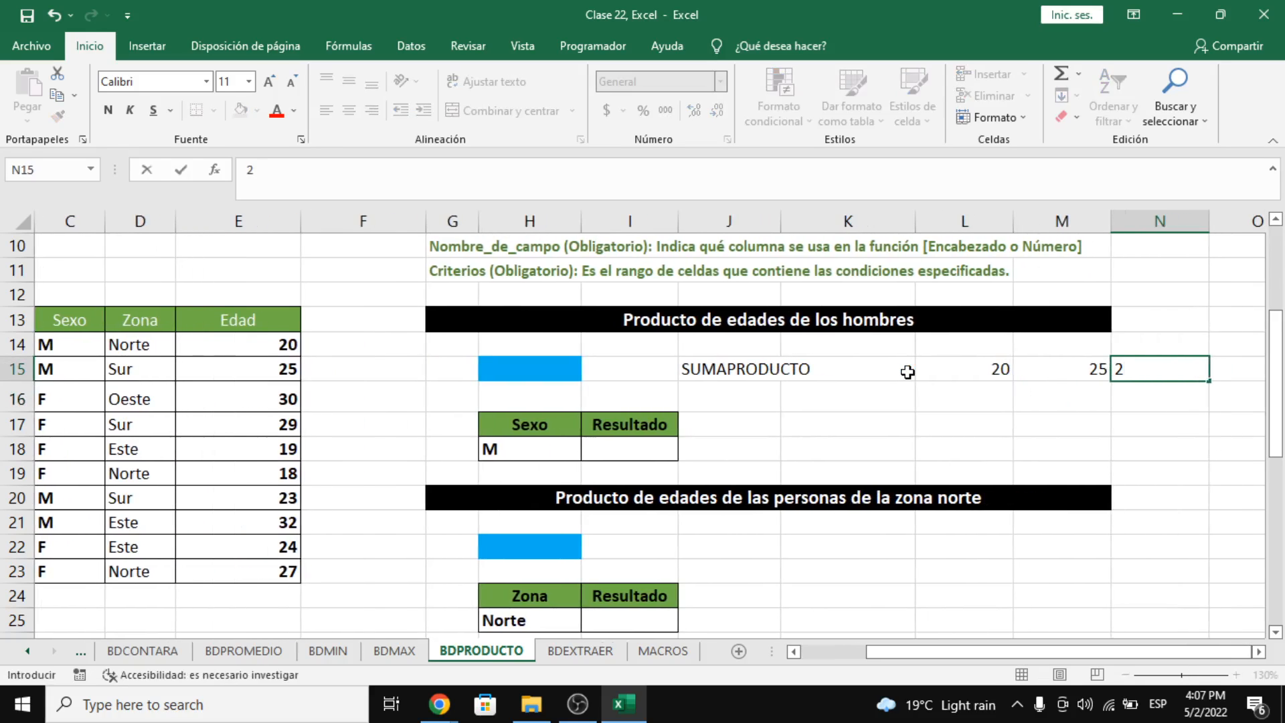
{"action": "type", "text": "3"}
{"action": "key", "text": "Return"}
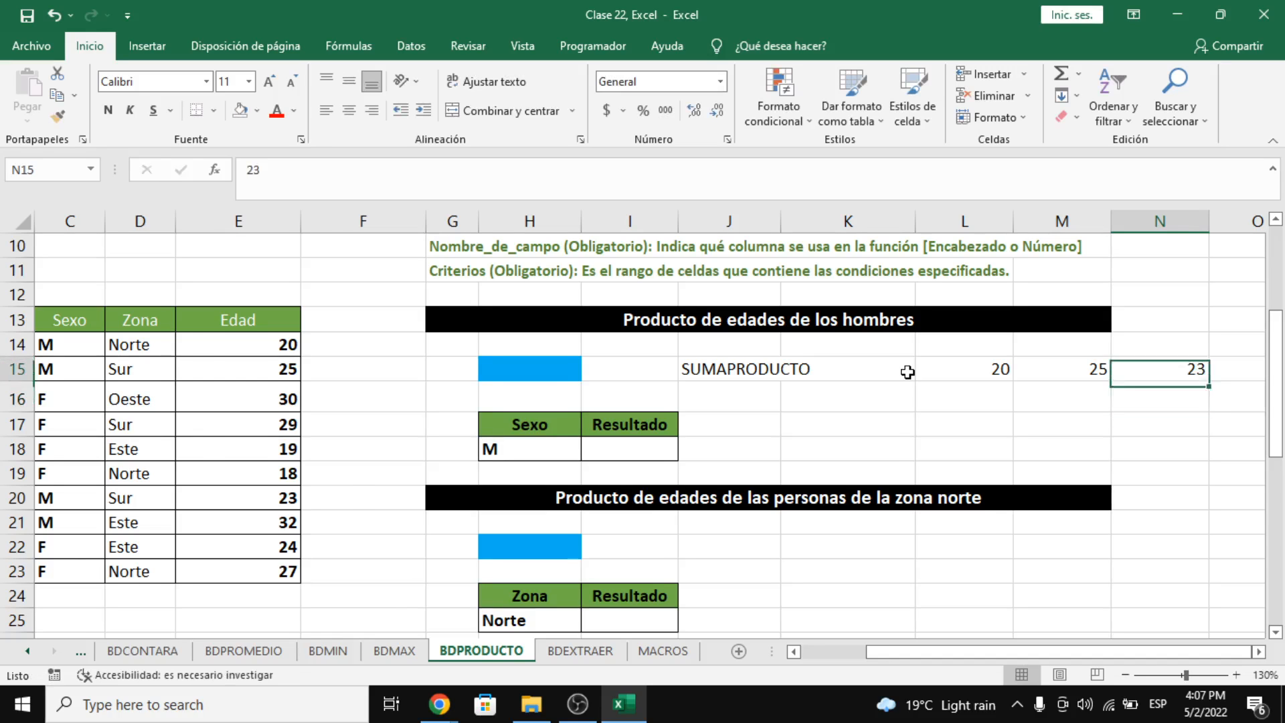
{"action": "key", "text": "Up"}
{"action": "key", "text": "Right"}
{"action": "type", "text": "32"}
{"action": "key", "text": "Return"}
Step: Enter the formula =SUMAPRODUCTO(L15;M15;N15;O15) in cell J15 to multiply the four ages
{"action": "key", "text": "Up"}
{"action": "key", "text": "Left"}
{"action": "key", "text": "Left"}
{"action": "key", "text": "Left"}
{"action": "key", "text": "Left"}
{"action": "key", "text": "Left"}
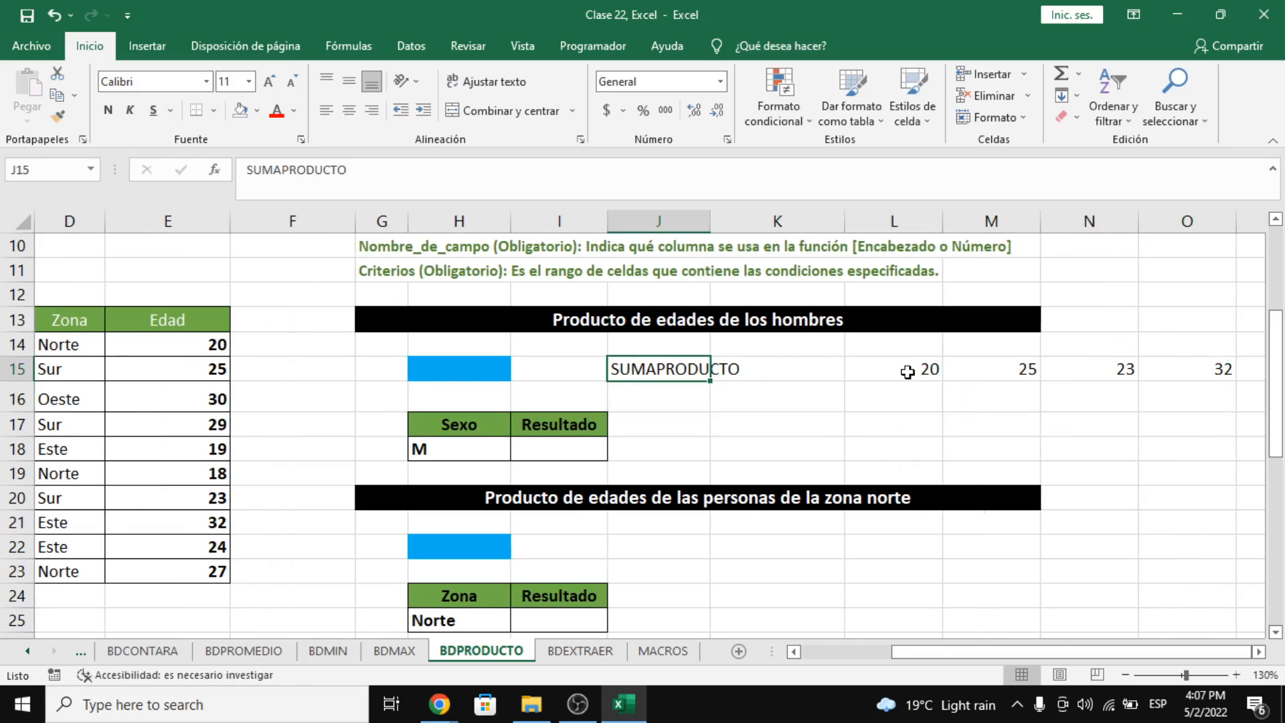
{"action": "type", "text": "=SUMAPRO"}
{"action": "key", "text": "Tab"}
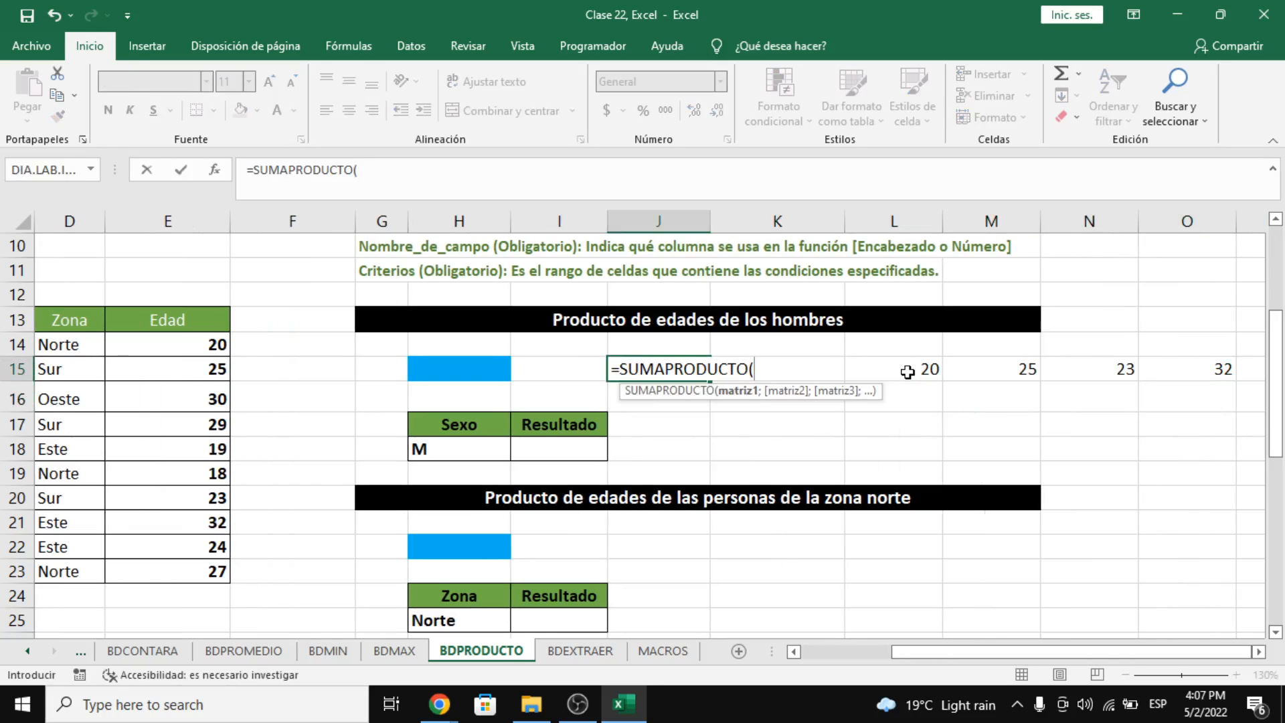
{"action": "left_click", "coordinate": [906, 372]}
{"action": "type", "text": ";"}
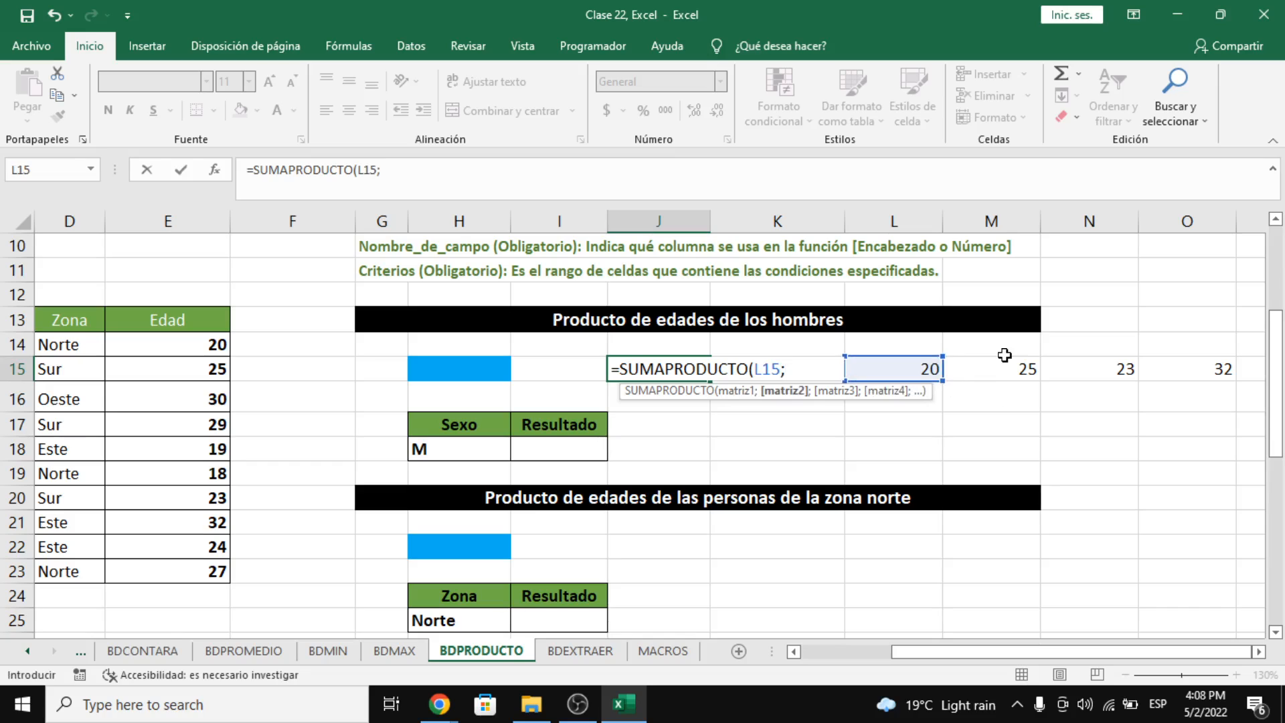
{"action": "type", "text": ";"}
{"action": "left_click", "coordinate": [1108, 369]}
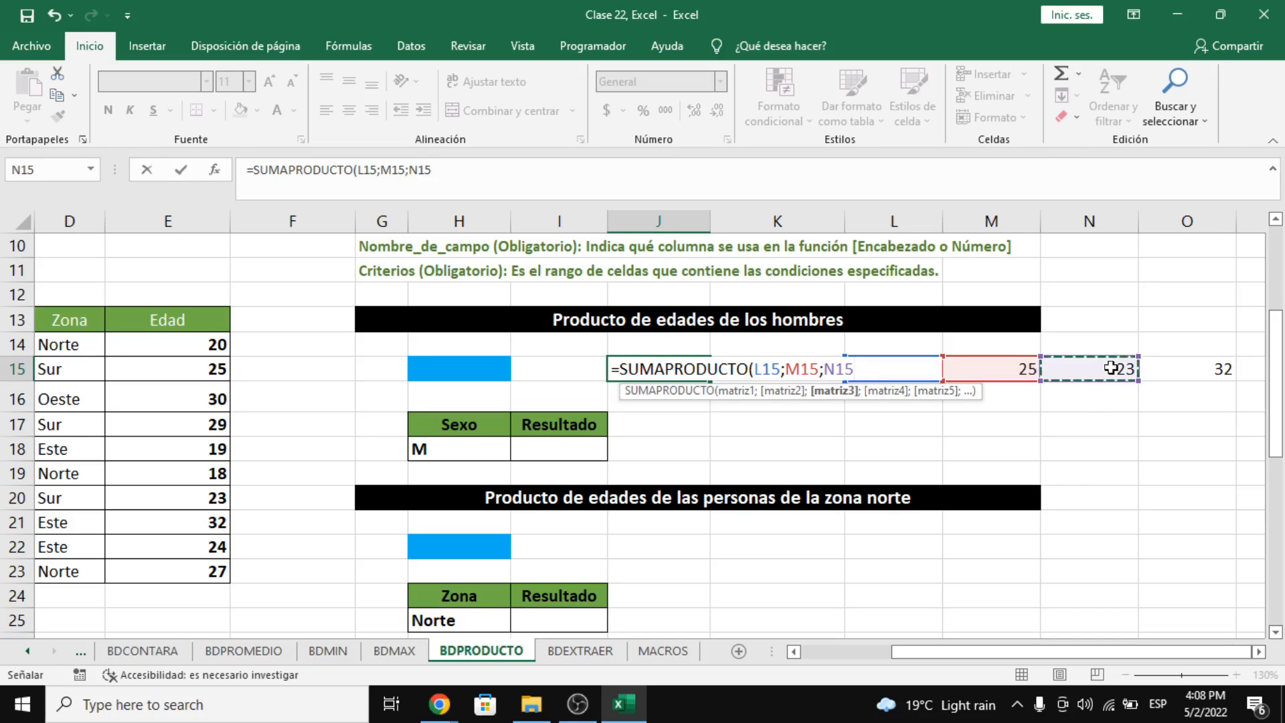
{"action": "type", "text": ";"}
{"action": "left_click", "coordinate": [1190, 367]}
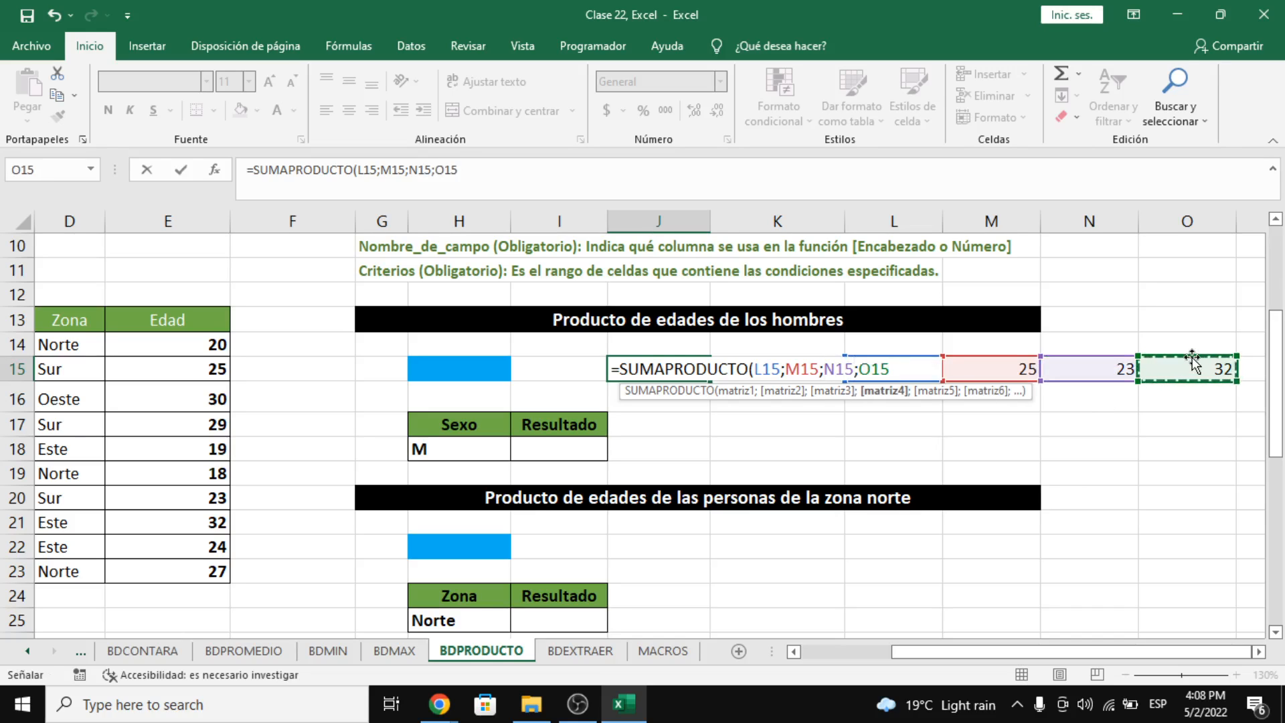
{"action": "type", "text": ")"}
{"action": "key", "text": "Return"}
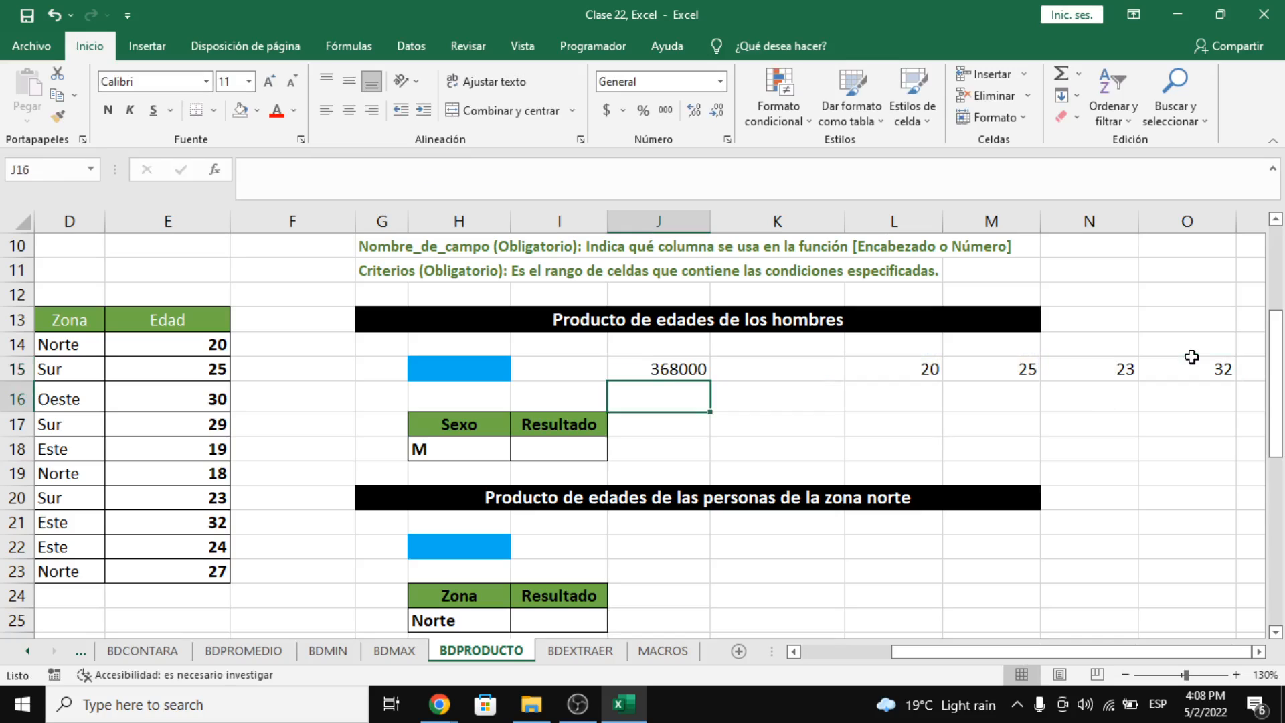
Step: Move the four ages from L15:O15 to K15:N15 and check the formula in J15
{"action": "key", "text": "Up"}
{"action": "left_click_drag", "start_coordinate": [926, 362], "coordinate": [1225, 368]}
{"action": "key", "text": "ctrl+c"}
{"action": "left_click_drag", "start_coordinate": [886, 385], "coordinate": [826, 370]}
{"action": "left_click", "coordinate": [957, 402]}
{"action": "left_click_drag", "start_coordinate": [900, 651], "coordinate": [836, 652]}
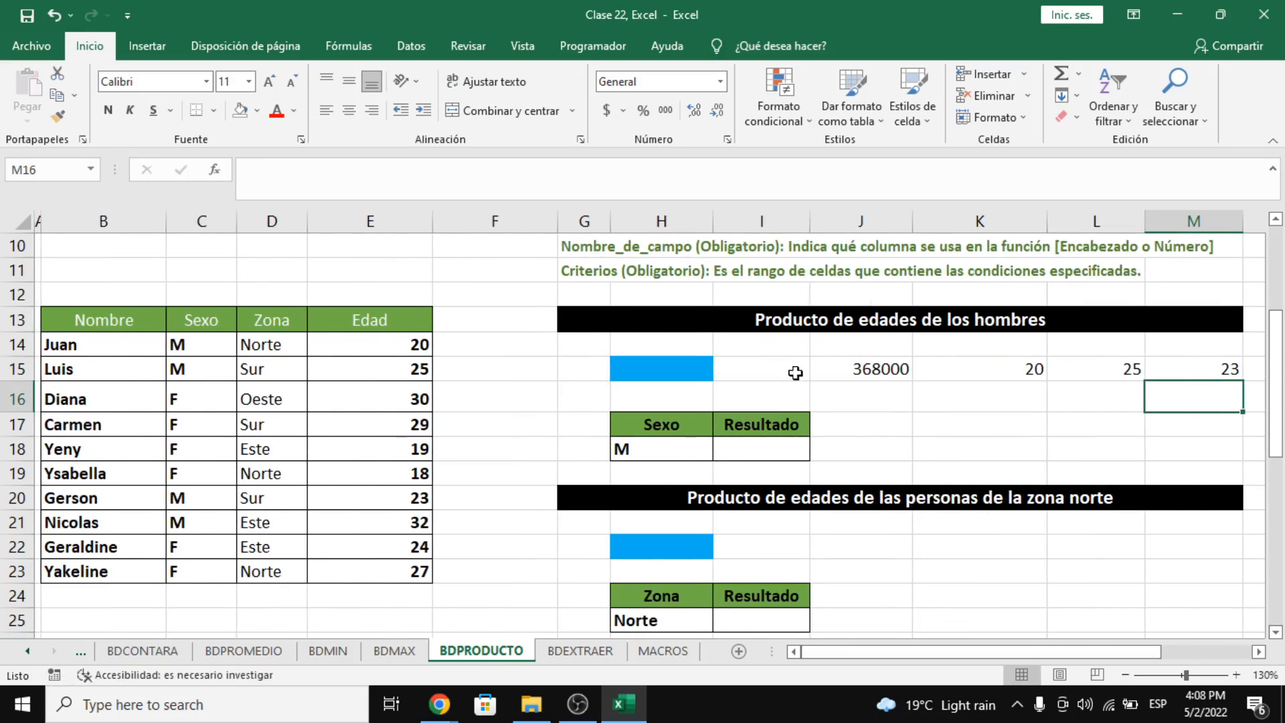
{"action": "left_click", "coordinate": [866, 367]}
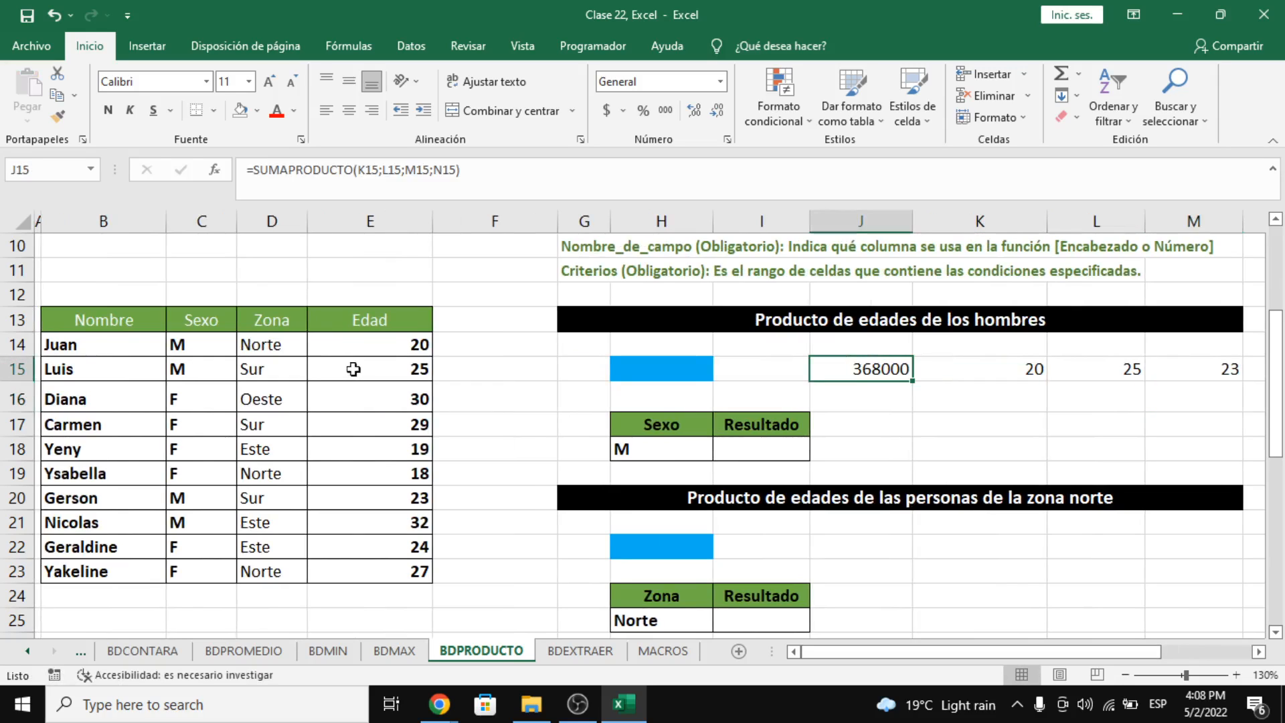
{"action": "left_click", "coordinate": [547, 361]}
{"action": "type", "text": "=SU"}
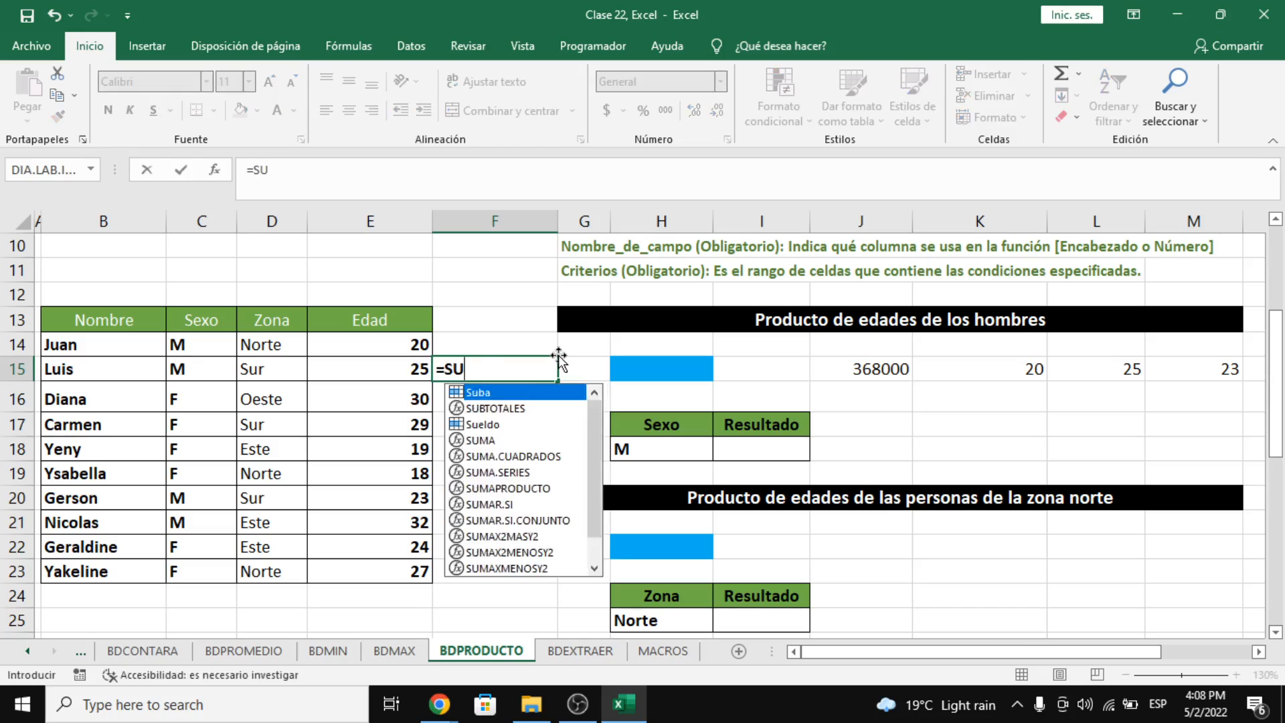
{"action": "type", "text": "MAPRODUCTO("}
{"action": "left_click_drag", "start_coordinate": [388, 341], "coordinate": [393, 565]}
{"action": "type", "text": ";"}
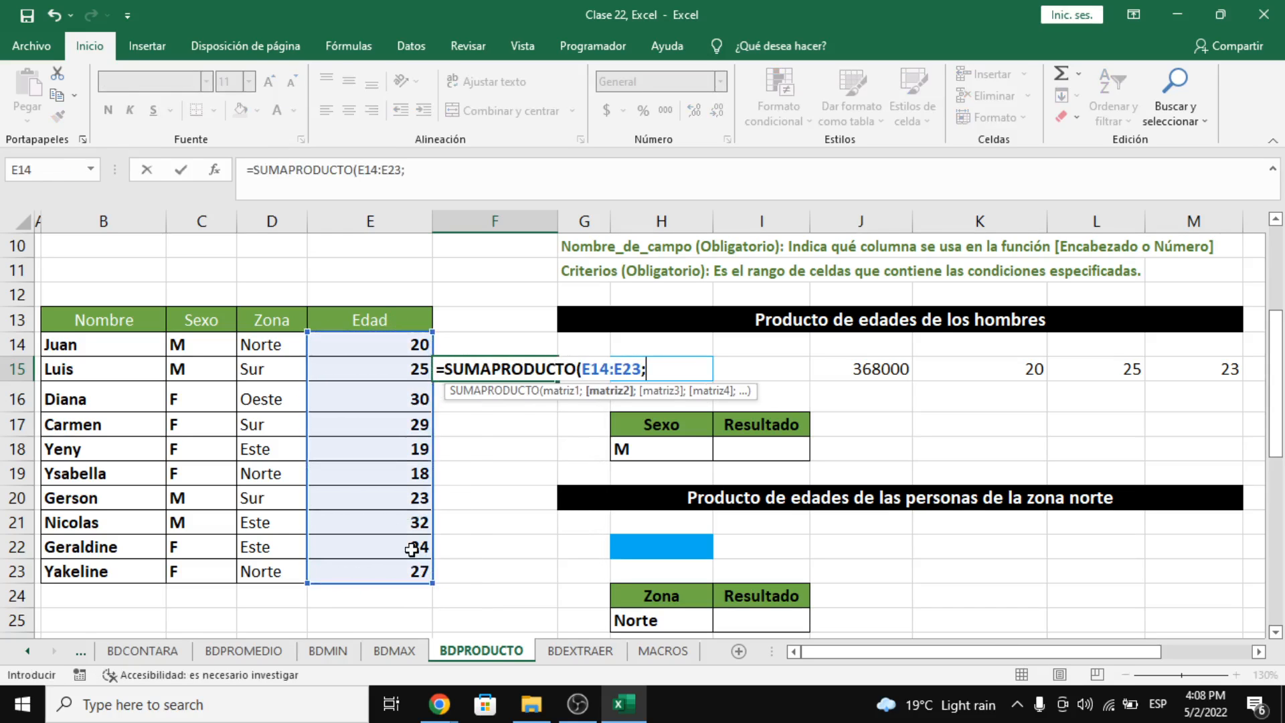
{"action": "left_click_drag", "start_coordinate": [271, 343], "coordinate": [268, 572]}
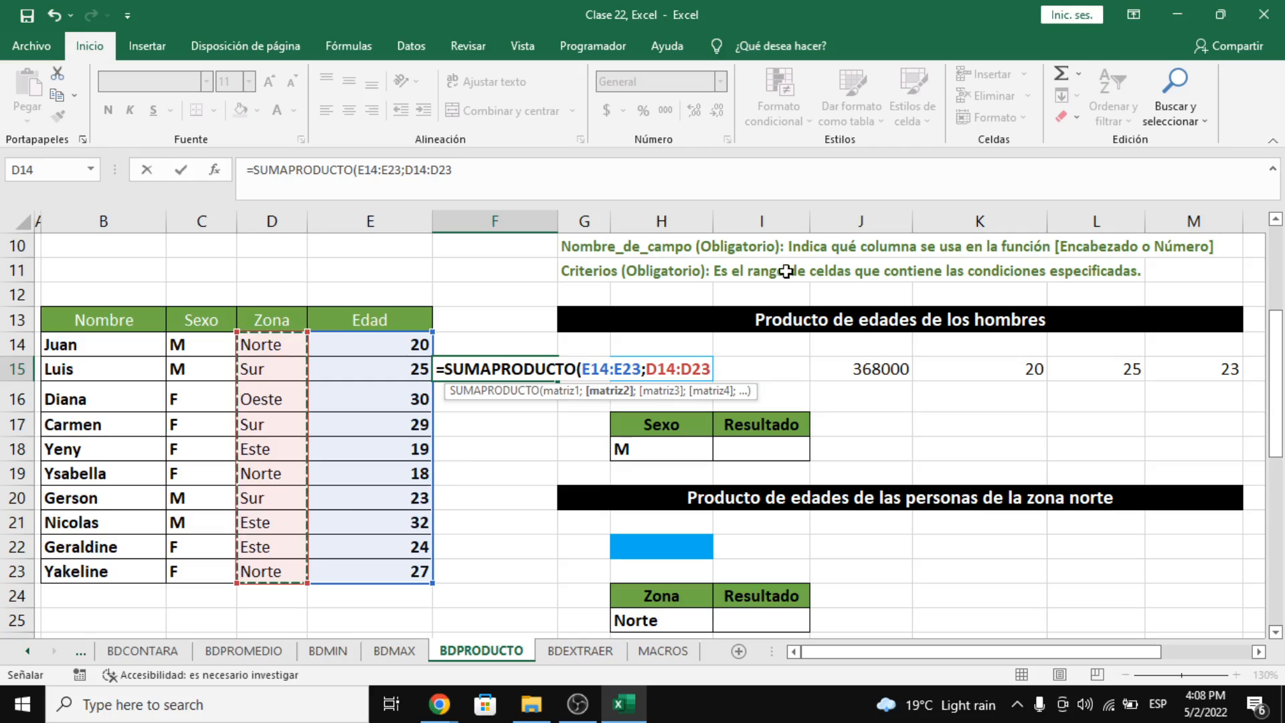
{"action": "key", "text": "Escape"}
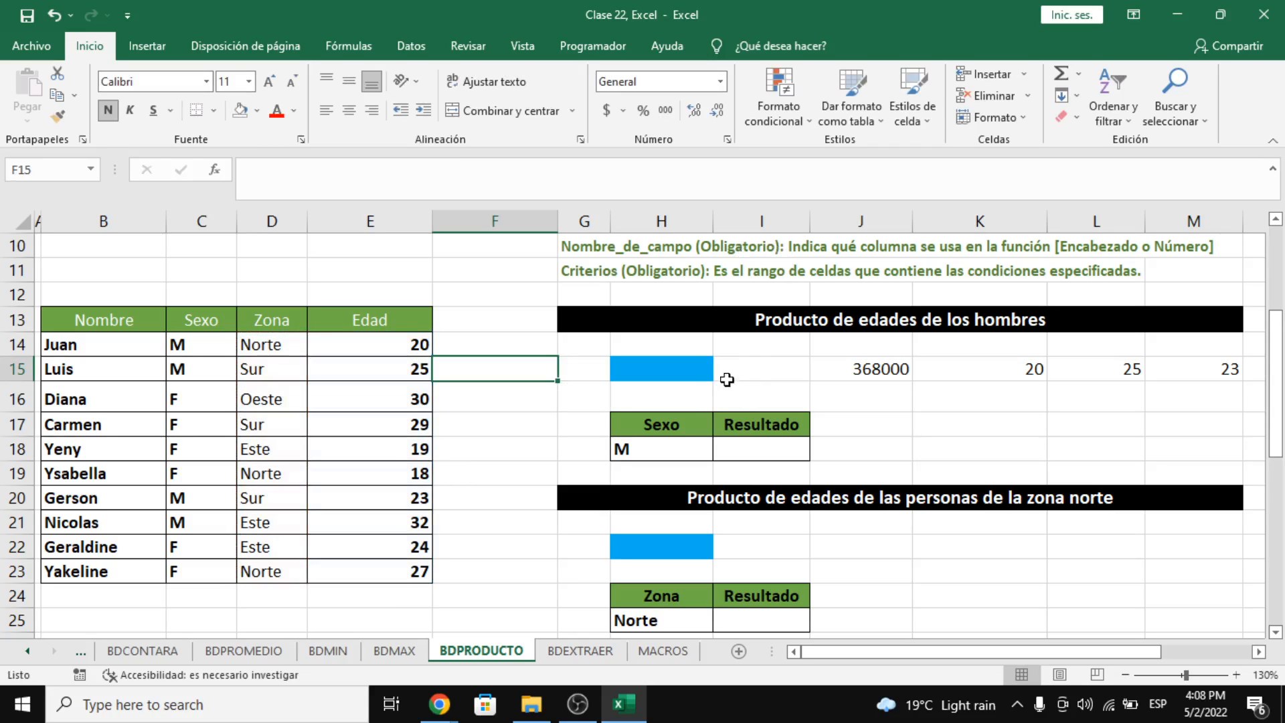
Step: Review the SUMAPRODUCTO formula in J15 and the four ages it multiplies in K15:N15
{"action": "left_click", "coordinate": [842, 367]}
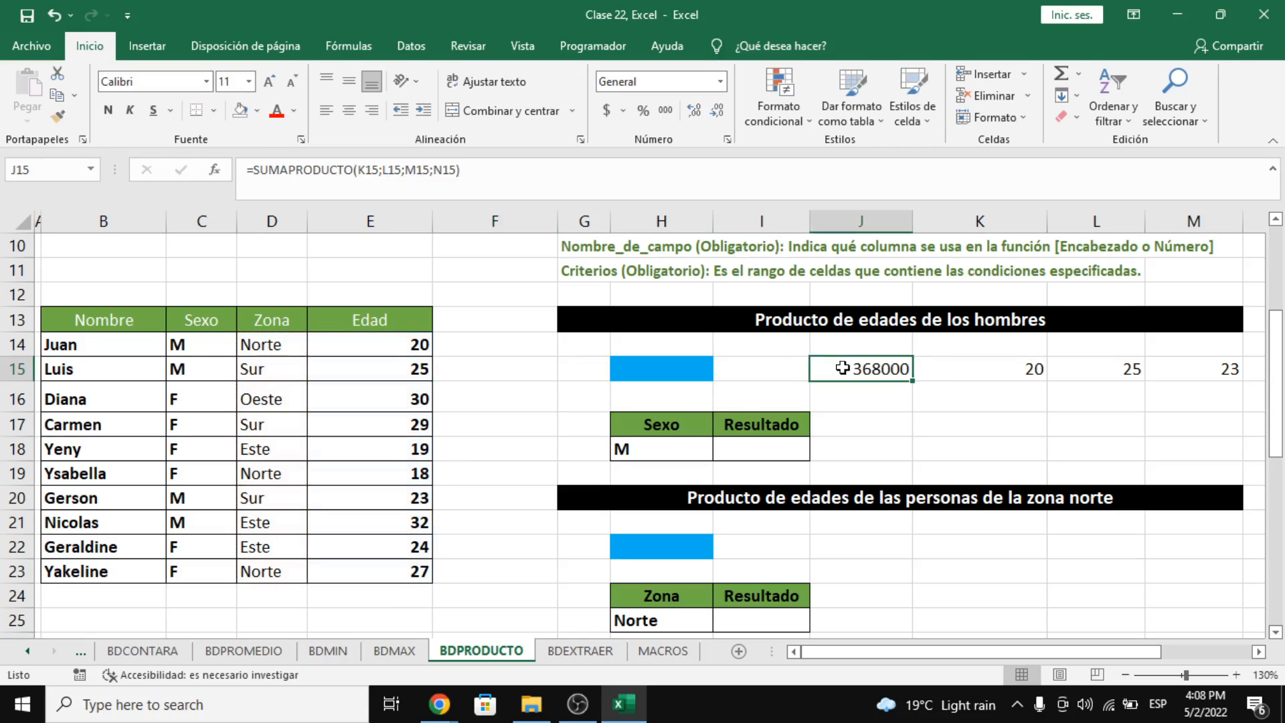
{"action": "left_click_drag", "start_coordinate": [922, 652], "coordinate": [976, 651]}
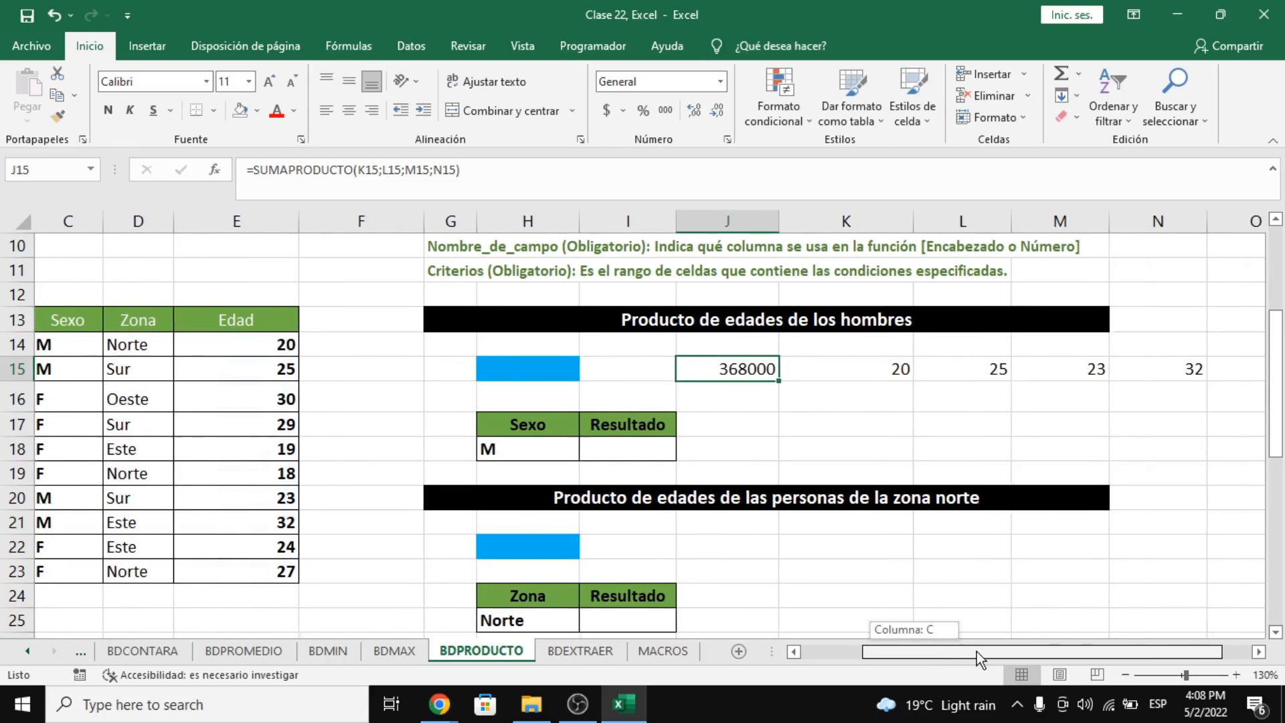
{"action": "left_click", "coordinate": [797, 371]}
{"action": "left_click", "coordinate": [750, 368]}
{"action": "left_click", "coordinate": [894, 364]}
{"action": "left_click", "coordinate": [990, 373]}
{"action": "left_click", "coordinate": [1101, 378]}
{"action": "left_click", "coordinate": [1155, 359]}
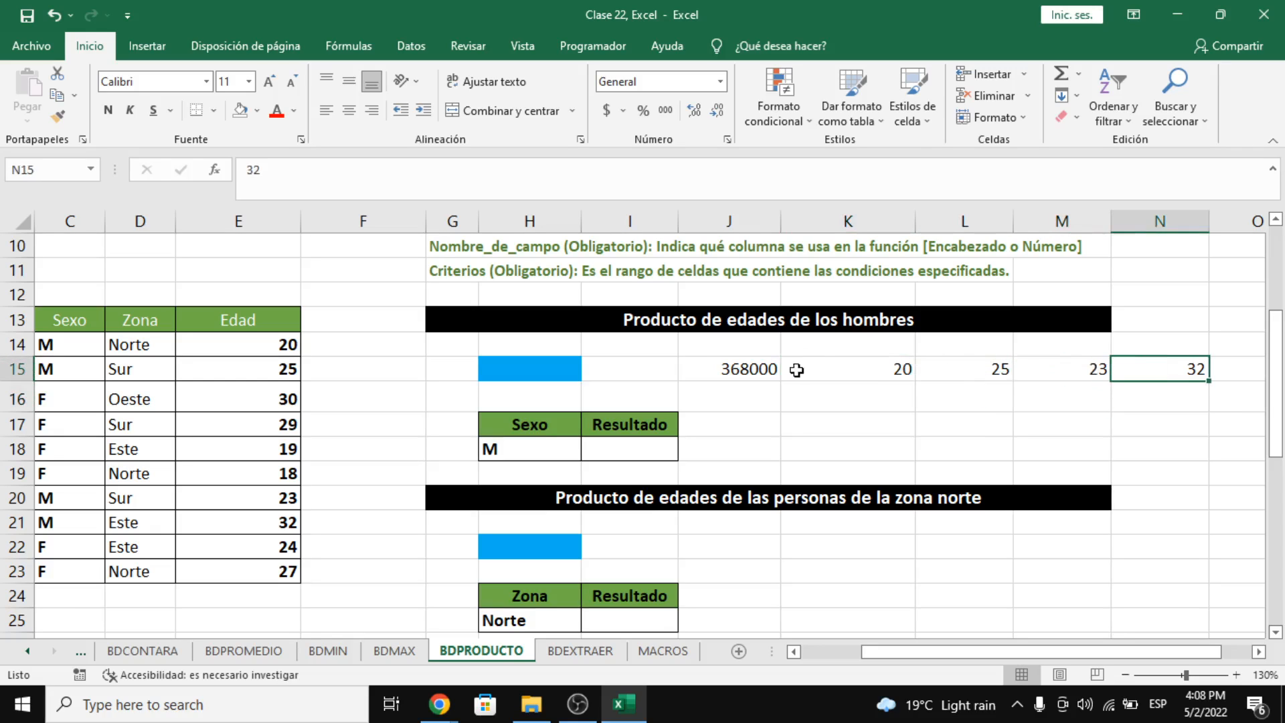
{"action": "left_click", "coordinate": [773, 368]}
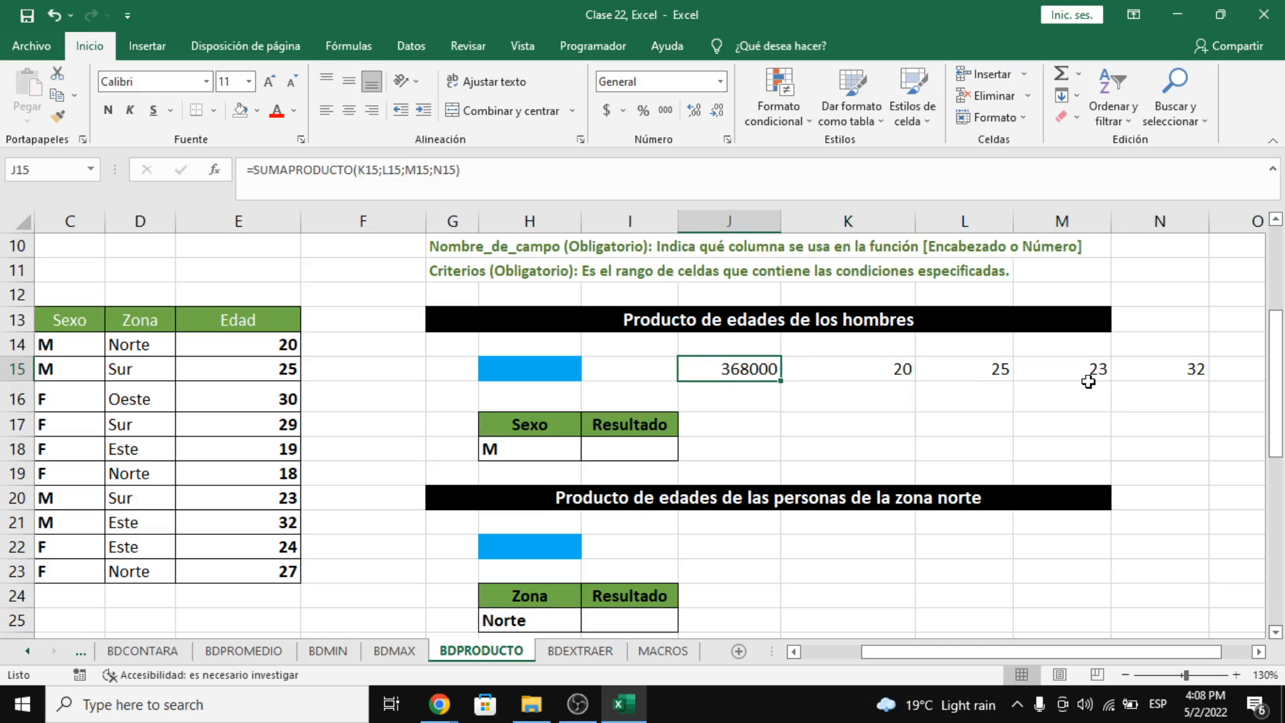
Step: Clear the formula and the ages in J15:N15 and undo that deletion
{"action": "left_click_drag", "start_coordinate": [705, 370], "coordinate": [1164, 361]}
{"action": "key", "text": "Delete"}
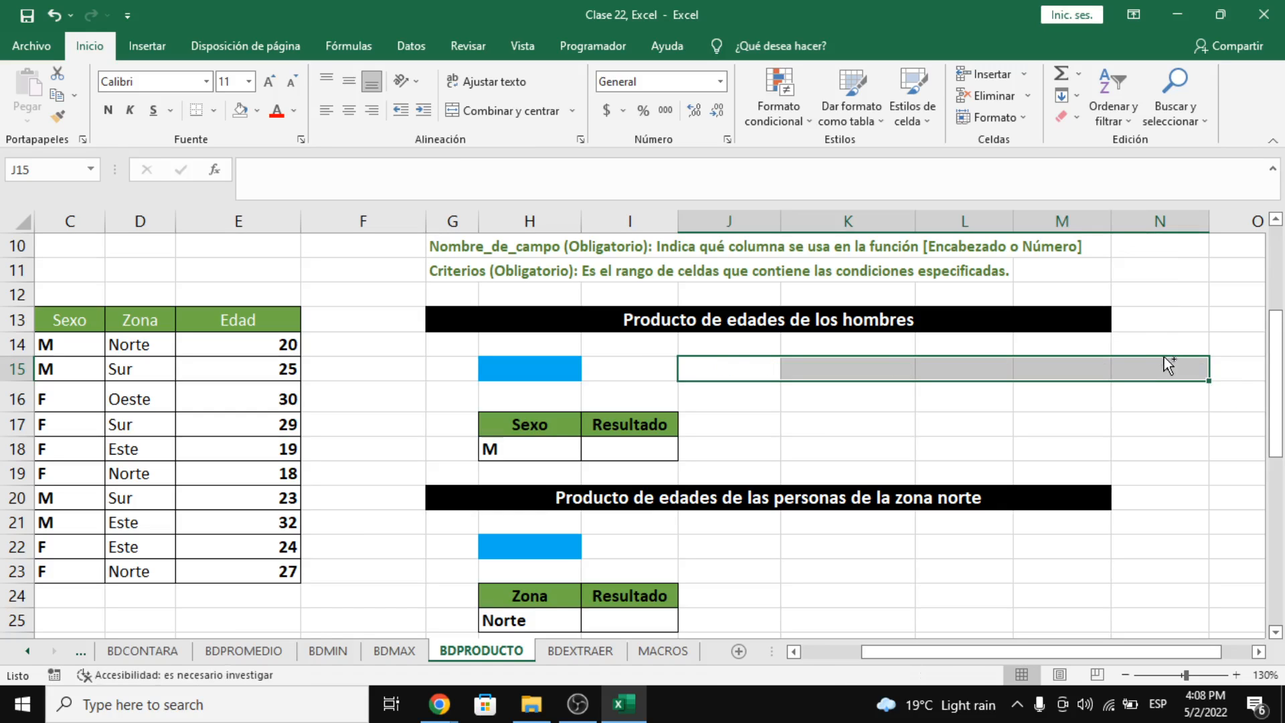
{"action": "key", "text": "ctrl+z"}
{"action": "left_click_drag", "start_coordinate": [1029, 656], "coordinate": [937, 649]}
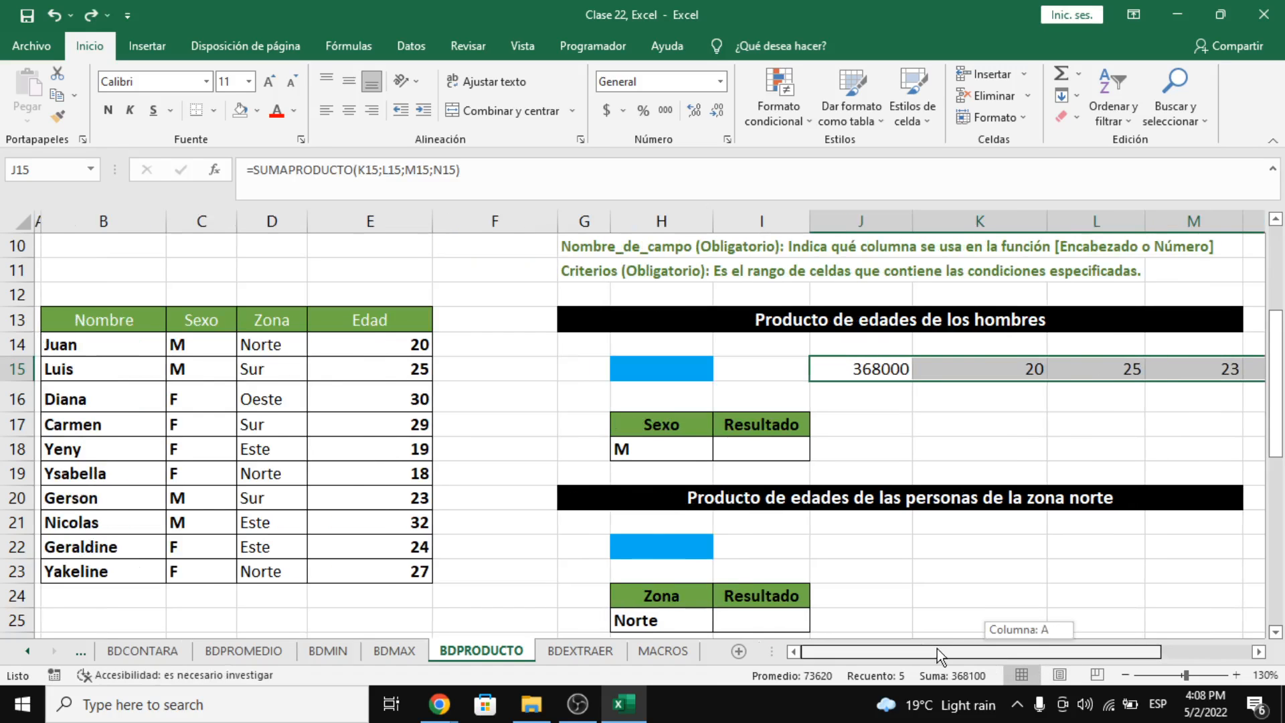
{"action": "left_click", "coordinate": [745, 441]}
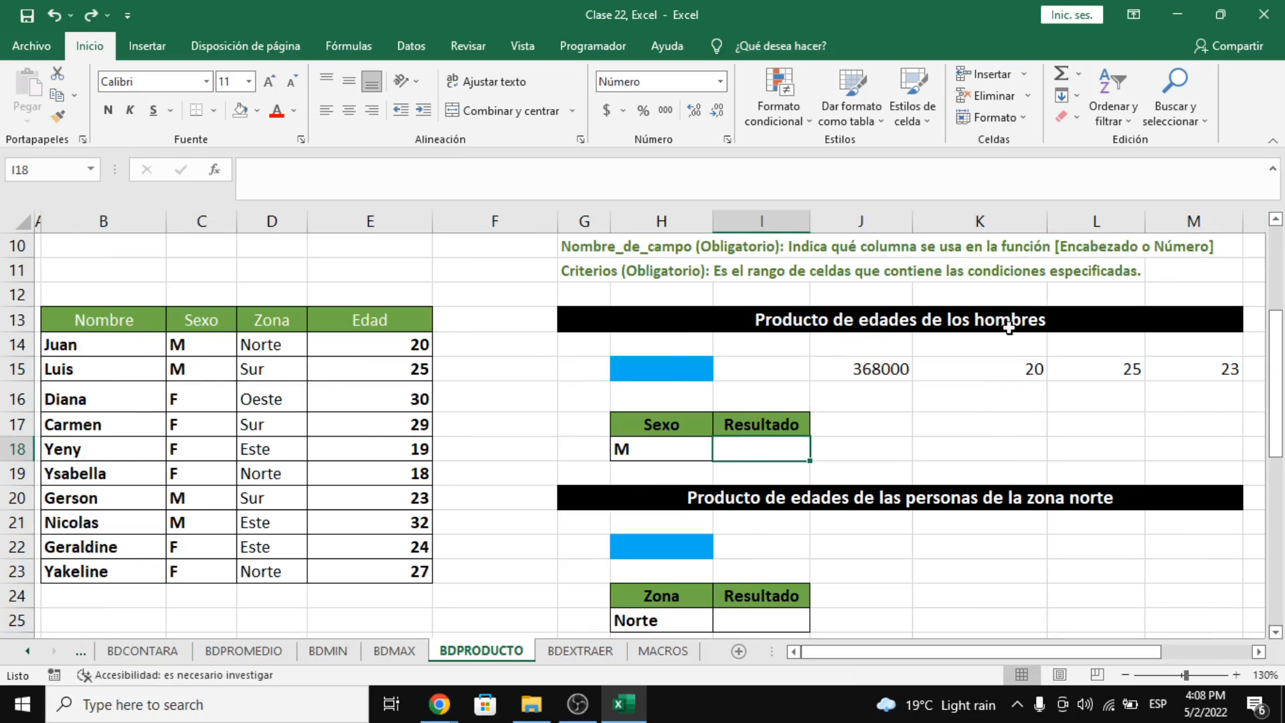
{"action": "left_click_drag", "start_coordinate": [1030, 369], "coordinate": [1067, 367]}
{"action": "left_click_drag", "start_coordinate": [1101, 645], "coordinate": [825, 641]}
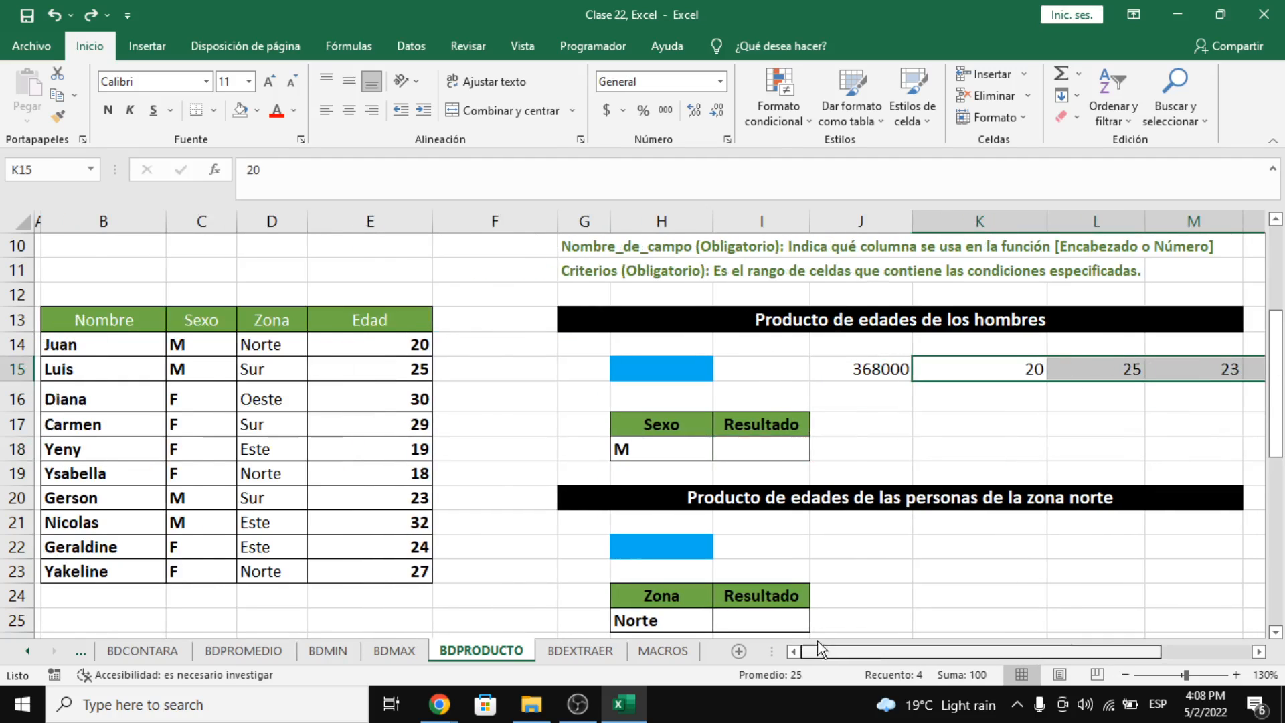
{"action": "left_click", "coordinate": [188, 344]}
Step: Enter the formula =E14*E15 in cell F14 to multiply the first two men's ages
{"action": "left_click", "coordinate": [474, 349]}
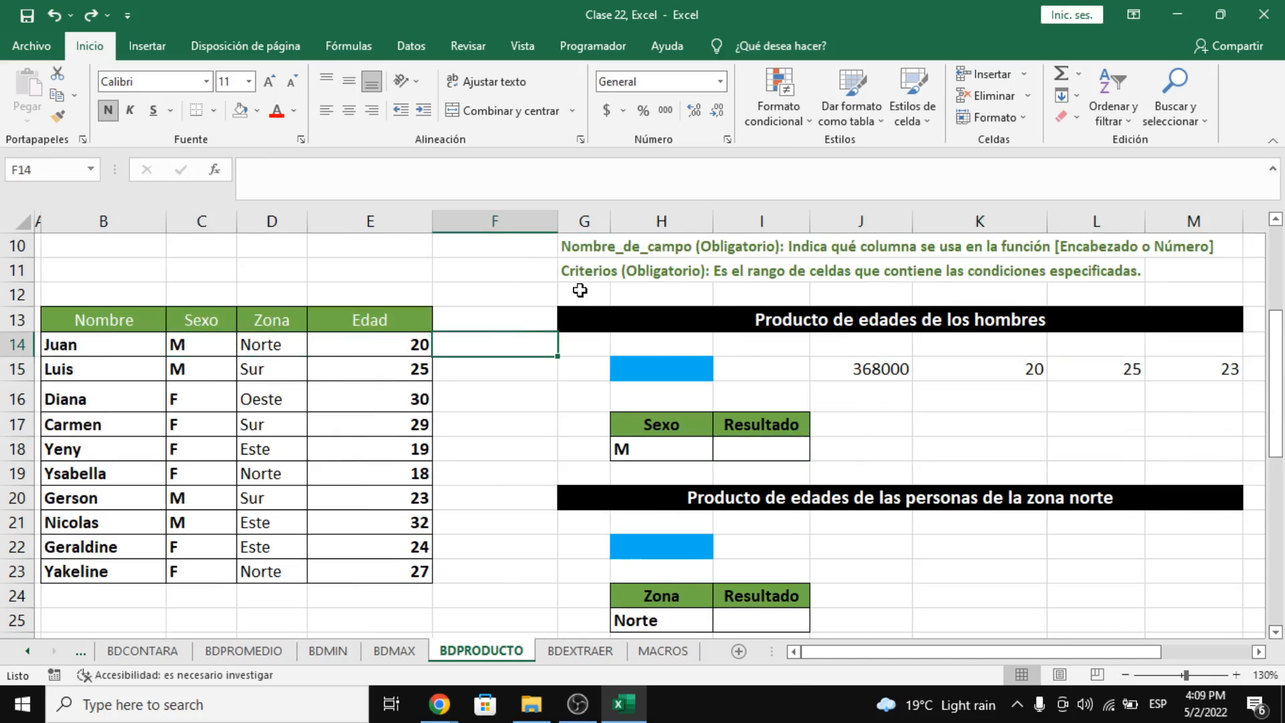
{"action": "type", "text": "="}
{"action": "key", "text": "Left"}
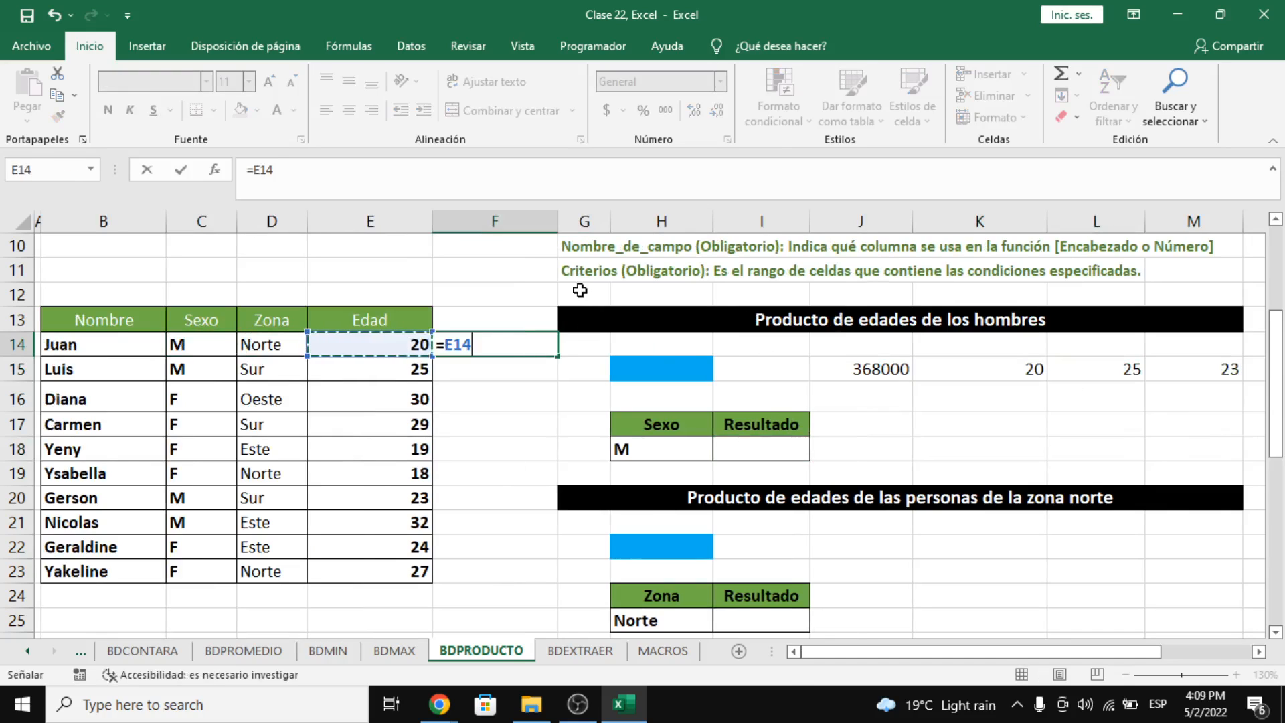
{"action": "type", "text": "*"}
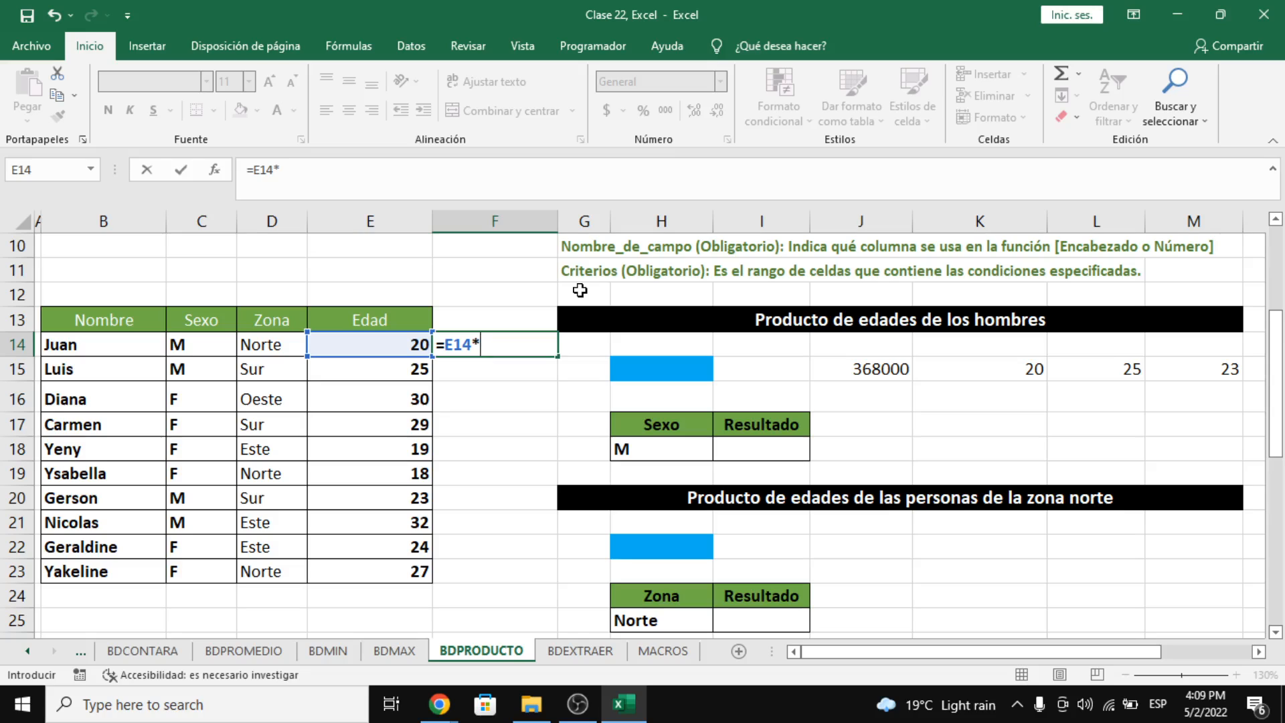
{"action": "key", "text": "Down"}
{"action": "key", "text": "Left"}
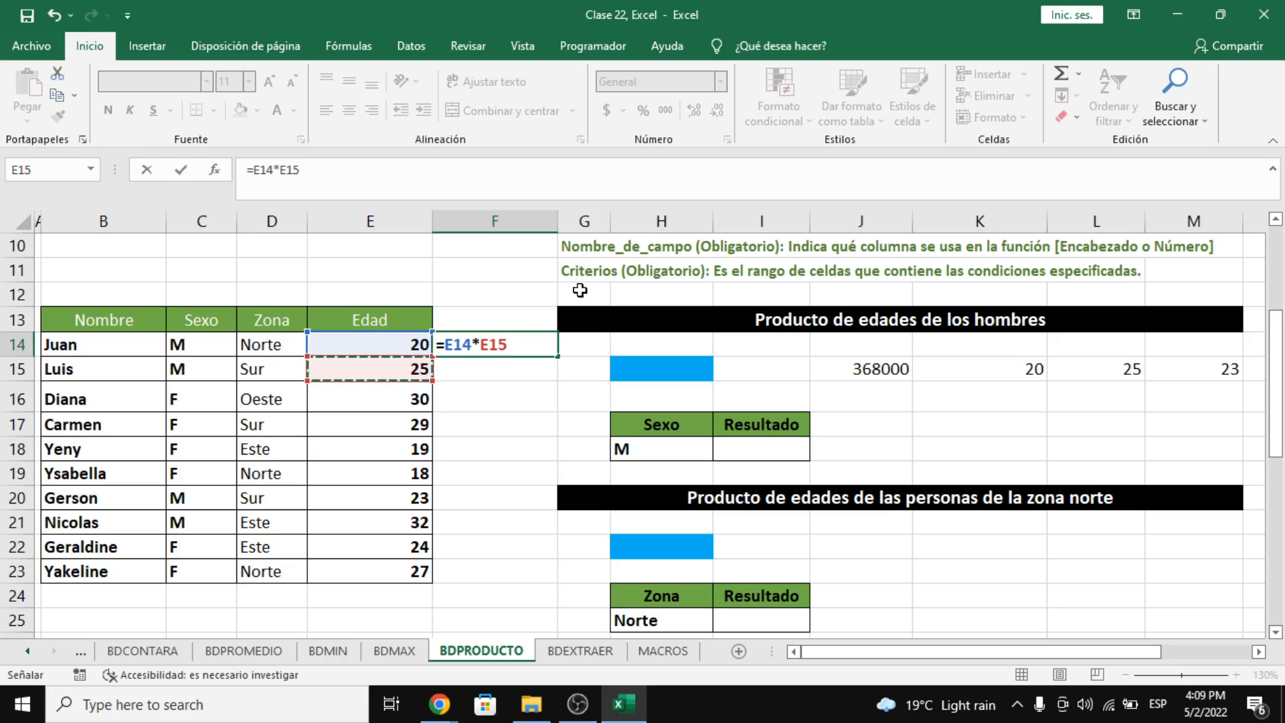
{"action": "key", "text": "Return"}
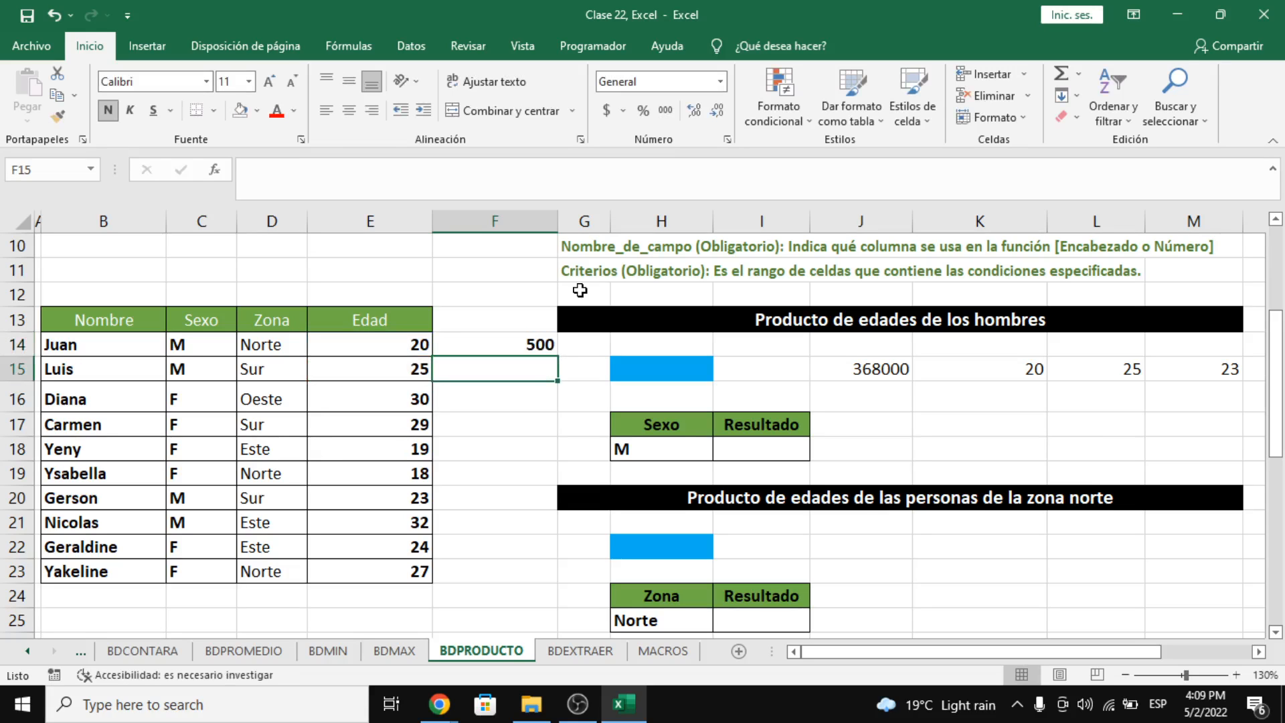
Step: Enter the formula =F14*E20 in cell F15 to multiply the running product by the third man's age
{"action": "type", "text": "="}
{"action": "key", "text": "Up"}
{"action": "type", "text": "*"}
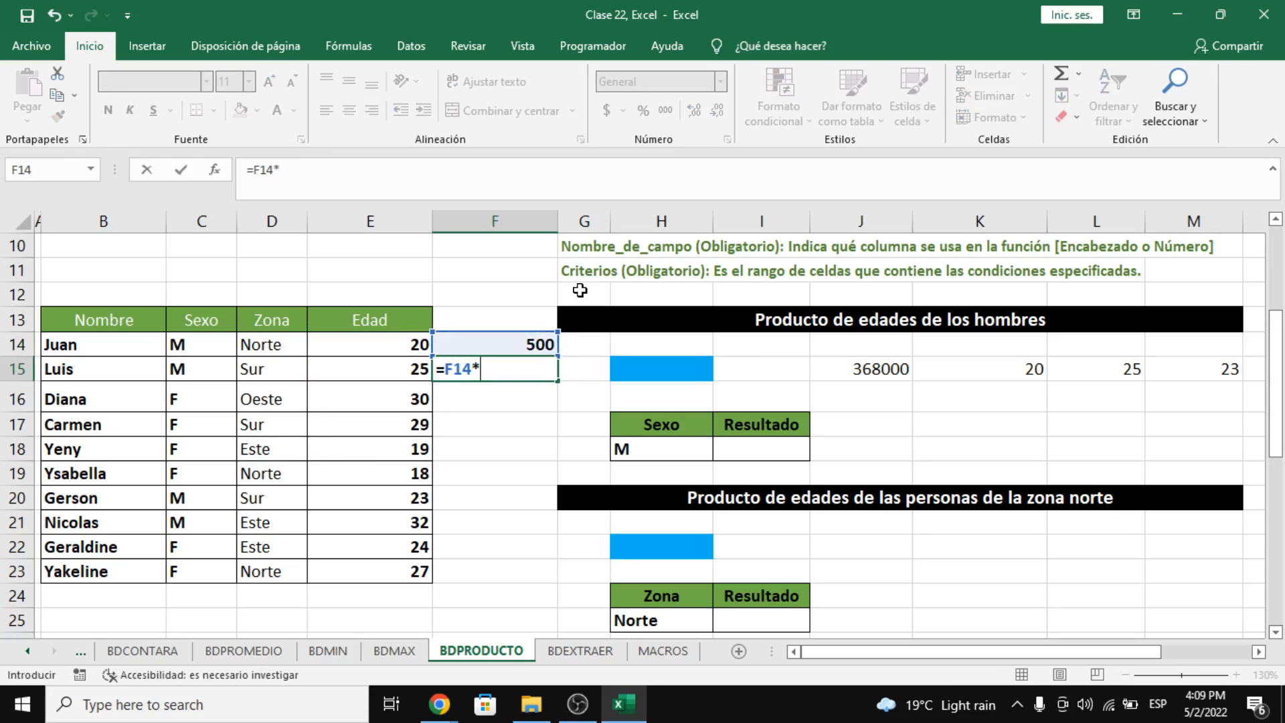
{"action": "key", "text": "Down"}
{"action": "key", "text": "Down"}
{"action": "key", "text": "Down"}
{"action": "key", "text": "Down"}
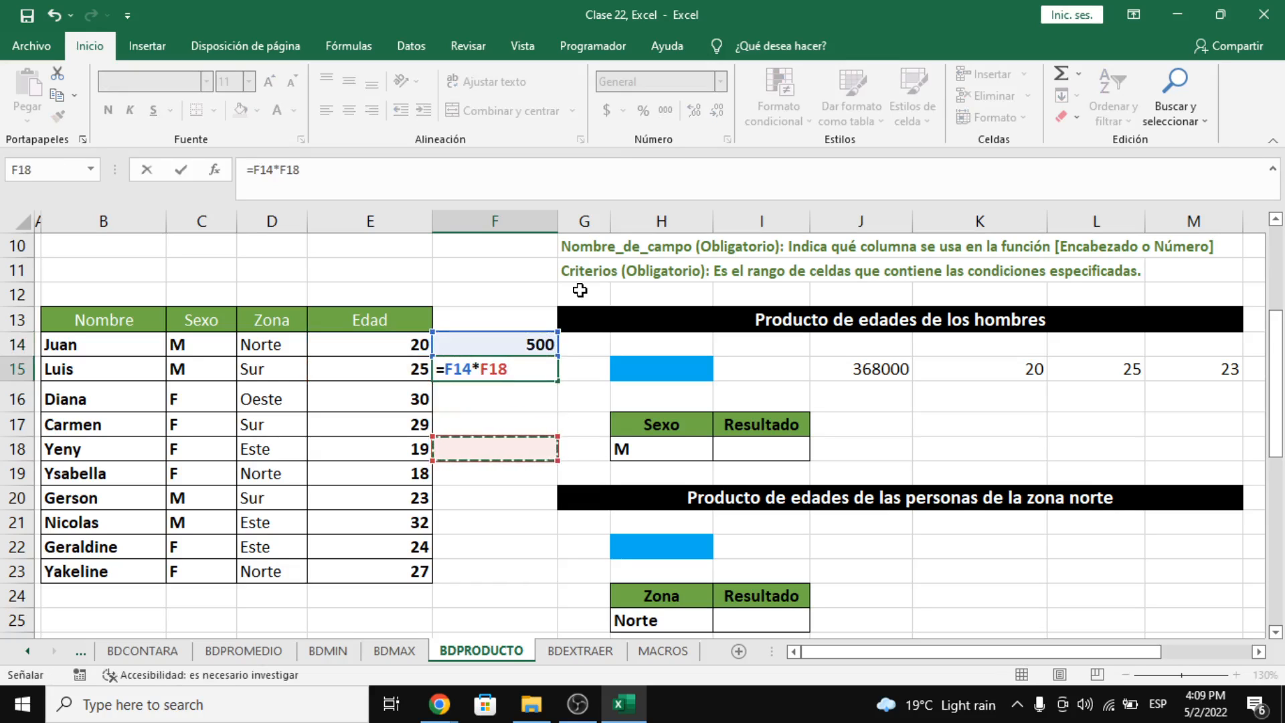
{"action": "key", "text": "Down"}
{"action": "key", "text": "Left"}
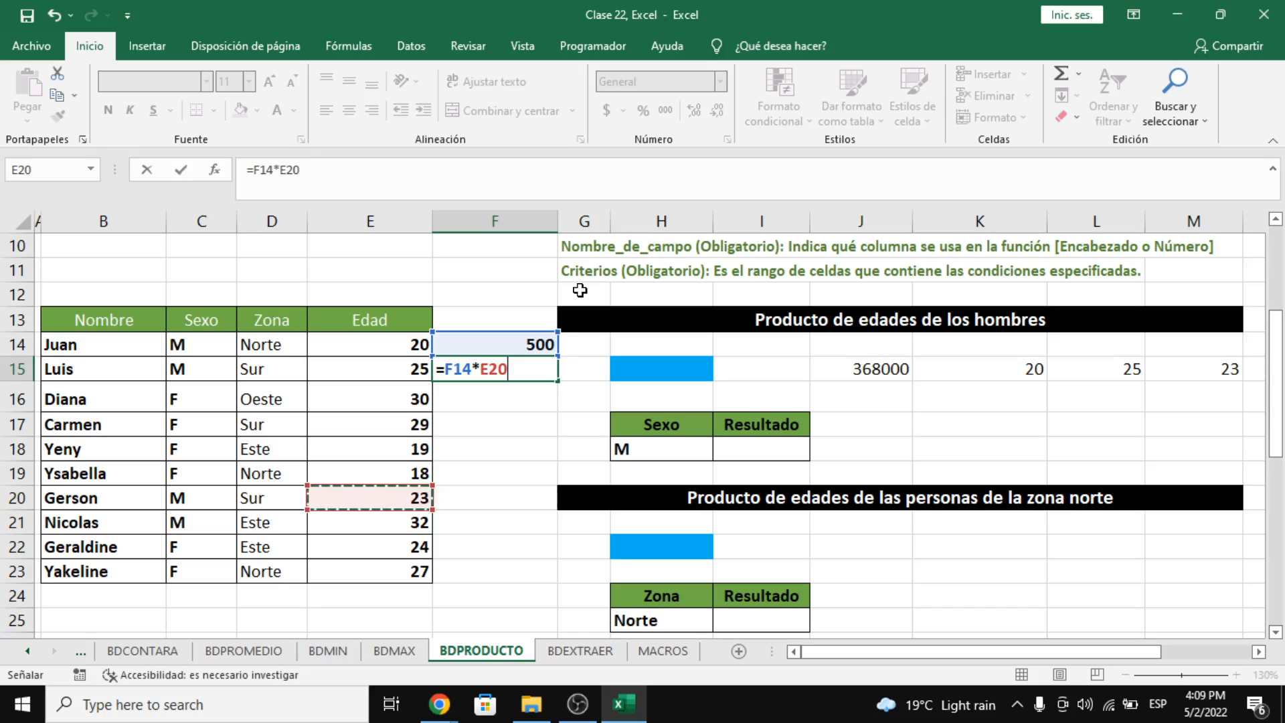
{"action": "key", "text": "Return"}
Step: Enter the formula =F15*E21 in cell F16 to multiply the running product by the fourth man's age
{"action": "type", "text": "="}
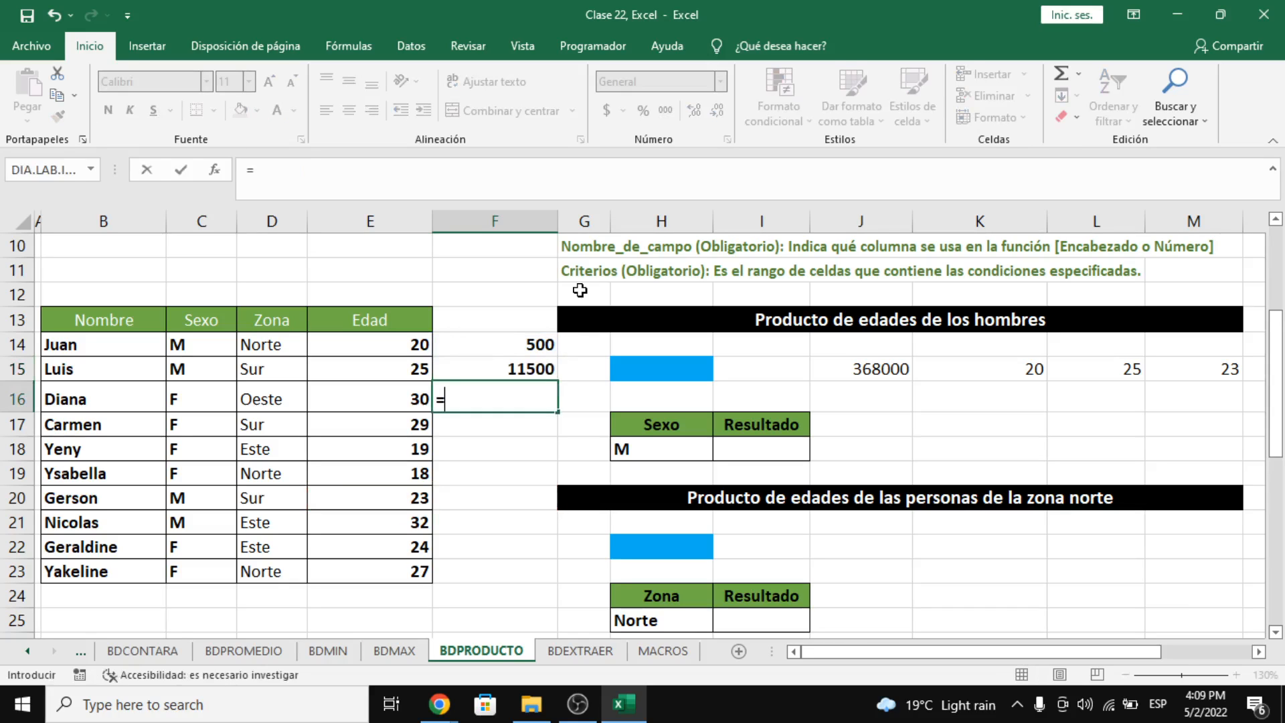
{"action": "key", "text": "Up"}
{"action": "type", "text": "*"}
{"action": "key", "text": "Down"}
{"action": "key", "text": "Down"}
{"action": "key", "text": "Down"}
{"action": "key", "text": "Down"}
{"action": "key", "text": "Down"}
{"action": "key", "text": "Down"}
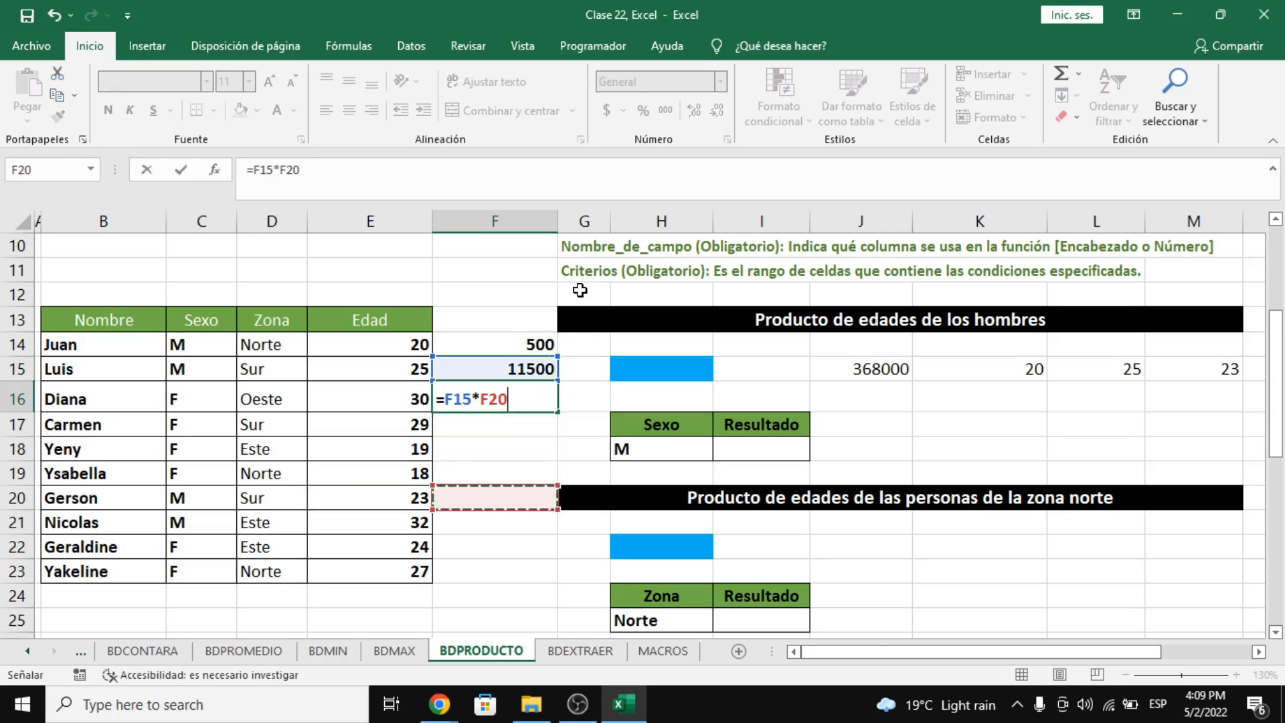
{"action": "key", "text": "Left"}
{"action": "key", "text": "Up"}
{"action": "key", "text": "Return"}
{"action": "key", "text": "Up"}
{"action": "key", "text": "Up"}
{"action": "key", "text": "Down"}
{"action": "key", "text": "Up"}
{"action": "key", "text": "Right"}
{"action": "key", "text": "Right"}
{"action": "key", "text": "Right"}
{"action": "key", "text": "Right"}
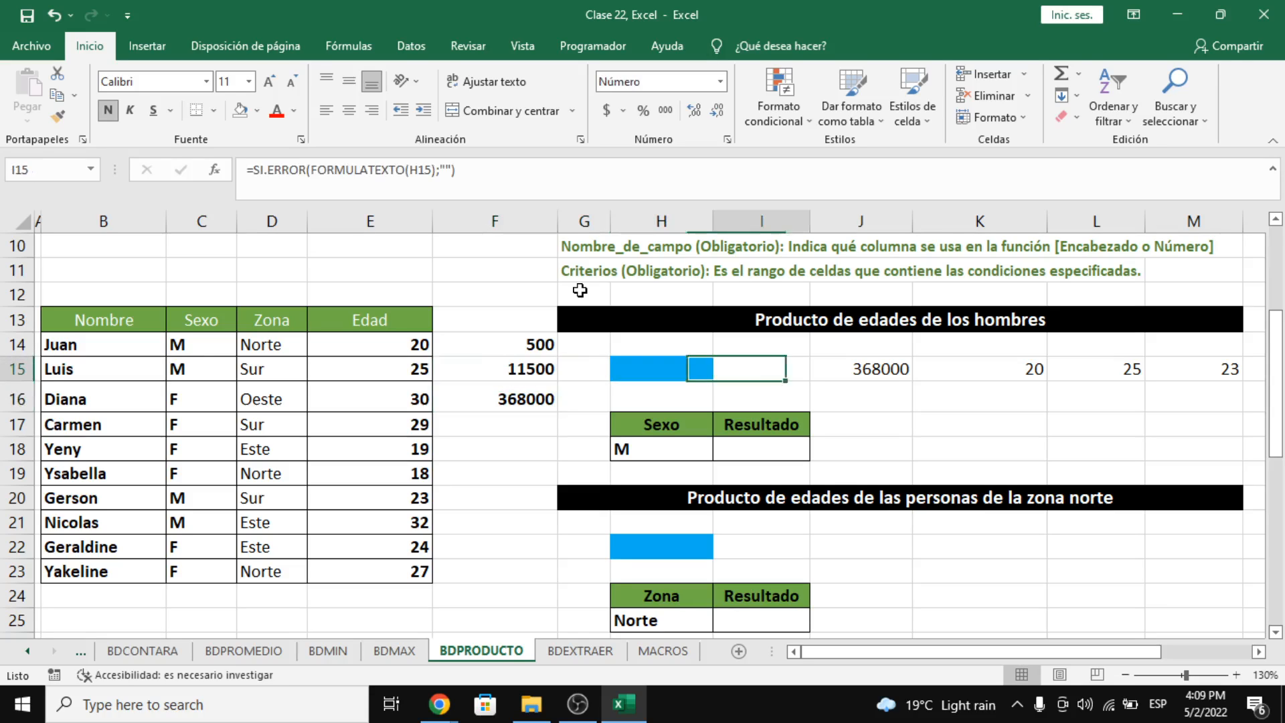
{"action": "key", "text": "Left"}
{"action": "key", "text": "Left"}
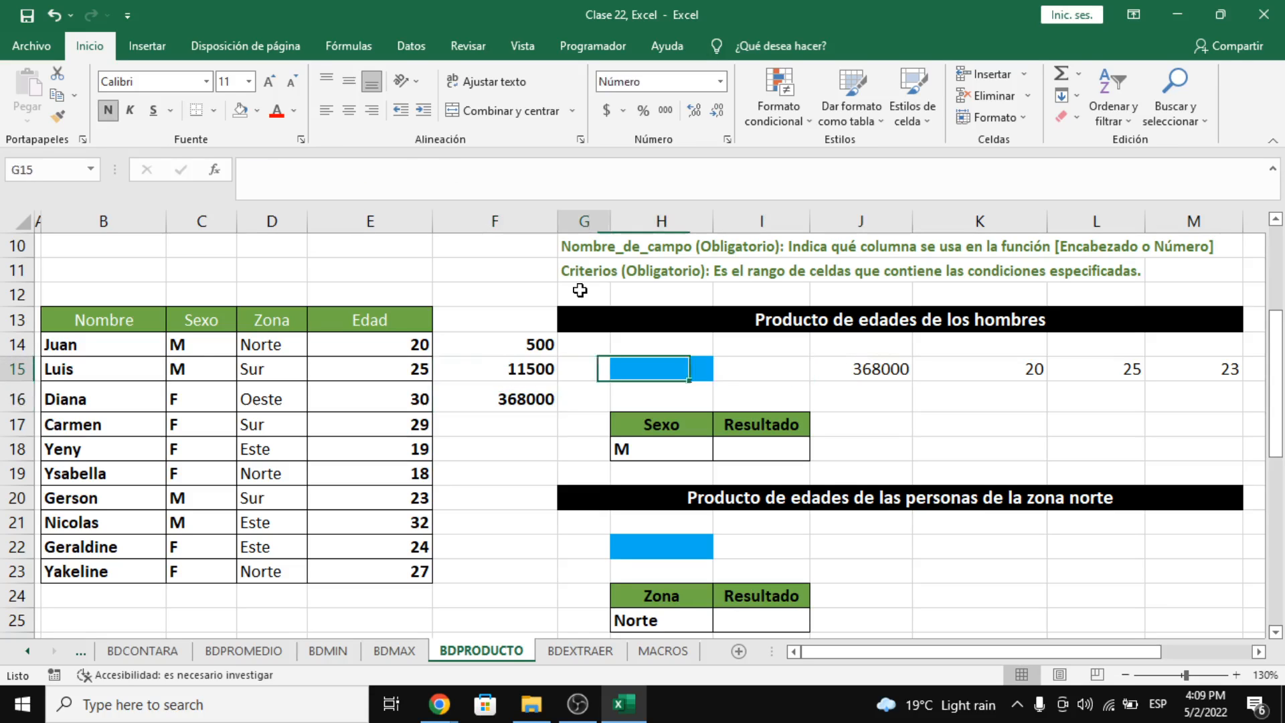
{"action": "key", "text": "Left"}
{"action": "key", "text": "Left"}
{"action": "key", "text": "Down"}
{"action": "key", "text": "Down"}
{"action": "key", "text": "Up"}
{"action": "key", "text": "Right"}
{"action": "key", "text": "Right"}
{"action": "key", "text": "Right"}
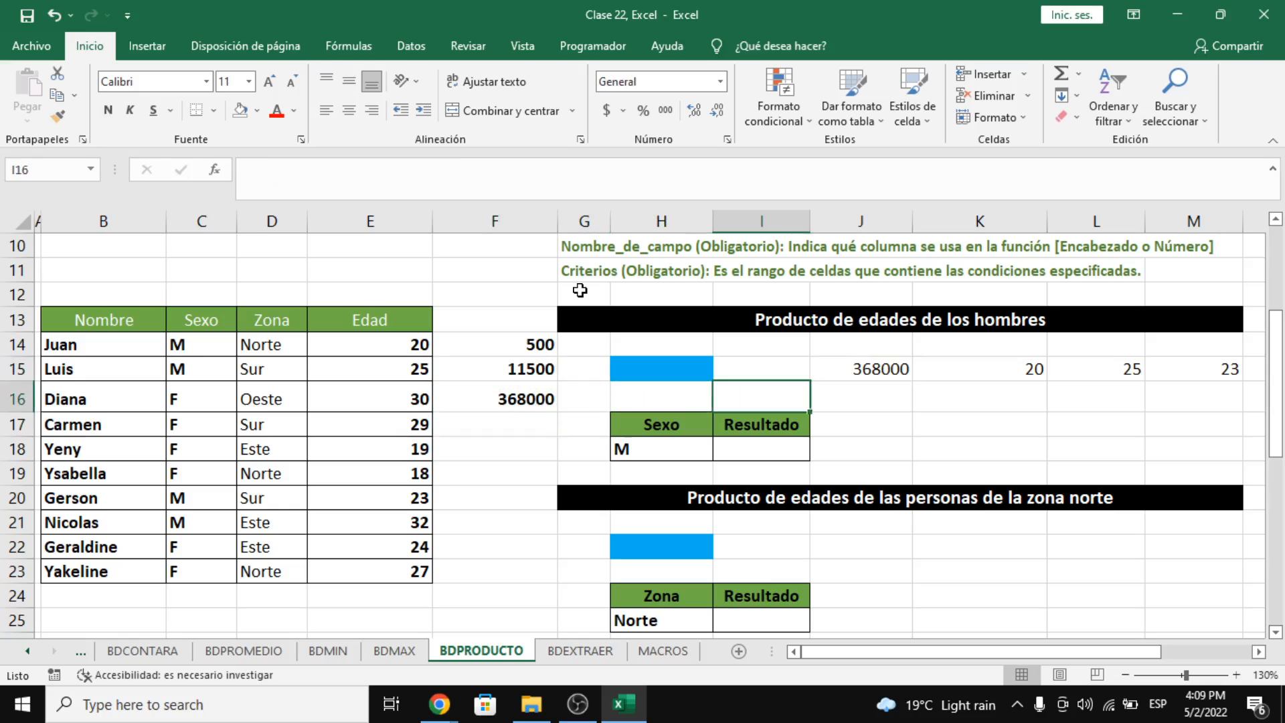
Step: Begin a BDPRODUCTO formula in the men's Resultado cell I18 with the table B13:E23 as its database
{"action": "key", "text": "Down"}
{"action": "key", "text": "Down"}
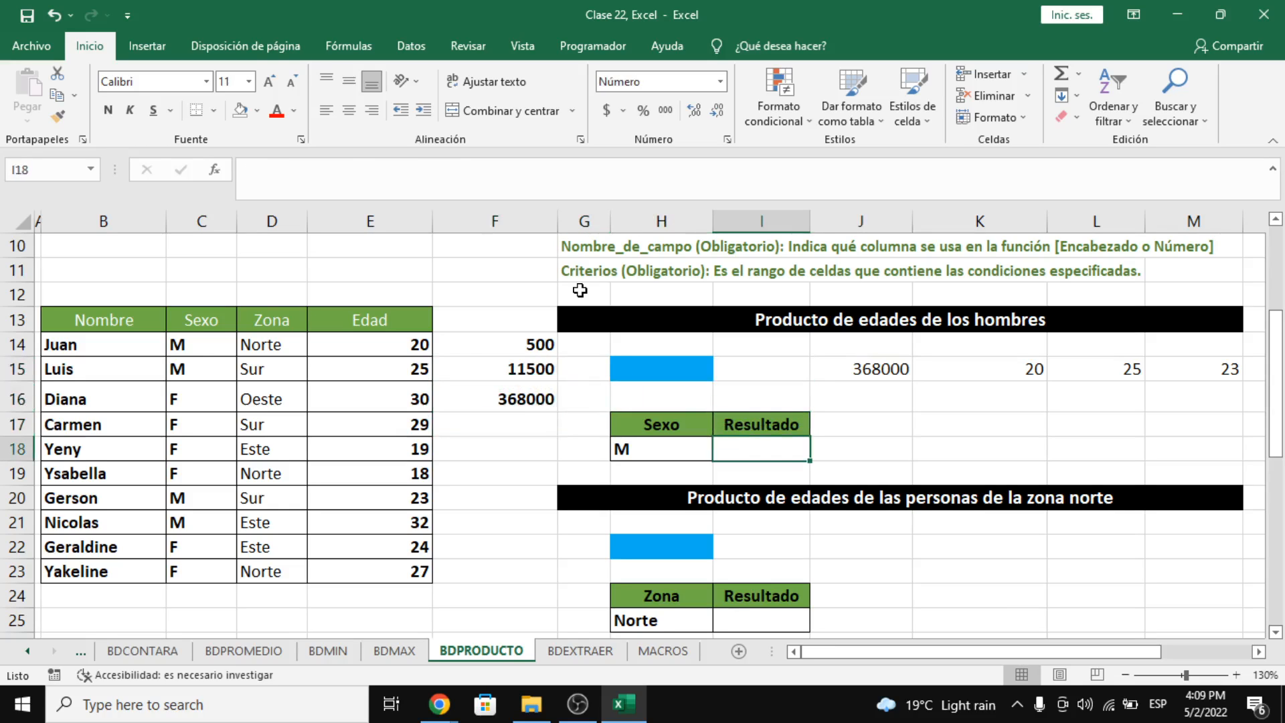
{"action": "type", "text": "=BDPRODCT"}
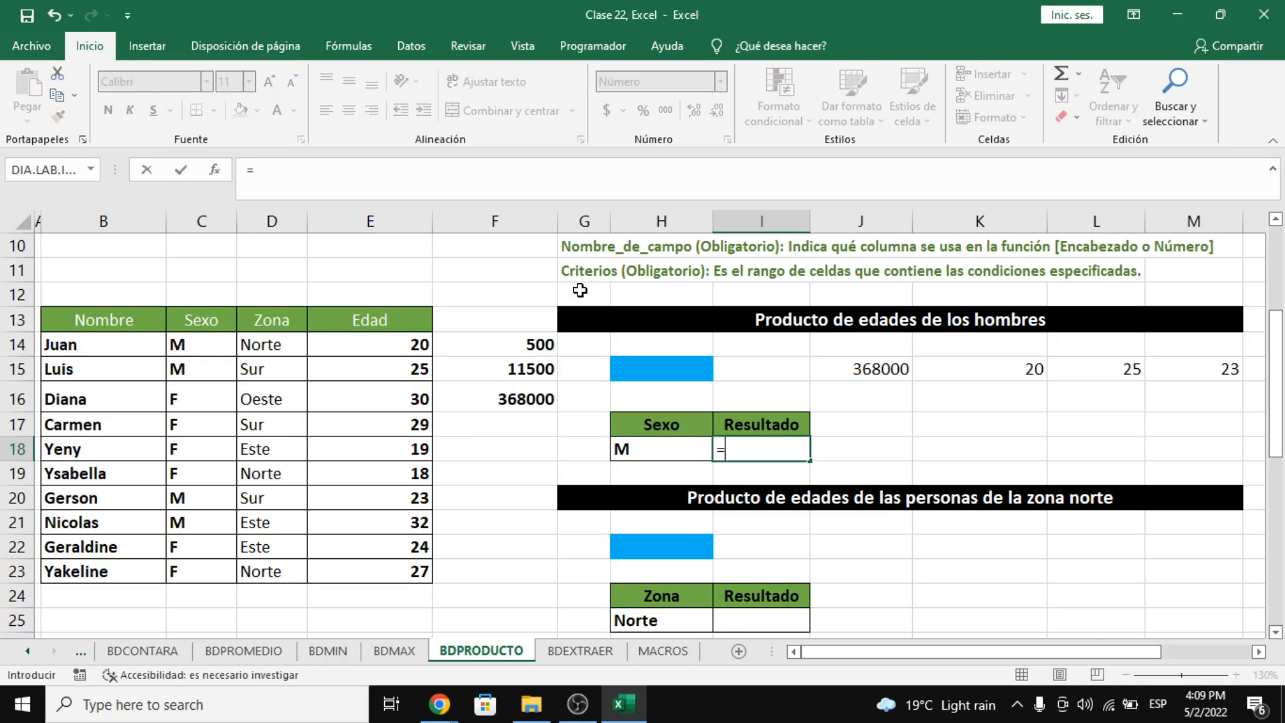
{"action": "key", "text": "BackSpace"}
{"action": "key", "text": "BackSpace"}
{"action": "type", "text": "UCT"}
{"action": "key", "text": "Tab"}
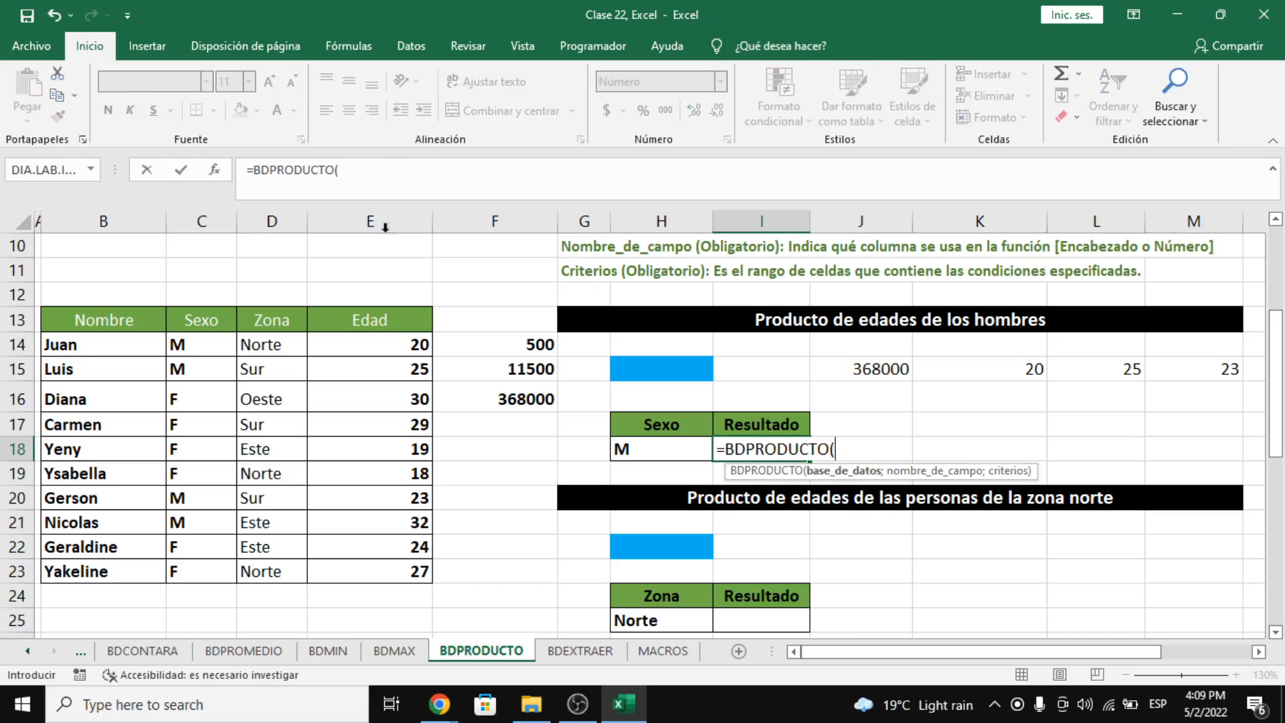
{"action": "left_click_drag", "start_coordinate": [122, 322], "coordinate": [385, 566]}
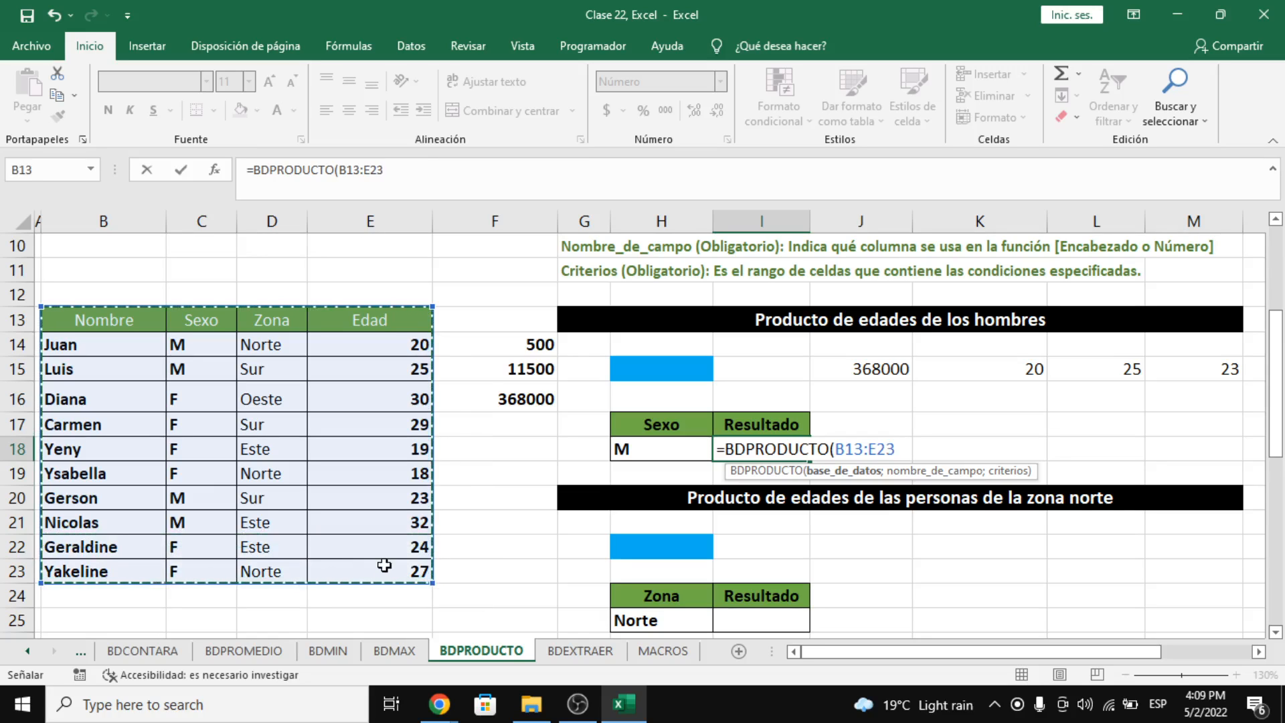
{"action": "type", "text": ";"}
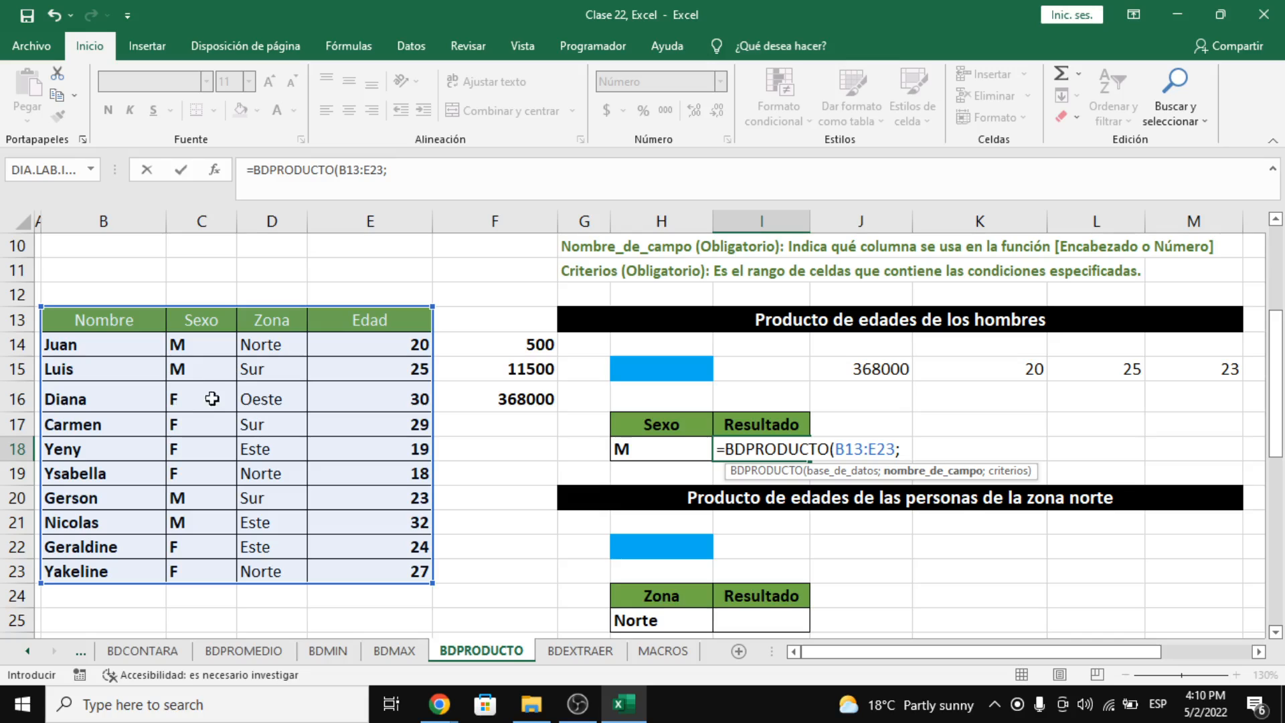
Step: Complete the formula in I18 with field E13 and criteria range H17:H18, and compare it with the manual product in F16
{"action": "left_click", "coordinate": [382, 320]}
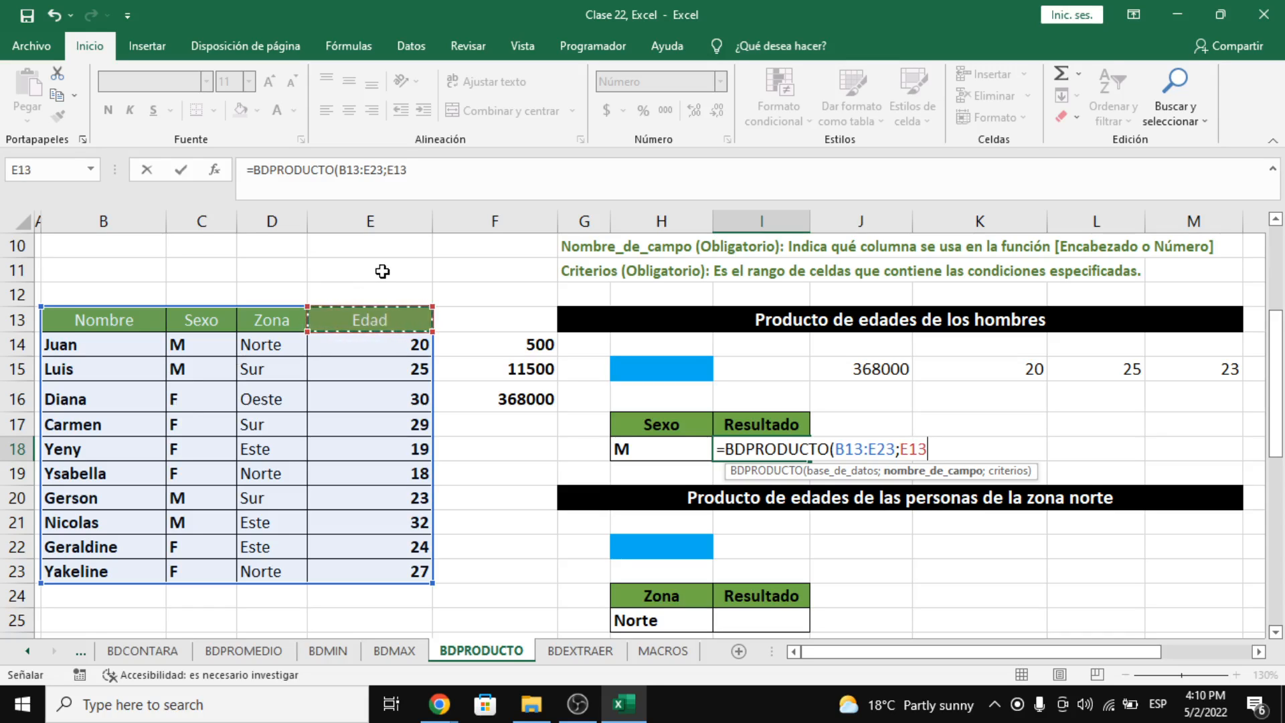
{"action": "type", "text": ";"}
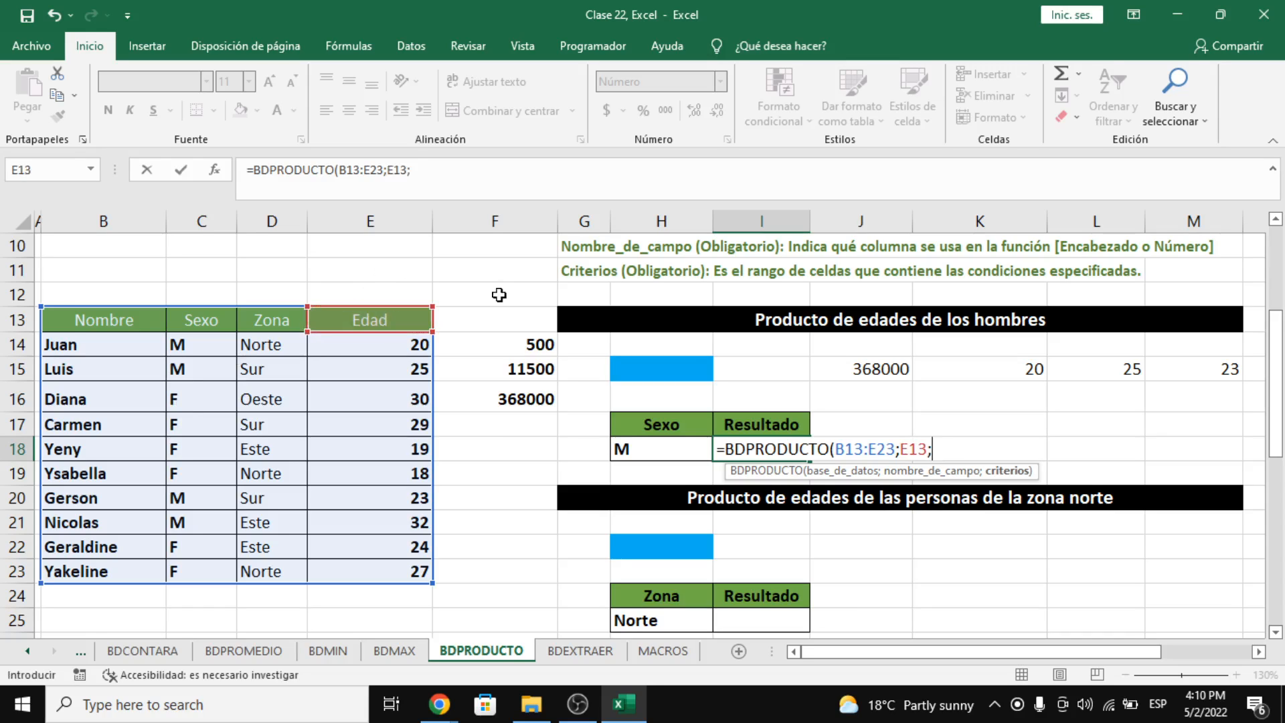
{"action": "left_click", "coordinate": [661, 425]}
{"action": "left_click_drag", "start_coordinate": [660, 426], "coordinate": [658, 447]}
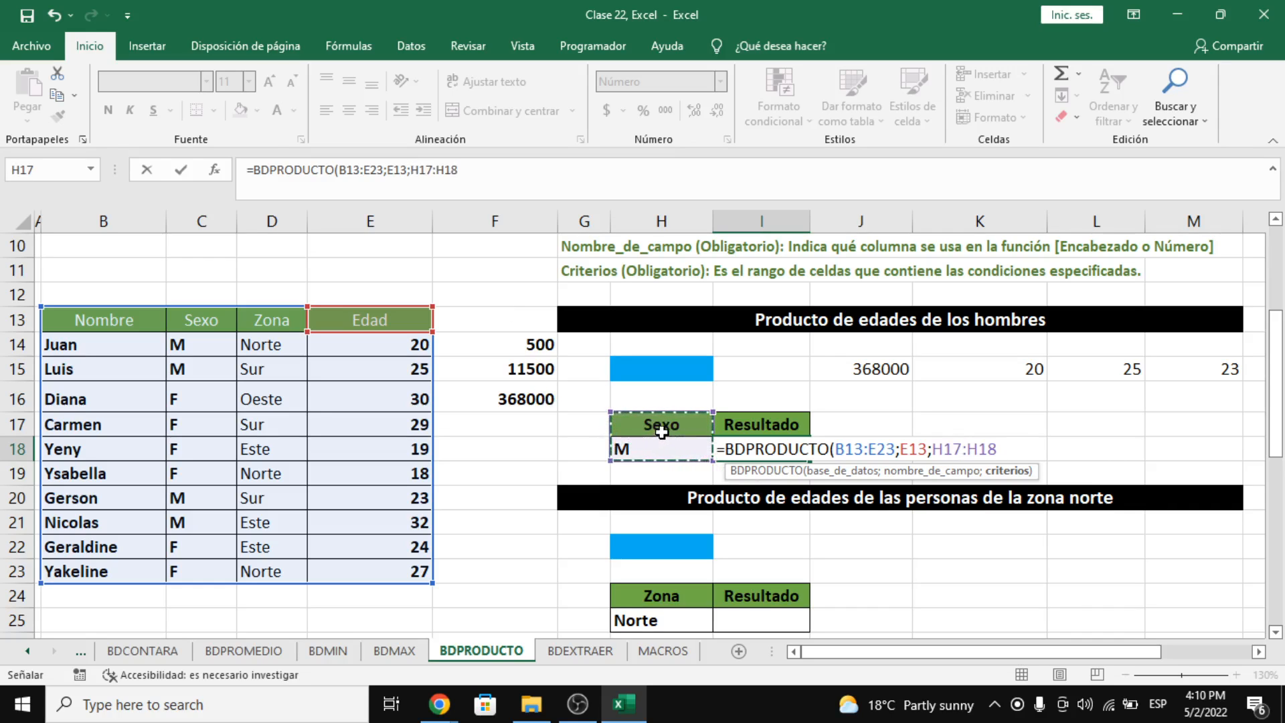
{"action": "type", "text": ")"}
{"action": "key", "text": "Return"}
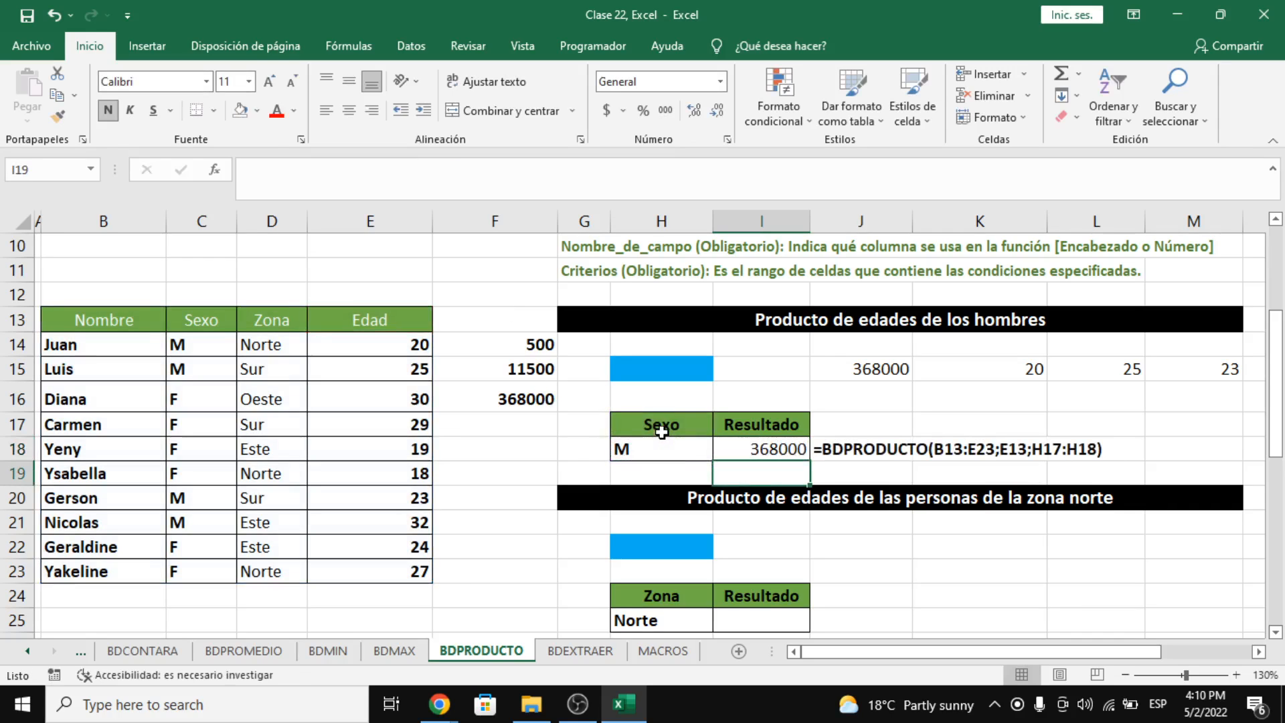
{"action": "left_click", "coordinate": [774, 450]}
{"action": "left_click", "coordinate": [539, 404]}
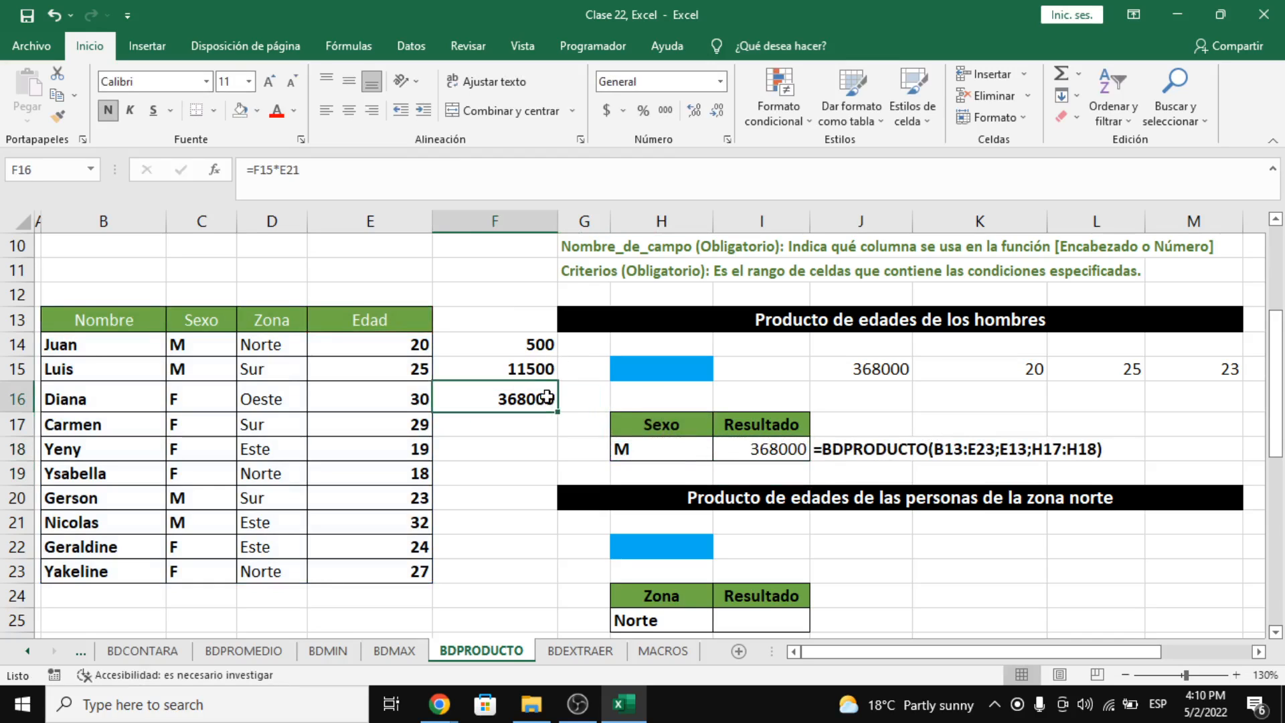
Step: Check the men's BDPRODUCTO result in I18 against the manually calculated product in F16
{"action": "left_click", "coordinate": [745, 451]}
{"action": "left_click", "coordinate": [531, 394]}
{"action": "left_click", "coordinate": [662, 447]}
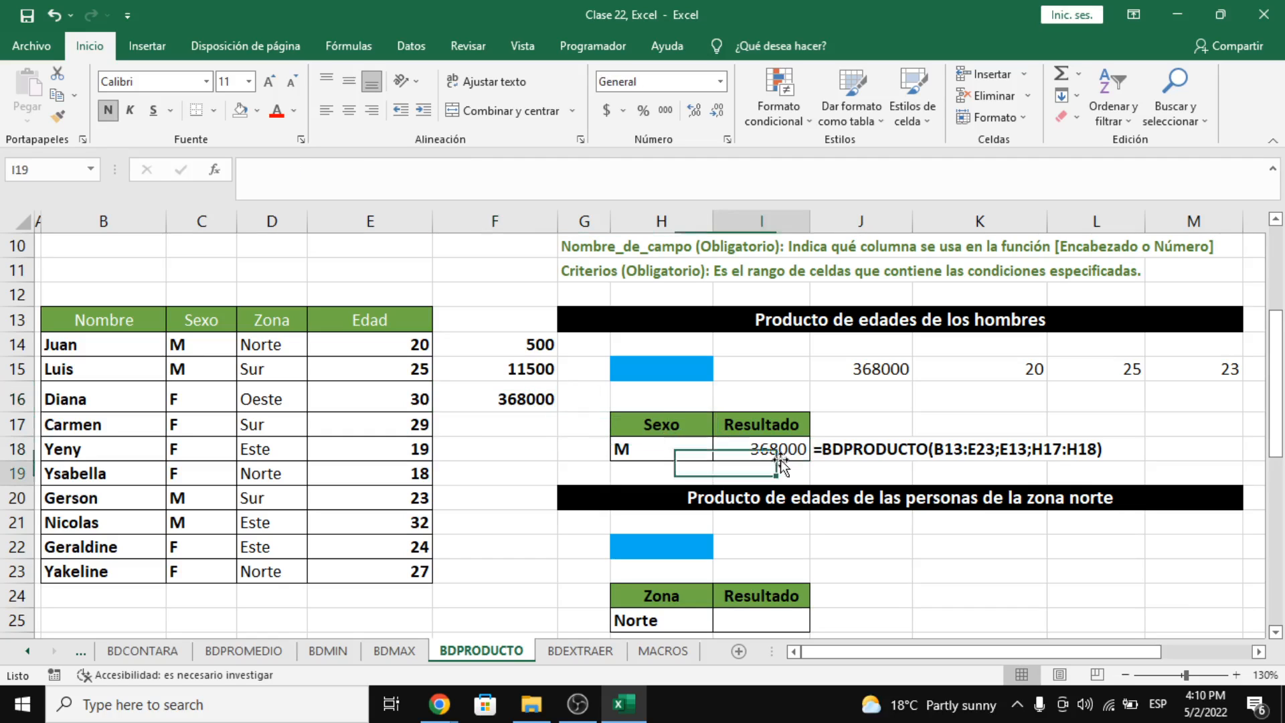
{"action": "left_click", "coordinate": [761, 447]}
Step: Begin a BDPRODUCTO formula in the Norte zone's Resultado cell I25 with the table B13:E23 as its database
{"action": "scroll", "coordinate": [763, 442], "scroll_direction": "down", "scroll_amount": 1}
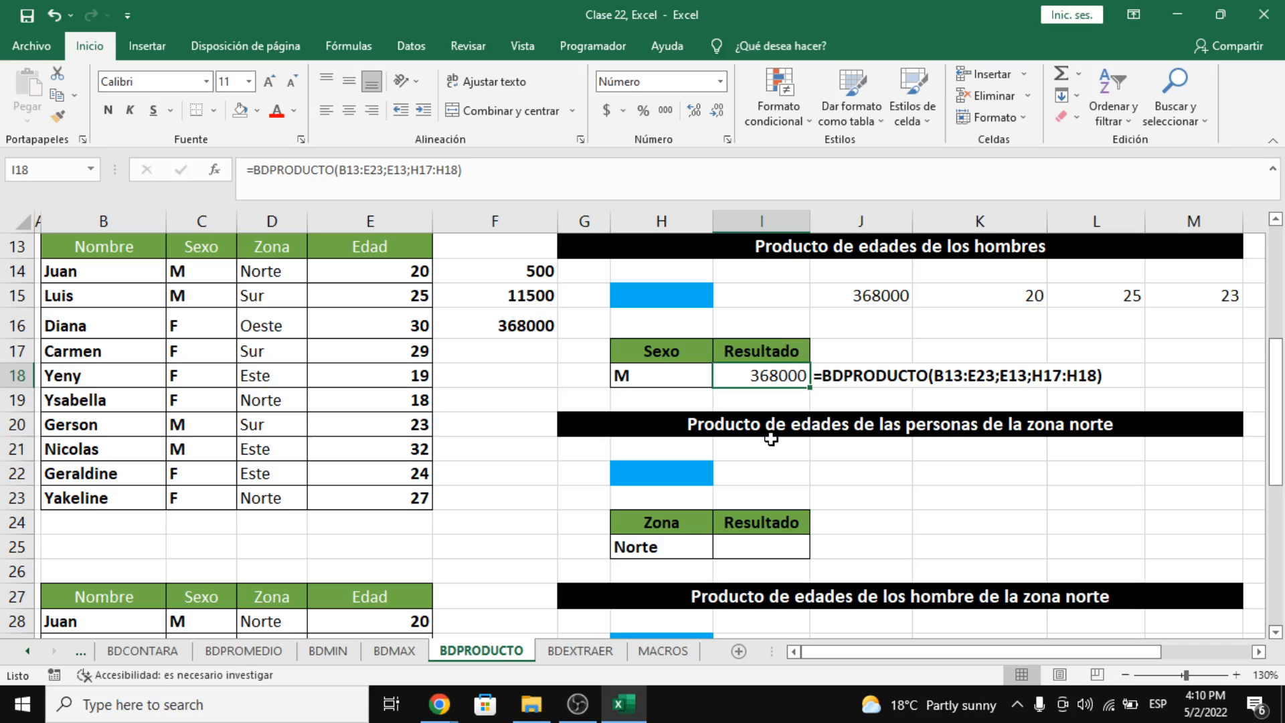
{"action": "key", "text": "Down"}
{"action": "key", "text": "Down"}
{"action": "key", "text": "Down"}
{"action": "key", "text": "Down"}
{"action": "key", "text": "Down"}
{"action": "key", "text": "Down"}
{"action": "key", "text": "Down"}
{"action": "key", "text": "Up"}
{"action": "key", "text": "Down"}
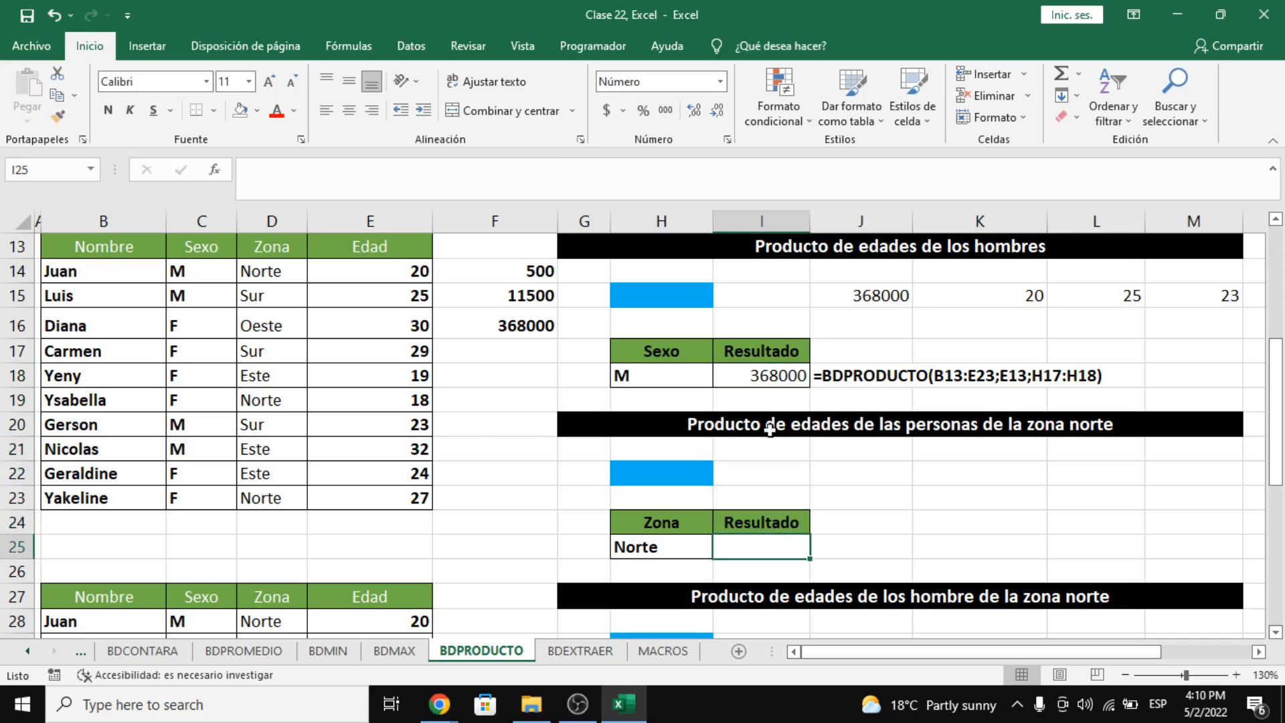
{"action": "mouse_move", "coordinate": [536, 273]}
{"action": "left_mouse_down"}
{"action": "mouse_move", "coordinate": [539, 321]}
{"action": "mouse_move", "coordinate": [543, 294]}
{"action": "left_mouse_up"}
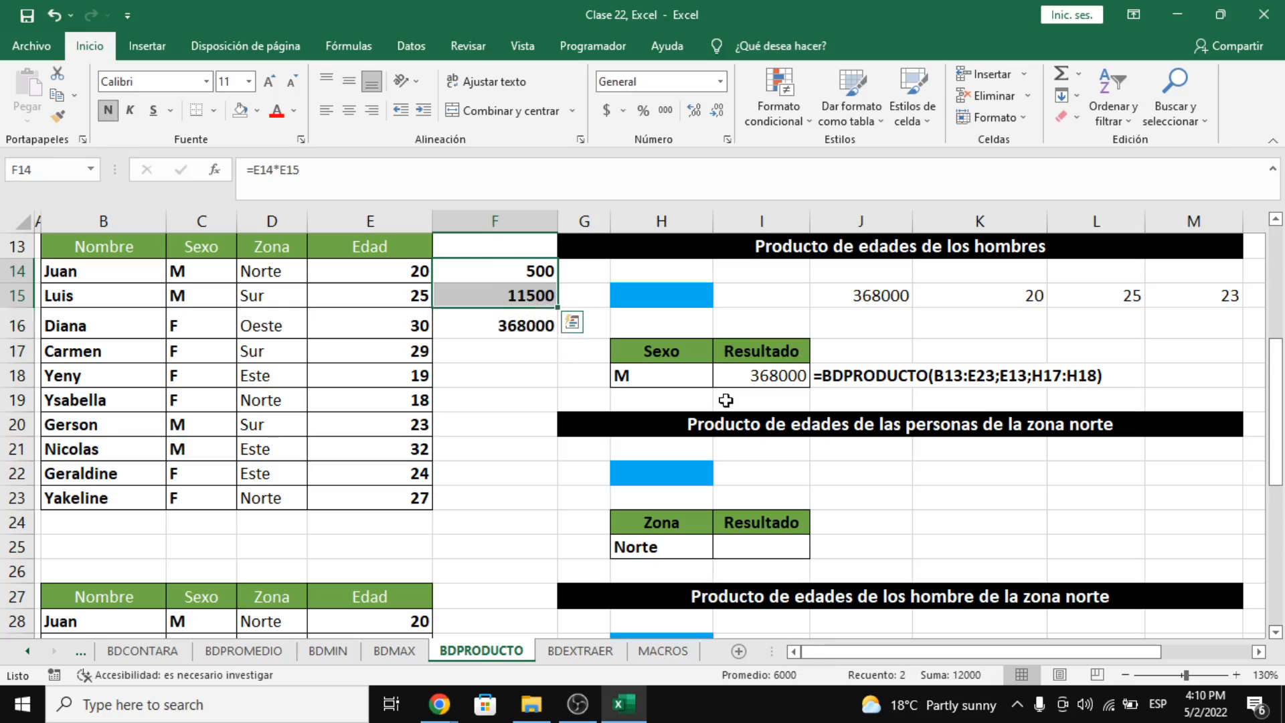
{"action": "left_click", "coordinate": [789, 542]}
{"action": "type", "text": "="}
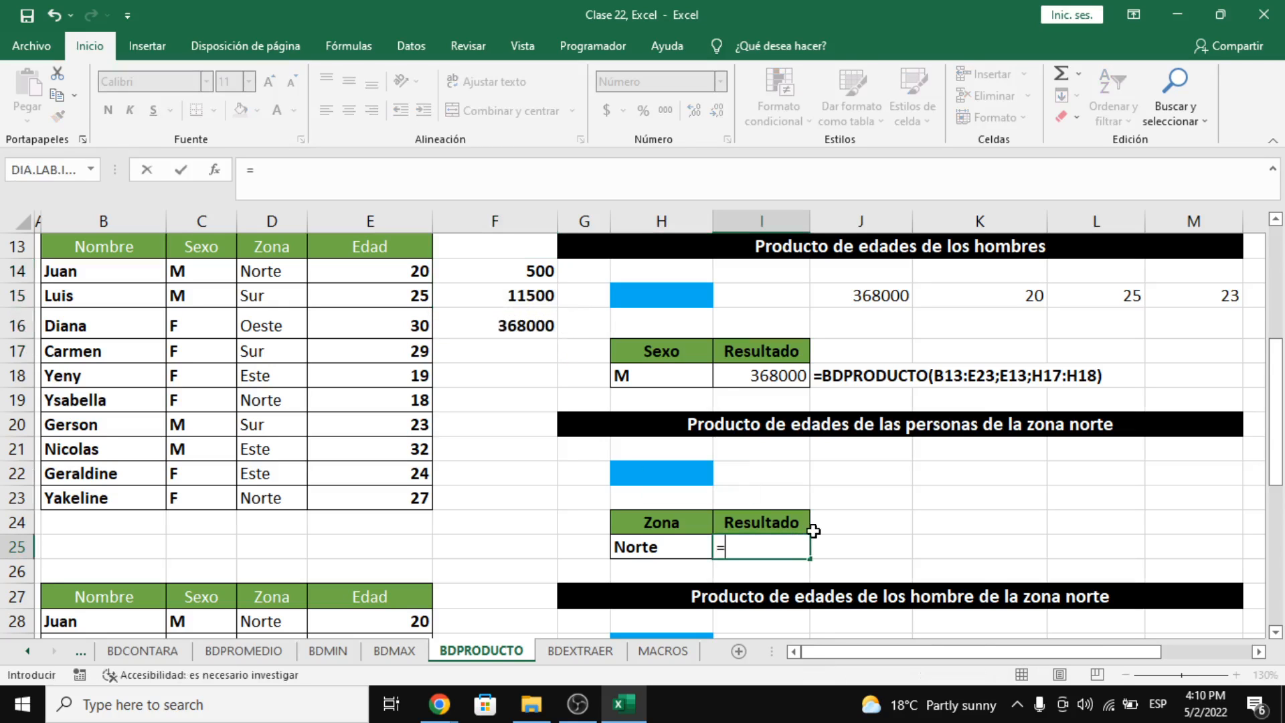
{"action": "type", "text": "BDPRO"}
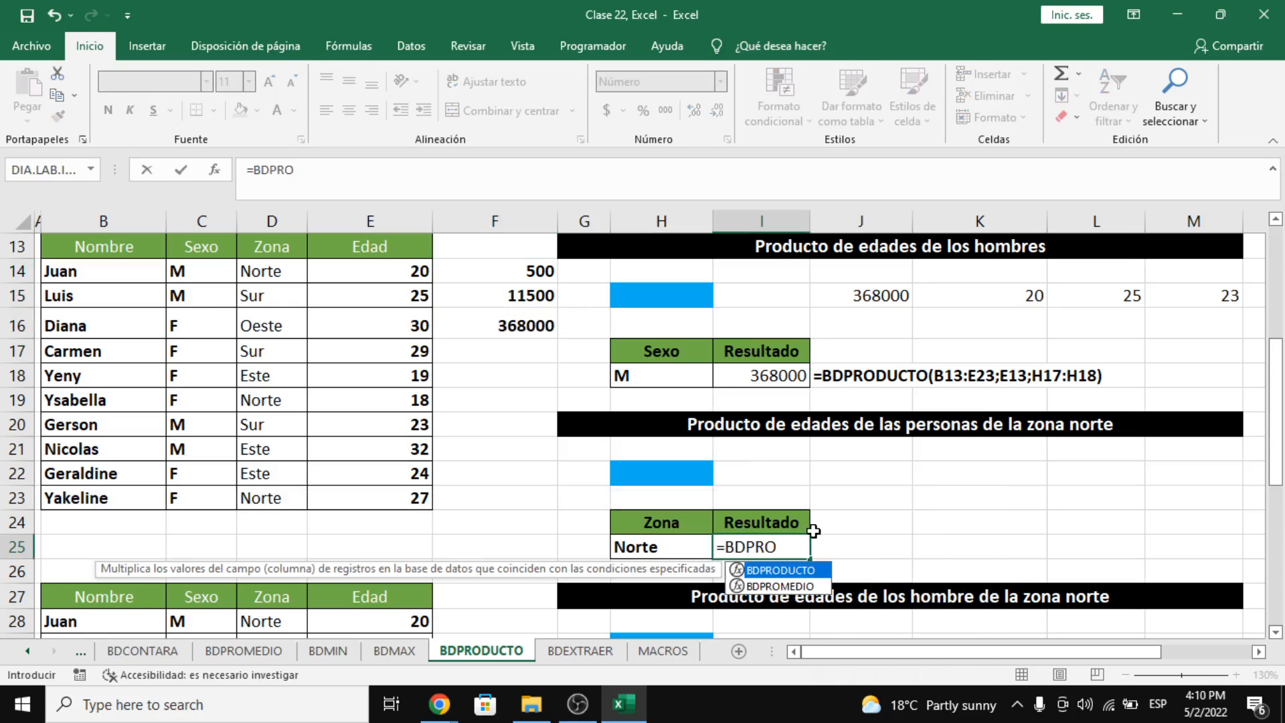
{"action": "key", "text": "Tab"}
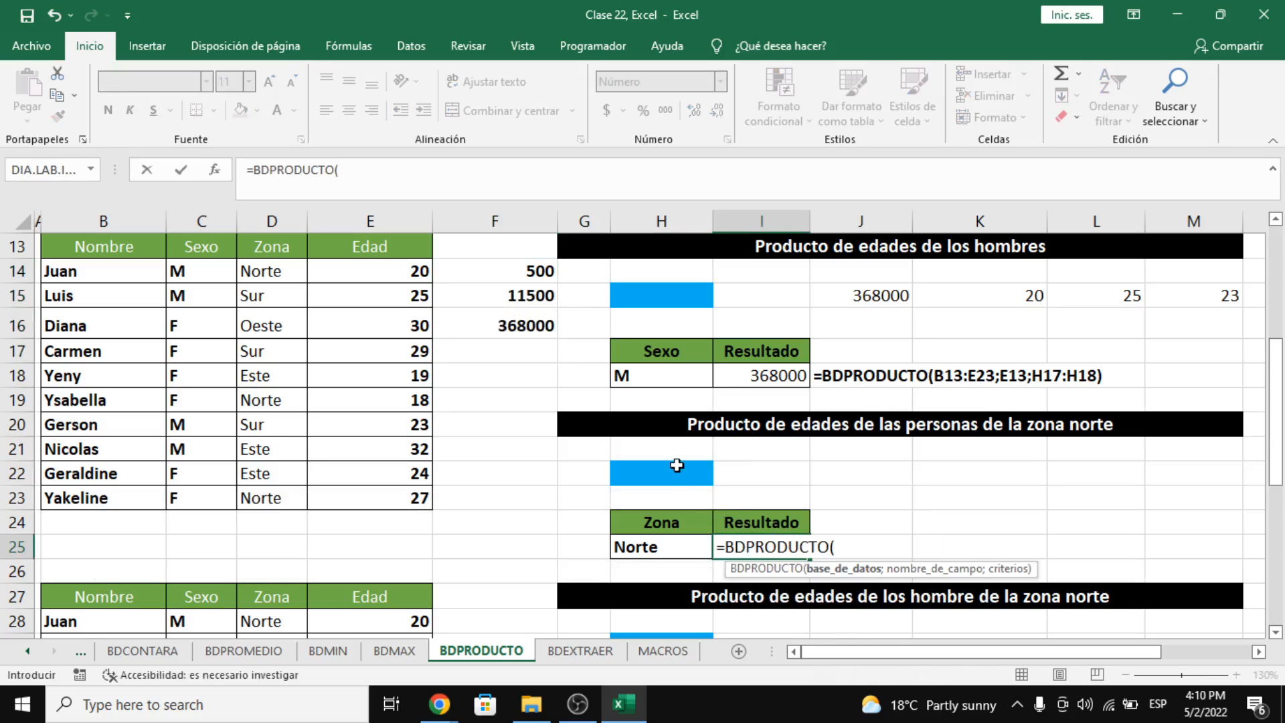
{"action": "left_click_drag", "start_coordinate": [149, 245], "coordinate": [362, 513]}
{"action": "type", "text": ";"}
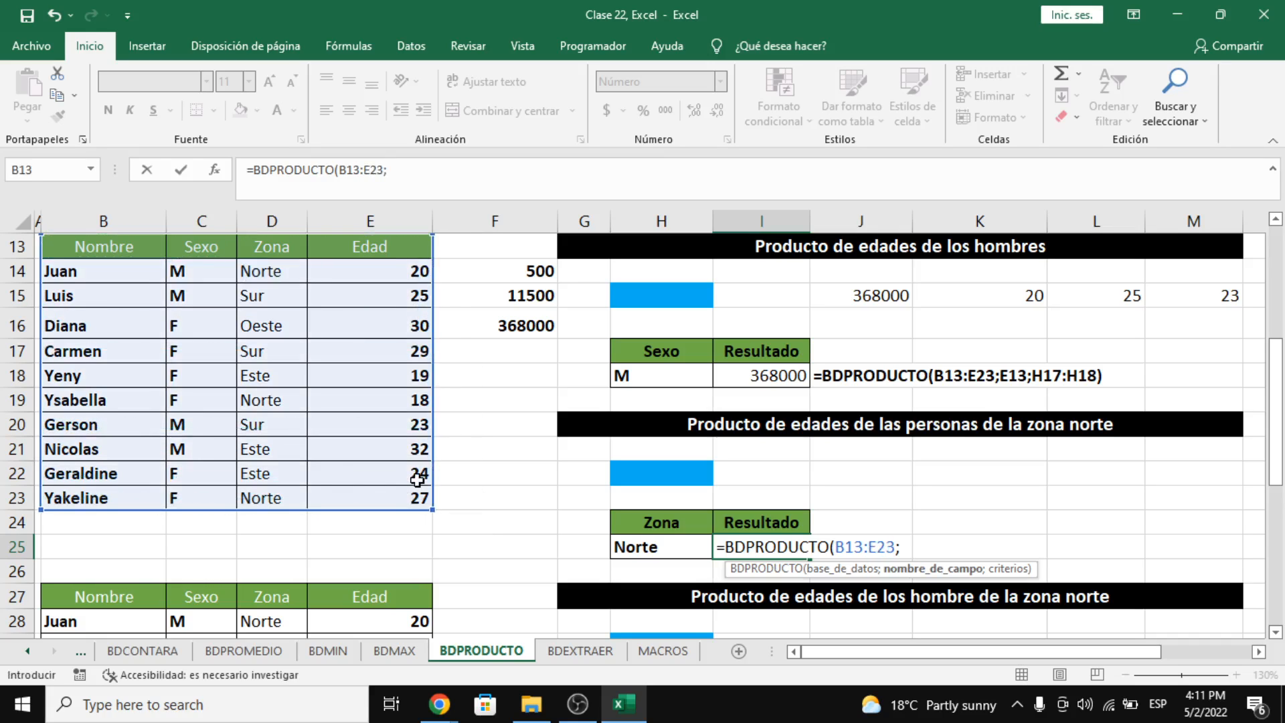
Step: Complete the formula in I25 with field E13 and criteria range H24:H25
{"action": "left_click", "coordinate": [408, 250]}
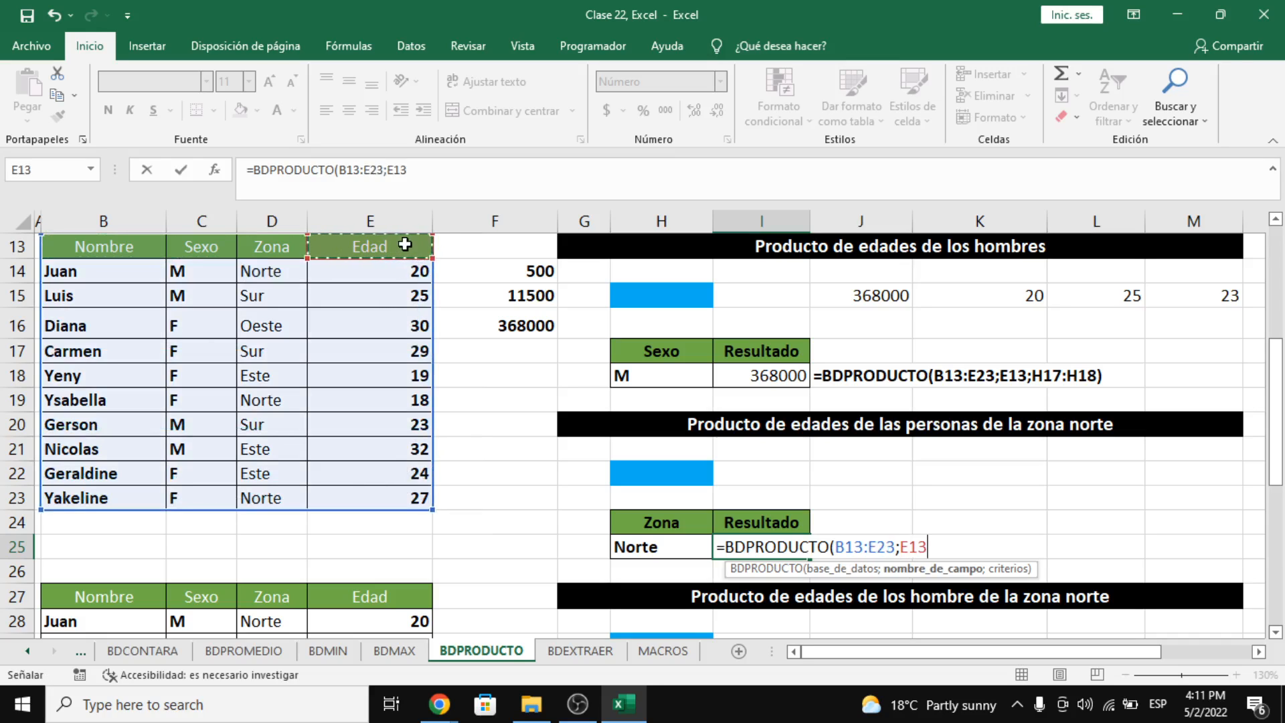
{"action": "type", "text": ";"}
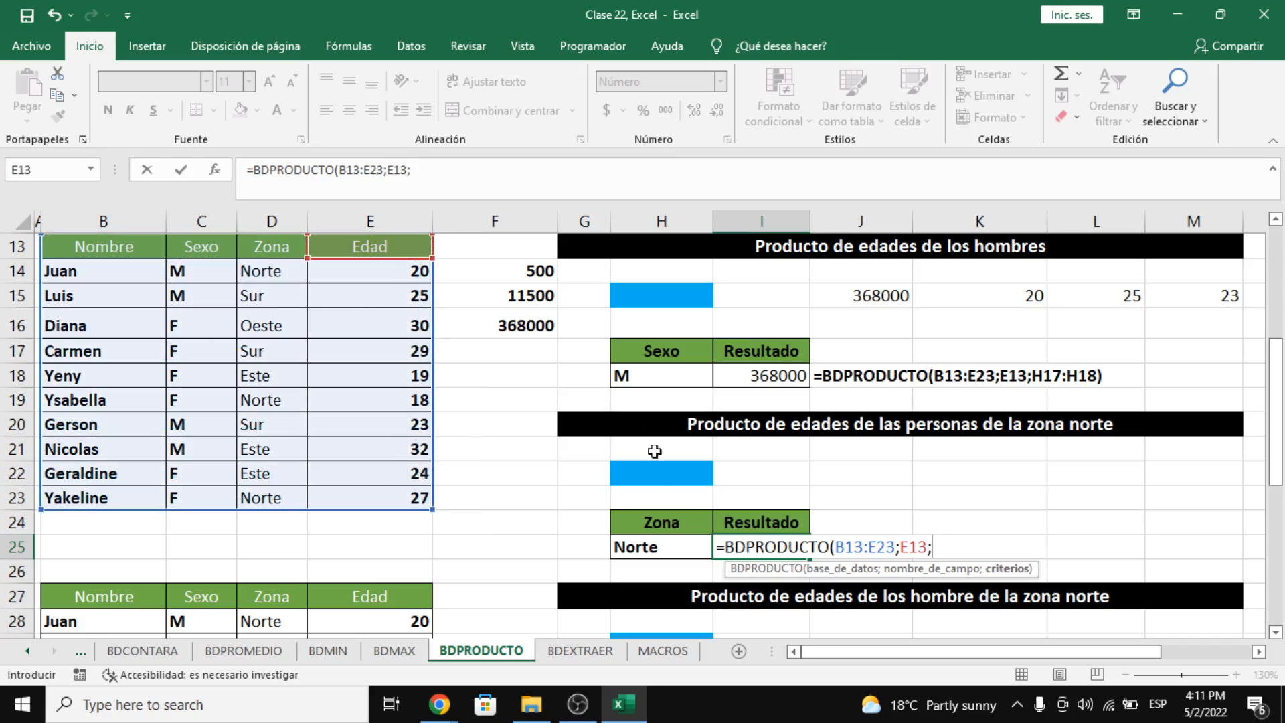
{"action": "left_click_drag", "start_coordinate": [657, 524], "coordinate": [669, 533]}
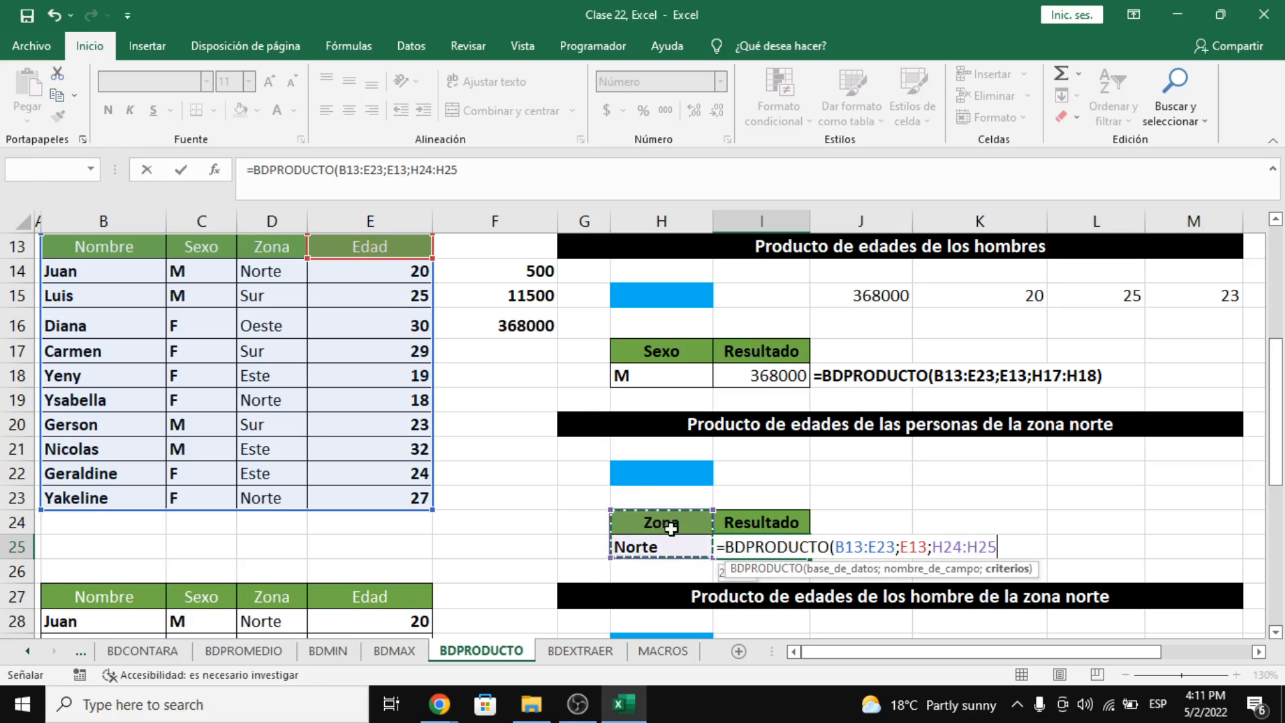
{"action": "key", "text": "Return"}
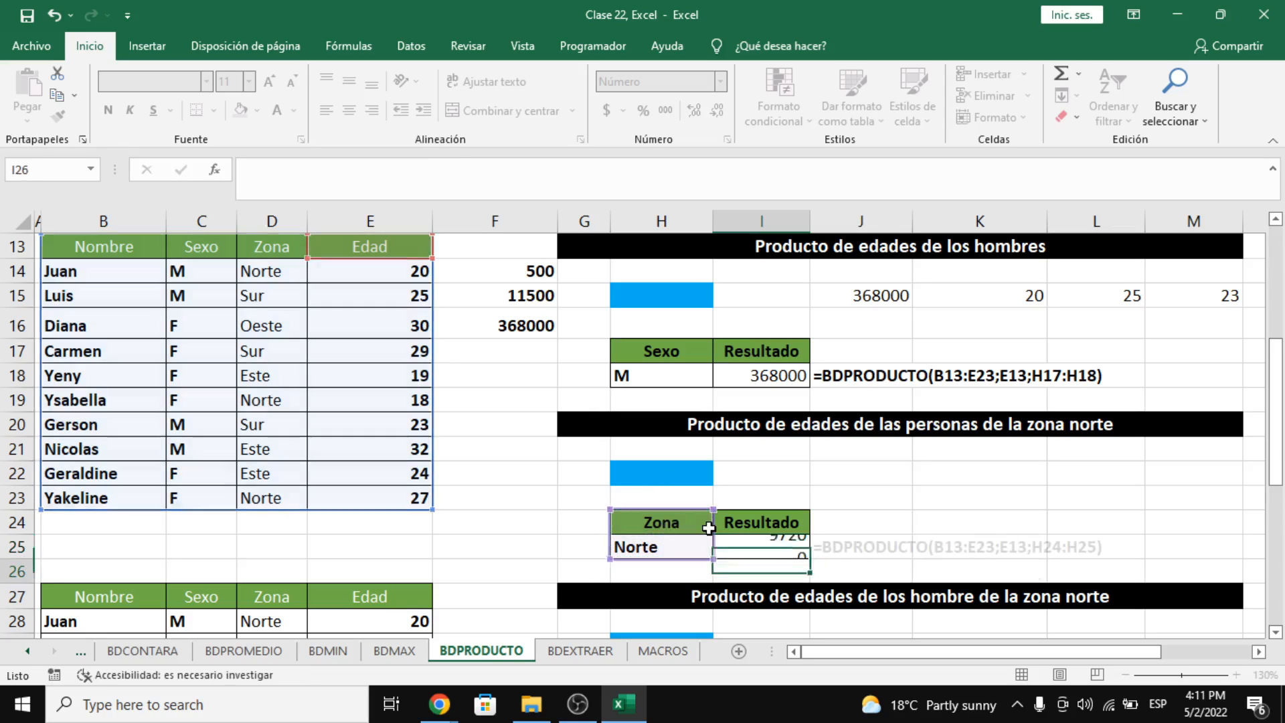
{"action": "left_click", "coordinate": [781, 550]}
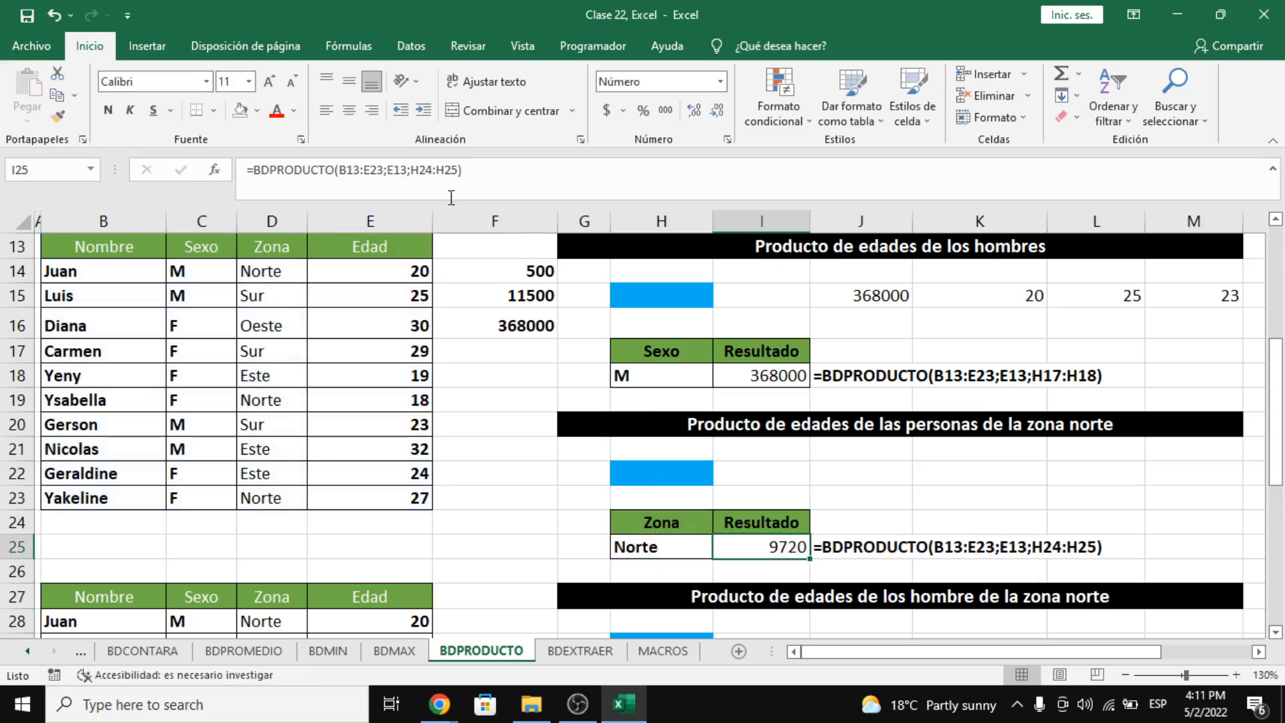
Step: Begin a manual product formula in cell F18 with E14, the first Norte zone age
{"action": "left_click", "coordinate": [486, 376]}
{"action": "type", "text": "="}
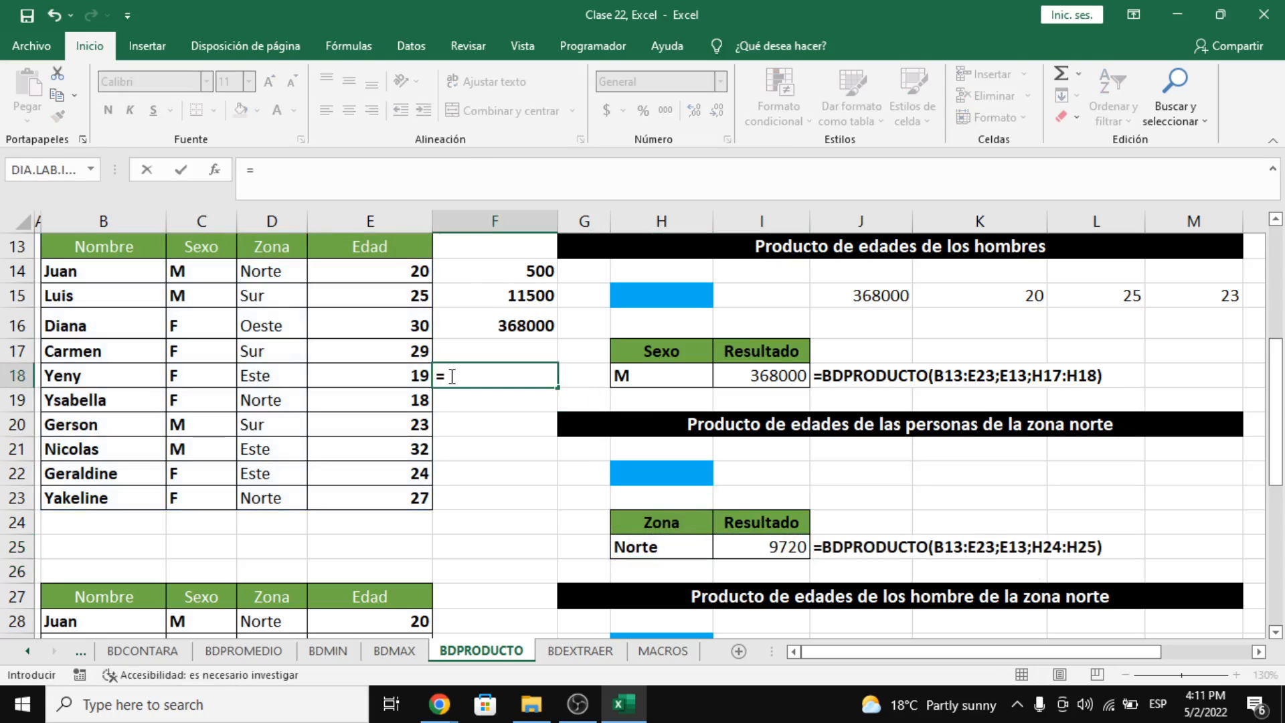
{"action": "key", "text": "Up"}
{"action": "key", "text": "Up"}
{"action": "key", "text": "Up"}
{"action": "key", "text": "Left"}
{"action": "key", "text": "Up"}
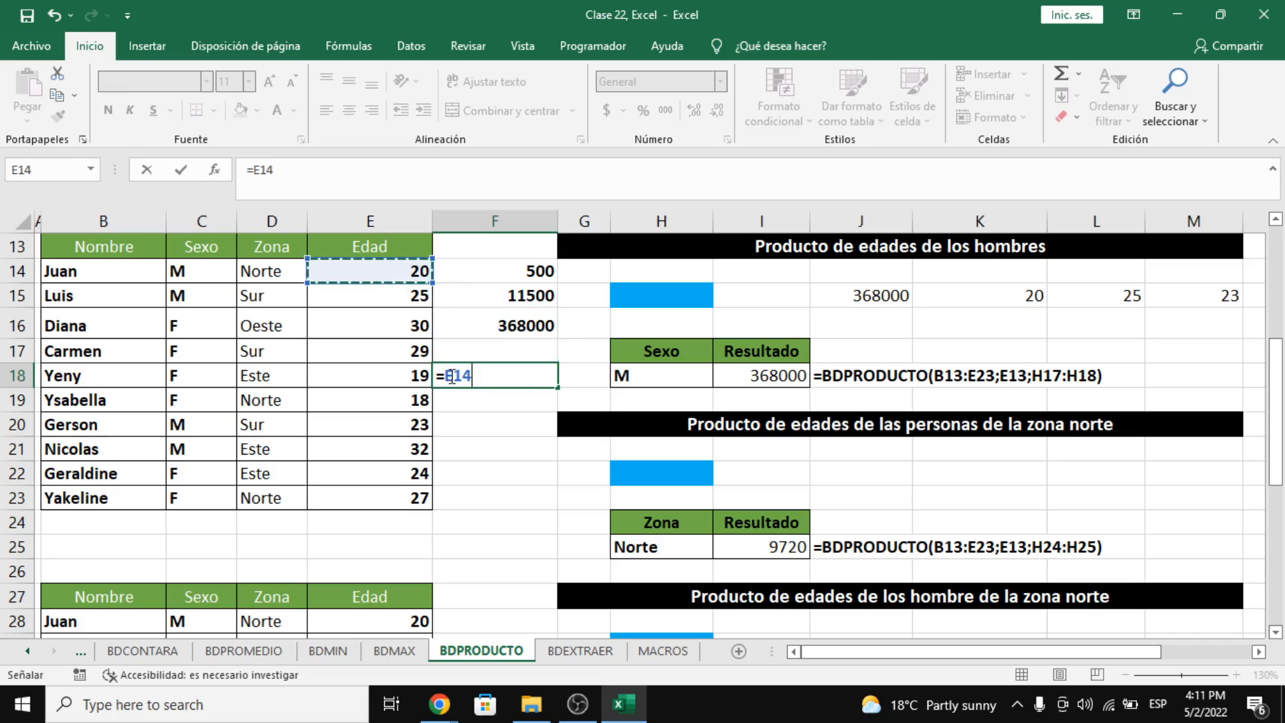
{"action": "type", "text": "¨*"}
{"action": "key", "text": "BackSpace"}
{"action": "key", "text": "BackSpace"}
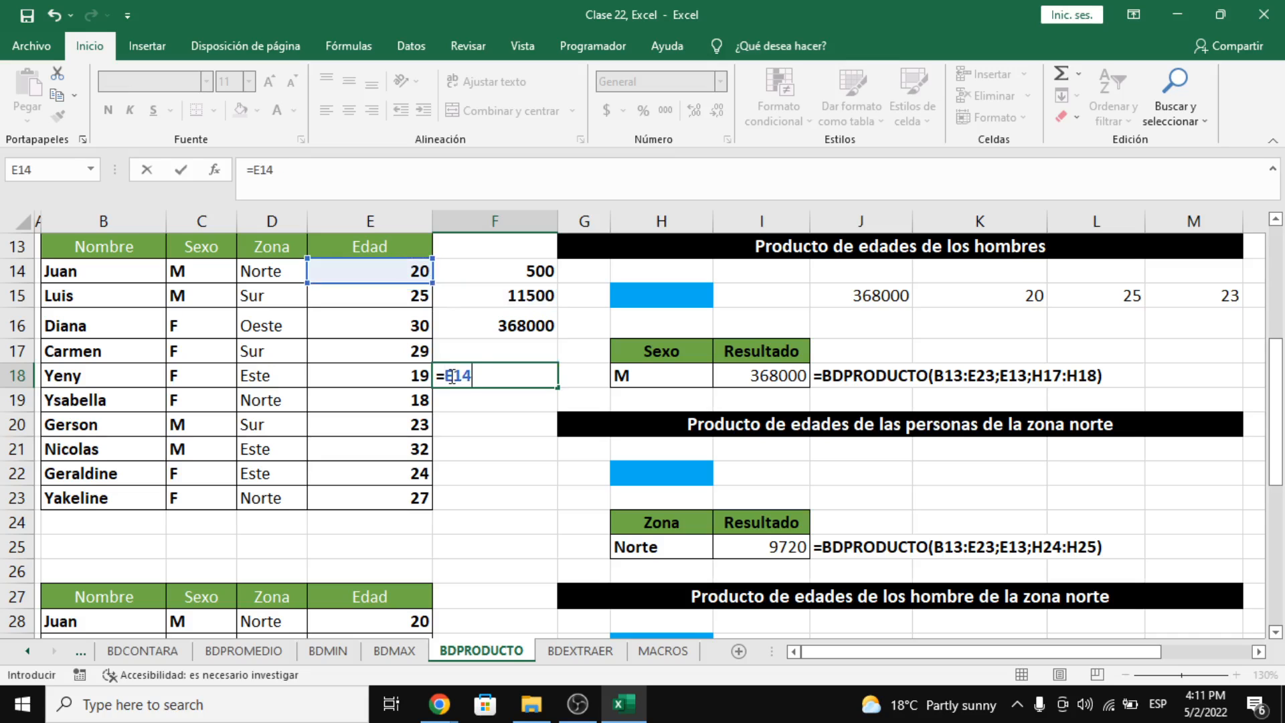
Step: Complete the formula in F18 as =E14*E19*E23 to multiply the three Norte zone ages
{"action": "type", "text": "*"}
{"action": "key", "text": "Left"}
{"action": "key", "text": "Down"}
{"action": "type", "text": "*"}
{"action": "key", "text": "Down"}
{"action": "key", "text": "Down"}
{"action": "key", "text": "Down"}
{"action": "key", "text": "Down"}
{"action": "key", "text": "Left"}
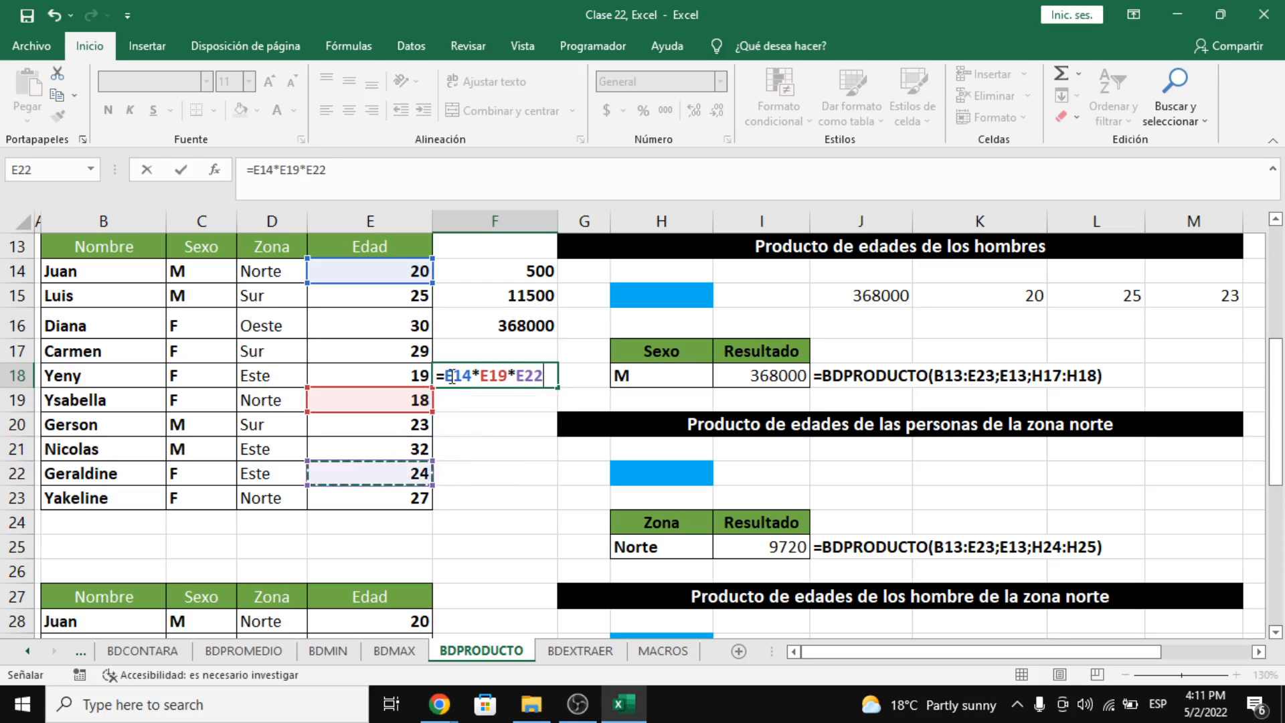
{"action": "key", "text": "Down"}
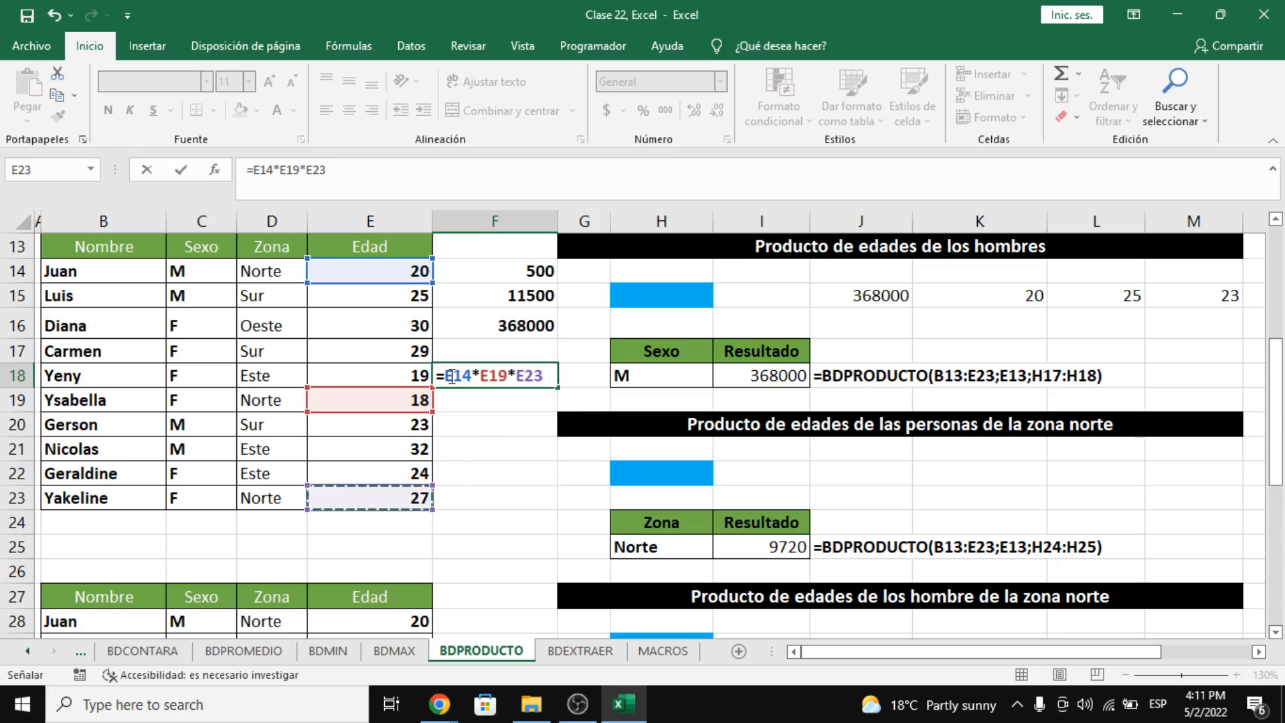
{"action": "key", "text": "Return"}
{"action": "left_click", "coordinate": [451, 376]}
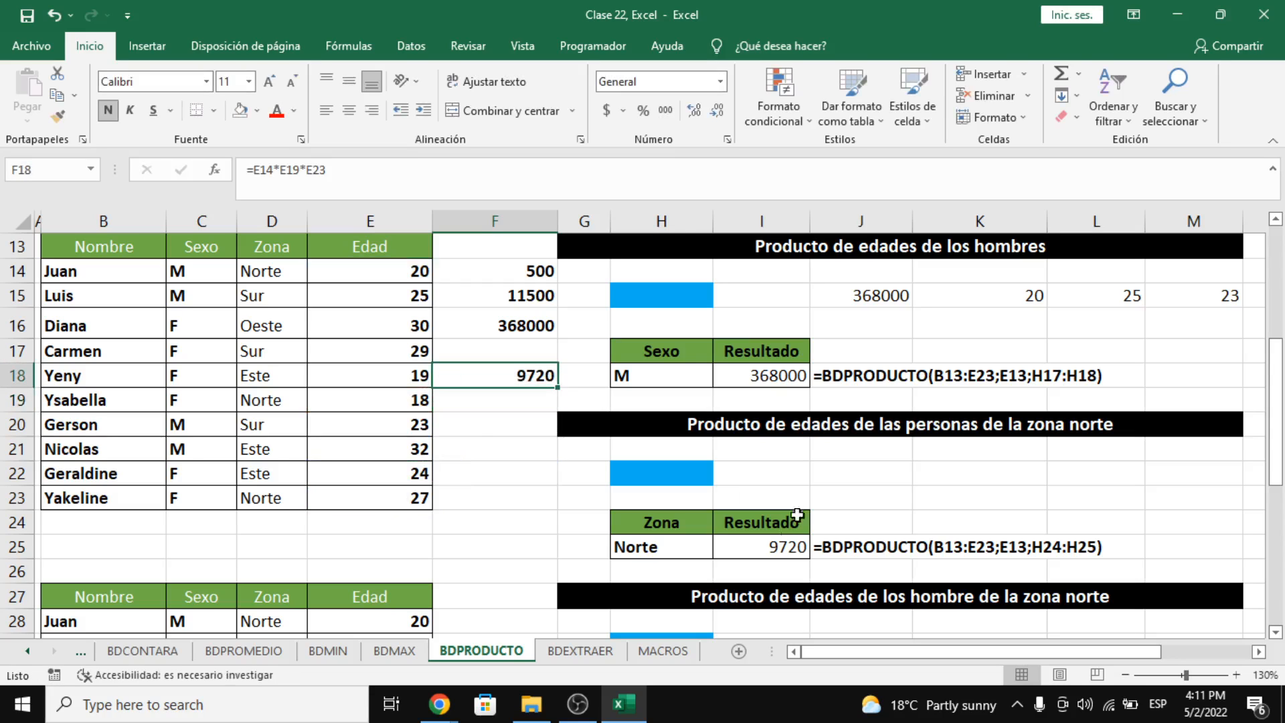
Step: Compare the BDPRODUCTO result in I25 with the manual Norte zone product in F18
{"action": "left_click", "coordinate": [762, 567]}
{"action": "left_click", "coordinate": [750, 552]}
{"action": "left_click", "coordinate": [516, 379]}
{"action": "left_click", "coordinate": [737, 547]}
{"action": "left_click", "coordinate": [518, 375]}
Step: Begin a BDPRODUCTO formula in J32 for the men of the Norte zone, with B27:E37 as its database
{"action": "scroll", "coordinate": [534, 427], "scroll_direction": "down", "scroll_amount": 3}
{"action": "scroll", "coordinate": [534, 426], "scroll_direction": "down", "scroll_amount": 2}
{"action": "scroll", "coordinate": [545, 424], "scroll_direction": "up", "scroll_amount": 1}
{"action": "left_click", "coordinate": [820, 411]}
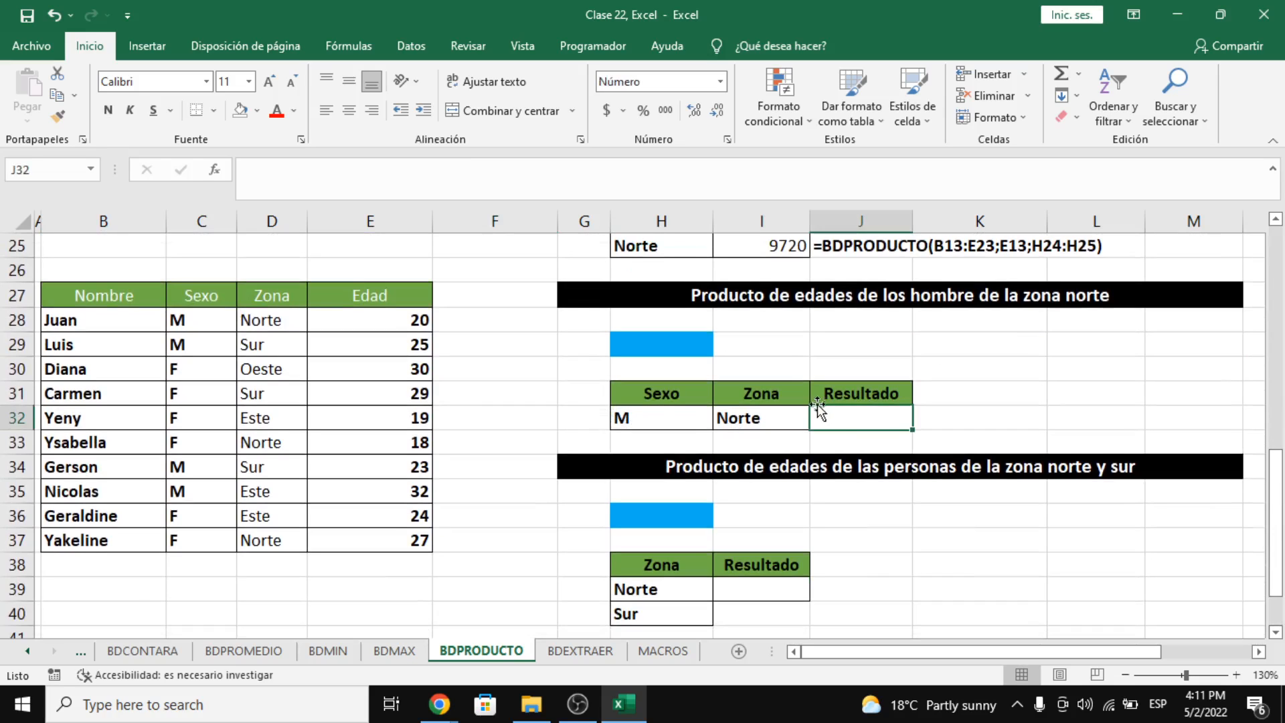
{"action": "scroll", "coordinate": [840, 461], "scroll_direction": "up", "scroll_amount": 4}
{"action": "scroll", "coordinate": [841, 462], "scroll_direction": "down", "scroll_amount": 2}
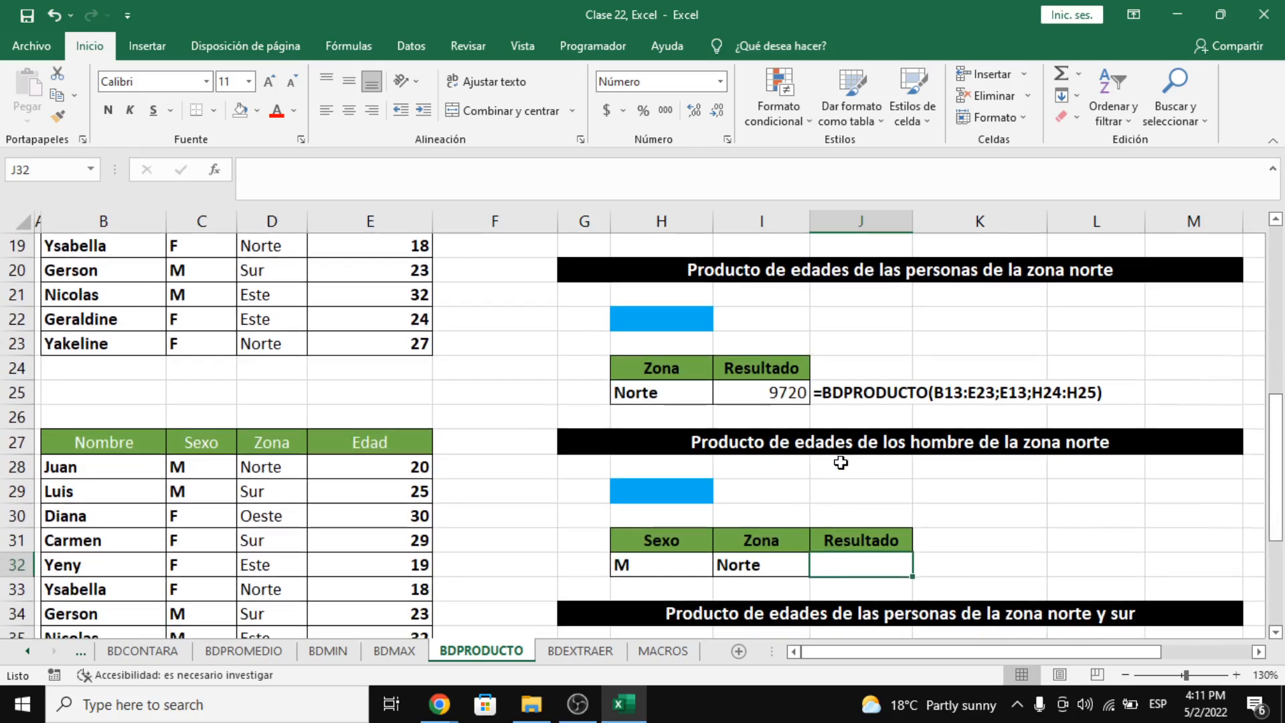
{"action": "type", "text": "=BDPRODUCTO("}
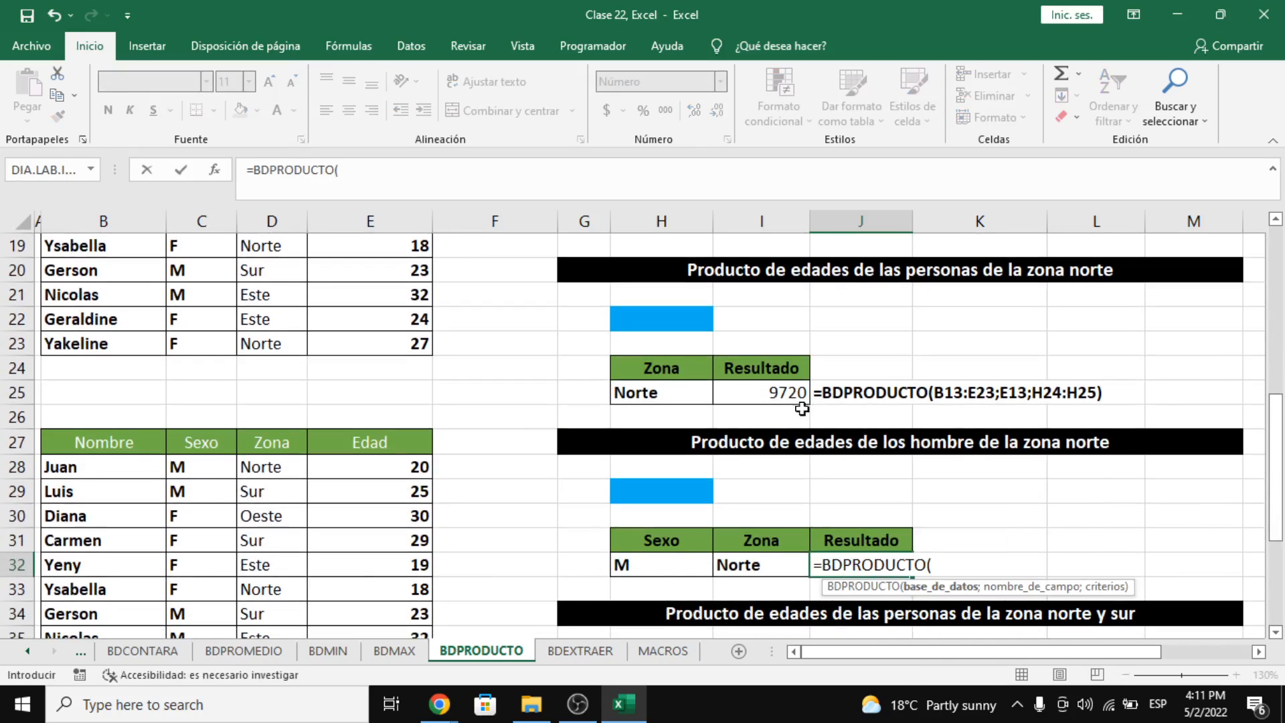
{"action": "scroll", "coordinate": [801, 408], "scroll_direction": "down", "scroll_amount": 2}
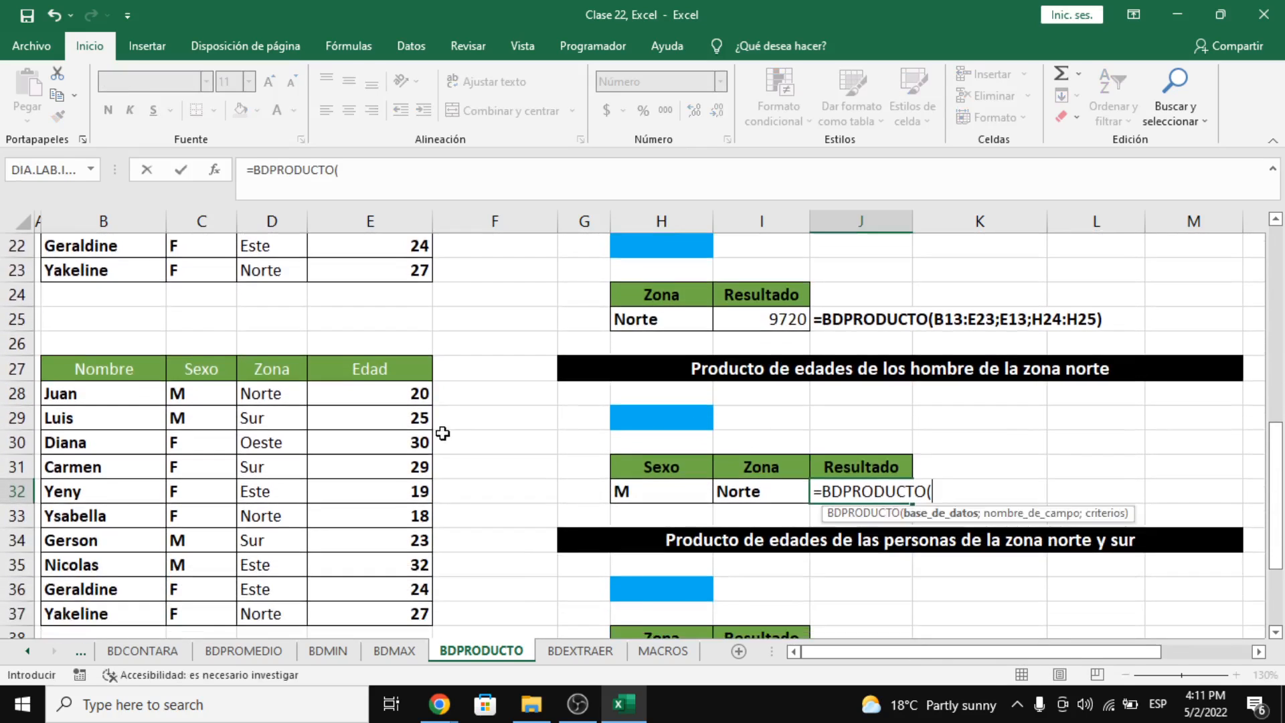
{"action": "left_click_drag", "start_coordinate": [120, 292], "coordinate": [364, 534]}
{"action": "type", "text": ";"}
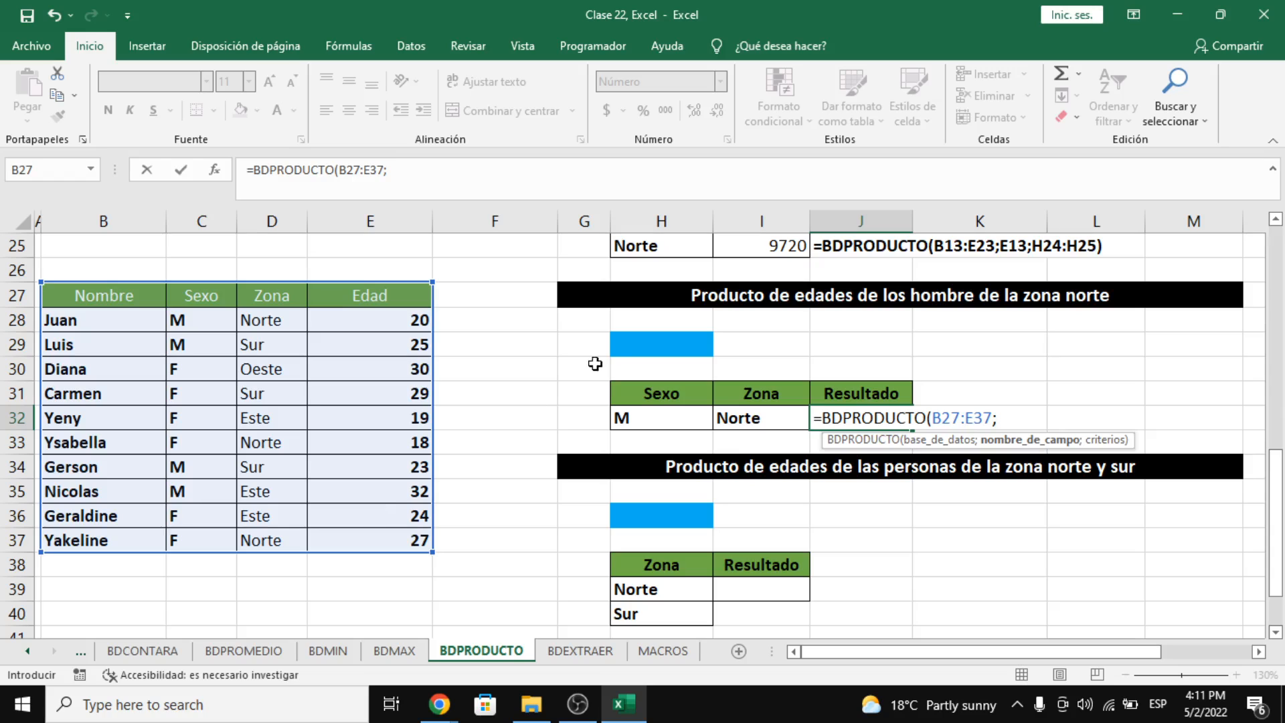
Step: Complete the formula in J32 with field E27 and criteria range H31:I32
{"action": "left_click", "coordinate": [387, 297]}
{"action": "type", "text": ";"}
{"action": "left_click_drag", "start_coordinate": [707, 397], "coordinate": [763, 416]}
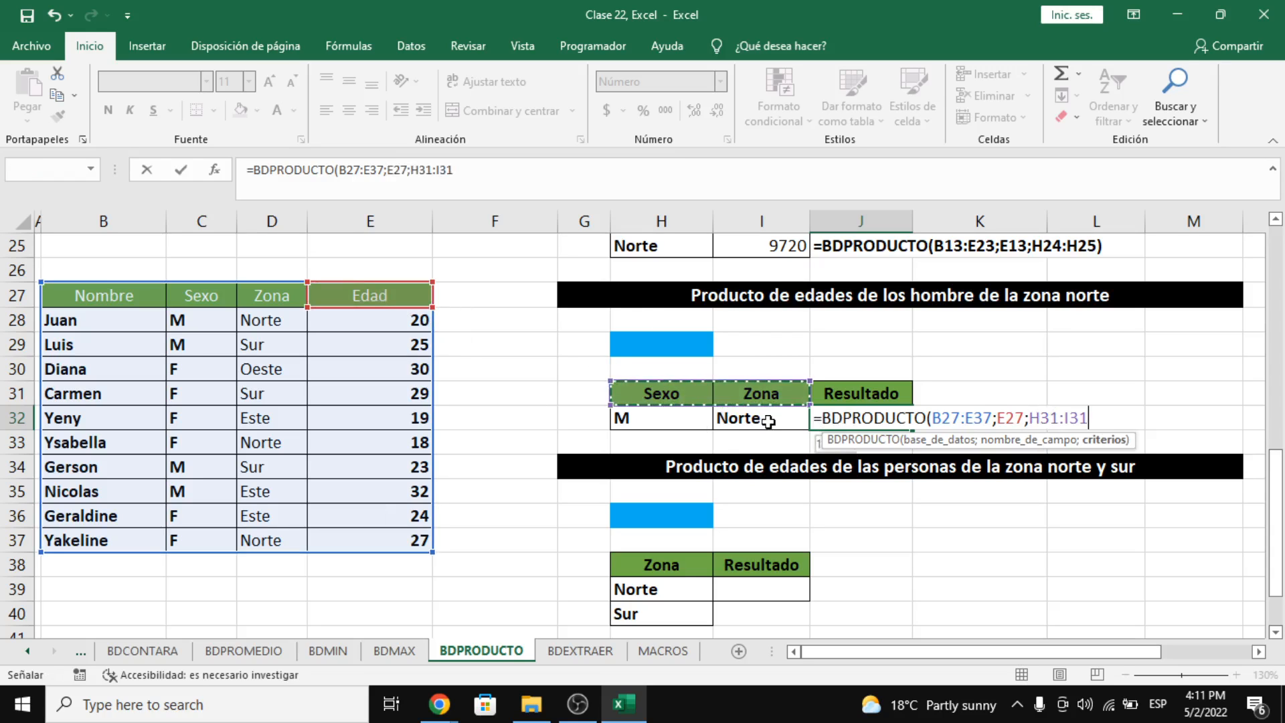
{"action": "key", "text": "Return"}
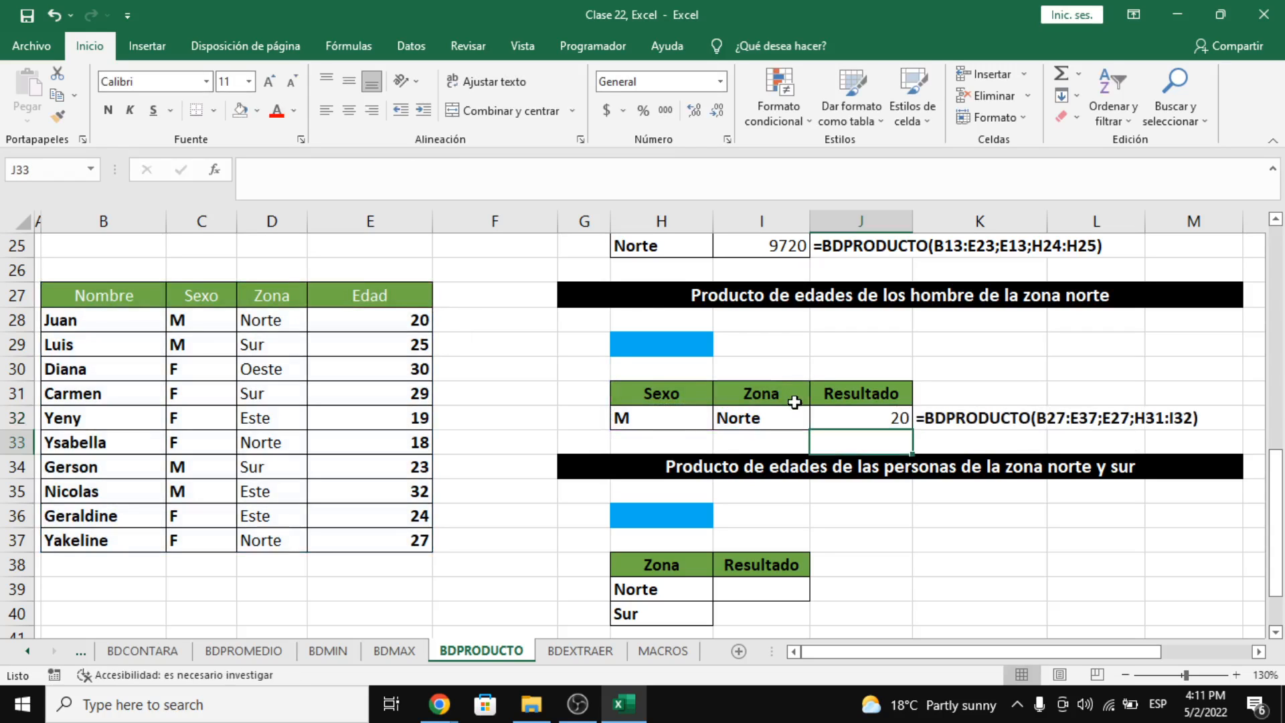
Step: Enter =BDPRODUCTO(B27:E37;E27;H38:H40) in I39 to multiply the ages of people from the Norte and Sur zones
{"action": "left_click", "coordinate": [797, 582]}
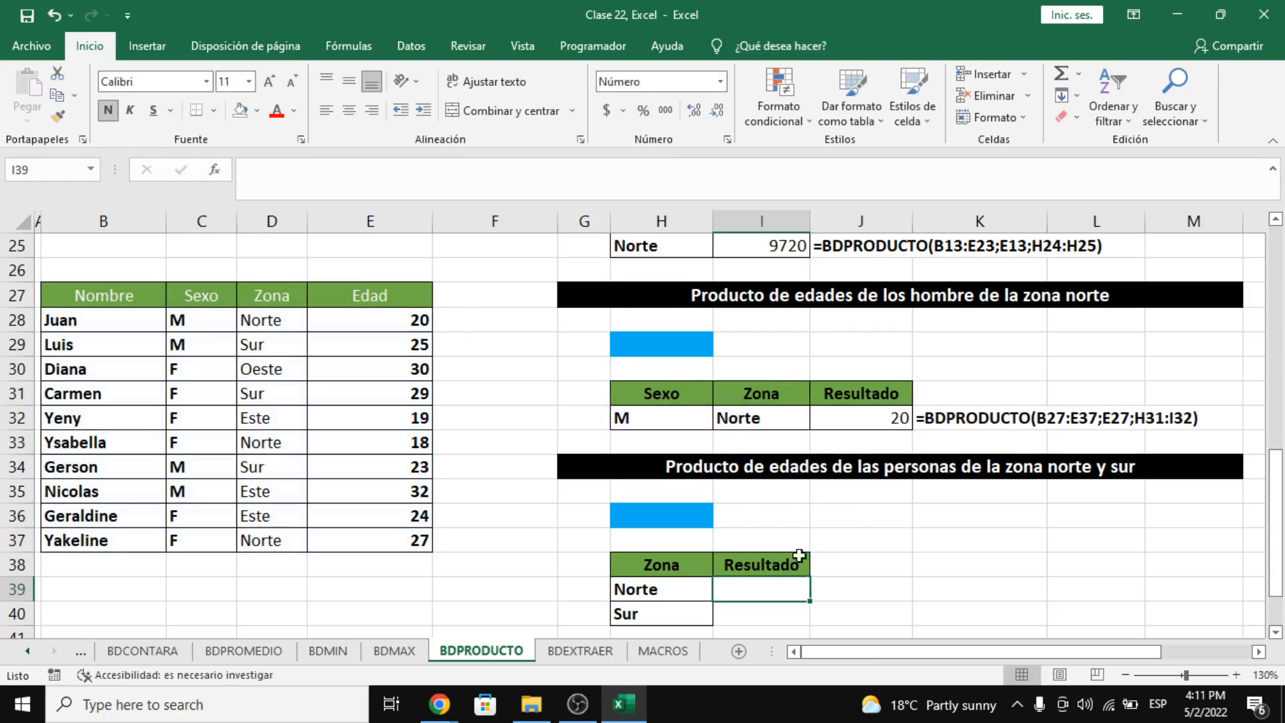
{"action": "type", "text": "="}
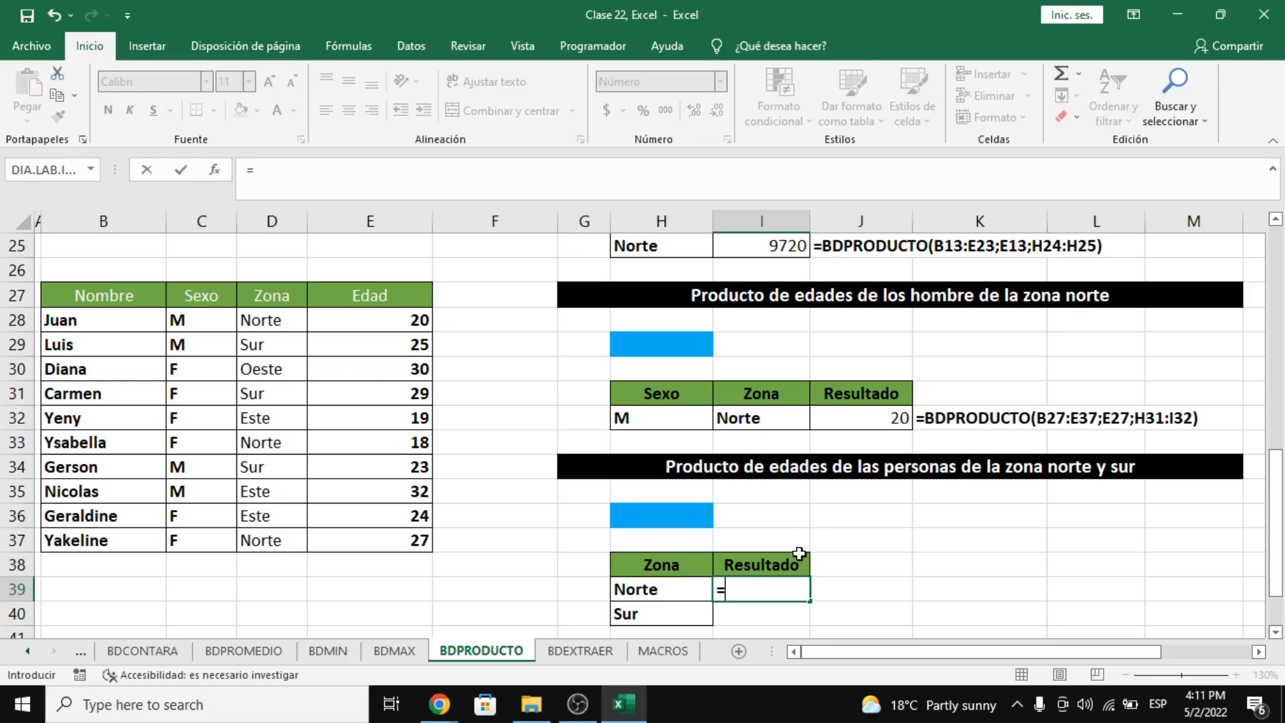
{"action": "type", "text": "BDPRODUCTO("}
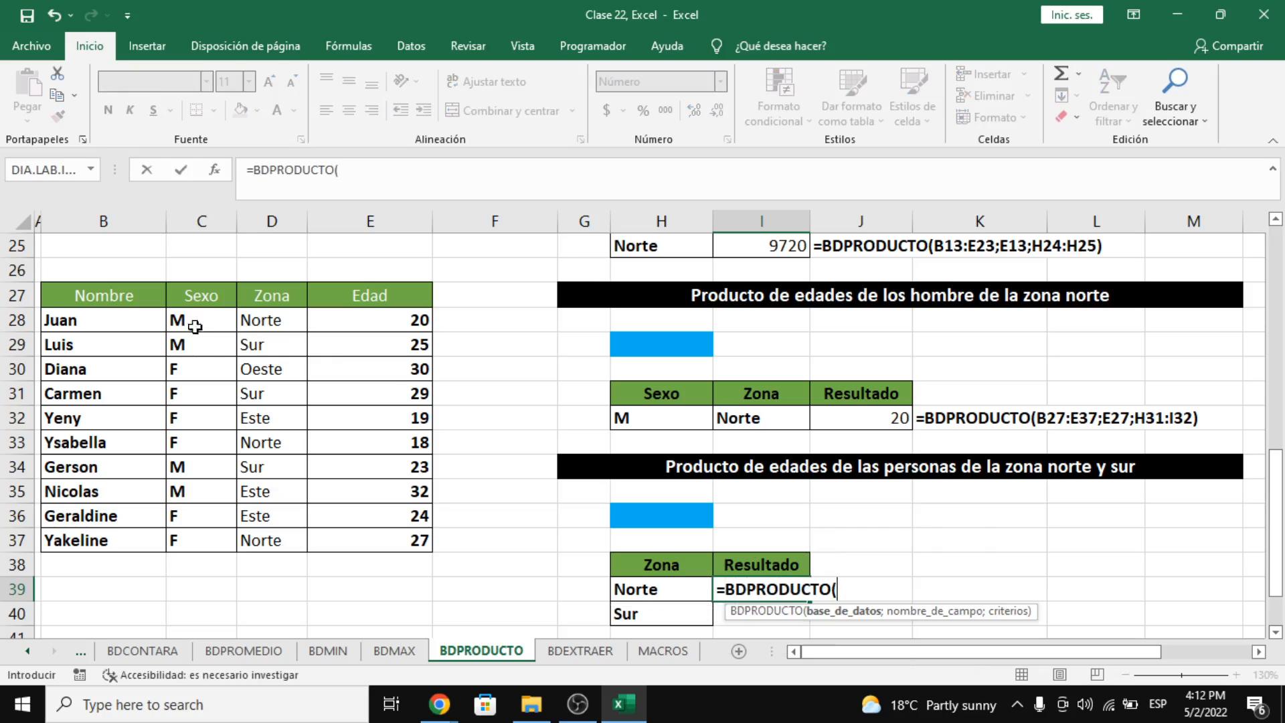
{"action": "left_click_drag", "start_coordinate": [151, 298], "coordinate": [408, 537]}
{"action": "type", "text": ";"}
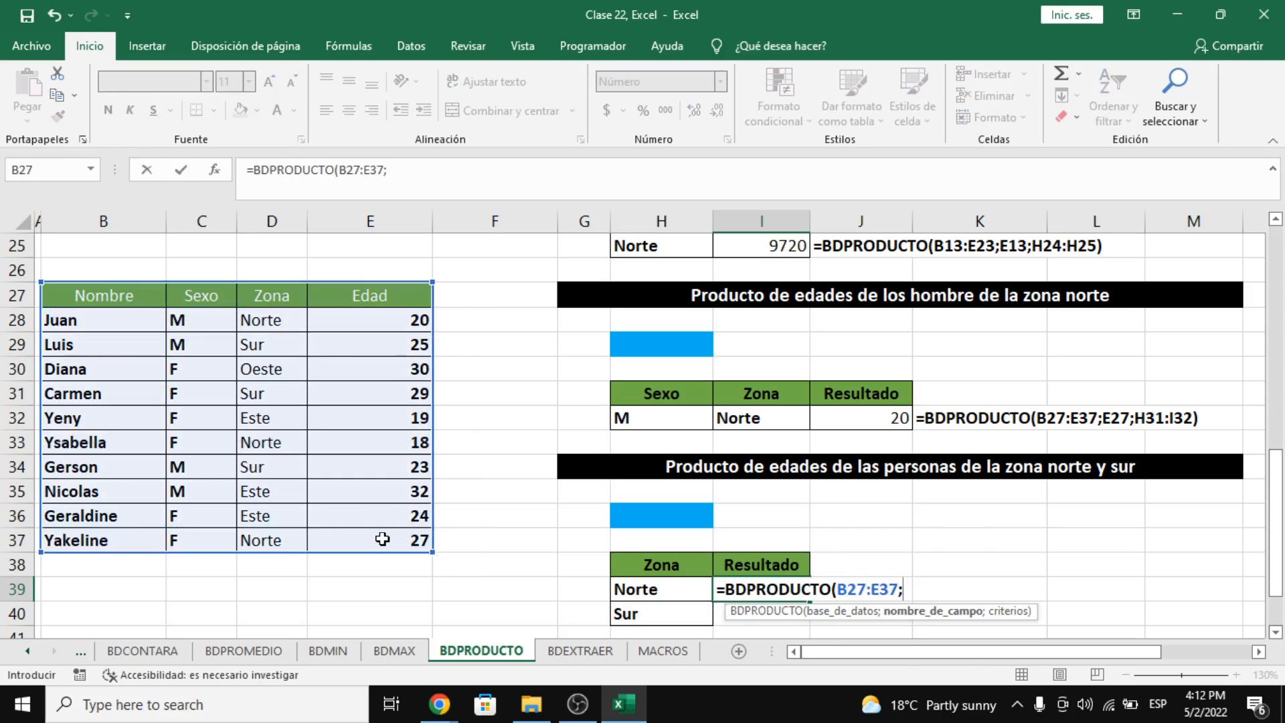
{"action": "left_click", "coordinate": [393, 298]}
{"action": "type", "text": ";"}
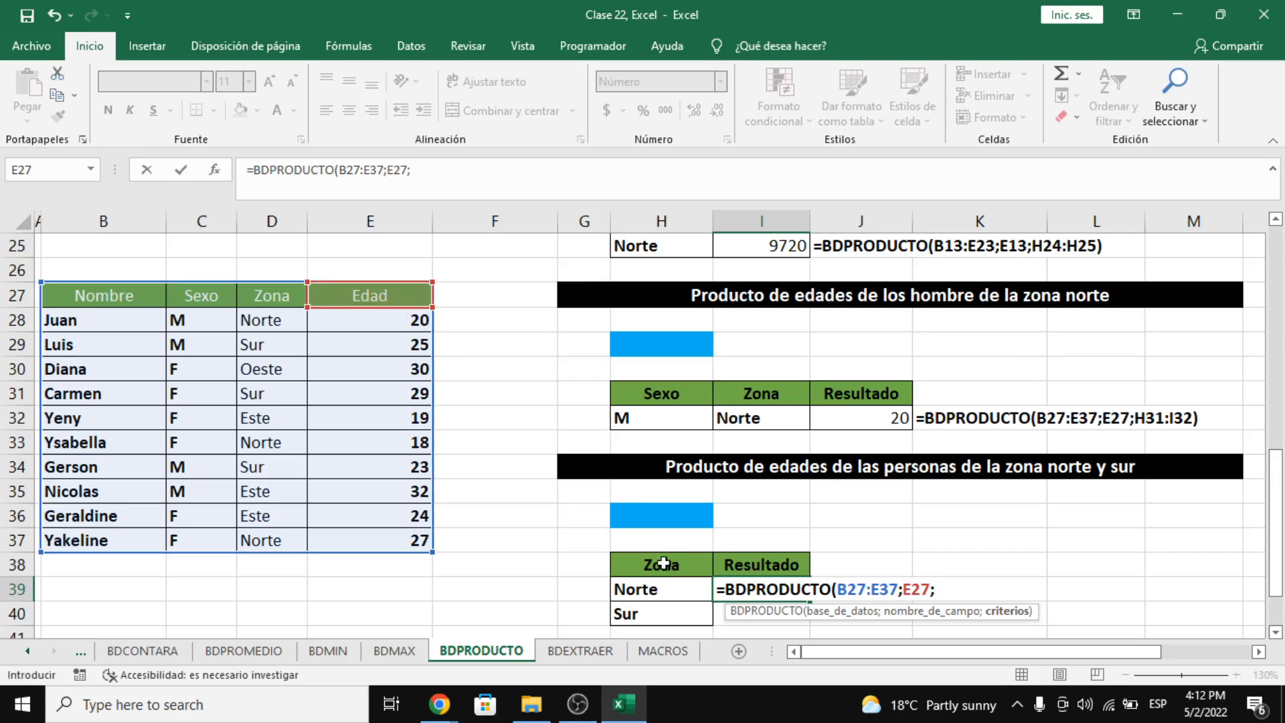
{"action": "left_click_drag", "start_coordinate": [661, 565], "coordinate": [673, 610]}
{"action": "key", "text": "Return"}
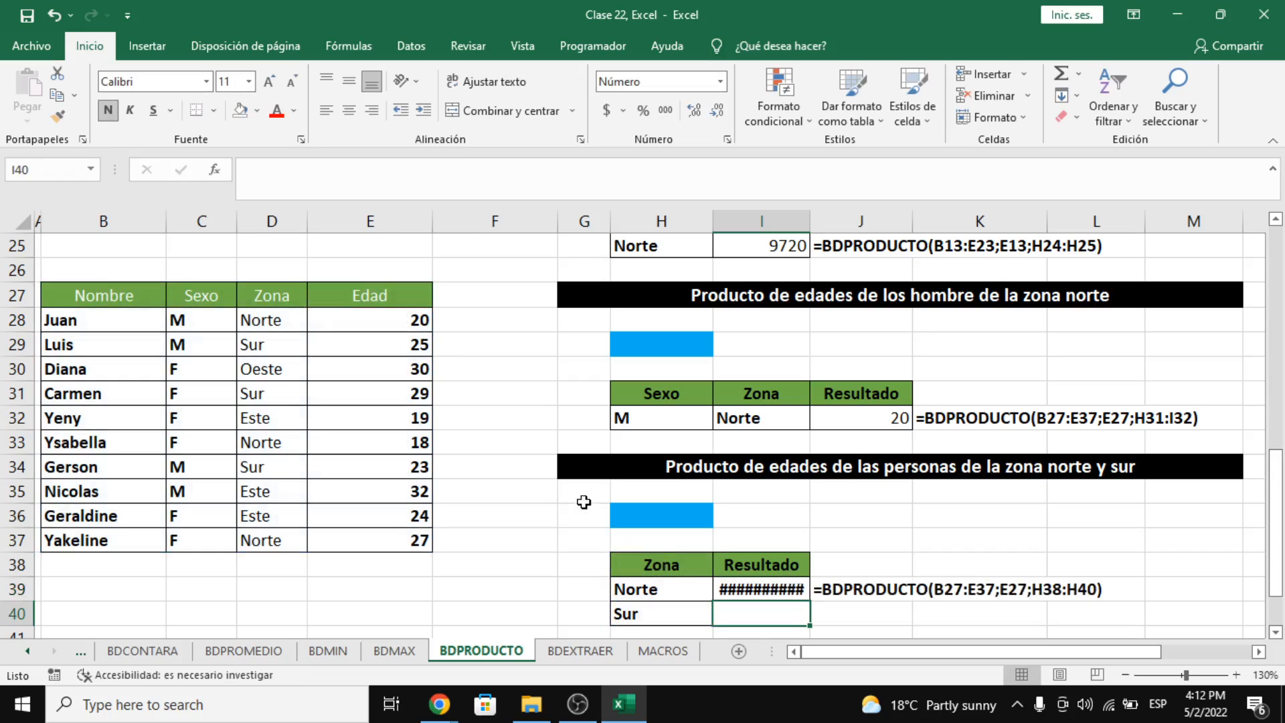
Step: Remove the three decimal places from the result in I39 and resize column I so the whole number fits
{"action": "left_click", "coordinate": [761, 589]}
{"action": "left_click_drag", "start_coordinate": [810, 220], "coordinate": [871, 238]}
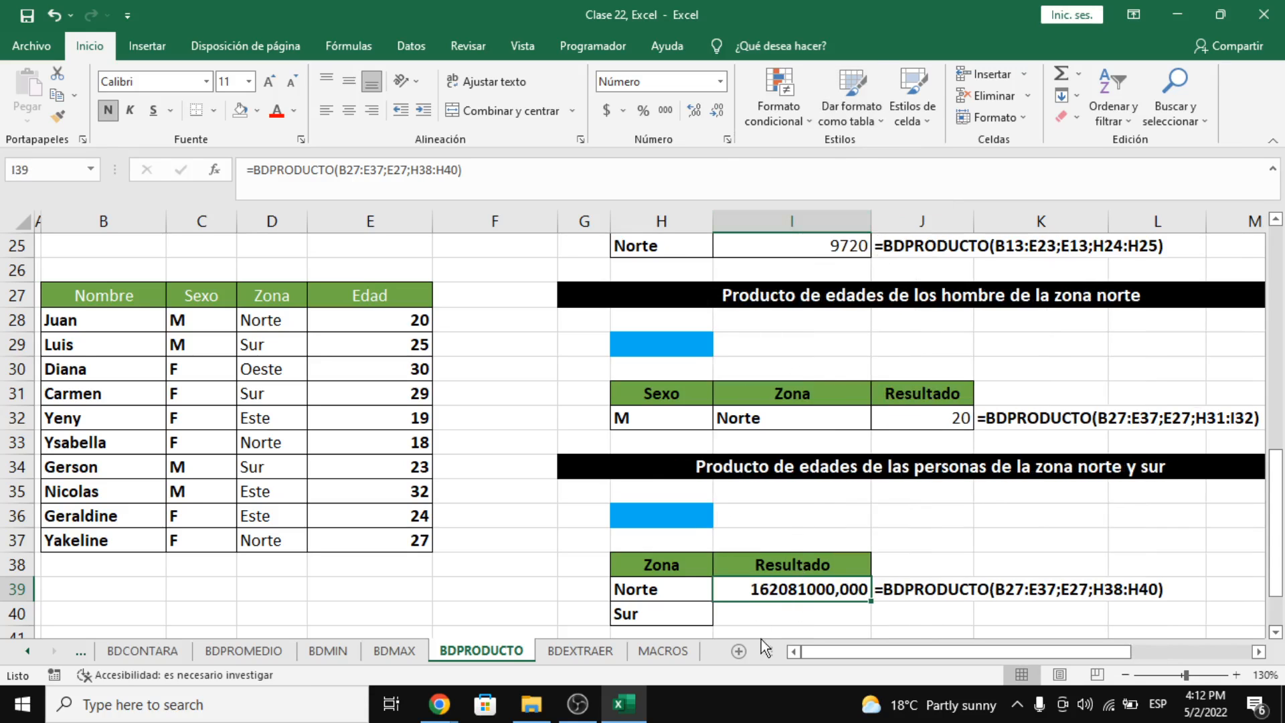
{"action": "left_click", "coordinate": [717, 108]}
{"action": "left_click", "coordinate": [717, 109]}
{"action": "left_click", "coordinate": [716, 108]}
{"action": "left_click", "coordinate": [823, 515]}
{"action": "left_click", "coordinate": [851, 563]}
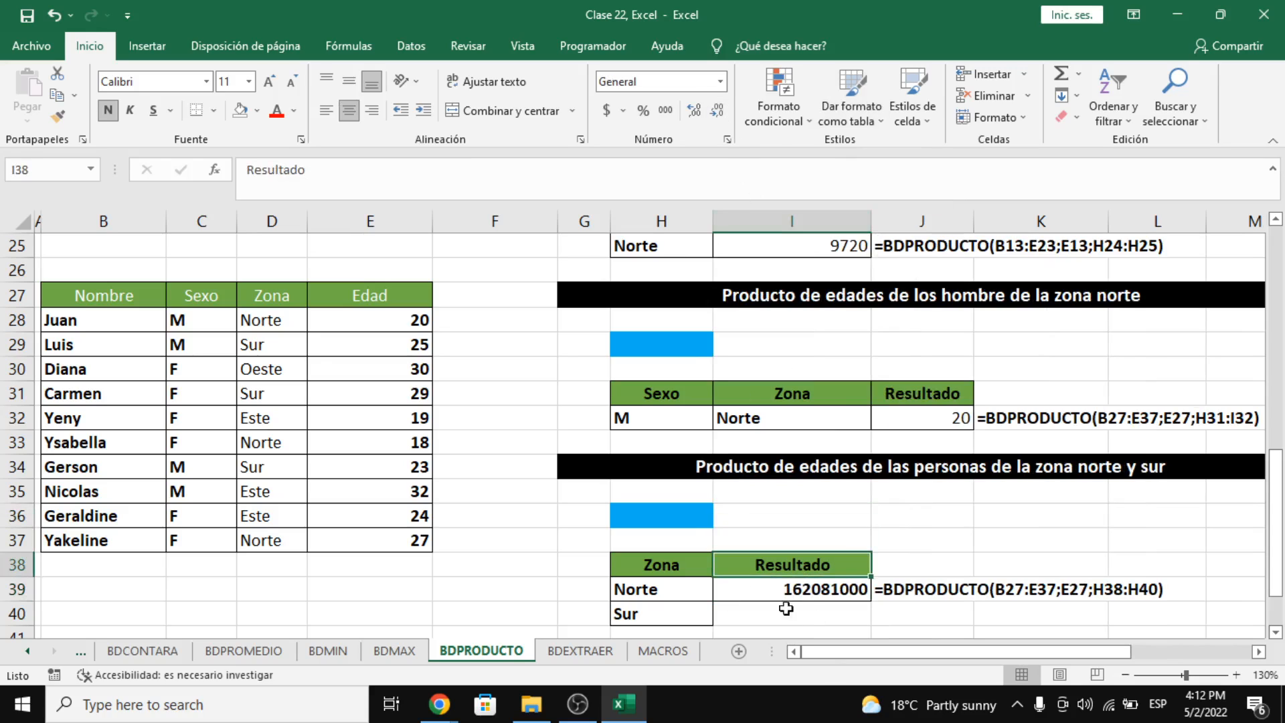
{"action": "left_click_drag", "start_coordinate": [871, 221], "coordinate": [849, 217]}
{"action": "left_click", "coordinate": [793, 586]}
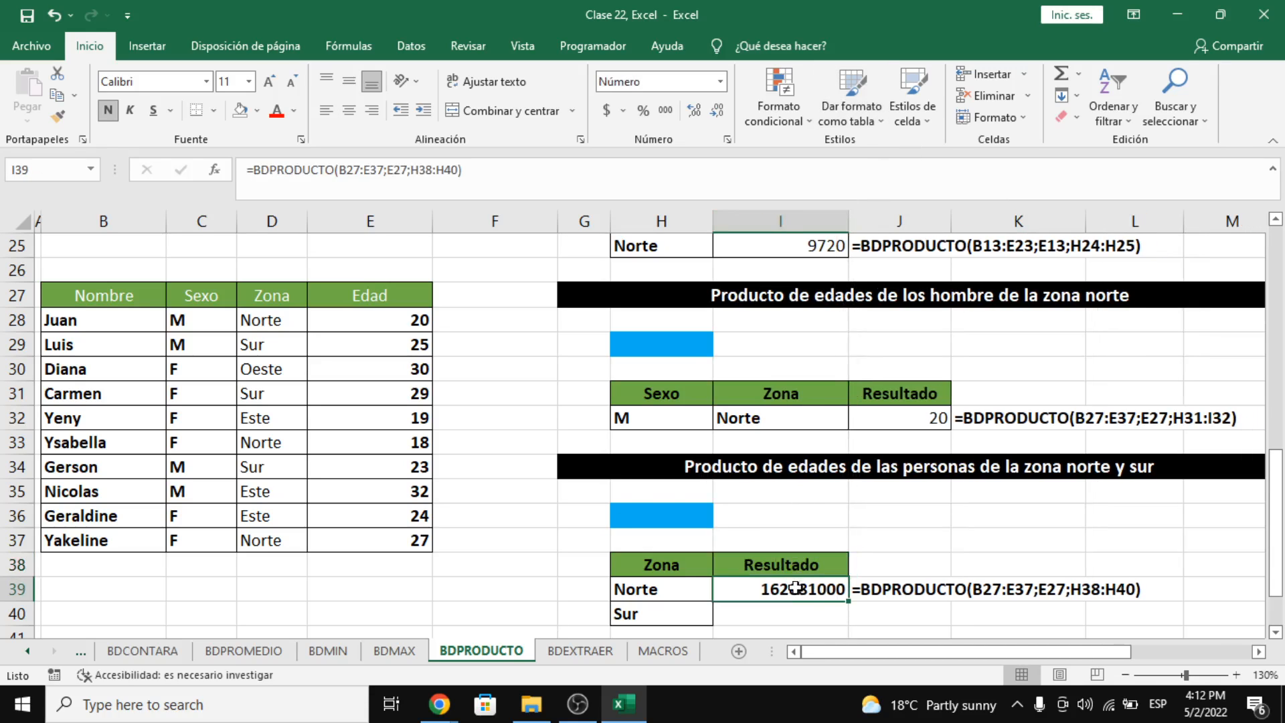
Step: Review the BDPRODUCTO results in I18, I25 and I39 and compare their formulas
{"action": "left_click", "coordinate": [805, 250]}
{"action": "left_click", "coordinate": [823, 587]}
{"action": "left_click", "coordinate": [811, 245]}
{"action": "scroll", "coordinate": [817, 267], "scroll_direction": "up", "scroll_amount": 2}
{"action": "scroll", "coordinate": [818, 279], "scroll_direction": "up", "scroll_amount": 2}
{"action": "left_click", "coordinate": [806, 378]}
{"action": "scroll", "coordinate": [803, 384], "scroll_direction": "up", "scroll_amount": 2}
{"action": "scroll", "coordinate": [805, 384], "scroll_direction": "down", "scroll_amount": 7}
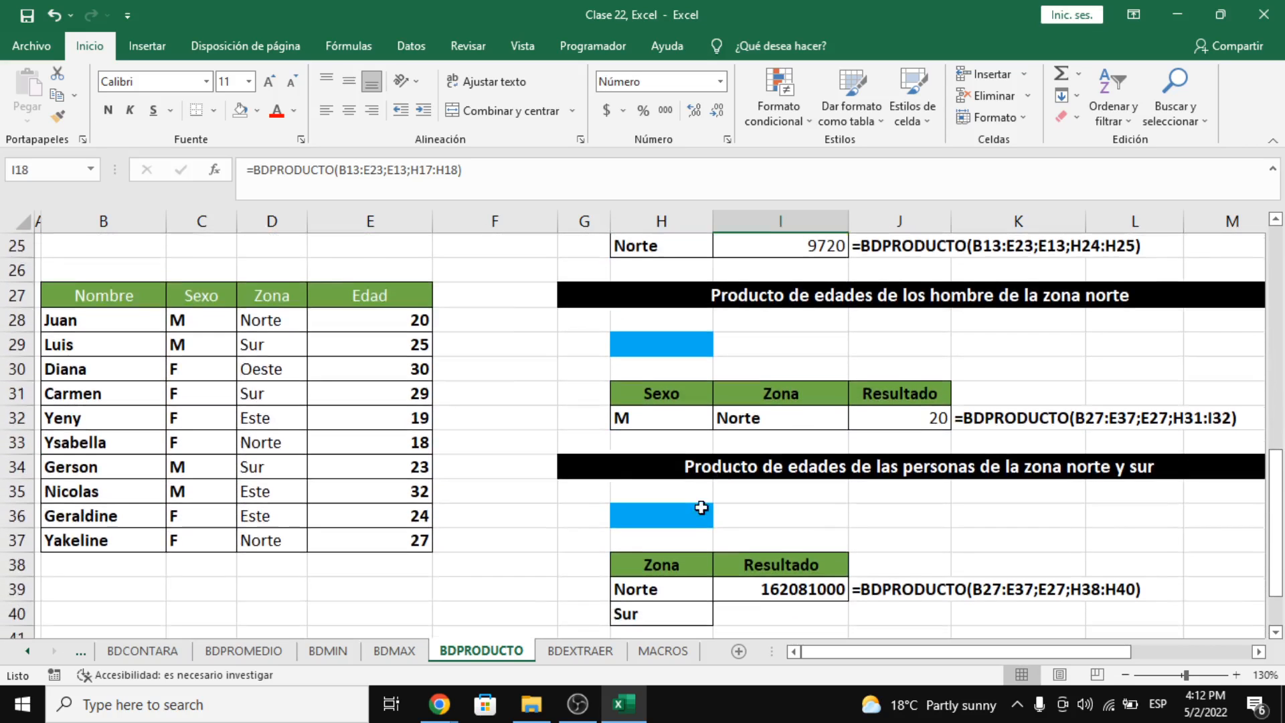
Step: Open the BDEXTRAER sheet and read the function's description about extracting a single value that meets the conditions
{"action": "left_click", "coordinate": [568, 653]}
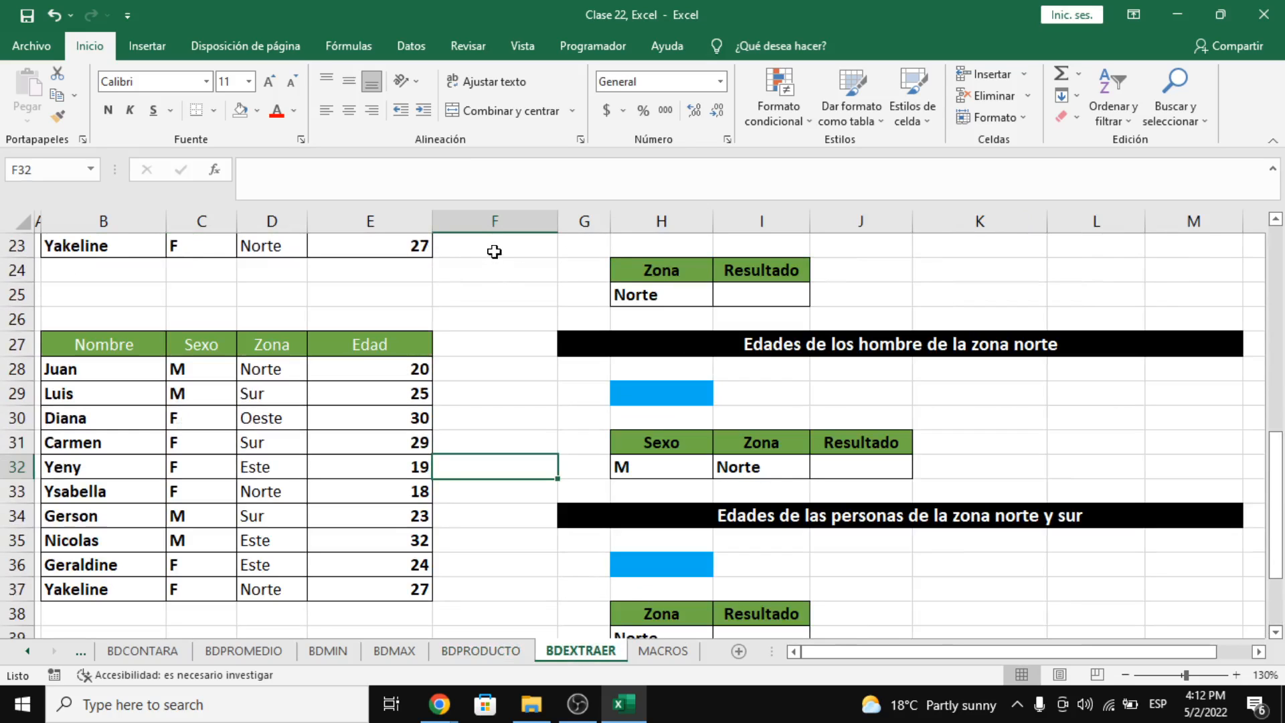
{"action": "scroll", "coordinate": [494, 348], "scroll_direction": "up", "scroll_amount": 7}
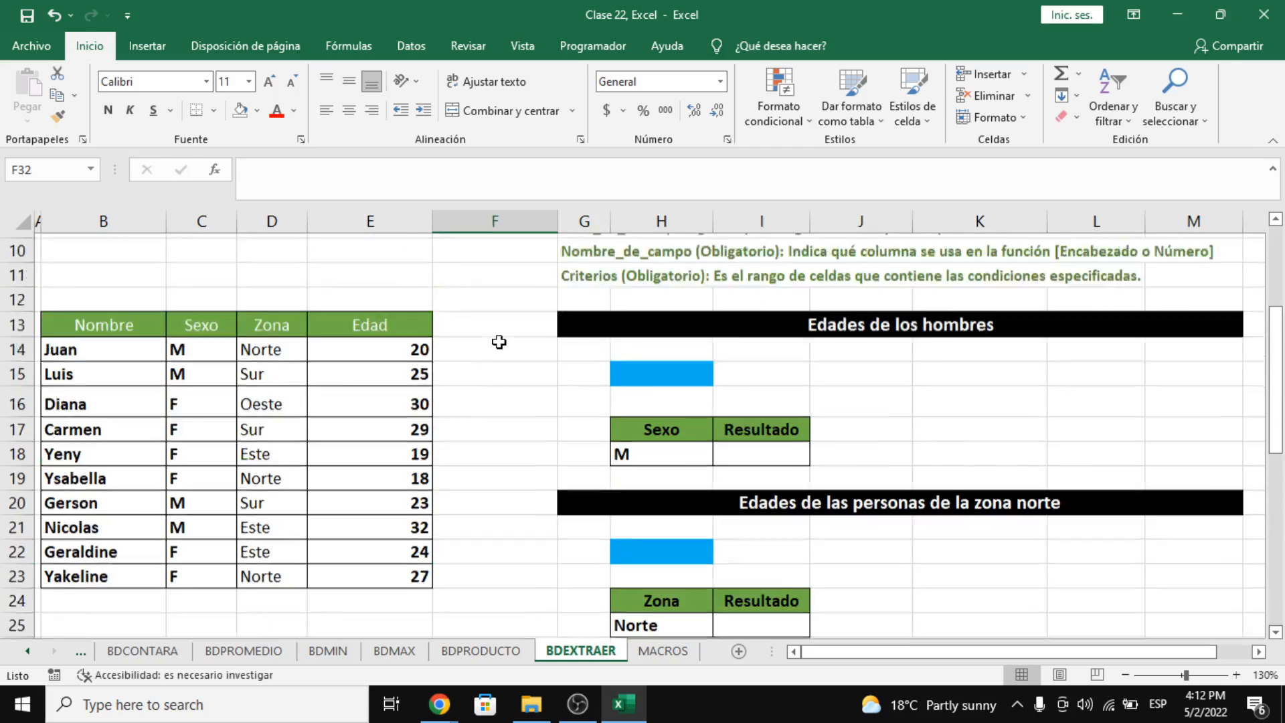
{"action": "left_click", "coordinate": [486, 288]}
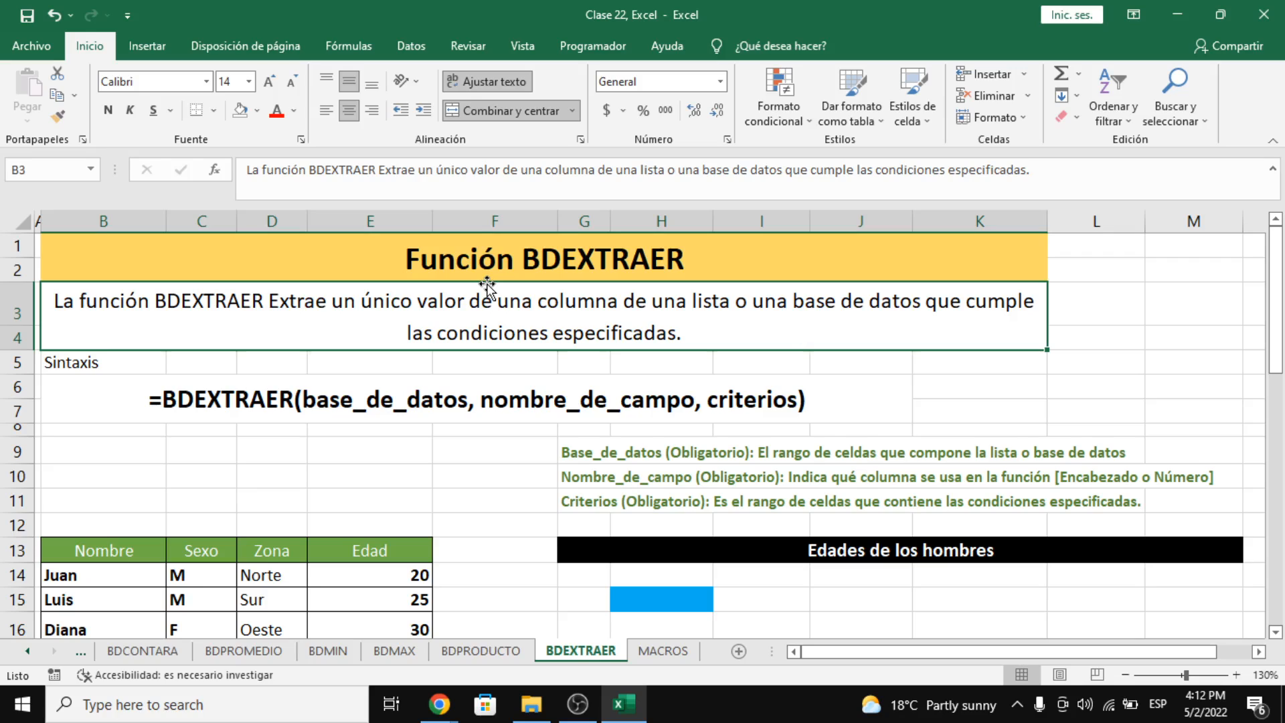
{"action": "double_click", "coordinate": [342, 312]}
{"action": "left_click_drag", "start_coordinate": [362, 305], "coordinate": [778, 352]}
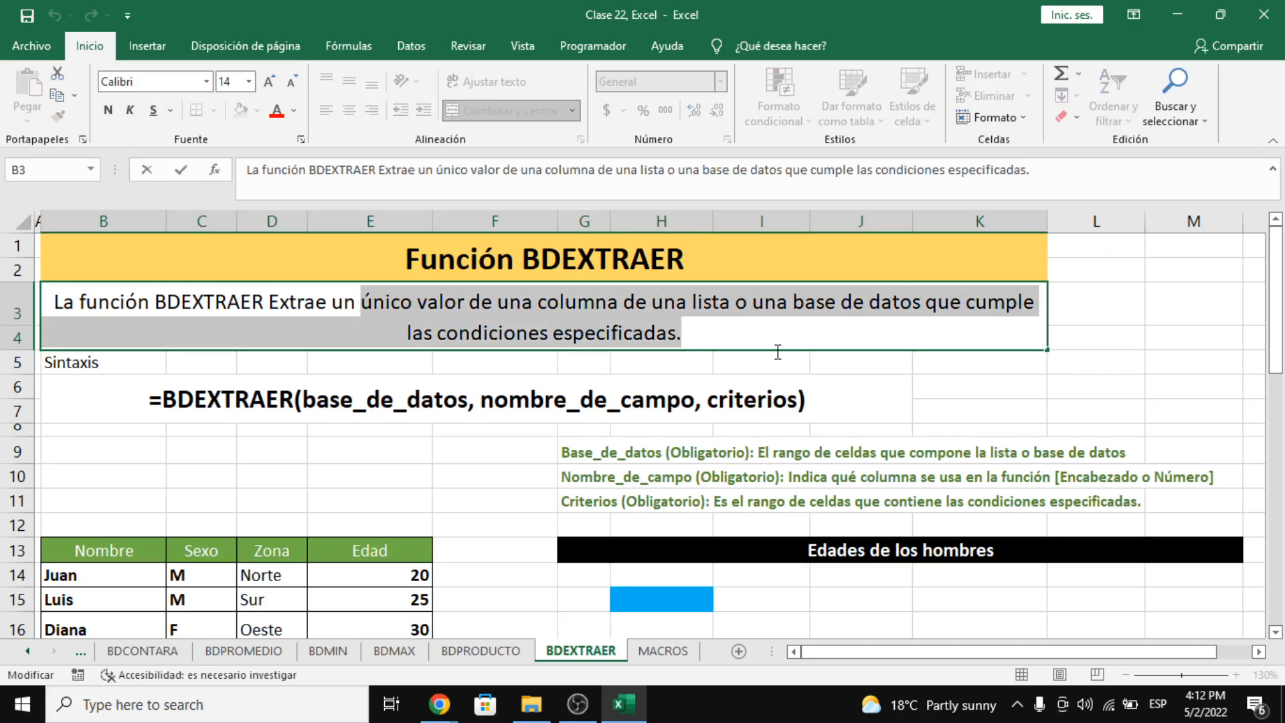
{"action": "key", "text": "Escape"}
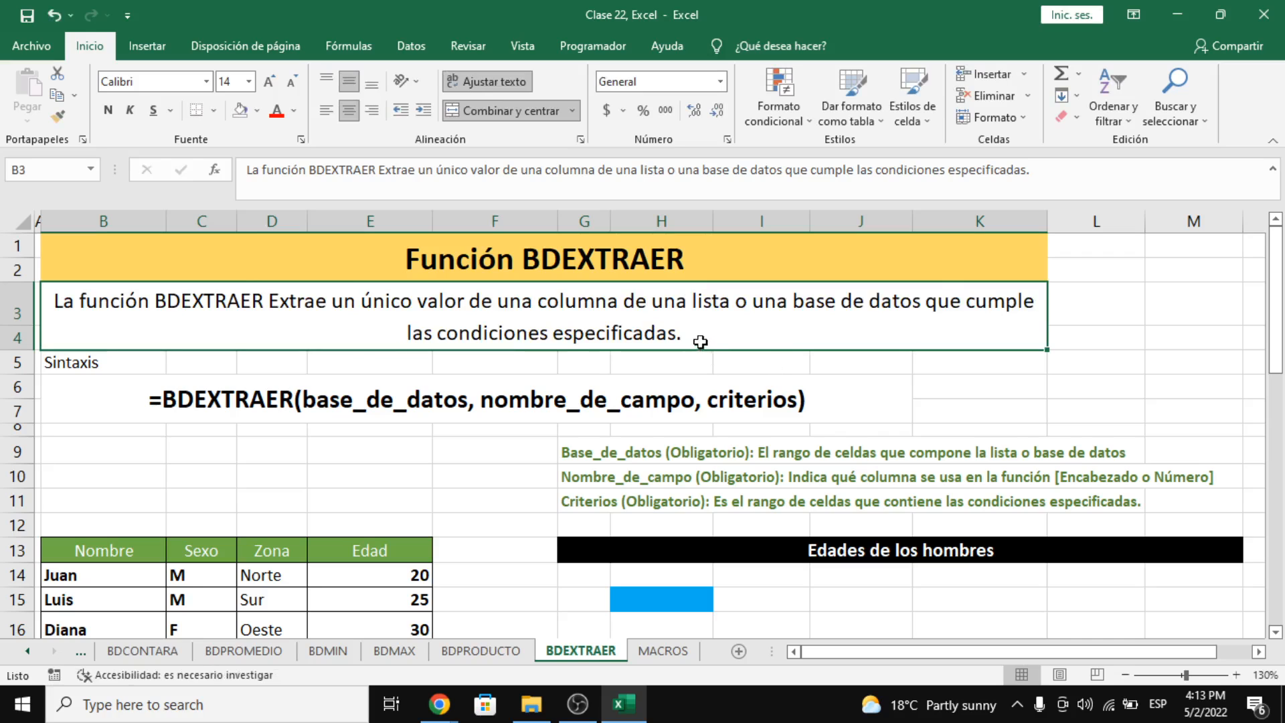
{"action": "scroll", "coordinate": [619, 439], "scroll_direction": "down", "scroll_amount": 2}
{"action": "scroll", "coordinate": [619, 443], "scroll_direction": "down", "scroll_amount": 1}
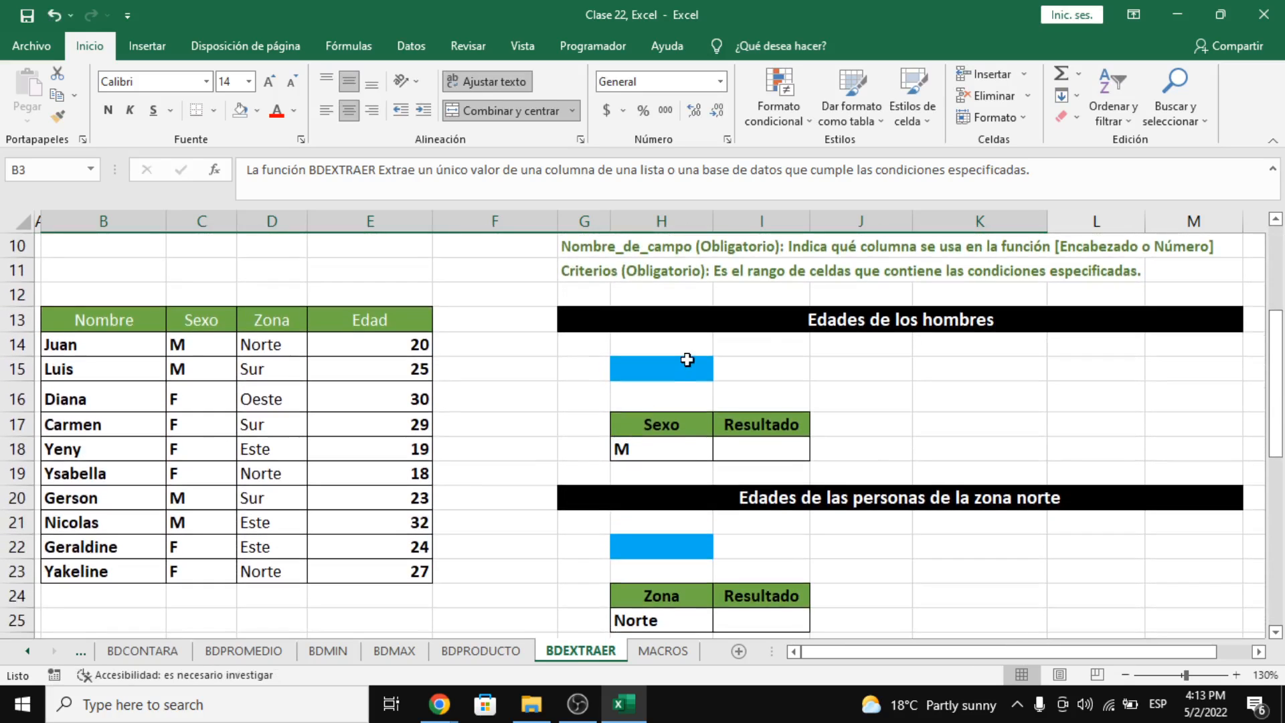
{"action": "left_click", "coordinate": [696, 370]}
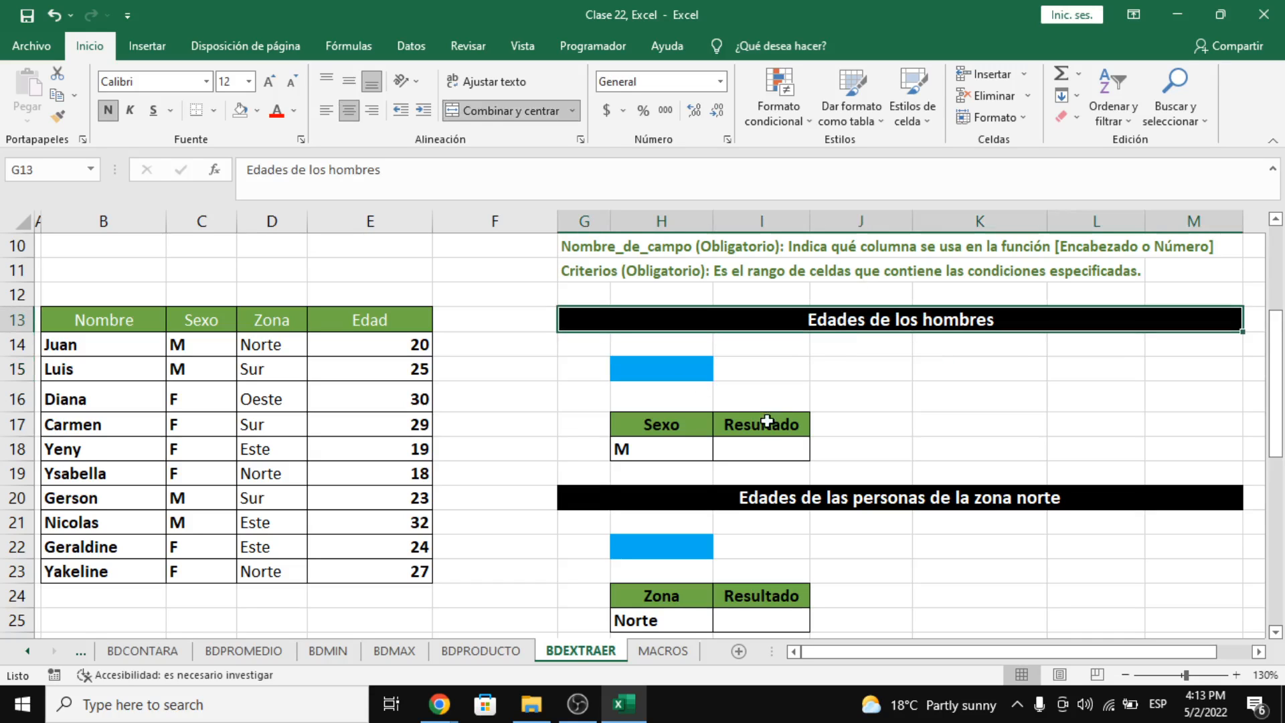
{"action": "left_click", "coordinate": [763, 448]}
{"action": "left_click", "coordinate": [678, 352]}
{"action": "left_click", "coordinate": [694, 372]}
{"action": "left_click", "coordinate": [750, 442]}
{"action": "left_click", "coordinate": [700, 383]}
Step: Begin a BDEXTRAER formula in I18 for the ages of the men, with B13:E23 as its database
{"action": "left_click", "coordinate": [697, 371]}
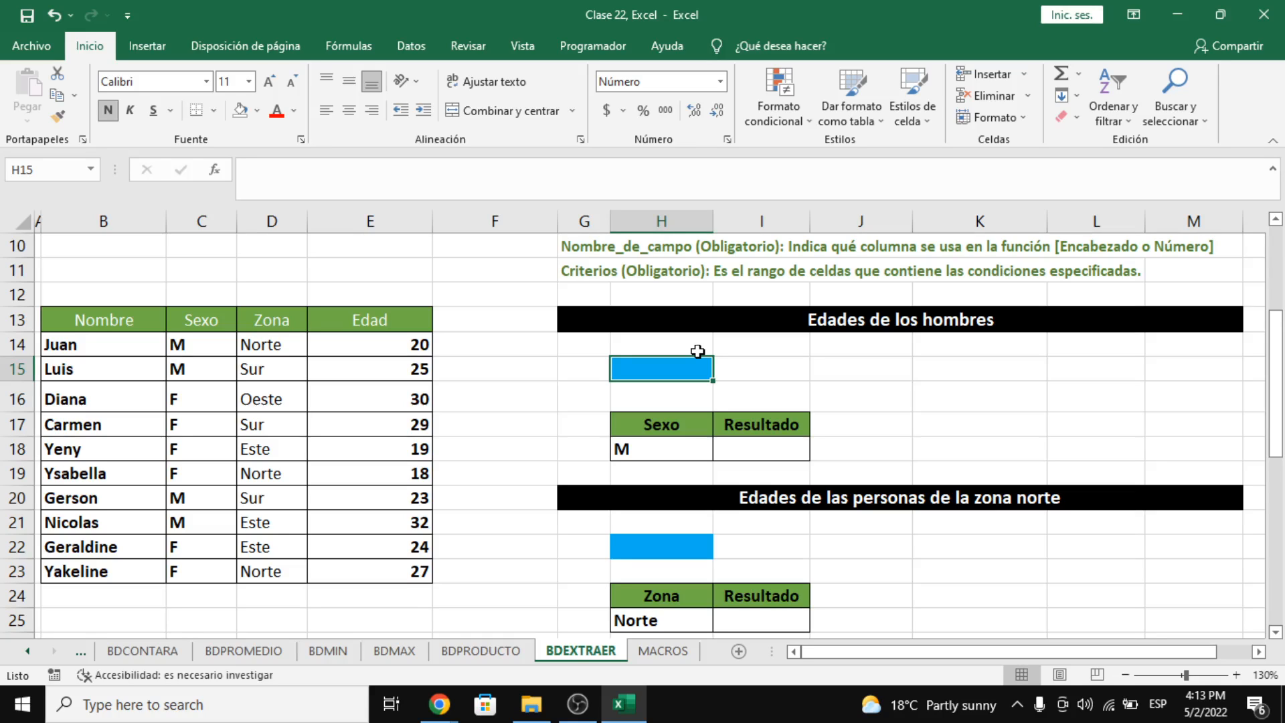
{"action": "key", "text": "Down"}
{"action": "key", "text": "Down"}
{"action": "key", "text": "Right"}
{"action": "key", "text": "Down"}
{"action": "type", "text": "="}
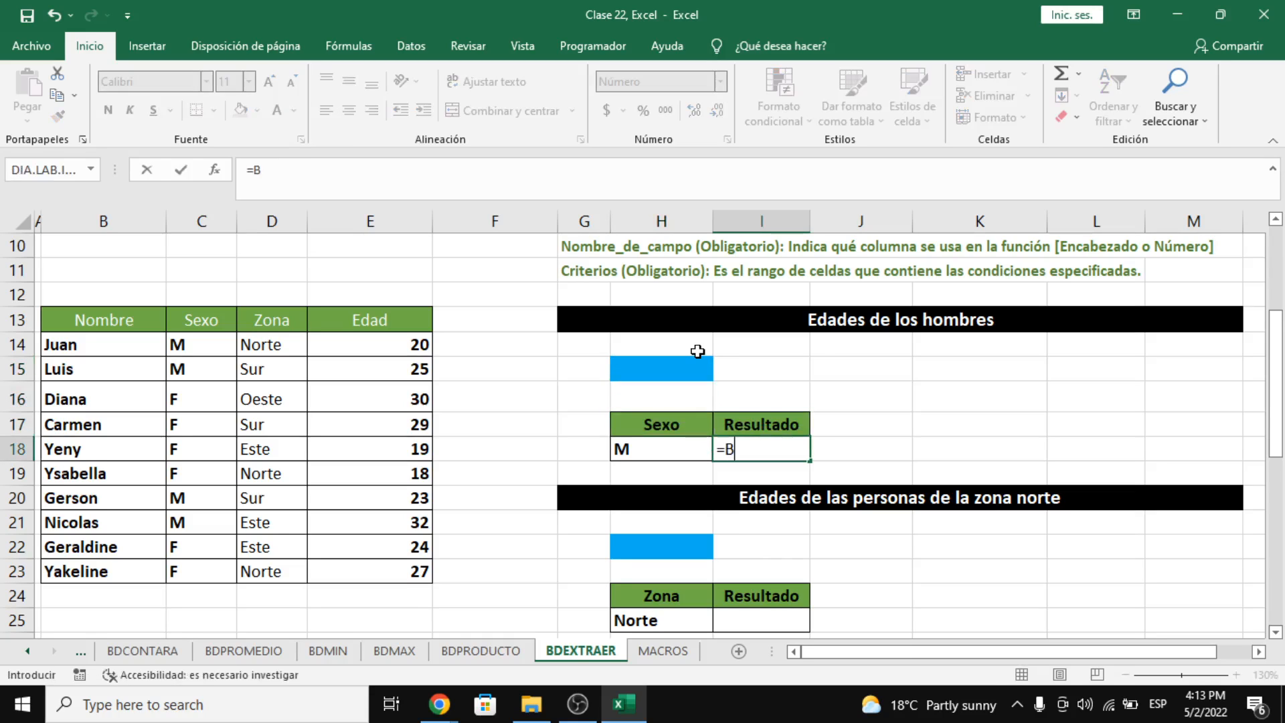
{"action": "type", "text": "BDEX"}
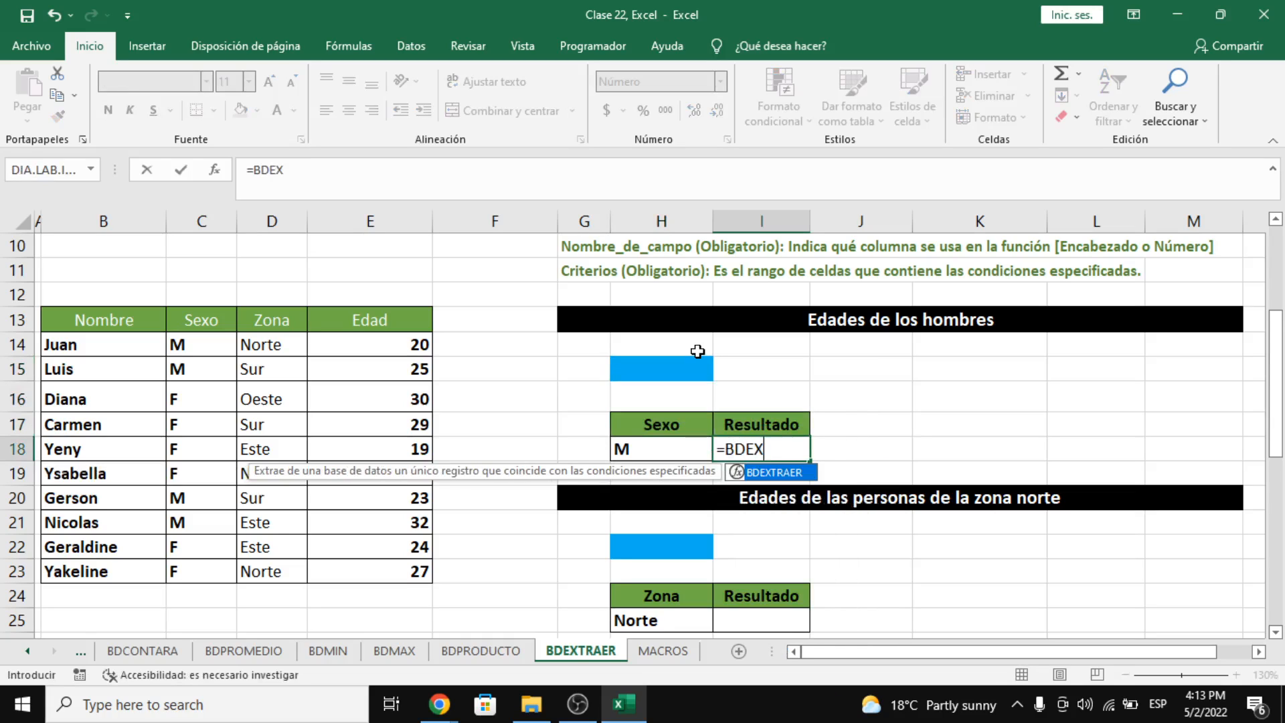
{"action": "key", "text": "Tab"}
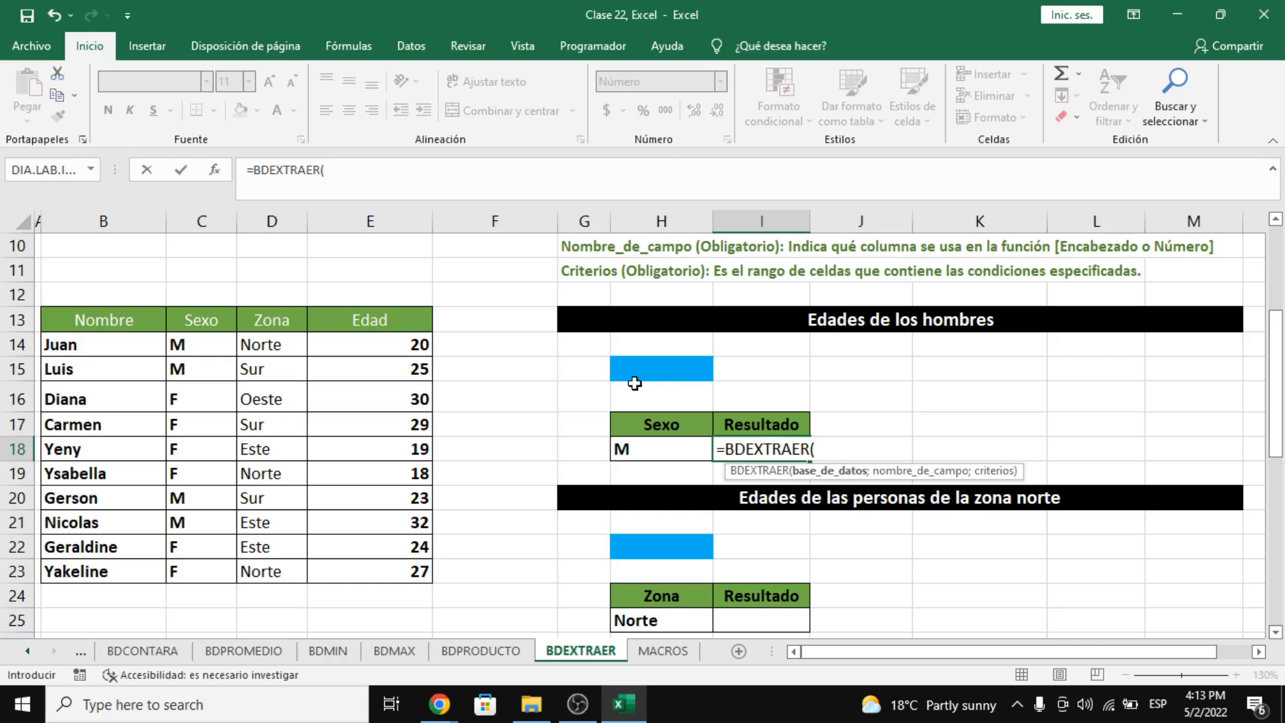
{"action": "left_click_drag", "start_coordinate": [138, 323], "coordinate": [468, 559]}
{"action": "type", "text": ";"}
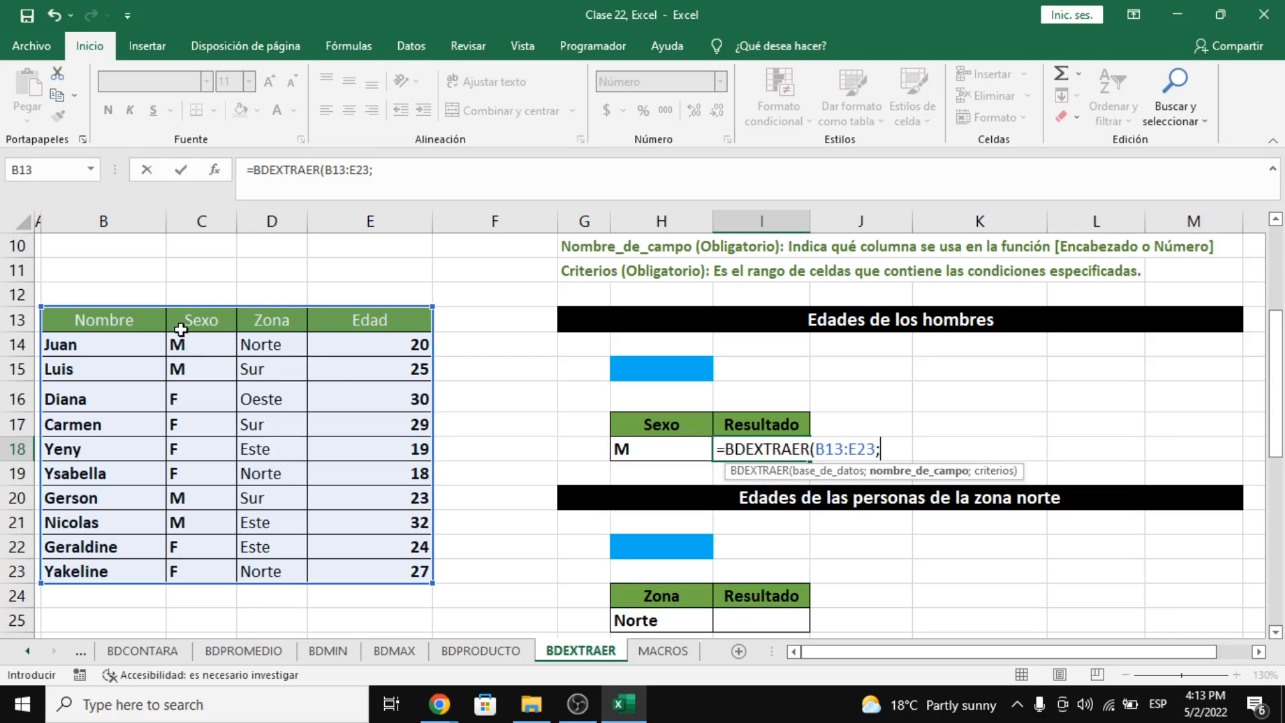
Step: Add field E13 and criteria range H17:H18 to the formula in I18, rechecking the function's description
{"action": "left_click", "coordinate": [364, 318]}
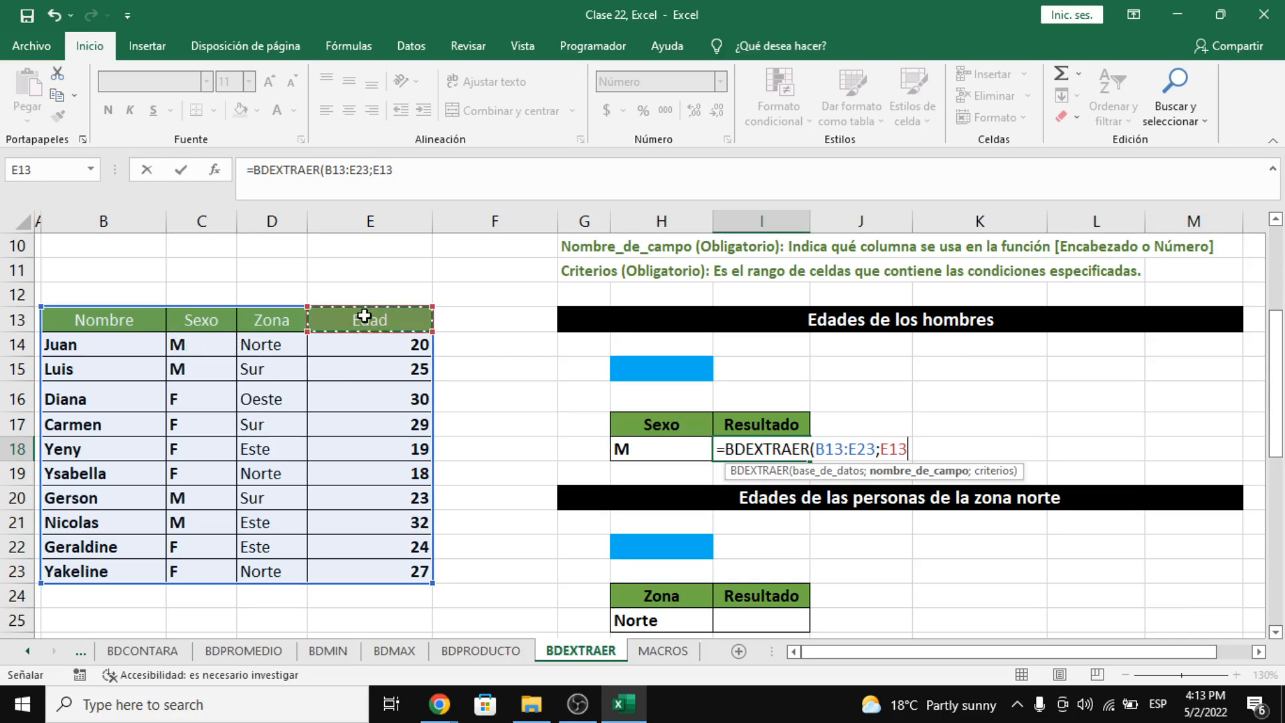
{"action": "type", "text": ";"}
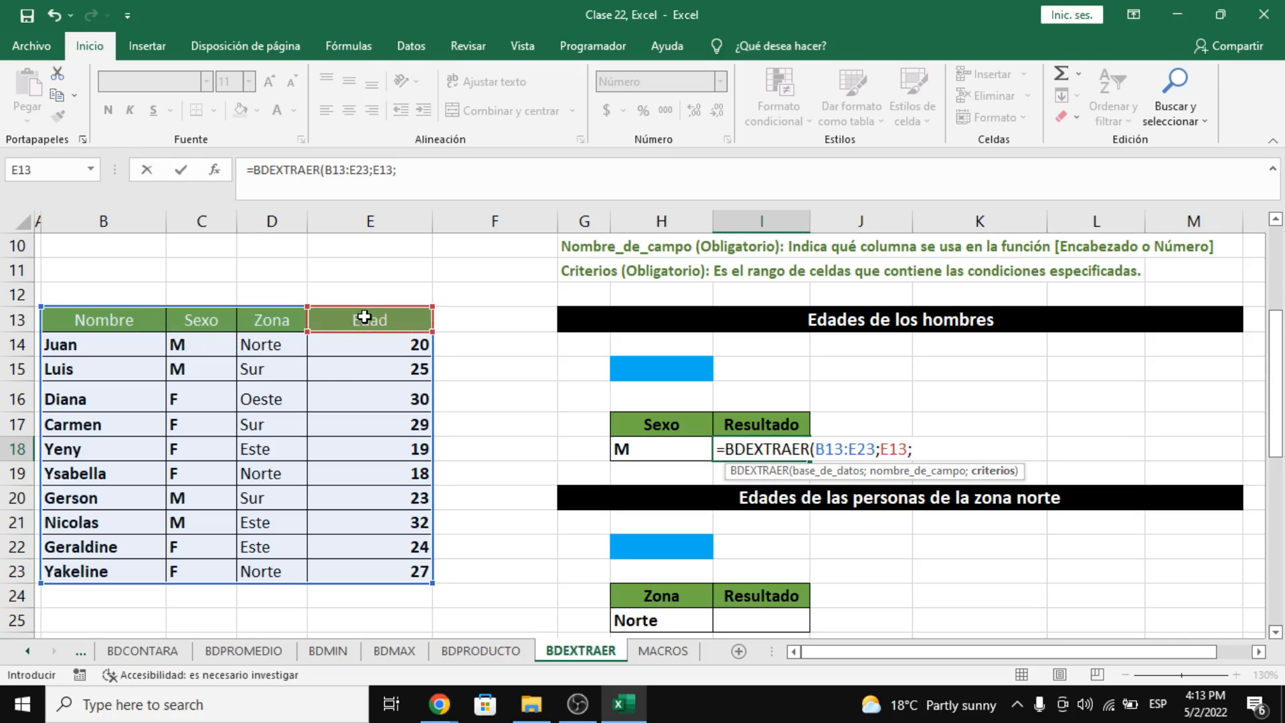
{"action": "left_click_drag", "start_coordinate": [689, 427], "coordinate": [692, 443]}
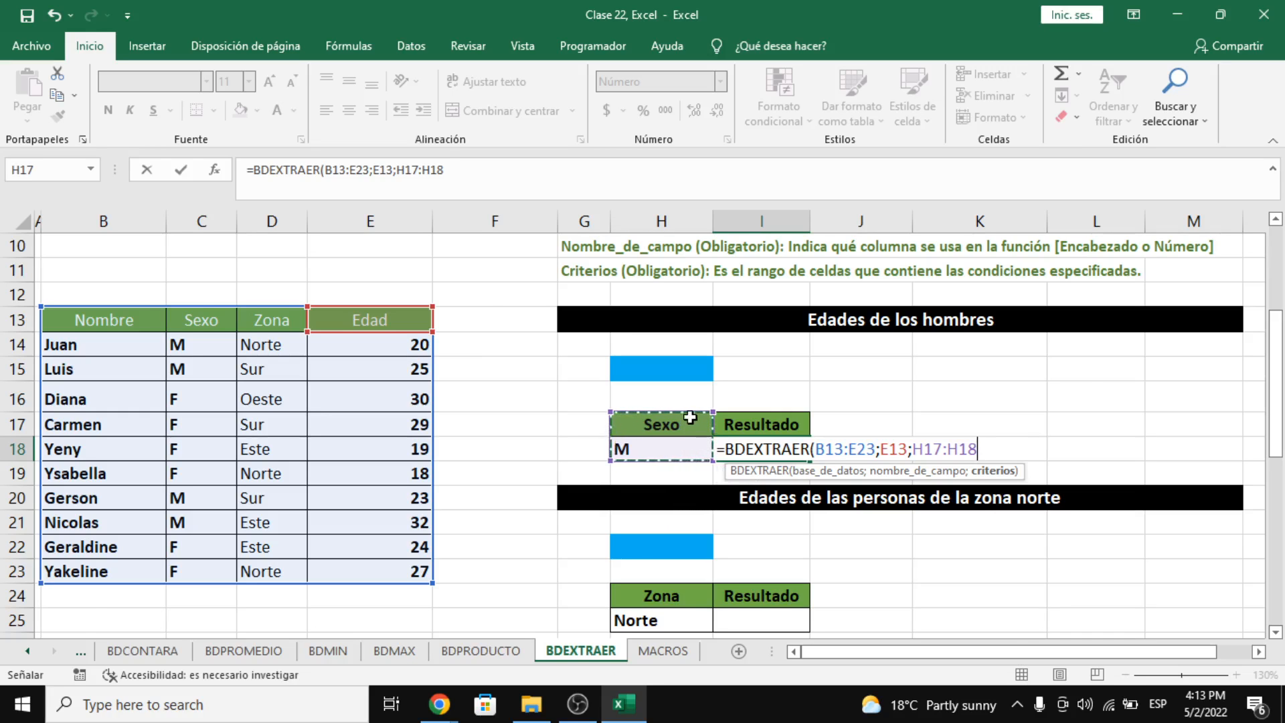
{"action": "scroll", "coordinate": [690, 418], "scroll_direction": "up", "scroll_amount": 2}
{"action": "scroll", "coordinate": [690, 416], "scroll_direction": "up", "scroll_amount": 1}
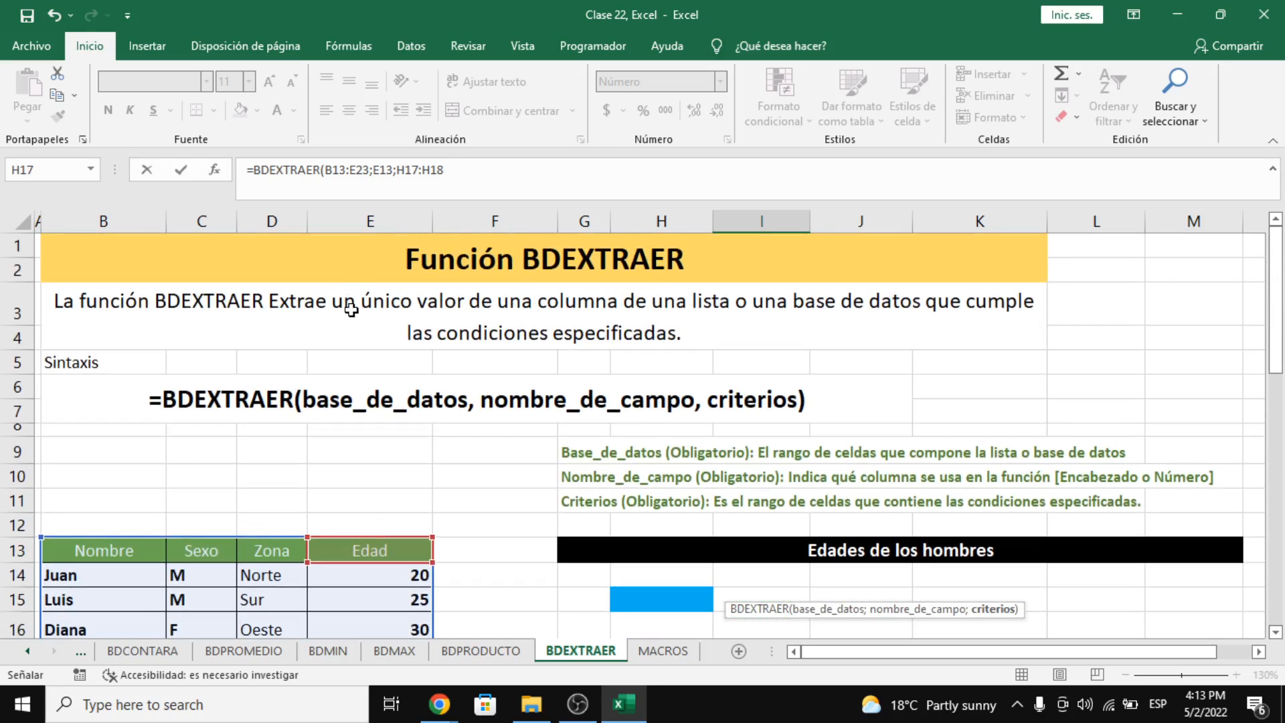
{"action": "scroll", "coordinate": [510, 305], "scroll_direction": "down", "scroll_amount": 1}
{"action": "scroll", "coordinate": [511, 305], "scroll_direction": "up", "scroll_amount": 1}
{"action": "scroll", "coordinate": [511, 305], "scroll_direction": "down", "scroll_amount": 3}
{"action": "scroll", "coordinate": [511, 301], "scroll_direction": "down", "scroll_amount": 1}
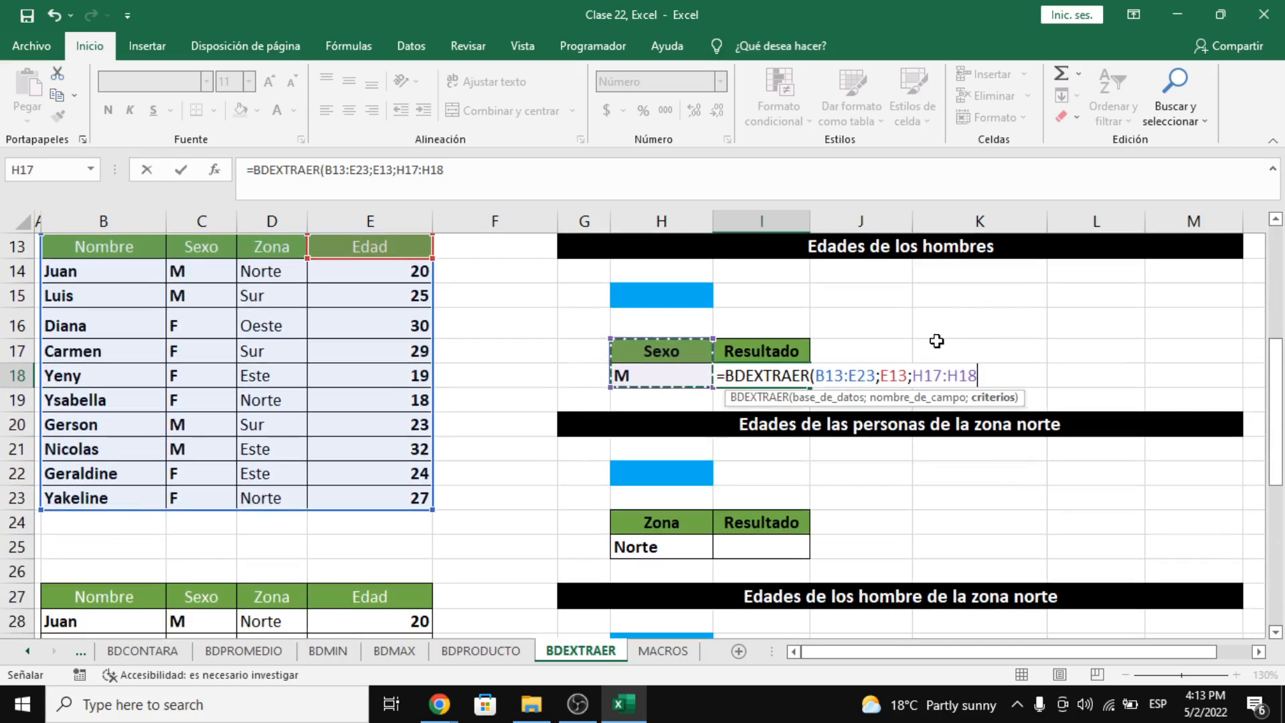
{"action": "left_click", "coordinate": [585, 192]}
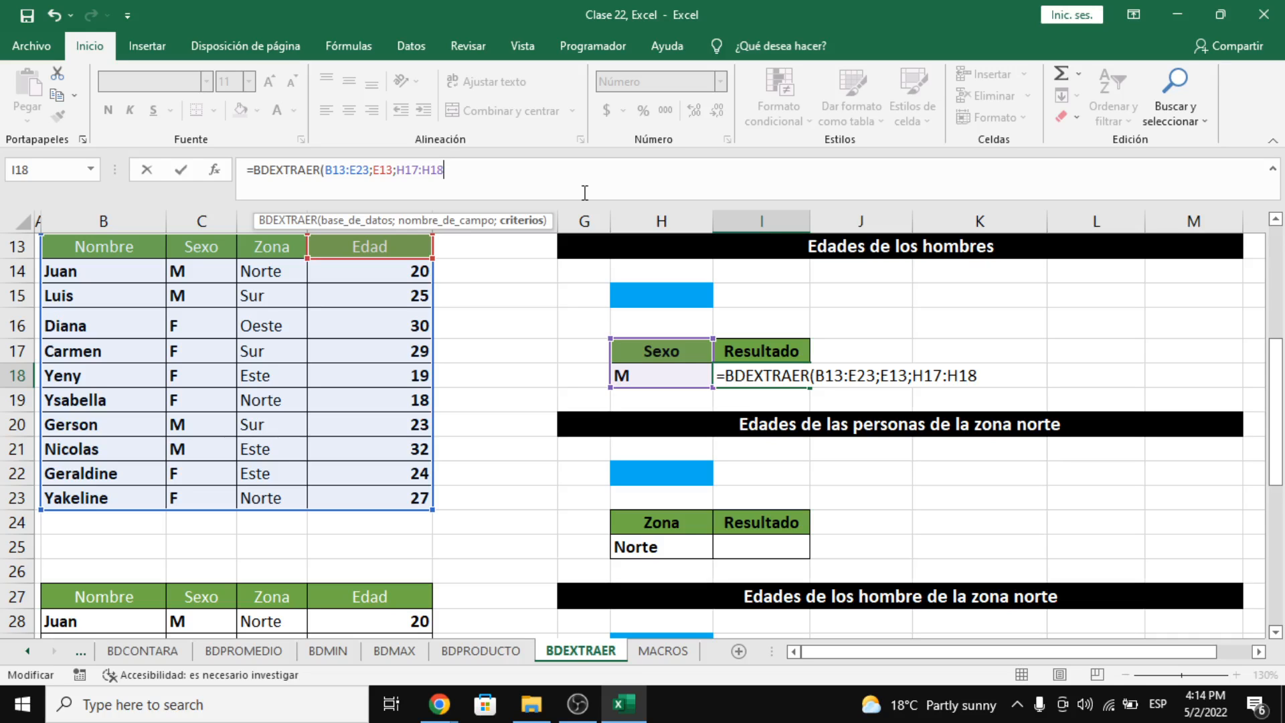
Step: Switch to the Google Meet call, read its chat messages and return to the Excel workbook
{"action": "key", "text": "alt+Tab"}
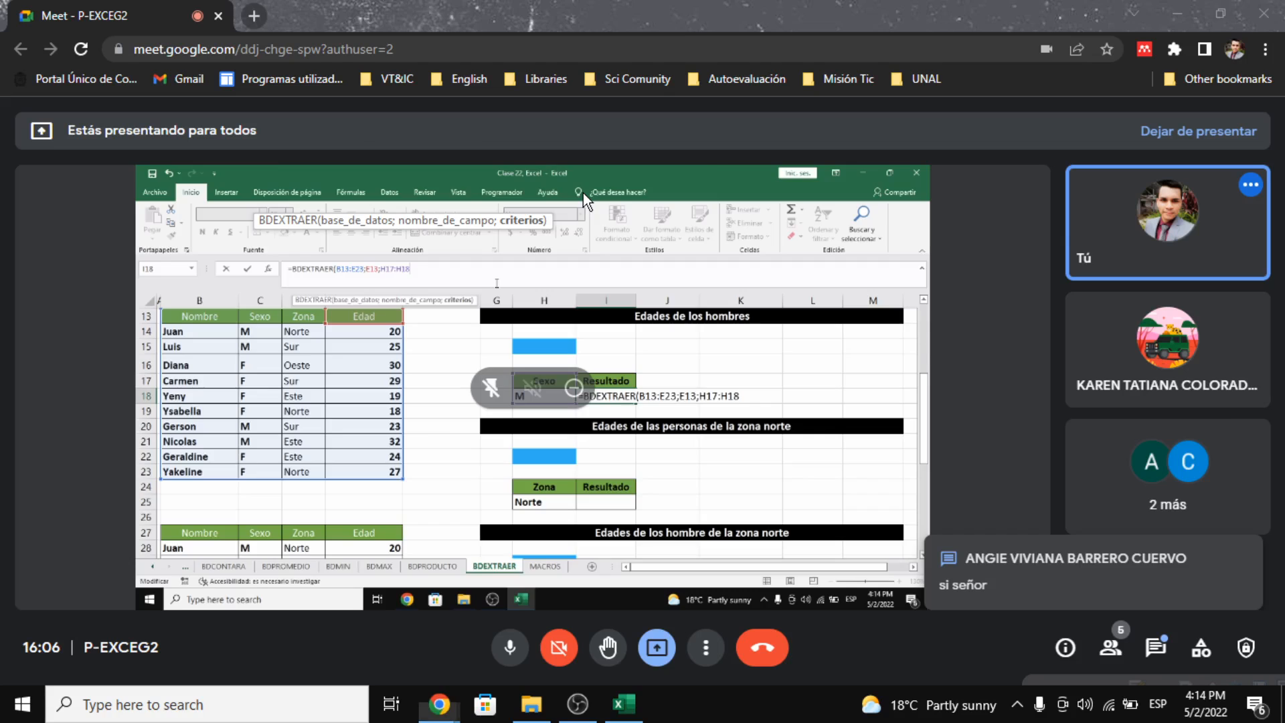
{"action": "left_click", "coordinate": [1156, 646]}
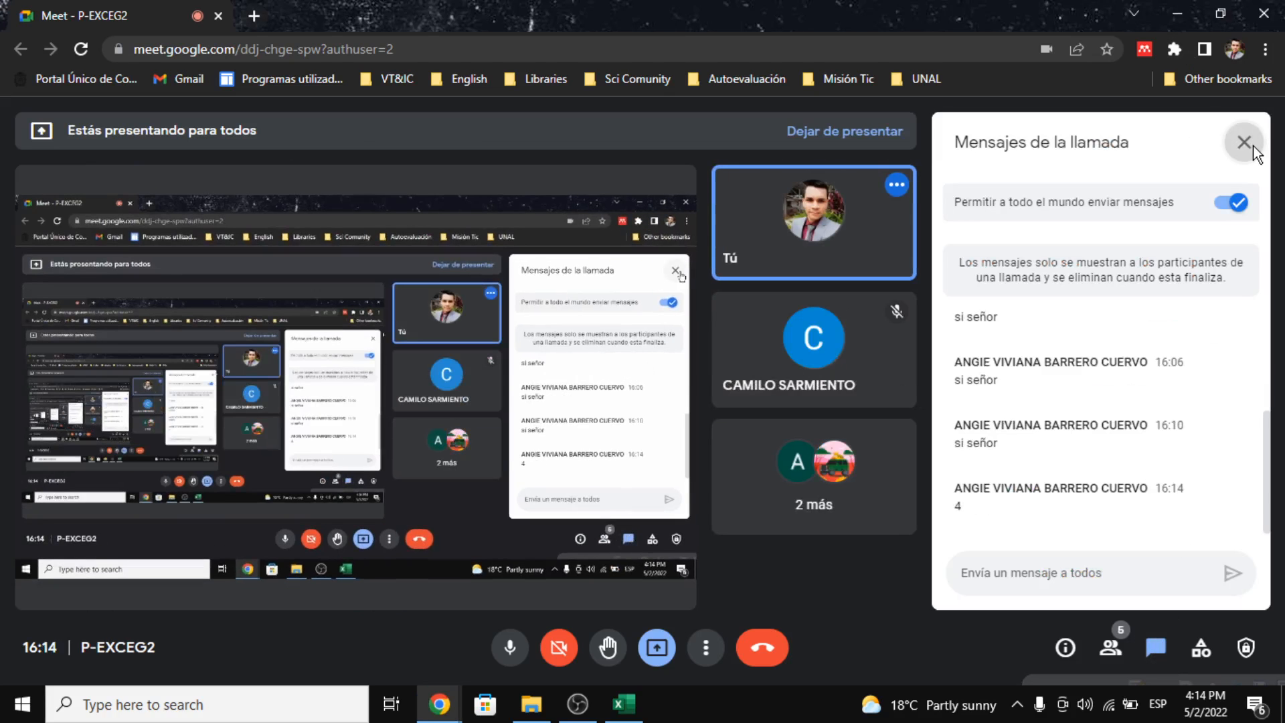
{"action": "key", "text": "alt+Tab"}
Step: Recheck the BDEXTRAER syntax and enter the completed formula for the men's ages in I18
{"action": "scroll", "coordinate": [393, 403], "scroll_direction": "up", "scroll_amount": 4}
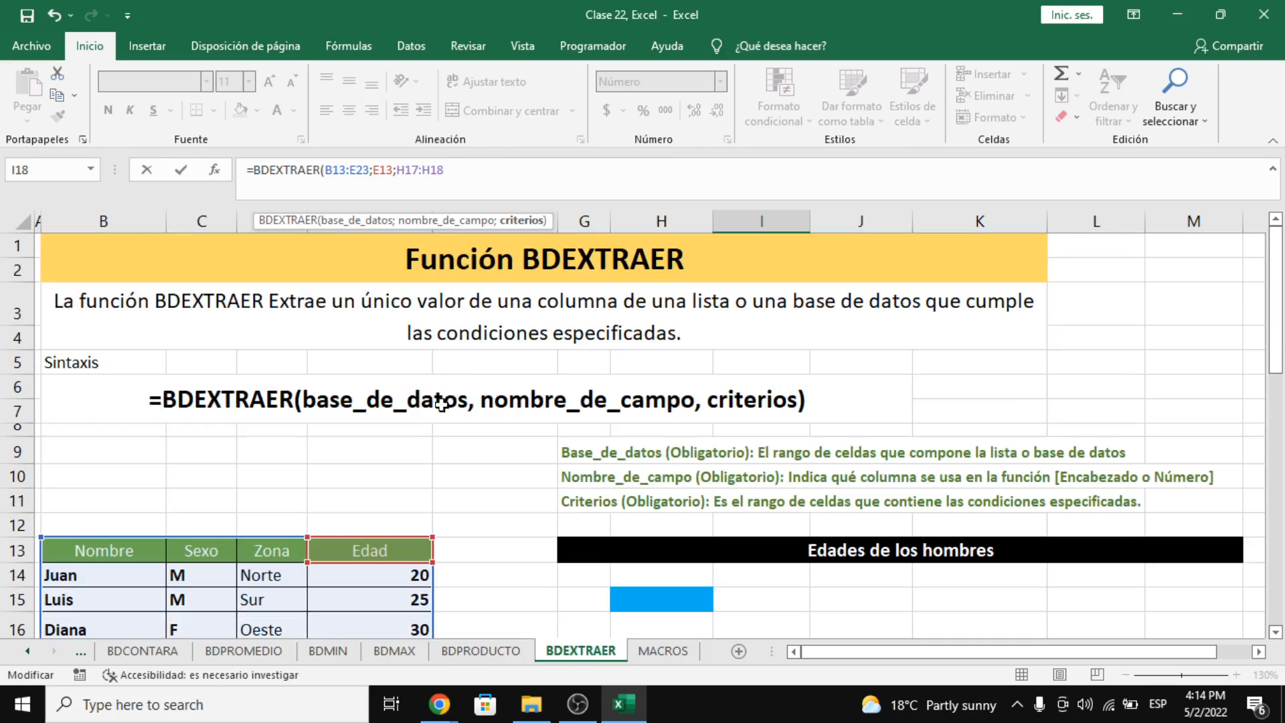
{"action": "scroll", "coordinate": [482, 321], "scroll_direction": "down", "scroll_amount": 3}
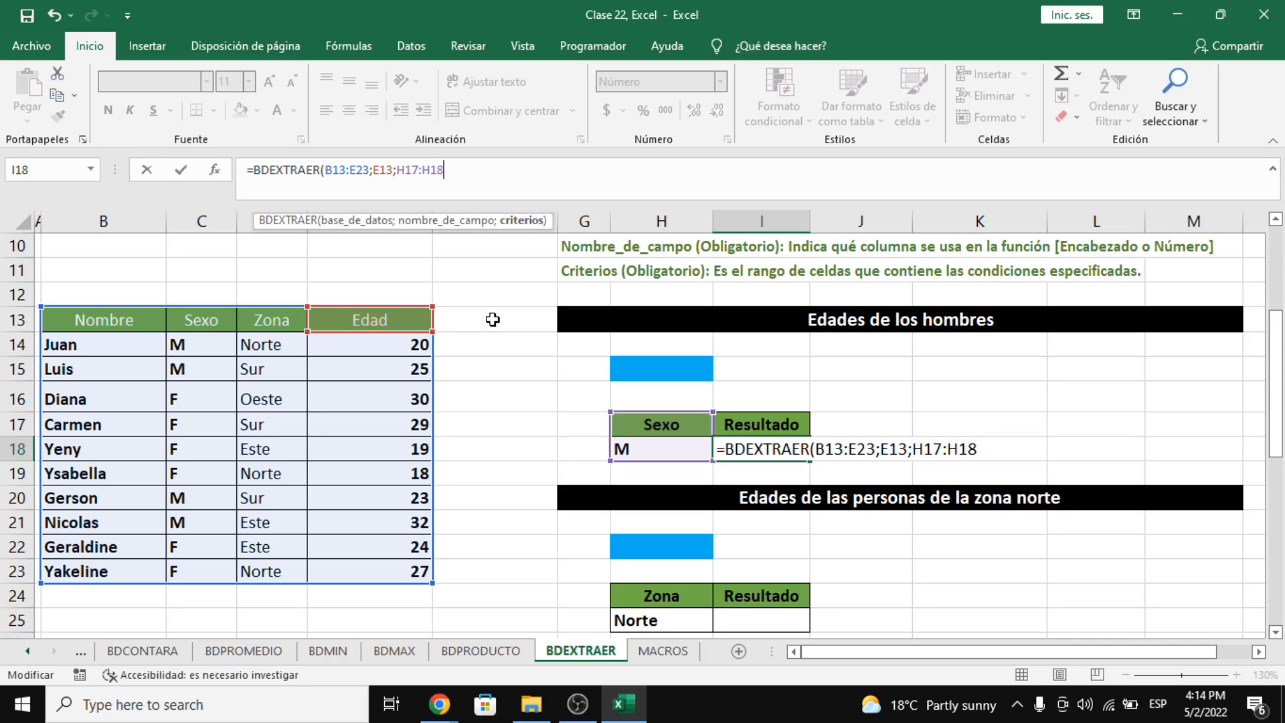
{"action": "key", "text": "Return"}
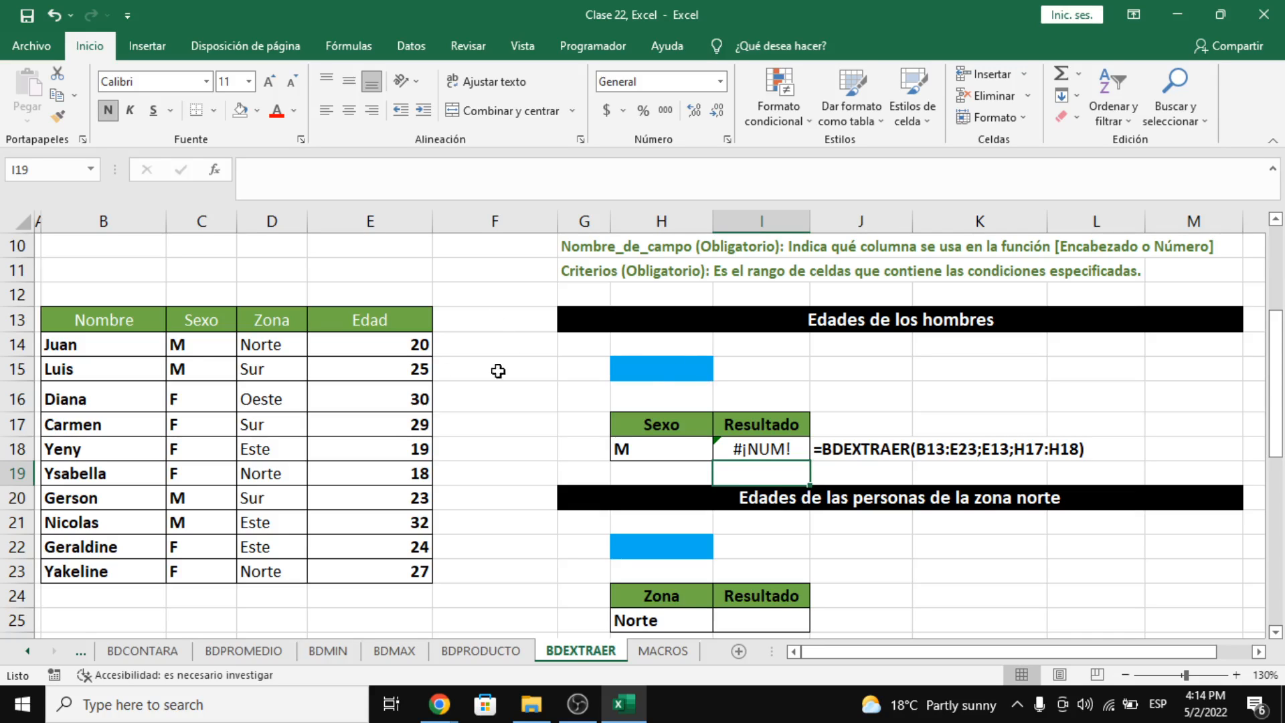
Step: Examine the first records of the table row by row against the Sexo criterion in H17:H18
{"action": "left_click", "coordinate": [194, 345]}
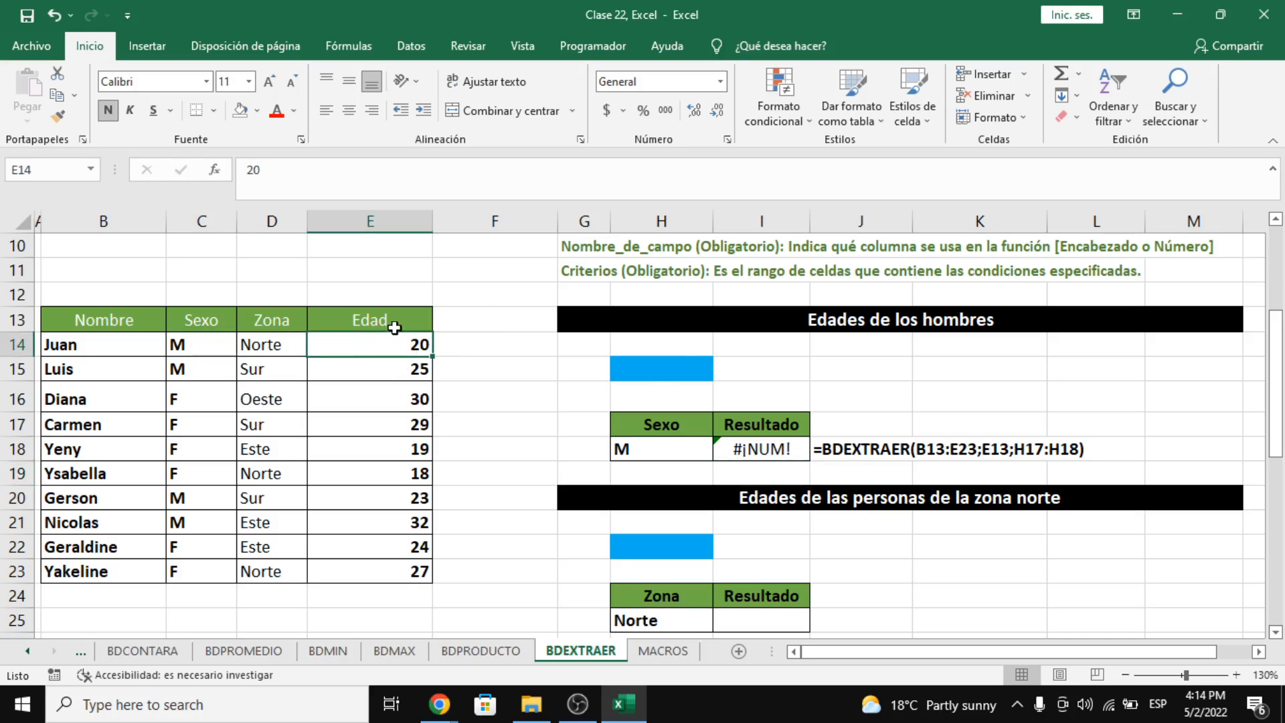
{"action": "left_click", "coordinate": [774, 317]}
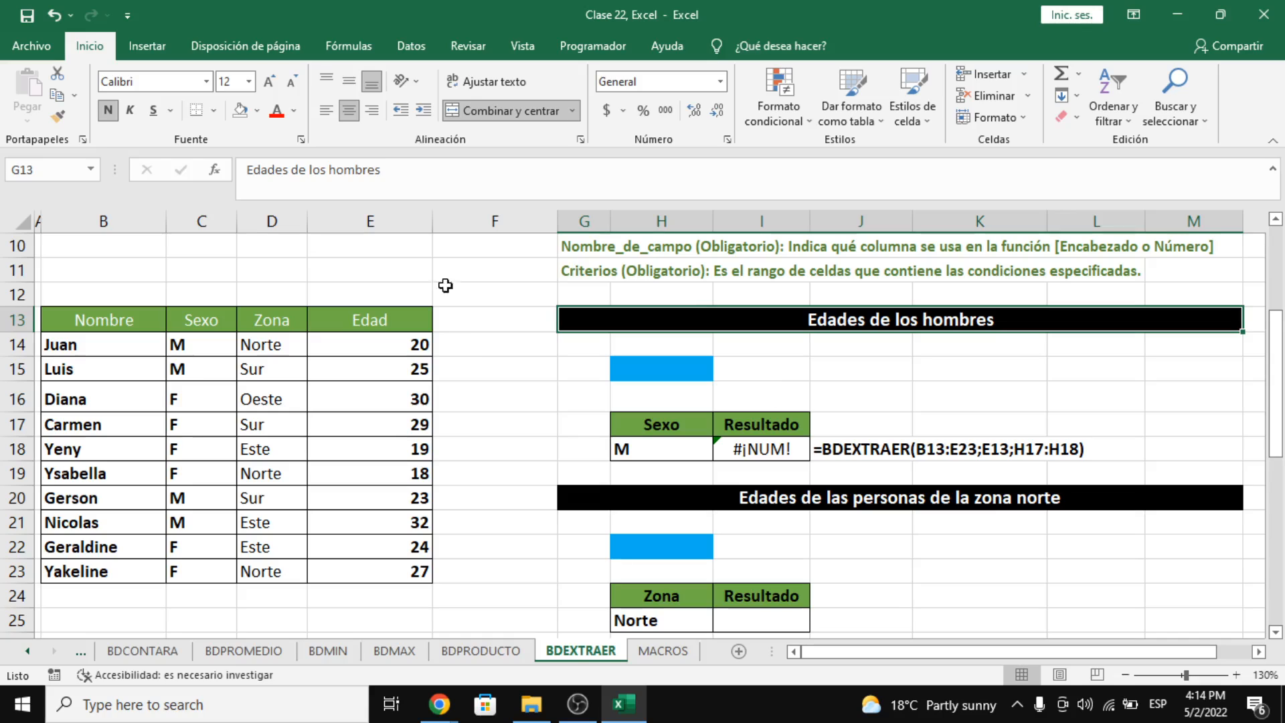
{"action": "left_click", "coordinate": [180, 350]}
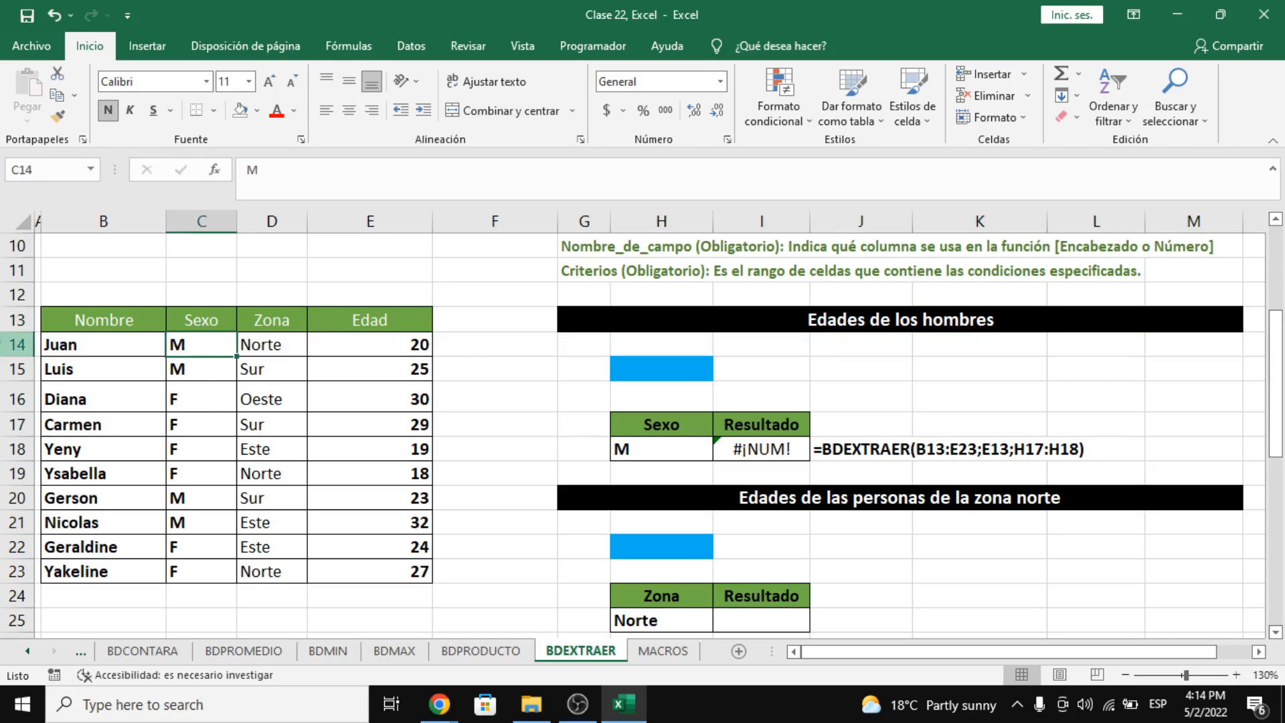
{"action": "left_click", "coordinate": [17, 346]}
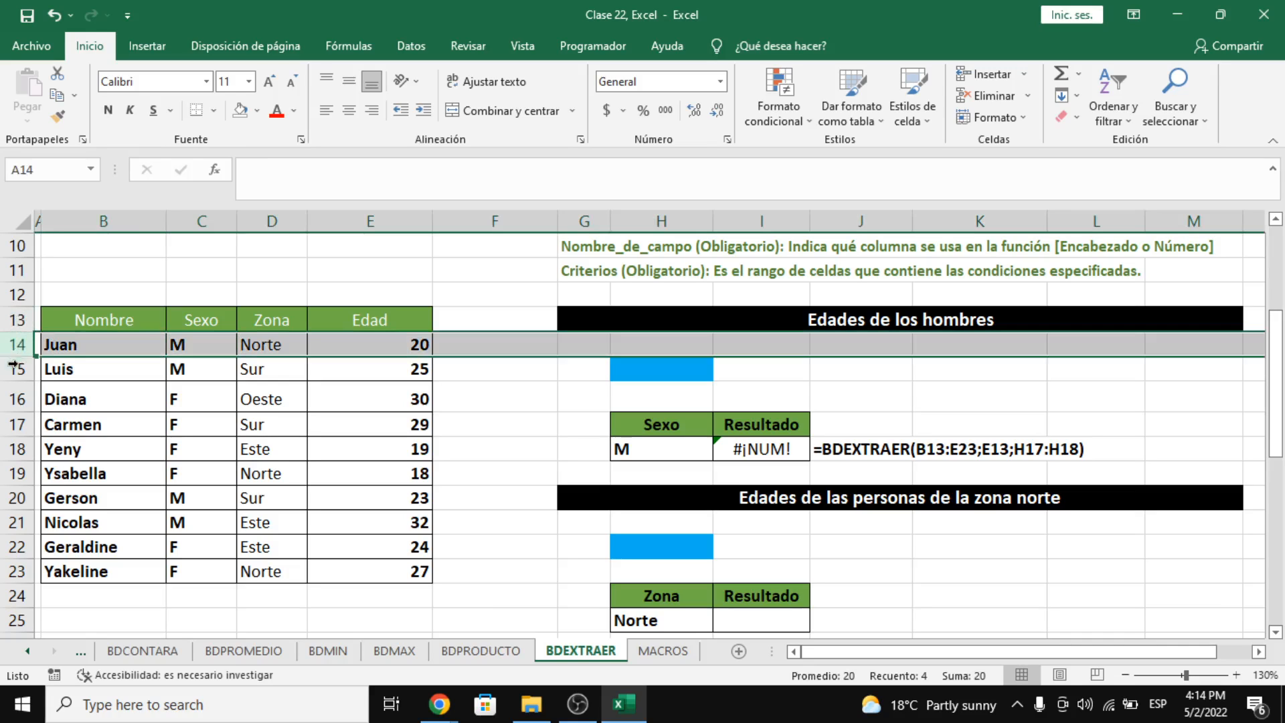
{"action": "left_click", "coordinate": [17, 369]}
{"action": "left_click", "coordinate": [15, 399]}
{"action": "left_click", "coordinate": [15, 425]}
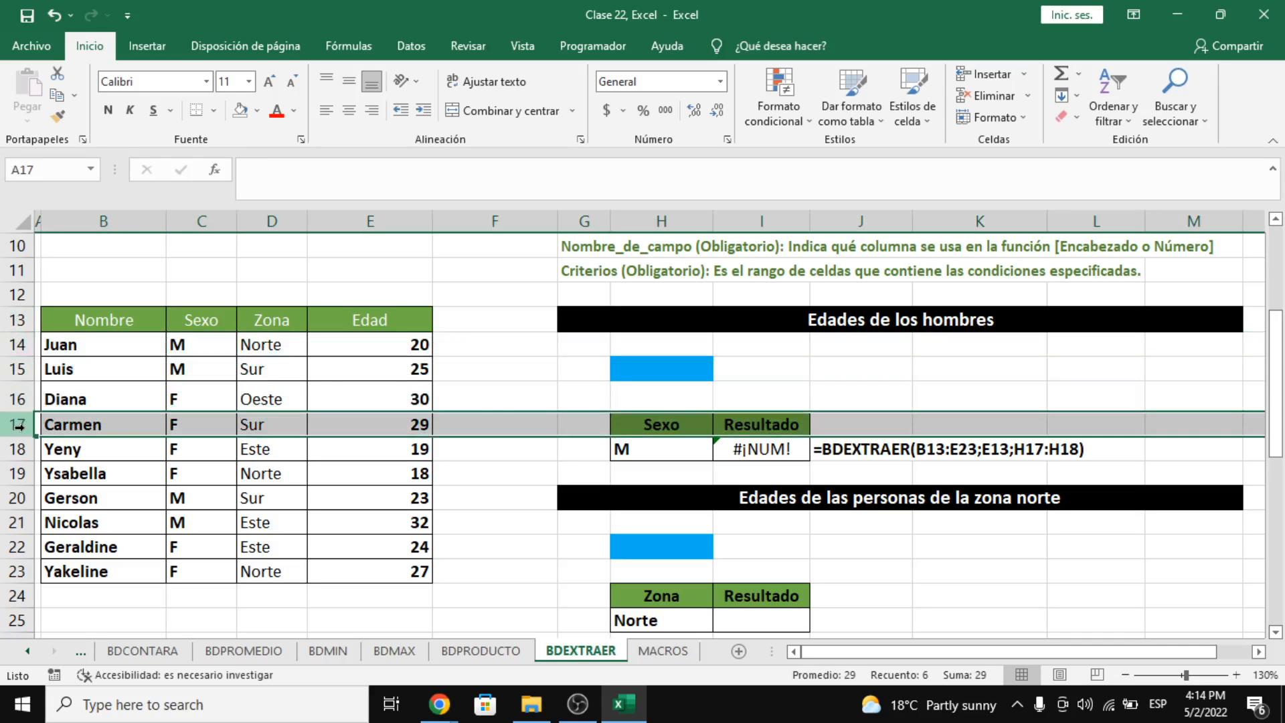
{"action": "left_click", "coordinate": [574, 402]}
{"action": "left_click_drag", "start_coordinate": [668, 424], "coordinate": [667, 443]}
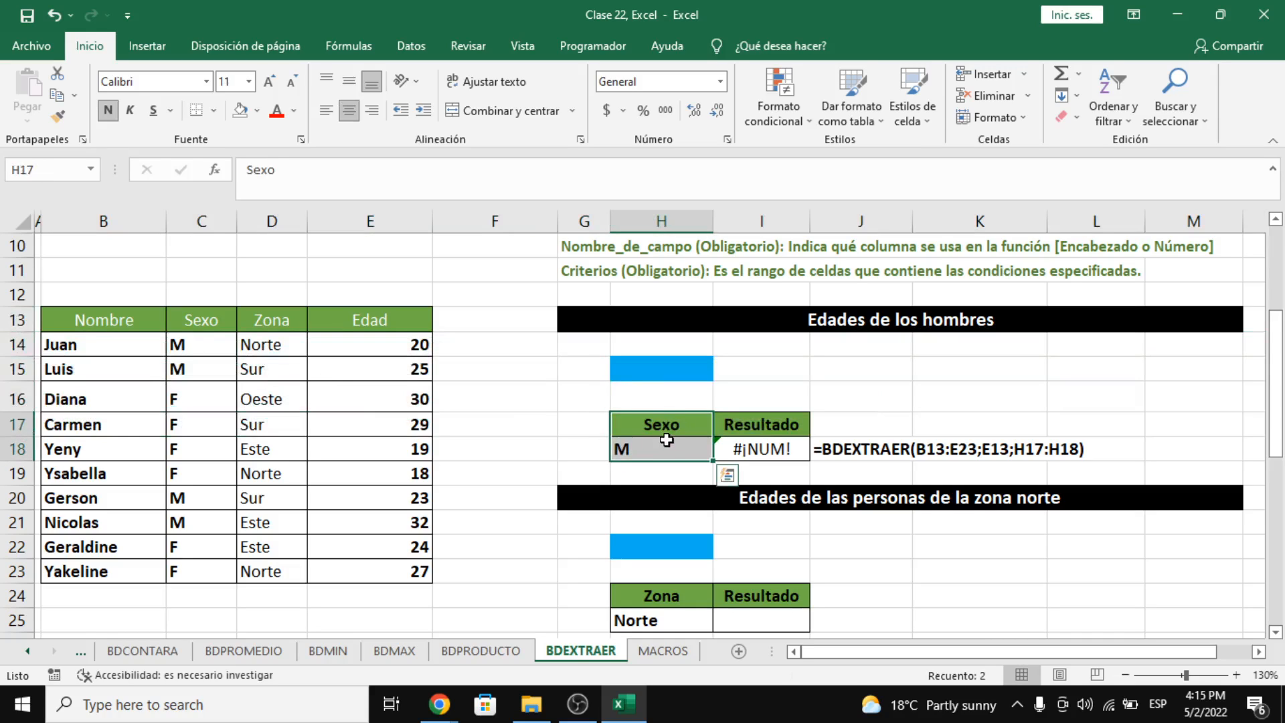
Step: Start a BDEXTRAER formula in I25 for the ages in the north zone, using B13:E23 as the database
{"action": "scroll", "coordinate": [667, 434], "scroll_direction": "down", "scroll_amount": 2}
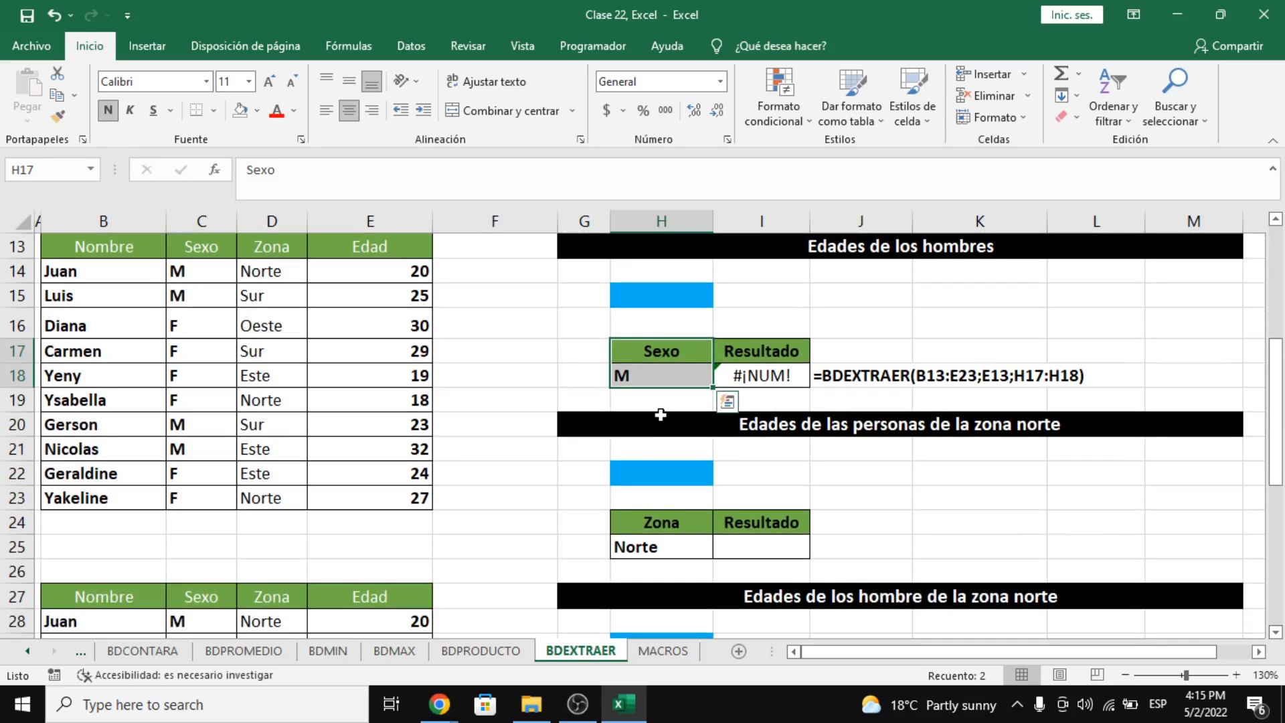
{"action": "scroll", "coordinate": [656, 411], "scroll_direction": "up", "scroll_amount": 1}
{"action": "left_click", "coordinate": [779, 544]}
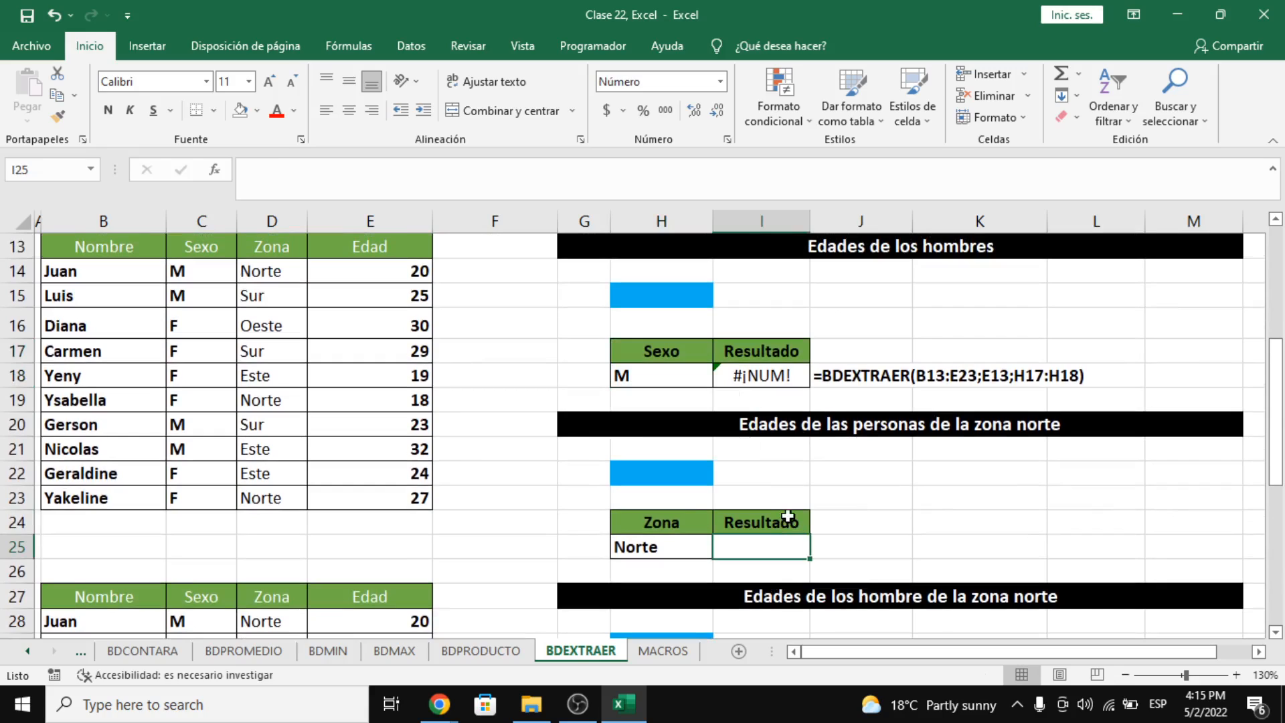
{"action": "type", "text": "=BD"}
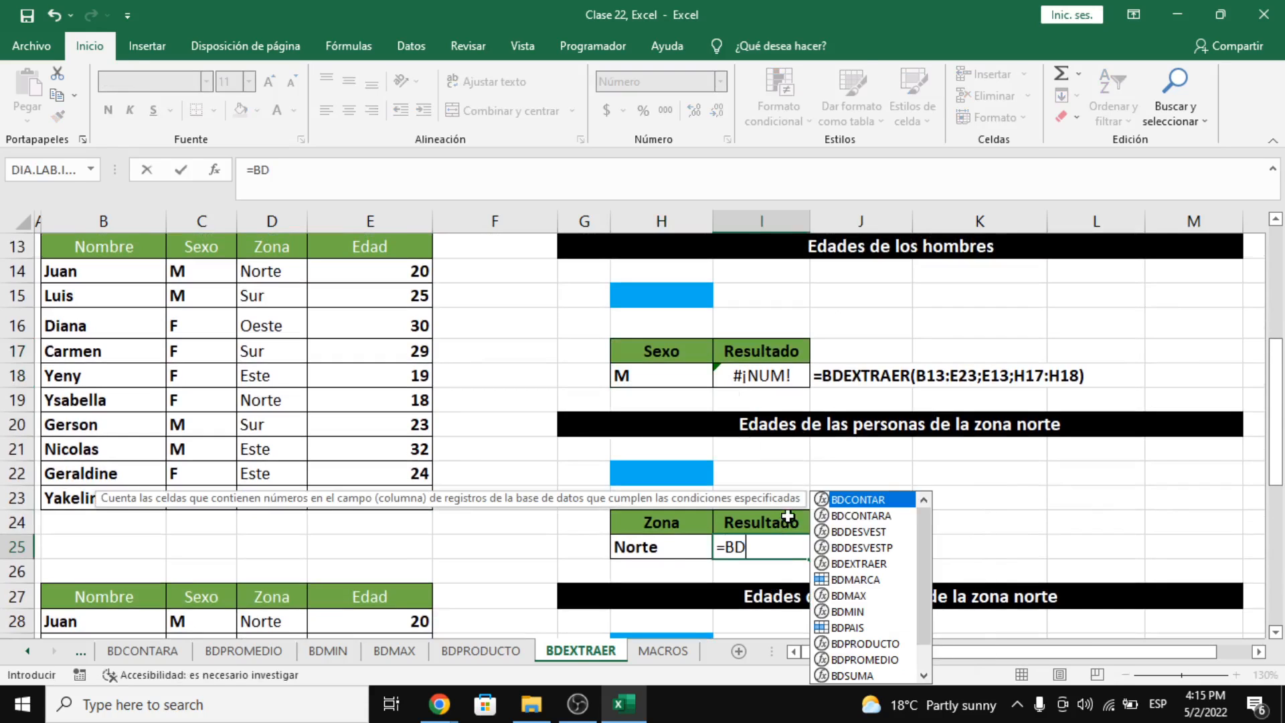
{"action": "type", "text": "EXTRAER("}
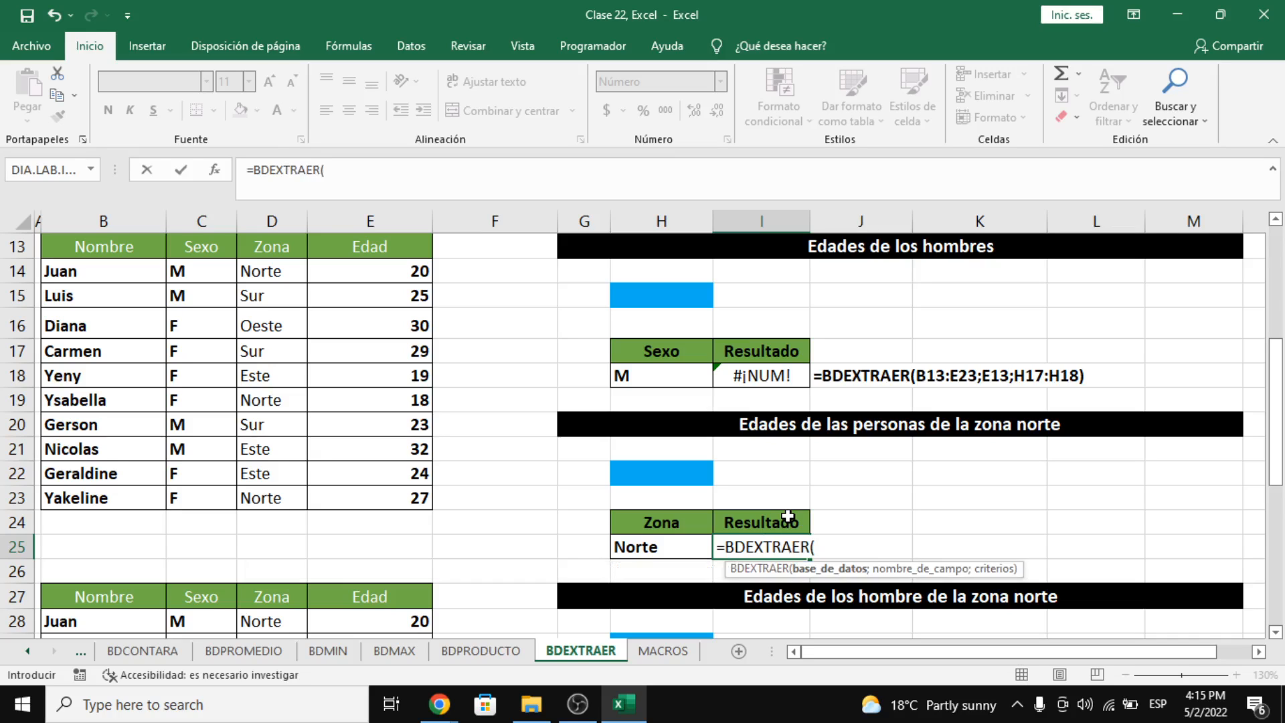
{"action": "left_click_drag", "start_coordinate": [109, 251], "coordinate": [438, 502]}
{"action": "type", "text": ";"}
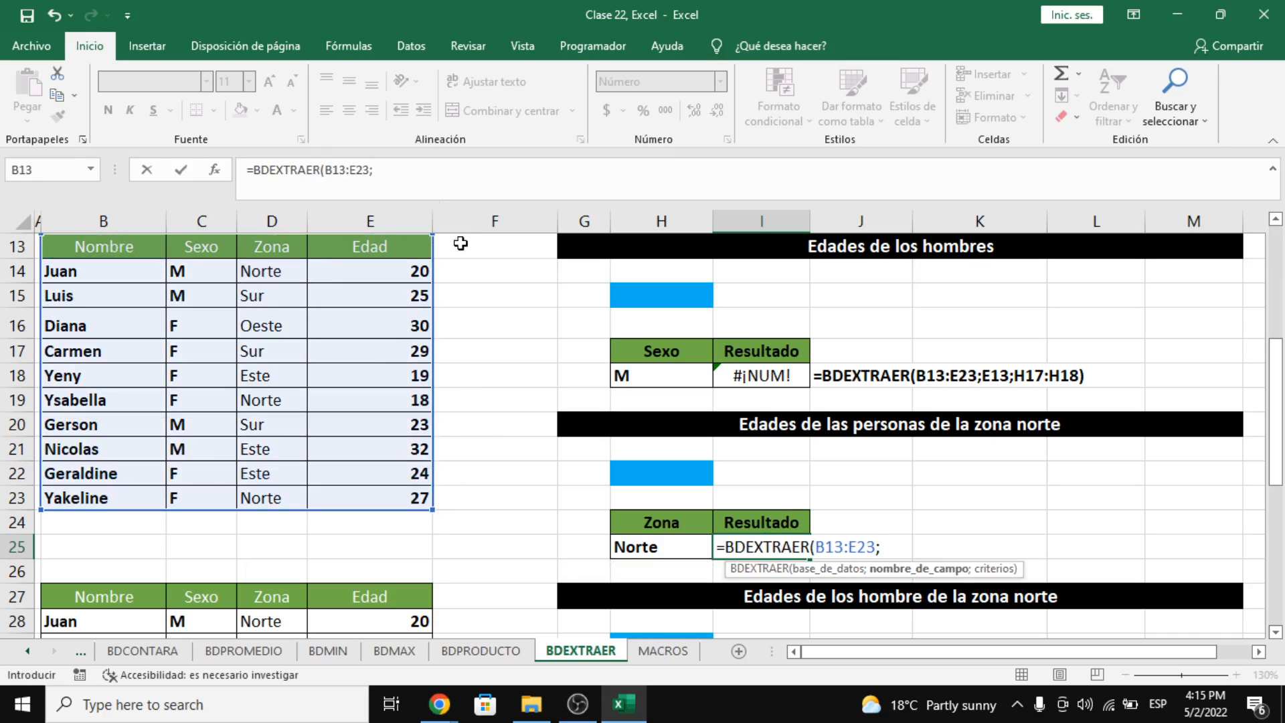
Step: Complete the I25 formula with field E13 and criteria range H24:H25, and enter it
{"action": "left_click", "coordinate": [408, 252]}
{"action": "type", "text": ";"}
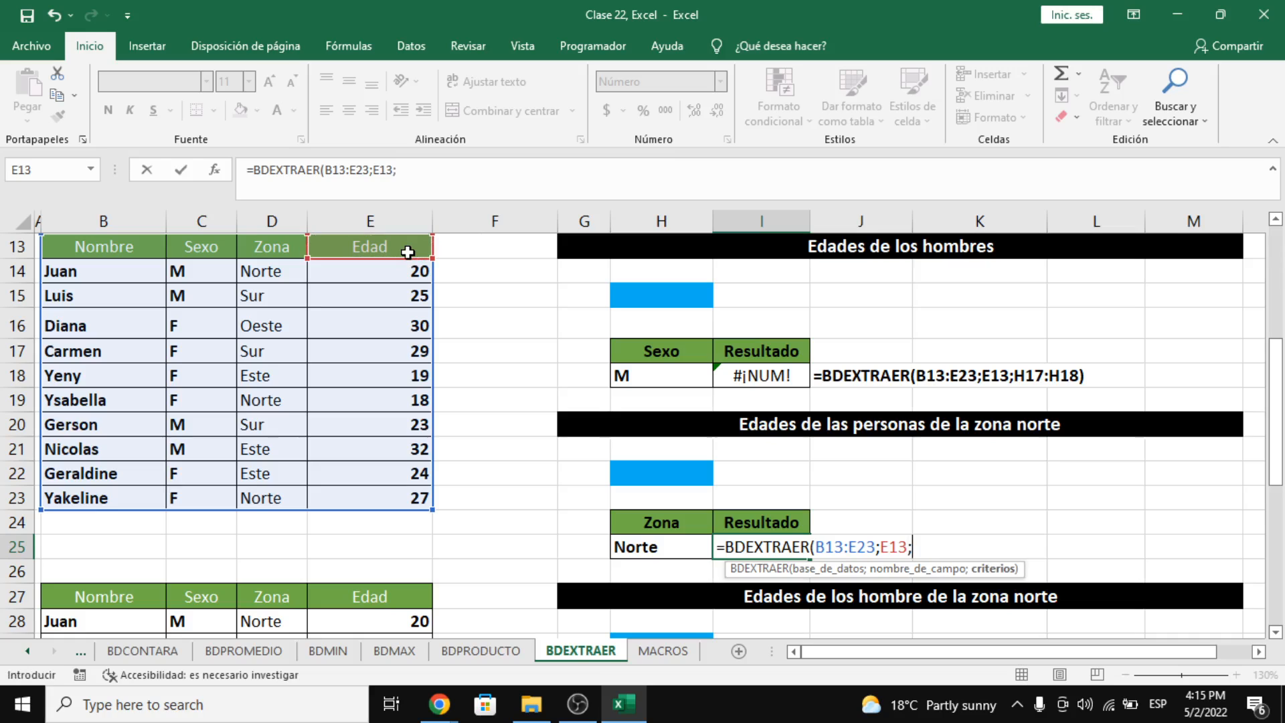
{"action": "left_click_drag", "start_coordinate": [655, 546], "coordinate": [658, 521]}
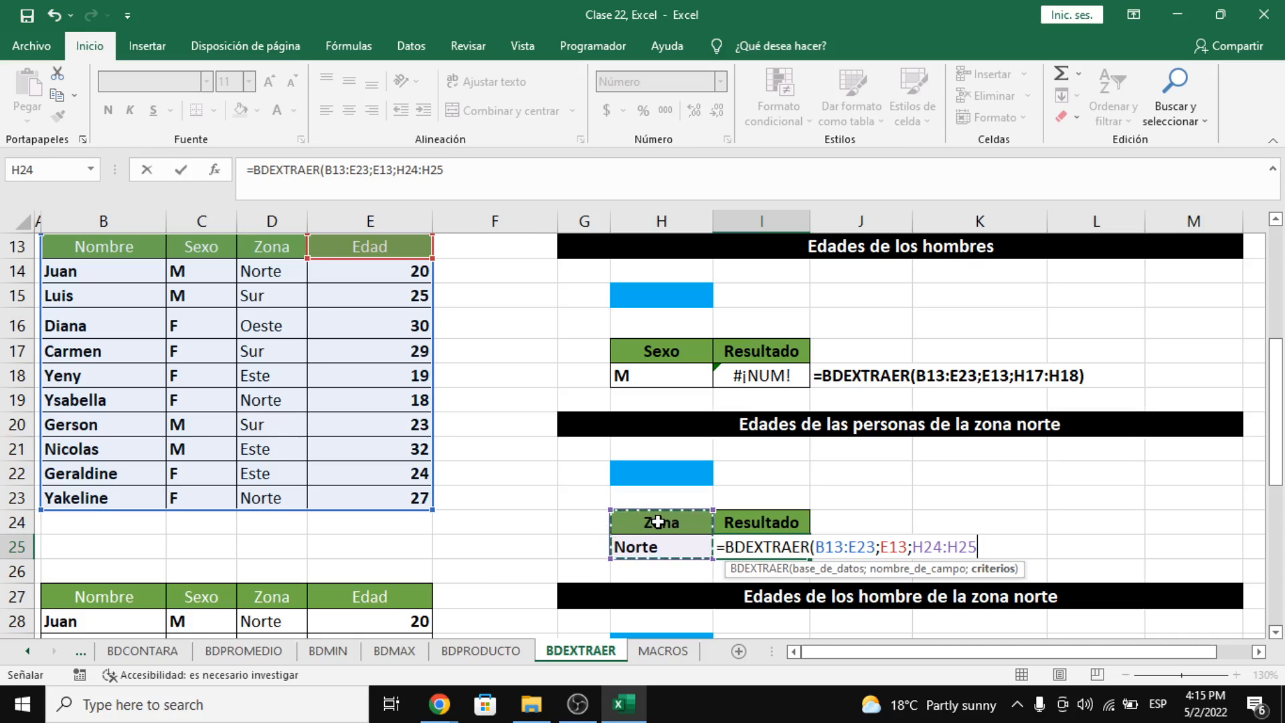
{"action": "key", "text": "alt+Tab"}
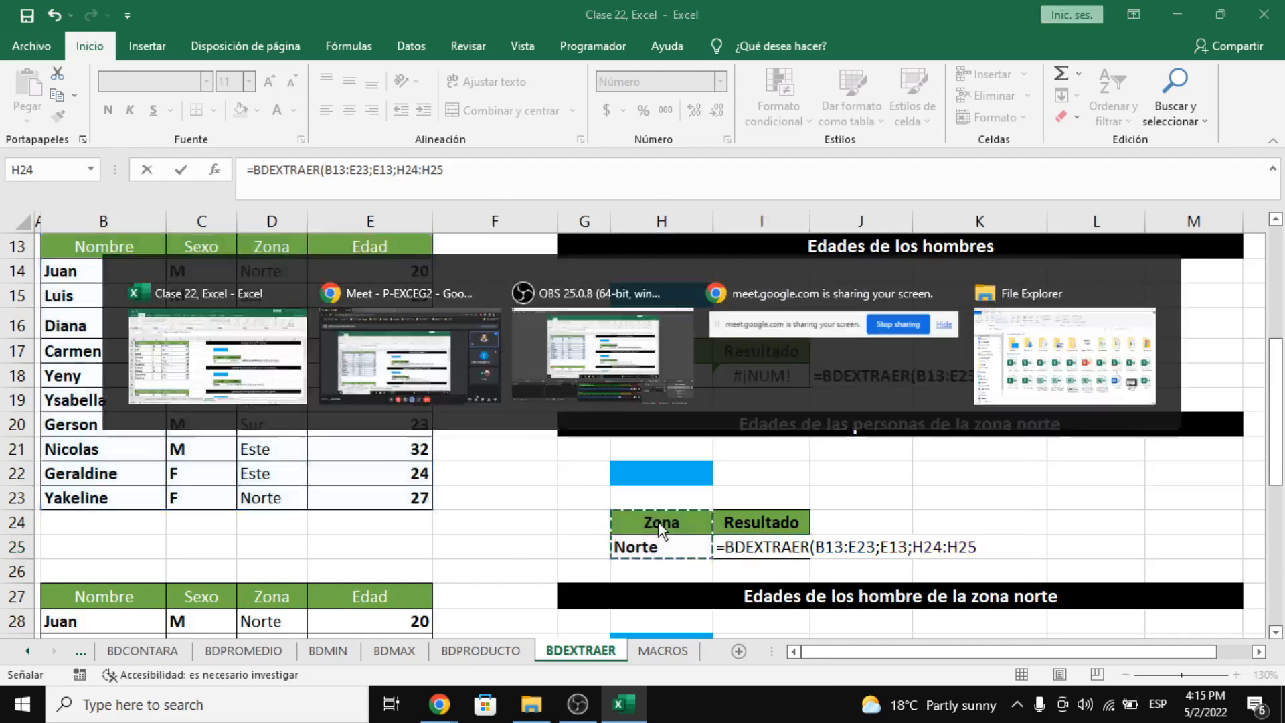
{"action": "key", "text": "alt+Tab"}
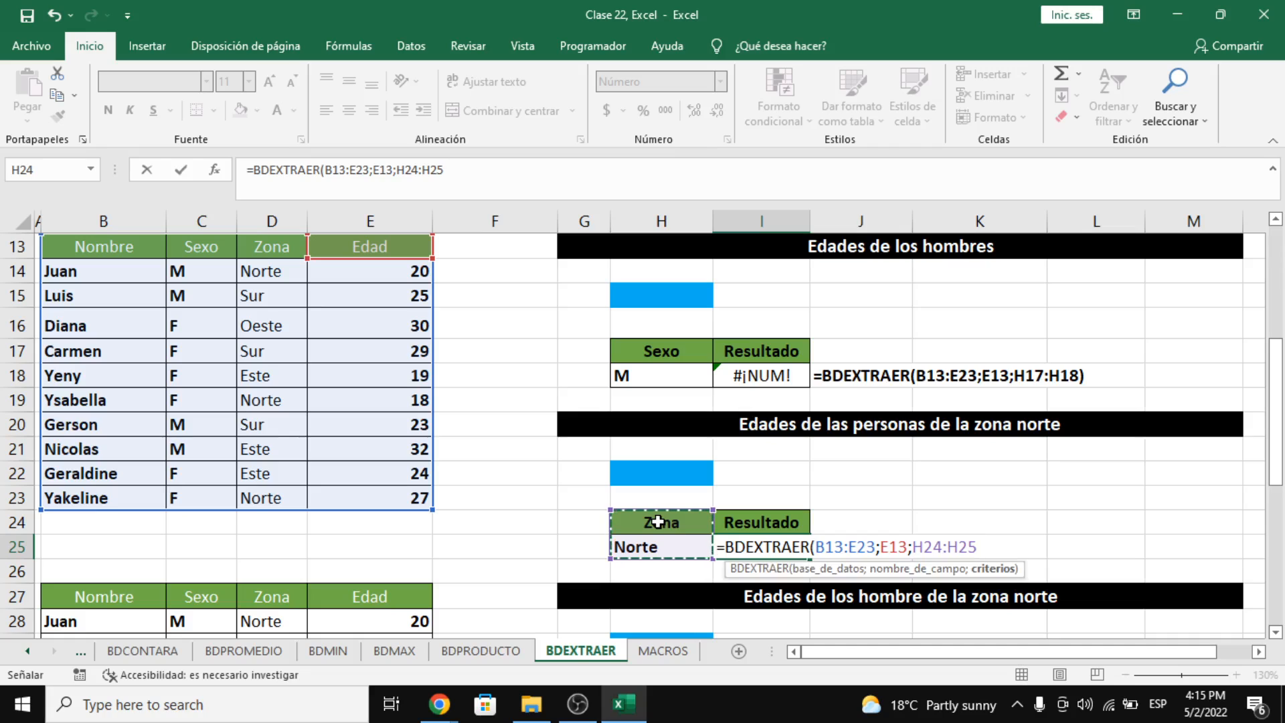
{"action": "key", "text": "Return"}
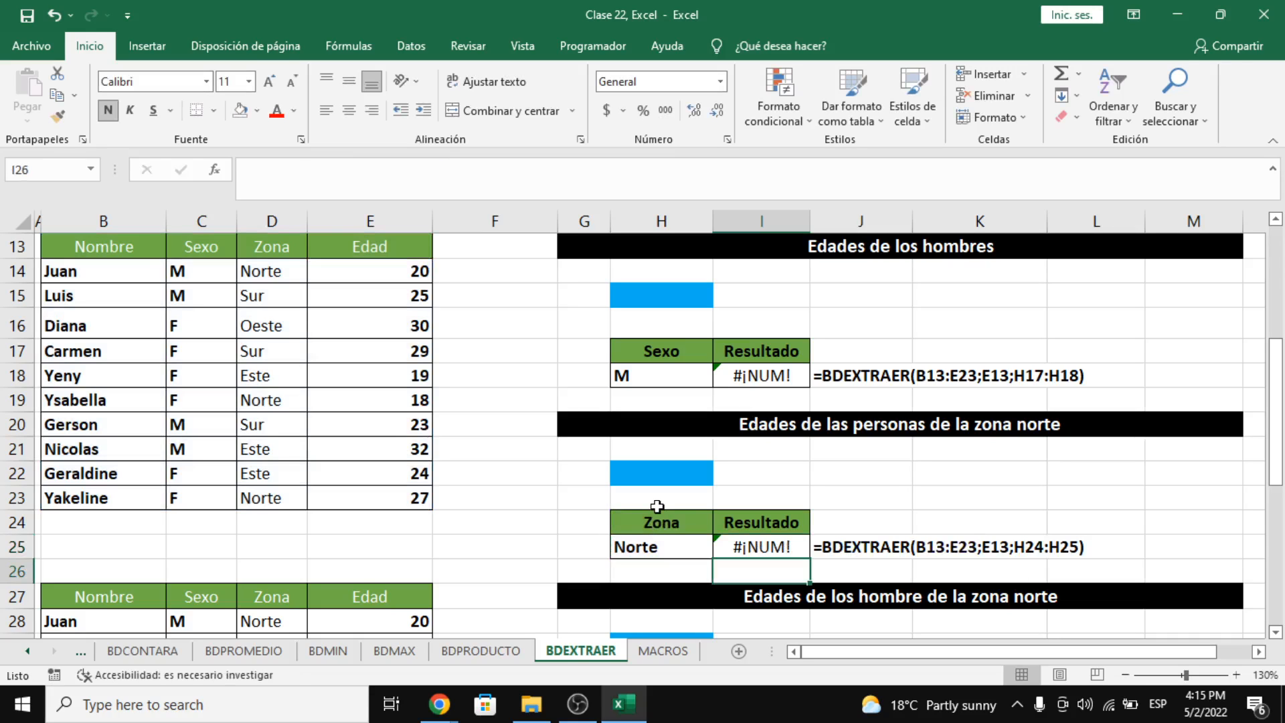
Step: Start a BDEXTRAER formula in J32 for the men of the north zone, using B27:E37 as the database
{"action": "scroll", "coordinate": [657, 506], "scroll_direction": "down", "scroll_amount": 1}
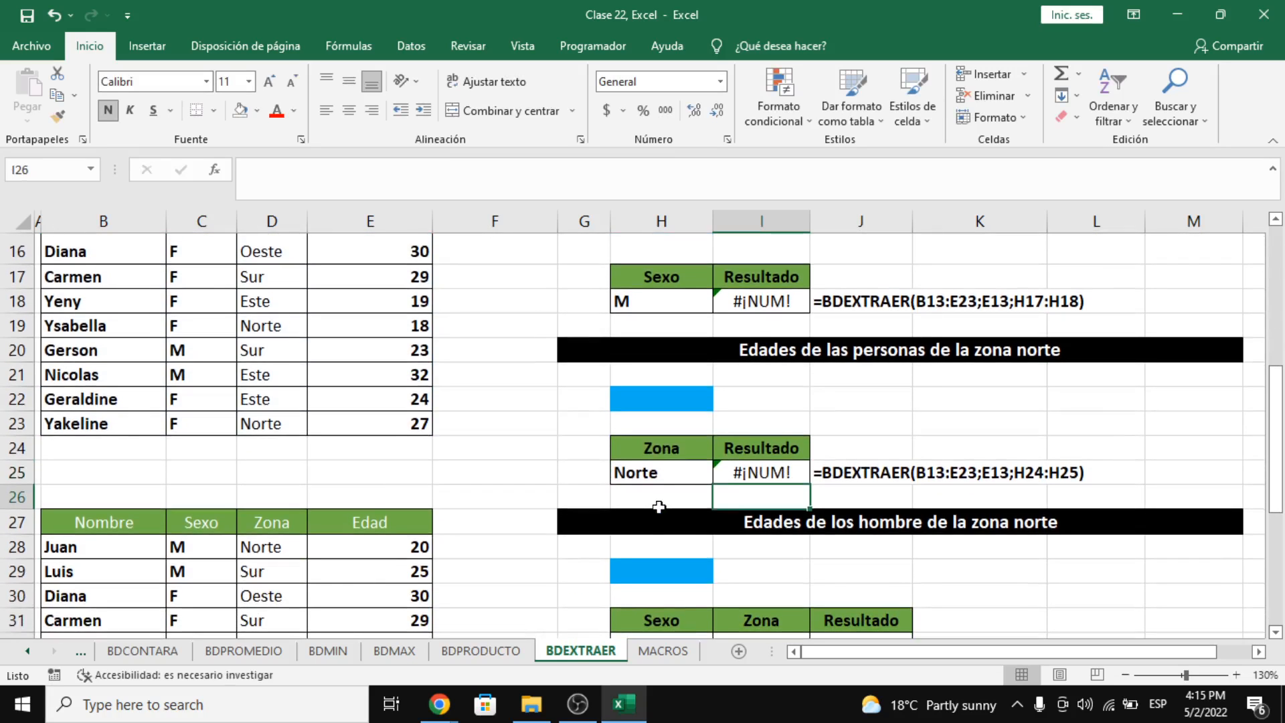
{"action": "left_click", "coordinate": [678, 478]}
{"action": "scroll", "coordinate": [678, 478], "scroll_direction": "down", "scroll_amount": 3}
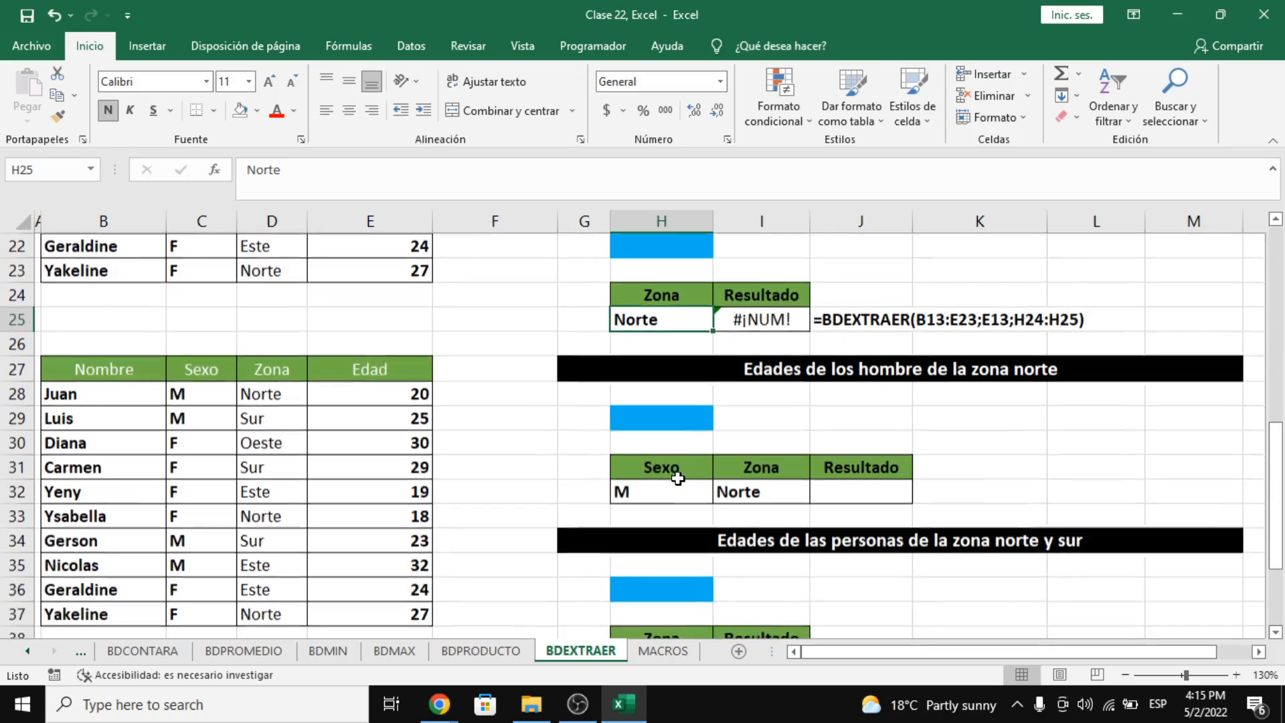
{"action": "left_click", "coordinate": [773, 409]}
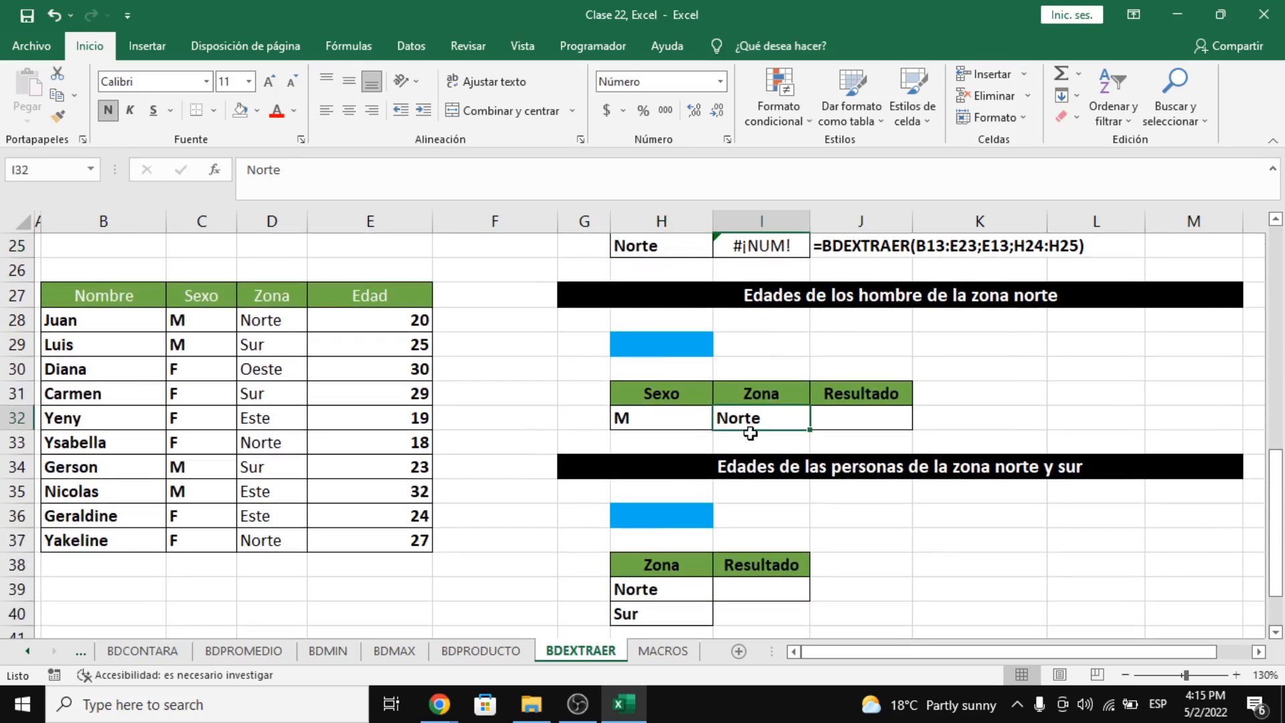
{"action": "left_click", "coordinate": [902, 294]}
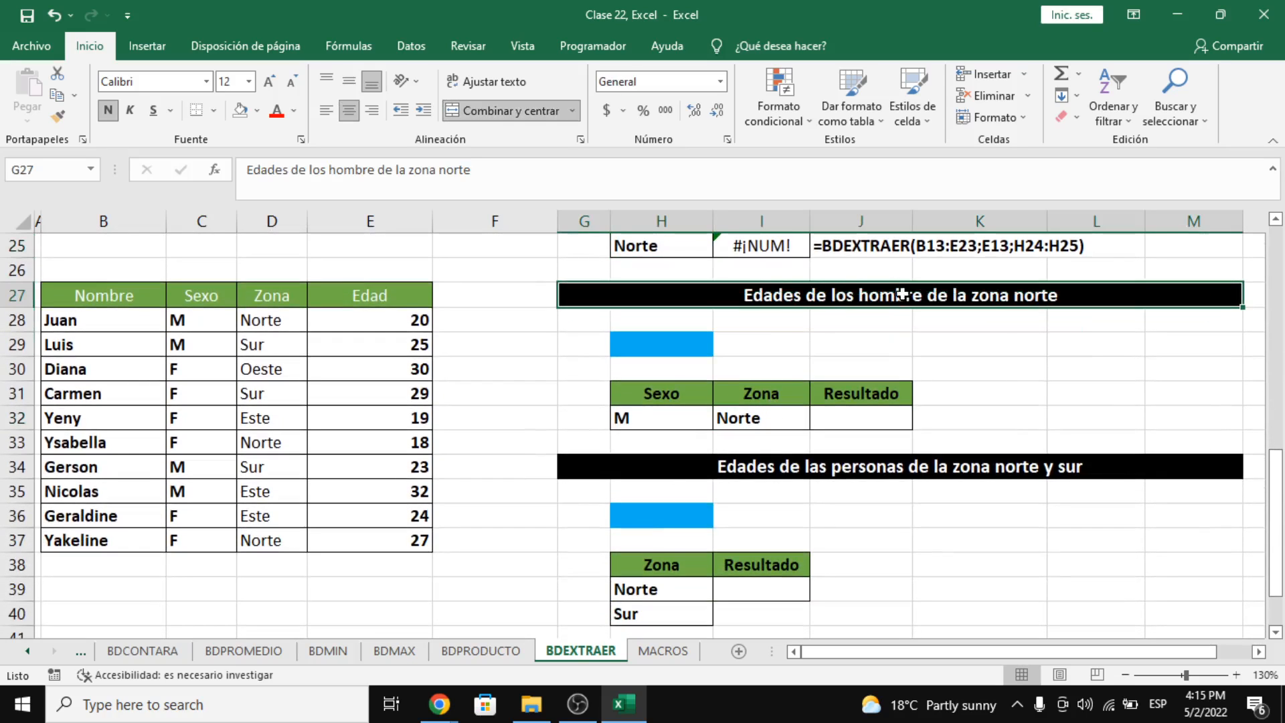
{"action": "left_click", "coordinate": [864, 410]}
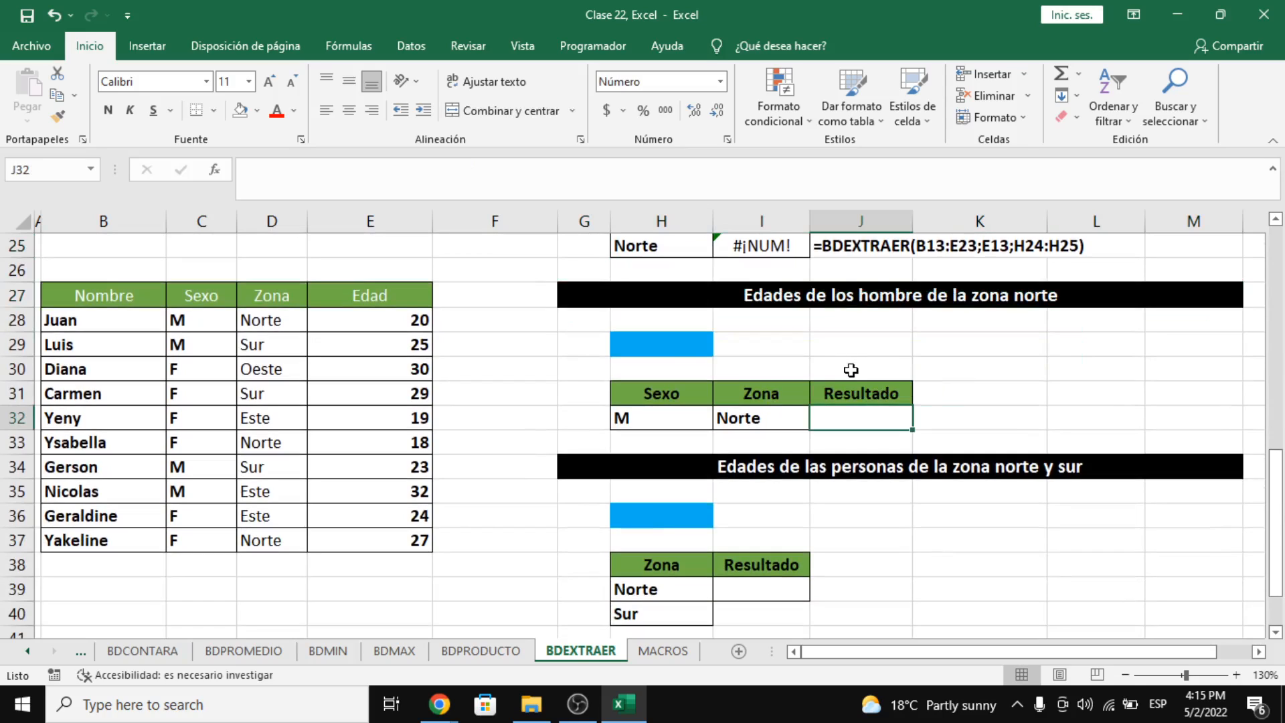
{"action": "type", "text": "=BDEXTRAER("}
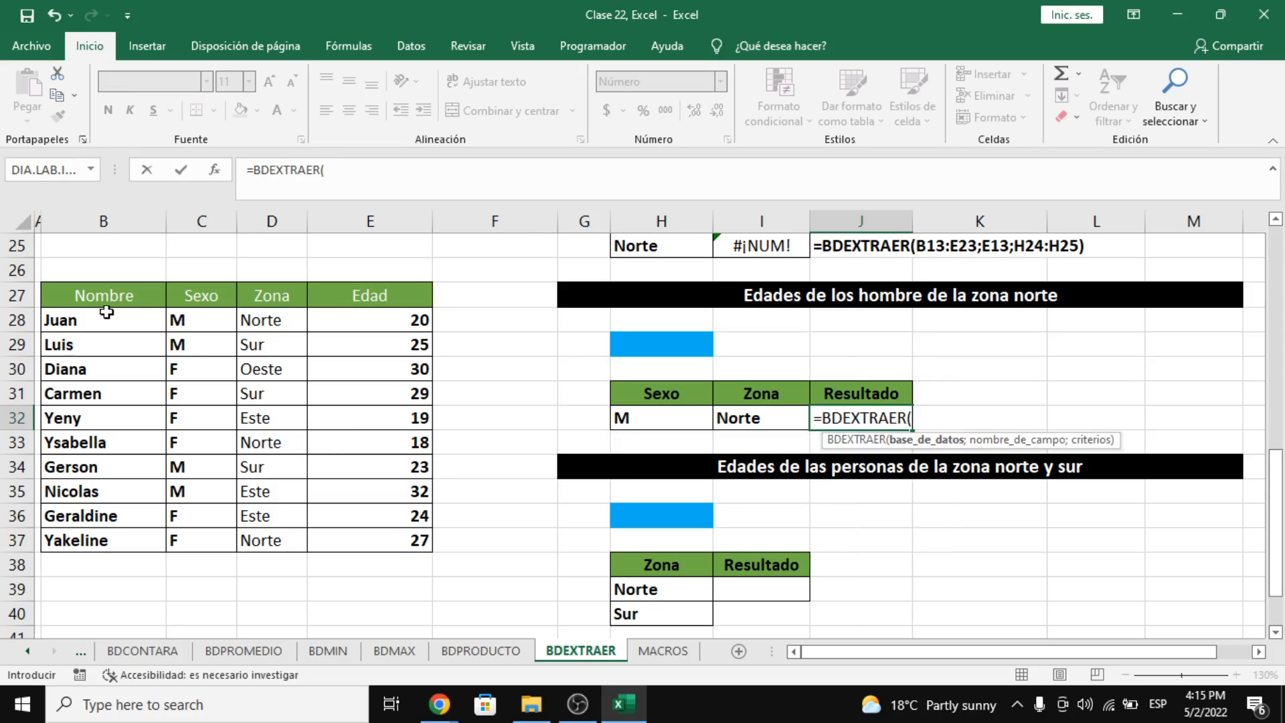
{"action": "left_click_drag", "start_coordinate": [107, 312], "coordinate": [329, 526]}
{"action": "type", "text": ";"}
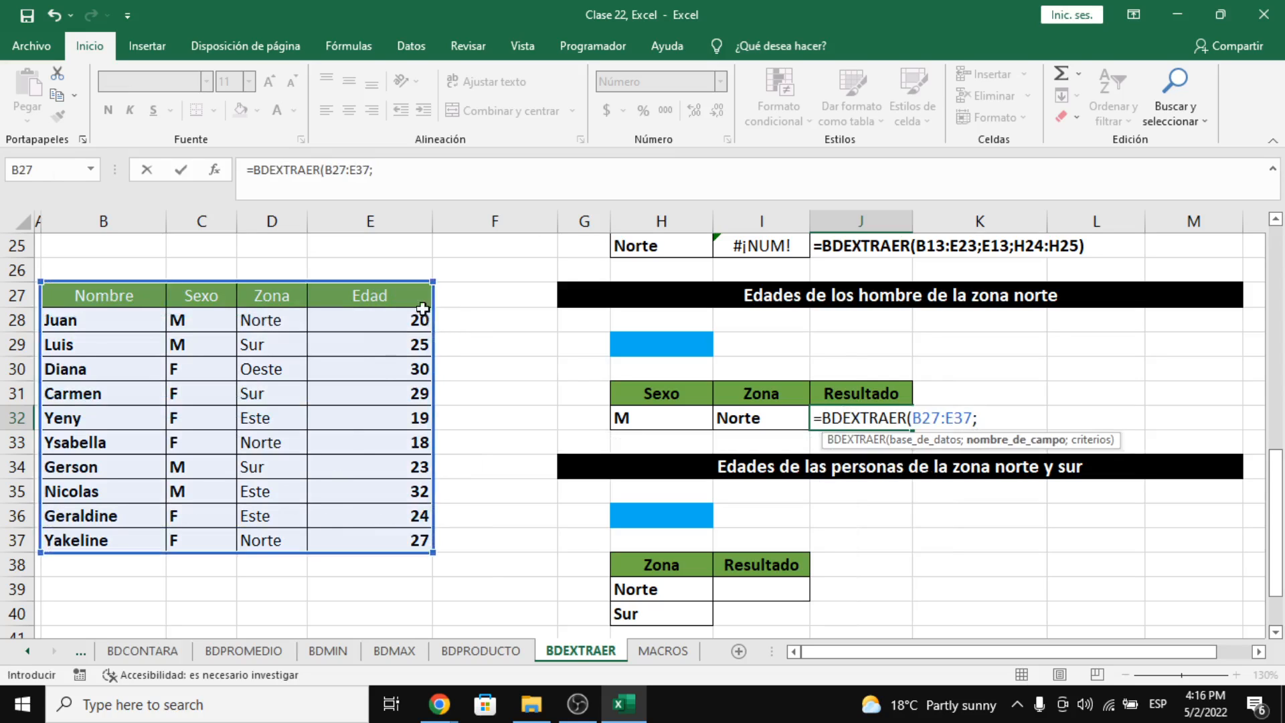
Step: Complete the J32 formula with field E27 and the two-column criteria range H31:I32, and enter it
{"action": "left_click", "coordinate": [386, 303]}
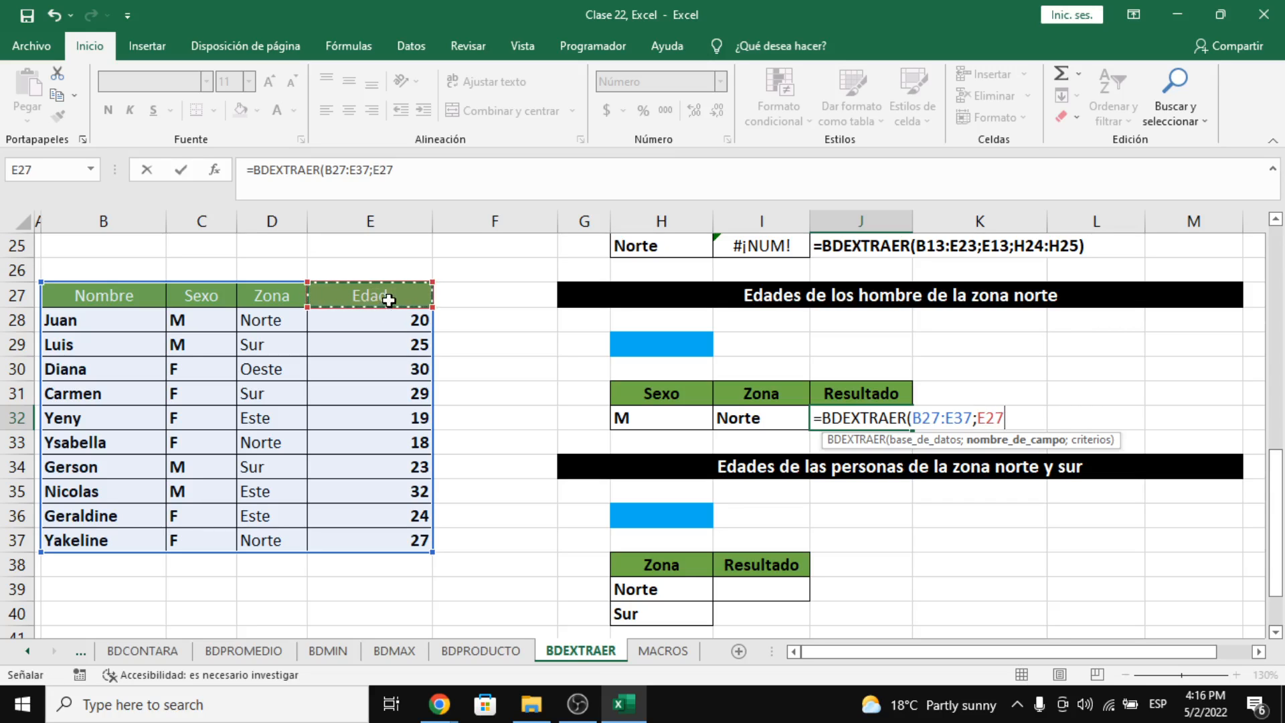
{"action": "type", "text": ";"}
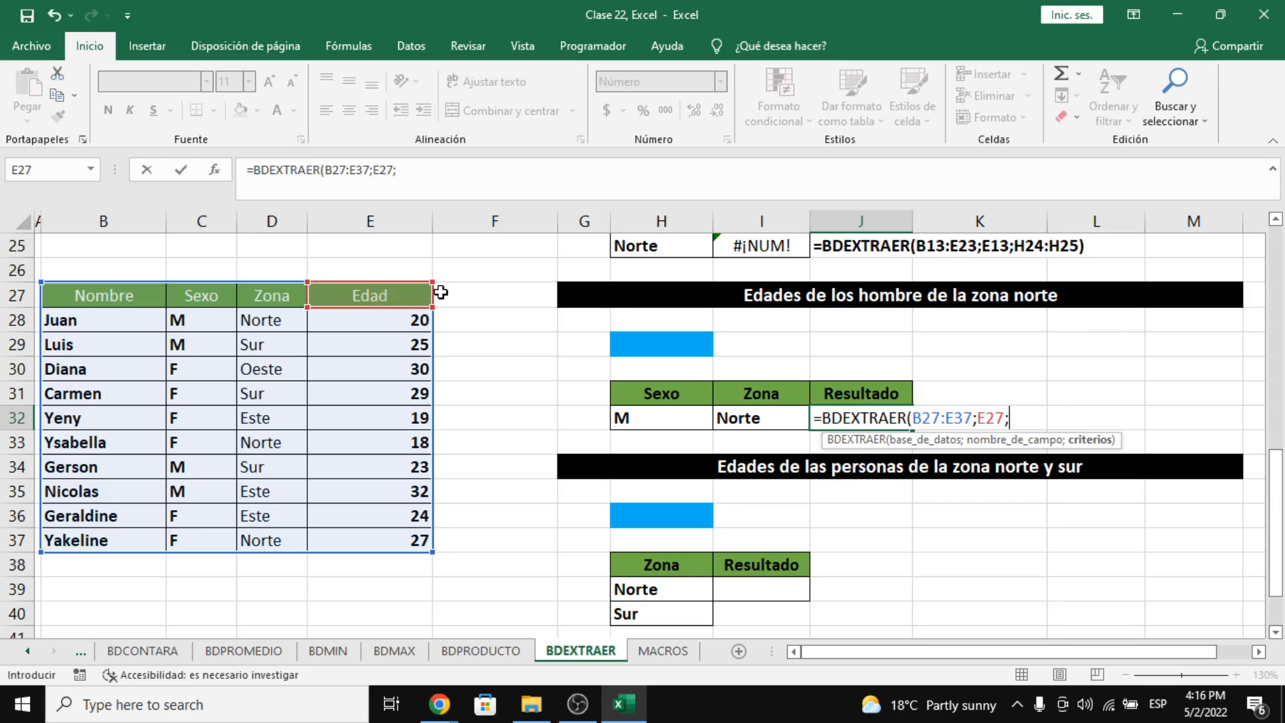
{"action": "left_click_drag", "start_coordinate": [655, 404], "coordinate": [740, 421]}
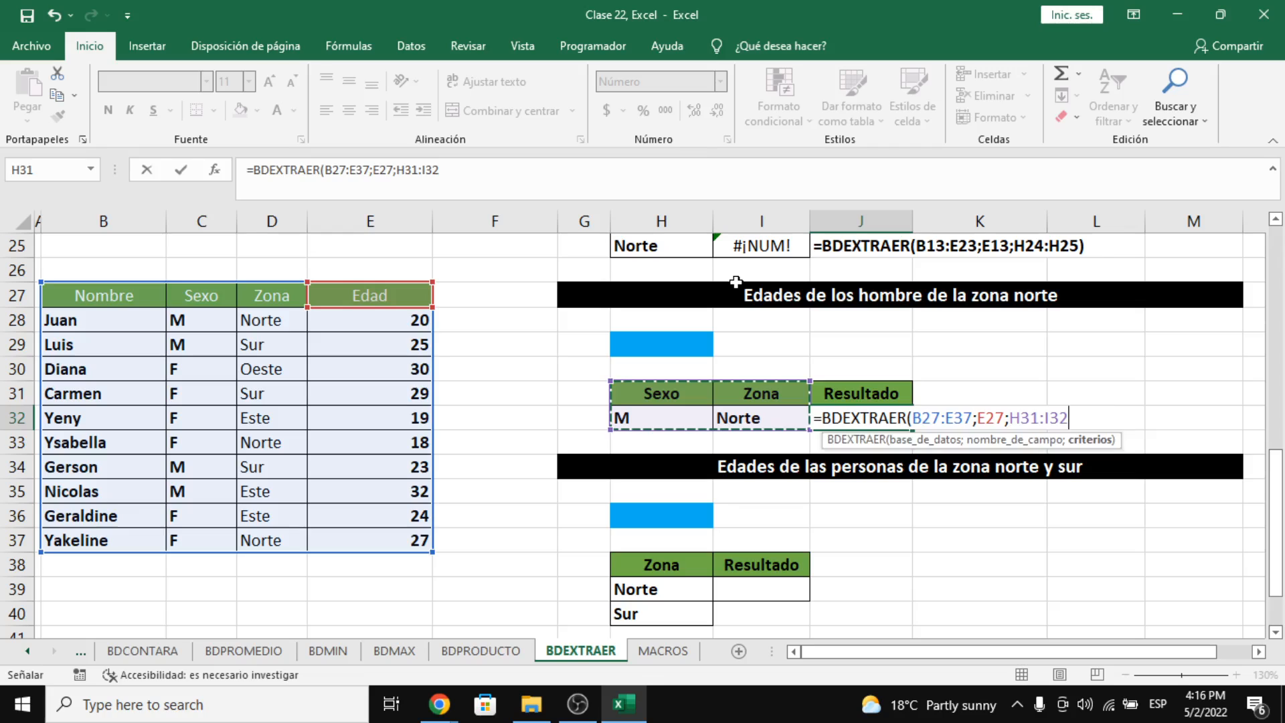
{"action": "key", "text": "Return"}
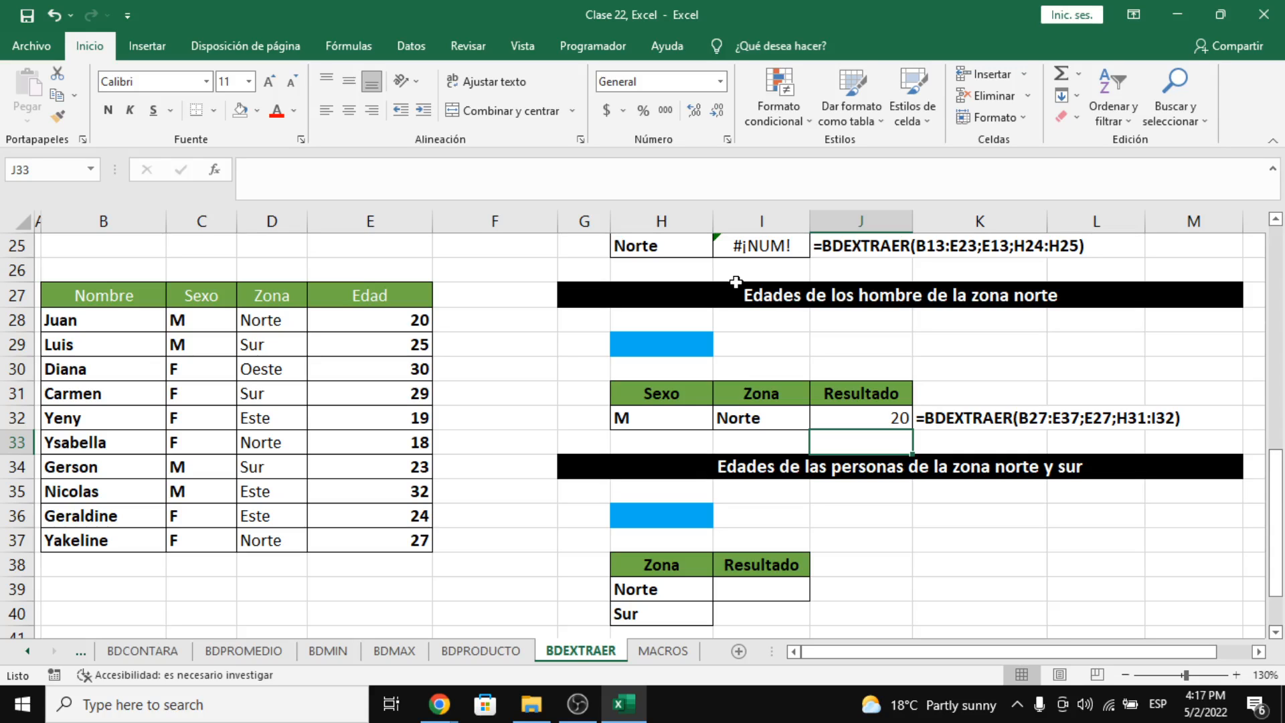
Step: Start a comparison BUSCARV formula in K29 with lookup value H32 and table range C28:E37
{"action": "key", "text": "Up"}
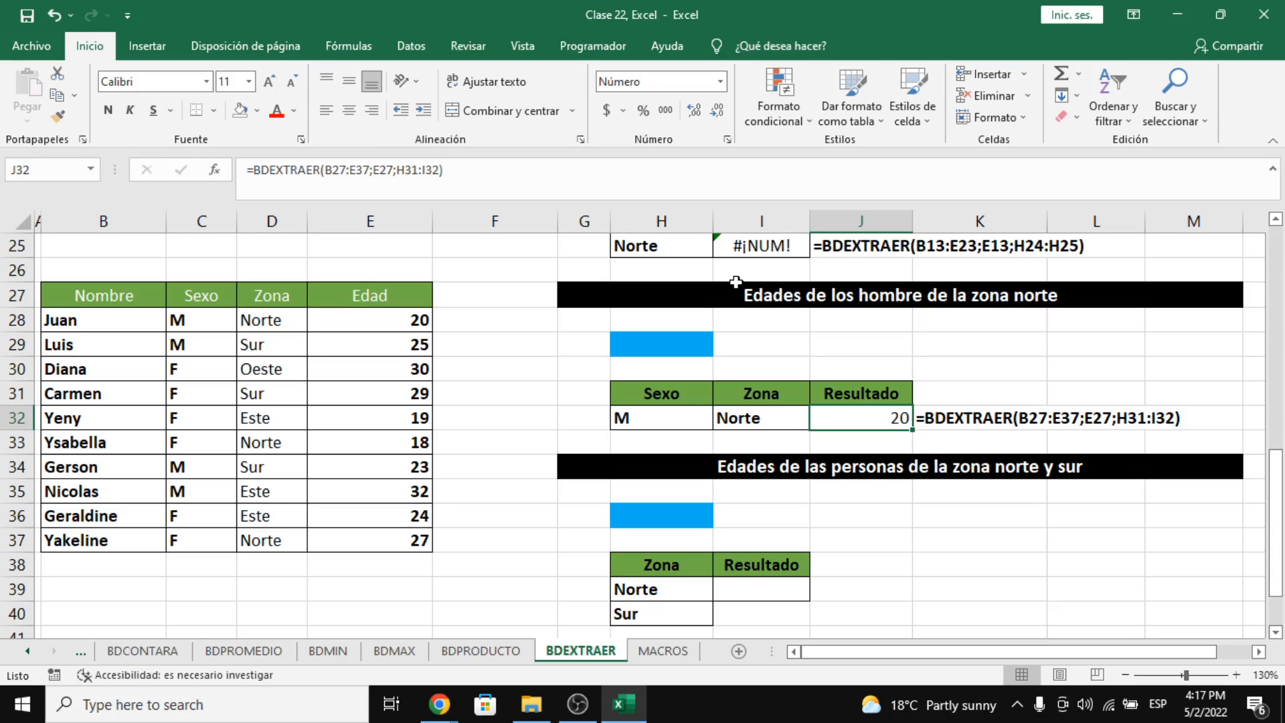
{"action": "key", "text": "Up"}
{"action": "key", "text": "Up"}
{"action": "key", "text": "Right"}
{"action": "key", "text": "Up"}
{"action": "type", "text": "=BUSCARV("}
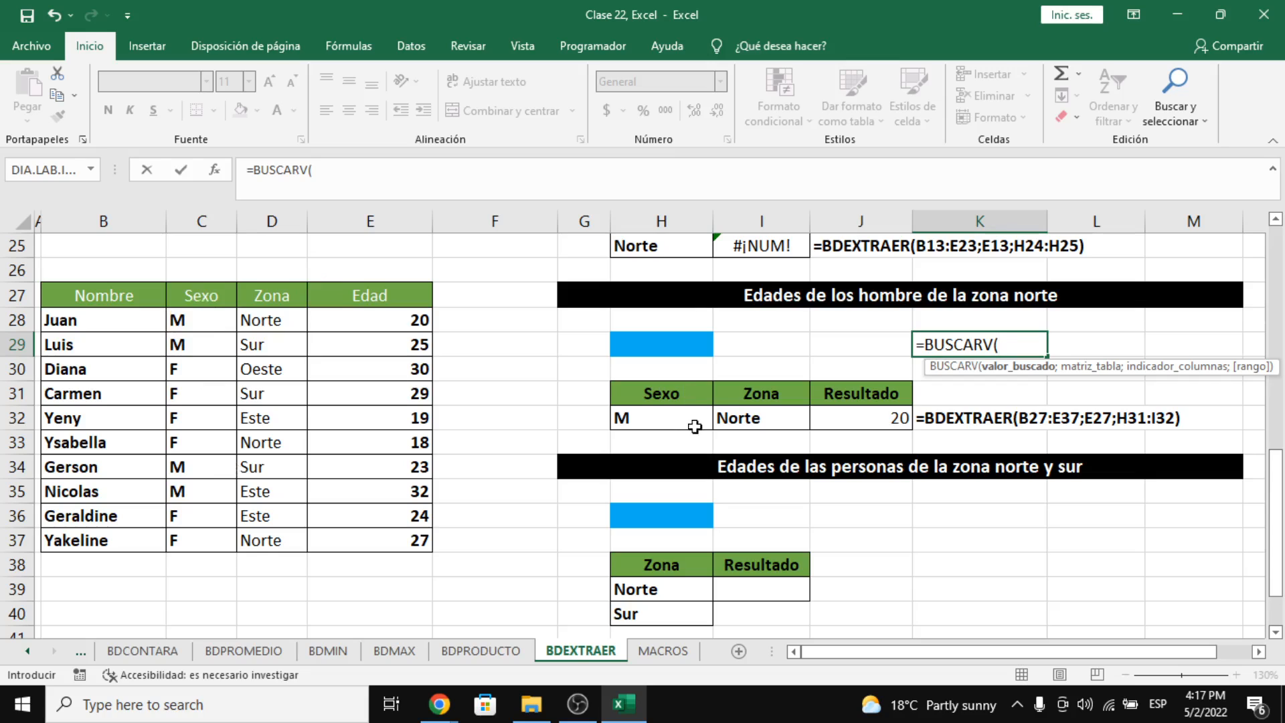
{"action": "left_click", "coordinate": [673, 426]}
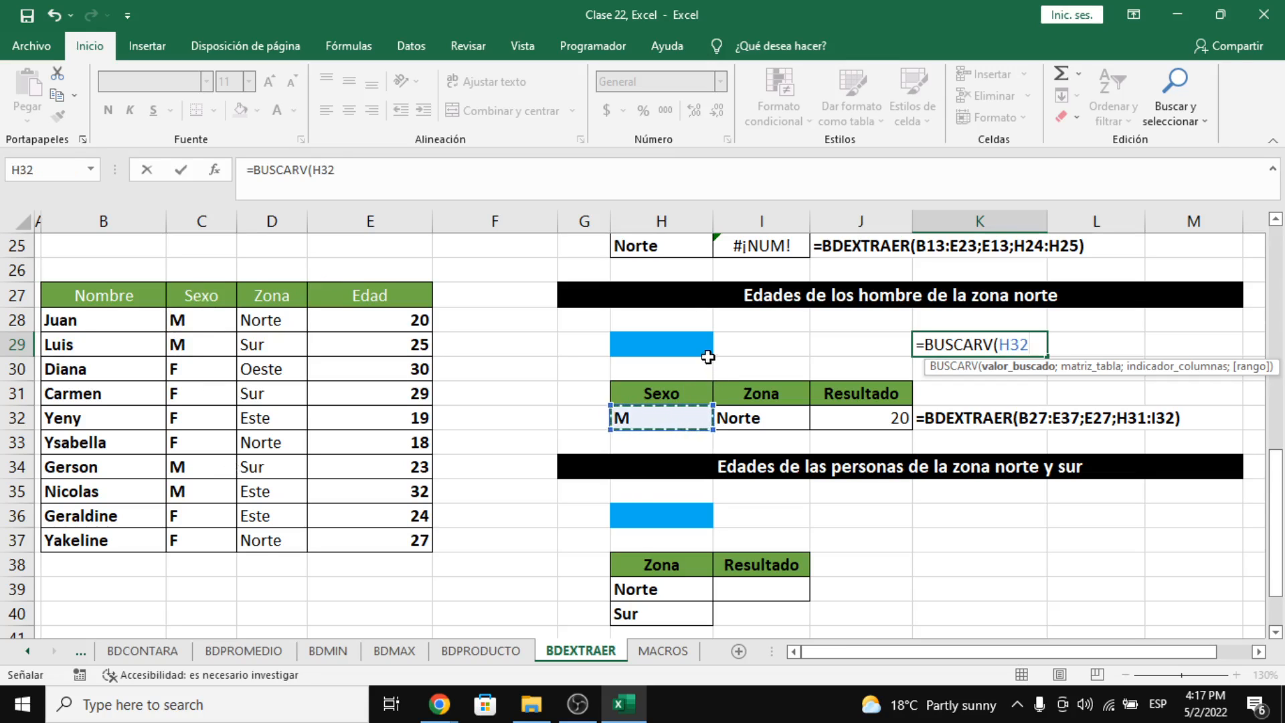
{"action": "type", "text": ";"}
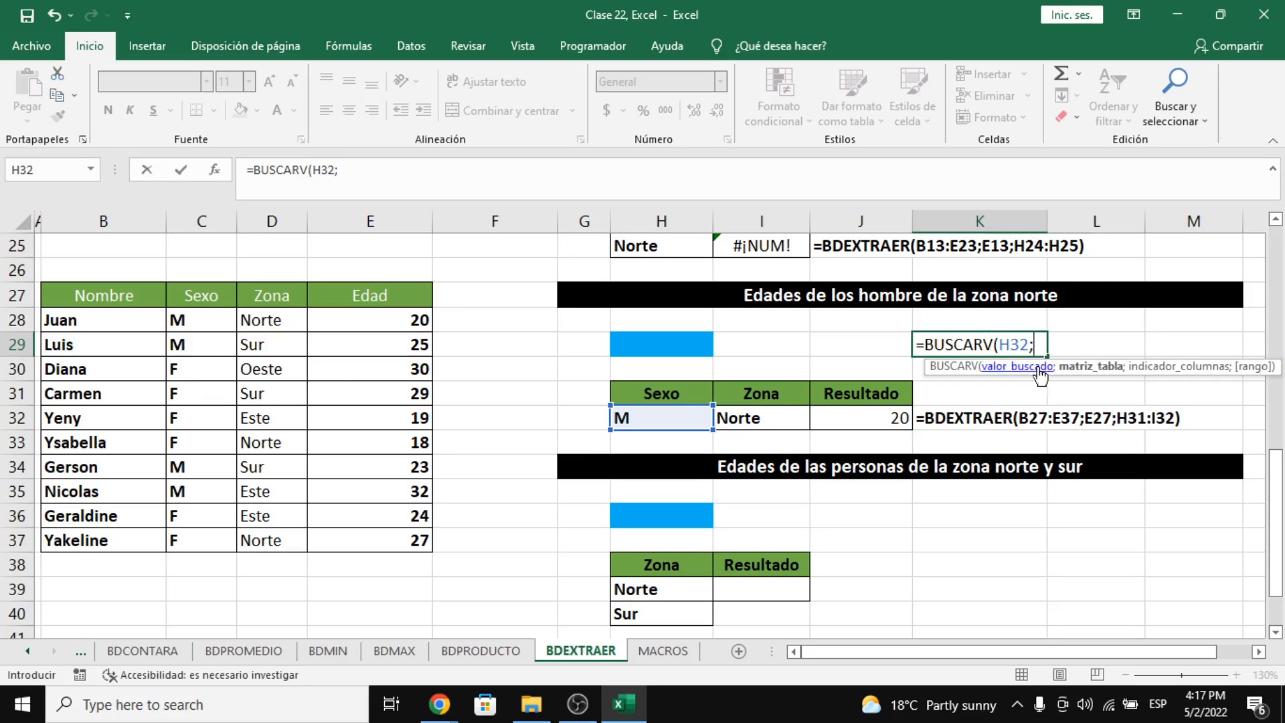
{"action": "left_click_drag", "start_coordinate": [70, 319], "coordinate": [529, 538]}
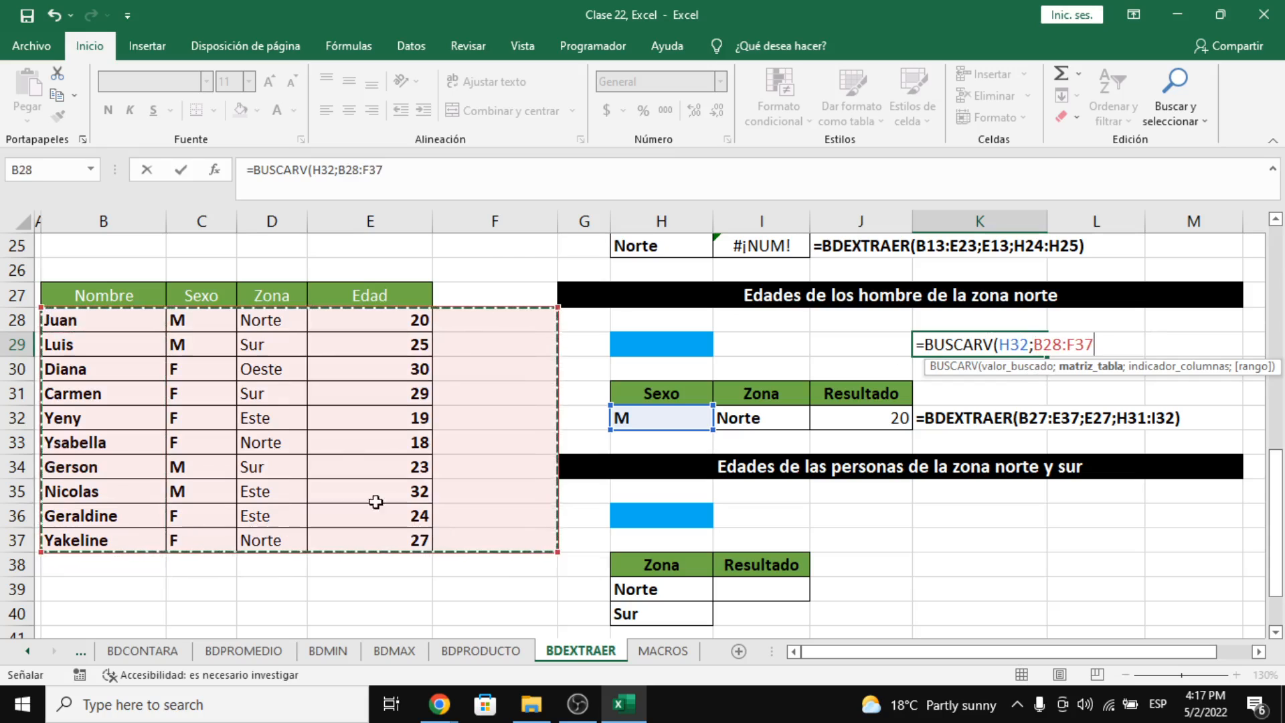
{"action": "left_click_drag", "start_coordinate": [203, 315], "coordinate": [367, 533]}
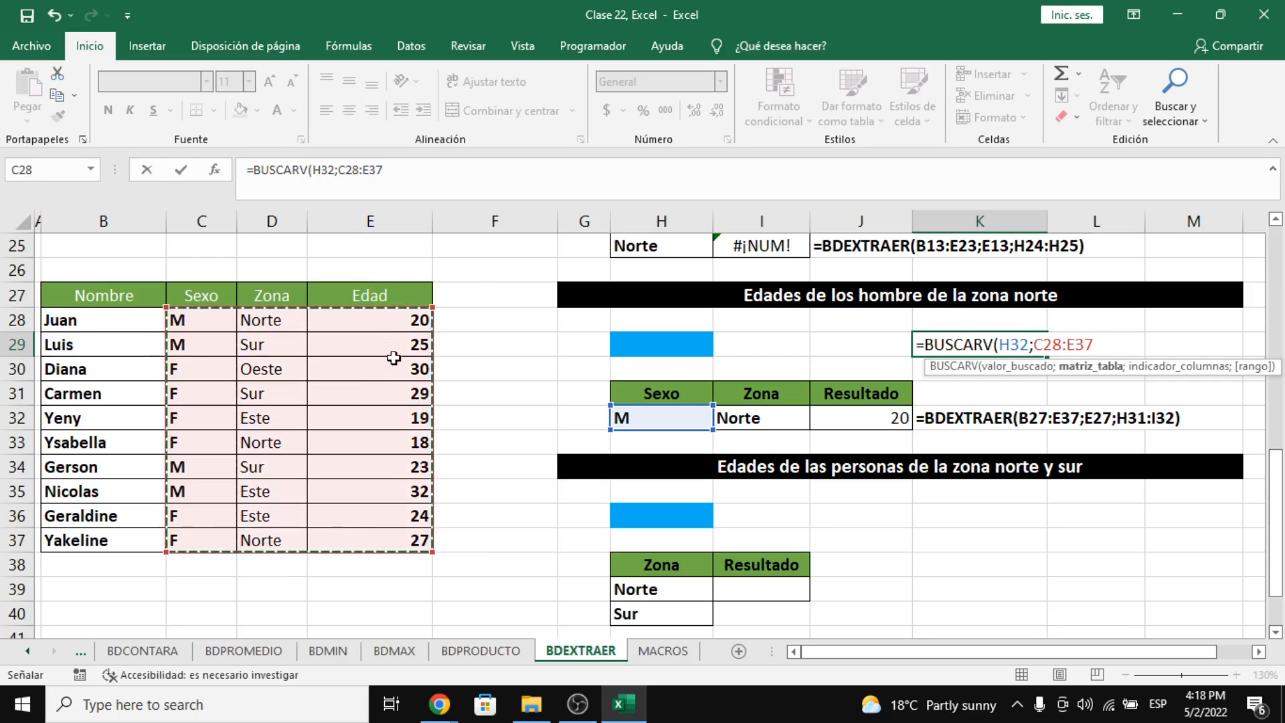
{"action": "type", "text": ";"}
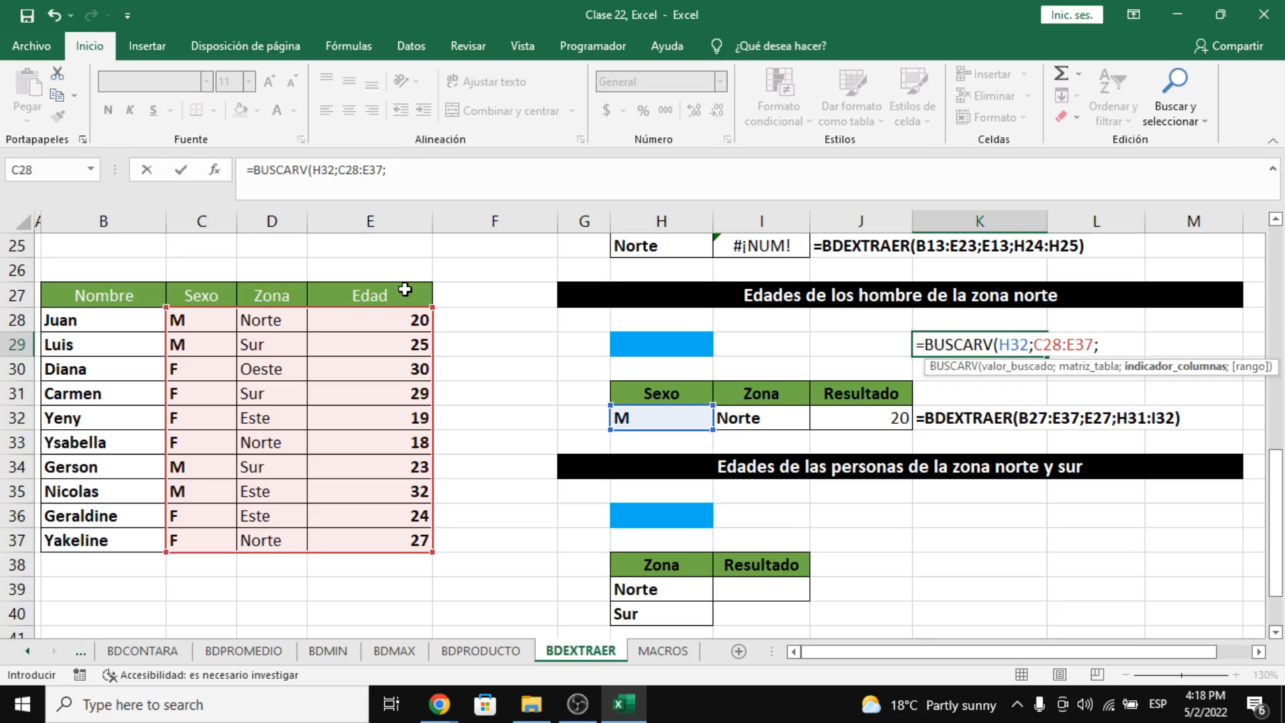
Step: Finish the BUSCARV formula in K29 with column index 3 and match type 0, and enter it
{"action": "type", "text": "3"}
{"action": "type", "text": ";0"}
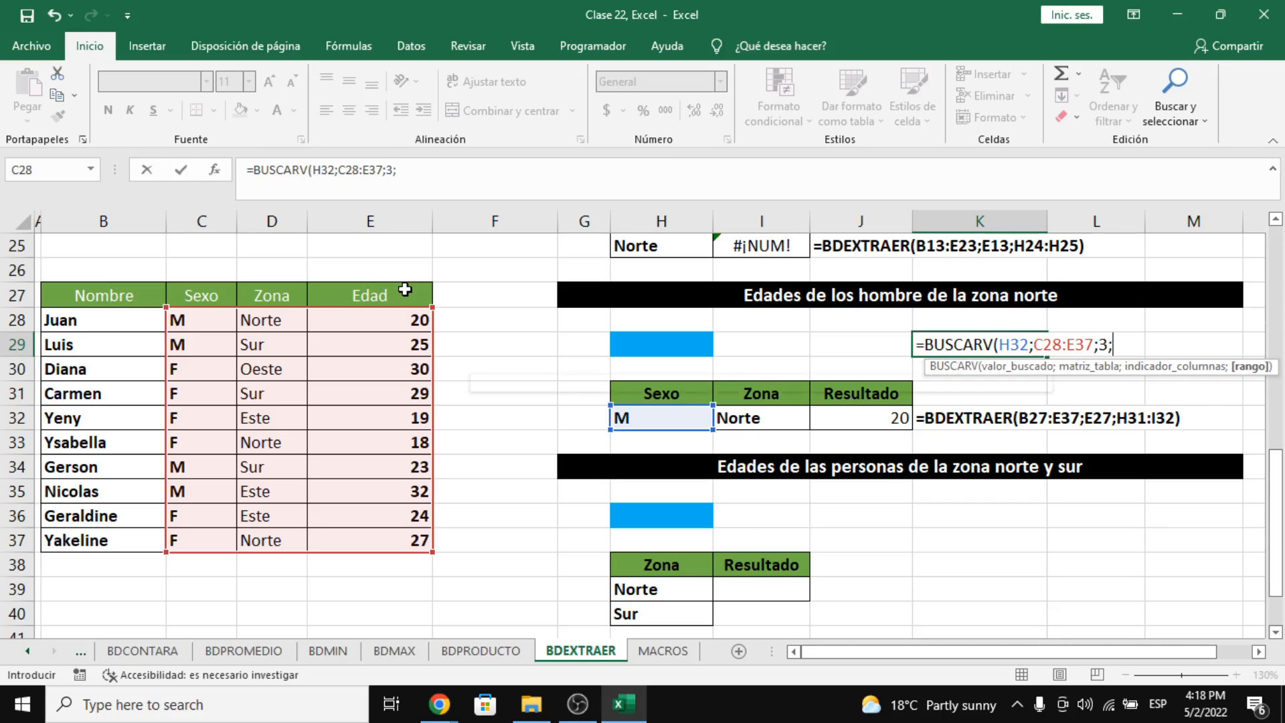
{"action": "key", "text": "Return"}
{"action": "key", "text": "Up"}
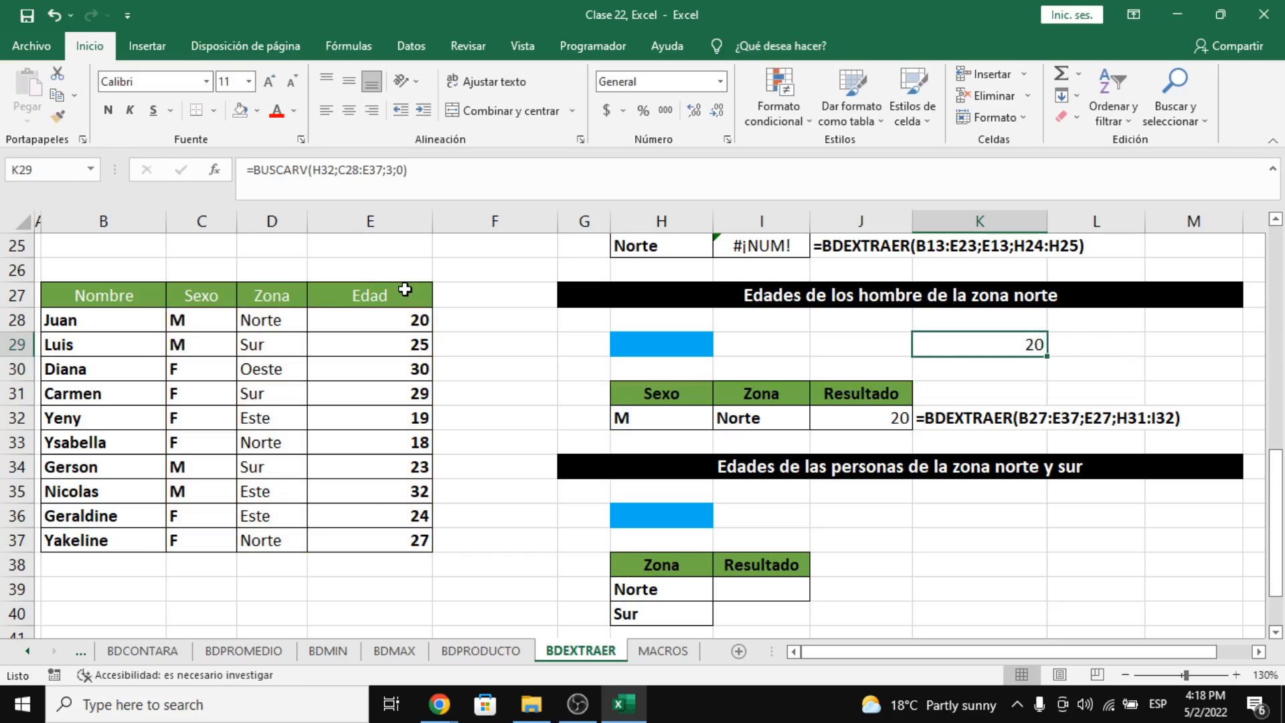
{"action": "key", "text": "F2"}
{"action": "key", "text": "Return"}
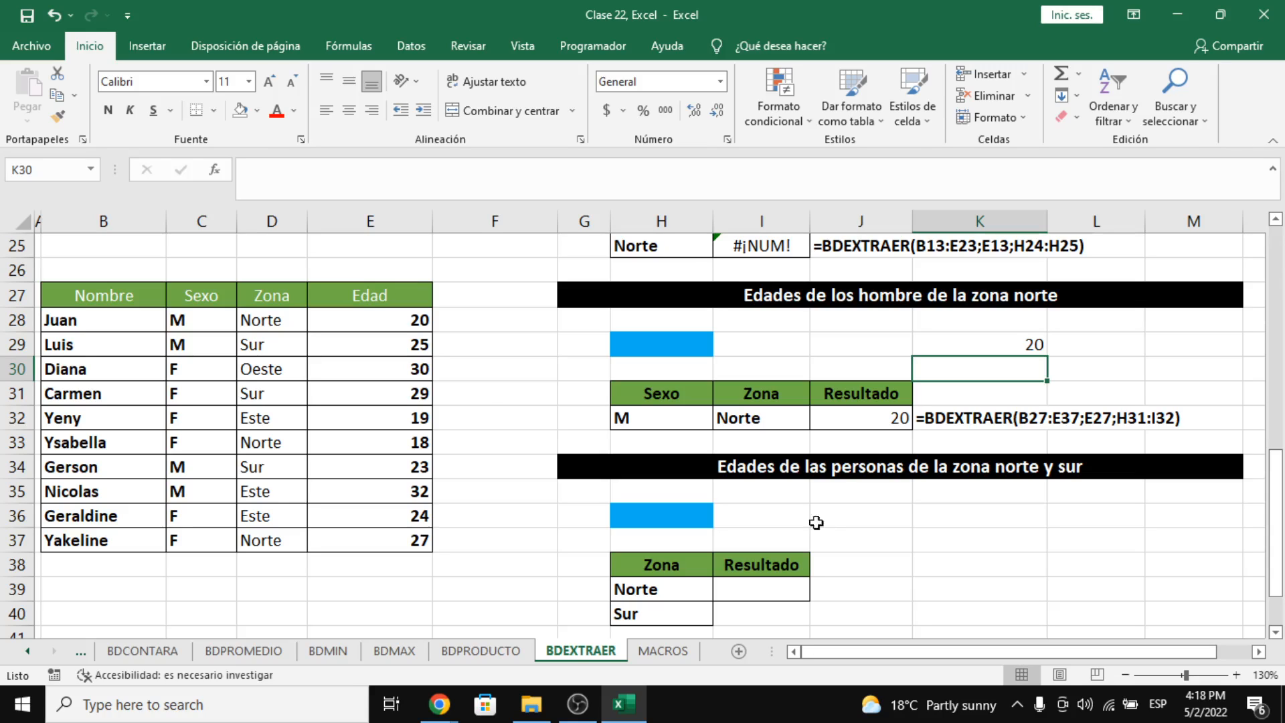
Step: Compare the BDEXTRAER result in J32 and the BUSCARV result in K29 with the Sexo, Zona and Edad values in row 28
{"action": "left_click", "coordinate": [874, 411]}
{"action": "left_click", "coordinate": [1012, 348]}
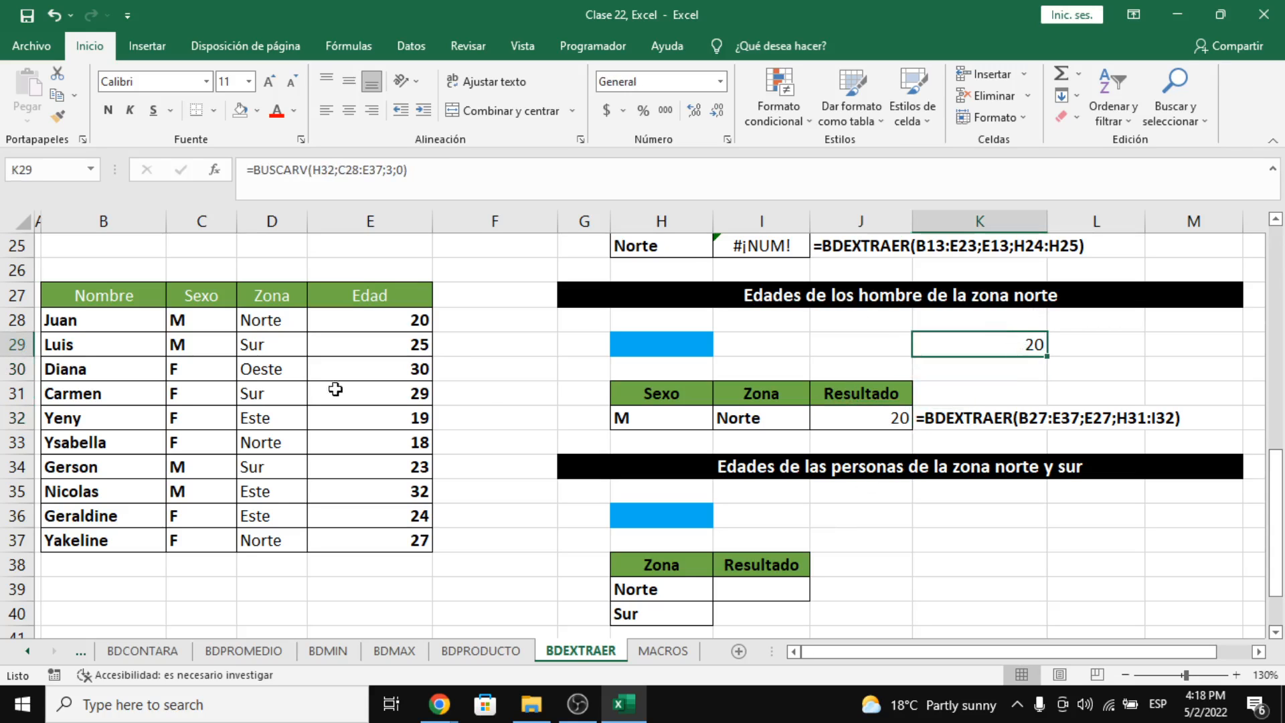
{"action": "left_click", "coordinate": [299, 323]}
{"action": "left_click_drag", "start_coordinate": [227, 321], "coordinate": [285, 322]}
{"action": "left_click", "coordinate": [259, 324]}
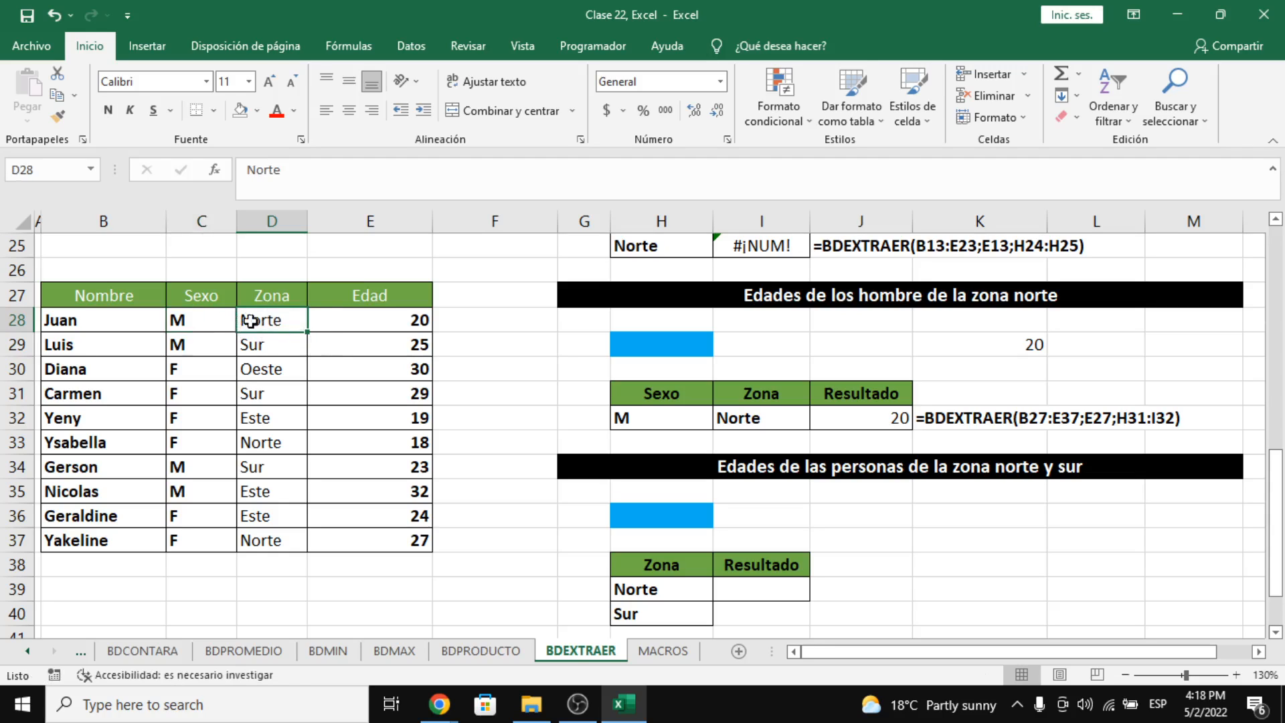
{"action": "left_click", "coordinate": [228, 322]}
{"action": "left_click", "coordinate": [267, 326]}
{"action": "left_click", "coordinate": [359, 321]}
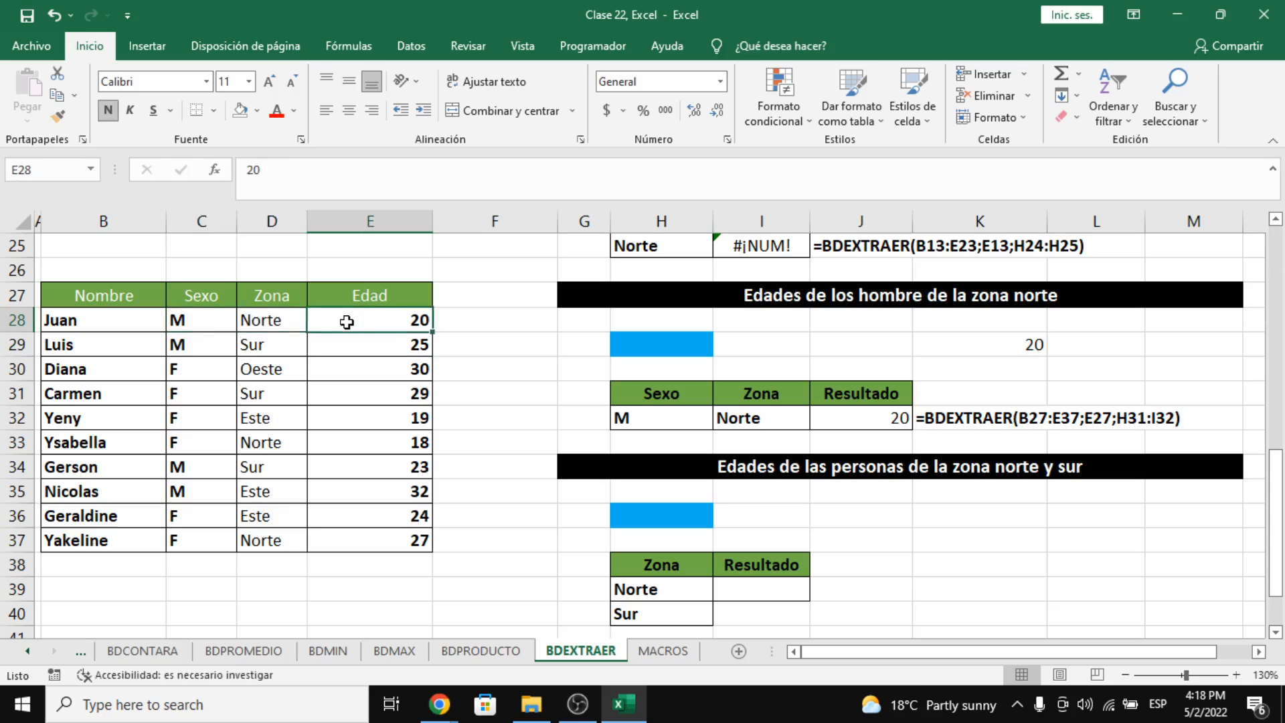
{"action": "left_click", "coordinate": [210, 321]}
{"action": "left_click", "coordinate": [257, 331]}
{"action": "left_click", "coordinate": [418, 326]}
{"action": "left_click", "coordinate": [997, 343]}
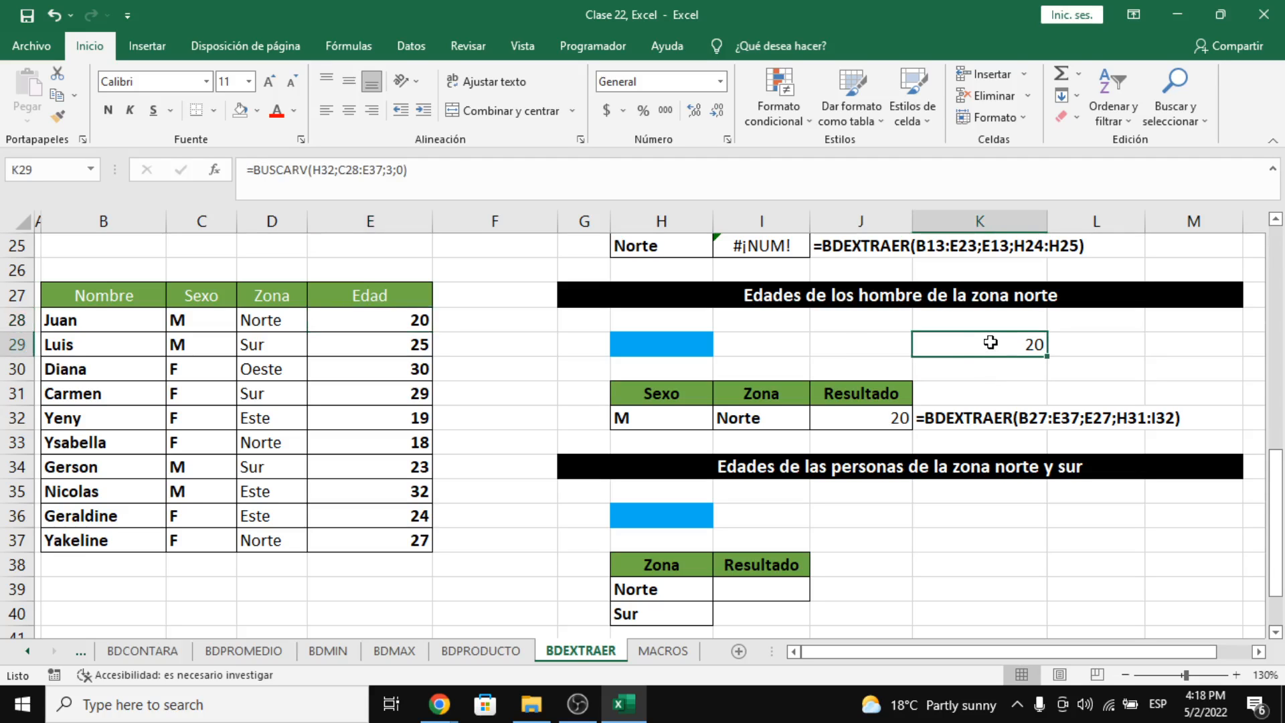
Step: Set the Zona value in D28 to Sur and the one in D29 to Norte
{"action": "left_click", "coordinate": [276, 328]}
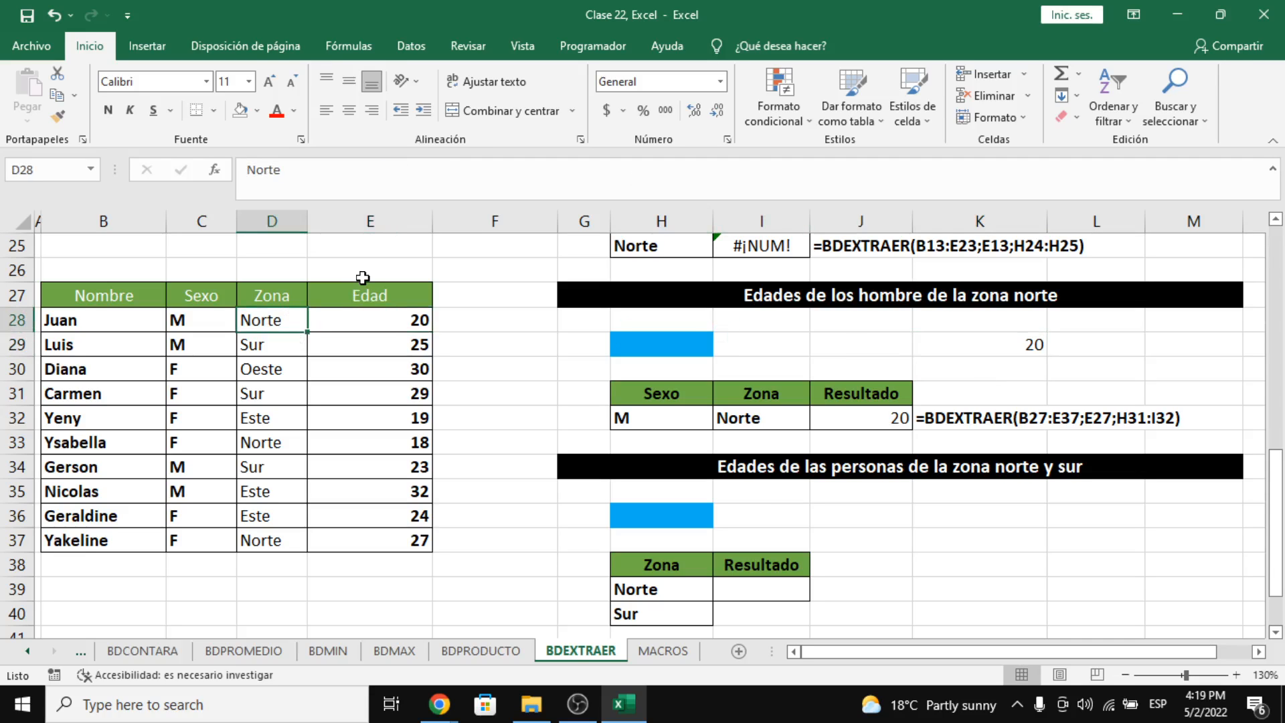
{"action": "type", "text": "Sur"}
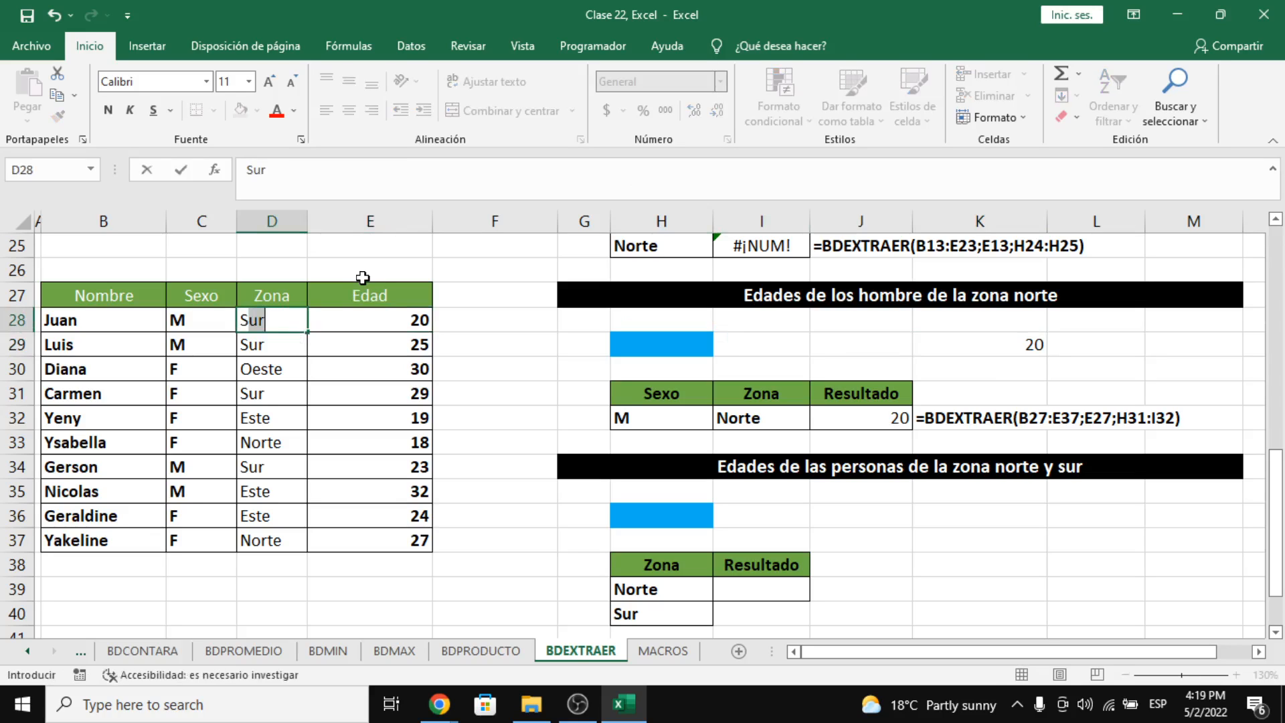
{"action": "key", "text": "Return"}
{"action": "type", "text": "Norte"}
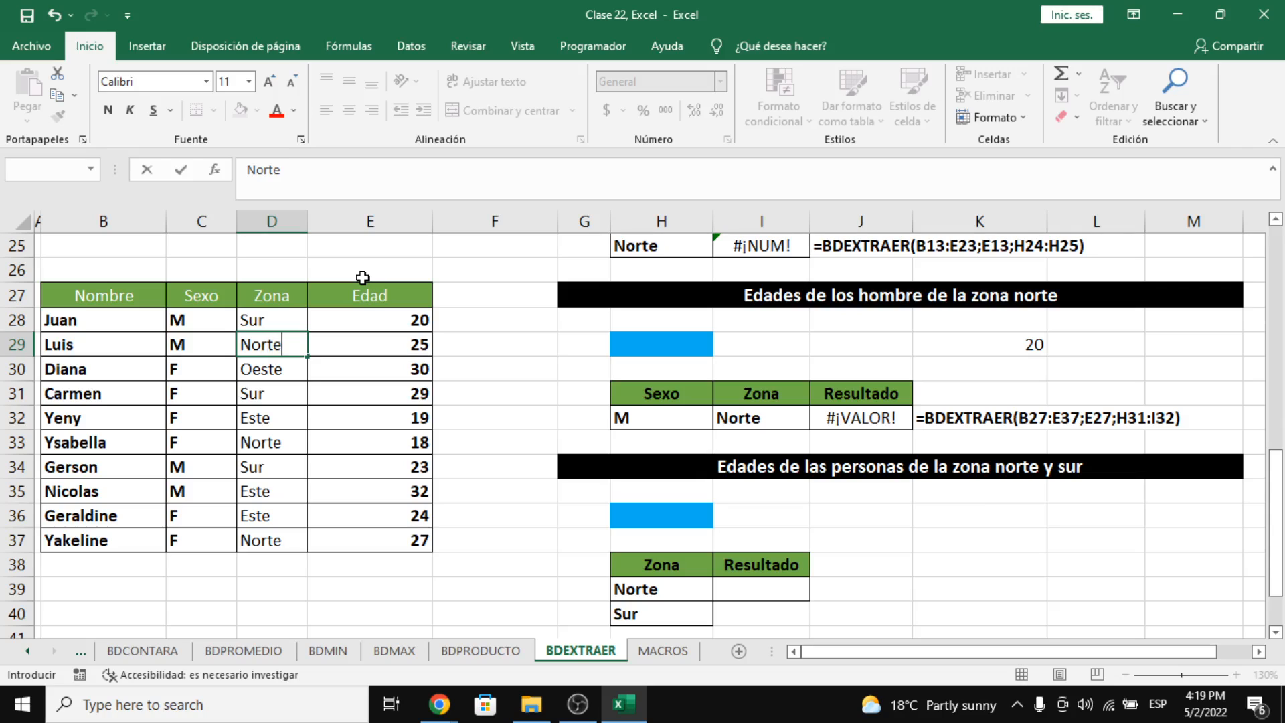
{"action": "key", "text": "Return"}
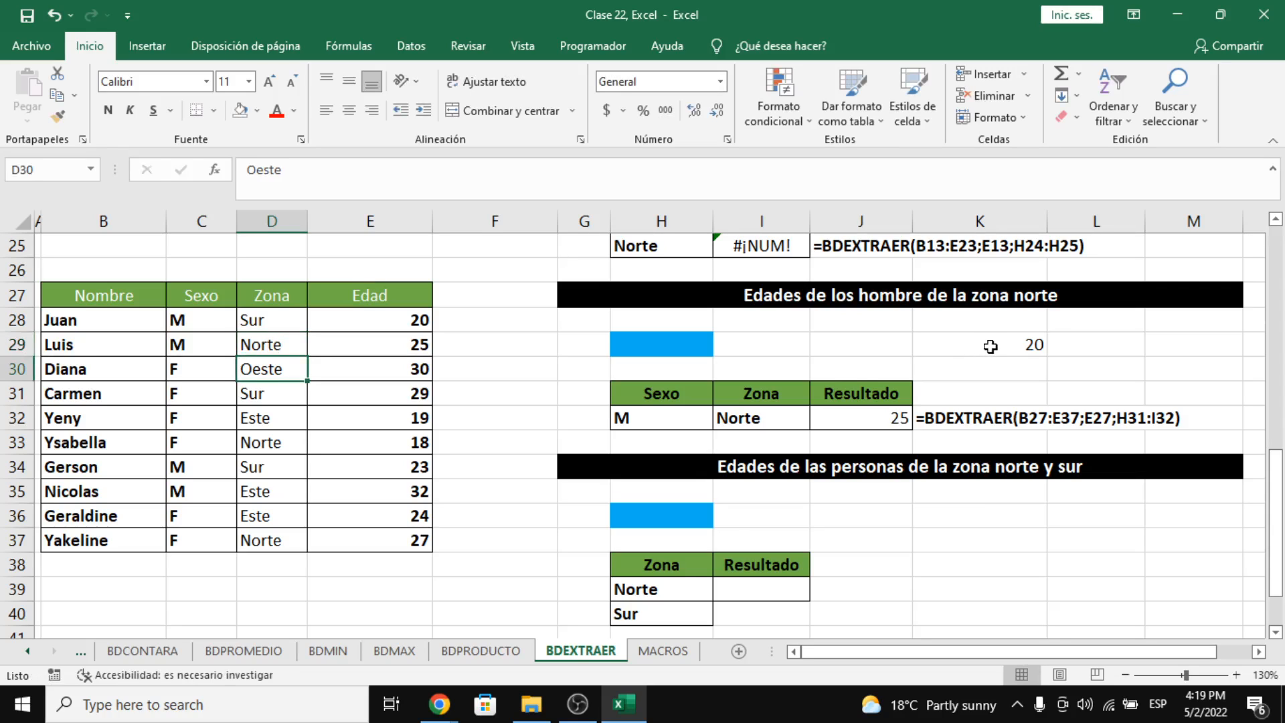
Step: Examine the BUSCARV formula in K29 argument by argument and compare its result with the values in row 28
{"action": "left_click", "coordinate": [1005, 339]}
{"action": "left_click_drag", "start_coordinate": [207, 321], "coordinate": [378, 321]}
{"action": "left_click", "coordinate": [1018, 339]}
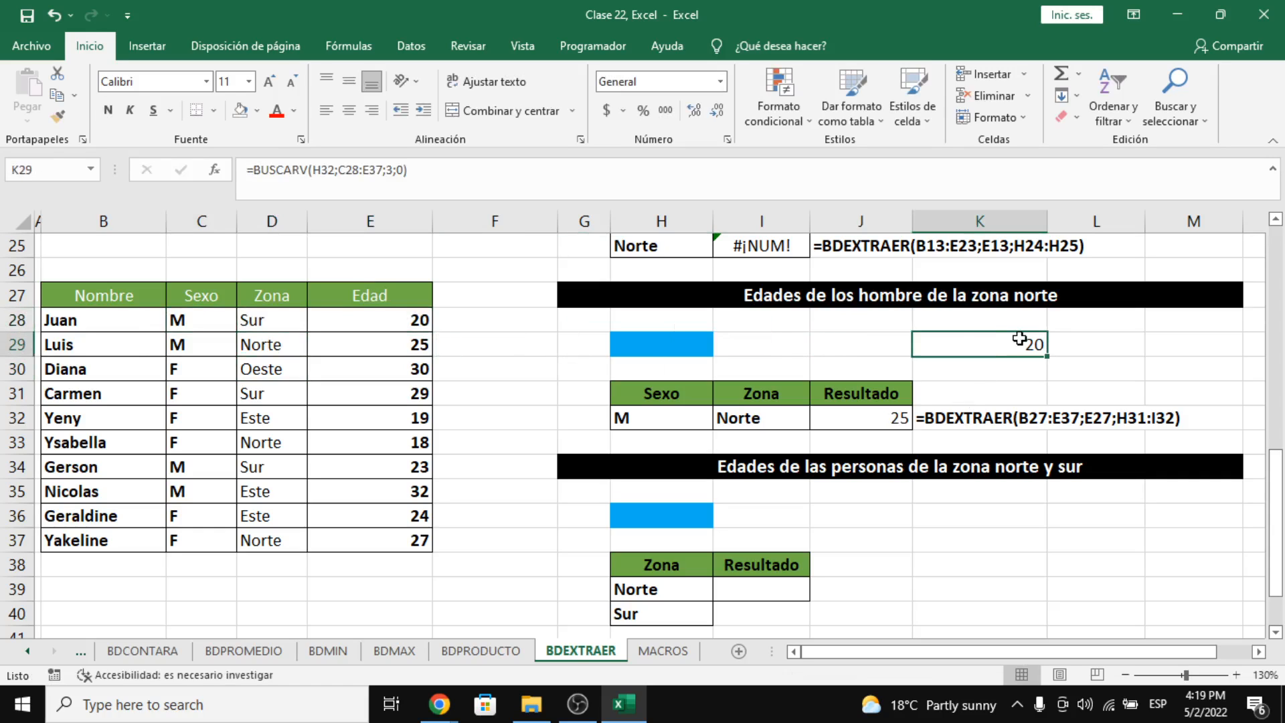
{"action": "left_click", "coordinate": [486, 170]}
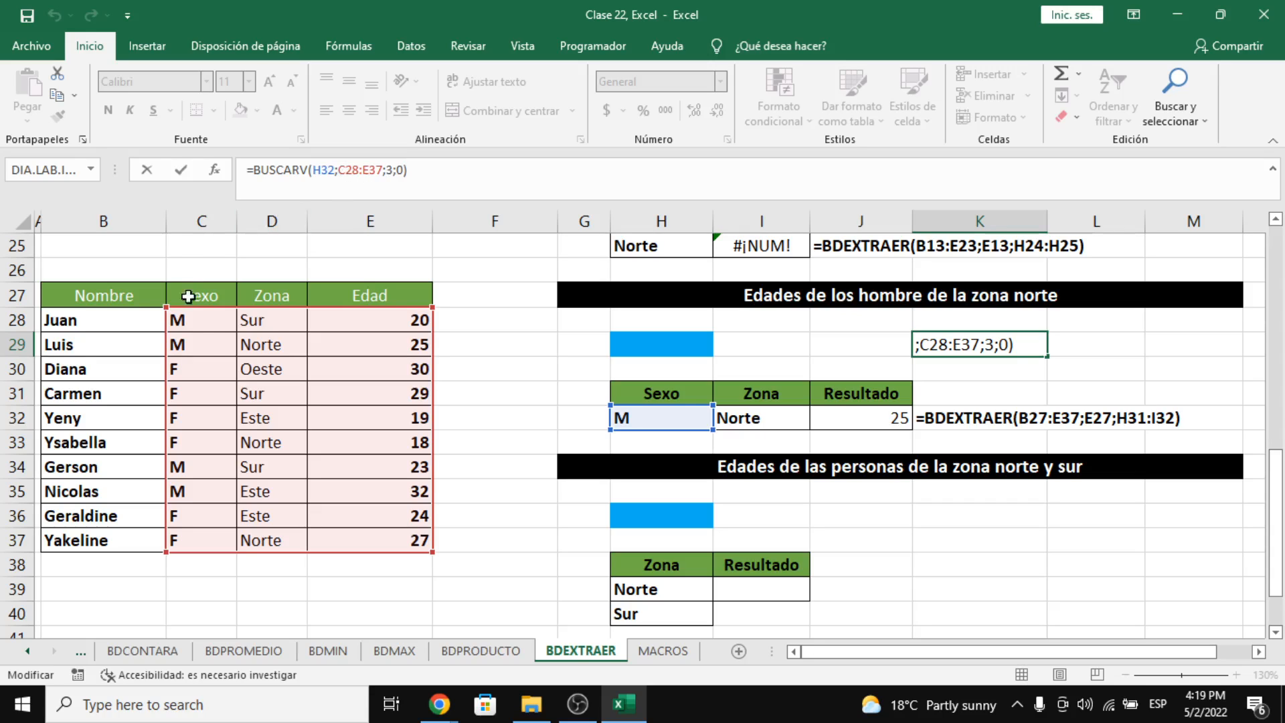
{"action": "left_click_drag", "start_coordinate": [336, 163], "coordinate": [322, 167]}
{"action": "left_click_drag", "start_coordinate": [319, 165], "coordinate": [404, 171]}
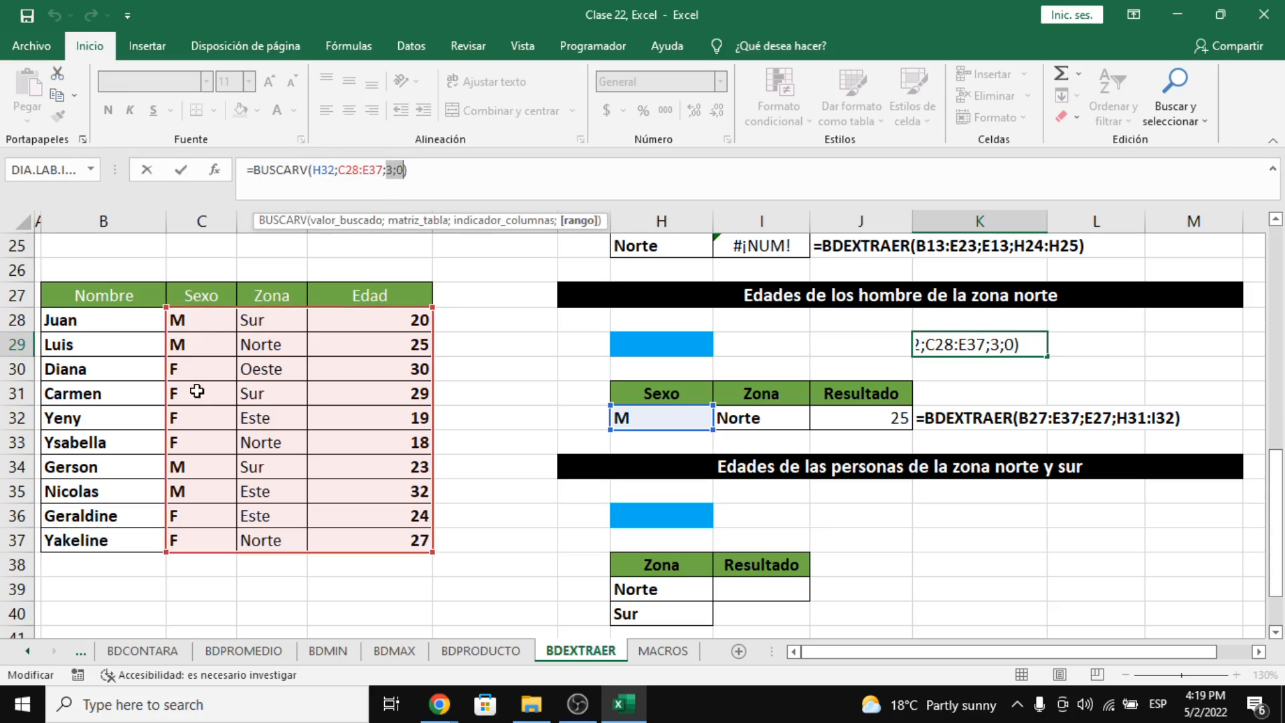
{"action": "left_click", "coordinate": [450, 175]}
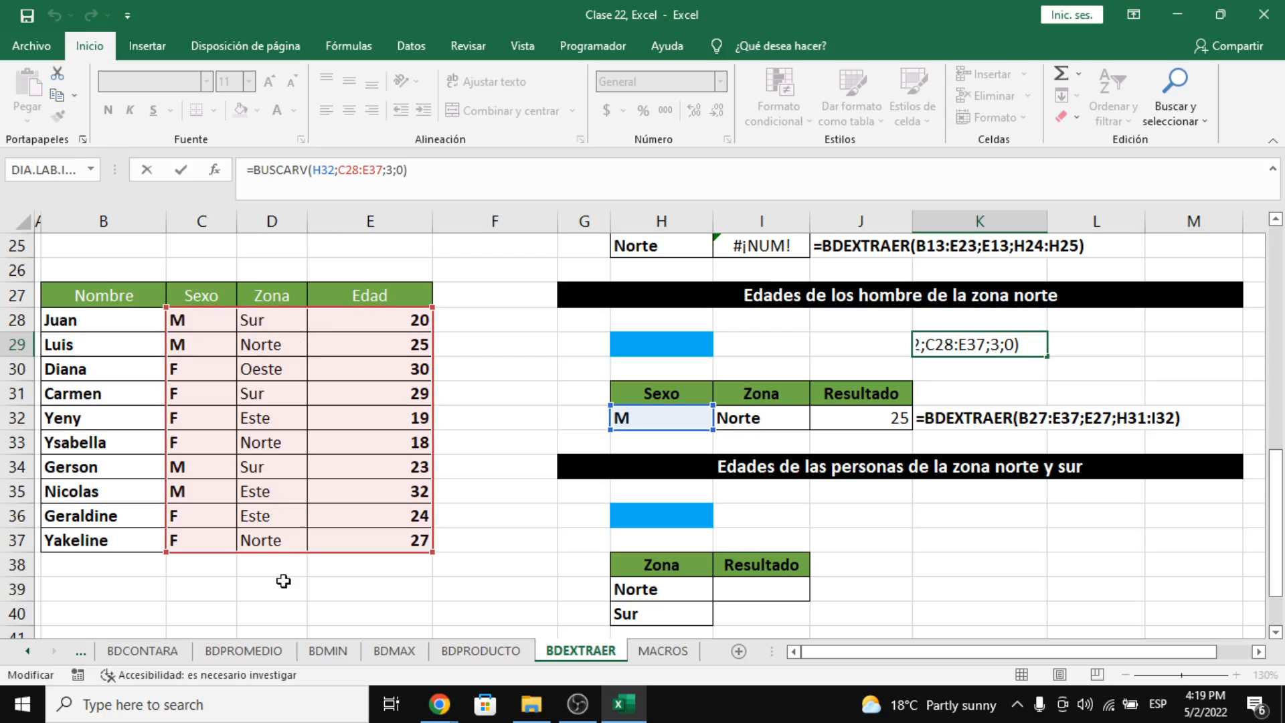
{"action": "key", "text": "Return"}
Step: Enter the row labels X, Y and Z in cells B40 to B42 below the data table
{"action": "scroll", "coordinate": [269, 577], "scroll_direction": "down", "scroll_amount": 1}
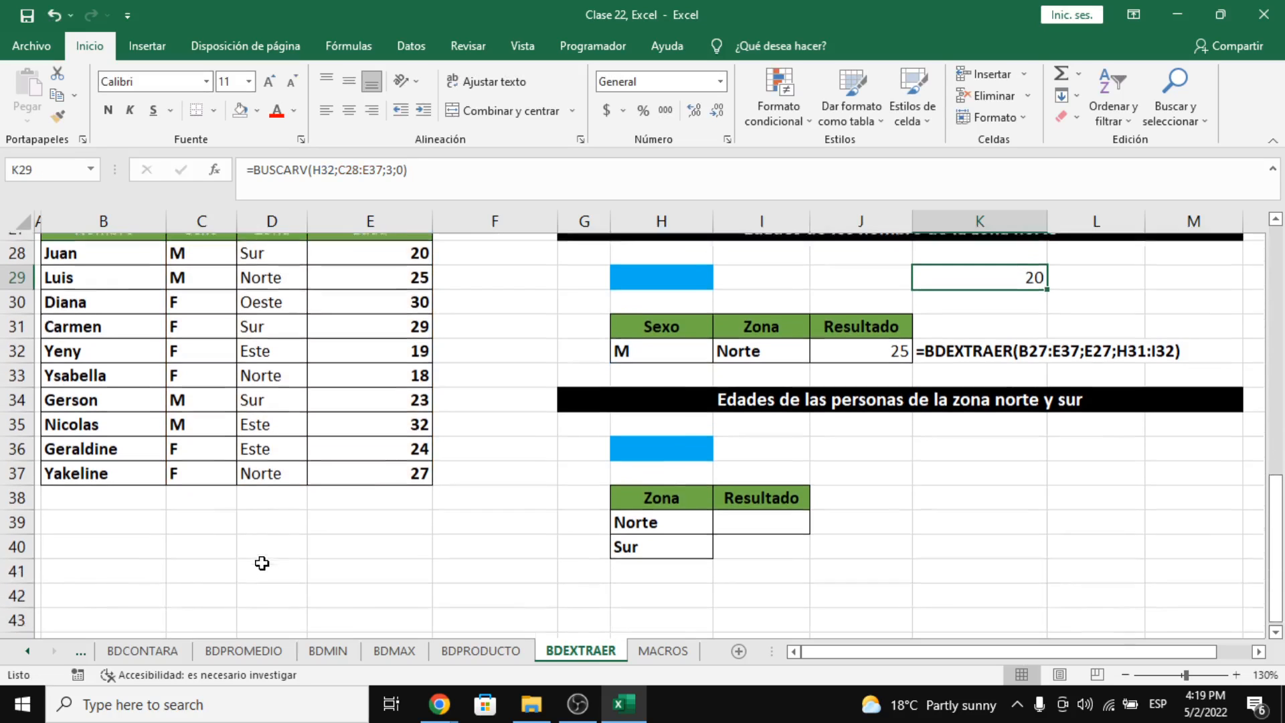
{"action": "left_click", "coordinate": [90, 538]}
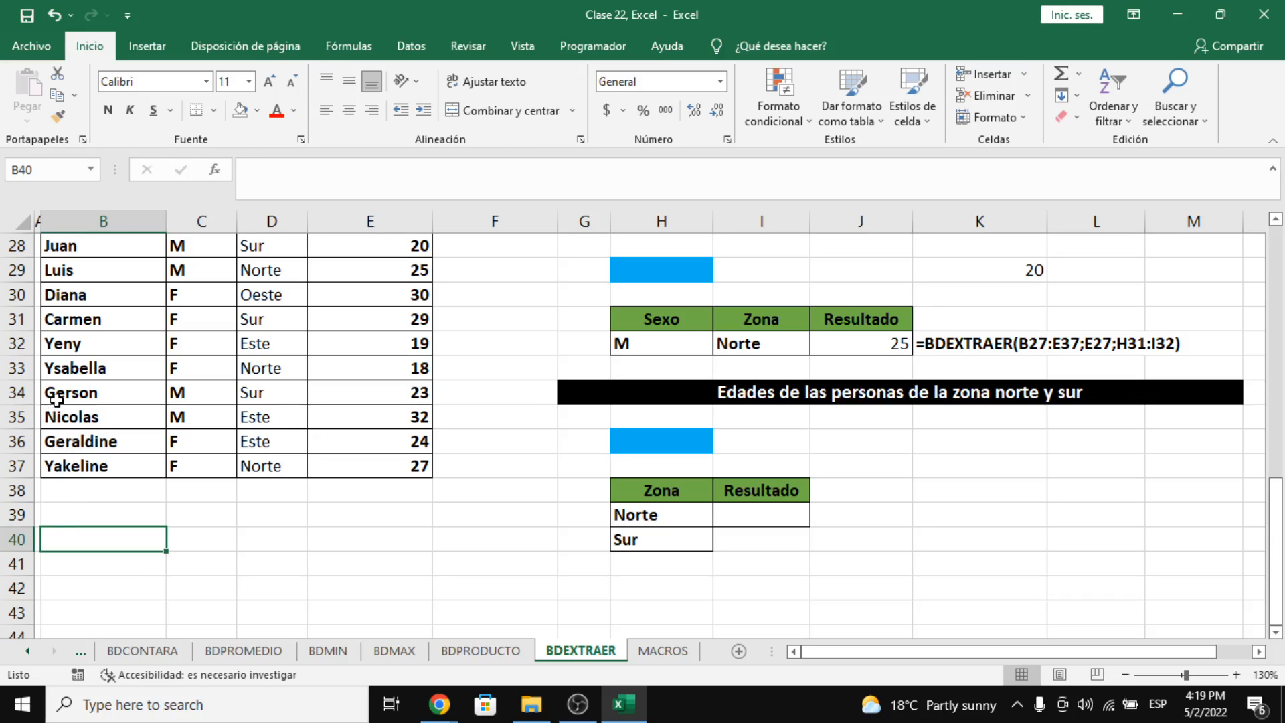
{"action": "type", "text": "x"}
{"action": "key", "text": "BackSpace"}
{"action": "type", "text": "X"}
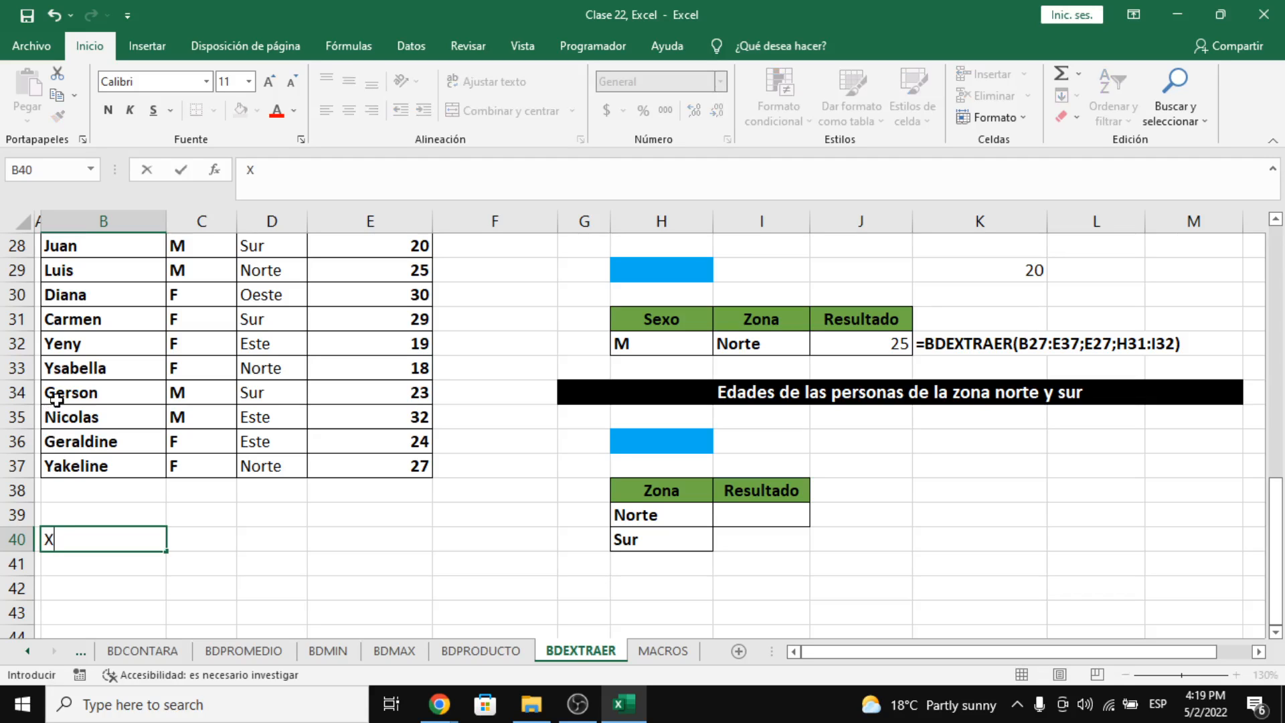
{"action": "key", "text": "Return"}
{"action": "type", "text": "Y"}
{"action": "key", "text": "Return"}
{"action": "type", "text": "Z"}
{"action": "key", "text": "Up"}
Step: Enter the column headings G08, H08 and K08 in cells C39 to E39
{"action": "key", "text": "Up"}
{"action": "key", "text": "Up"}
{"action": "key", "text": "Right"}
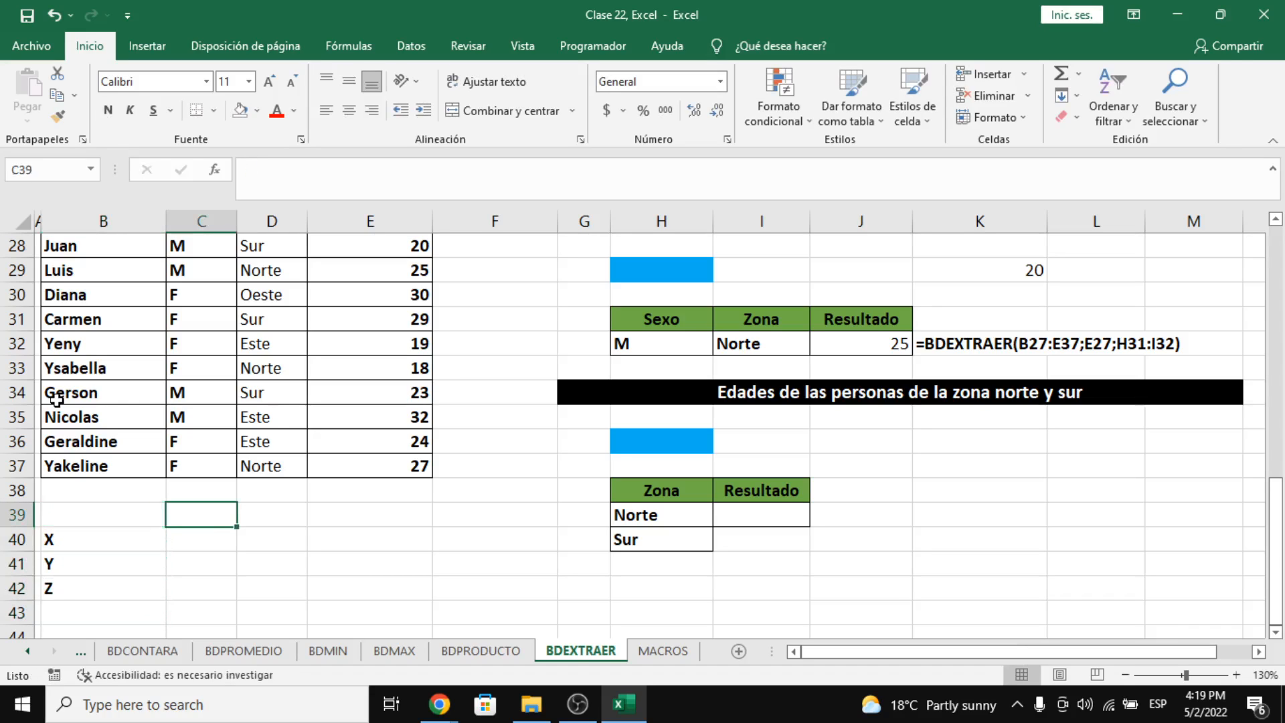
{"action": "type", "text": "G08"}
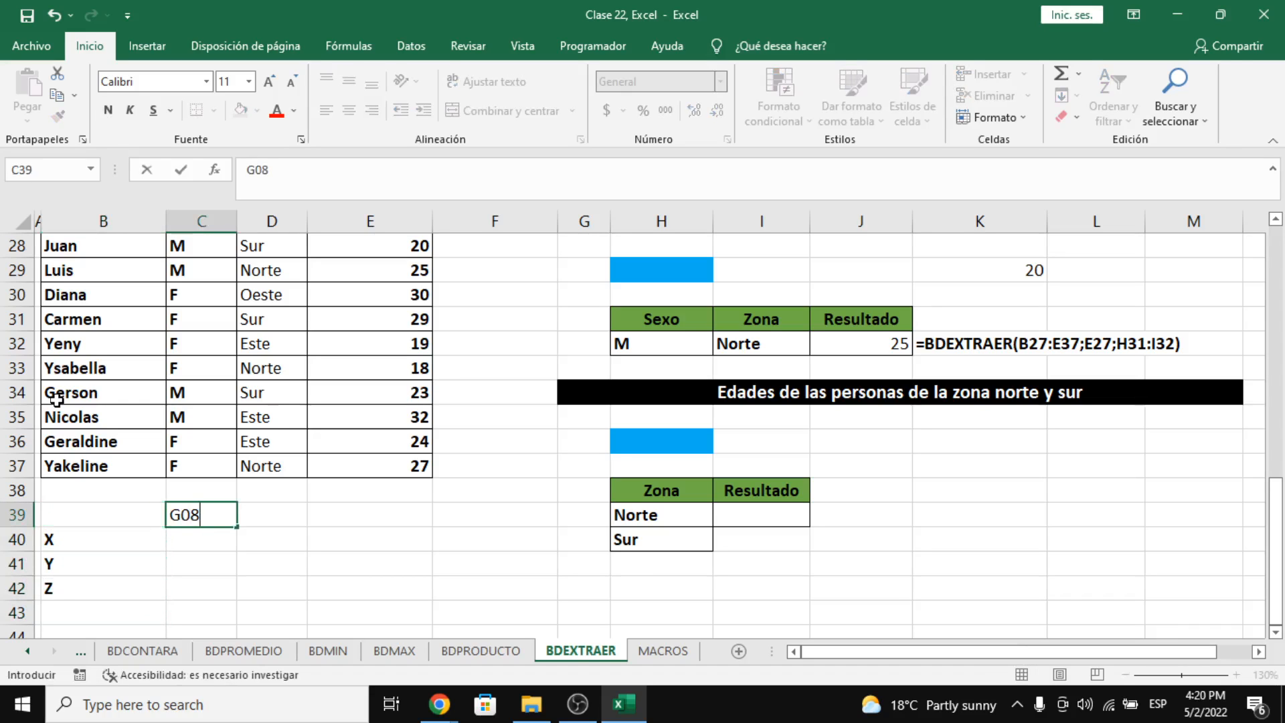
{"action": "key", "text": "Tab"}
{"action": "type", "text": "G"}
{"action": "key", "text": "BackSpace"}
{"action": "type", "text": "H08"}
{"action": "key", "text": "Tab"}
{"action": "type", "text": "K098"}
{"action": "key", "text": "BackSpace"}
{"action": "key", "text": "BackSpace"}
{"action": "type", "text": "8"}
{"action": "key", "text": "Return"}
Step: Review the layout of the small cross-table in B39:E42 against the data table above it
{"action": "scroll", "coordinate": [335, 480], "scroll_direction": "up", "scroll_amount": 1}
{"action": "scroll", "coordinate": [336, 479], "scroll_direction": "down", "scroll_amount": 1}
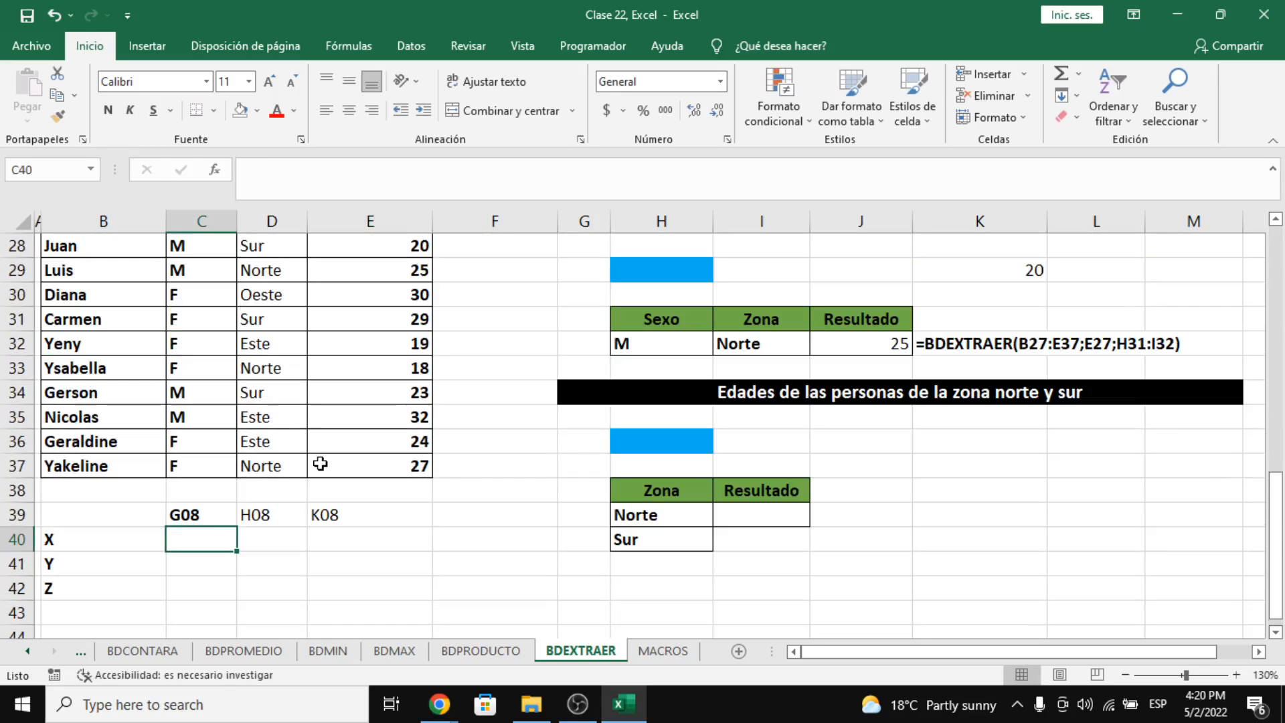
{"action": "scroll", "coordinate": [149, 430], "scroll_direction": "up", "scroll_amount": 1}
{"action": "scroll", "coordinate": [191, 375], "scroll_direction": "down", "scroll_amount": 1}
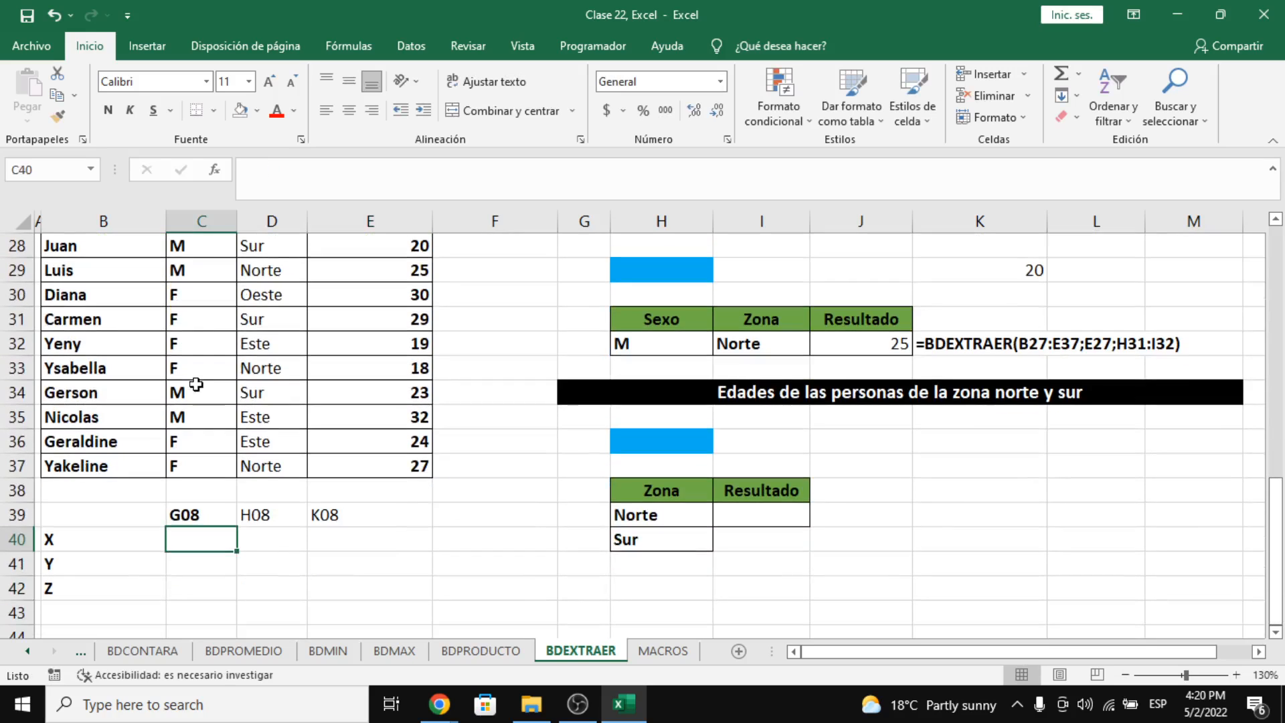
{"action": "left_click", "coordinate": [128, 530]}
{"action": "left_click", "coordinate": [184, 514]}
{"action": "scroll", "coordinate": [195, 473], "scroll_direction": "up", "scroll_amount": 1}
{"action": "scroll", "coordinate": [172, 562], "scroll_direction": "down", "scroll_amount": 1}
{"action": "left_click_drag", "start_coordinate": [120, 520], "coordinate": [375, 584]}
{"action": "scroll", "coordinate": [1030, 274], "scroll_direction": "up", "scroll_amount": 1}
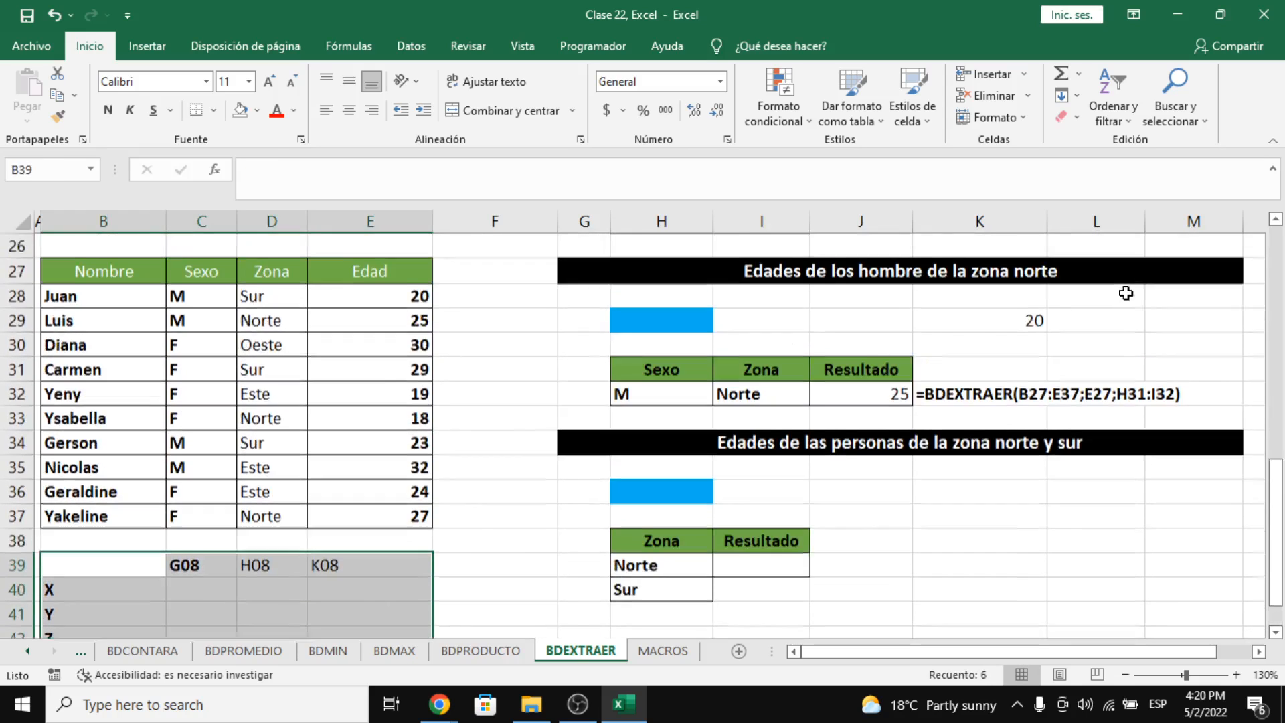
Step: Compare the BUSCARV cell K29 with the data range B27:E37 and the BDEXTRAER formula in J32
{"action": "left_click", "coordinate": [1024, 340]}
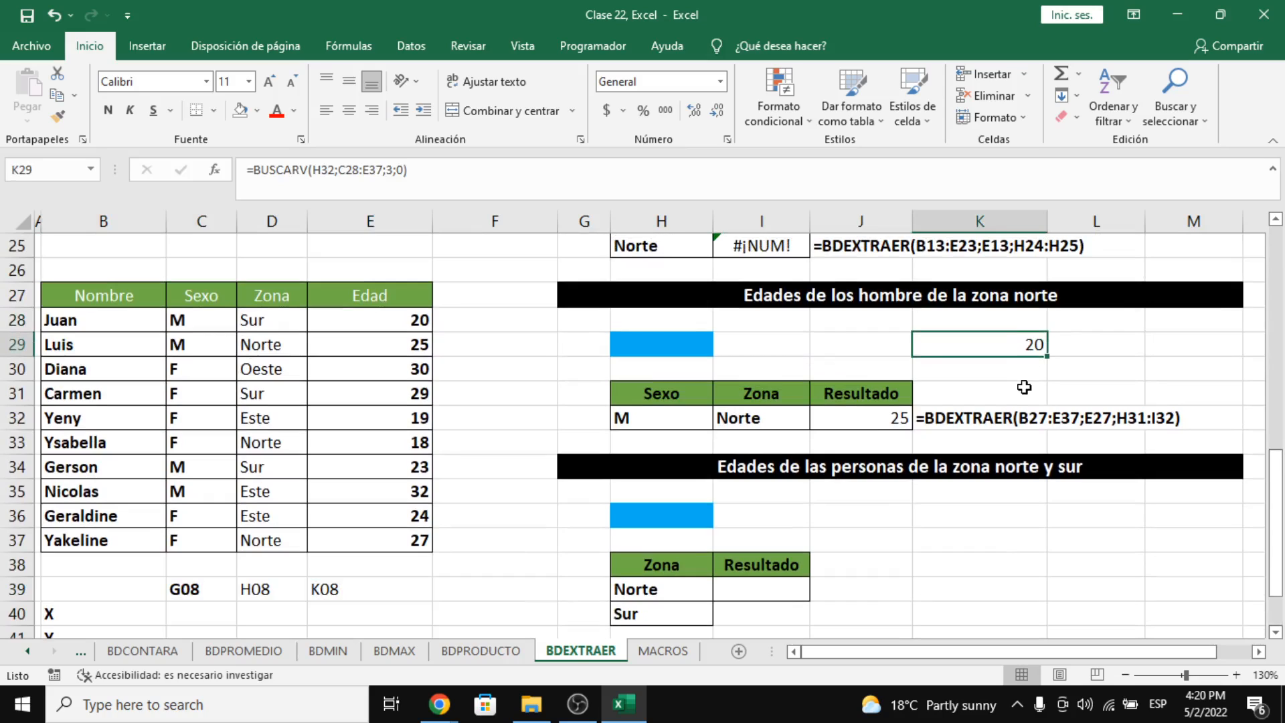
{"action": "left_click_drag", "start_coordinate": [128, 295], "coordinate": [365, 540]}
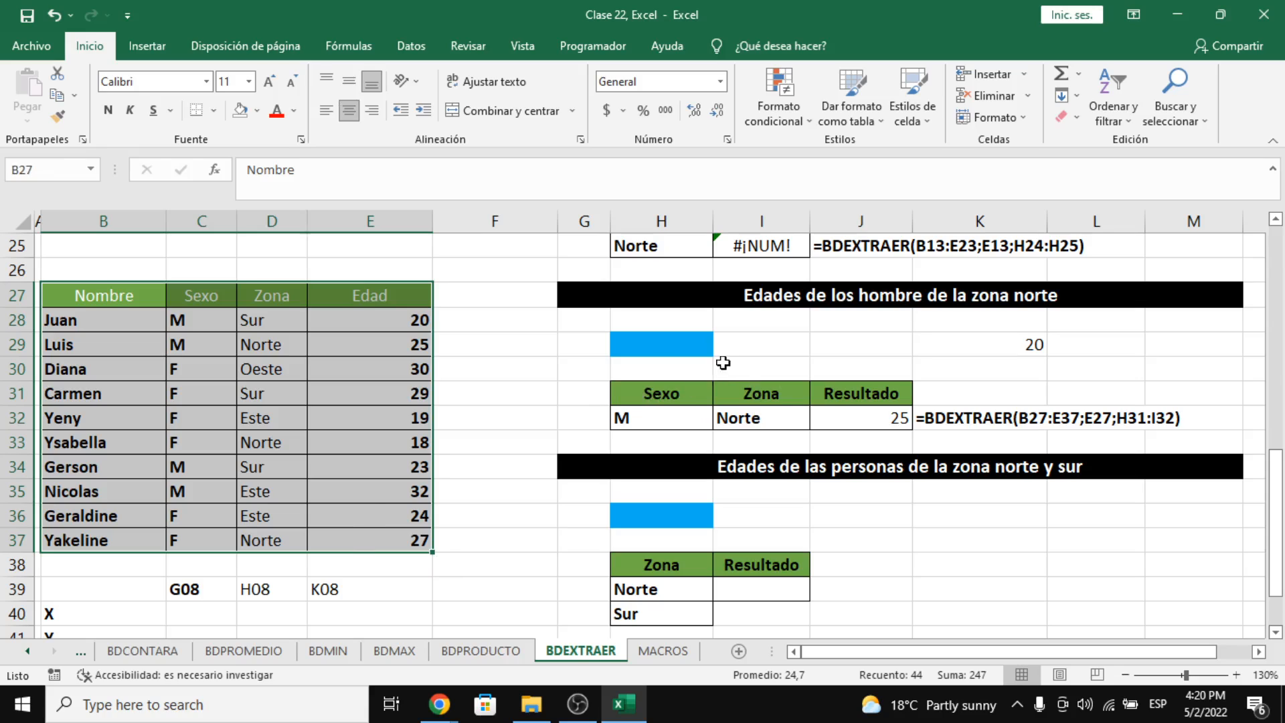
{"action": "left_click", "coordinate": [896, 418]}
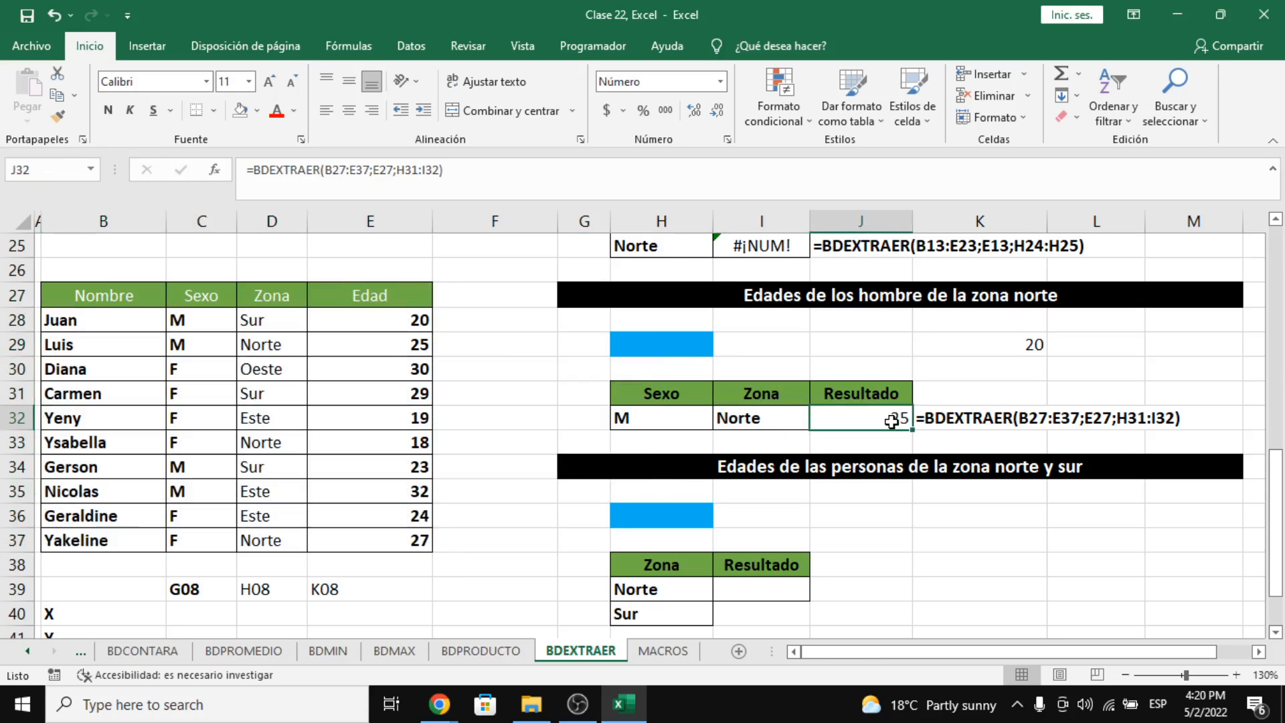
{"action": "left_click", "coordinate": [509, 173]}
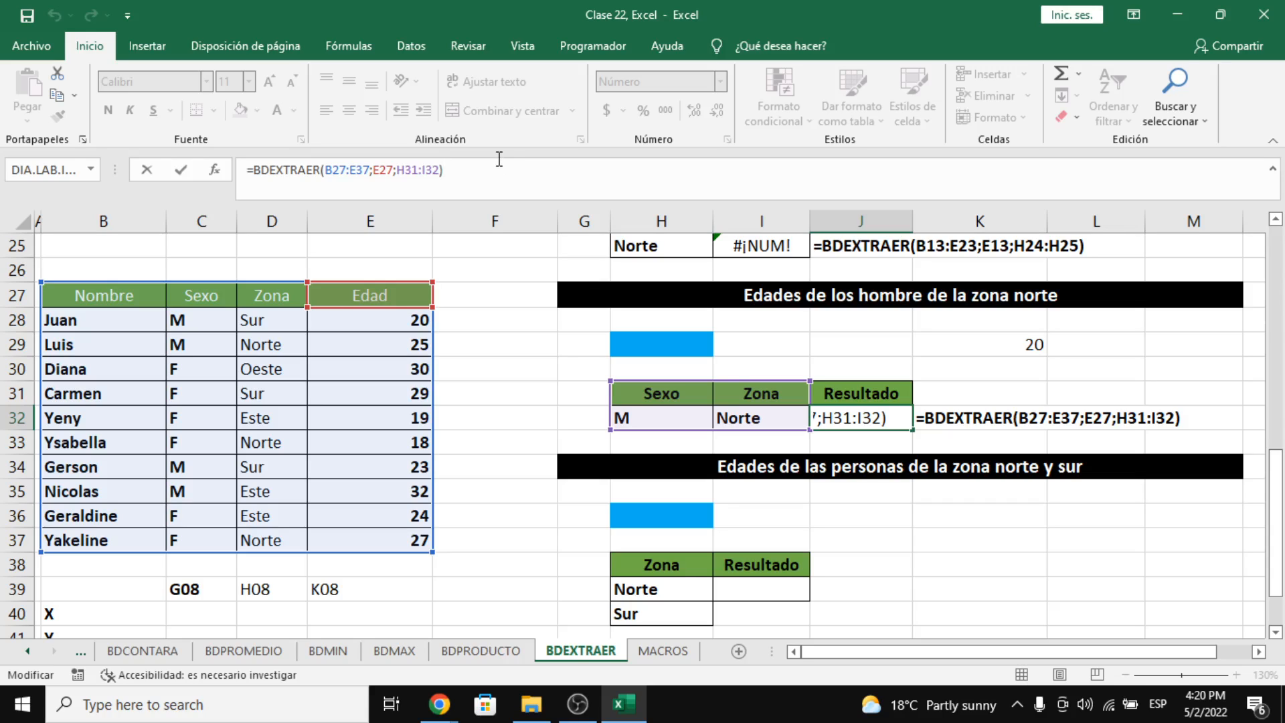
{"action": "key", "text": "Escape"}
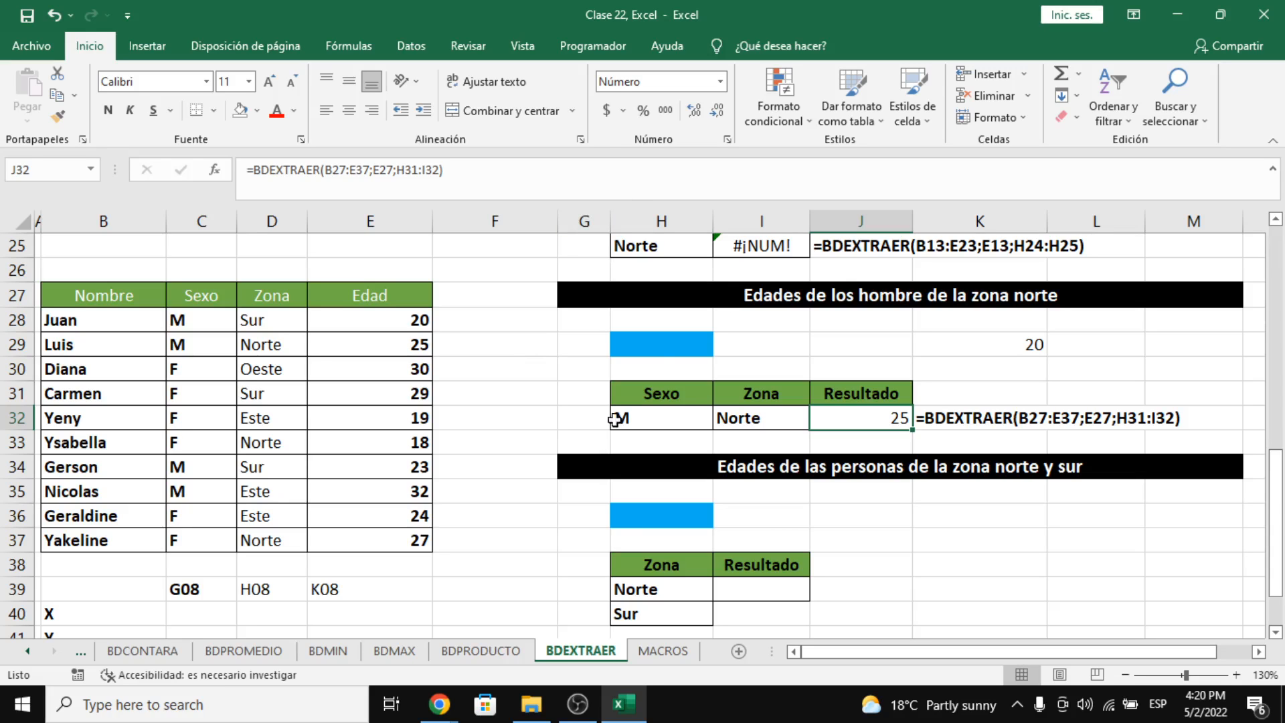
Step: Clear the example row labels and column headings from B39:E43
{"action": "scroll", "coordinate": [373, 358], "scroll_direction": "down", "scroll_amount": 1}
{"action": "scroll", "coordinate": [411, 455], "scroll_direction": "up", "scroll_amount": 1}
{"action": "scroll", "coordinate": [319, 485], "scroll_direction": "down", "scroll_amount": 1}
{"action": "left_click_drag", "start_coordinate": [124, 516], "coordinate": [384, 603]}
{"action": "key", "text": "Delete"}
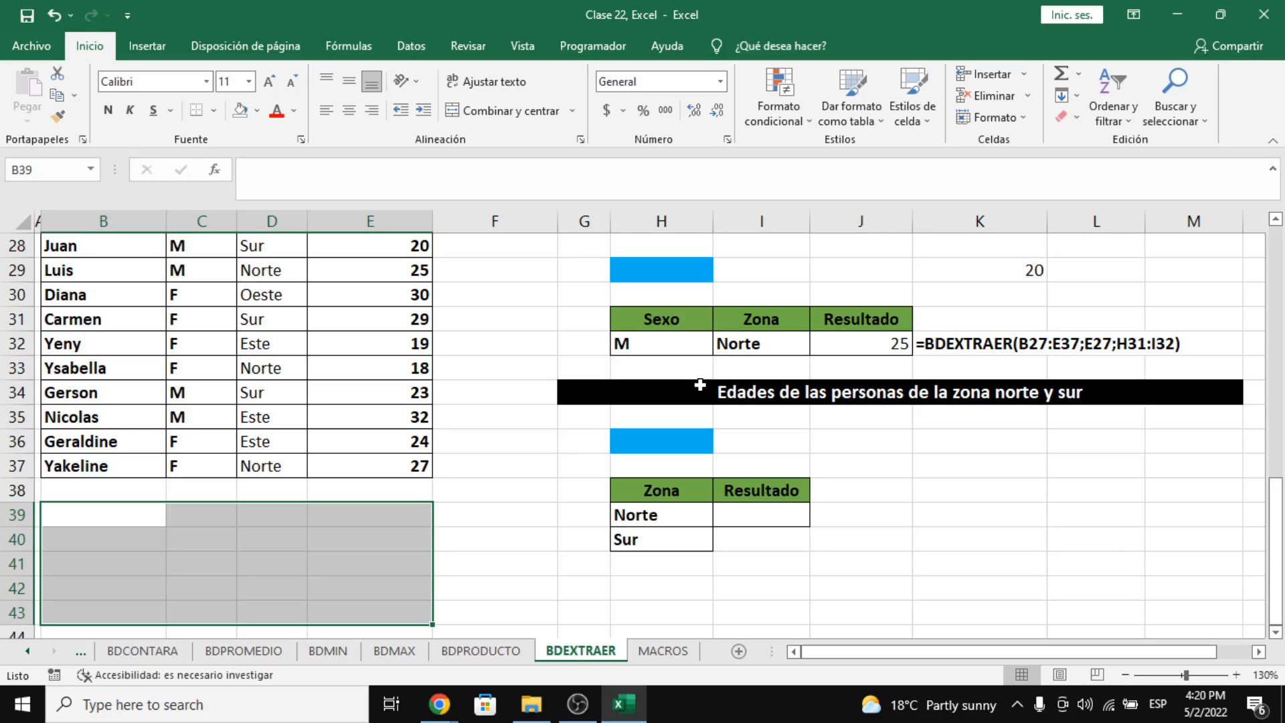
Step: Delete the BUSCARV comparison formula from K29
{"action": "scroll", "coordinate": [700, 385], "scroll_direction": "up", "scroll_amount": 1}
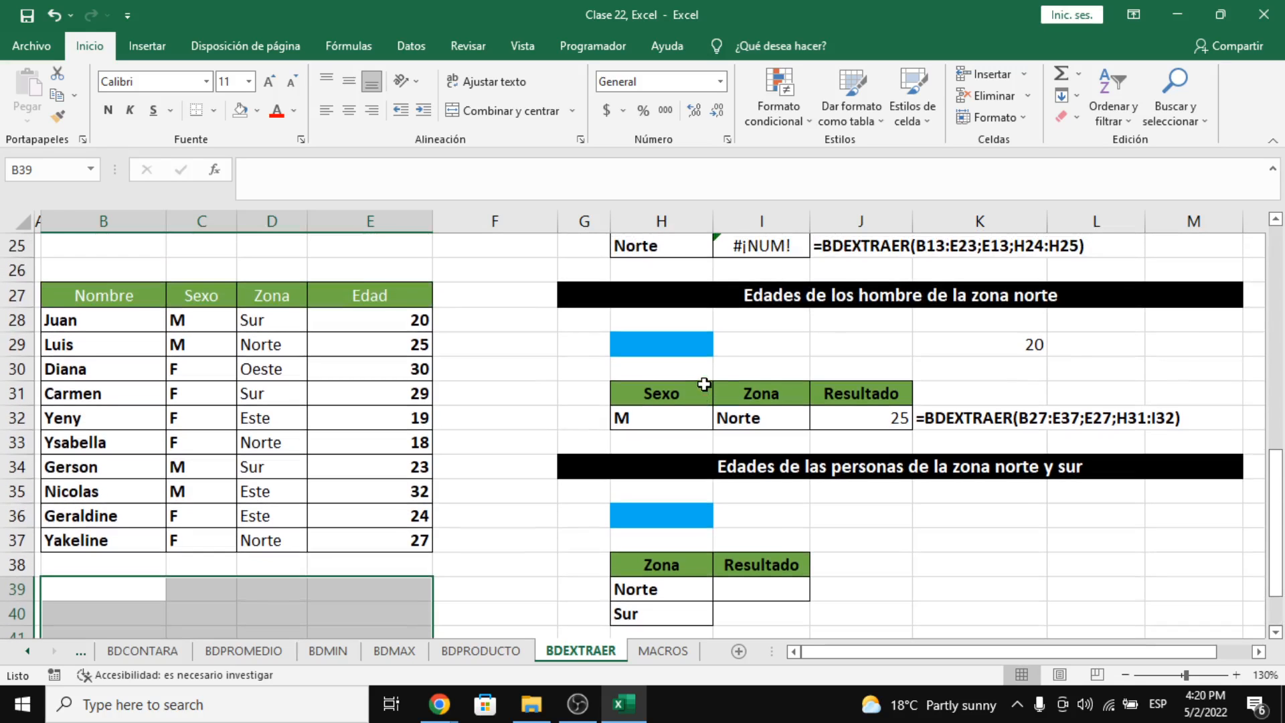
{"action": "left_click", "coordinate": [1039, 345]}
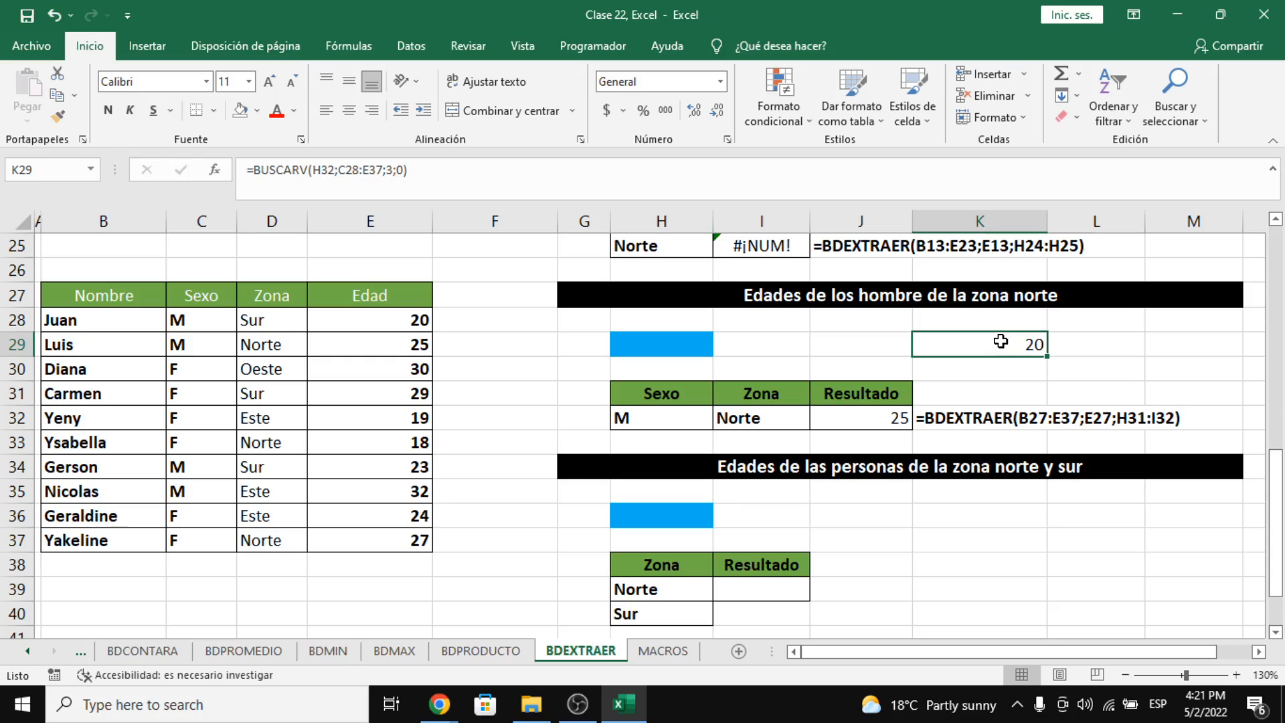
{"action": "key", "text": "Delete"}
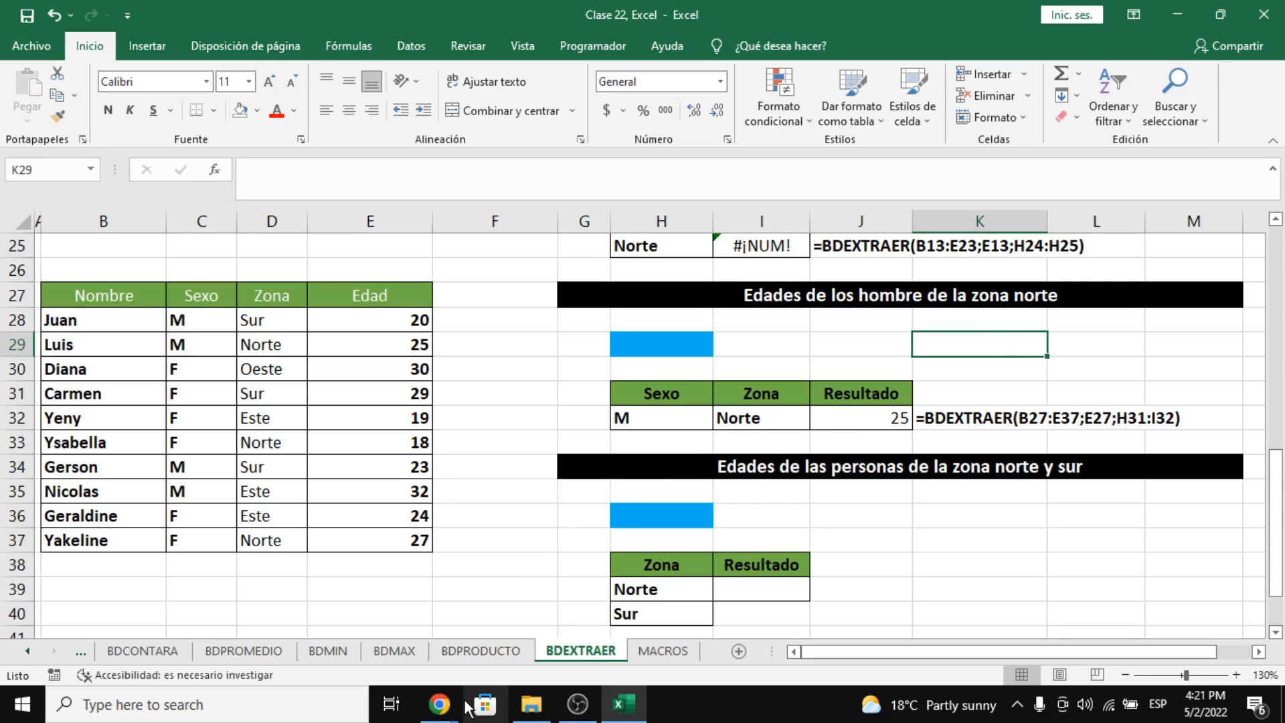
Step: Check the Google Meet call in Chrome and return to the Excel workbook
{"action": "left_click", "coordinate": [422, 688]}
{"action": "left_click", "coordinate": [359, 636]}
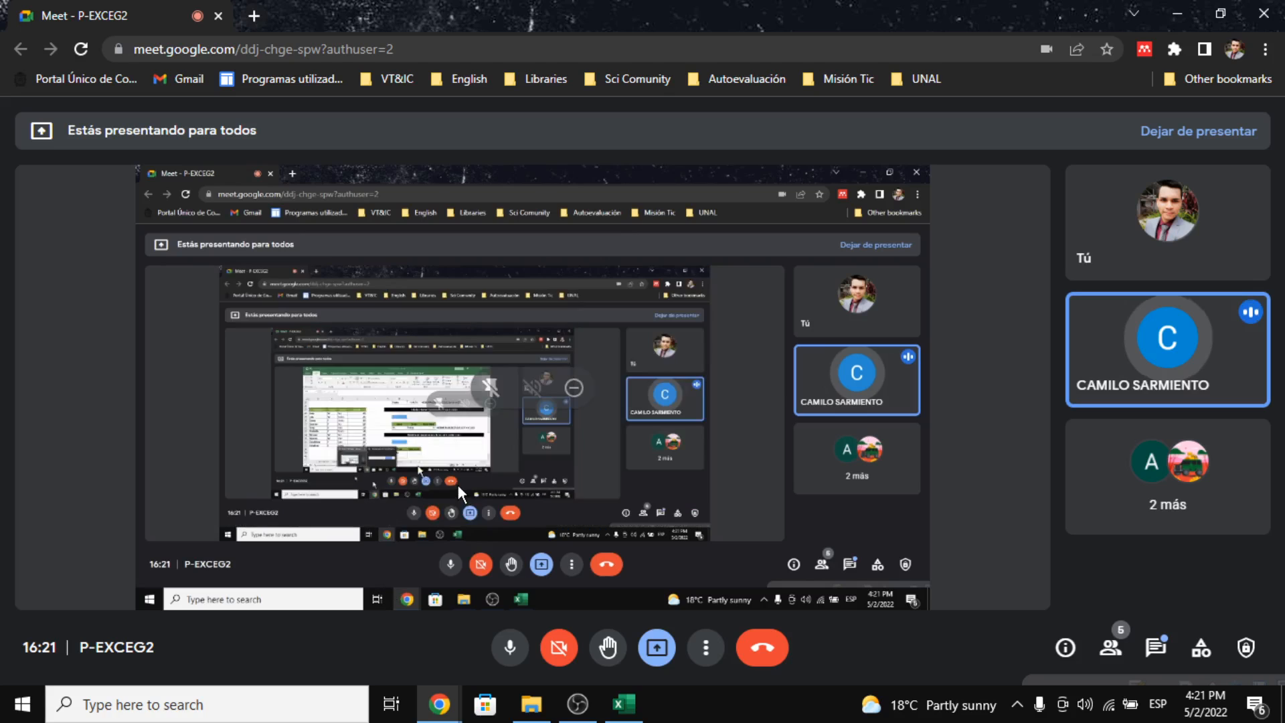
{"action": "key", "text": "alt+Tab"}
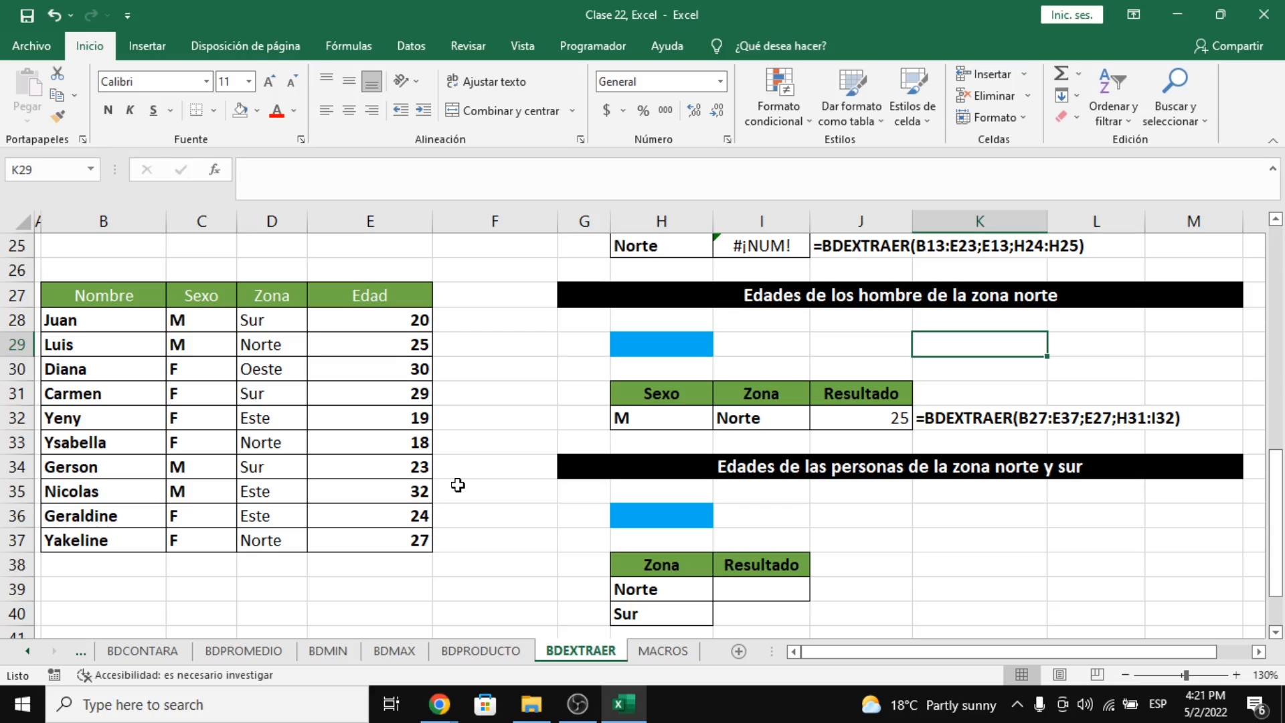
Step: Examine the Nombre, Zona and Edad values in row 28 and the ranges used by the BDEXTRAER formula in J32
{"action": "left_click", "coordinate": [338, 324]}
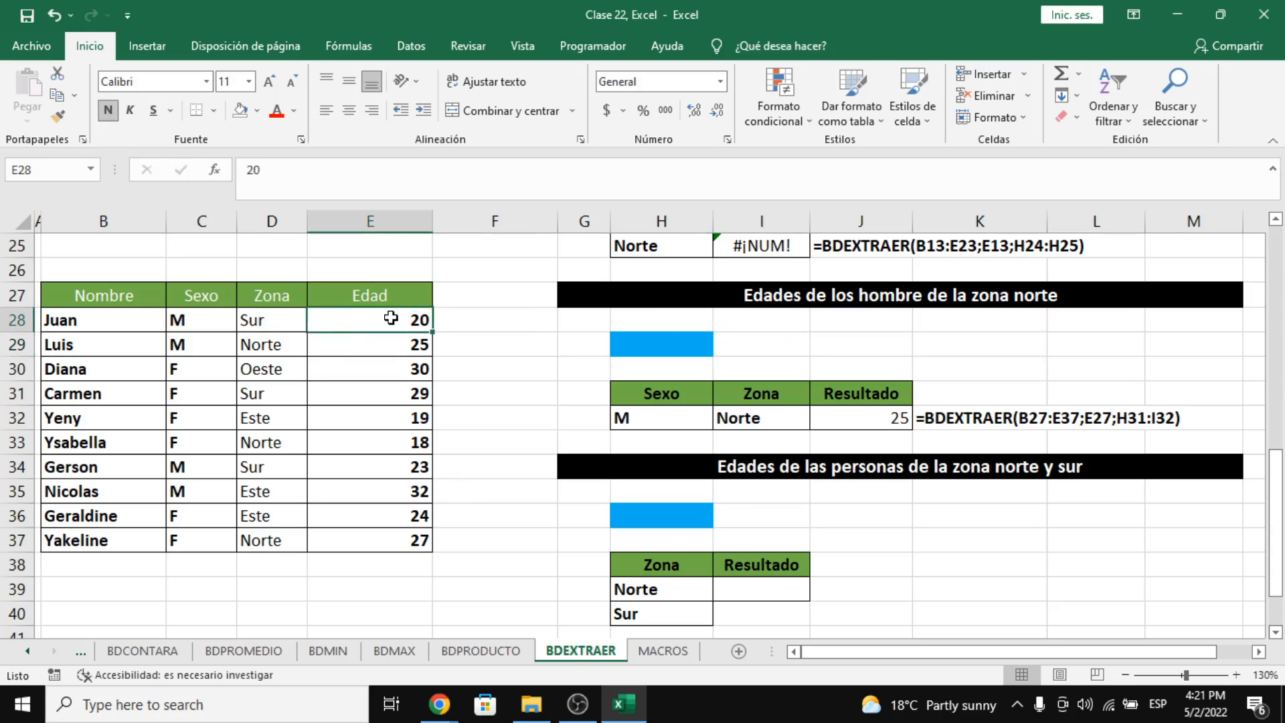
{"action": "left_click", "coordinate": [271, 328]}
{"action": "left_click", "coordinate": [108, 326]}
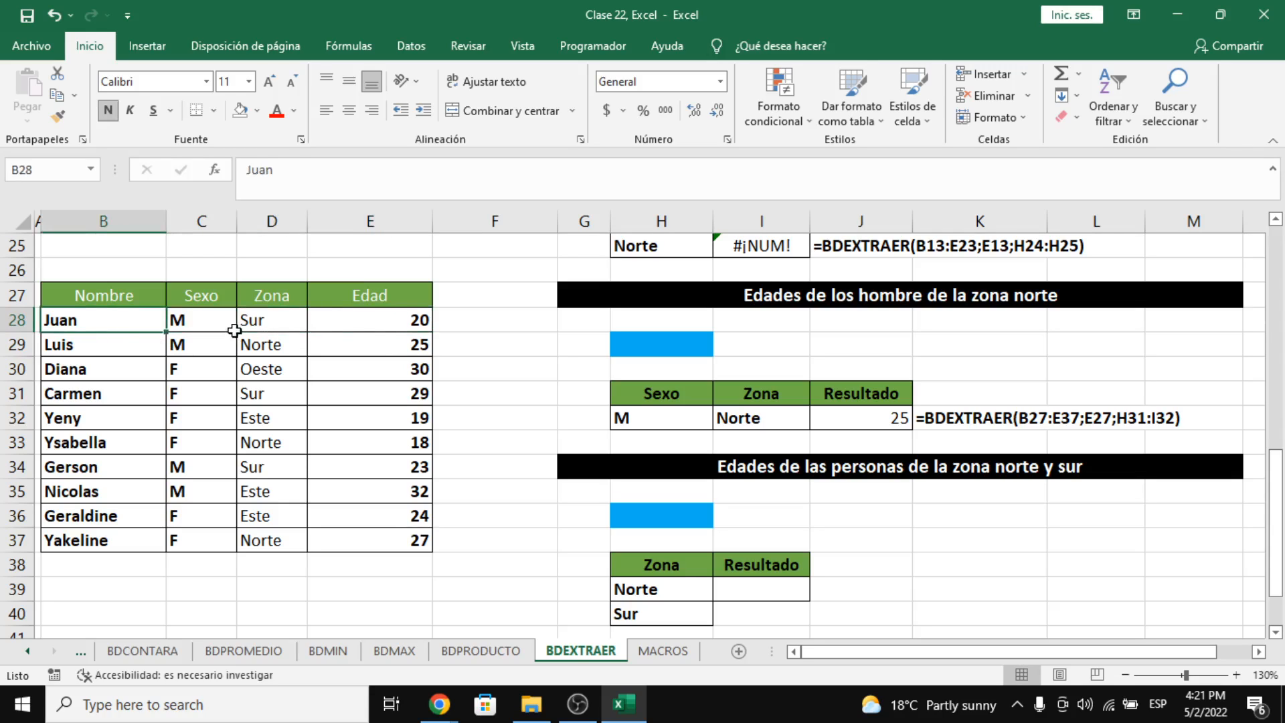
{"action": "left_click", "coordinate": [362, 318]}
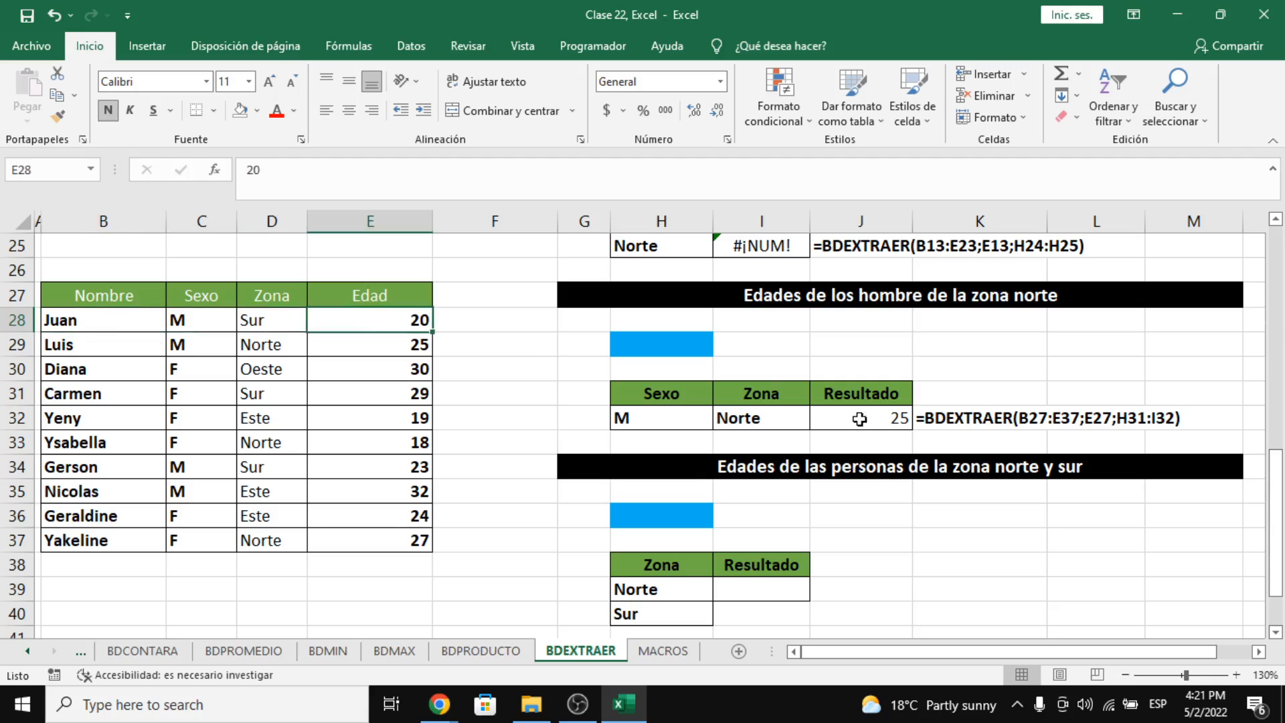
{"action": "left_click", "coordinate": [830, 422]}
{"action": "left_click", "coordinate": [453, 172]}
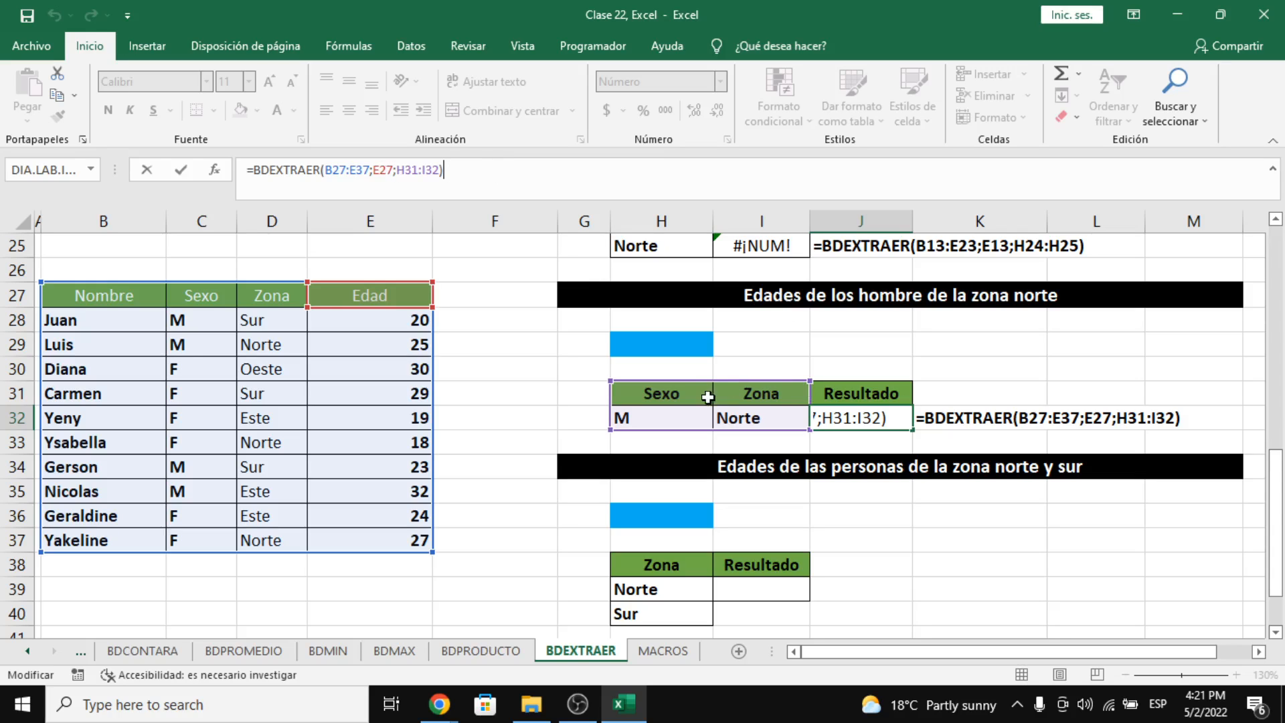
{"action": "key", "text": "Escape"}
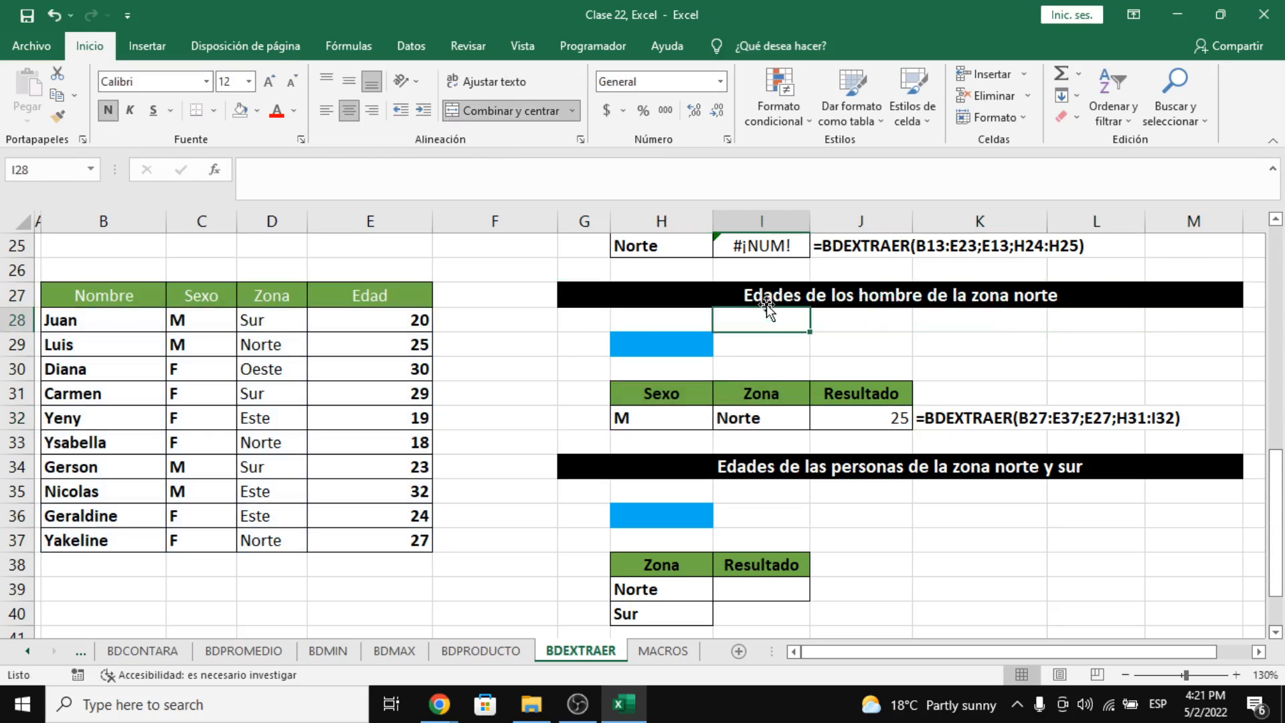
Step: Rename the column heading in E27 as Cedula
{"action": "left_click", "coordinate": [766, 304]}
{"action": "left_click", "coordinate": [365, 297]}
{"action": "type", "text": "cEDU"}
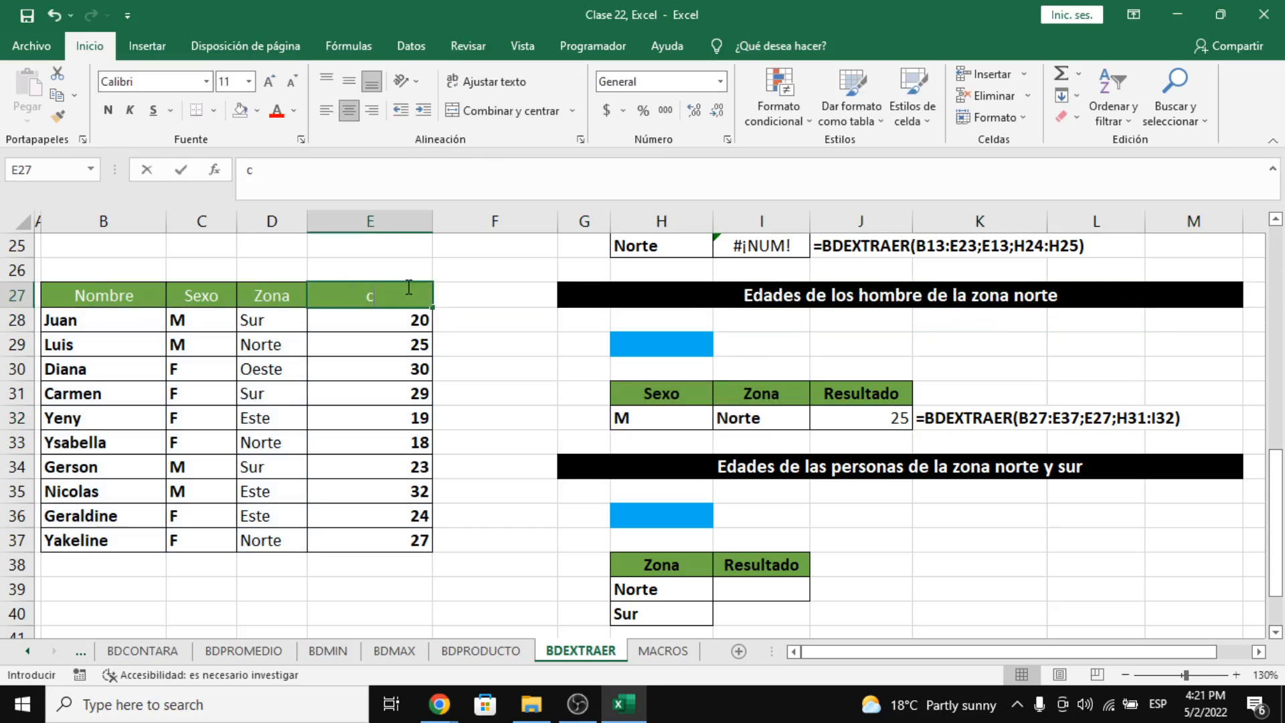
{"action": "key", "text": "BackSpace"}
{"action": "key", "text": "BackSpace"}
{"action": "key", "text": "BackSpace"}
{"action": "key", "text": "BackSpace"}
{"action": "type", "text": "Cedula"}
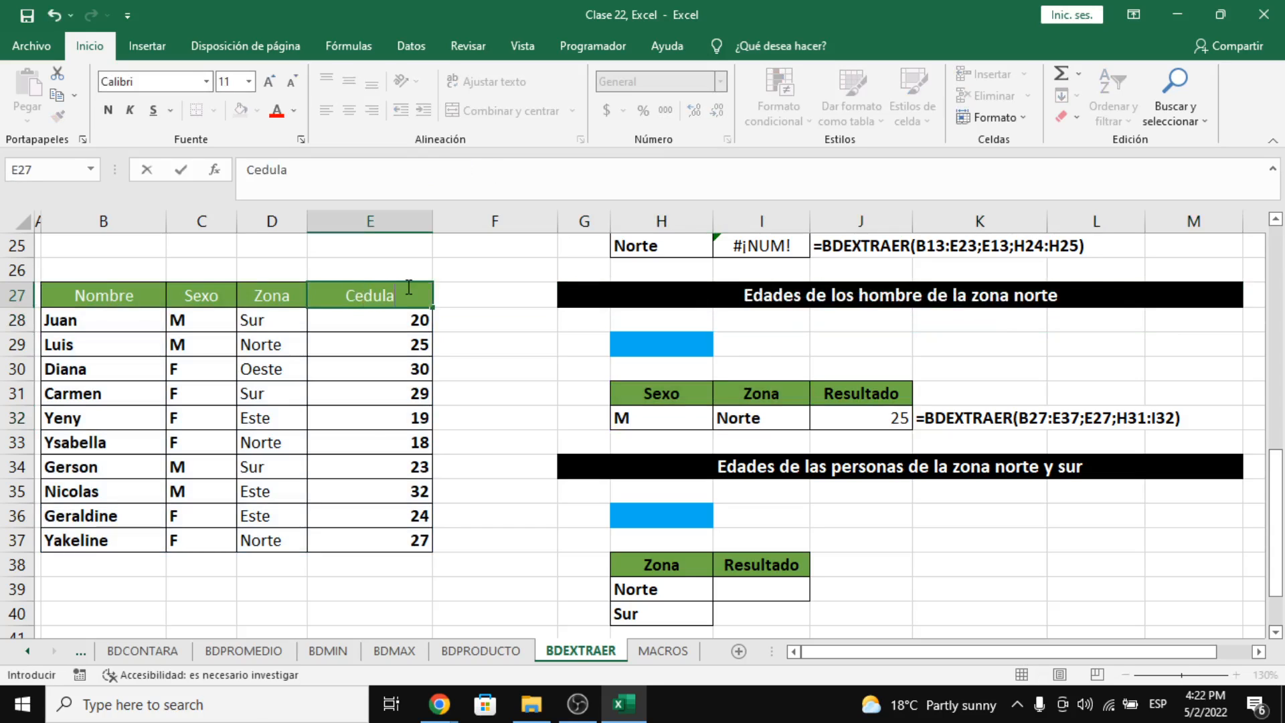
{"action": "key", "text": "Return"}
Step: Change the exercise title in row 27 to "Nombre de la persona con la cedula 20"
{"action": "double_click", "coordinate": [781, 290]}
{"action": "double_click", "coordinate": [780, 290]}
{"action": "type", "text": "Cedula"}
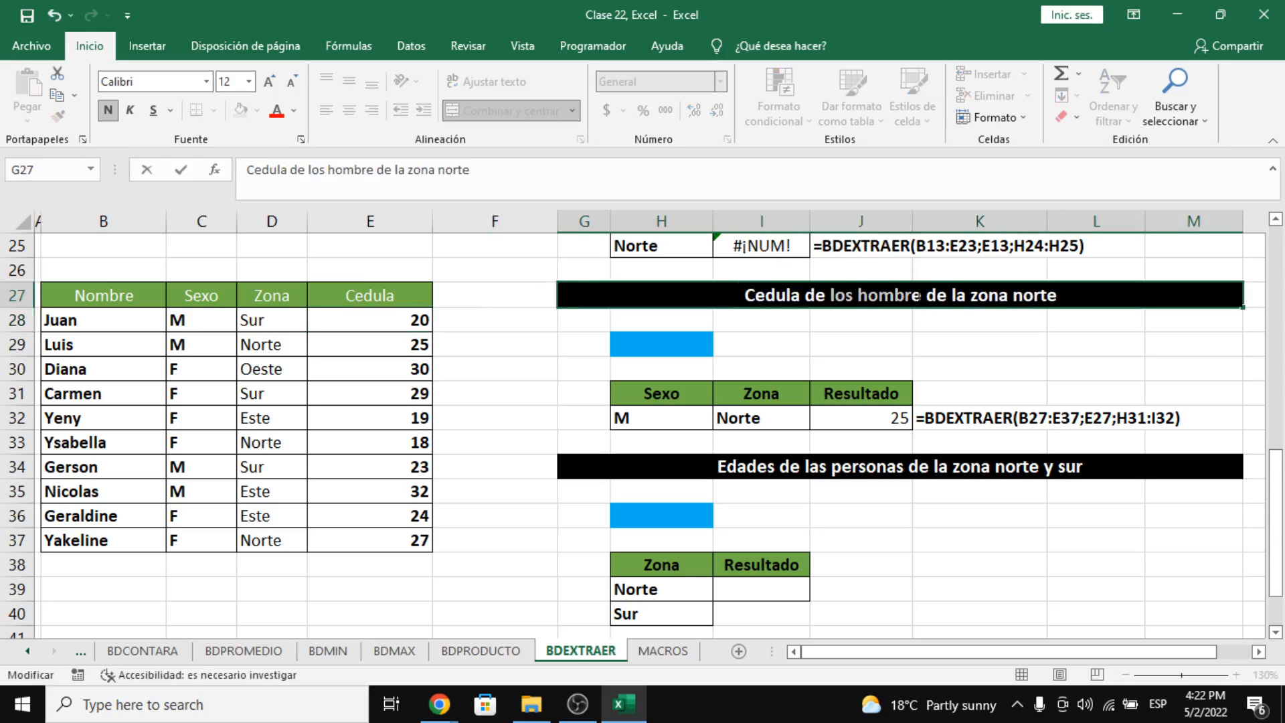
{"action": "left_click_drag", "start_coordinate": [799, 296], "coordinate": [430, 294]}
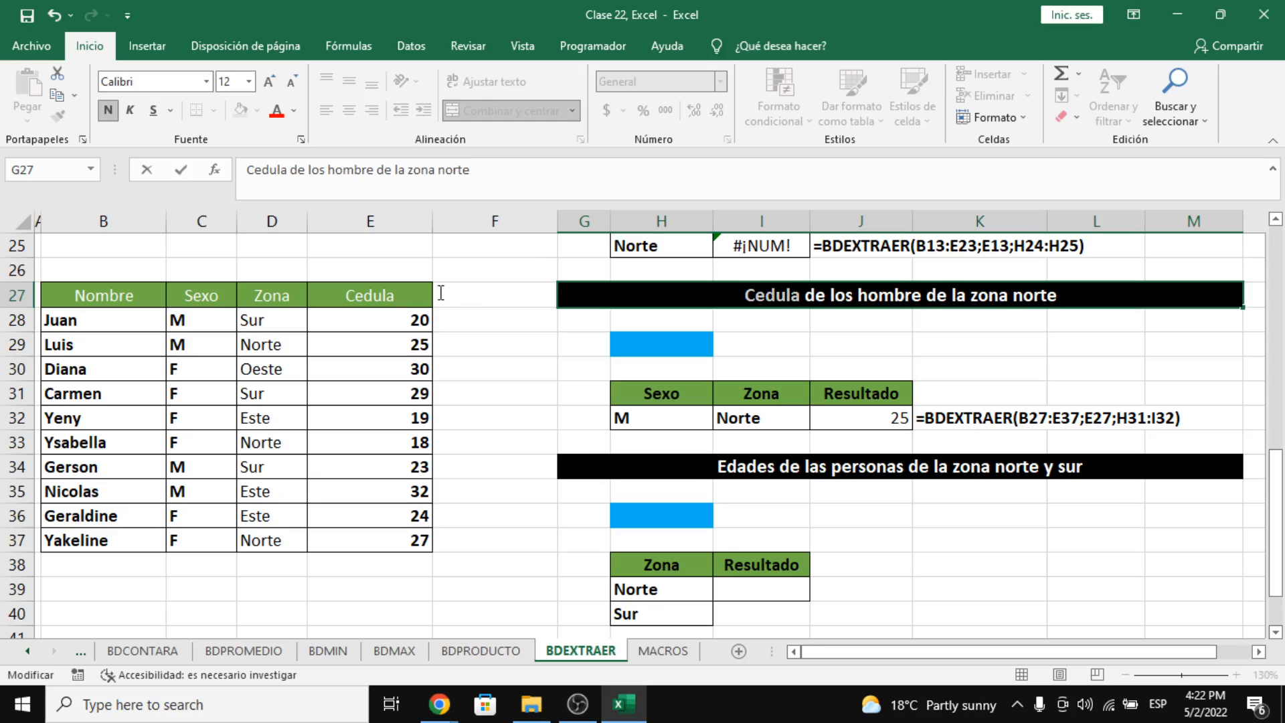
{"action": "type", "text": "Nombre de la persona con la cedula"}
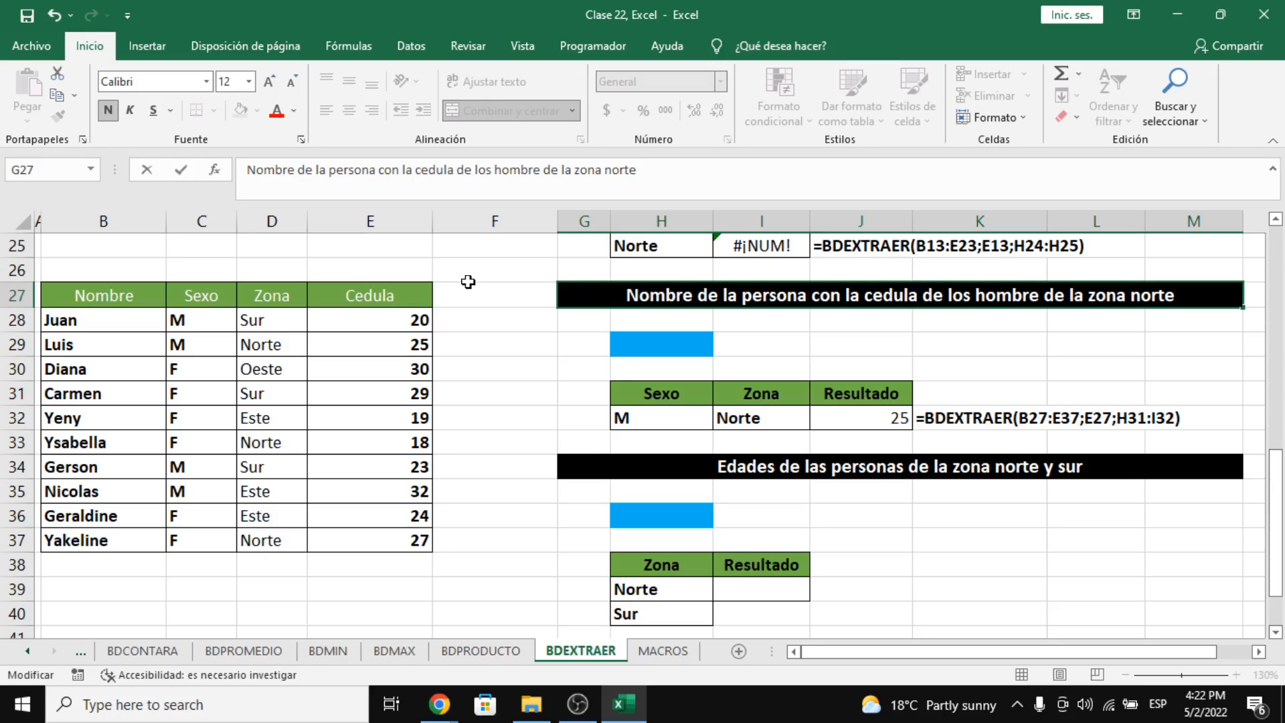
{"action": "type", "text": "20"}
{"action": "left_click_drag", "start_coordinate": [941, 295], "coordinate": [1179, 295]}
{"action": "type", "text": "e"}
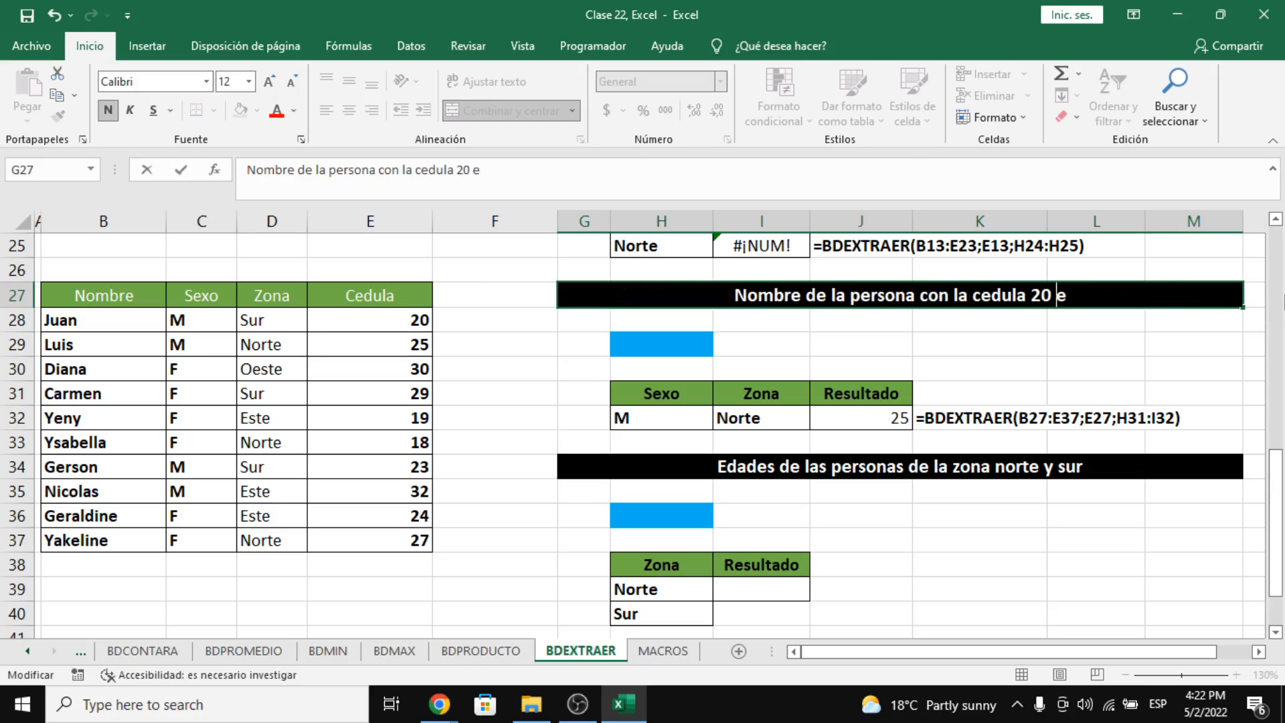
{"action": "key", "text": "BackSpace"}
{"action": "key", "text": "BackSpace"}
{"action": "key", "text": "Return"}
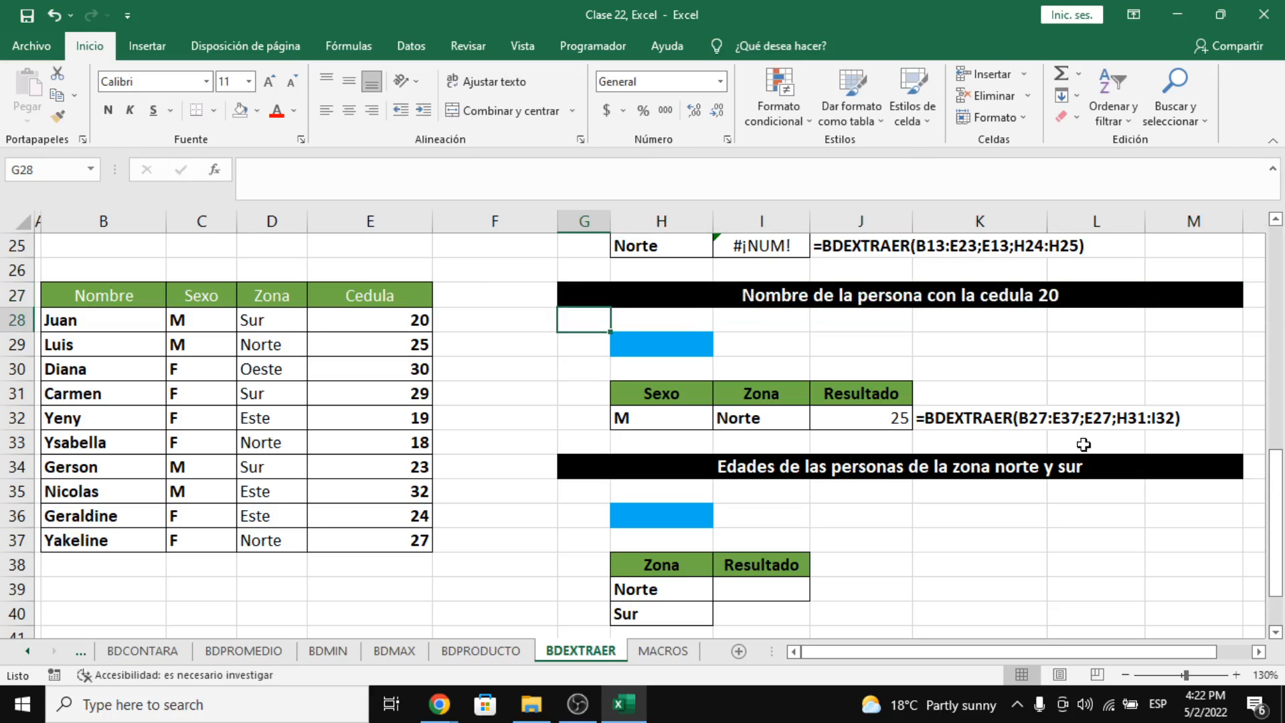
Step: Clear the result in J32 and replace the Sexo criterion in H31:H32 with Cedula and 20
{"action": "left_click", "coordinate": [874, 416]}
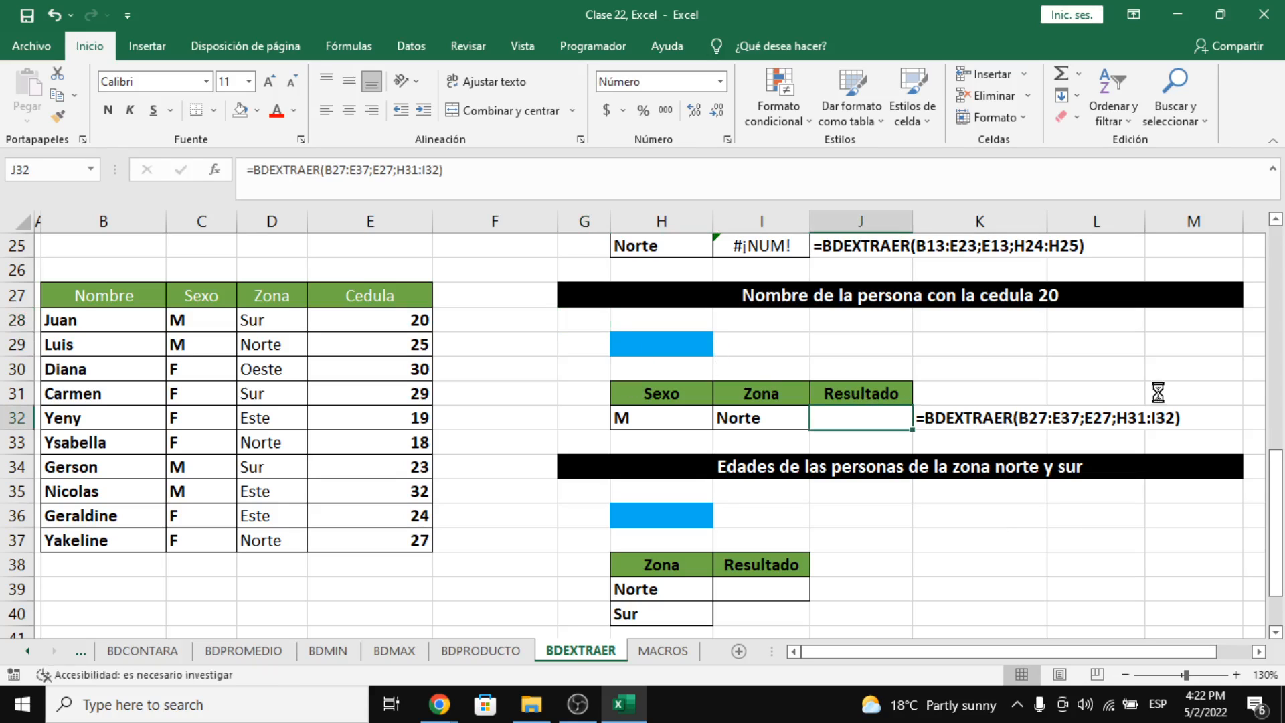
{"action": "key", "text": "Delete"}
{"action": "key", "text": "Up"}
{"action": "key", "text": "Left"}
{"action": "key", "text": "Left"}
{"action": "type", "text": "Cedula"}
{"action": "key", "text": "Return"}
{"action": "type", "text": "2"}
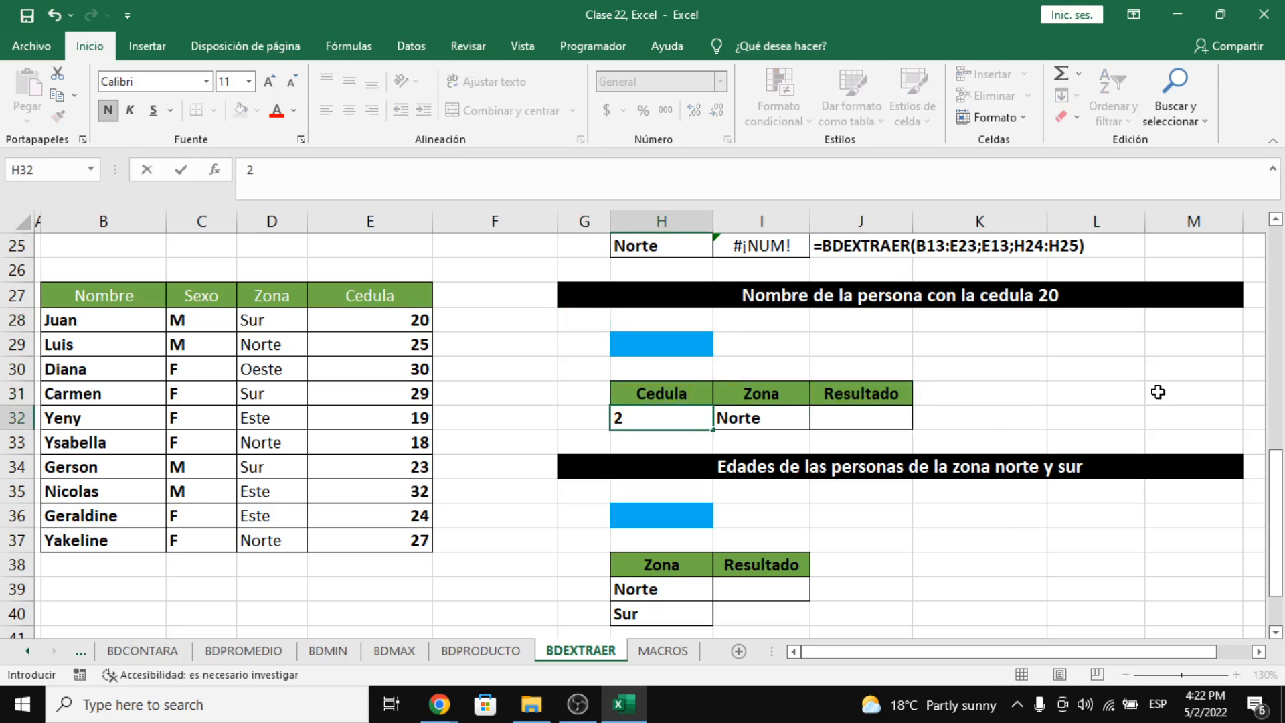
{"action": "key", "text": "Return"}
Step: Clear the Zona heading and its Norte criterion from I31:I32
{"action": "key", "text": "Up"}
{"action": "key", "text": "Up"}
{"action": "key", "text": "Right"}
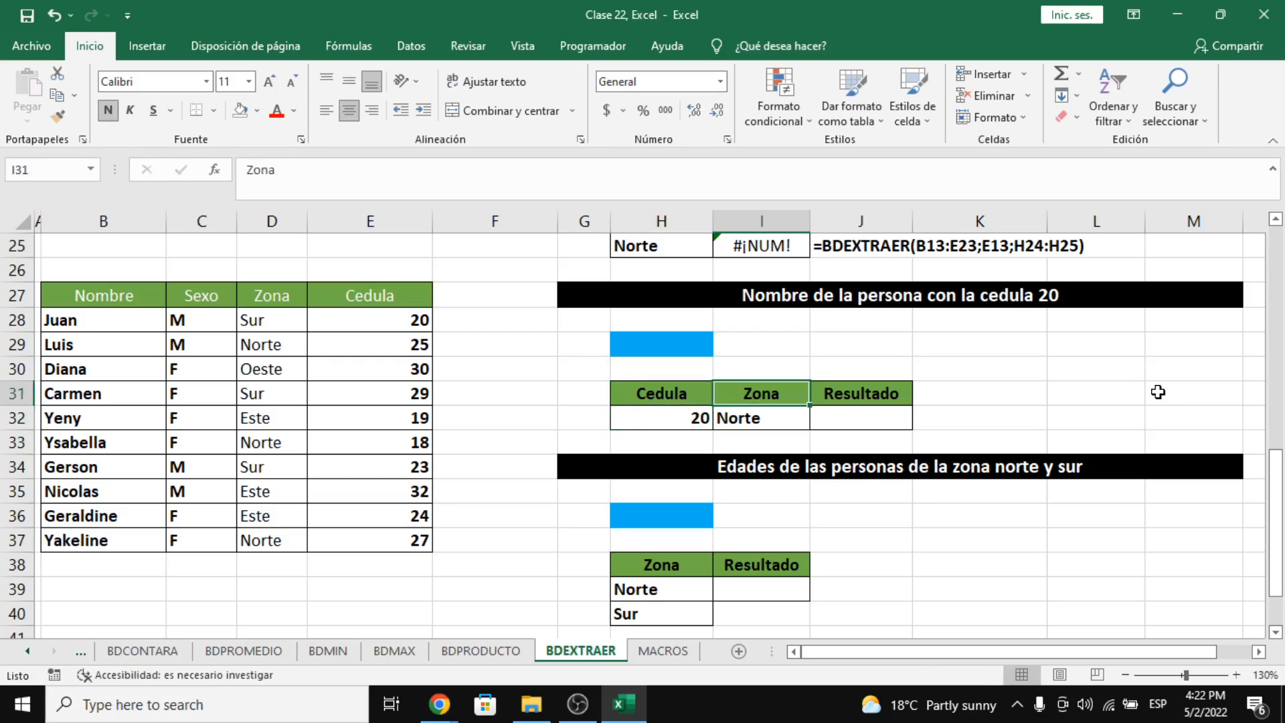
{"action": "key", "text": "shift+Down"}
{"action": "key", "text": "Delete"}
Step: Enter =BDEXTRAER(B27:E37;B27;H31:H32) in J32 to extract the name that matches the Cedula criterion
{"action": "key", "text": "Right"}
{"action": "key", "text": "Down"}
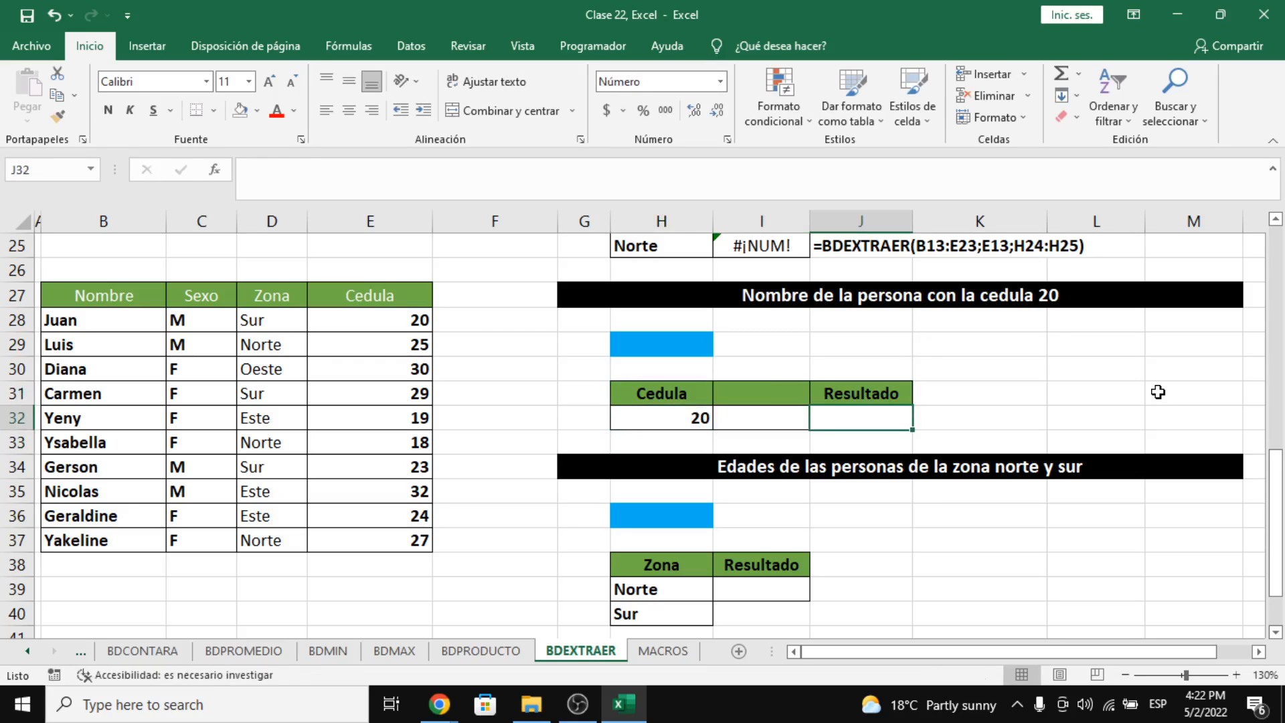
{"action": "type", "text": "=bdex"}
{"action": "key", "text": "Tab"}
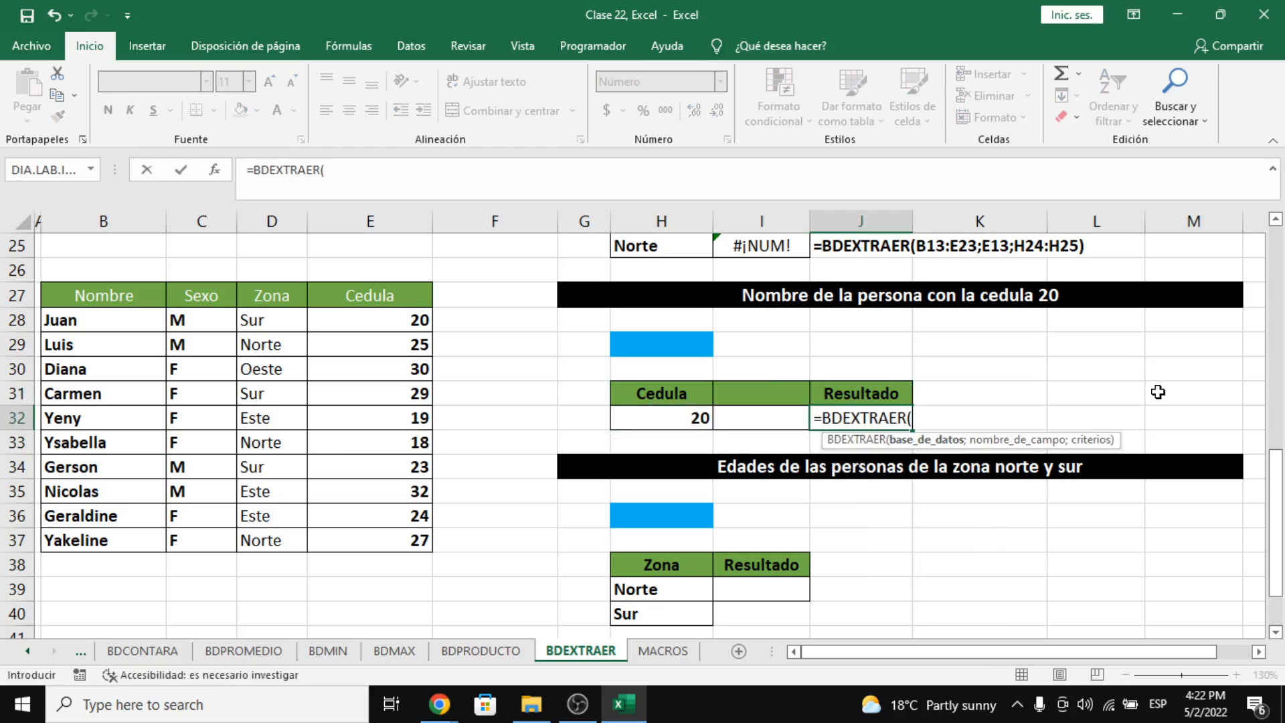
{"action": "left_click_drag", "start_coordinate": [102, 295], "coordinate": [361, 533]}
{"action": "type", "text": ";"}
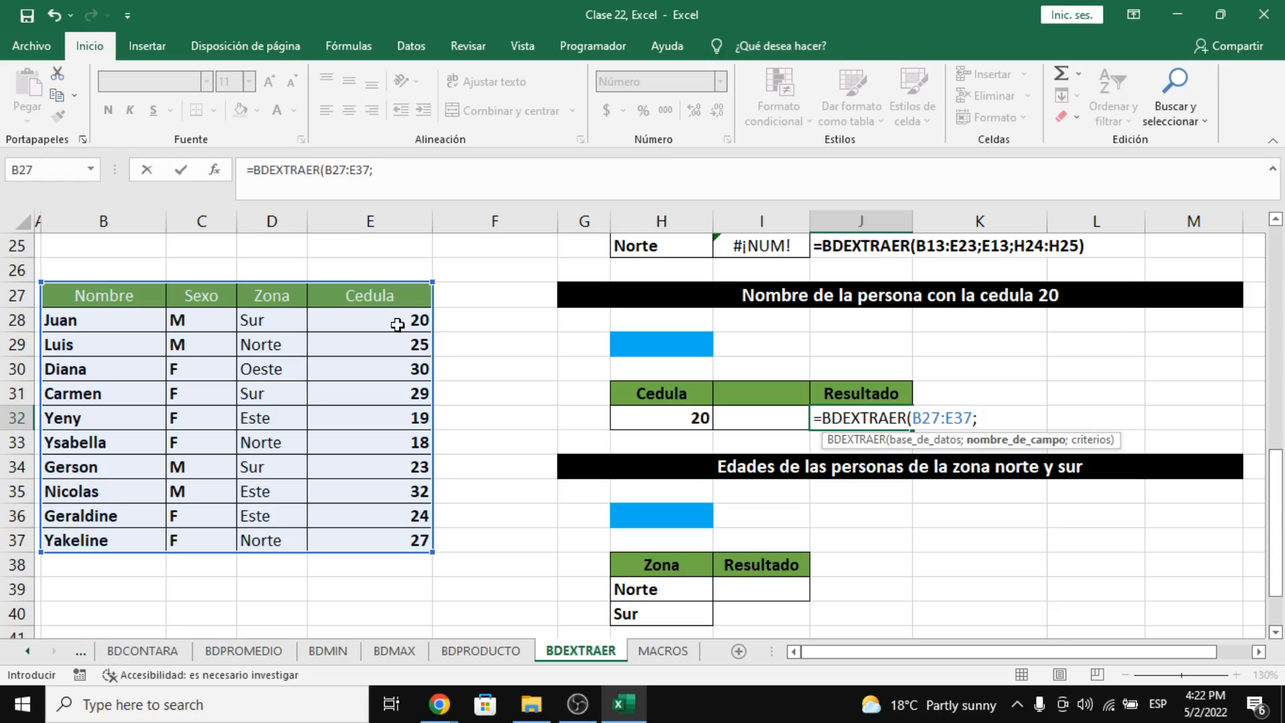
{"action": "left_click", "coordinate": [100, 296]}
{"action": "type", "text": ";"}
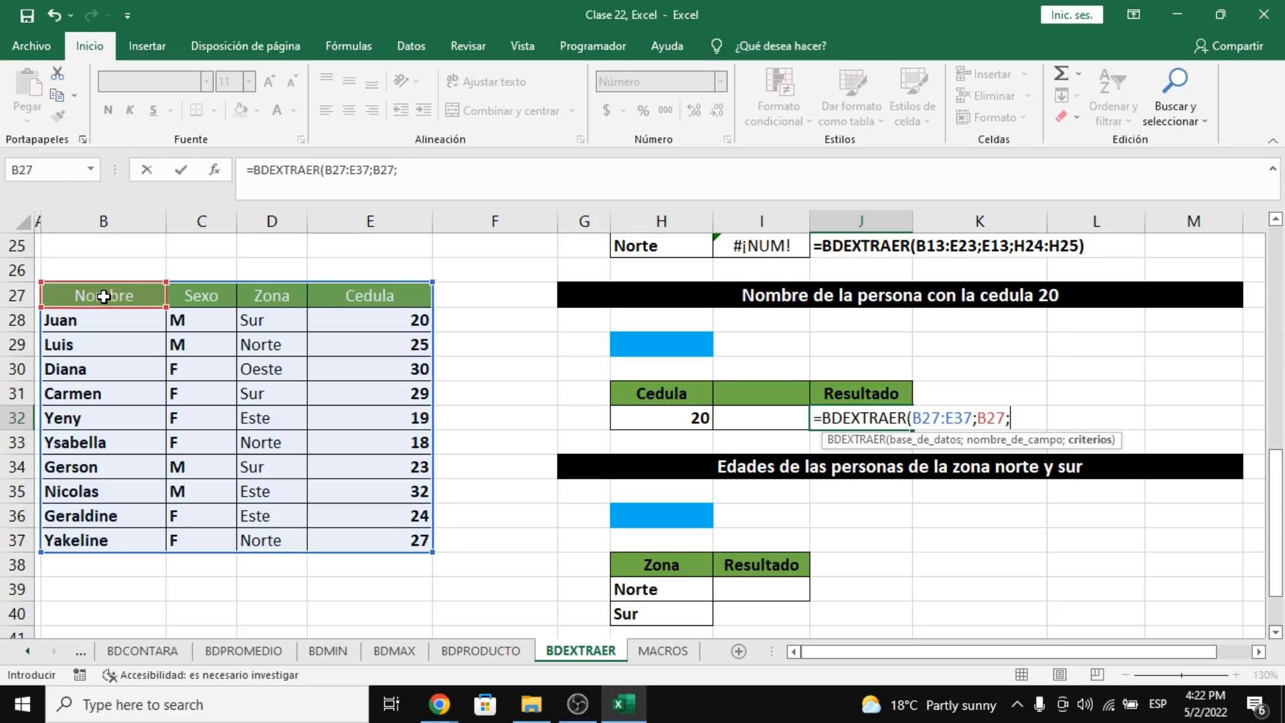
{"action": "left_click_drag", "start_coordinate": [708, 393], "coordinate": [711, 416]}
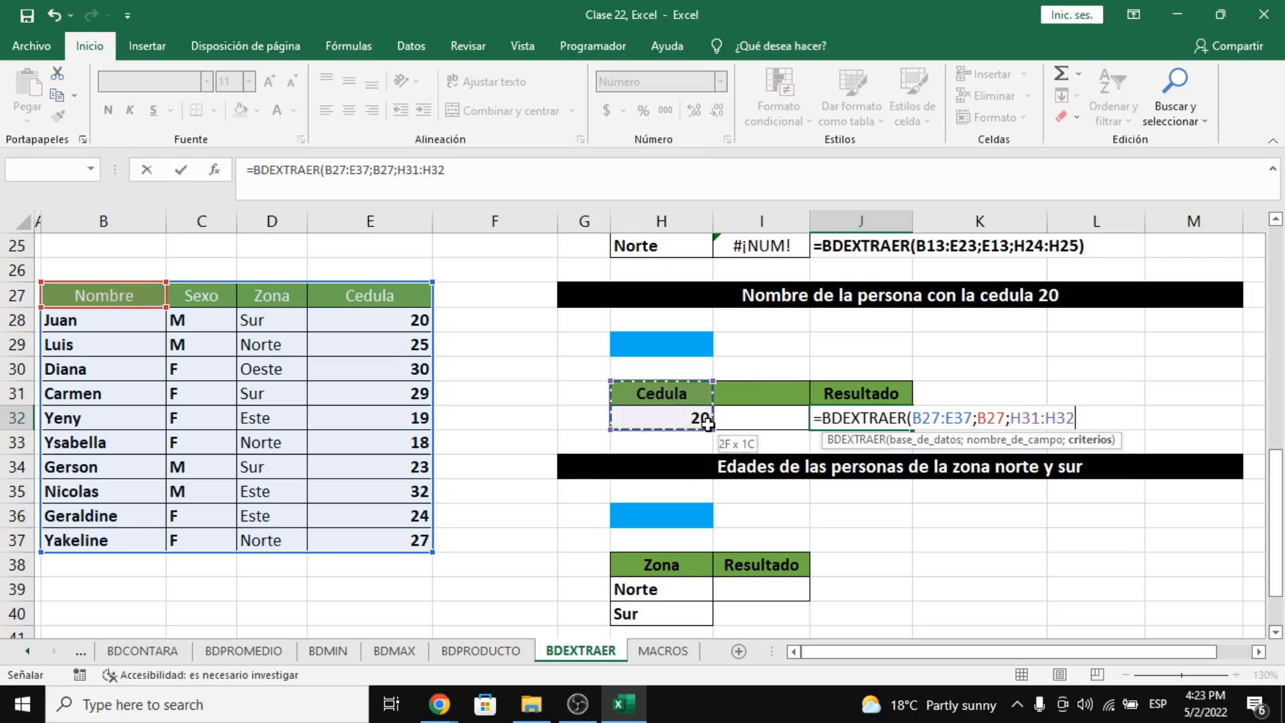
{"action": "key", "text": "Return"}
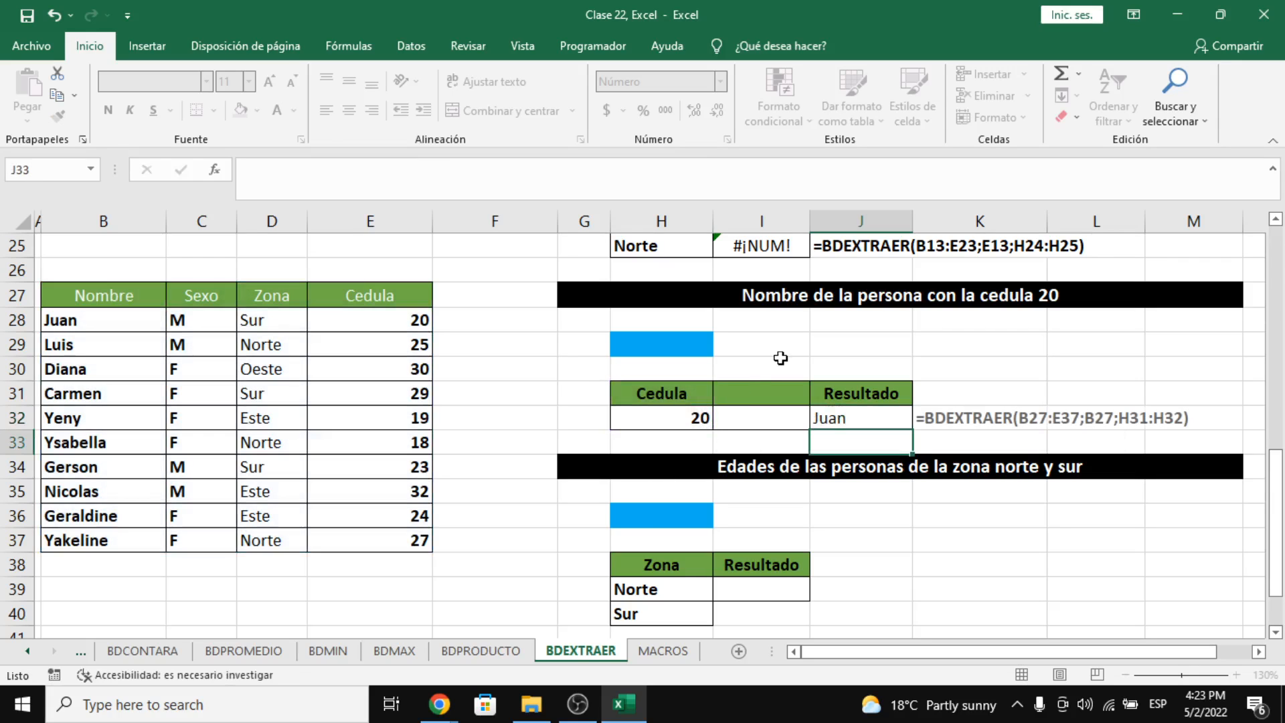
Step: Examine the BDEXTRAER formula in J32 together with the Cedula criterion in H31:H32 and the Resultado cells
{"action": "left_click", "coordinate": [859, 417]}
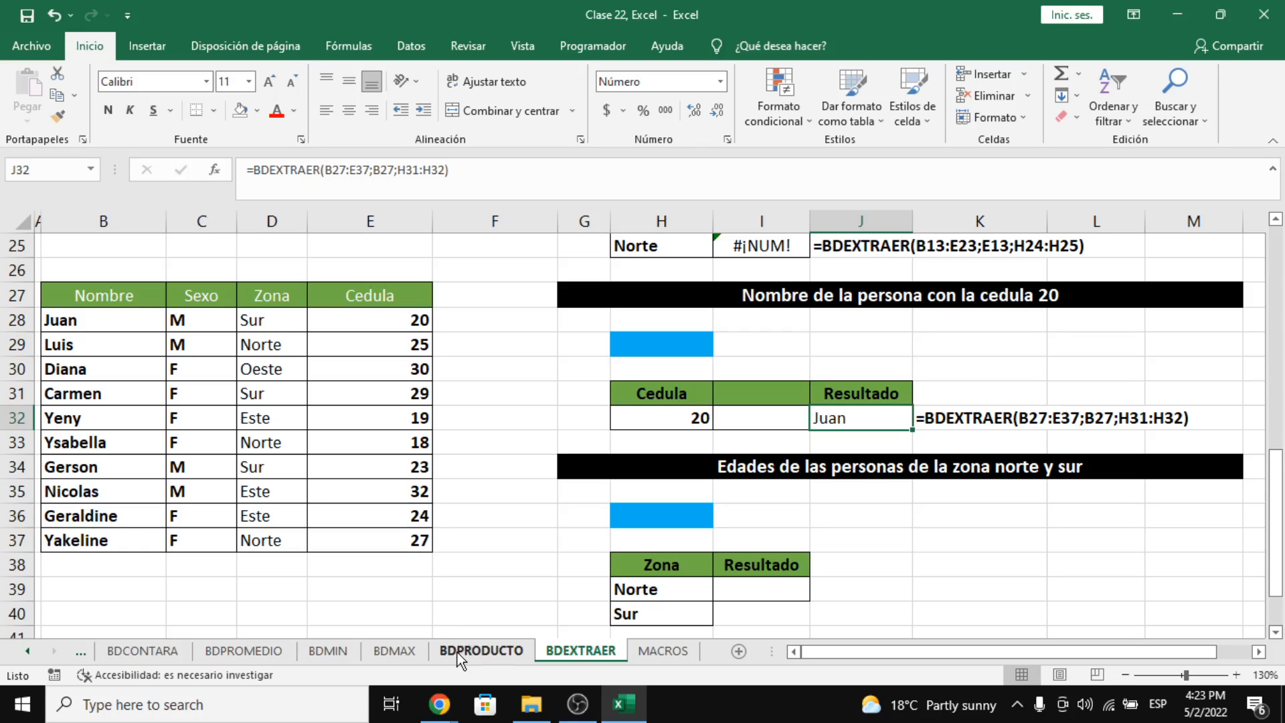
{"action": "mouse_move", "coordinate": [457, 710]}
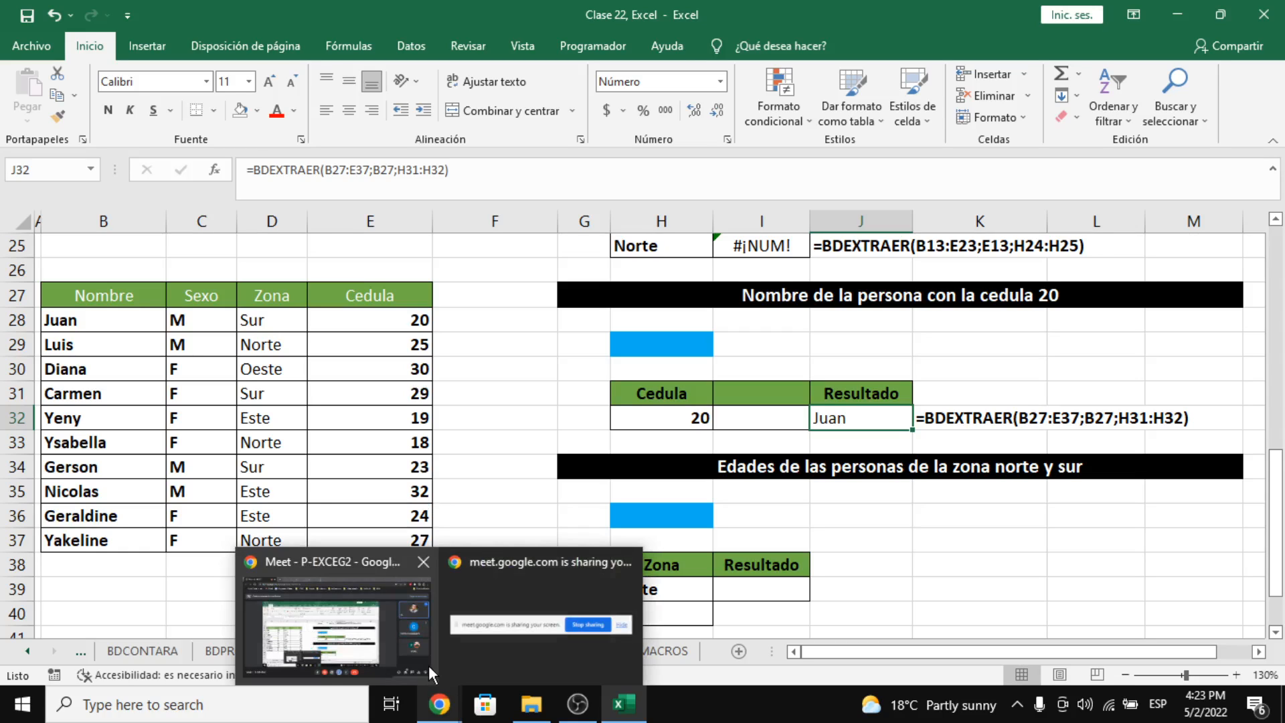
{"action": "mouse_move", "coordinate": [396, 637]}
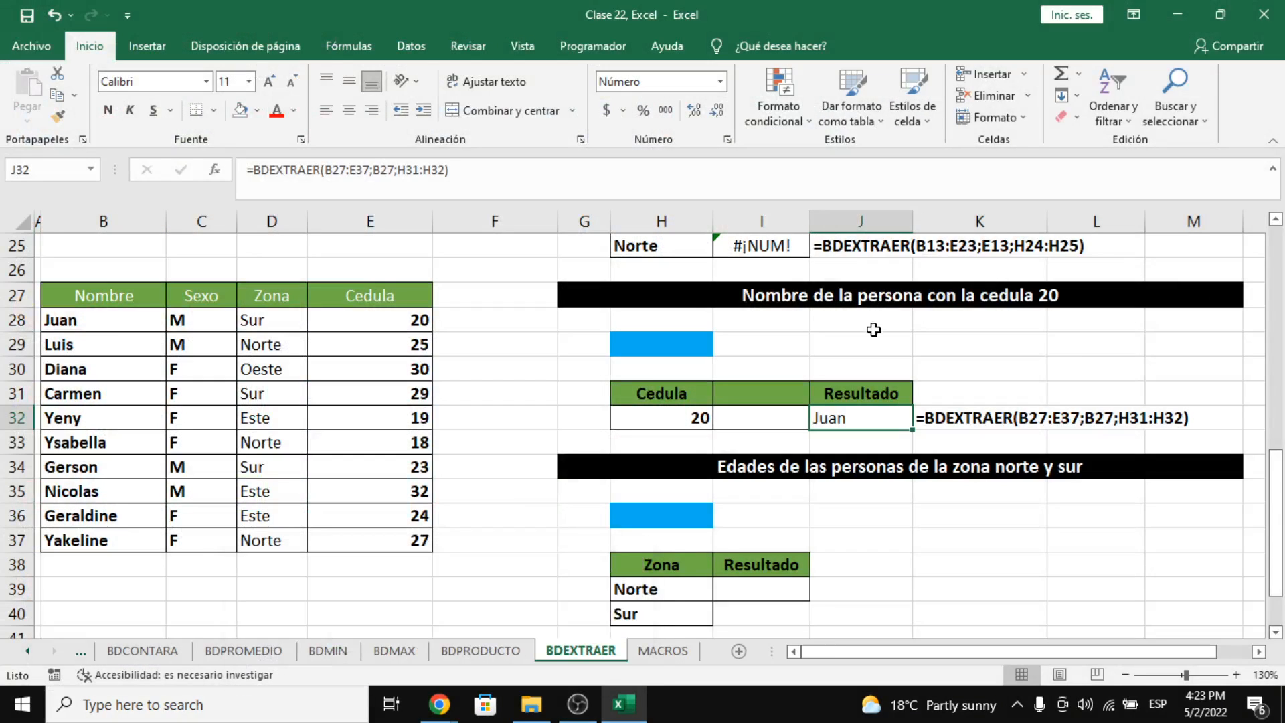
{"action": "left_click", "coordinate": [866, 347]}
{"action": "left_click", "coordinate": [709, 375]}
{"action": "left_click", "coordinate": [760, 371]}
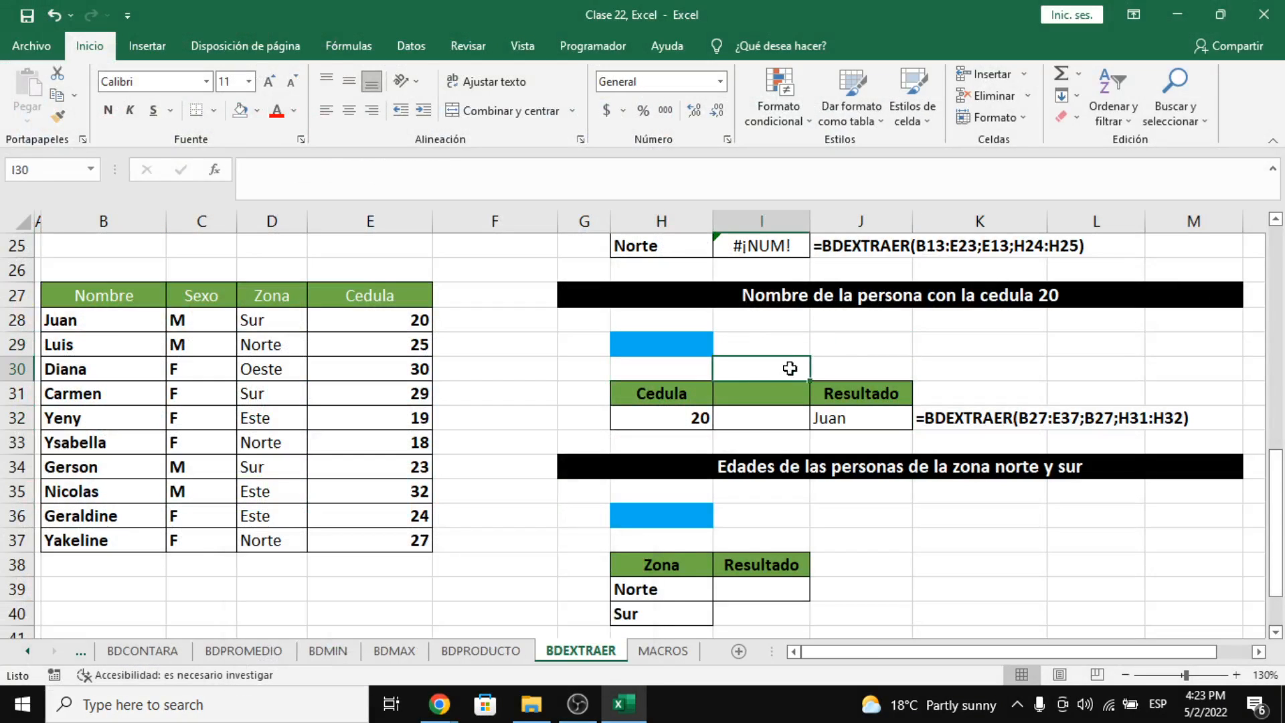
{"action": "left_click", "coordinate": [855, 367]}
{"action": "left_click", "coordinate": [796, 342]}
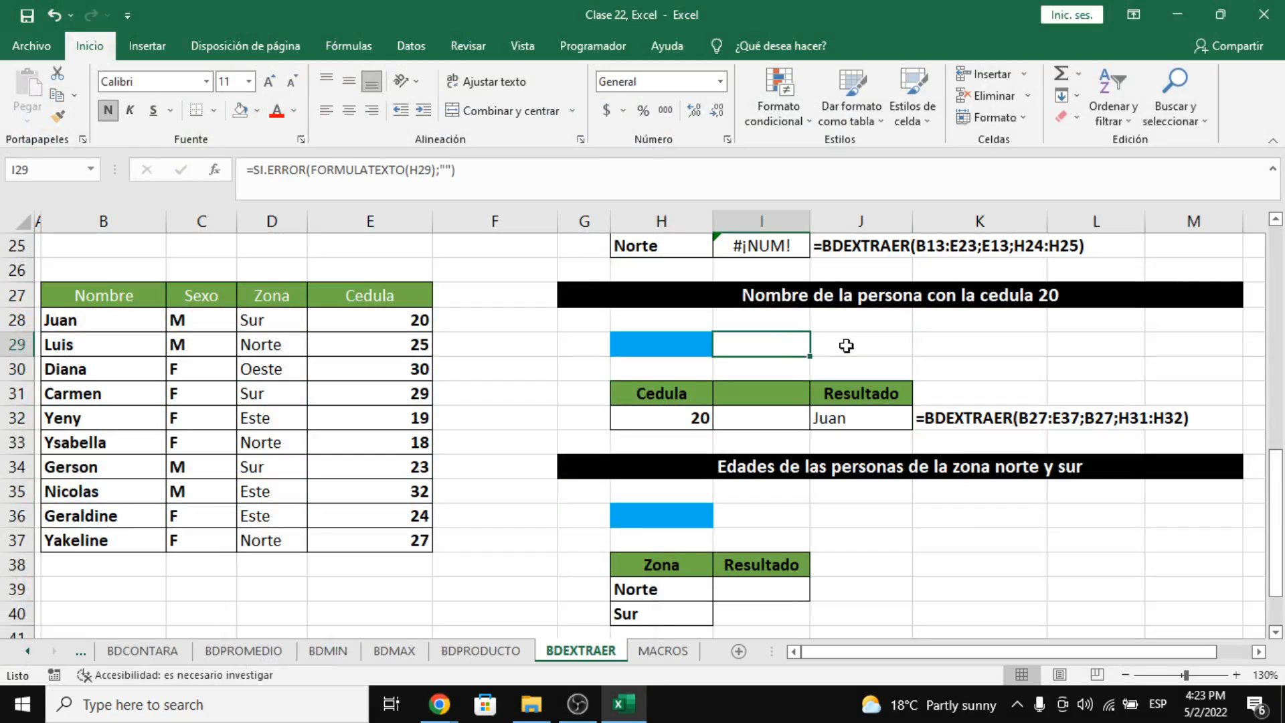
{"action": "left_click", "coordinate": [824, 355]}
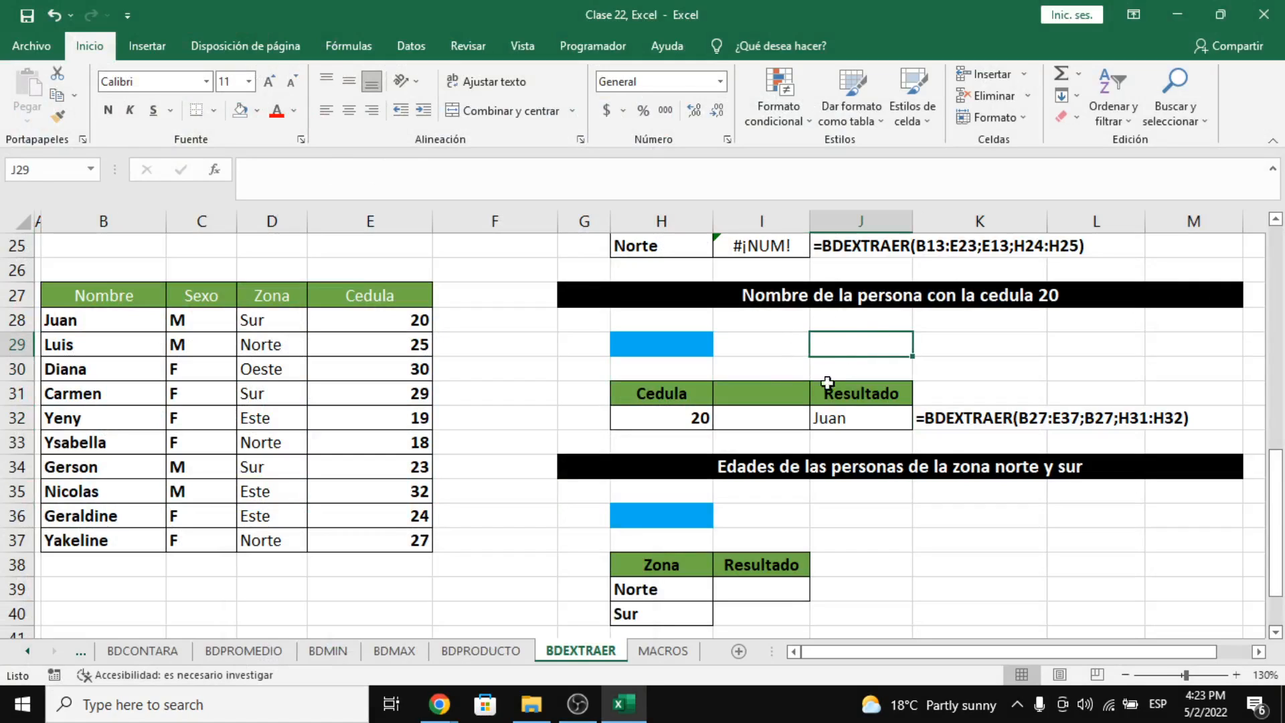
{"action": "left_click", "coordinate": [857, 421]}
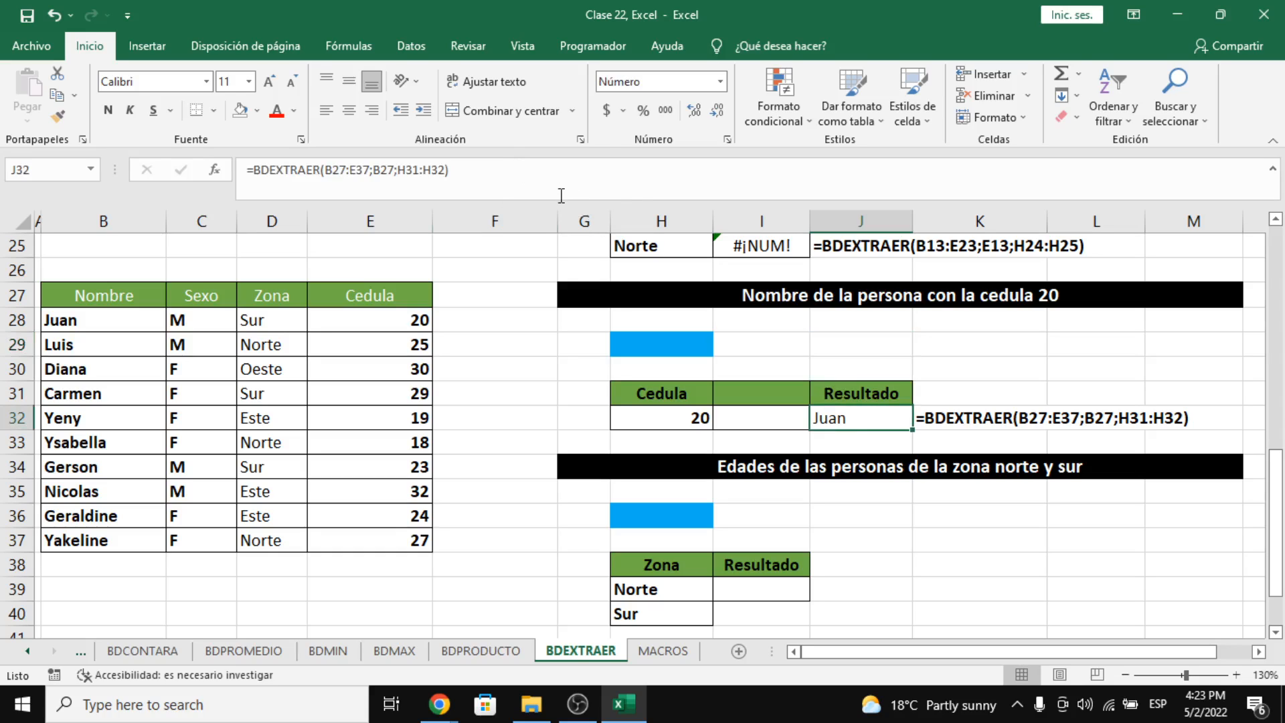
{"action": "left_click", "coordinate": [703, 400]}
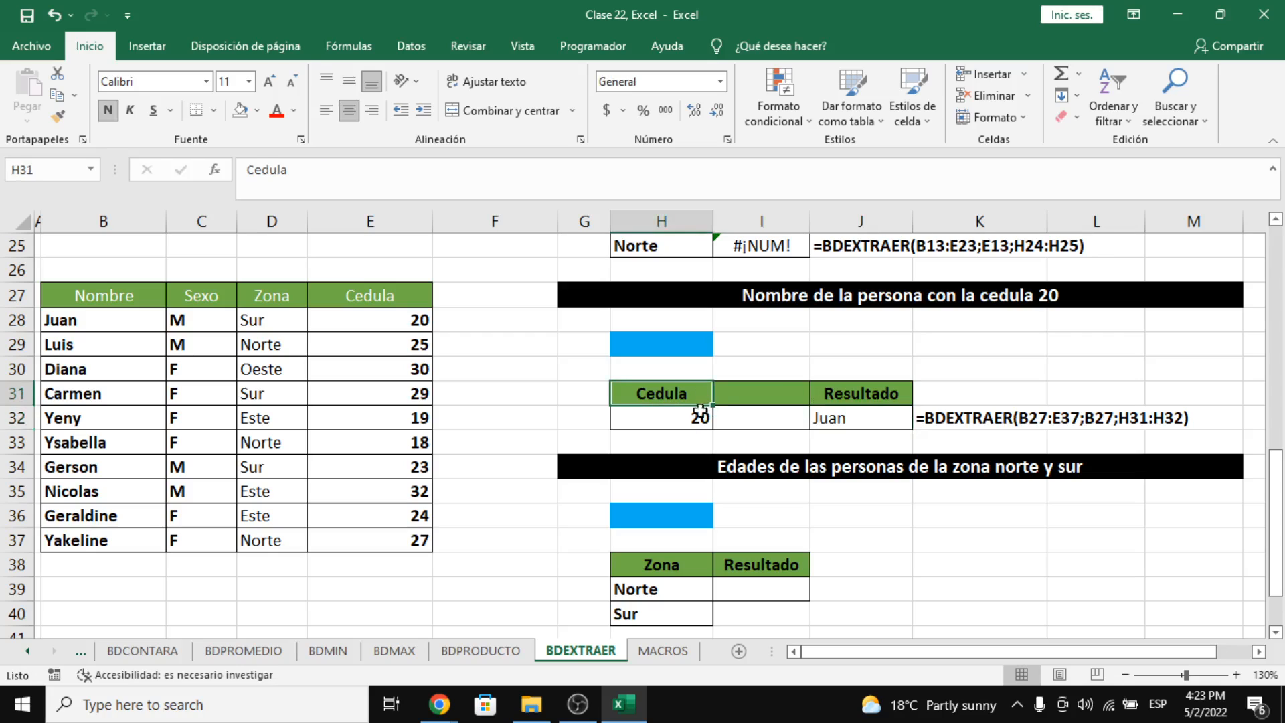
{"action": "left_click", "coordinate": [812, 399]}
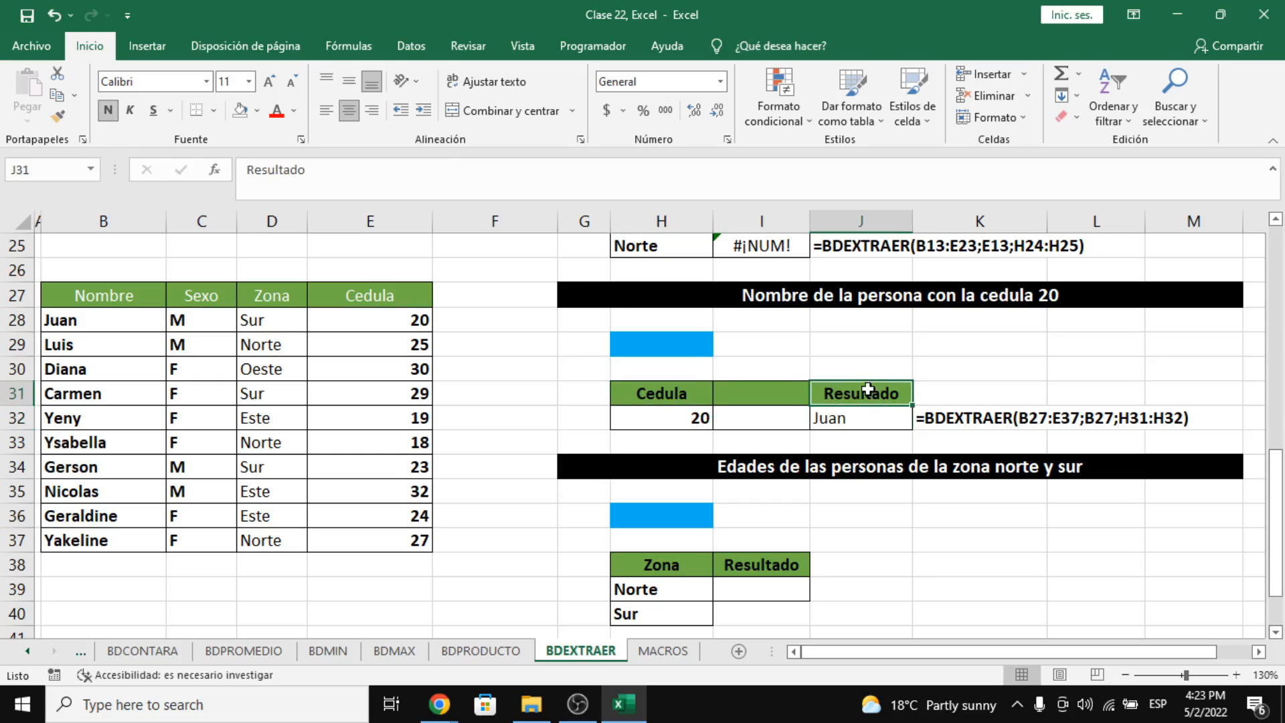
{"action": "left_click_drag", "start_coordinate": [877, 395], "coordinate": [885, 418]}
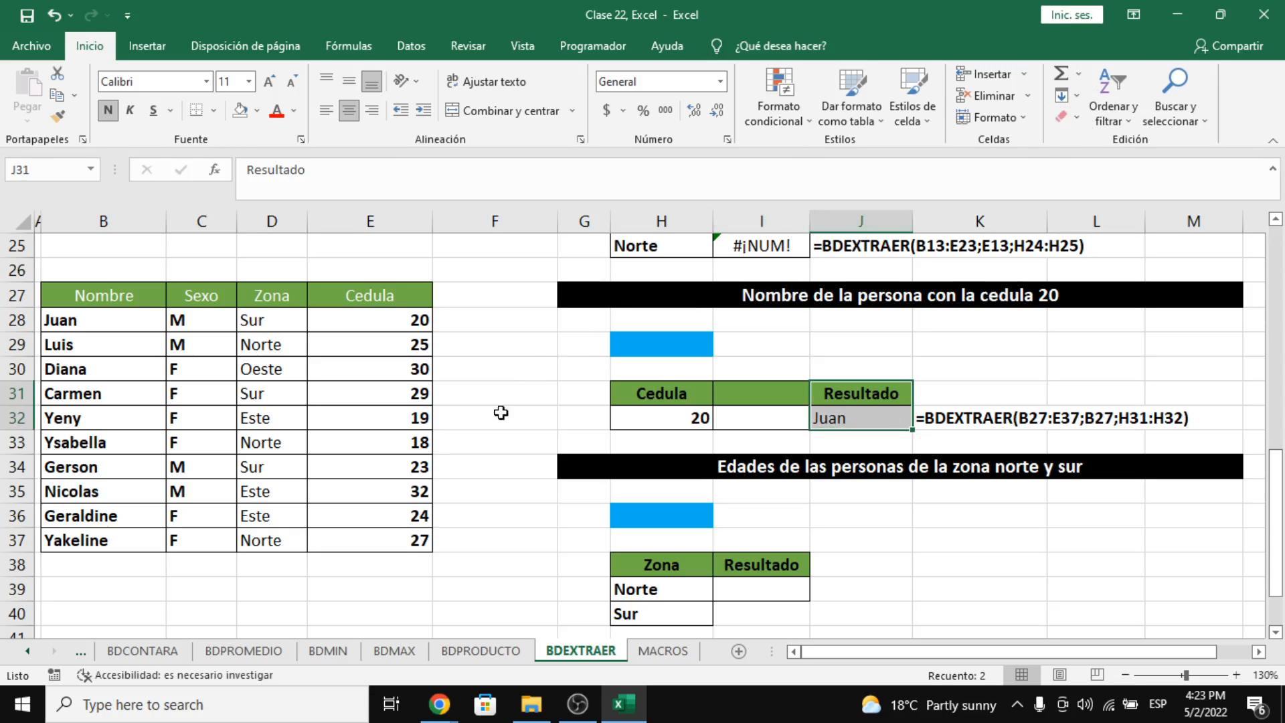
{"action": "left_click", "coordinate": [546, 380]}
{"action": "left_click", "coordinate": [660, 394]}
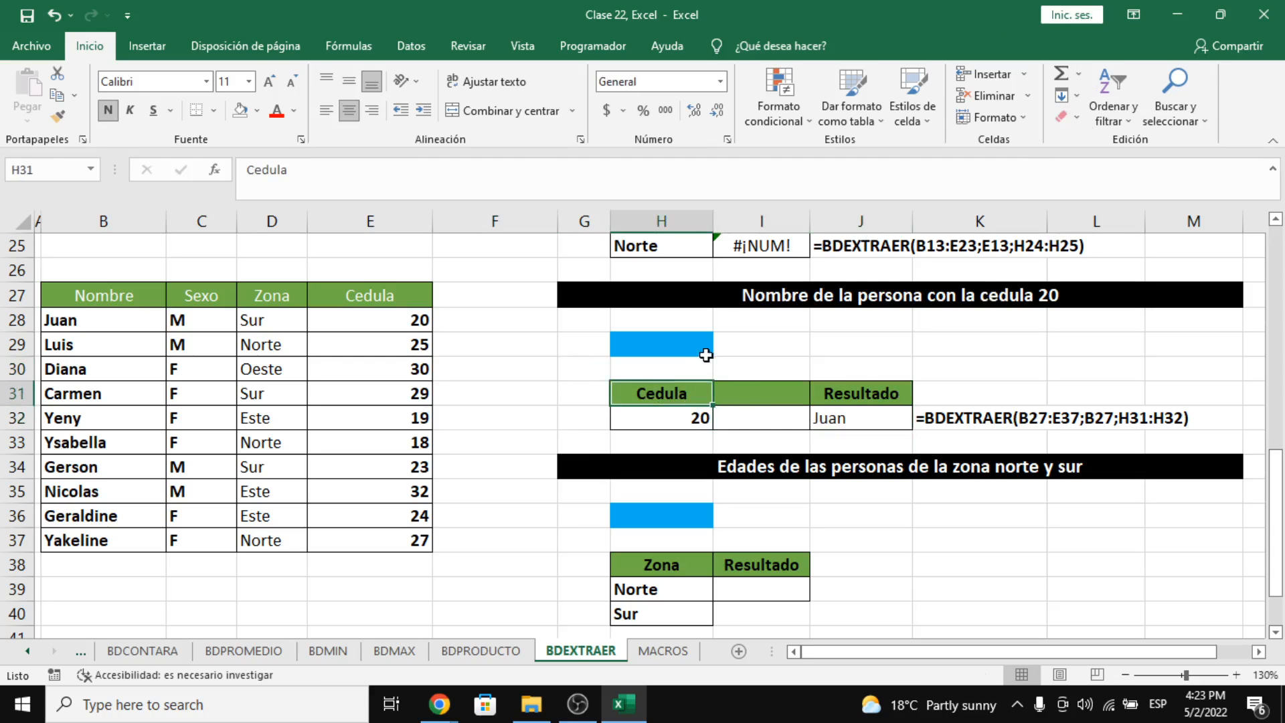
Step: Undo all the Cedula example edits, the Cedula heading in E27 and the deletion of the BUSCARV formula in K29
{"action": "key", "text": "ctrl+z"}
{"action": "key", "text": "ctrl+z"}
{"action": "key", "text": "ctrl+z"}
{"action": "key", "text": "ctrl+z"}
{"action": "key", "text": "ctrl+z"}
{"action": "key", "text": "ctrl+z"}
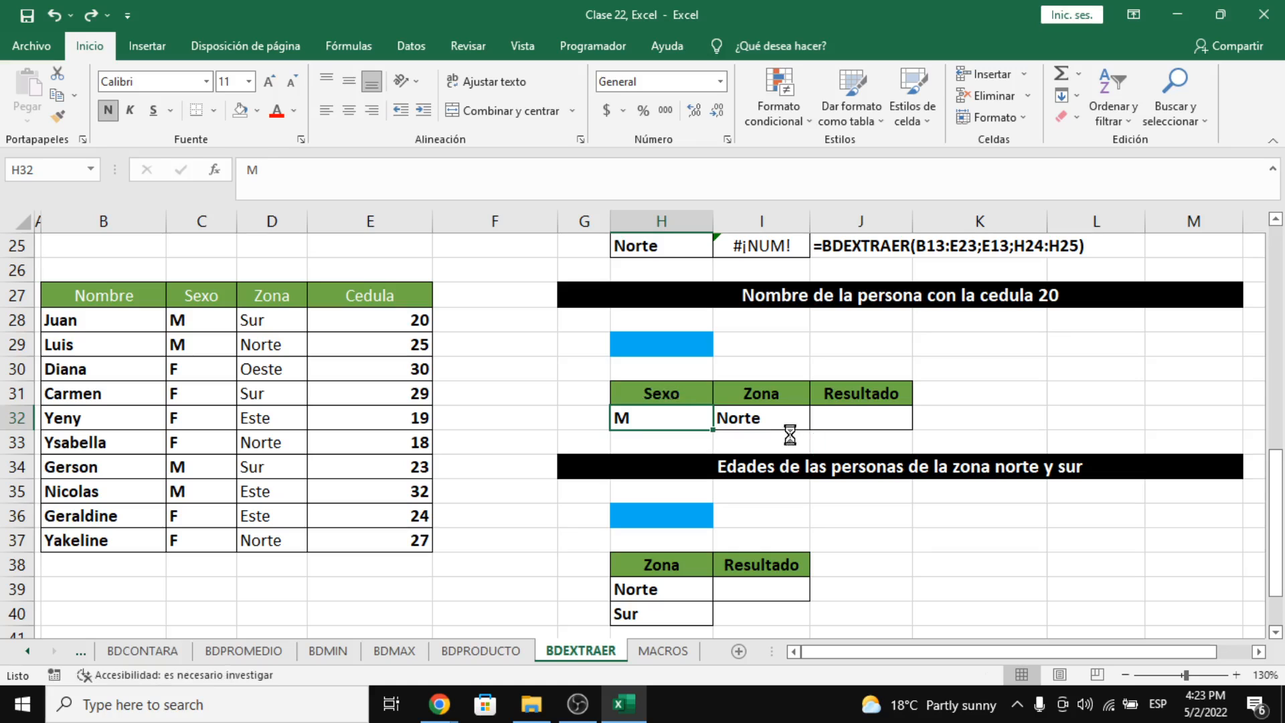
{"action": "key", "text": "ctrl+z"}
{"action": "key", "text": "ctrl+z"}
{"action": "key", "text": "ctrl+z"}
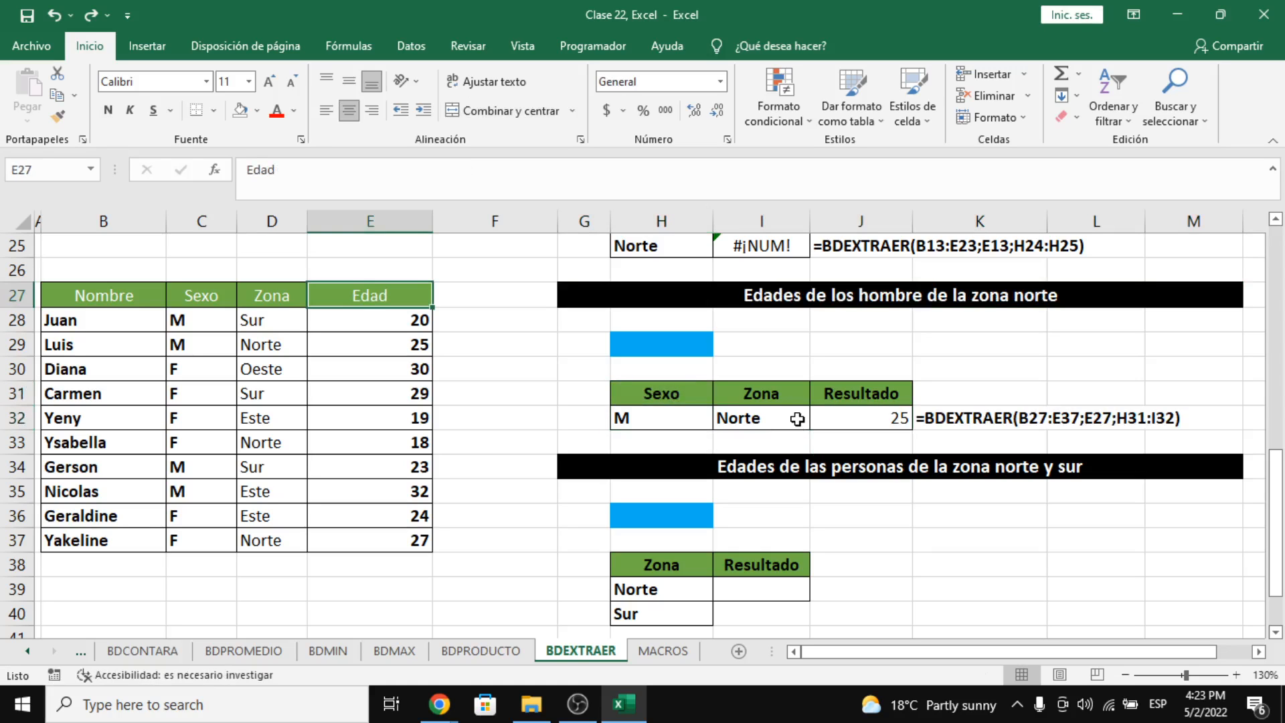
{"action": "key", "text": "ctrl+z"}
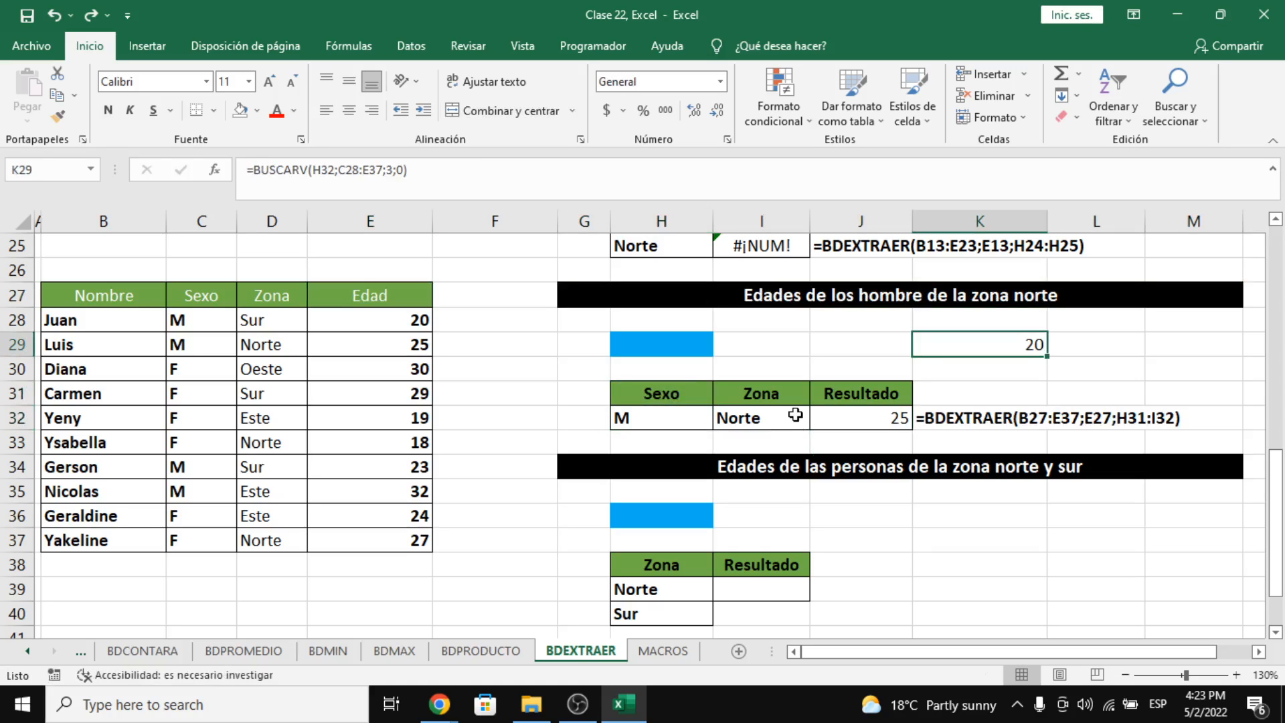
Step: Start a BDEXTRAER formula in I39 with the range B27:E37 as the database
{"action": "scroll", "coordinate": [770, 441], "scroll_direction": "down", "scroll_amount": 1}
{"action": "left_click", "coordinate": [762, 490]}
{"action": "left_click", "coordinate": [764, 520]}
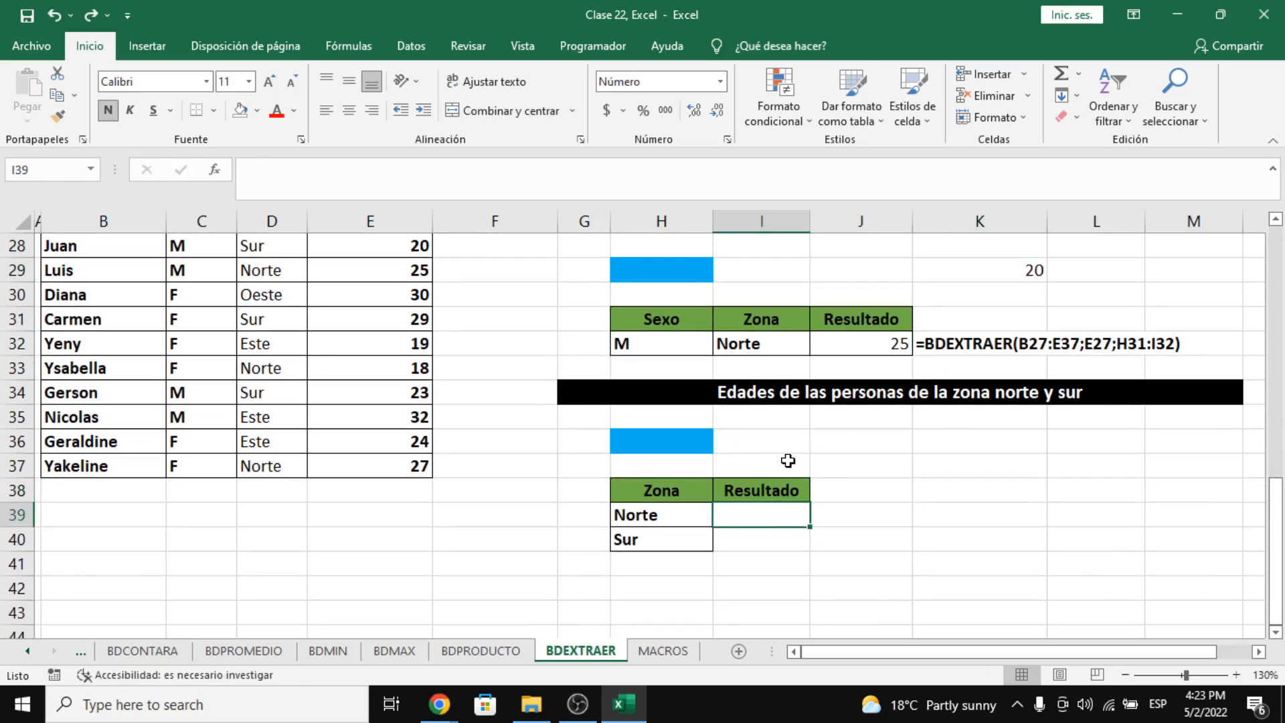
{"action": "type", "text": "=bde"}
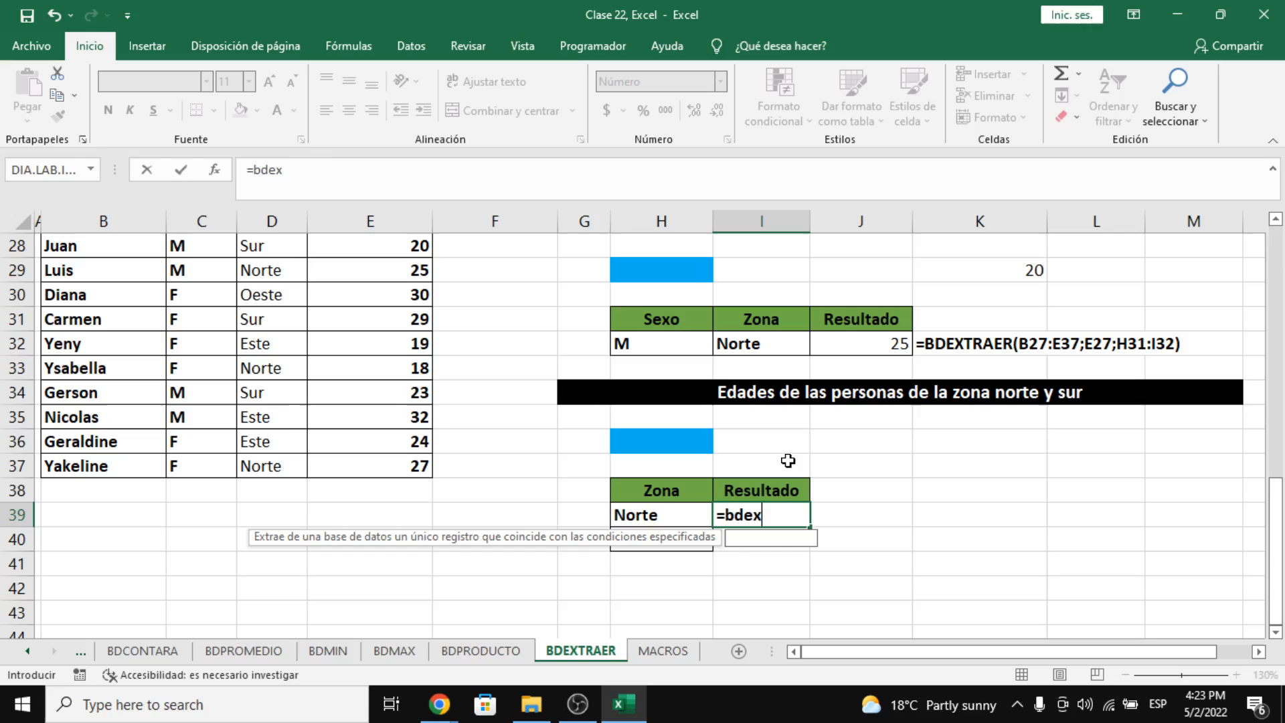
{"action": "type", "text": "x"}
{"action": "key", "text": "Tab"}
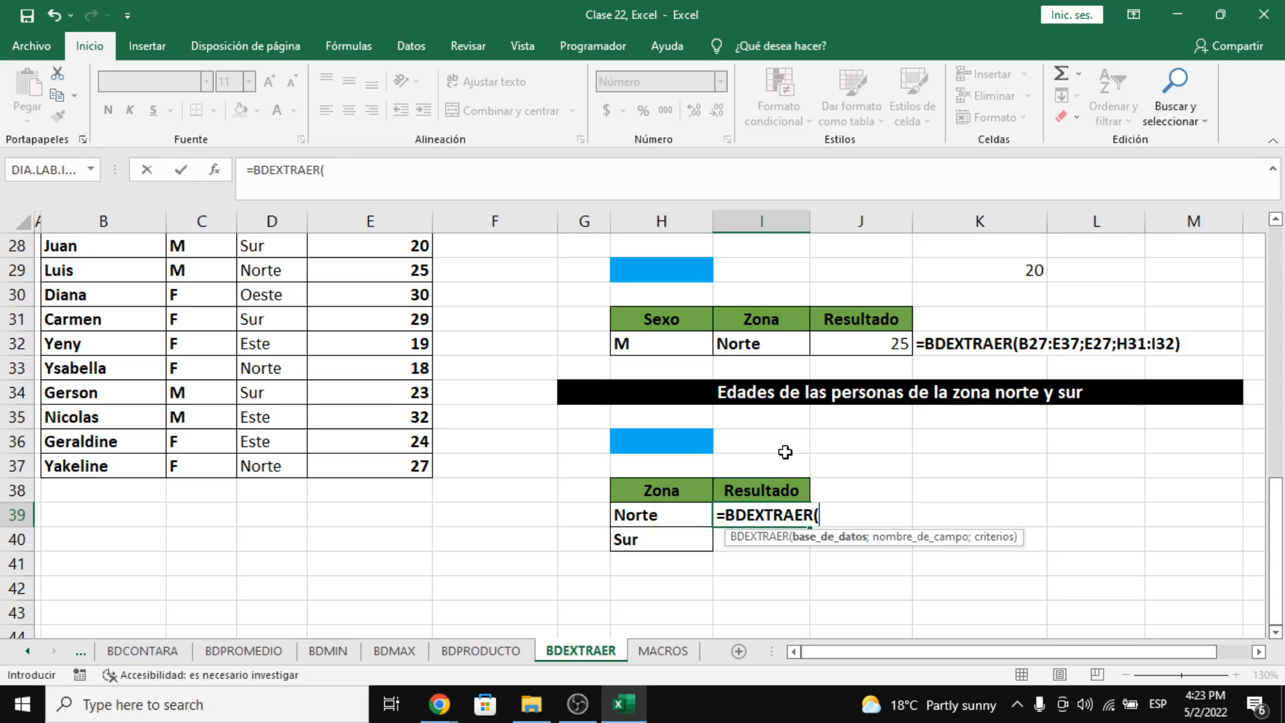
{"action": "scroll", "coordinate": [686, 434], "scroll_direction": "up", "scroll_amount": 1}
{"action": "left_click", "coordinate": [110, 301]}
{"action": "left_click_drag", "start_coordinate": [187, 305], "coordinate": [370, 501]}
{"action": "type", "text": ";"}
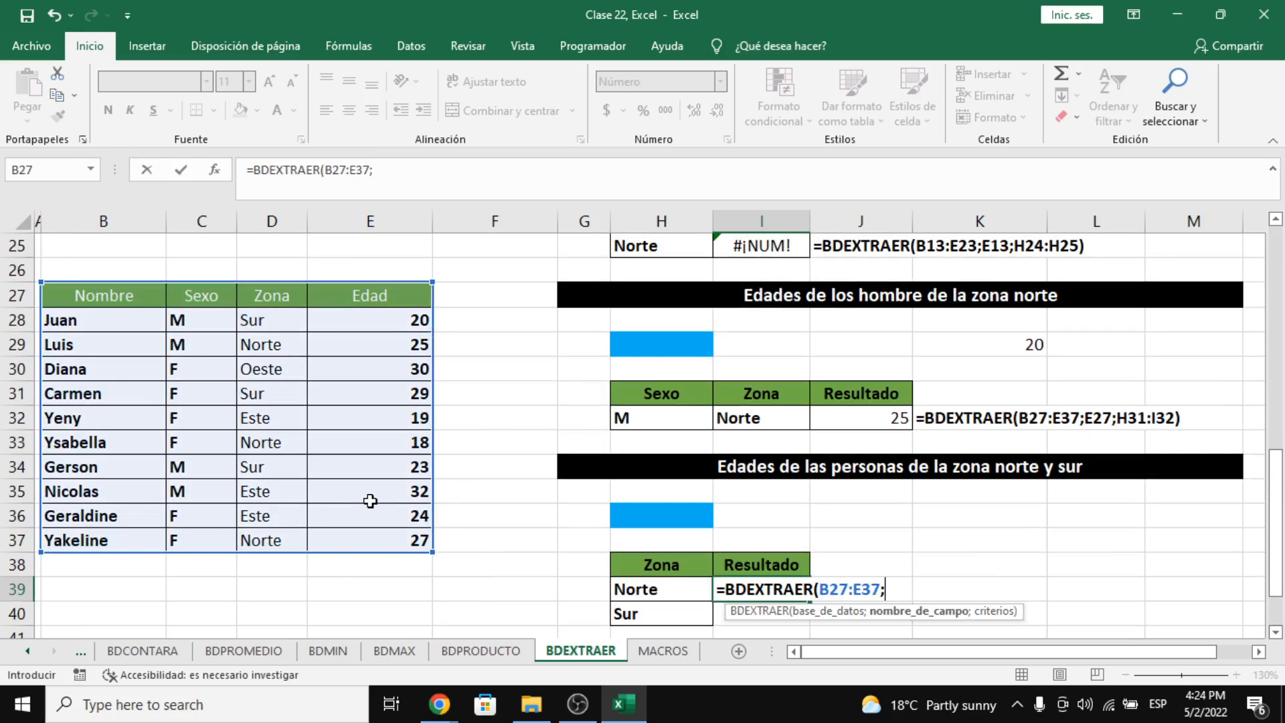
Step: Complete the formula in I39 with D27 as the field and H38:H40 as the criteria
{"action": "scroll", "coordinate": [418, 394], "scroll_direction": "down", "scroll_amount": 1}
{"action": "scroll", "coordinate": [402, 341], "scroll_direction": "up", "scroll_amount": 1}
{"action": "left_click", "coordinate": [260, 295]}
{"action": "type", "text": ";"}
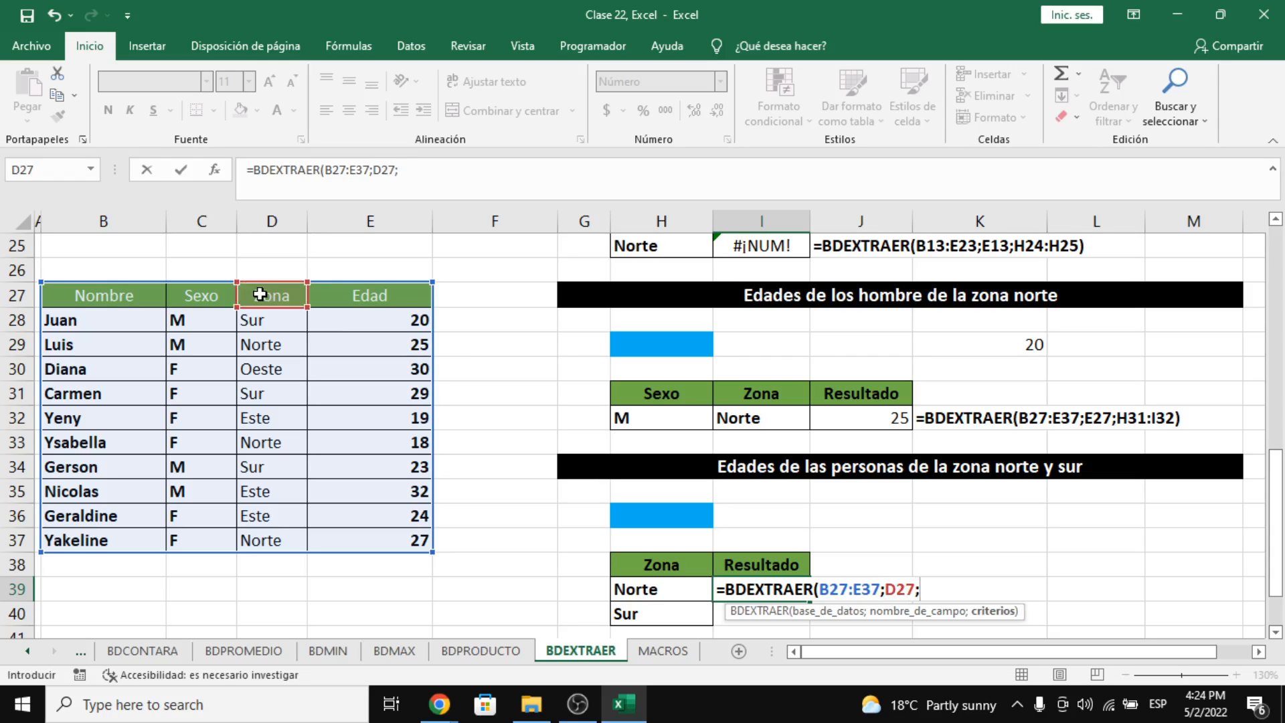
{"action": "left_click_drag", "start_coordinate": [666, 570], "coordinate": [680, 609]}
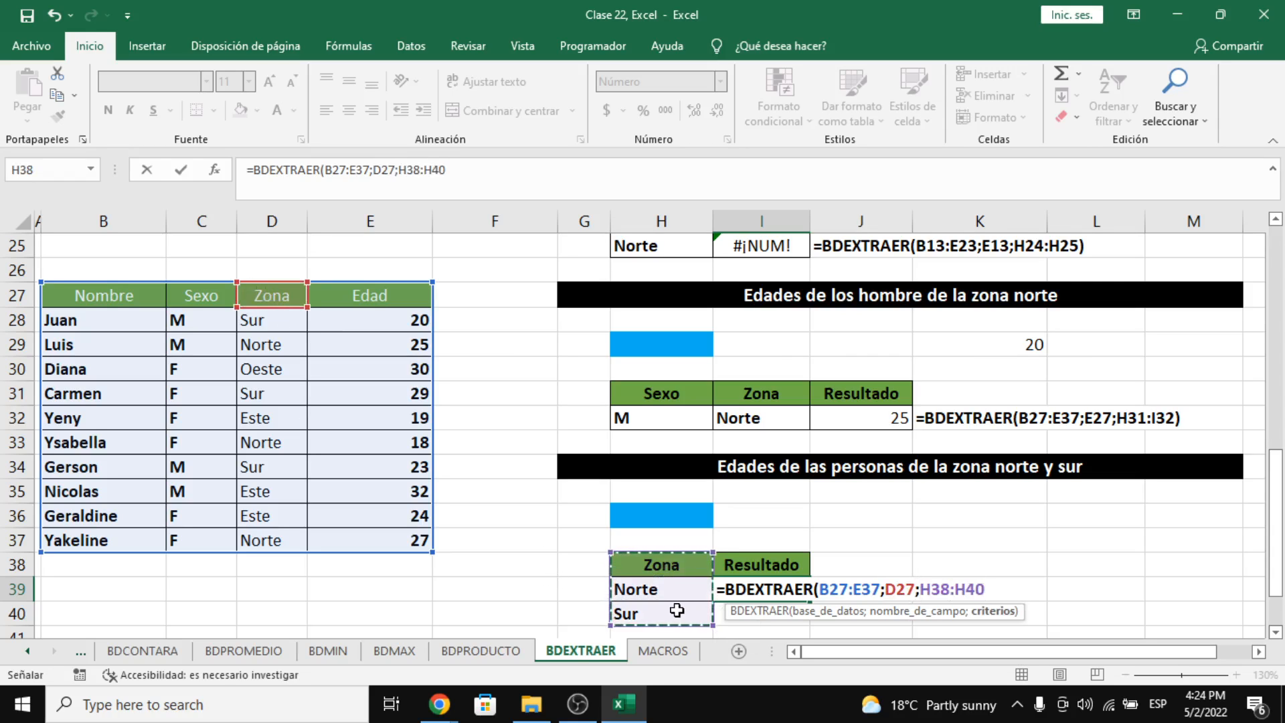
{"action": "key", "text": "Return"}
{"action": "left_click", "coordinate": [715, 596]}
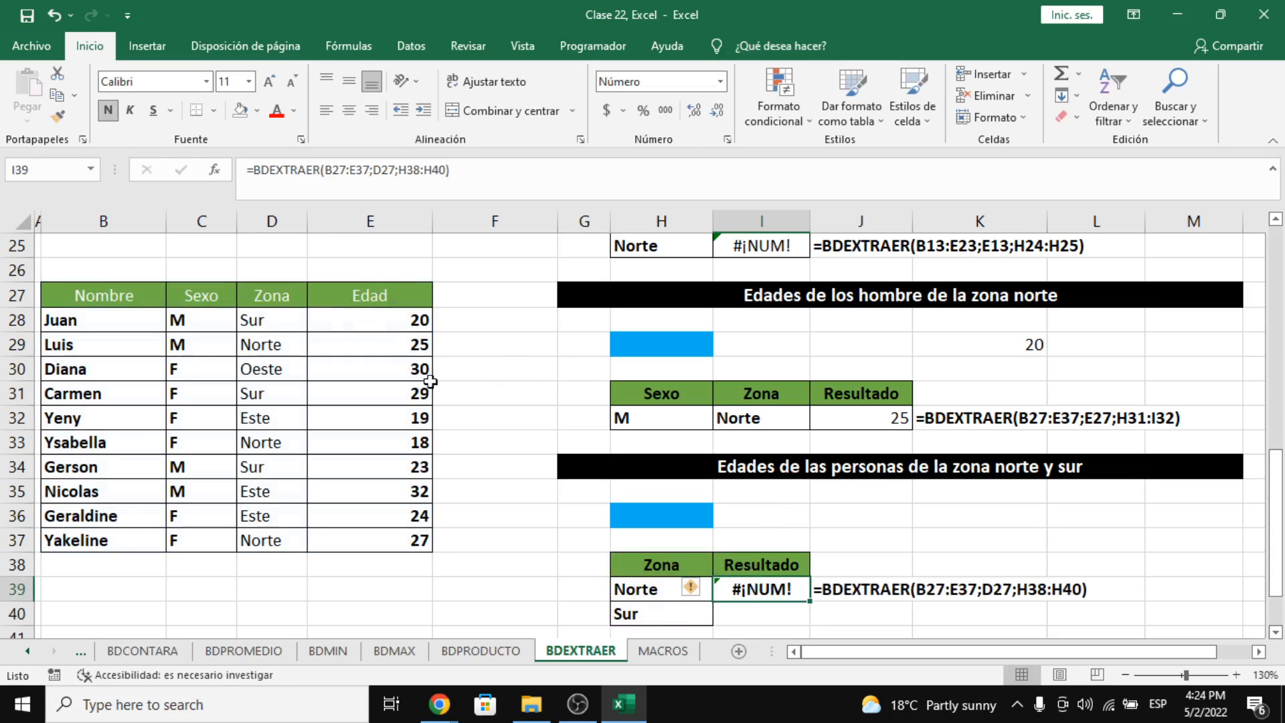
Step: Examine the Sur and Norte entries in the Zona column and the Sexo and Zona criteria example in H31:J32
{"action": "left_click", "coordinate": [298, 320]}
{"action": "left_click", "coordinate": [281, 394]}
{"action": "left_click", "coordinate": [290, 538]}
{"action": "left_click_drag", "start_coordinate": [649, 371], "coordinate": [889, 411]}
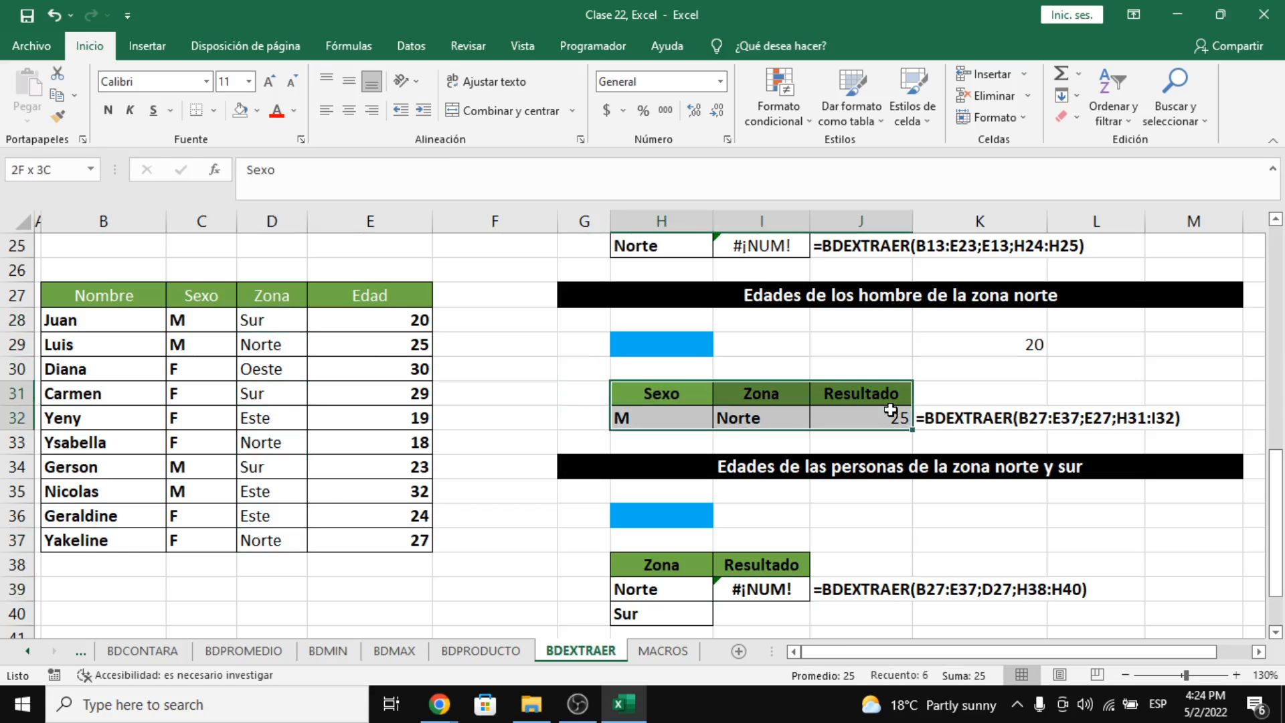
{"action": "left_click", "coordinate": [971, 368]}
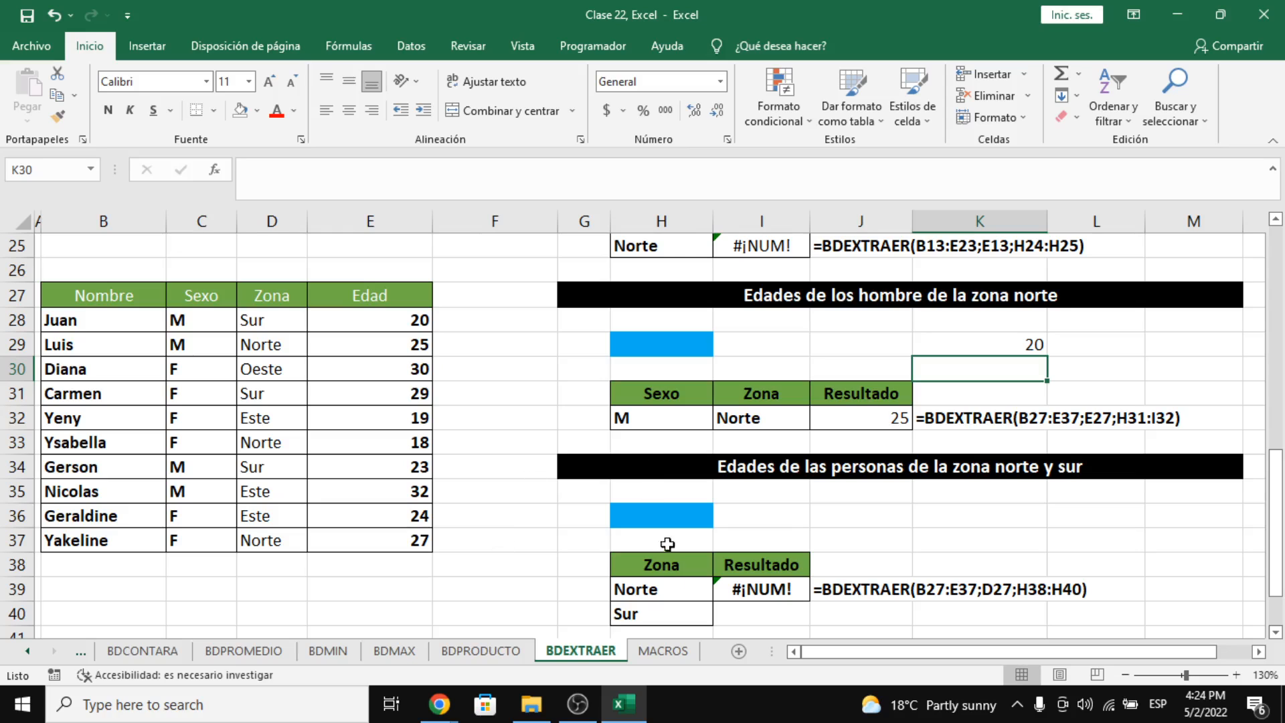
Step: Open the MACROS sheet and read the definition of a macro and the list of its uses
{"action": "left_click", "coordinate": [662, 650]}
{"action": "scroll", "coordinate": [663, 502], "scroll_direction": "up", "scroll_amount": 4}
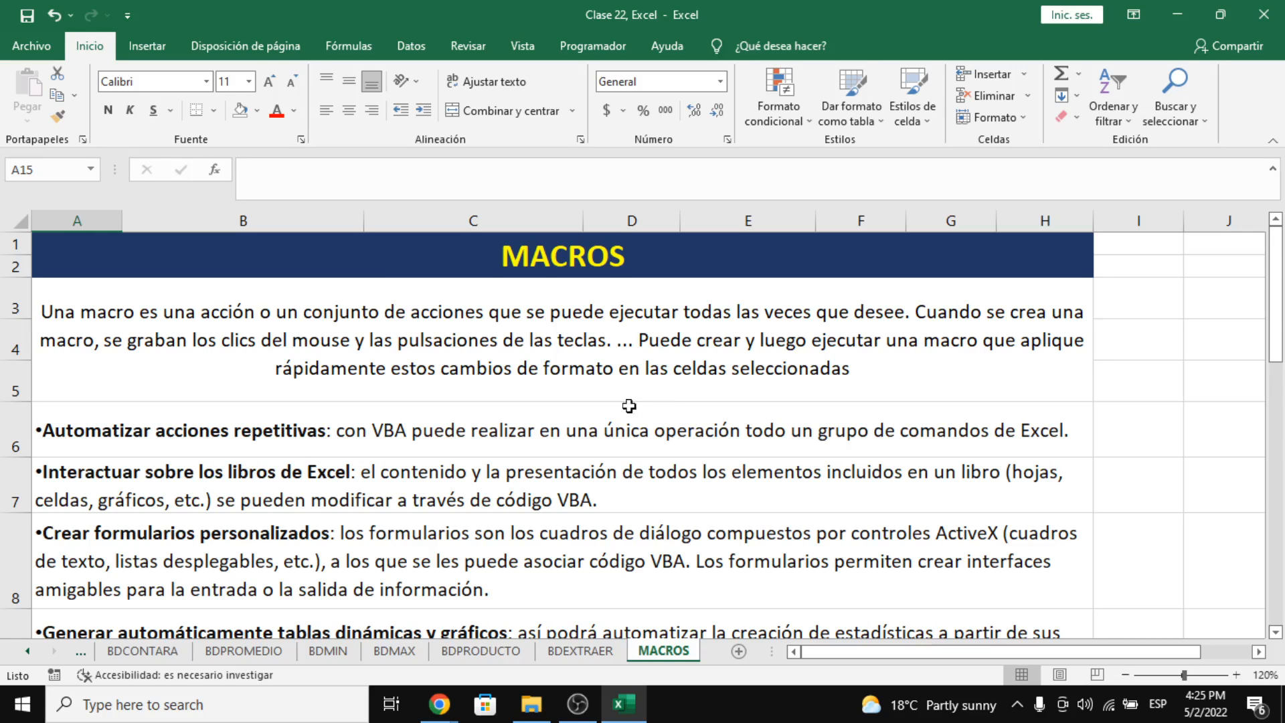
{"action": "left_click", "coordinate": [245, 420]}
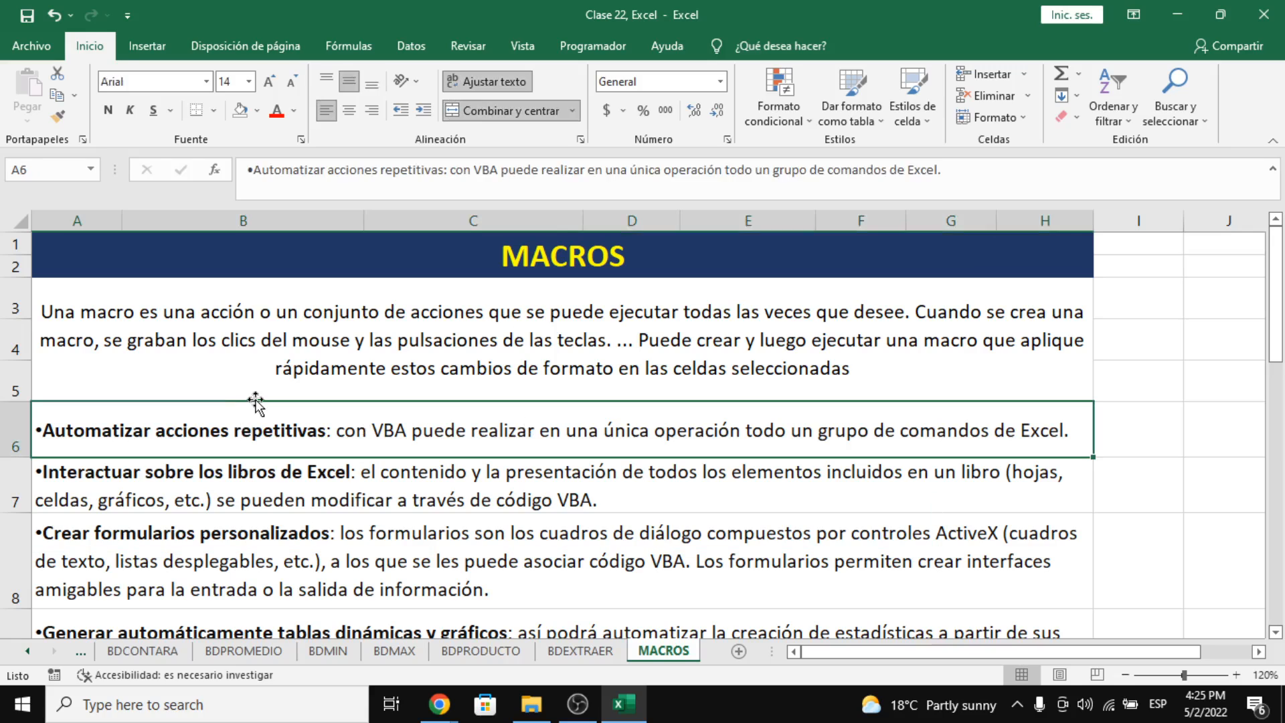
{"action": "left_click", "coordinate": [217, 333]}
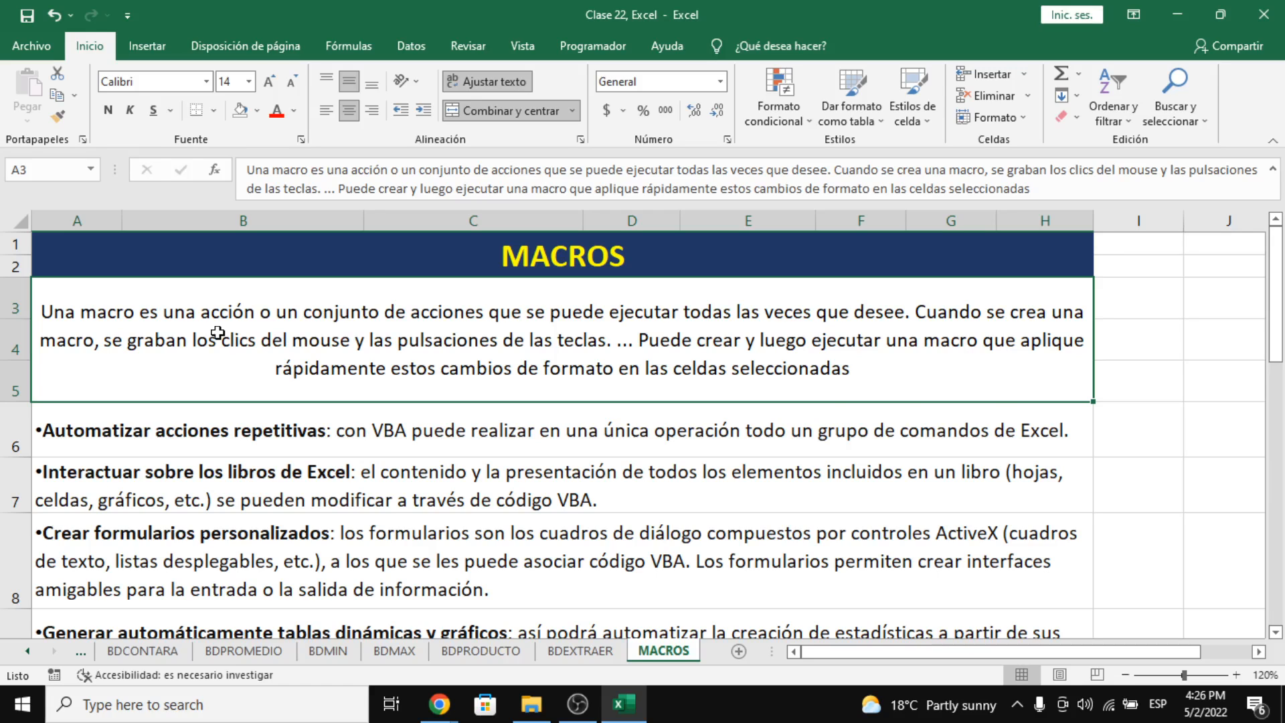
{"action": "scroll", "coordinate": [279, 475], "scroll_direction": "down", "scroll_amount": 1}
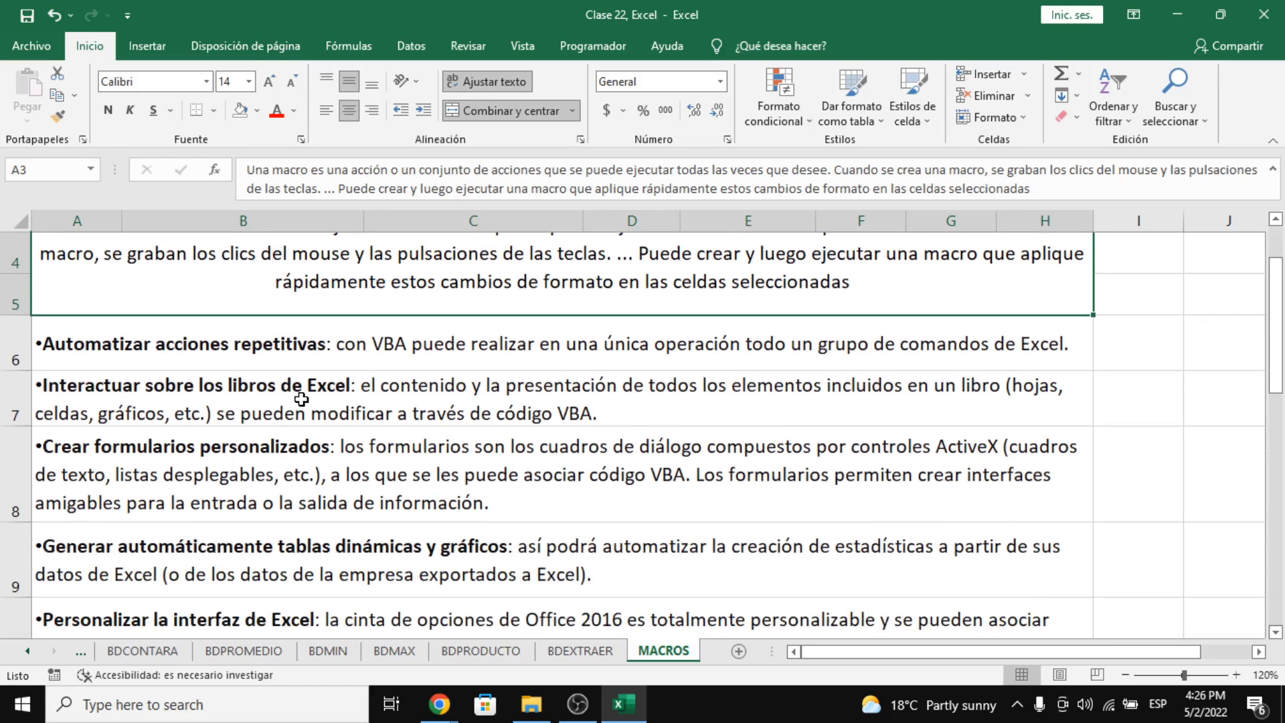
{"action": "scroll", "coordinate": [303, 401], "scroll_direction": "down", "scroll_amount": 1}
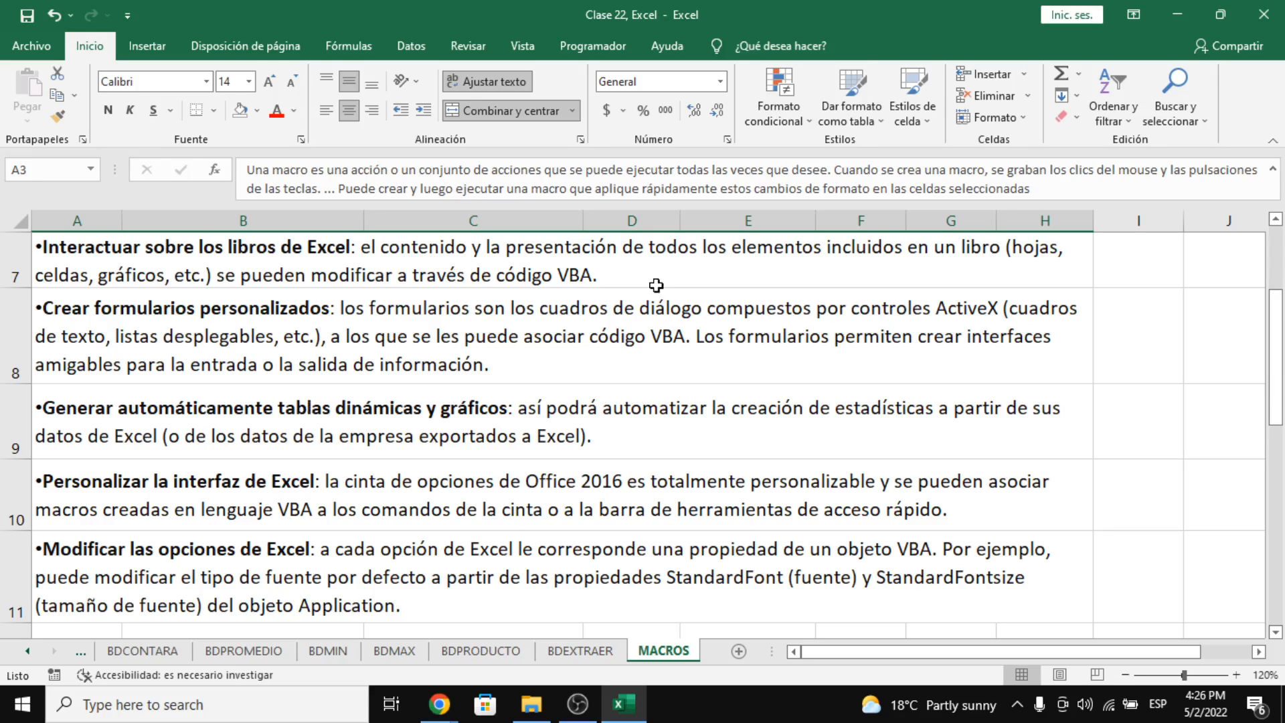
Step: Highlight the term VBA in the entry in A7 about interacting with Excel workbooks, leaving the text unedited
{"action": "left_click", "coordinate": [617, 274]}
{"action": "double_click", "coordinate": [600, 277]}
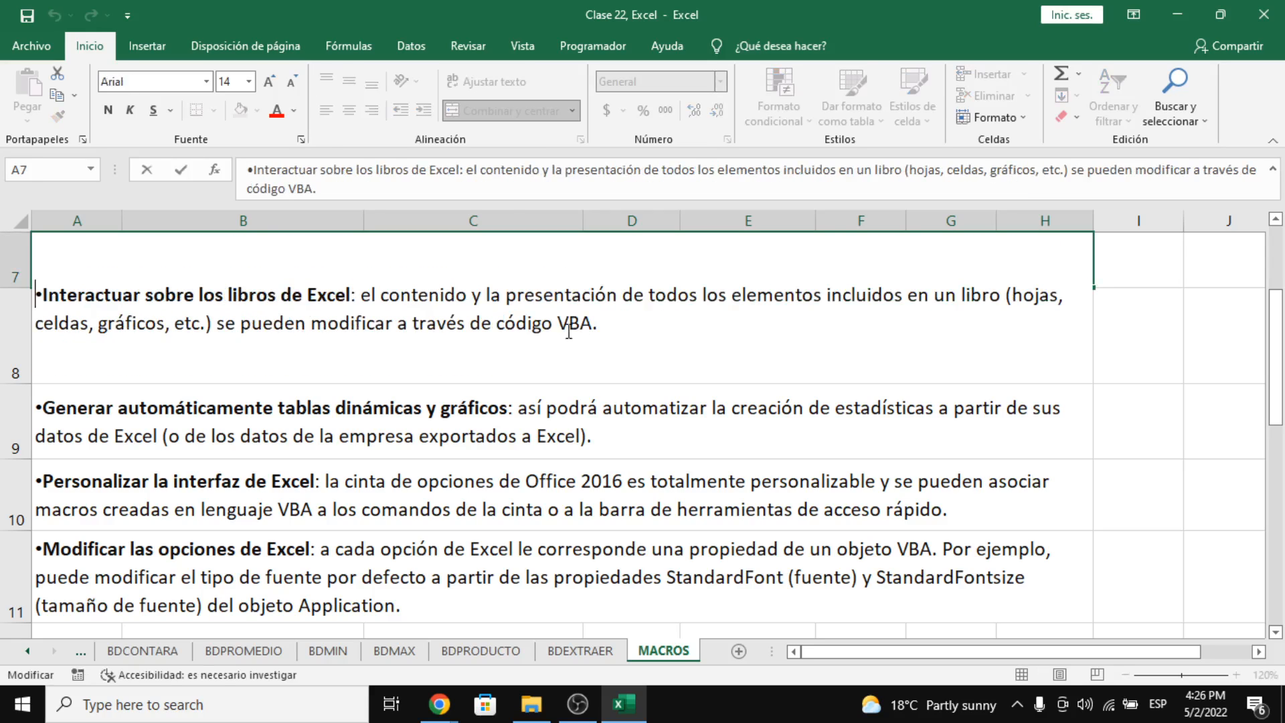
{"action": "left_click_drag", "start_coordinate": [557, 324], "coordinate": [594, 331]}
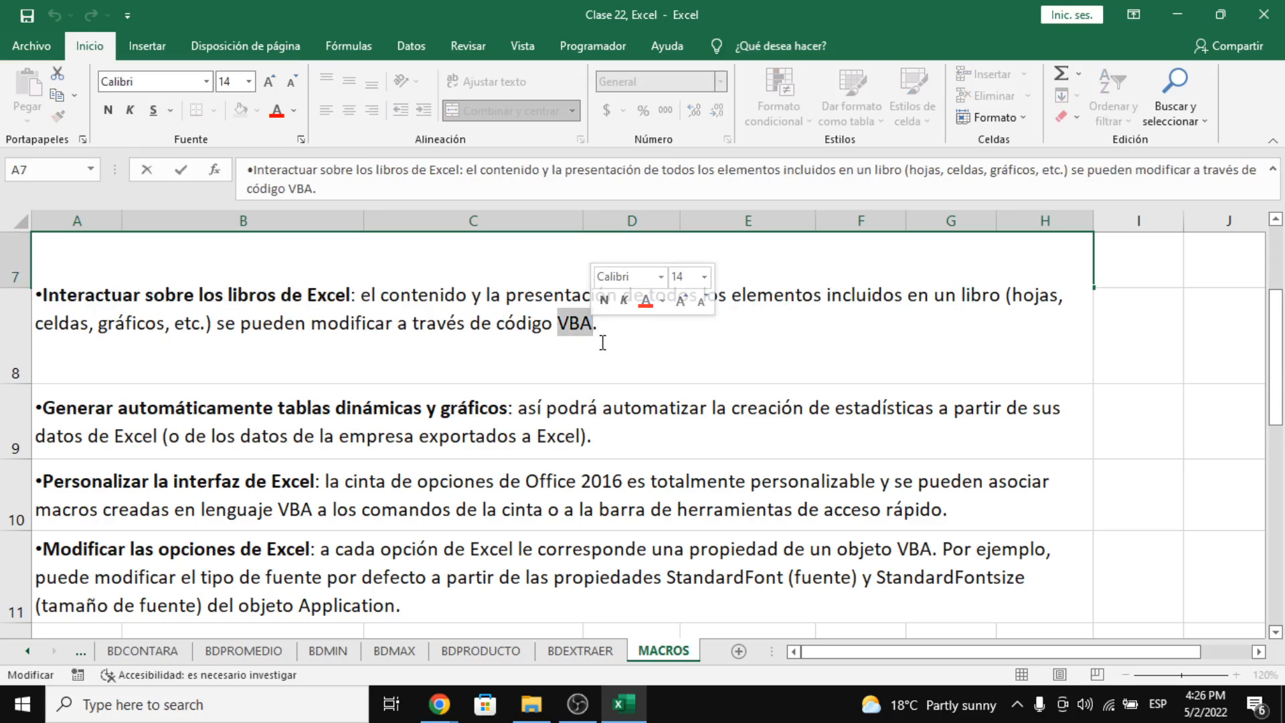
{"action": "left_click", "coordinate": [601, 333]}
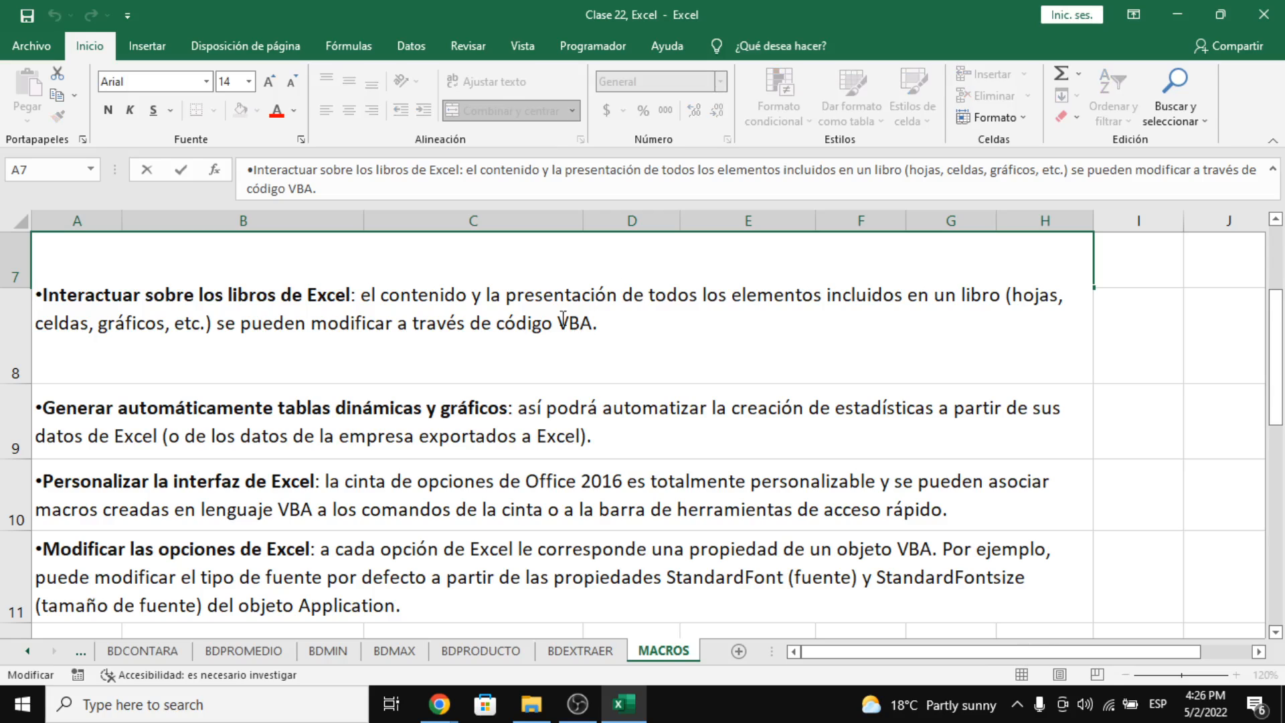
{"action": "left_click_drag", "start_coordinate": [559, 321], "coordinate": [599, 323]}
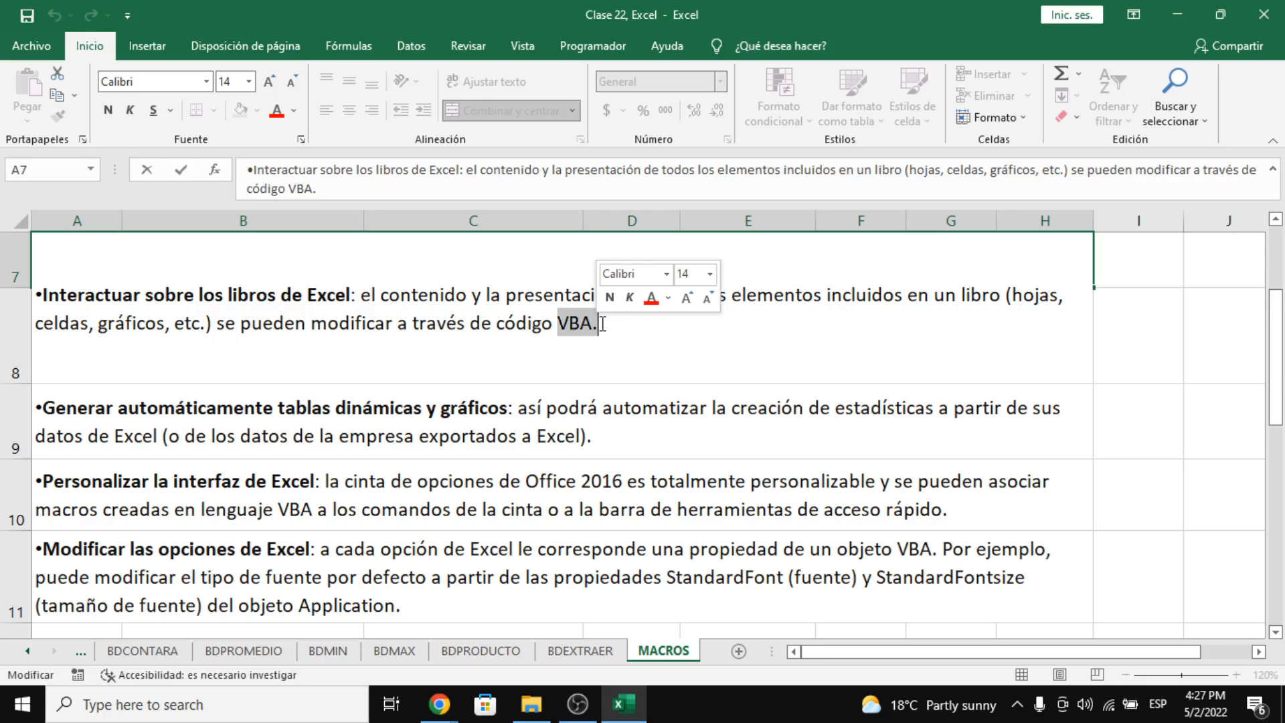
{"action": "left_click", "coordinate": [474, 436]}
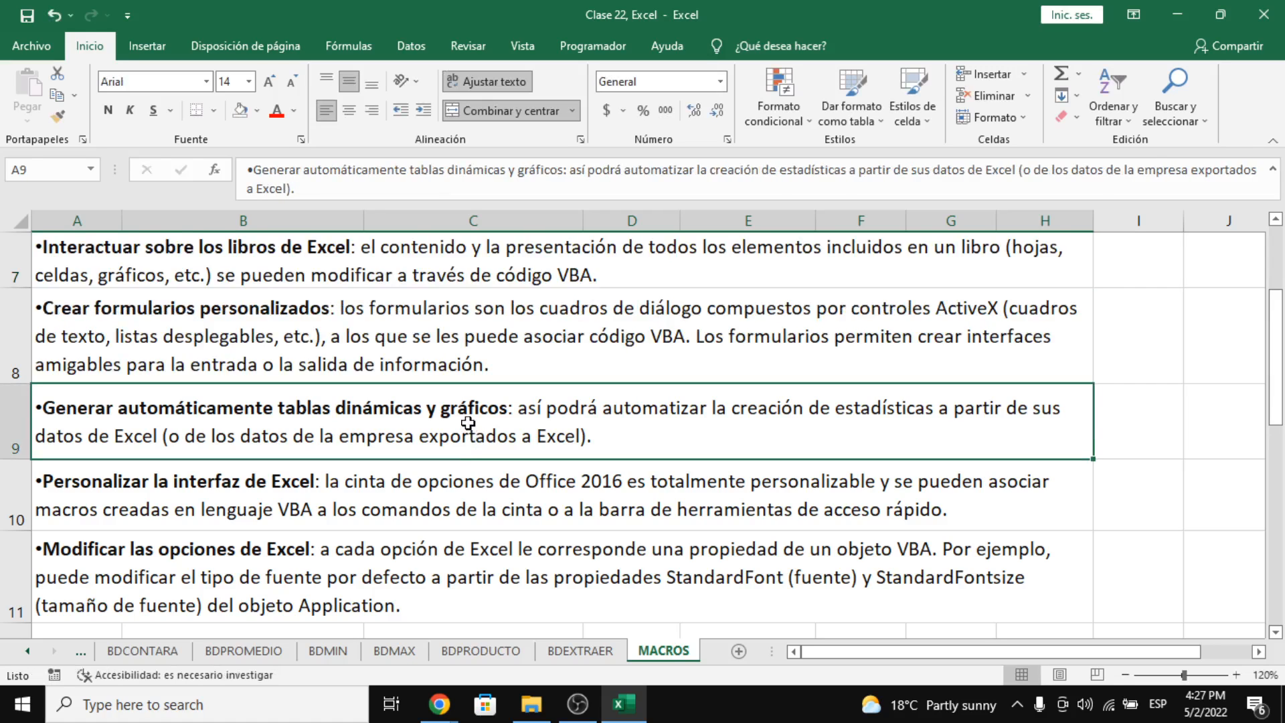
Step: Read the entries in rows 7 to 10 on workbooks, custom forms, automatic pivot tables and charts, and interface customization
{"action": "scroll", "coordinate": [468, 423], "scroll_direction": "down", "scroll_amount": 1}
{"action": "scroll", "coordinate": [468, 421], "scroll_direction": "up", "scroll_amount": 1}
{"action": "left_click_drag", "start_coordinate": [490, 327], "coordinate": [505, 498]}
{"action": "left_click", "coordinate": [157, 41]}
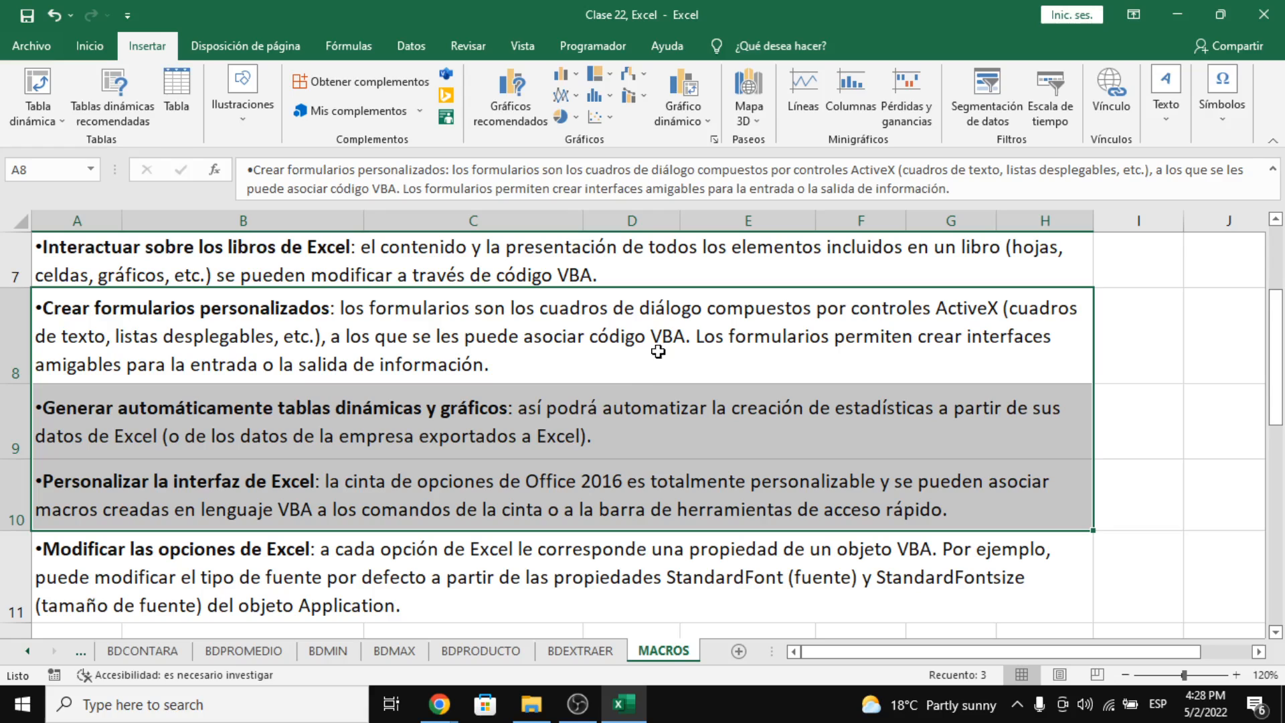
{"action": "left_click", "coordinate": [878, 329]}
{"action": "left_click", "coordinate": [1127, 356]}
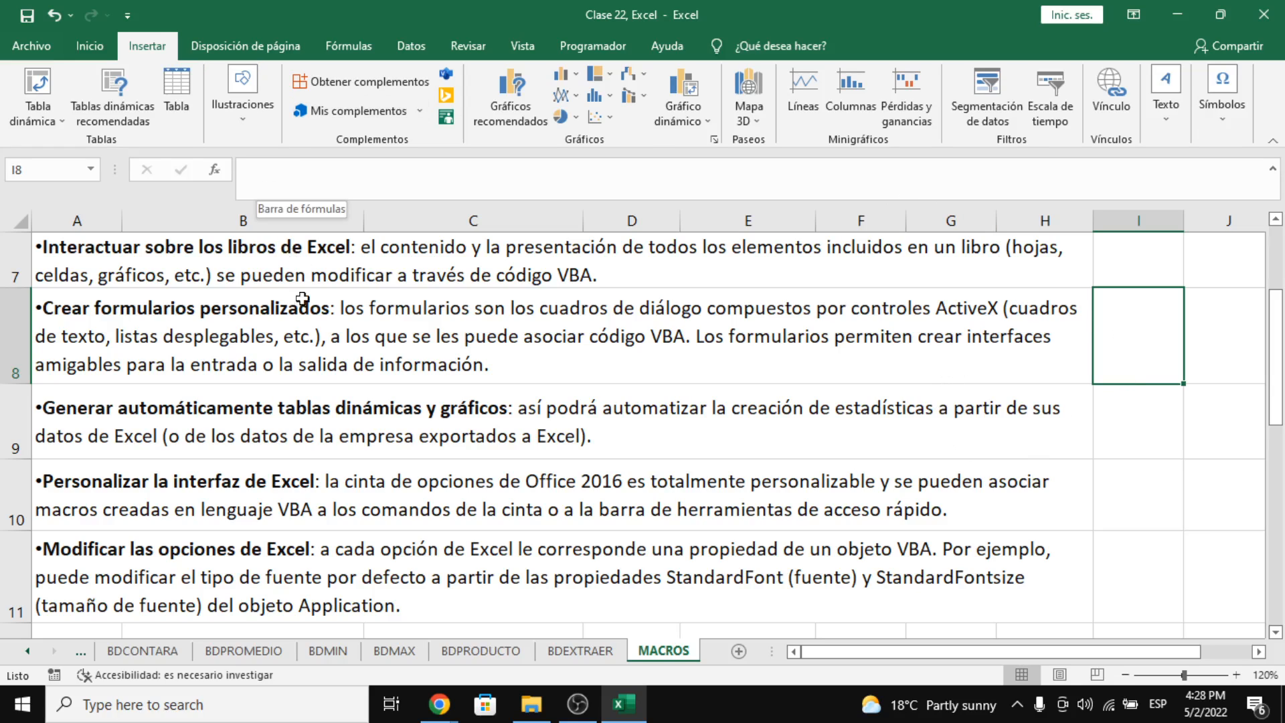
{"action": "left_click", "coordinate": [558, 276]}
{"action": "double_click", "coordinate": [561, 279]}
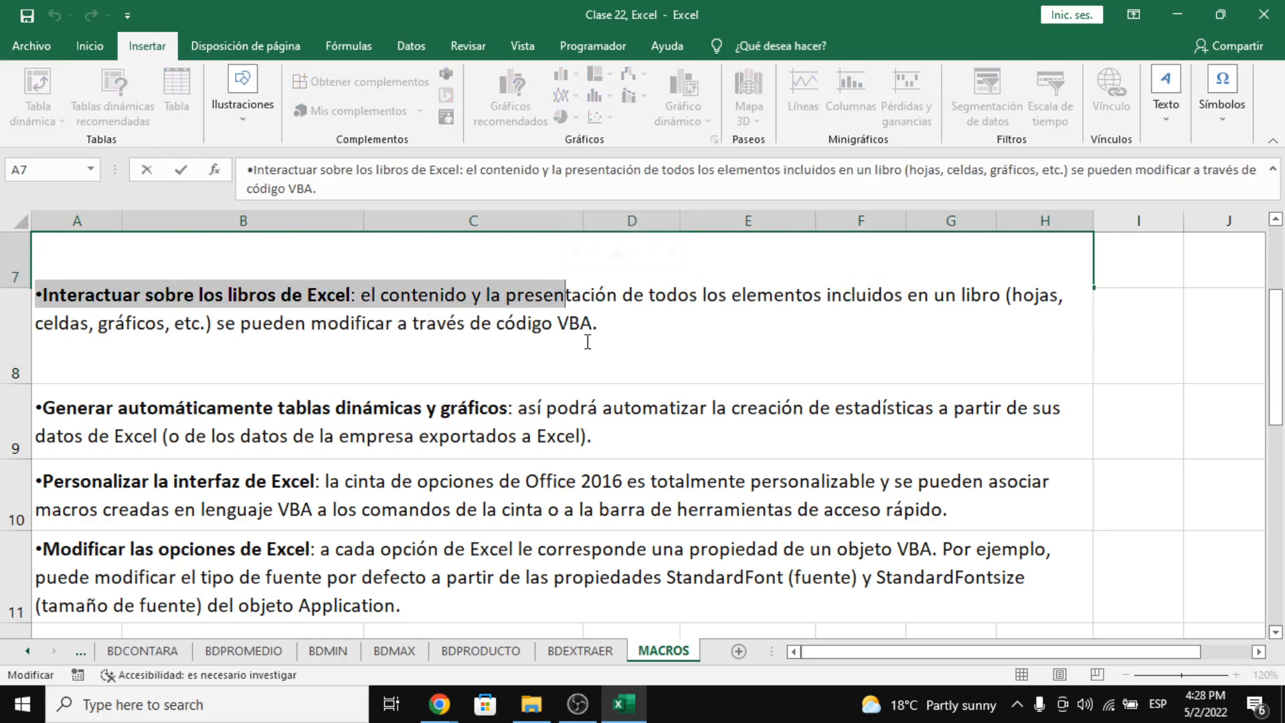
{"action": "key", "text": "Escape"}
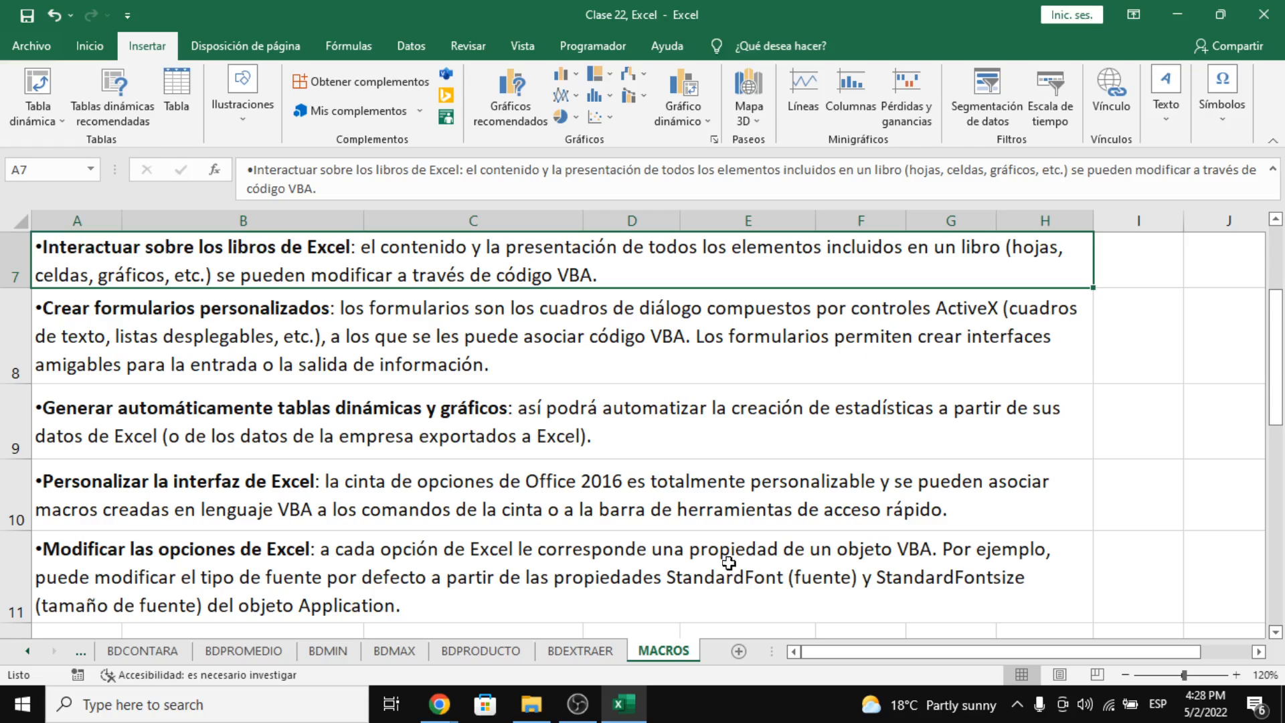
{"action": "left_click", "coordinate": [477, 374]}
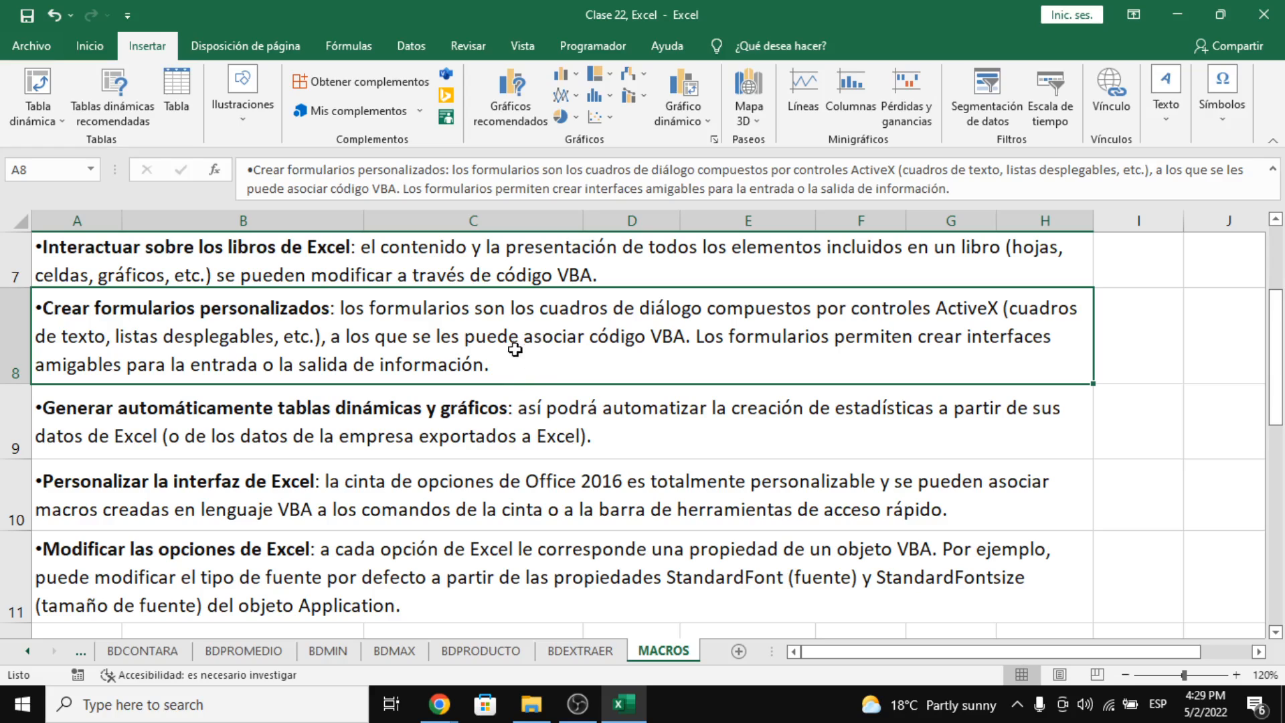
{"action": "left_click_drag", "start_coordinate": [1168, 441], "coordinate": [1113, 418]}
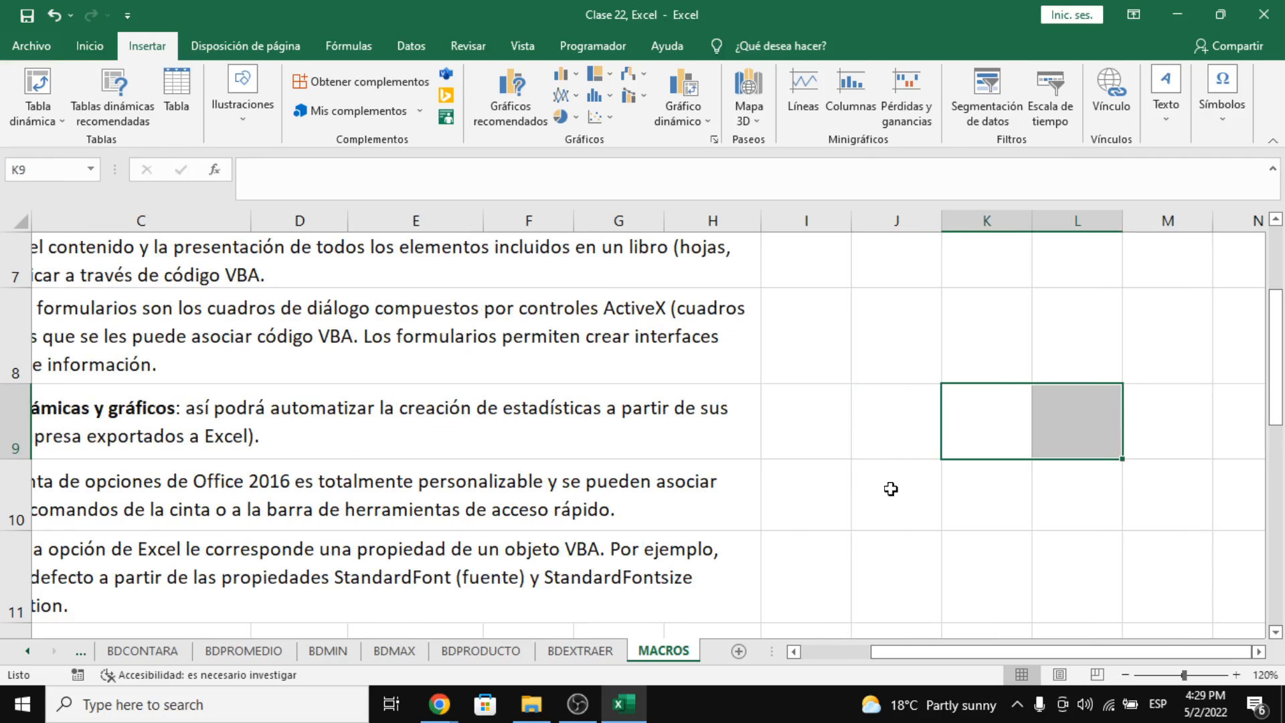
{"action": "left_click_drag", "start_coordinate": [825, 485], "coordinate": [903, 486]}
{"action": "left_click_drag", "start_coordinate": [990, 502], "coordinate": [1030, 499]}
{"action": "left_click", "coordinate": [838, 564]}
{"action": "left_click_drag", "start_coordinate": [837, 564], "coordinate": [905, 566]}
{"action": "left_click_drag", "start_coordinate": [997, 579], "coordinate": [1054, 575]}
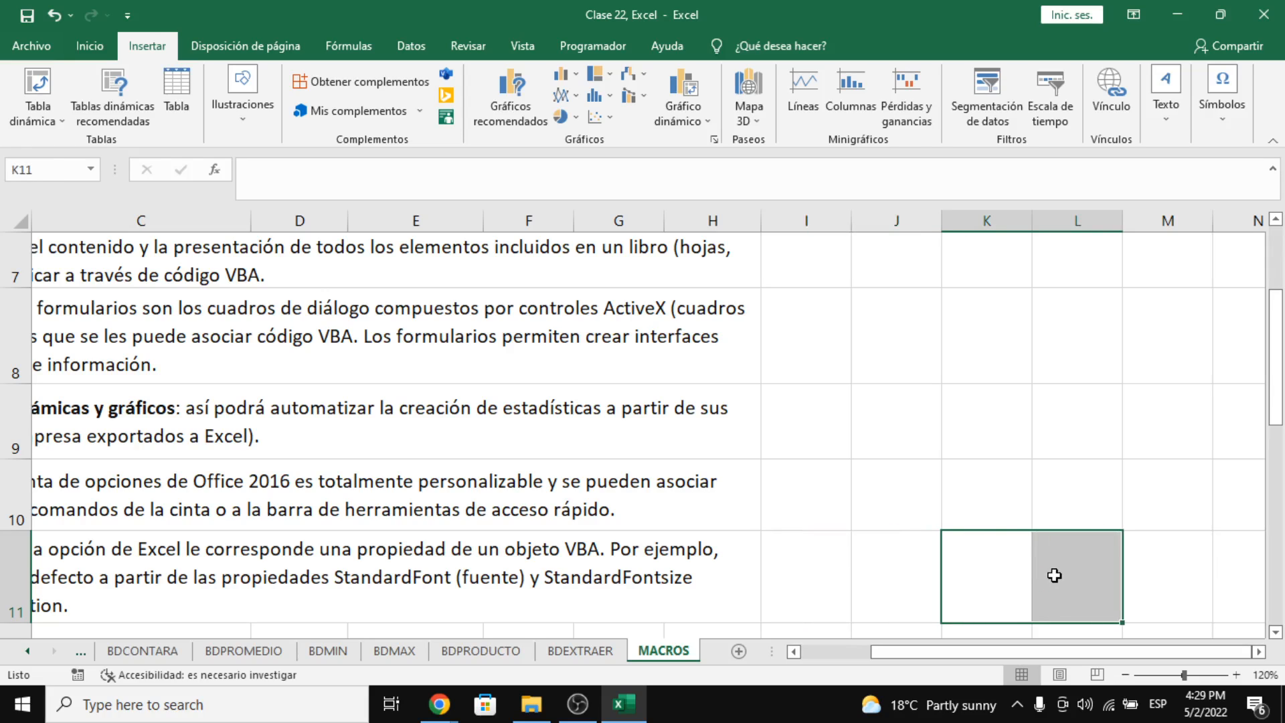
{"action": "left_click", "coordinate": [816, 432]}
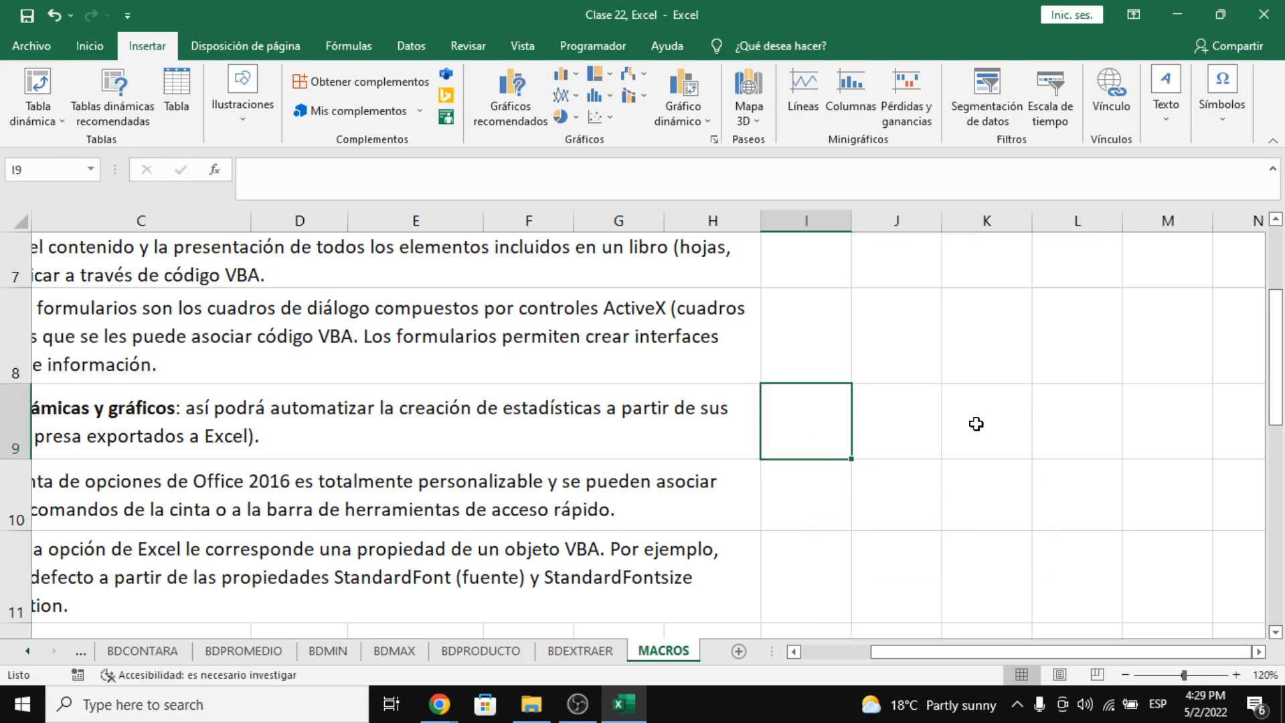
{"action": "left_click", "coordinate": [1025, 412]}
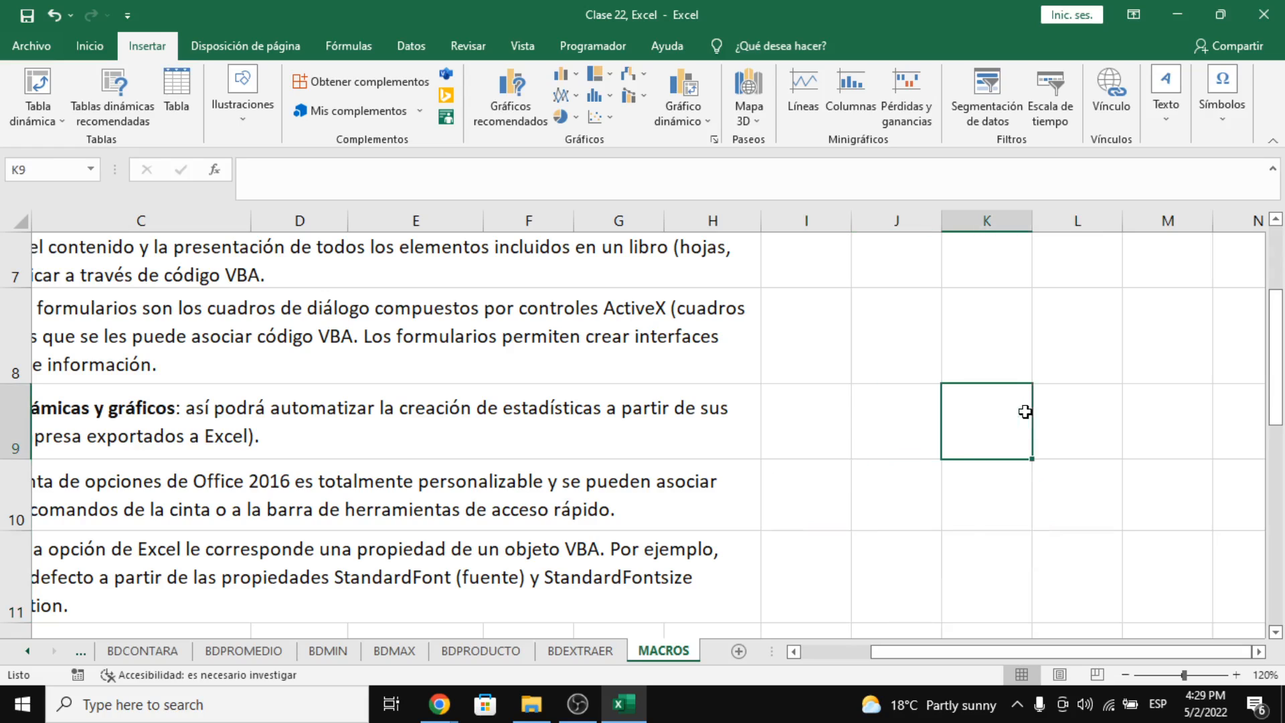
{"action": "left_click", "coordinate": [866, 490]}
{"action": "left_click_drag", "start_coordinate": [845, 489], "coordinate": [885, 490]}
{"action": "left_click", "coordinate": [979, 490]}
{"action": "left_click_drag", "start_coordinate": [843, 553], "coordinate": [886, 554]}
{"action": "left_click", "coordinate": [1000, 554]}
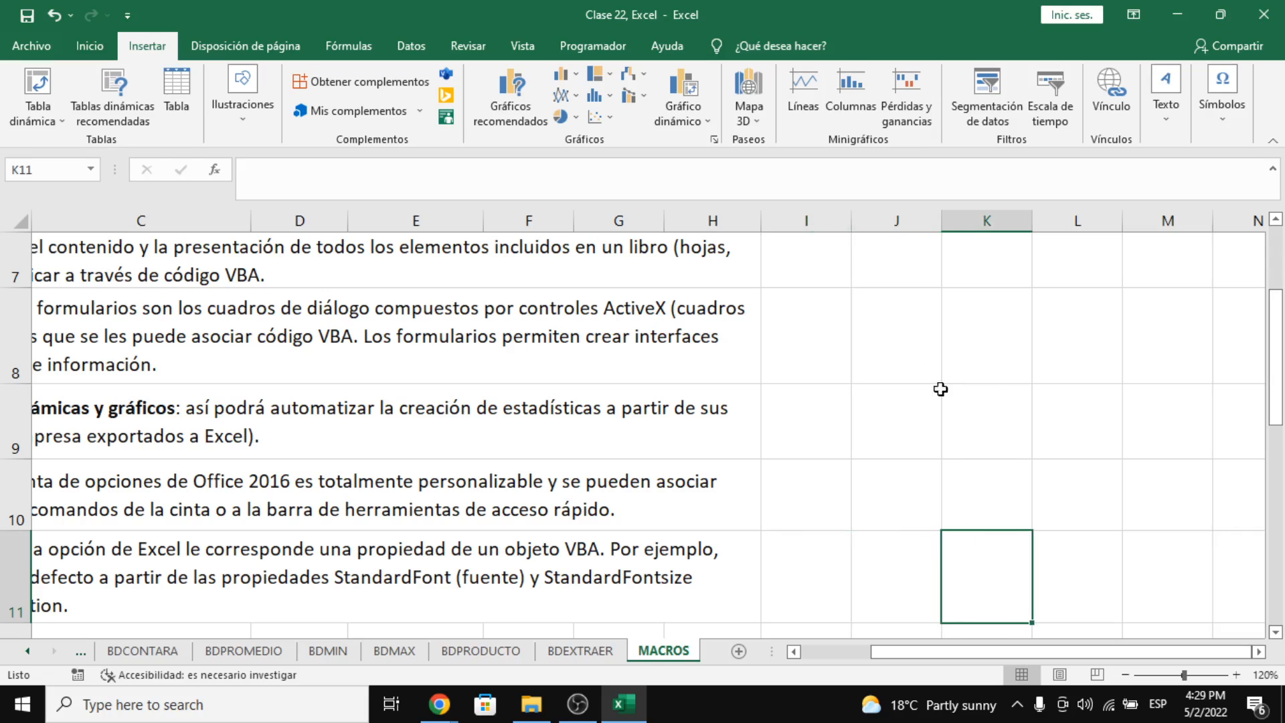
{"action": "left_click_drag", "start_coordinate": [1031, 651], "coordinate": [961, 652]}
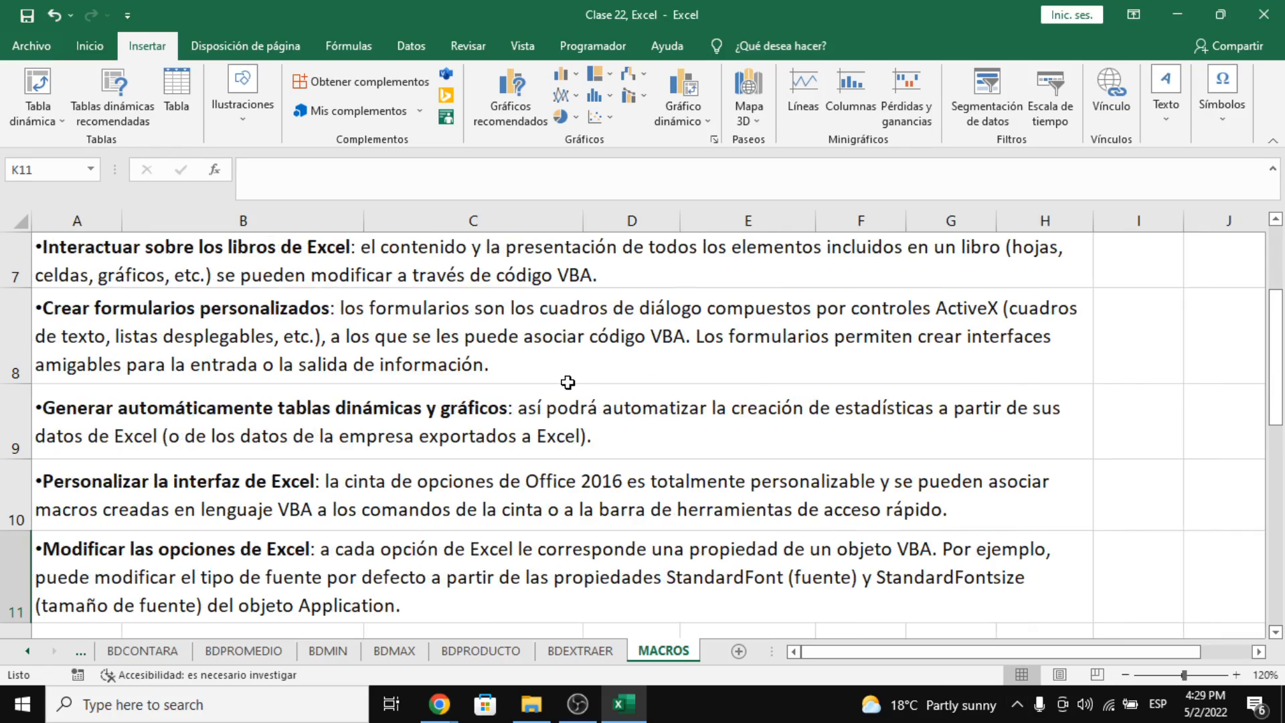
Step: Read the entry in A11 on modifying Excel's options and view the Tipos de Macros heading
{"action": "left_click", "coordinate": [251, 355]}
{"action": "scroll", "coordinate": [256, 498], "scroll_direction": "down", "scroll_amount": 1}
{"action": "scroll", "coordinate": [256, 499], "scroll_direction": "up", "scroll_amount": 1}
{"action": "scroll", "coordinate": [257, 495], "scroll_direction": "down", "scroll_amount": 1}
{"action": "left_click", "coordinate": [248, 360]}
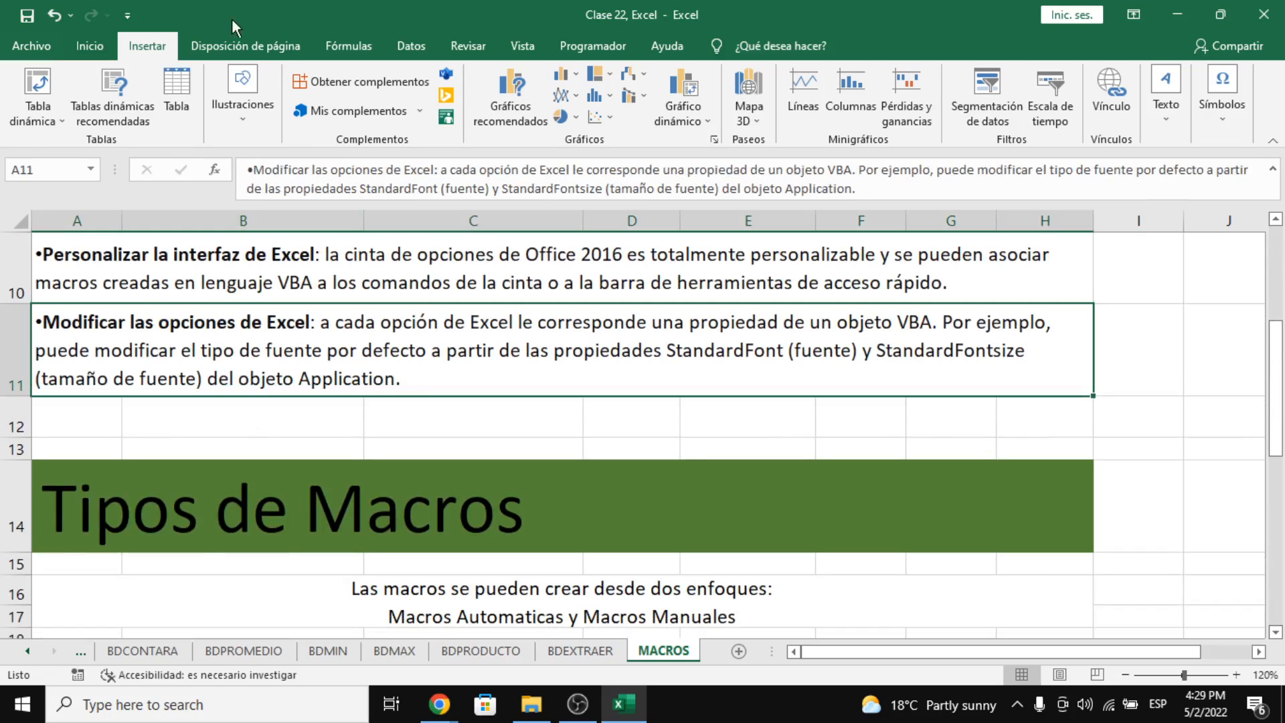
Step: Compare the commands offered under Programador with those under Ayuda
{"action": "left_click", "coordinate": [622, 47]}
{"action": "left_click", "coordinate": [657, 47]}
{"action": "left_click", "coordinate": [593, 46]}
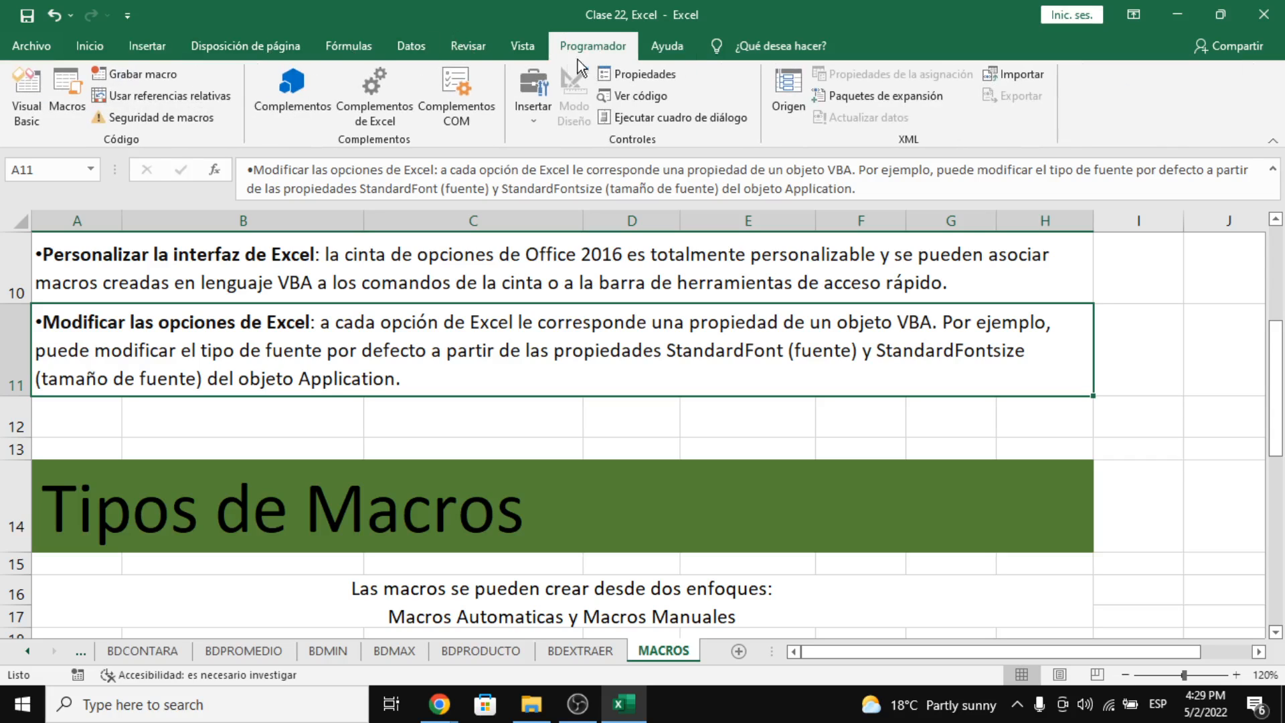
{"action": "left_click", "coordinate": [526, 49]}
{"action": "left_click", "coordinate": [605, 47]}
{"action": "left_click", "coordinate": [647, 43]}
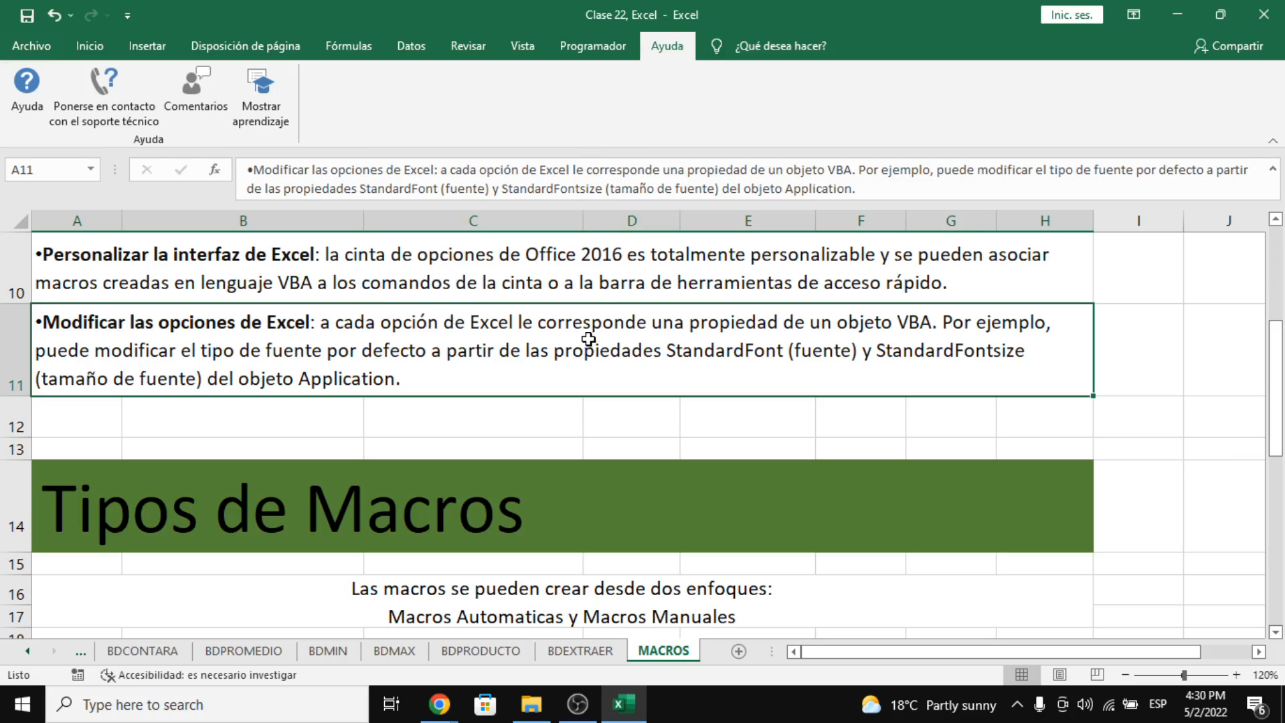
{"action": "left_click", "coordinate": [614, 54]}
{"action": "left_click", "coordinate": [652, 51]}
{"action": "left_click", "coordinate": [606, 44]}
{"action": "left_click", "coordinate": [655, 50]}
{"action": "left_click", "coordinate": [595, 47]}
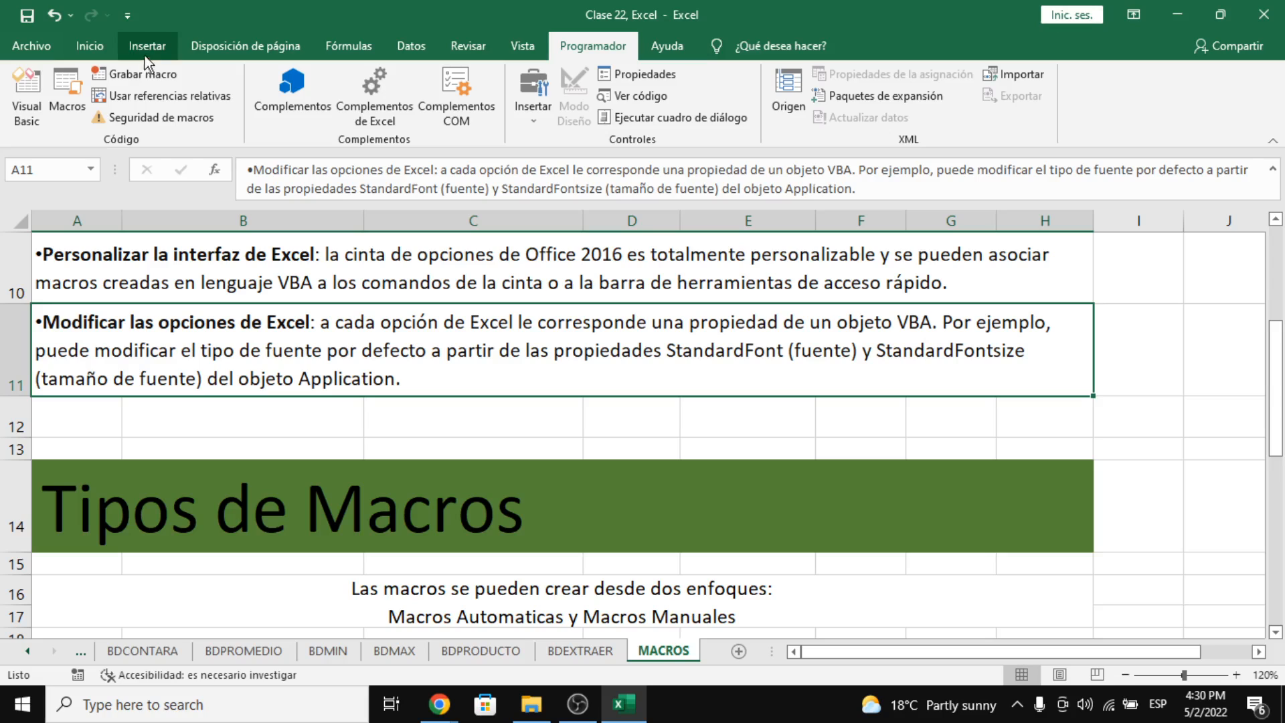
Step: Review the ribbon's command sets in order, from Insertar through Ayuda, ending with Programador
{"action": "left_click", "coordinate": [167, 46]}
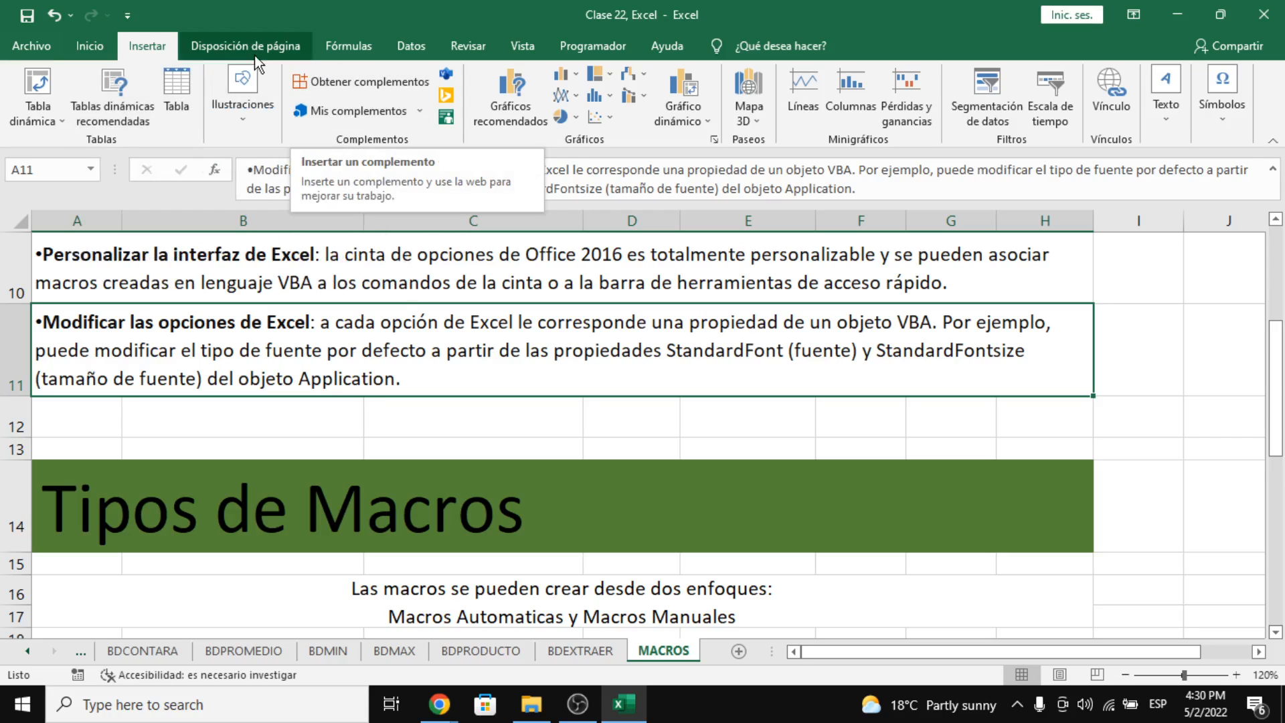
{"action": "scroll", "coordinate": [364, 54], "scroll_direction": "down", "scroll_amount": 2}
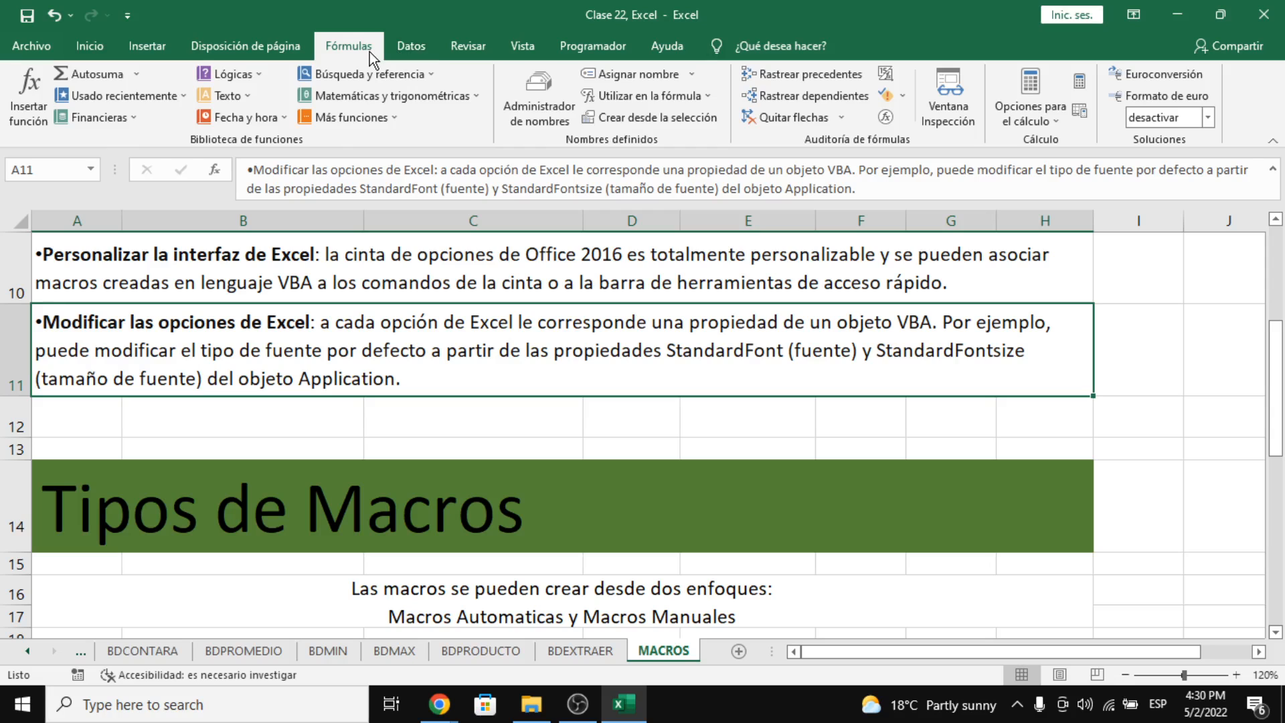
{"action": "left_click", "coordinate": [228, 48]}
{"action": "left_click", "coordinate": [330, 46]}
{"action": "left_click", "coordinate": [431, 44]}
{"action": "left_click", "coordinate": [469, 44]}
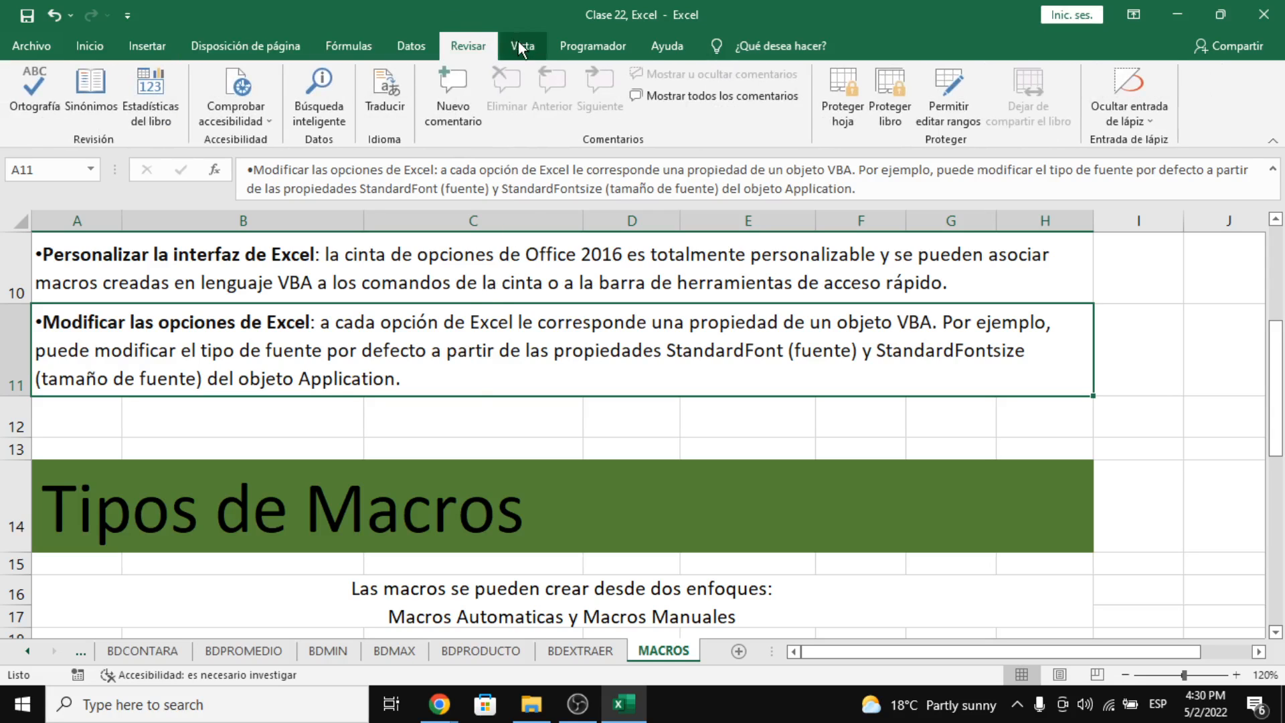
{"action": "left_click", "coordinate": [516, 41]}
{"action": "left_click", "coordinate": [572, 52]}
{"action": "left_click", "coordinate": [668, 47]}
{"action": "left_click", "coordinate": [619, 49]}
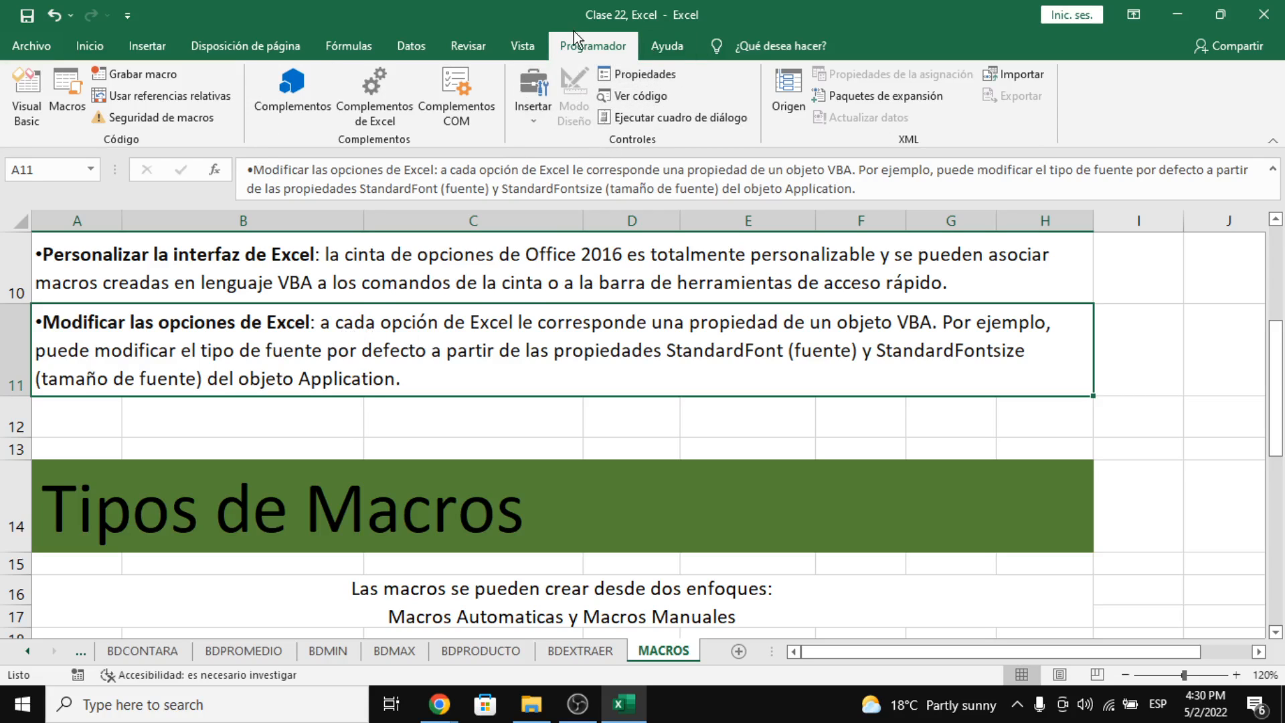
Step: Review the ribbon's command sets in reverse order, from Ayuda and Programador back to Fórmulas
{"action": "left_click", "coordinate": [669, 51]}
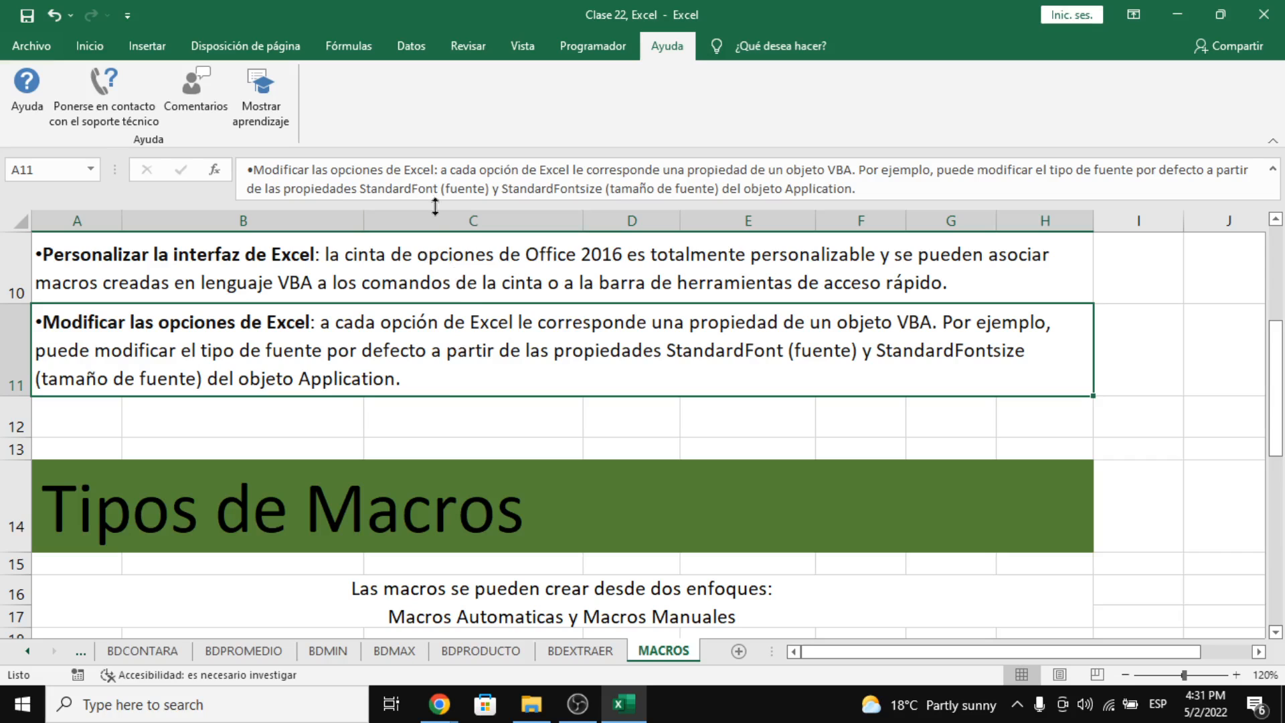
{"action": "left_click", "coordinate": [596, 53]}
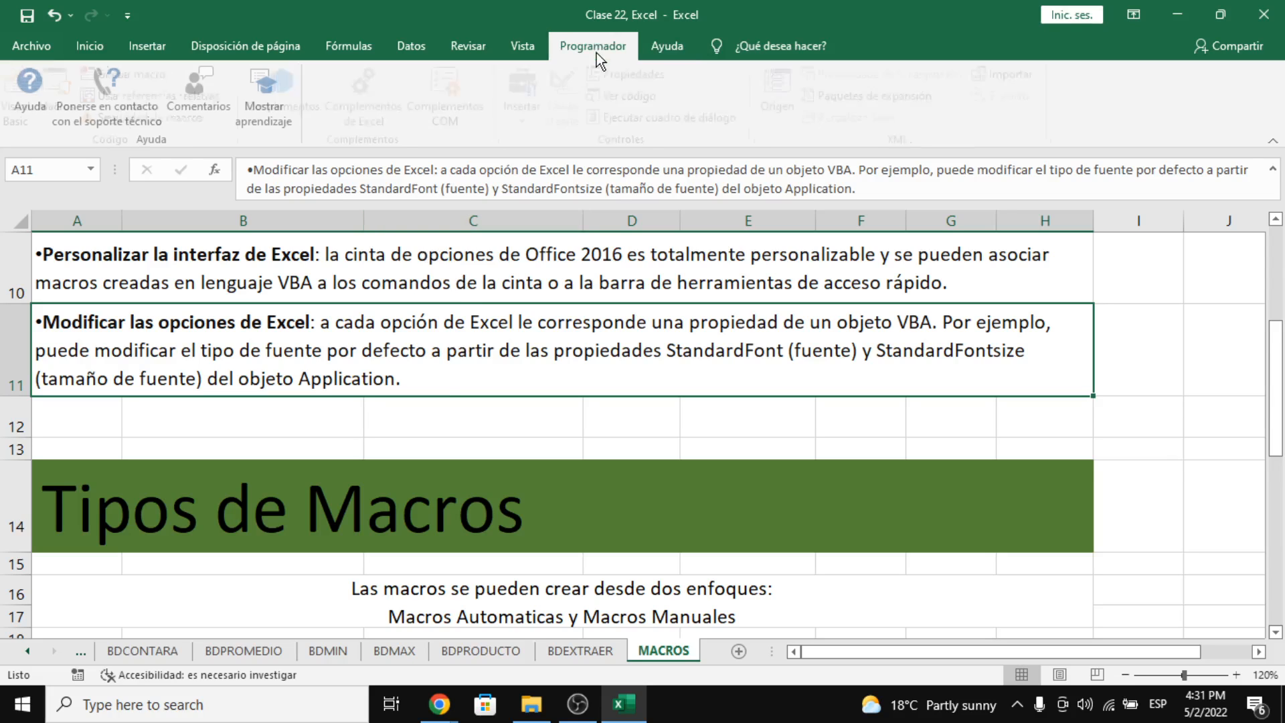
{"action": "left_click", "coordinate": [503, 55]}
{"action": "left_click", "coordinate": [471, 47]}
{"action": "left_click", "coordinate": [409, 44]}
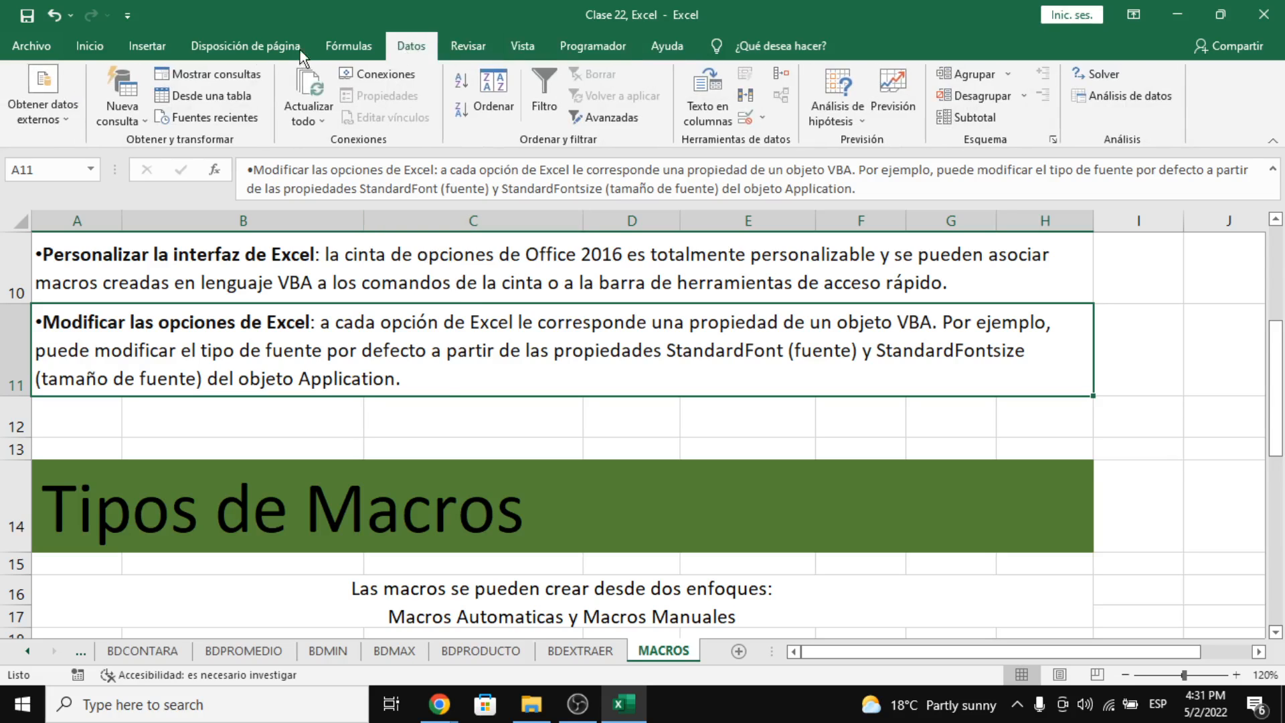
{"action": "left_click", "coordinate": [353, 46]}
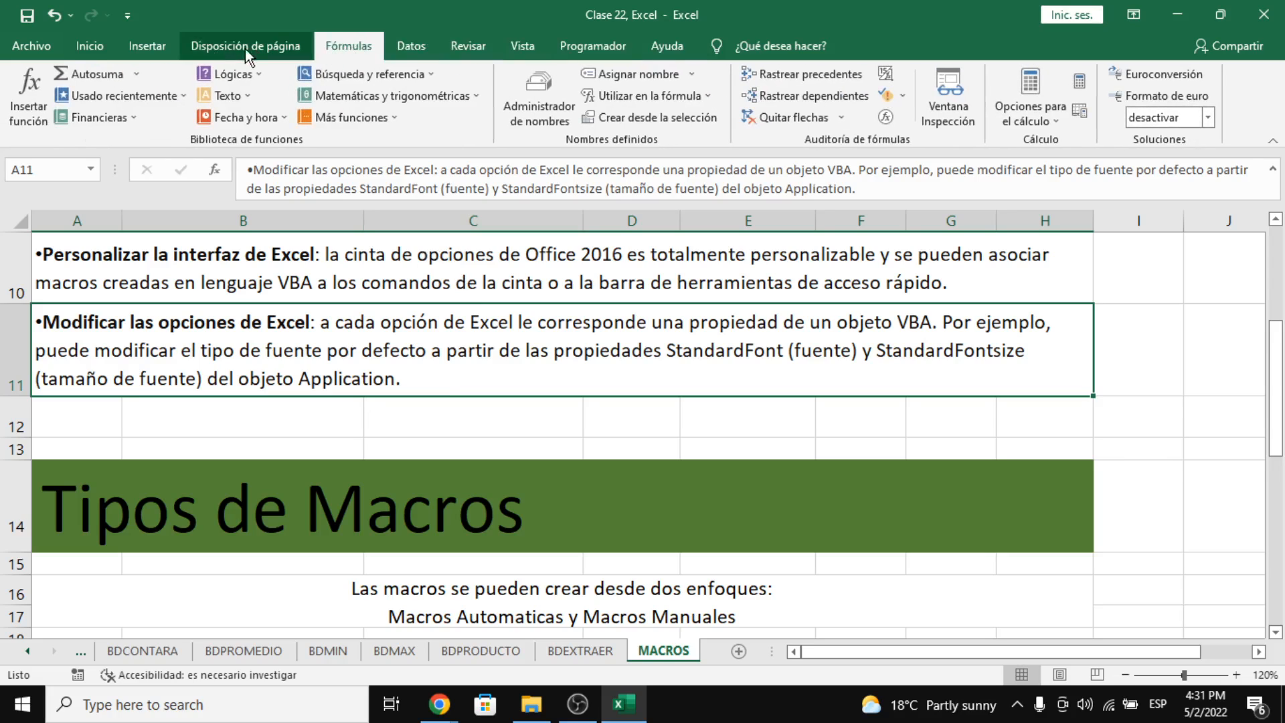
Step: Turn bold on and back off for the whole entry in A11
{"action": "left_click", "coordinate": [89, 52]}
{"action": "left_click", "coordinate": [109, 110]}
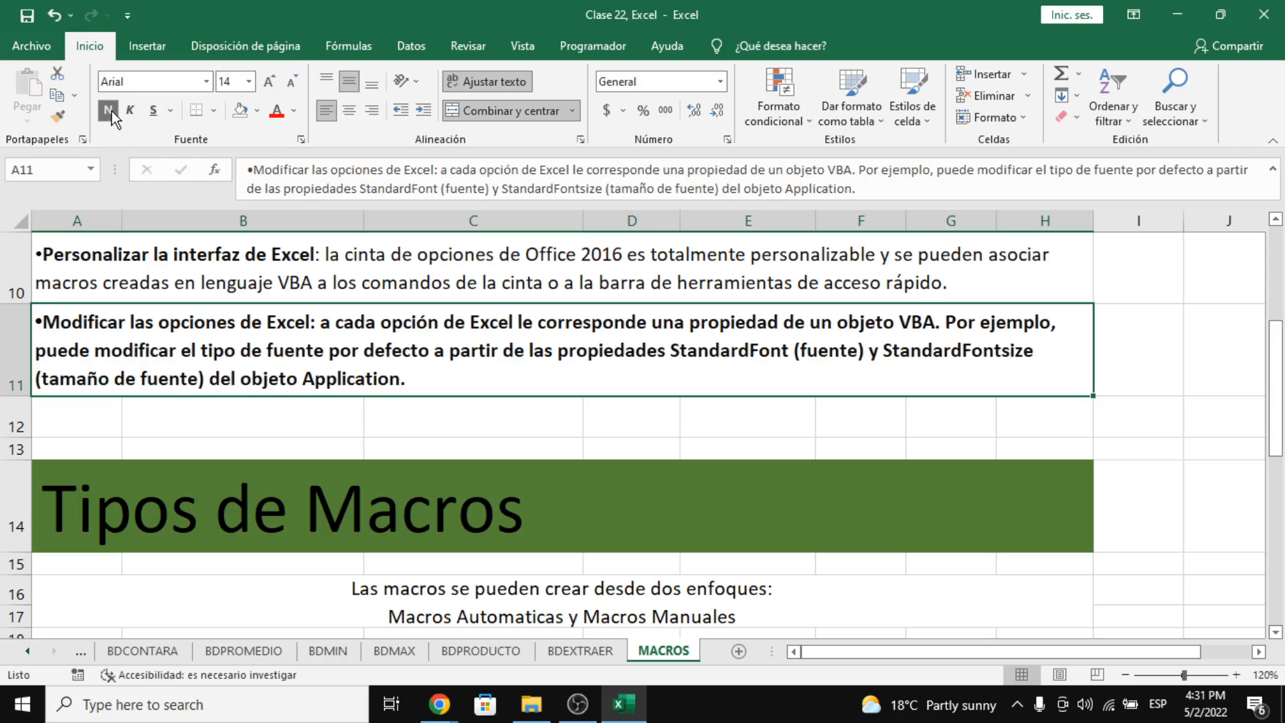
{"action": "left_click", "coordinate": [110, 111]}
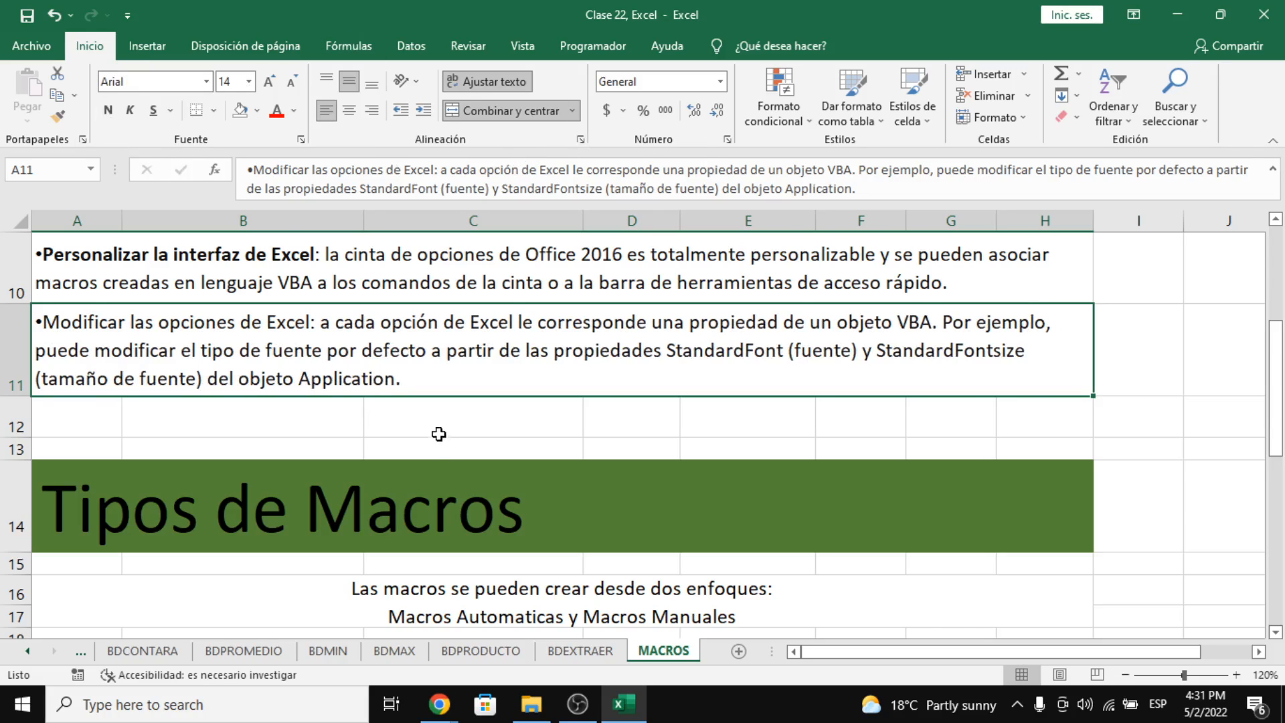
Step: View the Tipos de Macros heading and read the A16 text on the two approaches to creating macros
{"action": "scroll", "coordinate": [435, 434], "scroll_direction": "down", "scroll_amount": 2}
{"action": "scroll", "coordinate": [425, 436], "scroll_direction": "up", "scroll_amount": 1}
{"action": "left_click", "coordinate": [448, 331]}
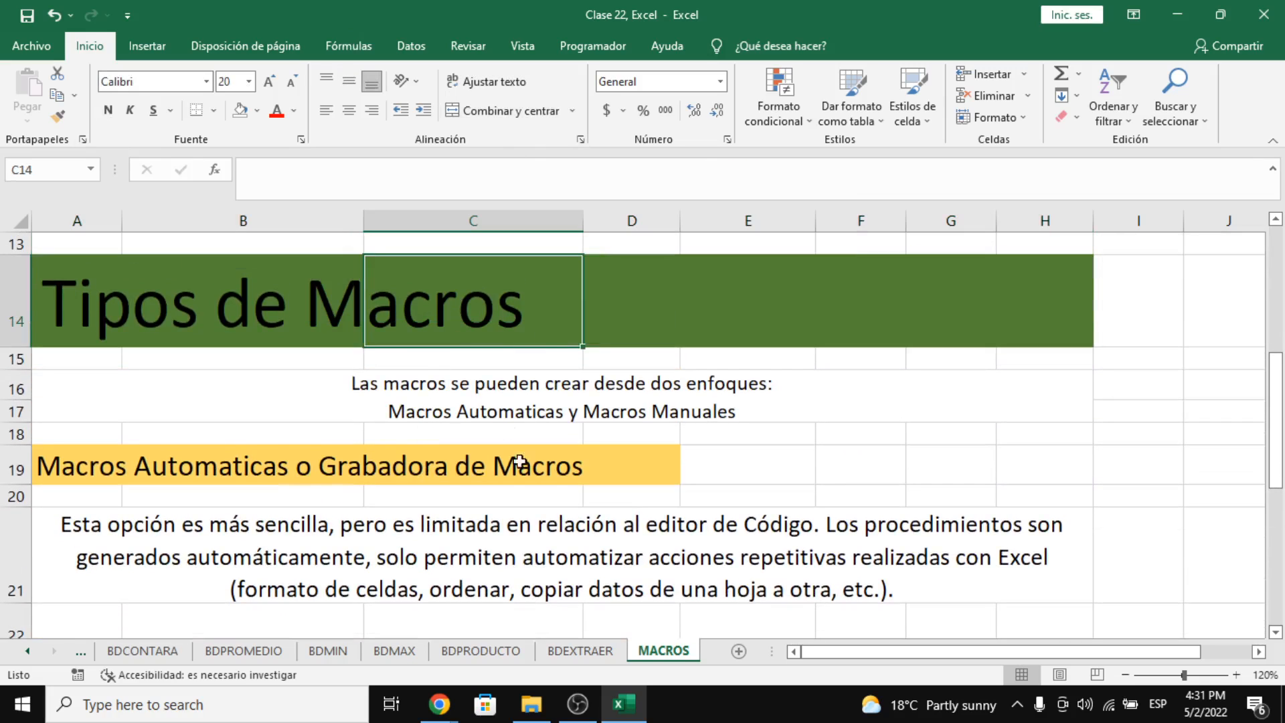
{"action": "left_click_drag", "start_coordinate": [747, 312], "coordinate": [832, 309]}
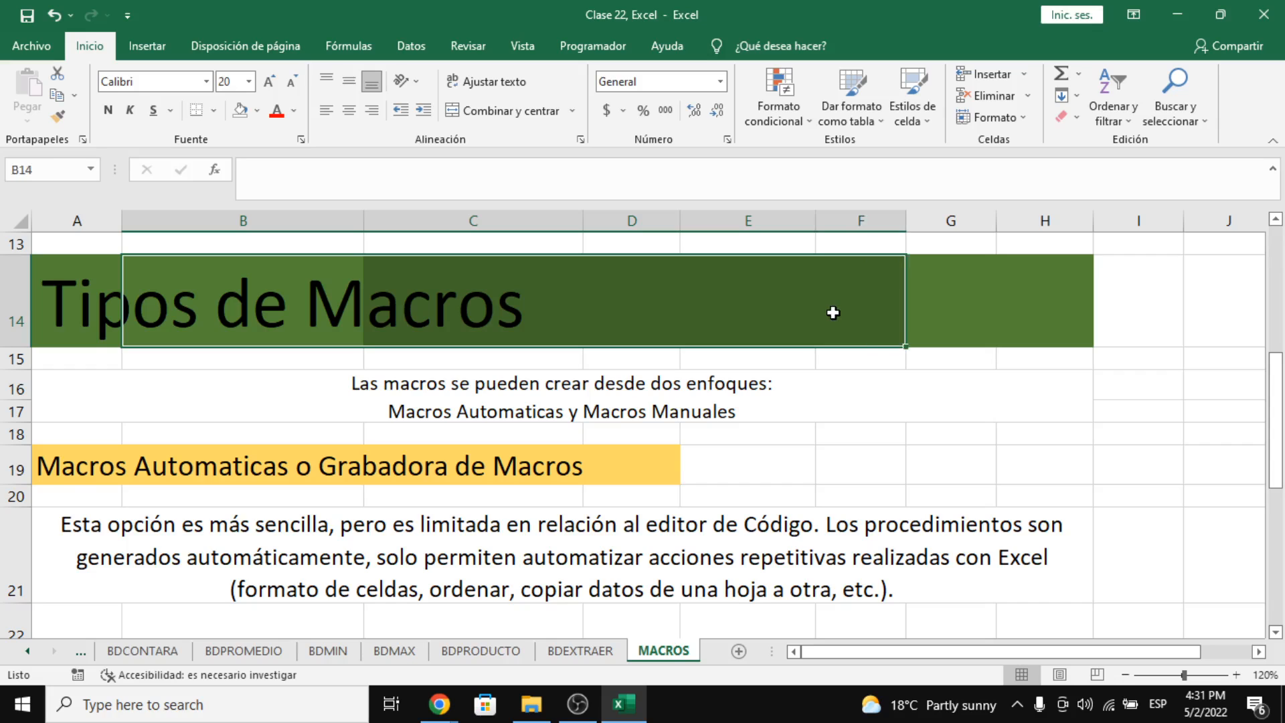
{"action": "scroll", "coordinate": [832, 310], "scroll_direction": "down", "scroll_amount": 1}
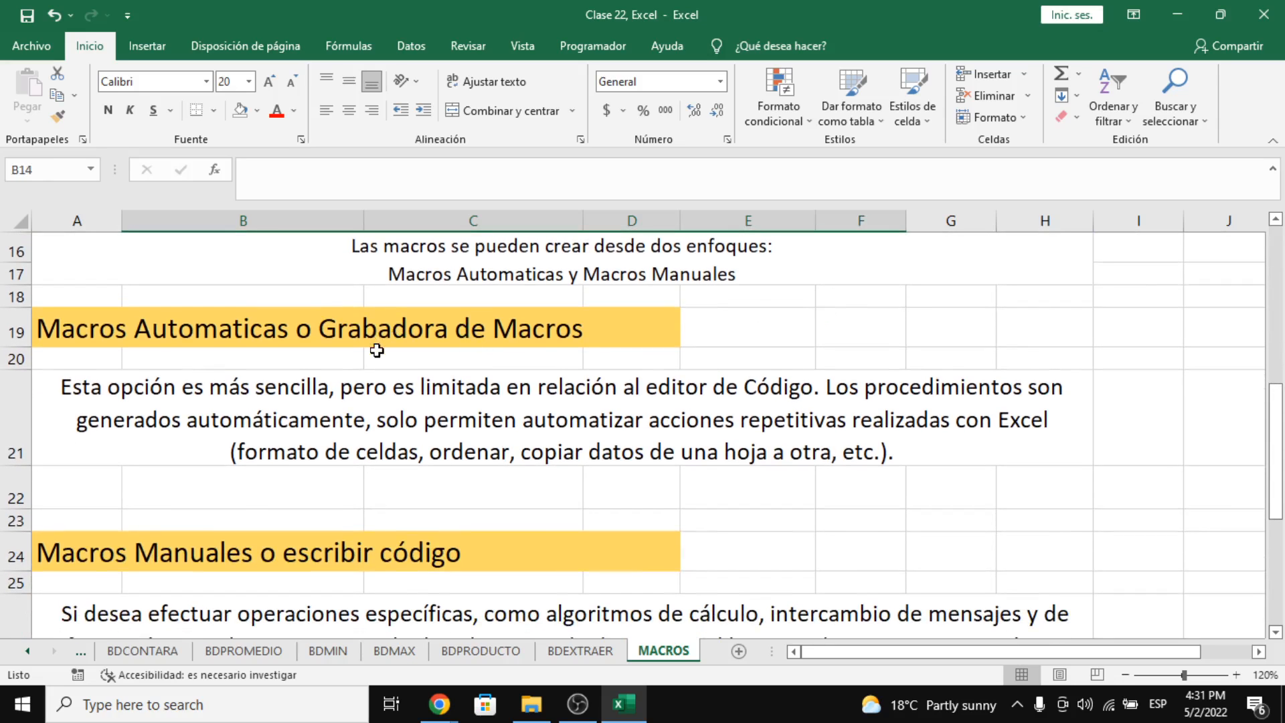
{"action": "scroll", "coordinate": [479, 343], "scroll_direction": "up", "scroll_amount": 2}
{"action": "left_click", "coordinate": [480, 390]}
Step: Examine the Macros Automaticas heading in row 19, the Macros Manuales heading in row 24 and the description in A26
{"action": "scroll", "coordinate": [479, 389], "scroll_direction": "down", "scroll_amount": 1}
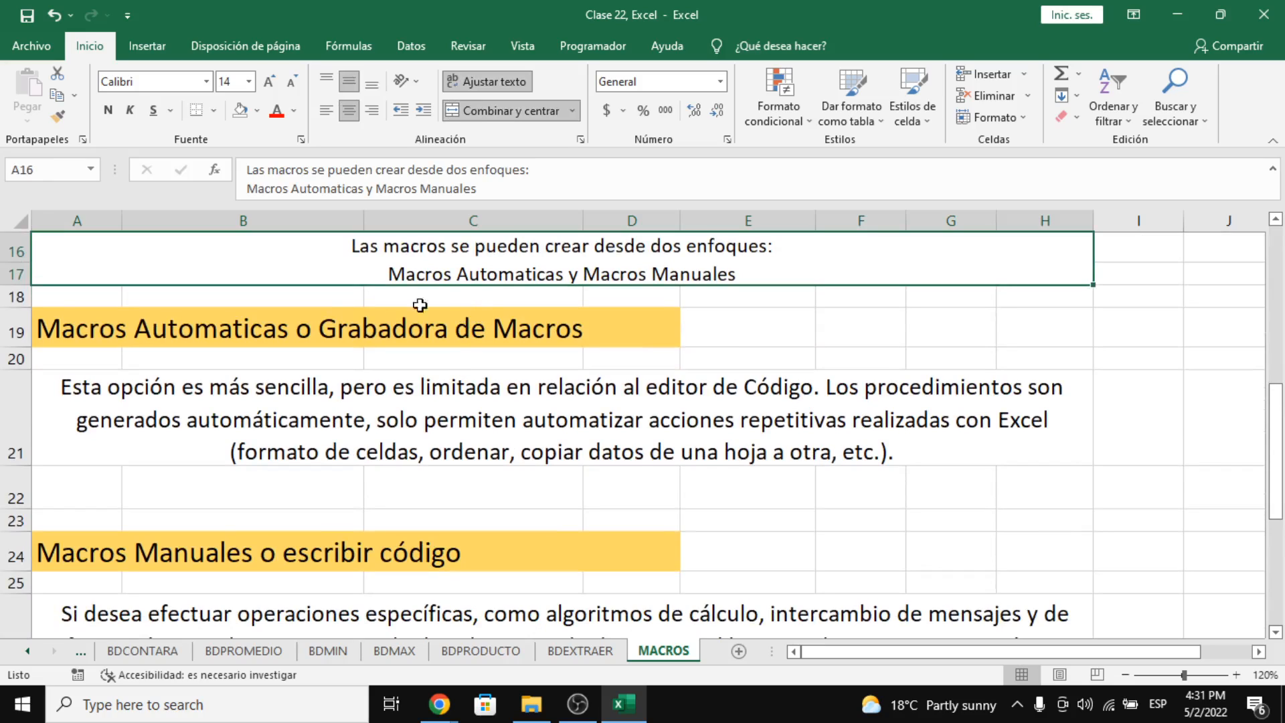
{"action": "left_click_drag", "start_coordinate": [109, 333], "coordinate": [630, 339]}
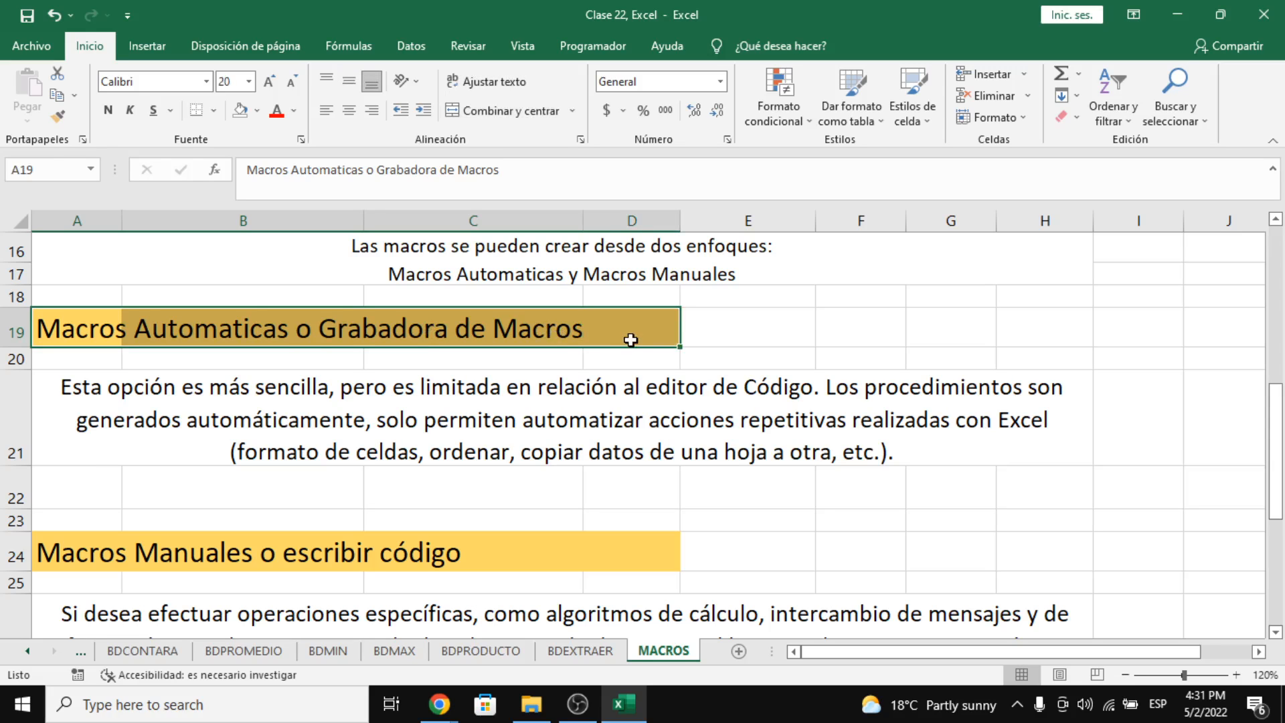
{"action": "scroll", "coordinate": [344, 424], "scroll_direction": "down", "scroll_amount": 3}
{"action": "scroll", "coordinate": [277, 445], "scroll_direction": "up", "scroll_amount": 1}
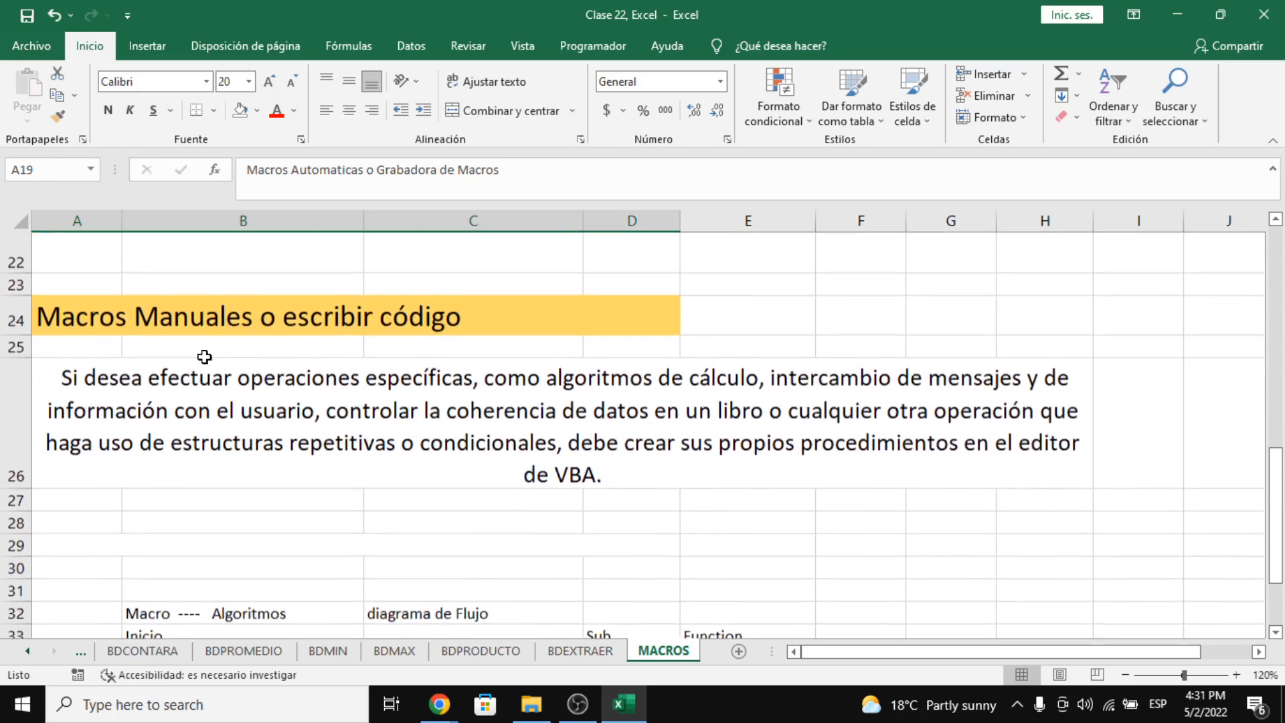
{"action": "left_click_drag", "start_coordinate": [94, 320], "coordinate": [631, 339]}
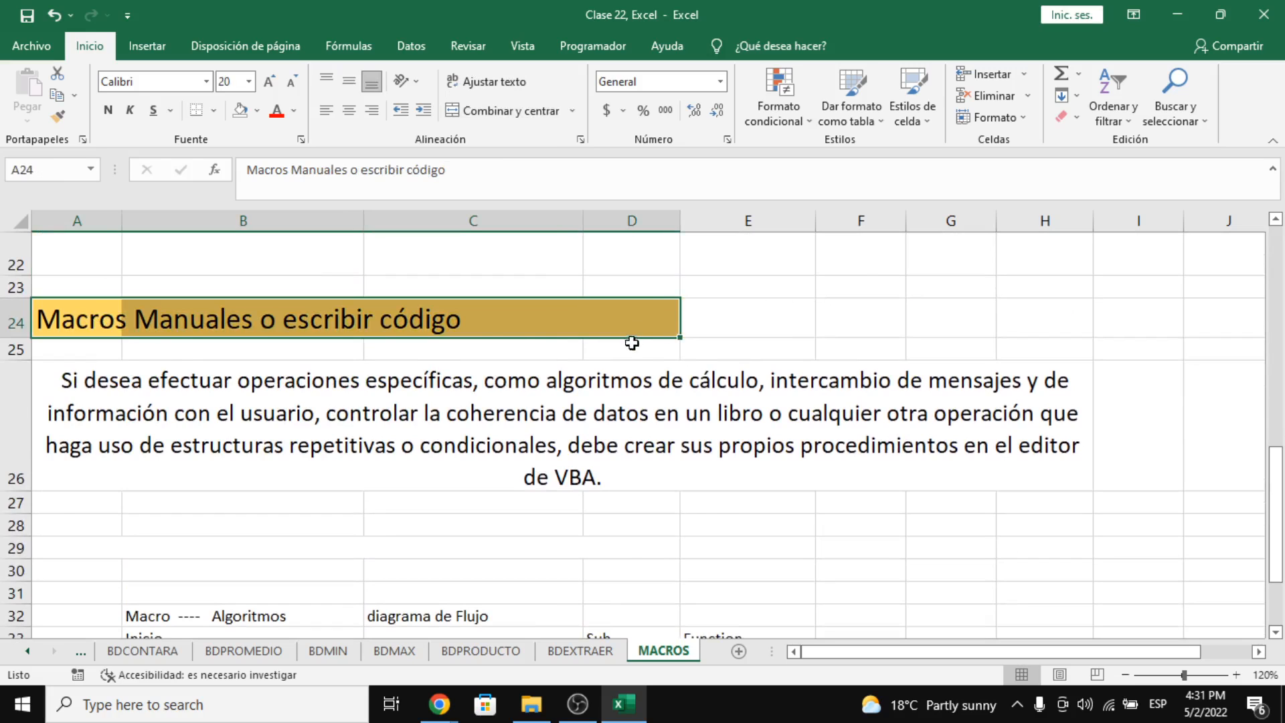
{"action": "scroll", "coordinate": [632, 345], "scroll_direction": "up", "scroll_amount": 1}
{"action": "left_click", "coordinate": [180, 547]}
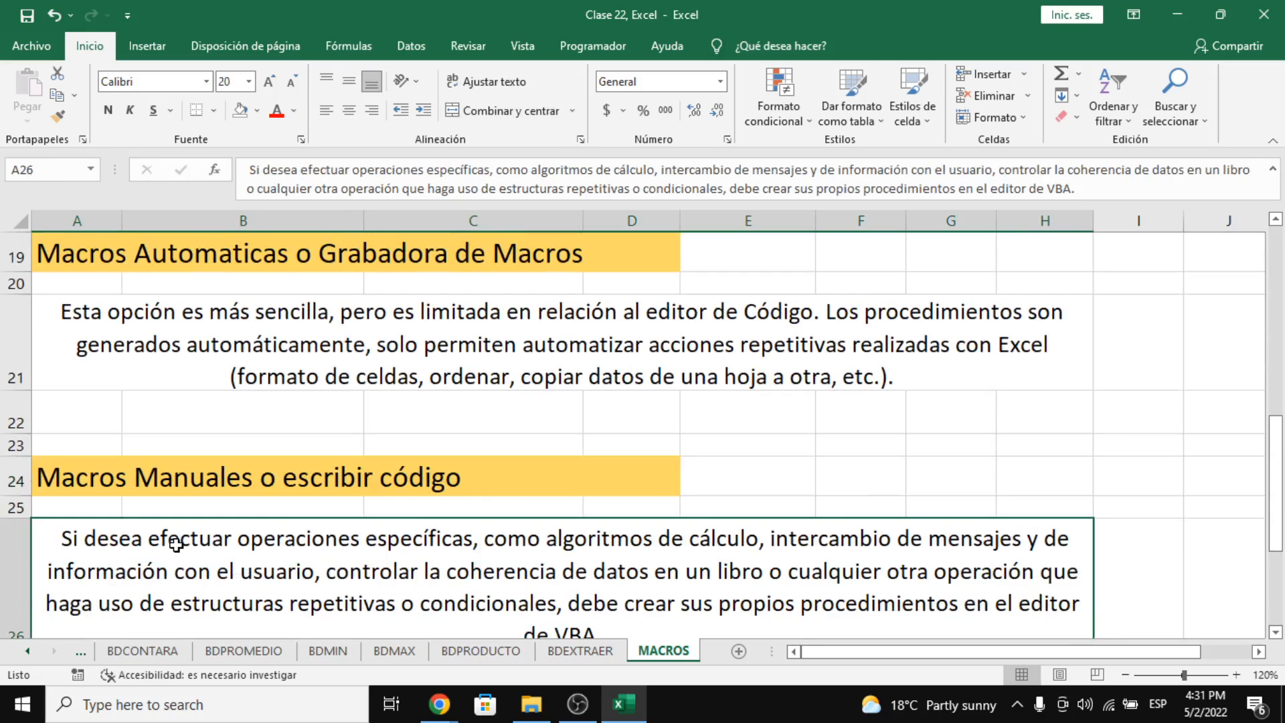
{"action": "scroll", "coordinate": [178, 545], "scroll_direction": "down", "scroll_amount": 1}
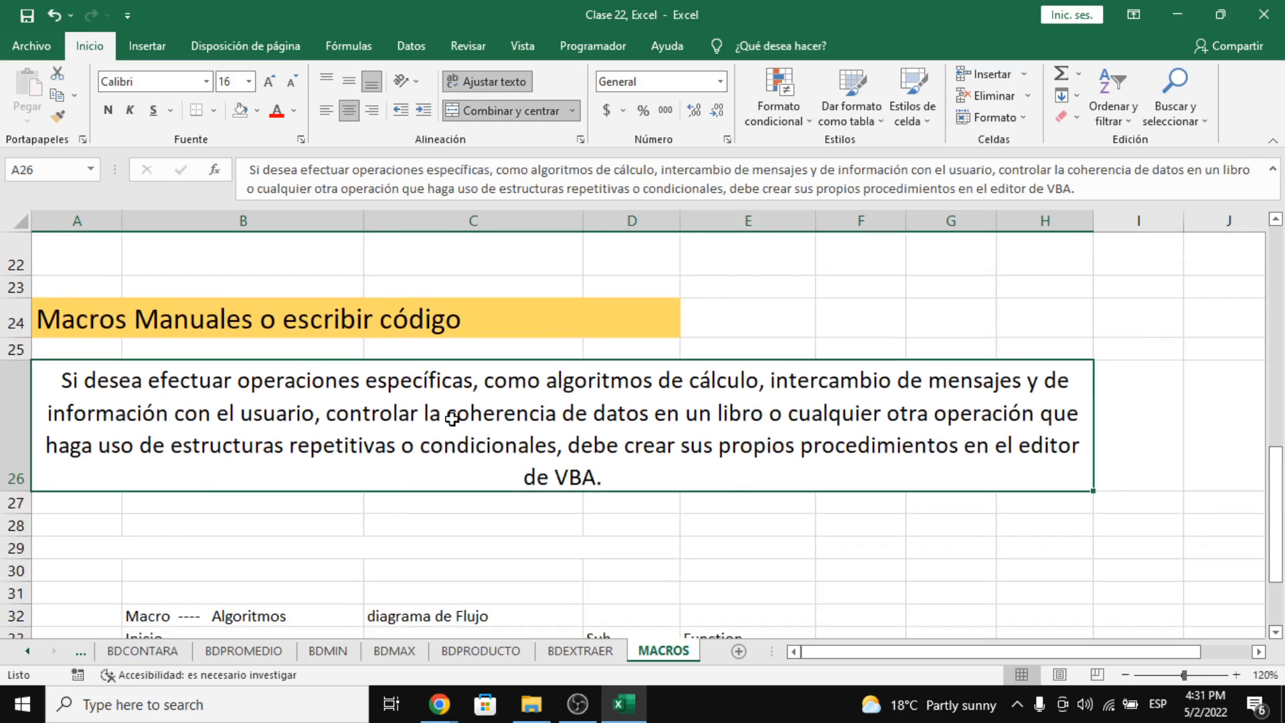
Step: Compare the automatic and manual macro sections in rows 19 to 26, ending on the macro recorder description in A21
{"action": "scroll", "coordinate": [451, 419], "scroll_direction": "up", "scroll_amount": 1}
{"action": "scroll", "coordinate": [285, 350], "scroll_direction": "up", "scroll_amount": 1}
{"action": "left_click_drag", "start_coordinate": [276, 334], "coordinate": [527, 333]}
{"action": "left_click_drag", "start_coordinate": [110, 335], "coordinate": [632, 334]}
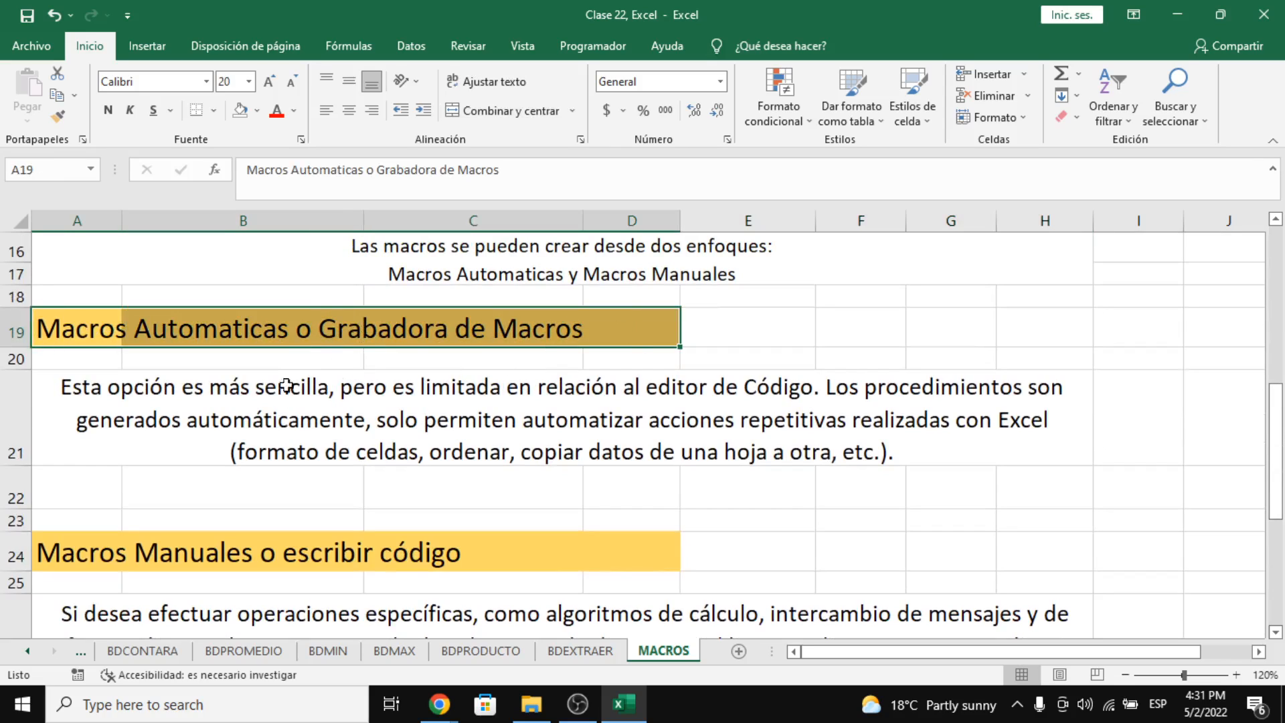
{"action": "scroll", "coordinate": [276, 408], "scroll_direction": "down", "scroll_amount": 1}
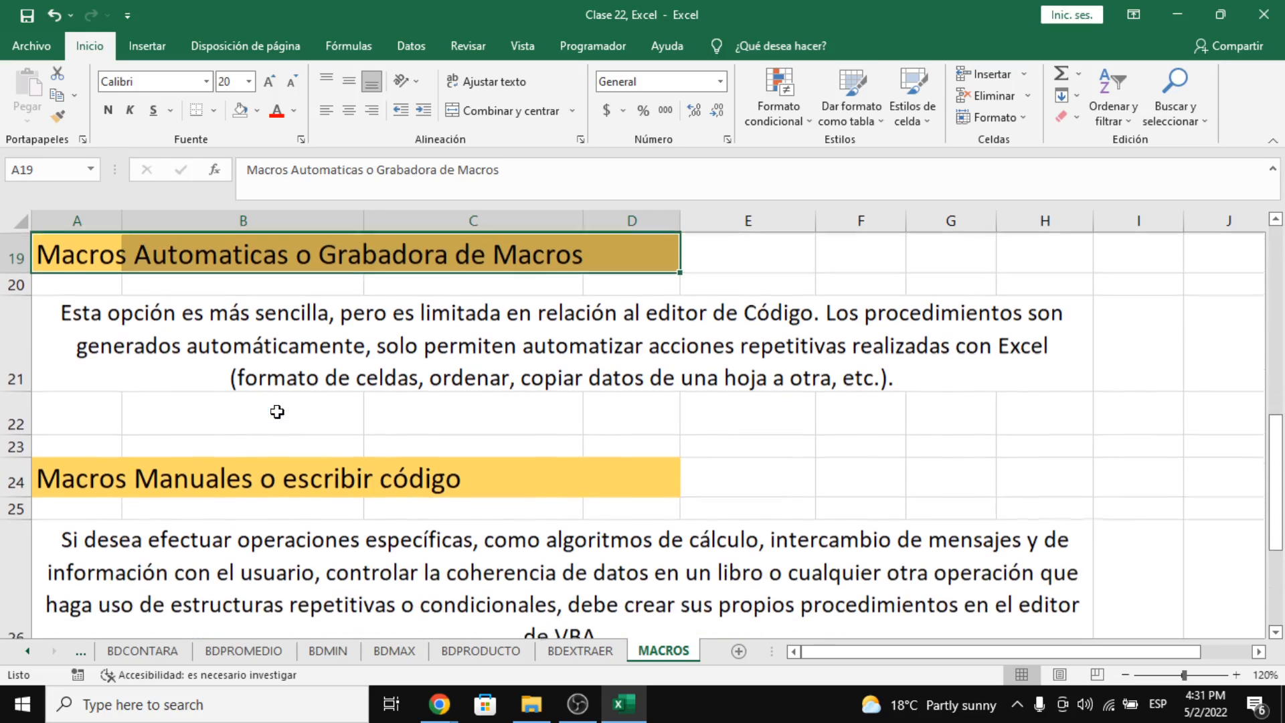
{"action": "left_click_drag", "start_coordinate": [79, 479], "coordinate": [601, 475]}
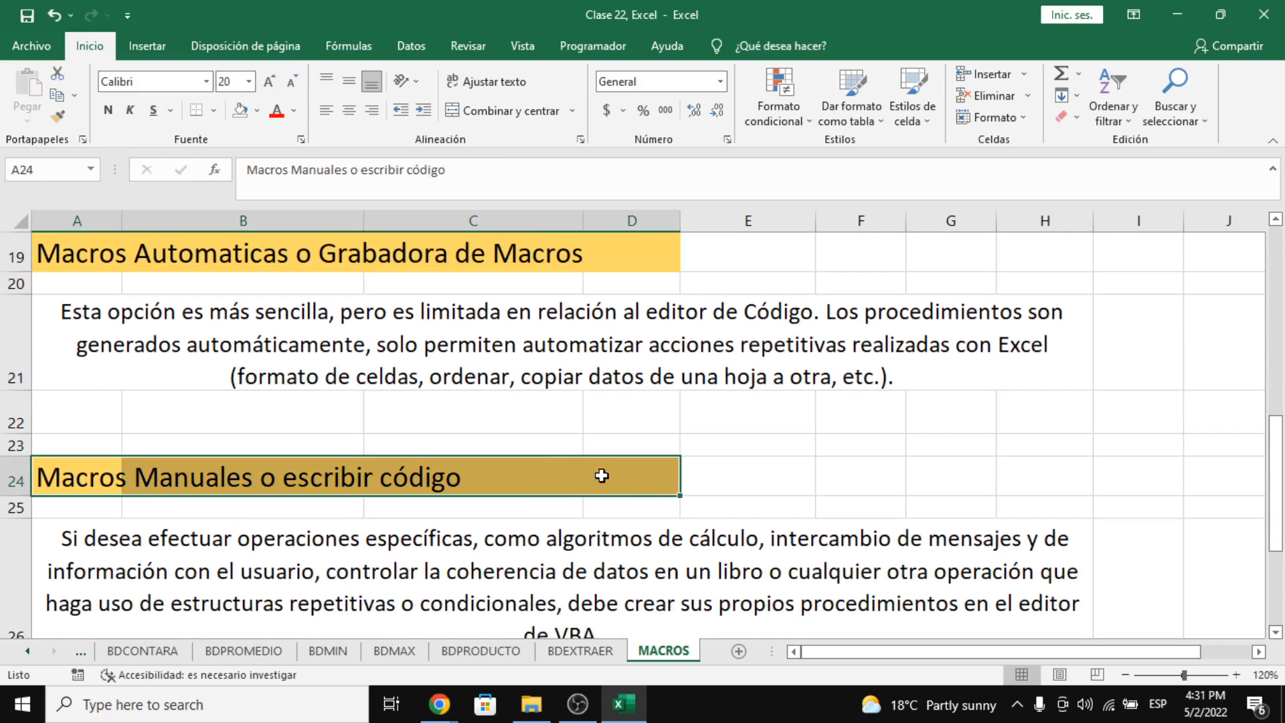
{"action": "scroll", "coordinate": [545, 485], "scroll_direction": "down", "scroll_amount": 1}
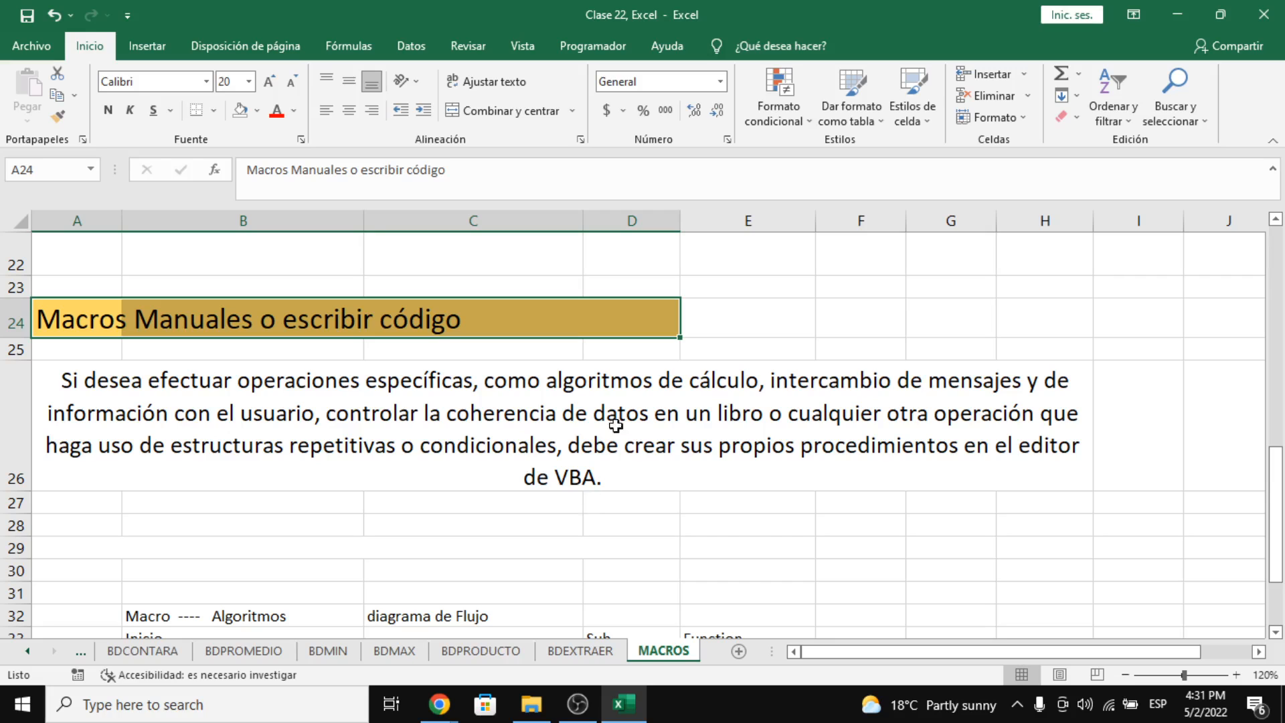
{"action": "scroll", "coordinate": [508, 425], "scroll_direction": "up", "scroll_amount": 1}
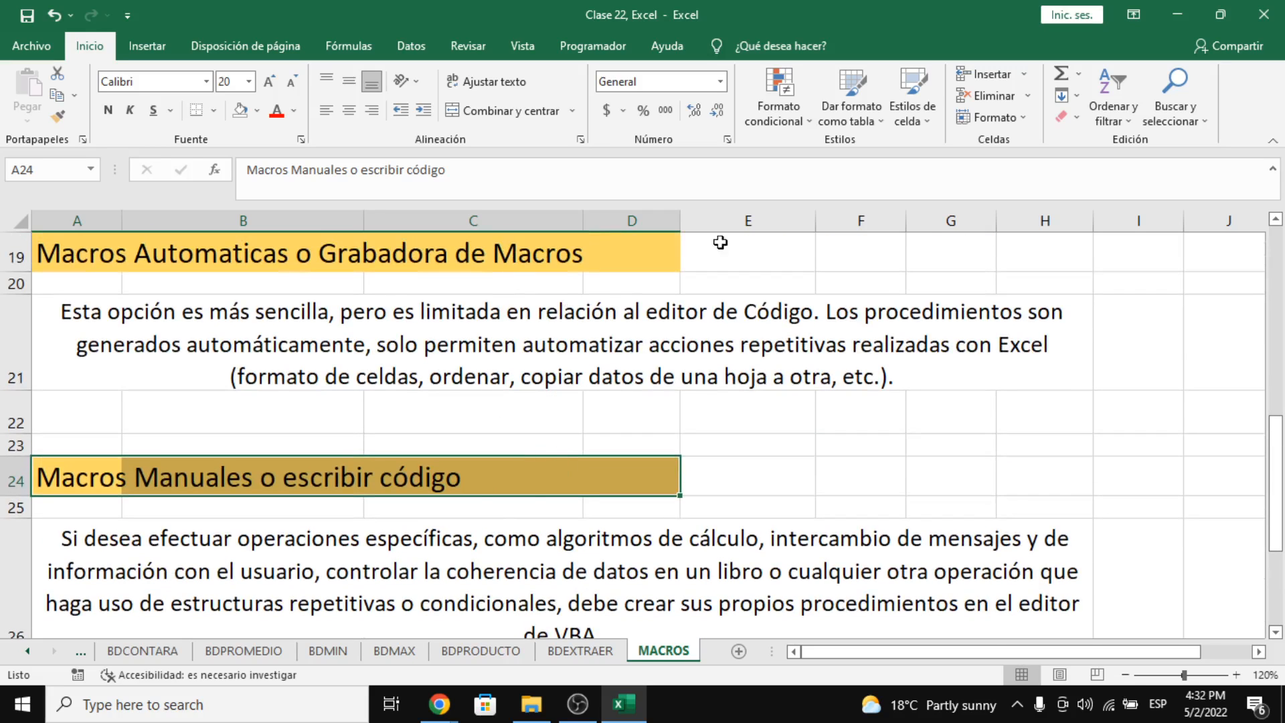
{"action": "left_click", "coordinate": [651, 321]}
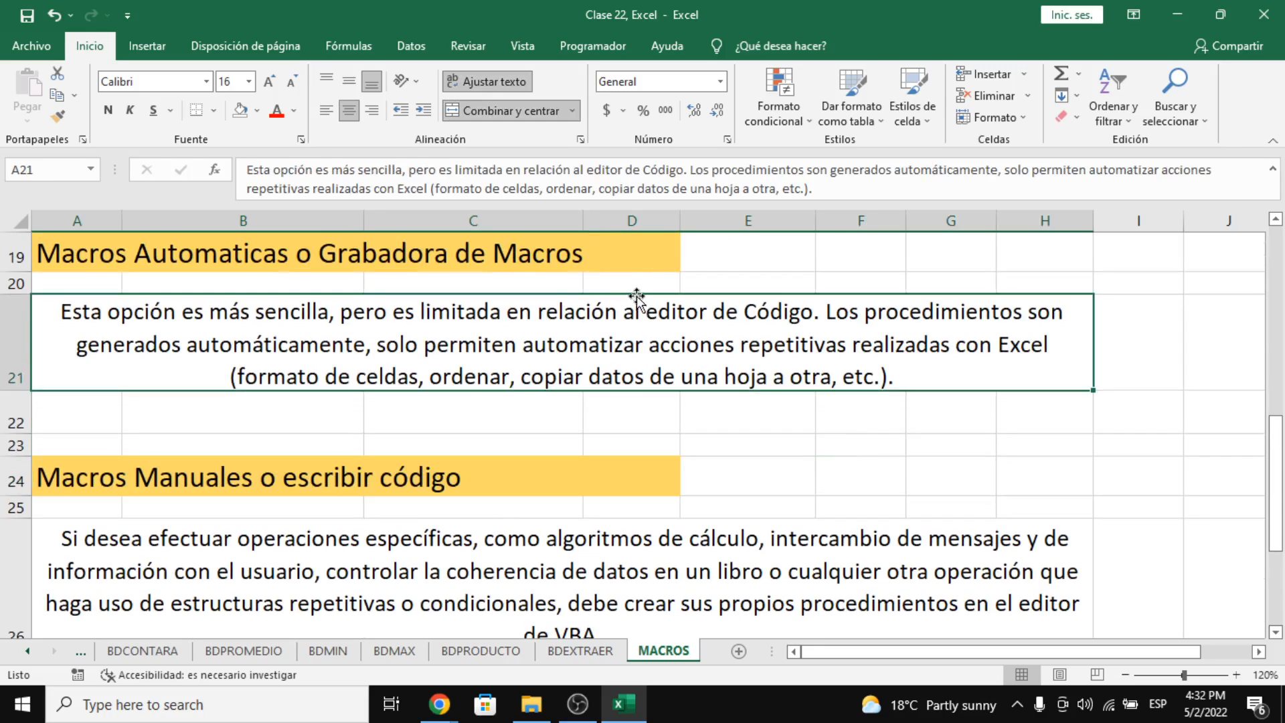